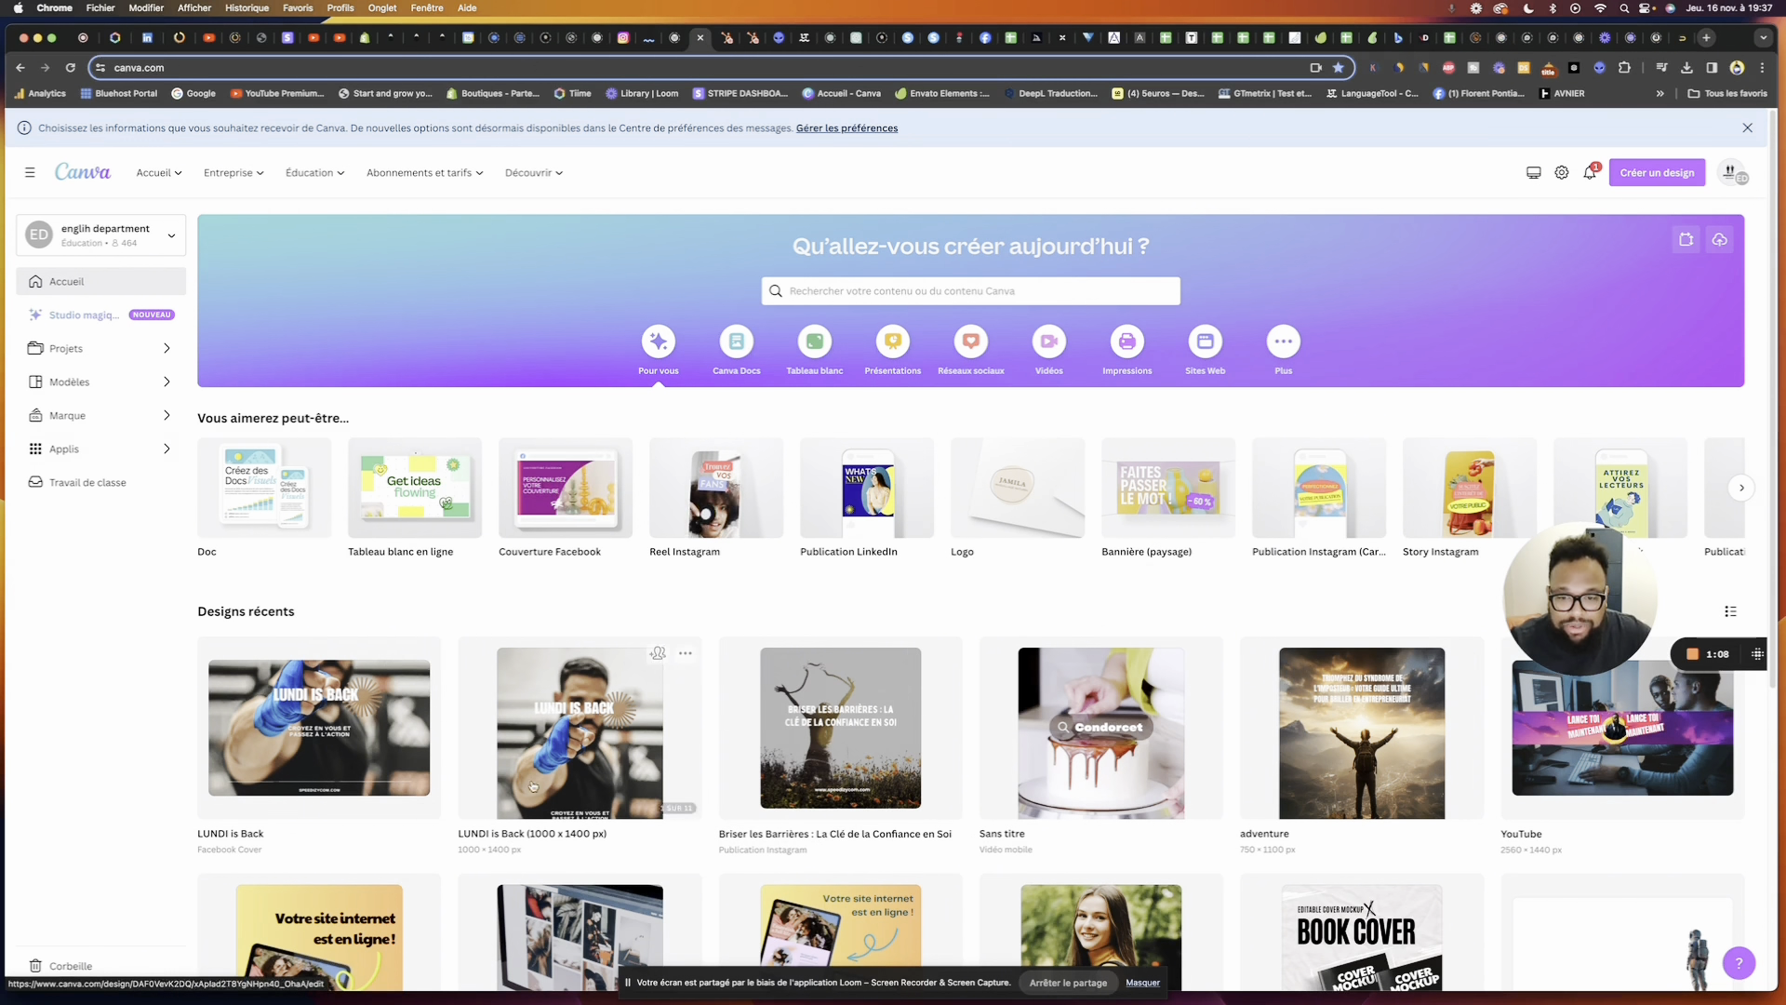
Create a new blank Instagram Reel design from the suggested formats on the home page
{"action": "scroll", "coordinate": [1022, 747], "scroll_direction": "down", "scroll_amount": 5}
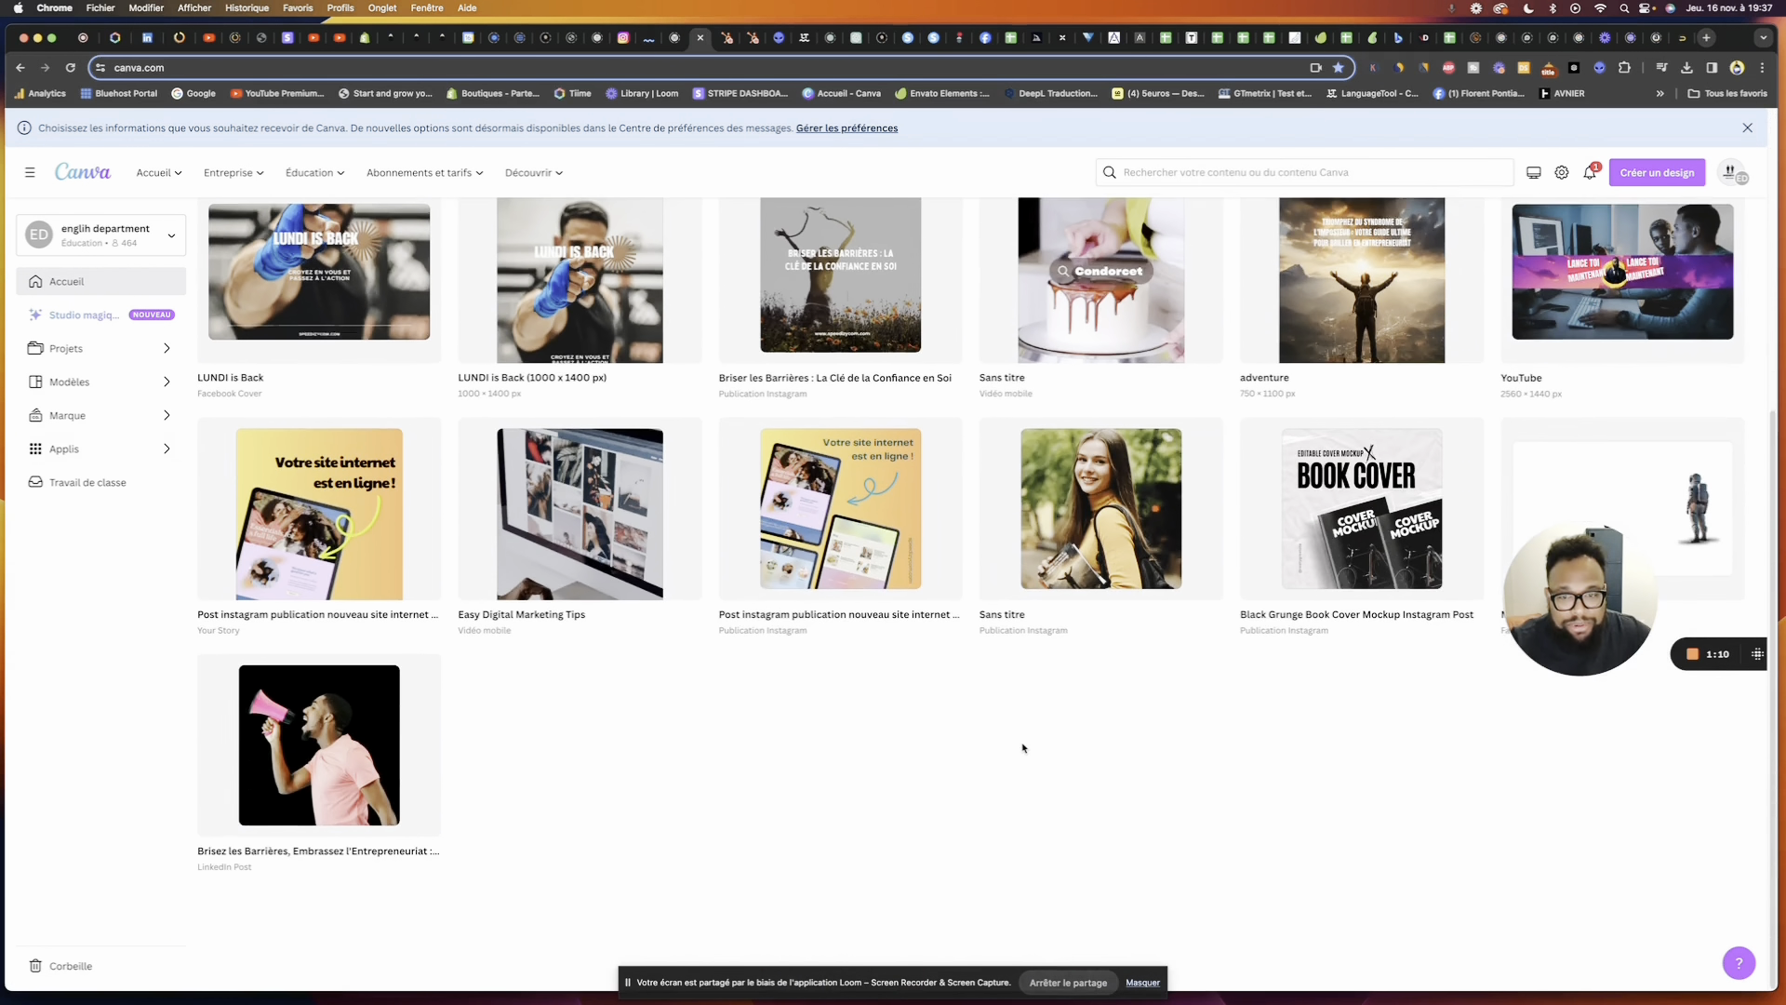
{"action": "scroll", "coordinate": [1022, 746], "scroll_direction": "up", "scroll_amount": 5}
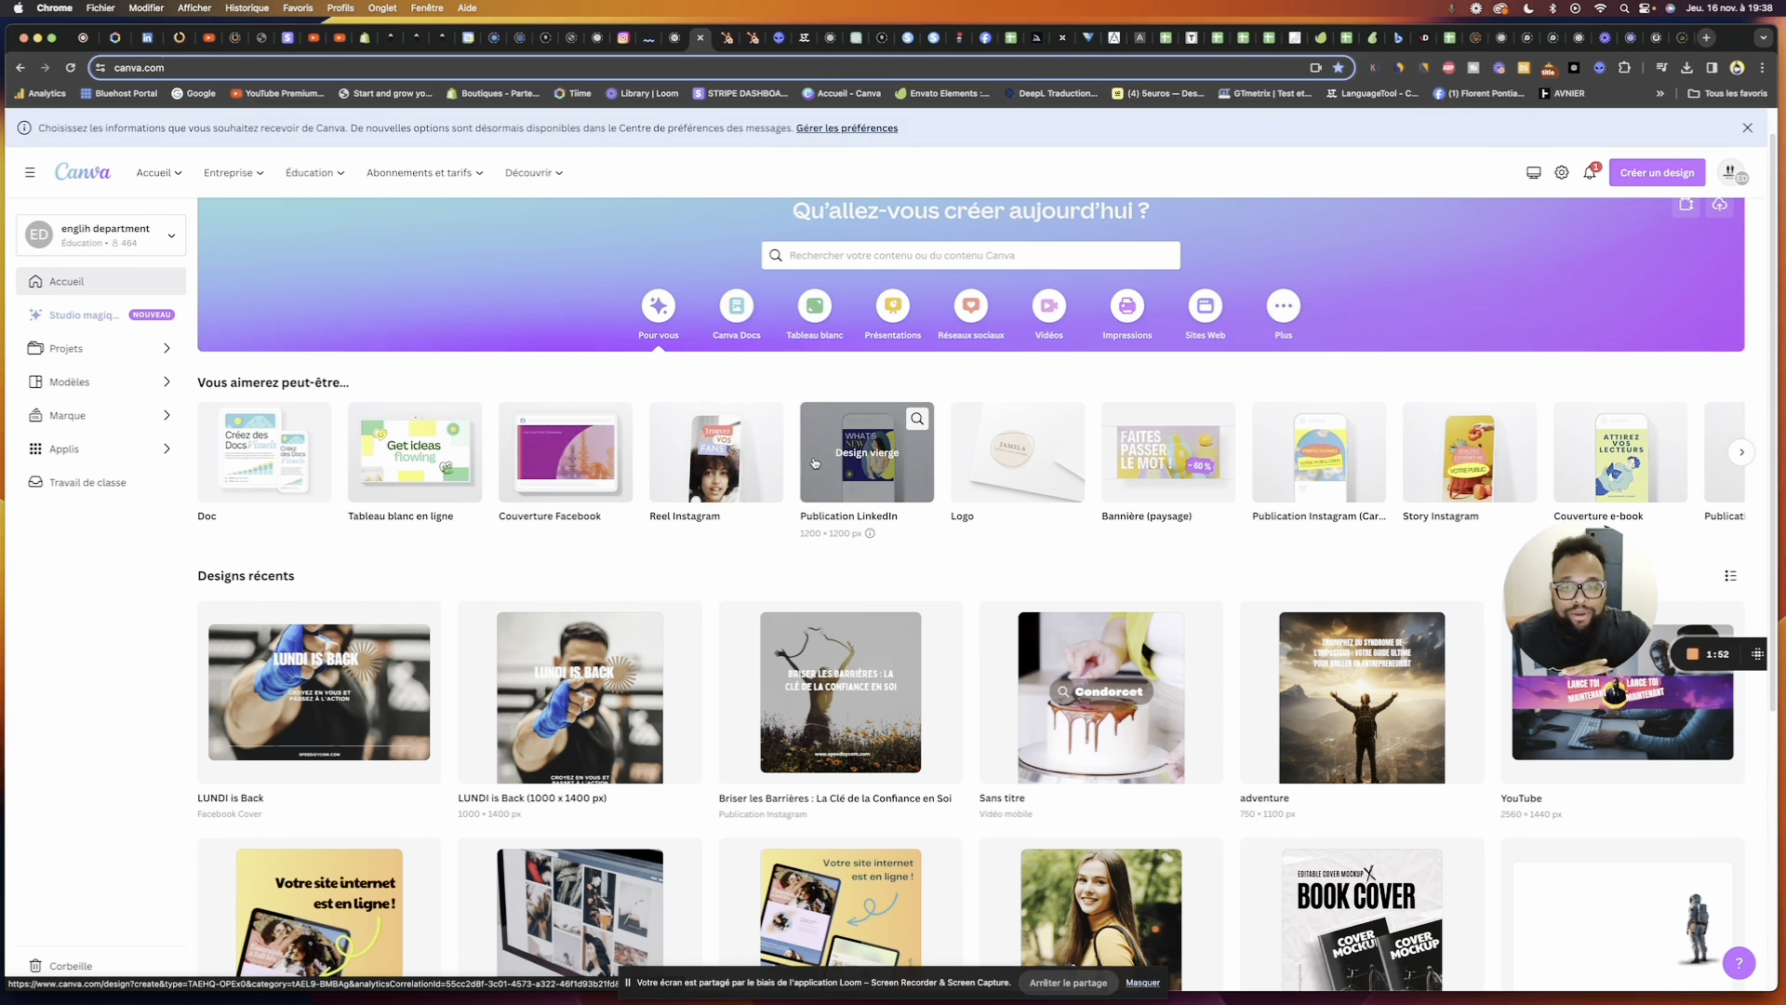
{"action": "left_click", "coordinate": [692, 468]}
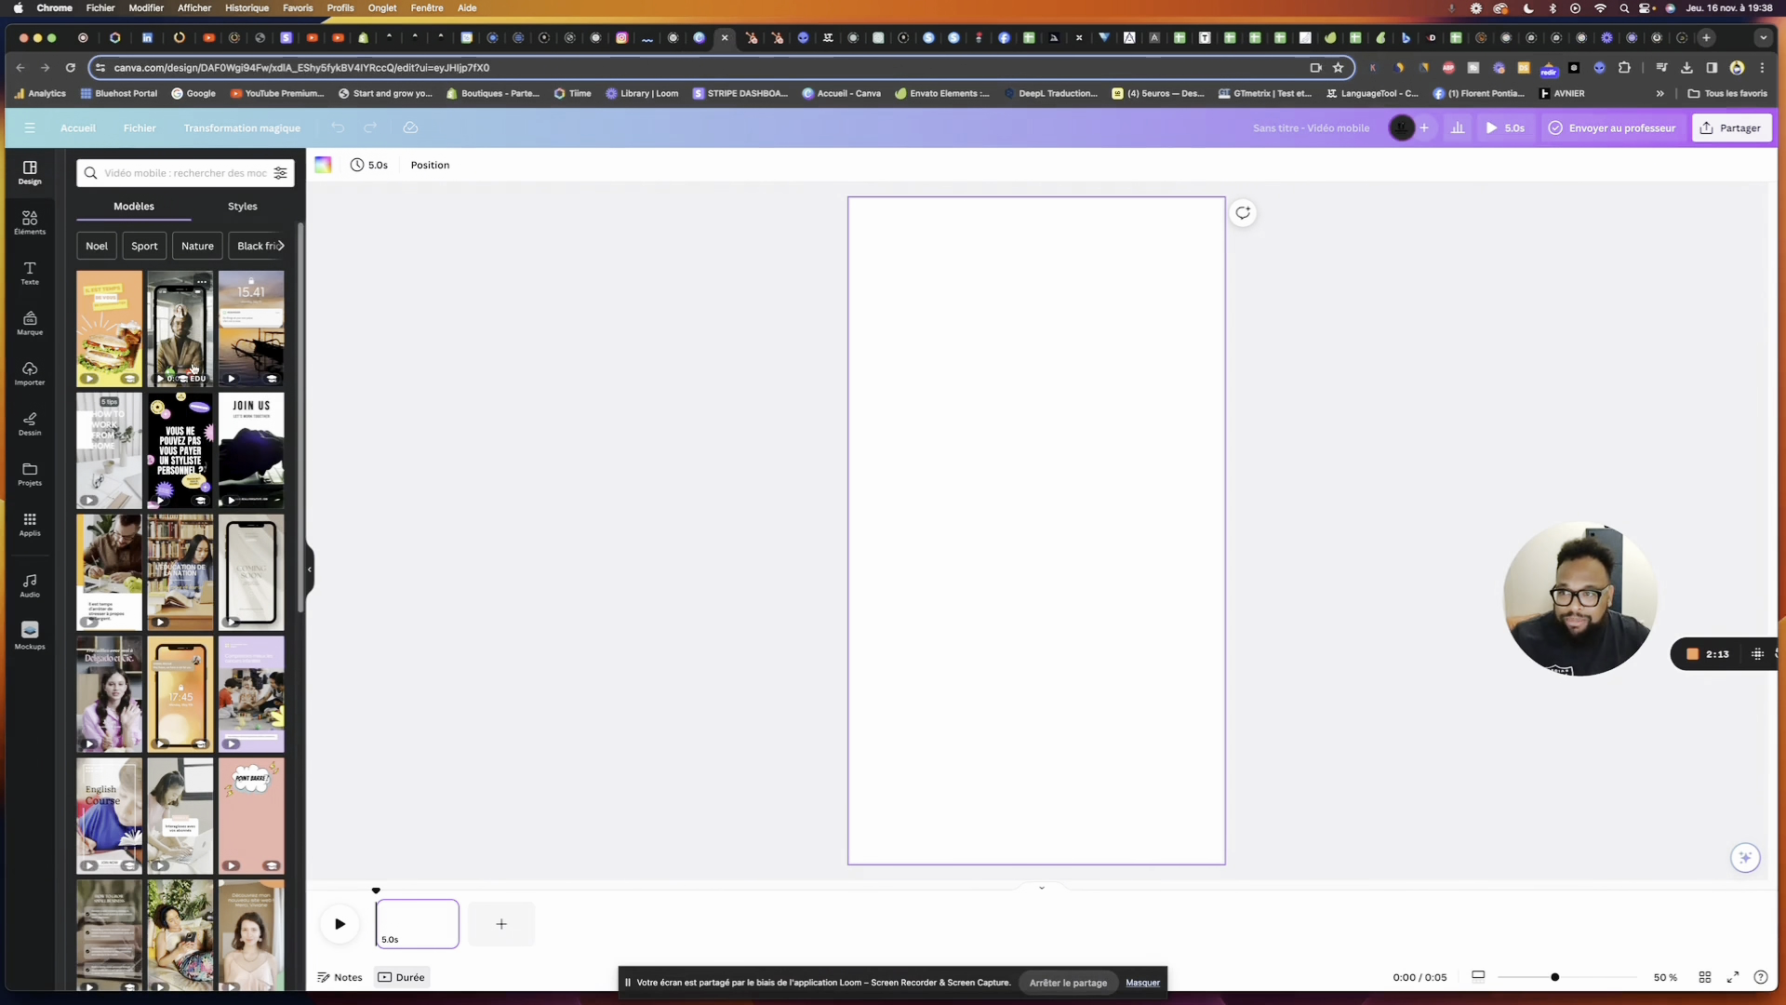
Apply the "L'éducation de la nation" page of the Noir et Jaune Manuscrit Gribouillis template to the blank page
{"action": "scroll", "coordinate": [182, 419], "scroll_direction": "down", "scroll_amount": 2}
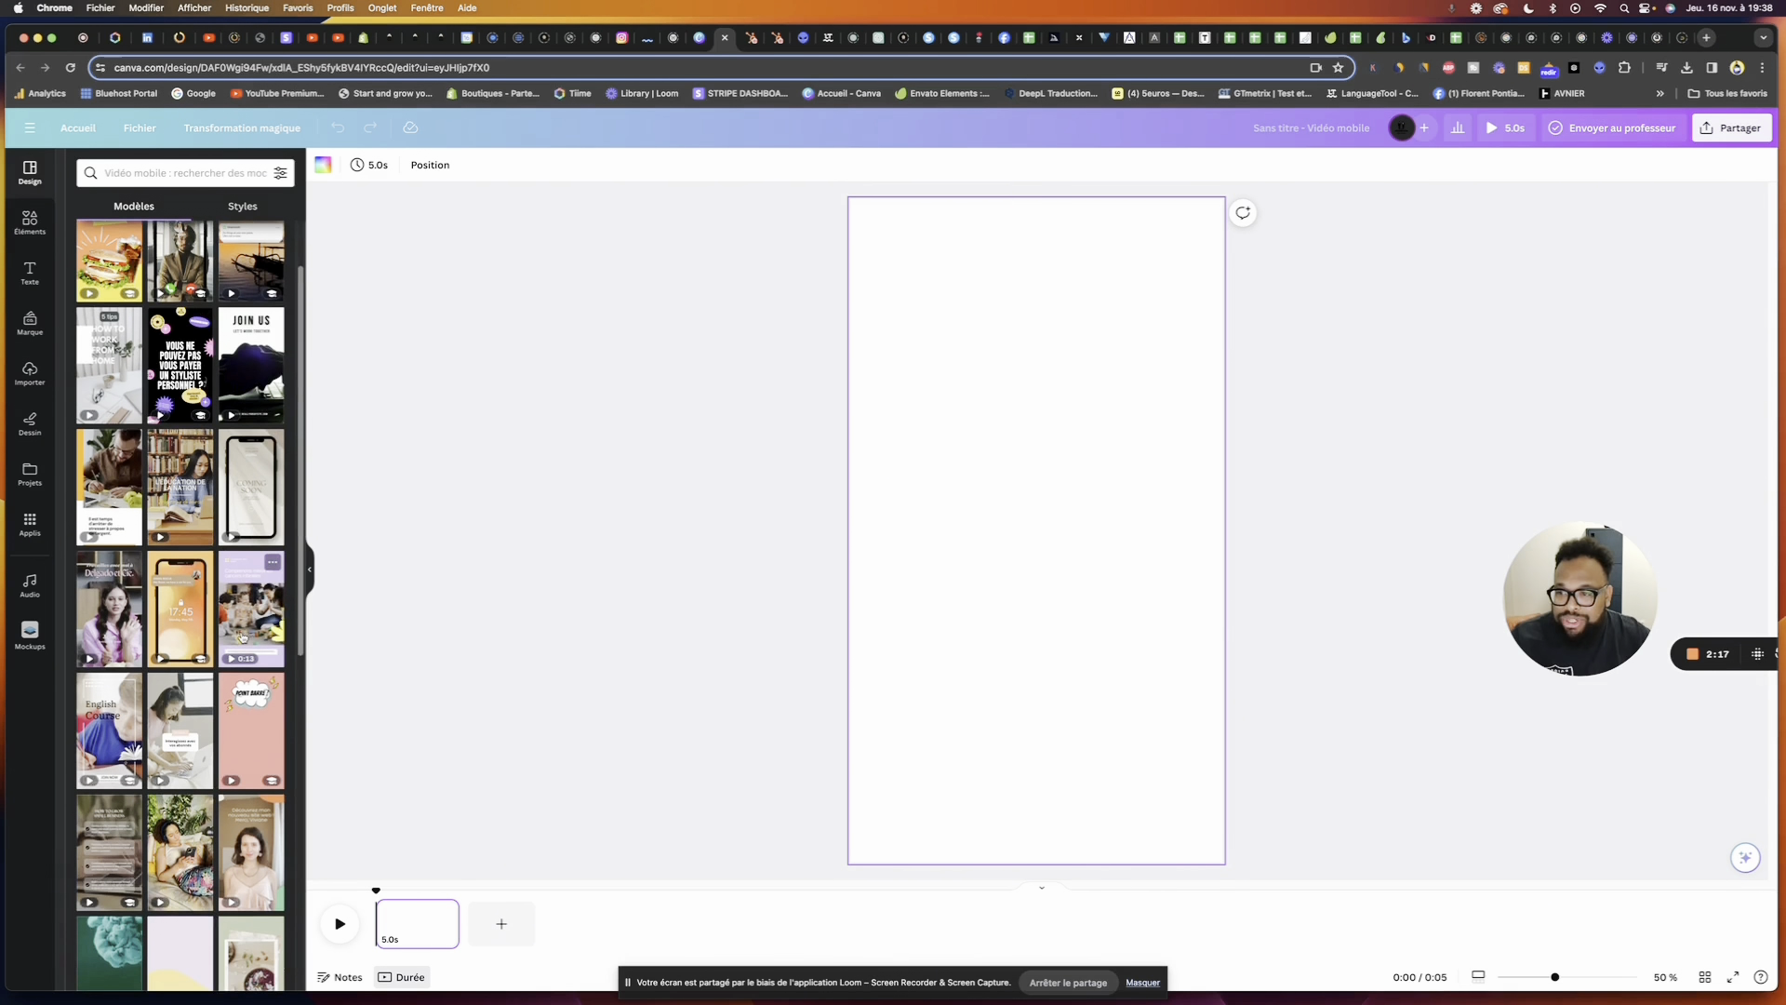
{"action": "left_click", "coordinate": [173, 476]}
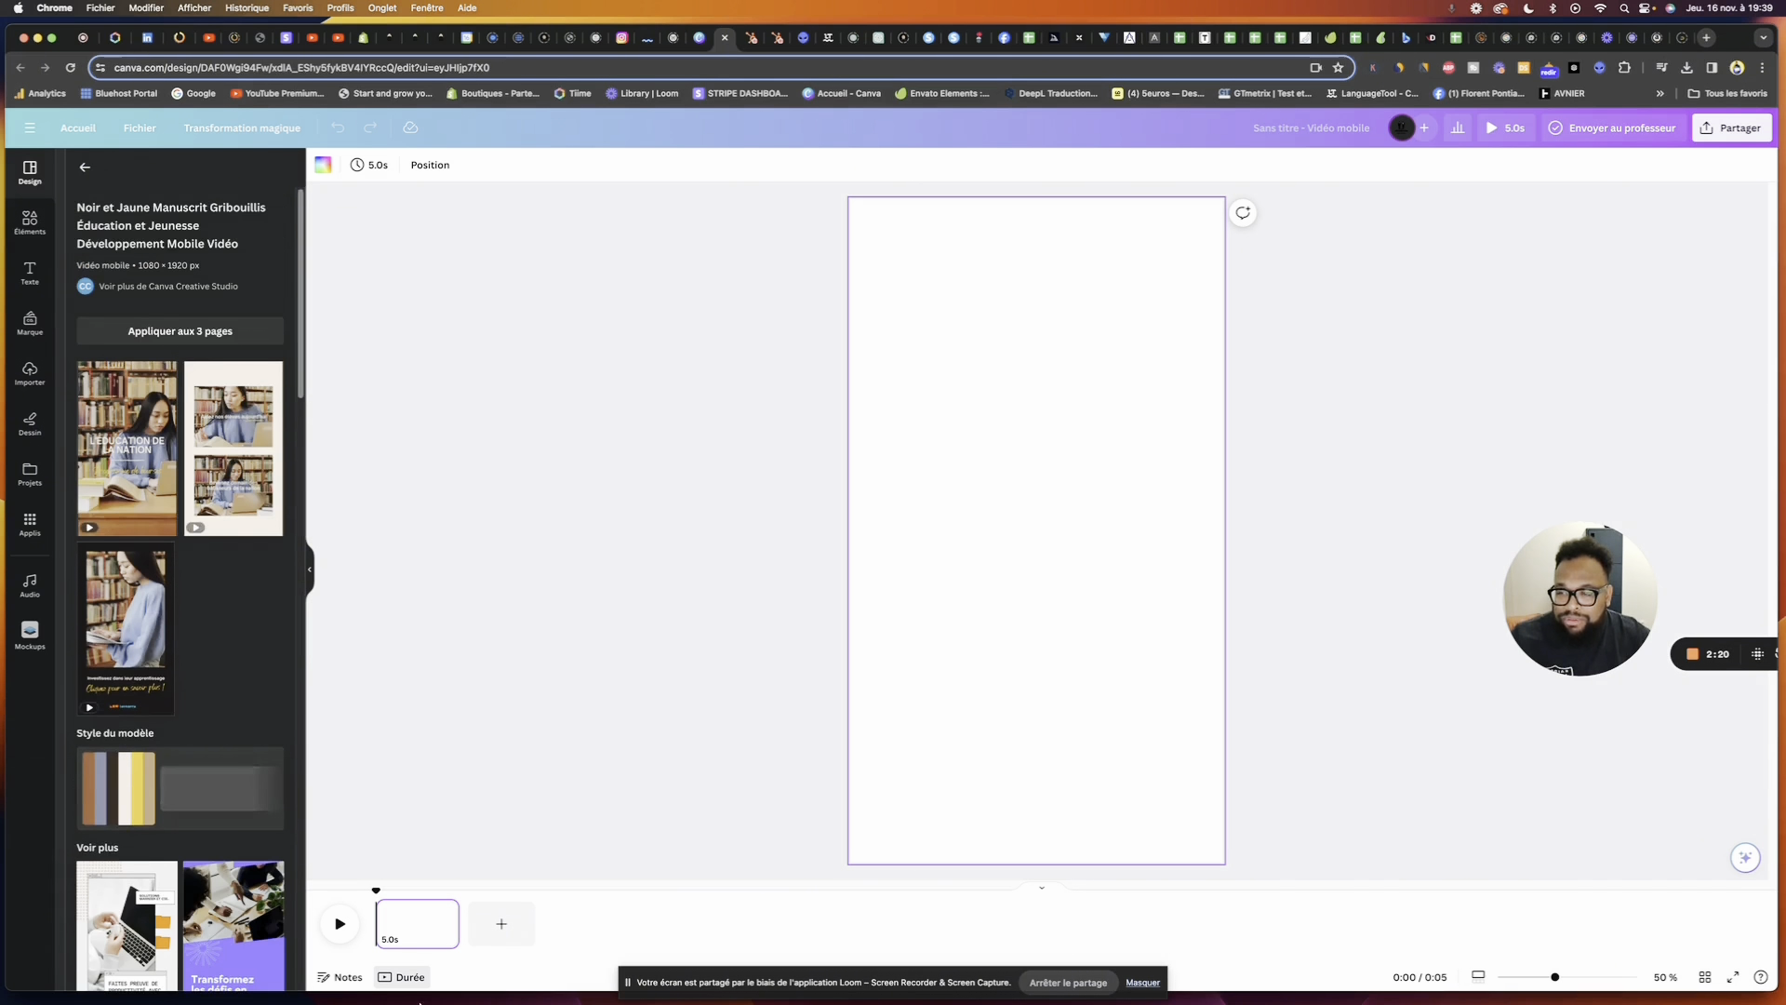
{"action": "left_click", "coordinate": [136, 447]}
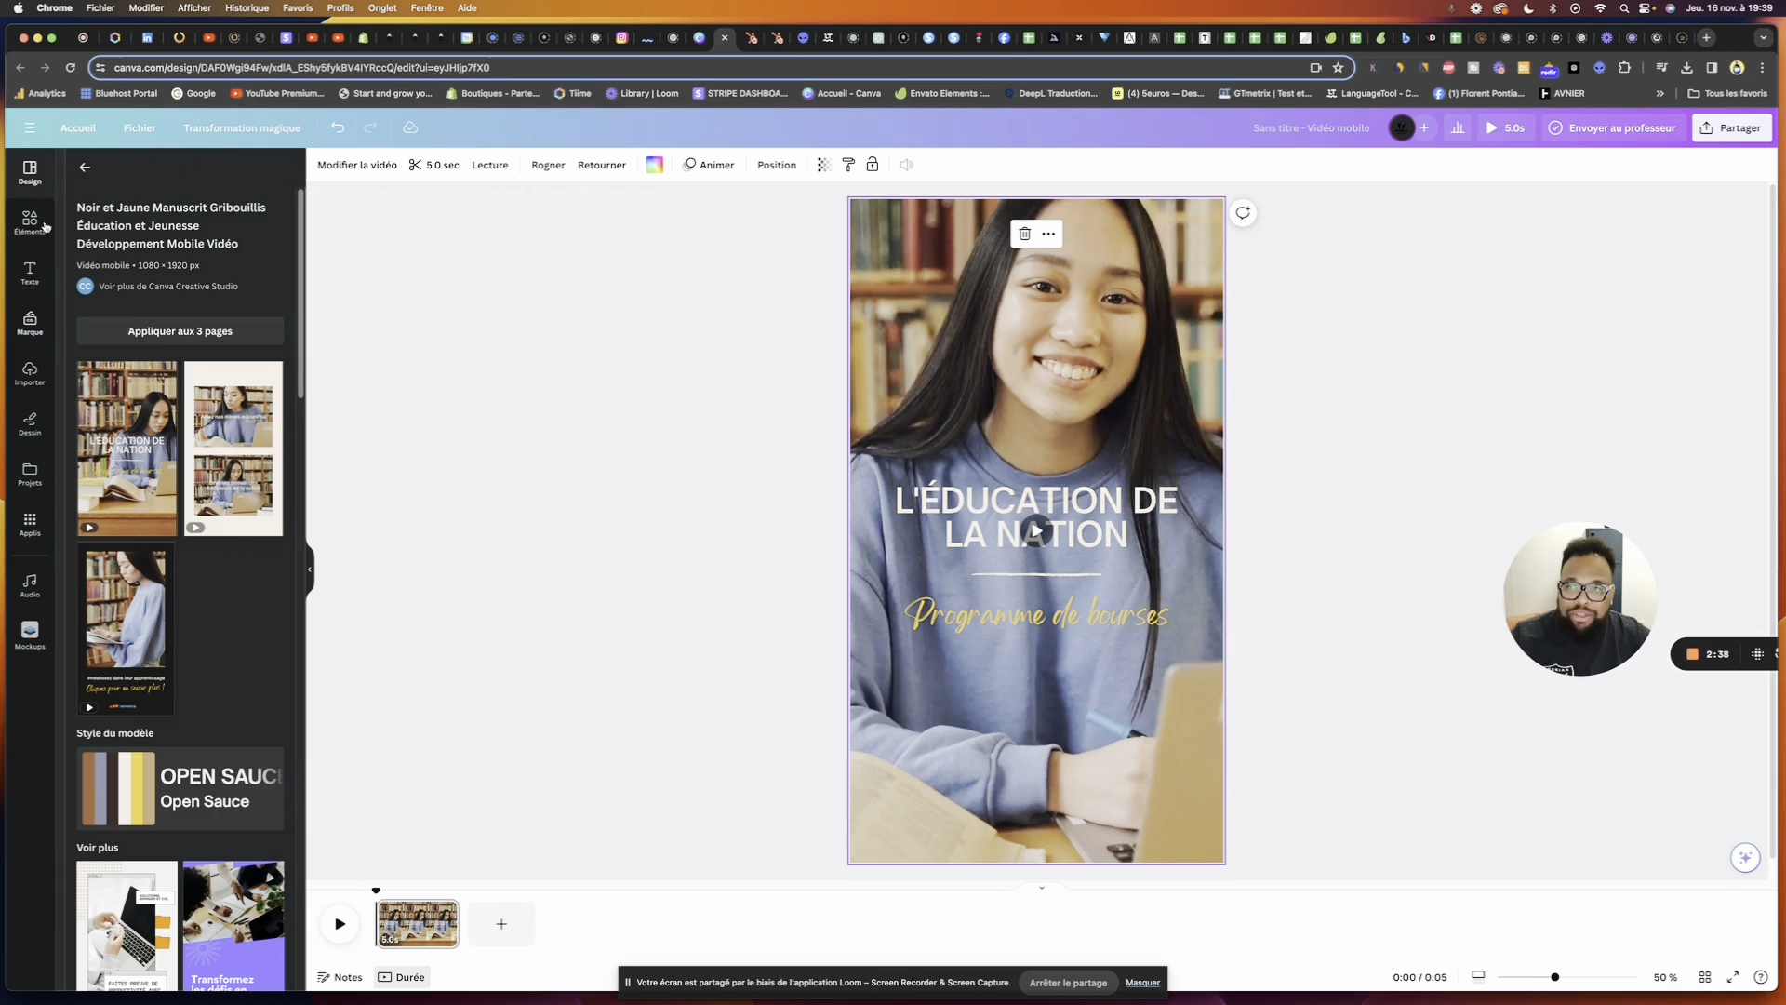
Return to the template list and search it for "marketing"
{"action": "left_click", "coordinate": [85, 166]}
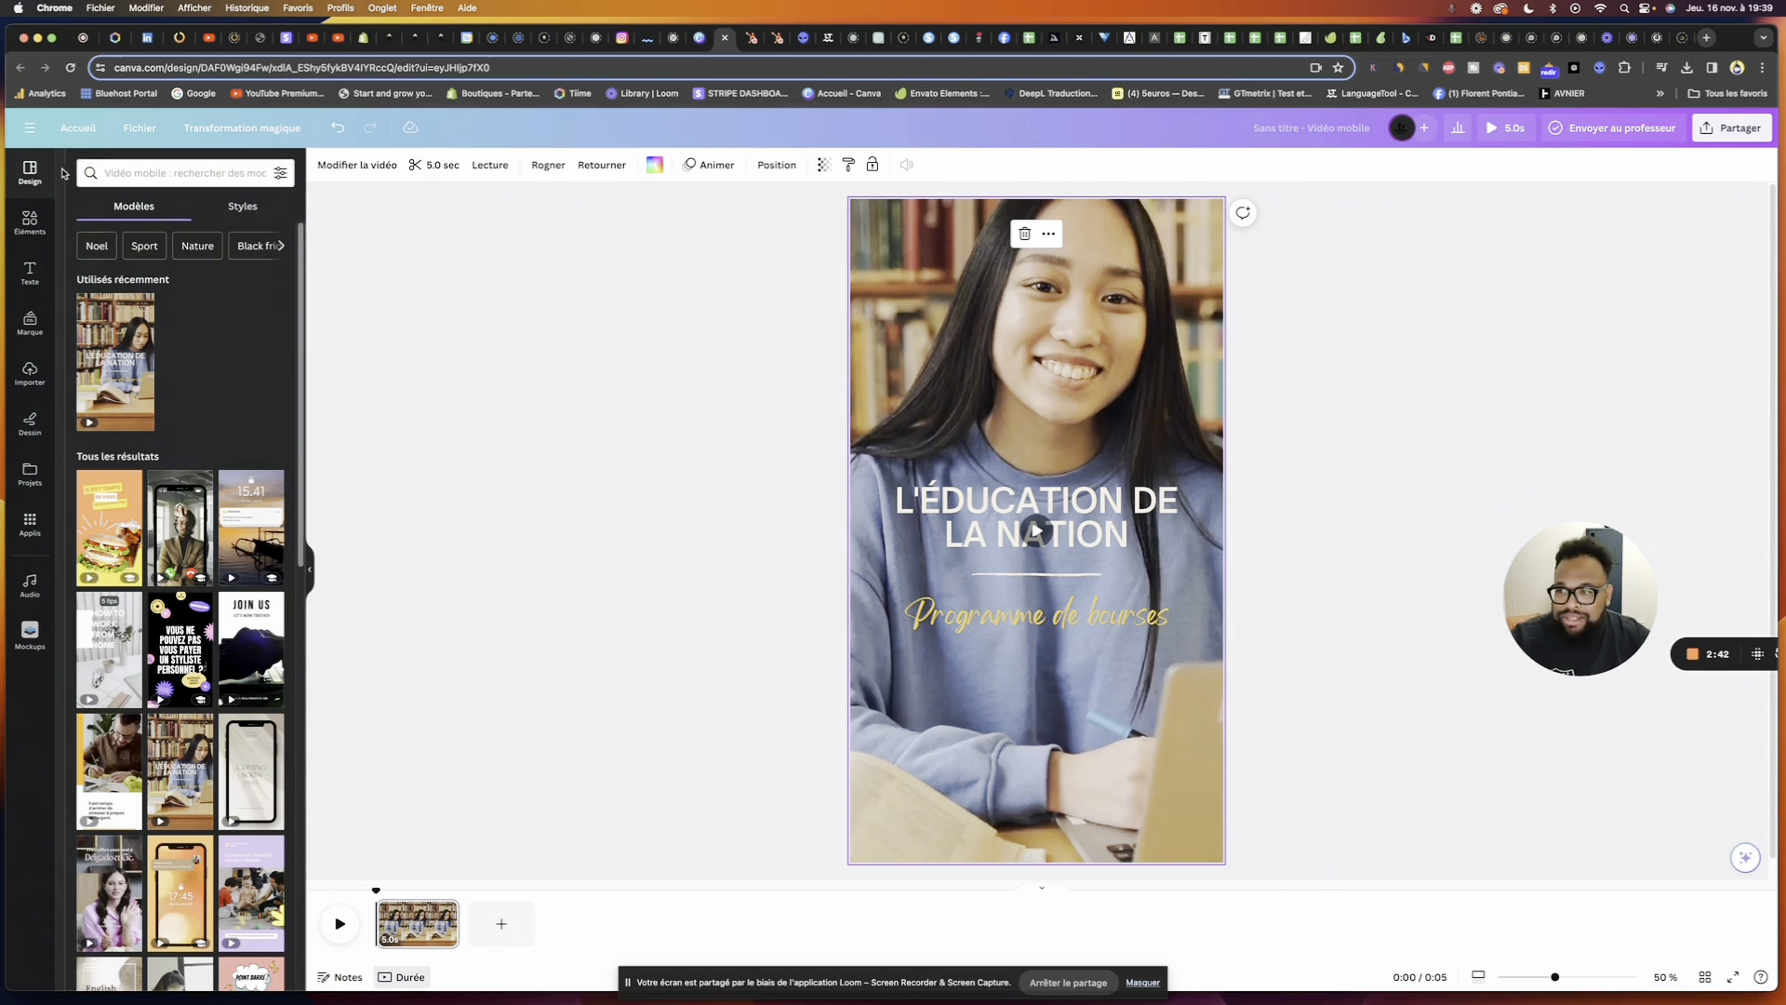
{"action": "scroll", "coordinate": [186, 410], "scroll_direction": "down", "scroll_amount": 3}
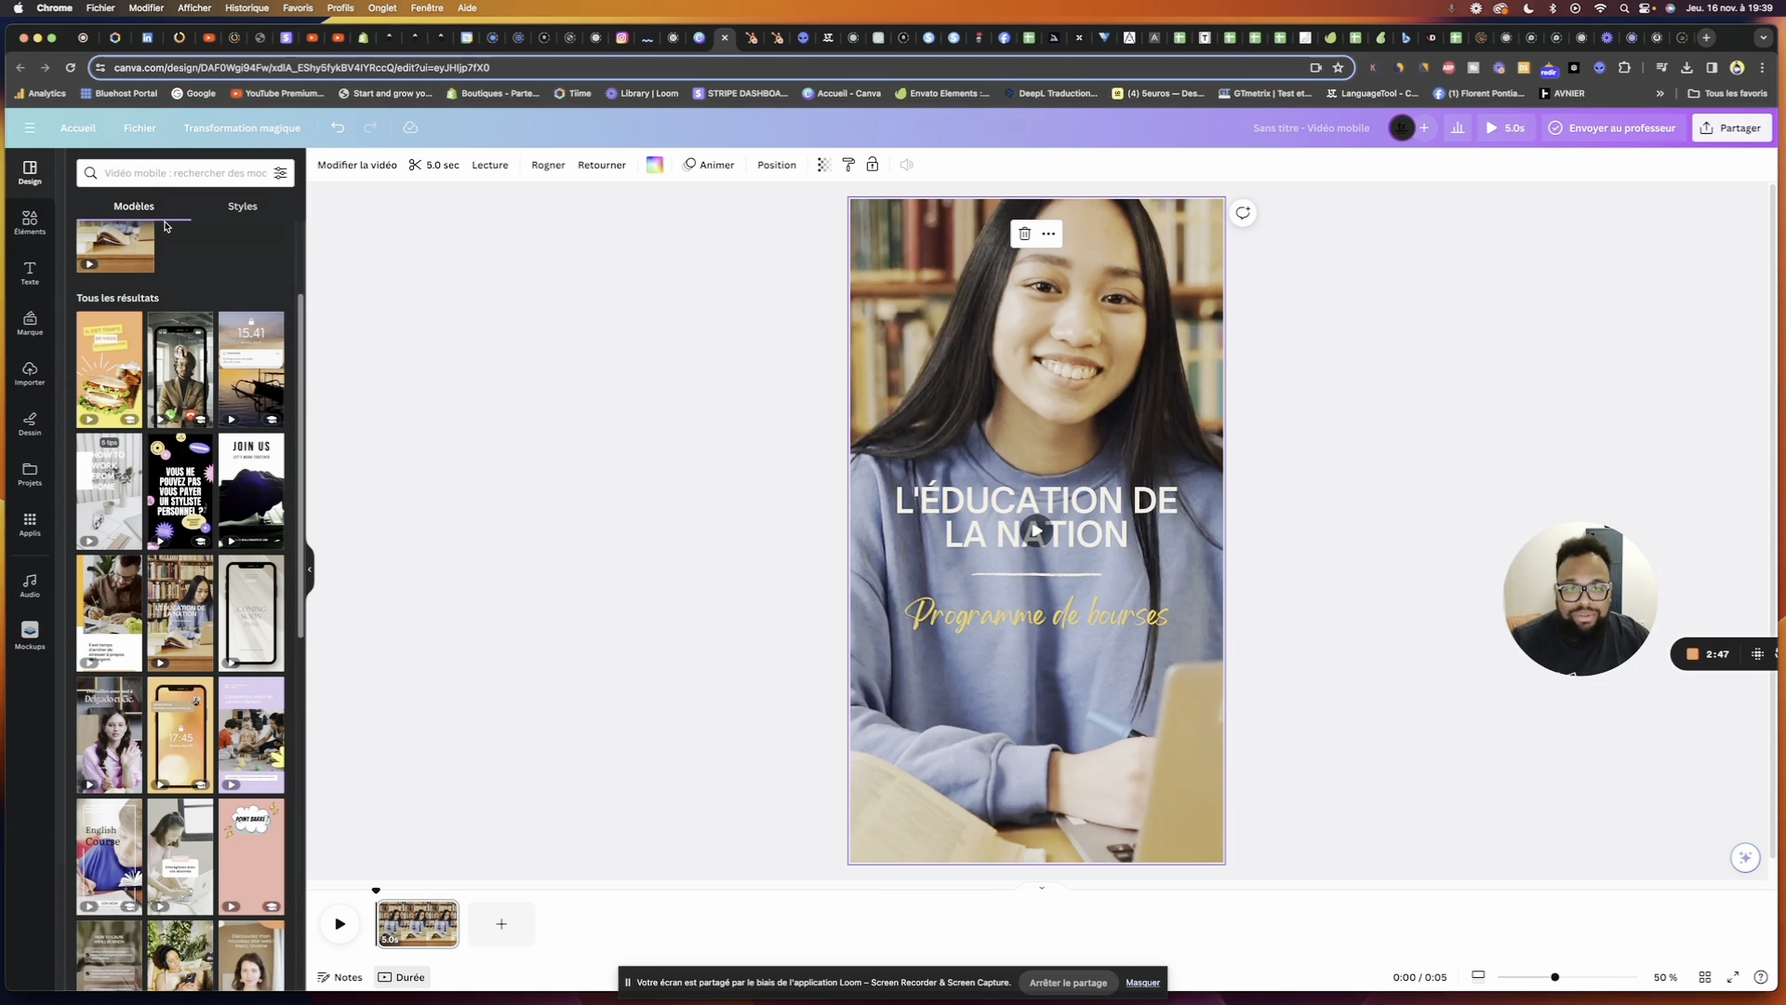
{"action": "left_click", "coordinate": [130, 172]}
{"action": "type", "text": "marketi"}
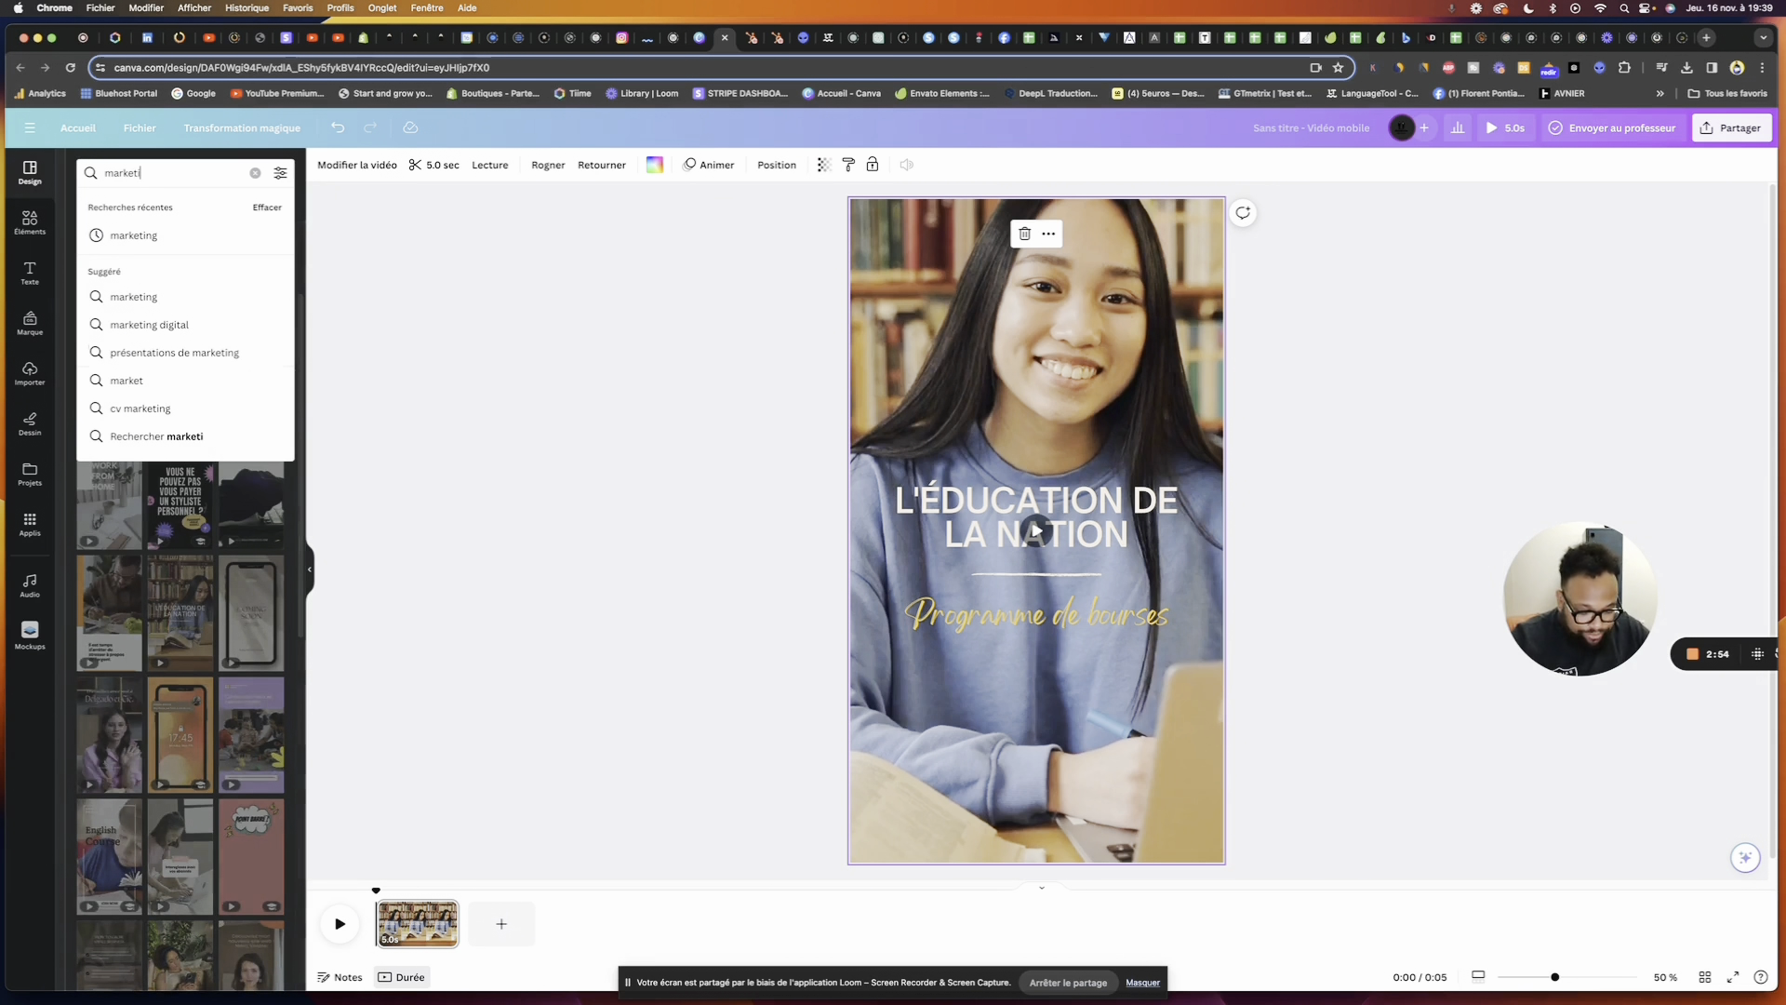
{"action": "type", "text": "ng"}
{"action": "key", "text": "Return"}
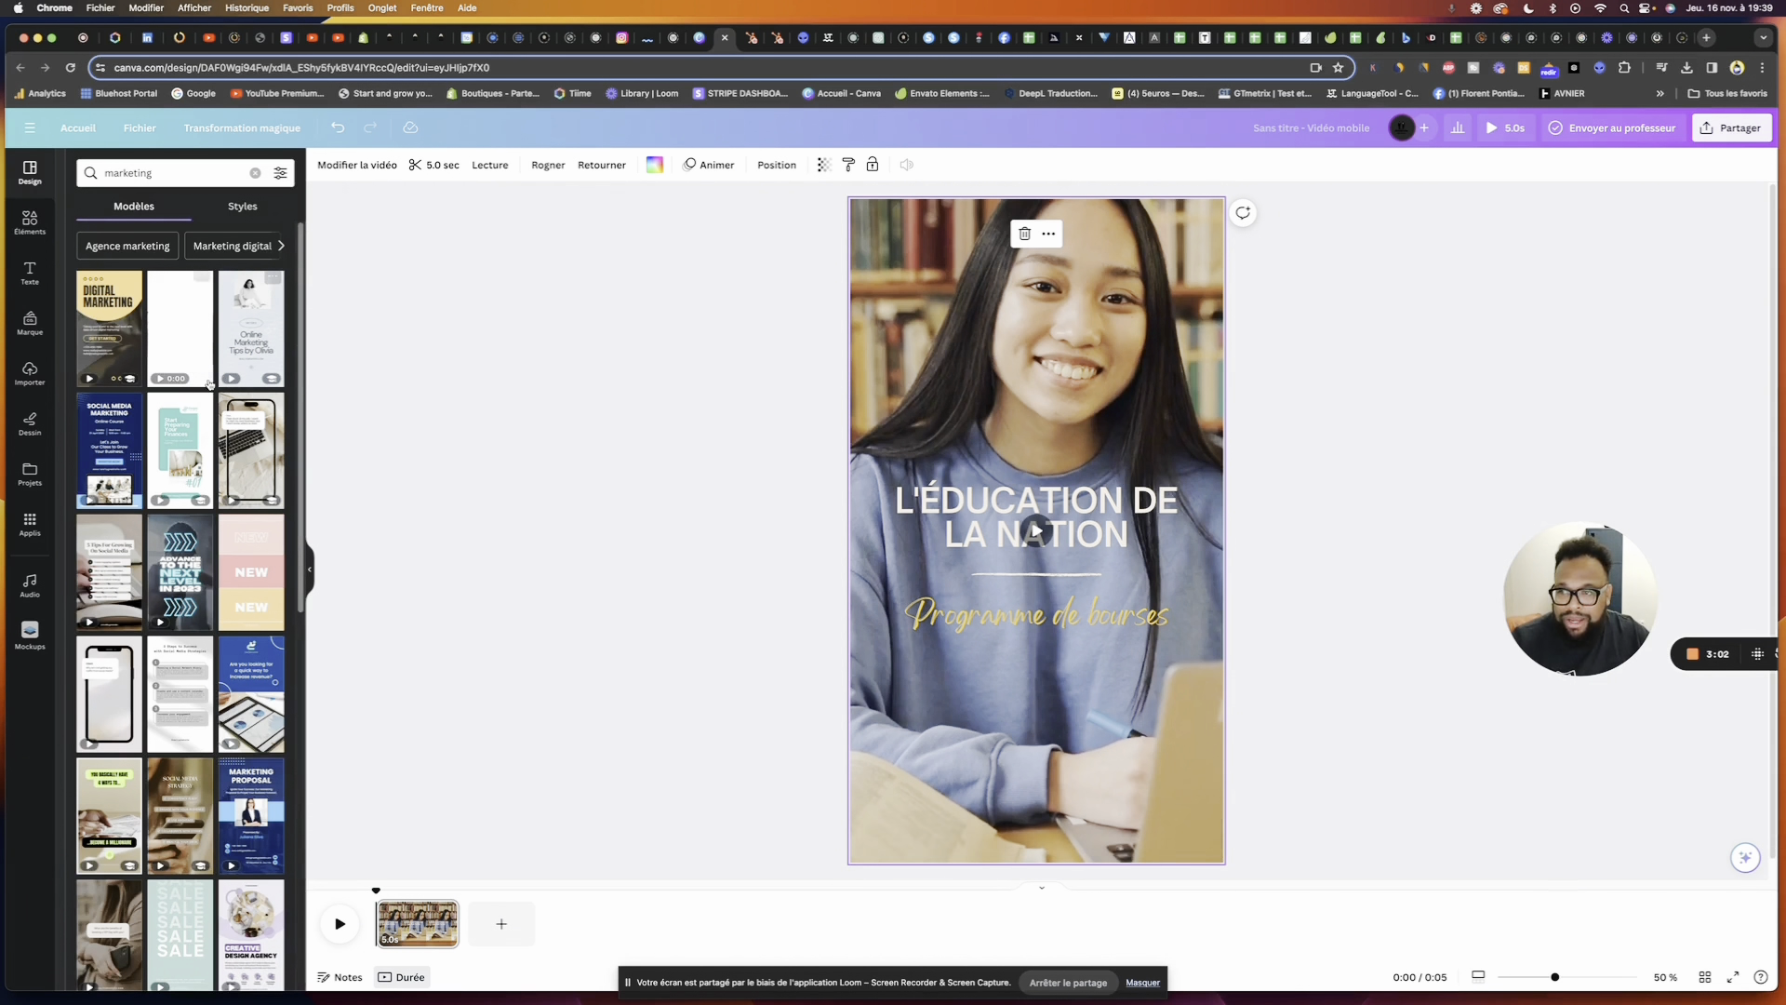
Replace the page with the "Are you ready to work from home?" page of the Work From Home Job Advertisement Mobile Video template
{"action": "scroll", "coordinate": [208, 374], "scroll_direction": "down", "scroll_amount": 10}
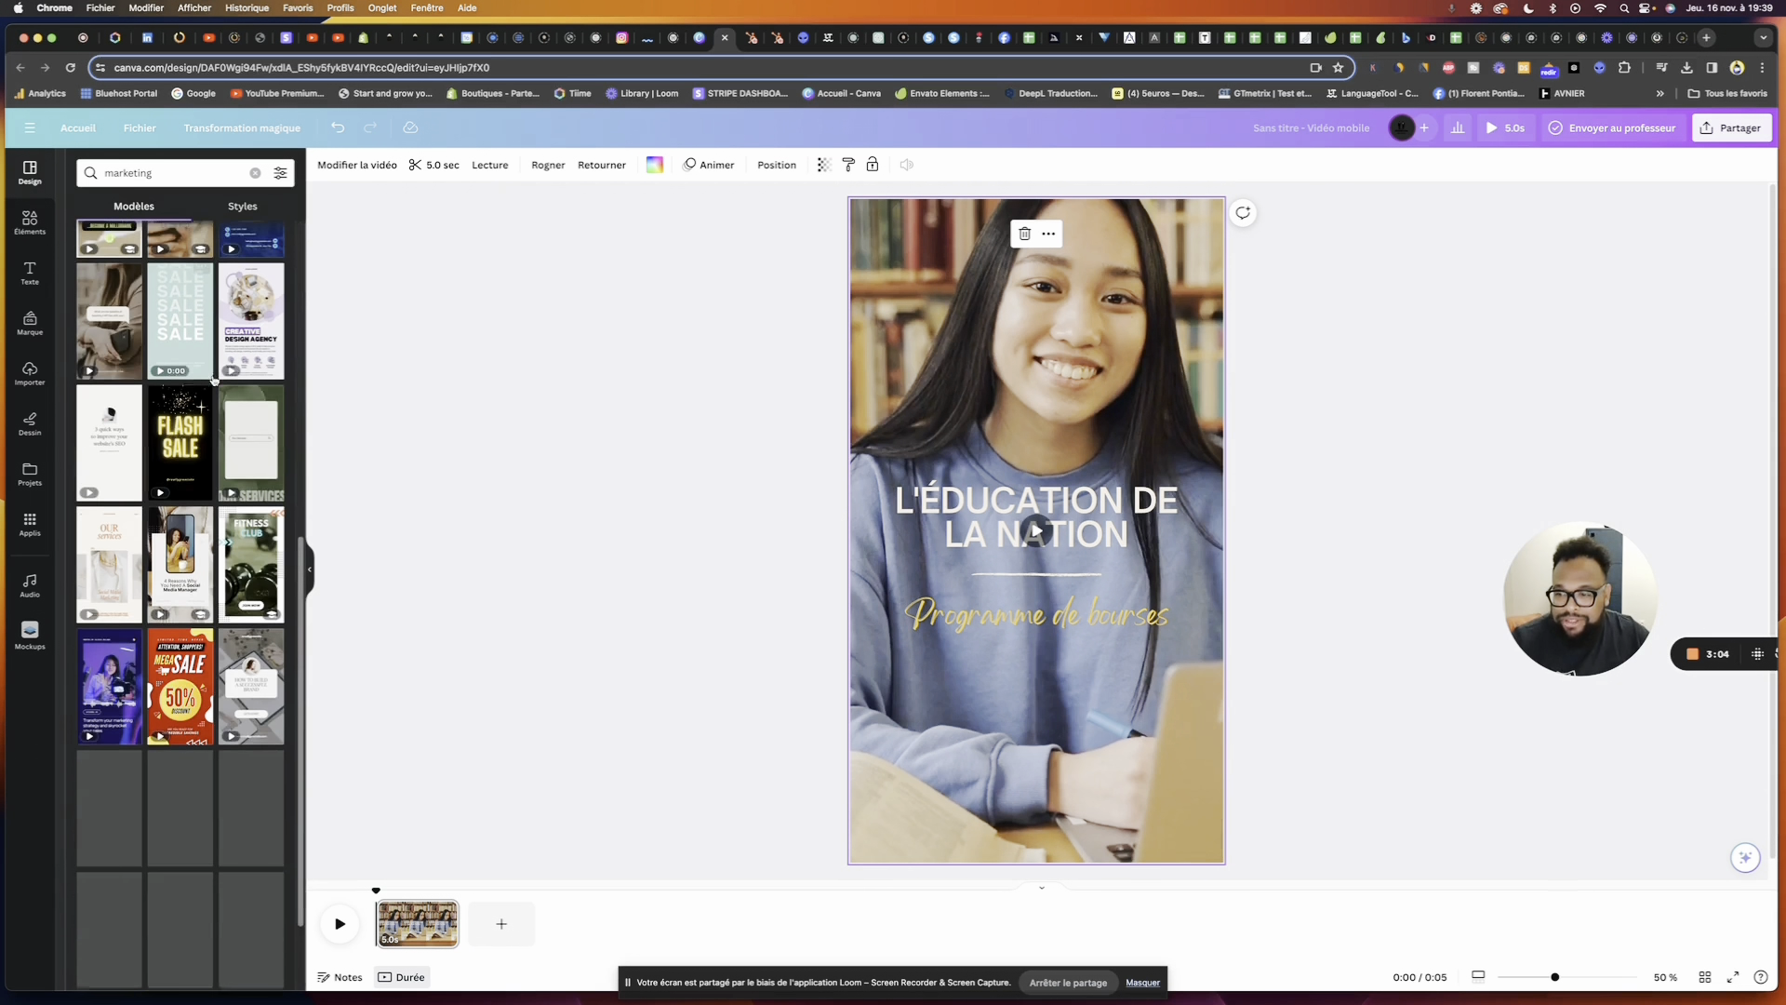
{"action": "scroll", "coordinate": [208, 400], "scroll_direction": "down", "scroll_amount": 6}
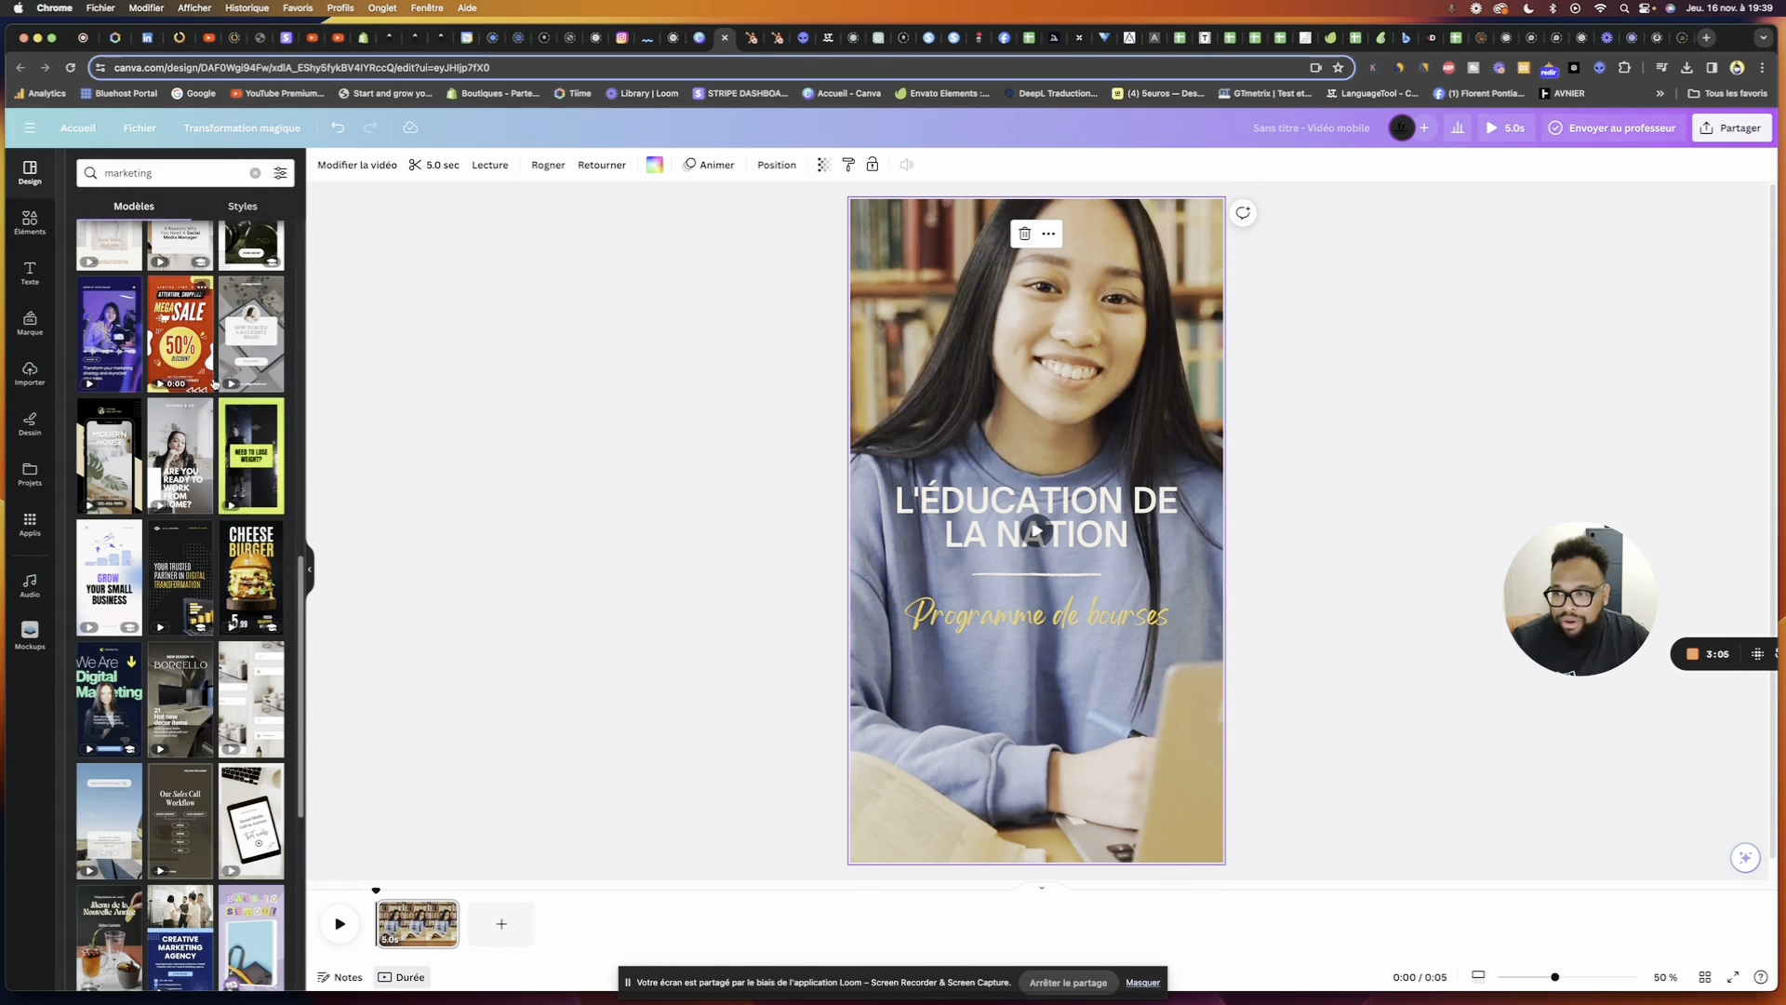
{"action": "left_click", "coordinate": [195, 462]}
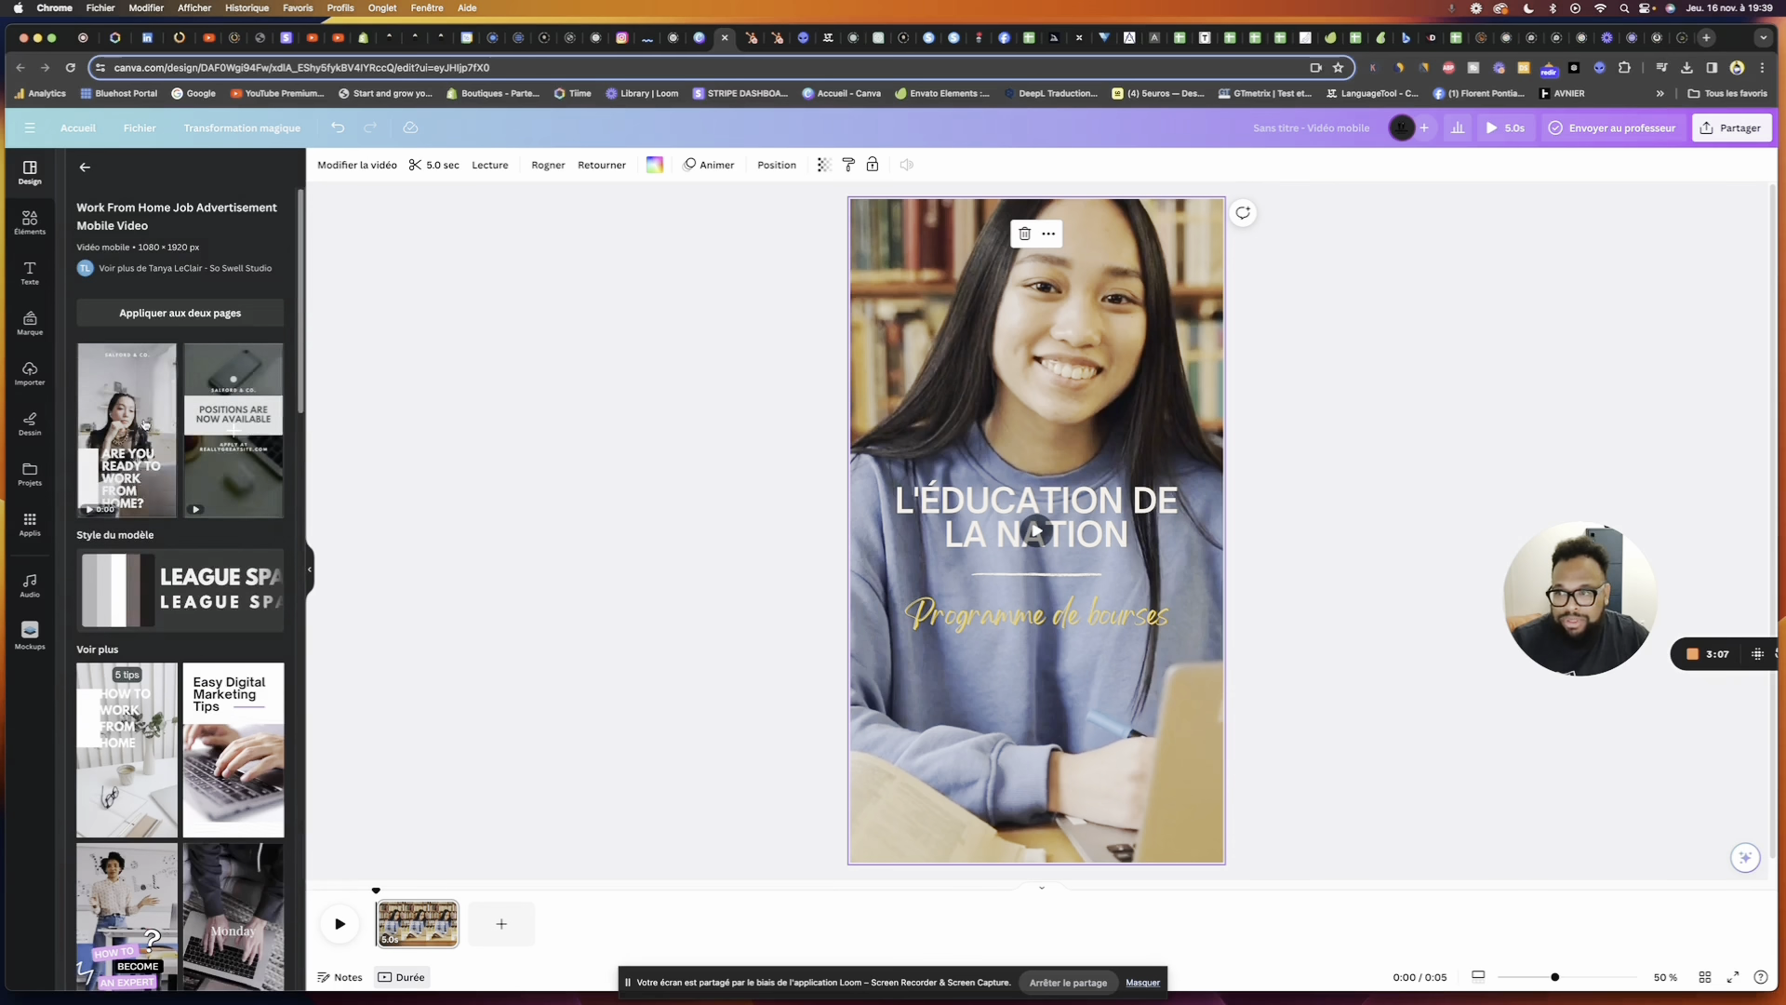
{"action": "left_click", "coordinate": [132, 424]}
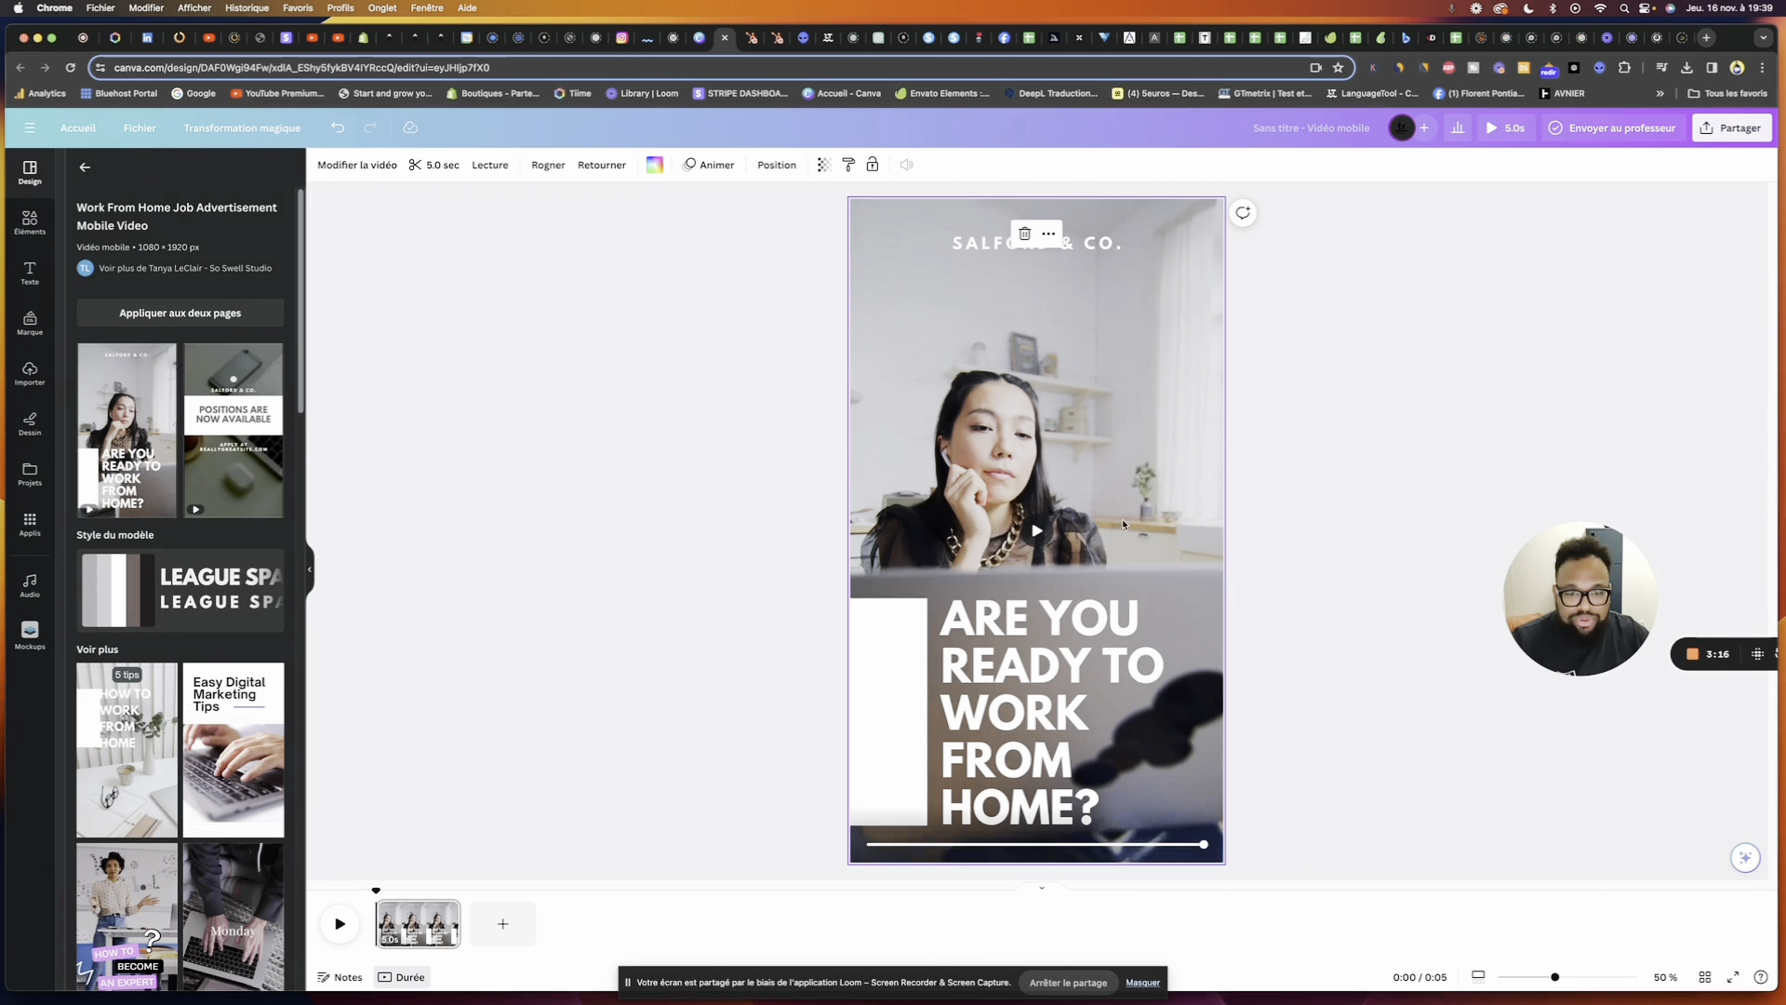
Add a second page using the same template's "Positions are now available" layout and preview the whole video
{"action": "left_click", "coordinate": [503, 926]}
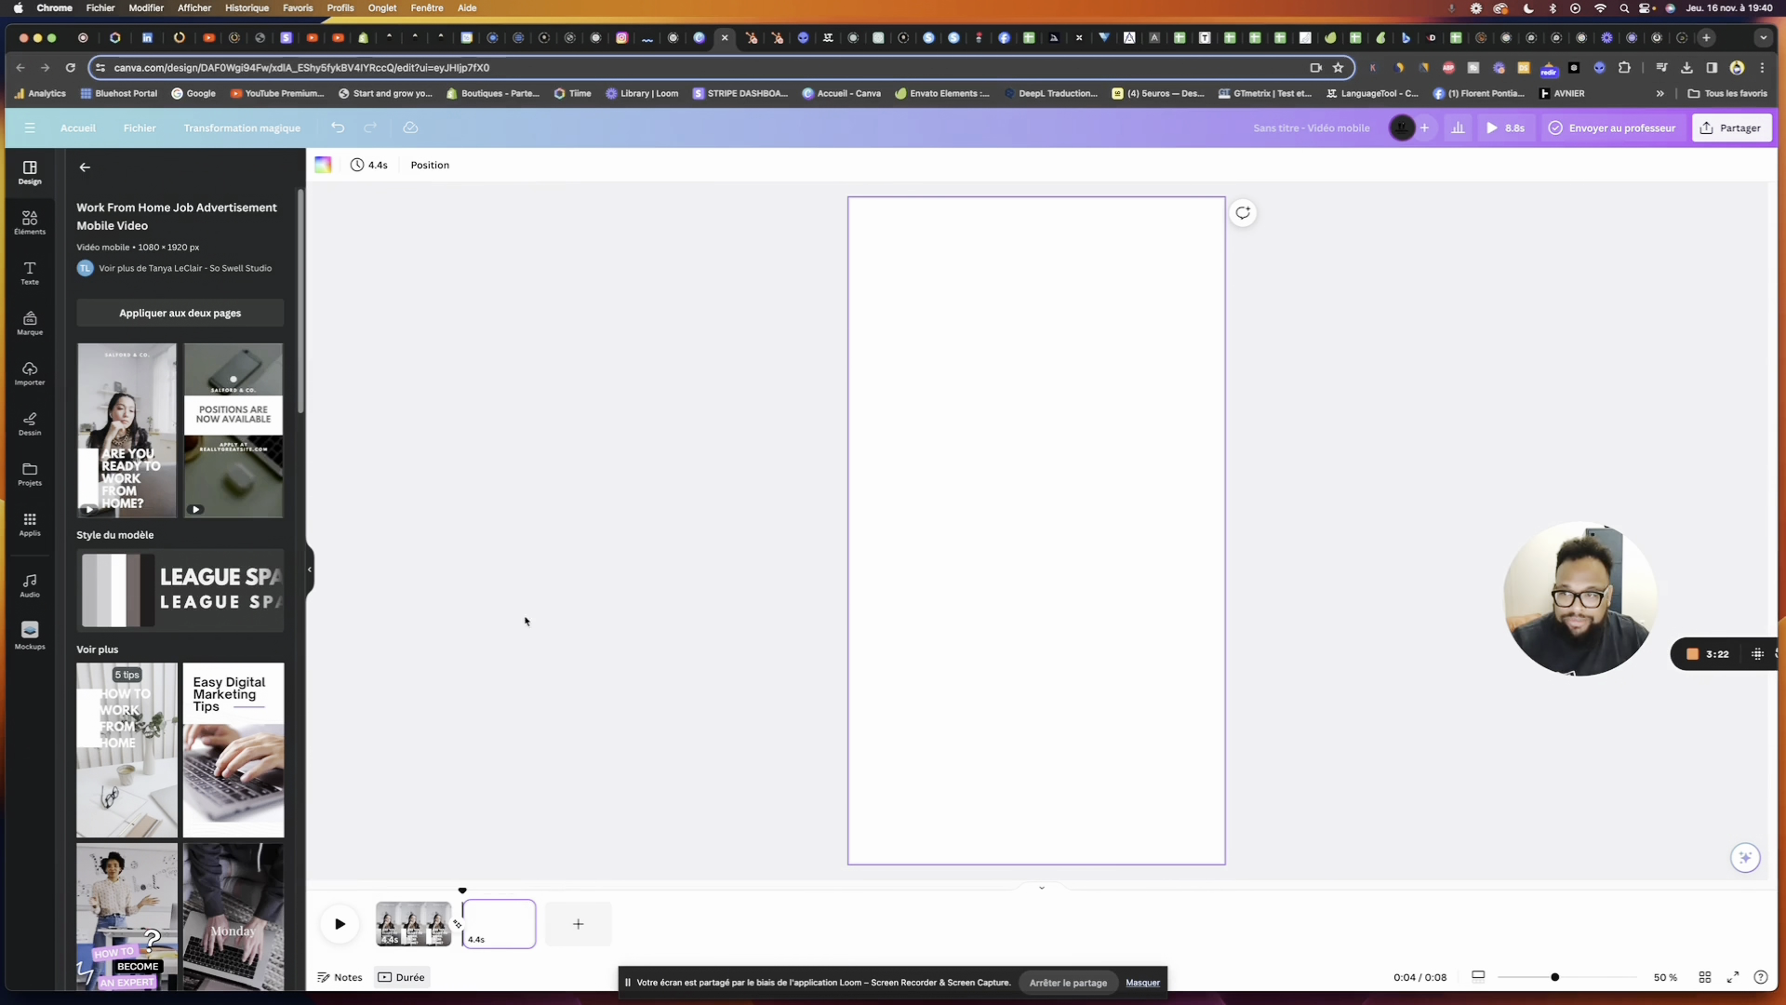
{"action": "left_click", "coordinate": [253, 469]}
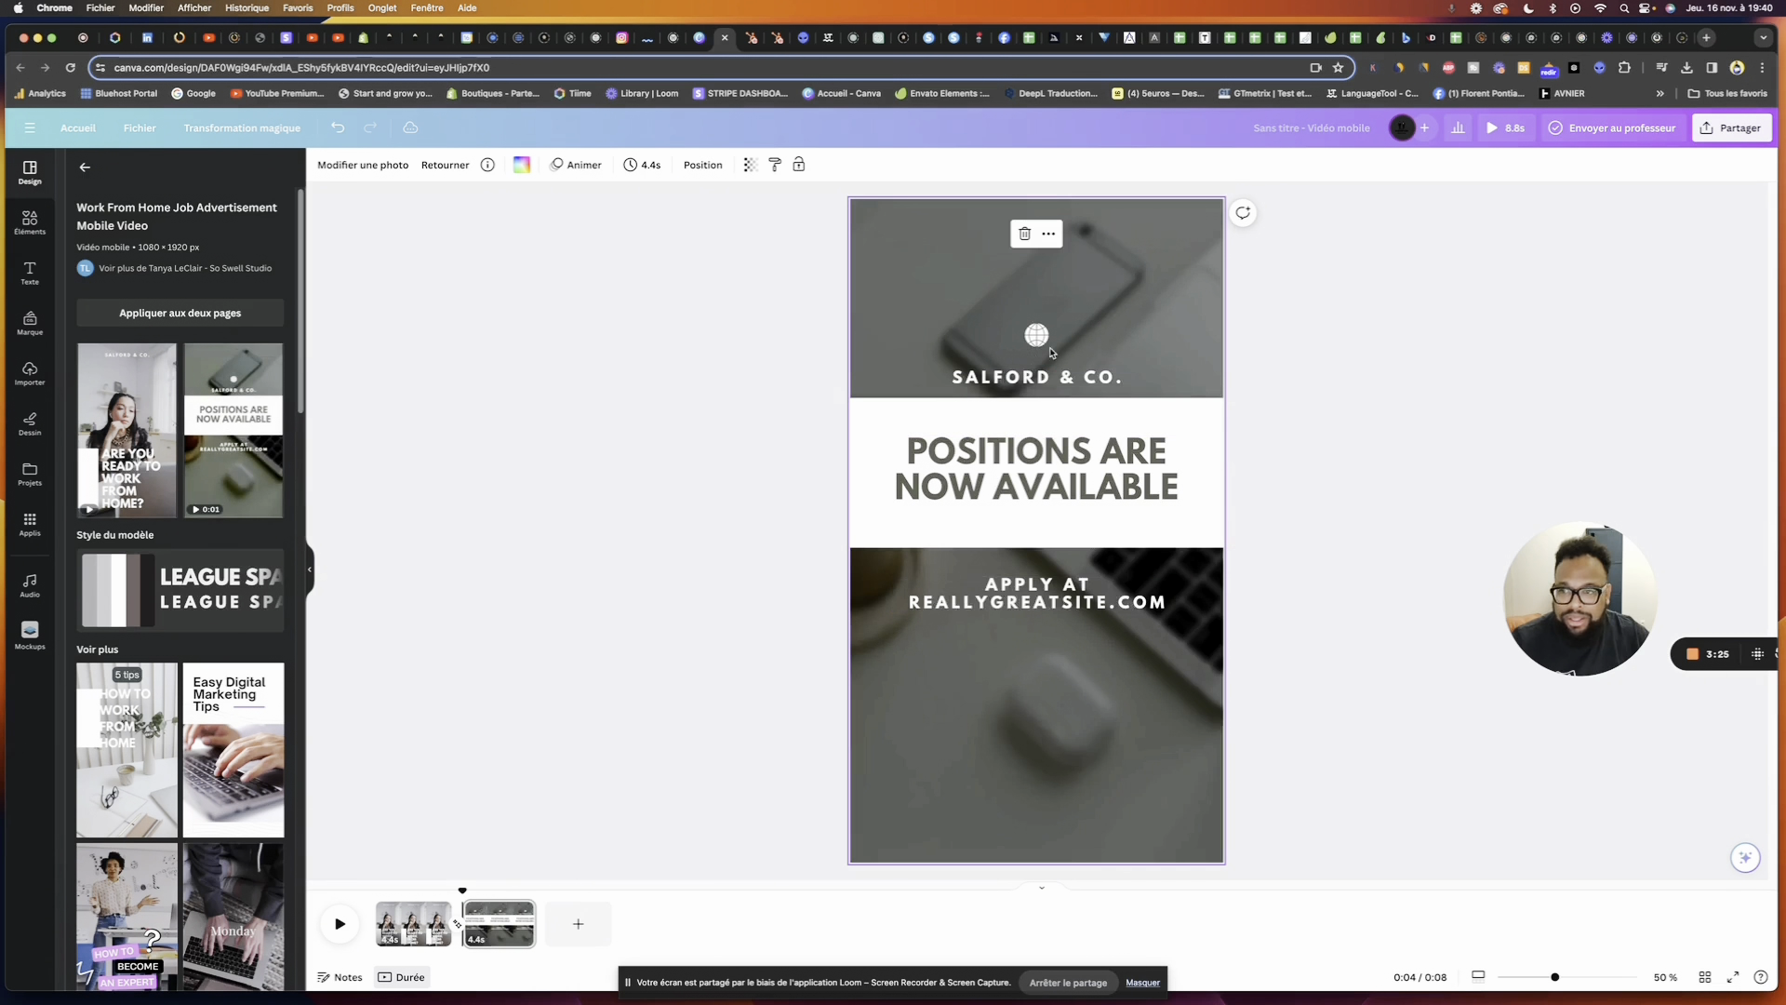
{"action": "left_click", "coordinate": [1321, 450]}
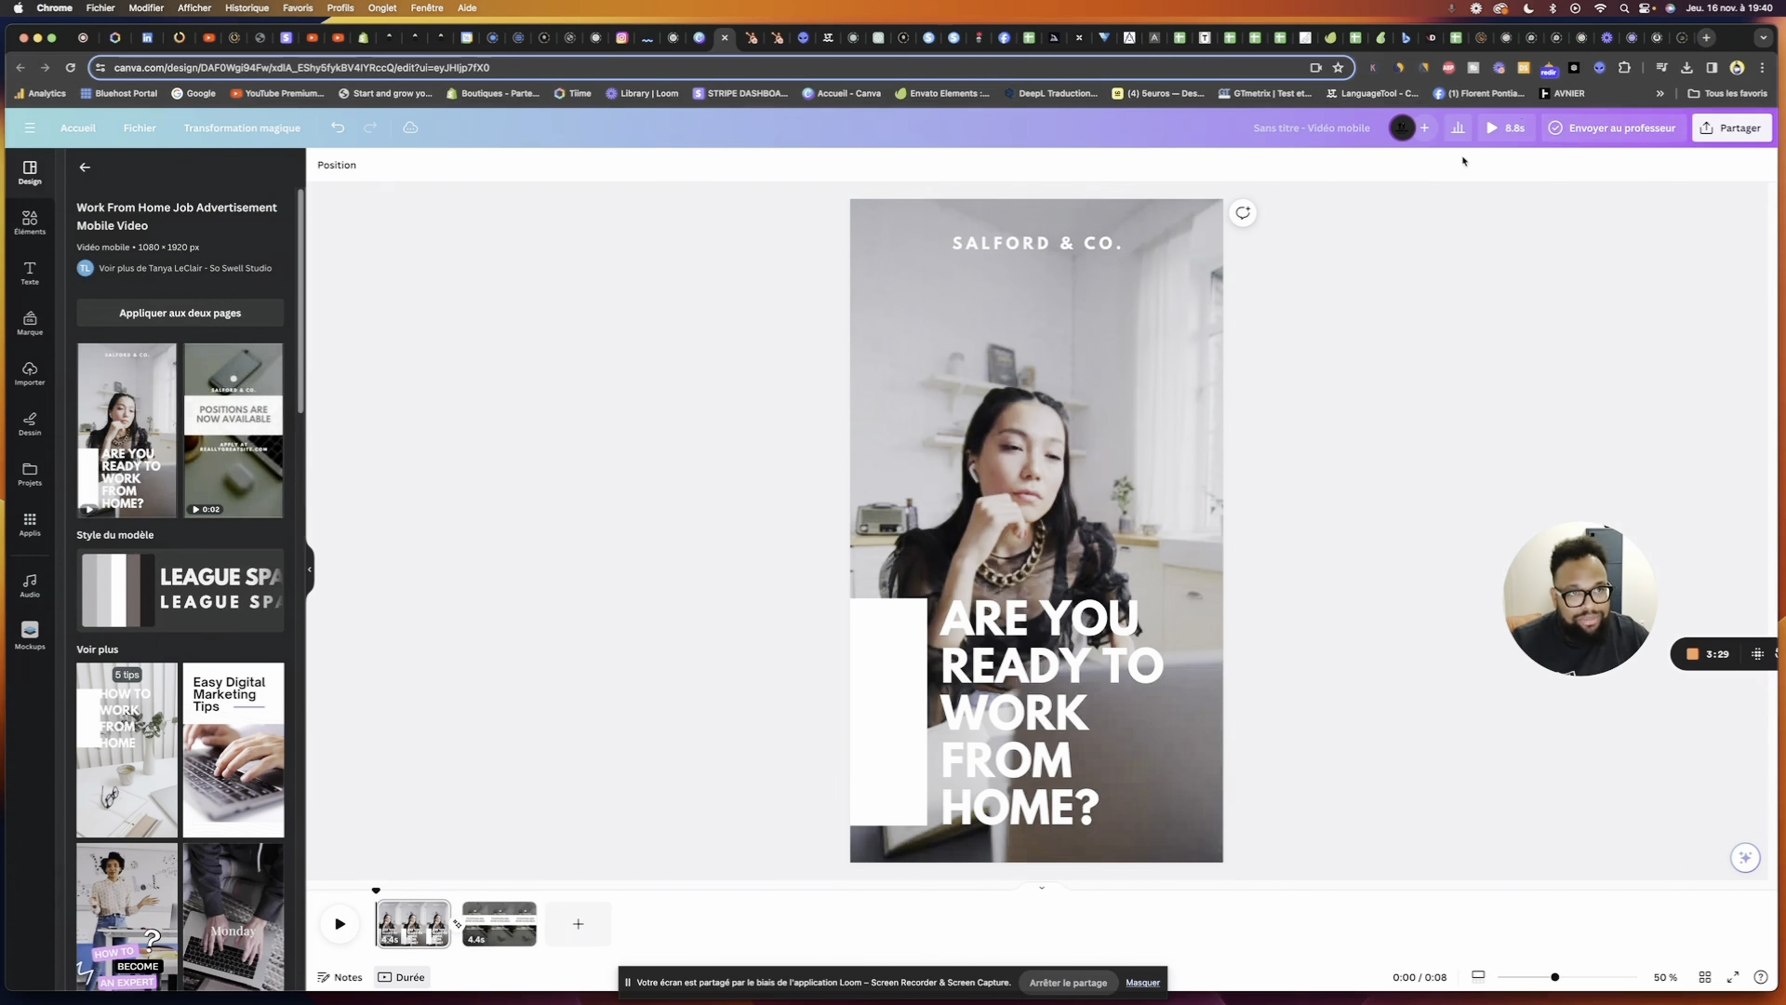
{"action": "left_click", "coordinate": [1501, 127]}
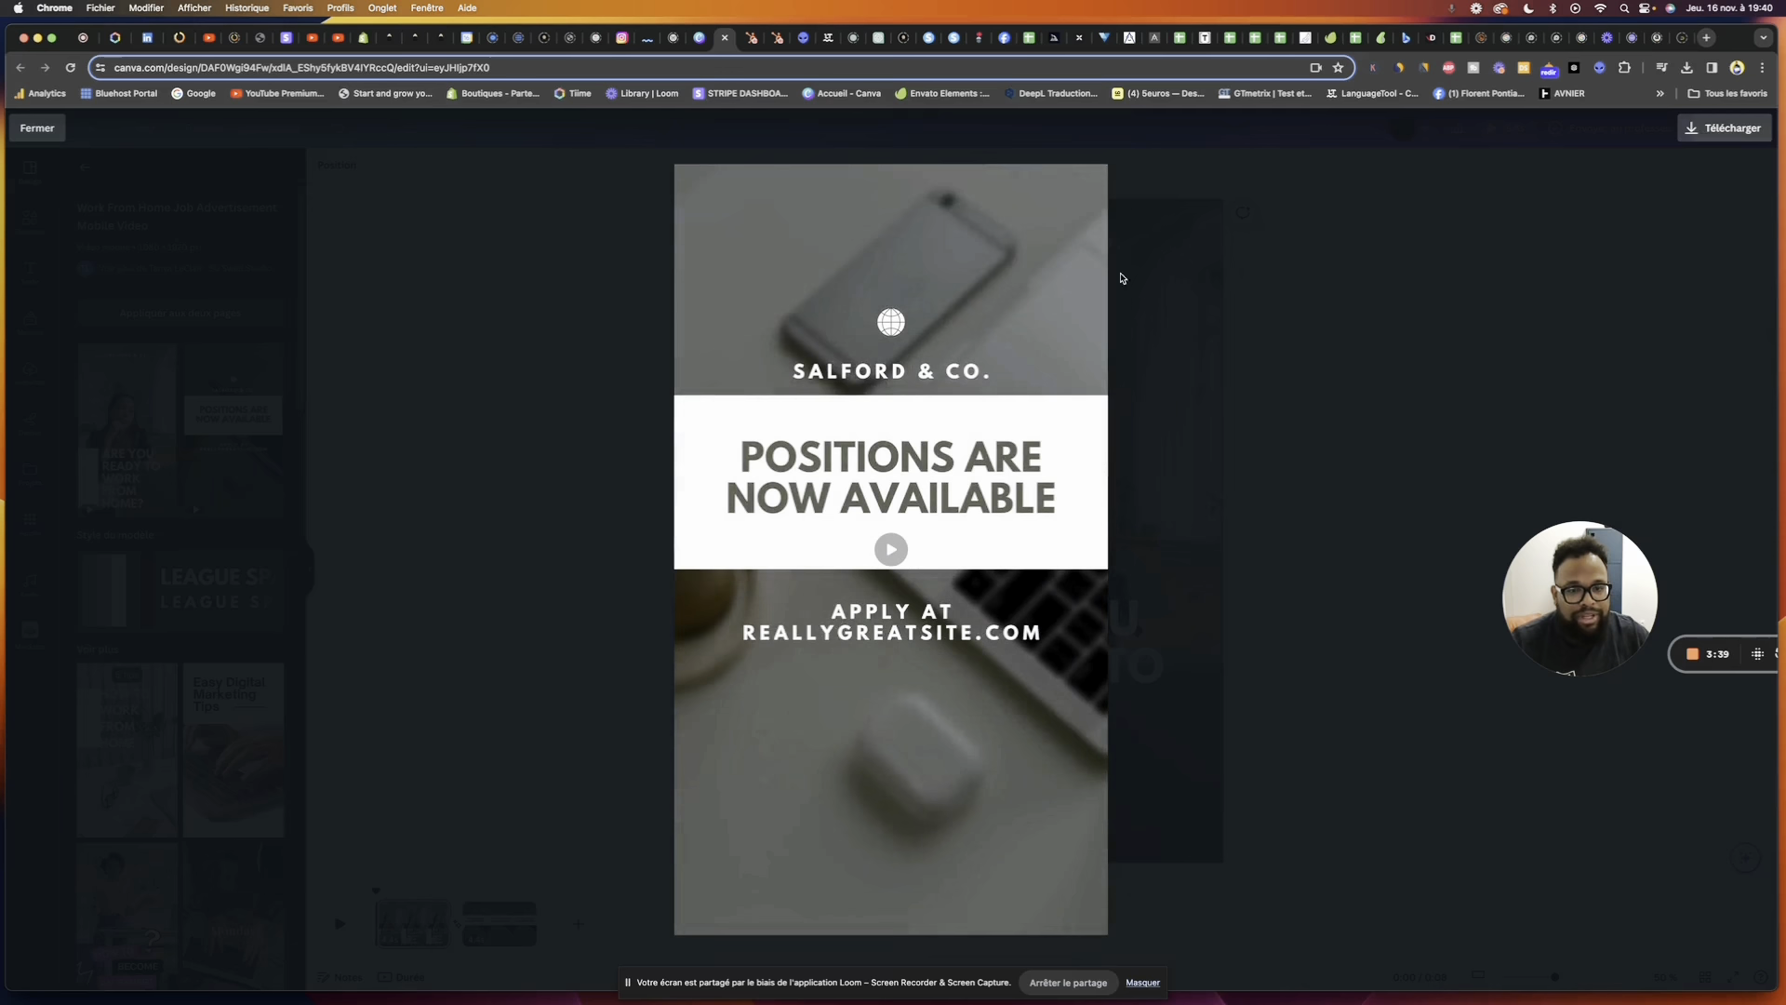
{"action": "key", "text": "Escape"}
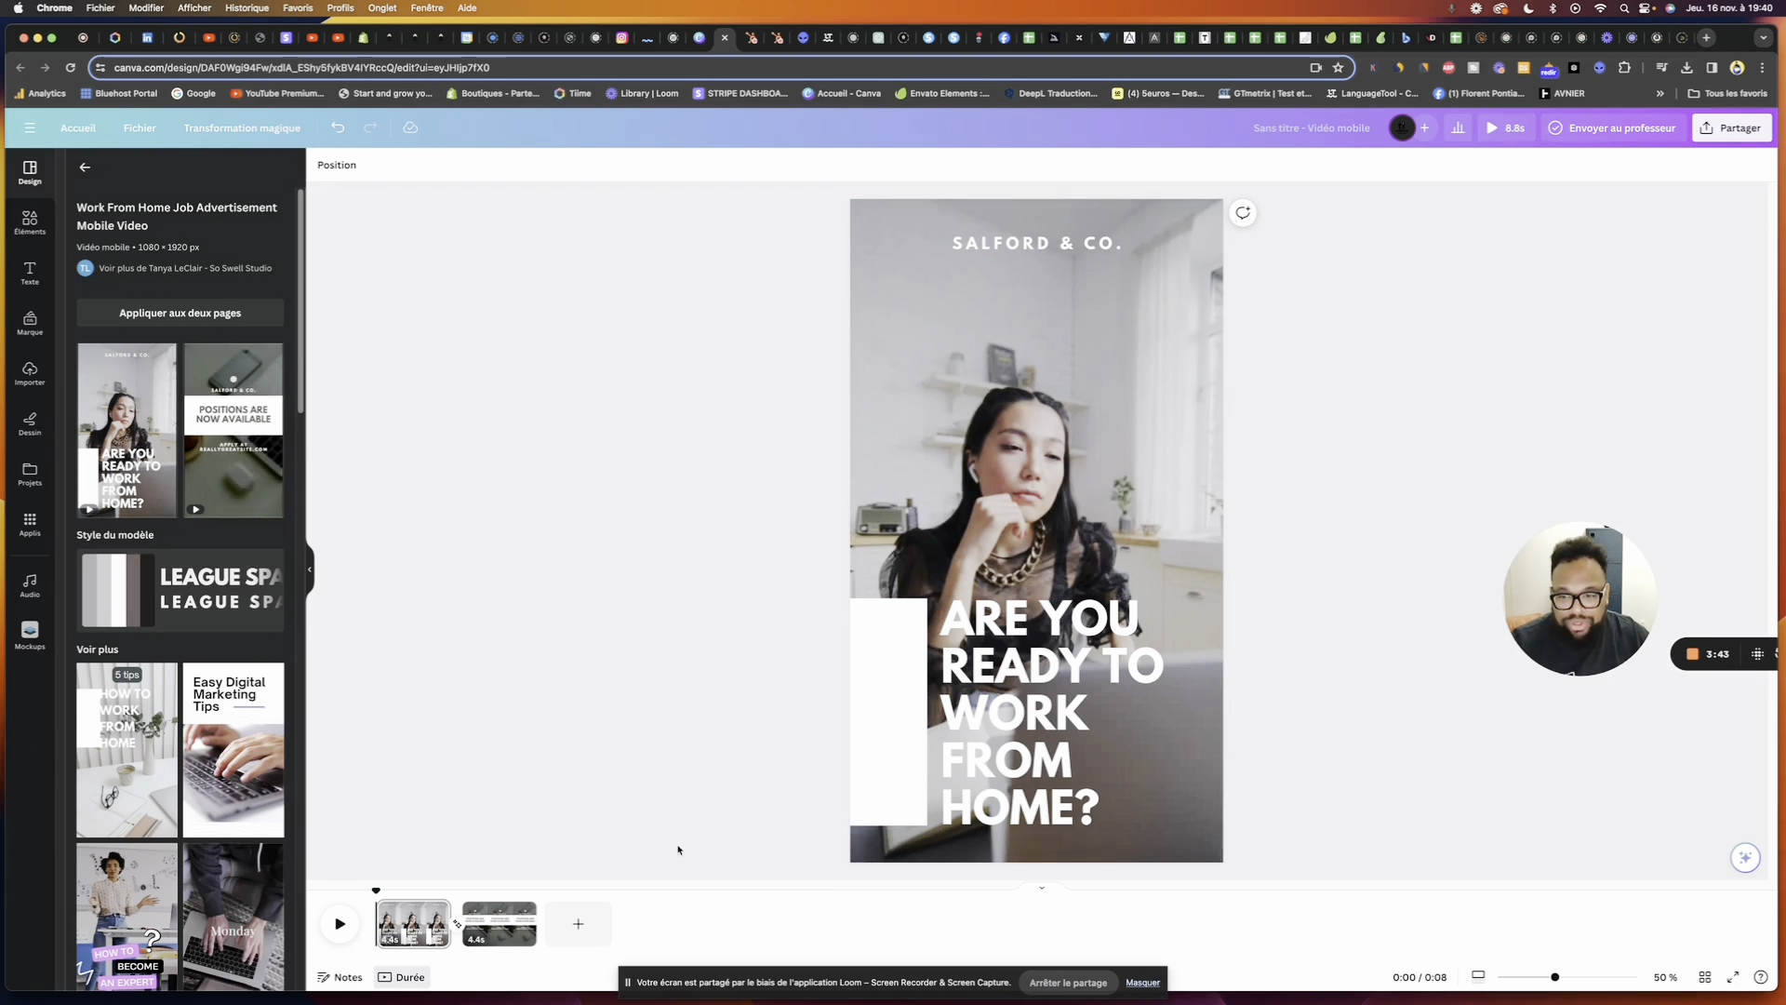
Add a third page using the "Monday" layout from the Minimalist Lifestyle Vlog Instagram Reel template
{"action": "left_click", "coordinate": [579, 925]}
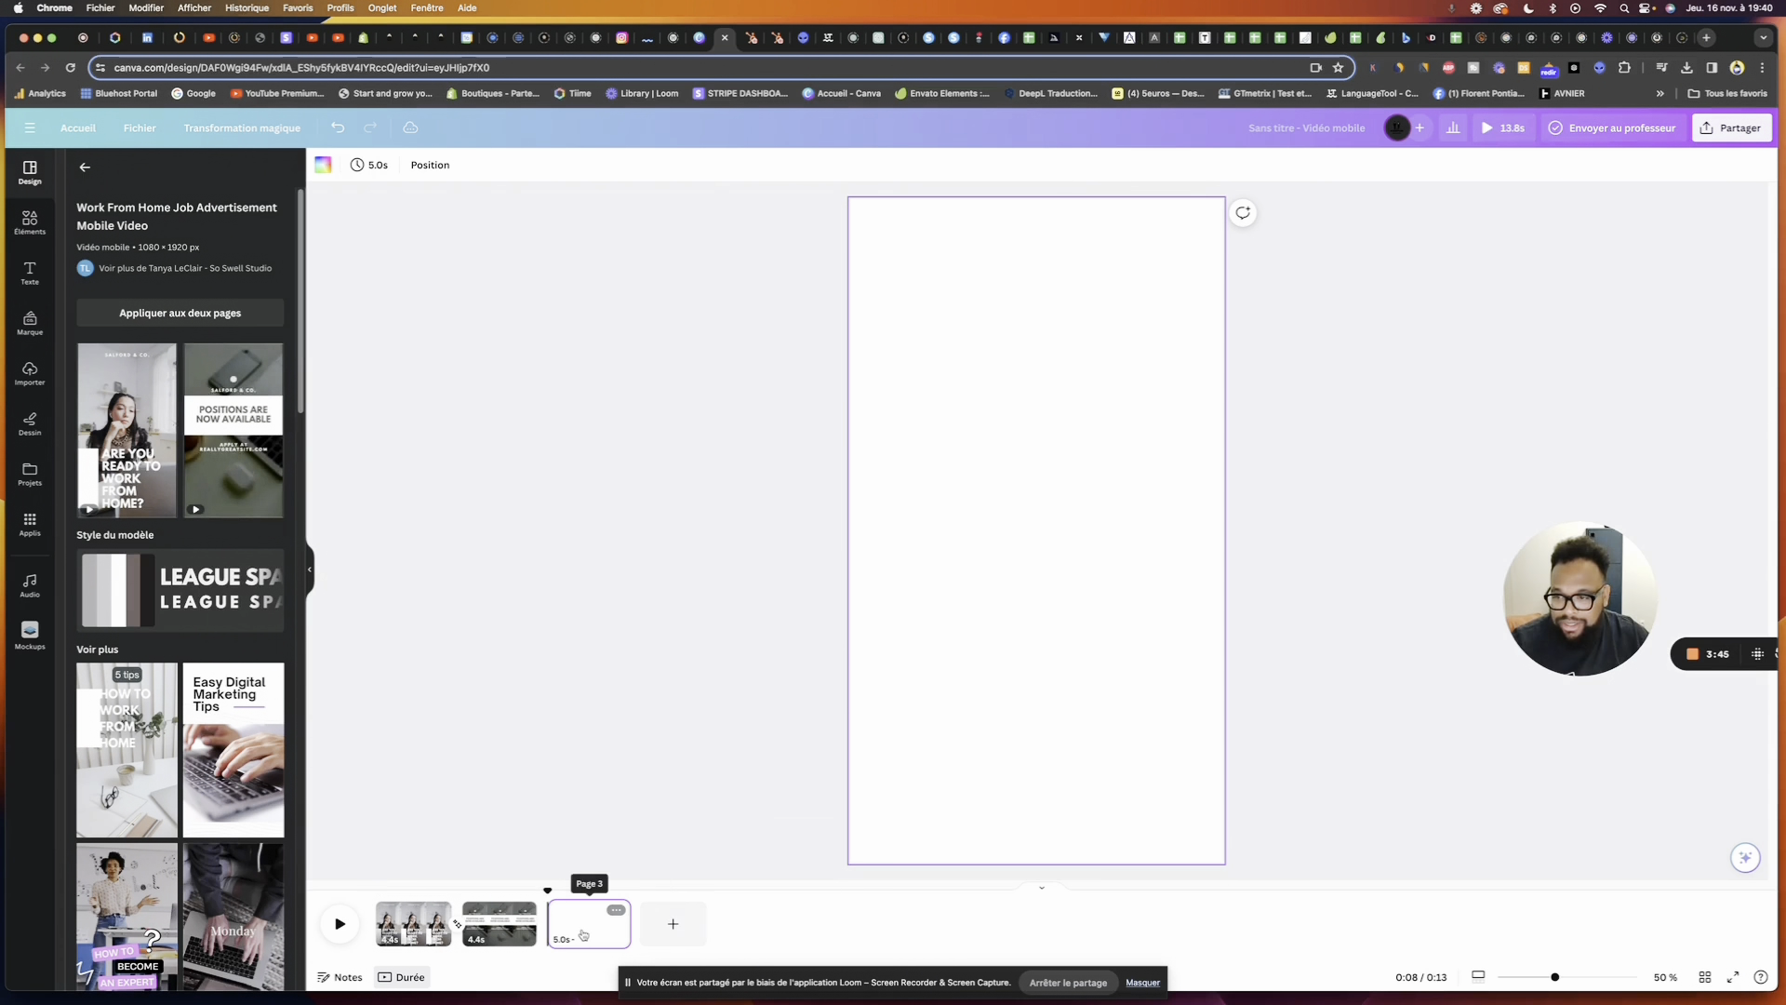
{"action": "left_click", "coordinate": [230, 874]}
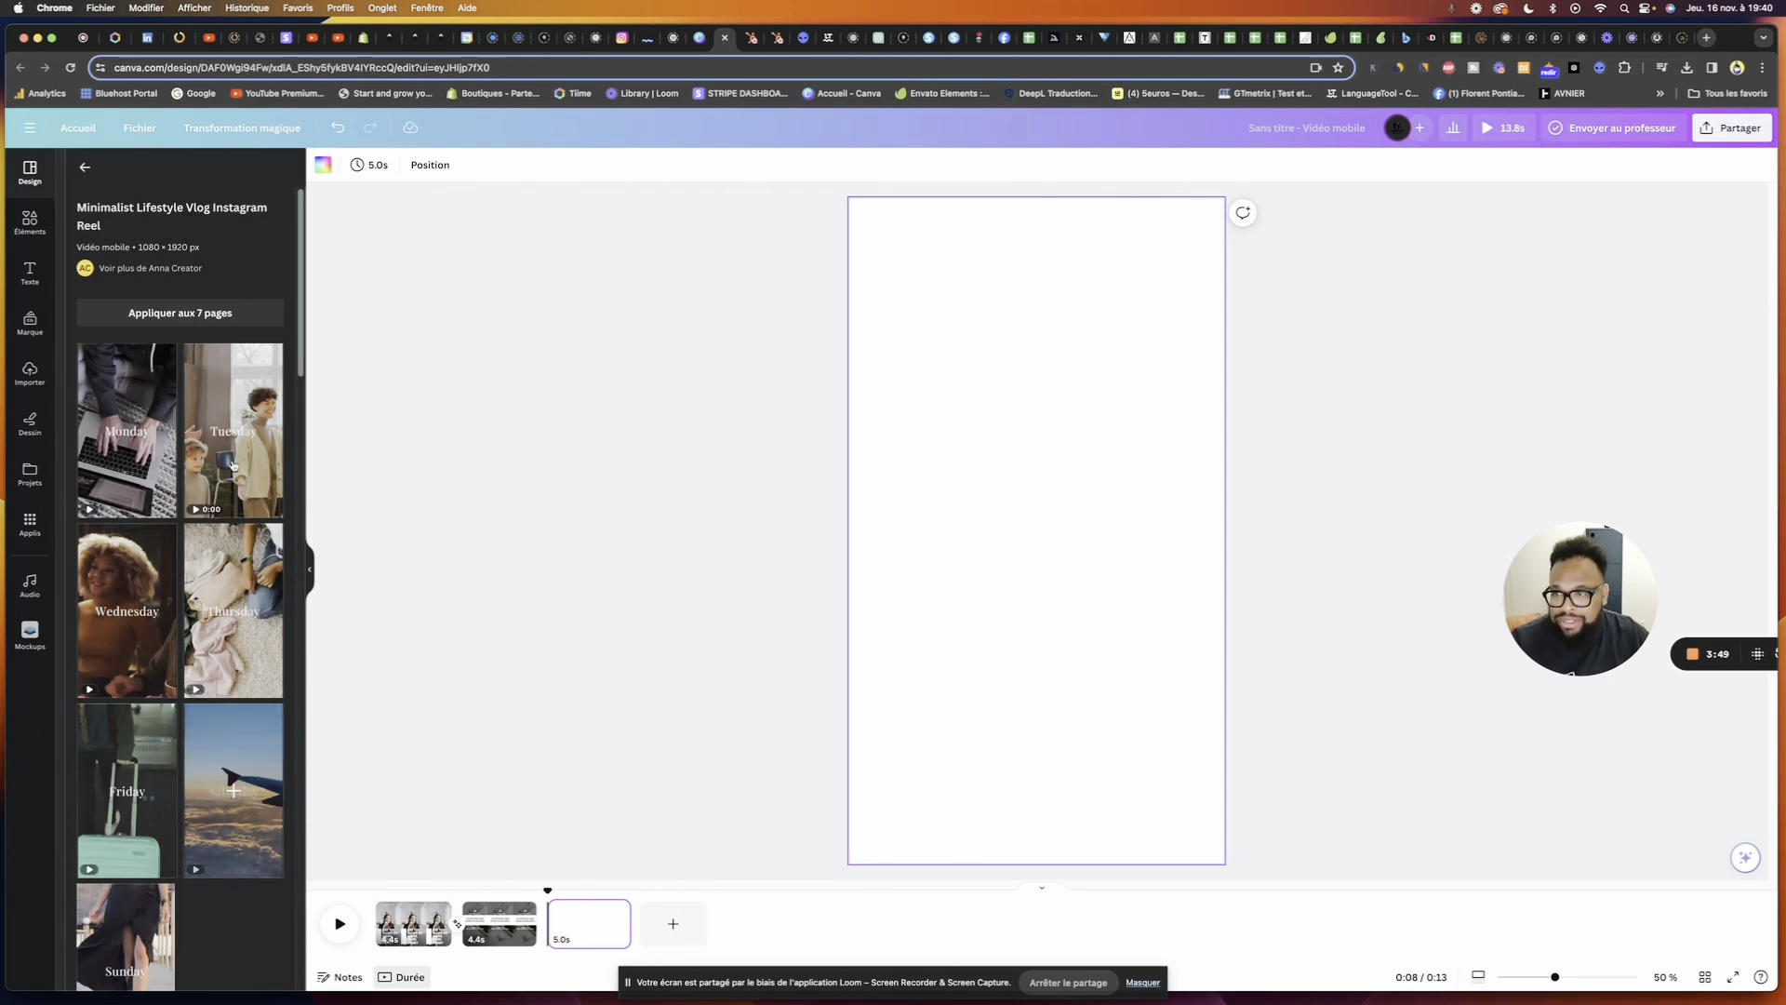
{"action": "left_click", "coordinate": [158, 388]}
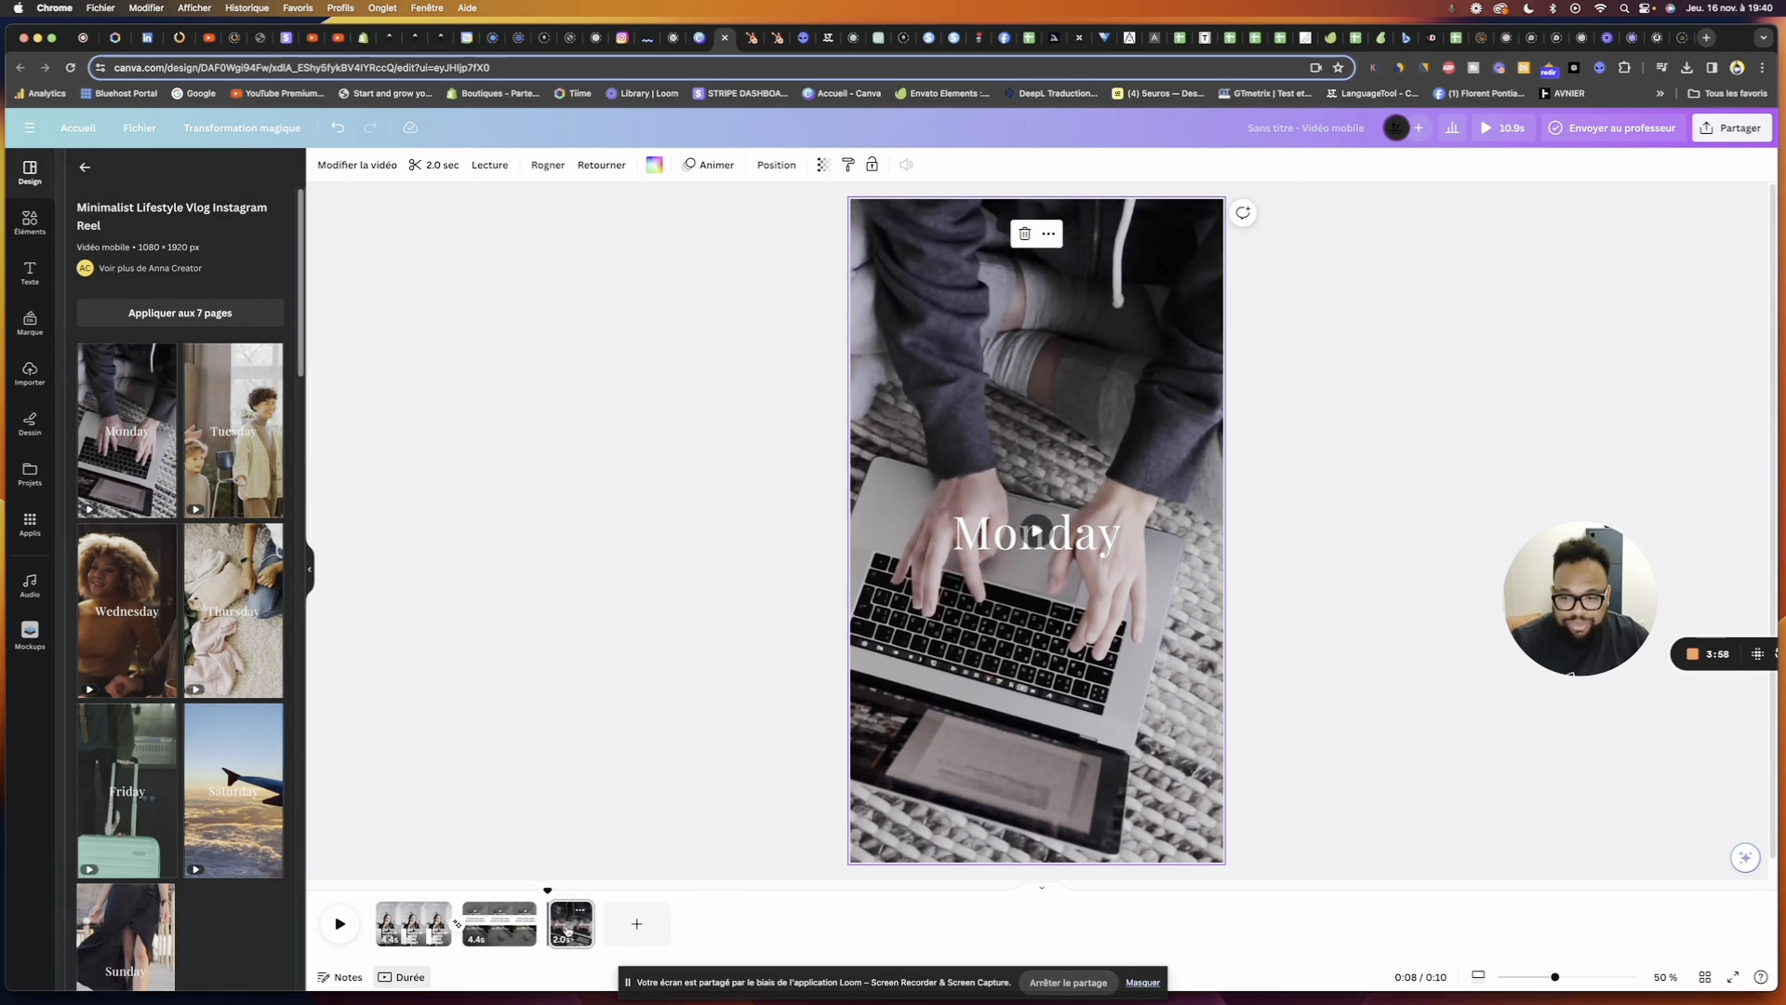
Move the "Monday" page between the other two pages in the timeline and preview the video
{"action": "left_click_drag", "start_coordinate": [564, 930], "coordinate": [517, 925]}
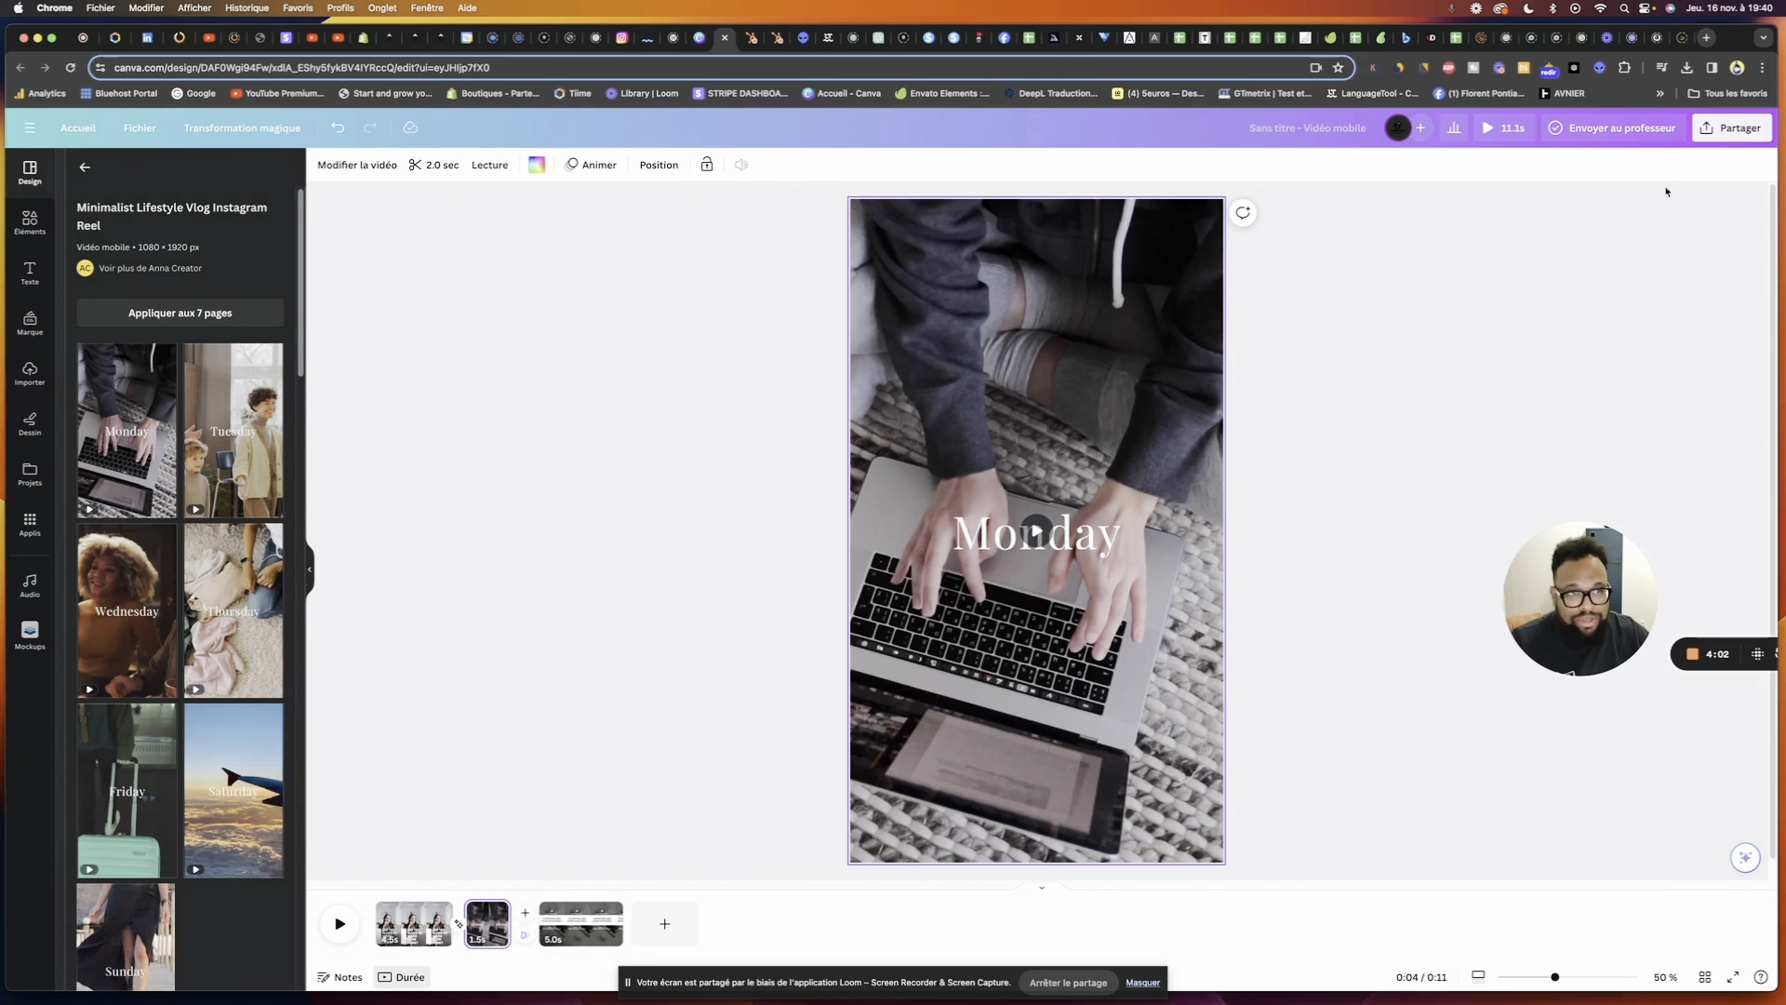
{"action": "left_click", "coordinate": [1516, 127]}
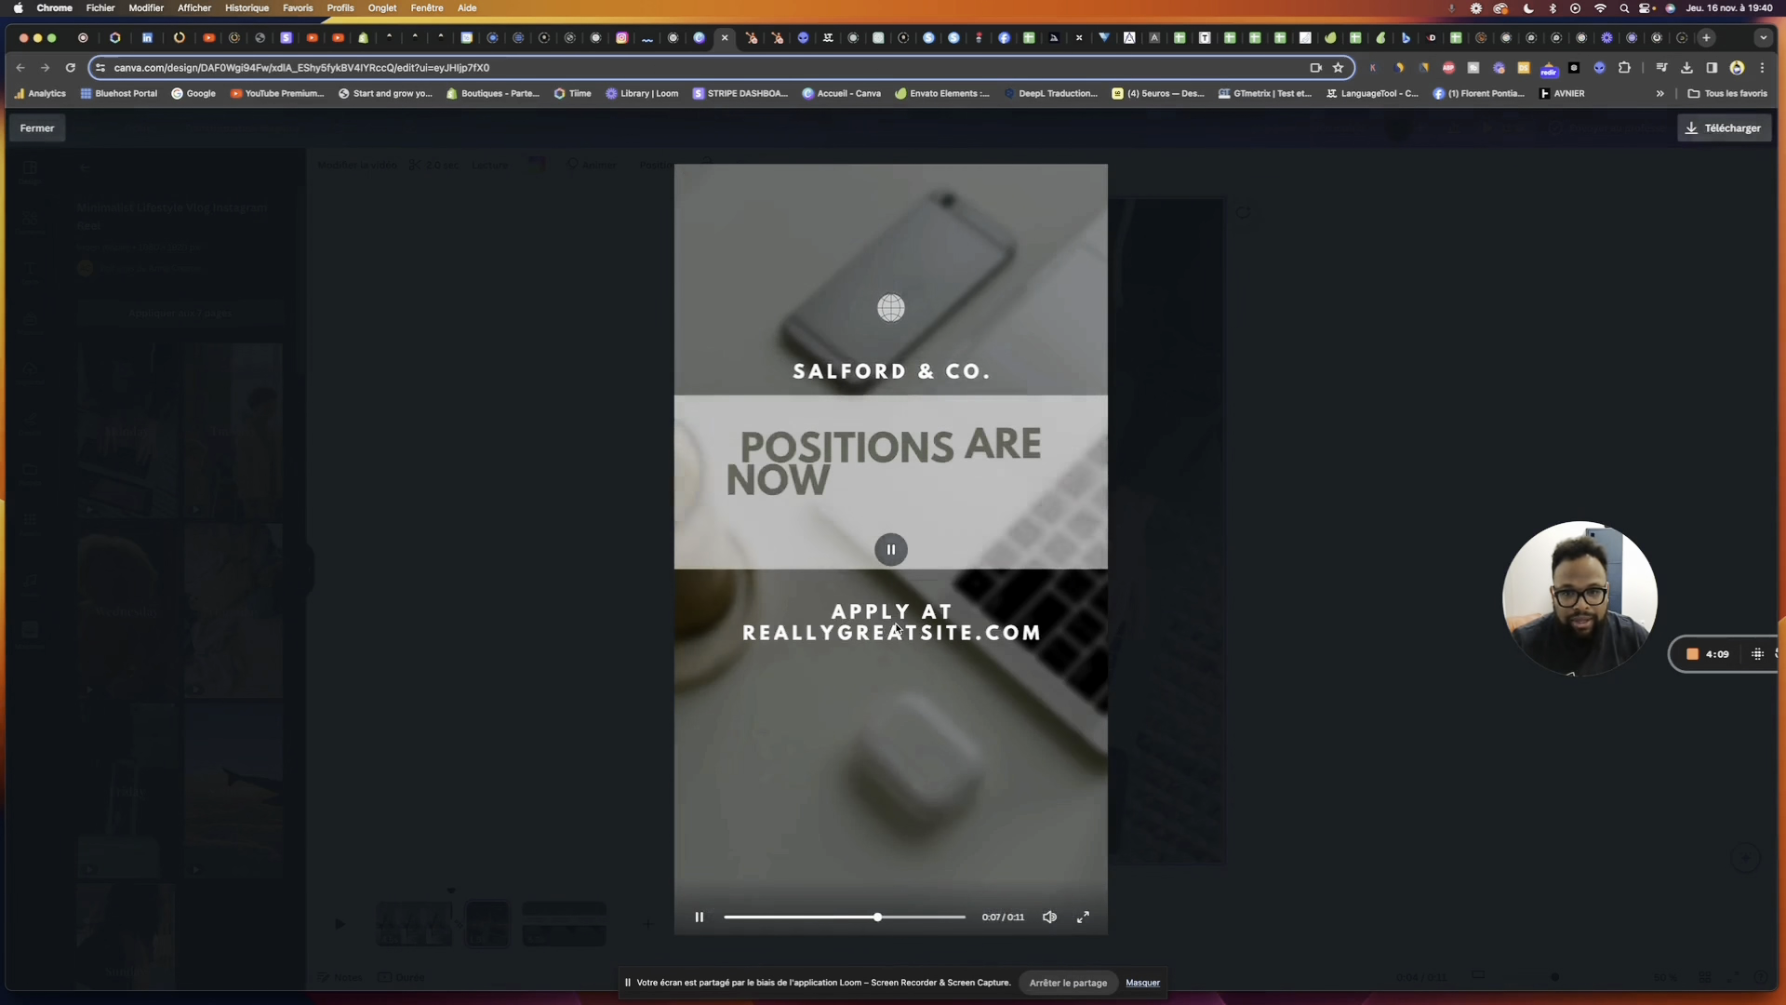
{"action": "key", "text": "Escape"}
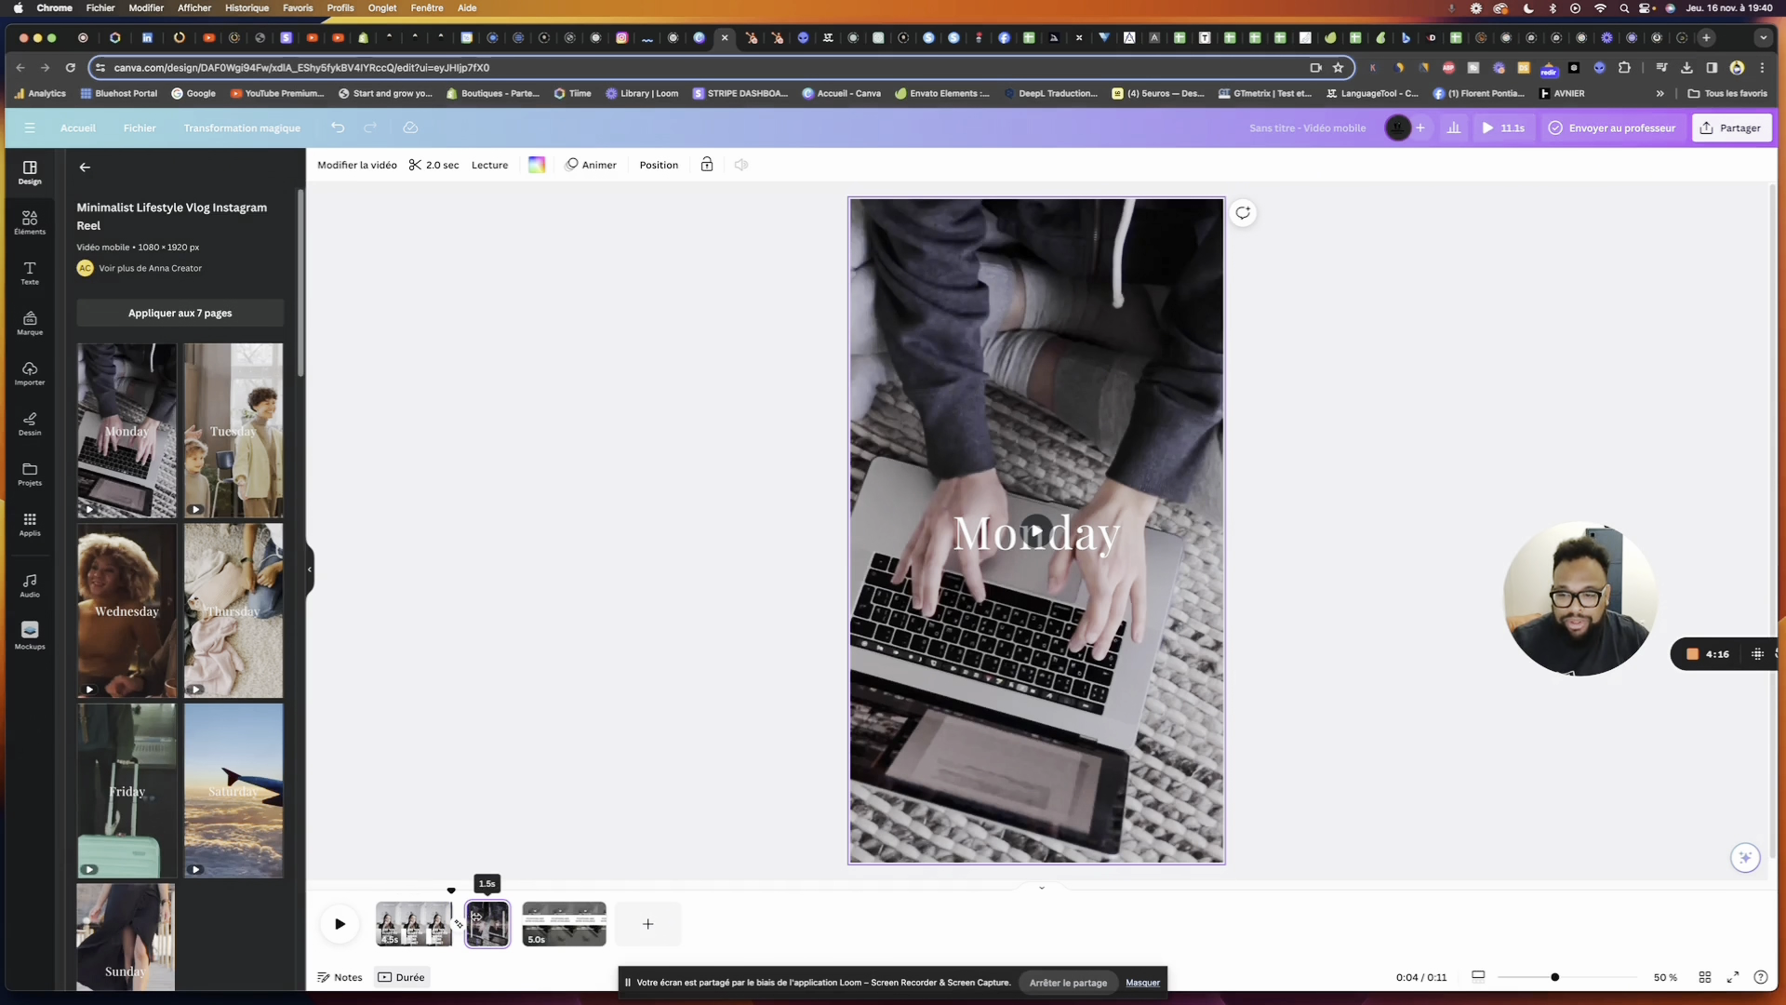
Extend the trim of the "Monday" page's background video clip to 3.7 s
{"action": "left_click", "coordinate": [483, 919]}
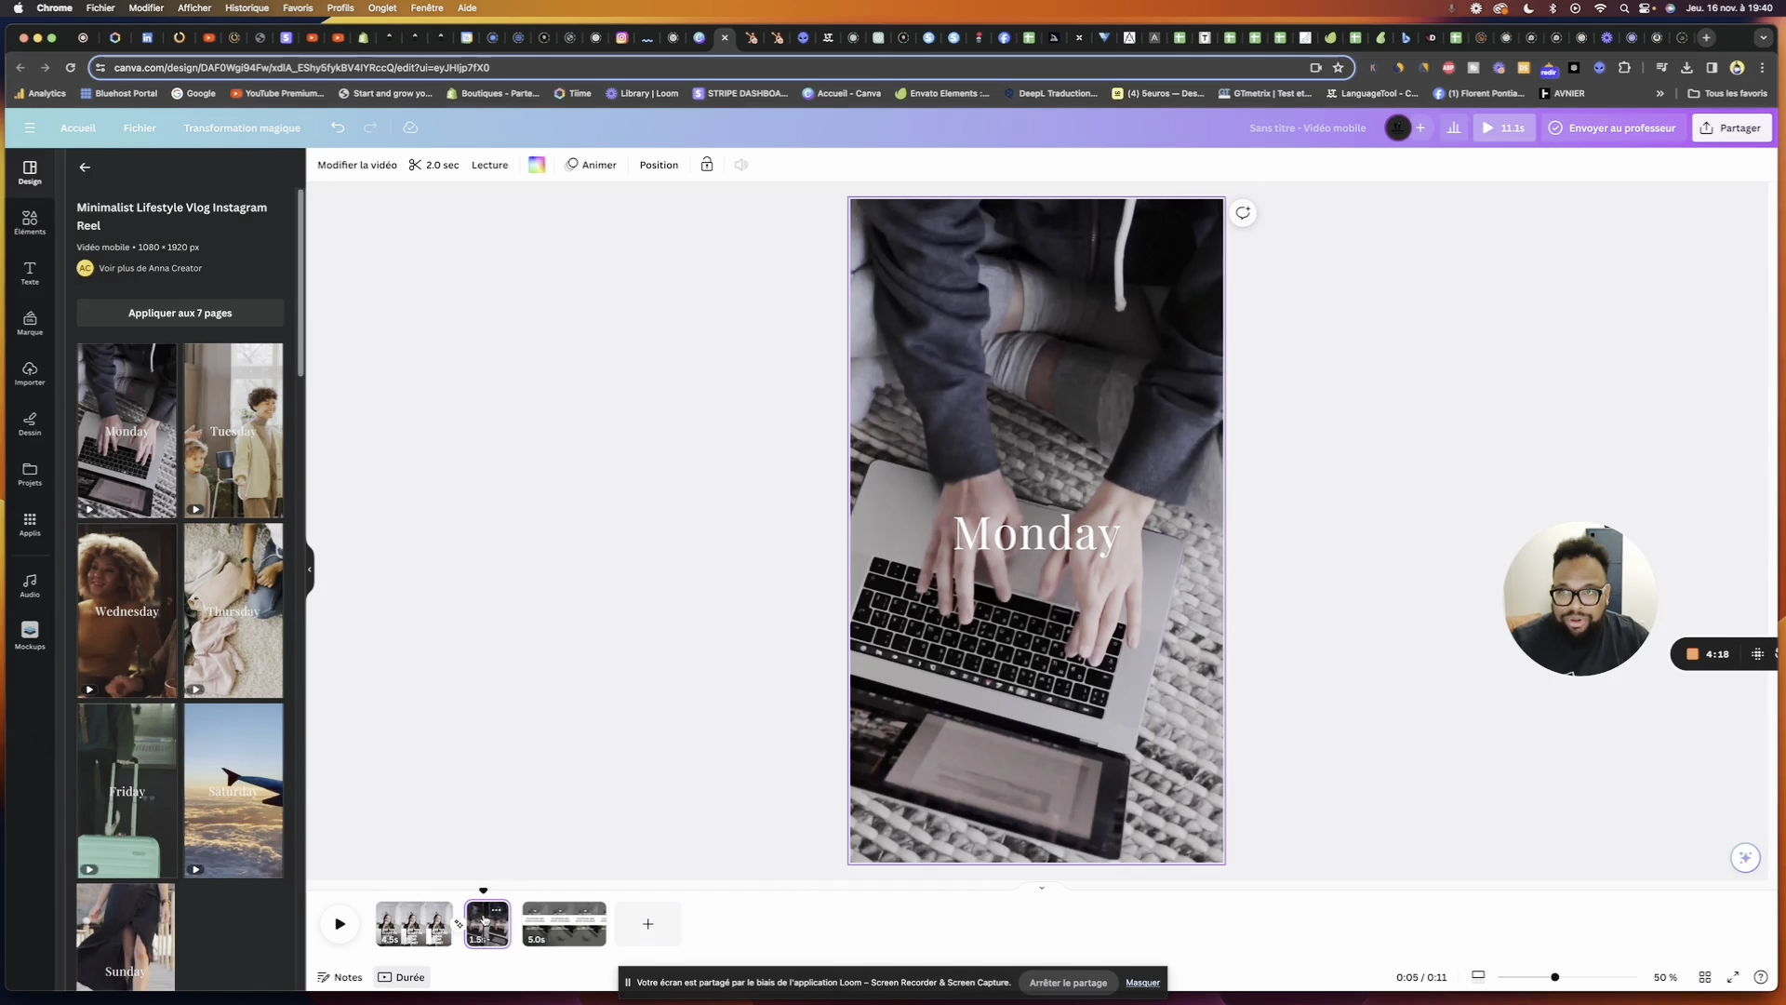
{"action": "left_click", "coordinate": [431, 166]}
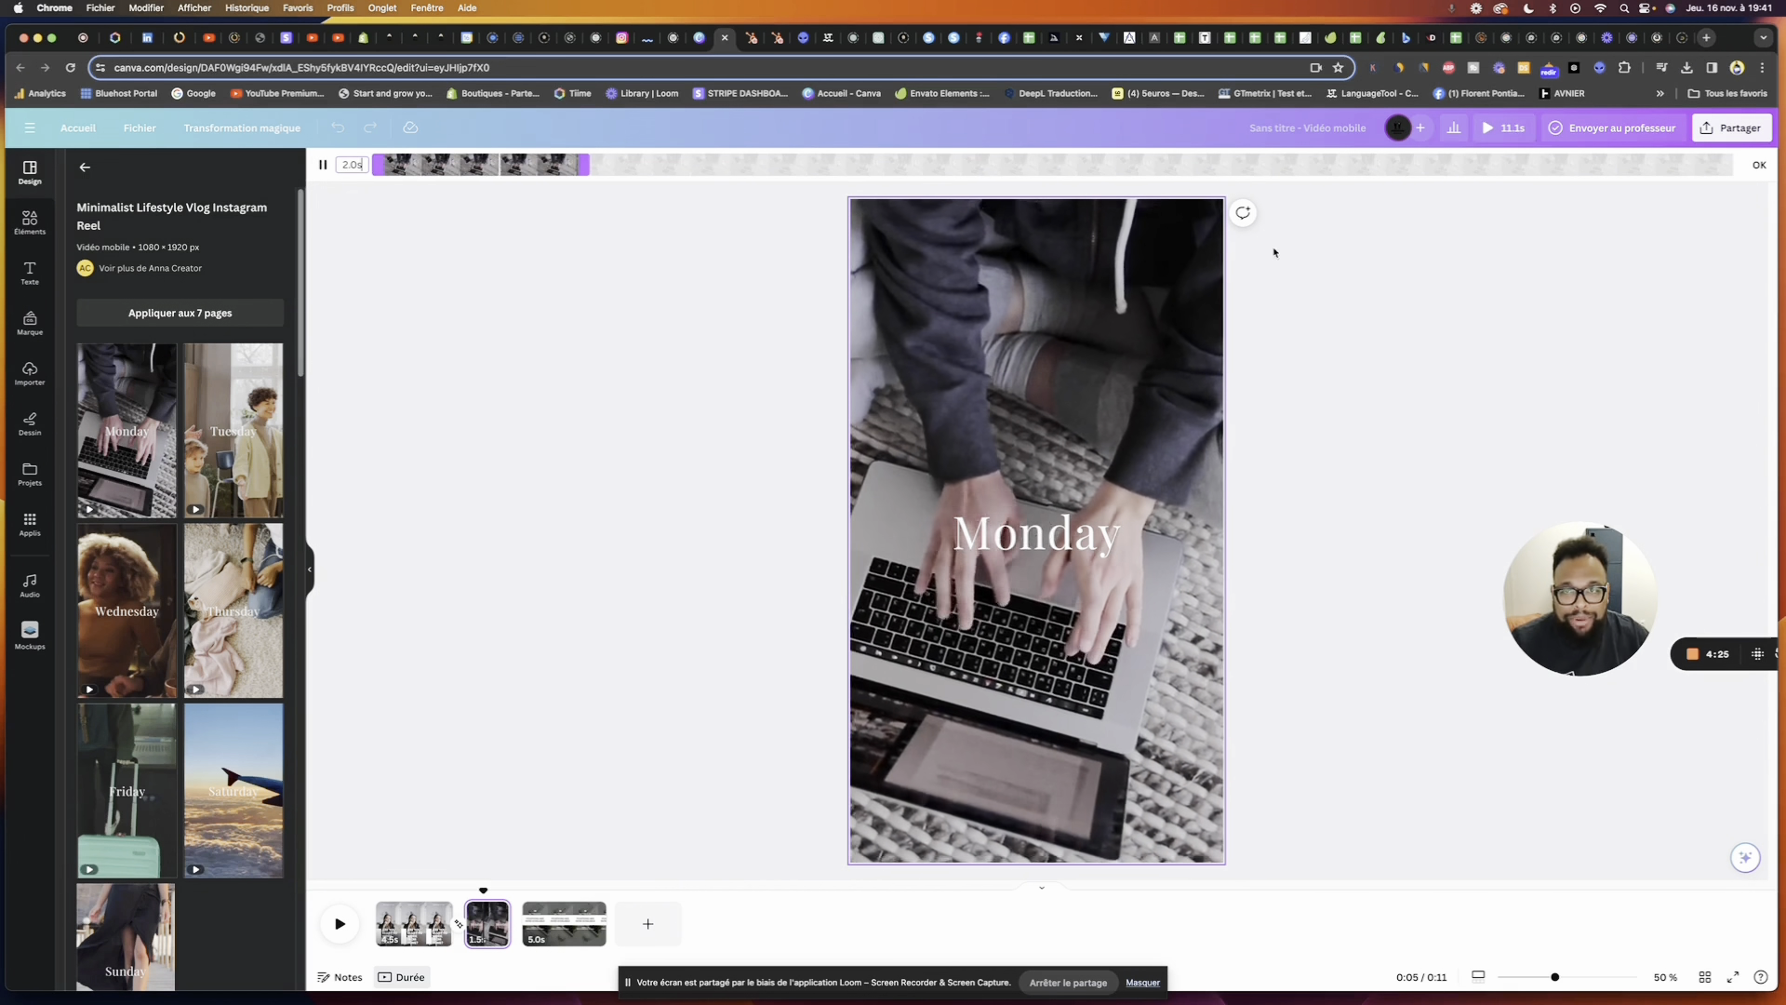
{"action": "left_click_drag", "start_coordinate": [593, 168], "coordinate": [737, 185]}
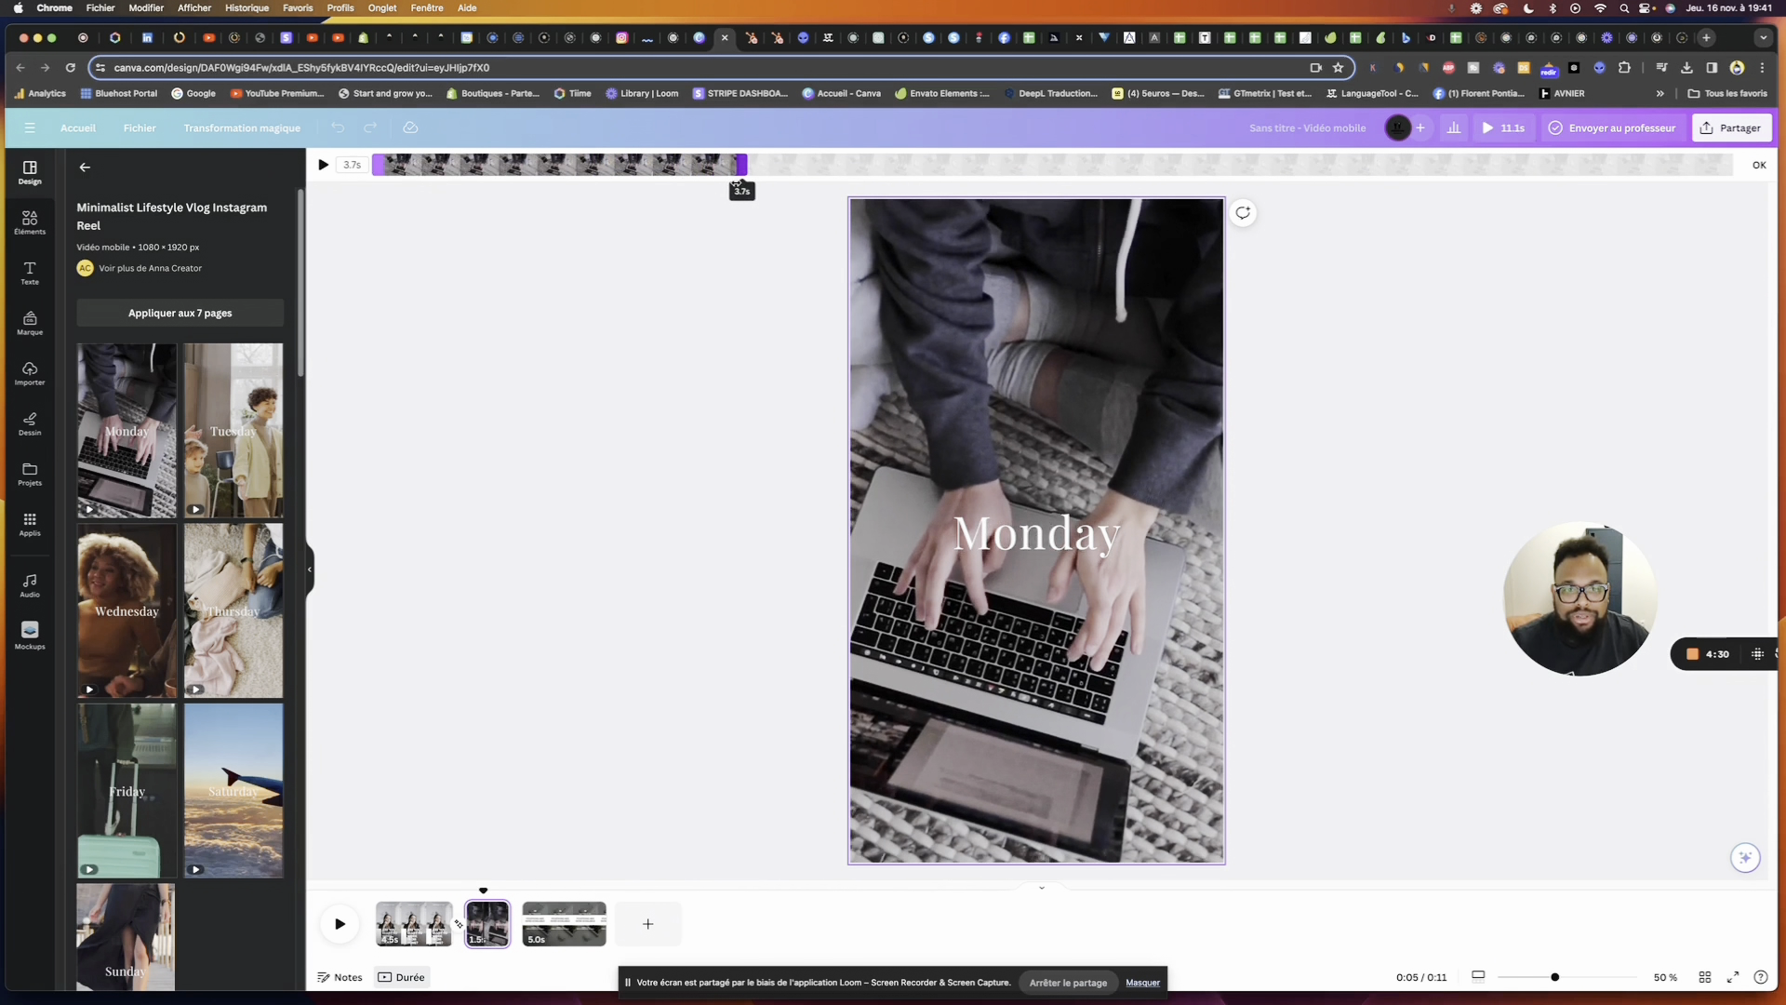
{"action": "left_click", "coordinate": [689, 445]}
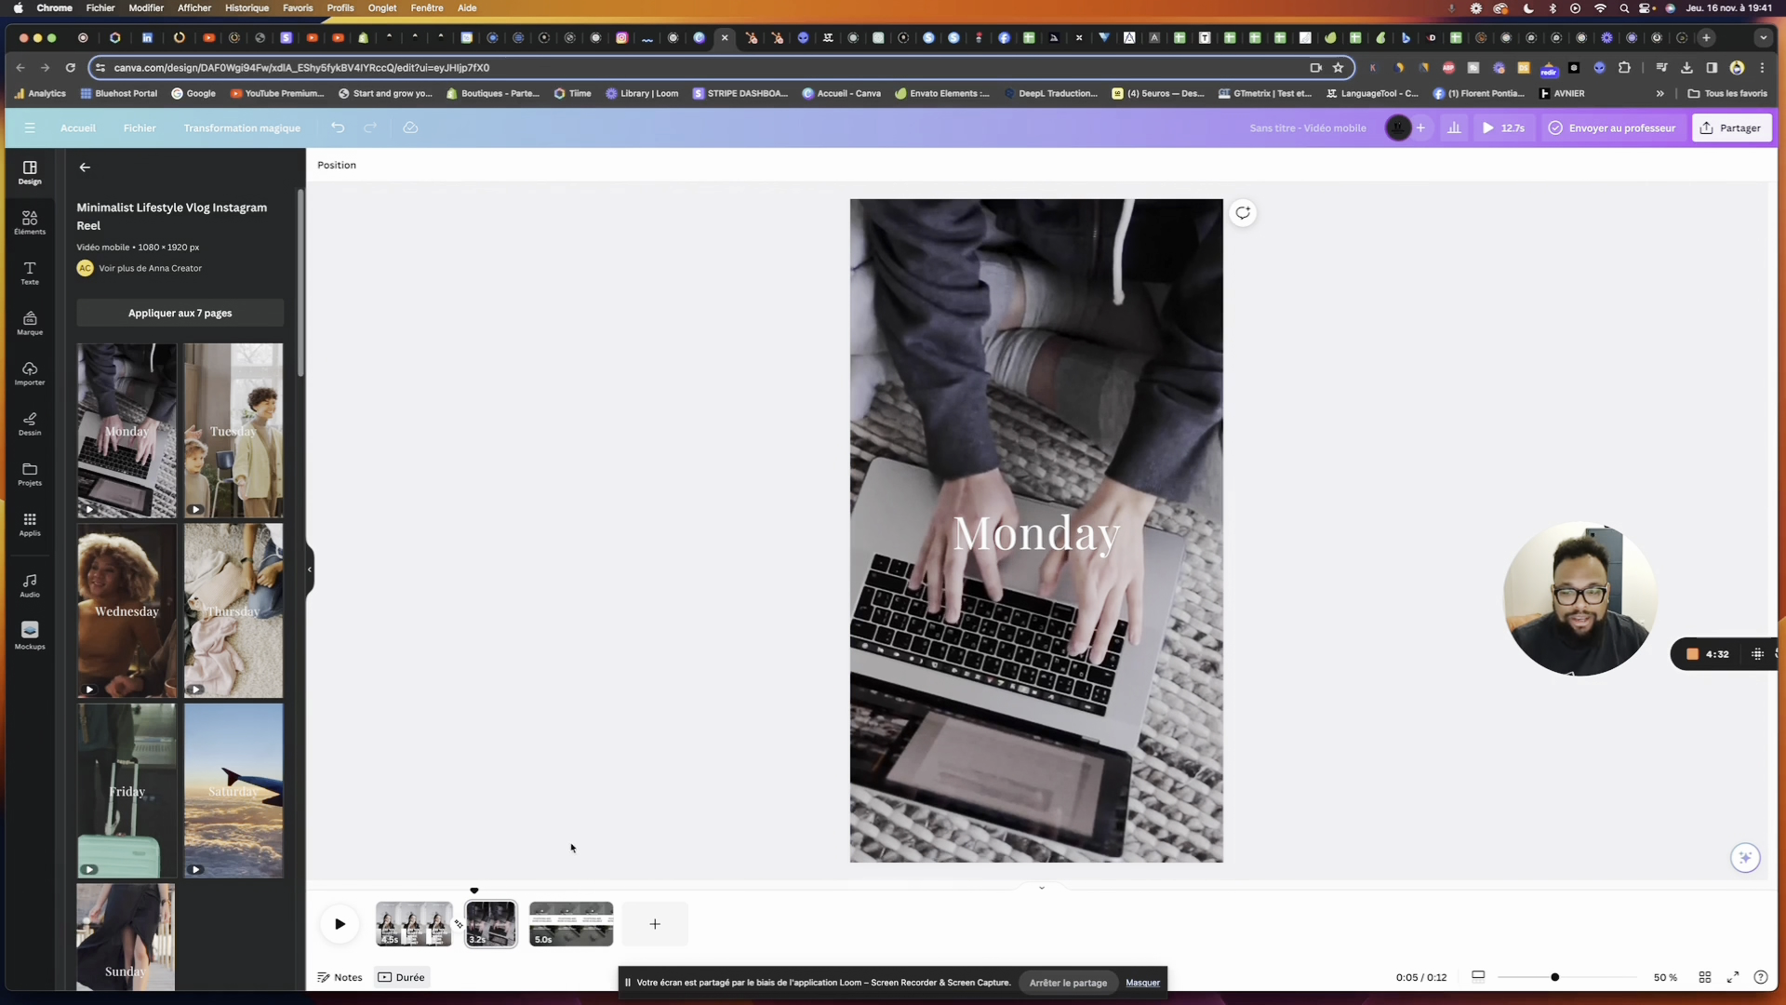
View the playback settings of the first page's background video and return to the full template list
{"action": "left_click", "coordinate": [401, 921]}
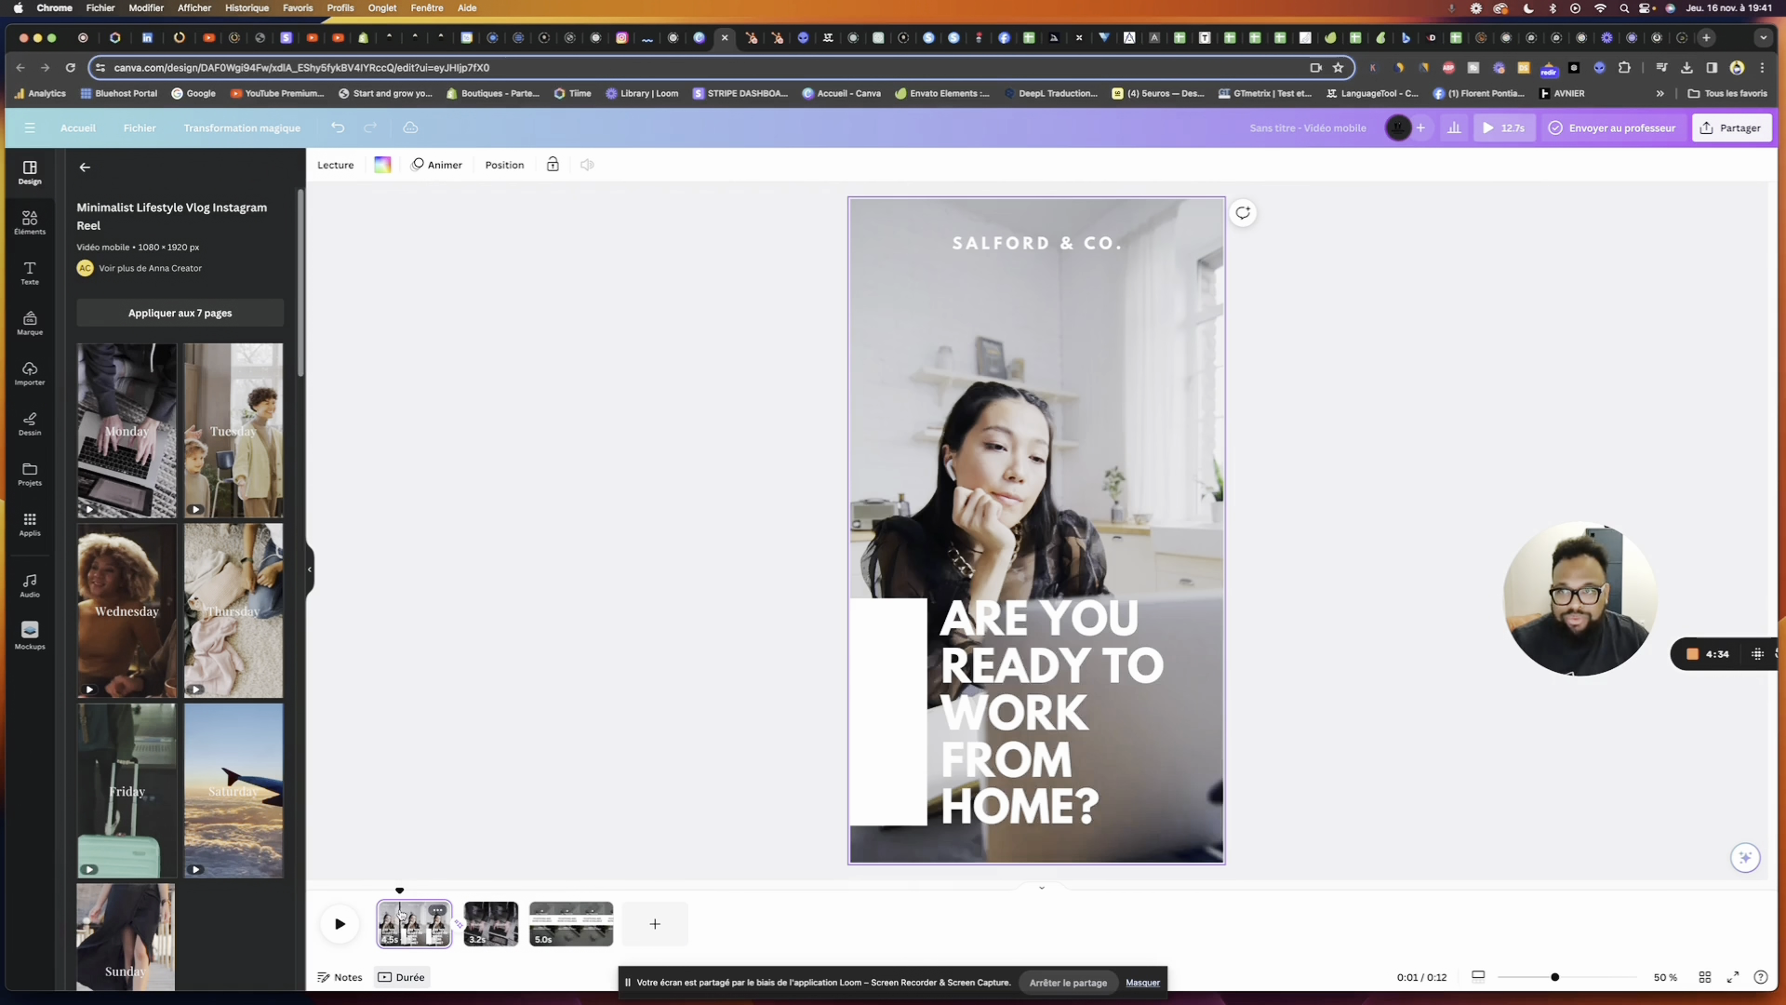
{"action": "left_click", "coordinate": [899, 338]}
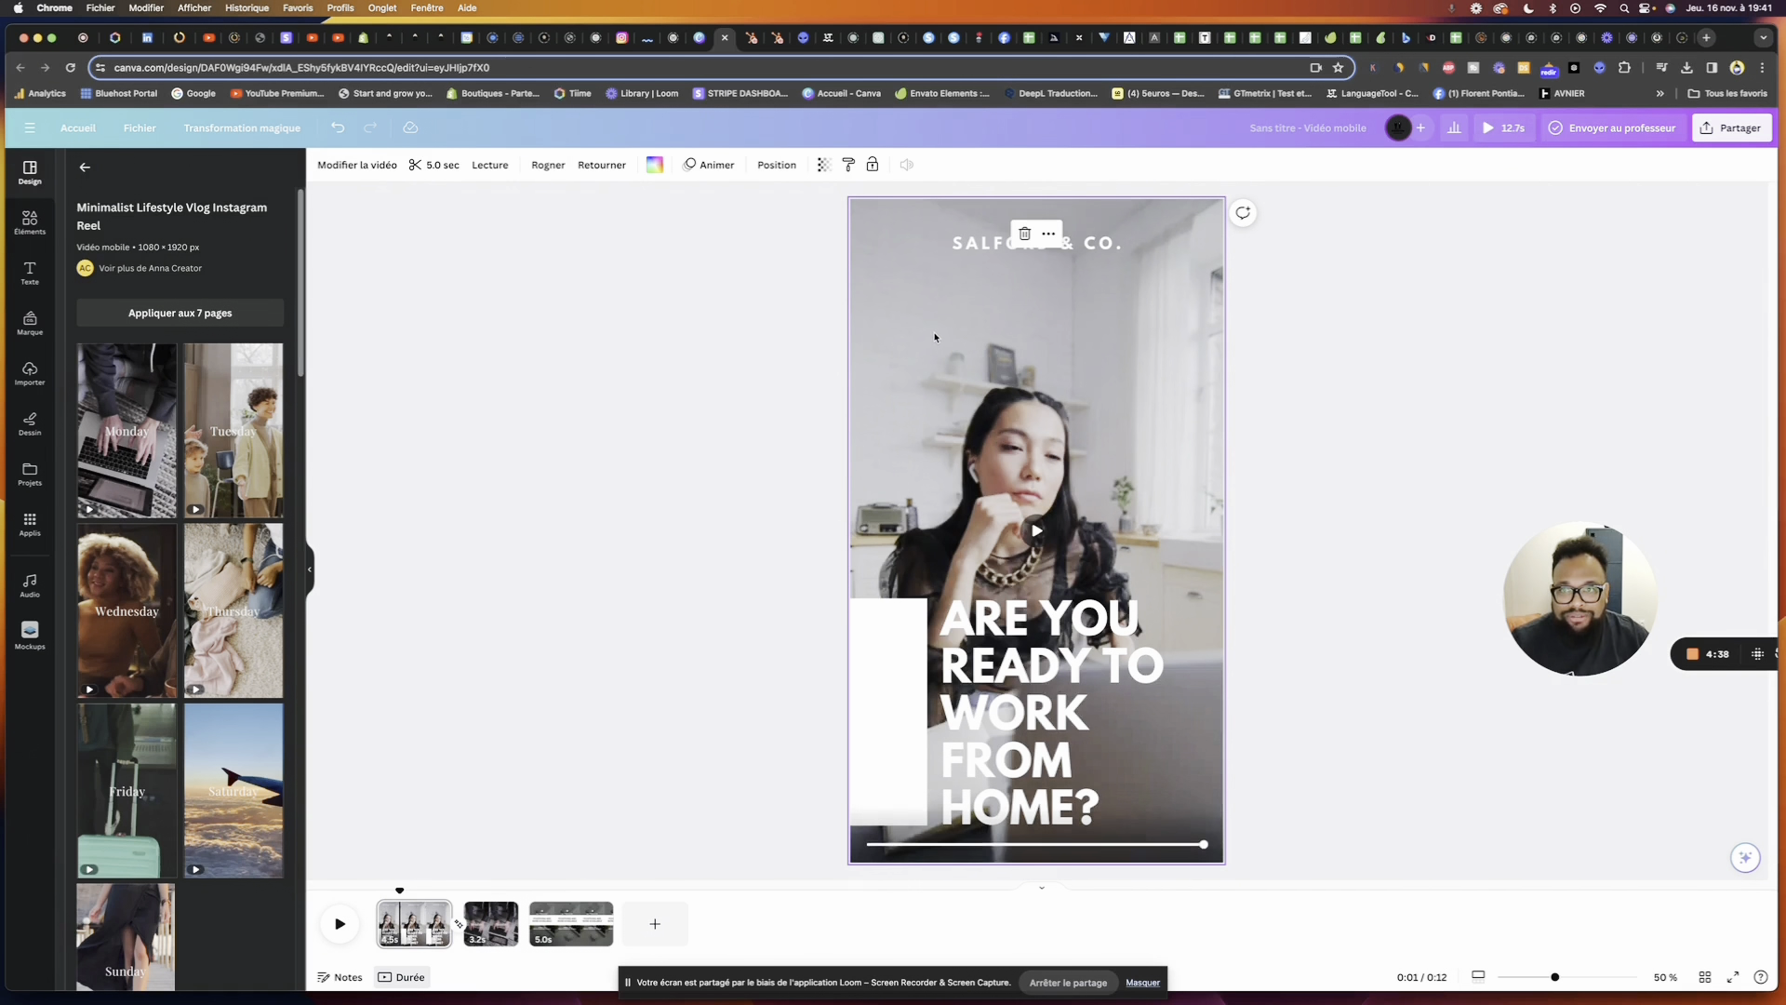
{"action": "left_click", "coordinate": [493, 166]}
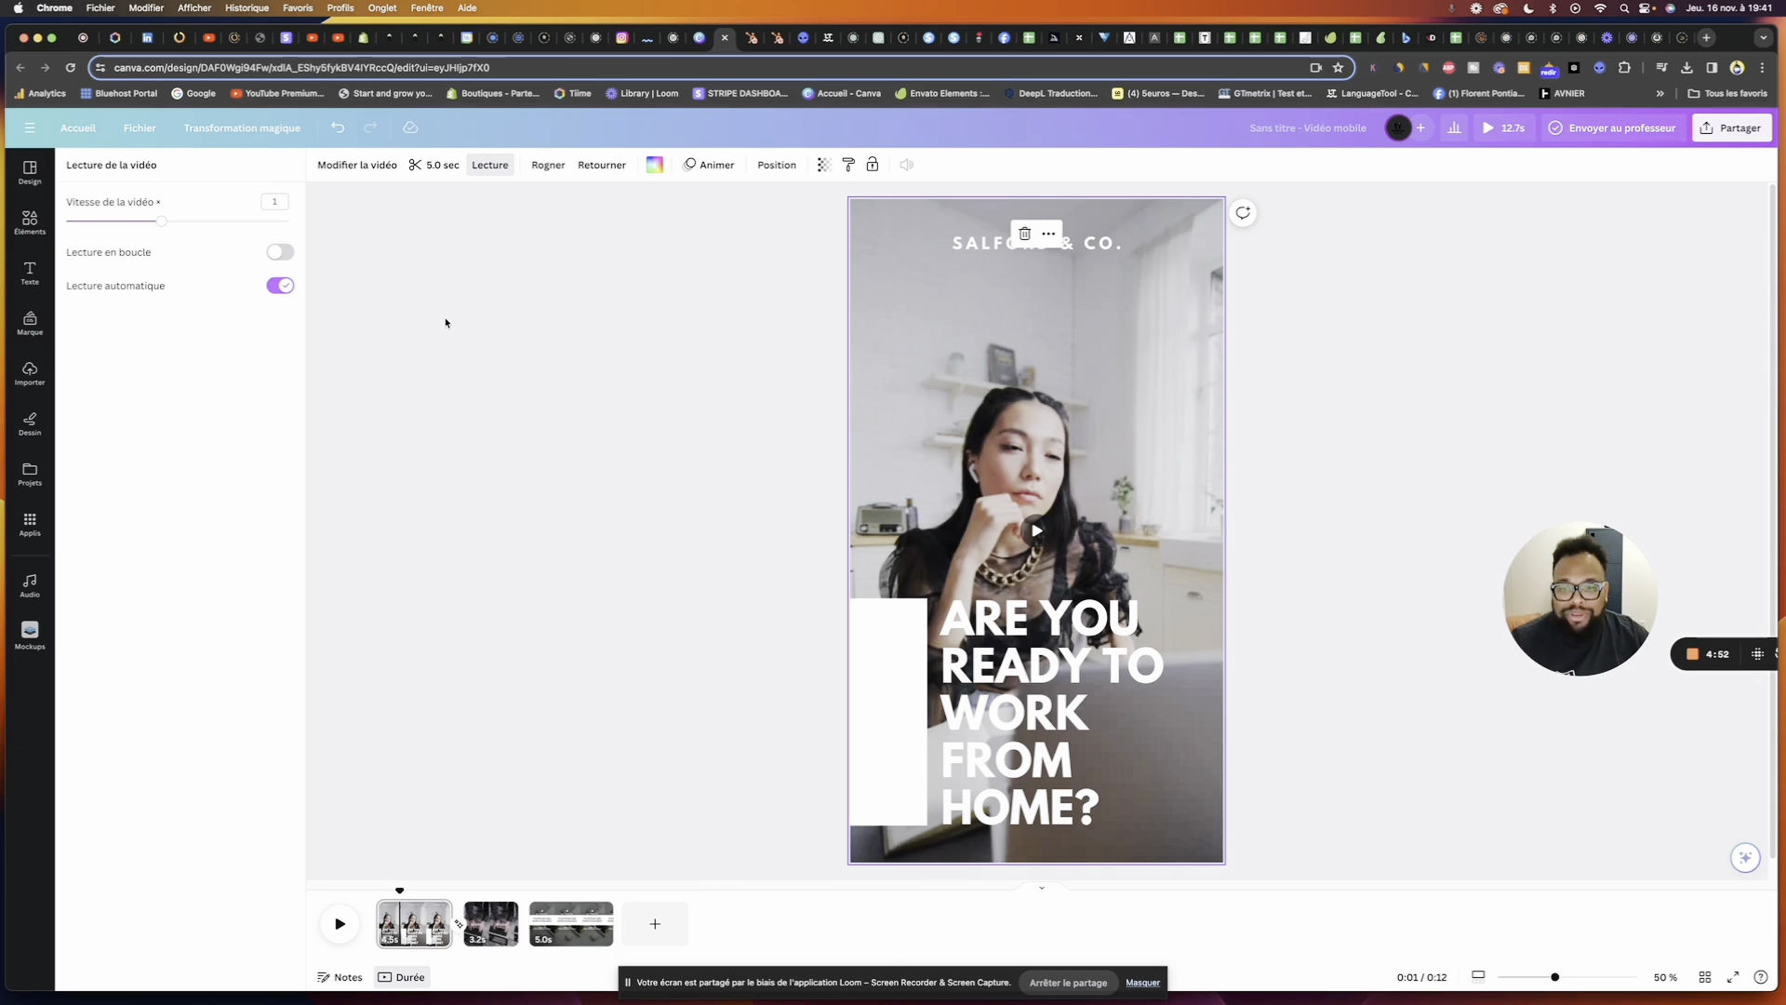
{"action": "left_click", "coordinate": [29, 173]}
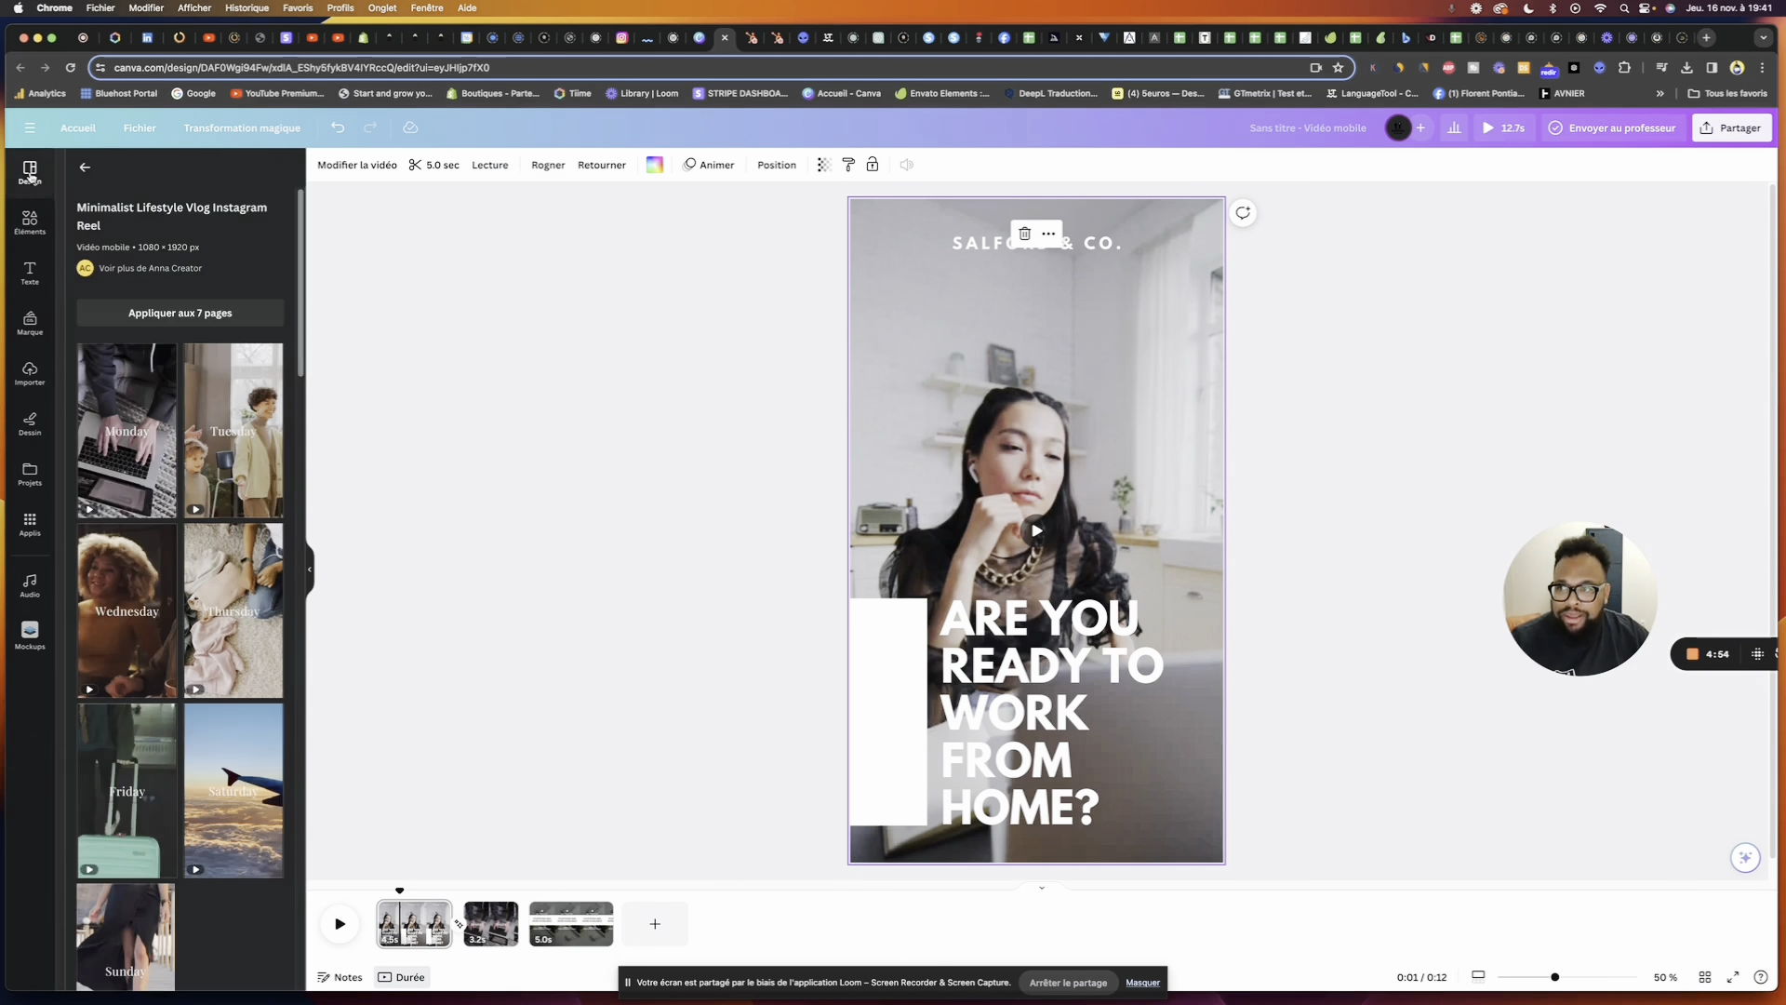
{"action": "left_click", "coordinate": [83, 169]}
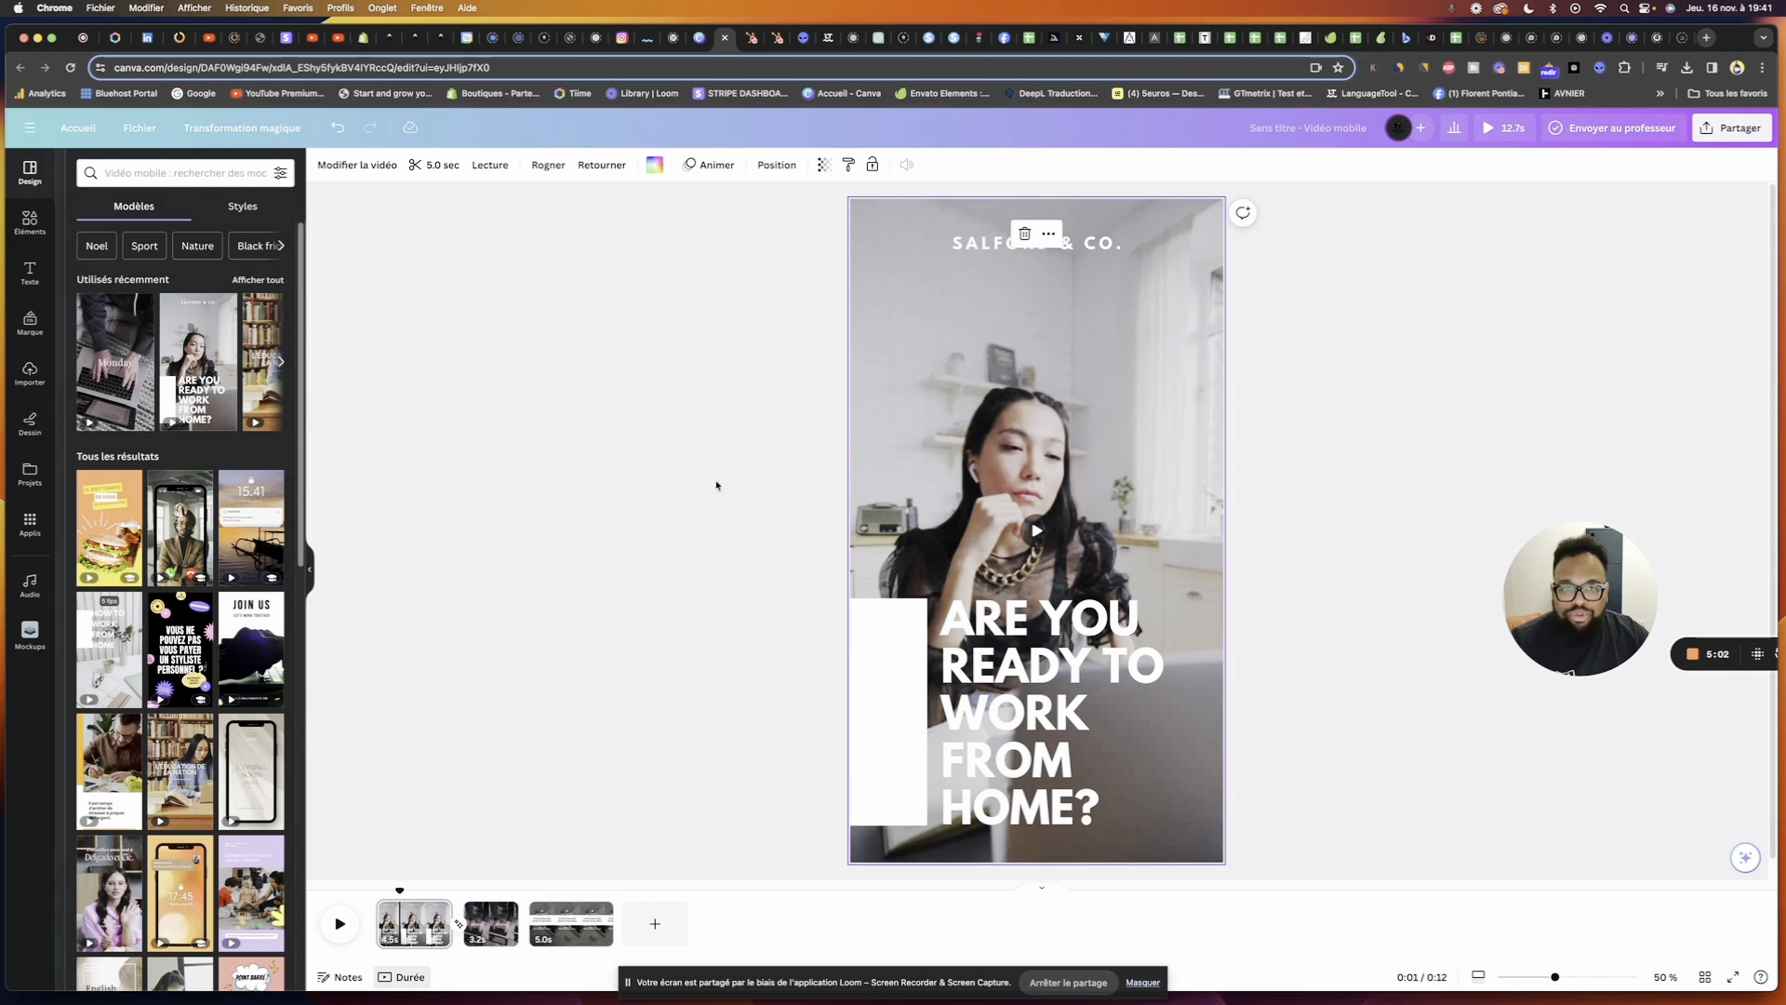
{"action": "mouse_move", "coordinate": [1039, 398]}
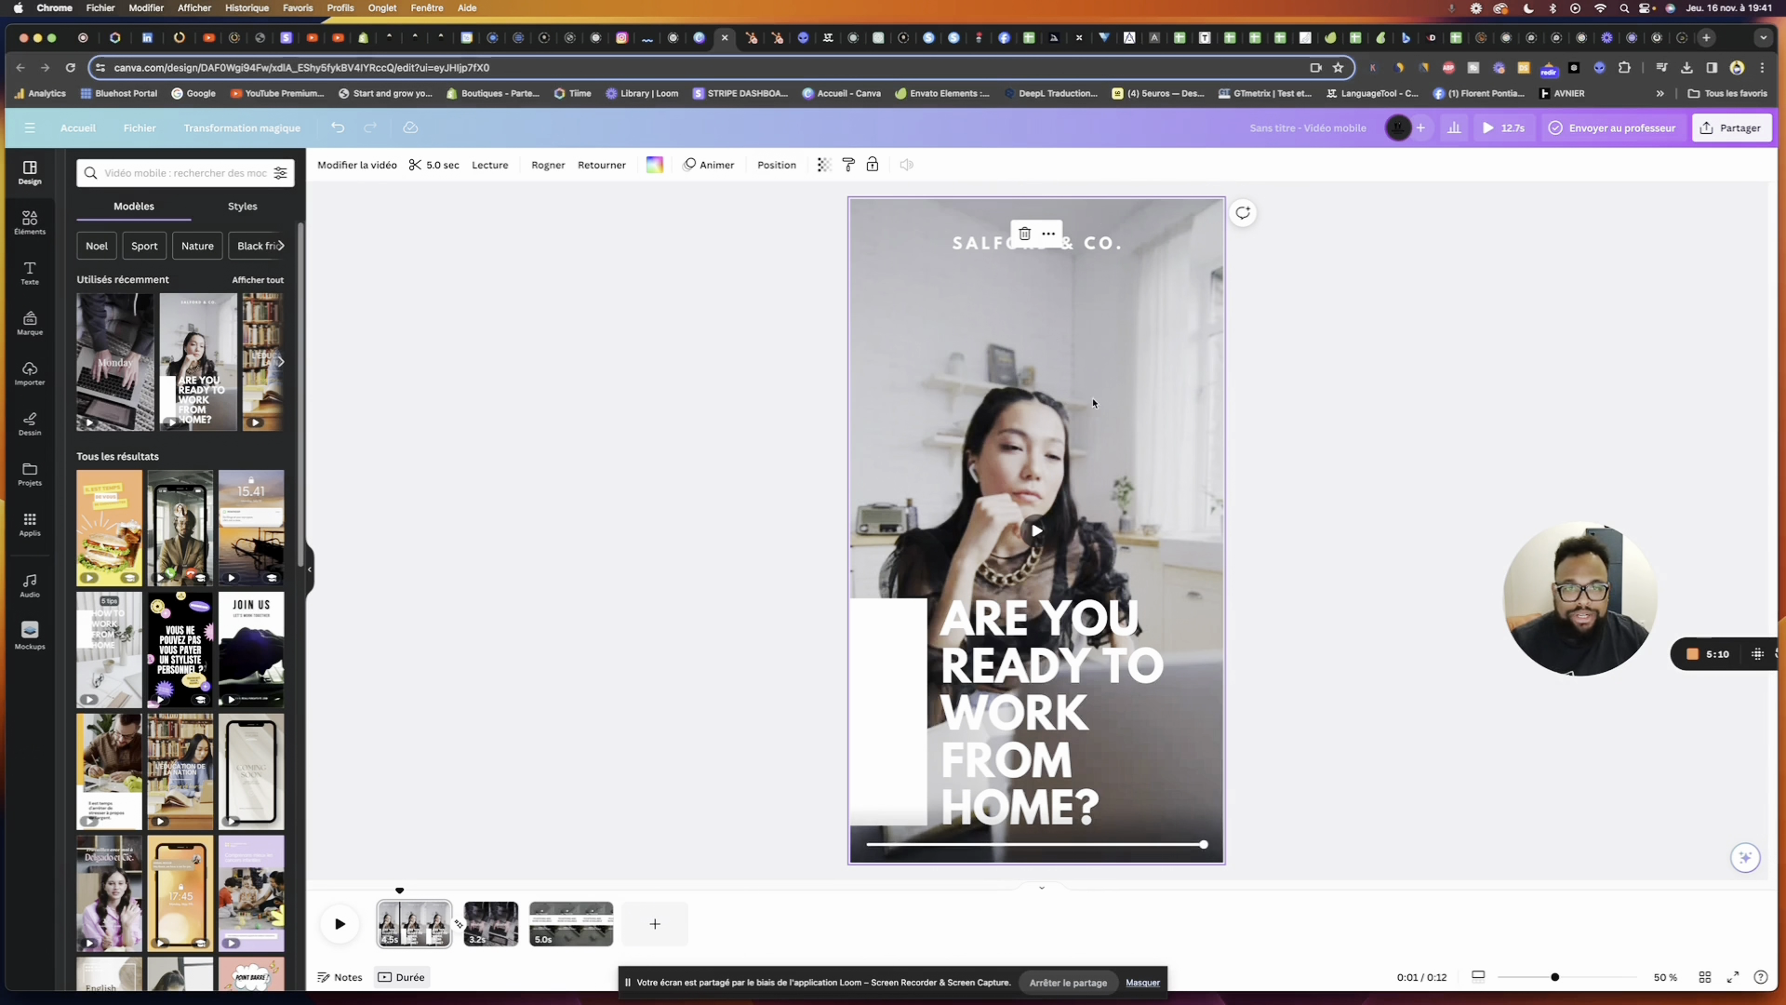
Search the elements library for "webdesigner"
{"action": "left_click", "coordinate": [33, 226]}
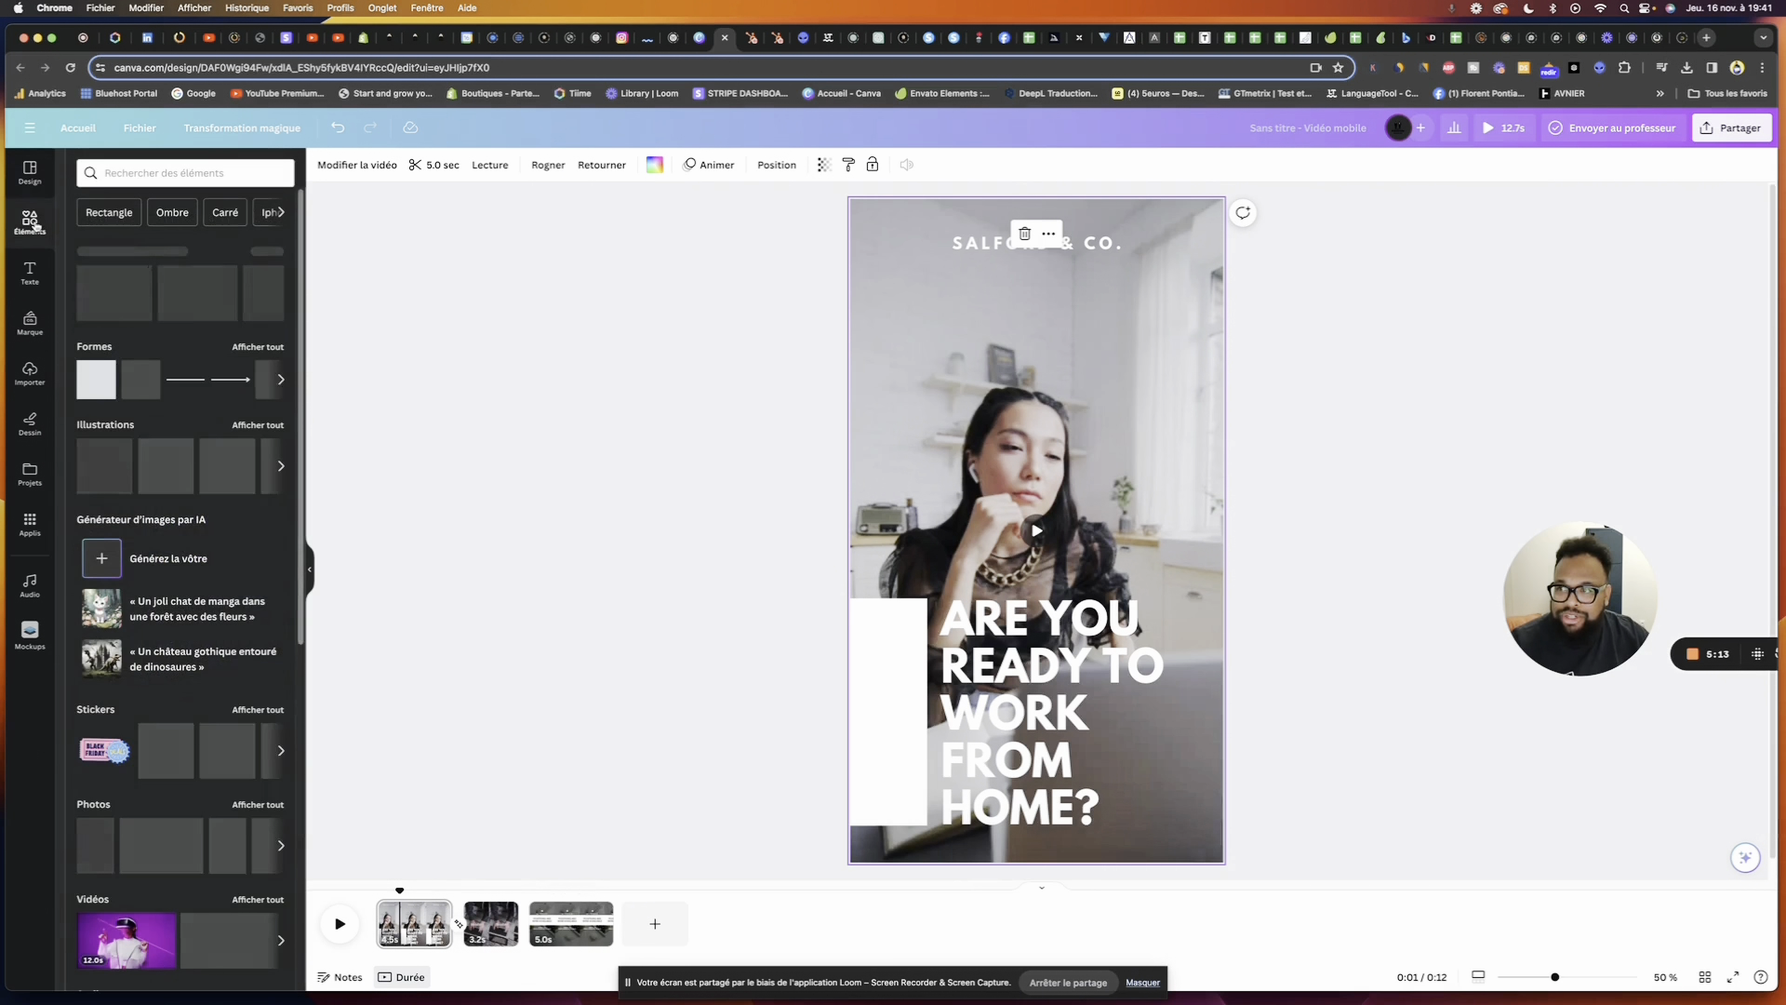
{"action": "left_click", "coordinate": [216, 173]}
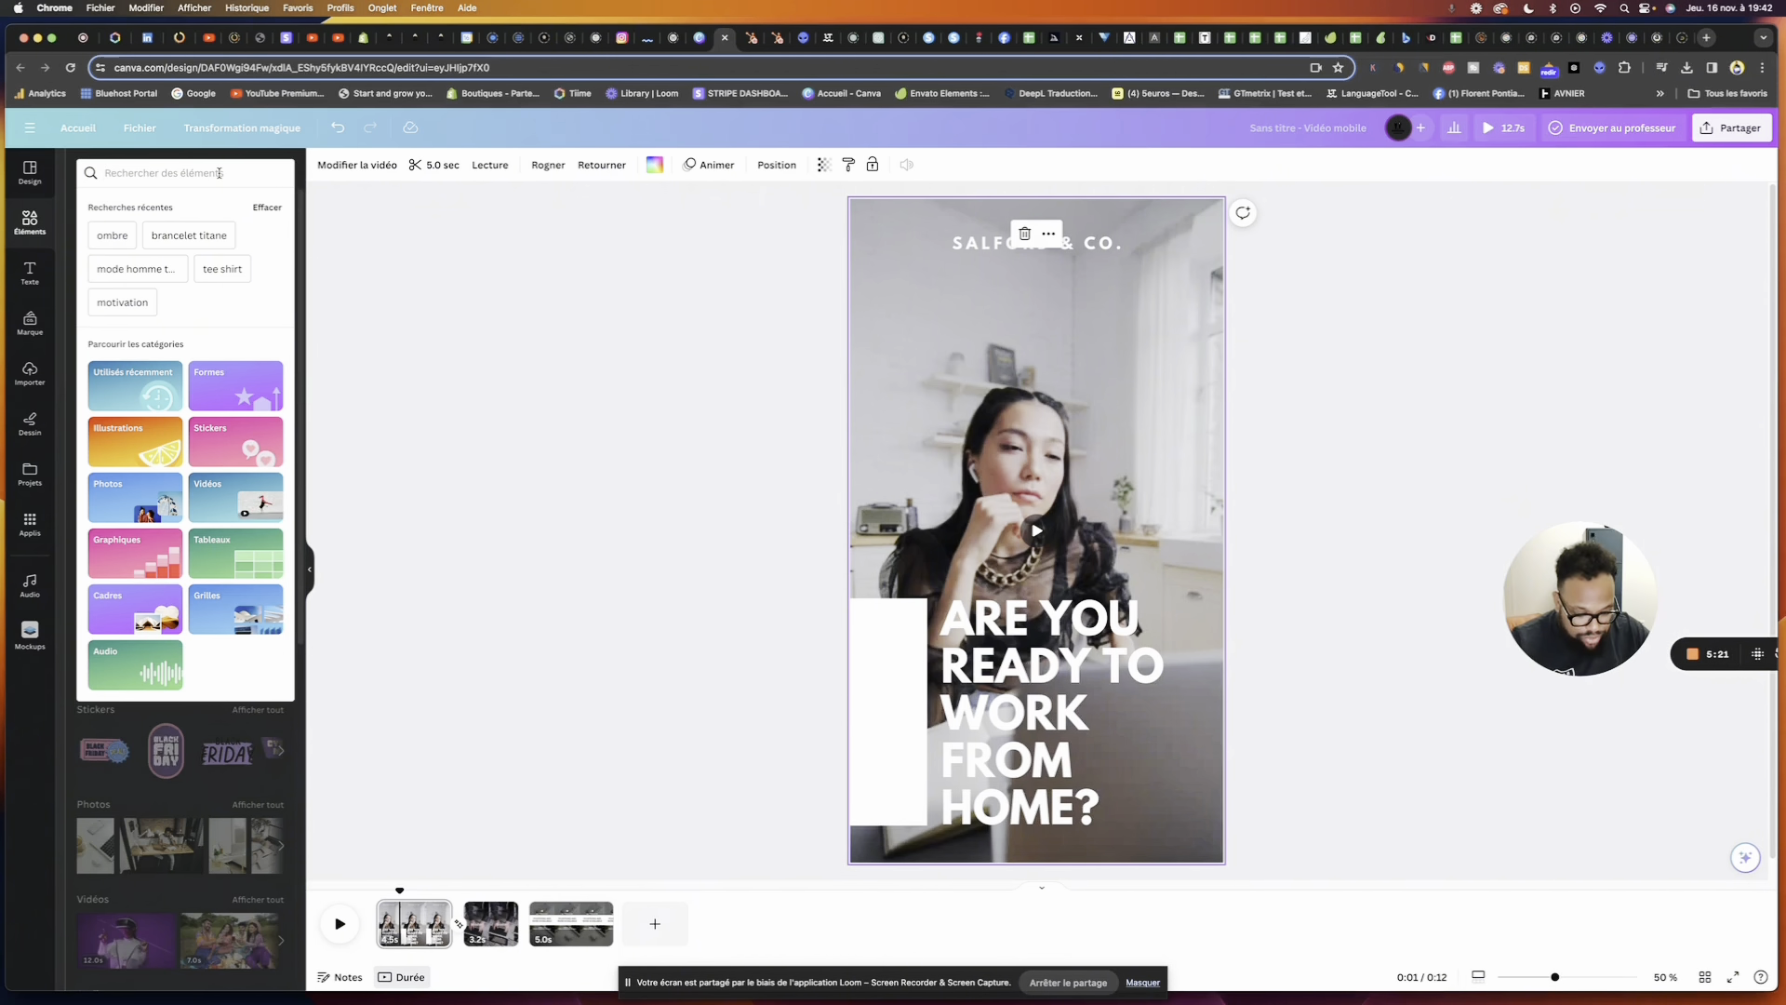
{"action": "type", "text": "webde"}
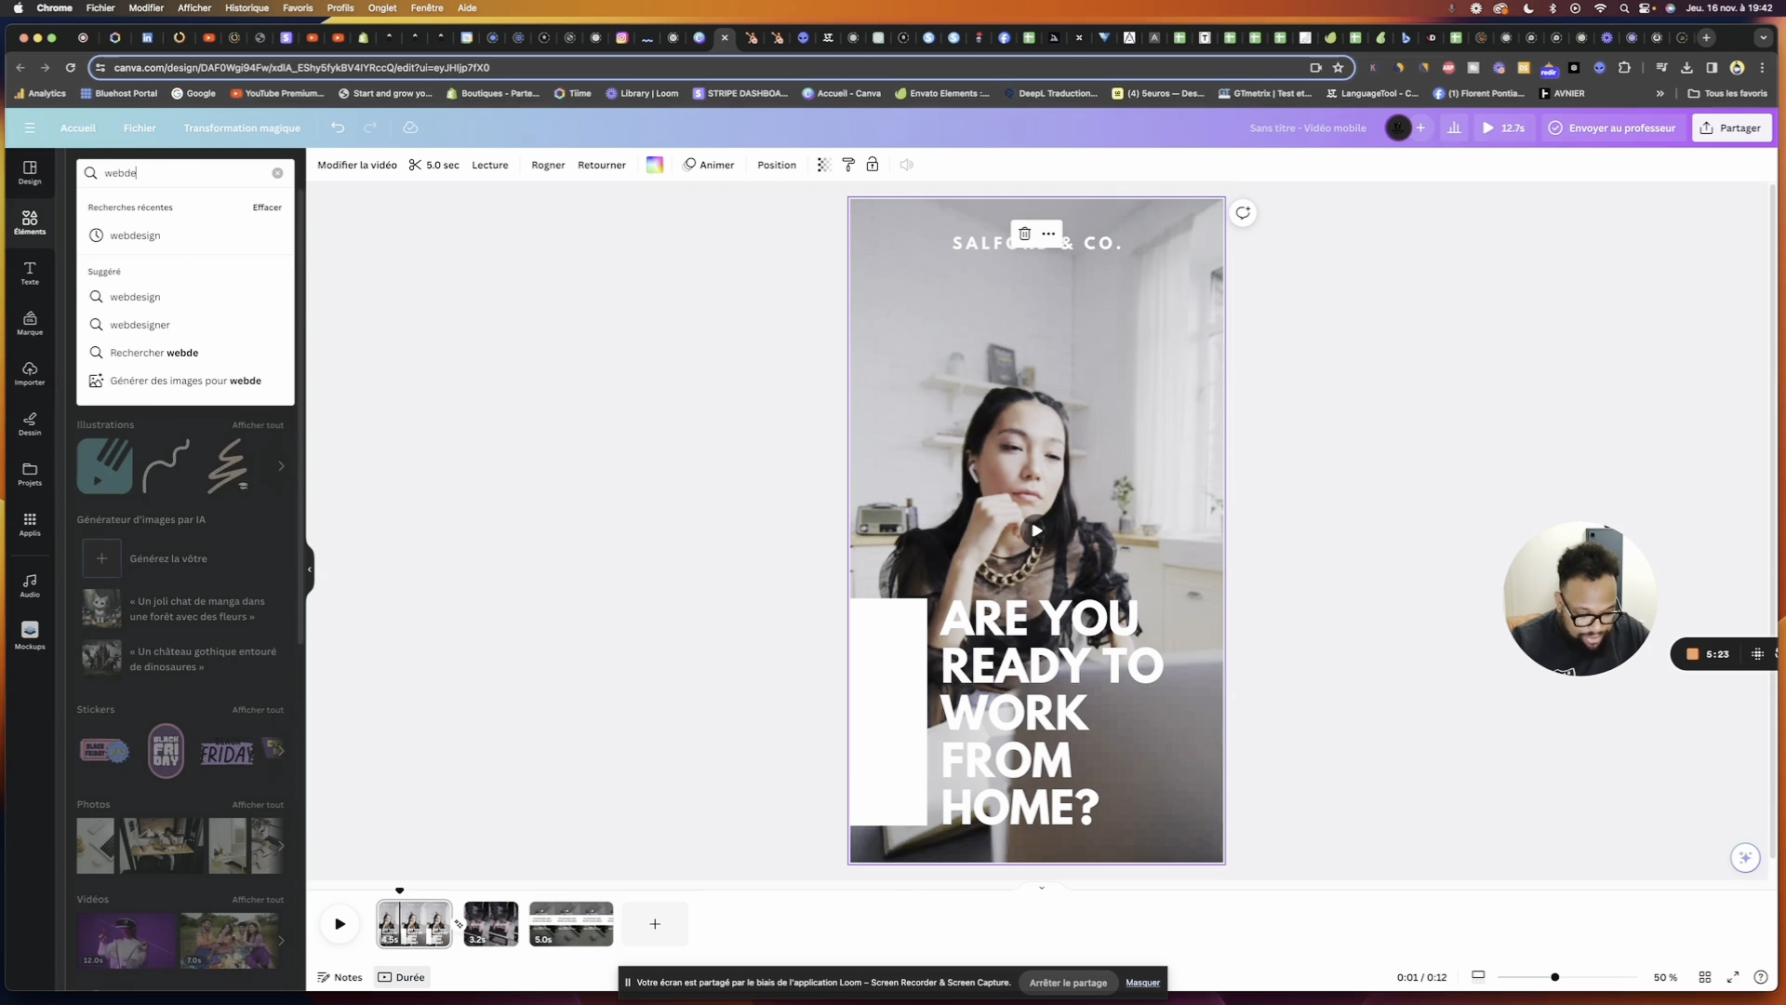
{"action": "type", "text": "signer"}
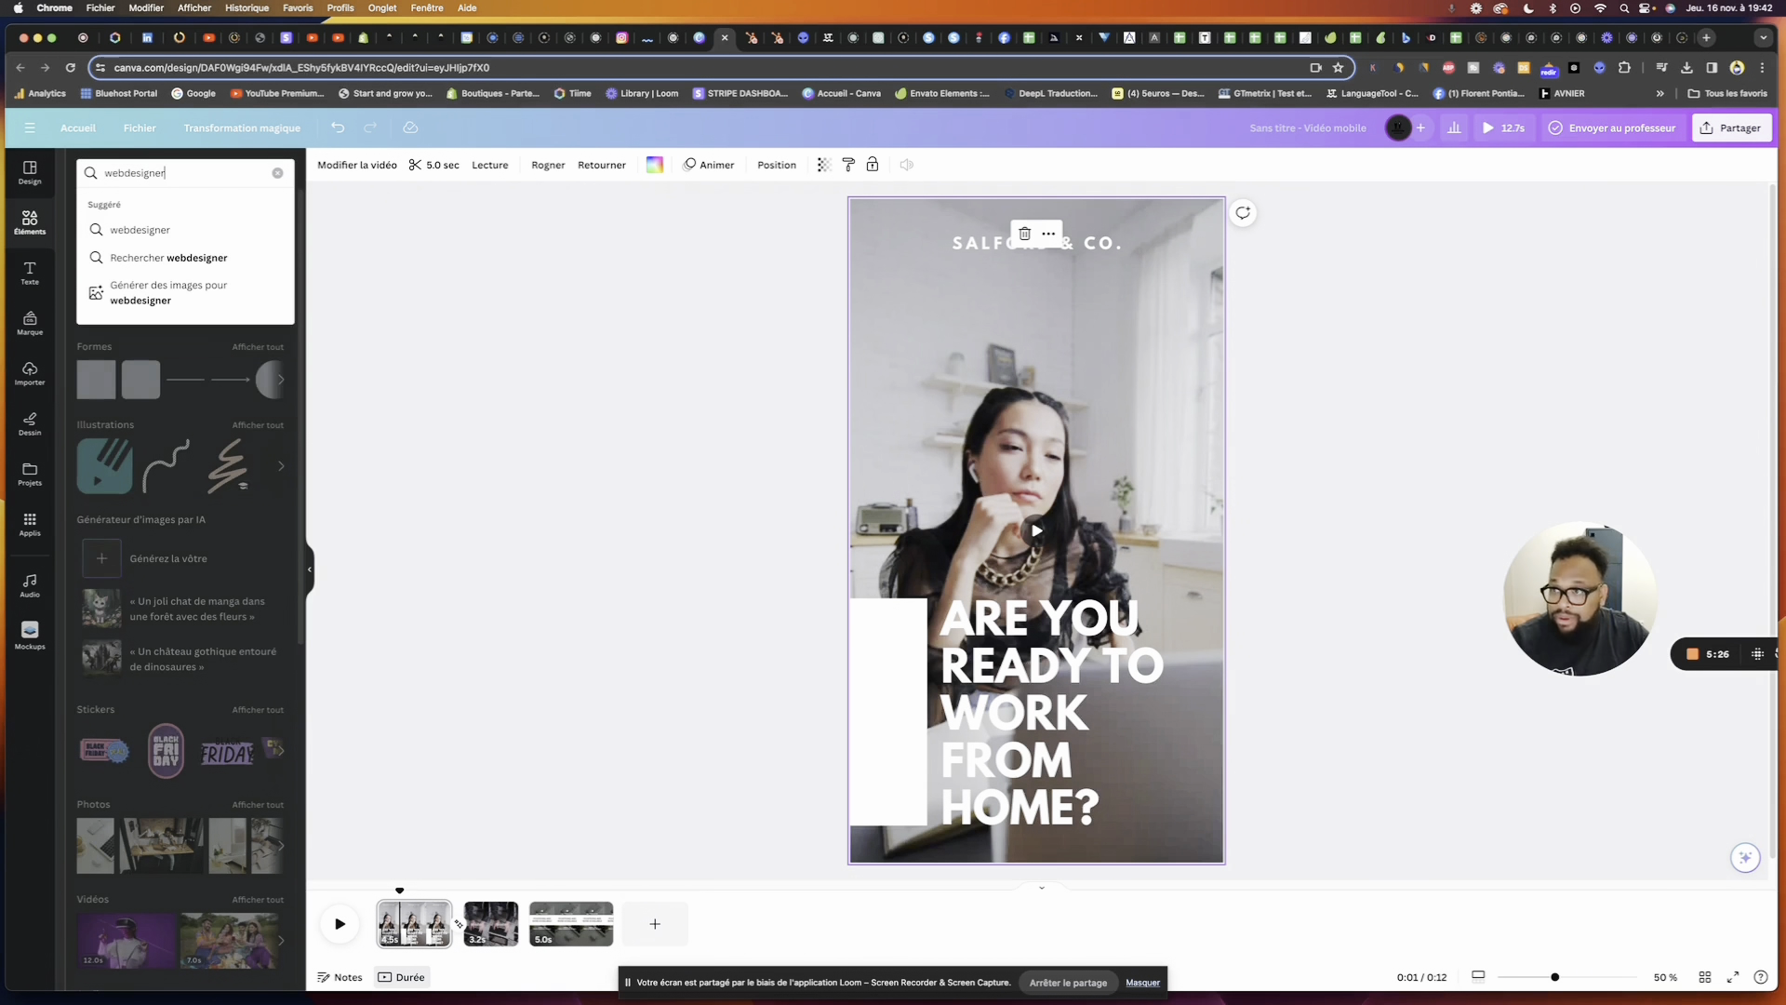
{"action": "key", "text": "Return"}
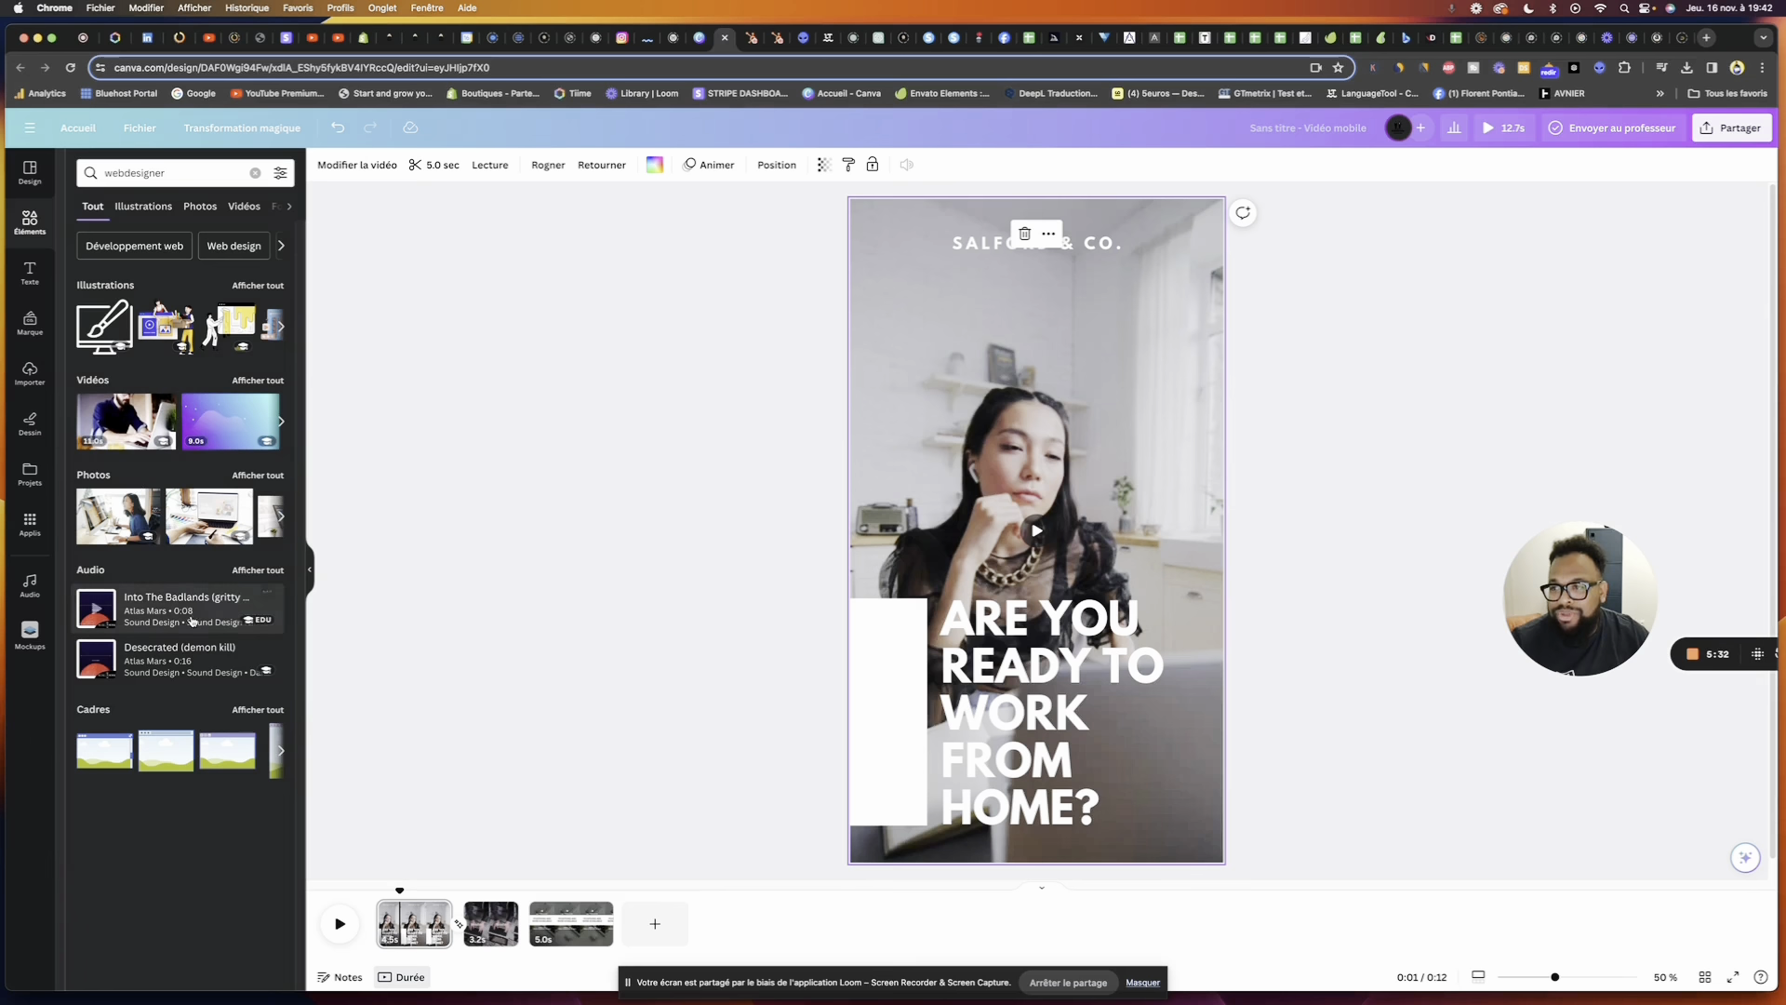
Browse the illustration and photo results for "webdesigner" and narrow the search to free (Gratuit) videos
{"action": "left_click", "coordinate": [144, 208]}
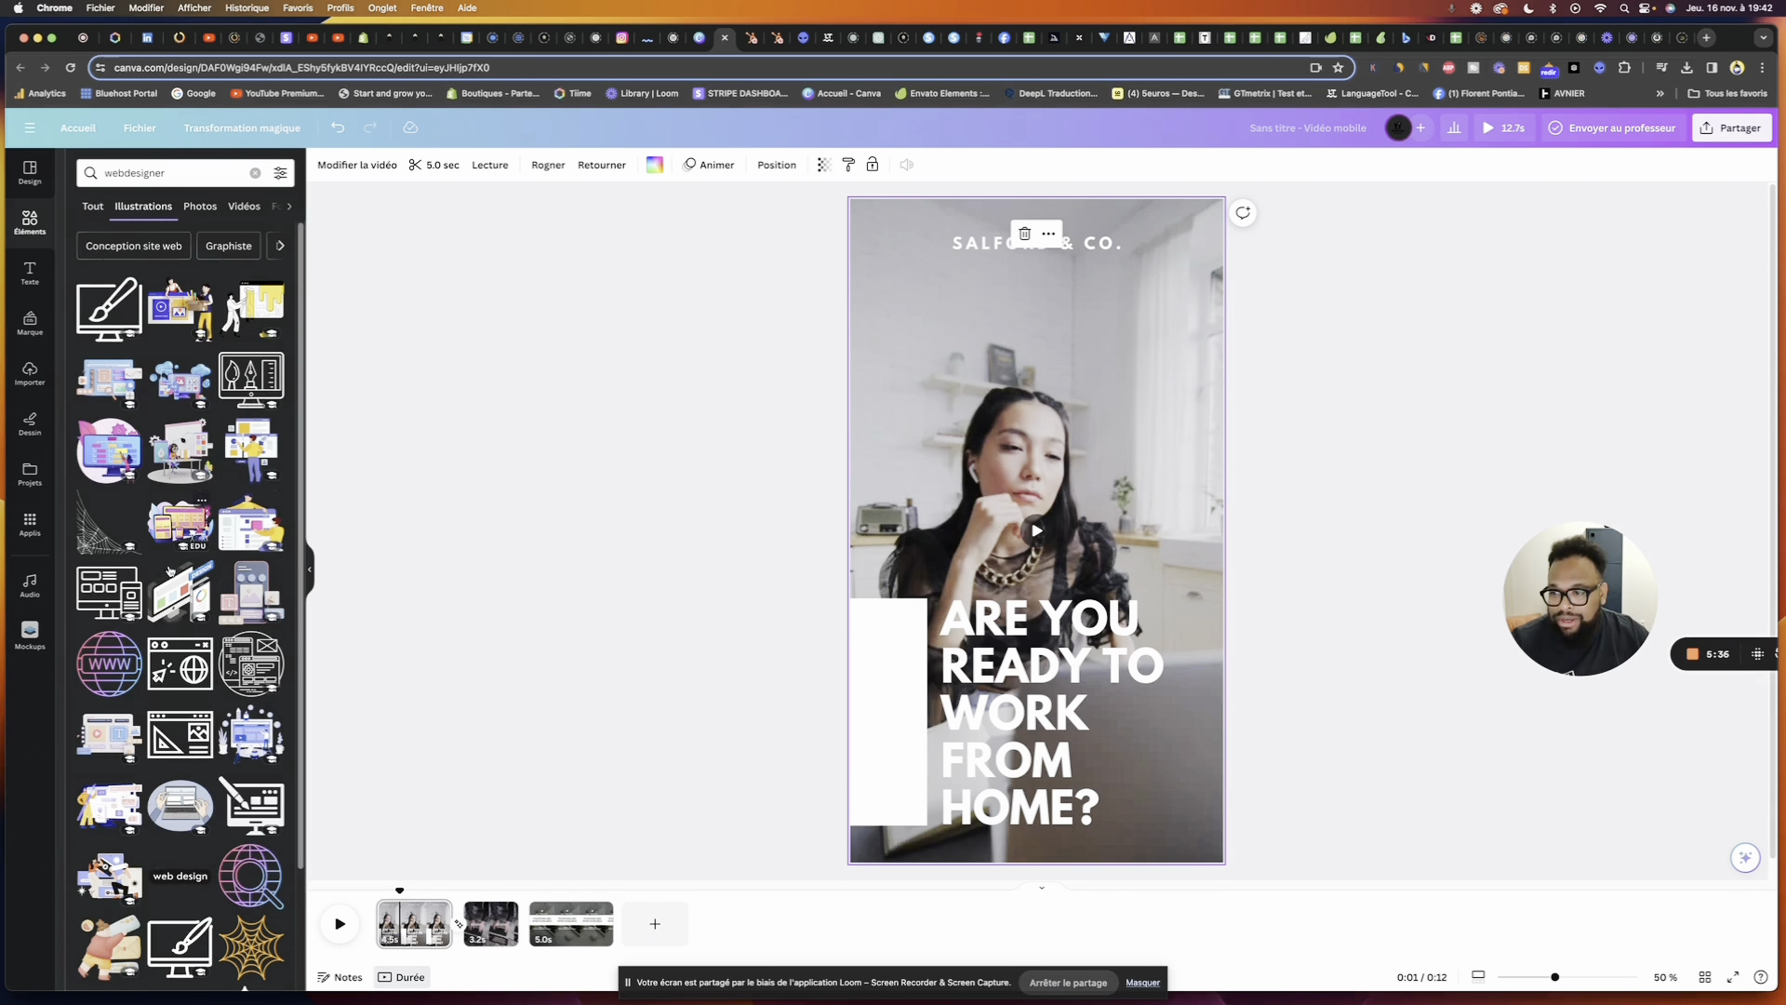
{"action": "left_click", "coordinate": [200, 205]}
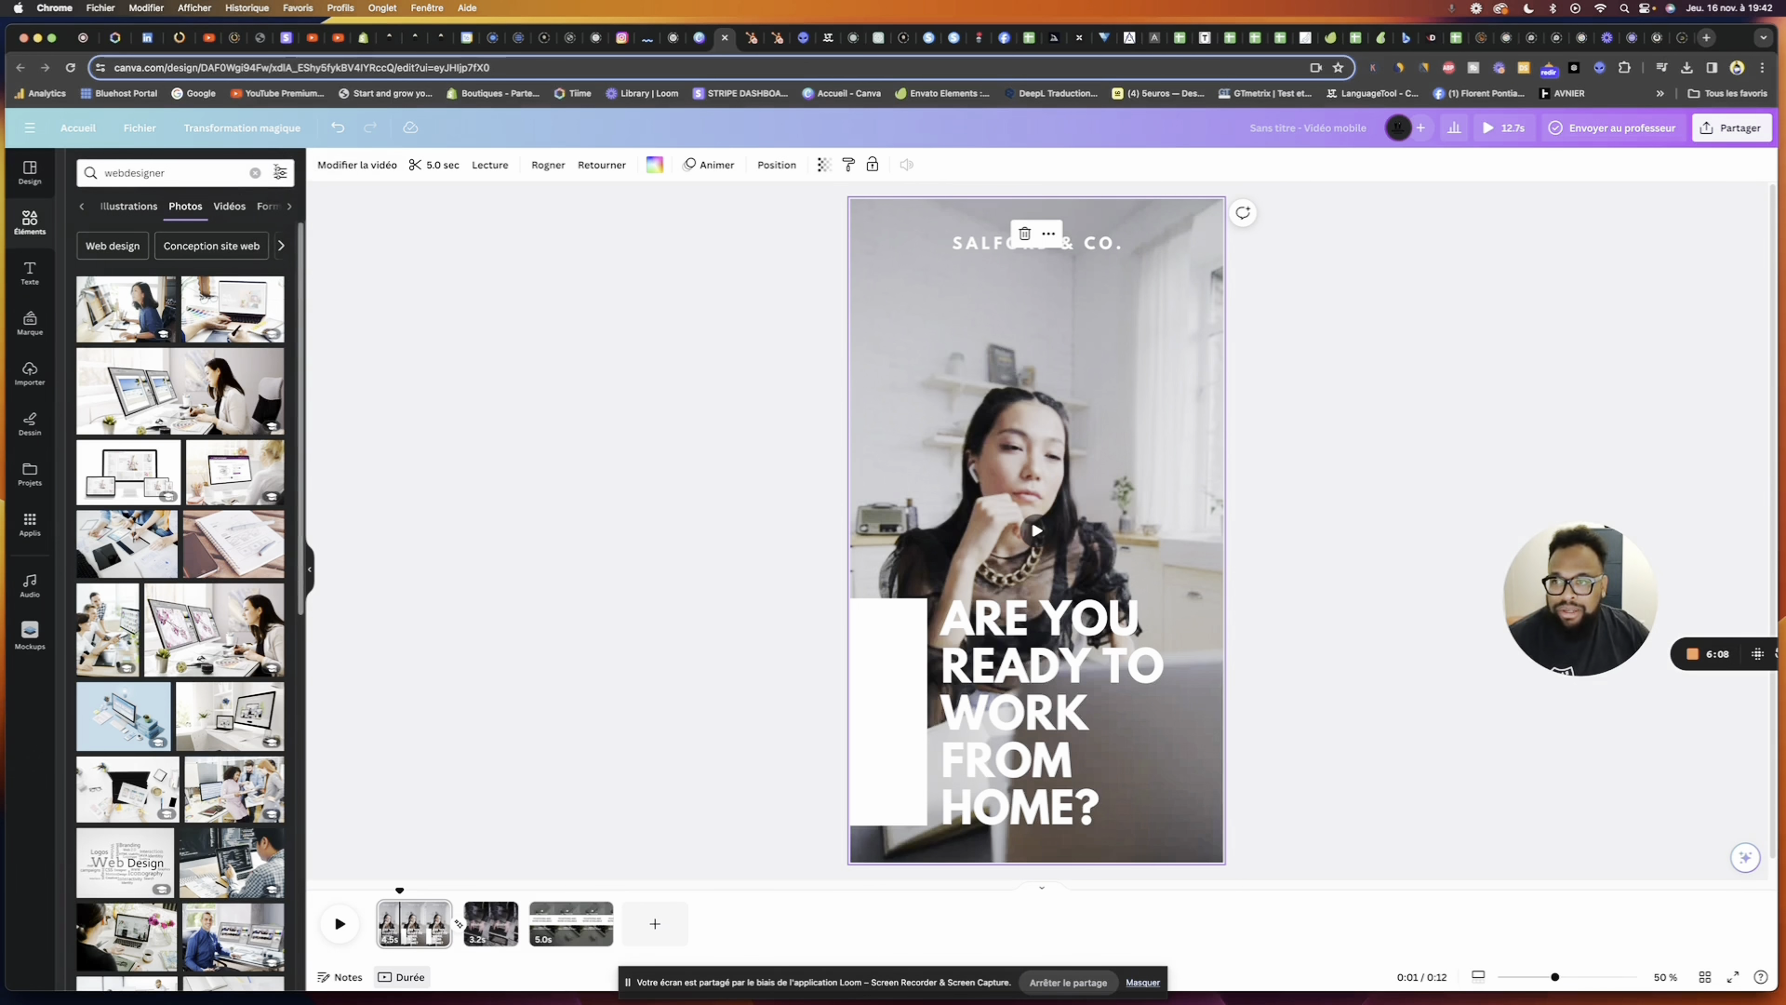
{"action": "left_click", "coordinate": [279, 174]}
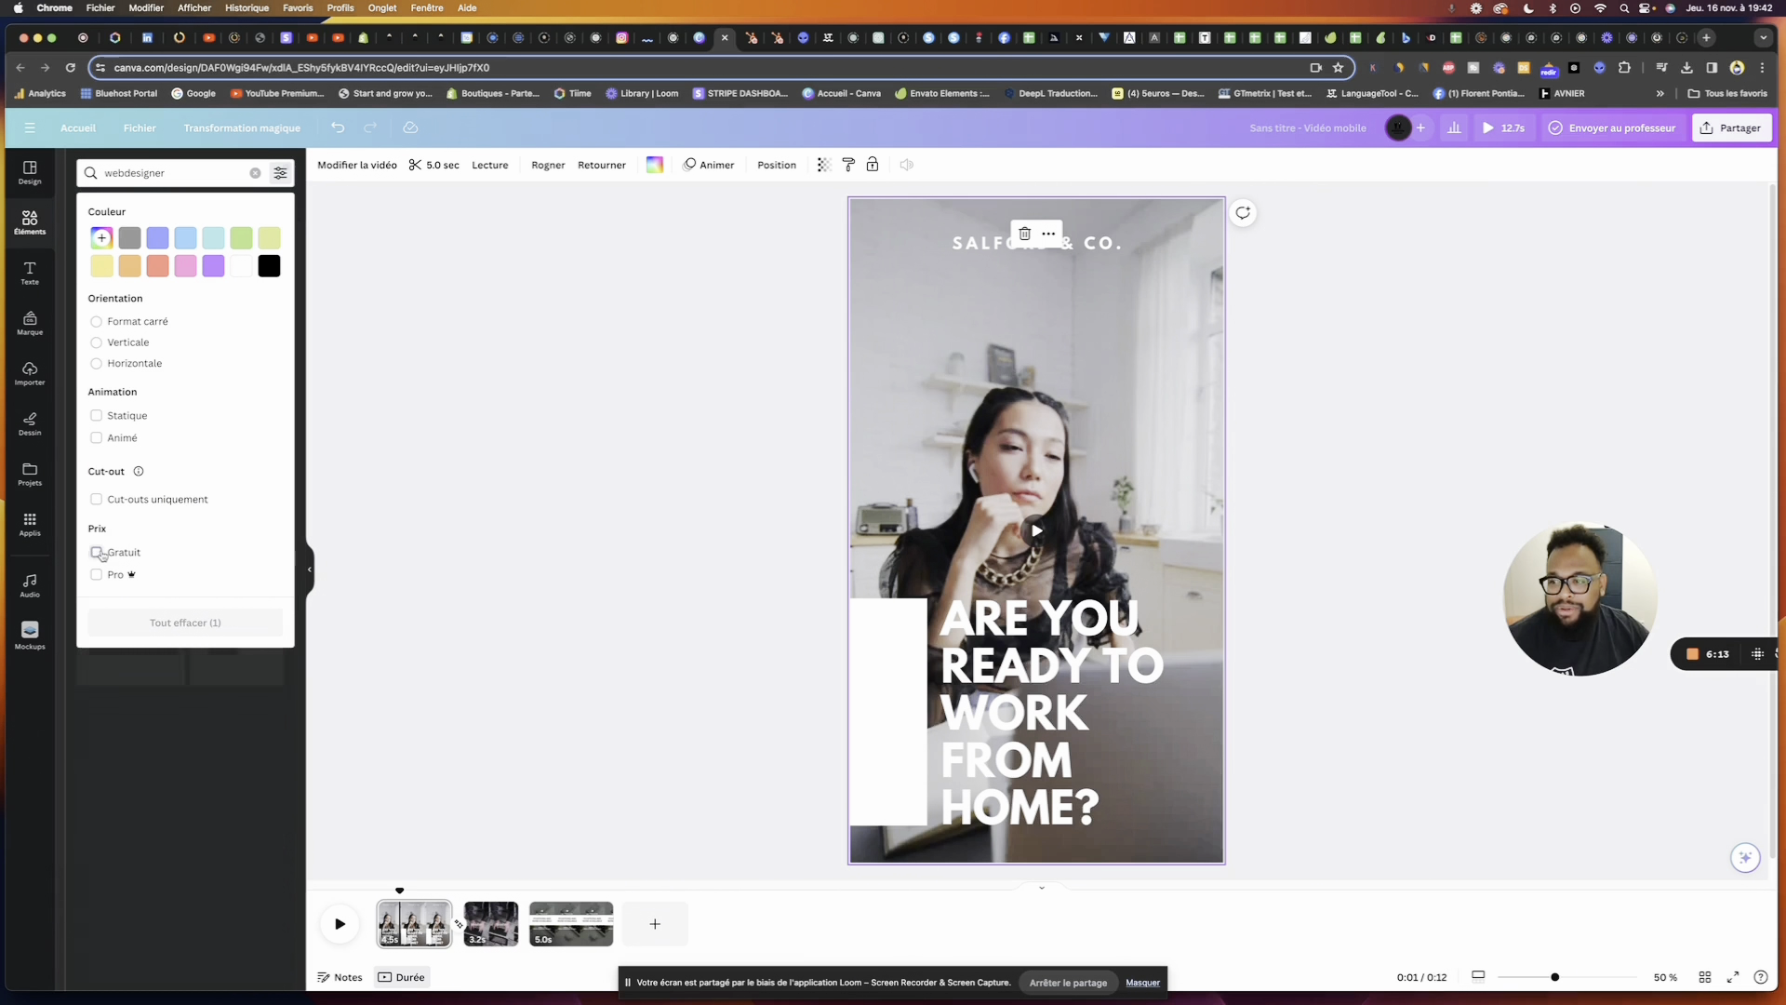
{"action": "left_click", "coordinate": [101, 554]}
{"action": "left_click", "coordinate": [300, 433]}
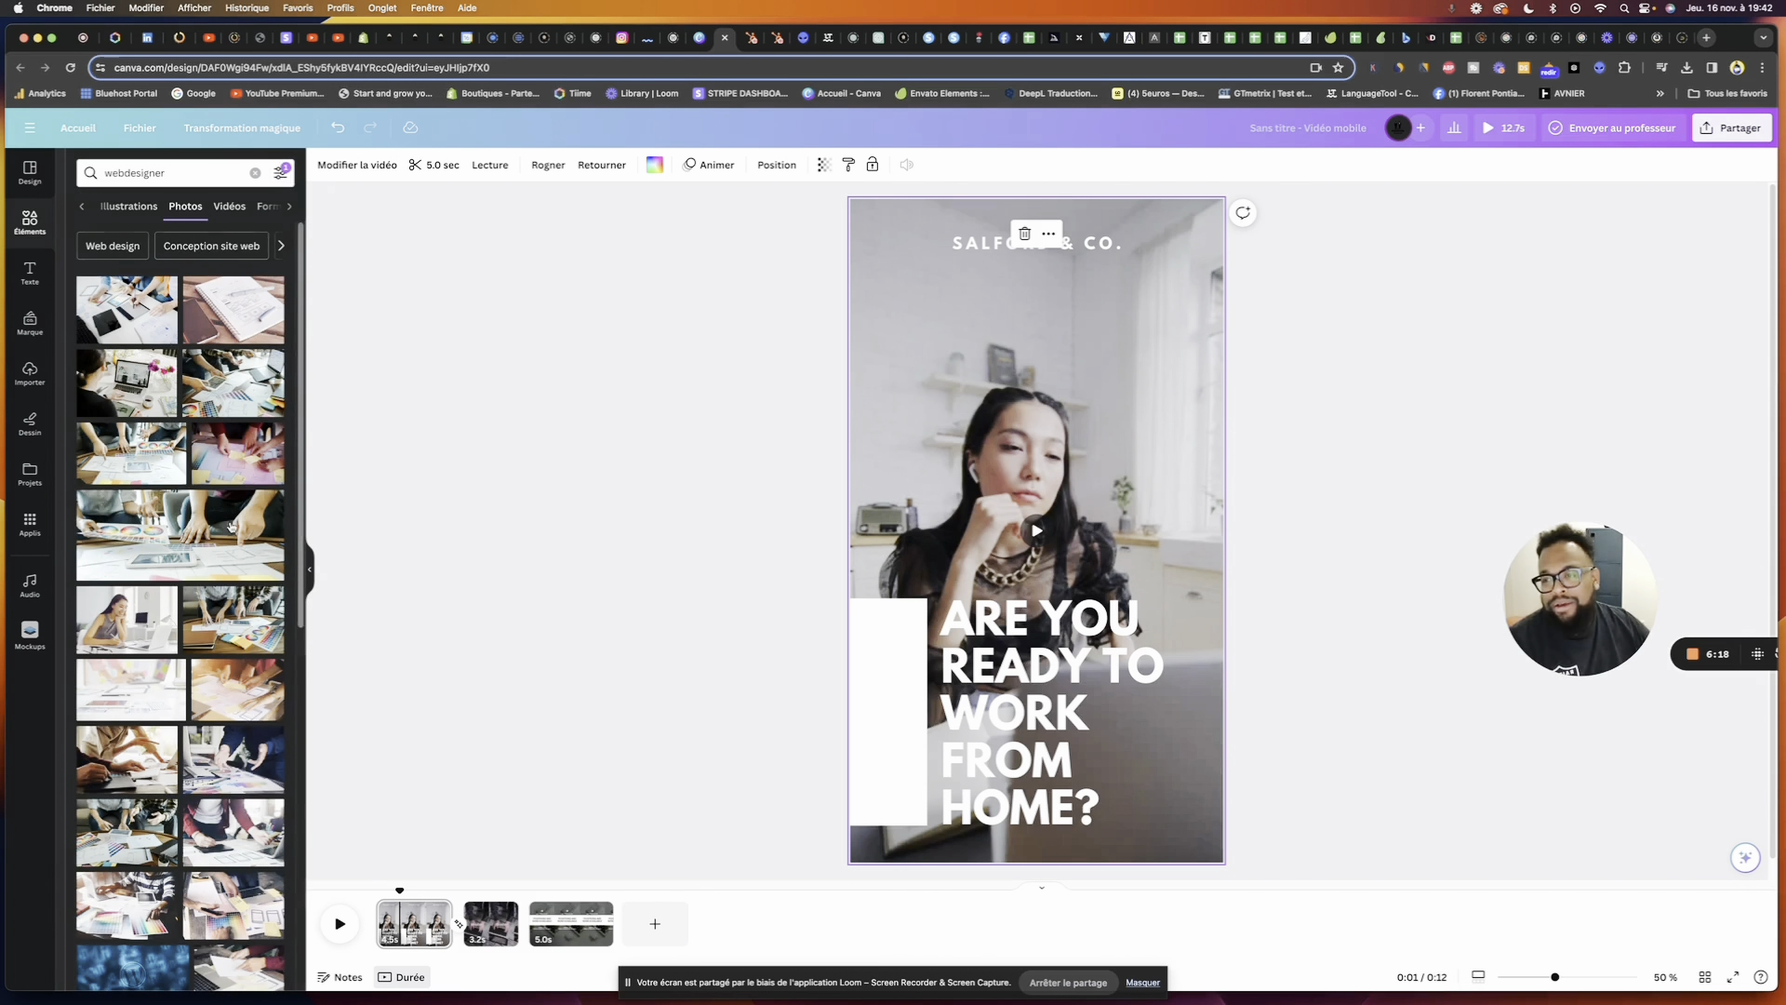
{"action": "left_click", "coordinate": [229, 206]}
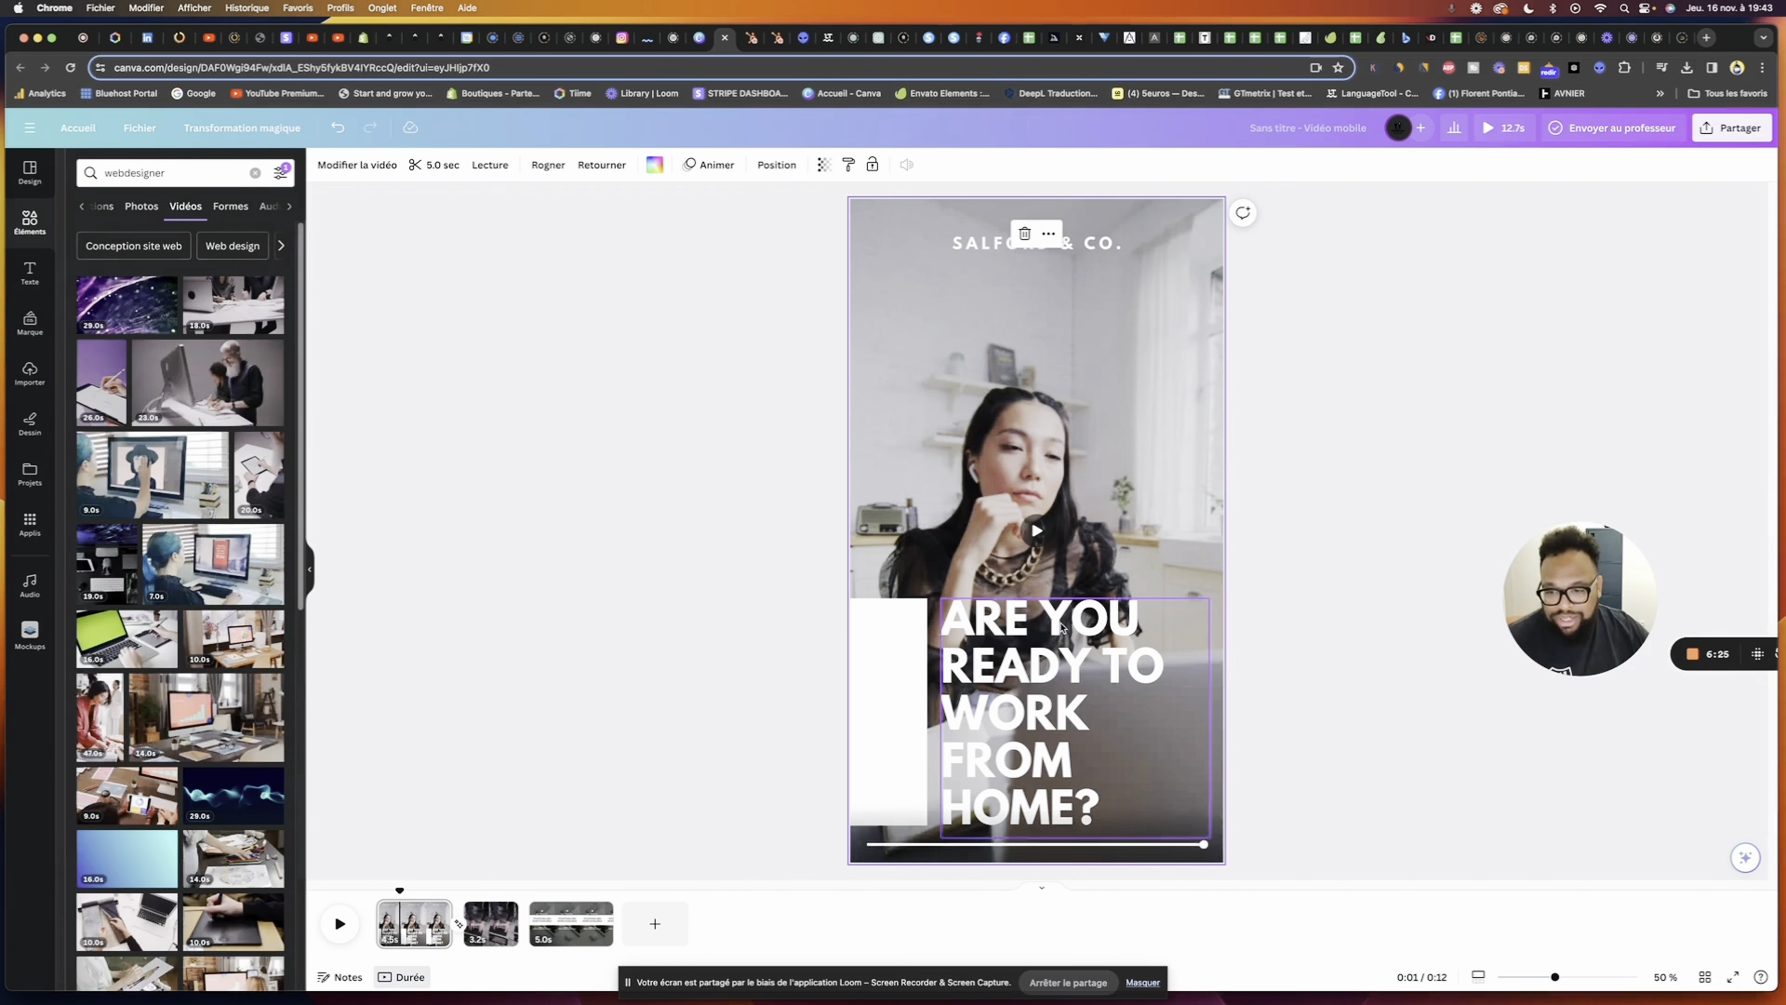
Replace the "Monday" page's background with the free 9 s video of a person working at a desk with a computer
{"action": "left_click", "coordinate": [482, 917]}
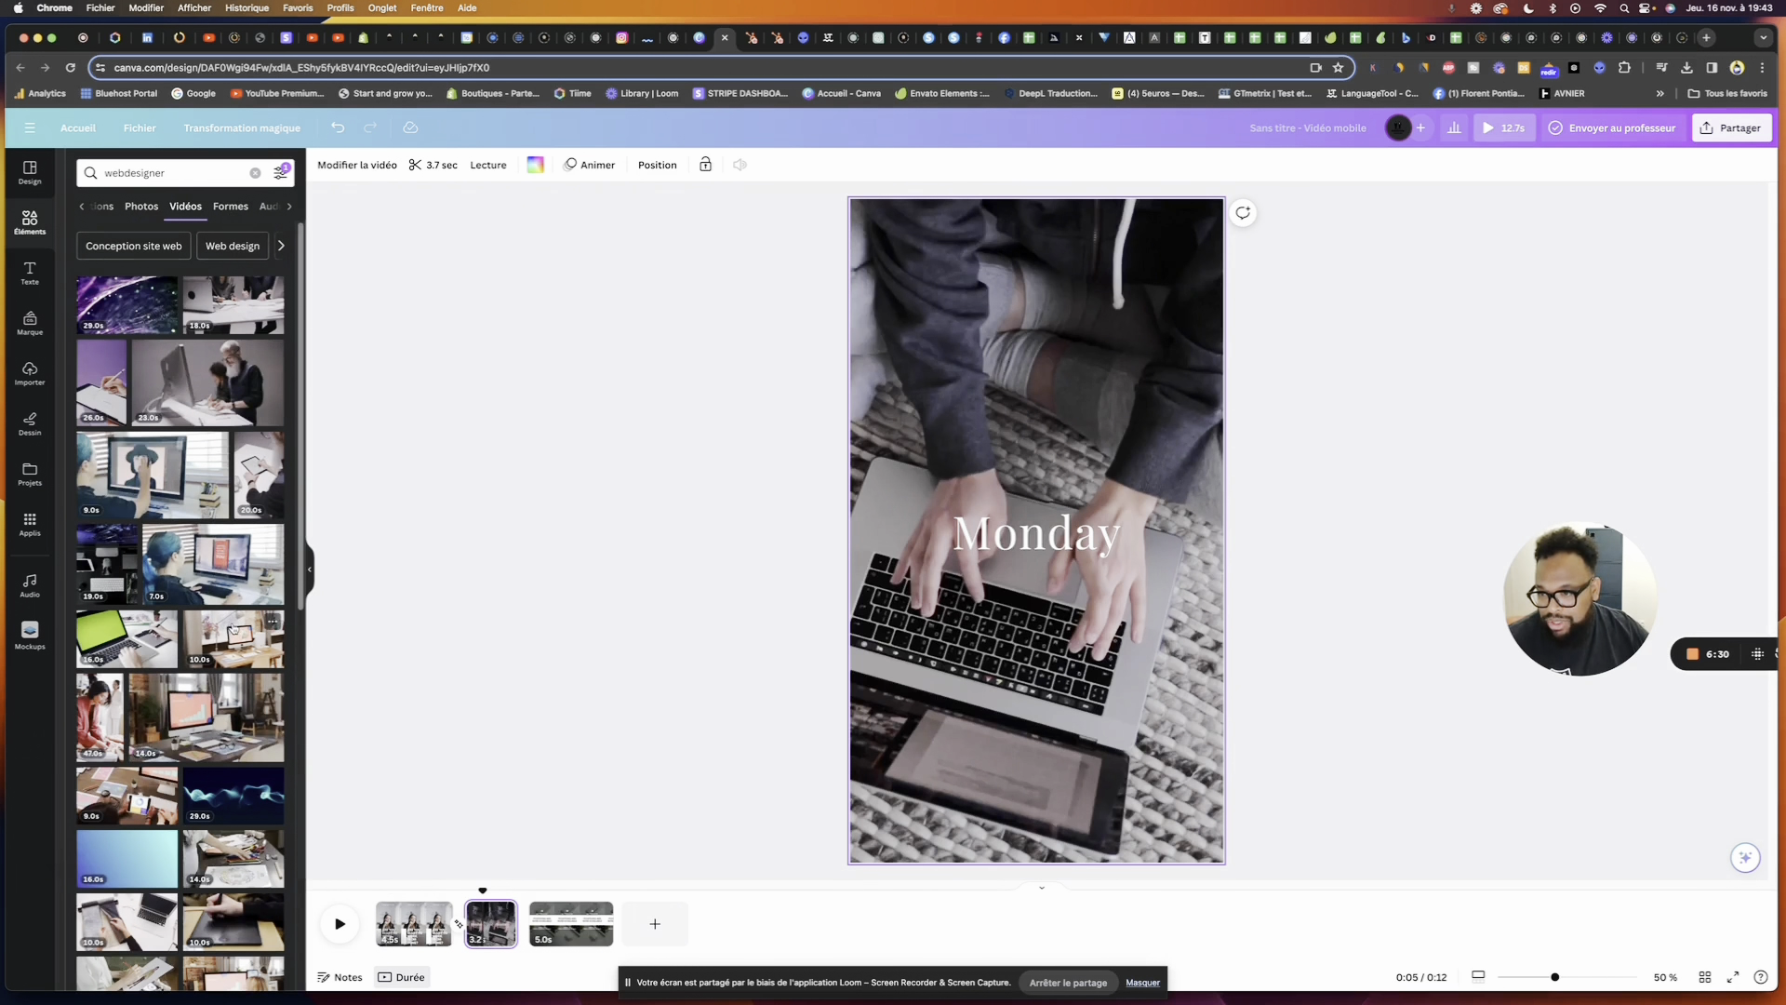
{"action": "scroll", "coordinate": [223, 688], "scroll_direction": "down", "scroll_amount": 3}
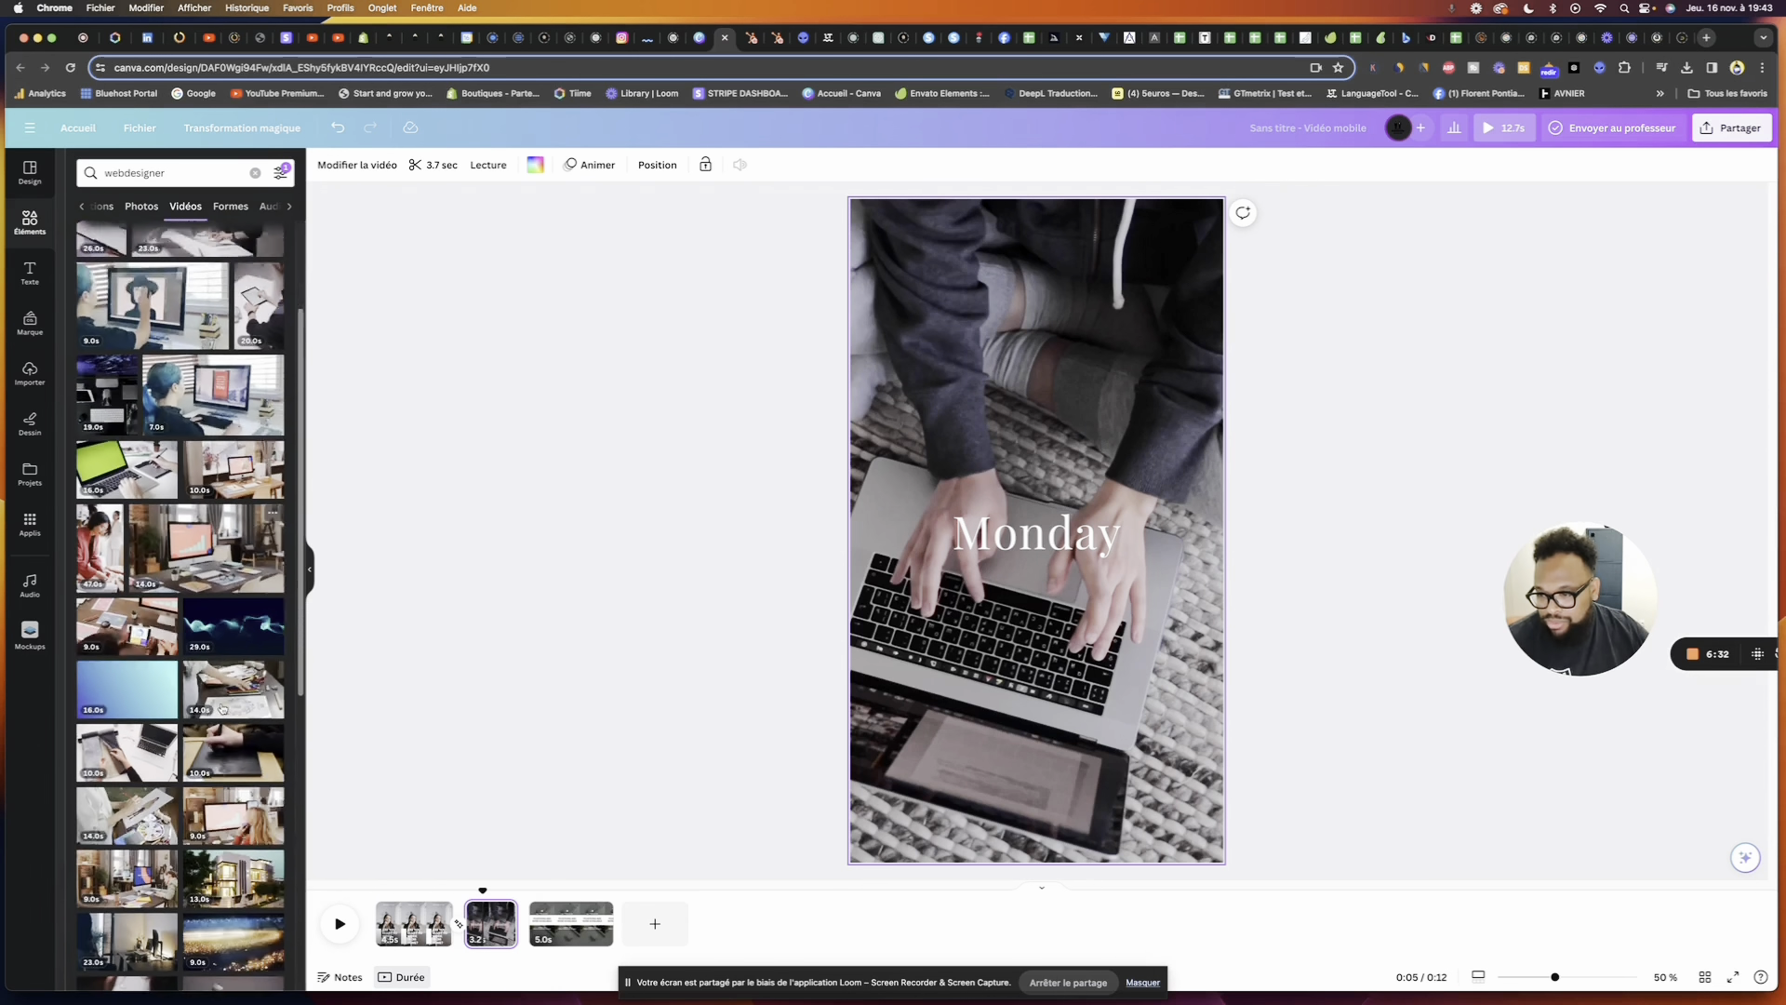
{"action": "scroll", "coordinate": [222, 719], "scroll_direction": "down", "scroll_amount": 4}
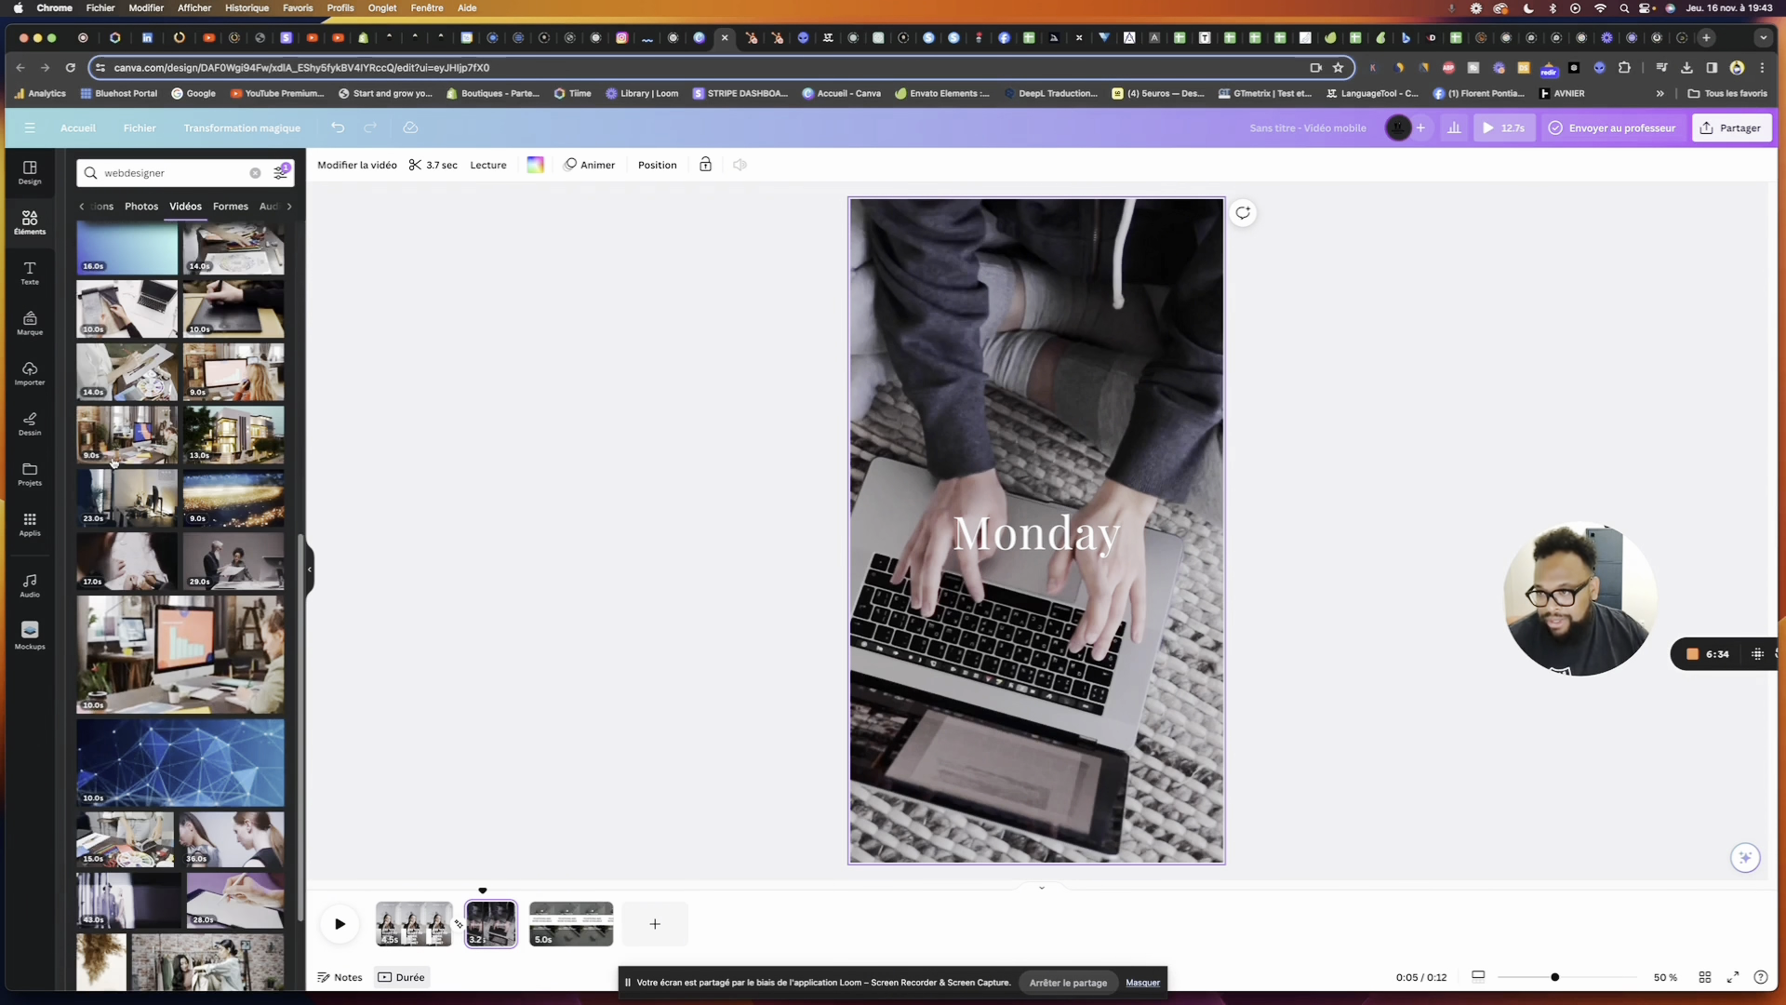
{"action": "left_click_drag", "start_coordinate": [119, 449], "coordinate": [1028, 526]}
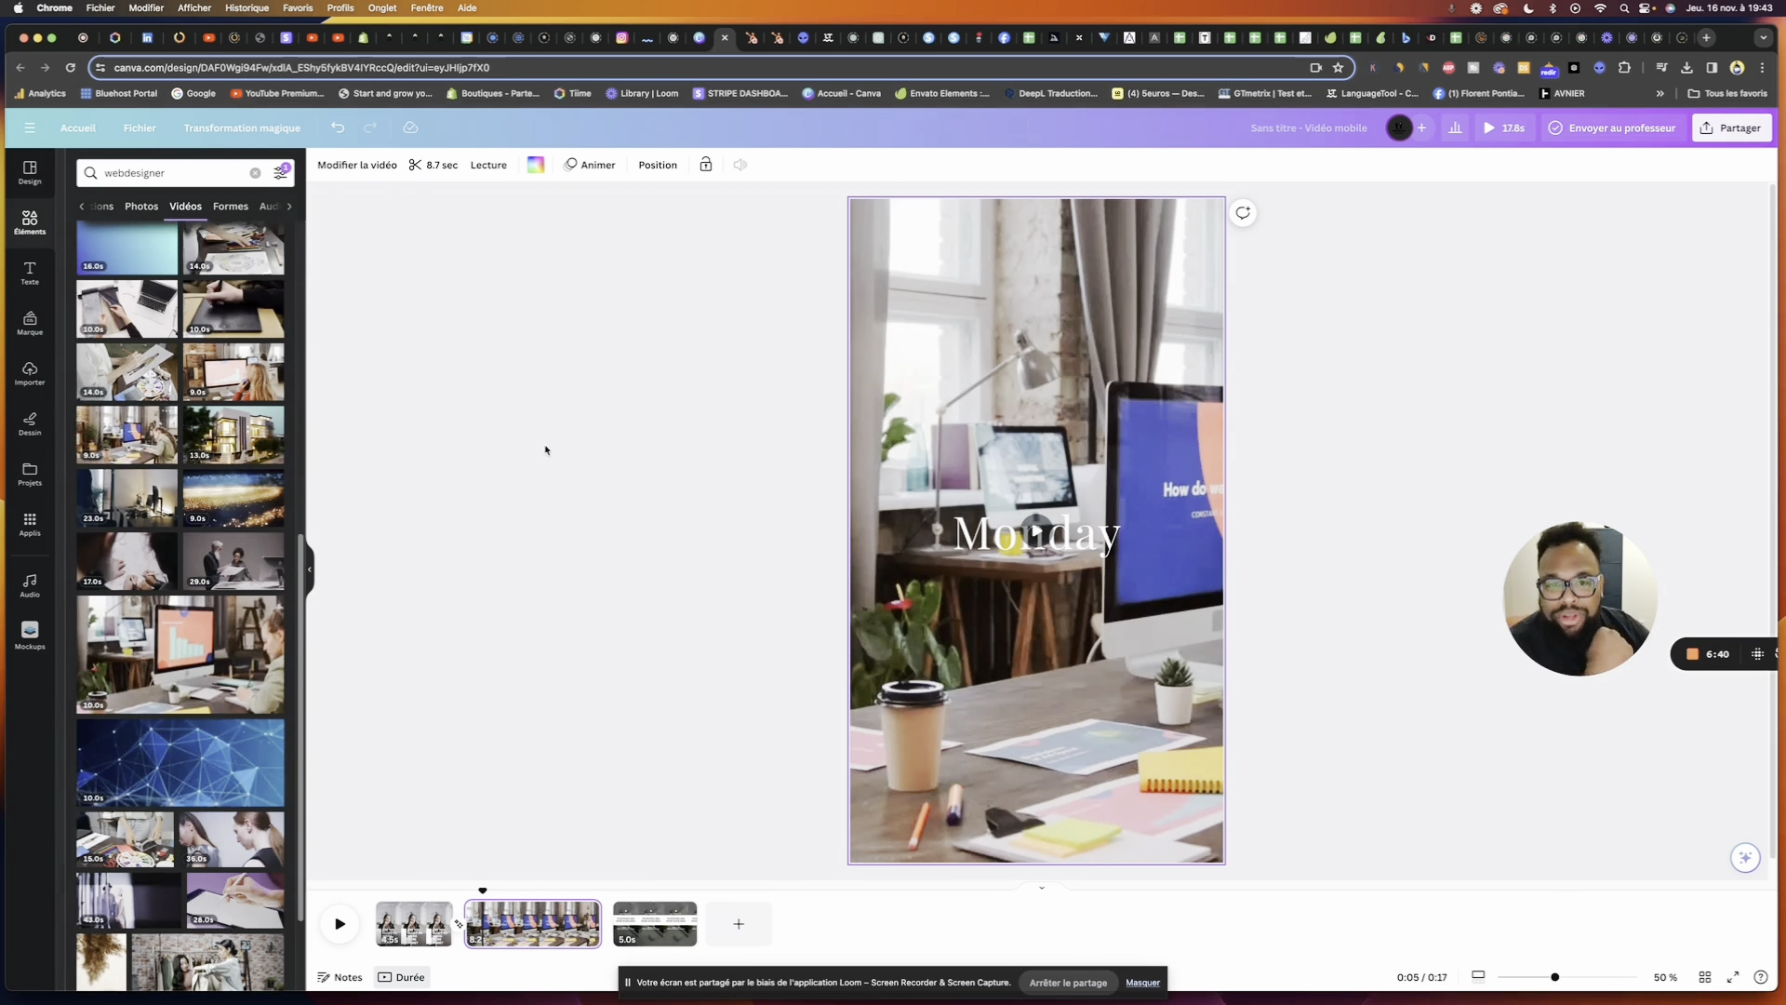
Reposition the crop of the desk background video to frame the person writing beside the computer screen
{"action": "double_click", "coordinate": [1043, 328]}
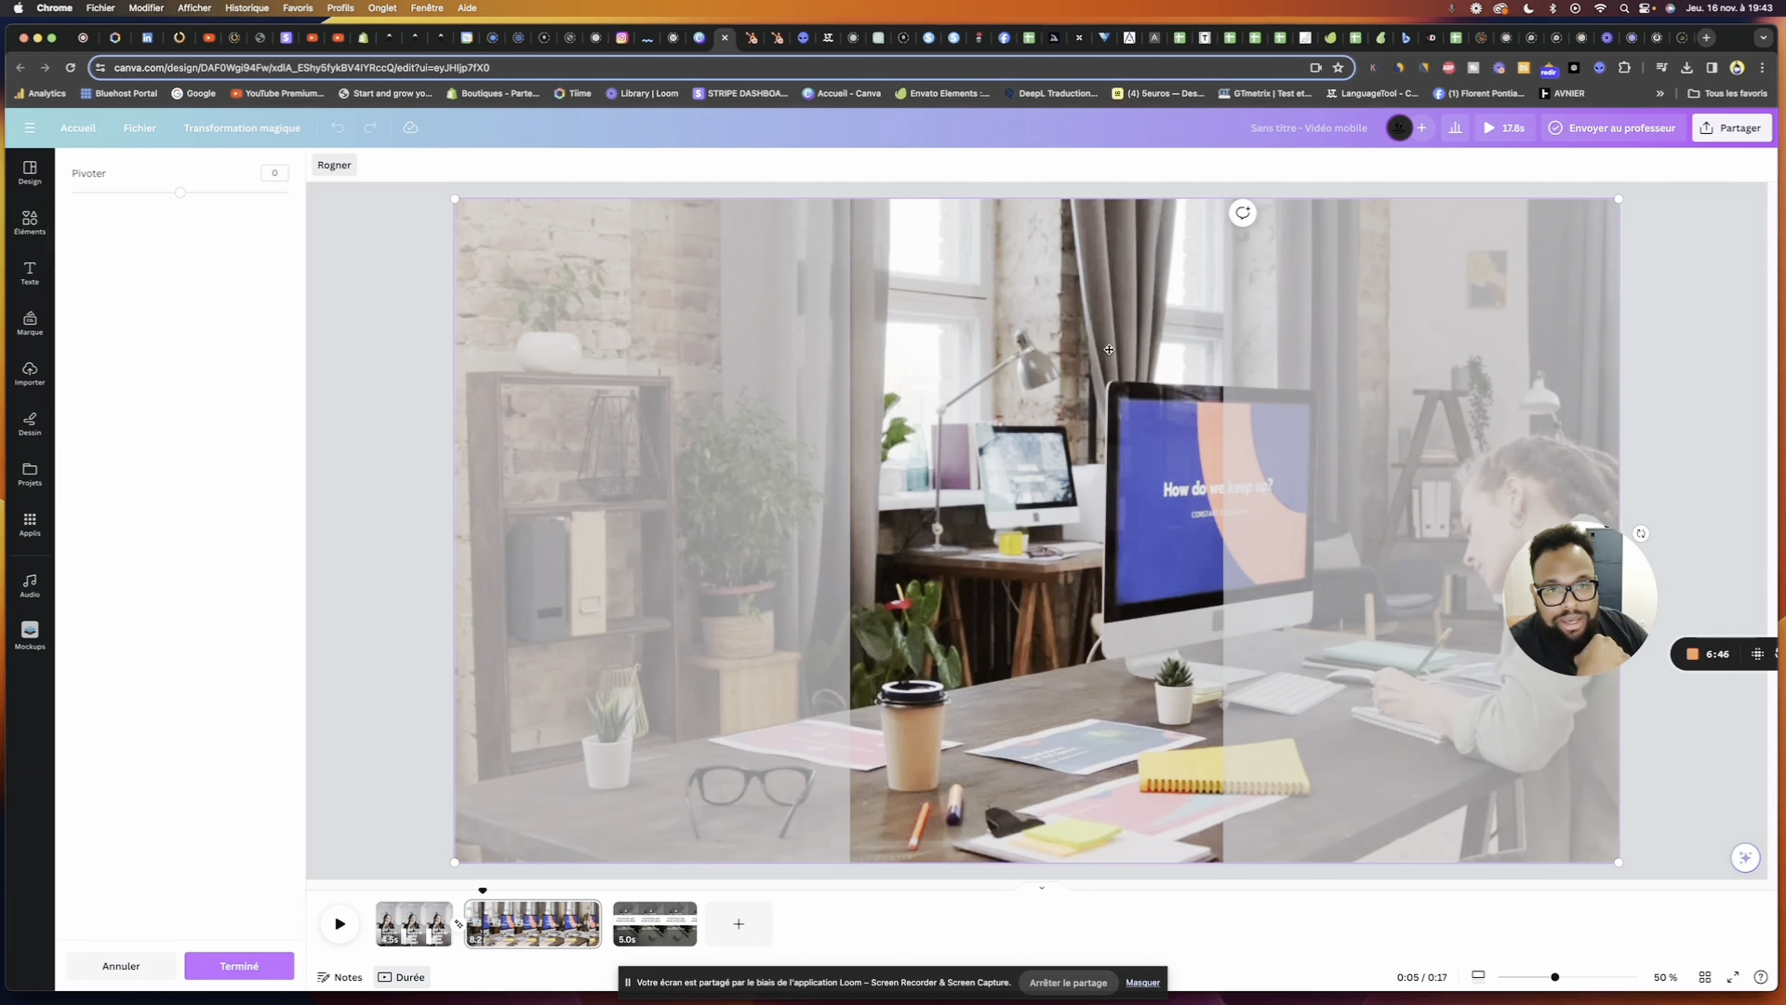
{"action": "left_click_drag", "start_coordinate": [1108, 350], "coordinate": [830, 343]}
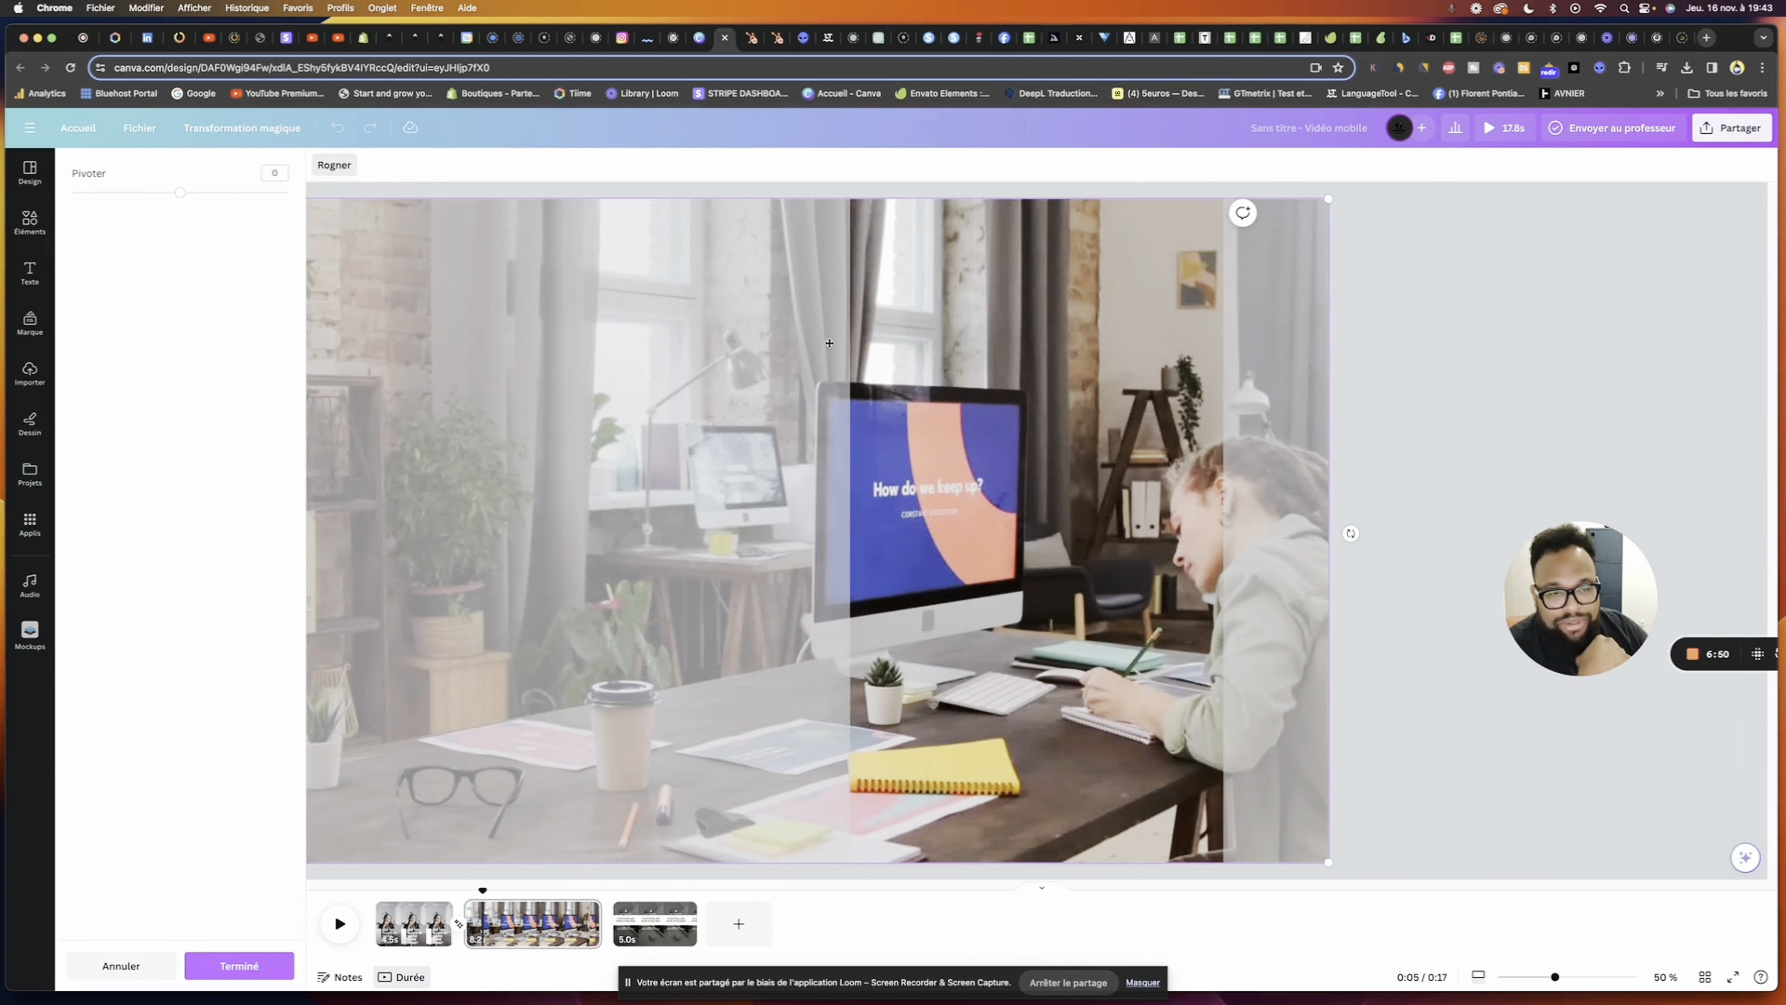
{"action": "left_click", "coordinate": [1461, 357]}
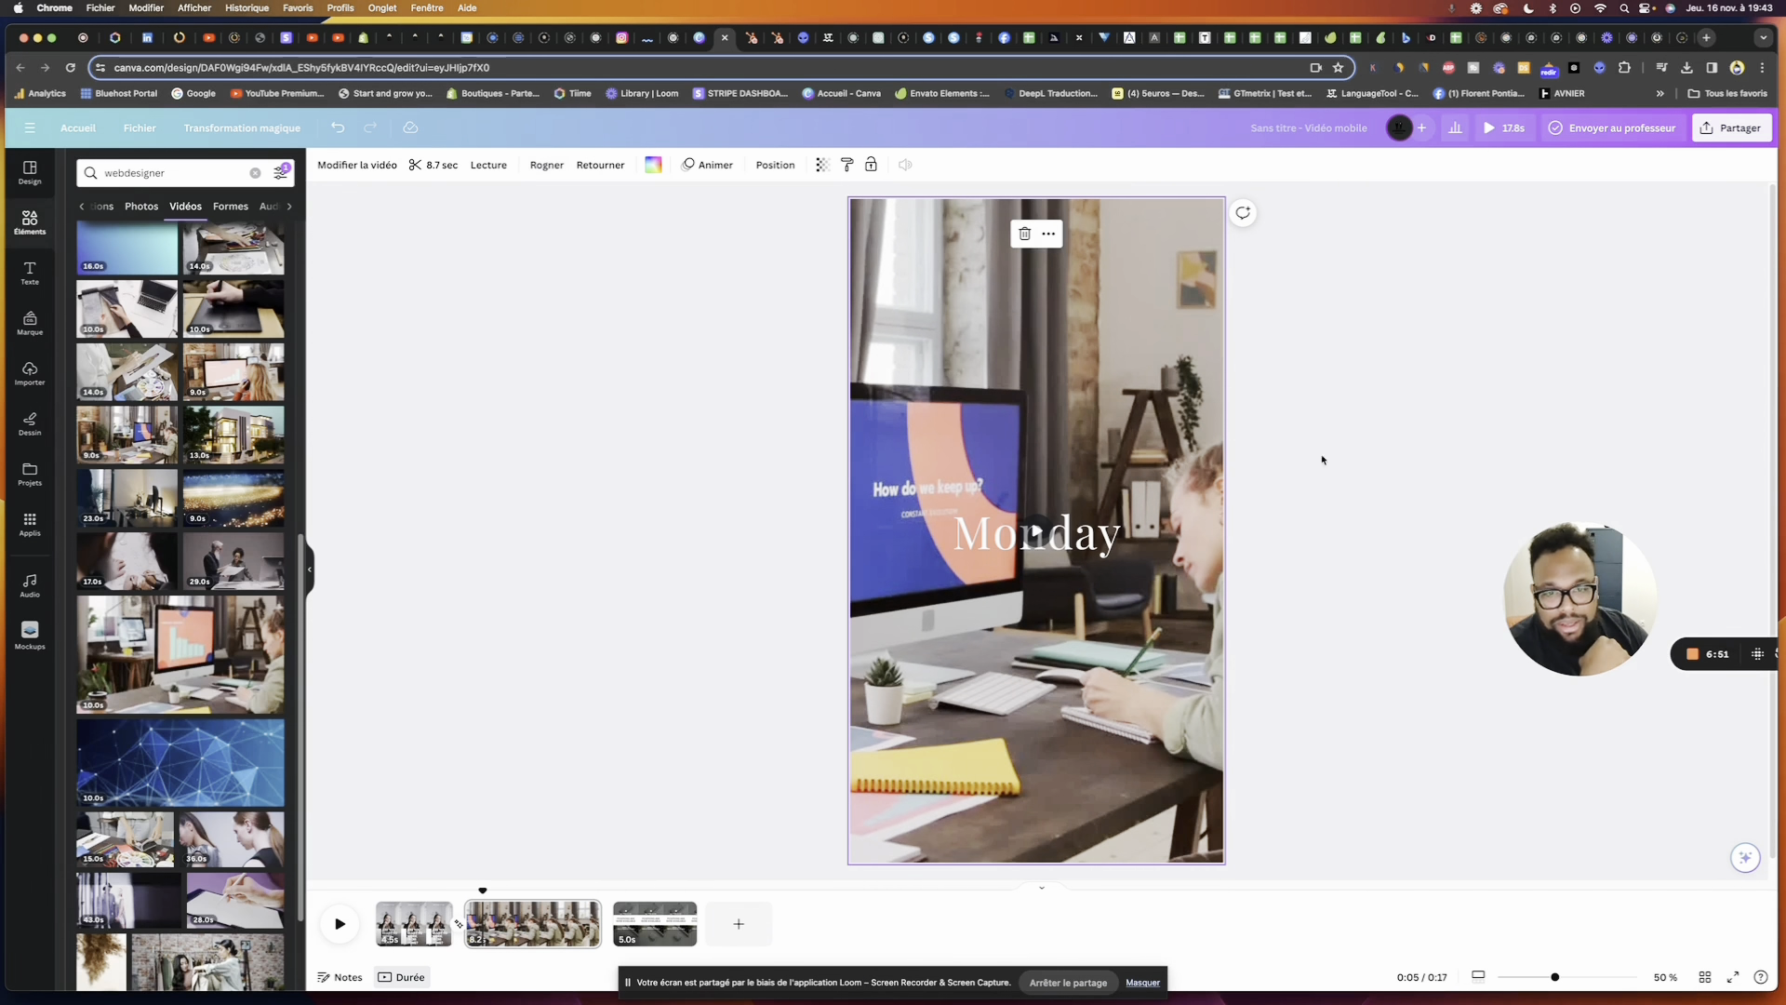
Preview the video and shorten the "Monday" page to about 4.2 s in the timeline
{"action": "left_click", "coordinate": [1507, 130]}
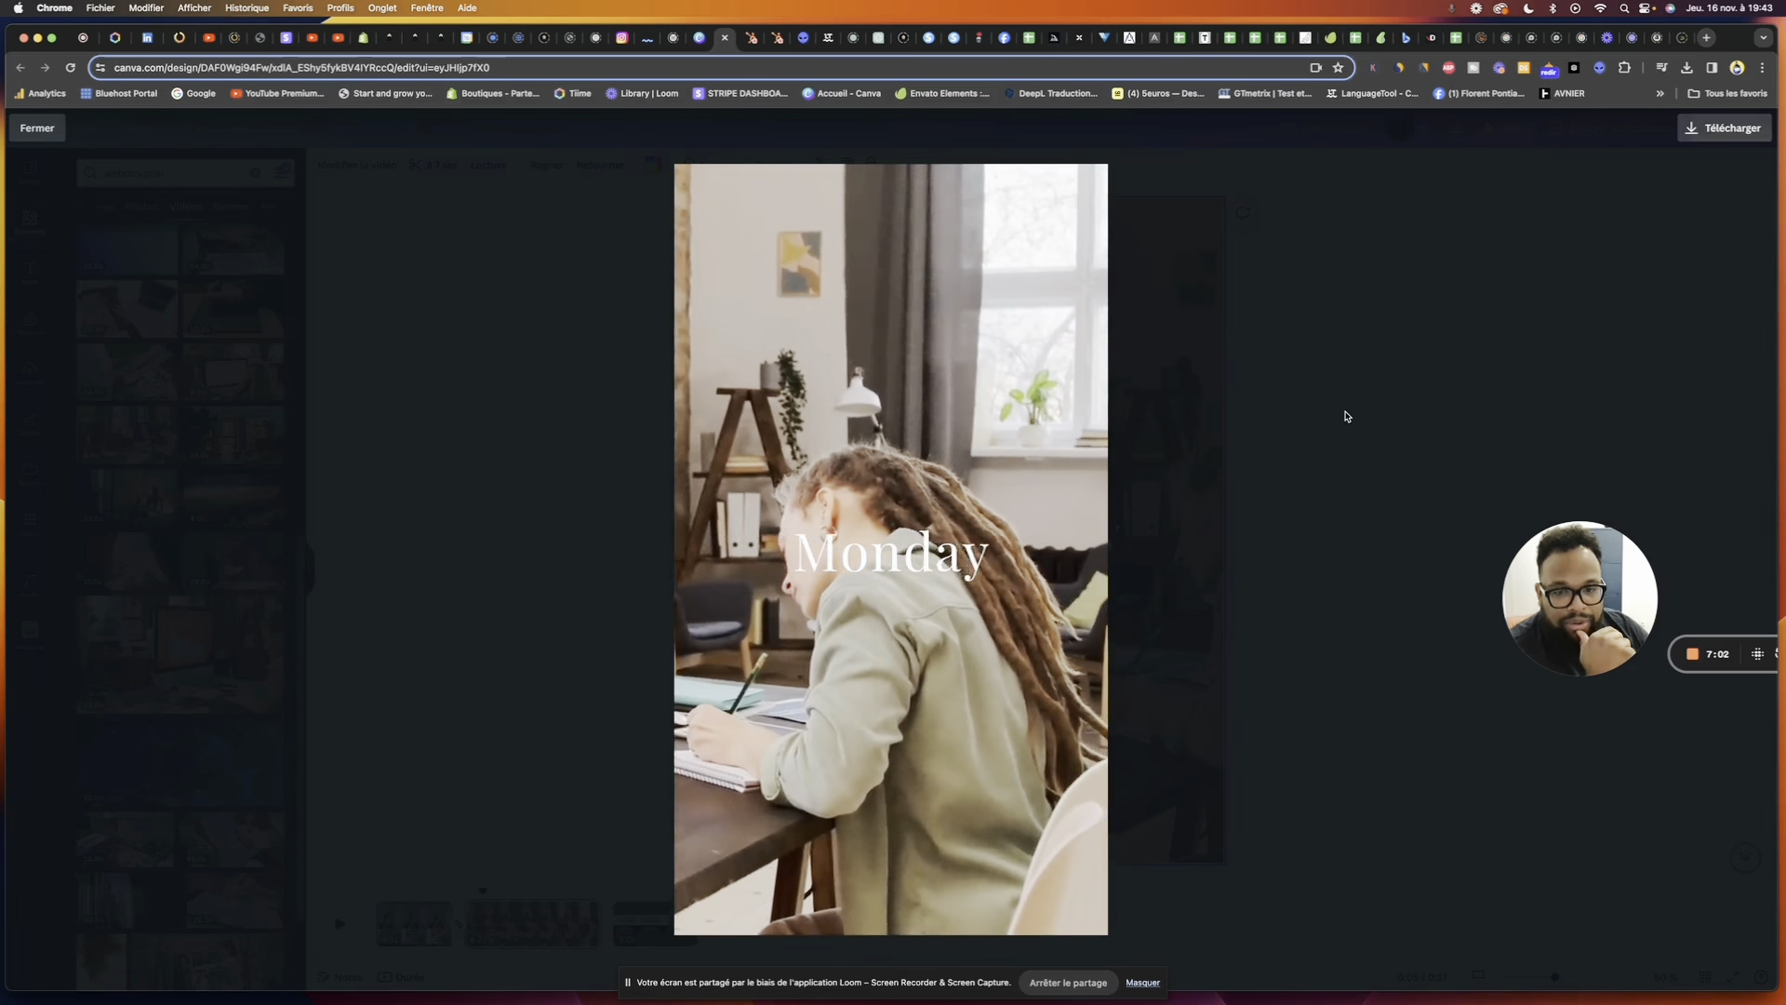
{"action": "key", "text": "Escape"}
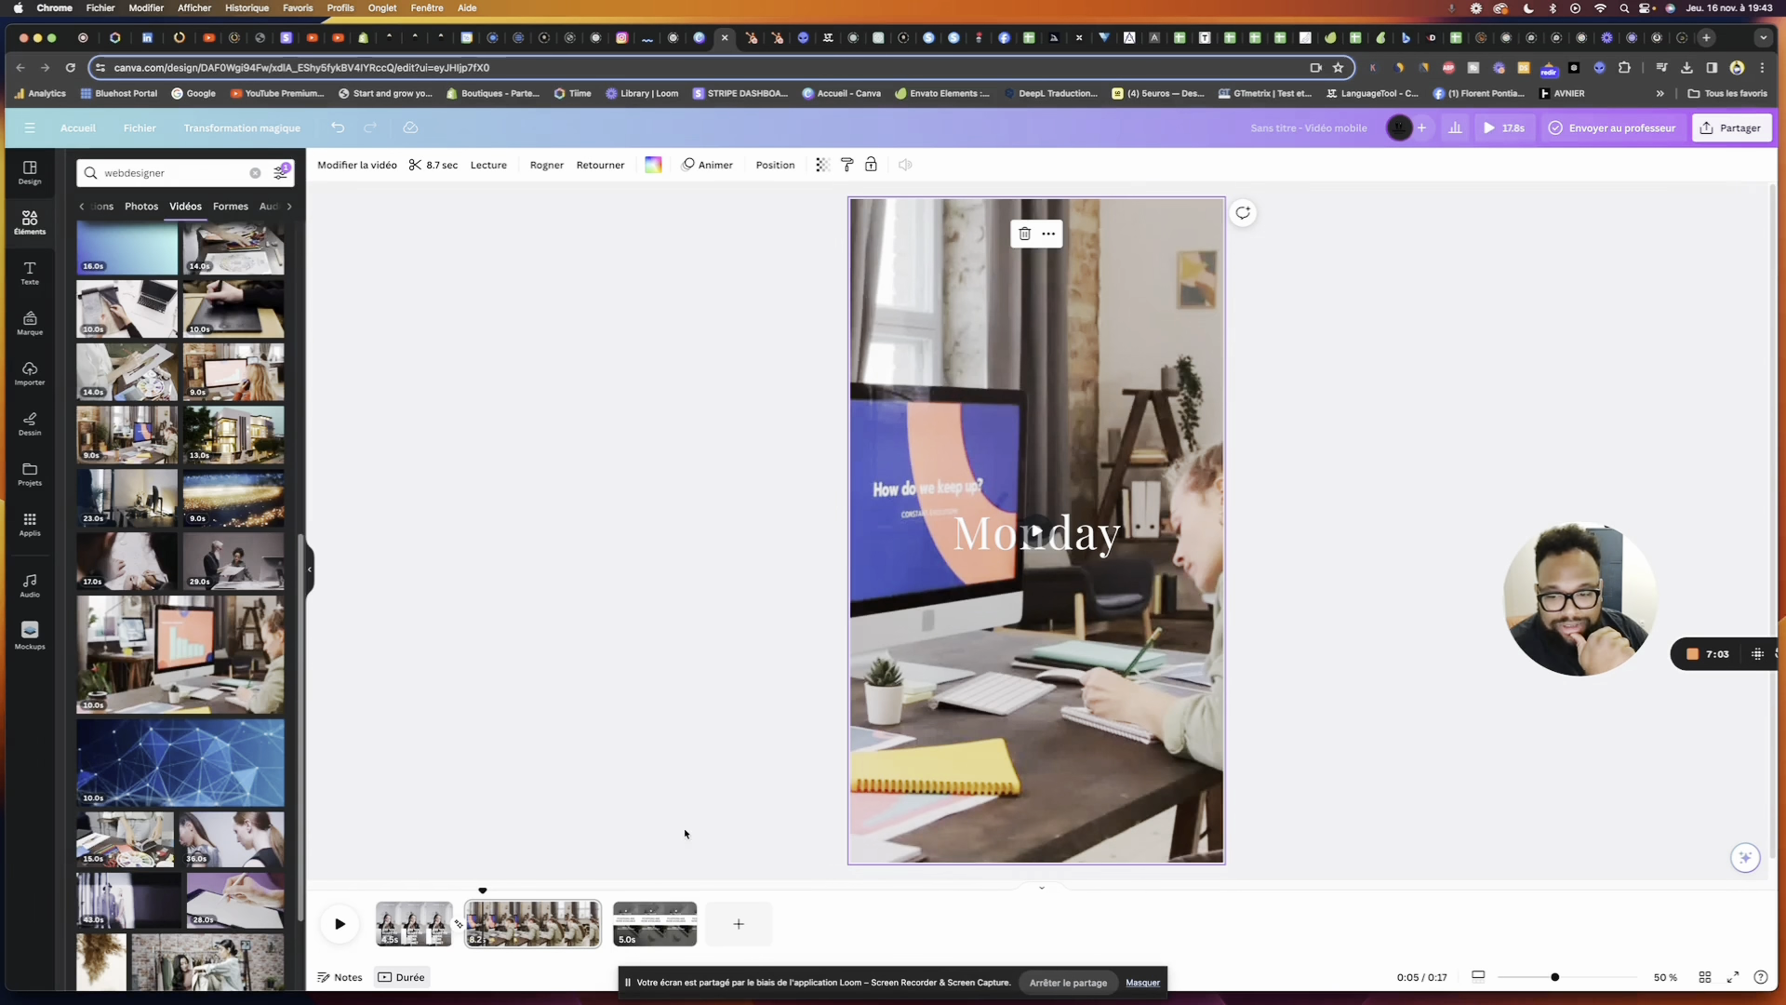
{"action": "left_click_drag", "start_coordinate": [599, 940], "coordinate": [534, 942]}
{"action": "left_click", "coordinate": [1420, 508]}
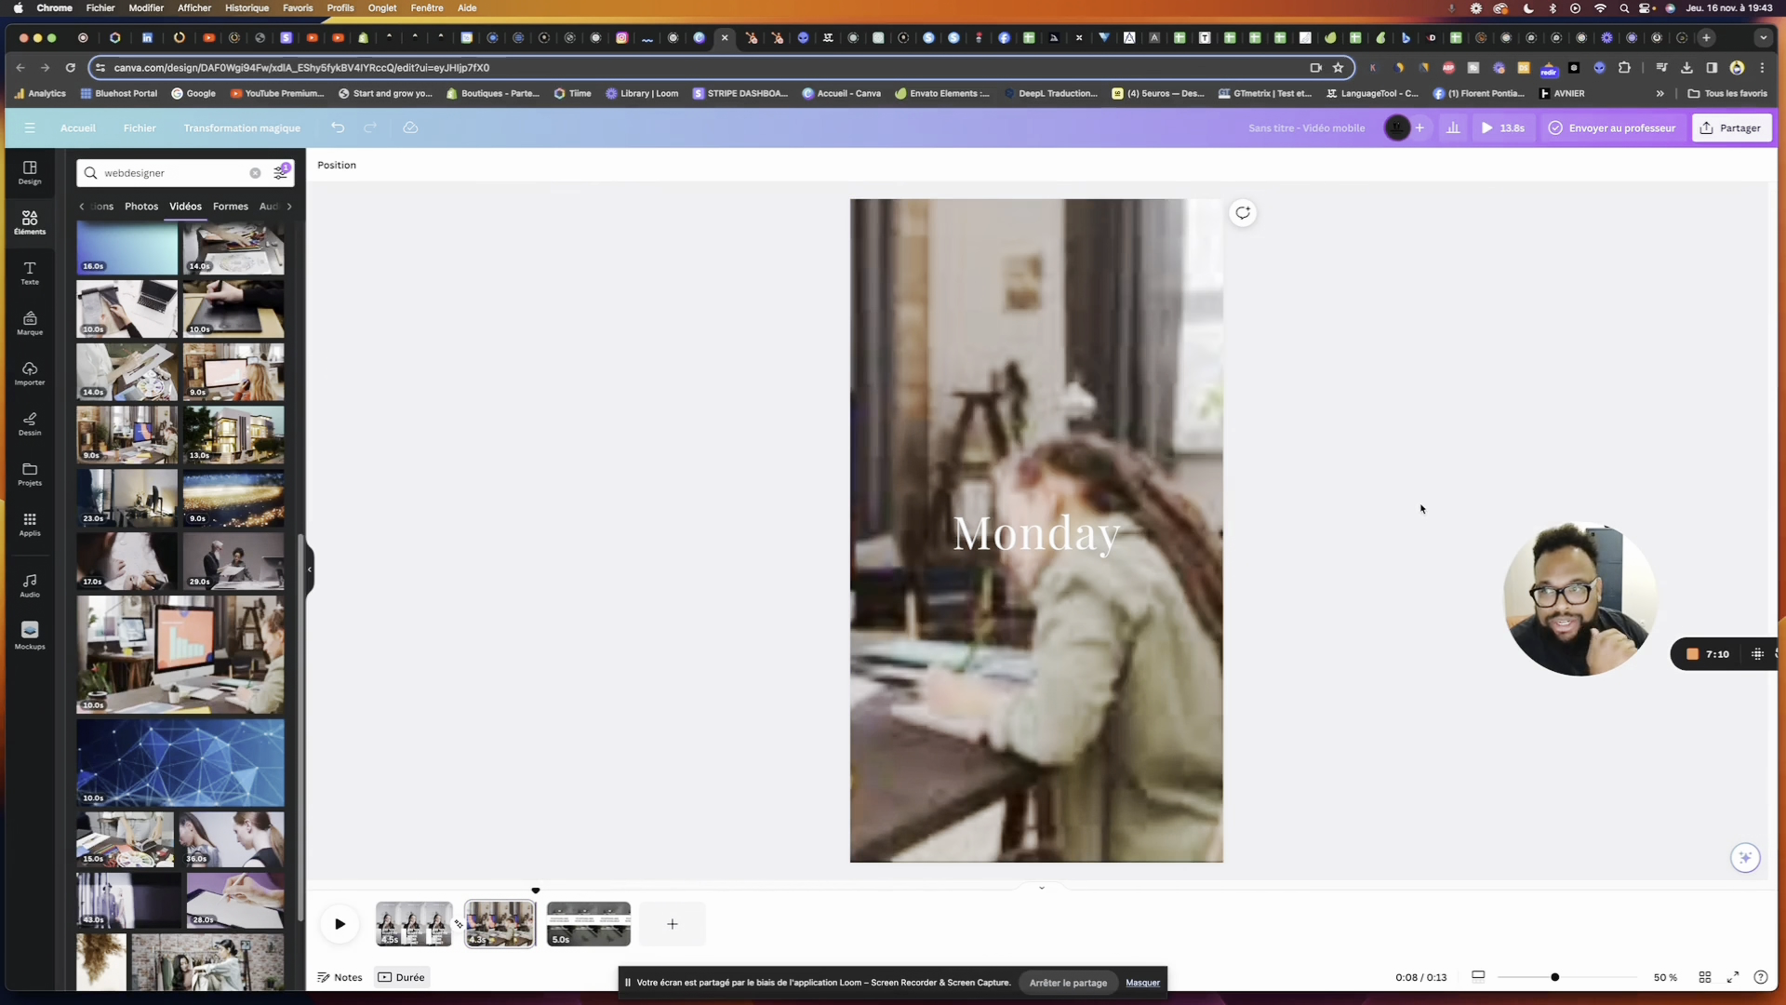
Filter the free "webdesigner" video results to vertical orientation (Verticale)
{"action": "left_click", "coordinate": [280, 173]}
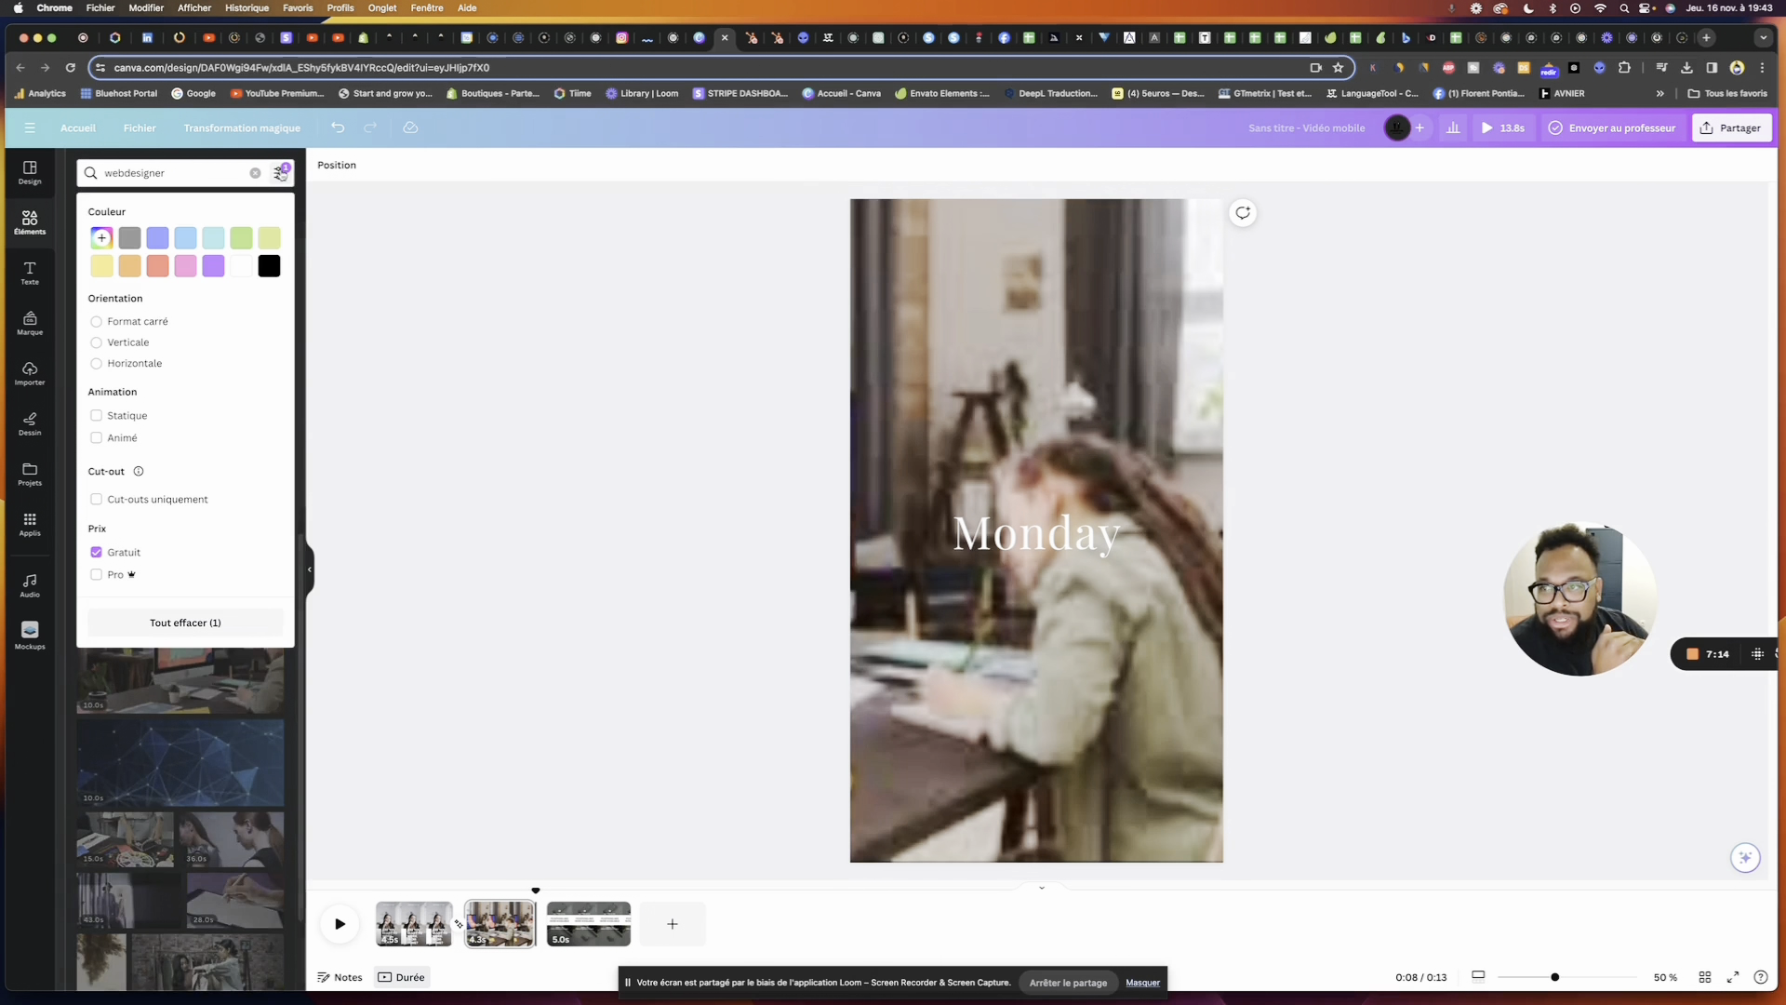
{"action": "left_click", "coordinate": [97, 363]}
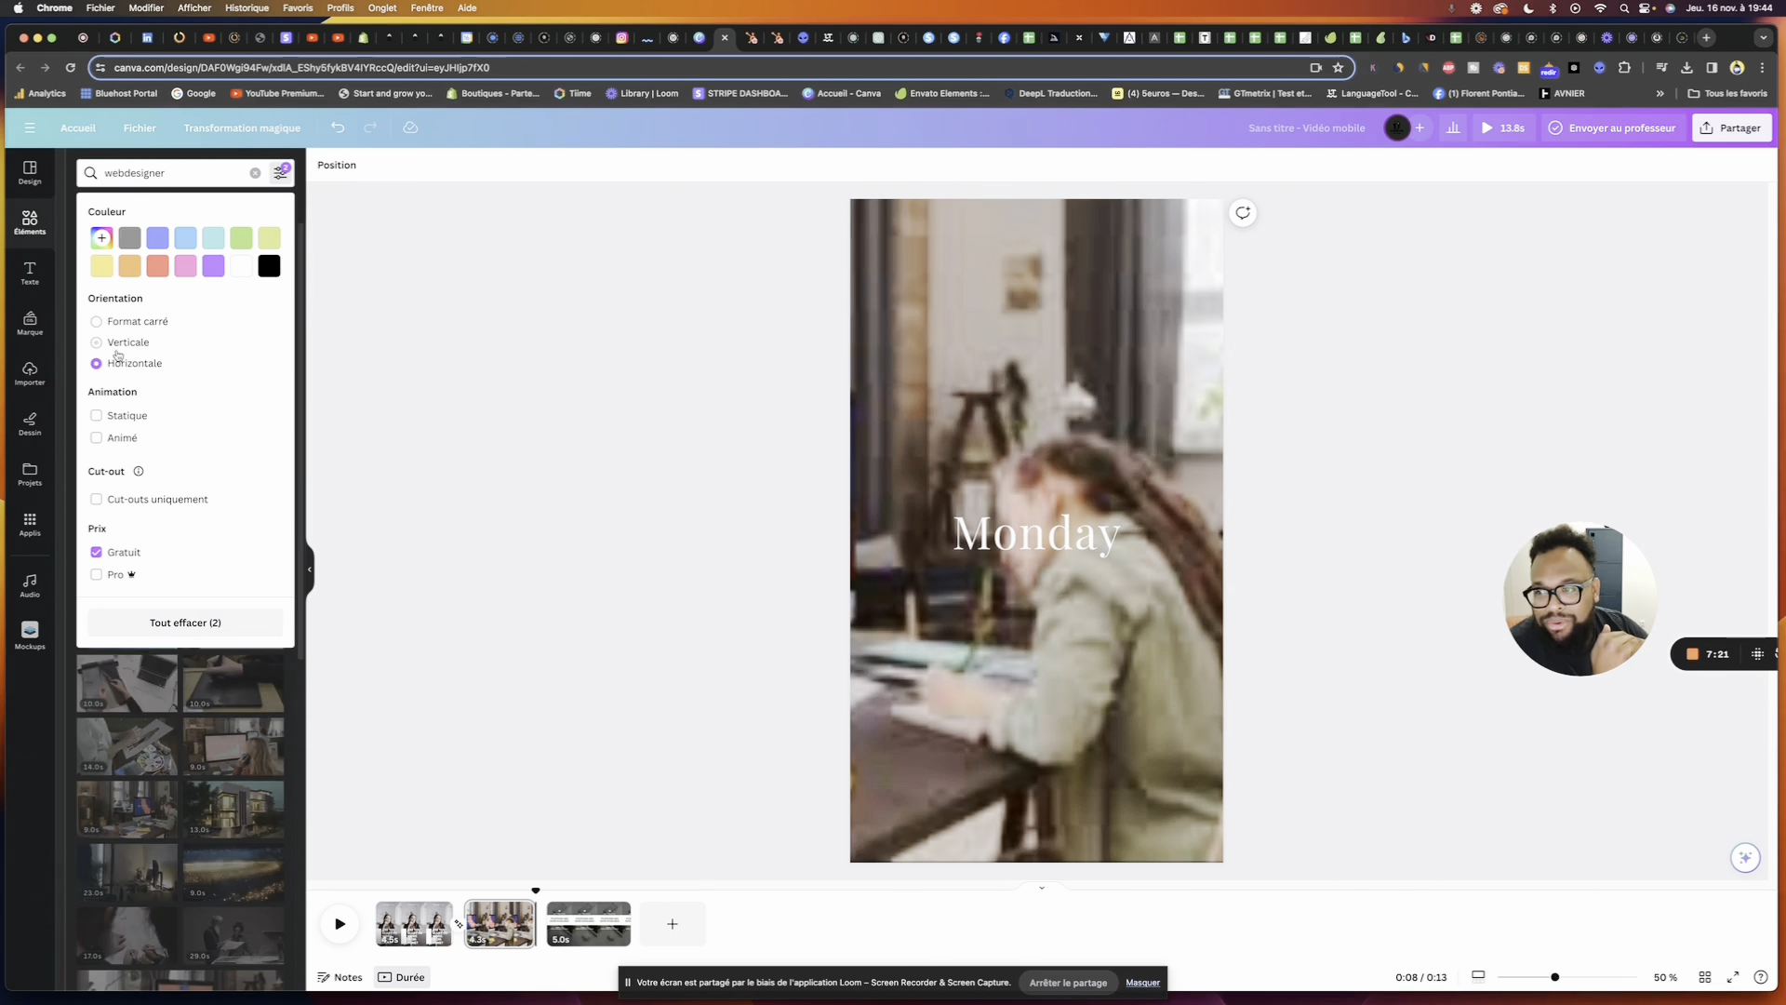
{"action": "left_click", "coordinate": [117, 348]}
{"action": "left_click", "coordinate": [303, 364]}
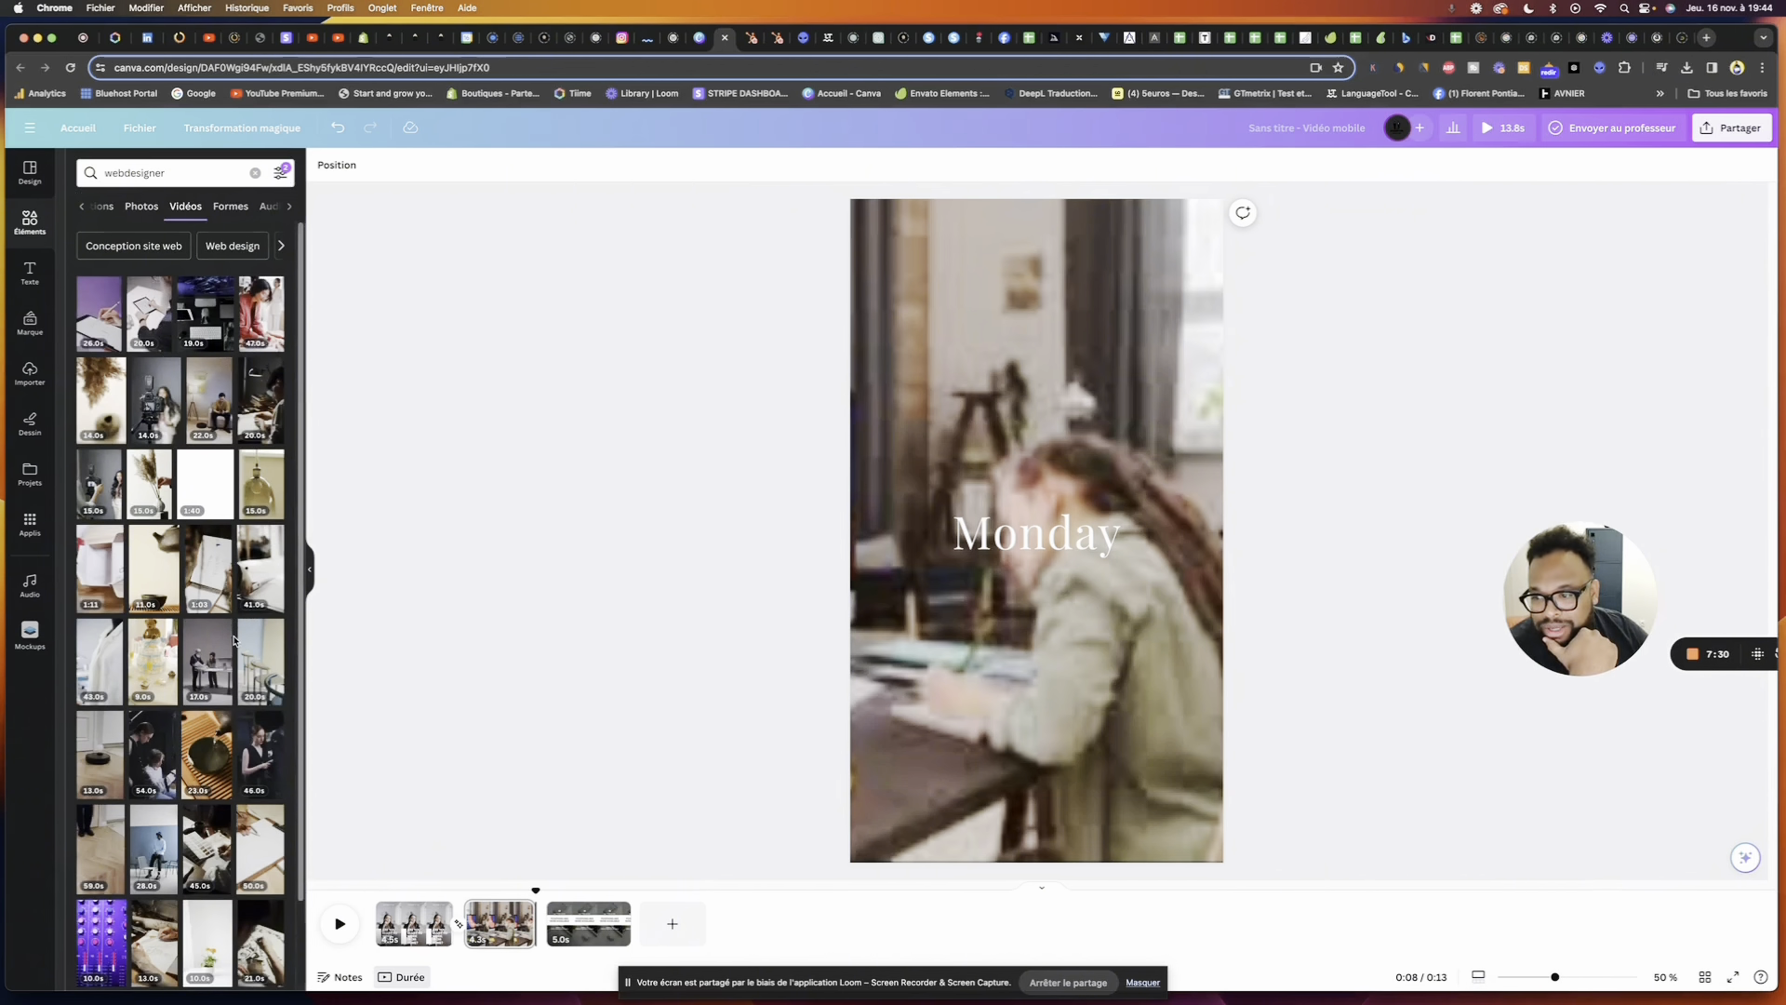
Add the 25 s vertical video of a woman with headphones on pink to the "Monday" page and set it as the background
{"action": "scroll", "coordinate": [233, 635], "scroll_direction": "down", "scroll_amount": 1}
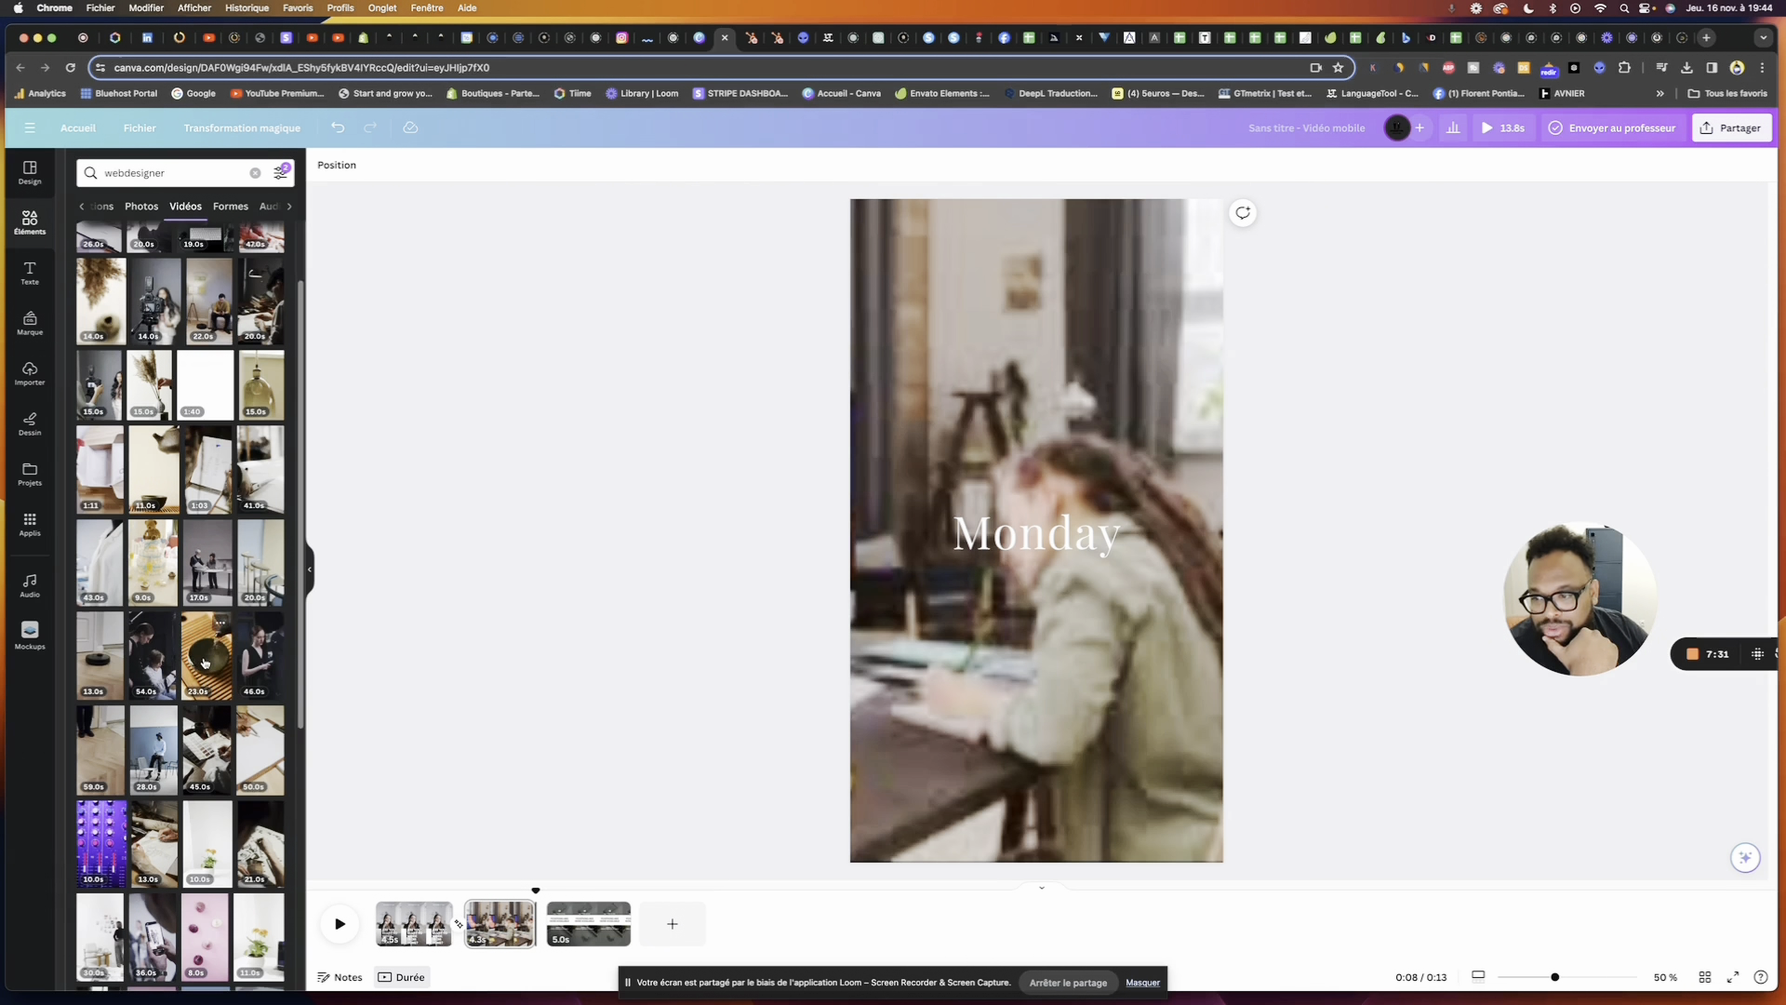
{"action": "scroll", "coordinate": [201, 642], "scroll_direction": "down", "scroll_amount": 1}
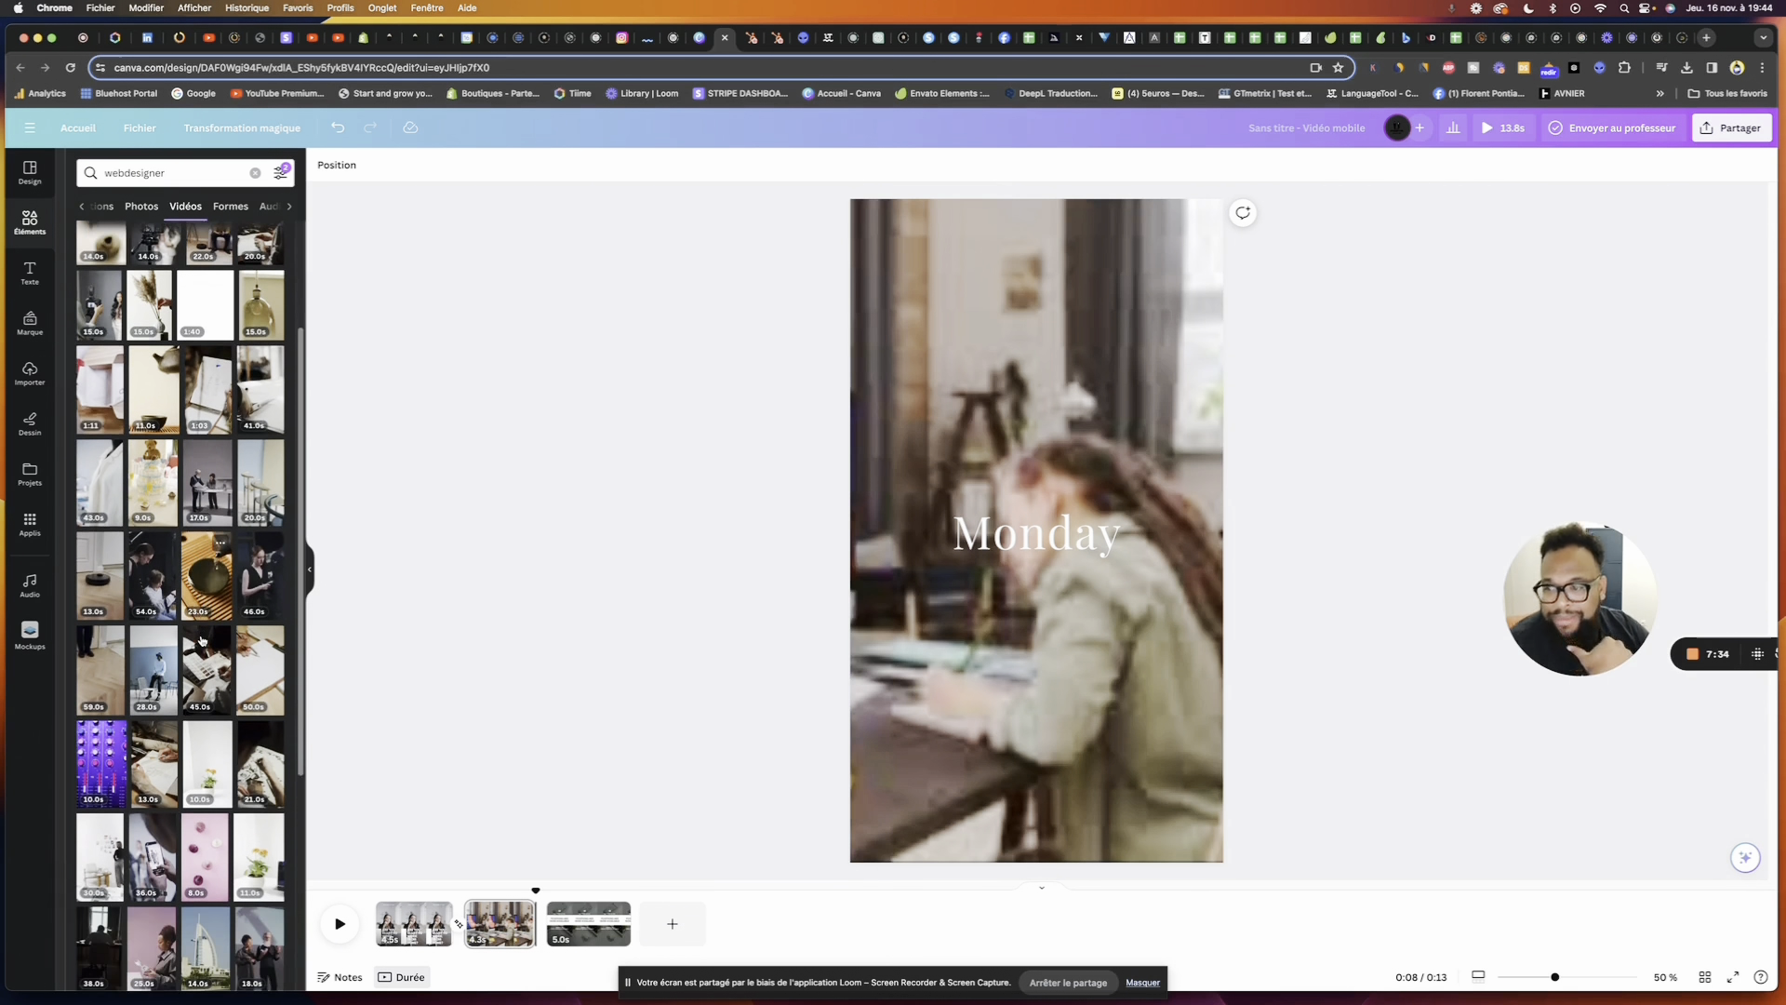
{"action": "scroll", "coordinate": [200, 646], "scroll_direction": "down", "scroll_amount": 1}
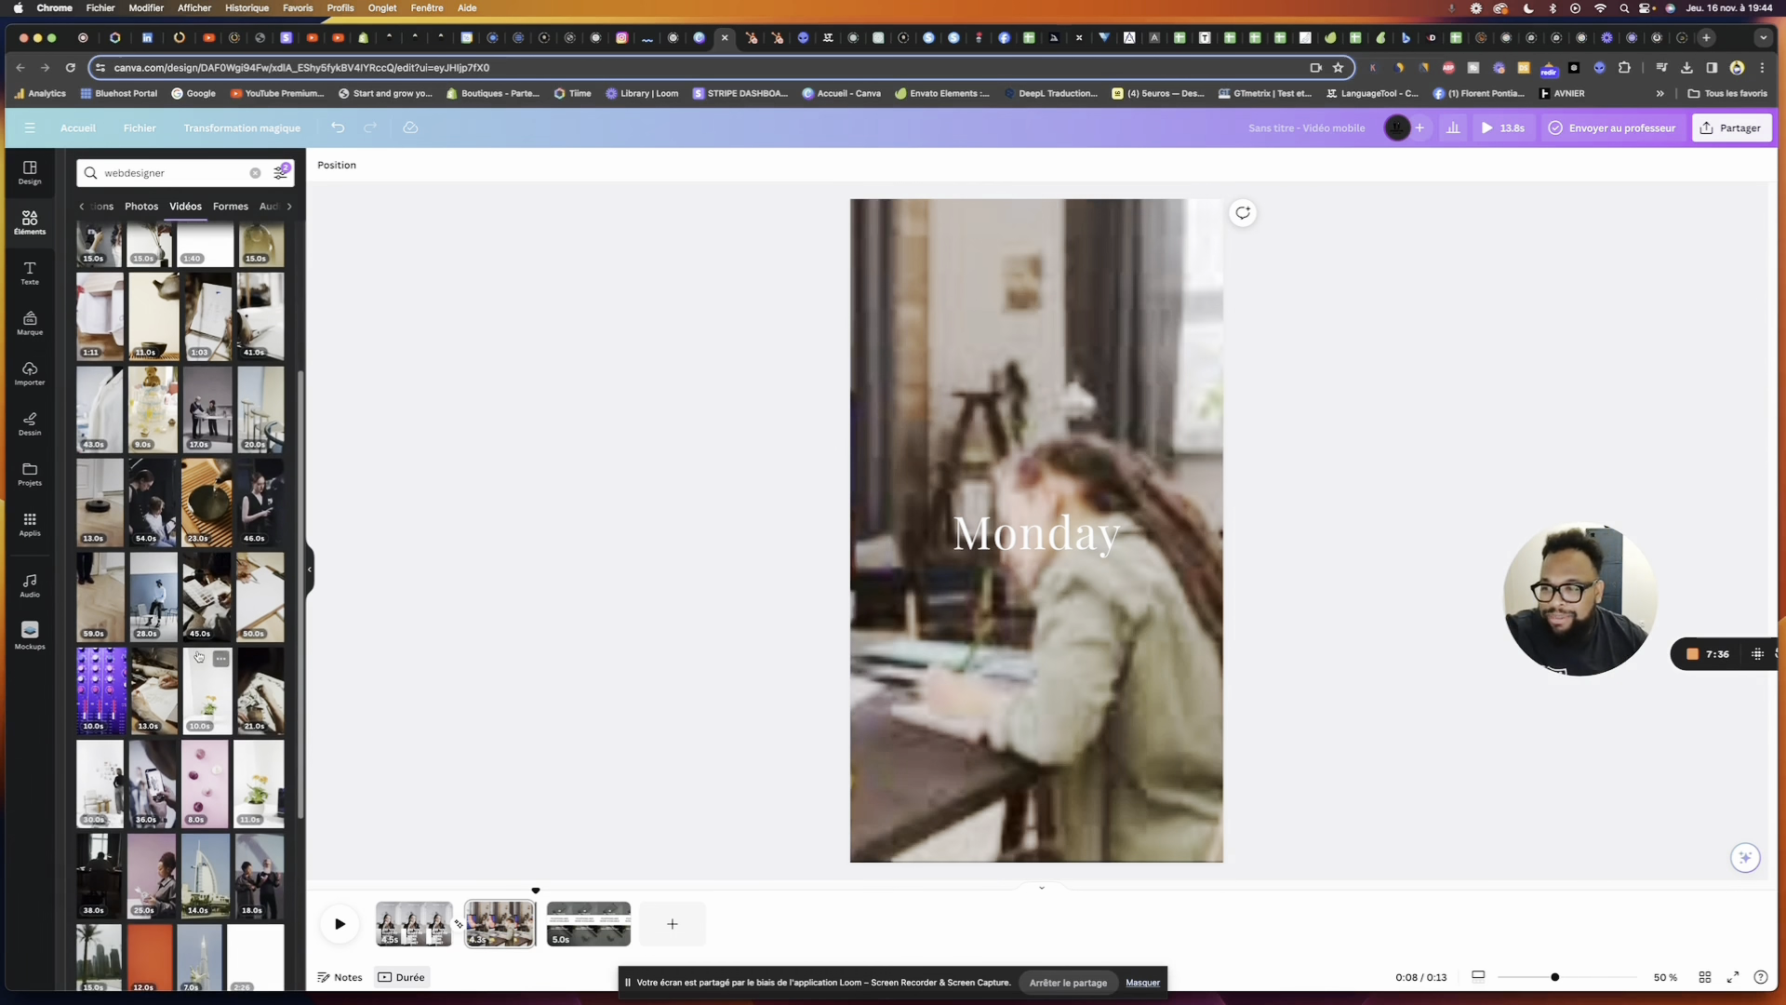
{"action": "scroll", "coordinate": [198, 656], "scroll_direction": "down", "scroll_amount": 3}
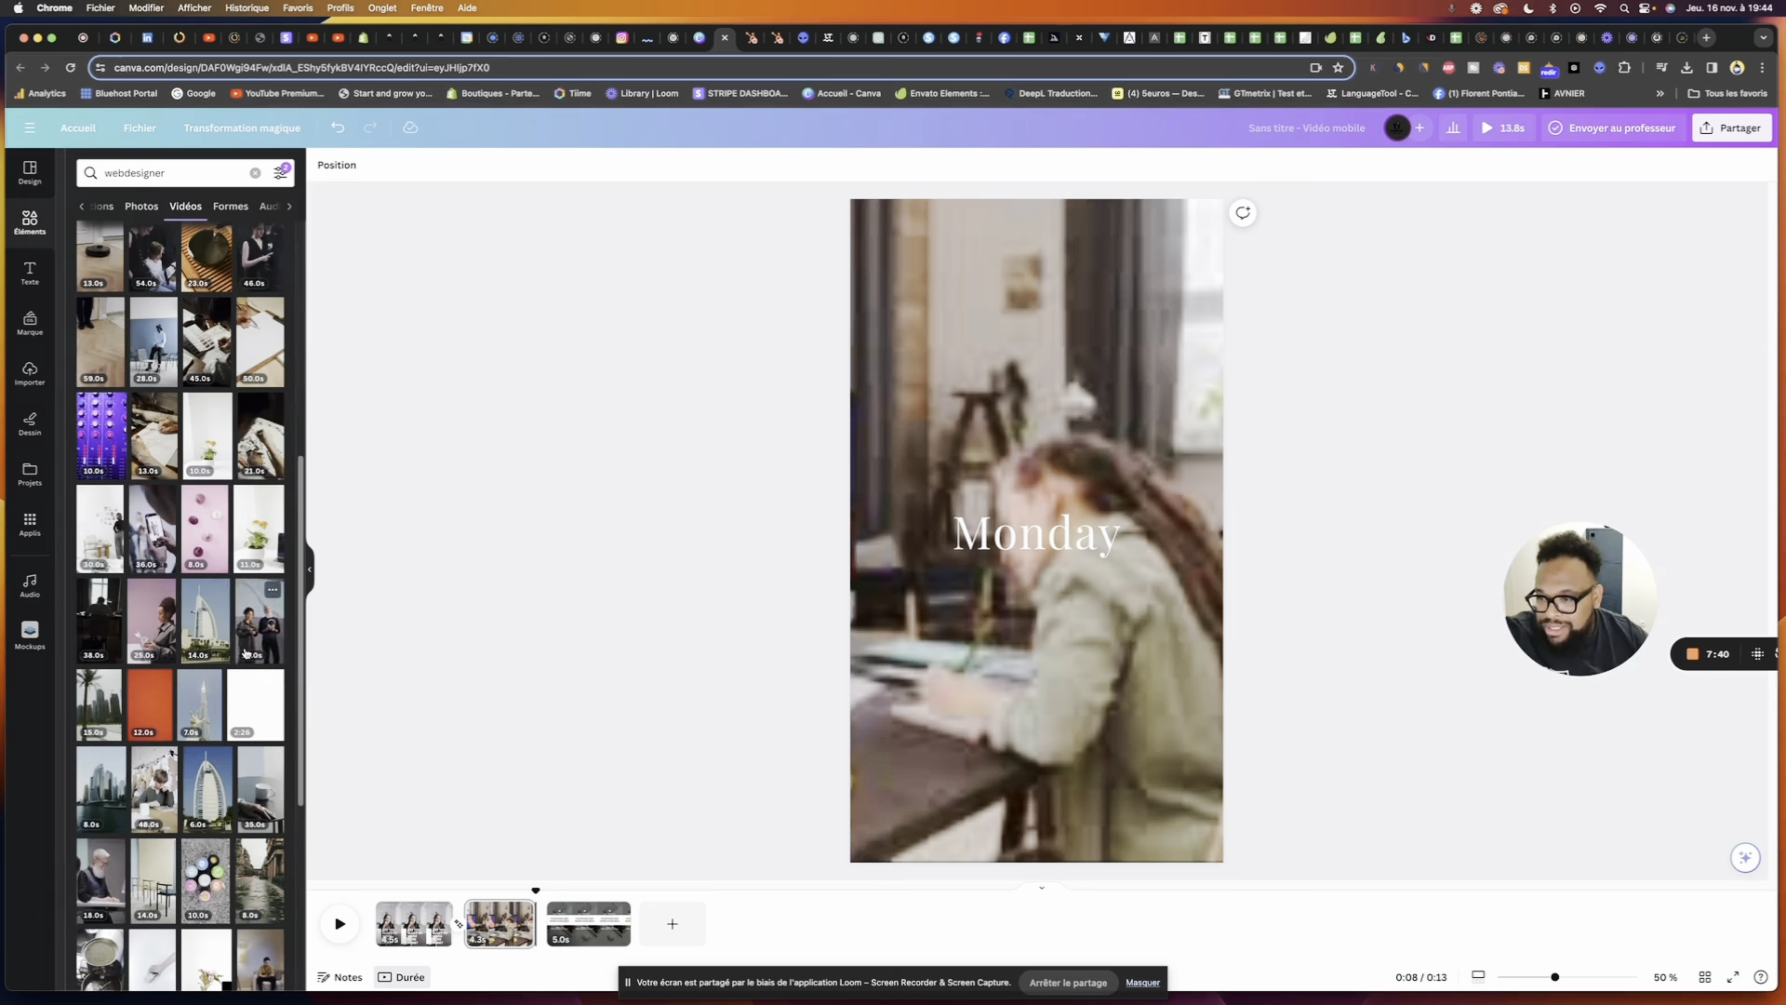
{"action": "scroll", "coordinate": [246, 653], "scroll_direction": "down", "scroll_amount": 3}
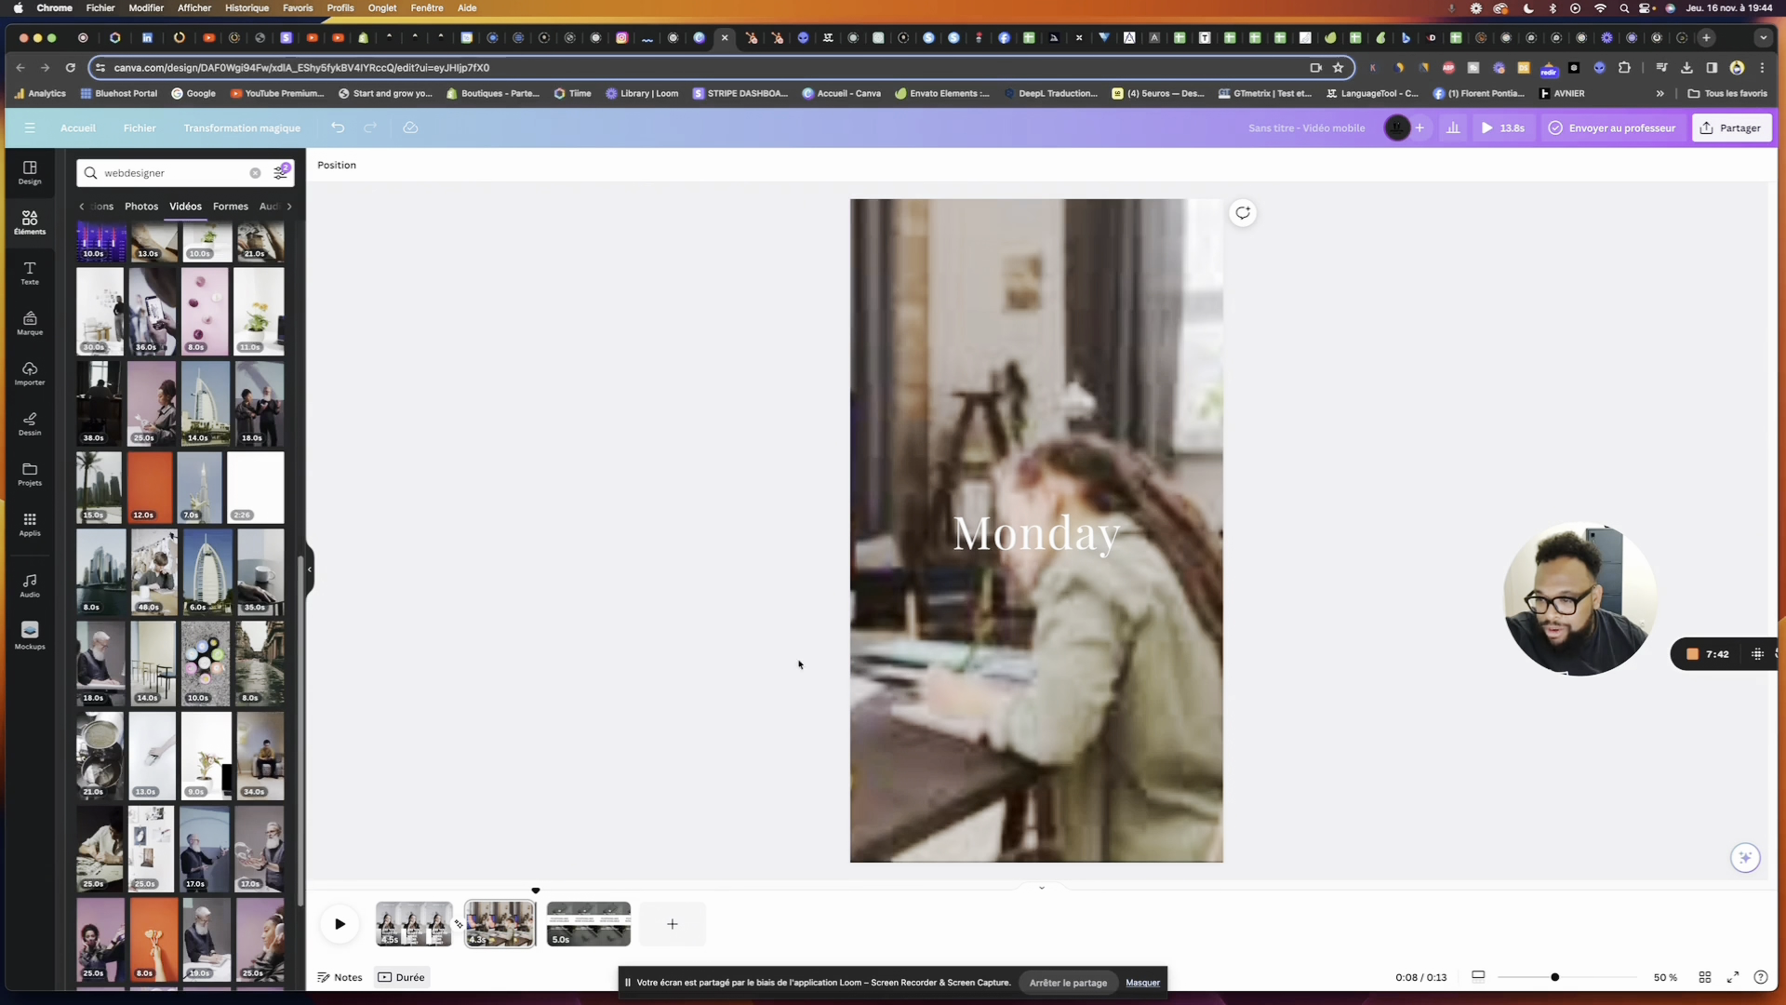
{"action": "scroll", "coordinate": [111, 761], "scroll_direction": "down", "scroll_amount": 2}
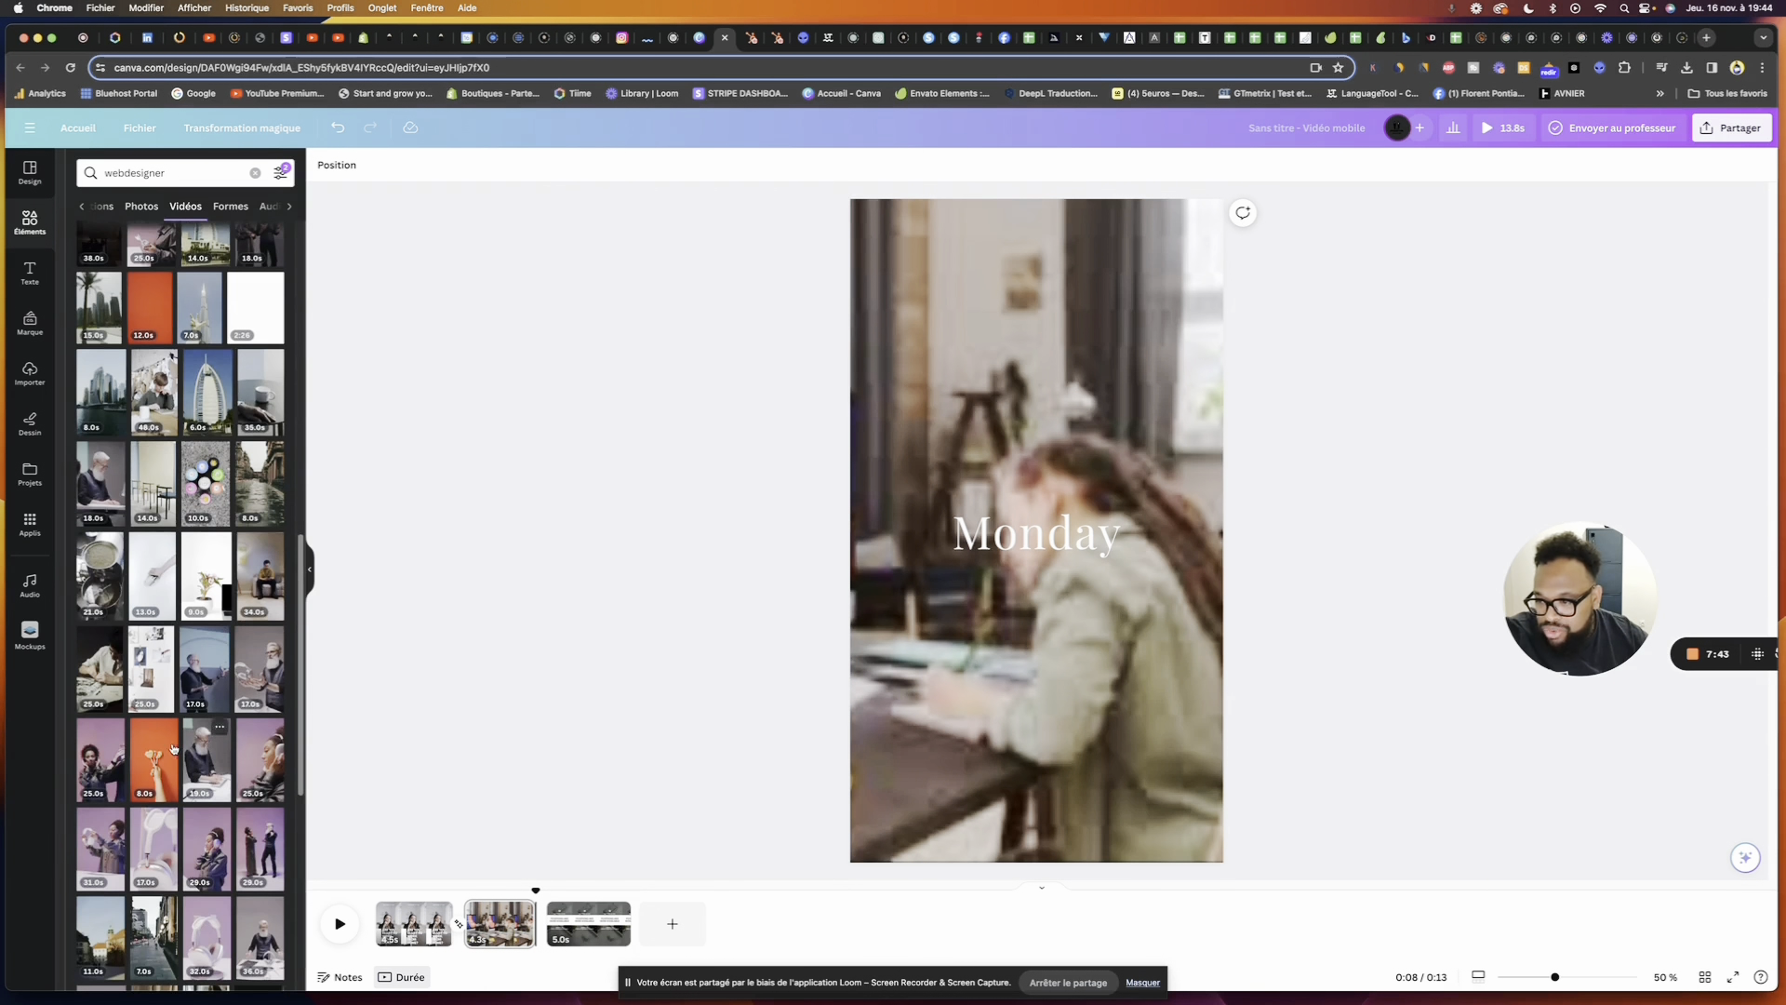
{"action": "left_click", "coordinate": [111, 761]}
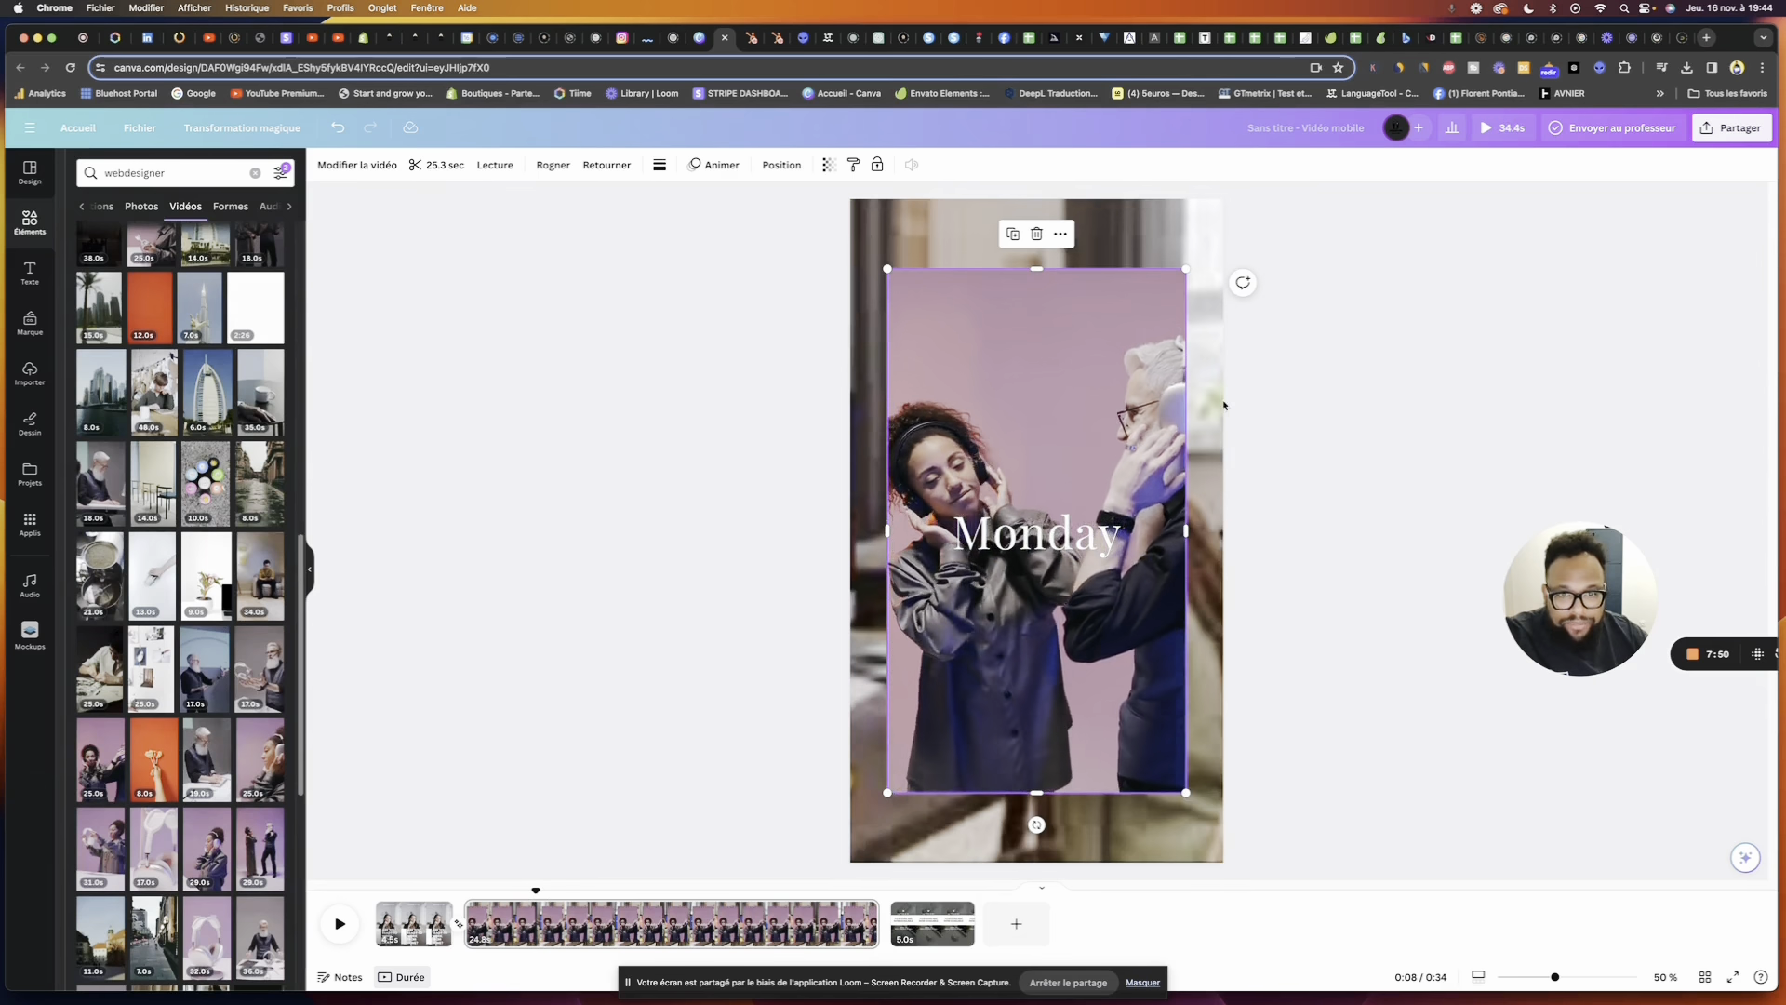
{"action": "right_click", "coordinate": [971, 347]}
{"action": "left_click", "coordinate": [1016, 704]}
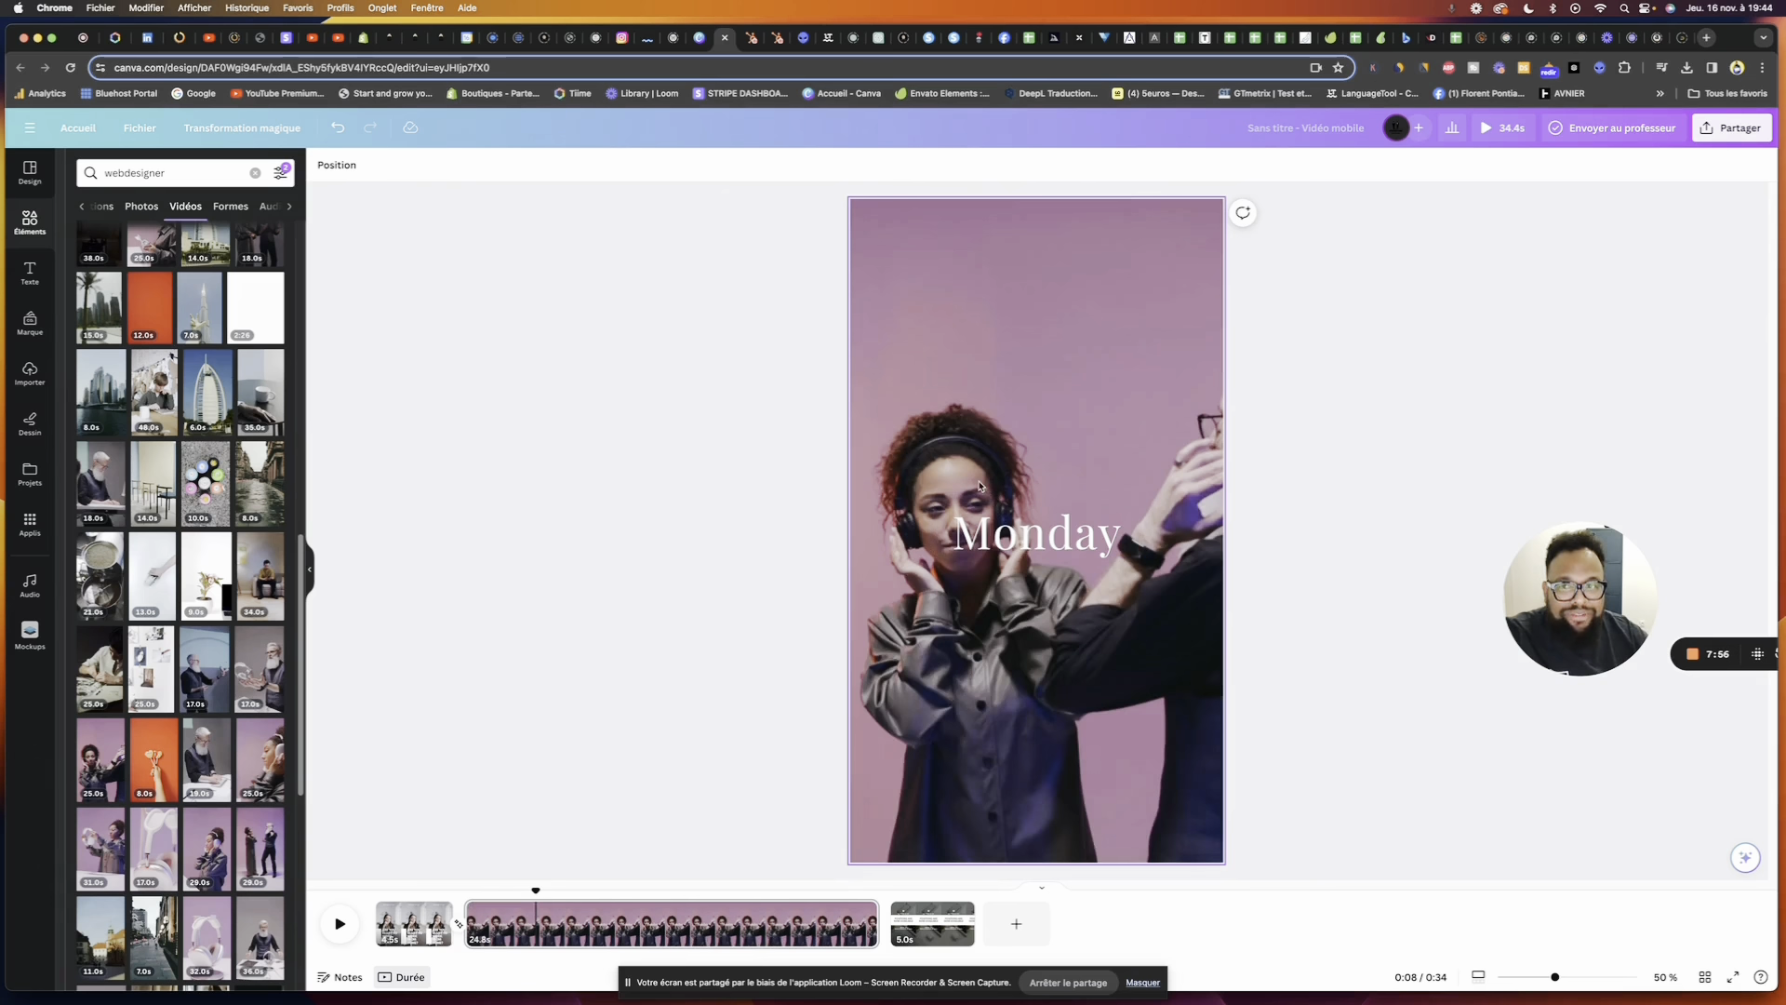
Detach the headphones video from the "Monday" page's background and enlarge it to cover the whole page
{"action": "right_click", "coordinate": [996, 299]}
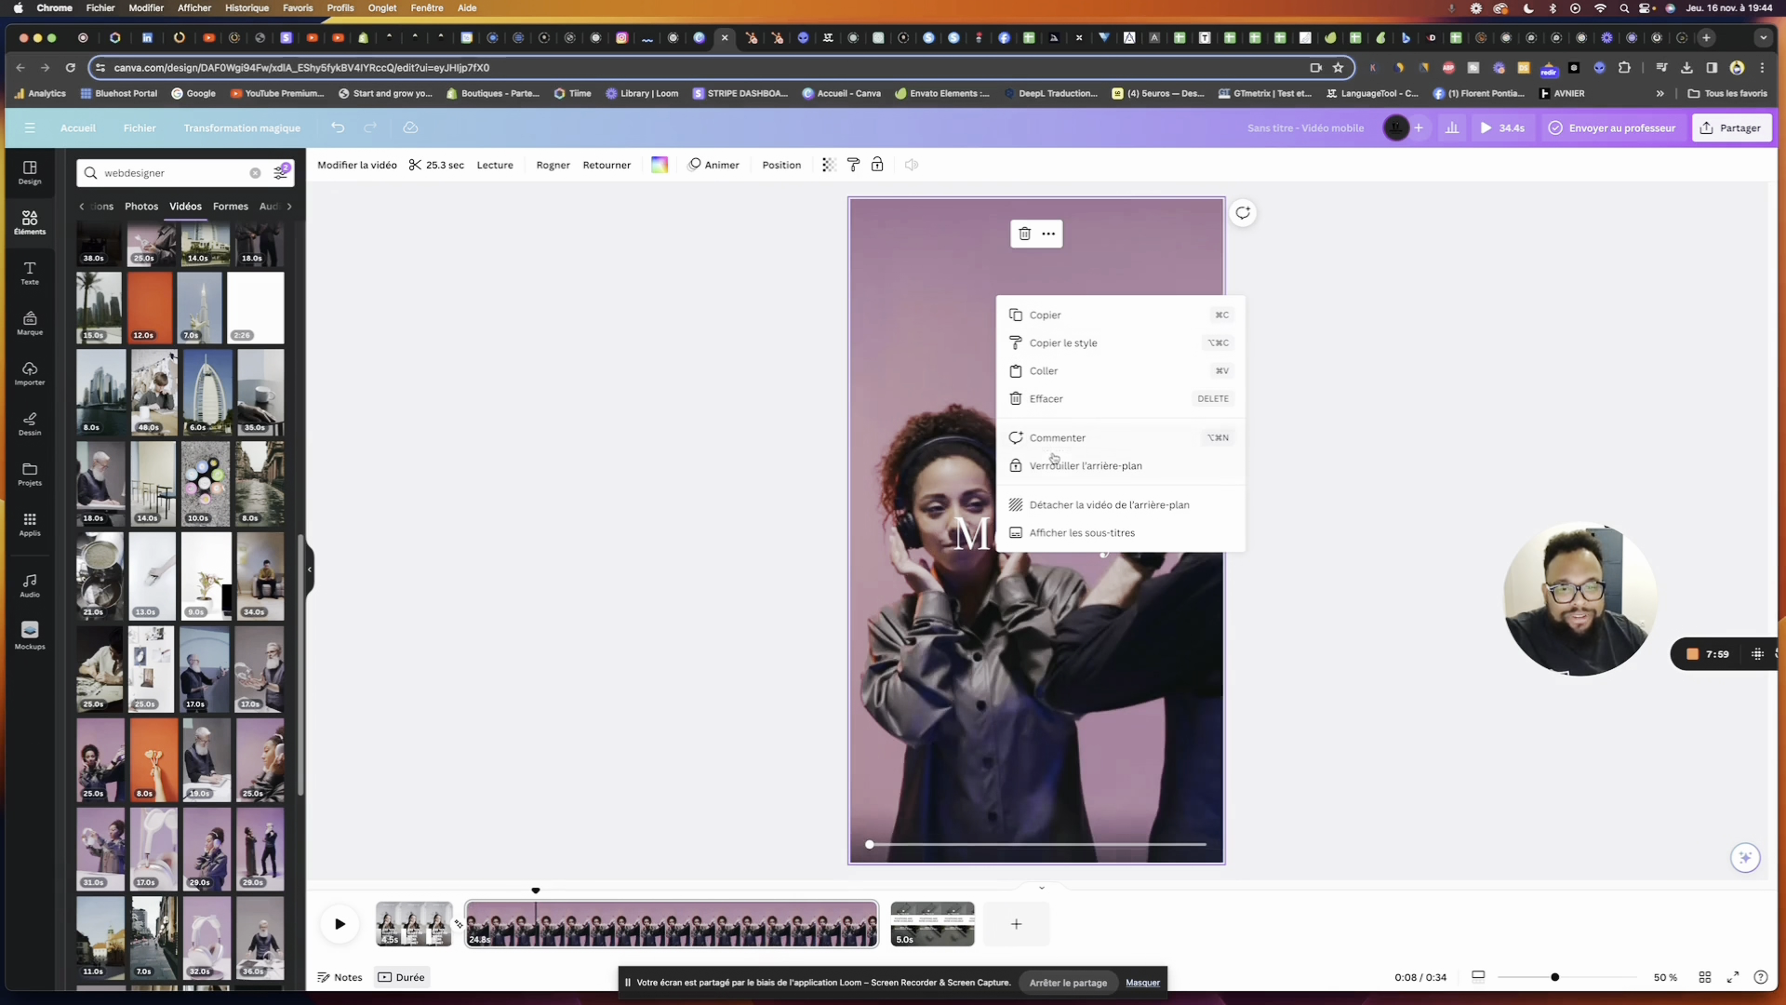
{"action": "left_click", "coordinate": [1066, 504]}
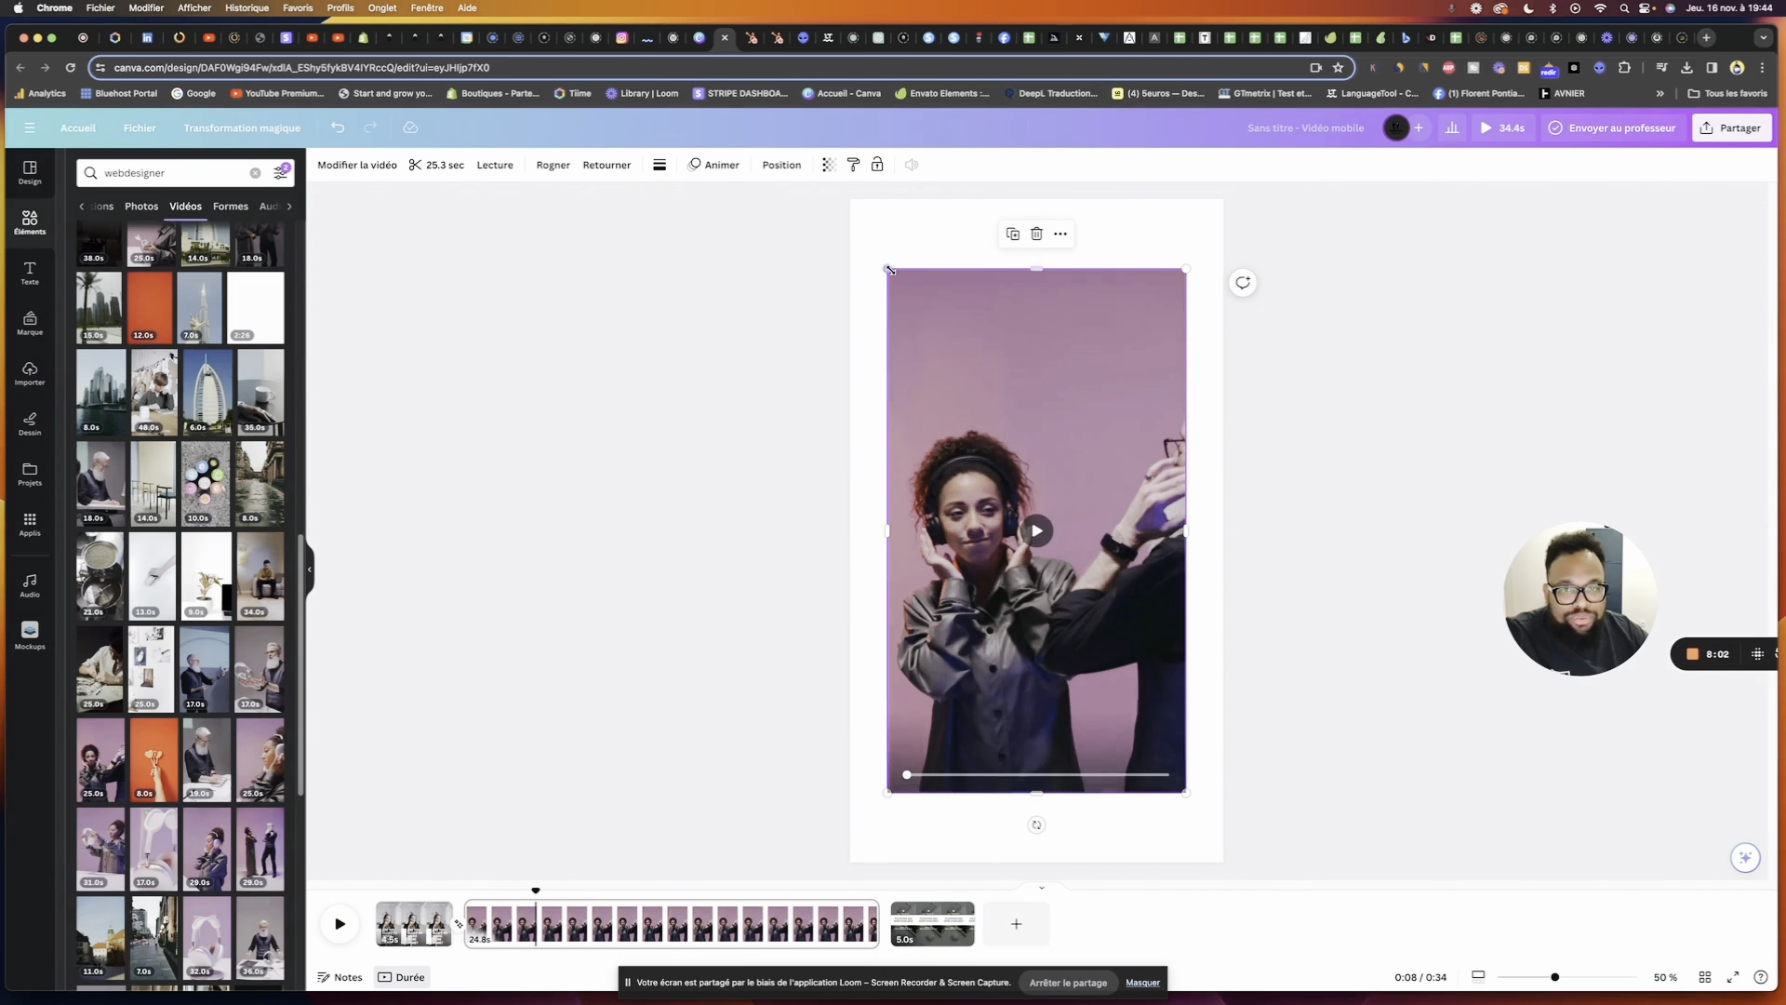
{"action": "left_click_drag", "start_coordinate": [890, 270], "coordinate": [848, 198]}
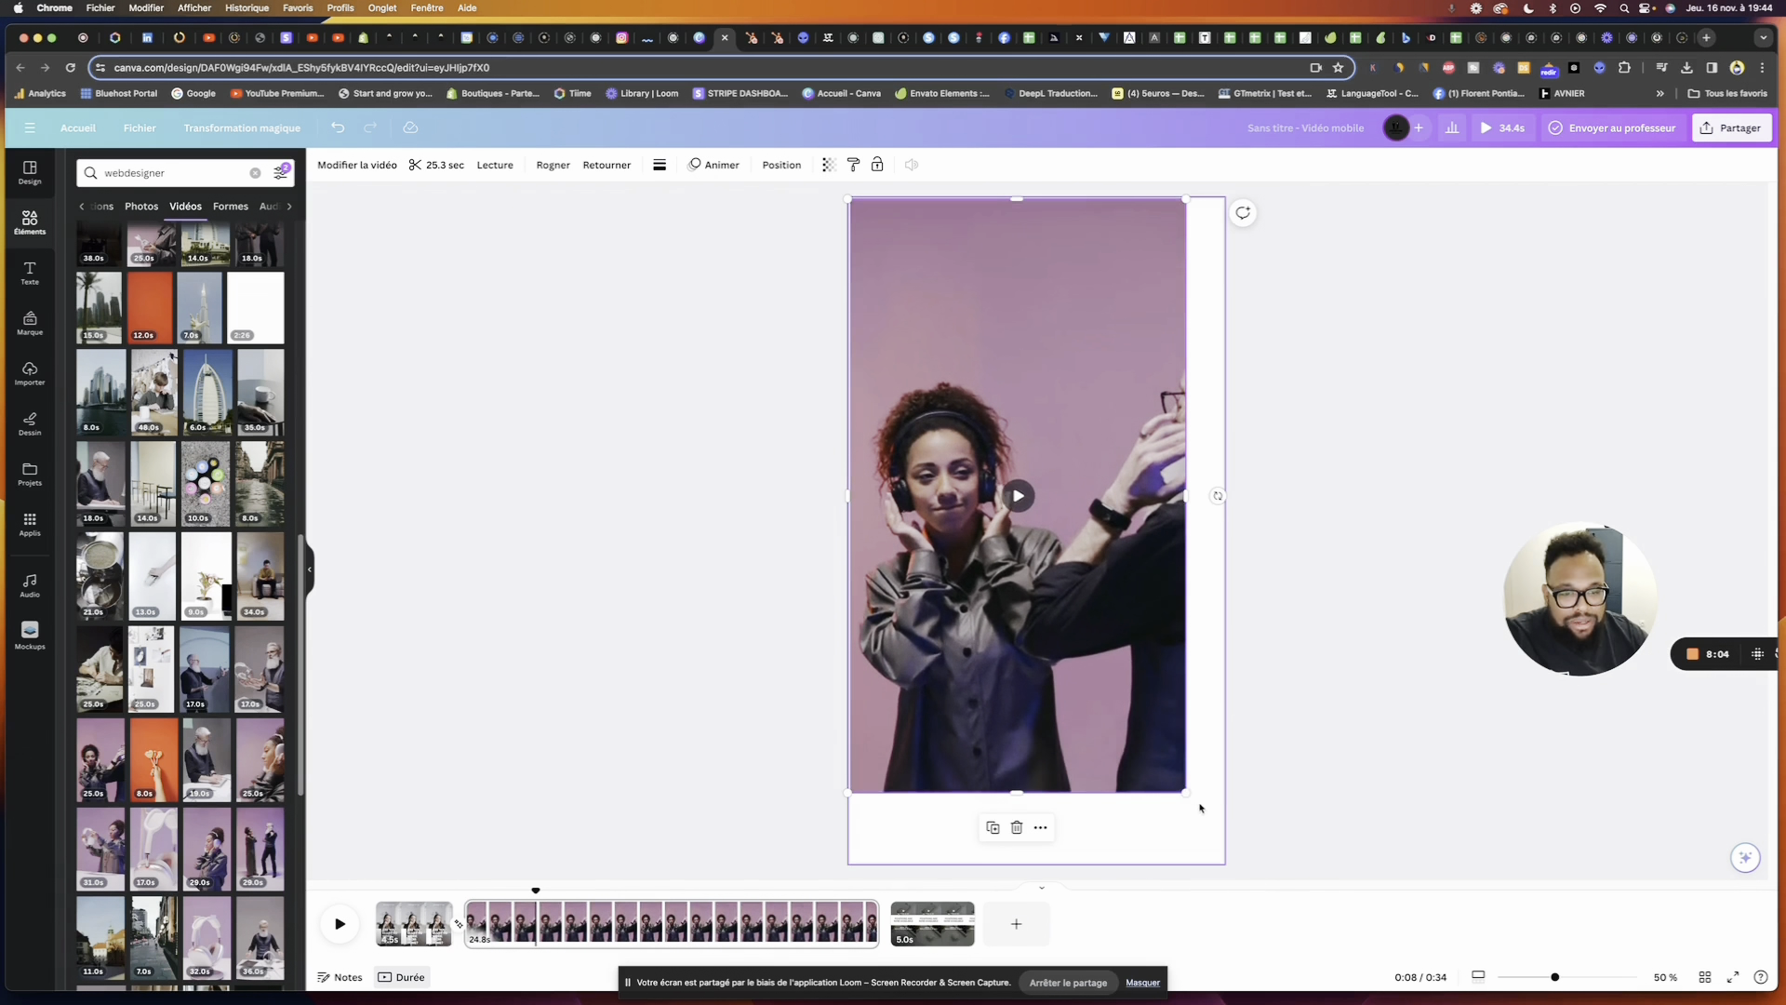
{"action": "left_click_drag", "start_coordinate": [1185, 792], "coordinate": [1224, 859]}
{"action": "left_click", "coordinate": [1376, 715]}
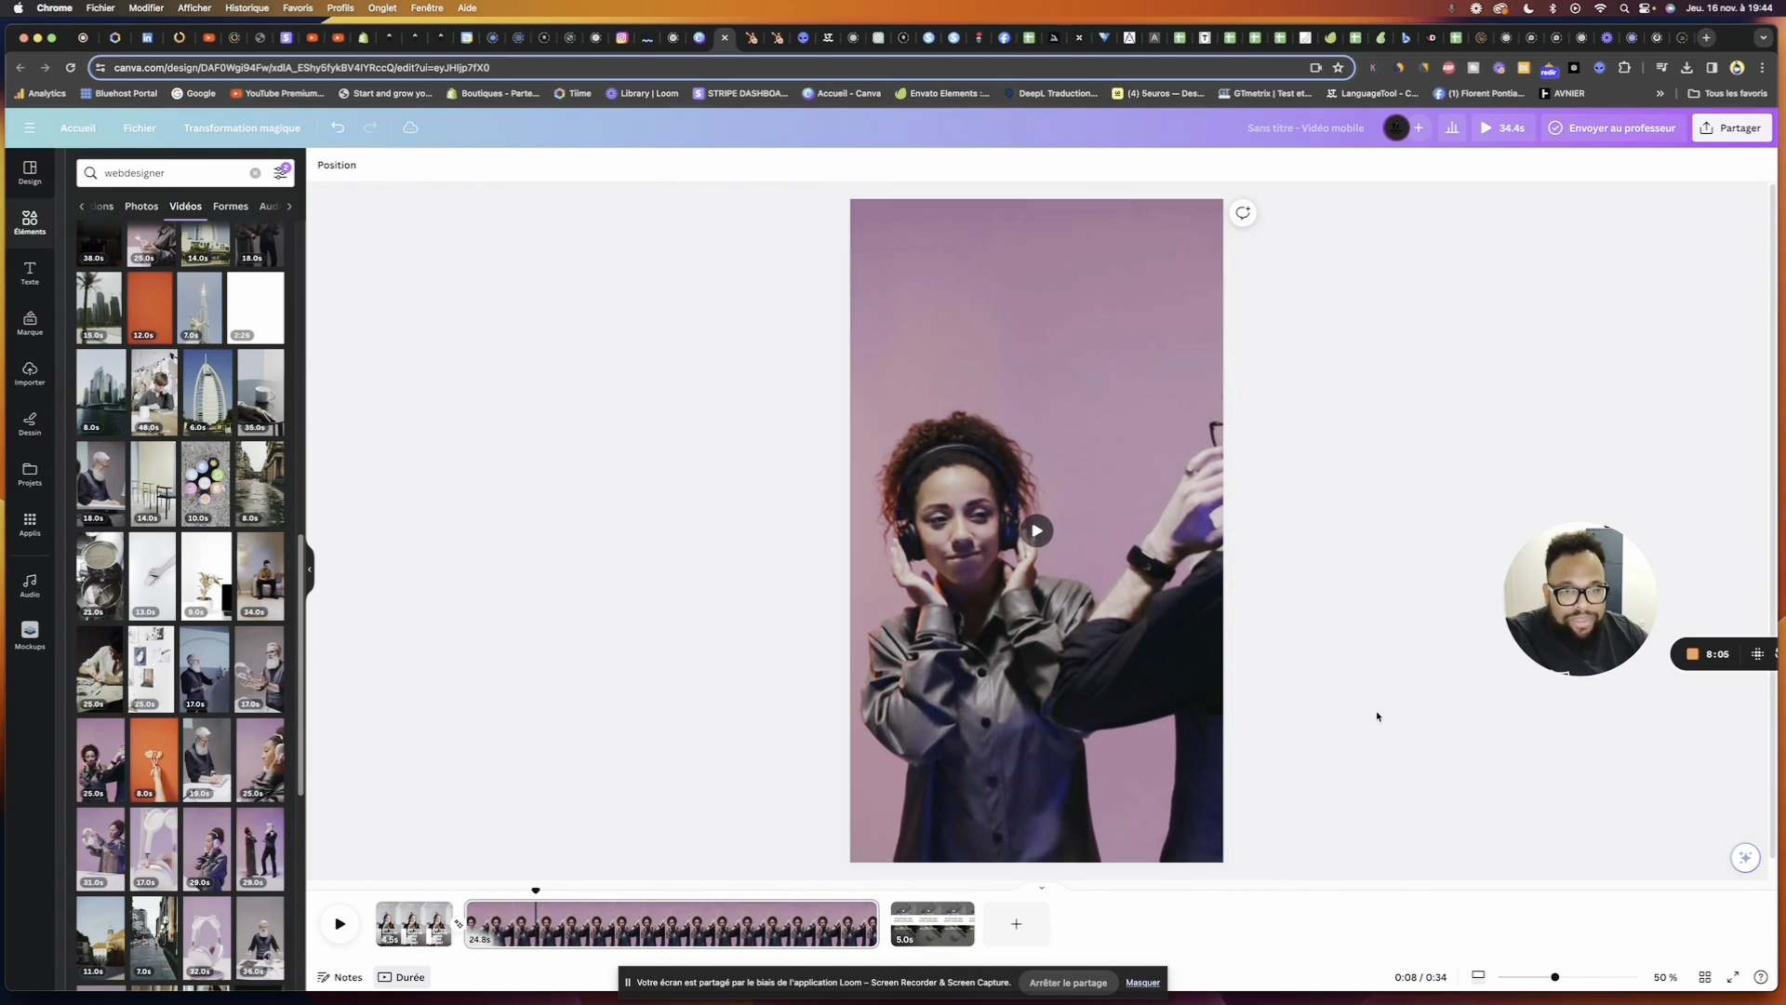
{"action": "left_click", "coordinate": [1119, 595]}
{"action": "double_click", "coordinate": [1085, 527]}
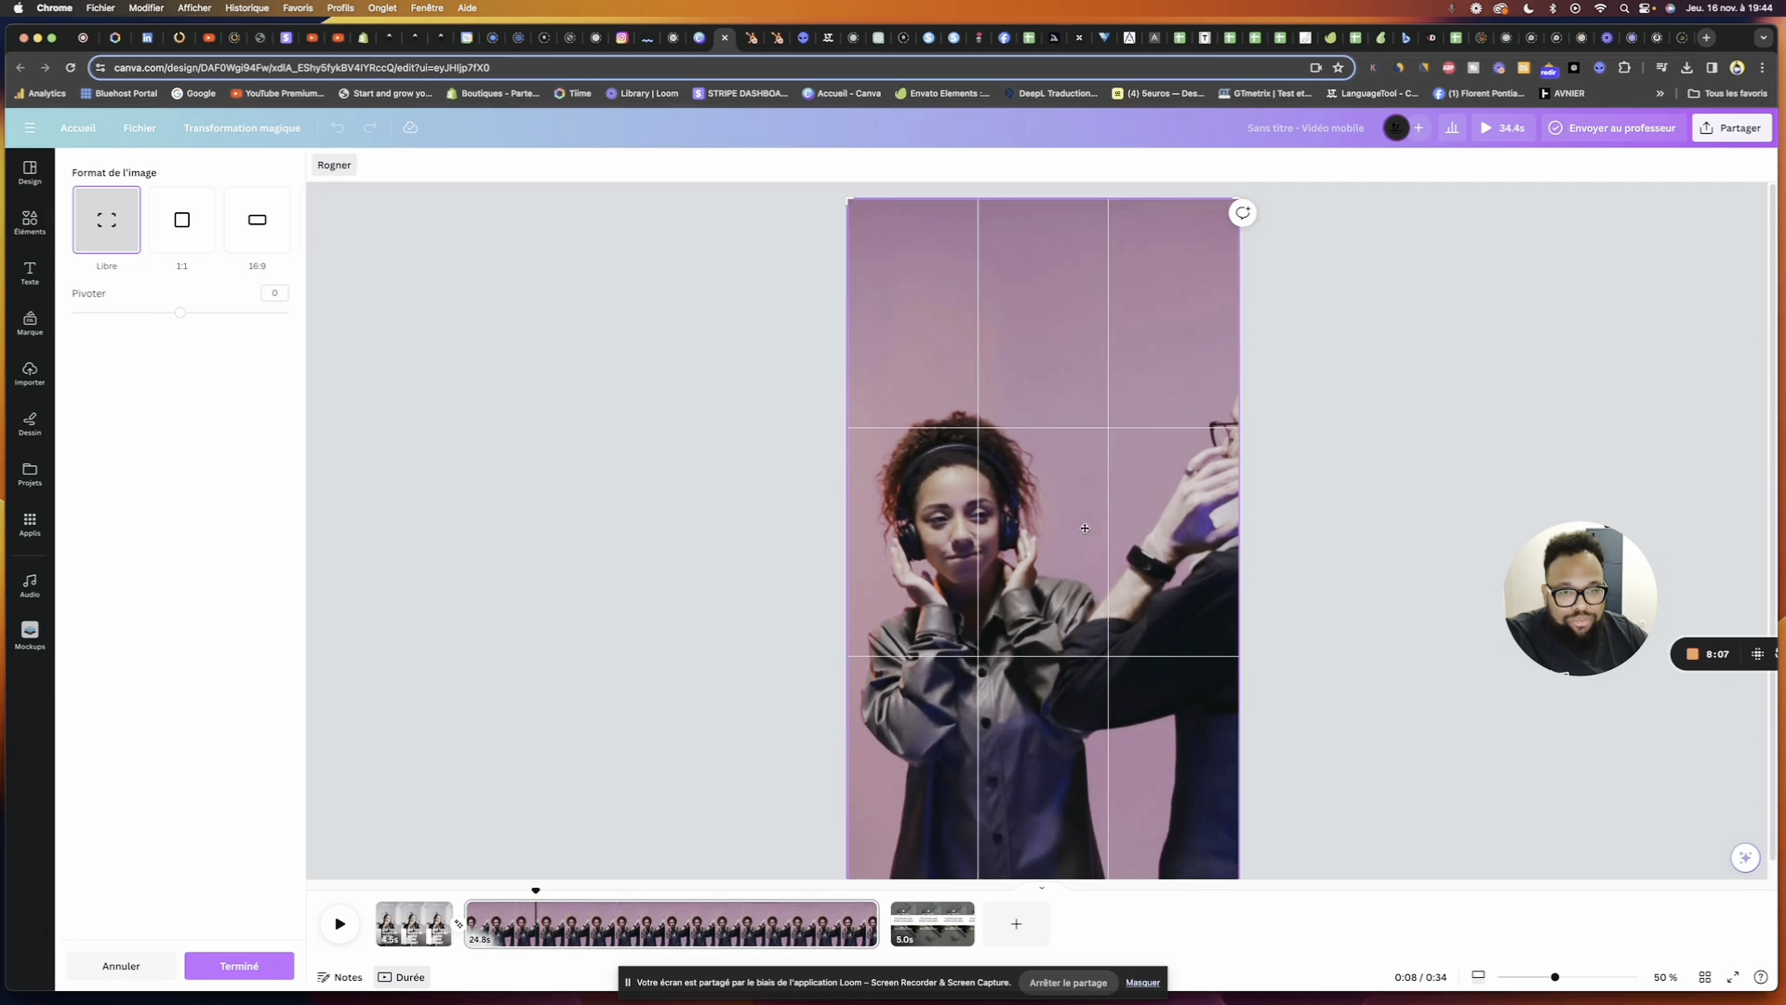
{"action": "left_click", "coordinate": [1273, 519]}
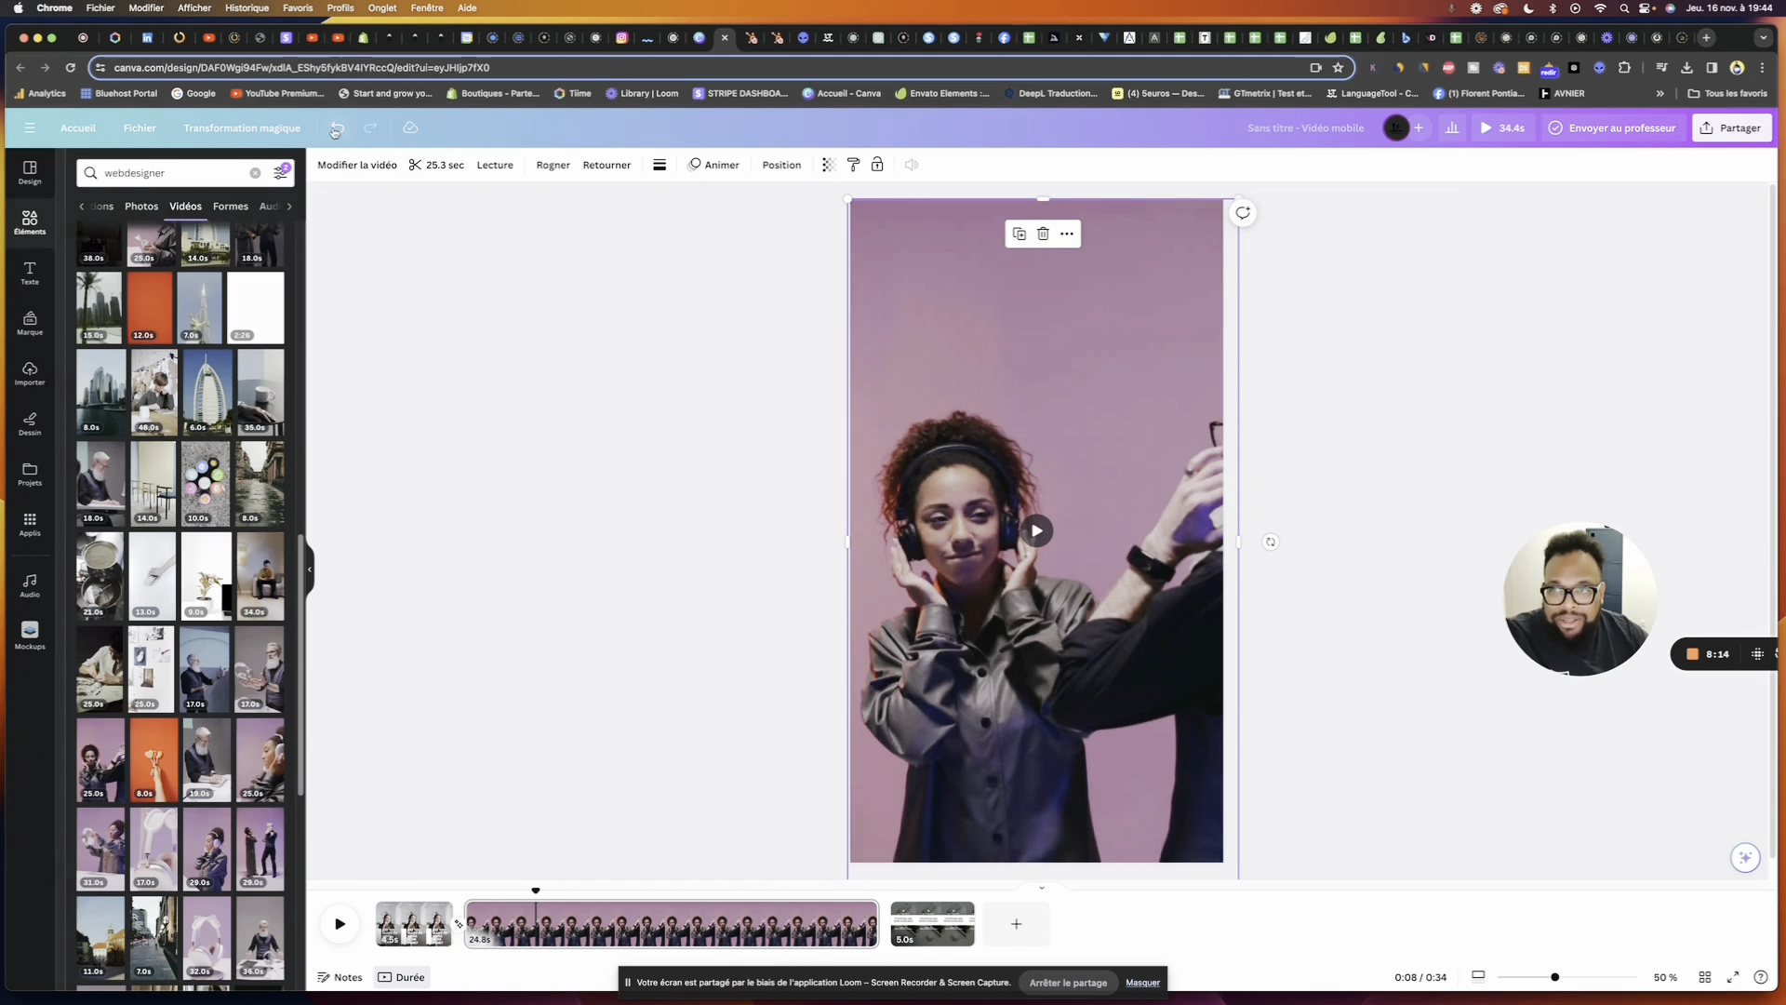
Undo the headphones video changes on the "Monday" page until its original office clip is back
{"action": "left_click", "coordinate": [340, 131]}
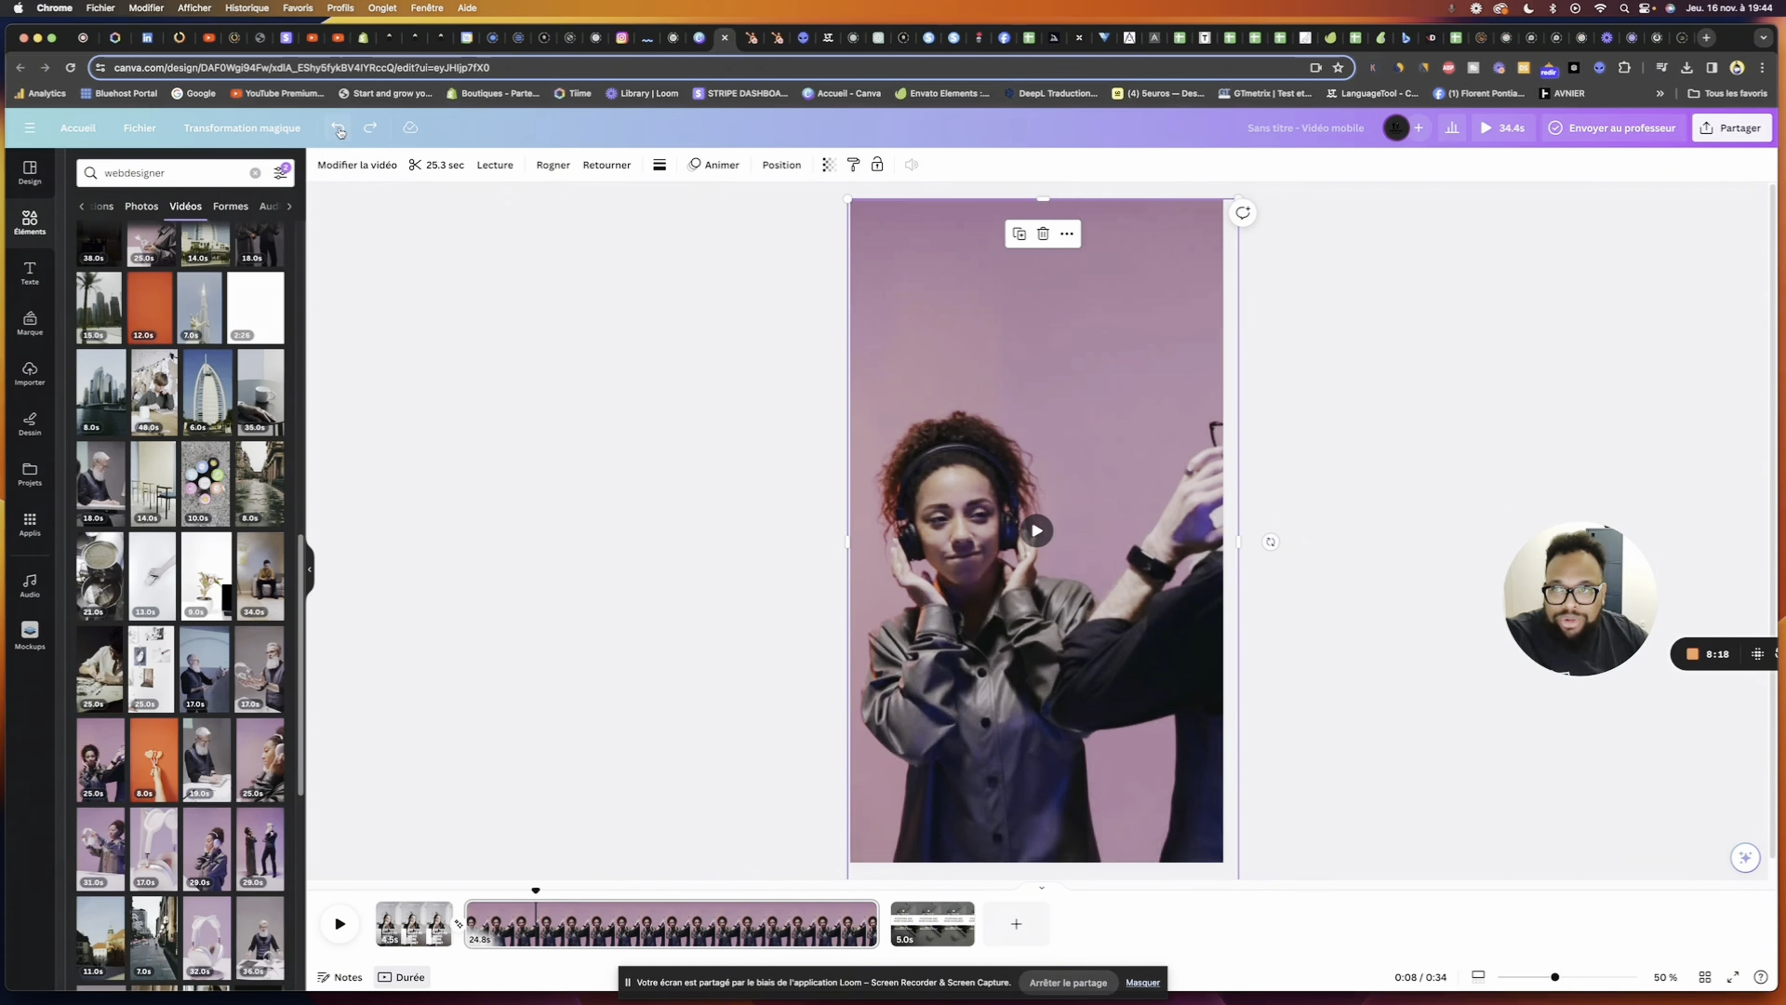
{"action": "left_click", "coordinate": [340, 130]}
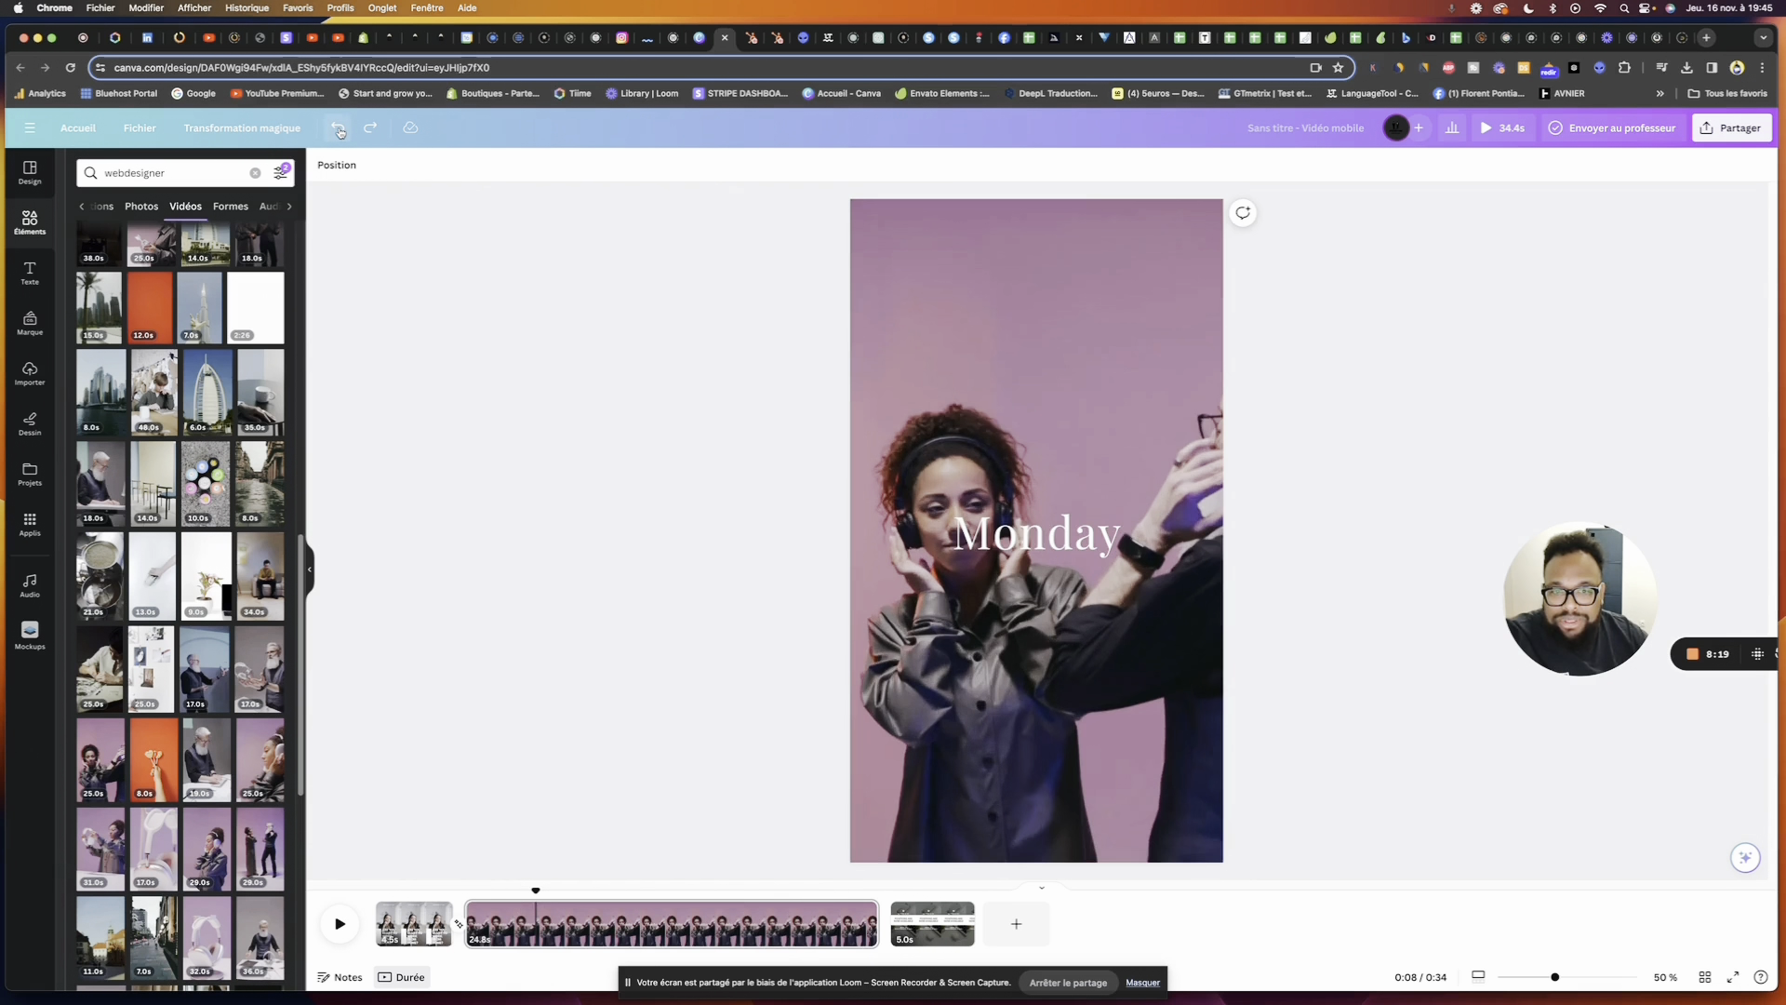
{"action": "left_click", "coordinate": [340, 130]}
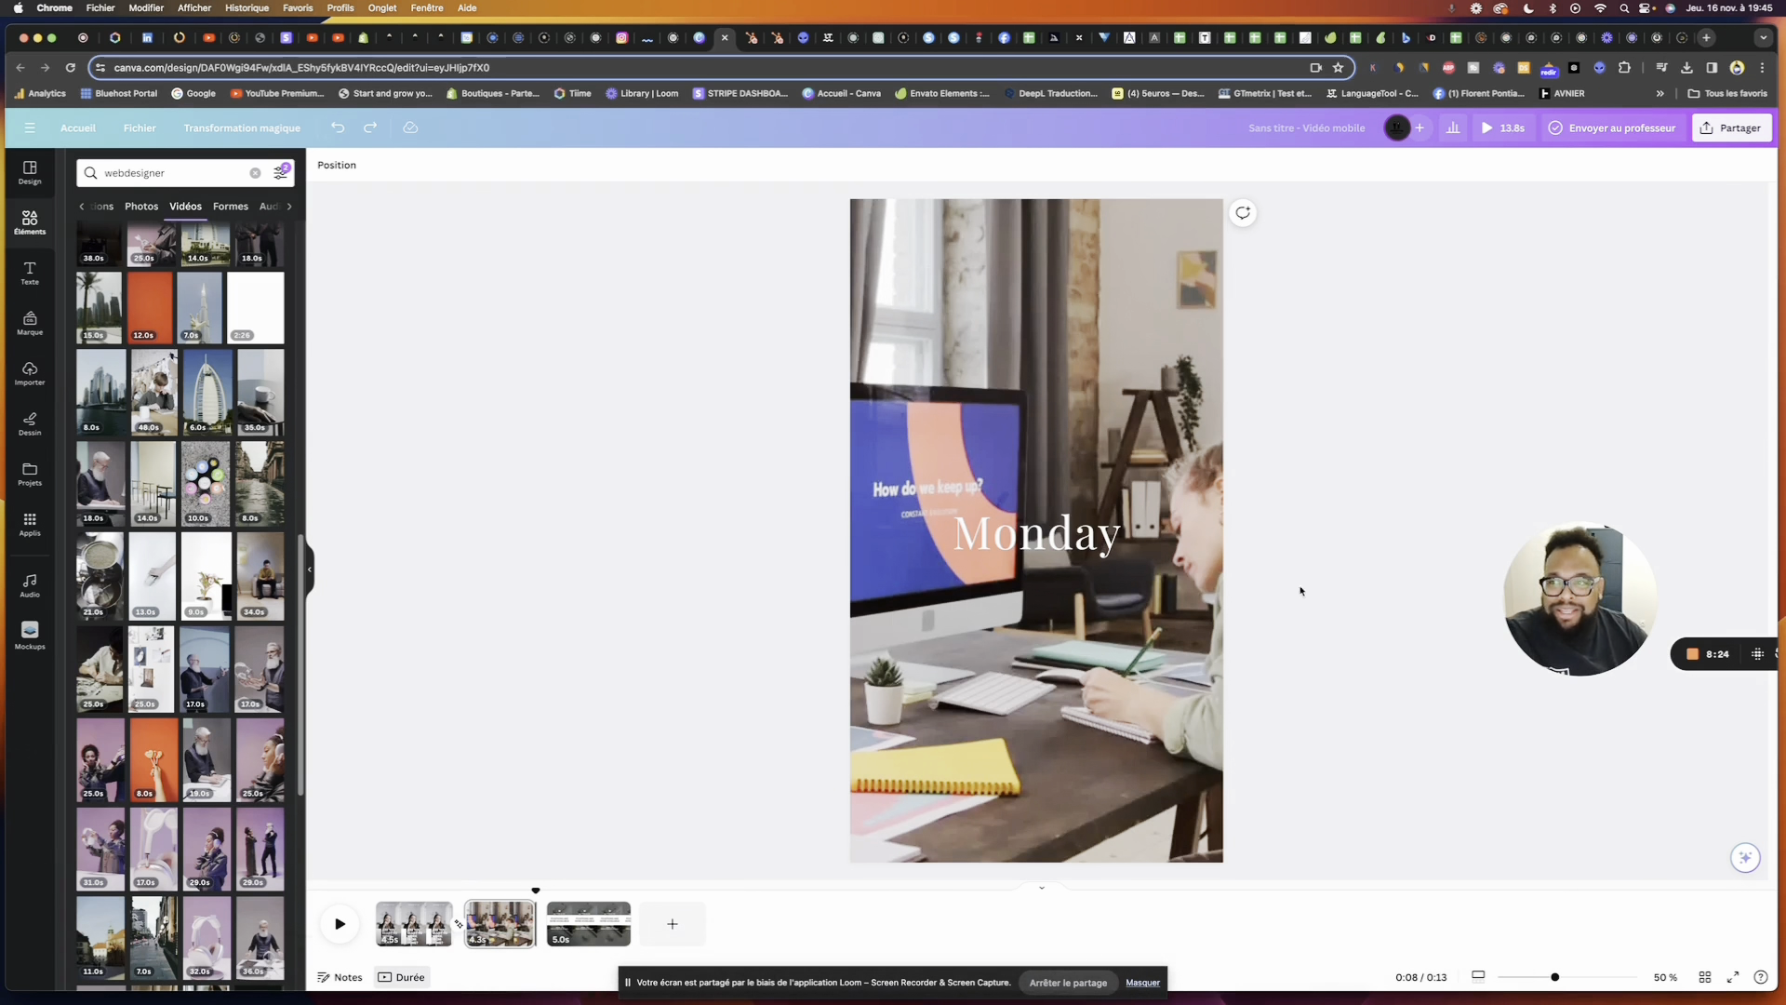
Replace the "SALFORD & CO." text on the first page with "SPEEDIZYCOM"
{"action": "left_click", "coordinate": [31, 275]}
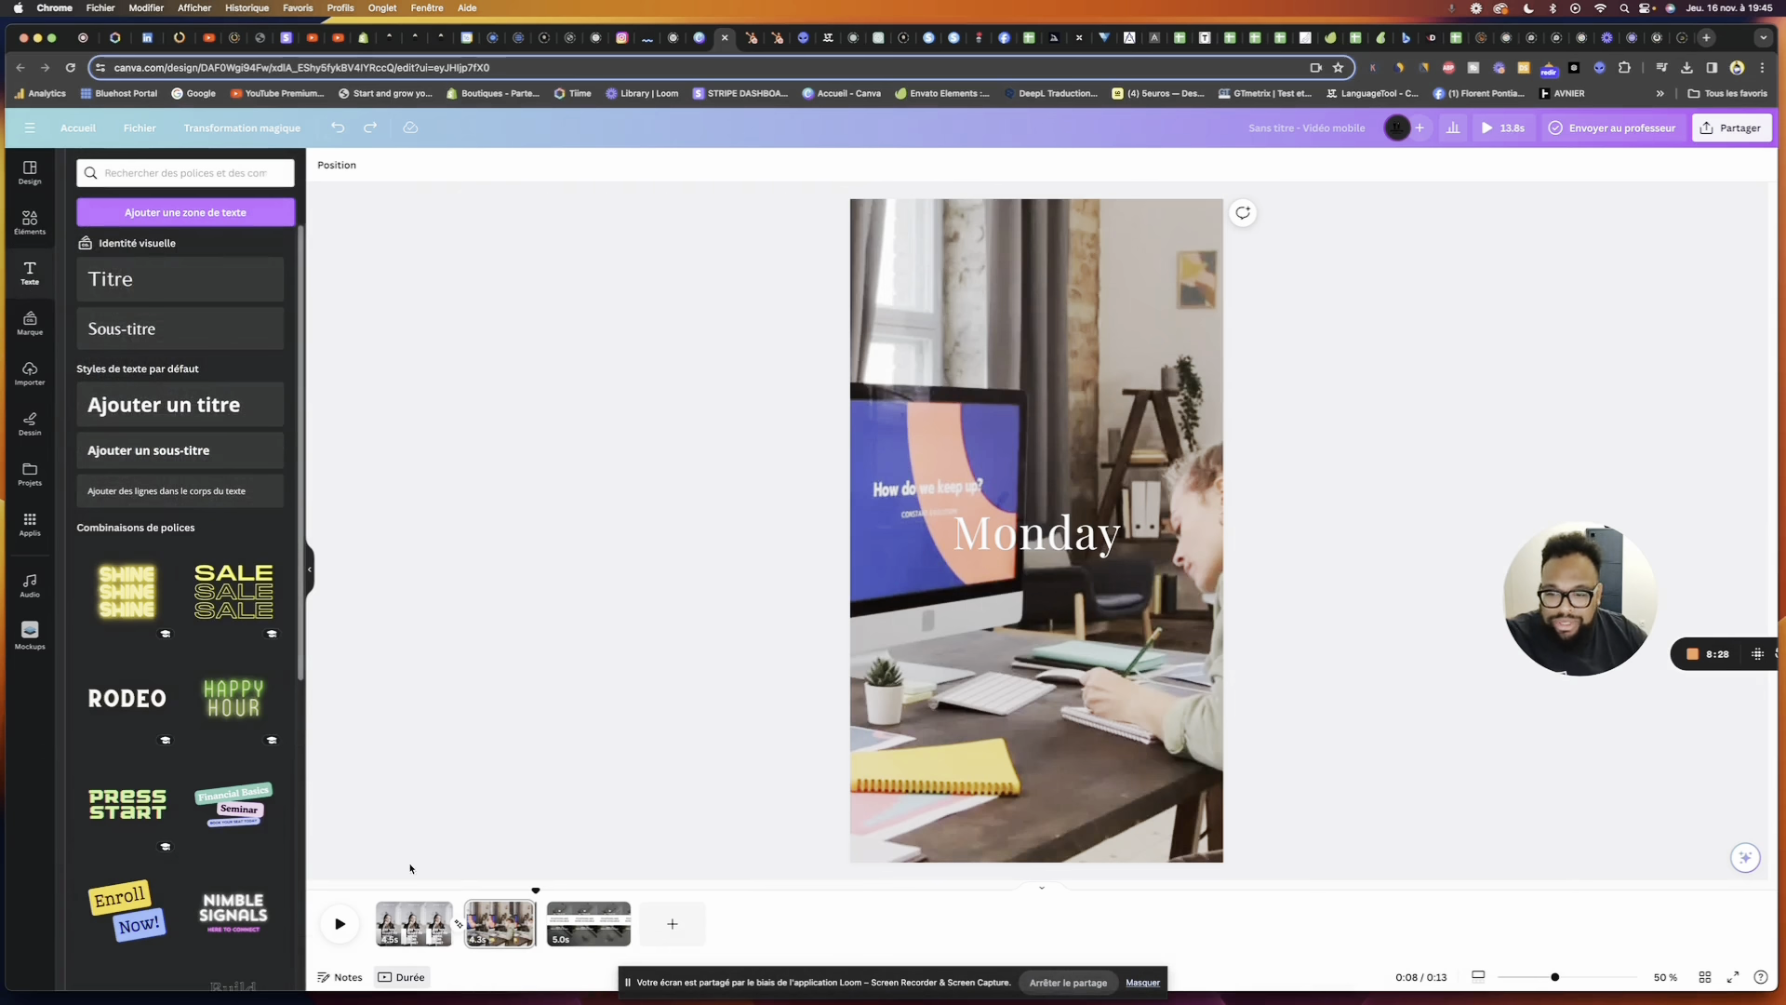
{"action": "left_click", "coordinate": [417, 923]}
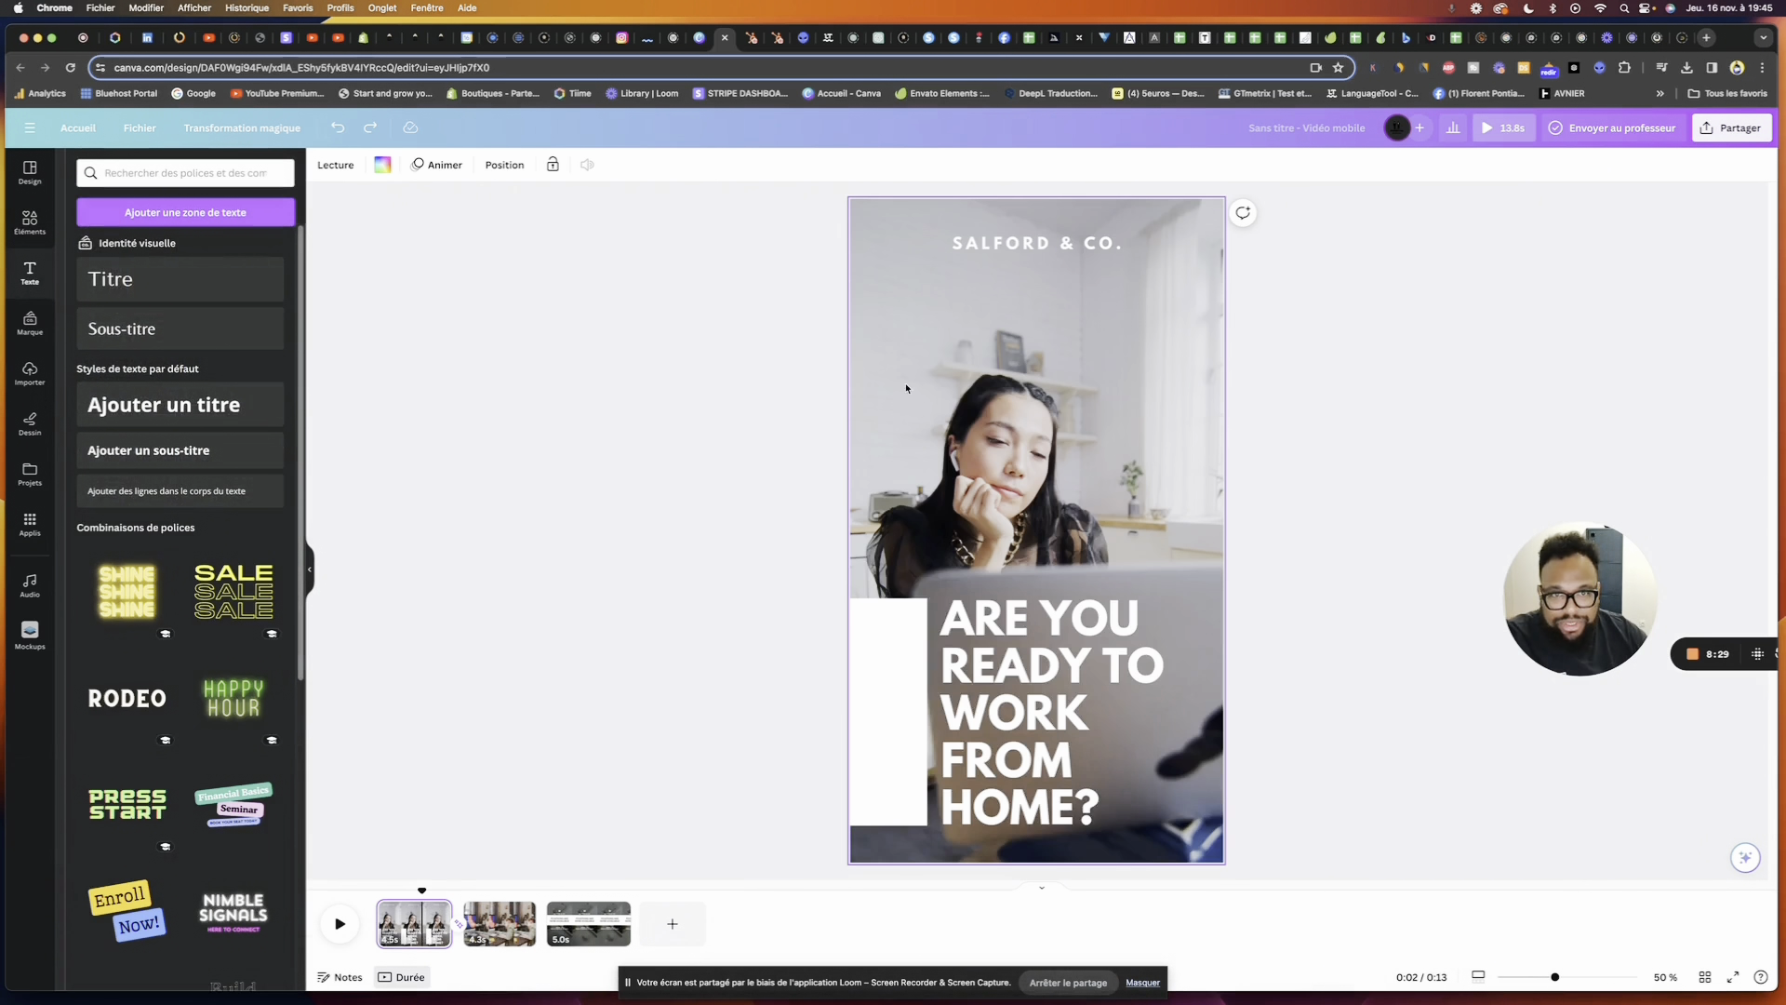
{"action": "left_click", "coordinate": [1048, 238]}
{"action": "left_click", "coordinate": [1054, 243]}
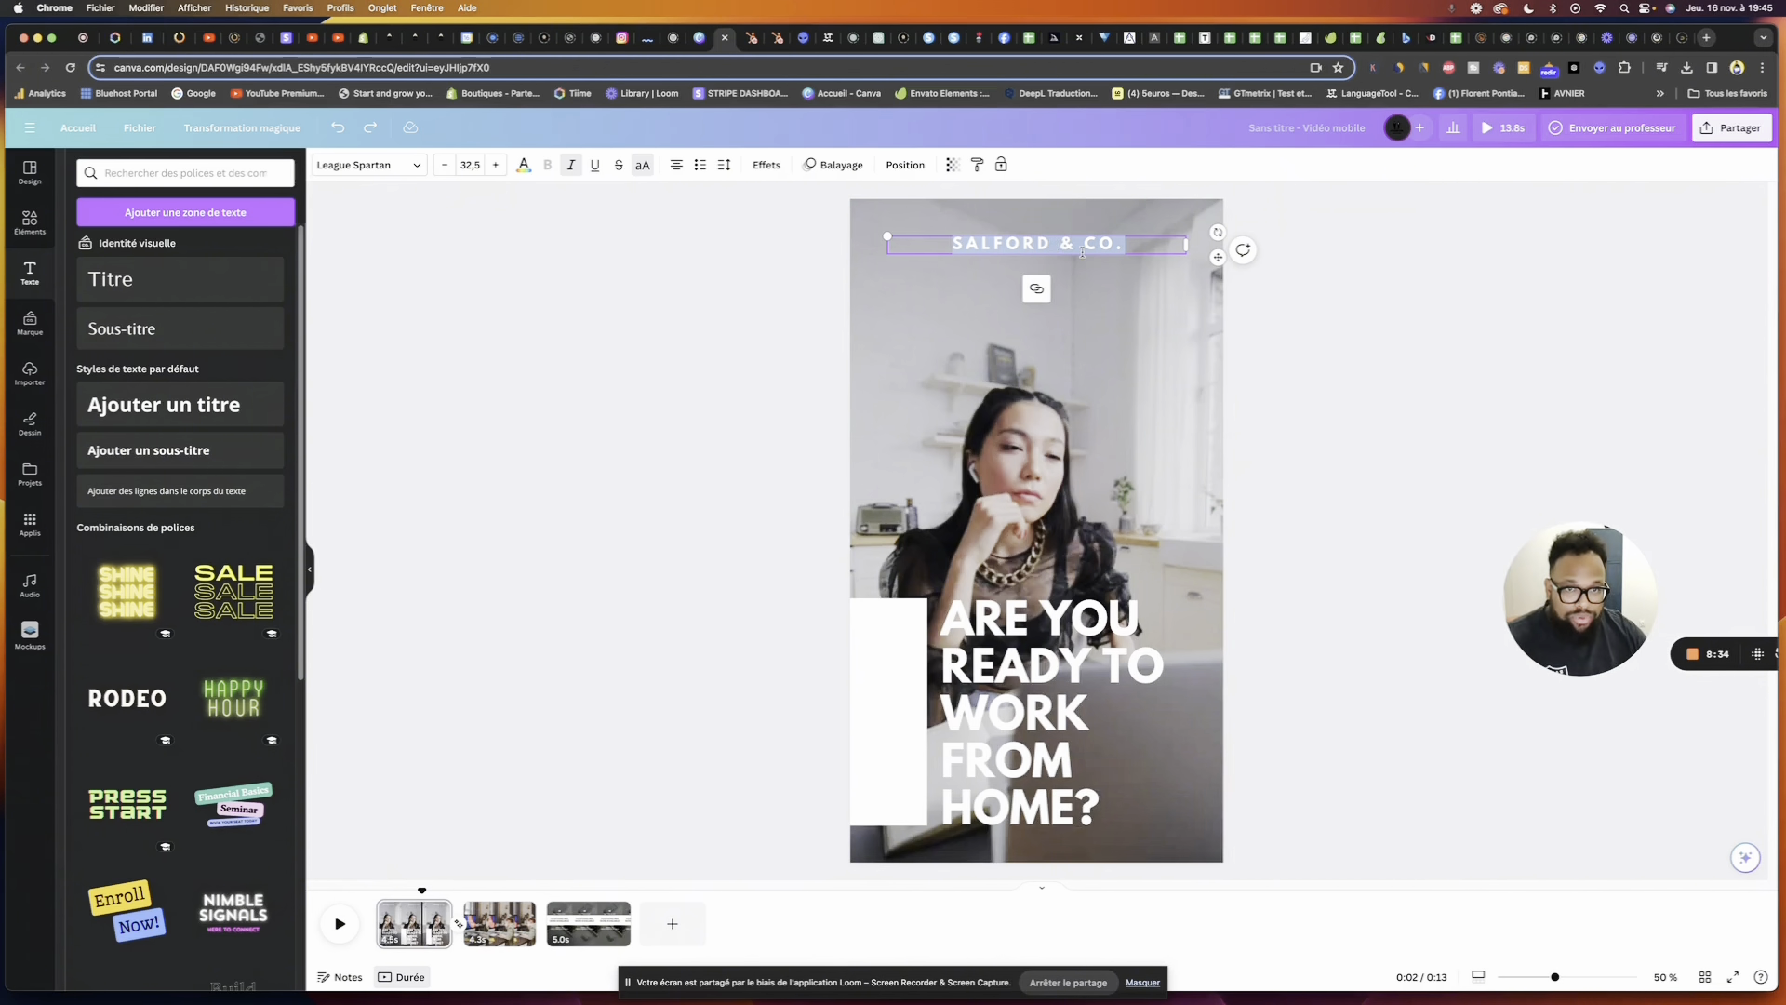
{"action": "key", "text": "BackSpace"}
{"action": "type", "text": "SPEE"}
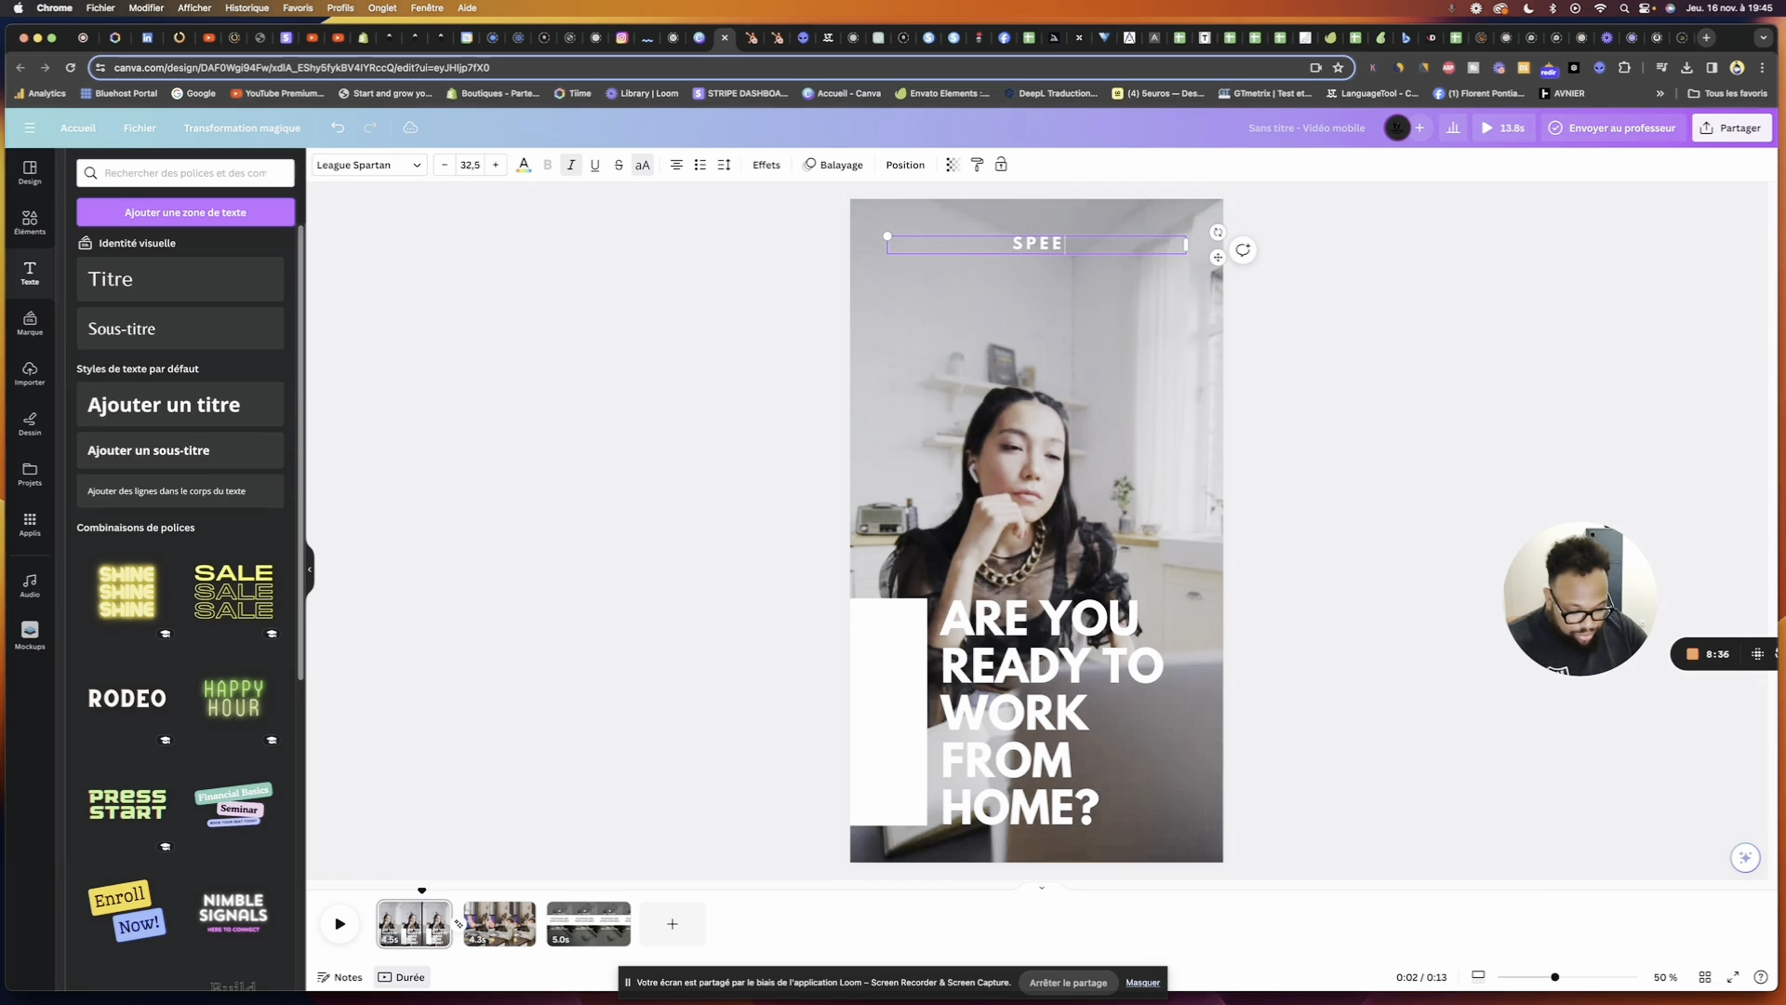
{"action": "type", "text": "DIZYCI"}
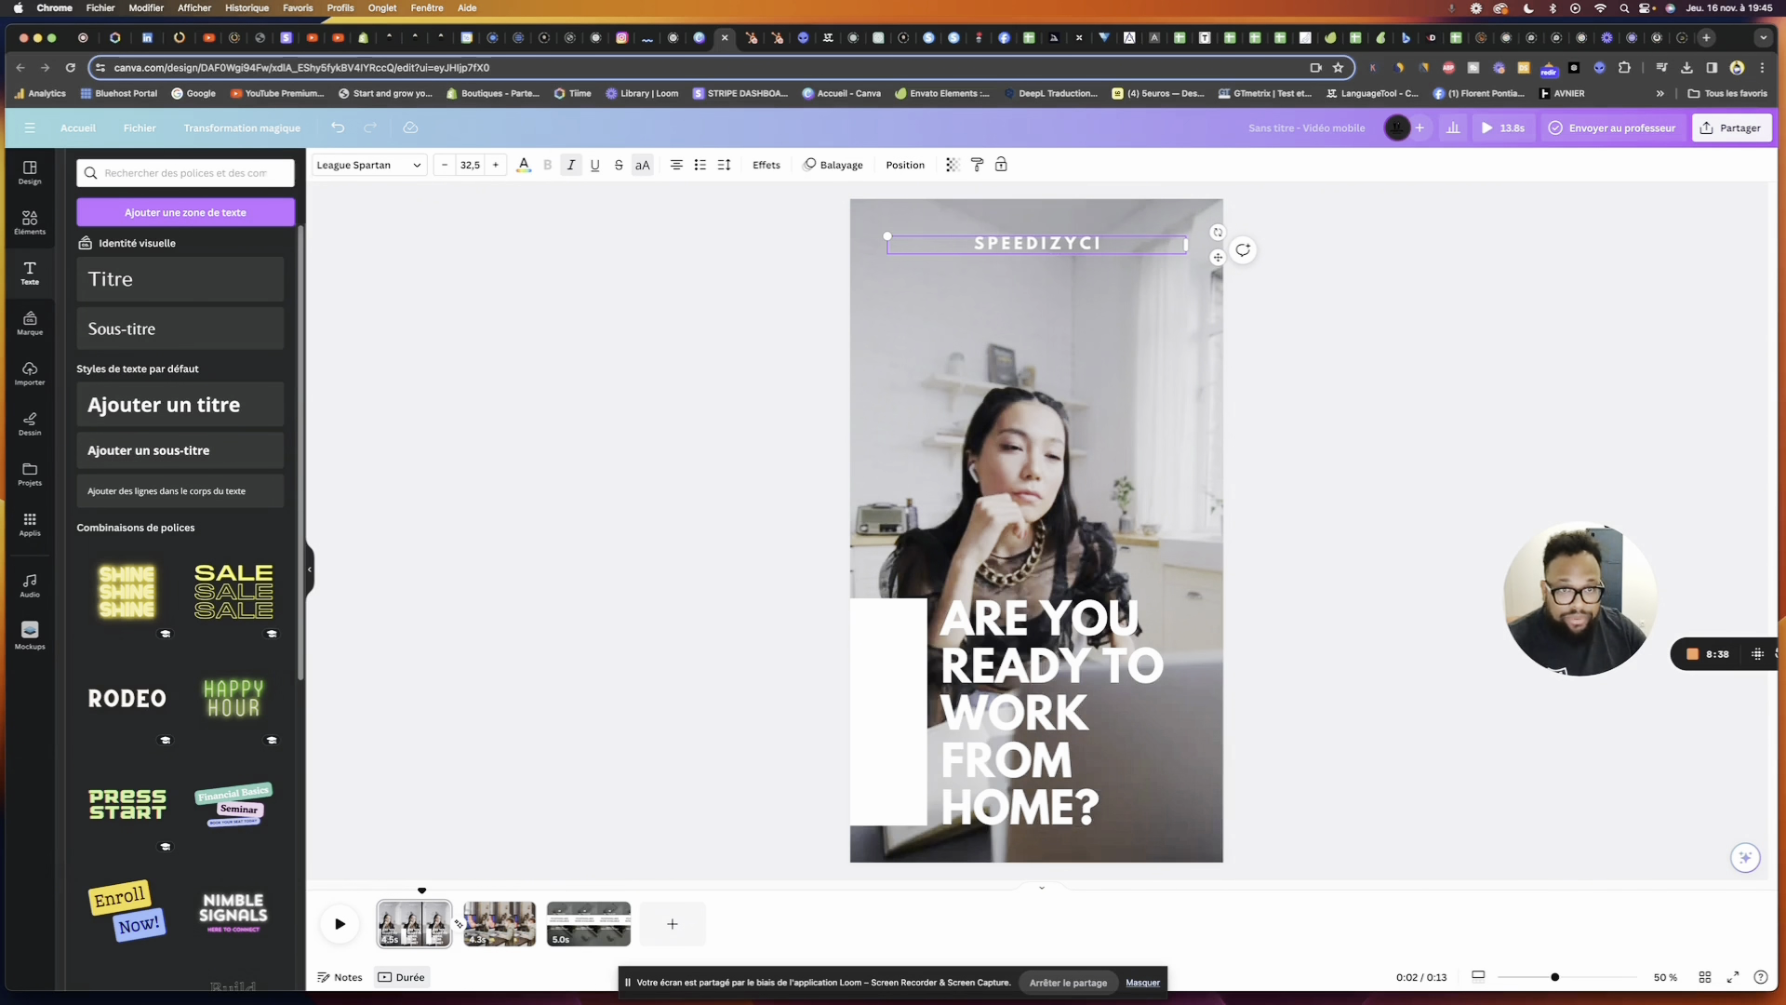
{"action": "key", "text": "BackSpace"}
{"action": "type", "text": "OM"}
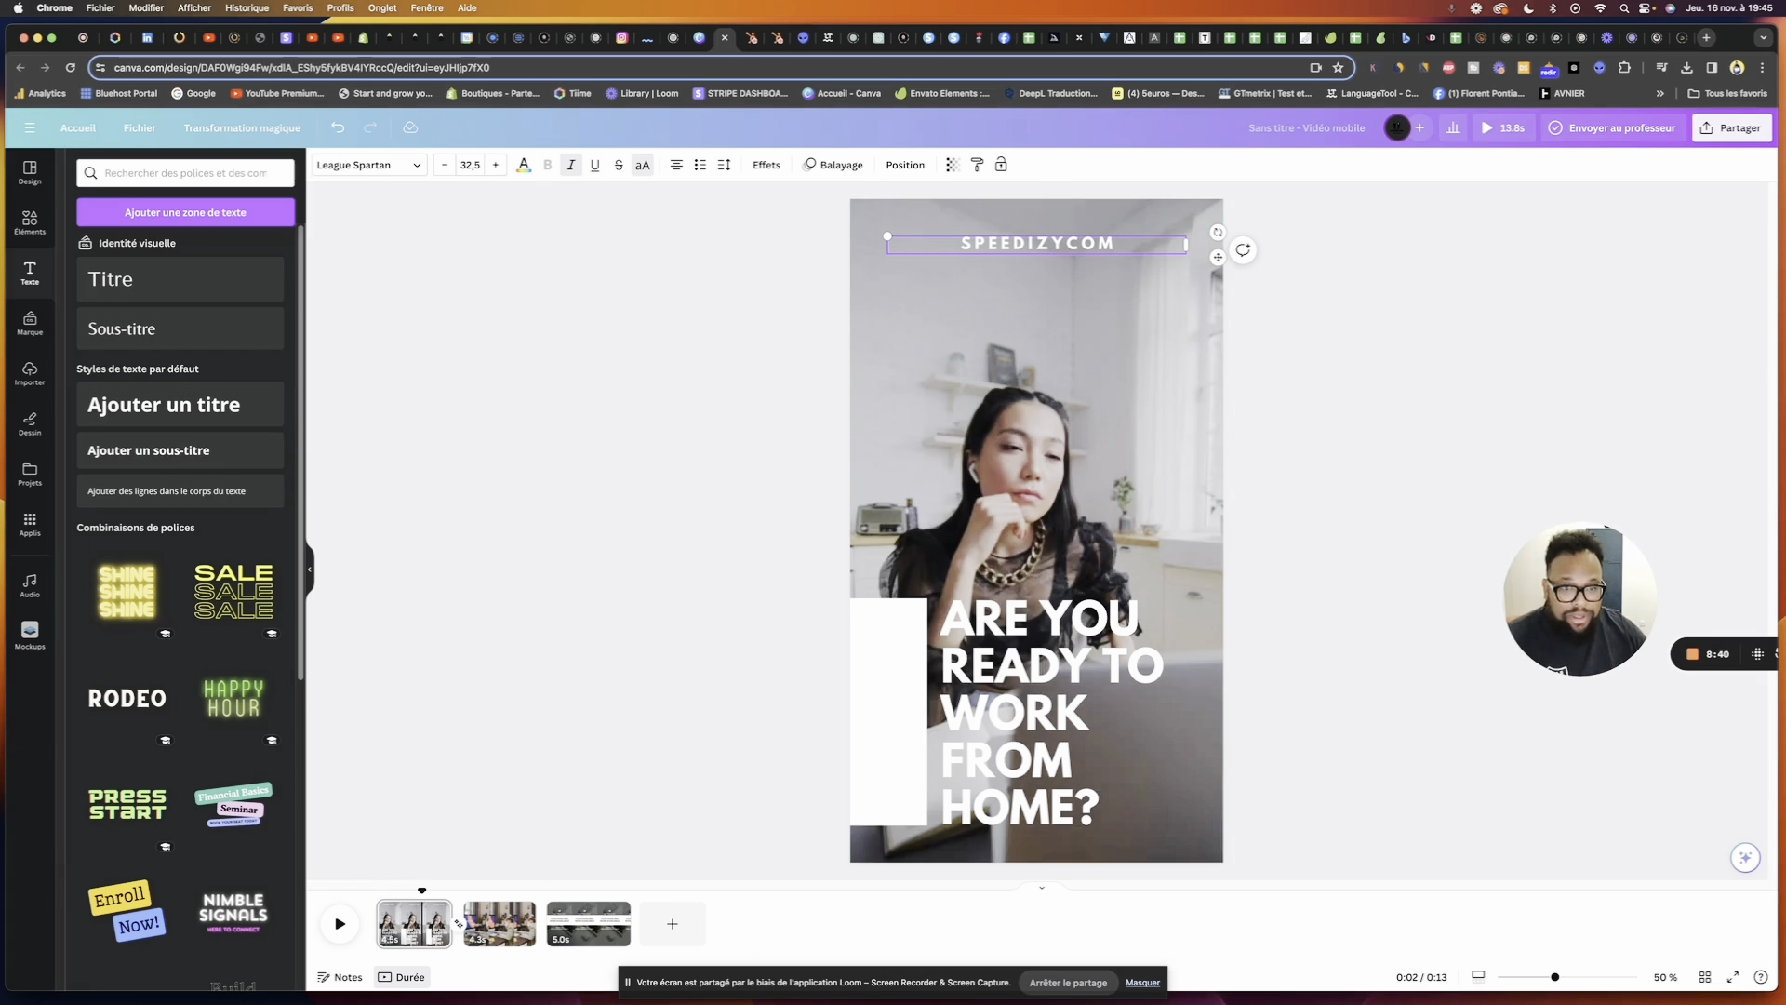
Replace the first page's headline with "VOUS AVEZ UNE IDÉE, NOUS AVONS LA SOLUTION"
{"action": "left_click", "coordinate": [1187, 595]}
{"action": "double_click", "coordinate": [1187, 595]}
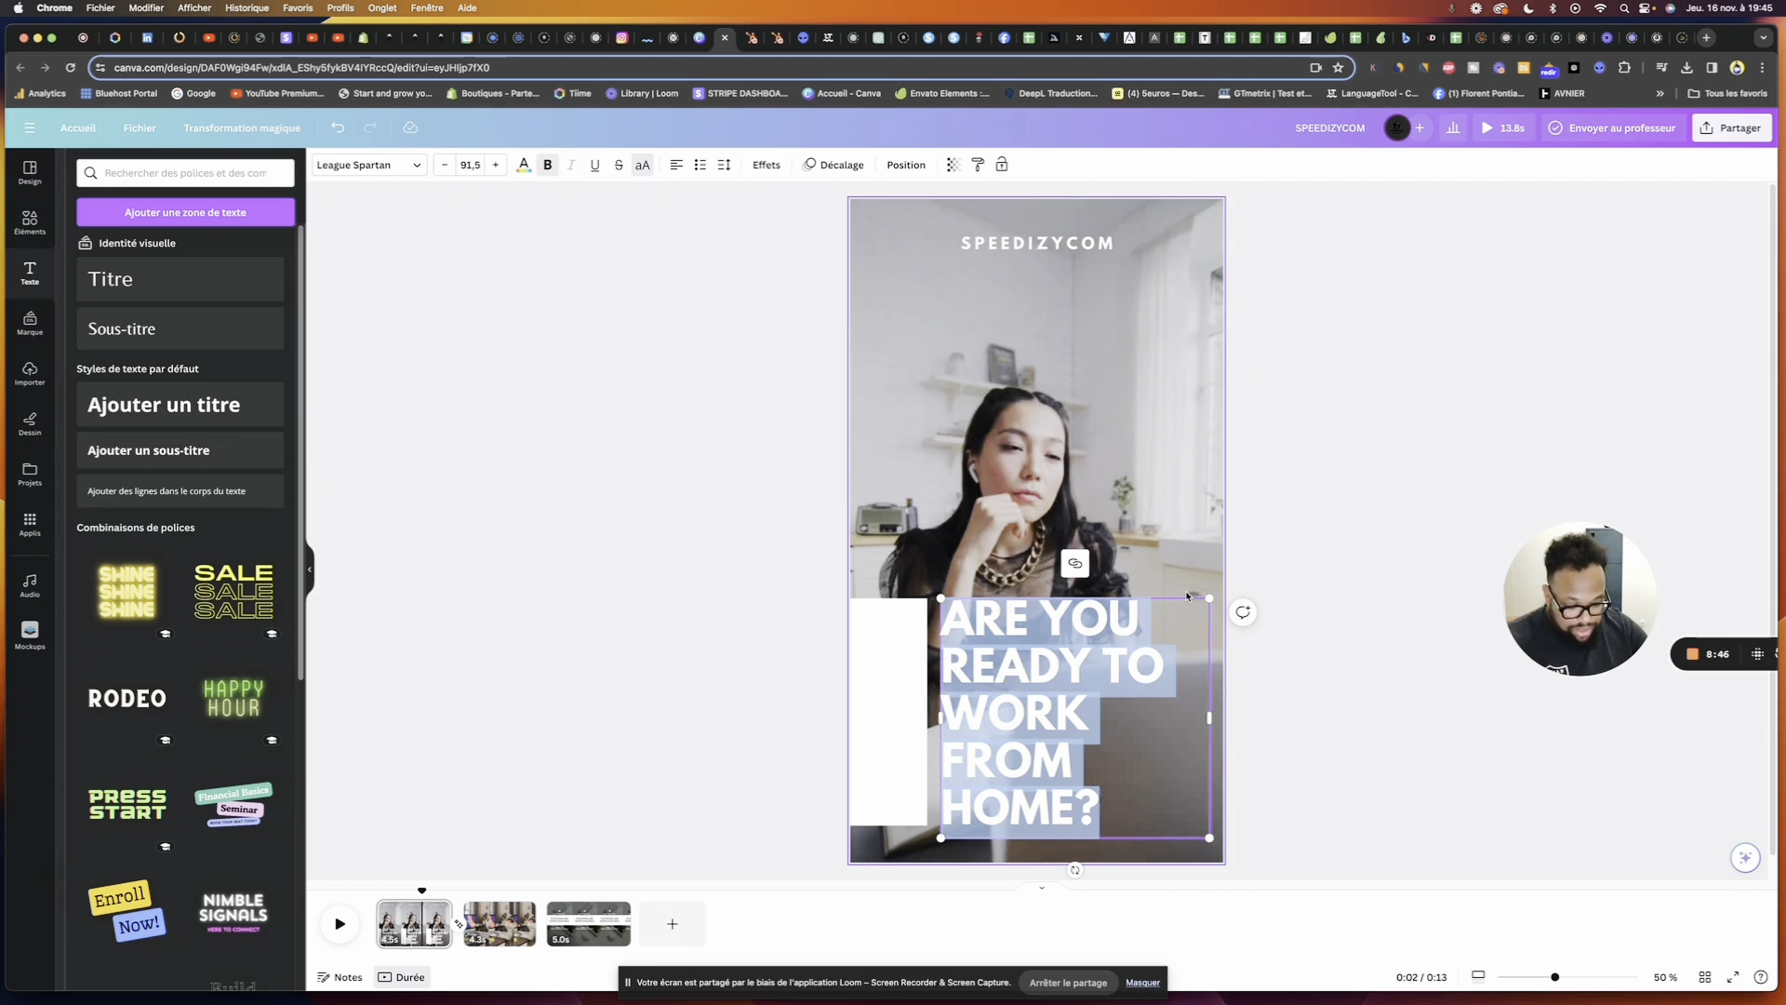
{"action": "type", "text": "VOUS"}
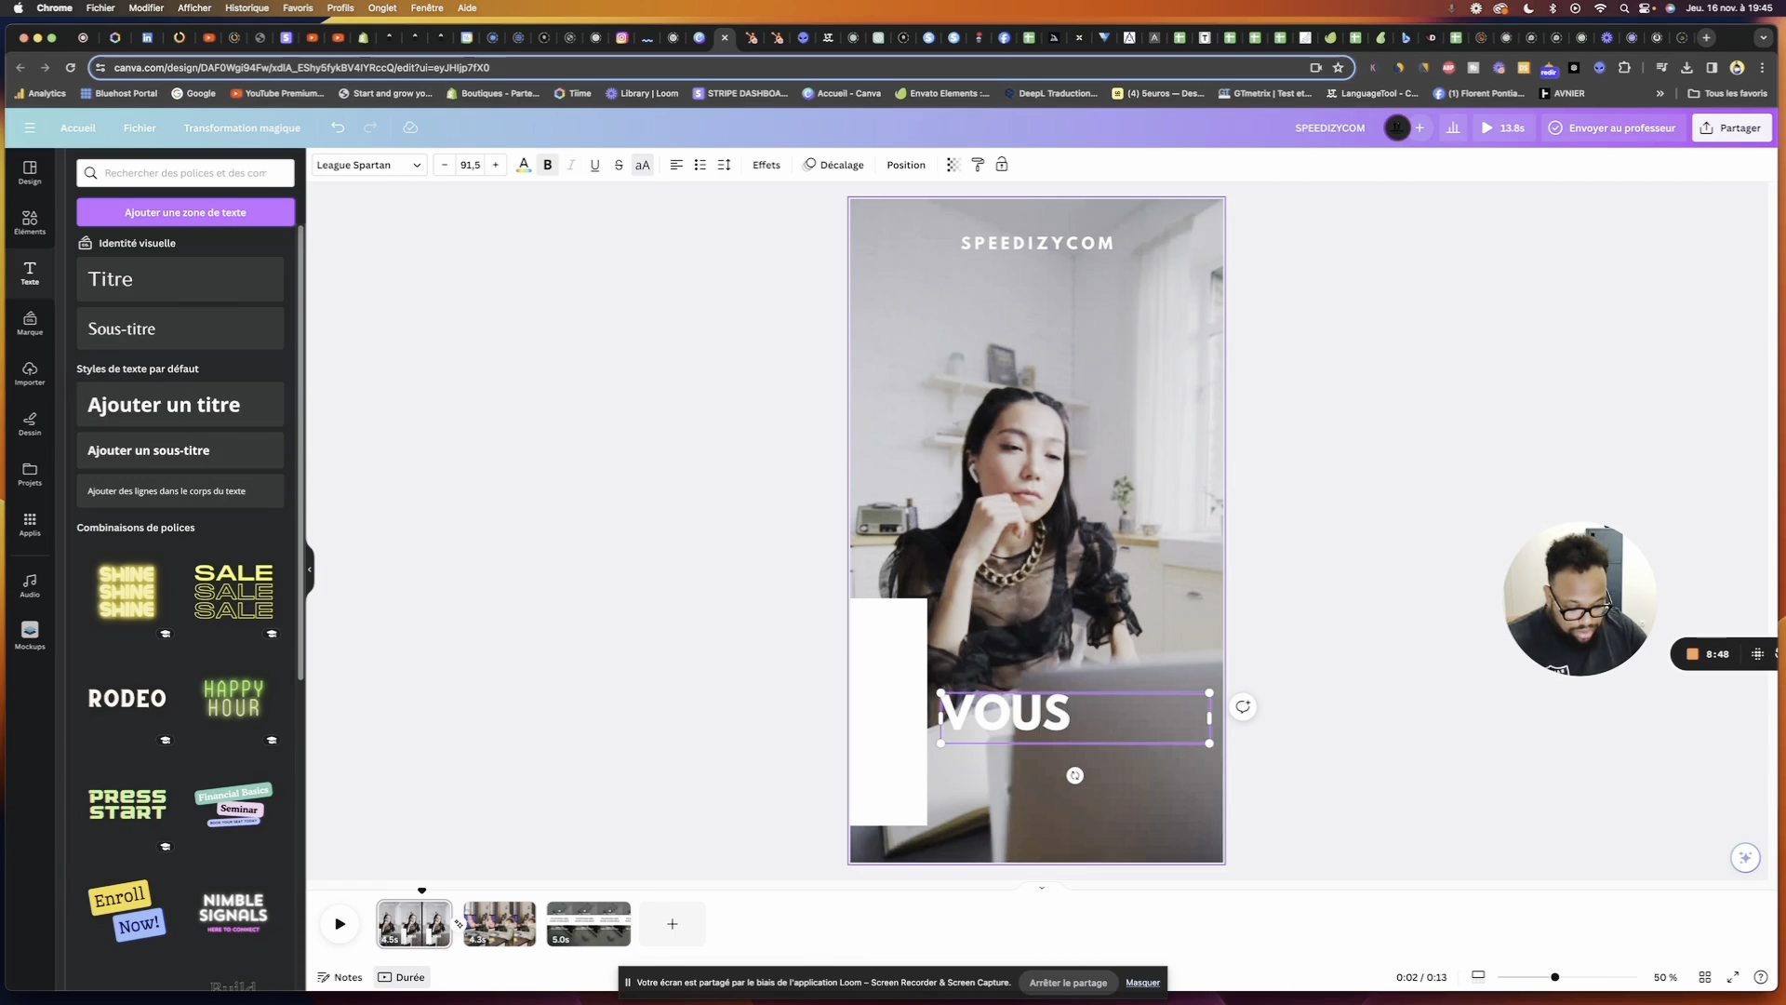
{"action": "type", "text": " AVE"}
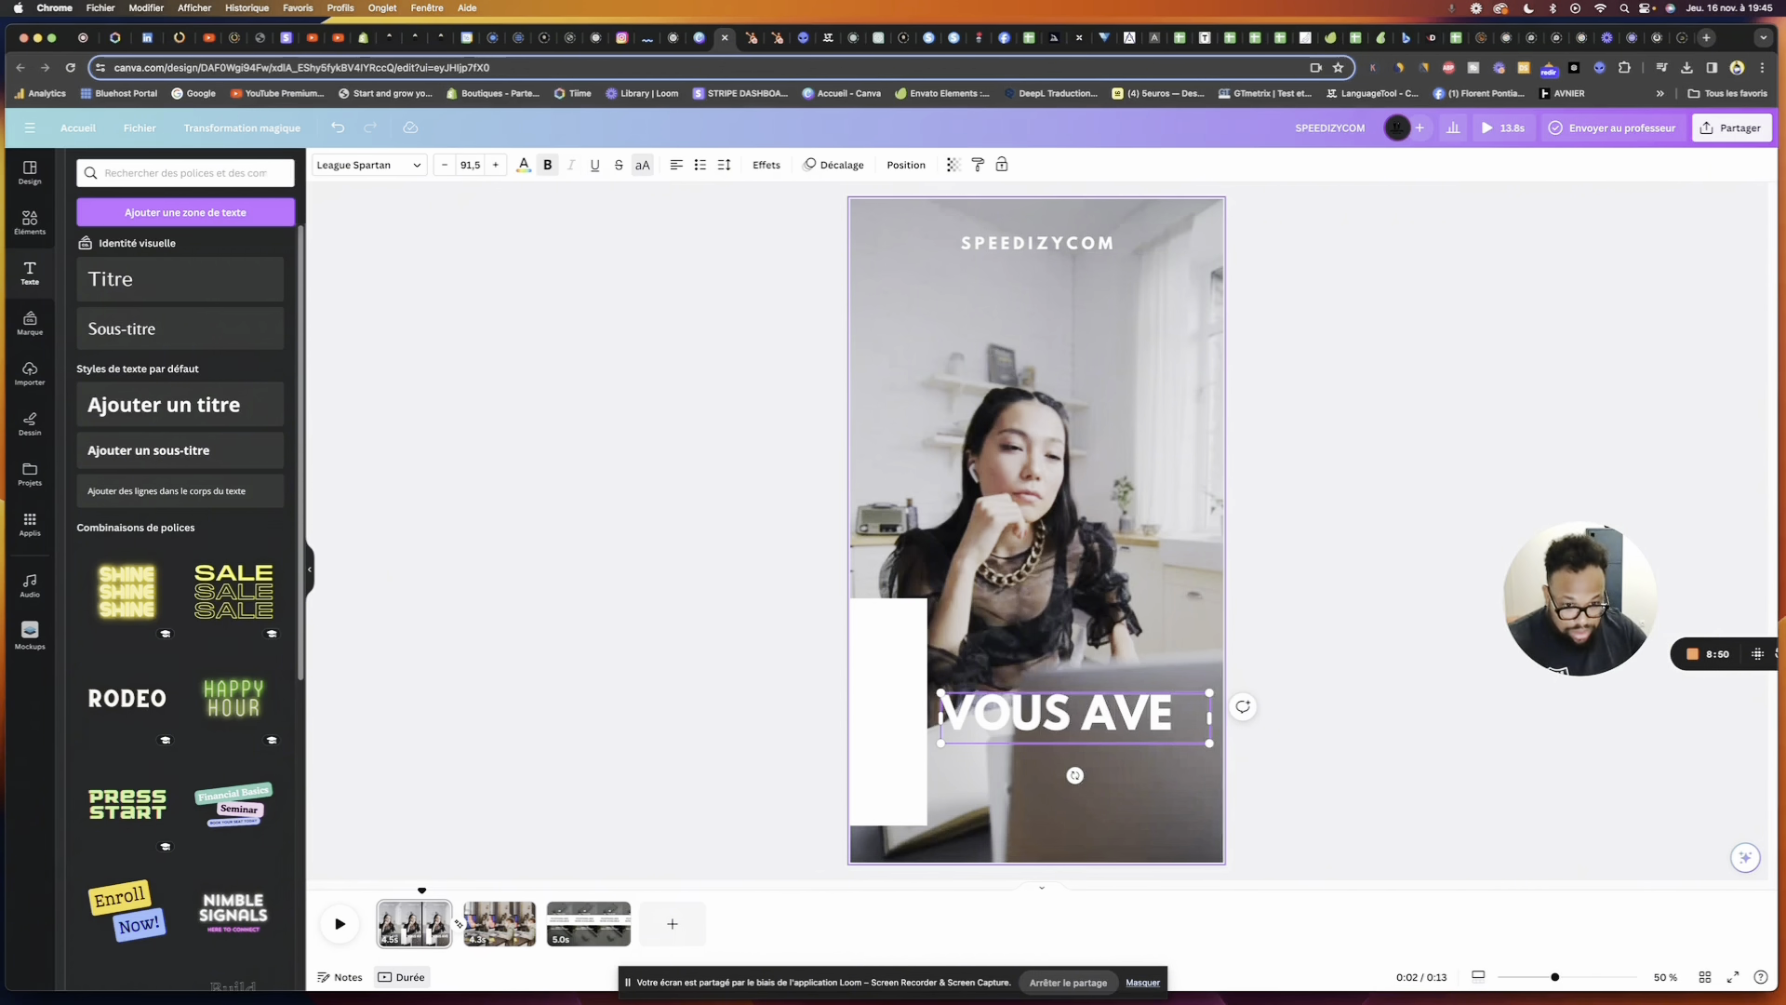
{"action": "type", "text": "Z UNE ID"}
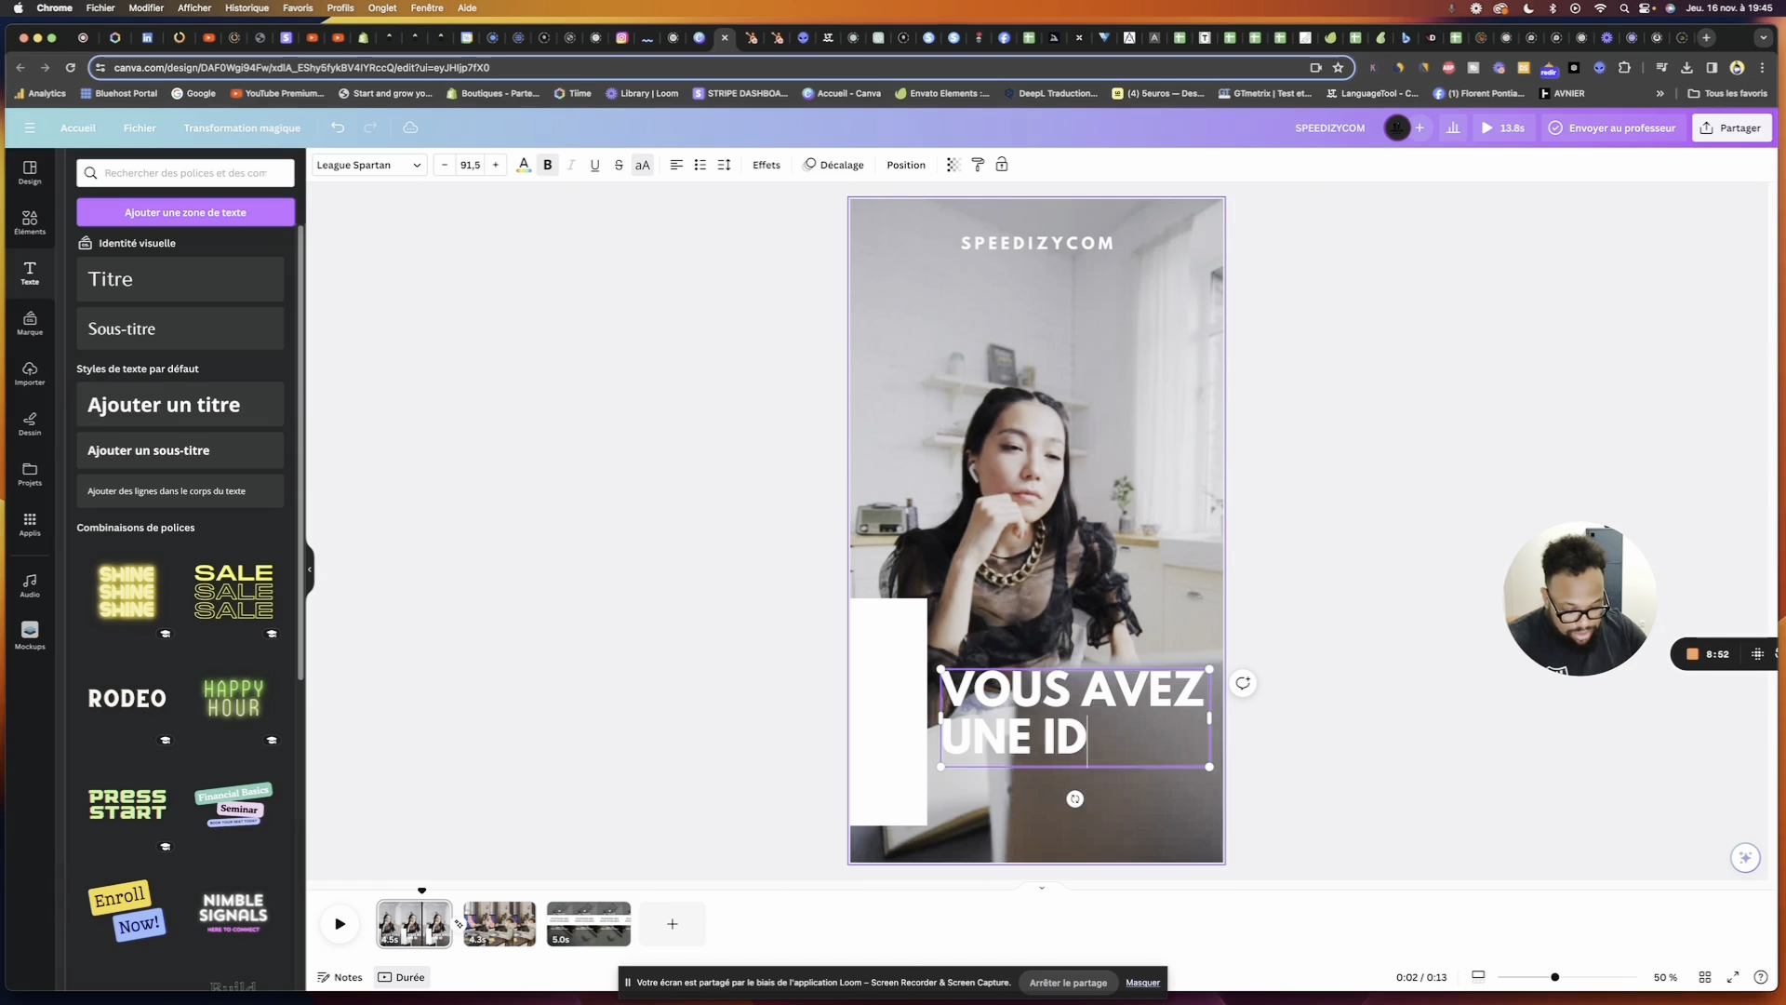
{"action": "type", "text": "ÉE"}
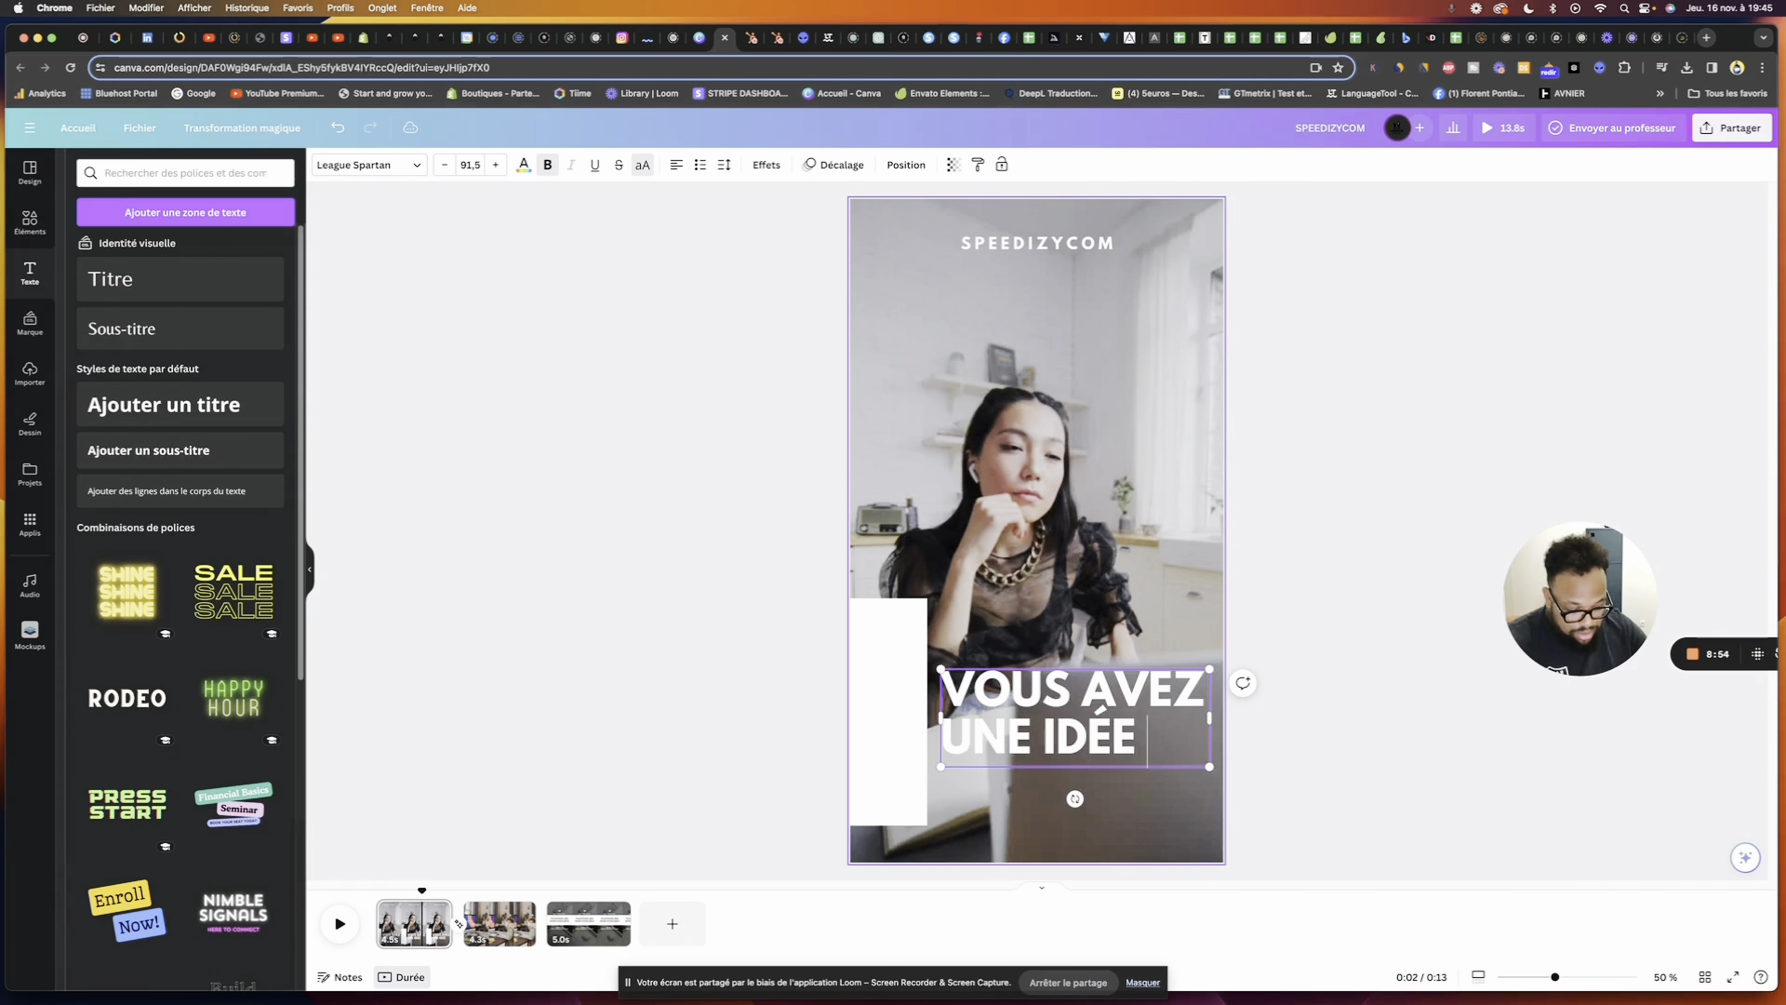
{"action": "type", "text": ", NOUS A"}
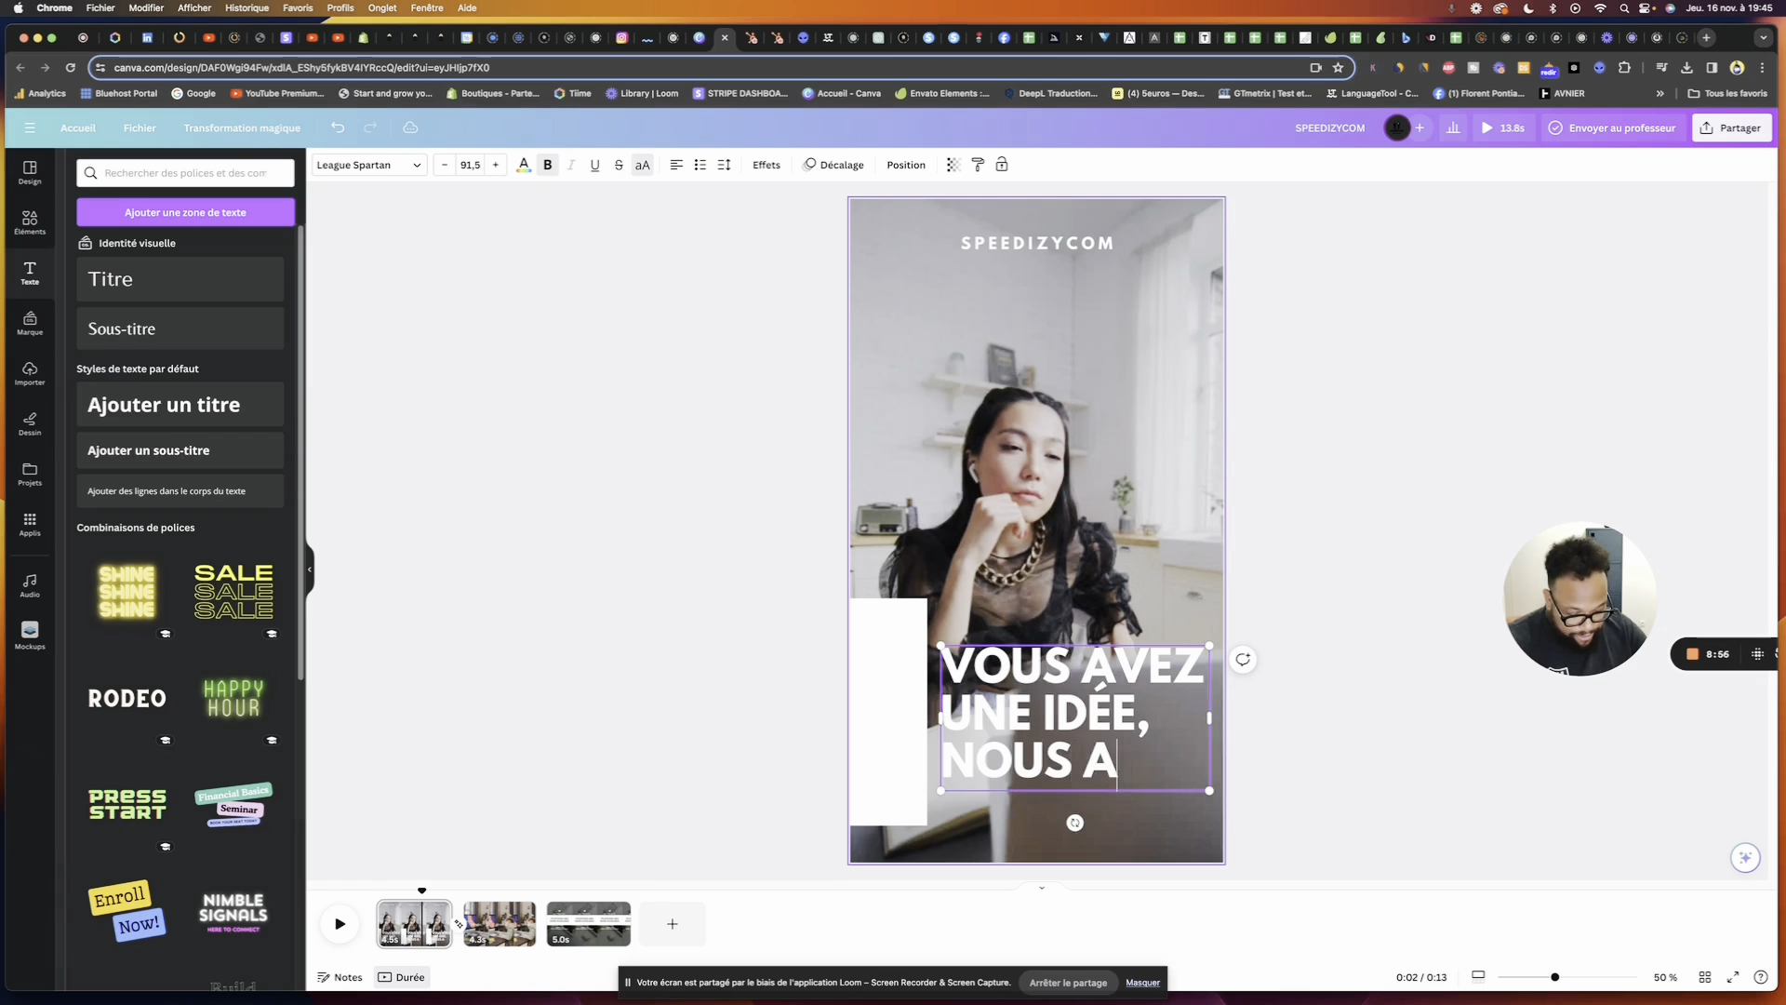
{"action": "type", "text": "VONS"}
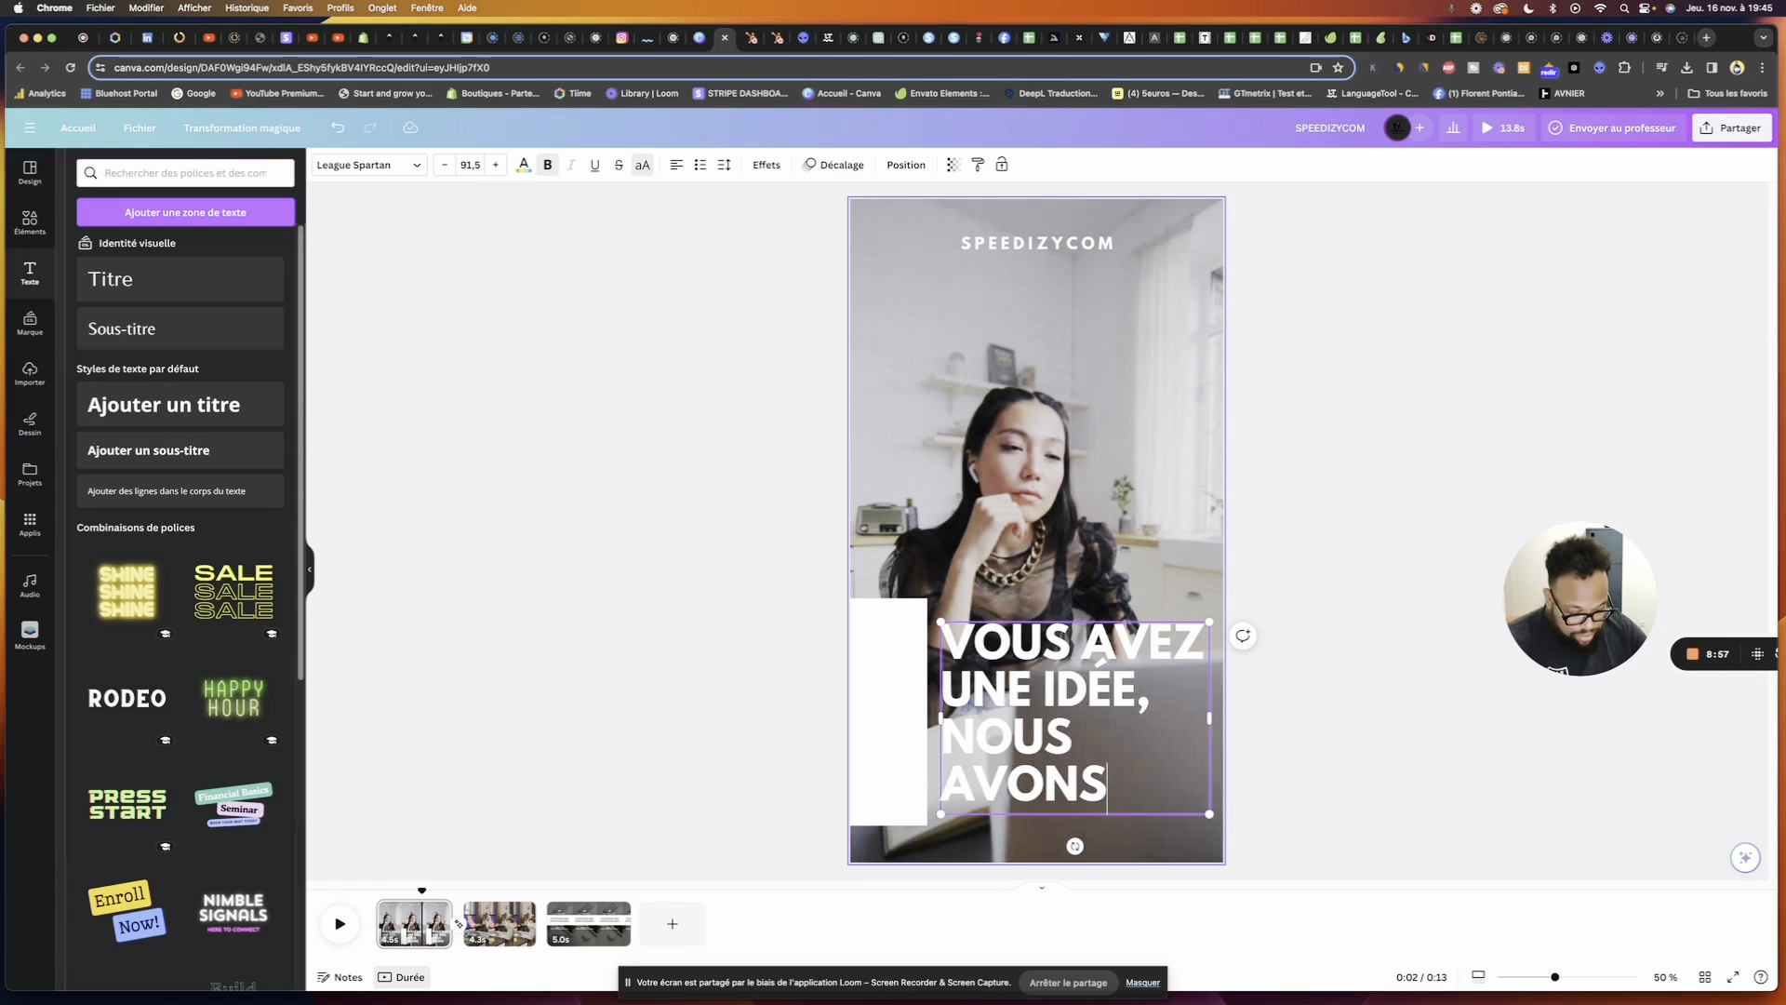
{"action": "type", "text": " LA SOLUT"}
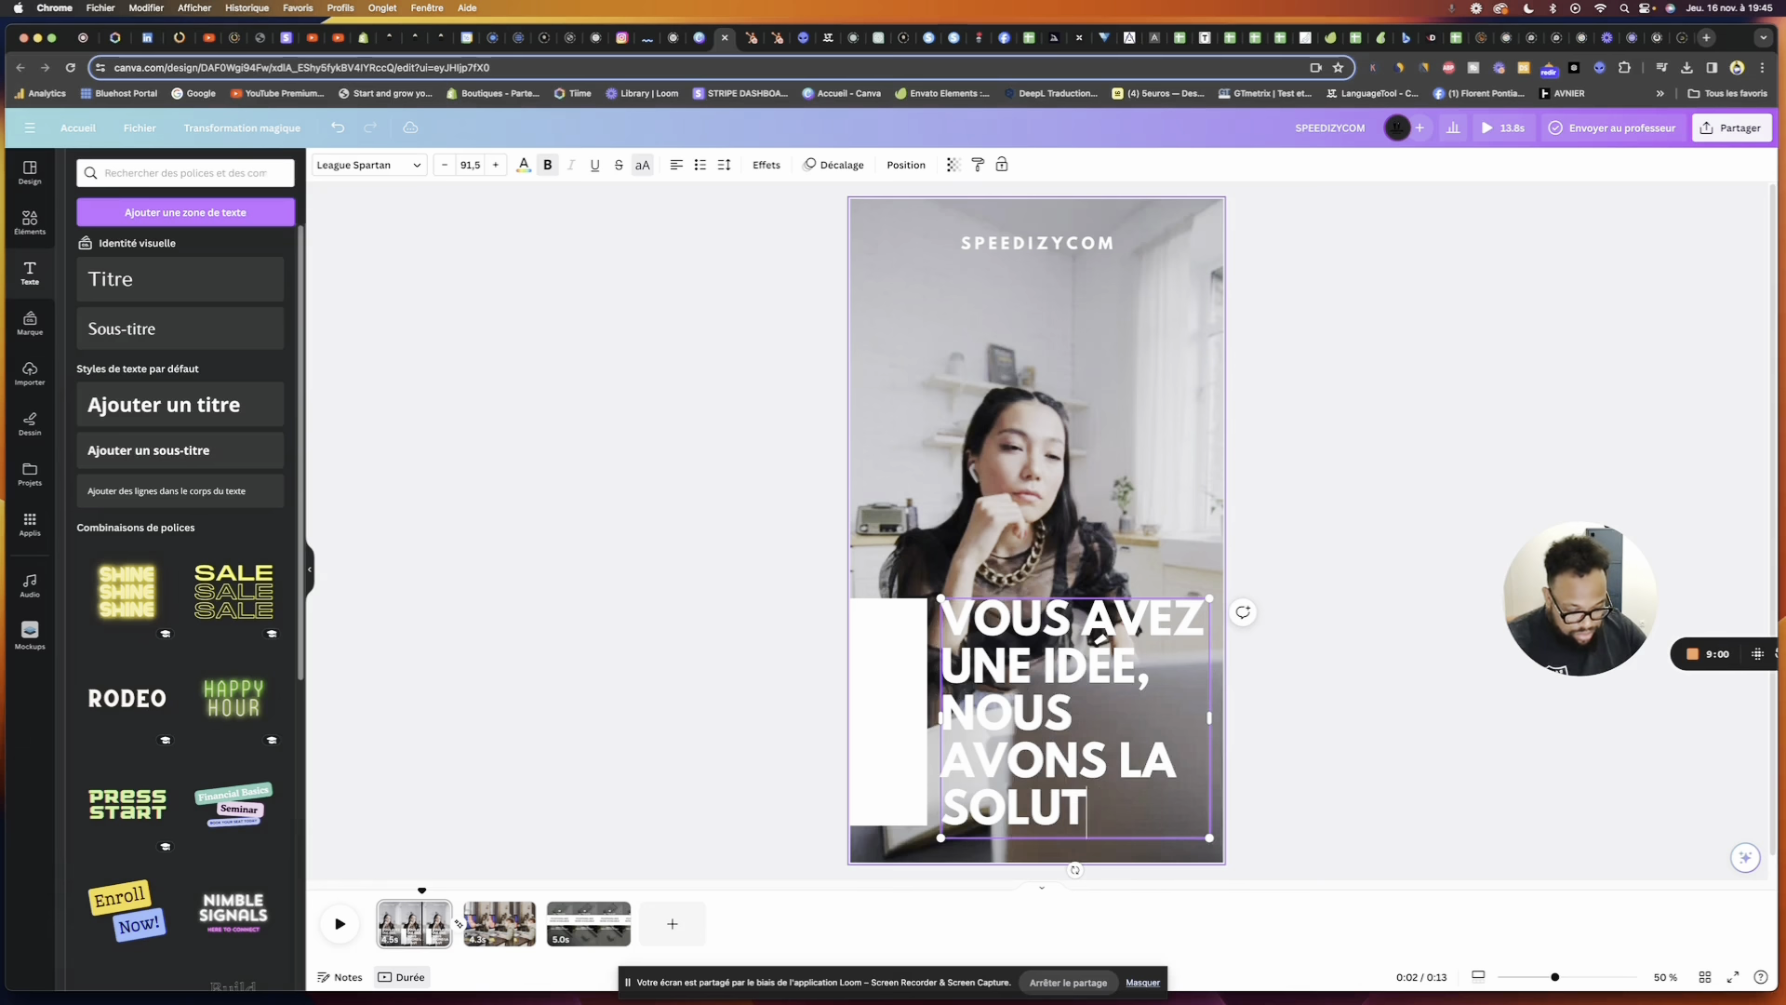
{"action": "type", "text": "ION"}
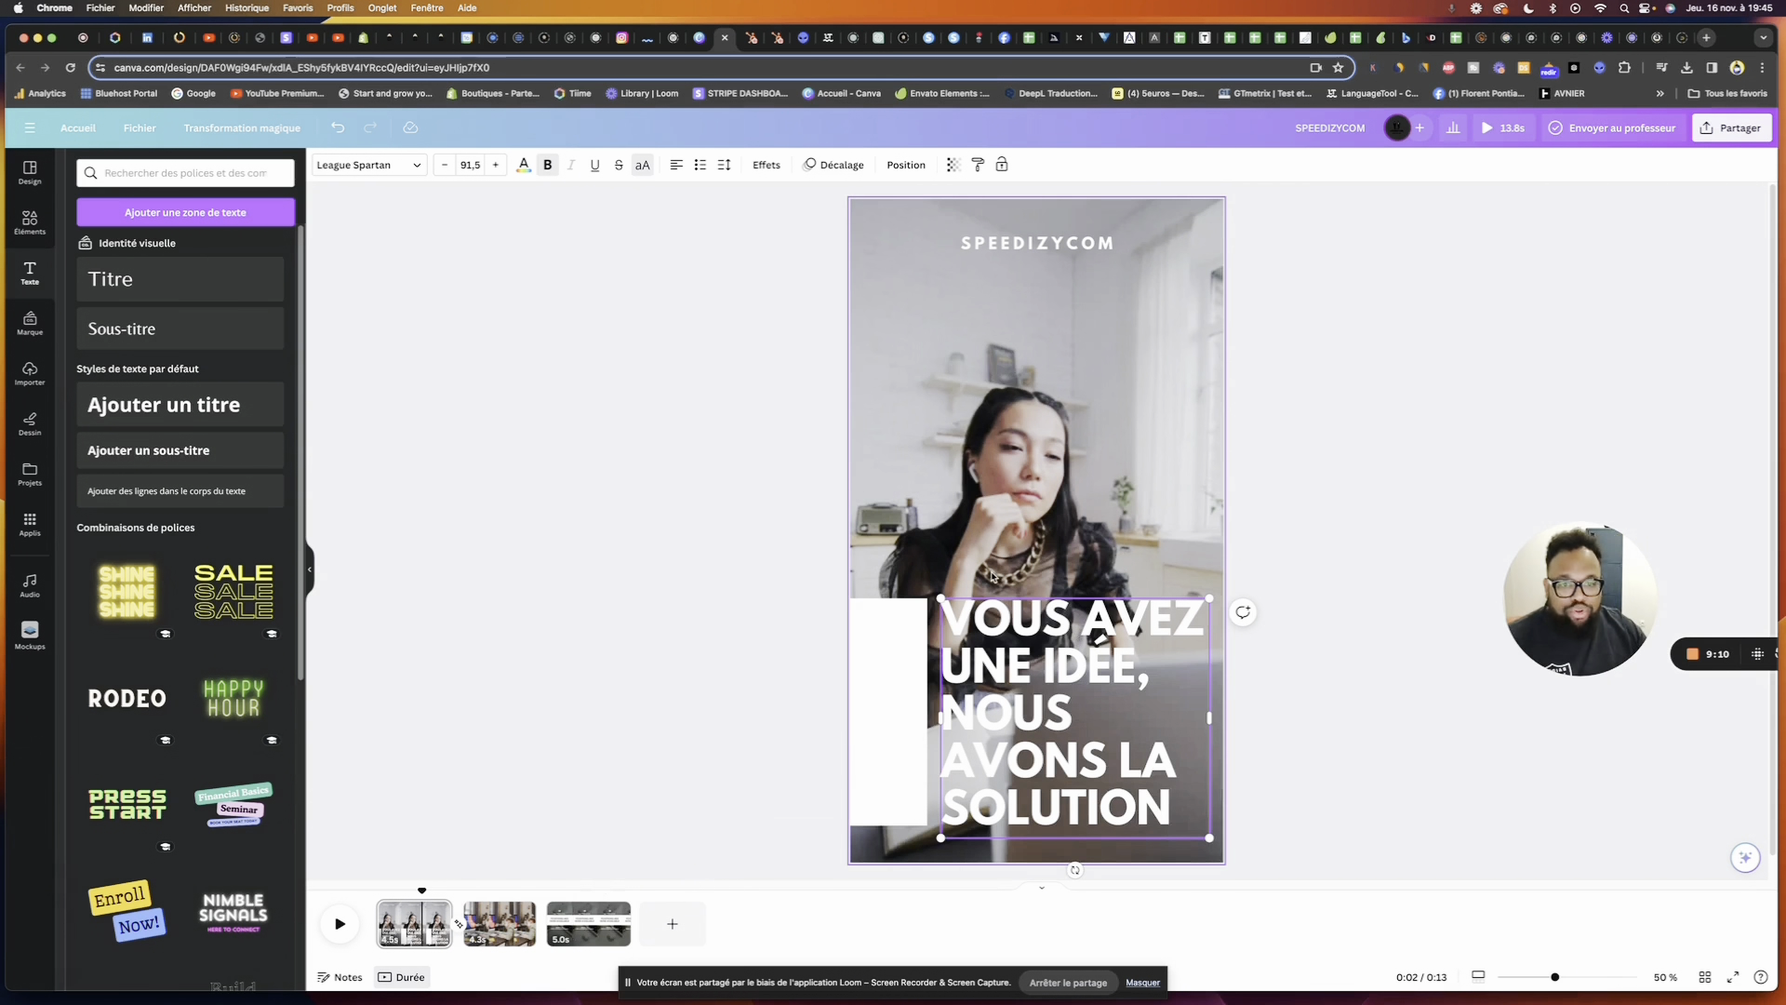
Try the Néon text effect on the first page's headline, and reset its style to Aucun
{"action": "left_click", "coordinate": [994, 575]}
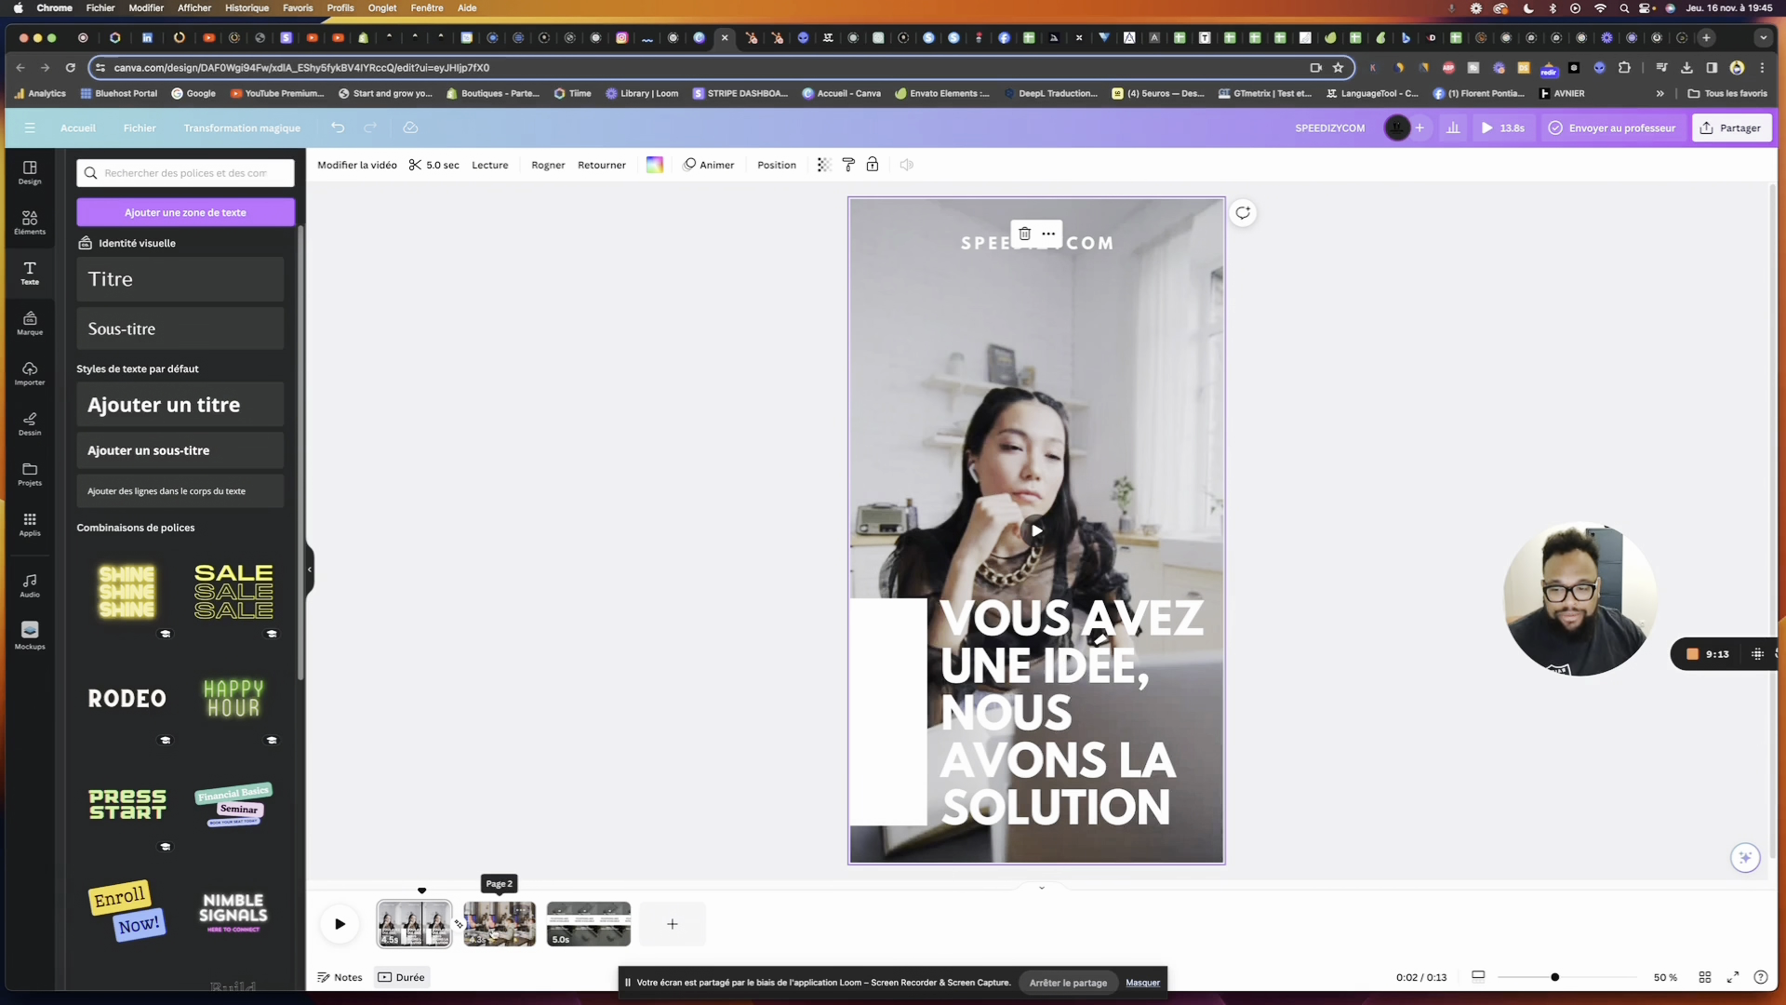
{"action": "left_click", "coordinate": [1100, 653]}
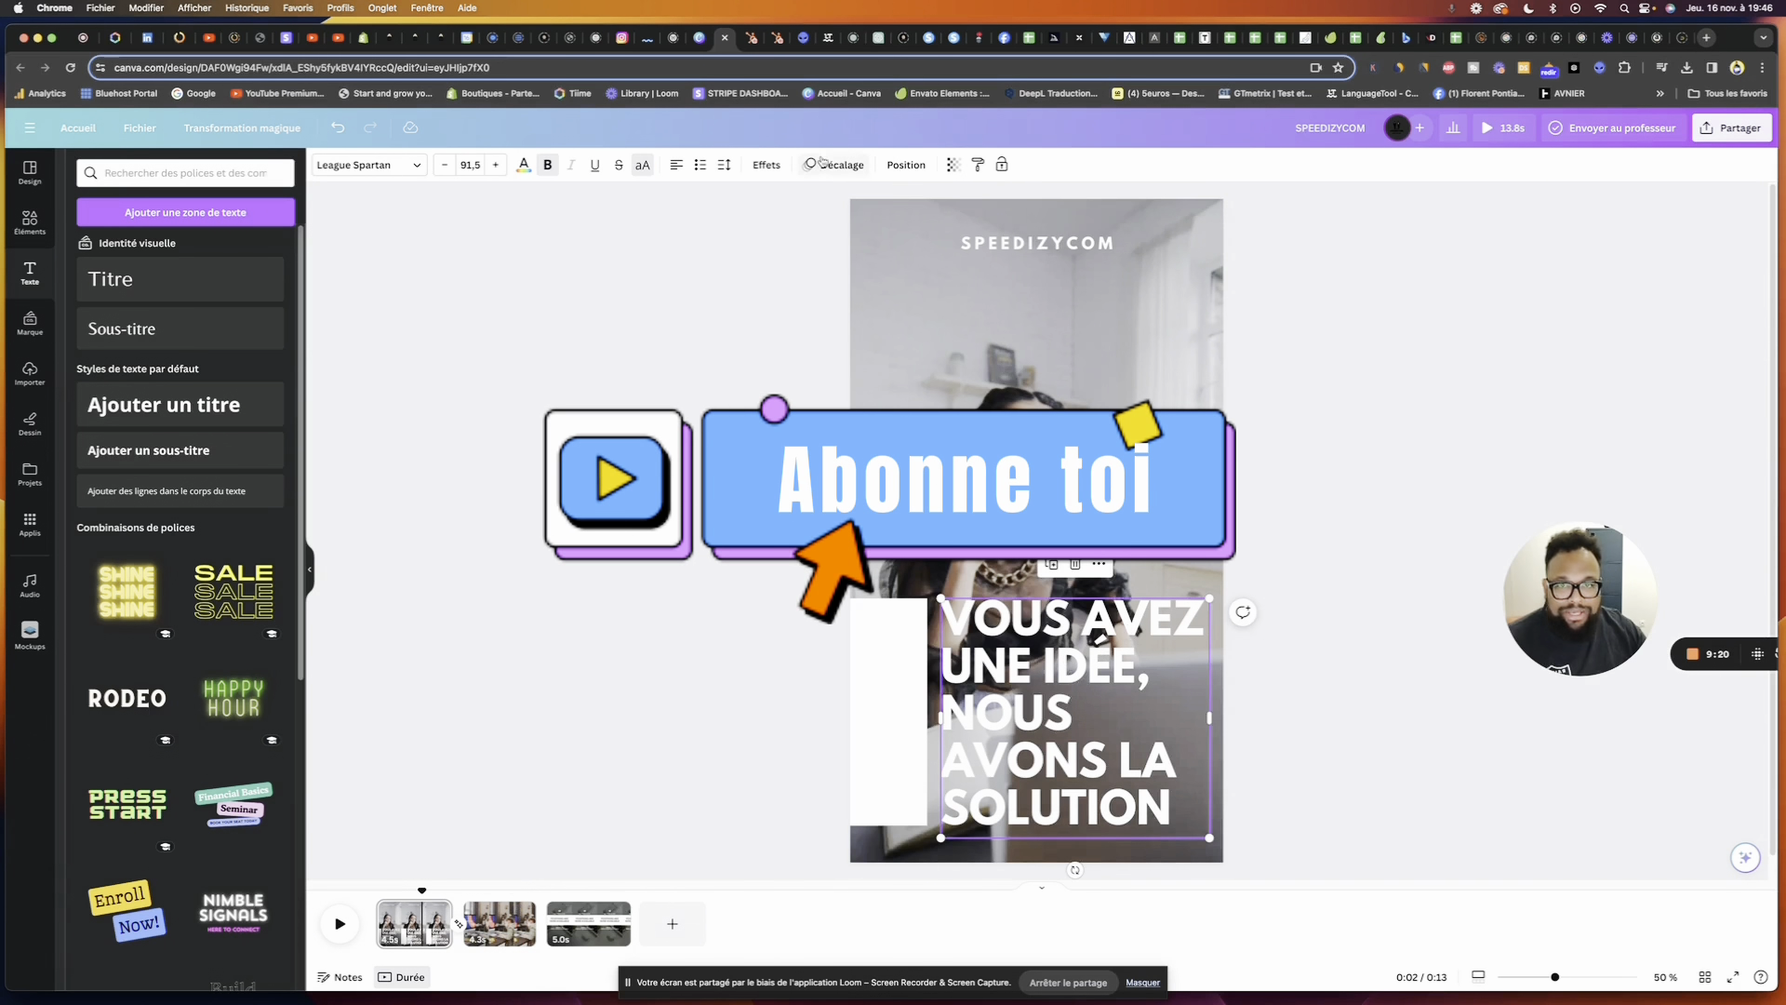
{"action": "left_click", "coordinate": [779, 165]}
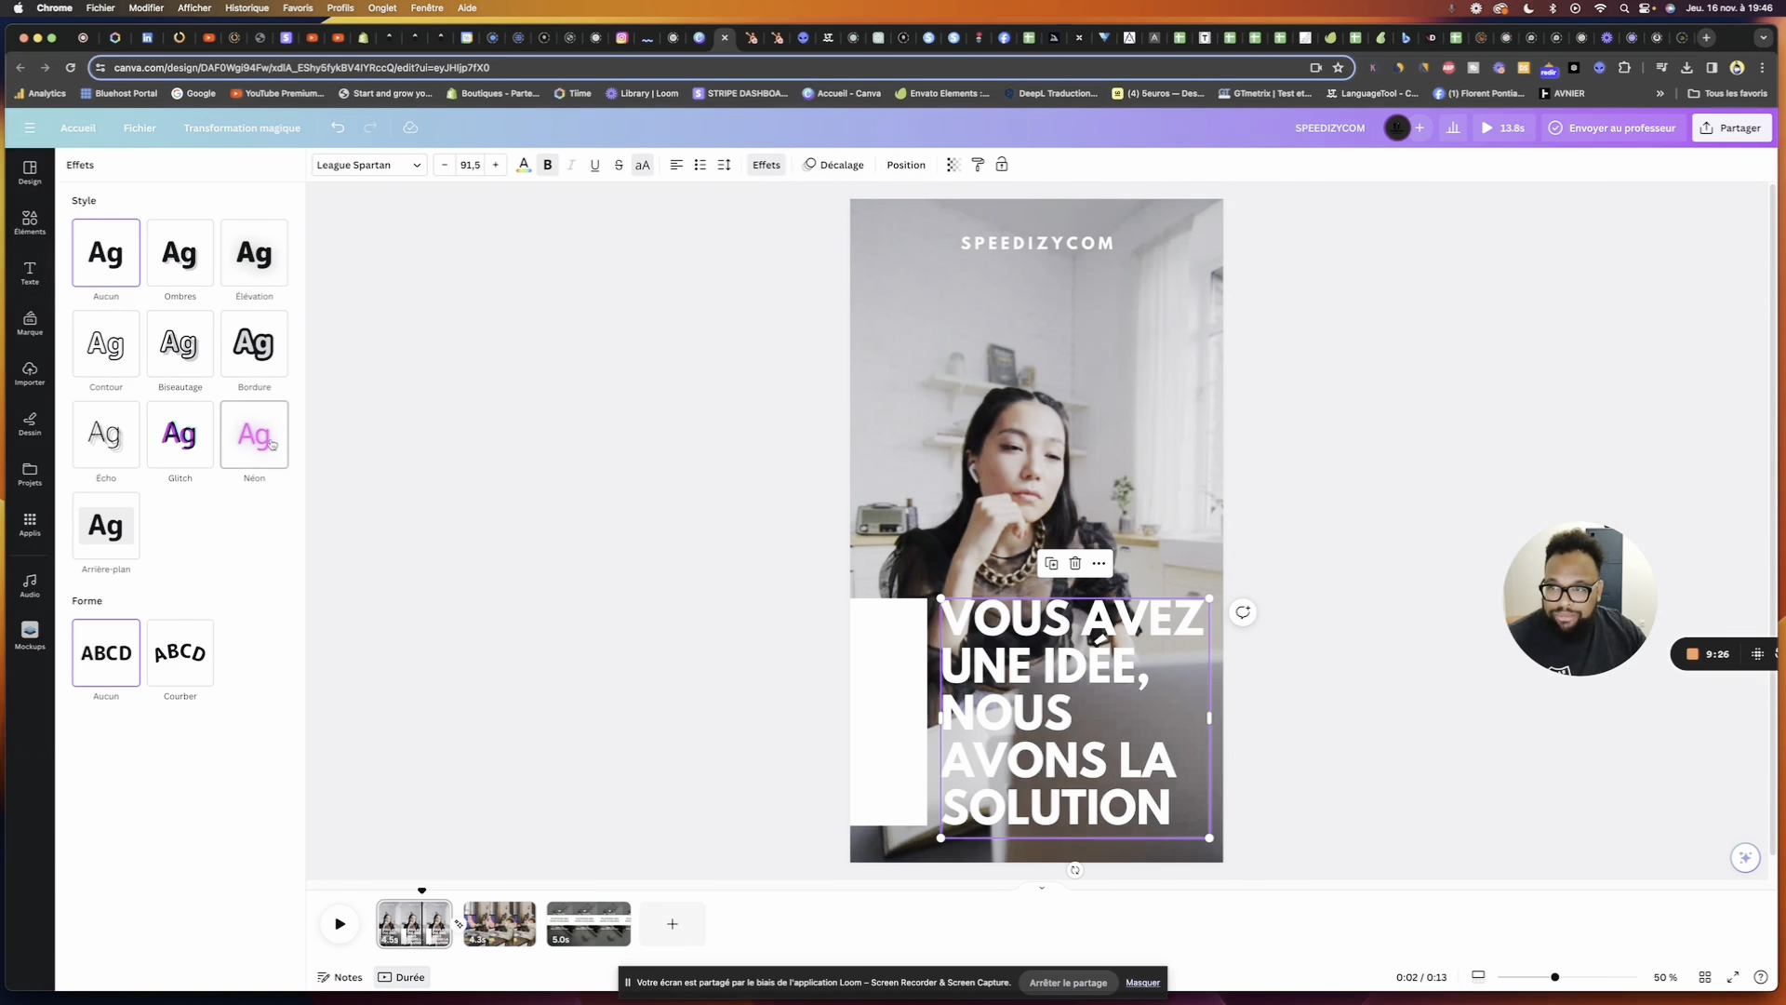
{"action": "left_click", "coordinate": [253, 435]}
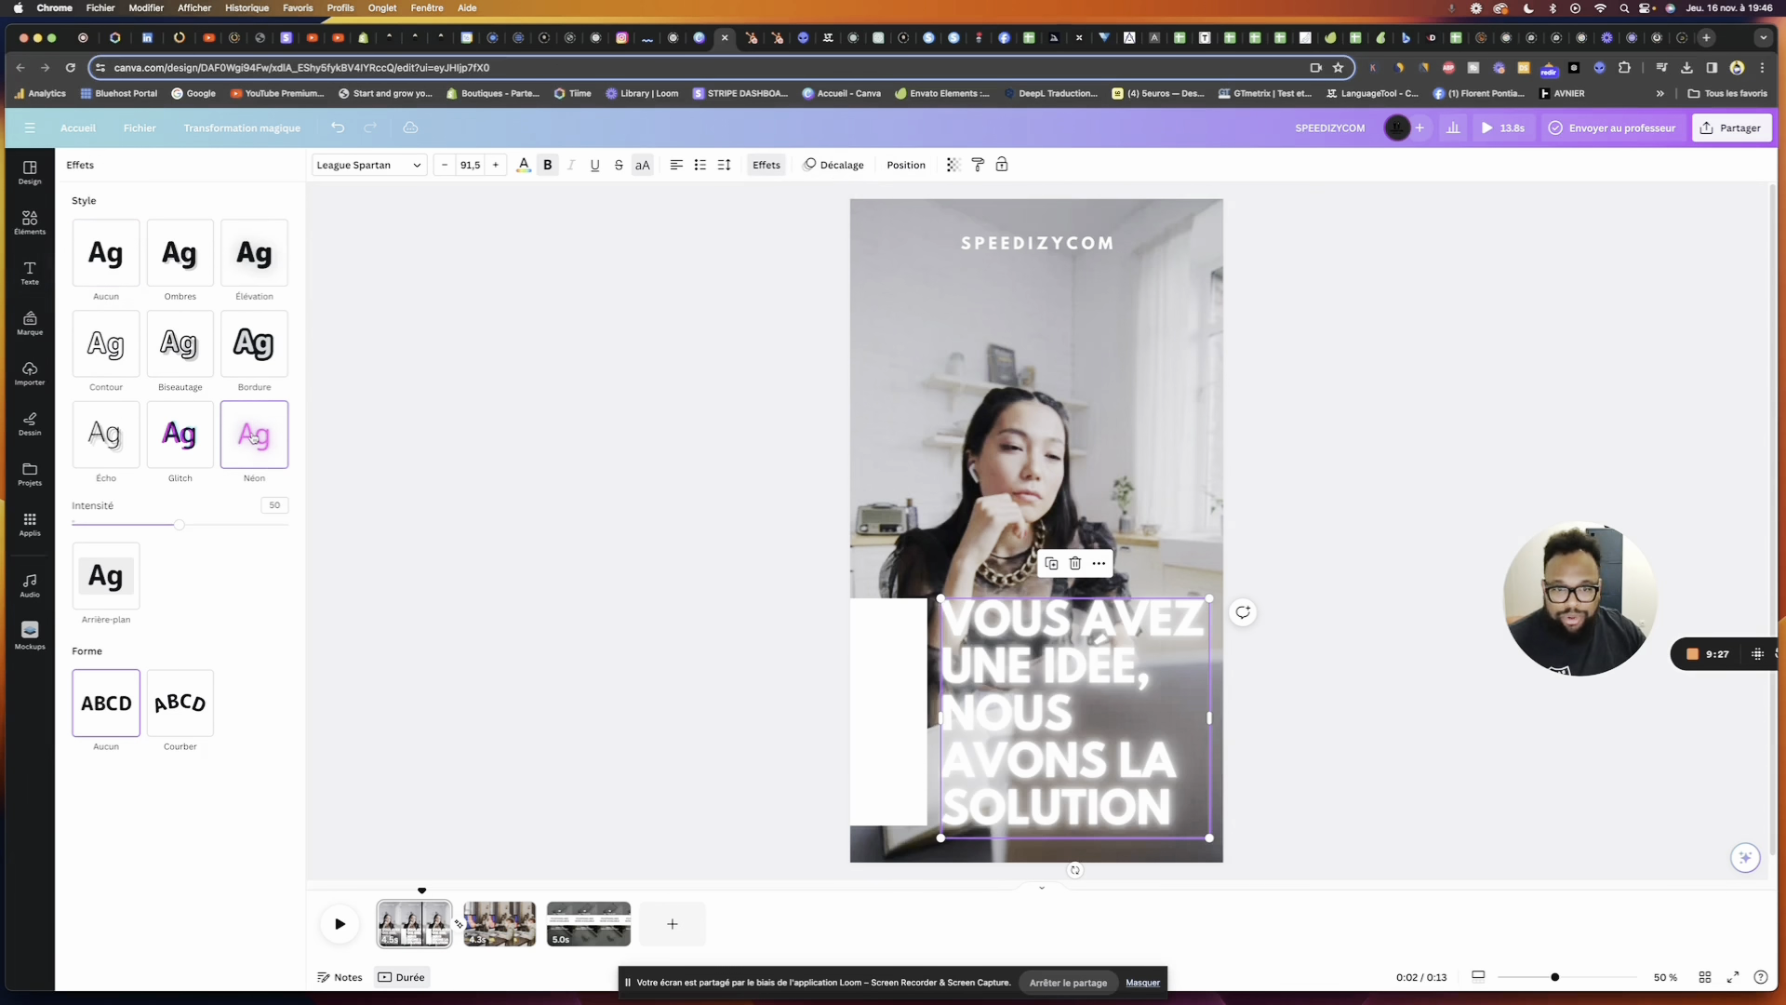
{"action": "left_click", "coordinate": [128, 272]}
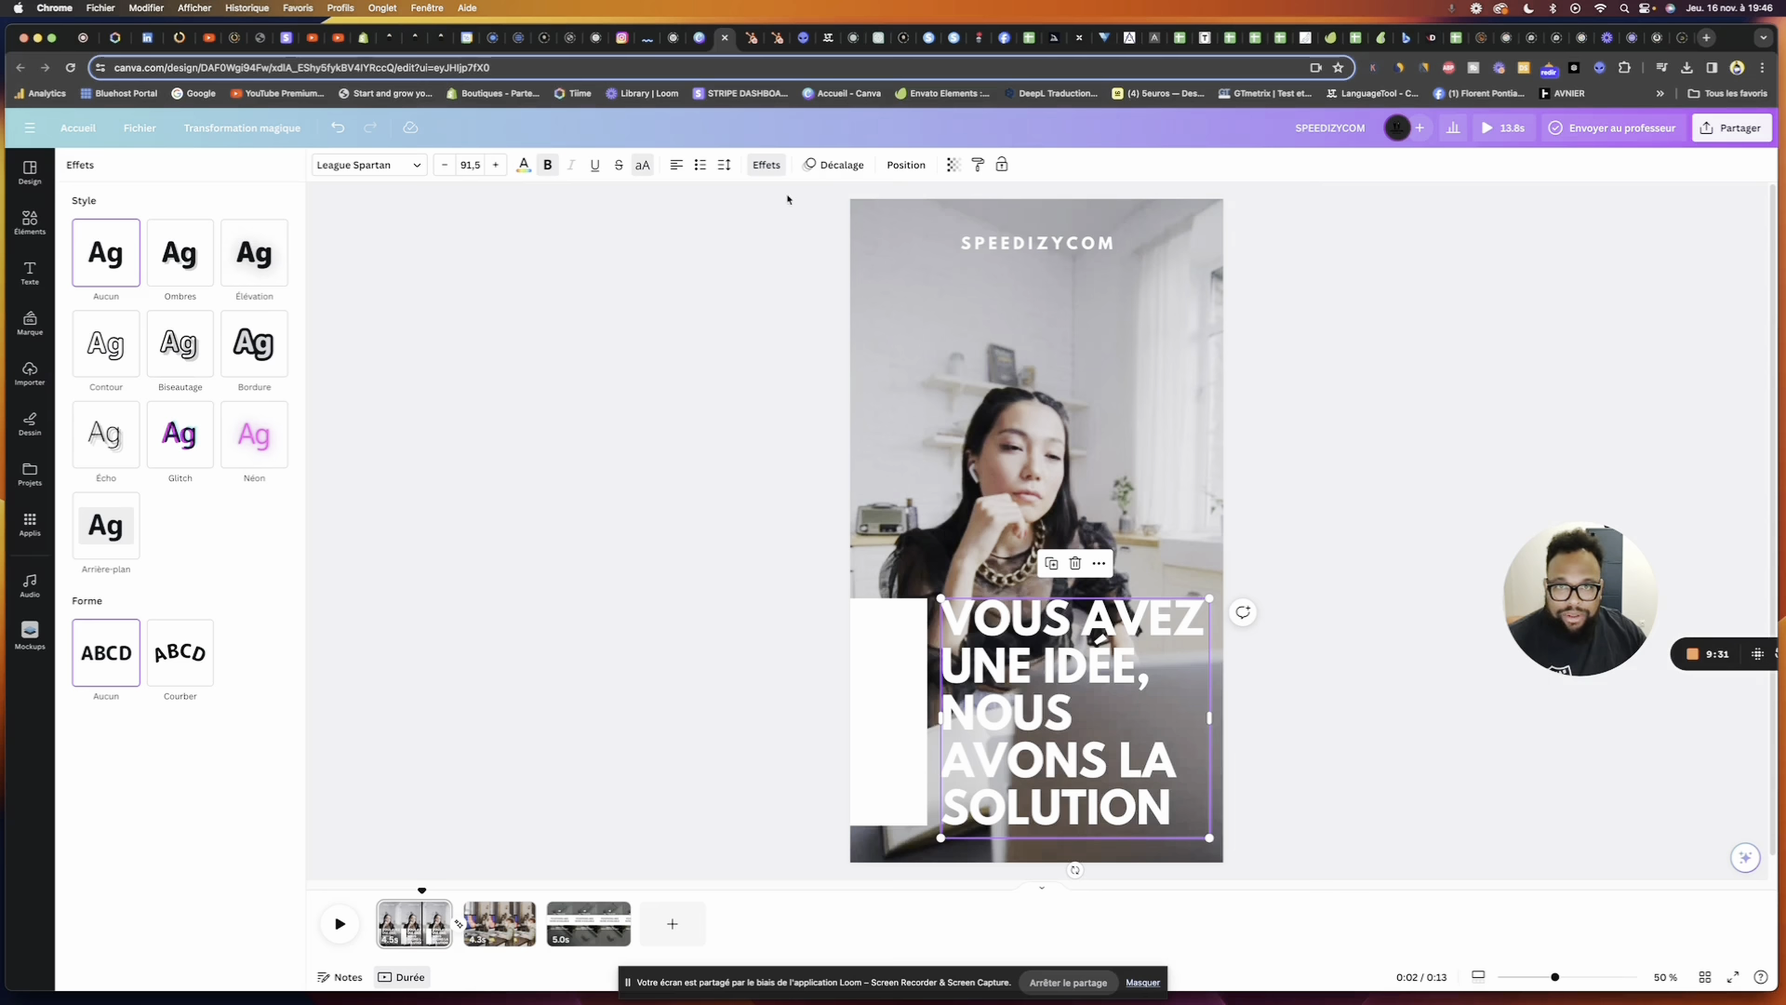
Try the Machine à écrire animation on the headline, and settle on the Chute text animation instead
{"action": "left_click", "coordinate": [836, 166]}
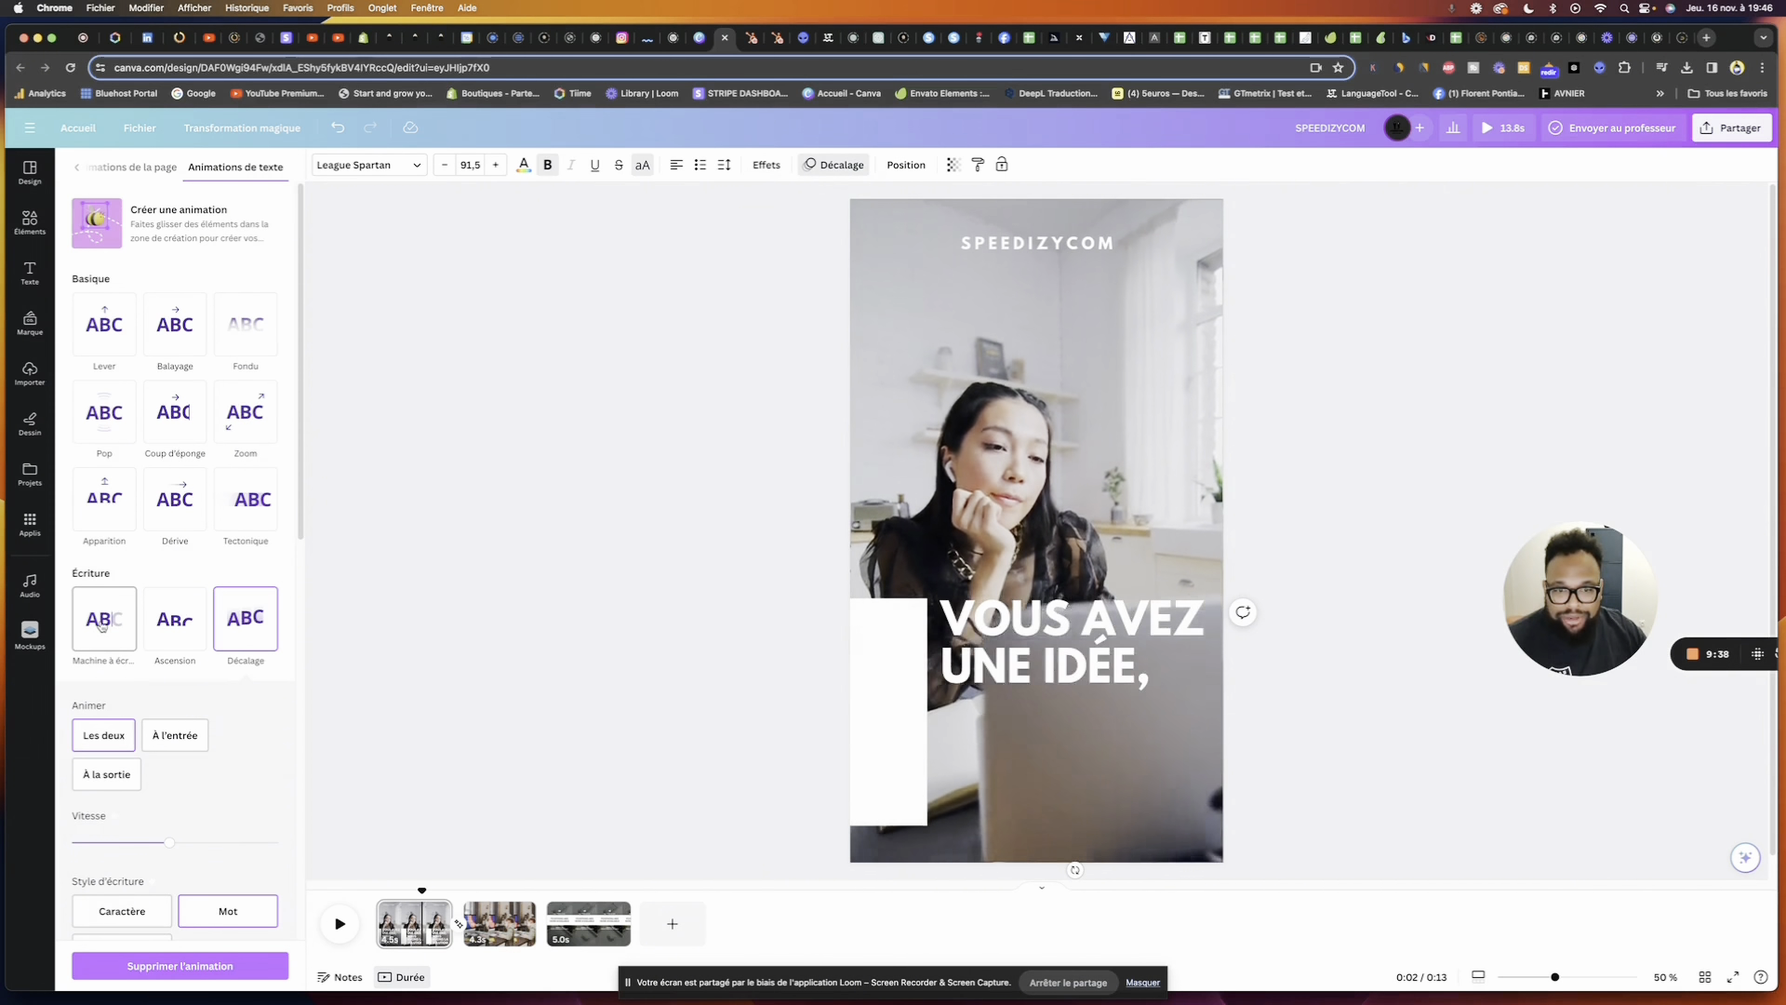
{"action": "left_click", "coordinate": [101, 626]}
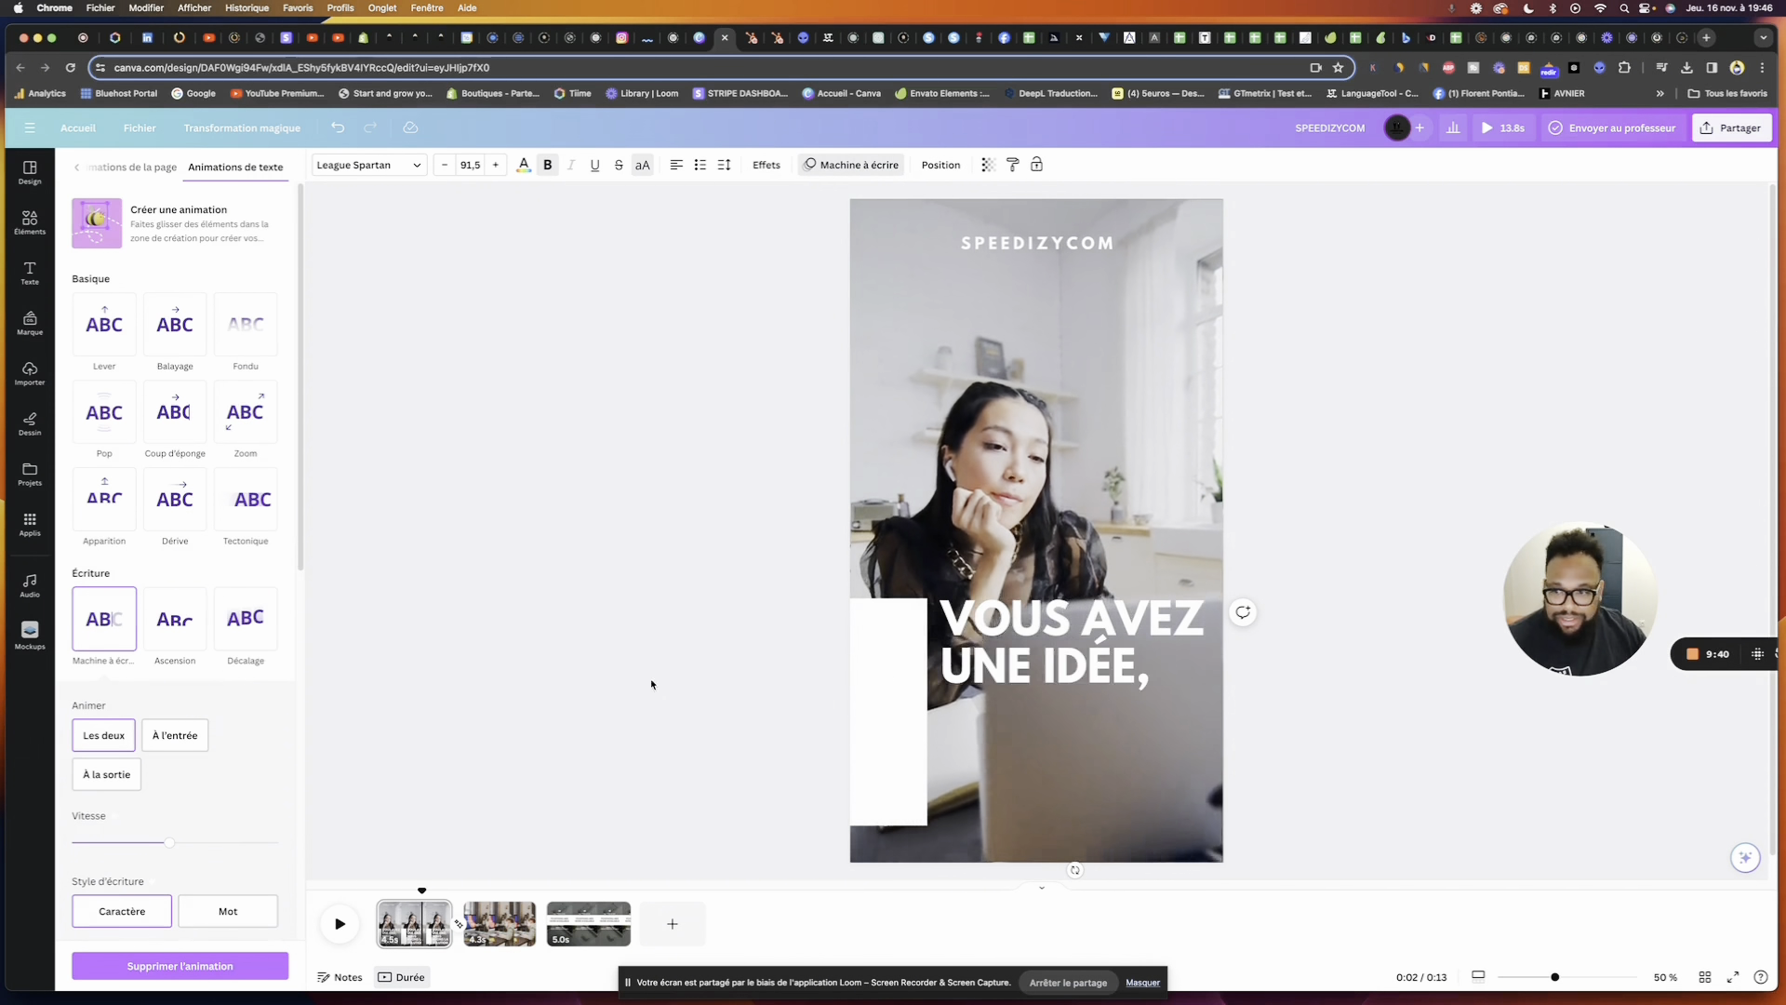
{"action": "scroll", "coordinate": [199, 725], "scroll_direction": "down", "scroll_amount": 5}
{"action": "scroll", "coordinate": [148, 744], "scroll_direction": "down", "scroll_amount": 2}
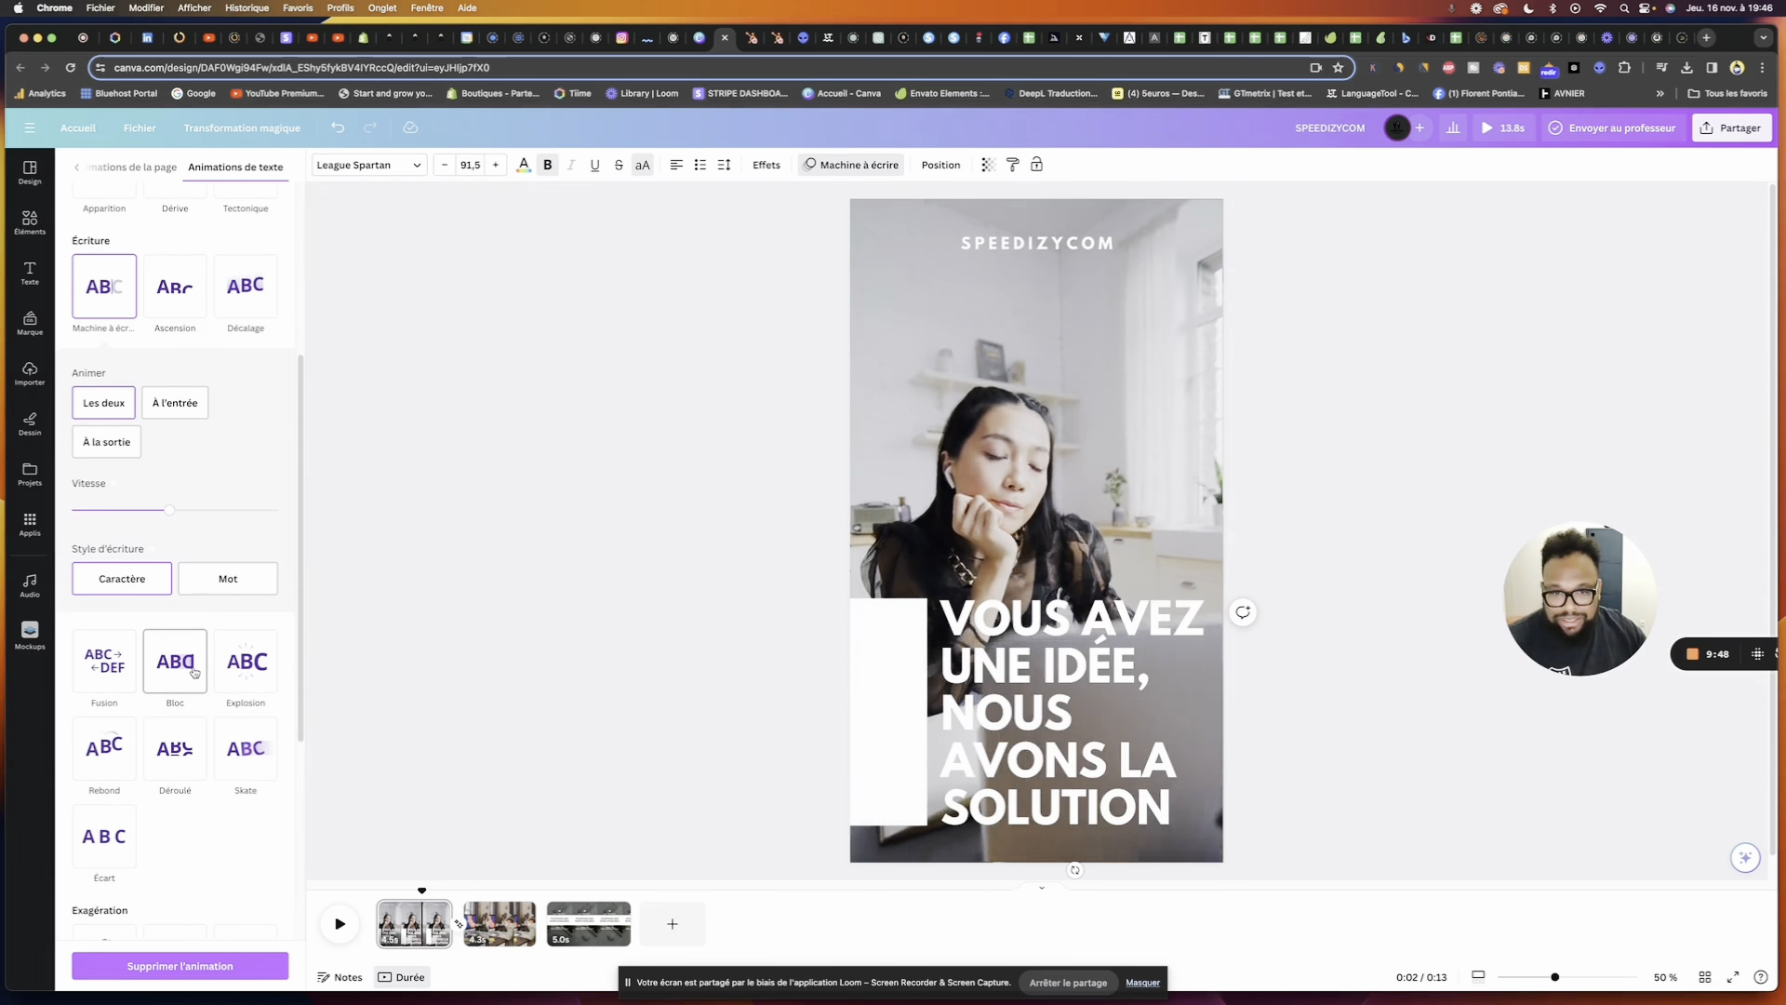
{"action": "scroll", "coordinate": [157, 815], "scroll_direction": "down", "scroll_amount": 3}
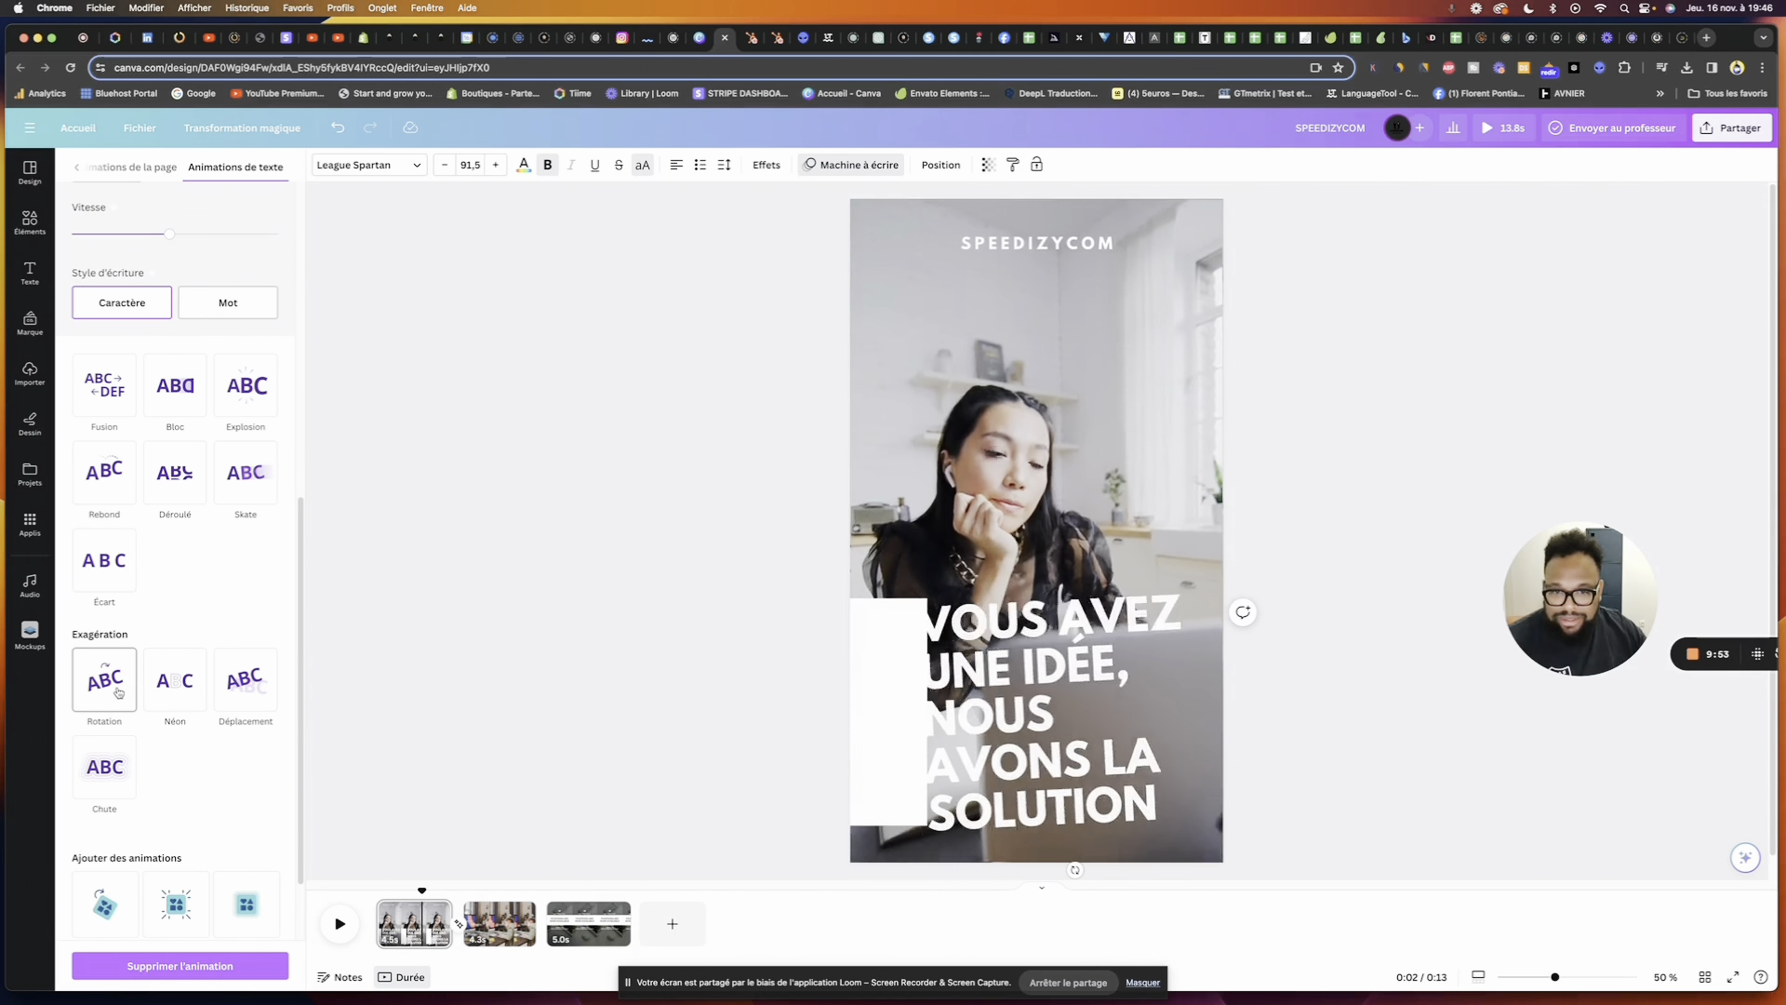
{"action": "left_click", "coordinate": [94, 779]}
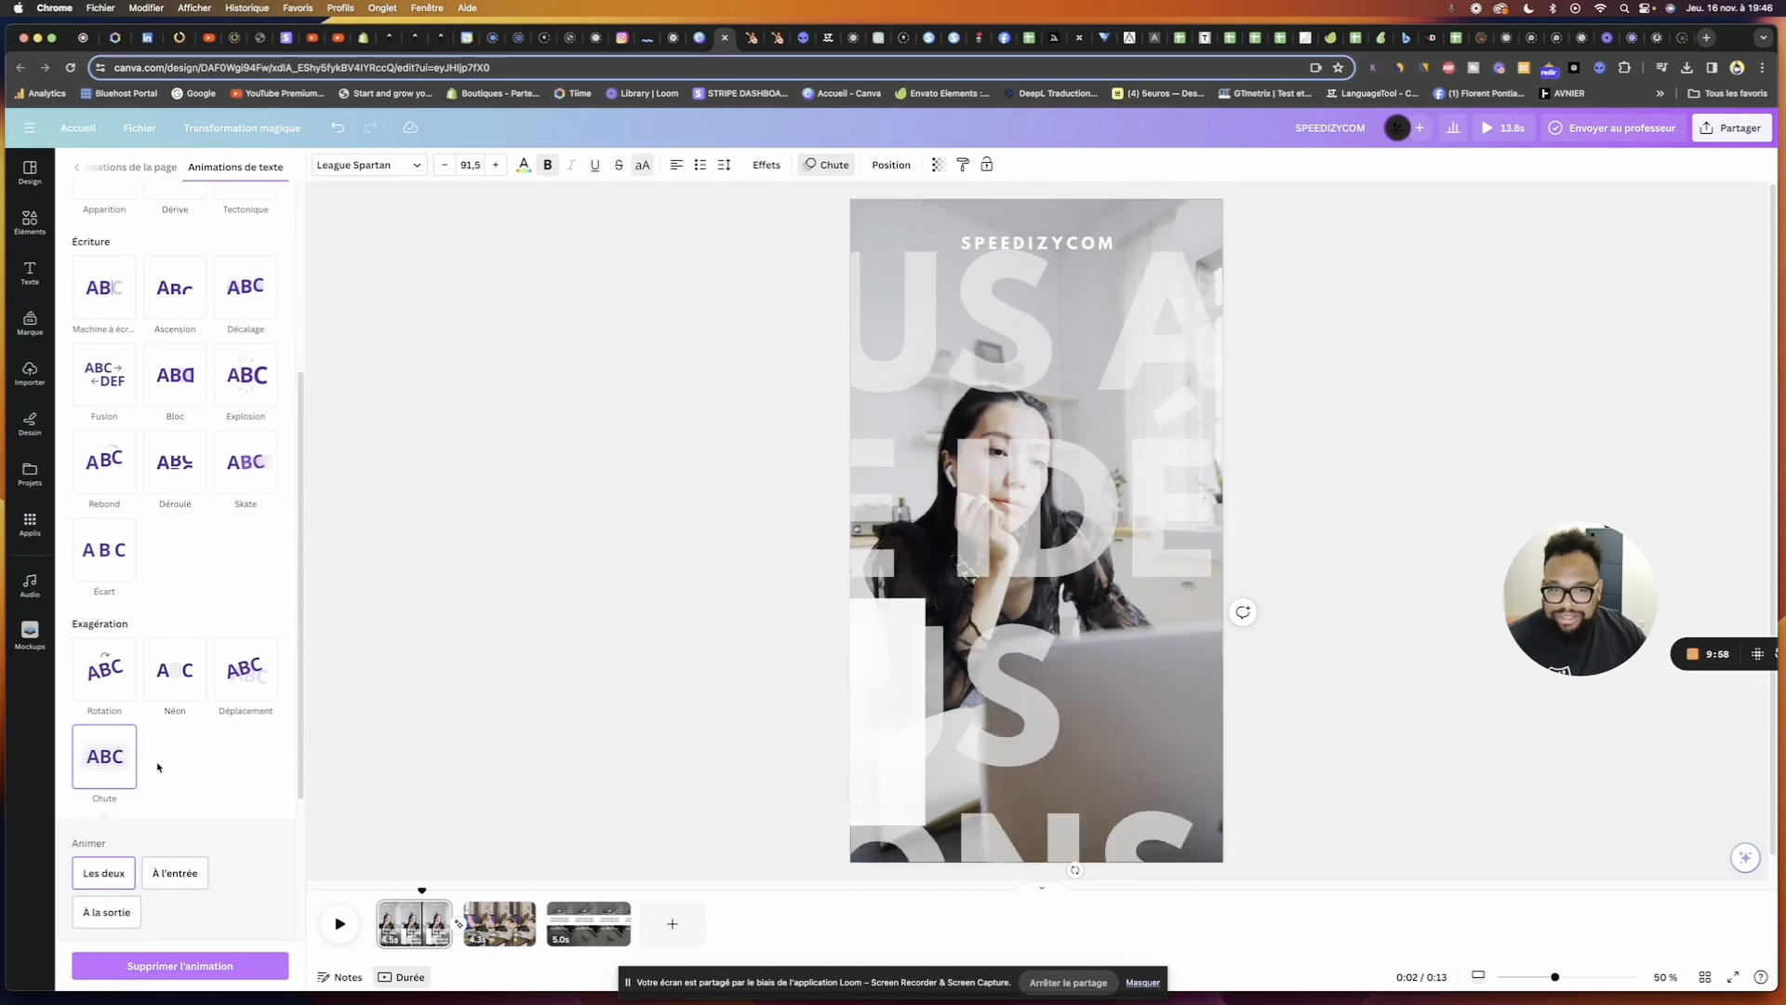
Apply the Machine à écrire animation to the "SPEEDIZYCOM" text and reduce its letter spacing to 29
{"action": "left_click", "coordinate": [1107, 245]}
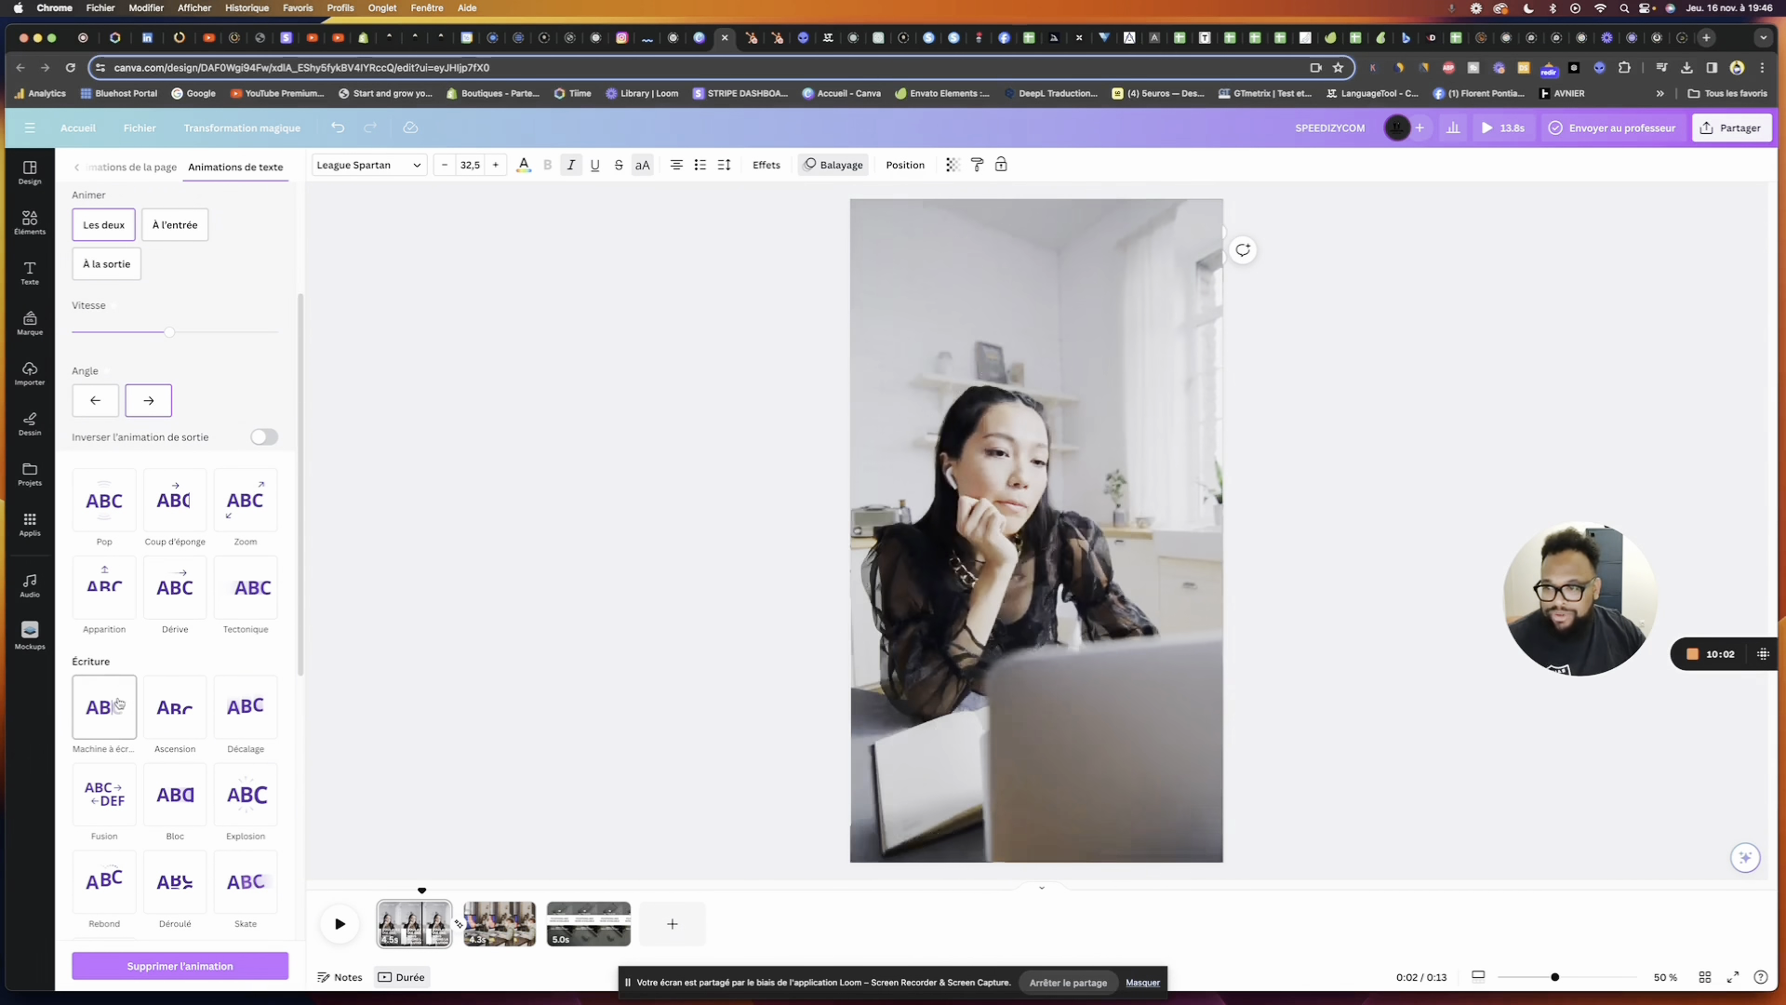
{"action": "left_click", "coordinate": [104, 709]}
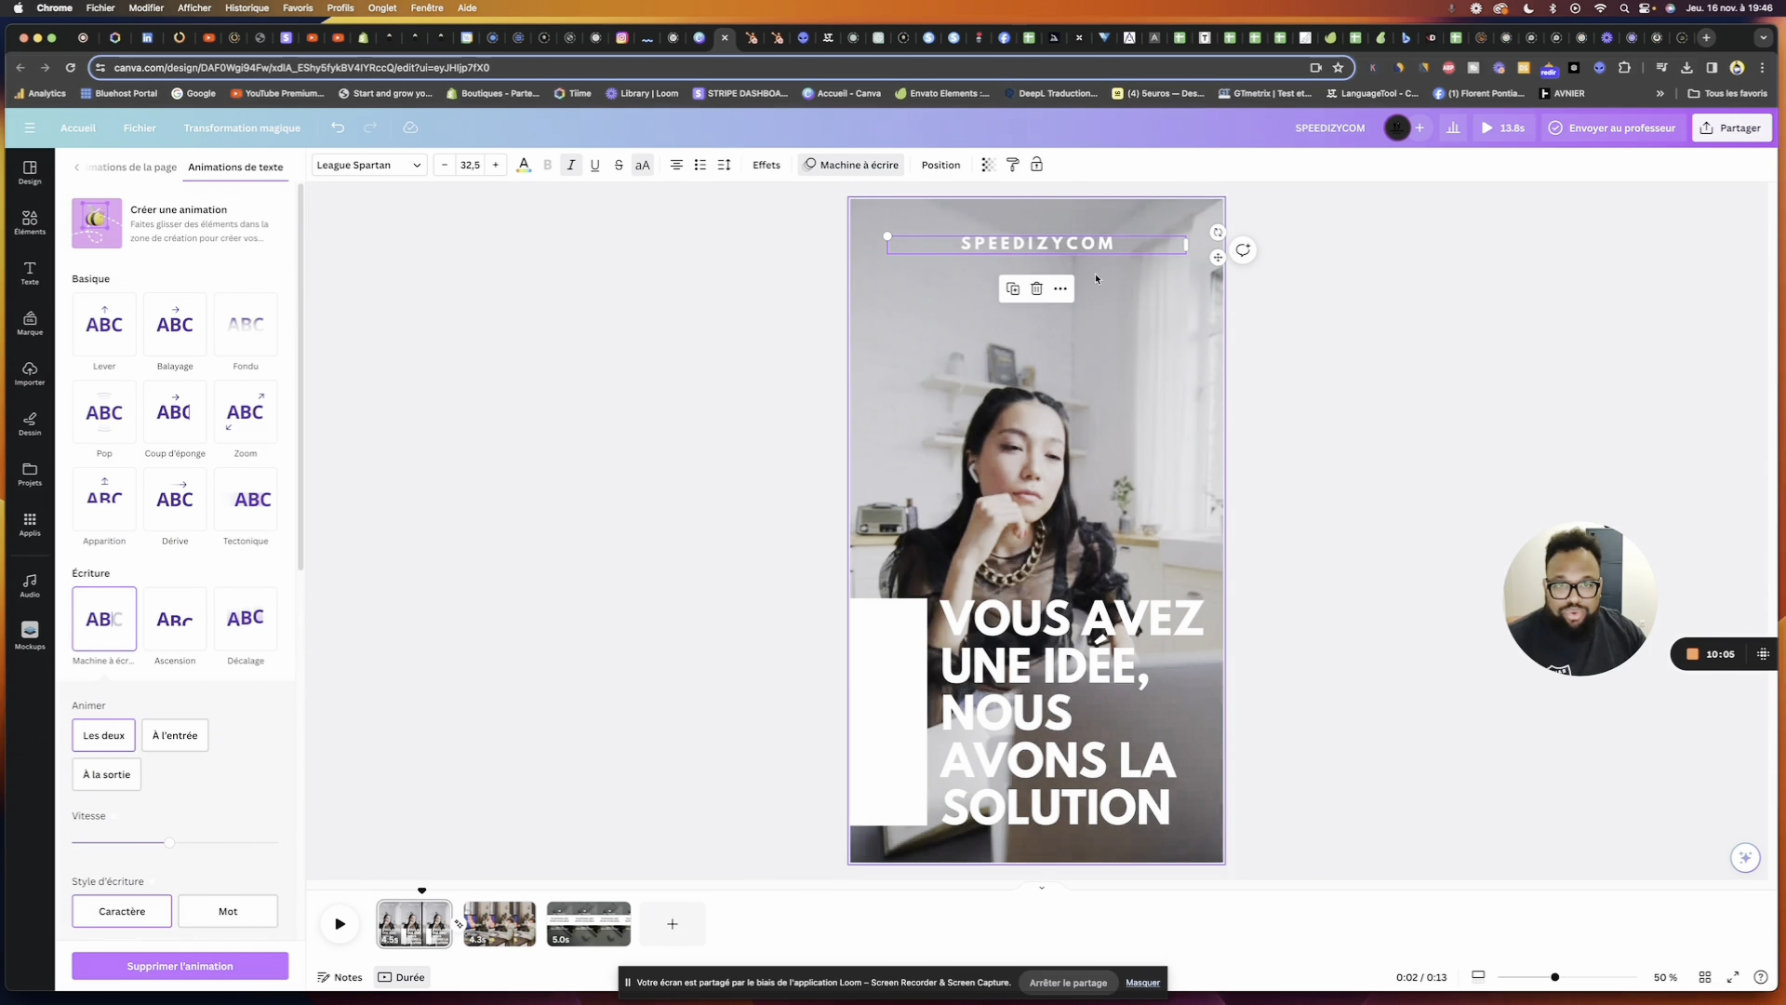
{"action": "left_click", "coordinate": [726, 167]}
{"action": "left_click_drag", "start_coordinate": [811, 220], "coordinate": [769, 220]}
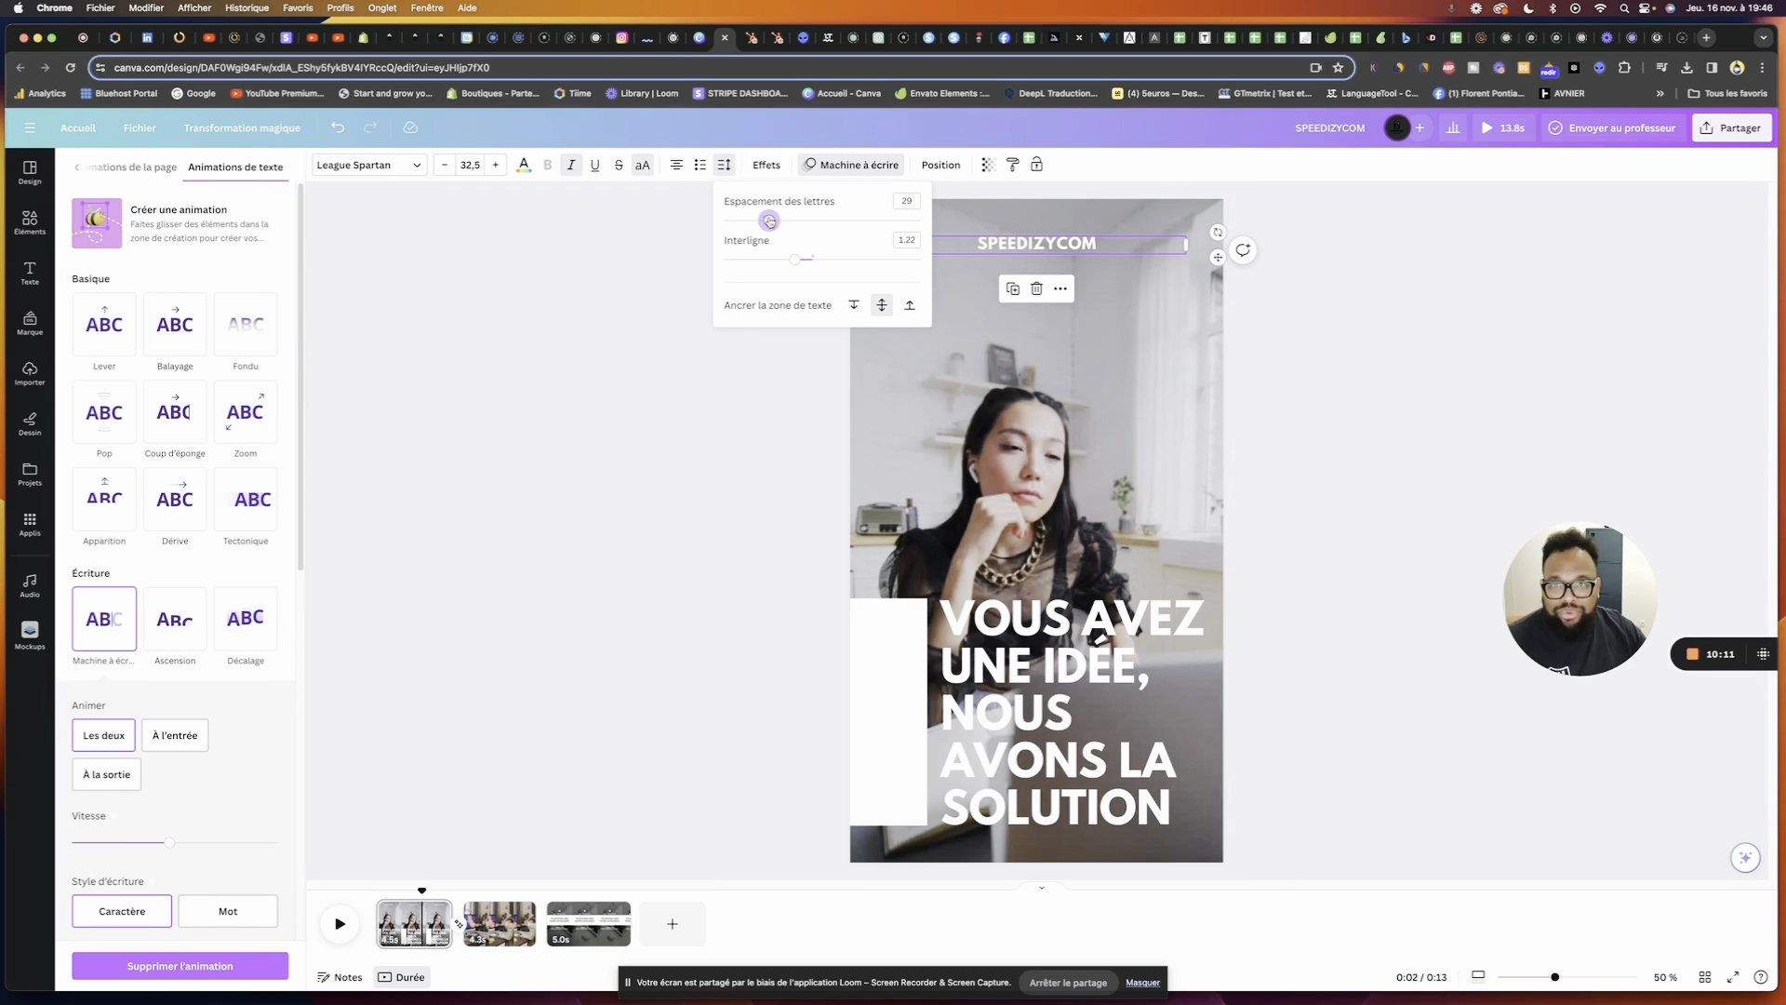
Increase the font size of the "SPEEDIZYCOM" text to 44.5
{"action": "left_click", "coordinate": [495, 165]}
{"action": "left_click", "coordinate": [495, 165]}
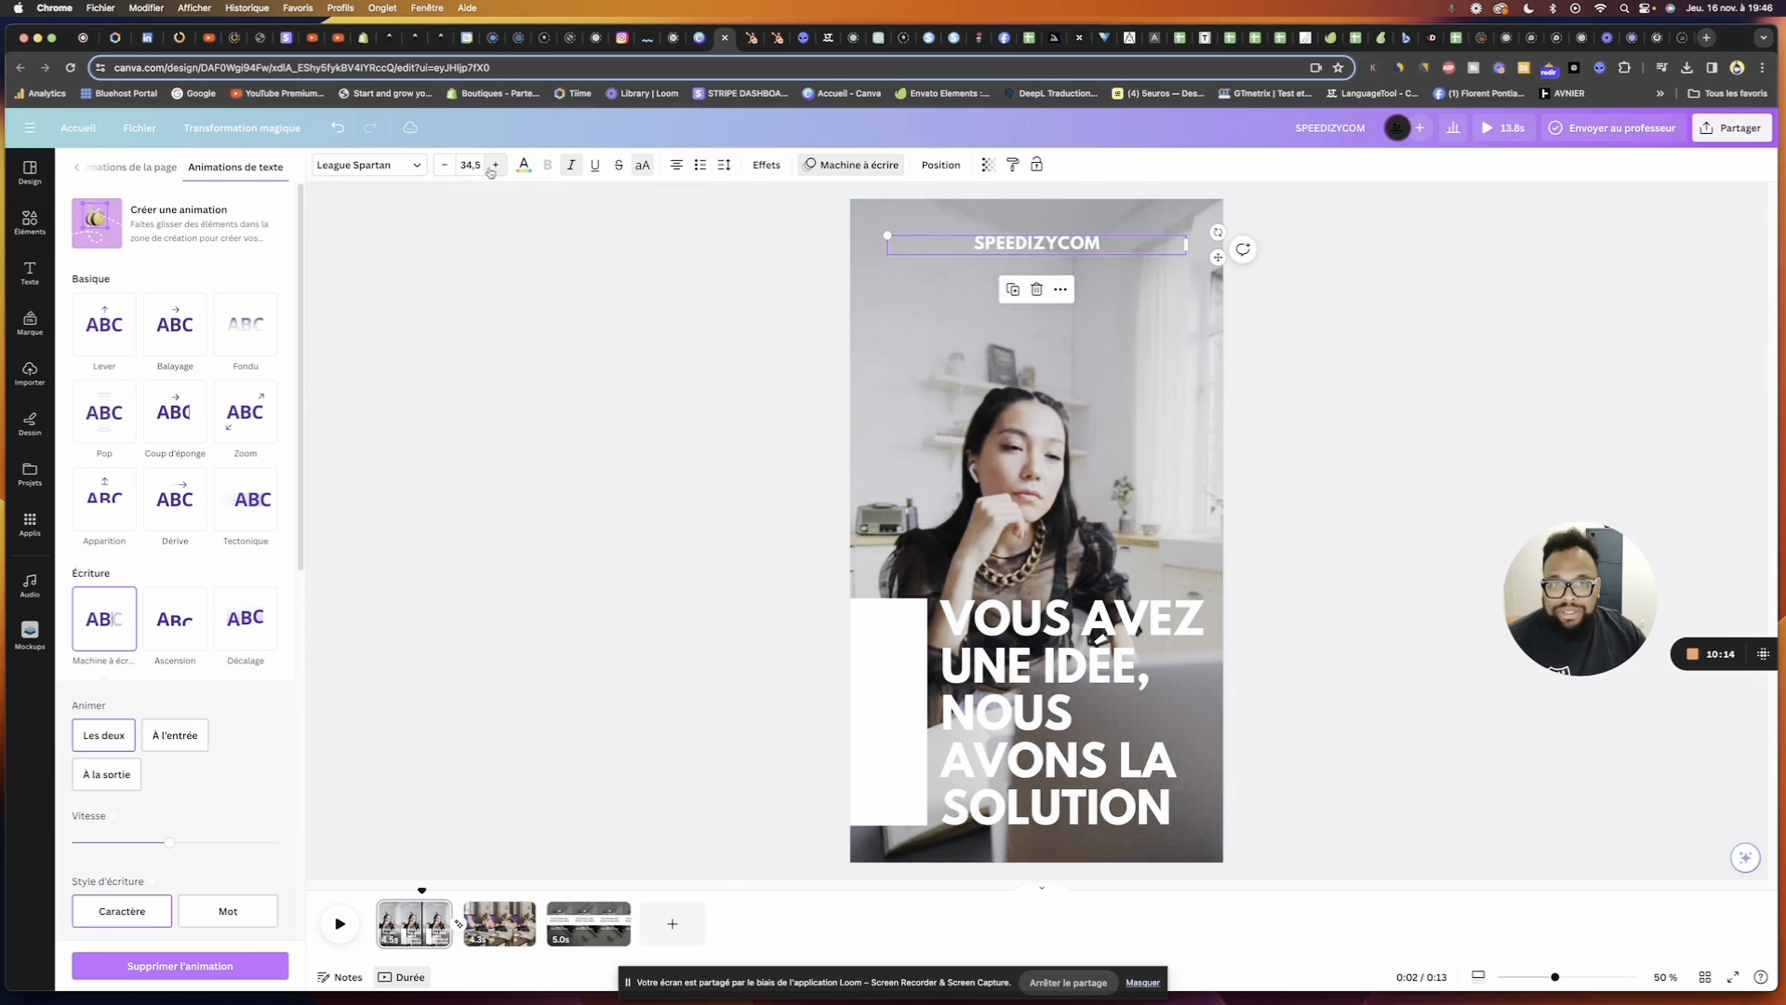
{"action": "left_click", "coordinate": [495, 165]}
{"action": "left_click", "coordinate": [495, 164]}
{"action": "double_click", "coordinate": [495, 164]}
{"action": "left_click", "coordinate": [495, 165]}
{"action": "double_click", "coordinate": [495, 165]}
{"action": "double_click", "coordinate": [495, 165]}
{"action": "left_click", "coordinate": [494, 164]}
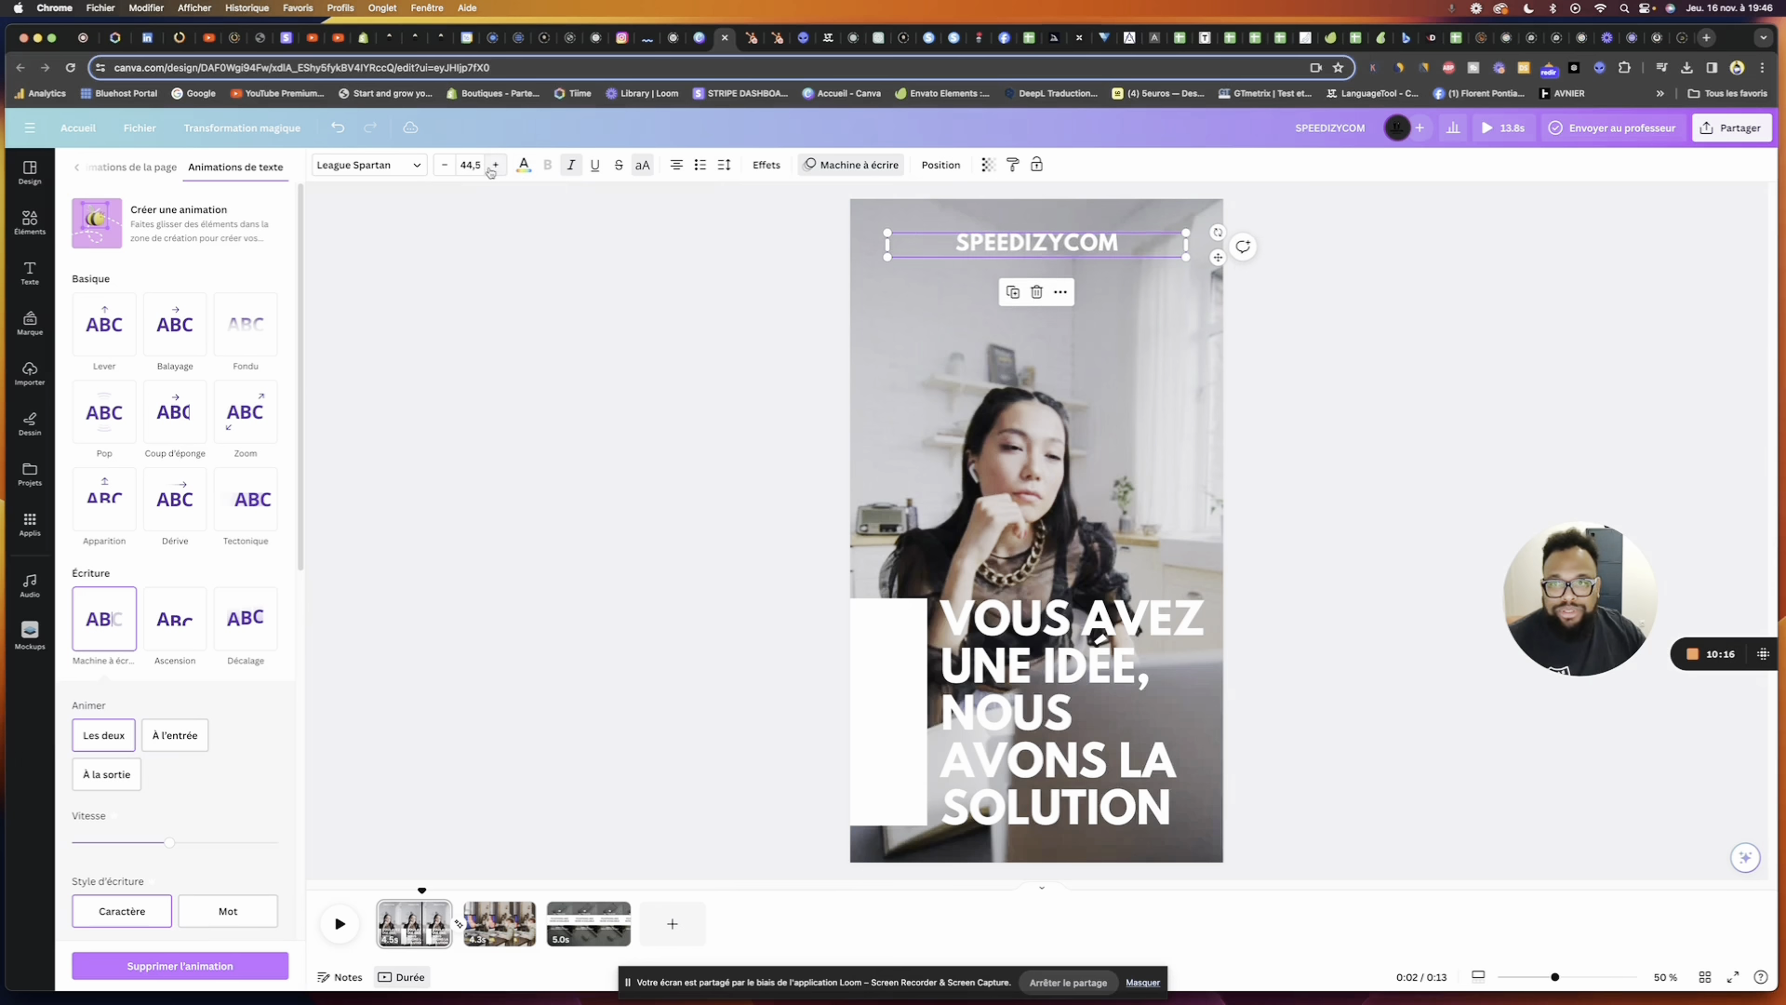
Increase the font size of the "SPEEDIZYCOM" text to 46.5
{"action": "double_click", "coordinate": [495, 164]}
{"action": "left_click", "coordinate": [653, 445]}
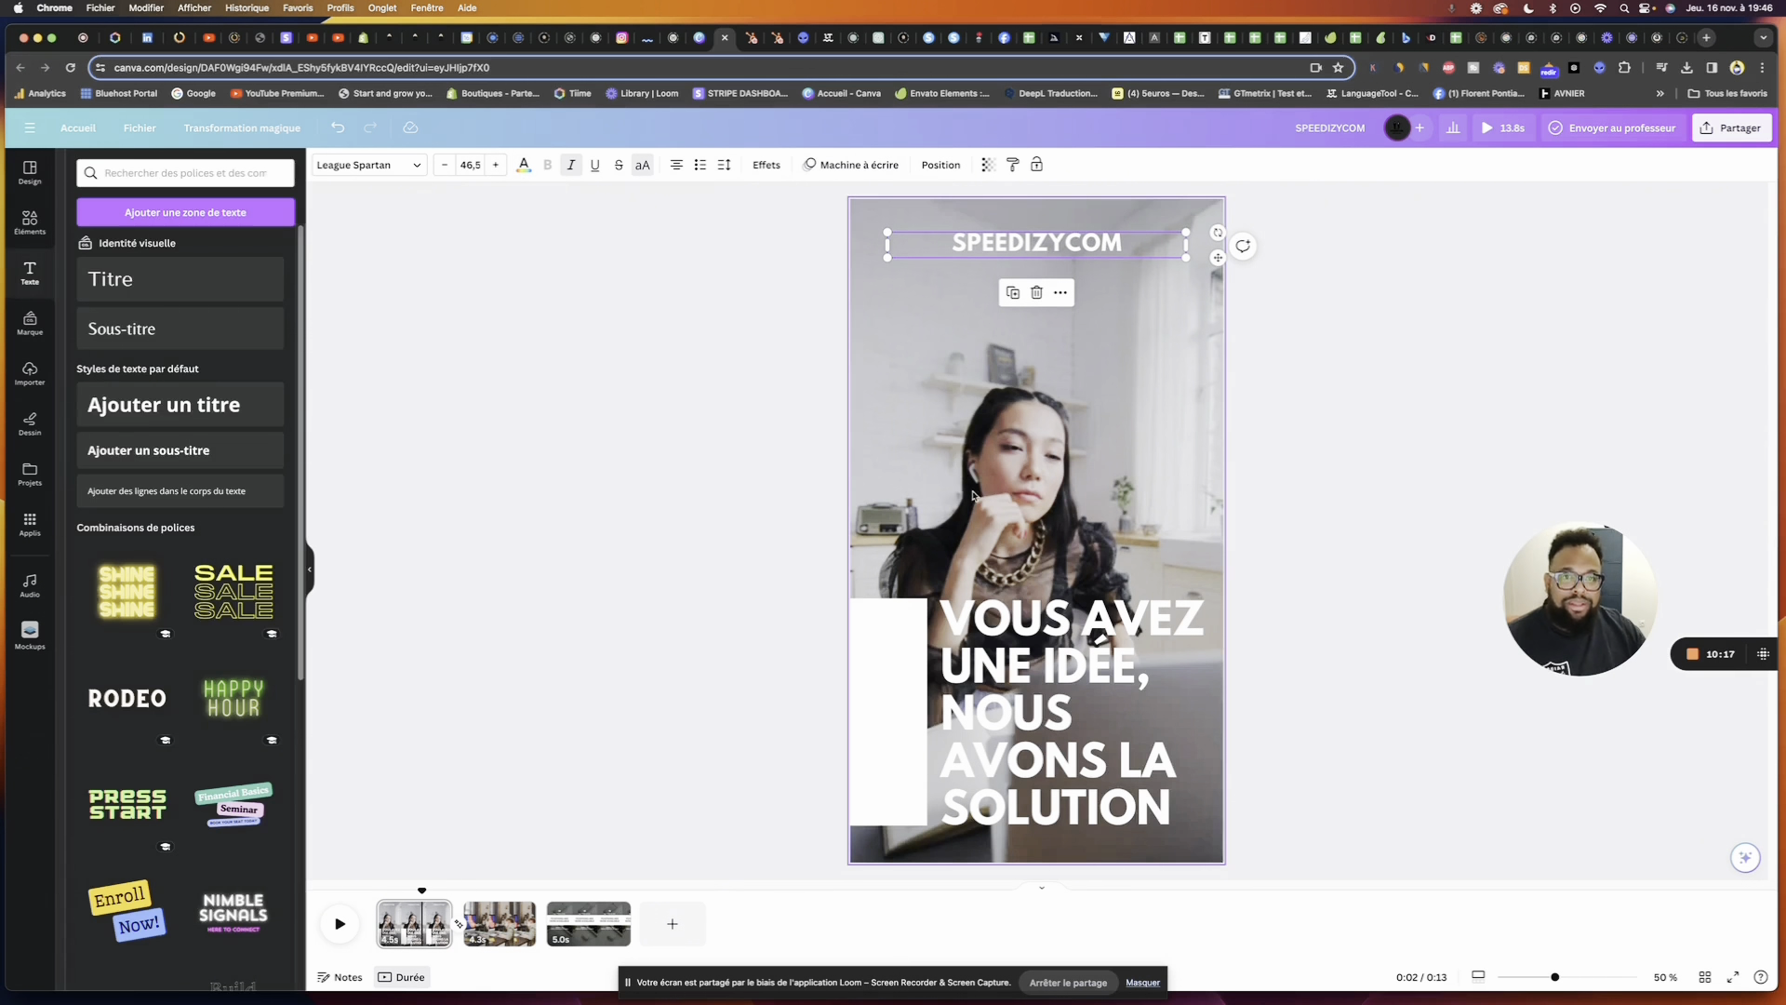
{"action": "left_click", "coordinate": [678, 450]}
Browse the font categories for the "SPEEDIZYCOM" text and list the Dessin animé fonts
{"action": "left_click", "coordinate": [1088, 243]}
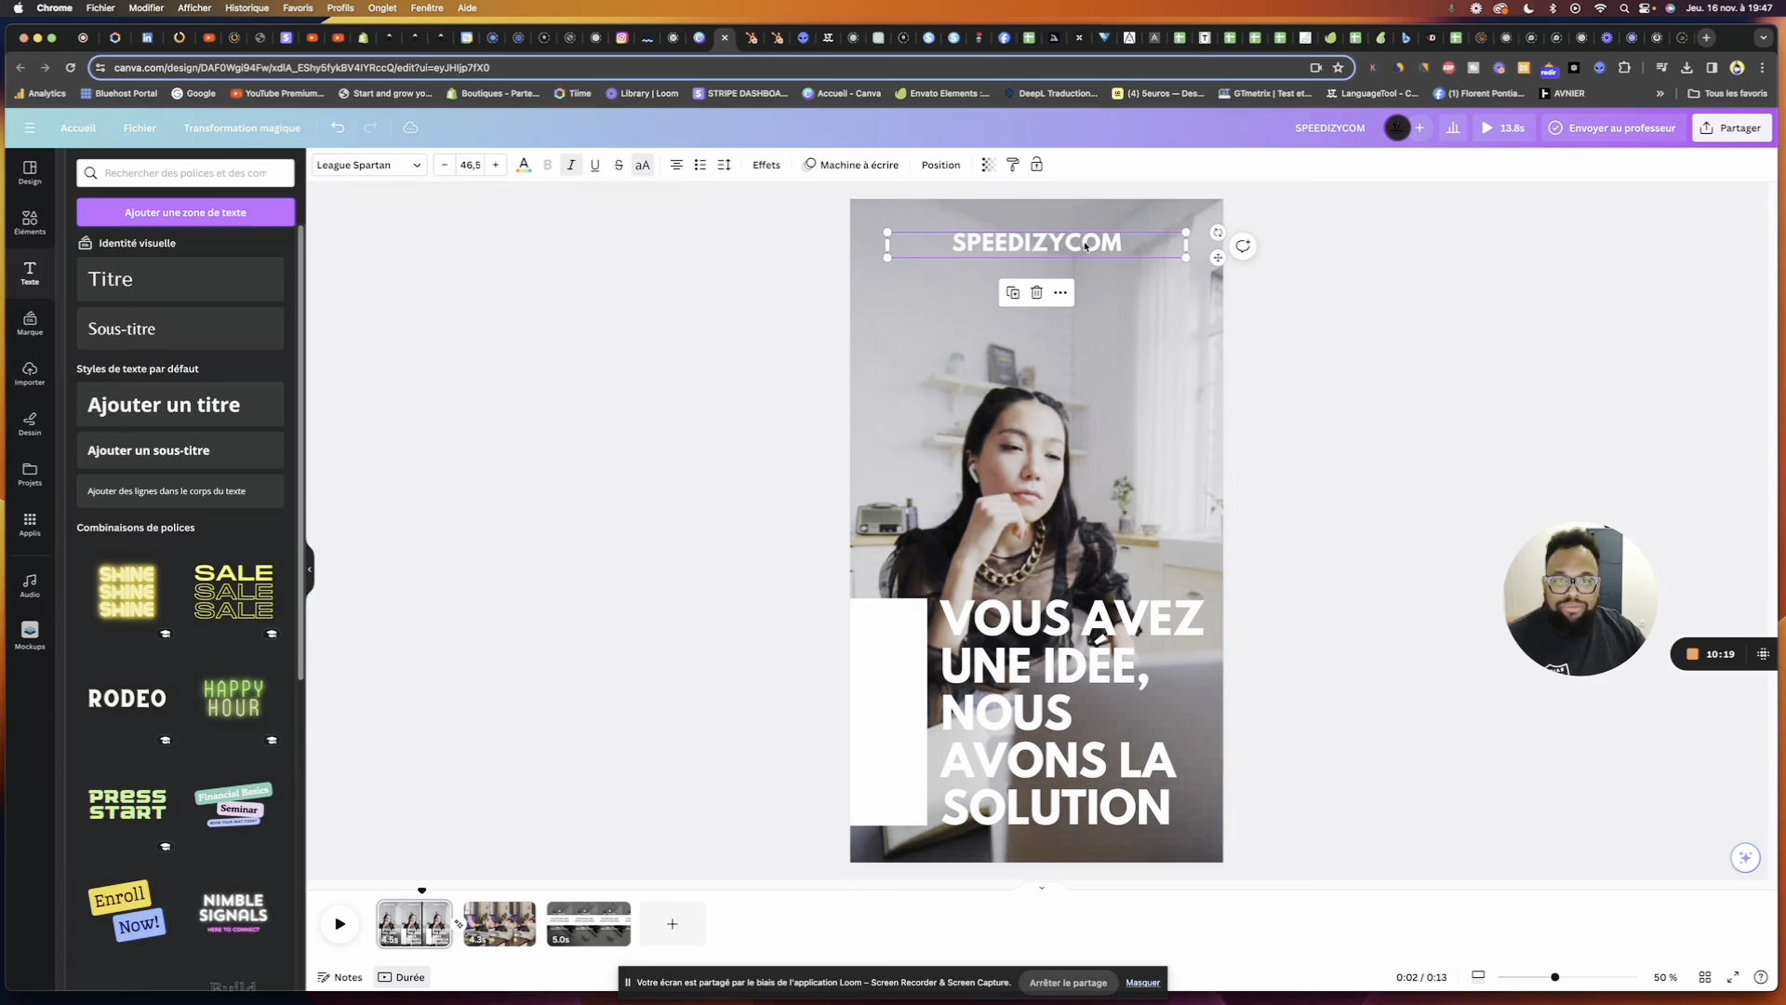
{"action": "left_click", "coordinate": [371, 168]}
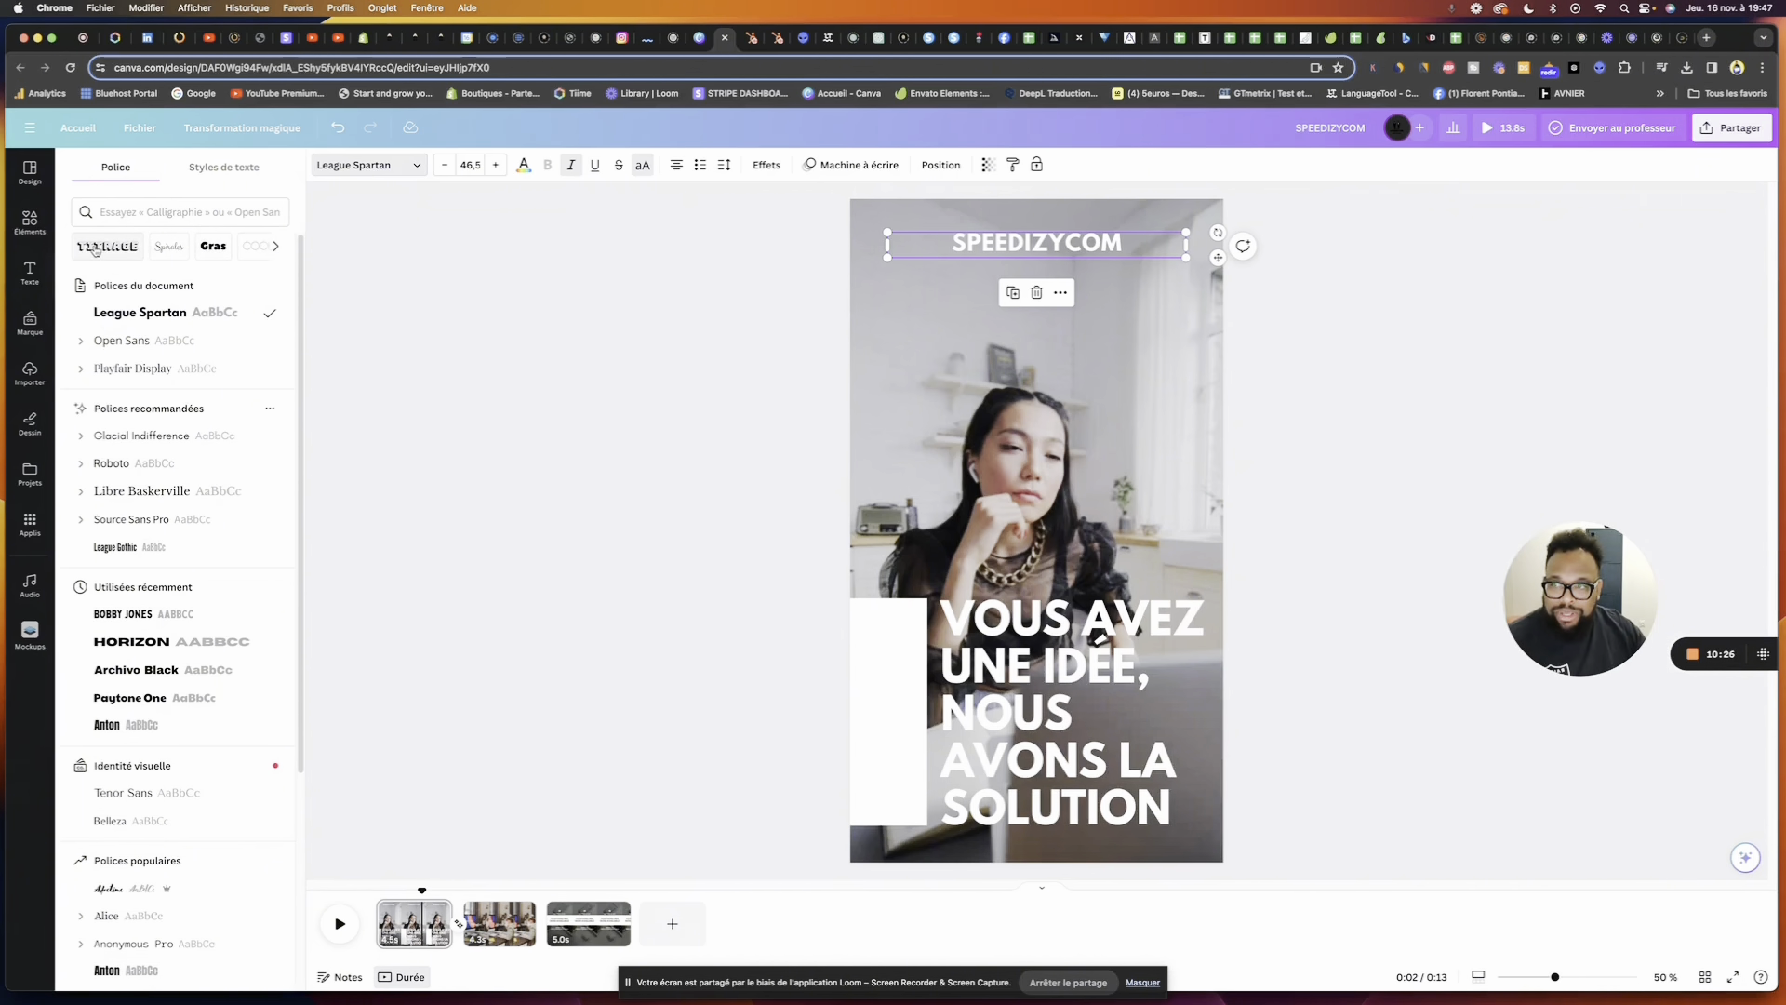
{"action": "left_click", "coordinate": [276, 248]}
{"action": "left_click", "coordinate": [276, 247]}
{"action": "left_click", "coordinate": [276, 247]}
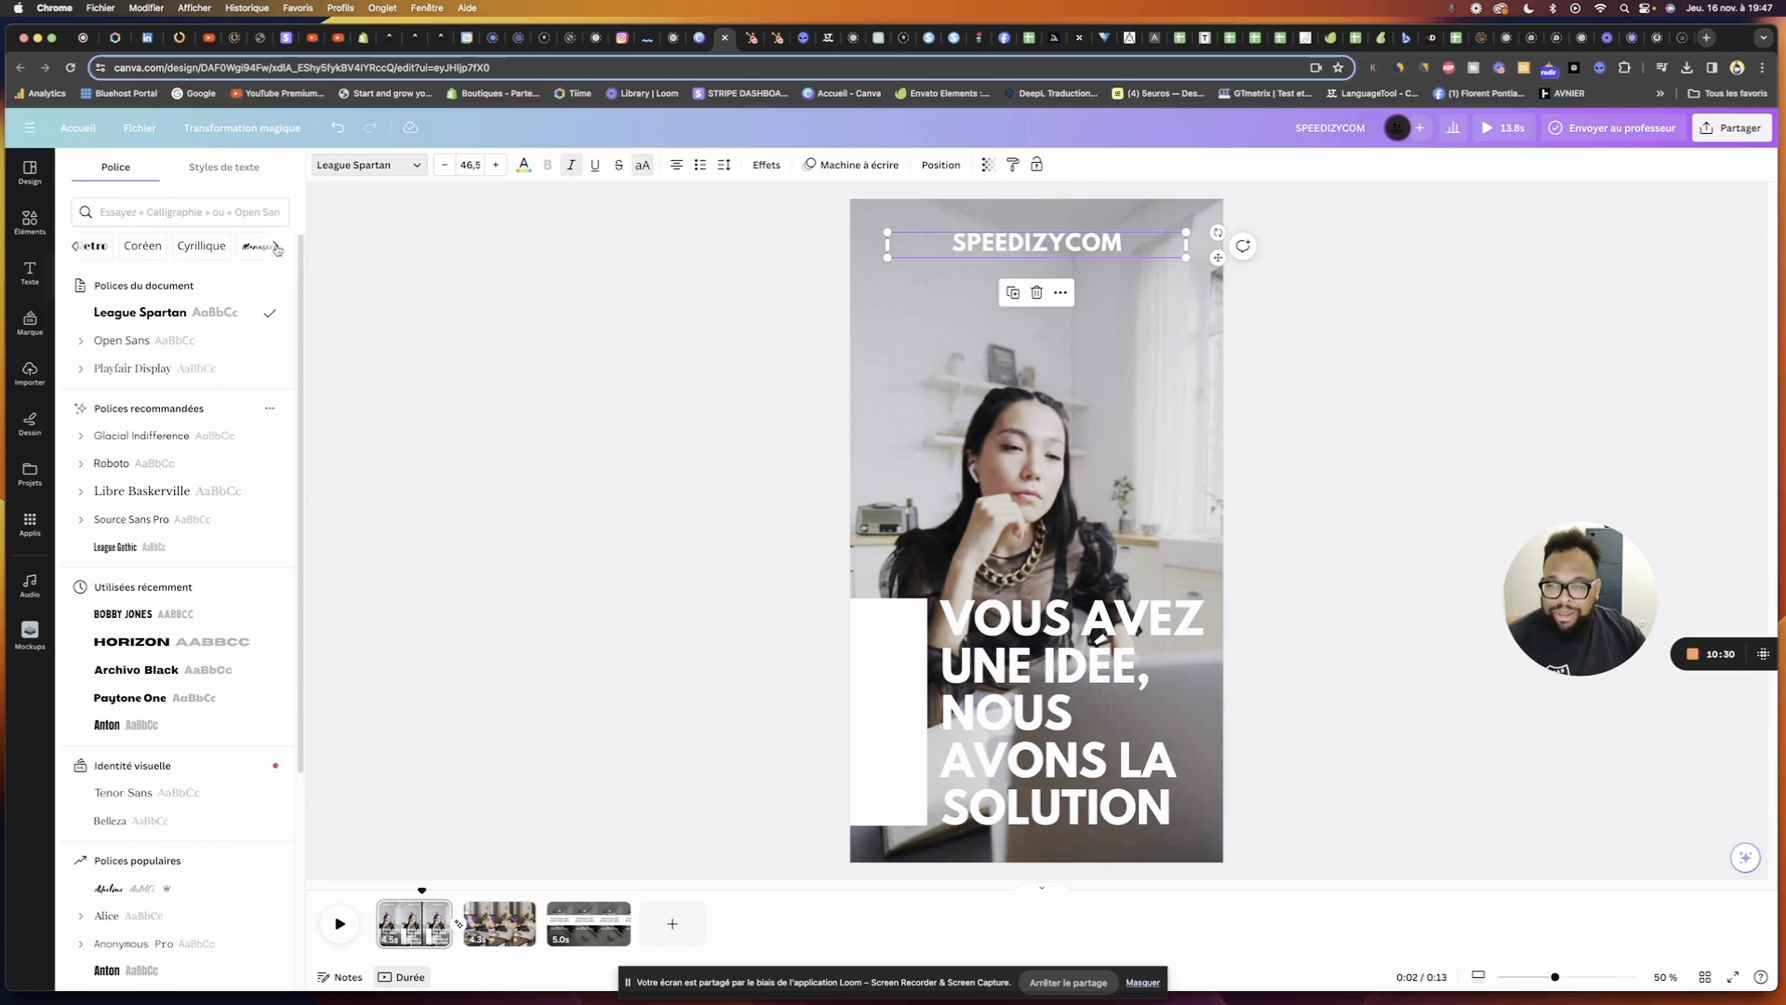
{"action": "left_click", "coordinate": [276, 248]}
{"action": "left_click", "coordinate": [276, 247]}
{"action": "left_click", "coordinate": [276, 247]}
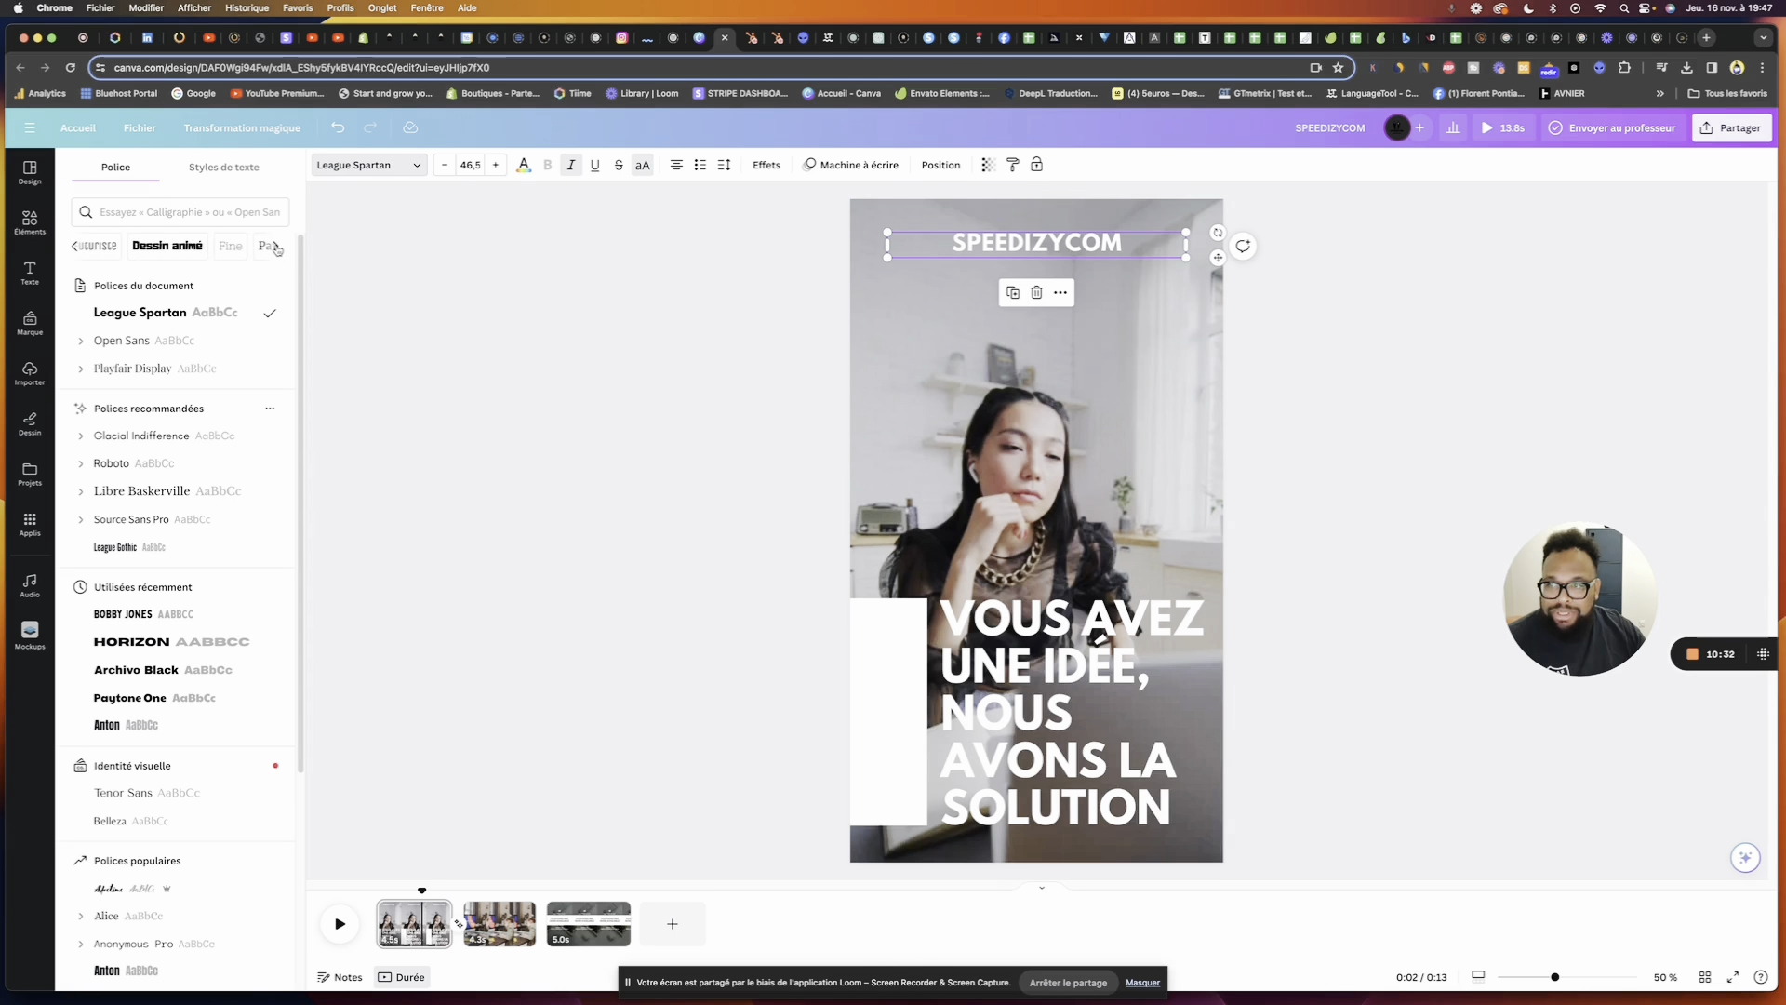
{"action": "left_click", "coordinate": [167, 248]}
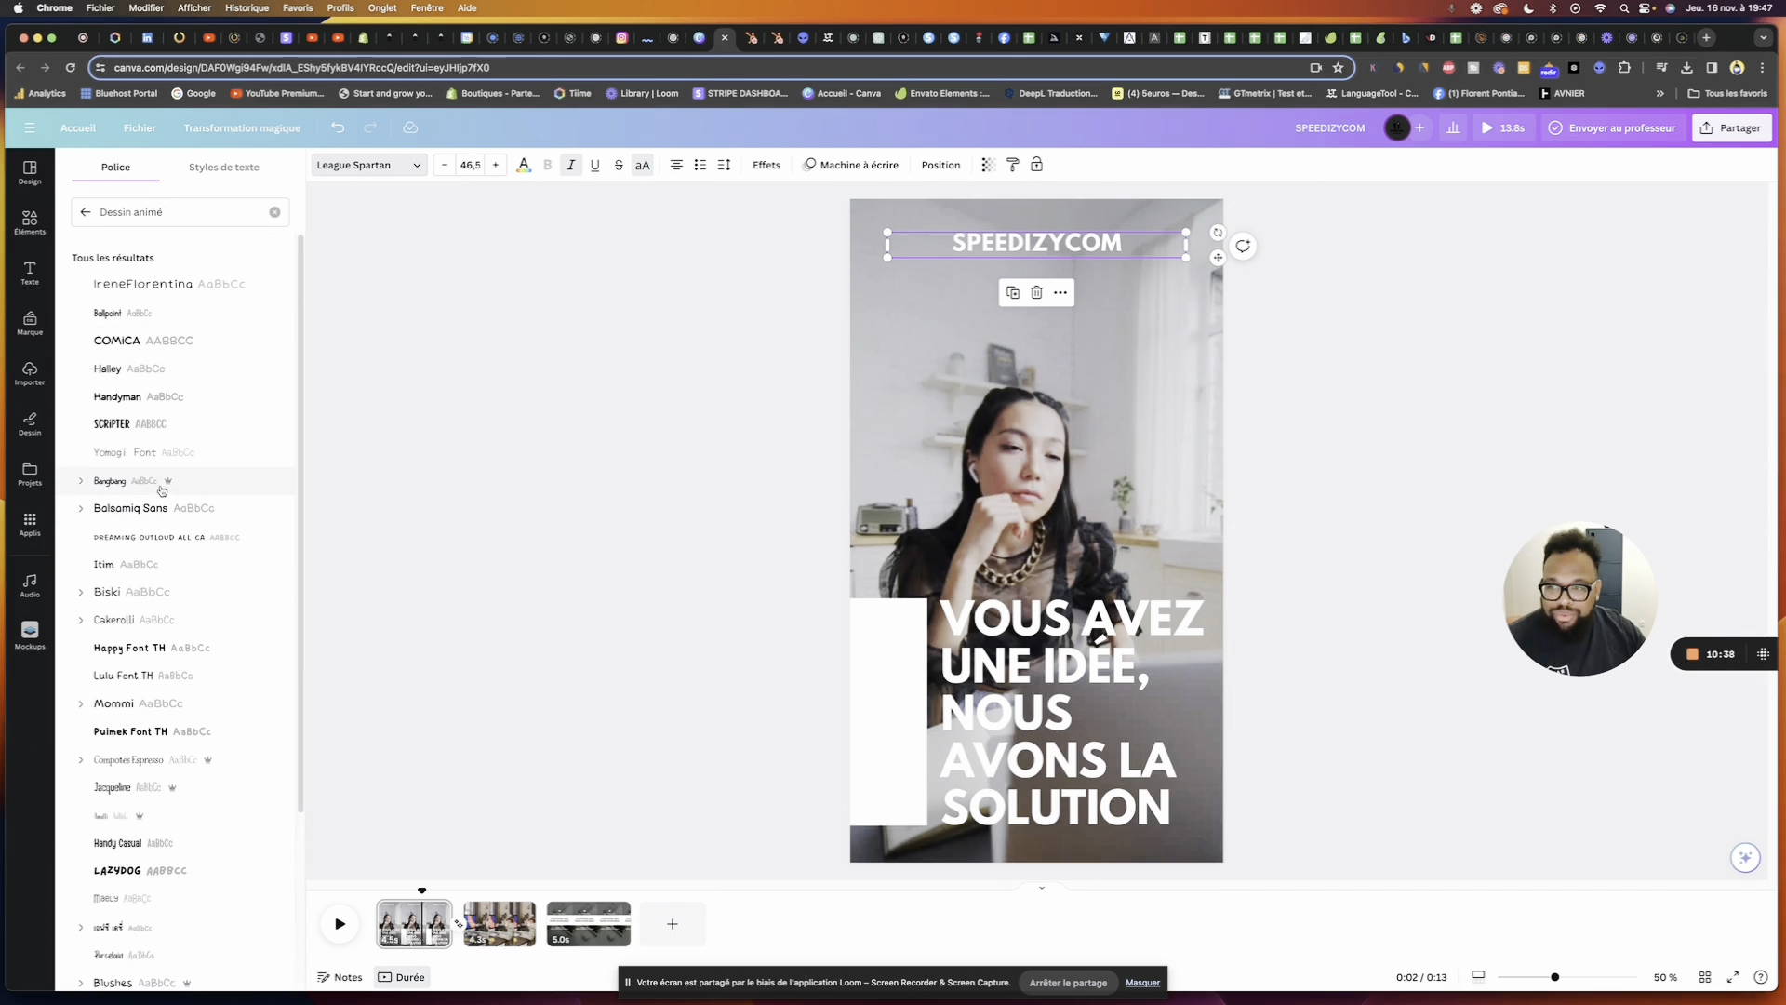
Try the Scripter font on the "SPEEDIZYCOM" text and settle on Handyman instead
{"action": "mouse_move", "coordinate": [168, 482]}
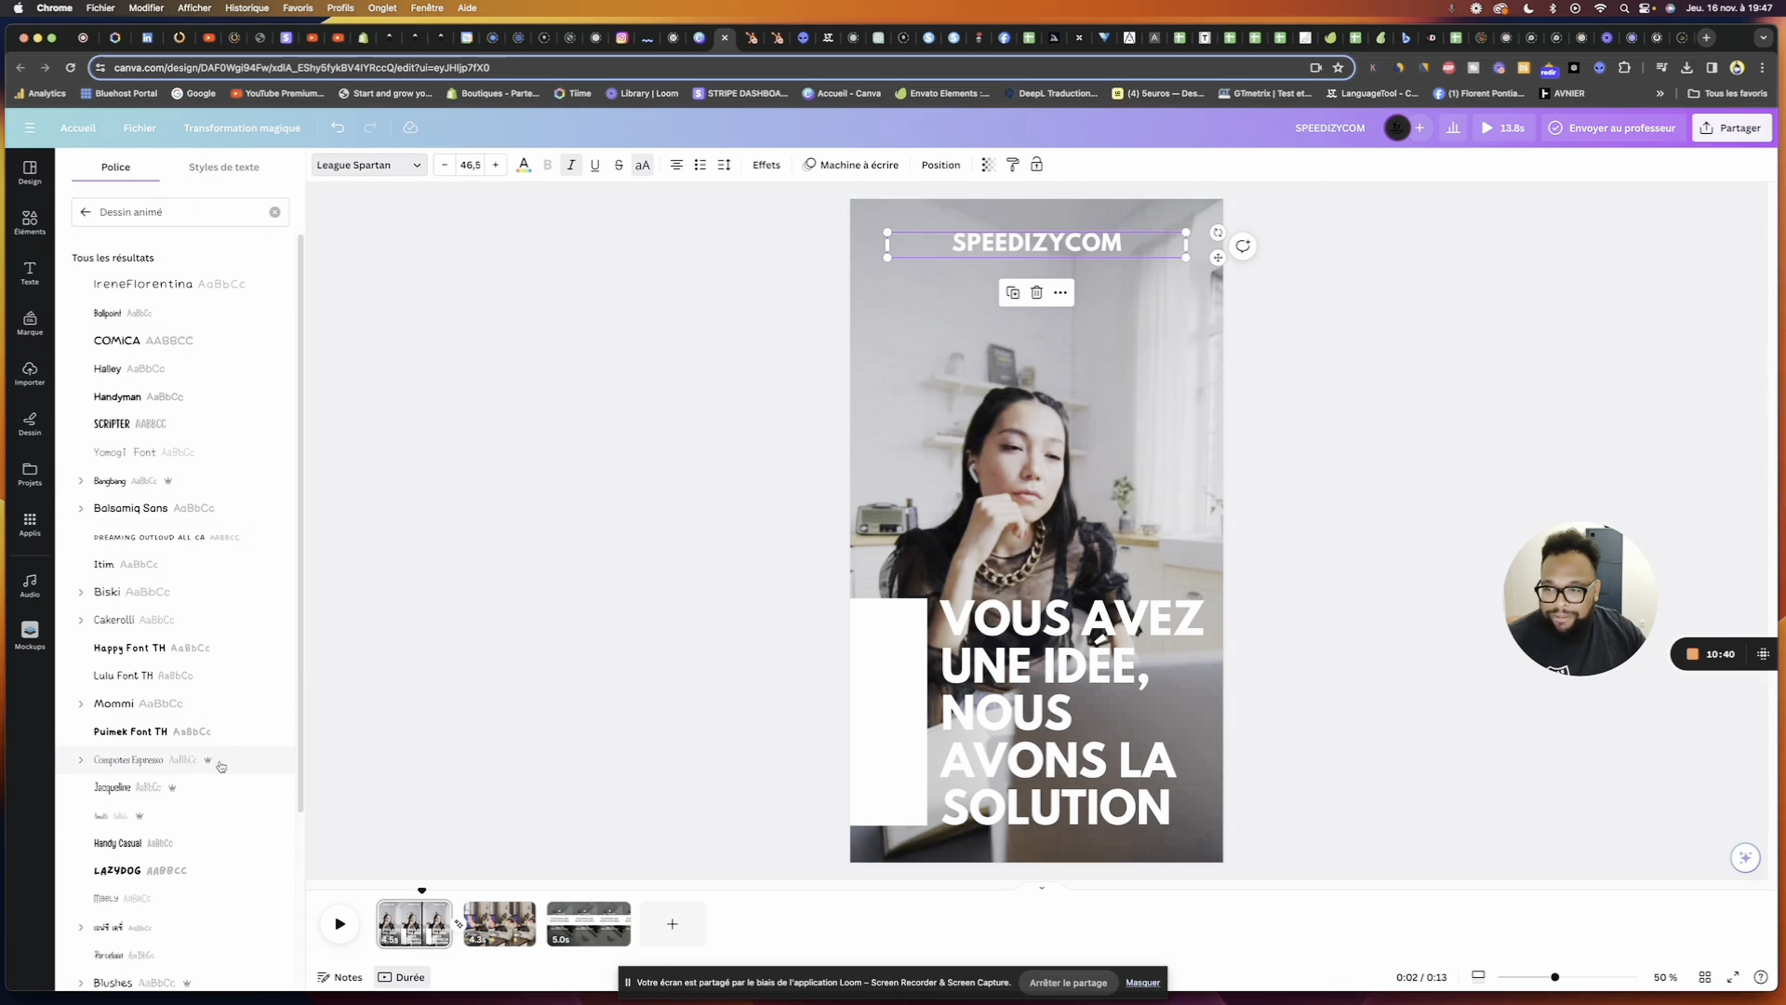
{"action": "left_click", "coordinate": [133, 426]}
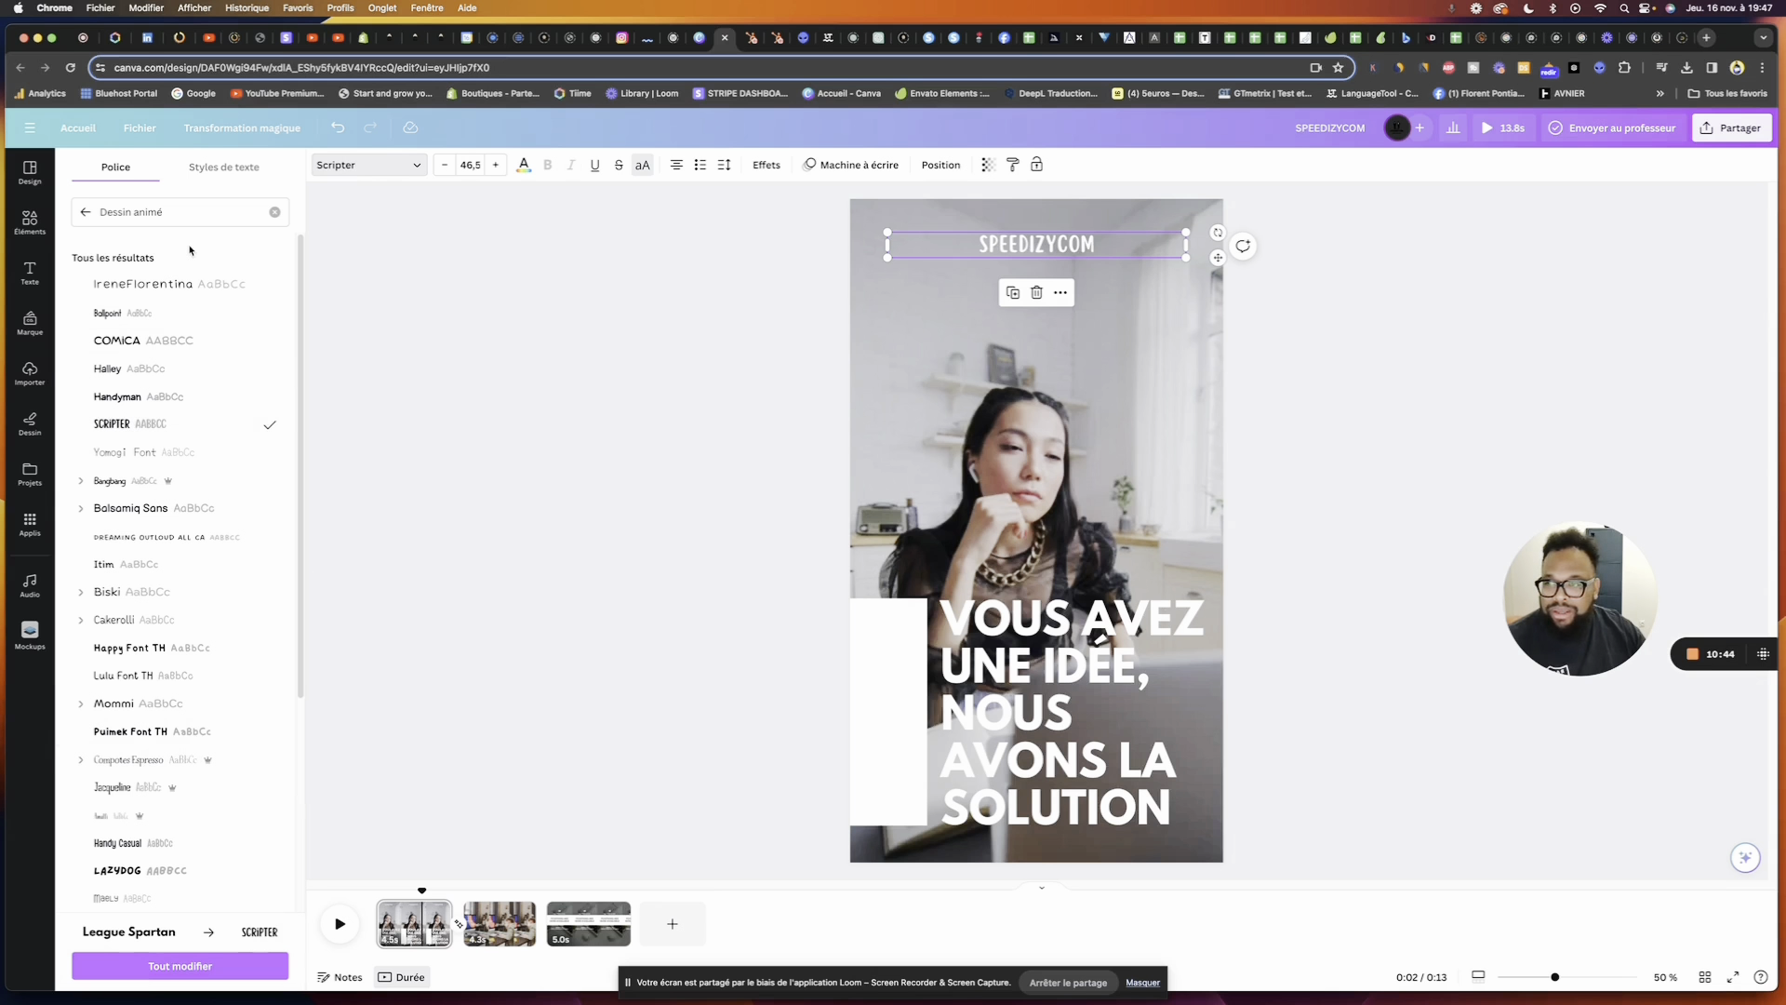
{"action": "left_click", "coordinate": [131, 396]}
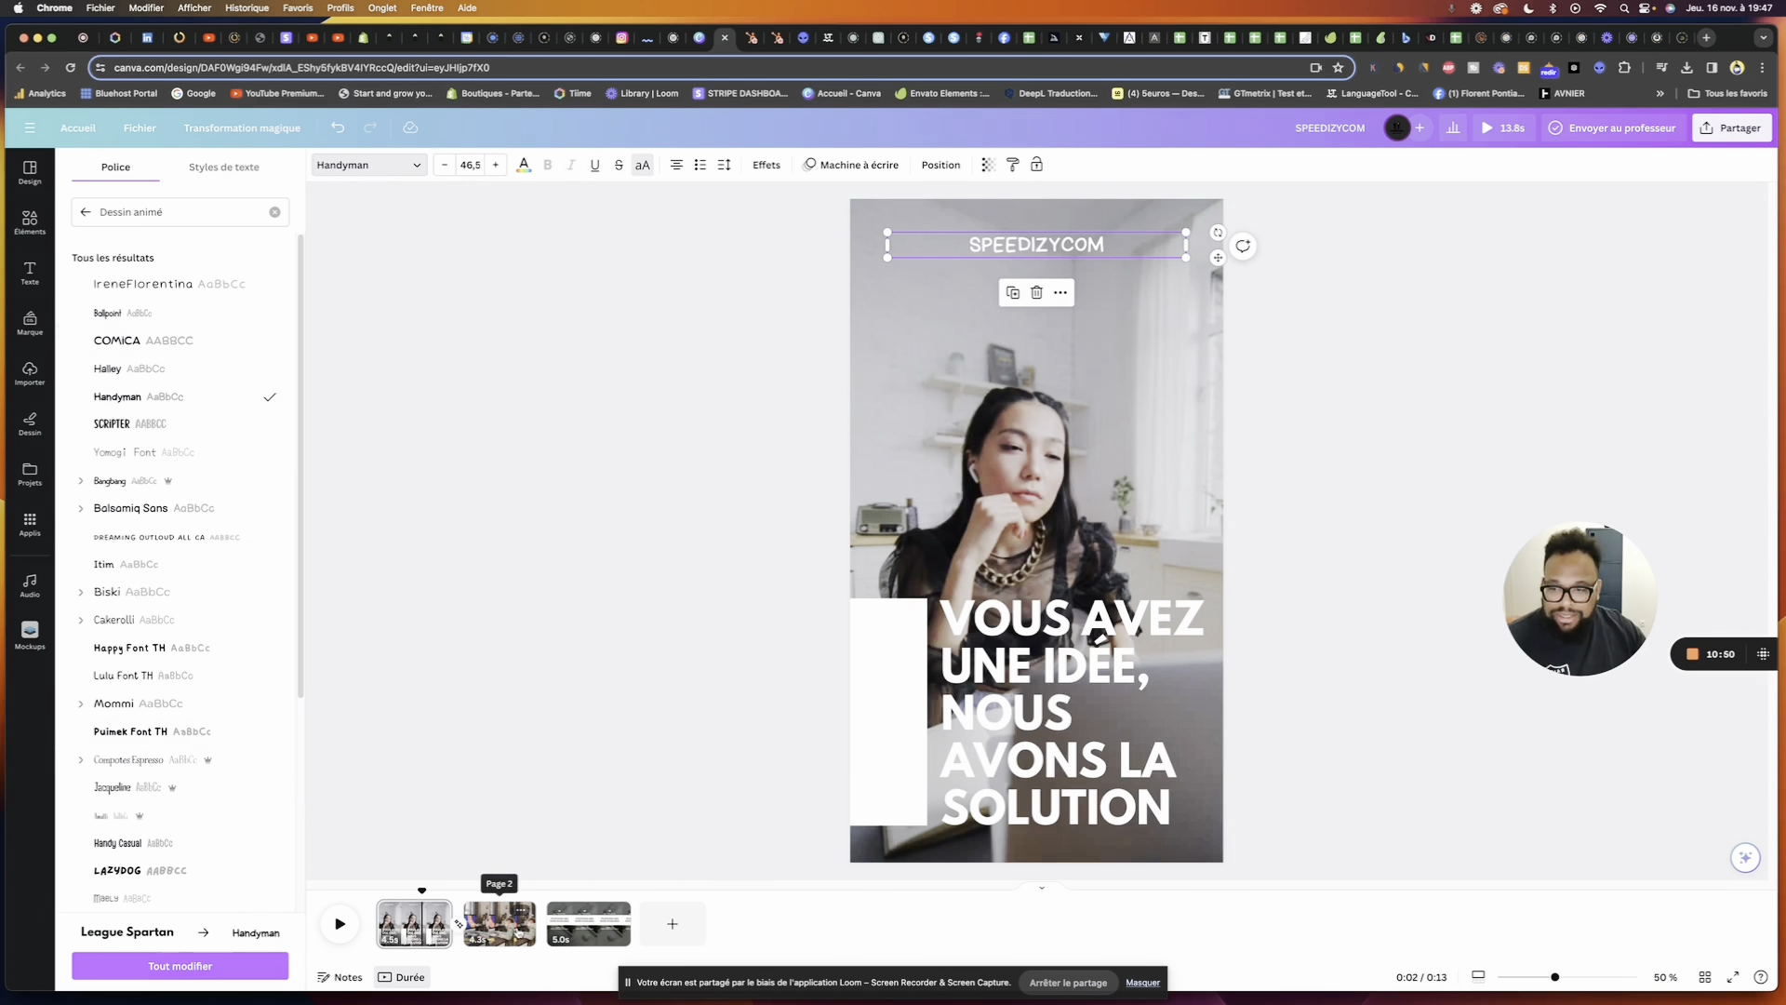
Go to page 2, select the word "Monday" and open the font choices for it
{"action": "left_click", "coordinate": [500, 921]}
{"action": "left_click", "coordinate": [1006, 543]}
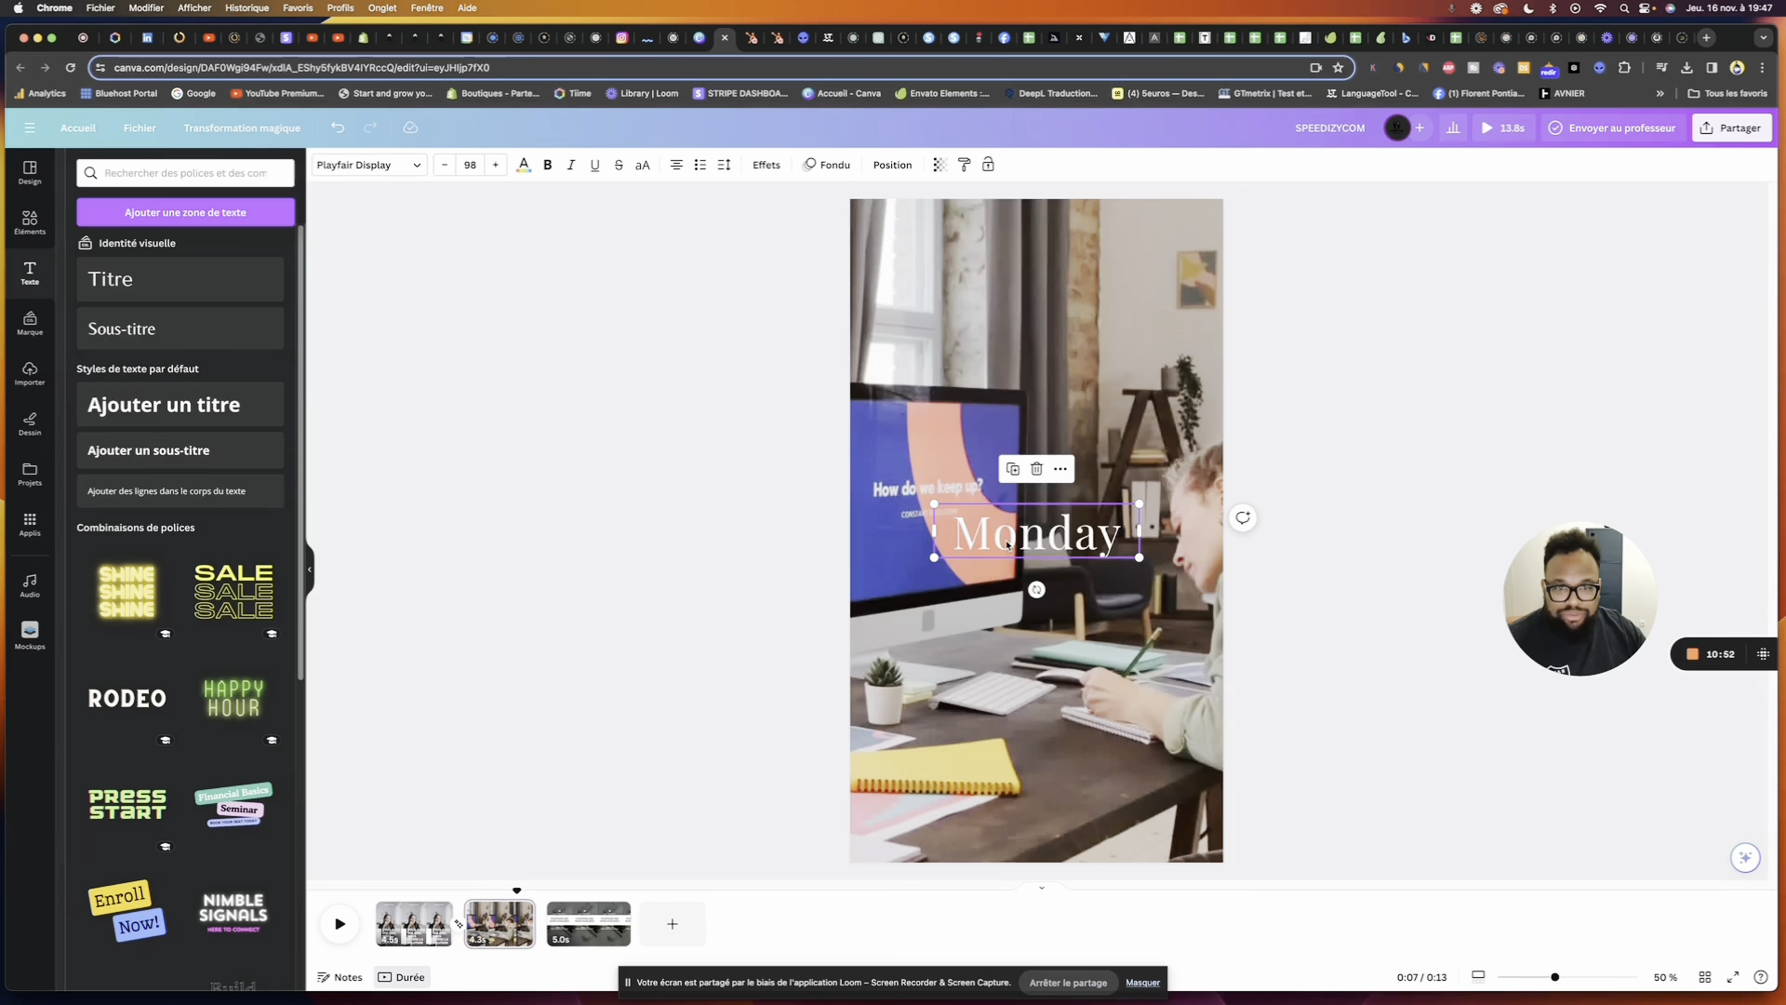
{"action": "left_click", "coordinate": [1006, 540]}
{"action": "left_click", "coordinate": [996, 618]}
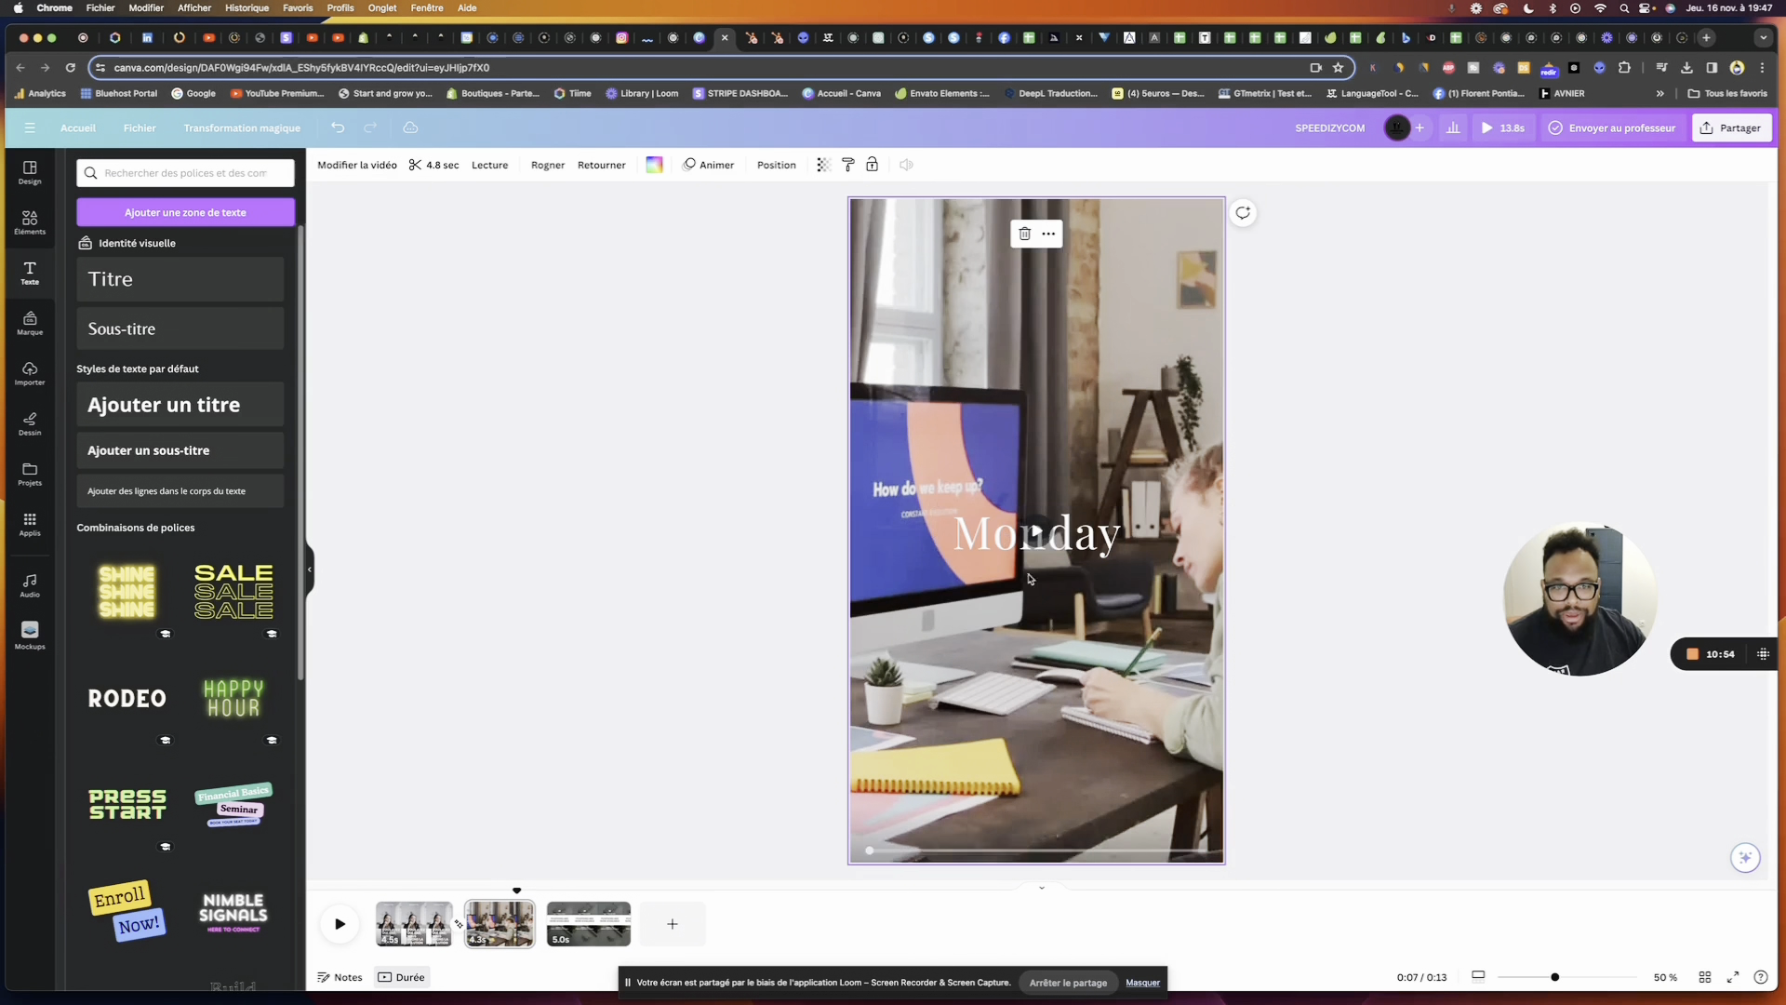
{"action": "left_click", "coordinate": [1113, 553]}
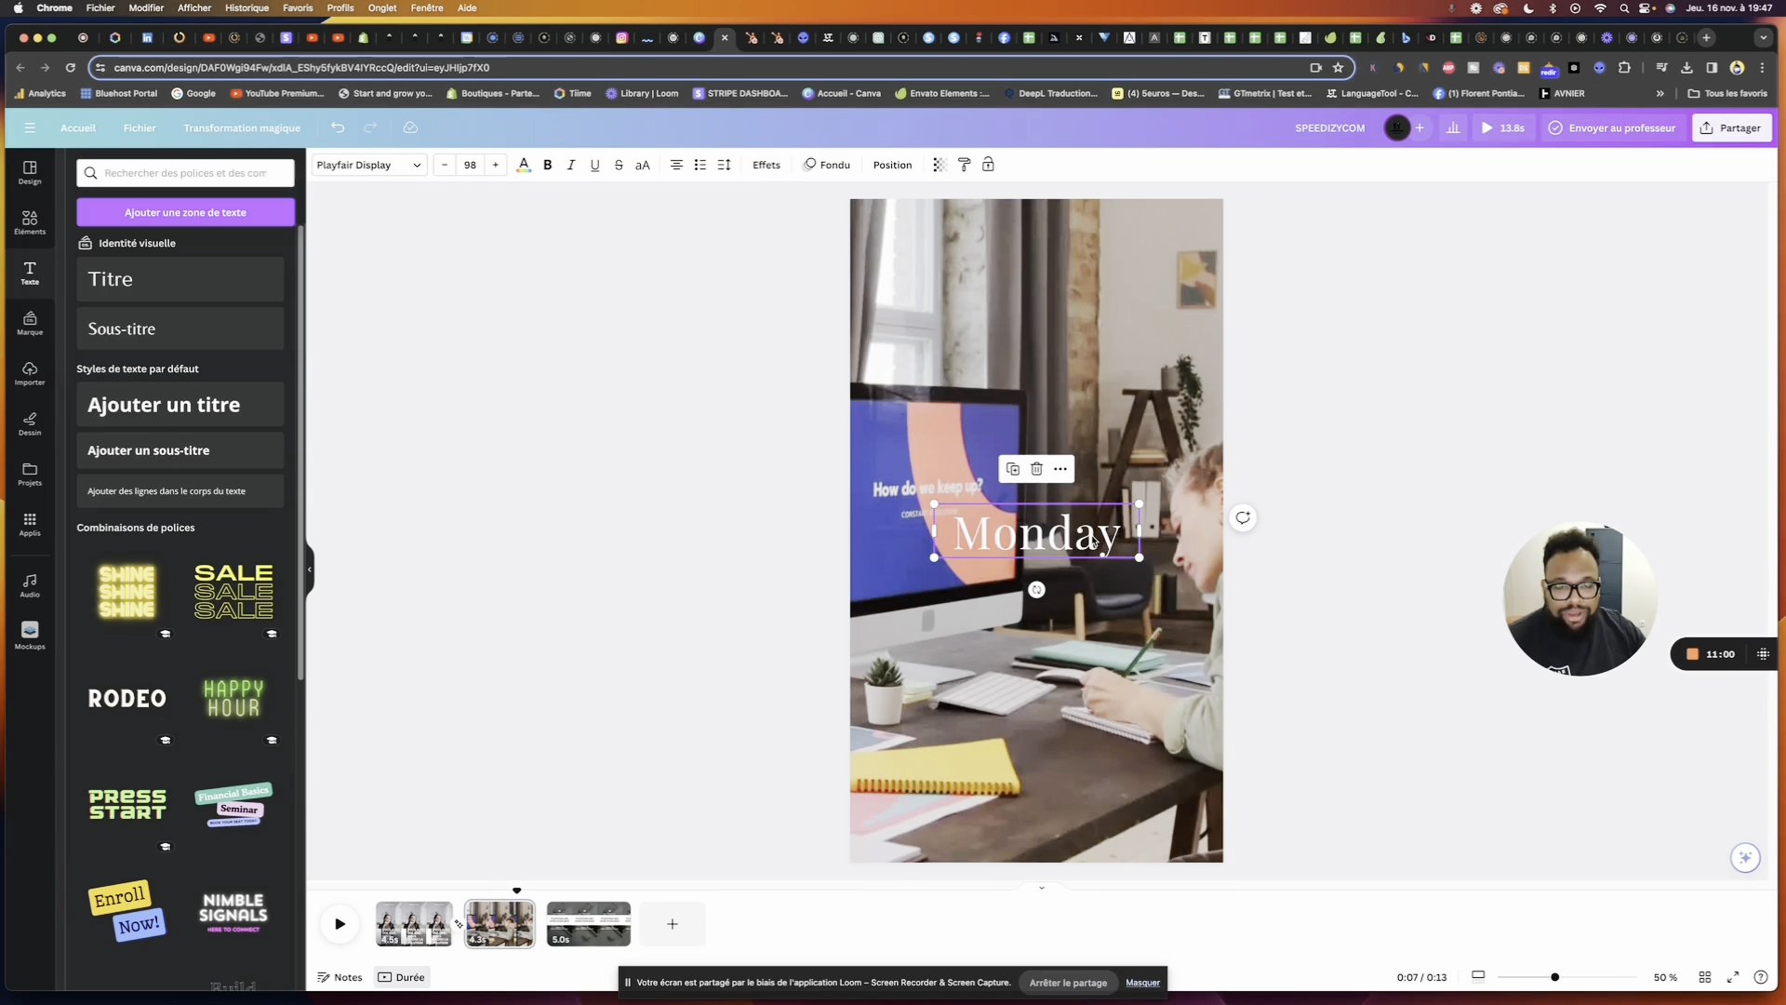
{"action": "double_click", "coordinate": [951, 520]}
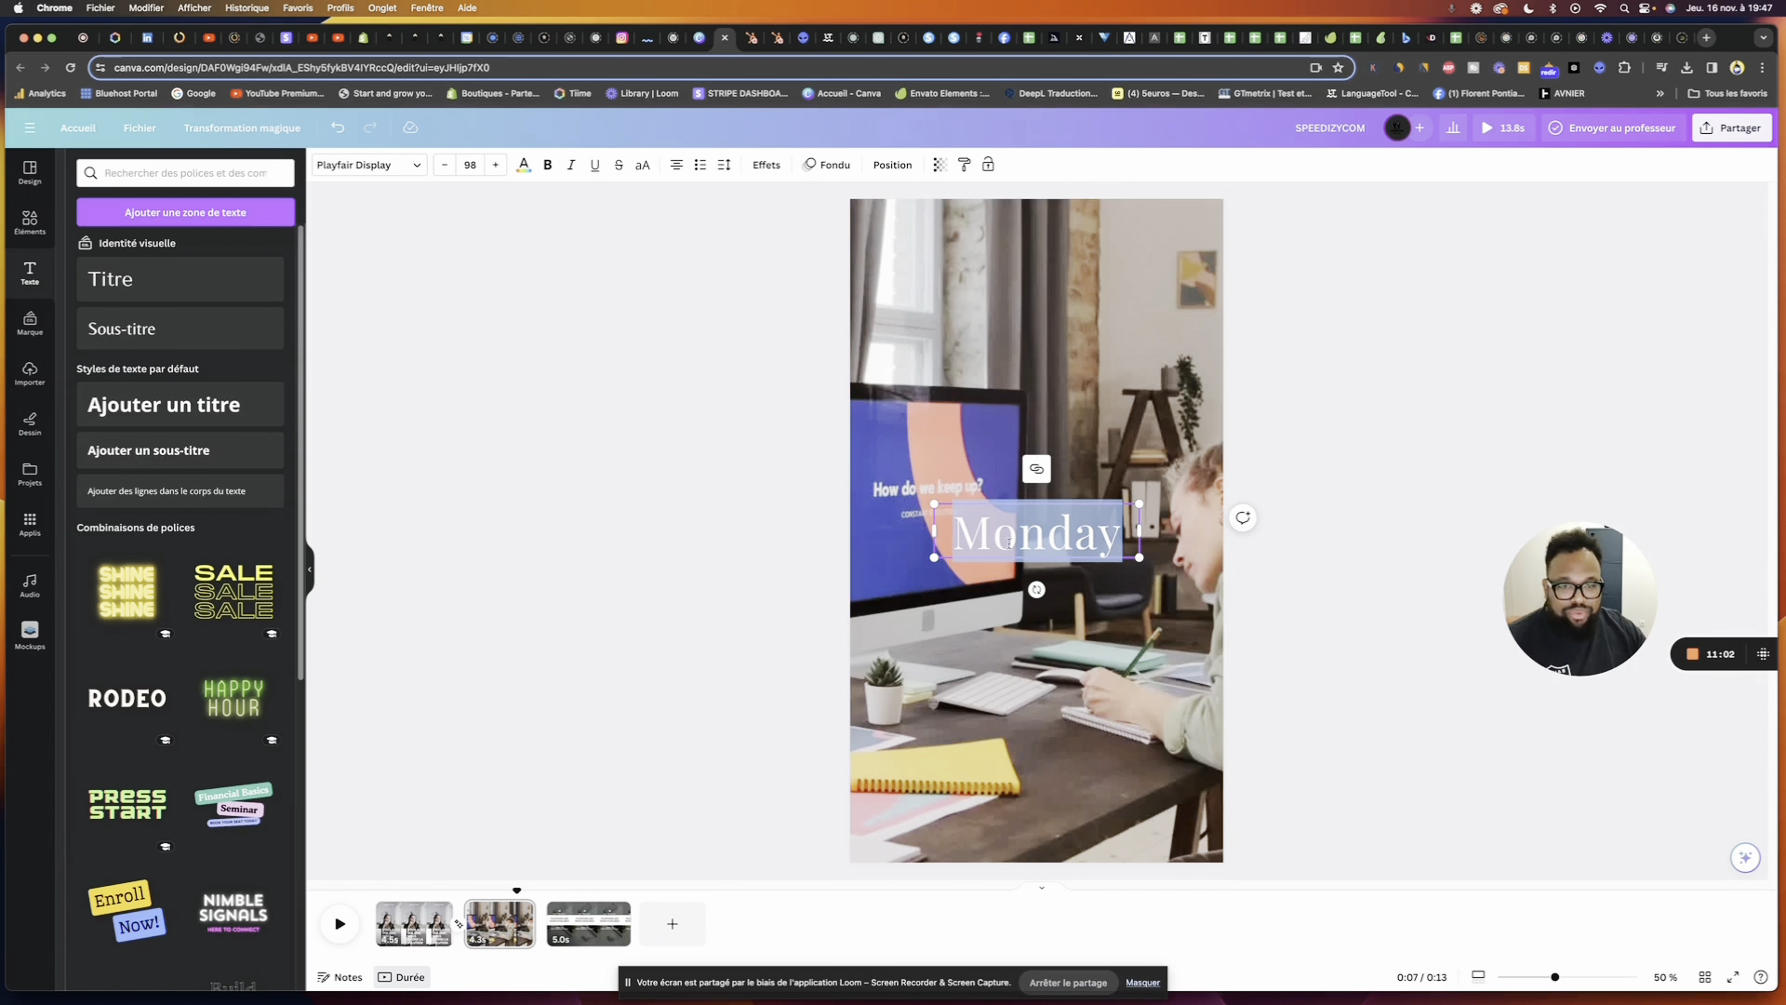
{"action": "left_click", "coordinate": [377, 166]}
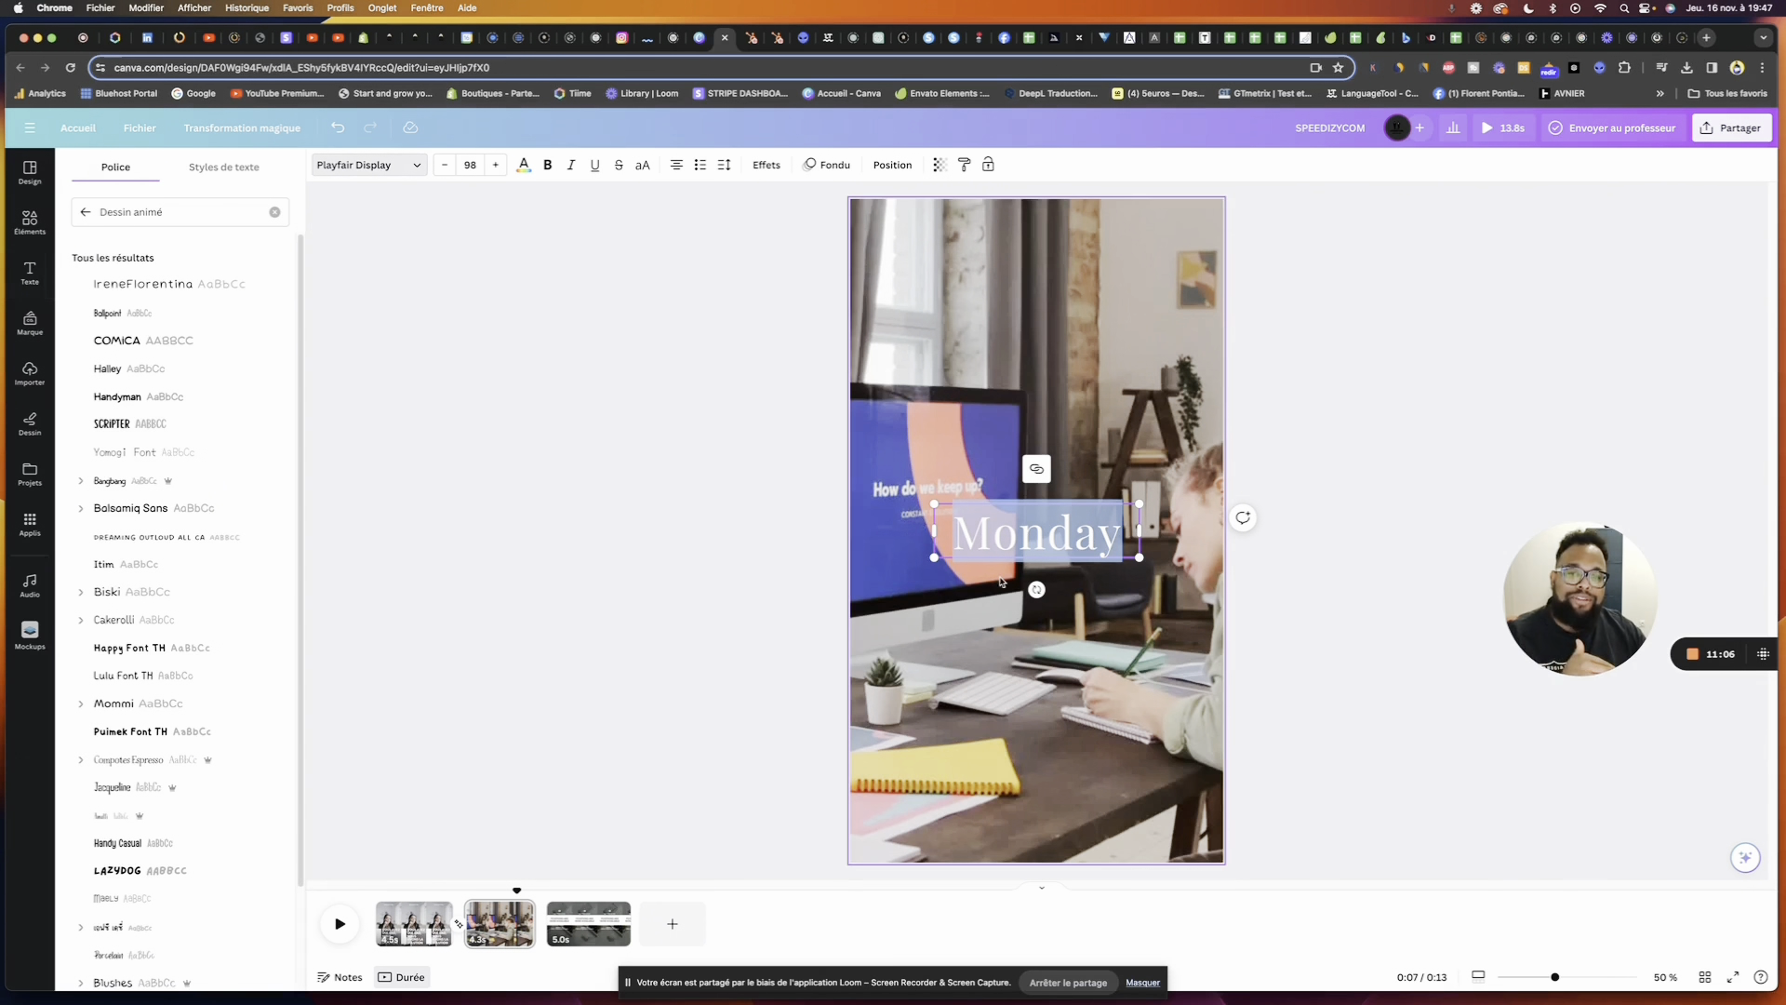
Detach the office video from the page 2 background so it becomes a separate clip
{"action": "left_click", "coordinate": [1016, 349]}
{"action": "double_click", "coordinate": [1016, 349]}
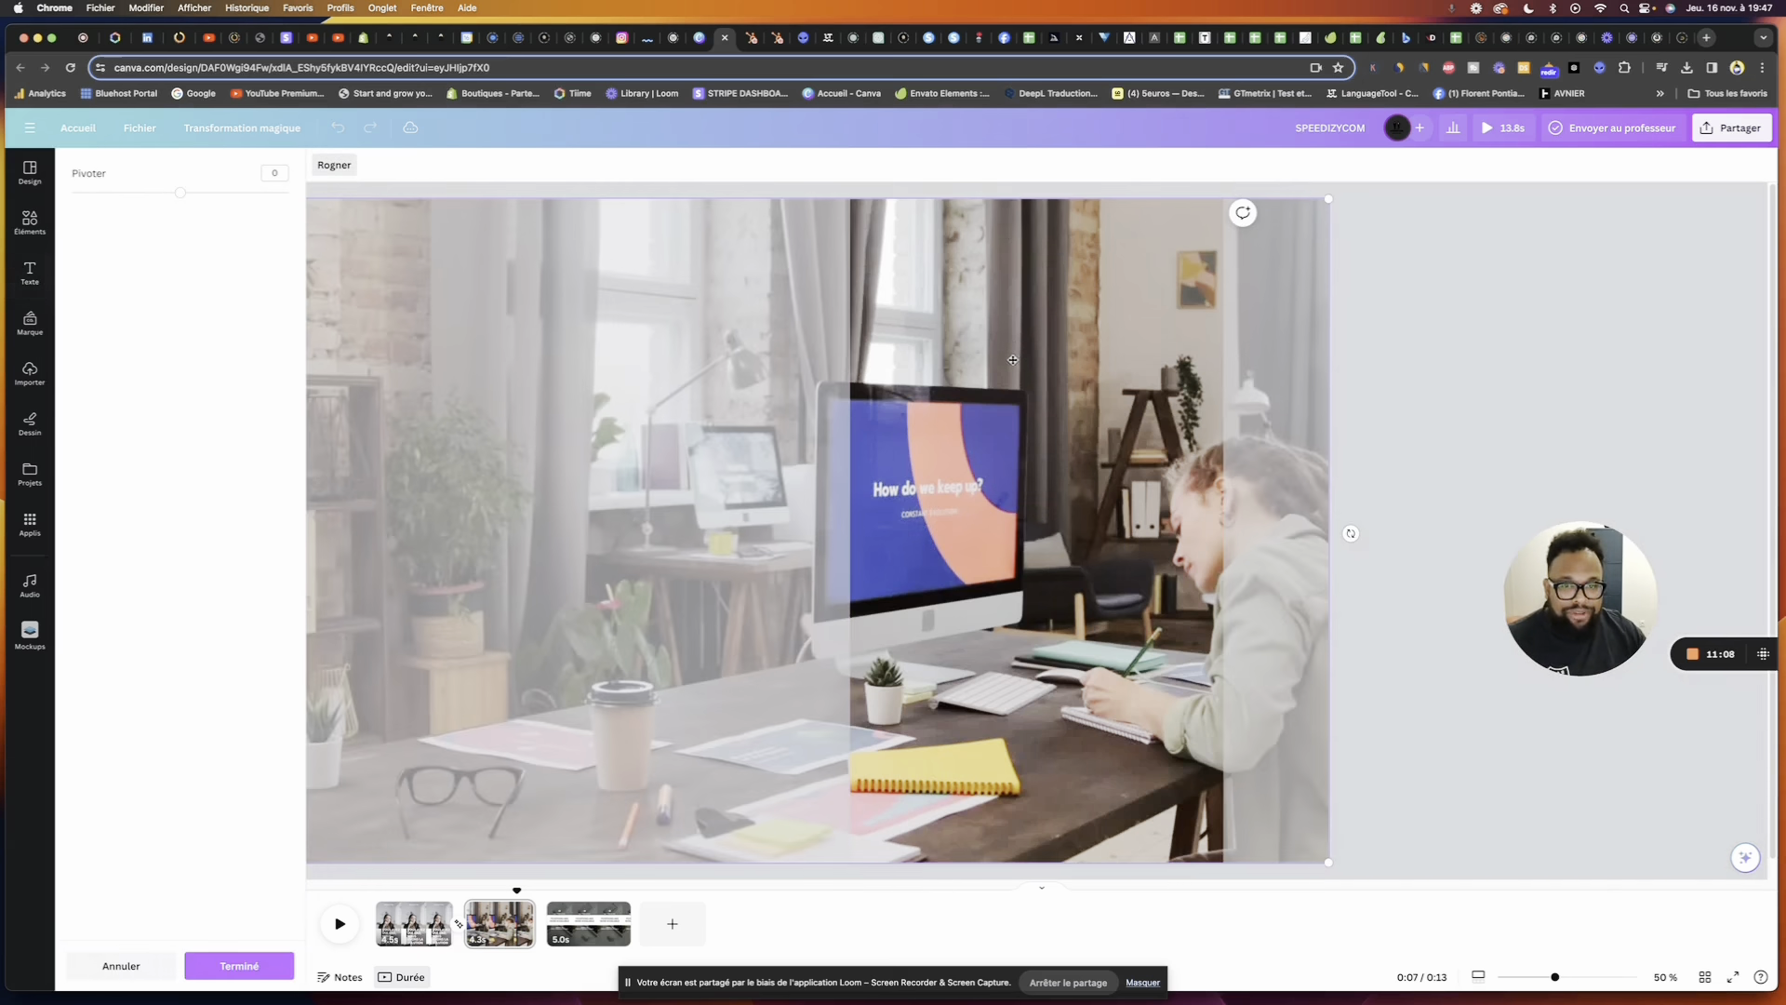
{"action": "right_click", "coordinate": [1012, 364]}
{"action": "left_click", "coordinate": [1132, 605]}
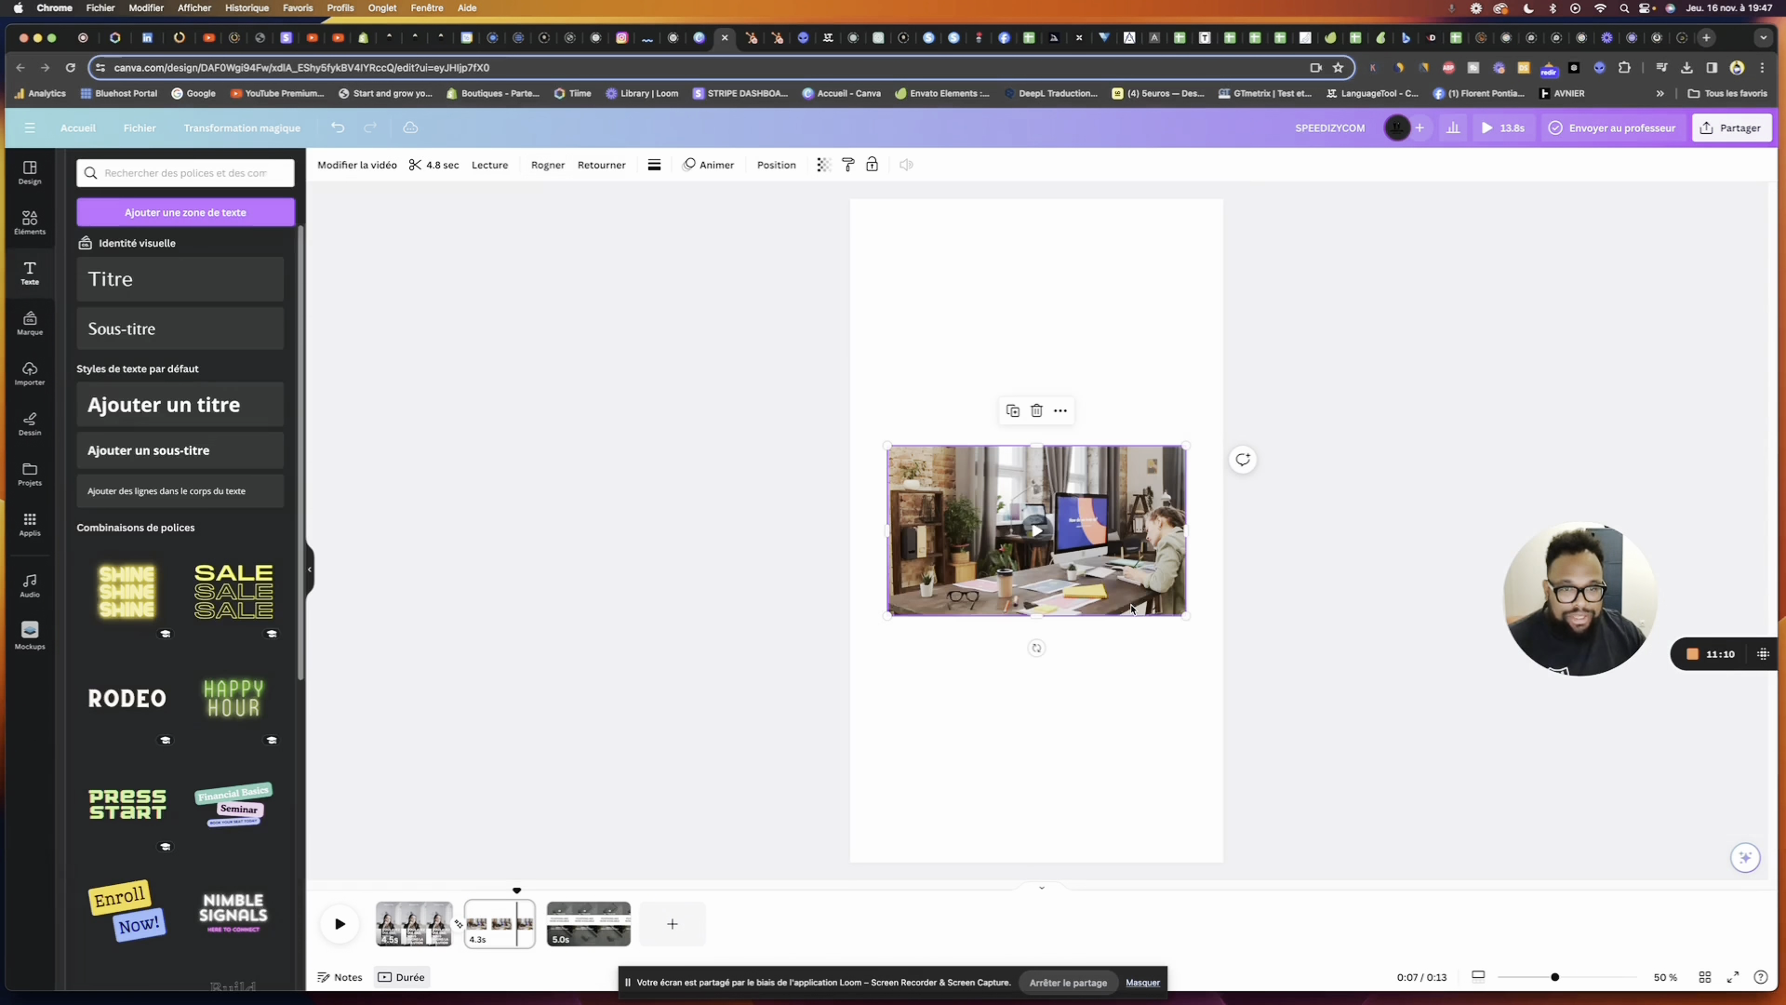
Move the detached office clip into the upper half of page 2, horizontally centred
{"action": "left_click_drag", "start_coordinate": [1086, 592], "coordinate": [1082, 623]}
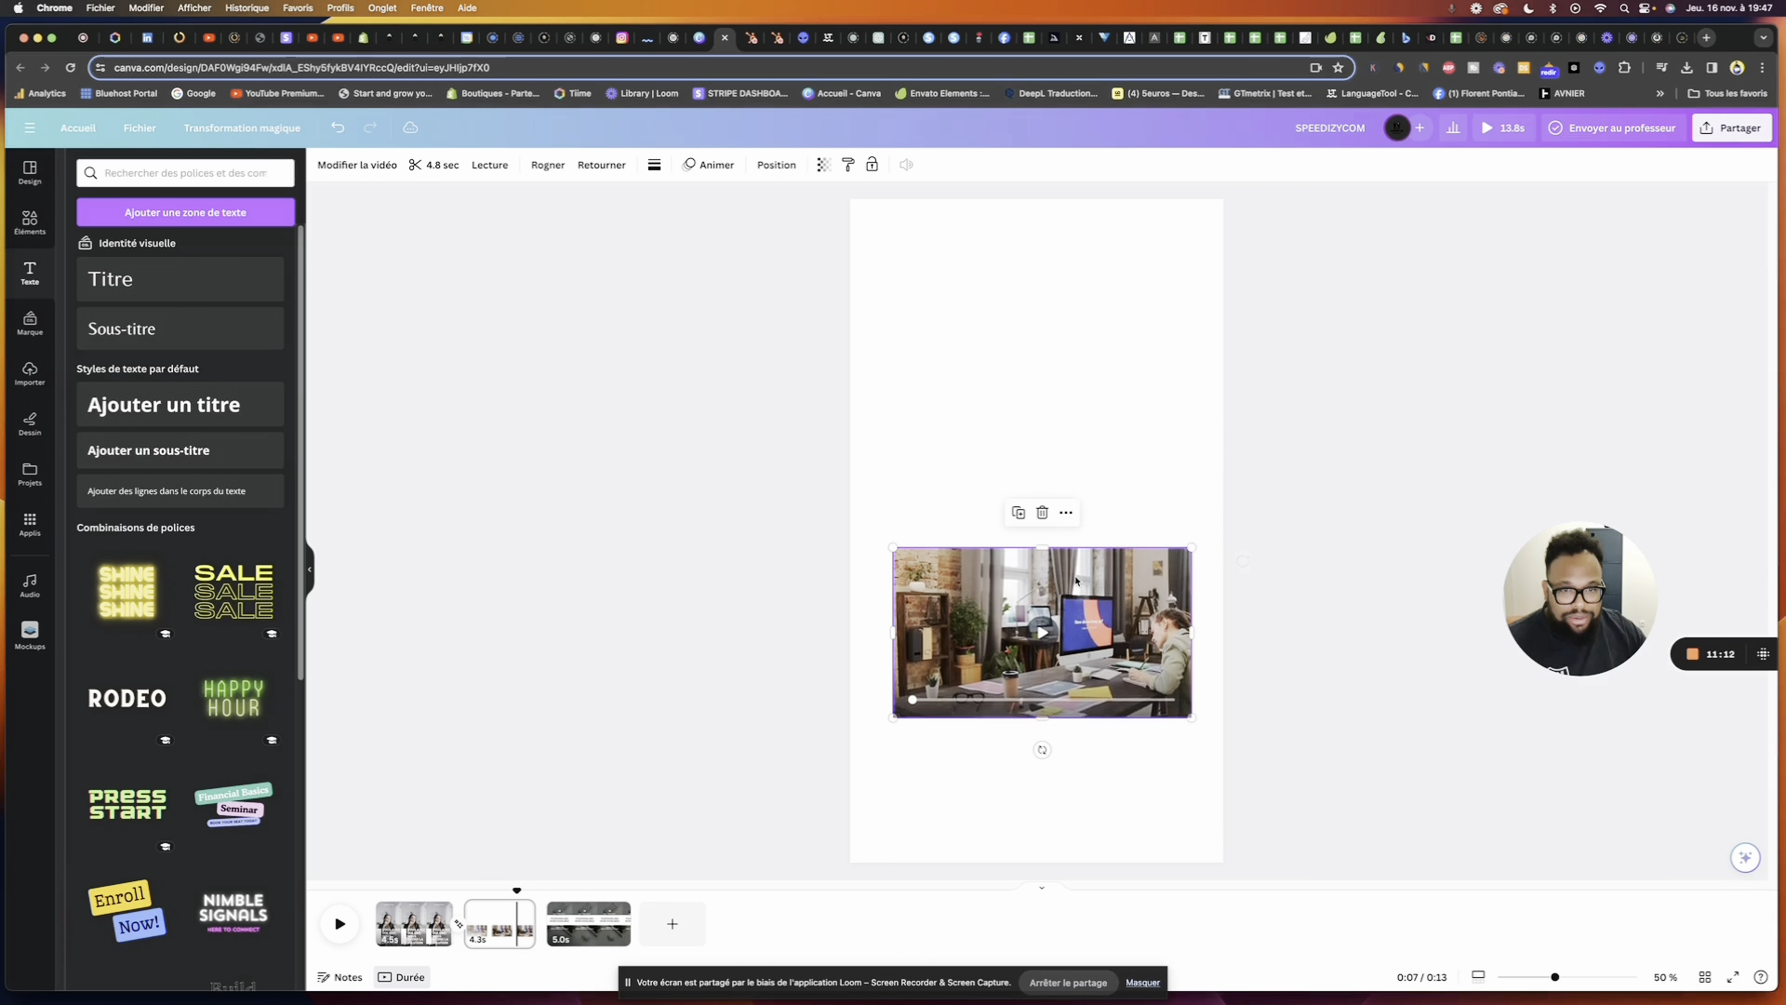
{"action": "key", "text": "t"}
{"action": "left_click_drag", "start_coordinate": [1083, 412], "coordinate": [935, 523]}
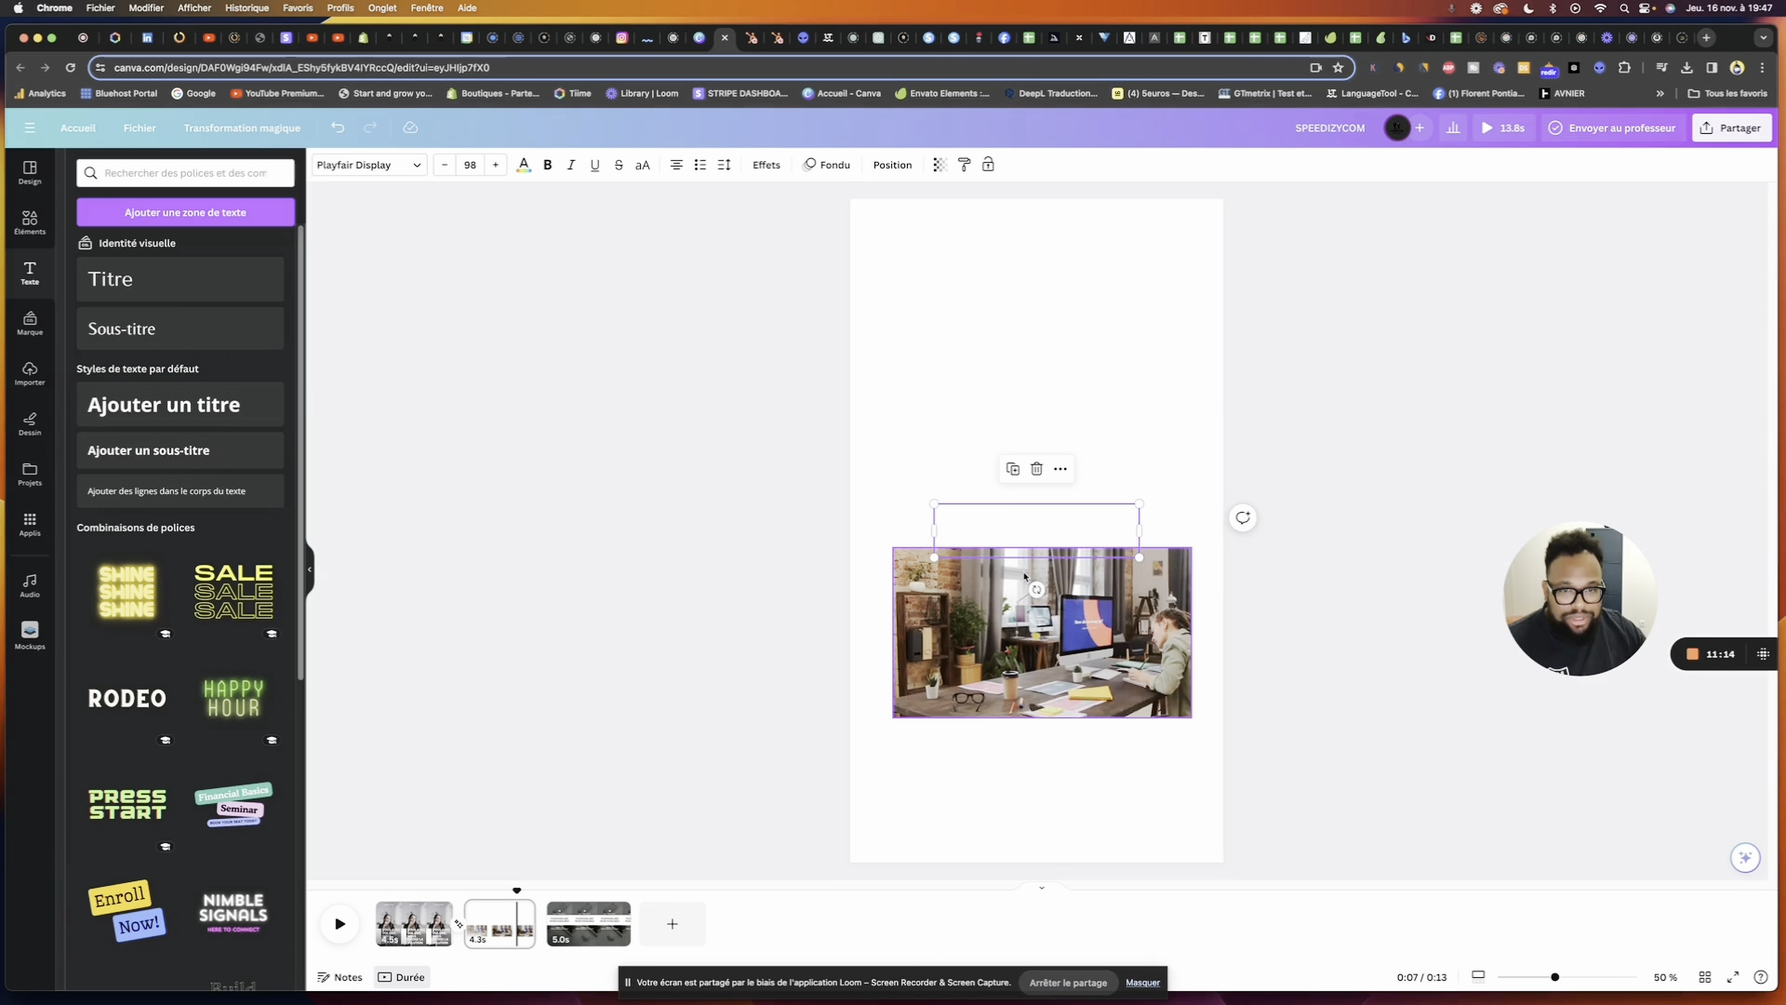
{"action": "left_click", "coordinate": [1042, 633]}
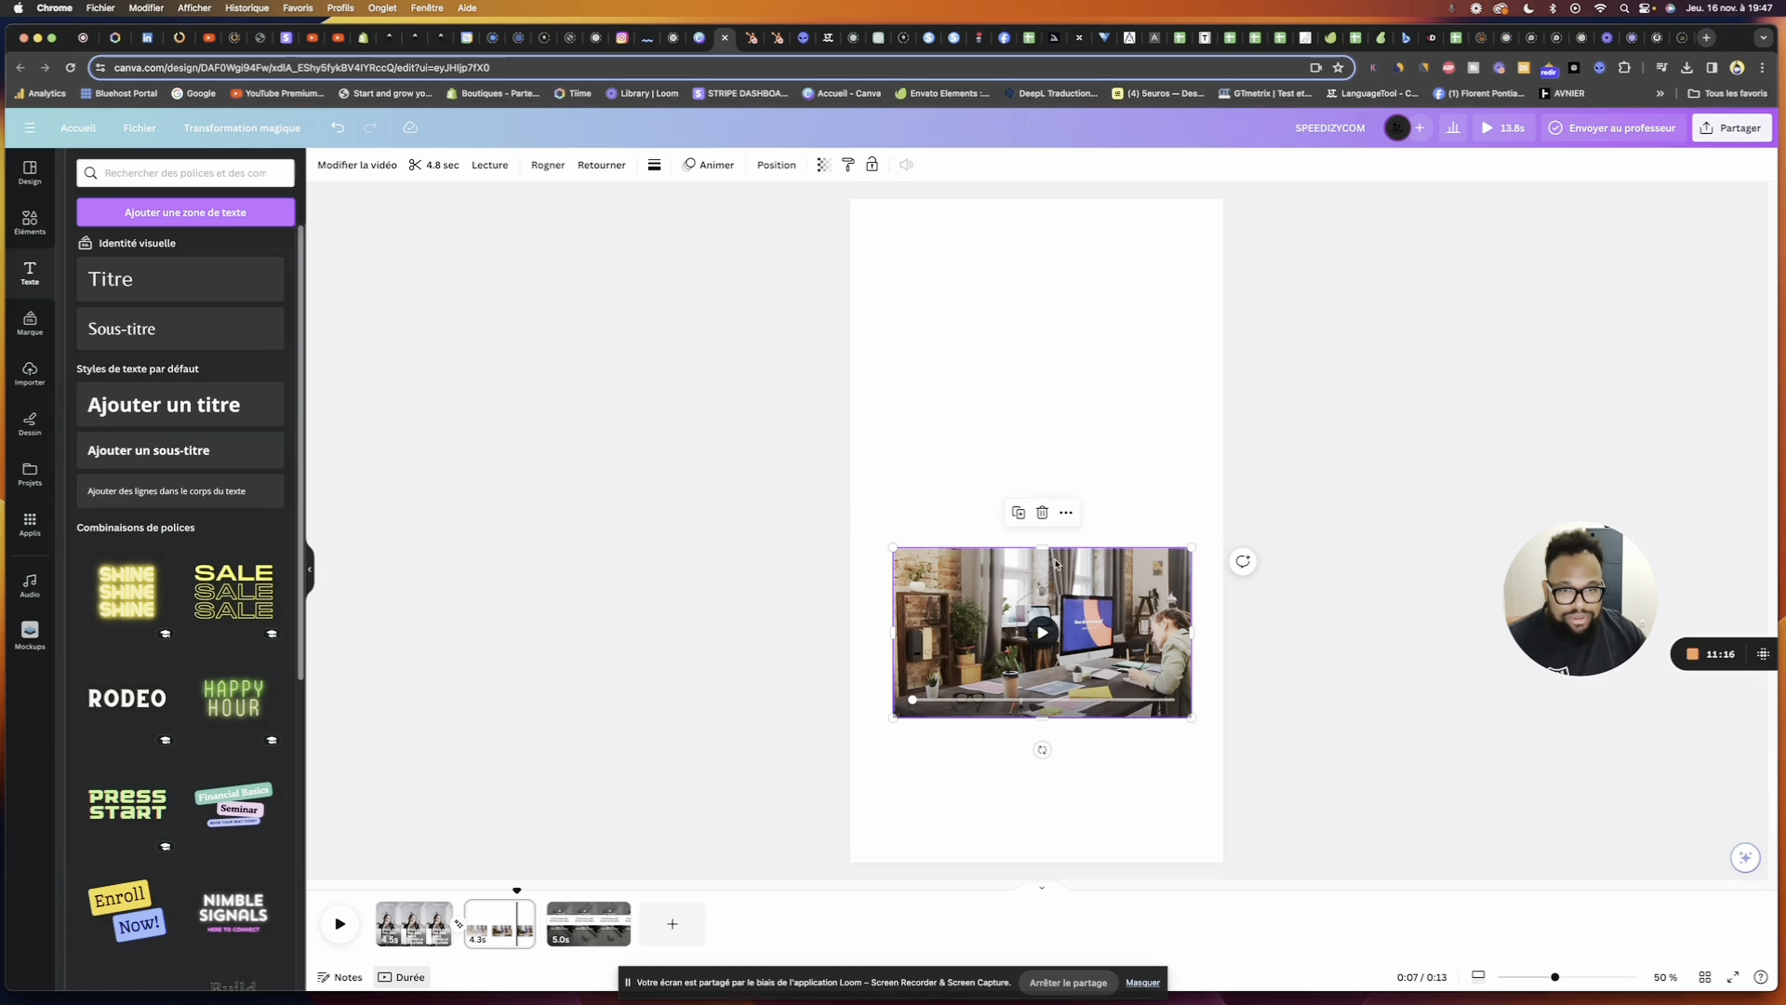
{"action": "left_click_drag", "start_coordinate": [1134, 611], "coordinate": [1123, 397]}
Send the office clip back one level so it sits behind the text
{"action": "right_click", "coordinate": [1119, 425]}
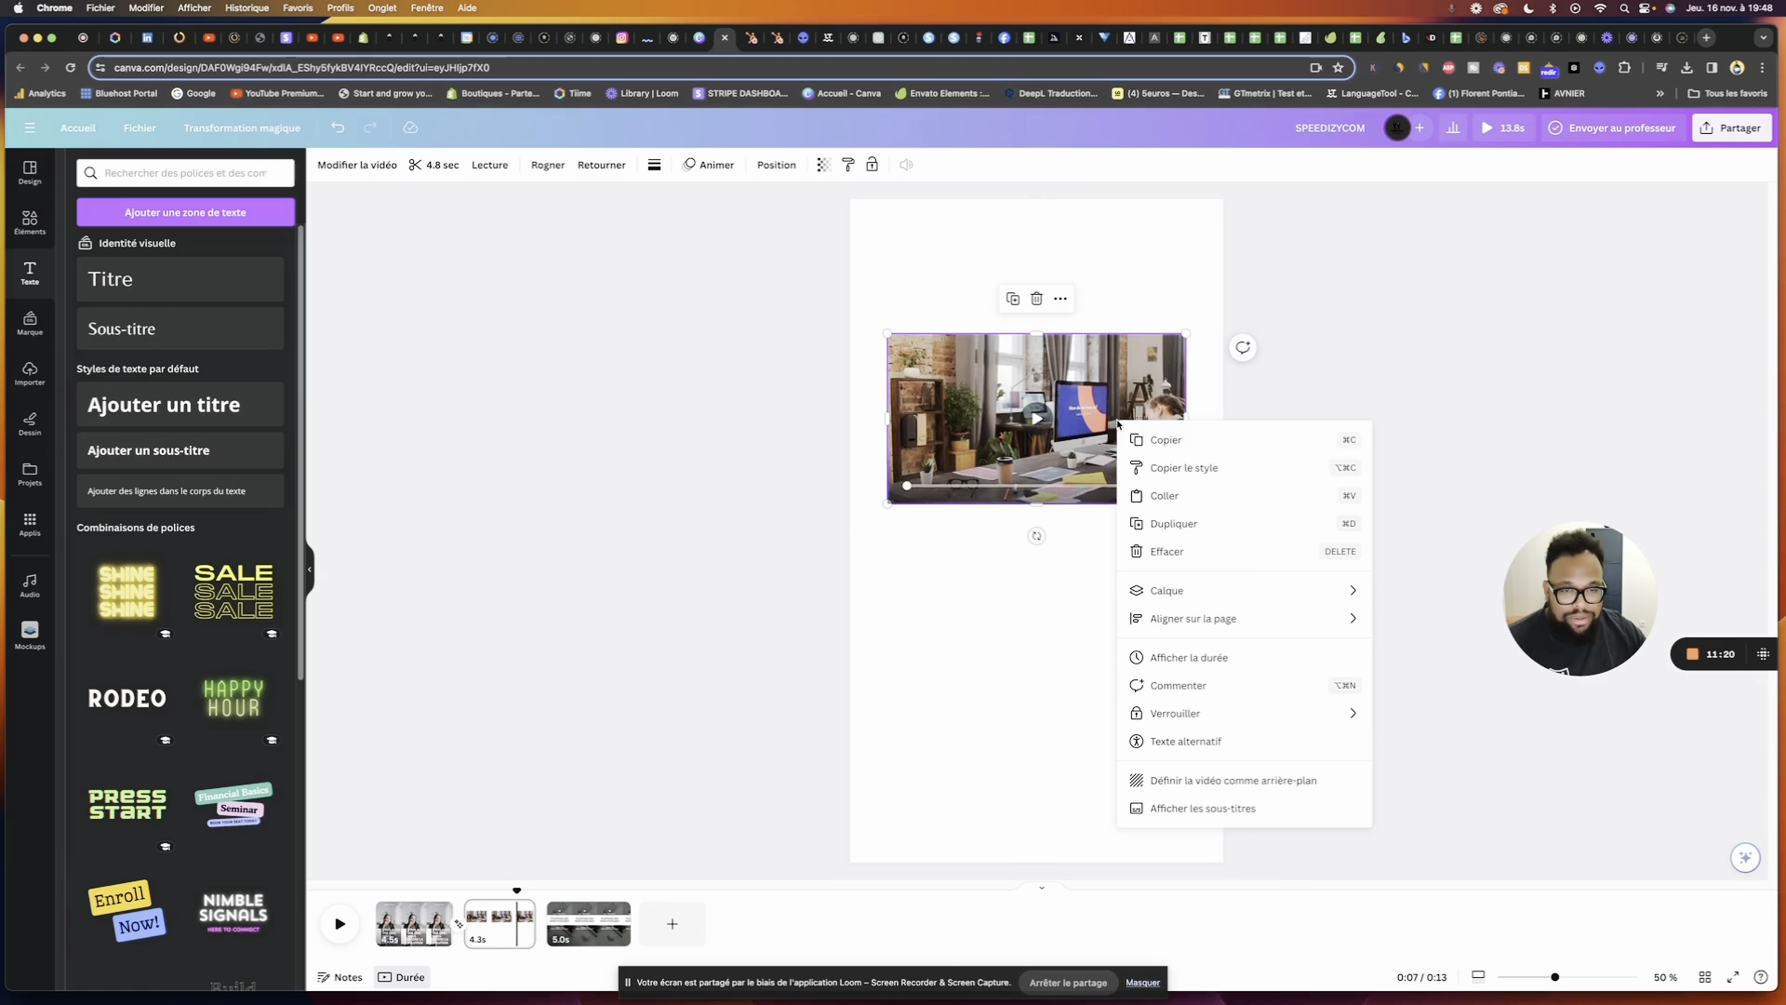
{"action": "mouse_move", "coordinate": [1195, 590]}
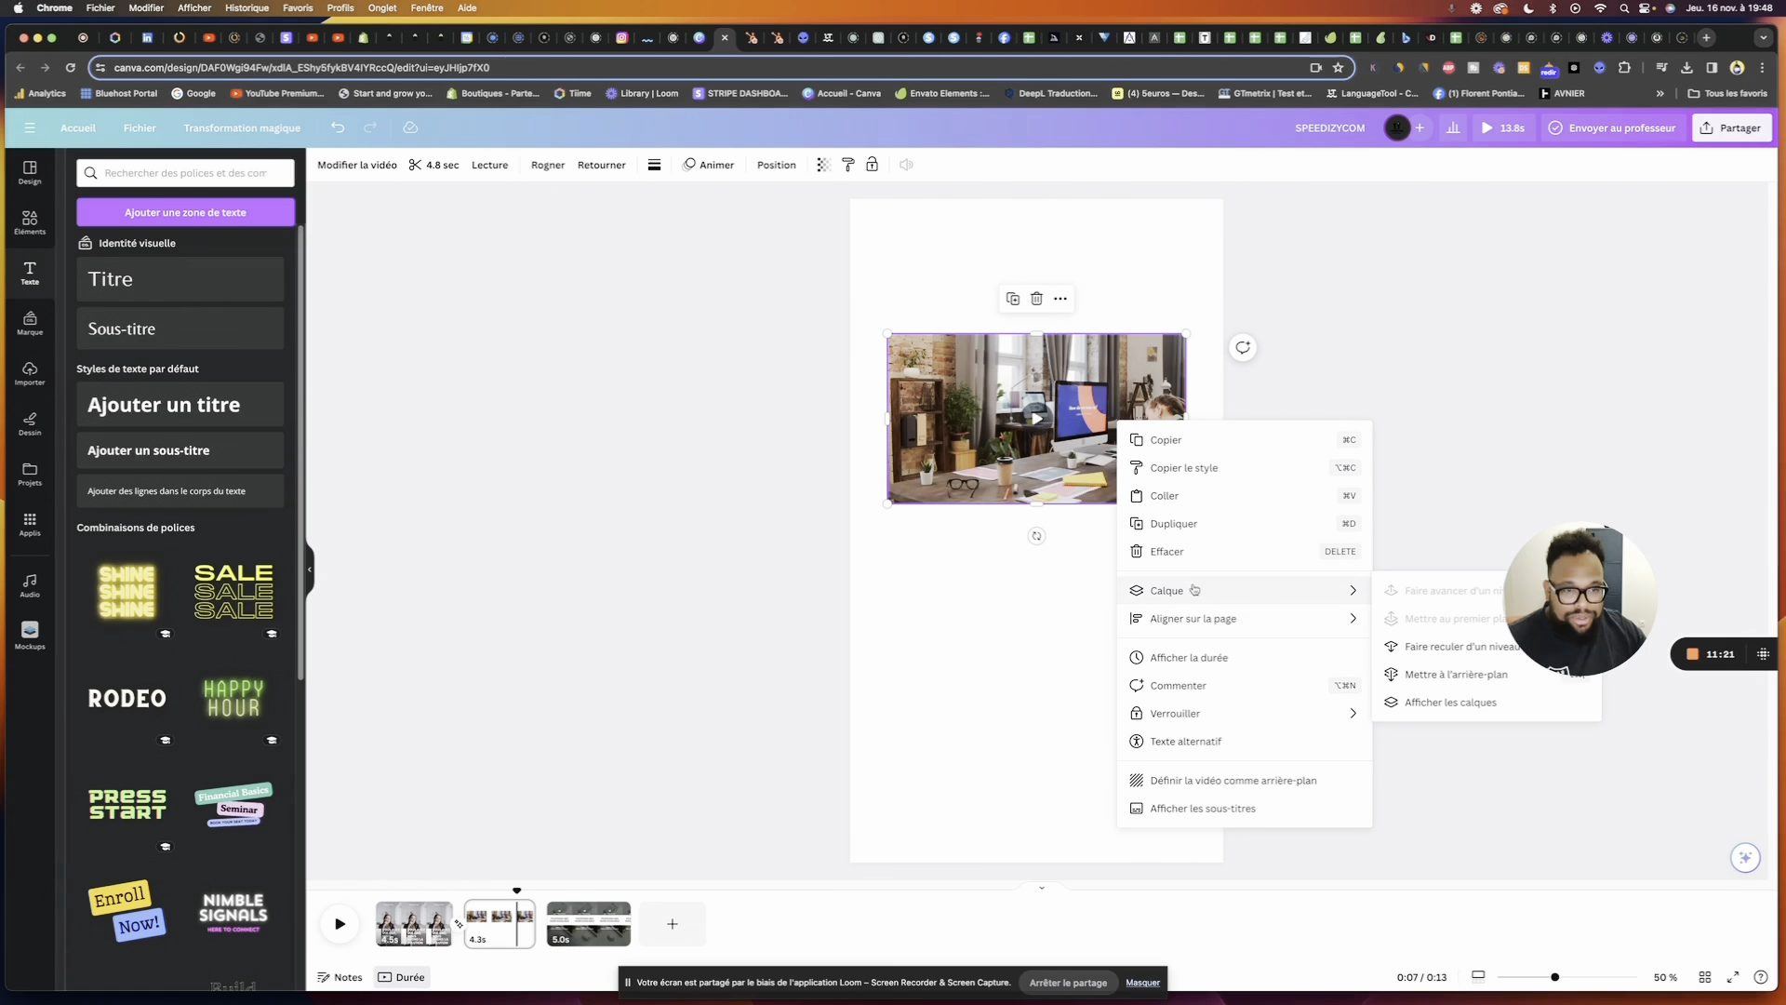
{"action": "left_click", "coordinate": [1425, 641]}
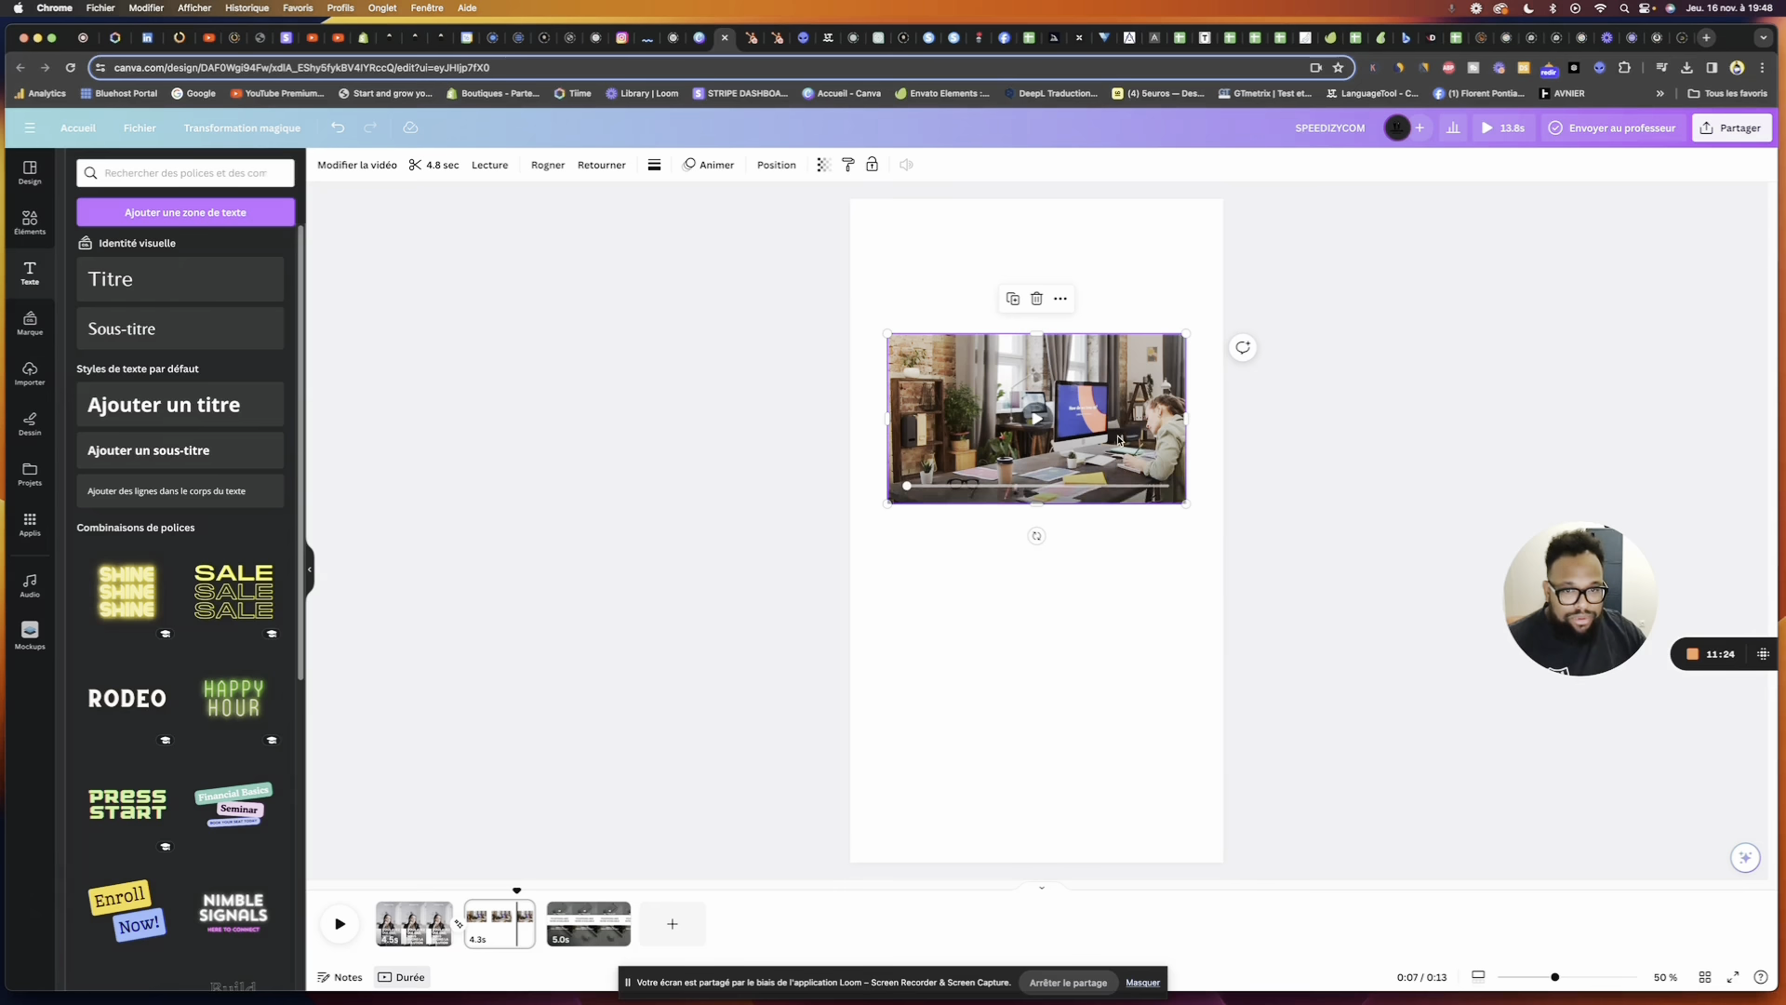
{"action": "right_click", "coordinate": [1121, 440]}
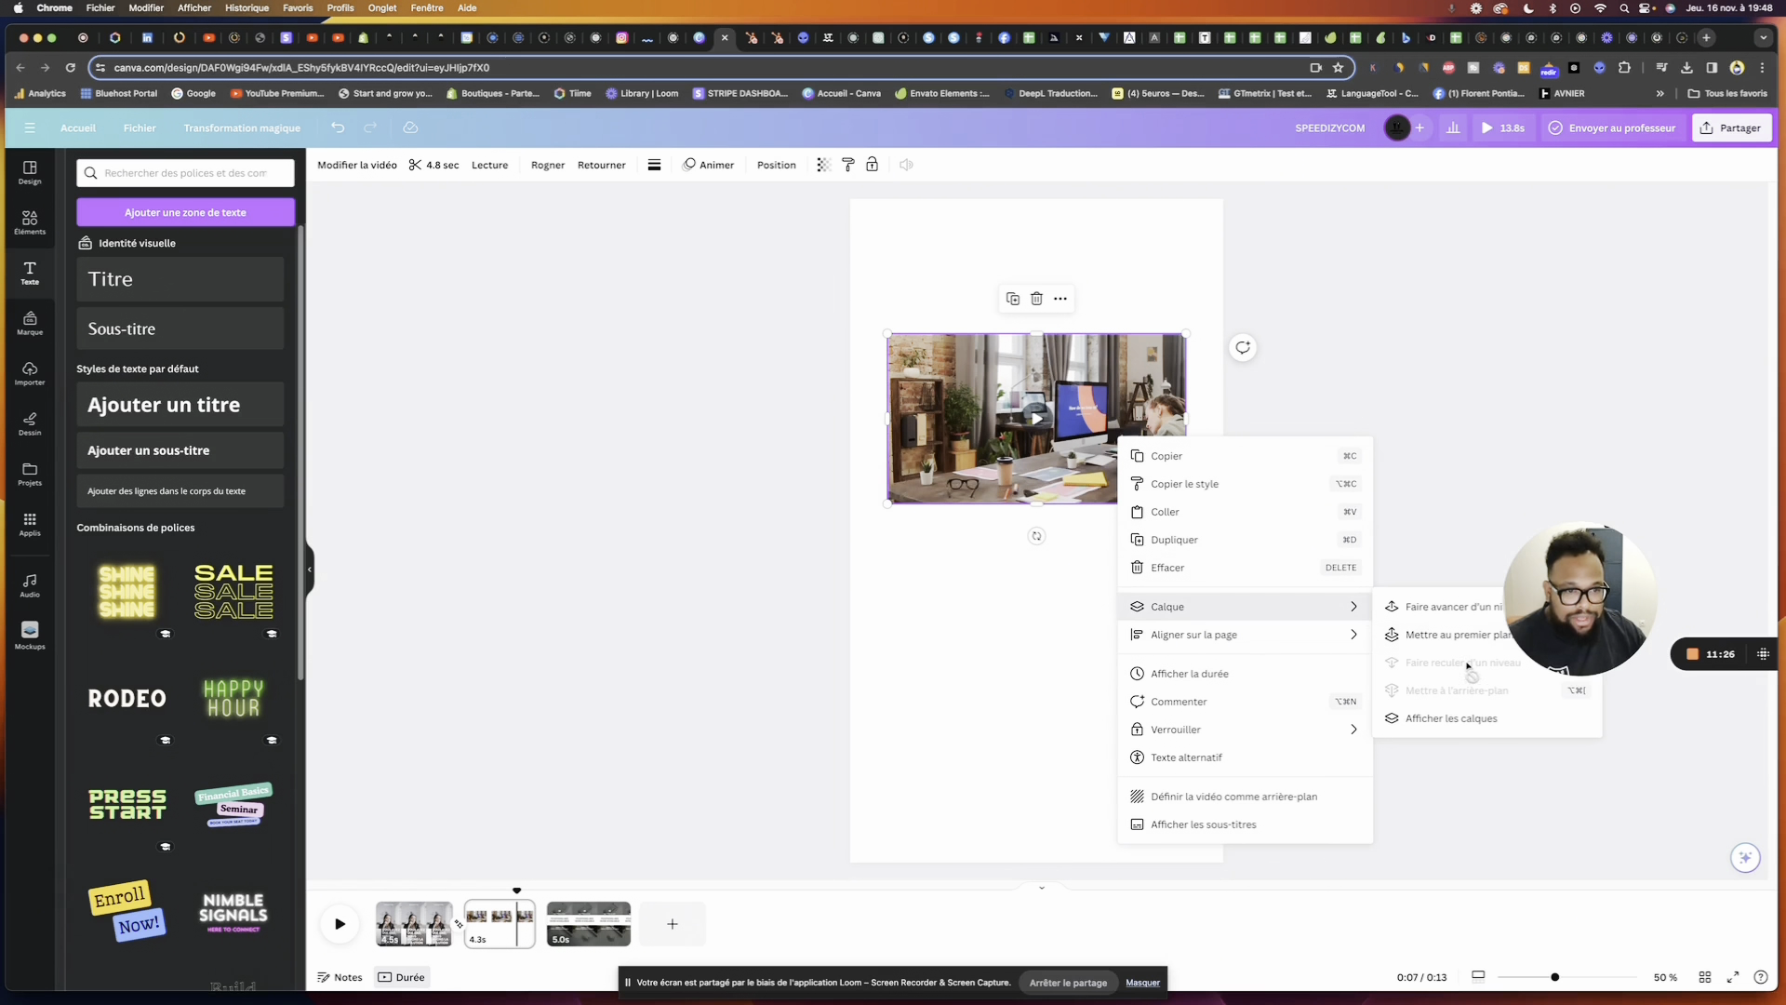
Place the white text box just below the office clip and move the clip closer to the page's upper edge
{"action": "left_click", "coordinate": [1000, 549]}
{"action": "mouse_move", "coordinate": [1000, 550]}
{"action": "left_mouse_down"}
{"action": "mouse_move", "coordinate": [1003, 473]}
{"action": "mouse_move", "coordinate": [988, 545]}
{"action": "left_mouse_up"}
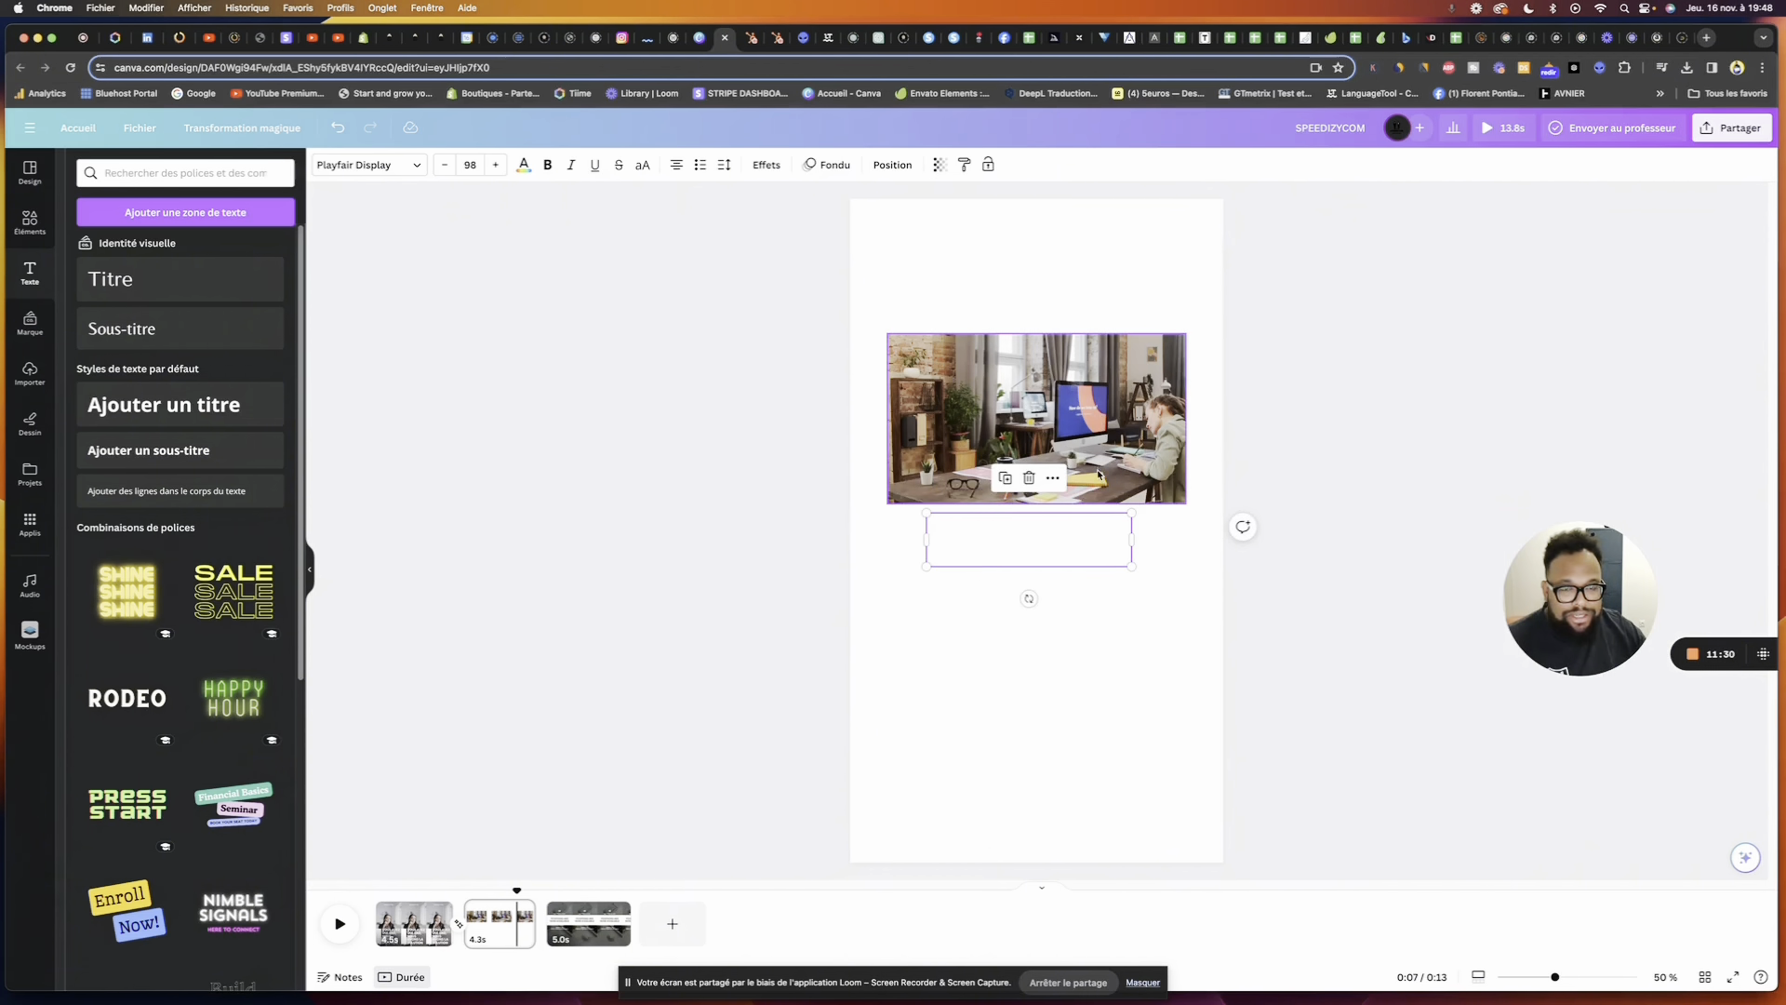
{"action": "left_click_drag", "start_coordinate": [1077, 443], "coordinate": [1074, 368]}
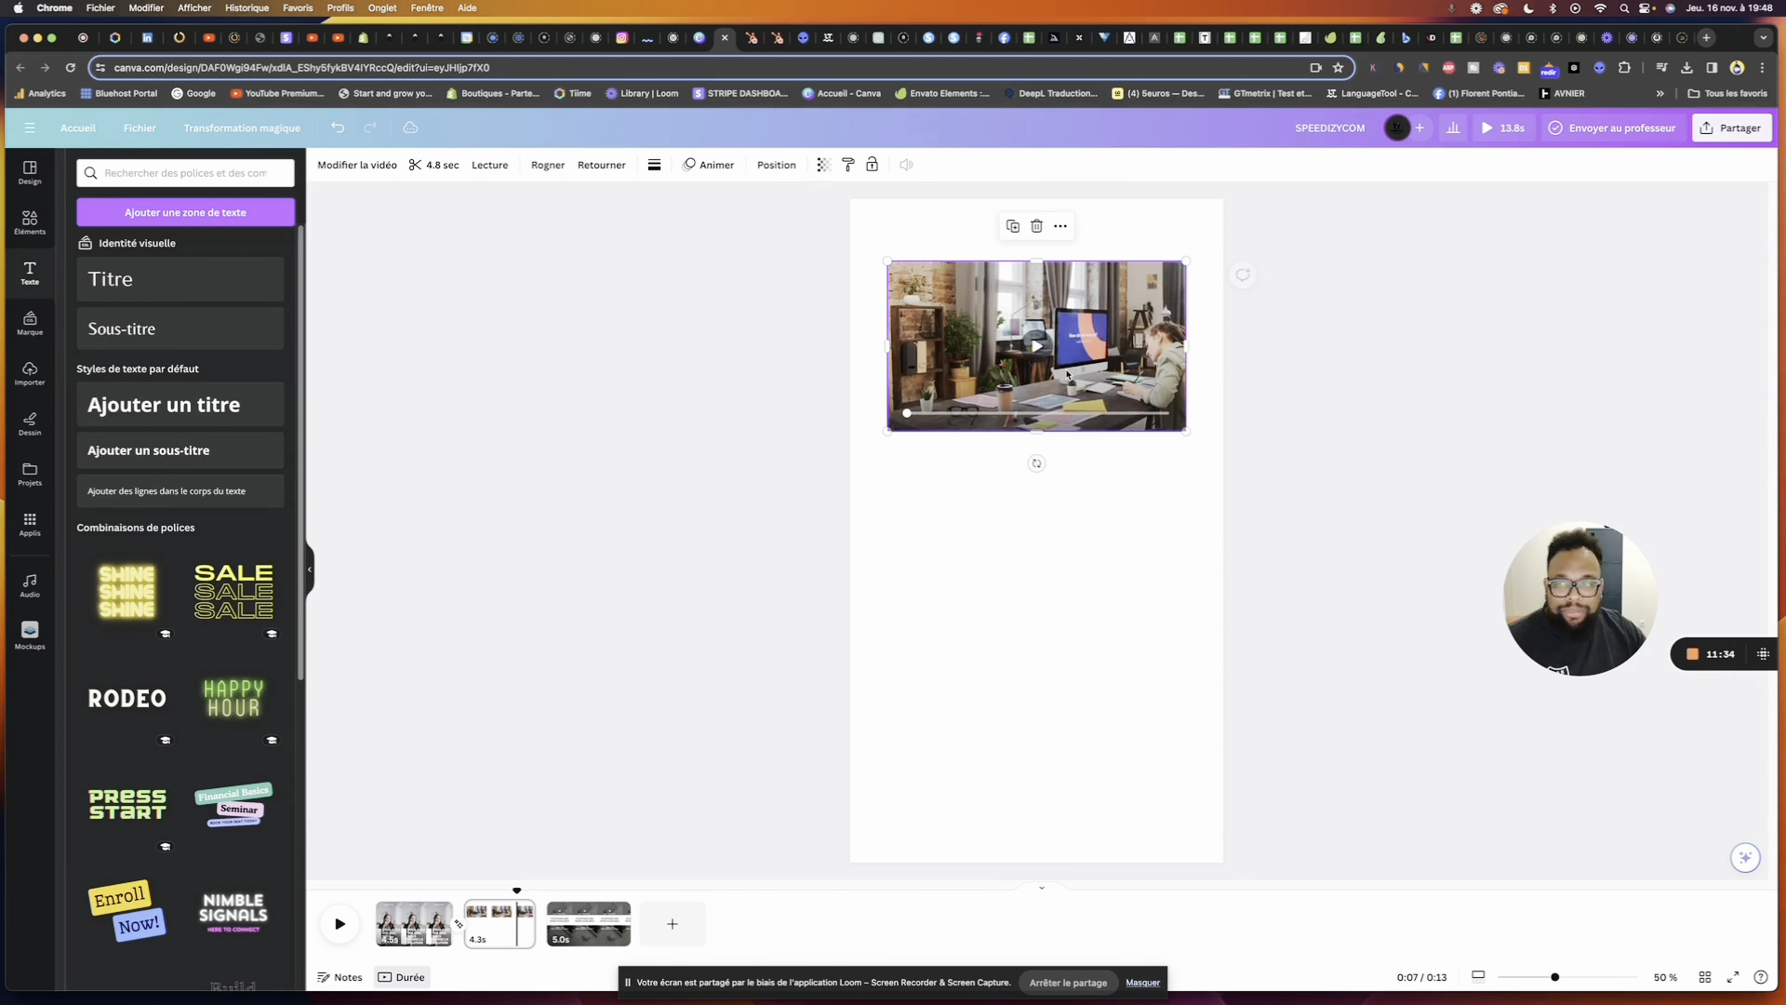
Search the video elements for "fumer", and shorten the search term to "fume"
{"action": "left_click", "coordinate": [22, 223]}
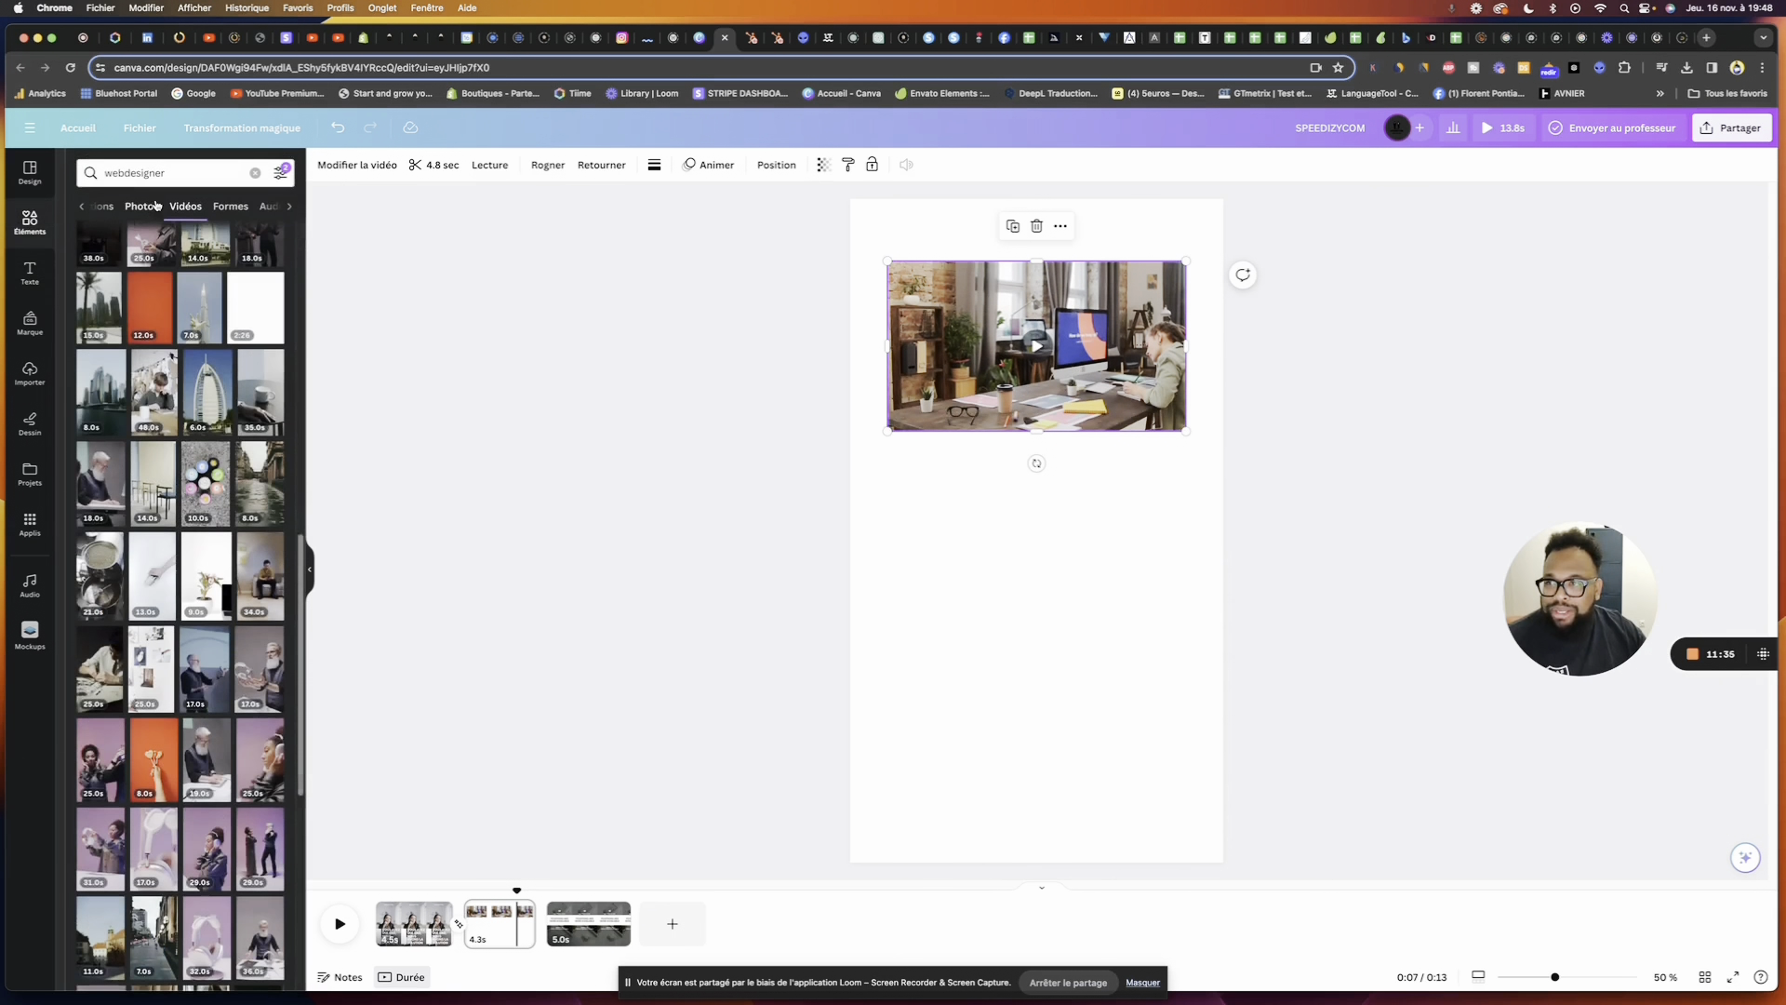
{"action": "left_click", "coordinate": [113, 170]}
{"action": "key", "text": "Escape"}
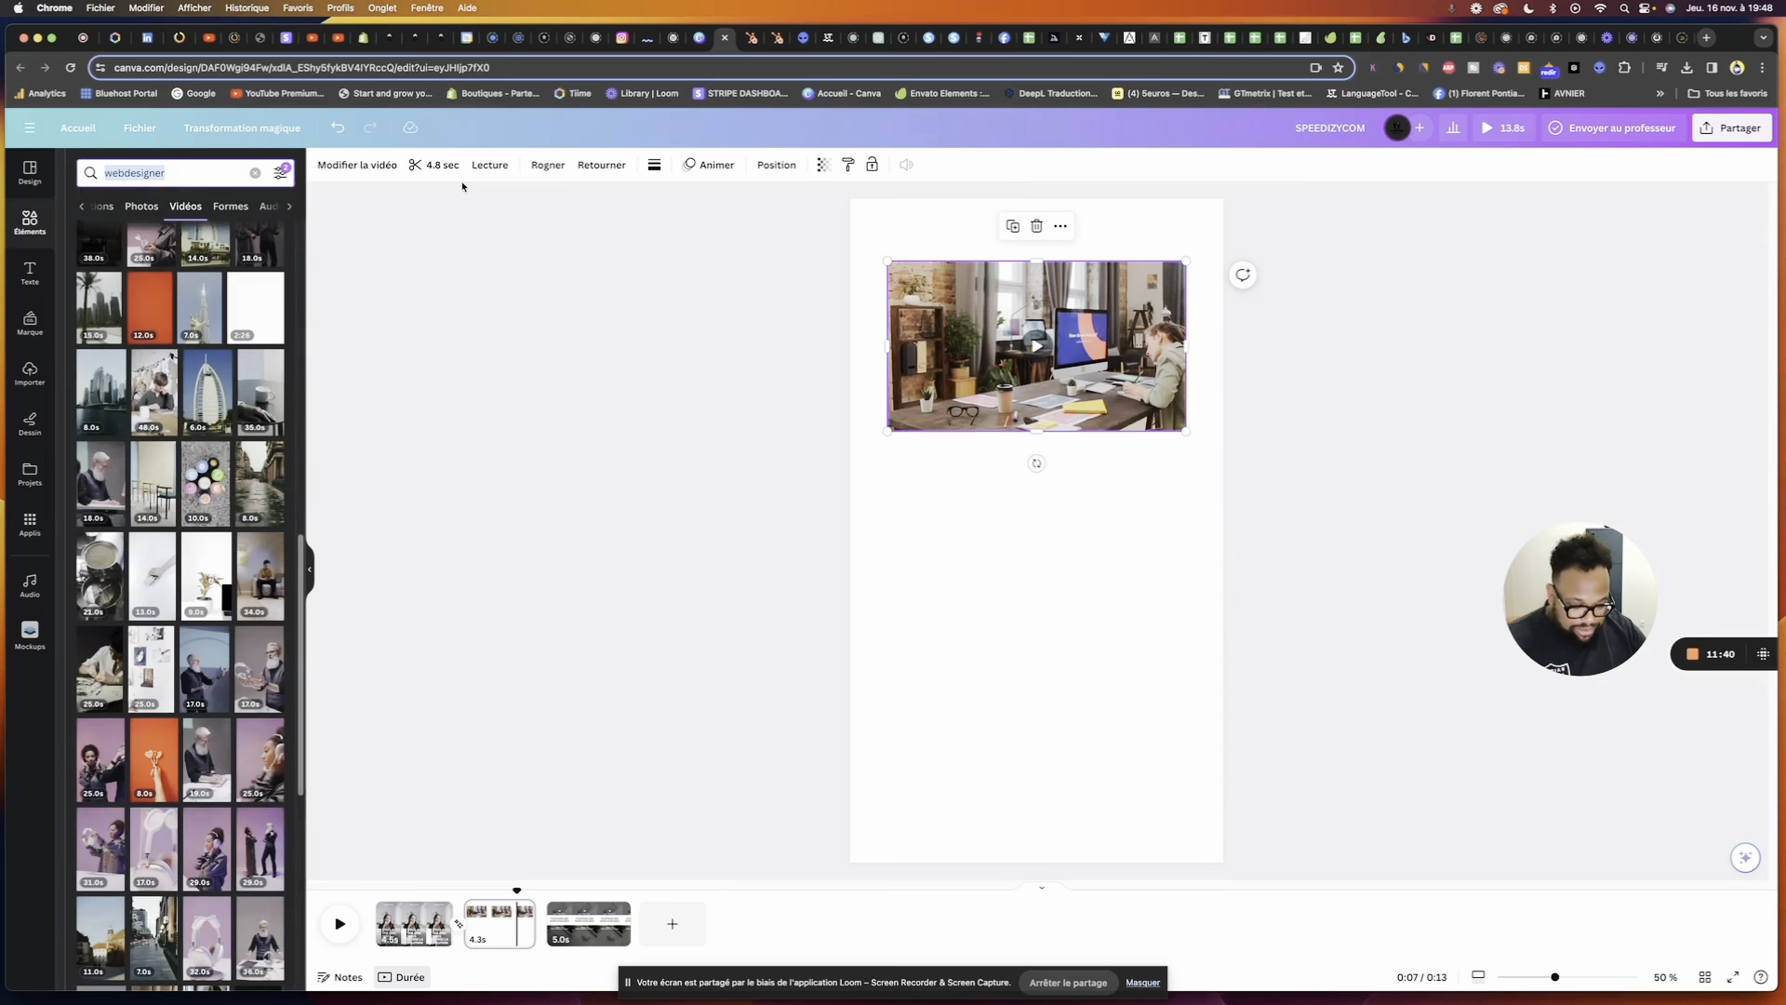
{"action": "type", "text": "fumer"}
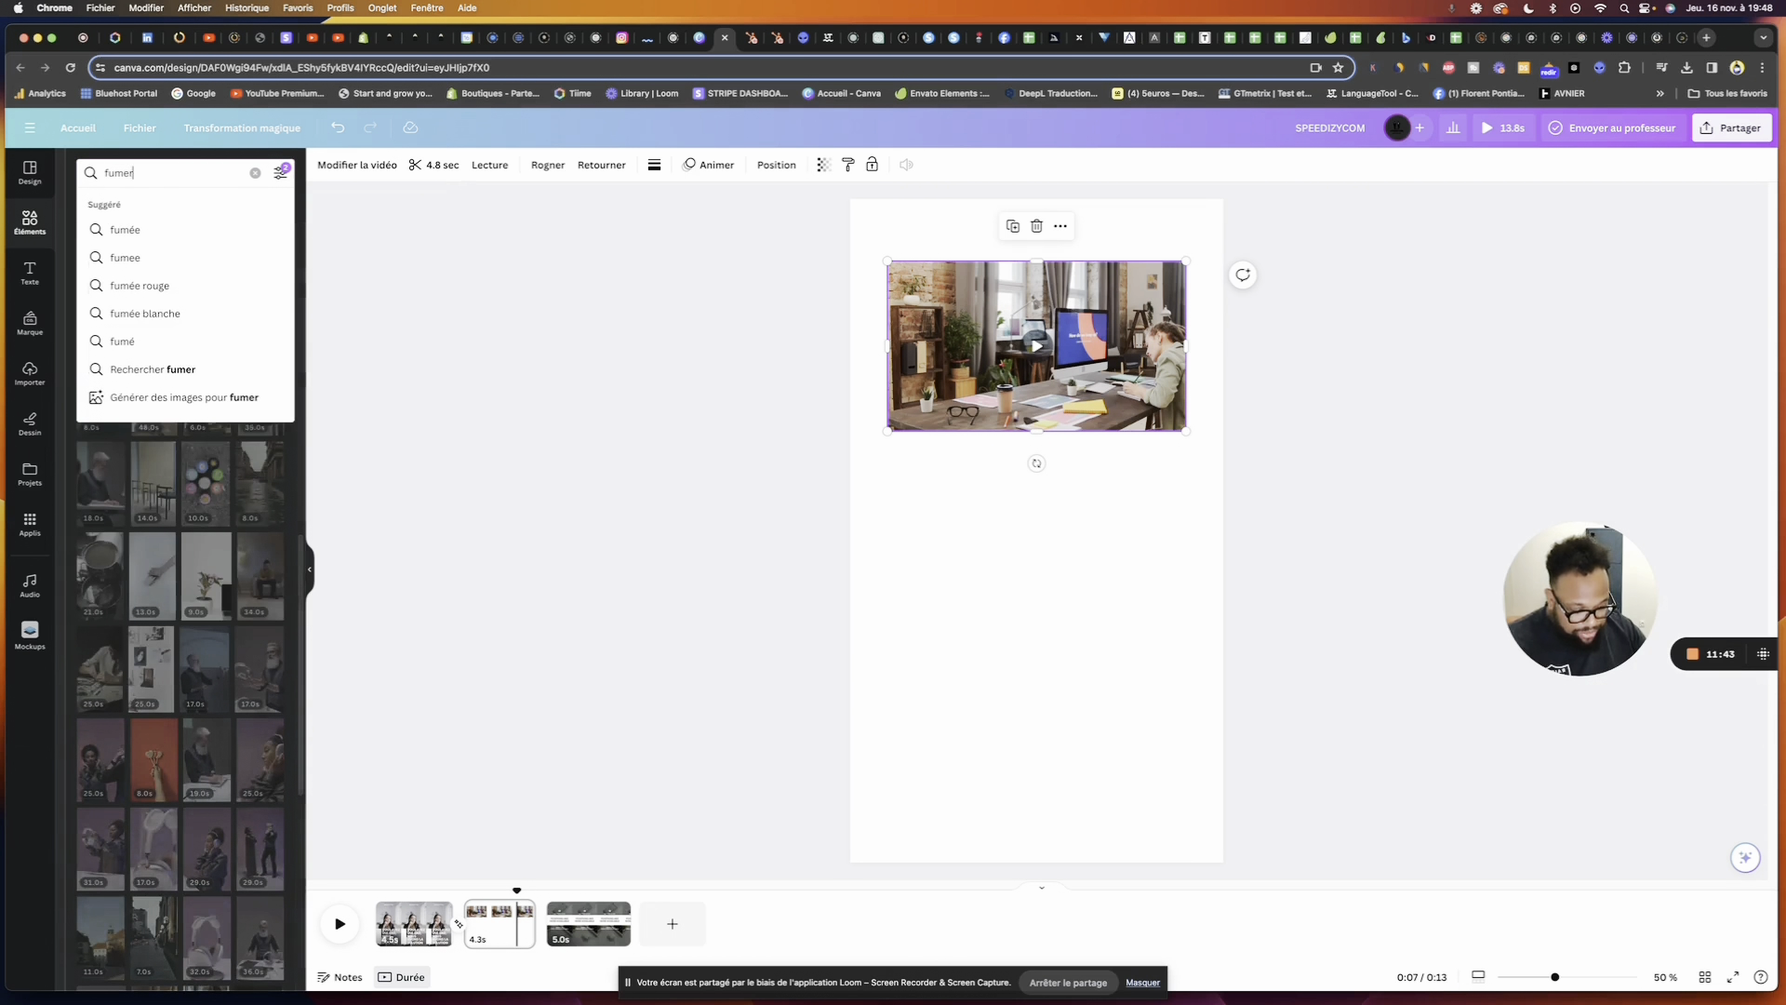
{"action": "key", "text": "Return"}
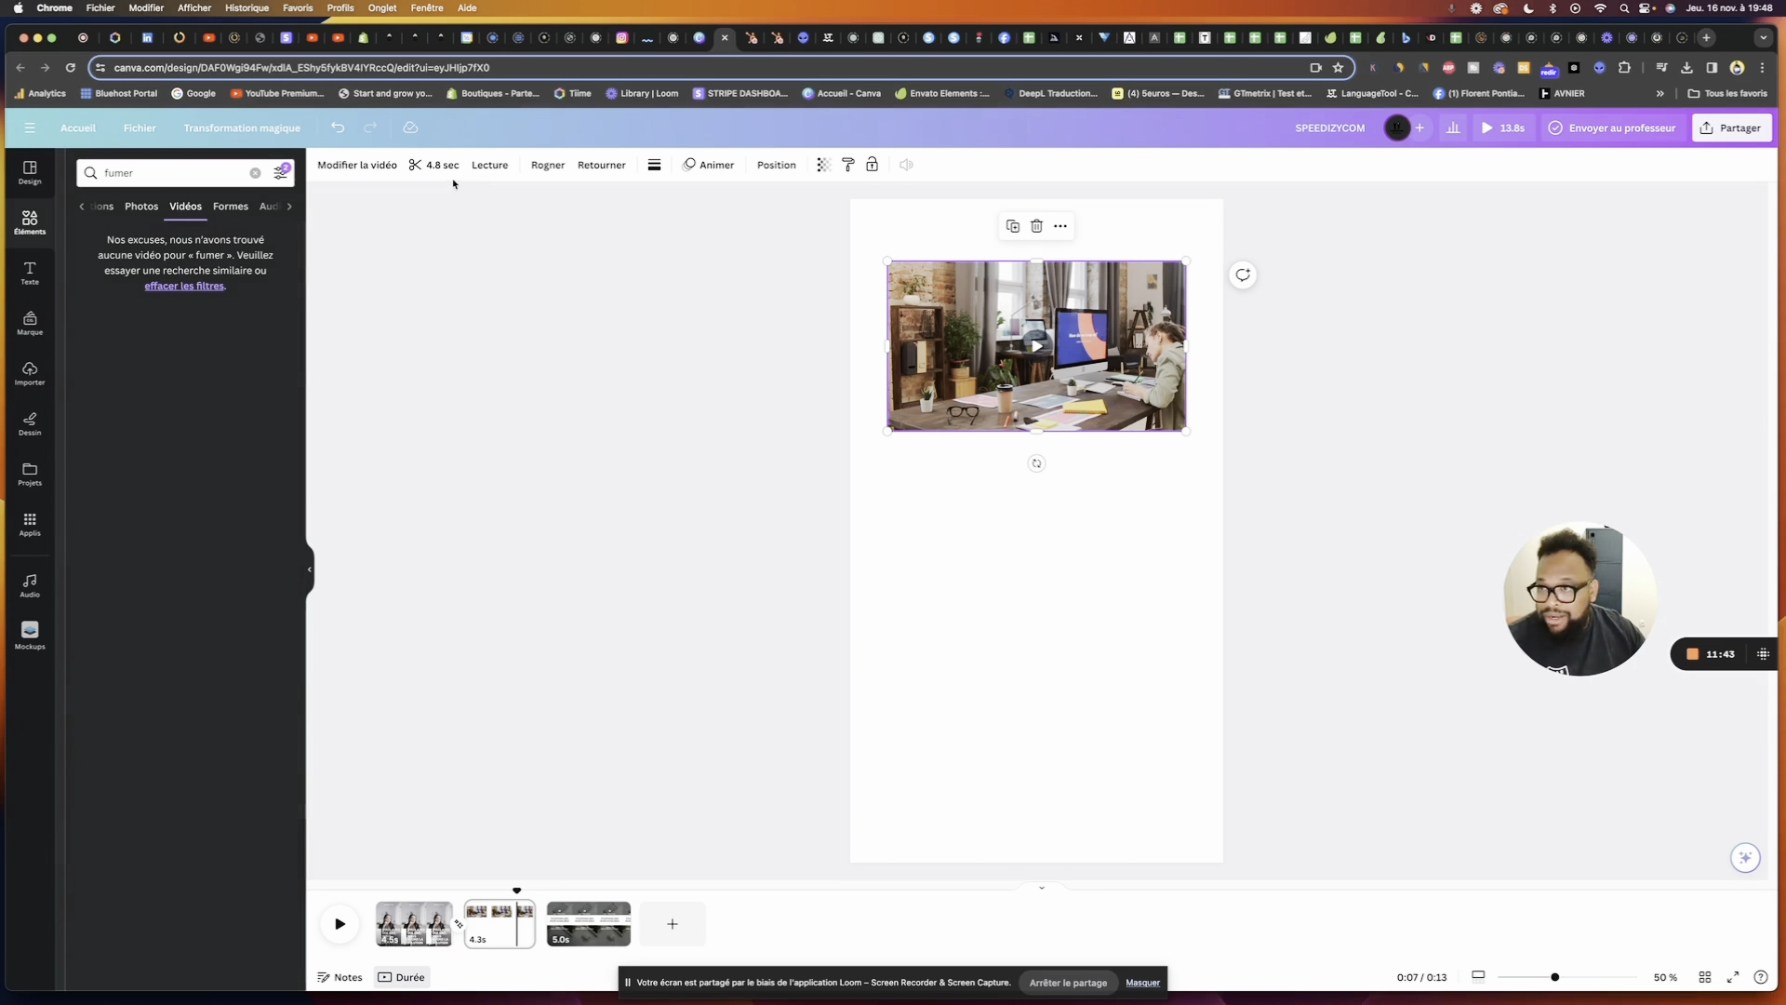
{"action": "key", "text": "BackSpace"}
{"action": "key", "text": "Return"}
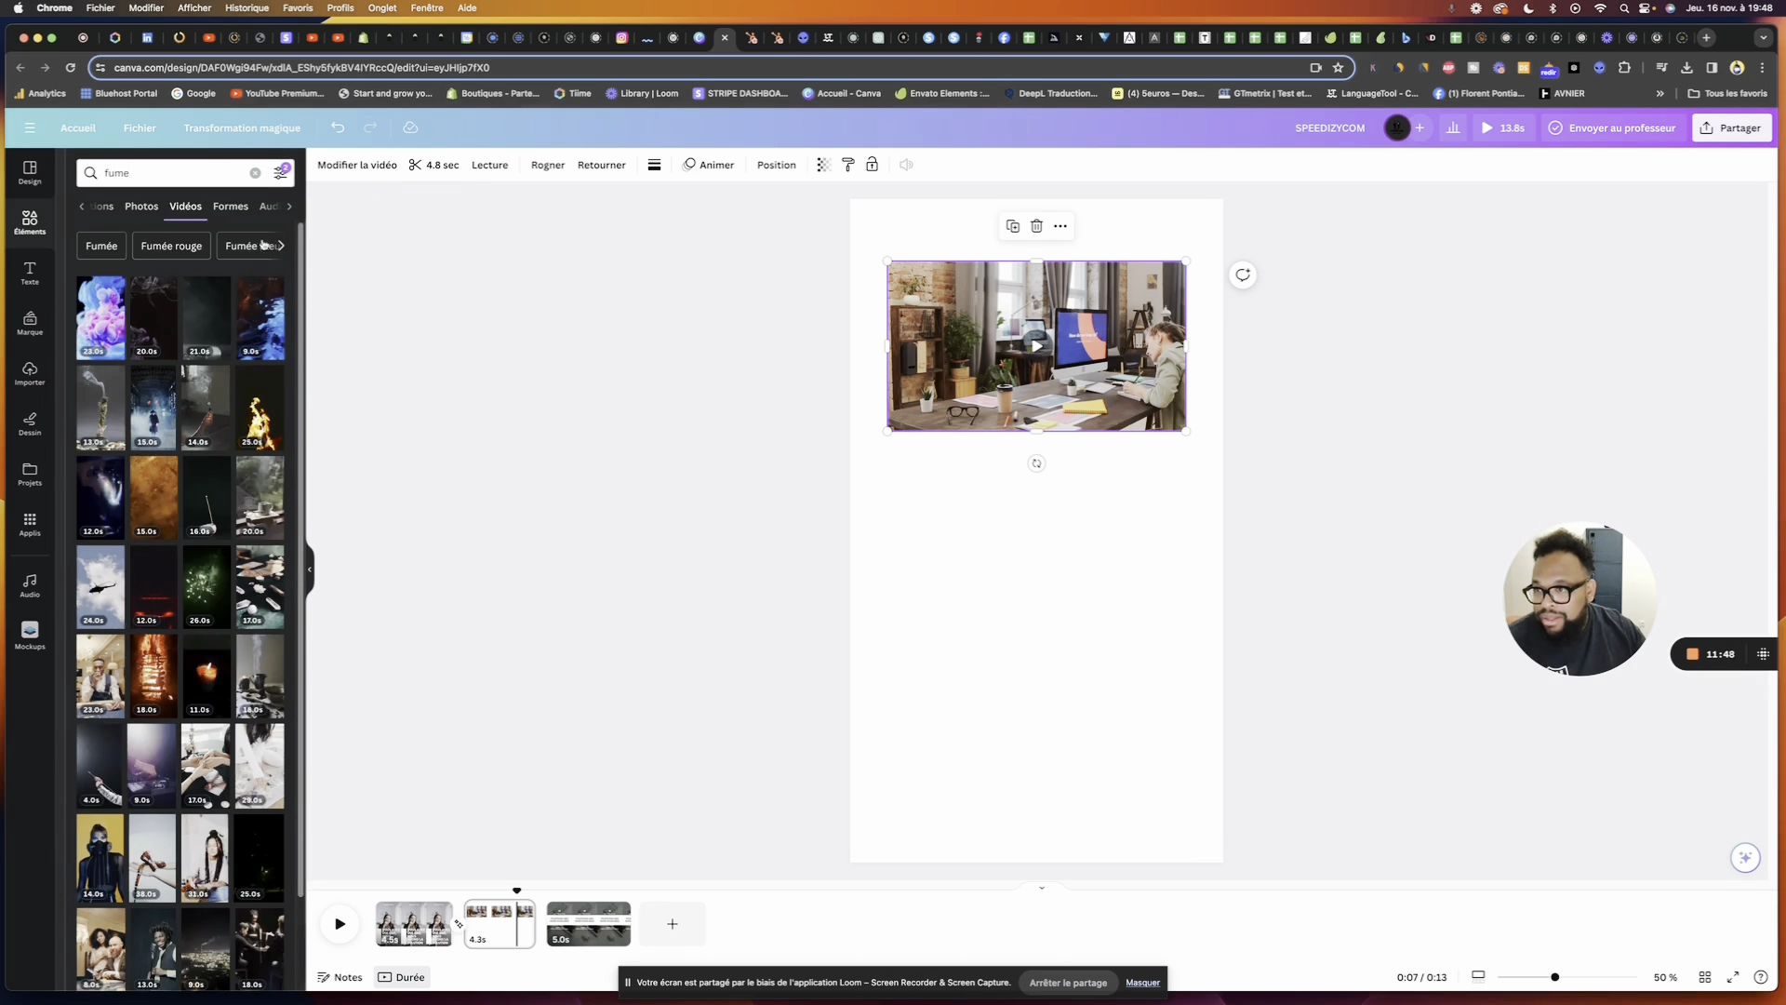
Restrict the "fume" videos to Horizontale orientation, browse them, and remove the Gratuit price filter
{"action": "left_click", "coordinate": [281, 175]}
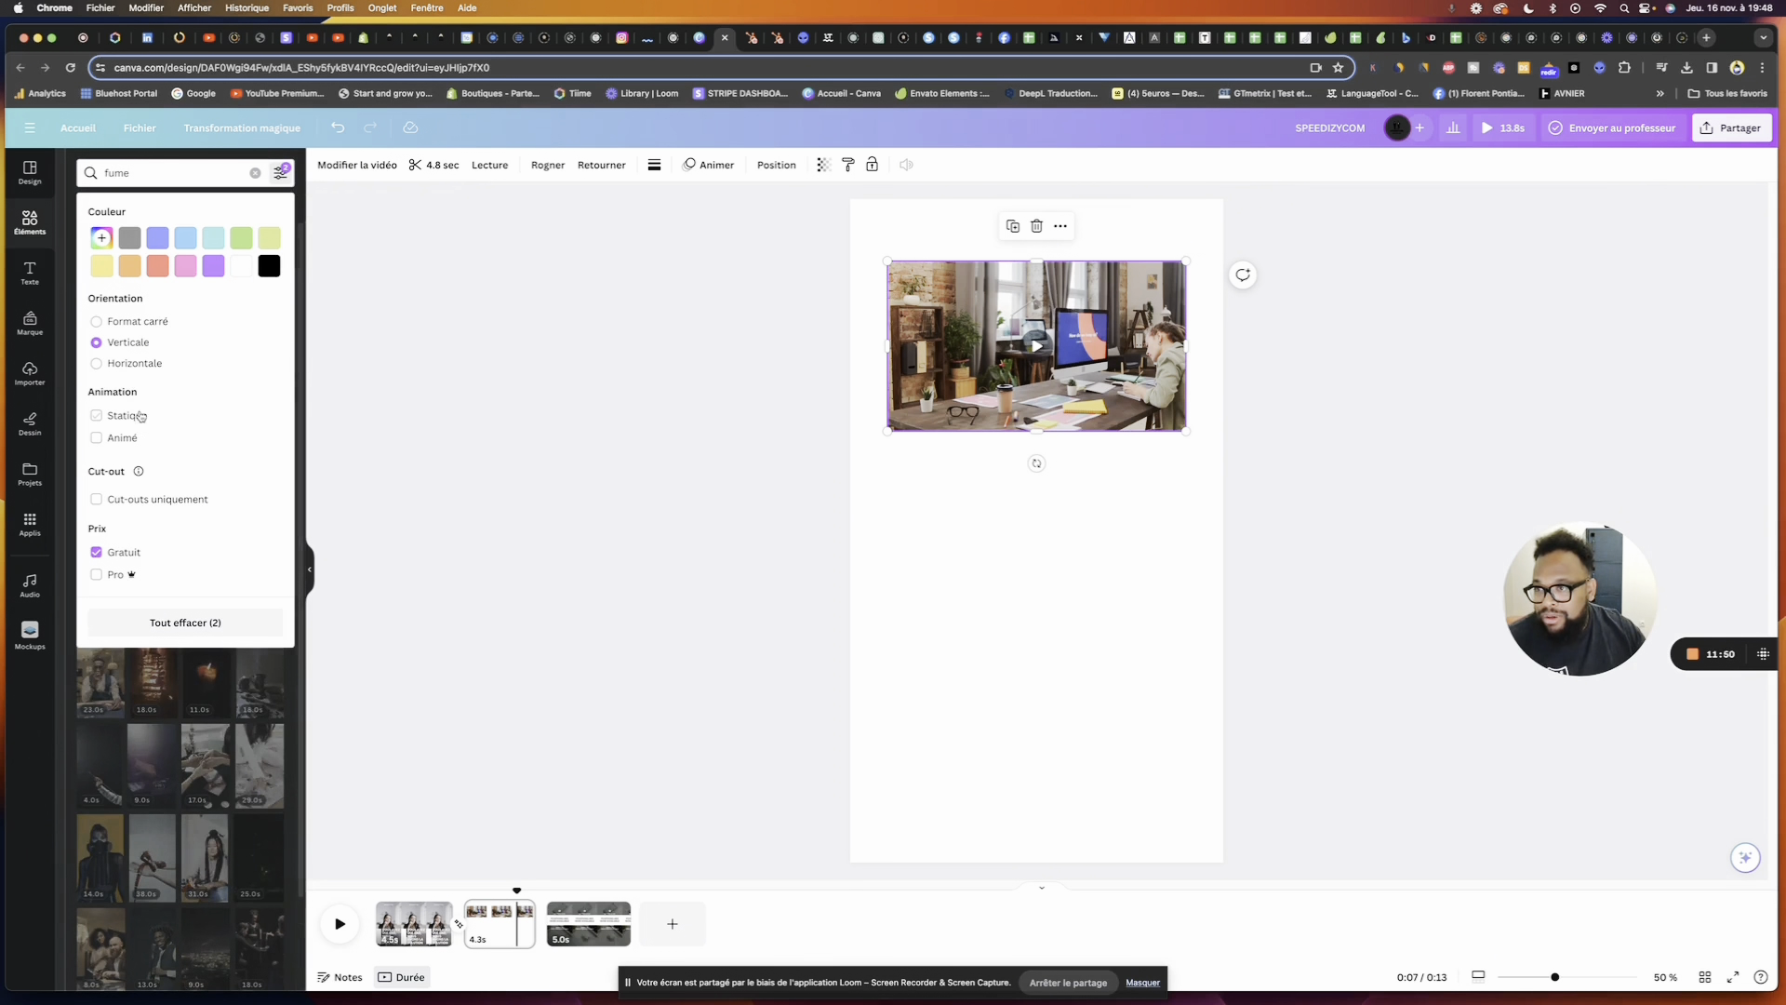
{"action": "left_click", "coordinate": [130, 363]}
{"action": "left_click", "coordinate": [310, 409]}
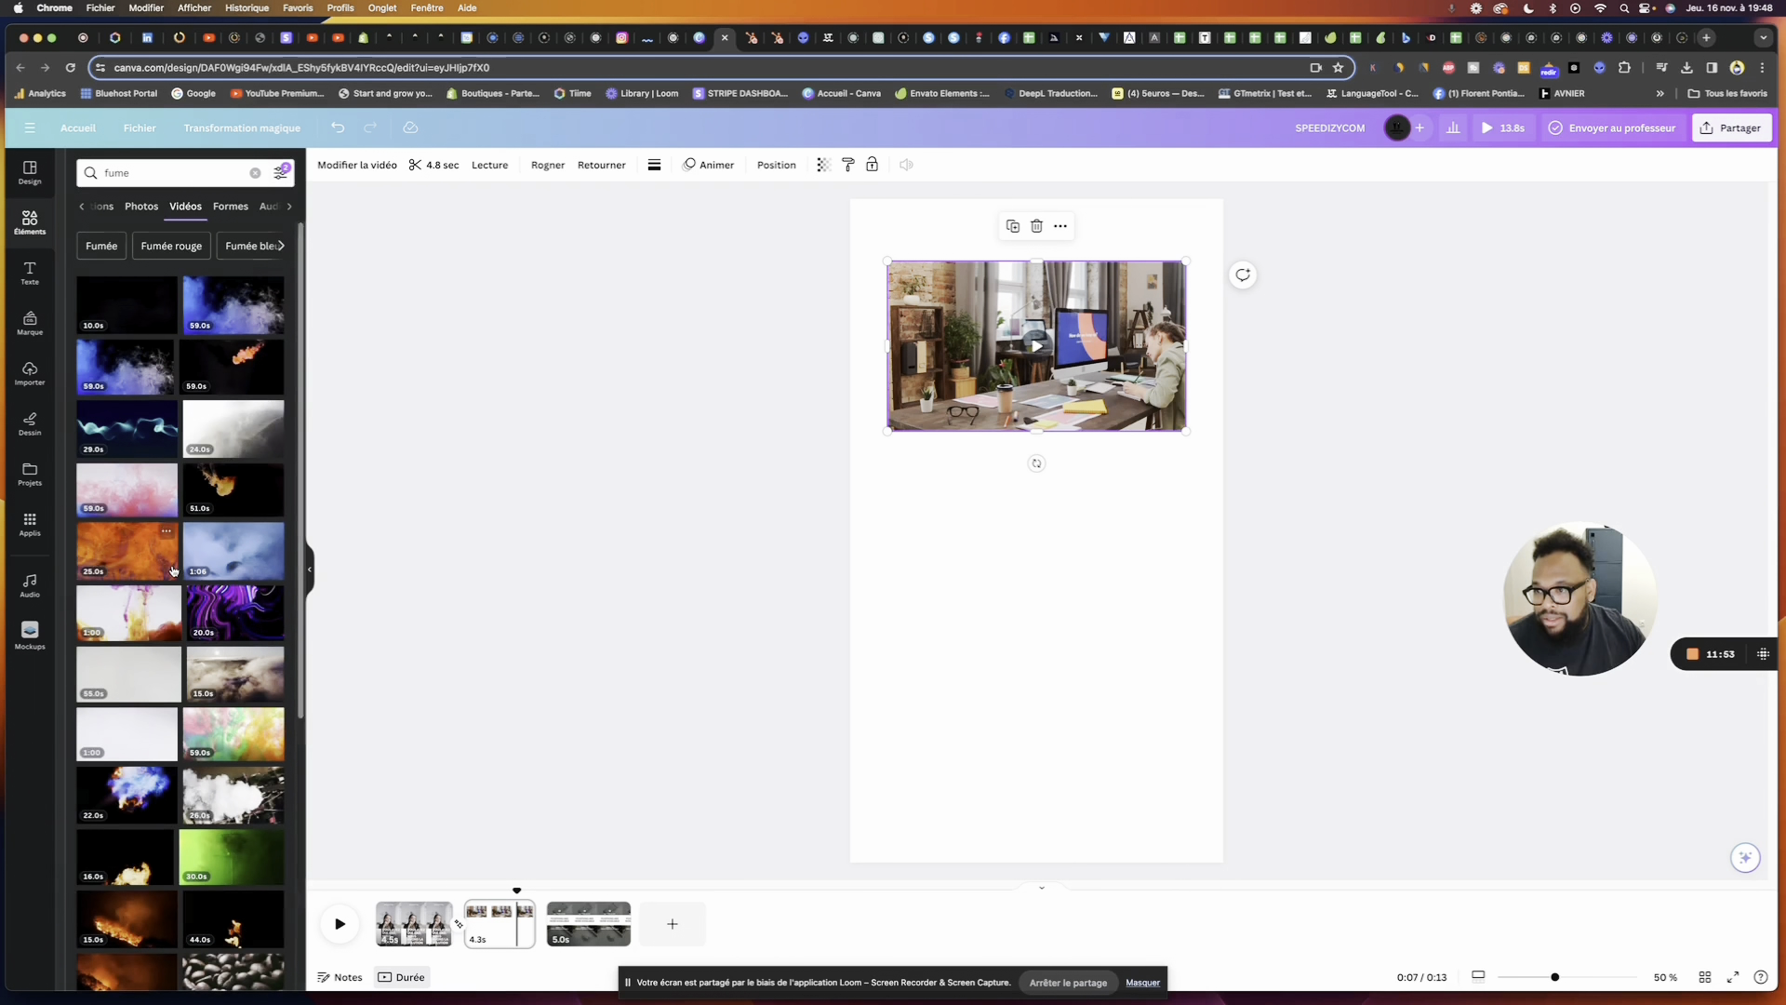
{"action": "scroll", "coordinate": [172, 557], "scroll_direction": "down", "scroll_amount": 3}
{"action": "scroll", "coordinate": [186, 576], "scroll_direction": "down", "scroll_amount": 8}
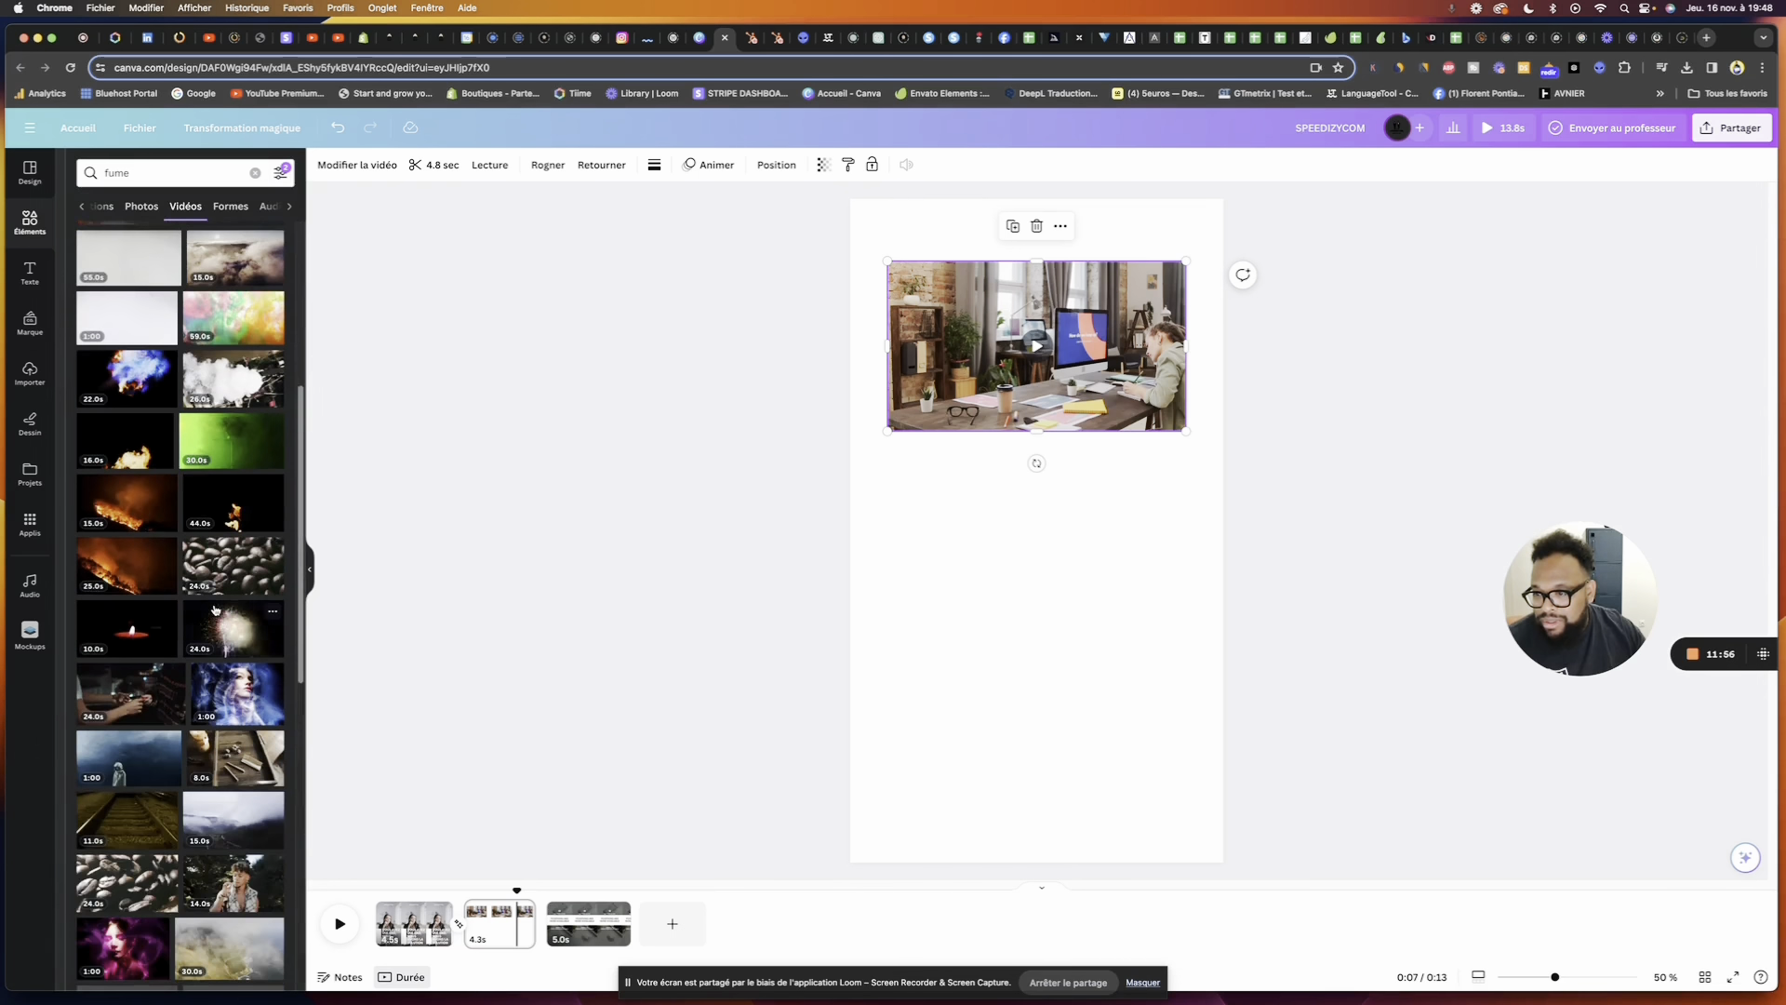
{"action": "scroll", "coordinate": [213, 604], "scroll_direction": "up", "scroll_amount": 5}
{"action": "left_click", "coordinate": [281, 173]}
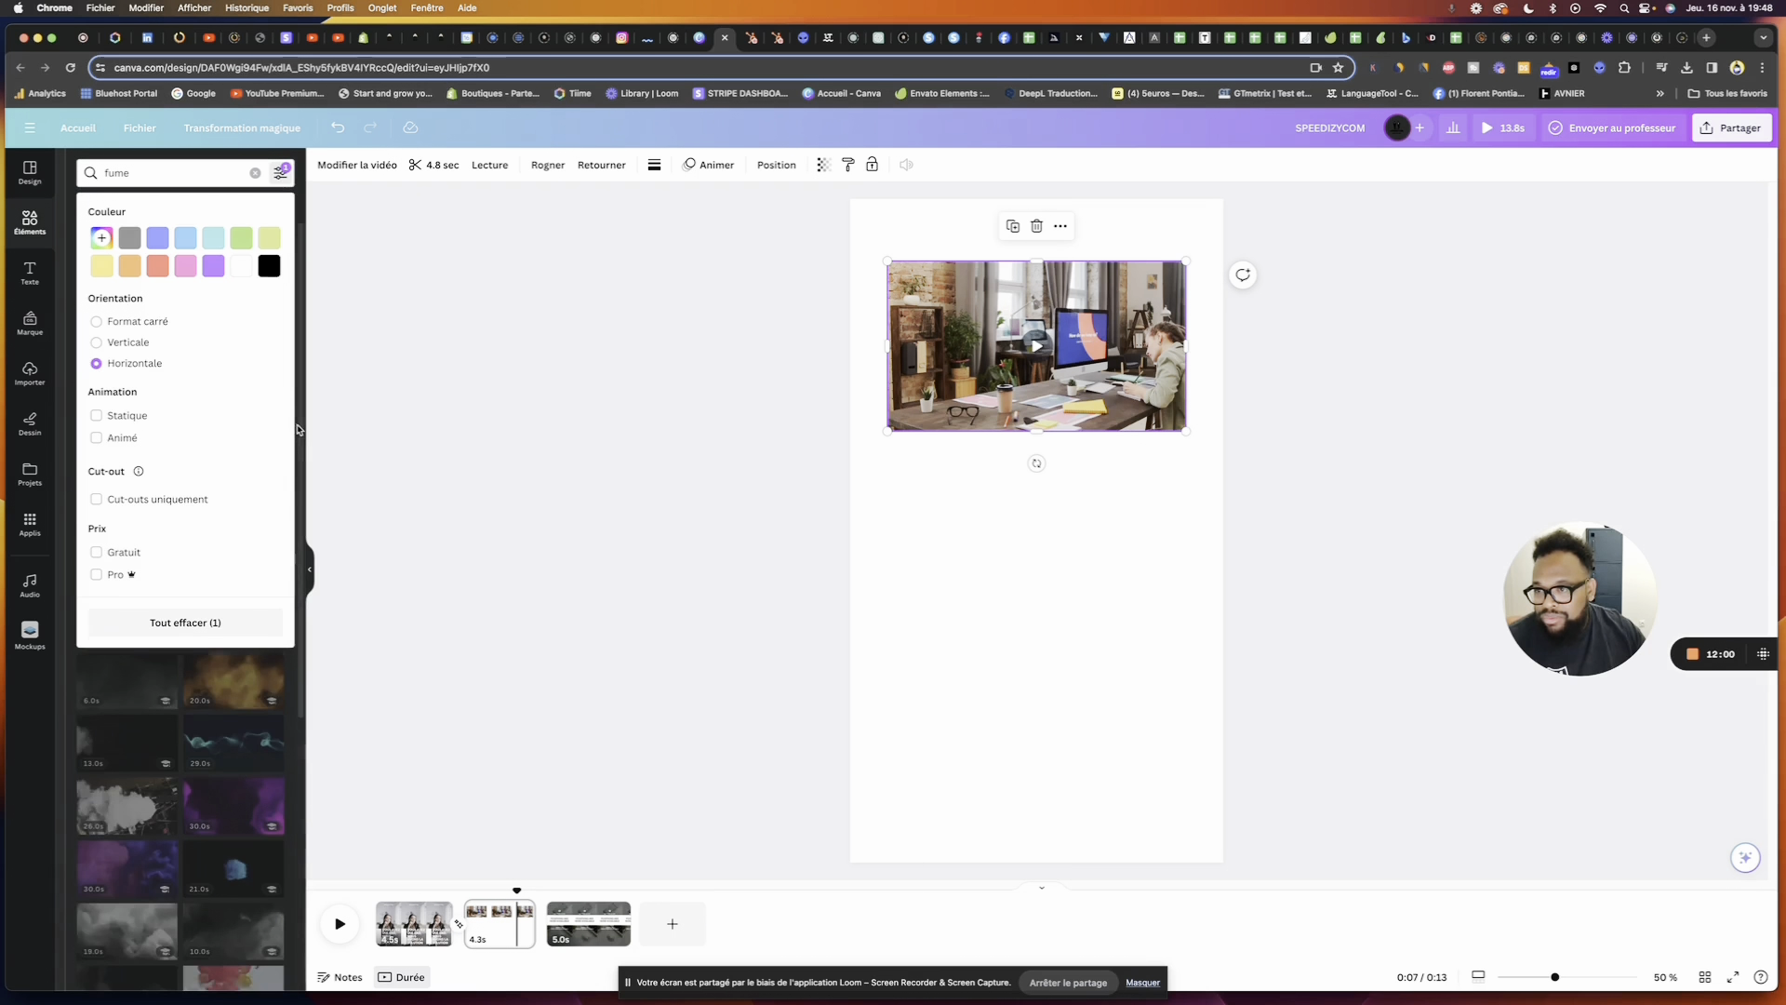
{"action": "key", "text": "Escape"}
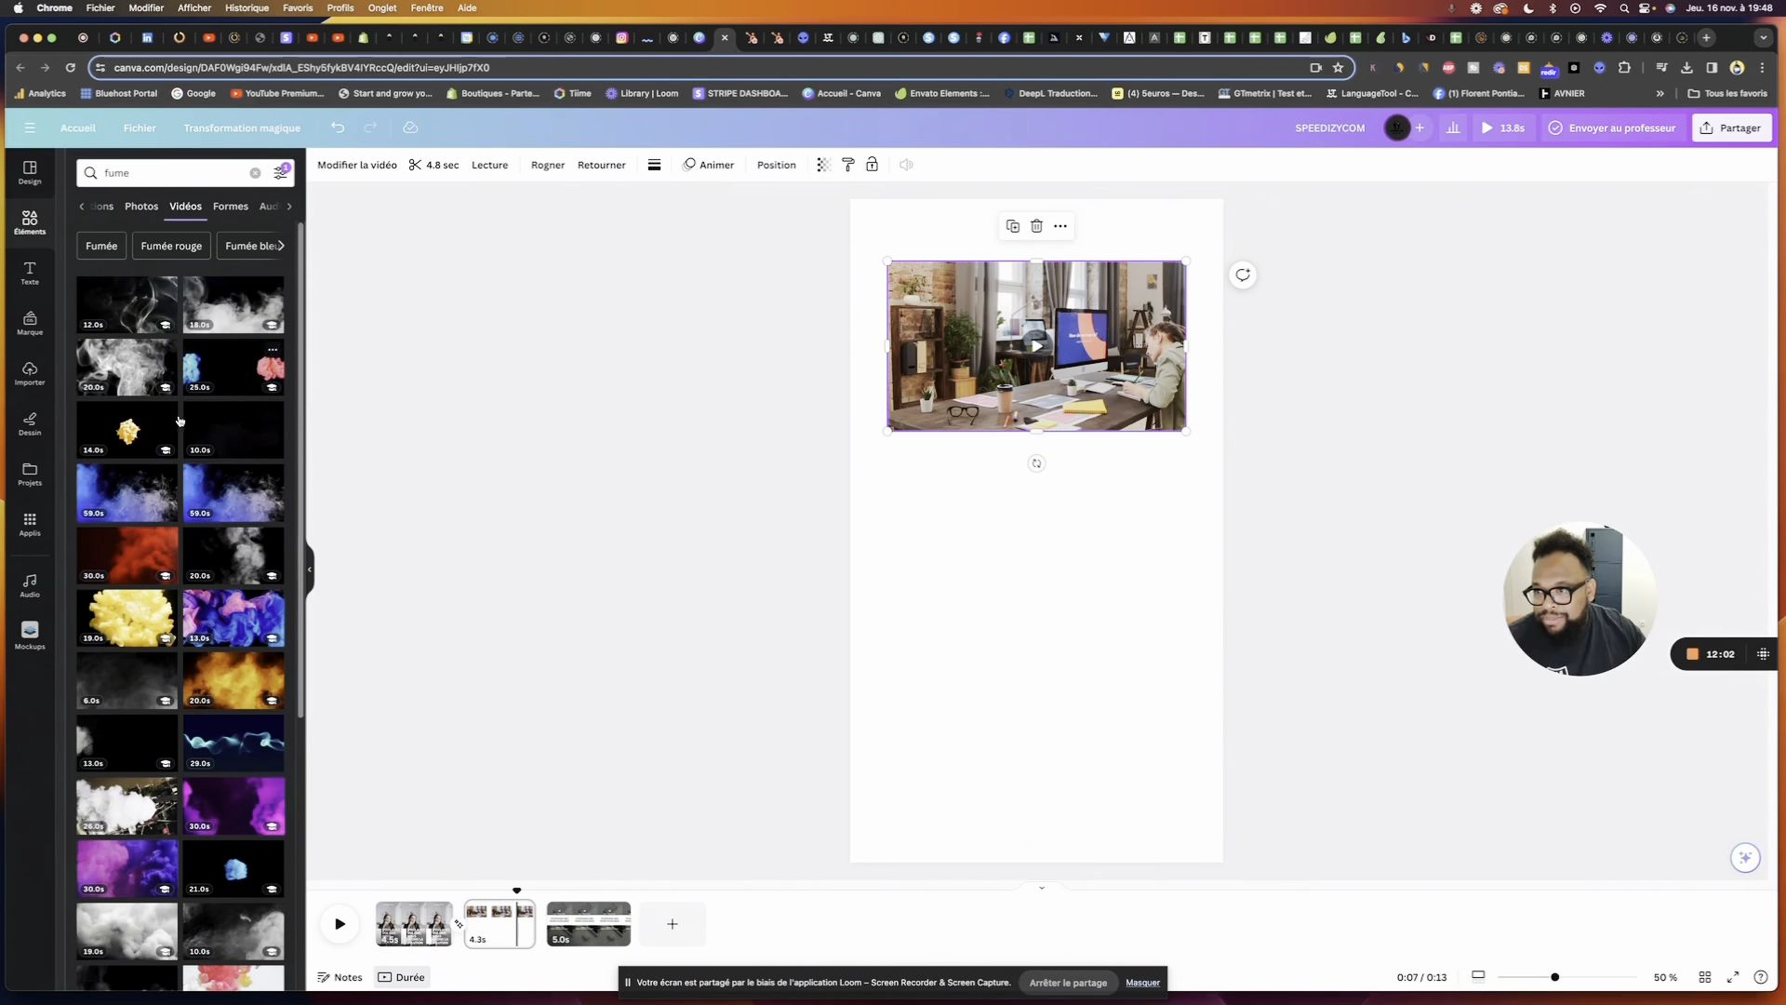
Add the blue and pink smoke clip to the page and lower it slightly so it is centred behind the "Monday" text
{"action": "mouse_move", "coordinate": [150, 437]}
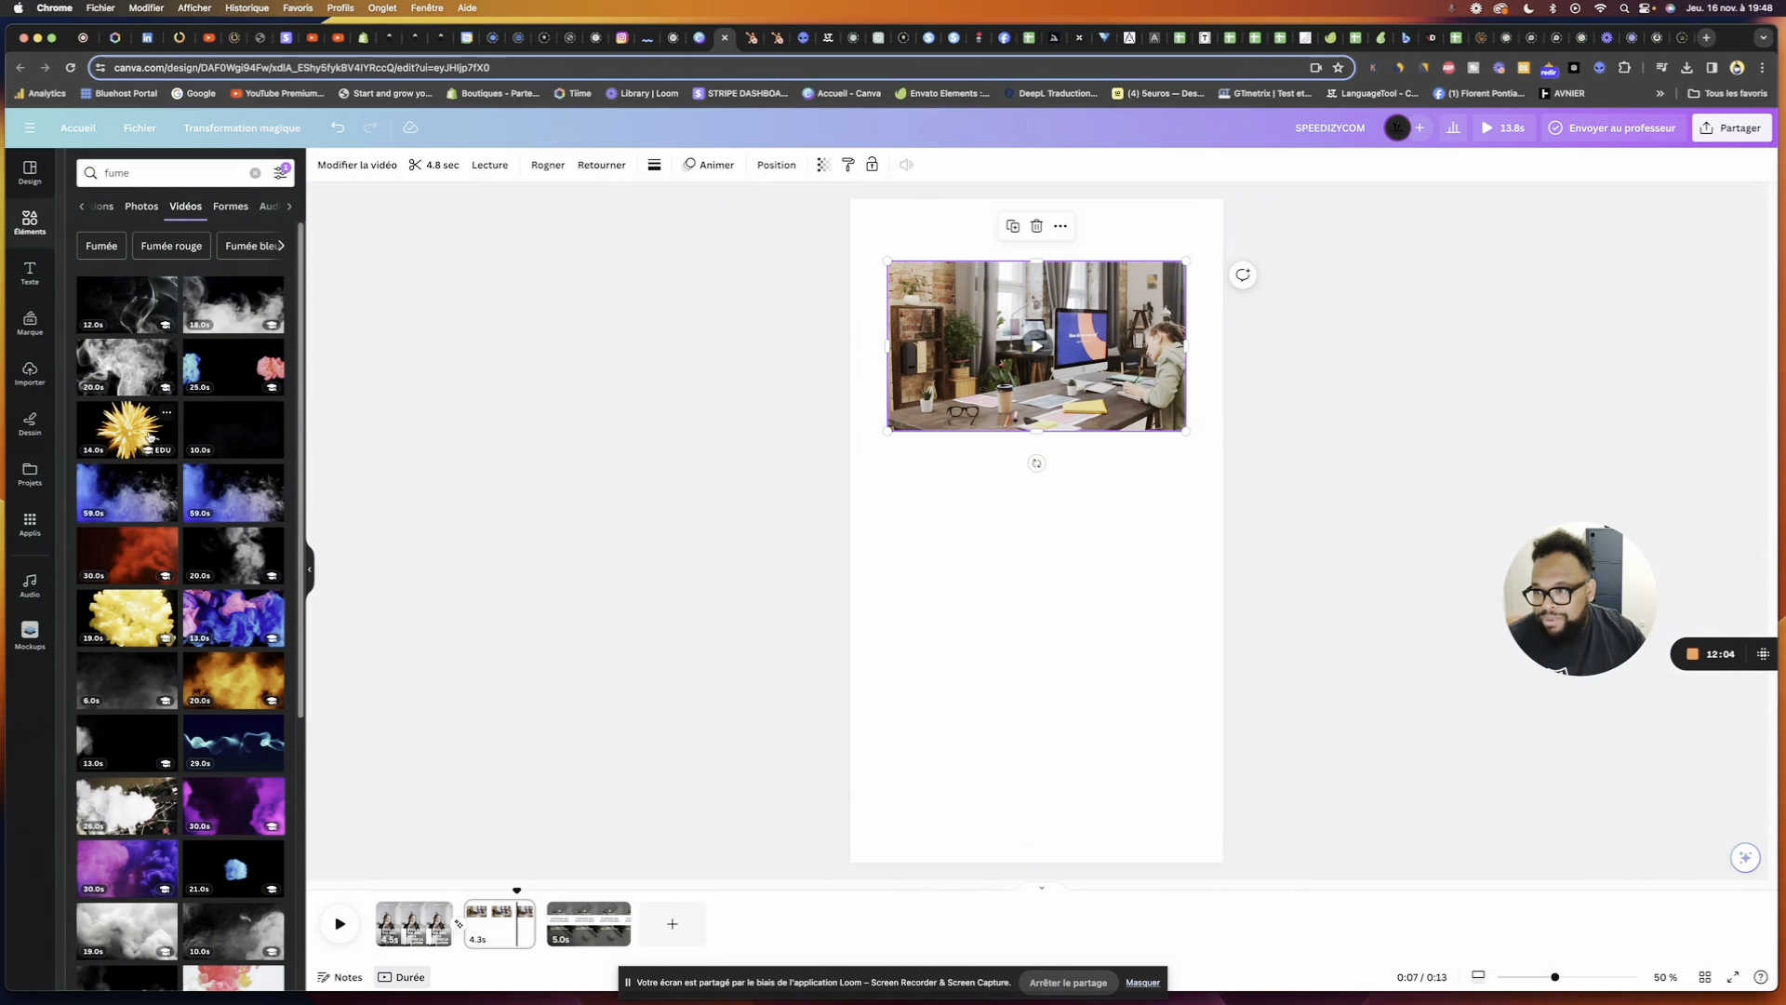
{"action": "left_click", "coordinate": [244, 375]}
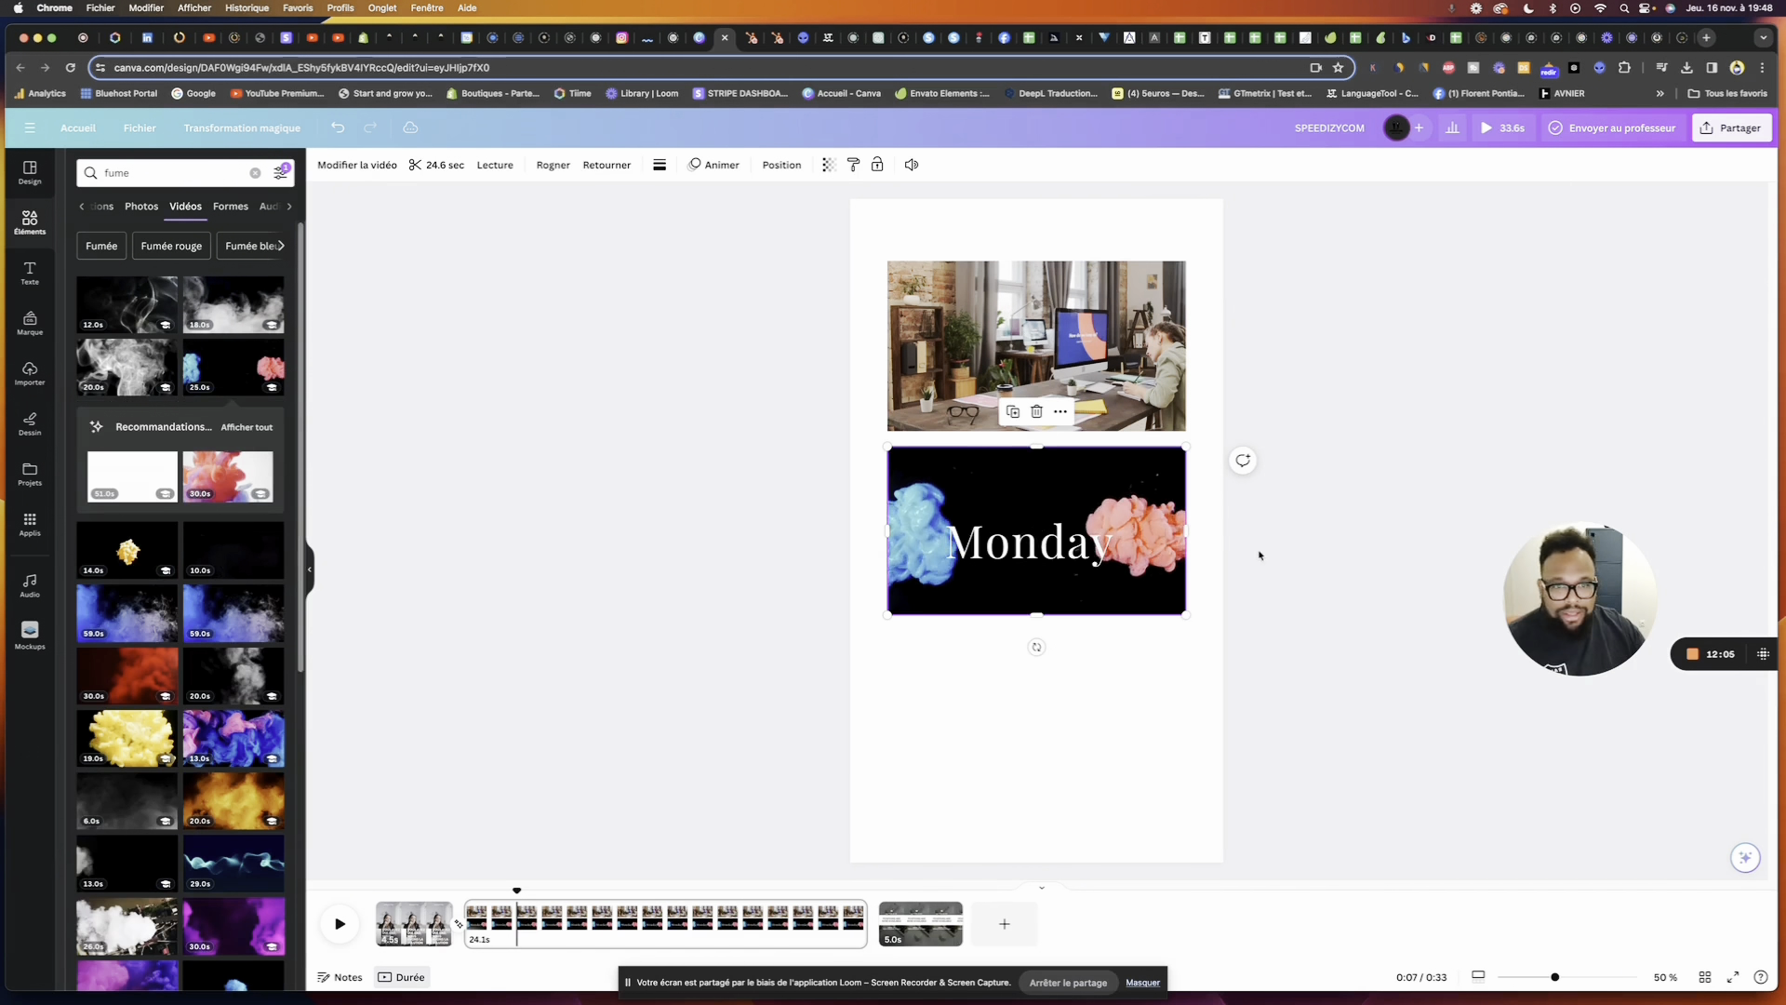
{"action": "left_click", "coordinate": [1132, 545]}
{"action": "left_click", "coordinate": [1153, 569]}
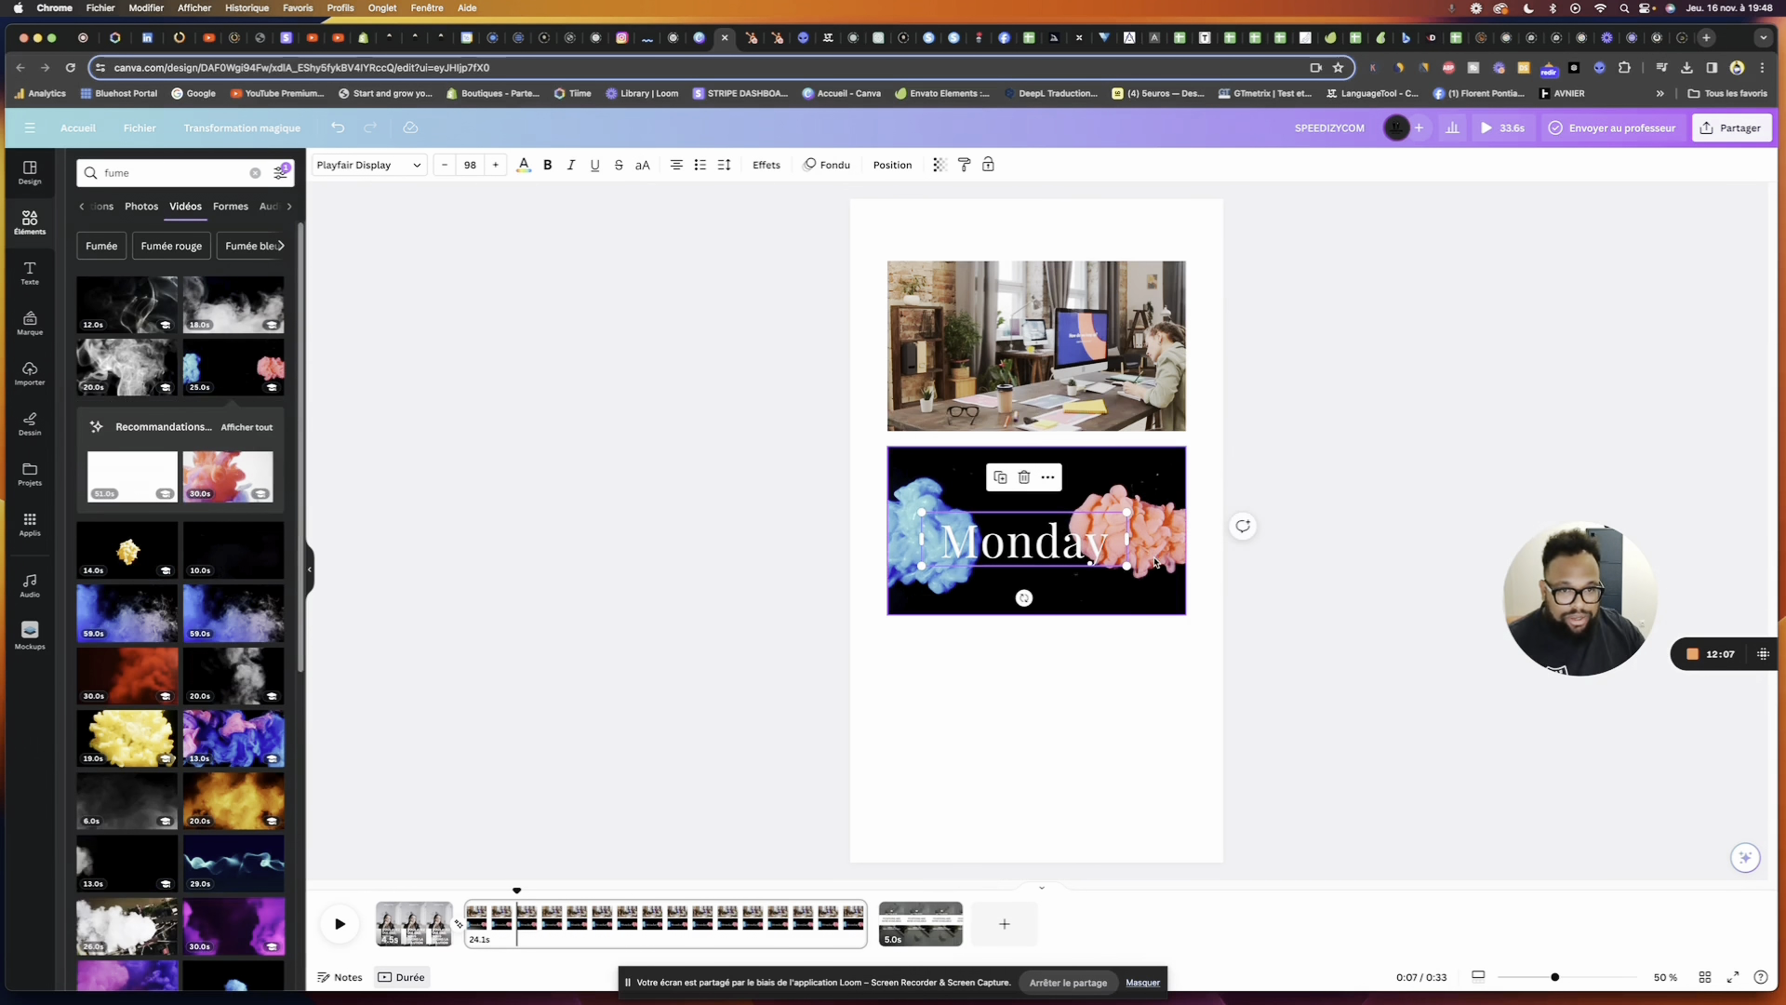
{"action": "left_click_drag", "start_coordinate": [1153, 569], "coordinate": [1162, 584]}
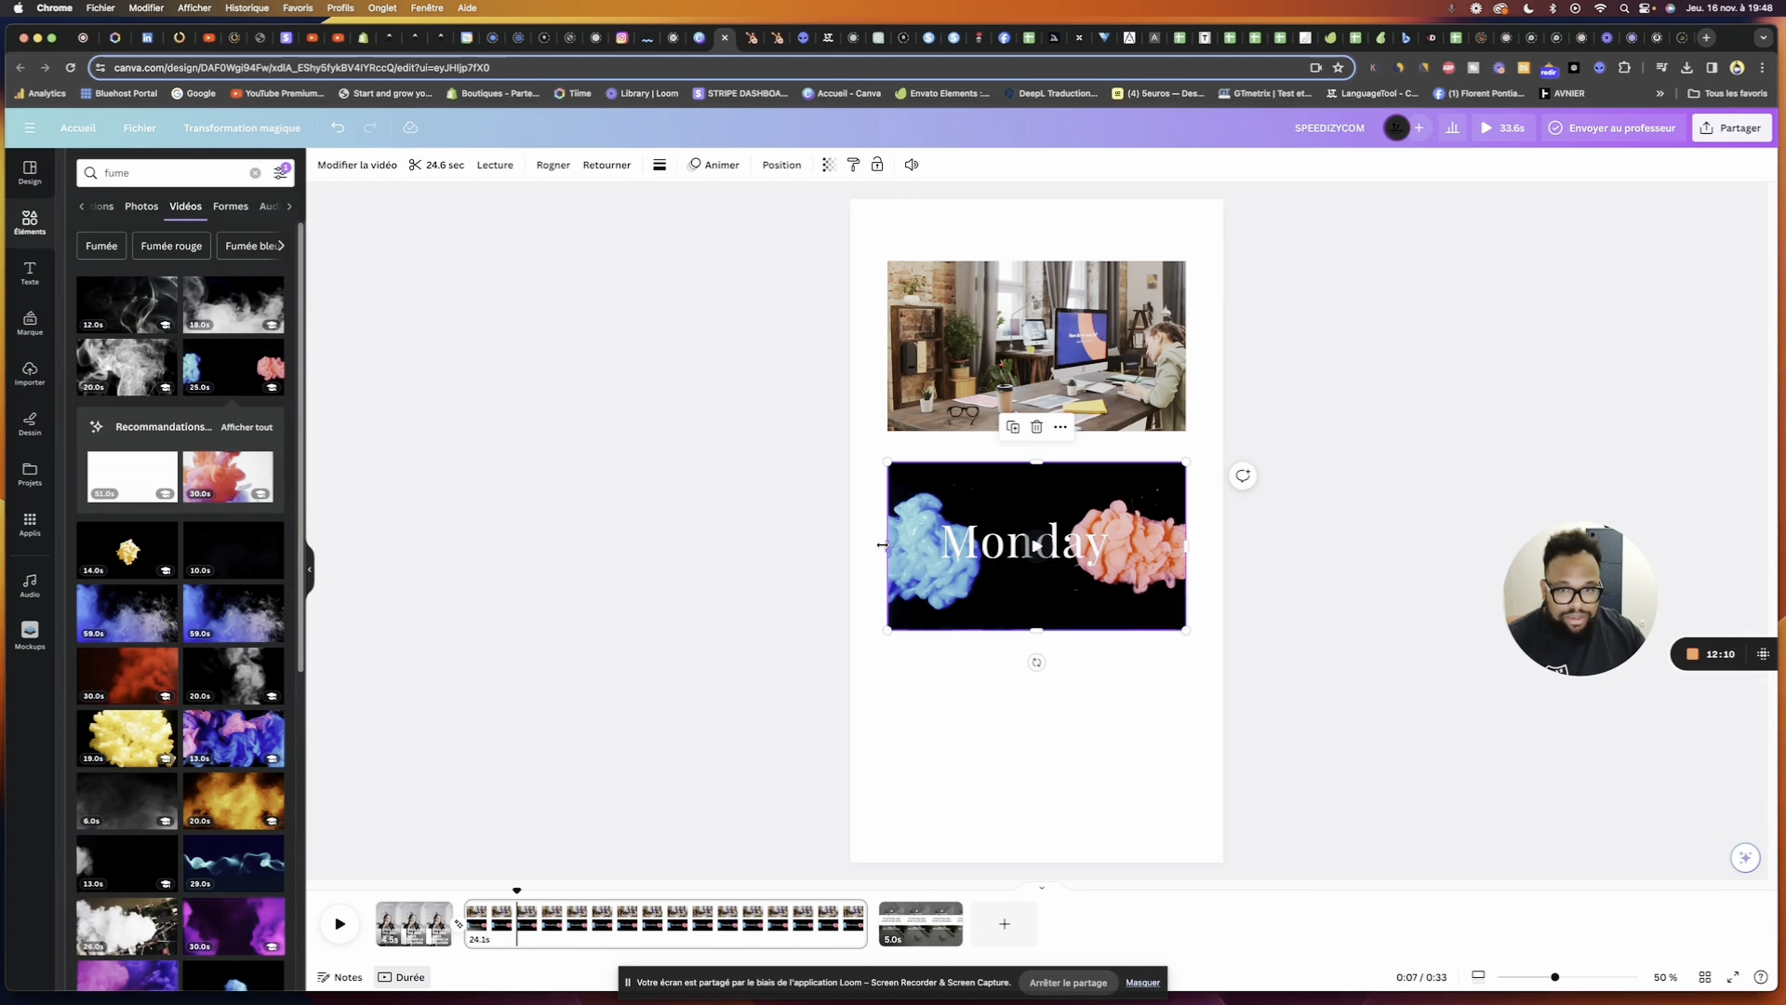
Widen the smoke clip to both side edges of the page and remove its background
{"action": "left_click_drag", "start_coordinate": [888, 546], "coordinate": [851, 546]}
{"action": "left_click_drag", "start_coordinate": [1186, 546], "coordinate": [1221, 547]}
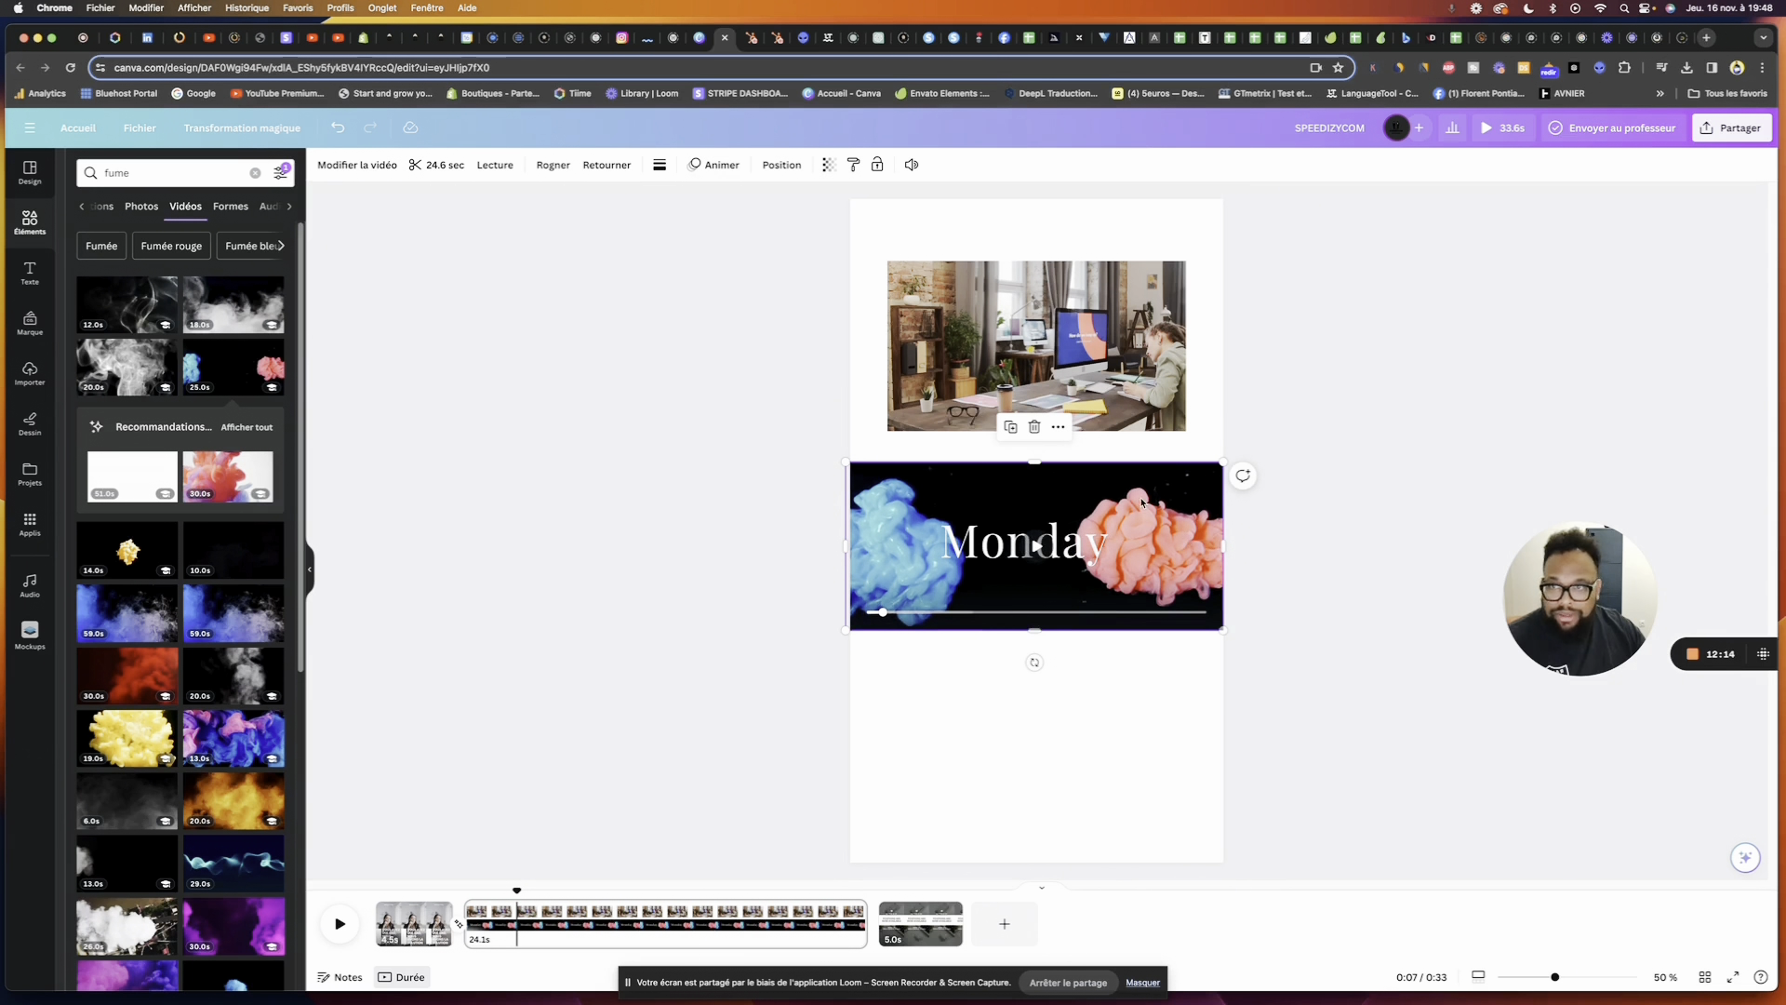
{"action": "left_click", "coordinate": [362, 170]}
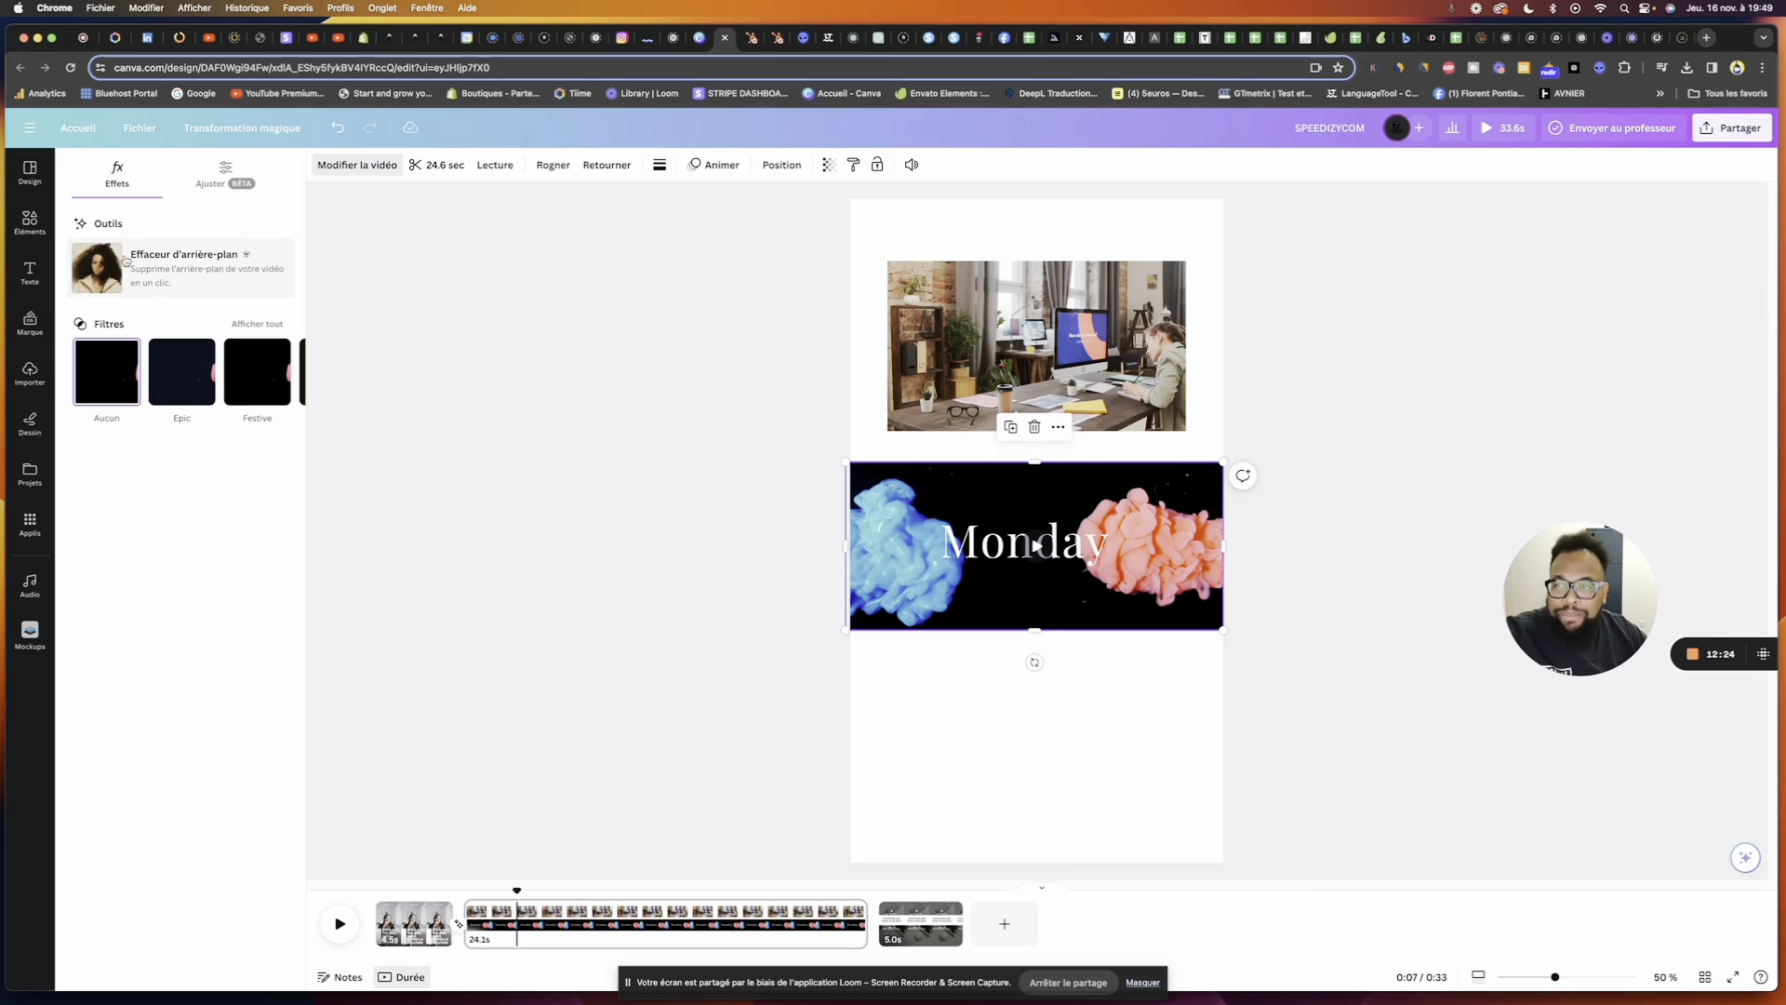
{"action": "left_click", "coordinate": [119, 263]}
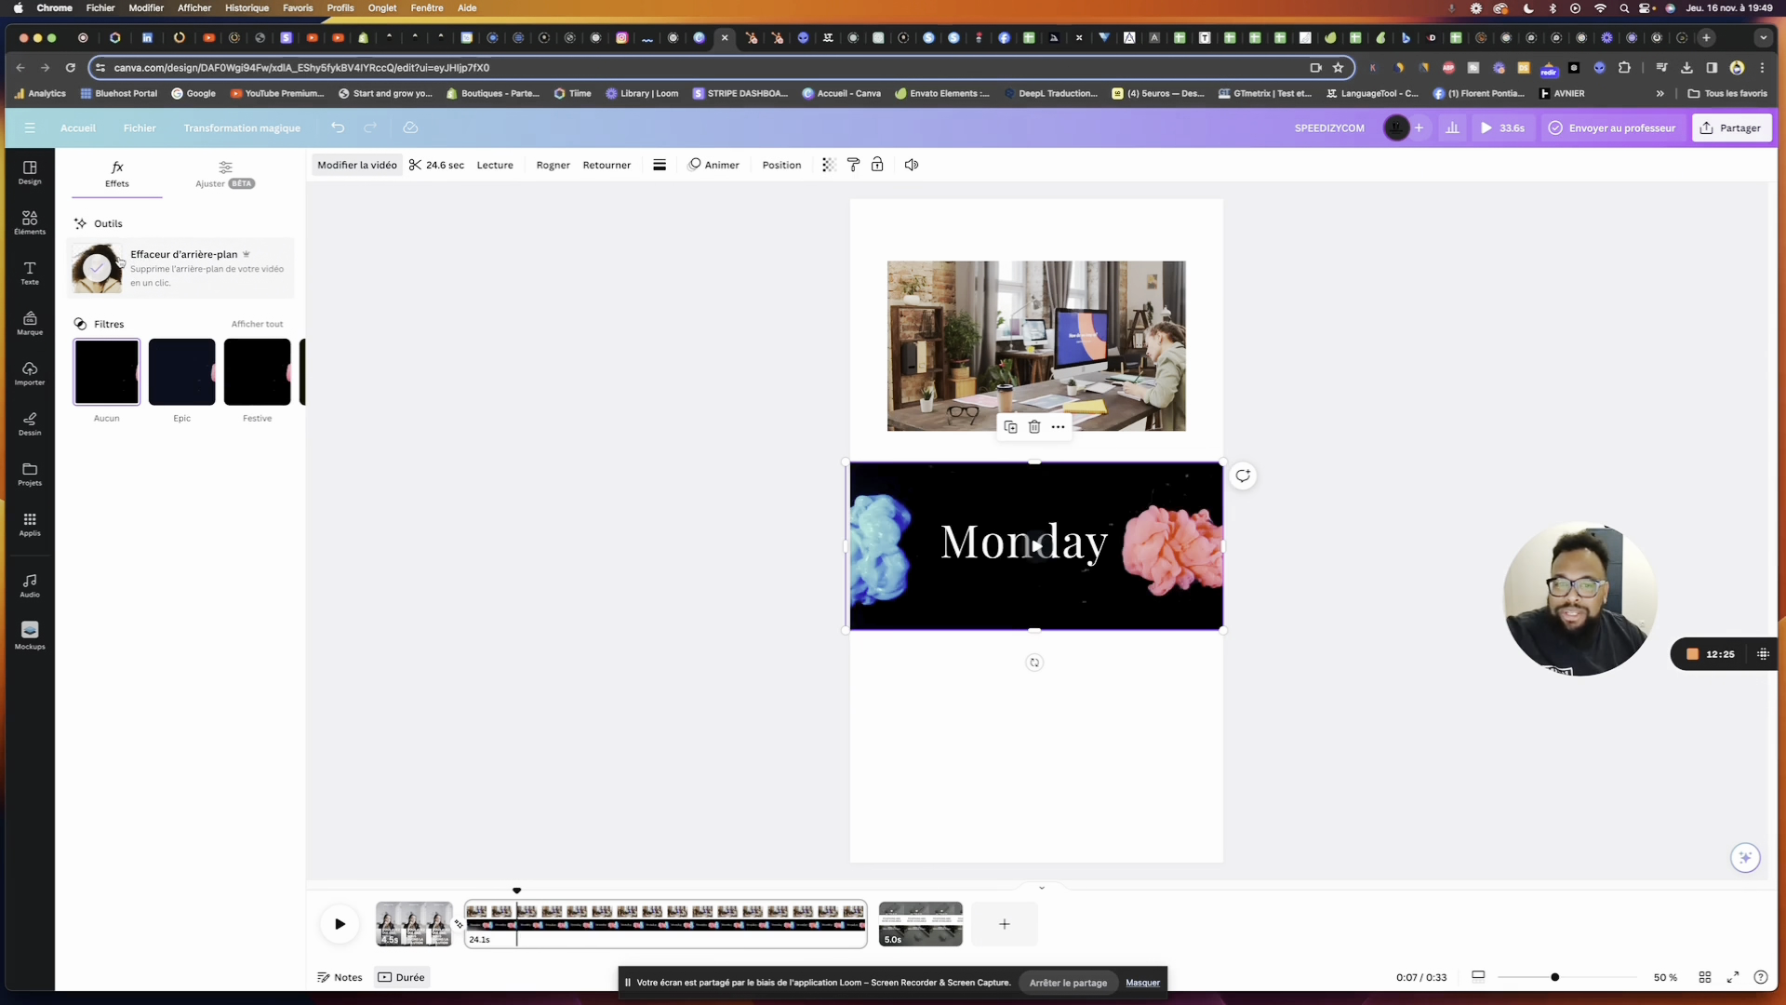
Change the colour of the white "Monday" text to black
{"action": "left_click", "coordinate": [1079, 549]}
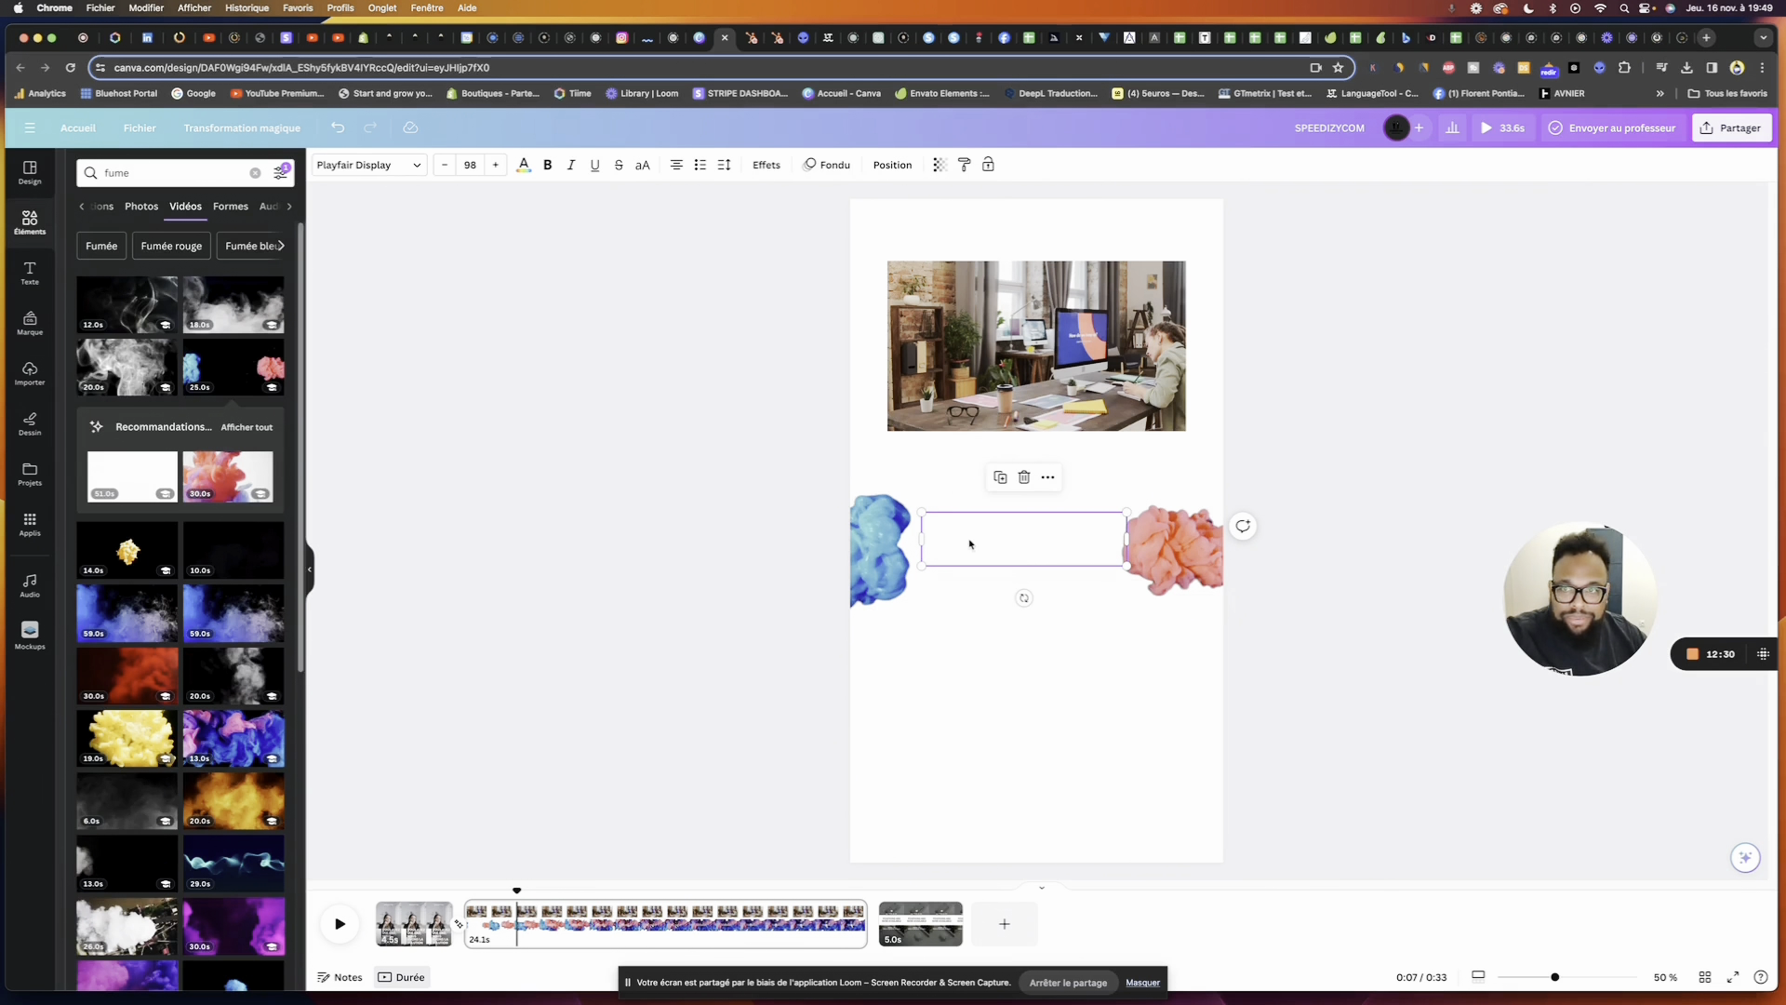
{"action": "left_click", "coordinate": [523, 164]}
{"action": "left_click", "coordinate": [118, 249]}
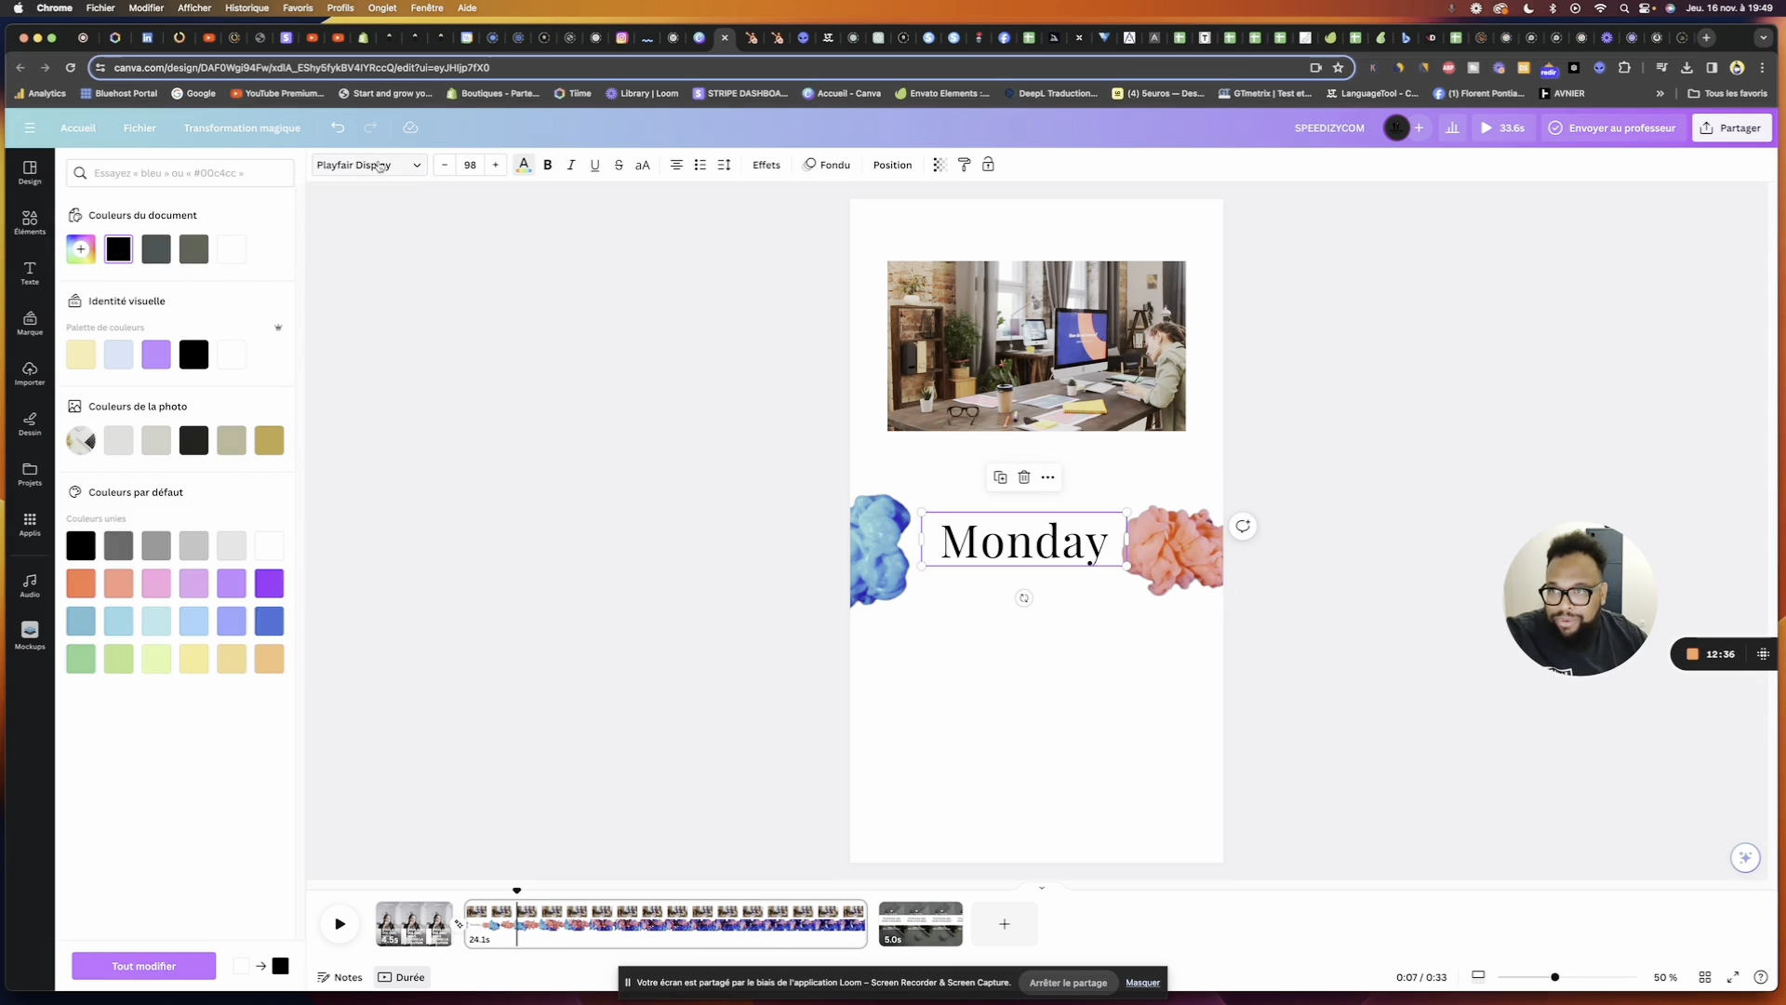
Search the fonts for "Gras" and set the "Monday" text in TS Kufidia
{"action": "left_click", "coordinate": [378, 165]}
{"action": "left_click", "coordinate": [274, 212]}
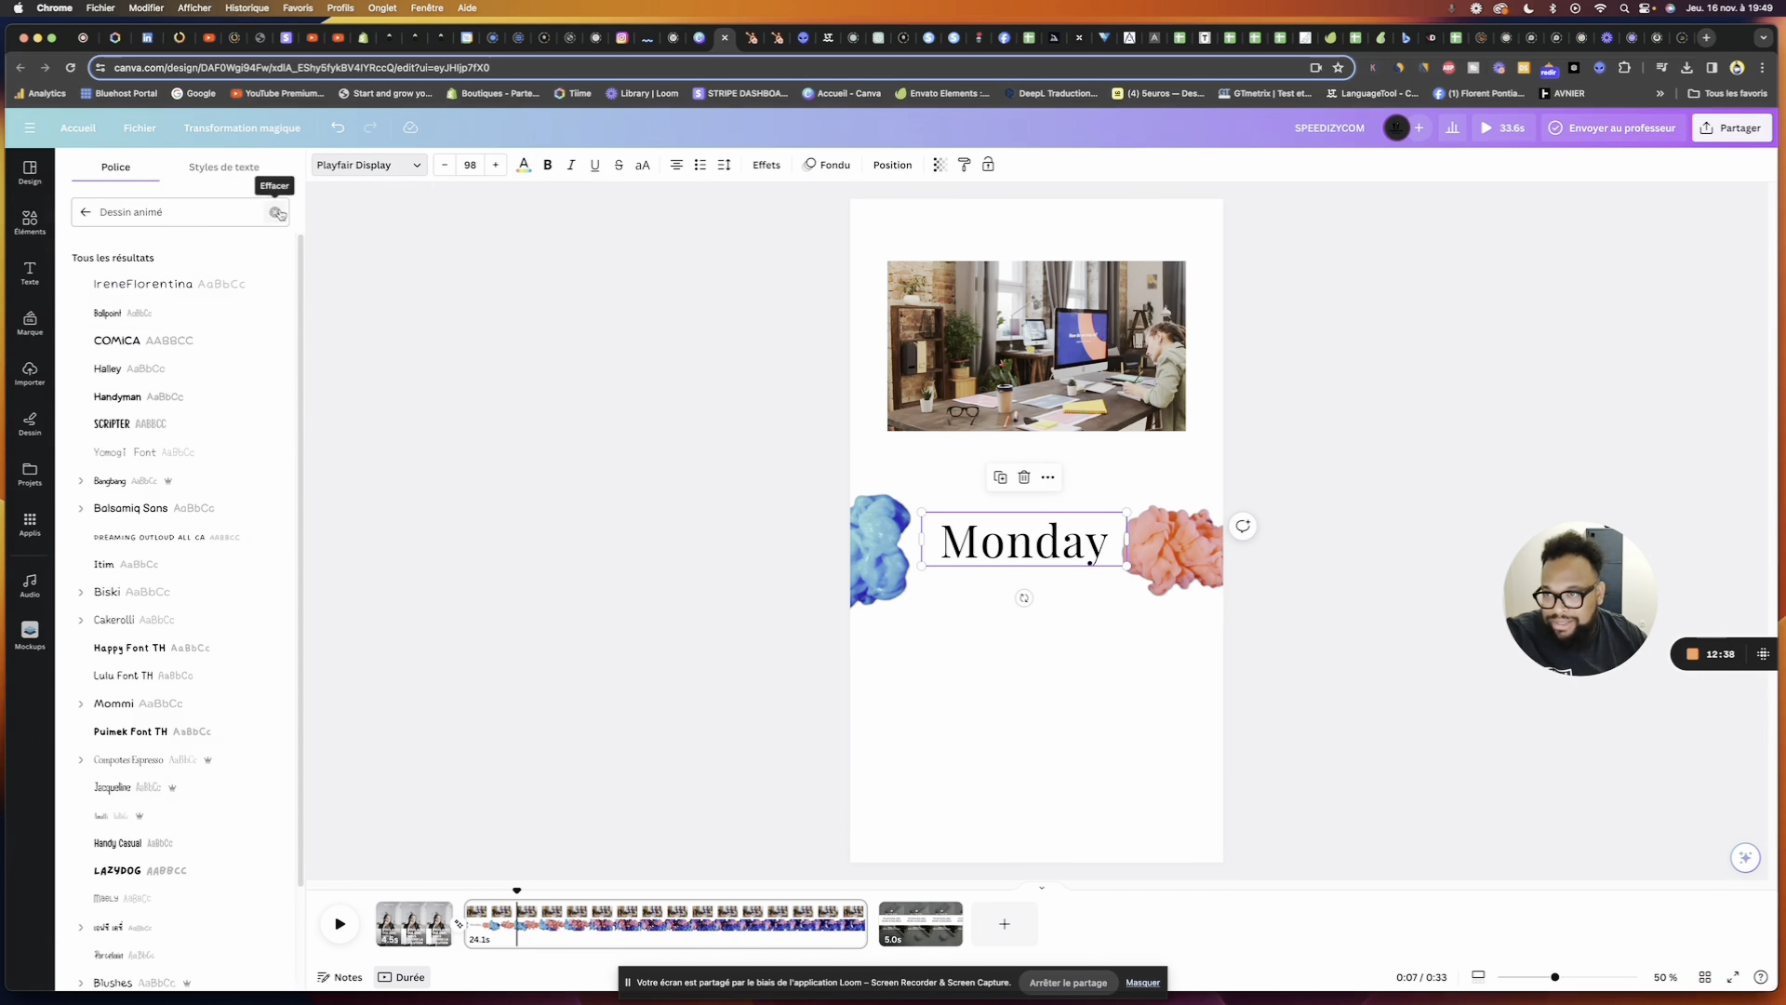
{"action": "type", "text": "Gras"}
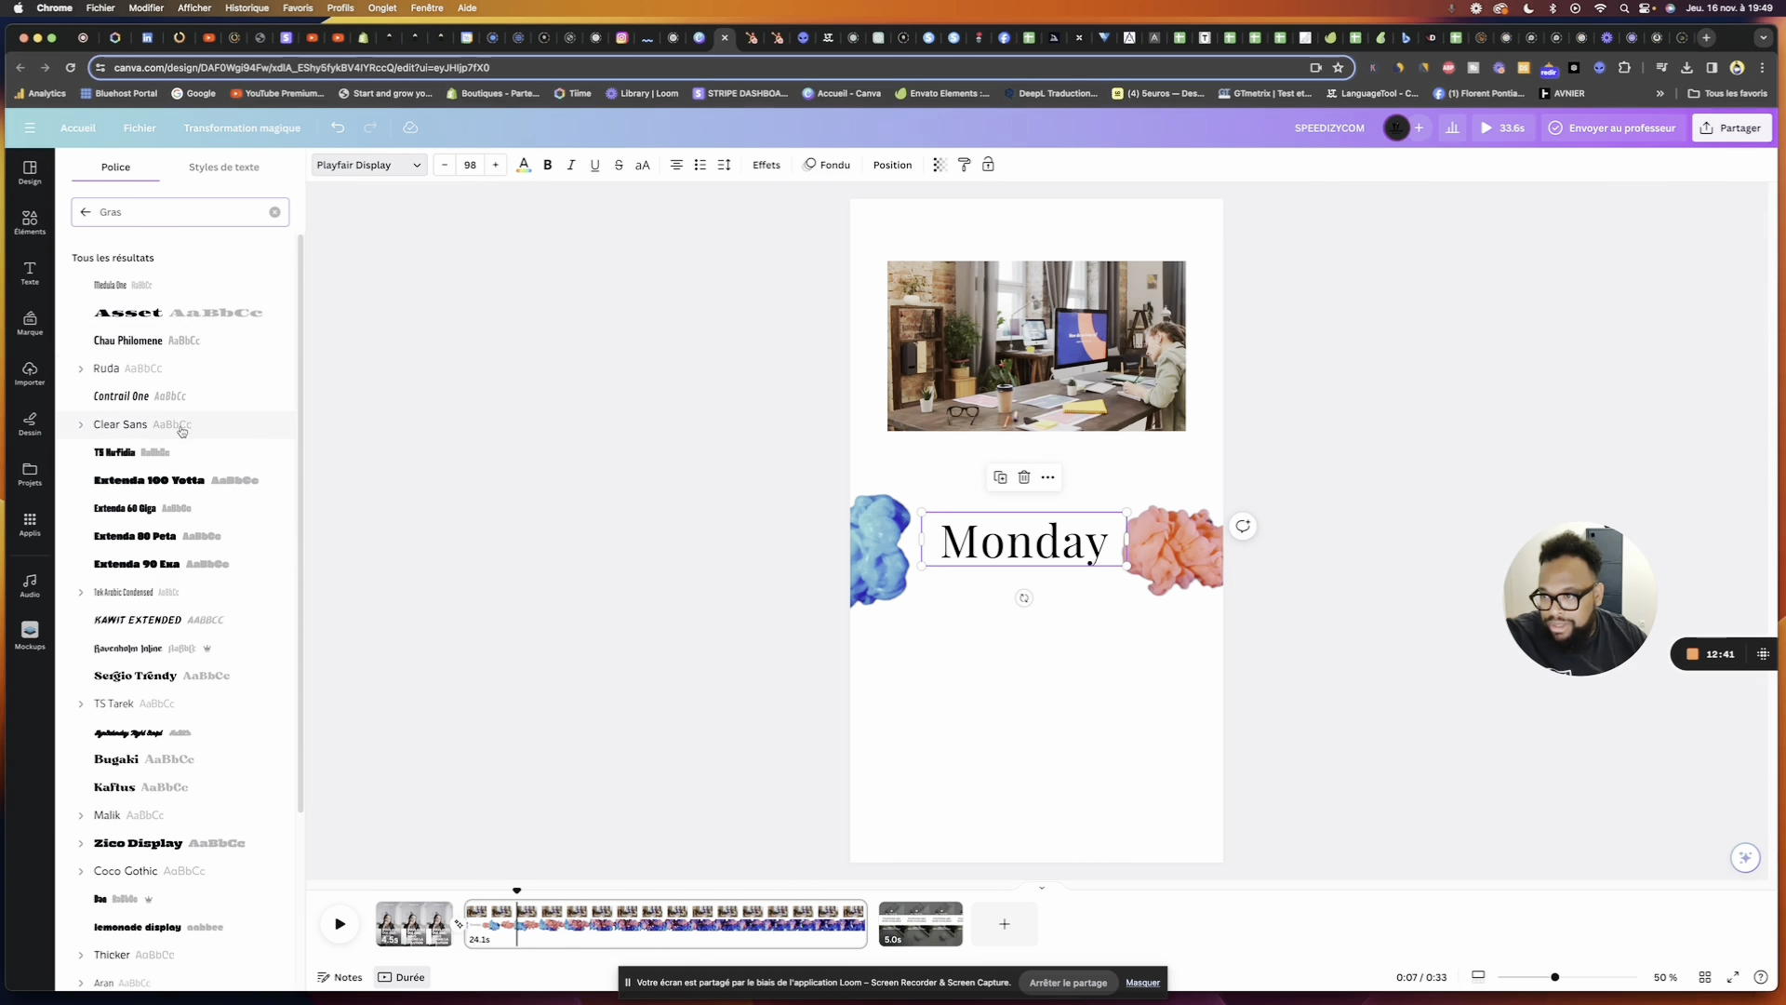
{"action": "left_click", "coordinate": [184, 456]}
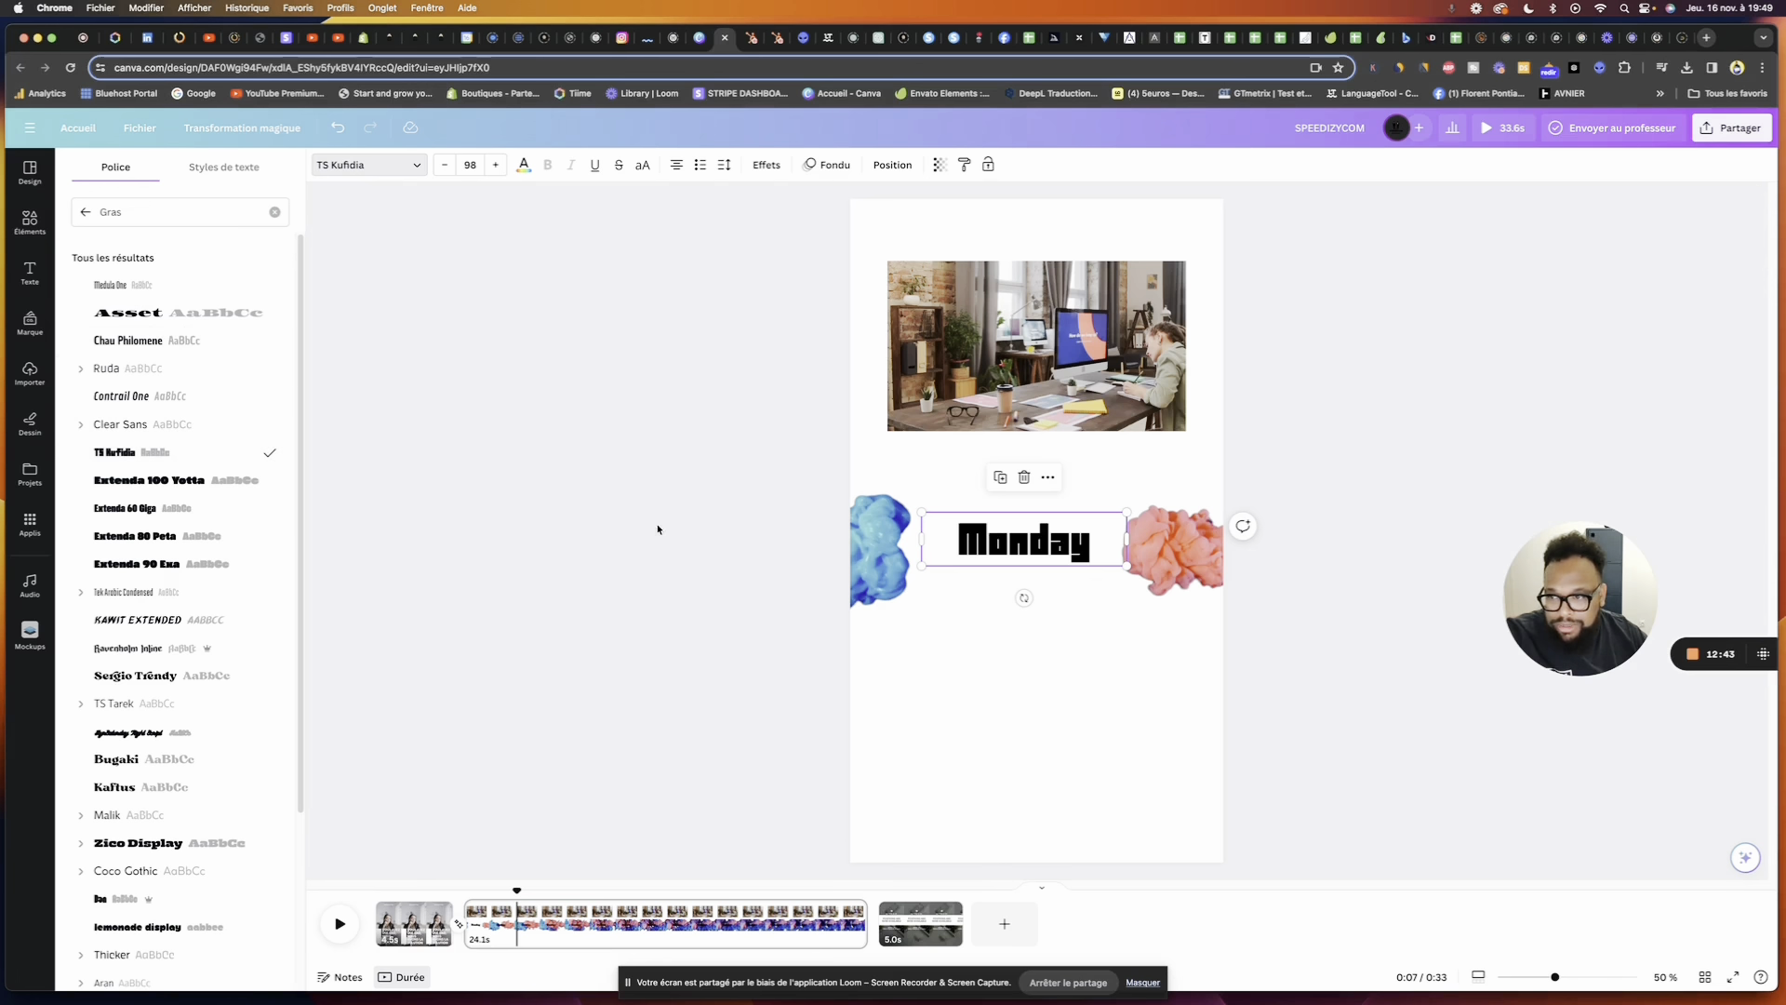
Duplicate the "Monday" text and place the copy just below the original
{"action": "right_click", "coordinate": [1018, 549]}
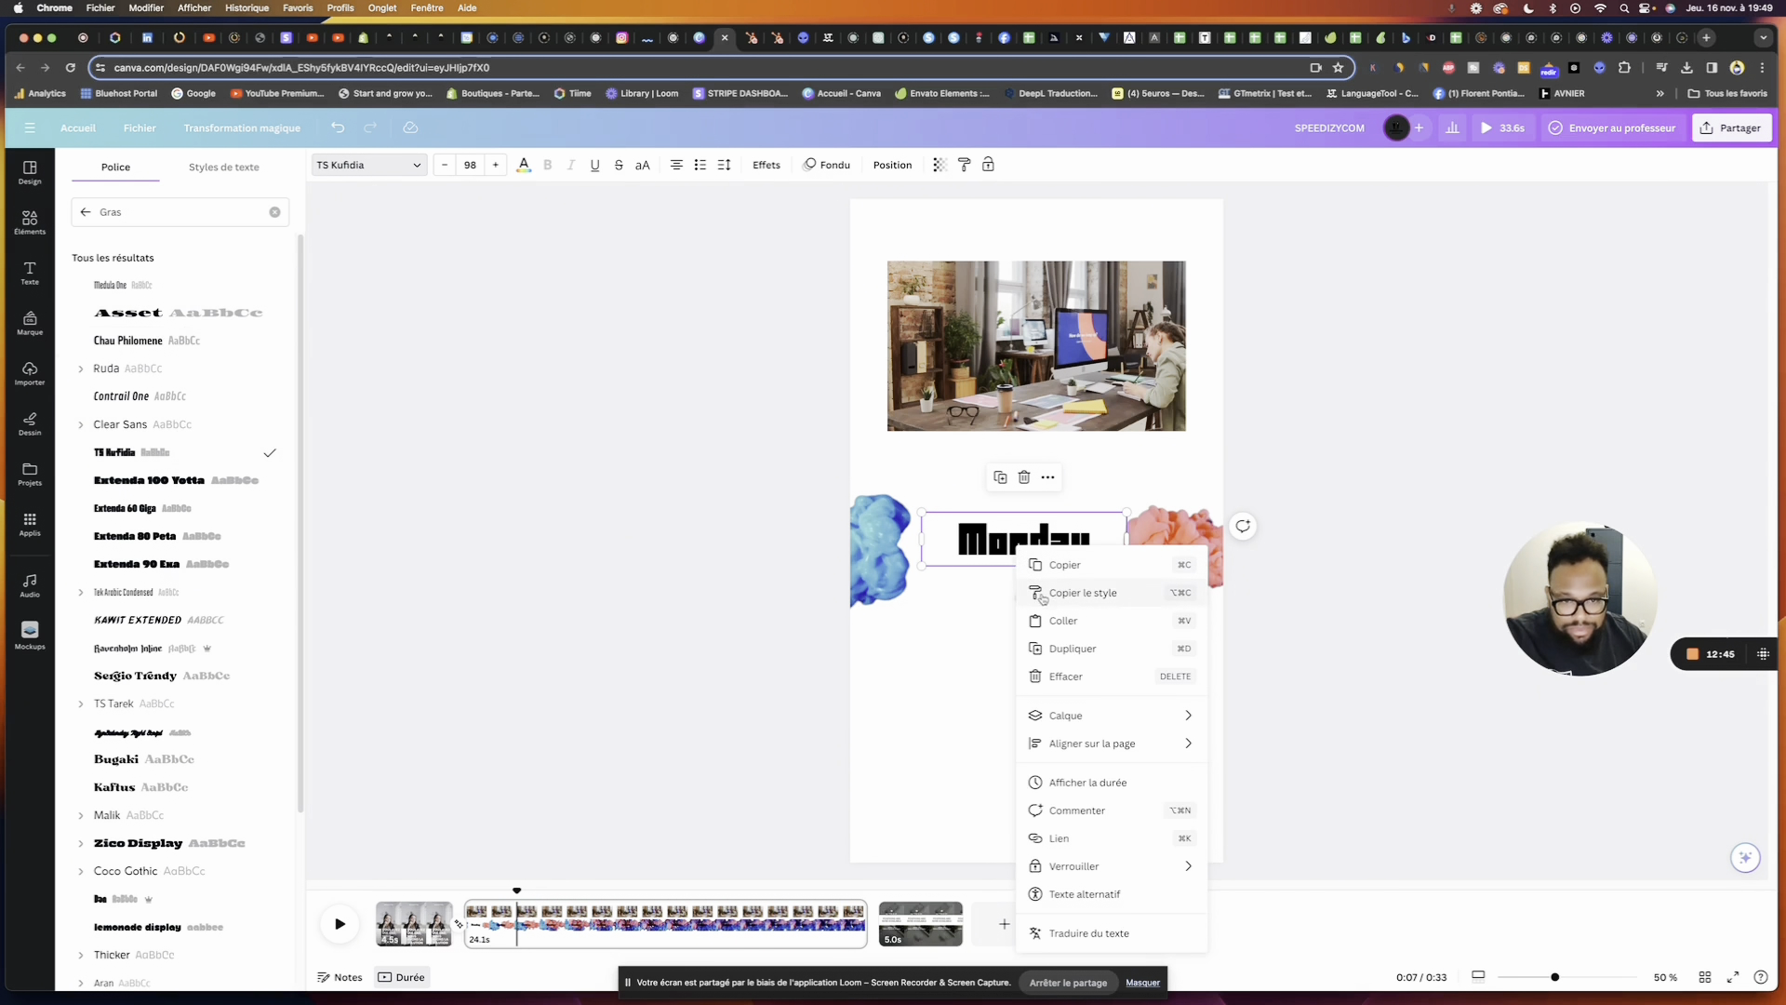
{"action": "left_click", "coordinate": [1067, 657]}
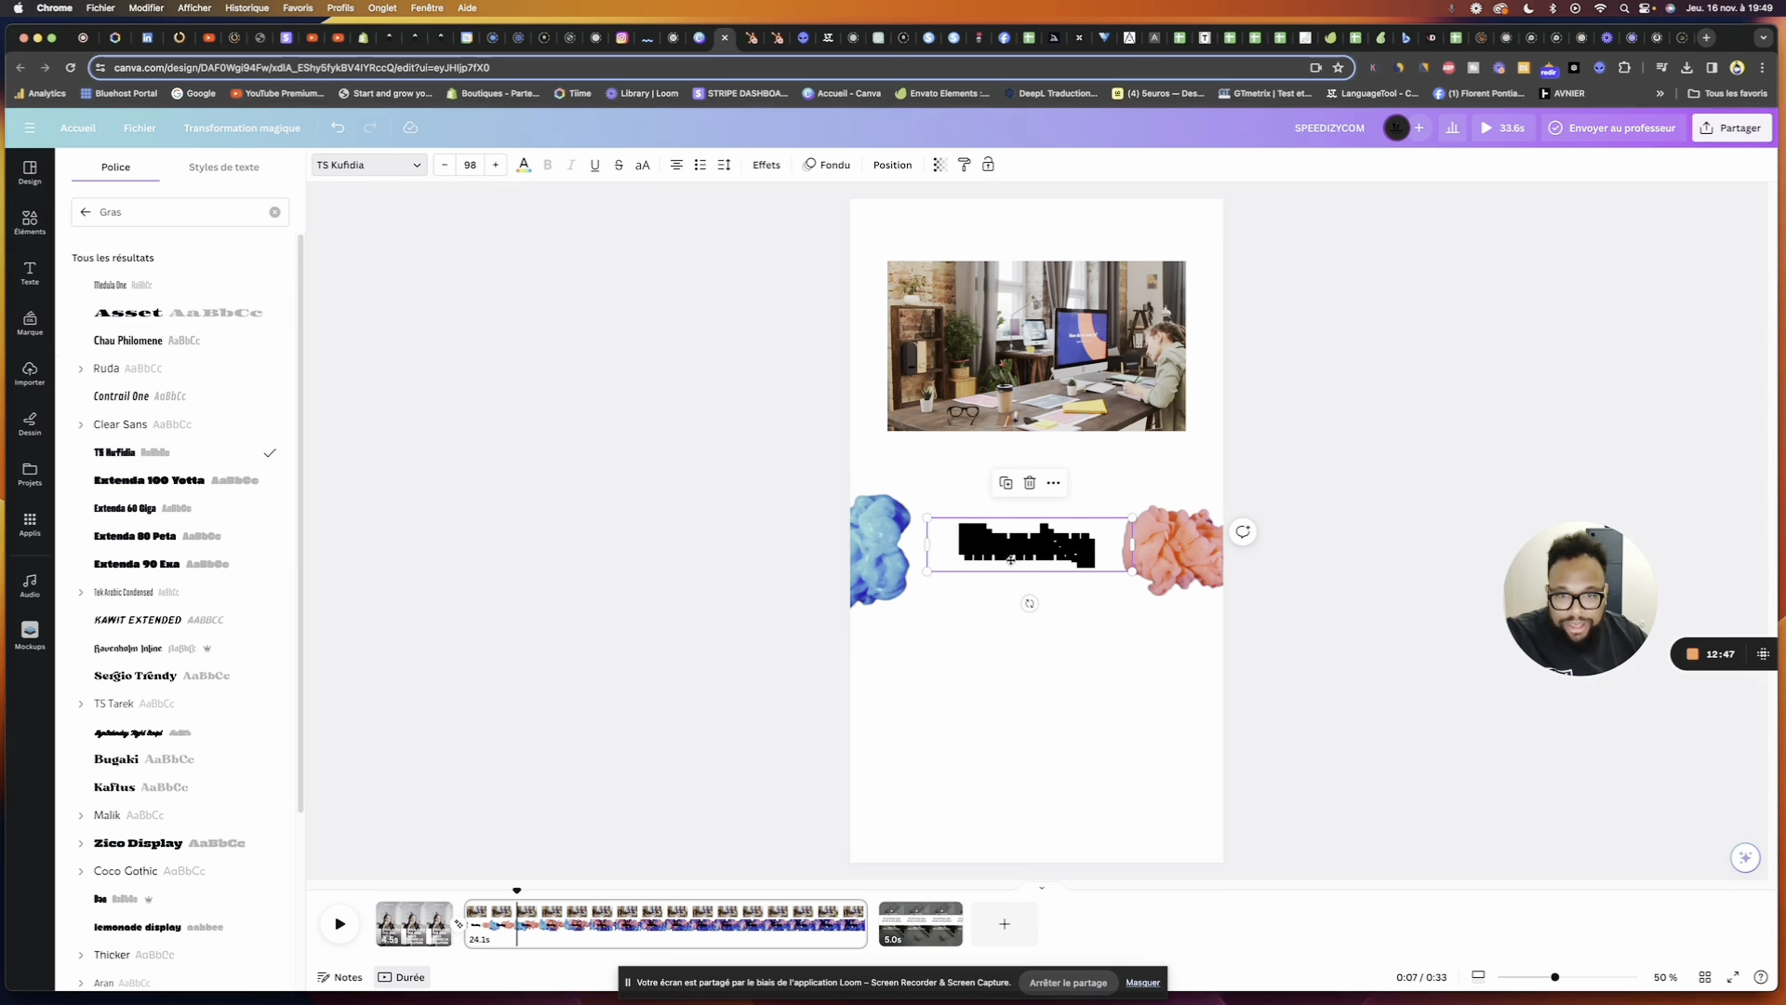
{"action": "left_click_drag", "start_coordinate": [1011, 559], "coordinate": [1006, 588]}
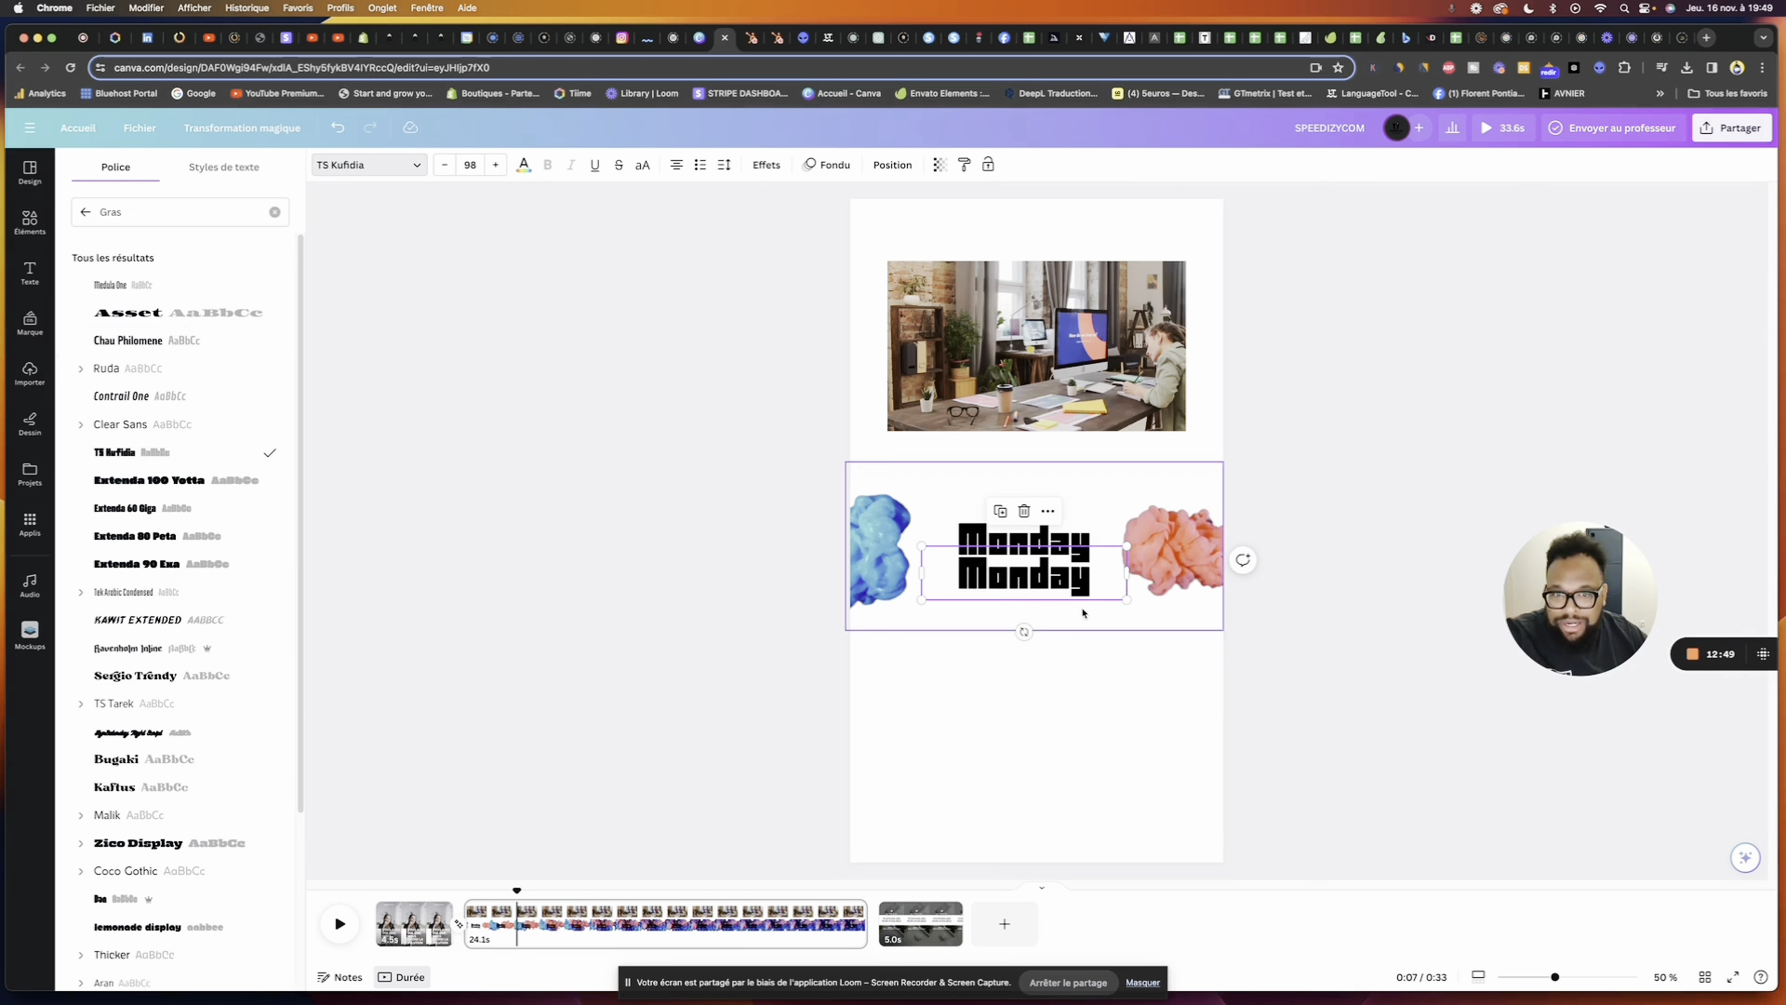
Apply the Contour effect to the "Monday" copy and overlay it on the solid text
{"action": "left_click", "coordinate": [766, 165]}
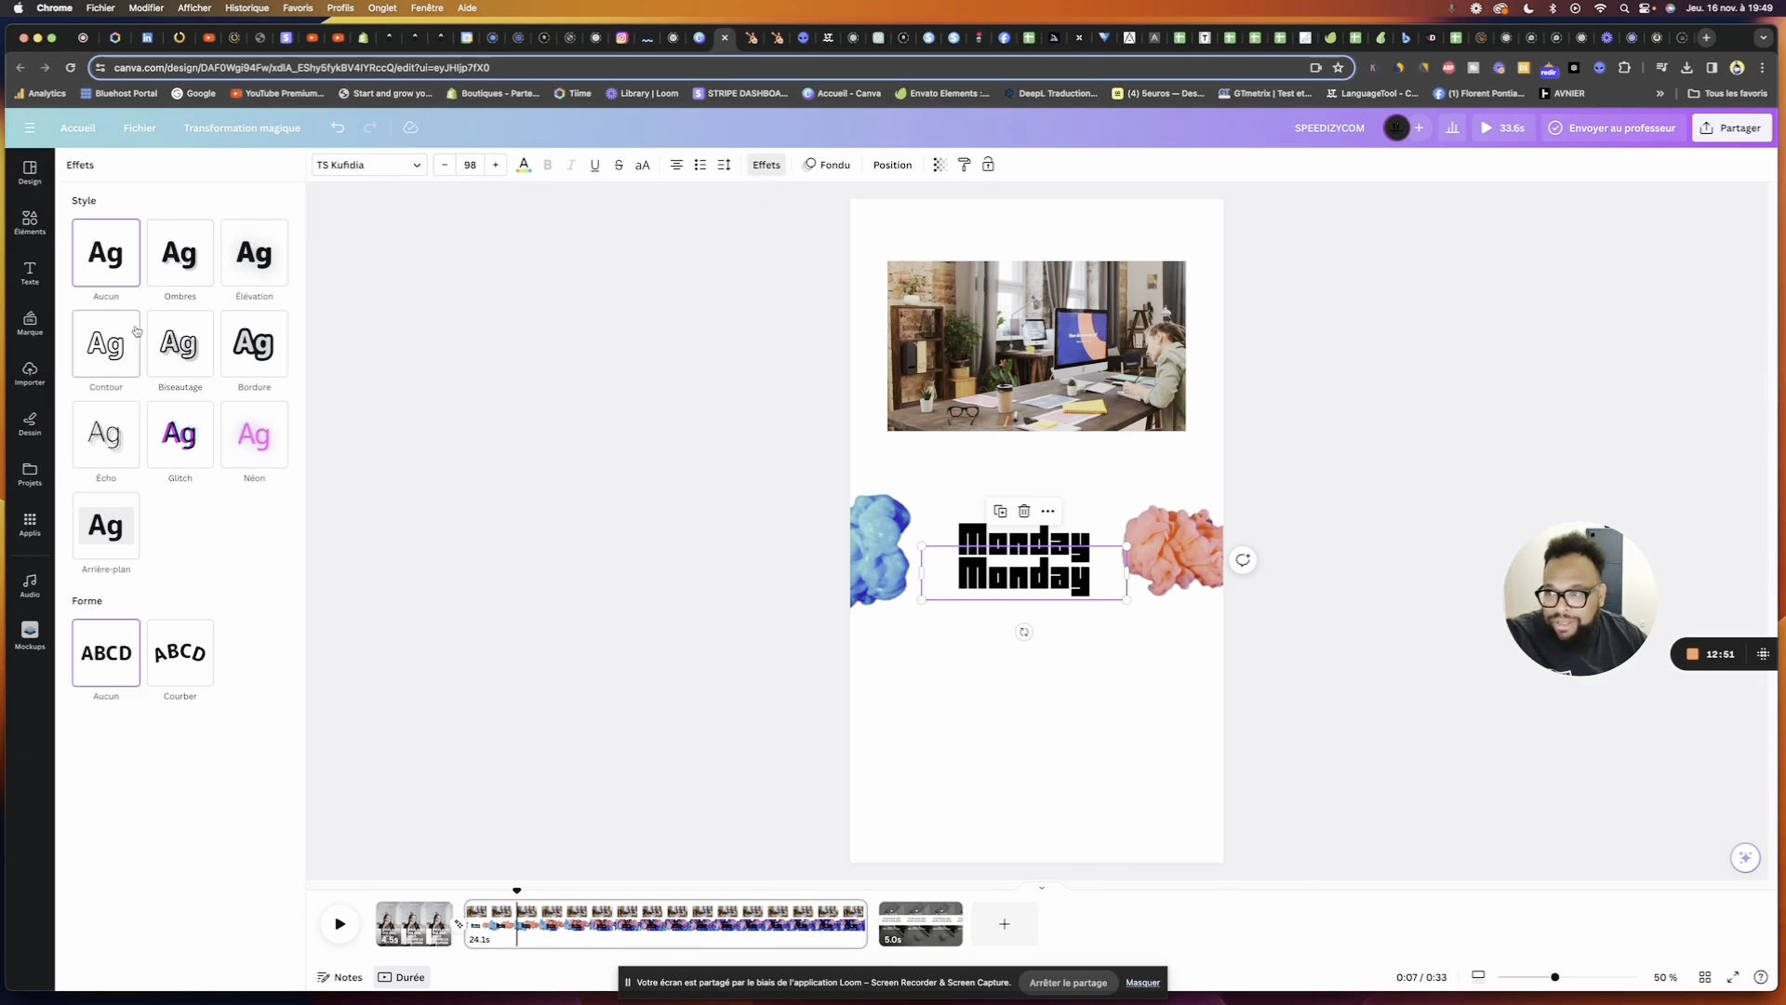
{"action": "left_click", "coordinate": [106, 345]}
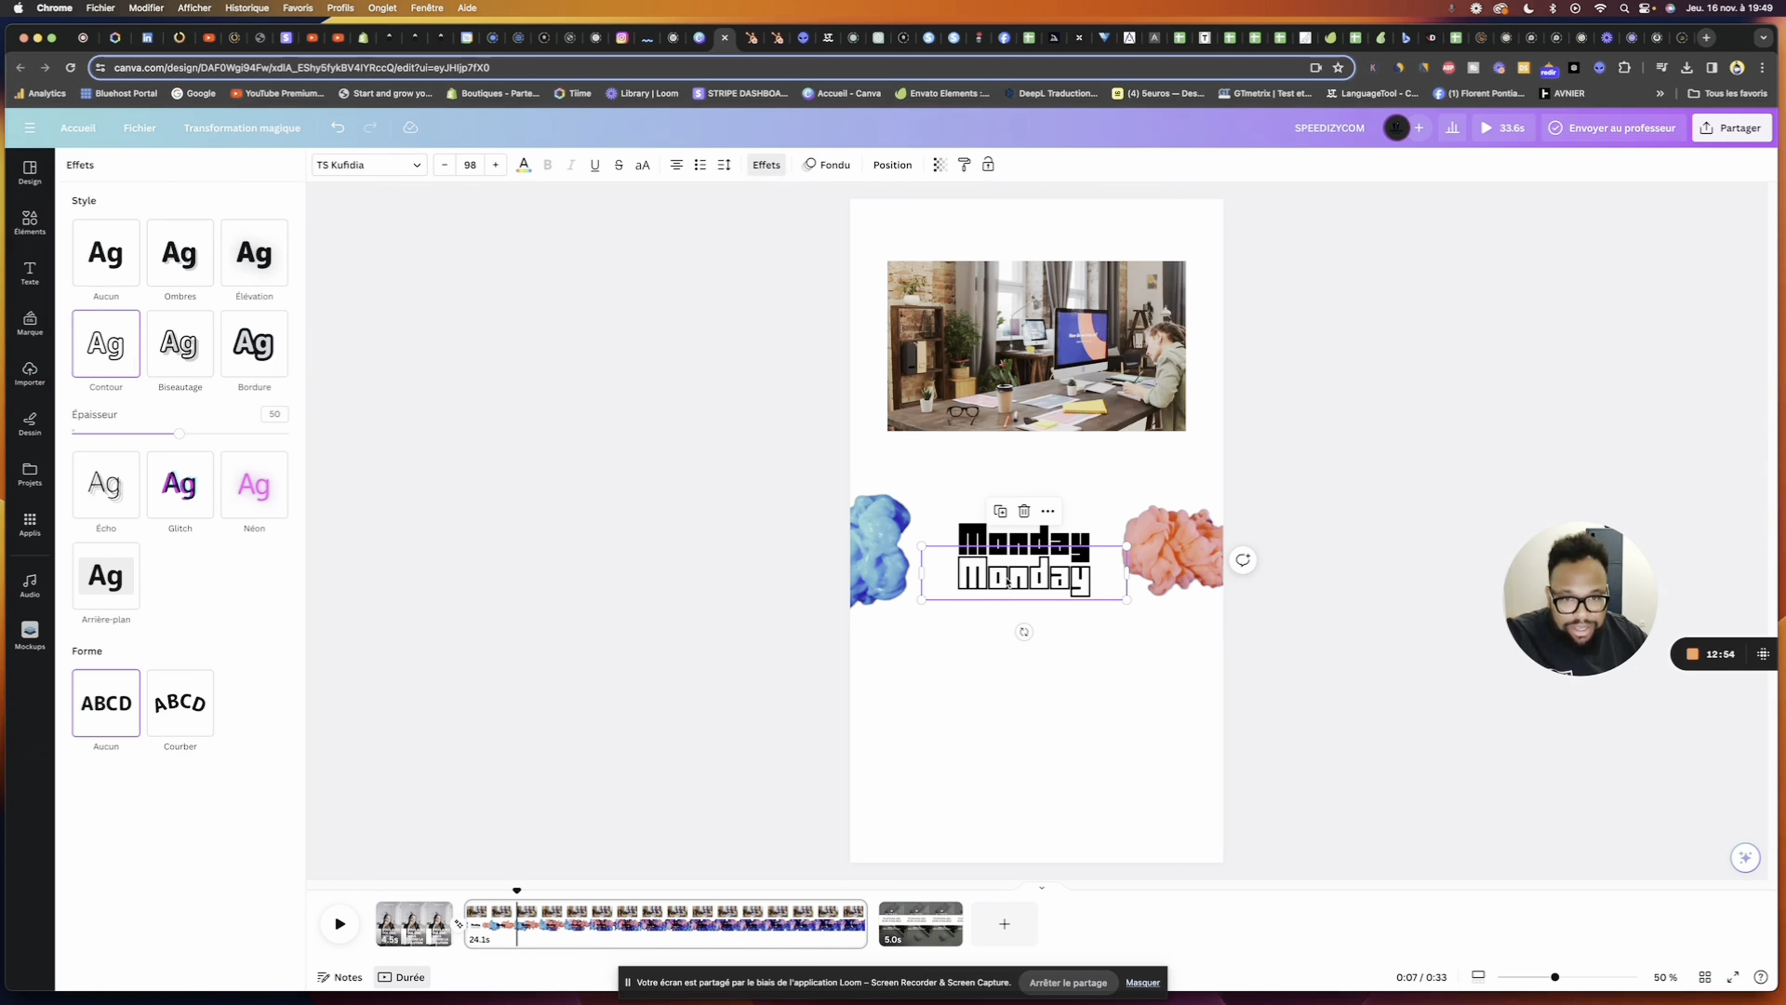
{"action": "left_click_drag", "start_coordinate": [1007, 581], "coordinate": [1008, 547]}
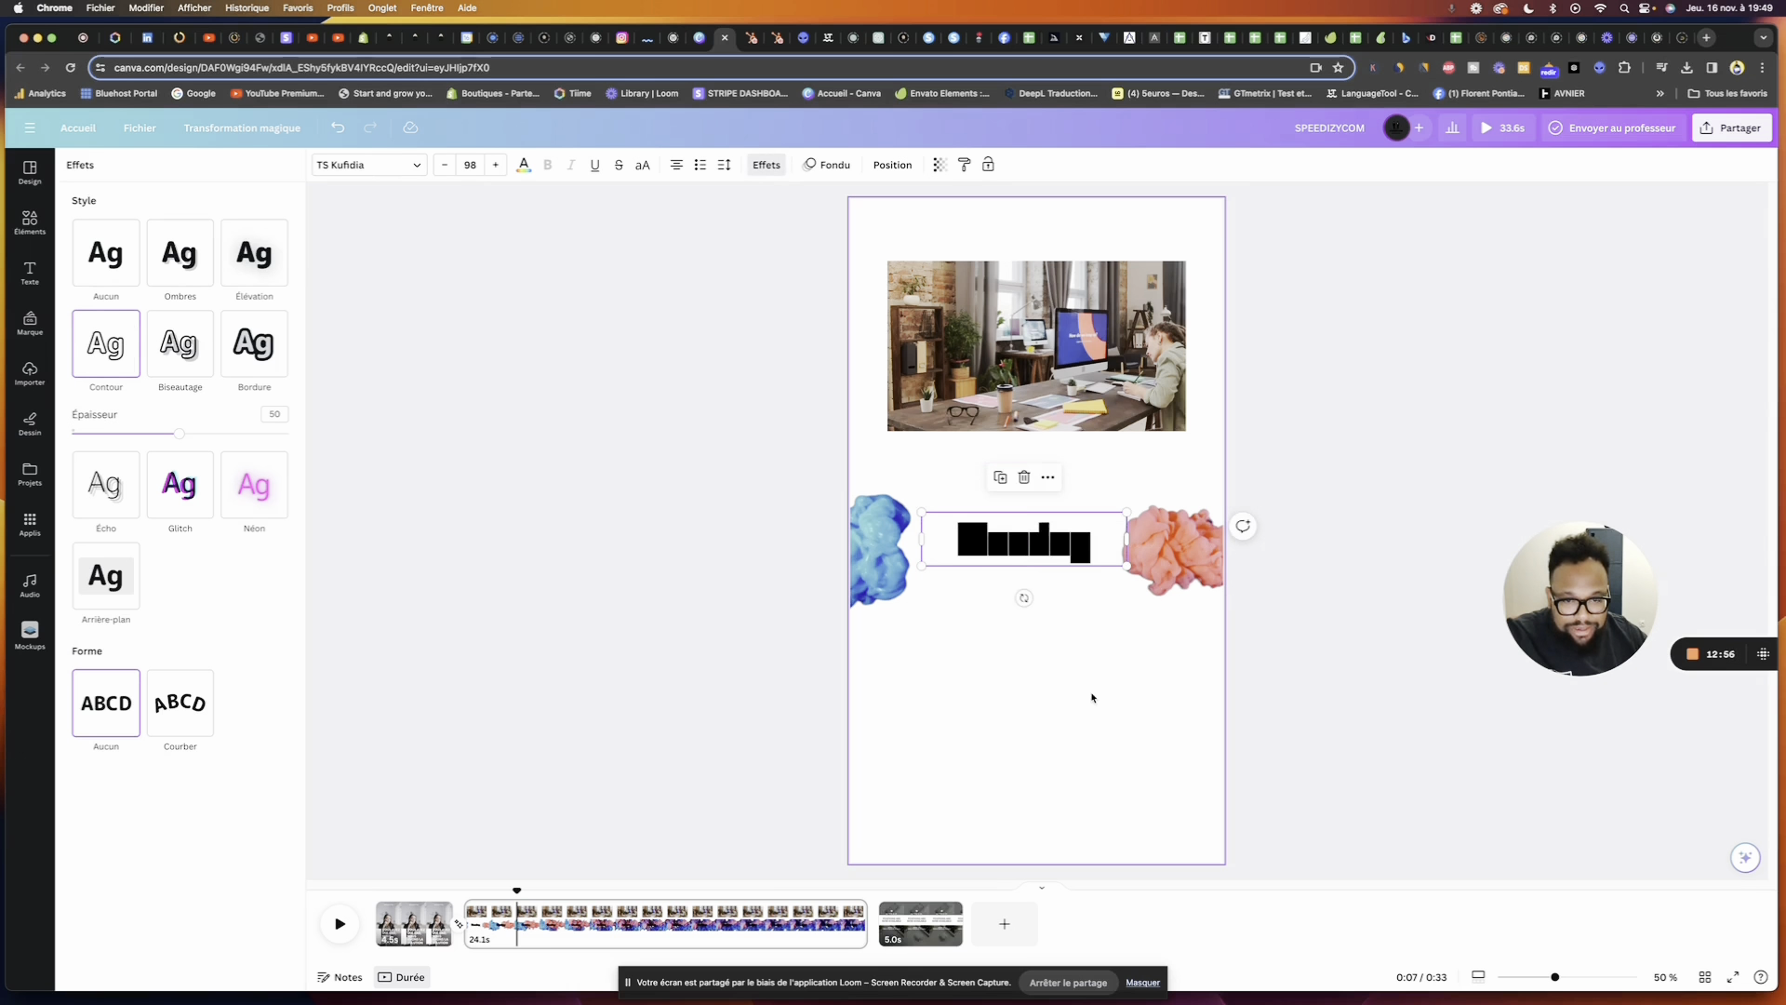
Enlarge the outlined "Monday" copy to size 157 and move it above the solid text
{"action": "left_click_drag", "start_coordinate": [1092, 697], "coordinate": [1011, 535]}
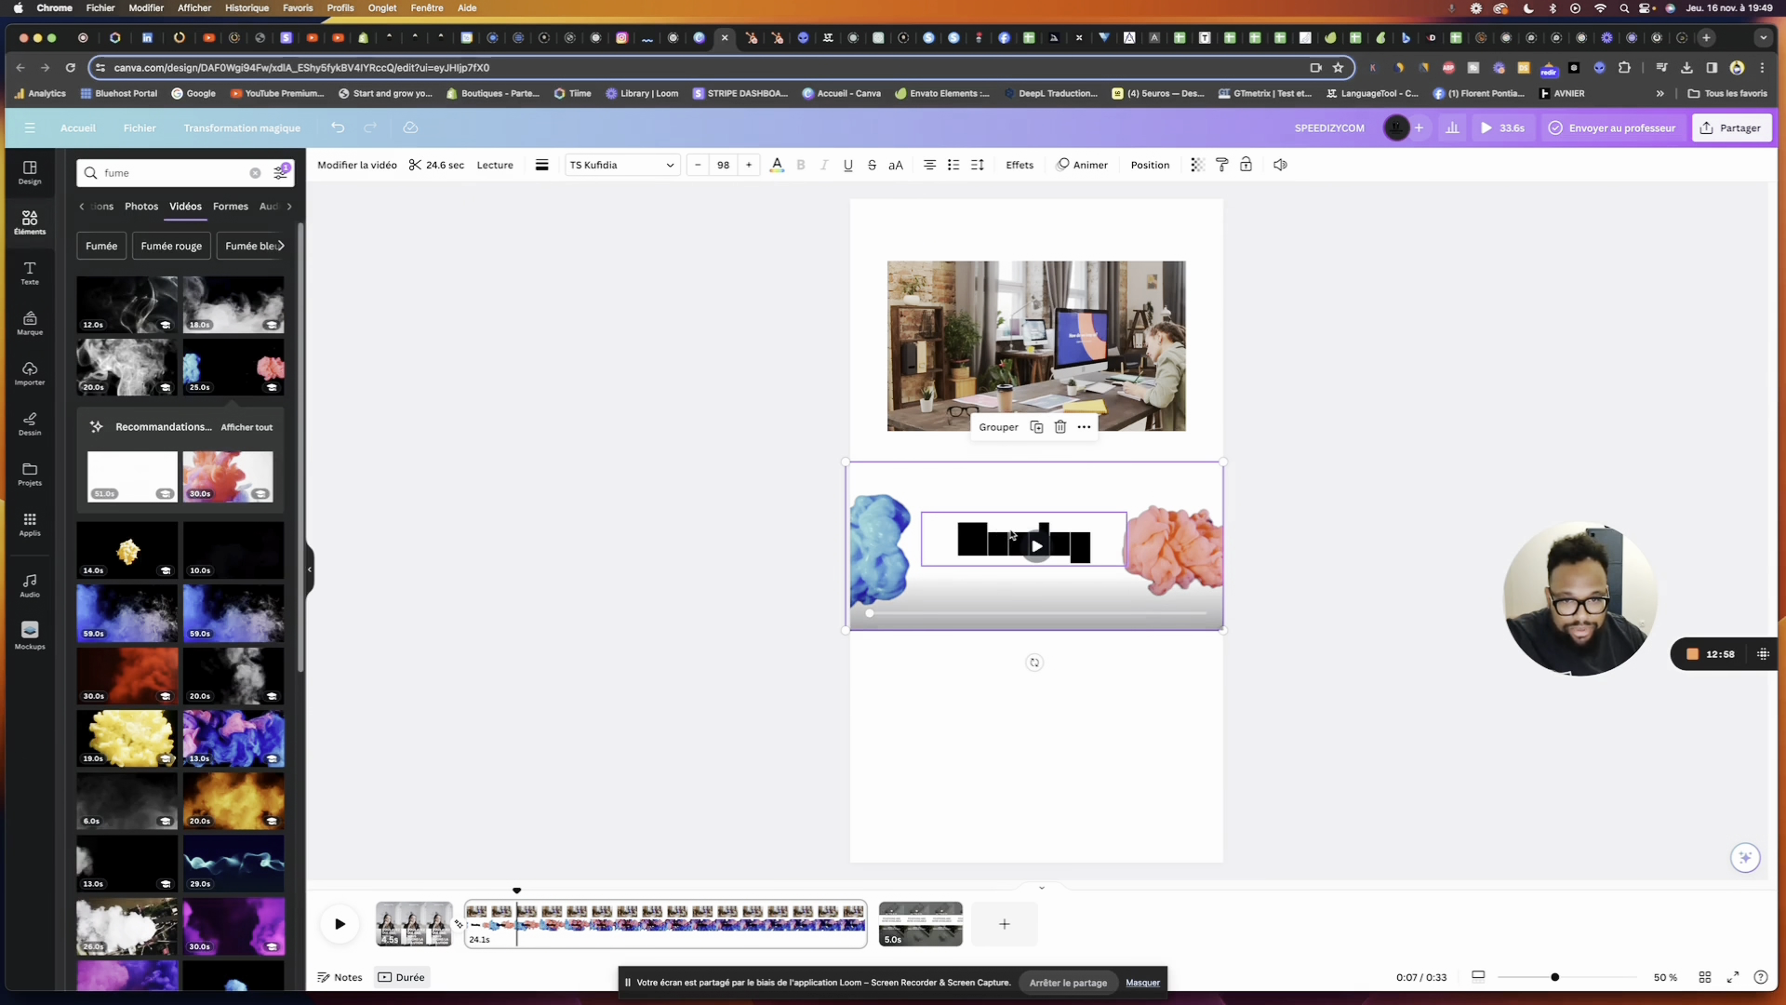
{"action": "left_click", "coordinate": [1076, 757]}
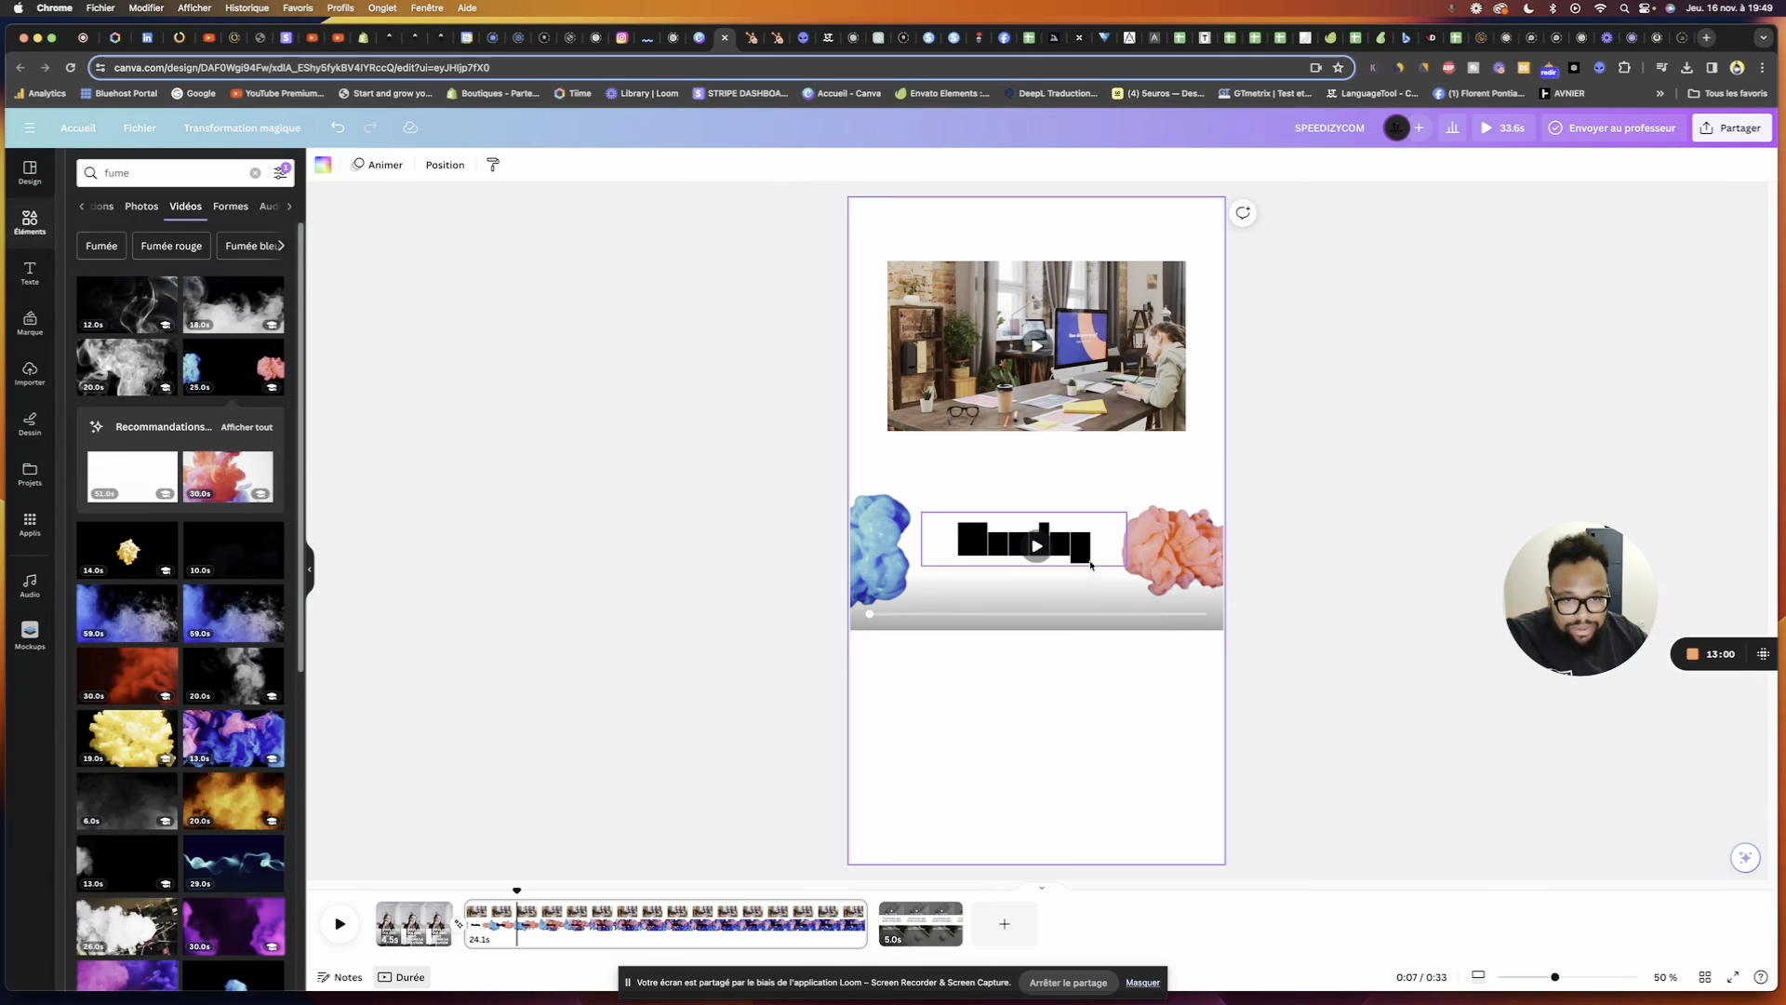
{"action": "left_click", "coordinate": [1086, 549]}
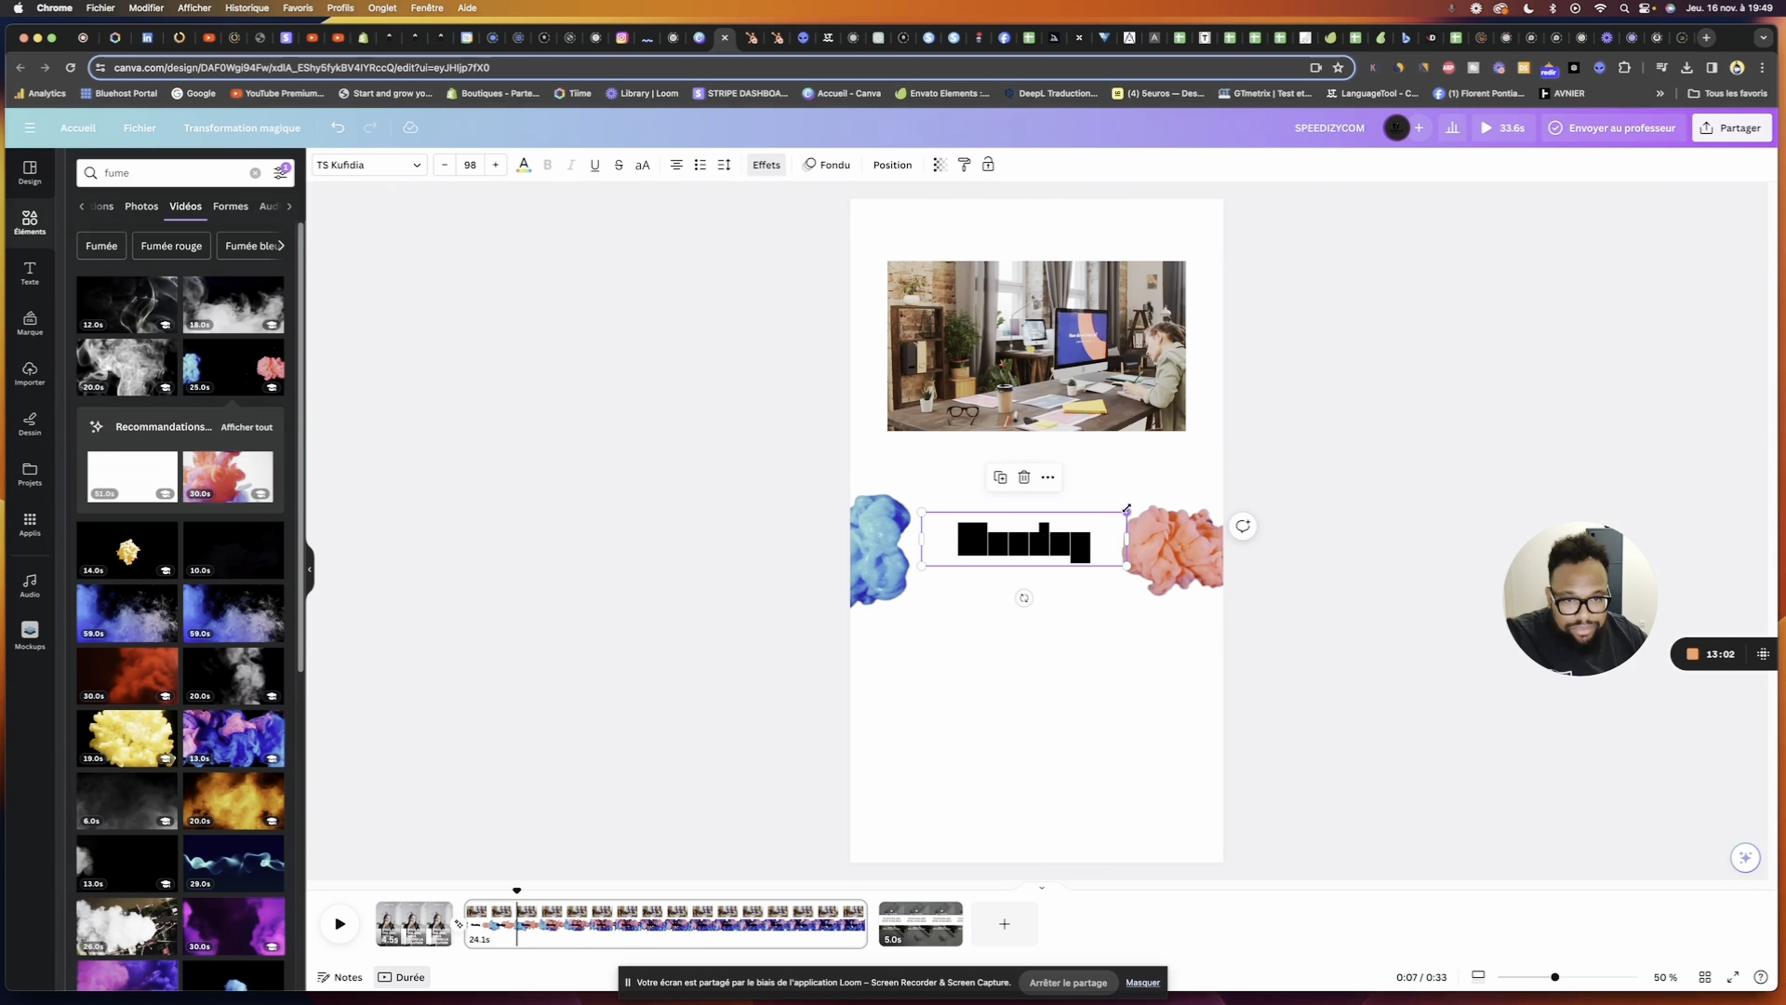
{"action": "left_click_drag", "start_coordinate": [1126, 512], "coordinate": [1216, 488]}
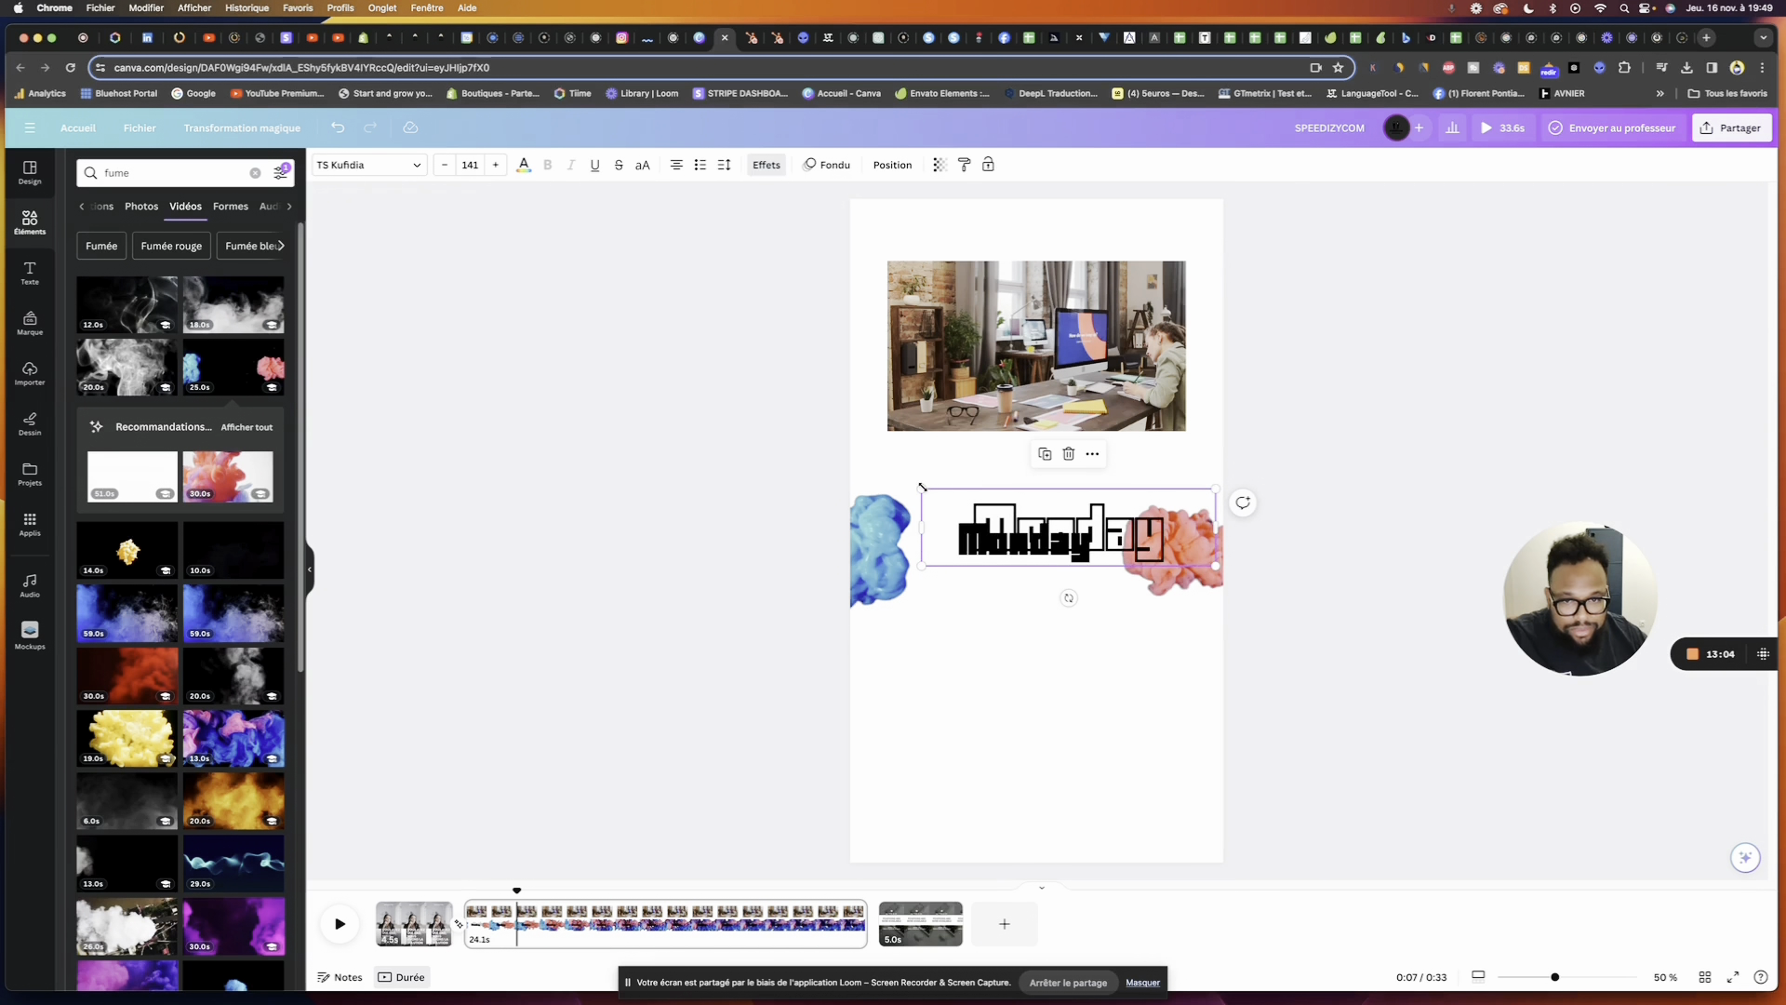
{"action": "left_click_drag", "start_coordinate": [921, 488], "coordinate": [887, 480]}
{"action": "left_click_drag", "start_coordinate": [1039, 547], "coordinate": [1072, 496]}
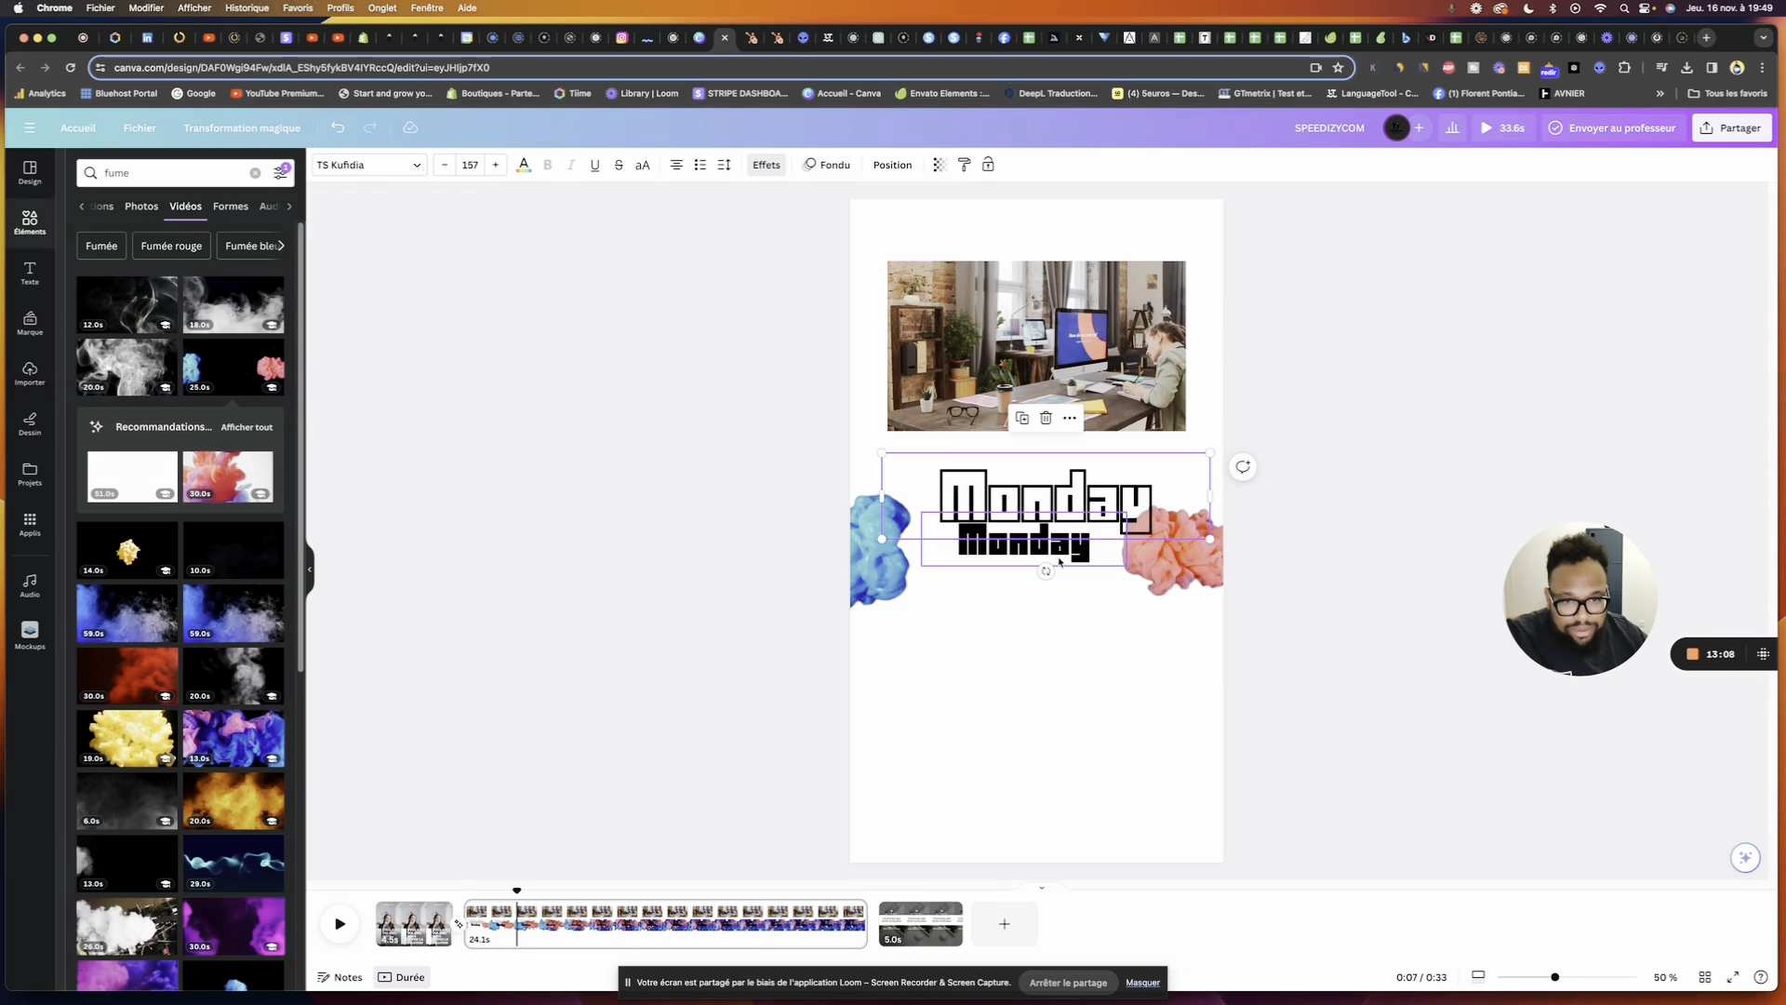
Enlarge the solid "Monday" text to size 167 so it spans the space between the smoke clouds
{"action": "left_click", "coordinate": [1014, 547]}
{"action": "left_click_drag", "start_coordinate": [921, 510], "coordinate": [884, 459]}
{"action": "left_click_drag", "start_coordinate": [1133, 569], "coordinate": [1209, 584]}
Move the outlined "Monday" back over the enlarged solid text and resize it to 160
{"action": "left_click", "coordinate": [1088, 487]}
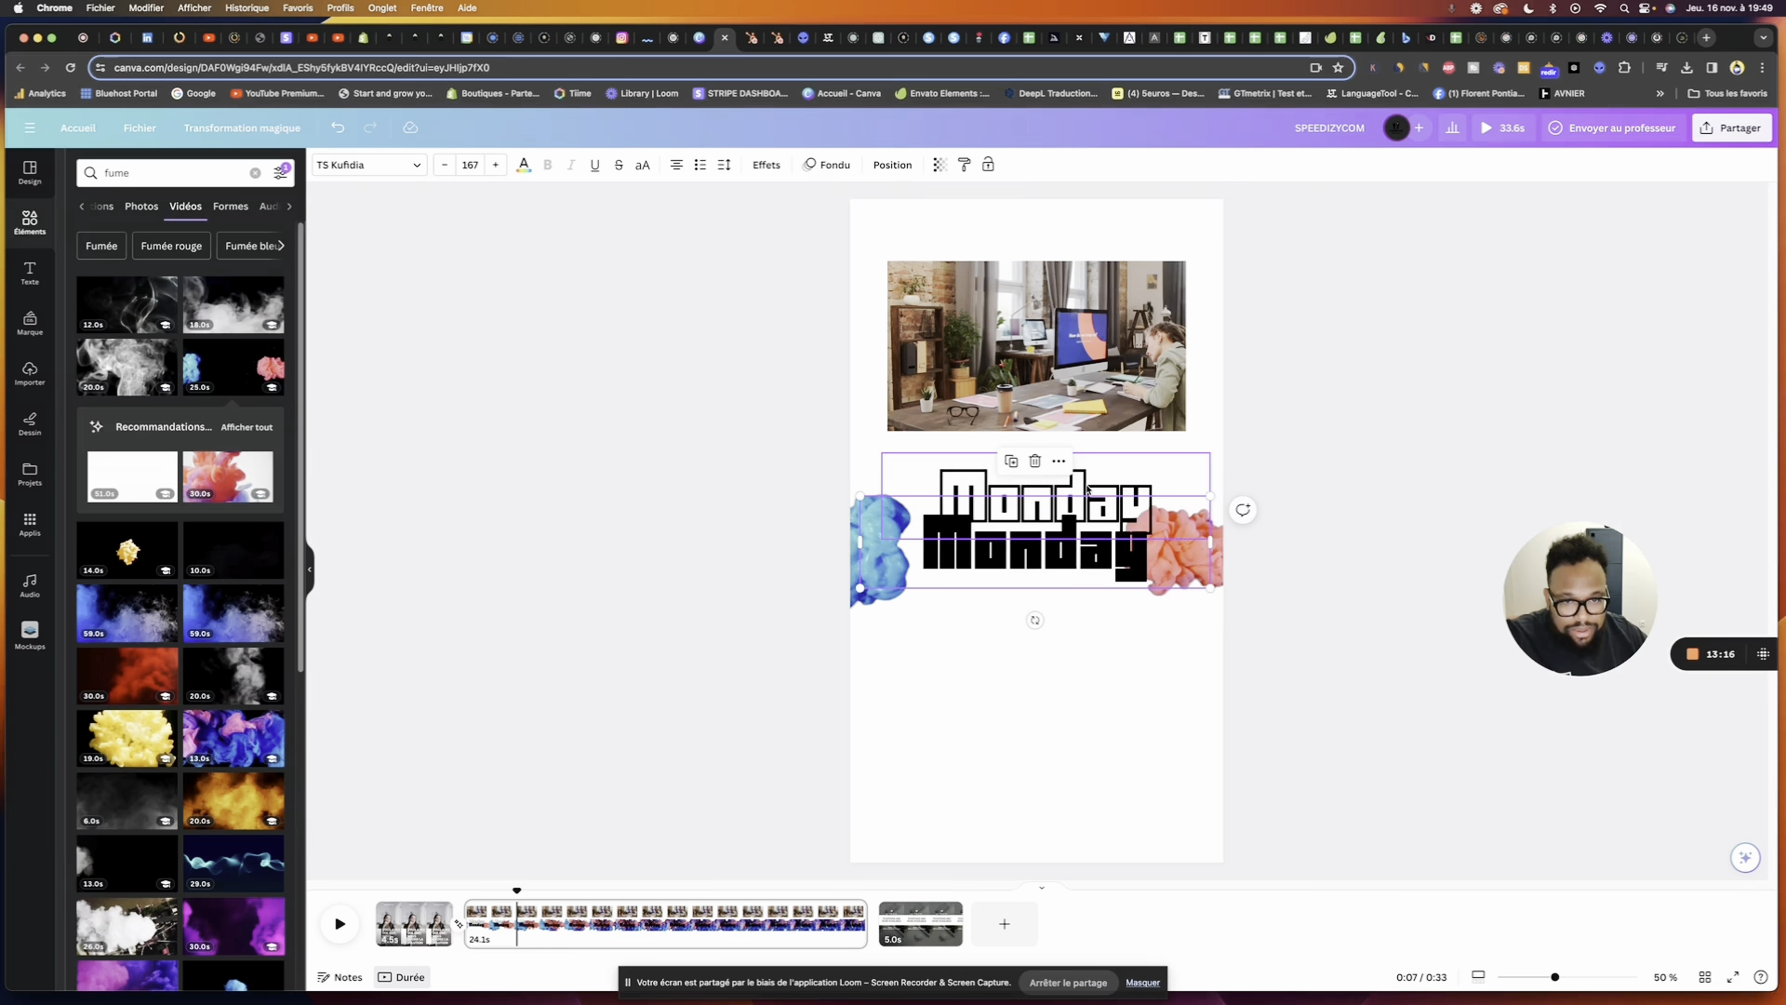
{"action": "left_click_drag", "start_coordinate": [1088, 487], "coordinate": [1072, 533]}
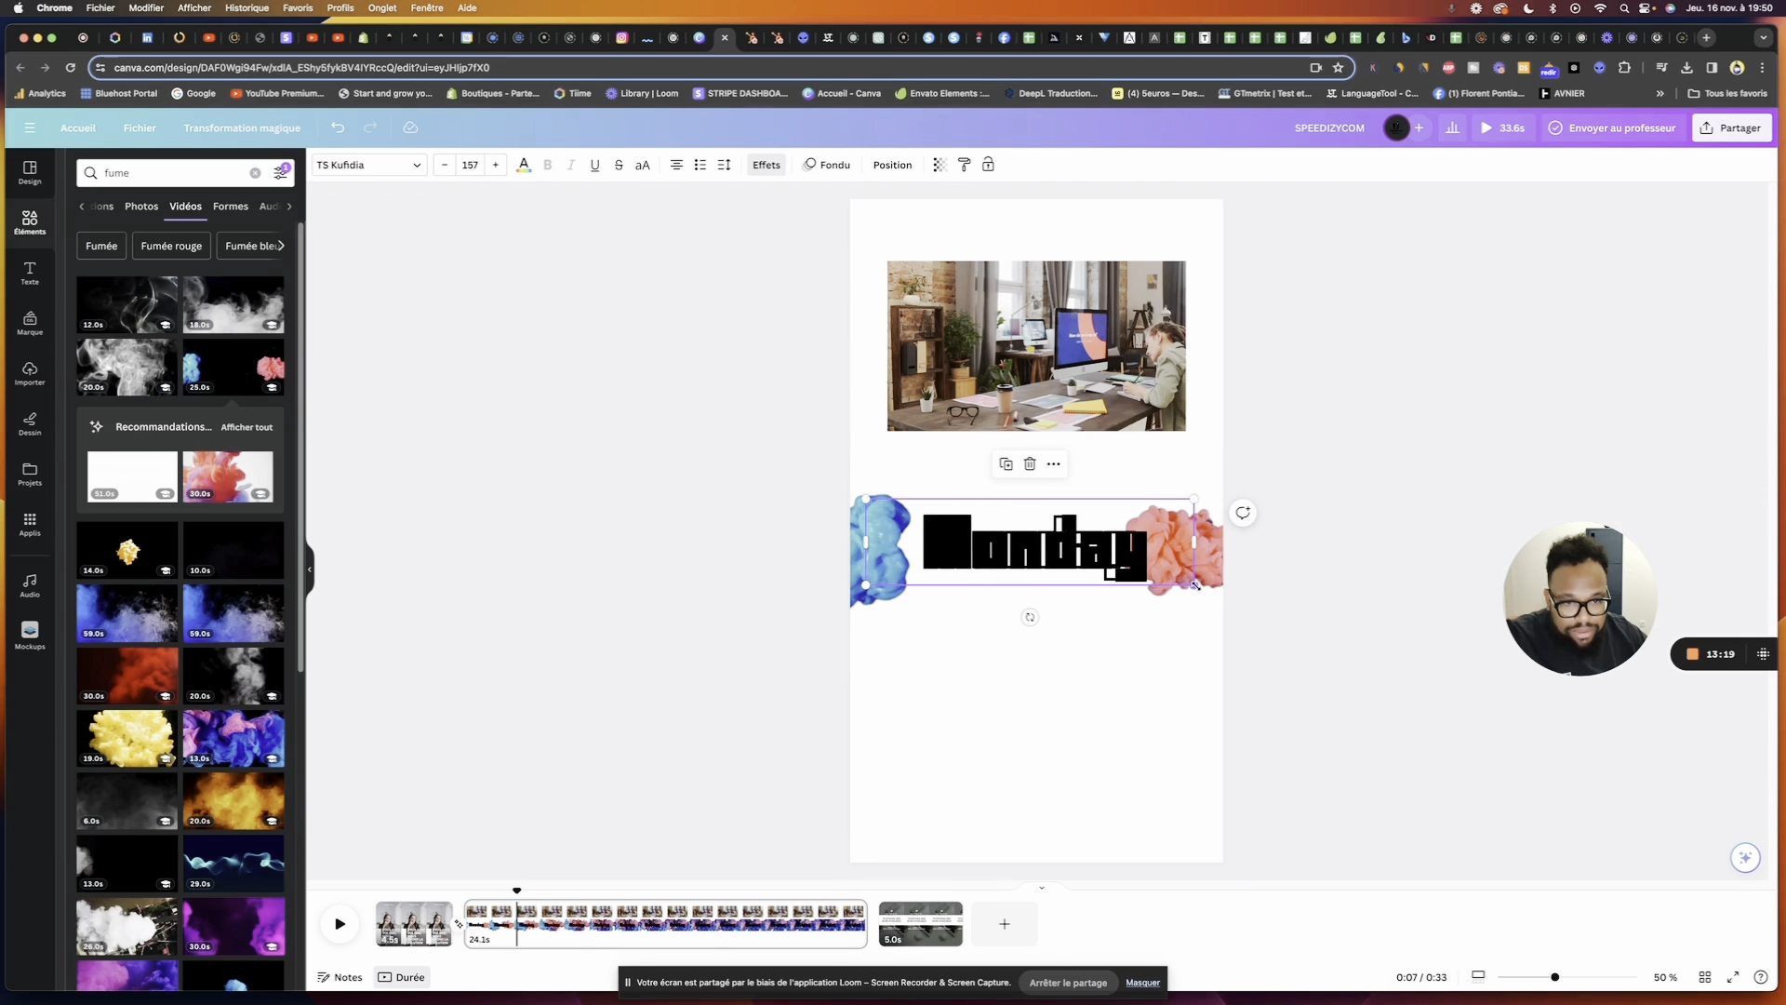
{"action": "left_click_drag", "start_coordinate": [1195, 586], "coordinate": [1206, 586]}
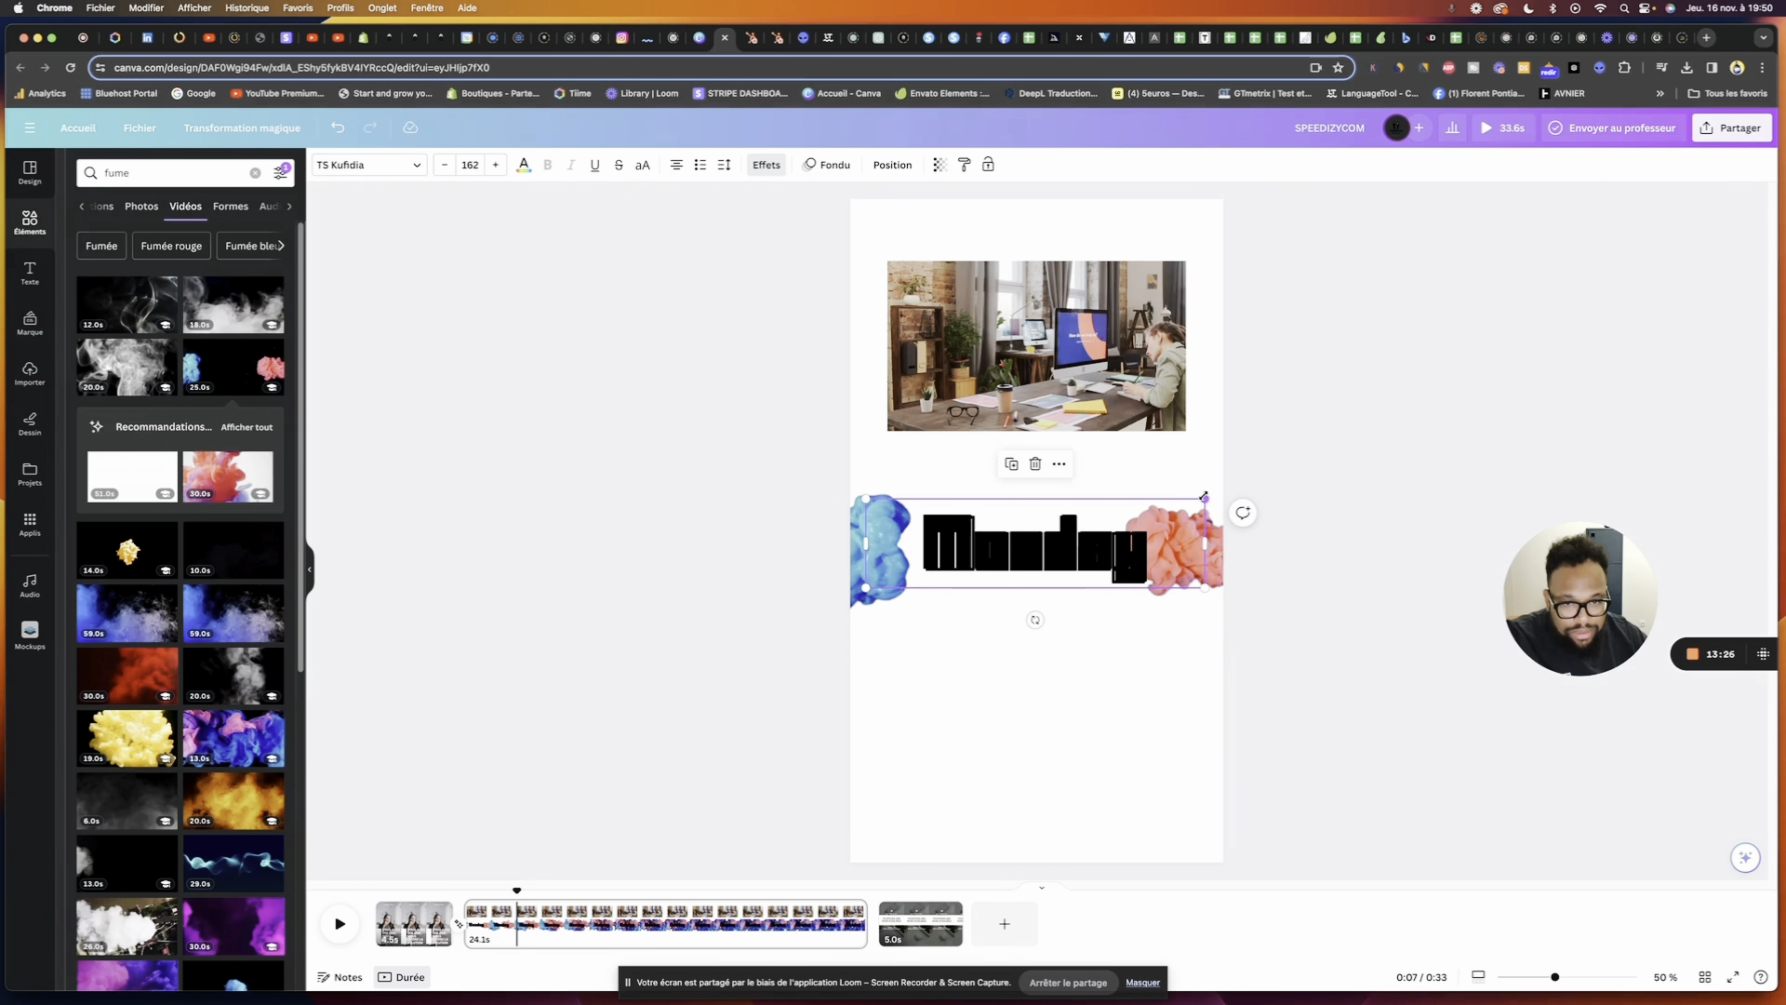
{"action": "left_click_drag", "start_coordinate": [1204, 497], "coordinate": [1199, 500]}
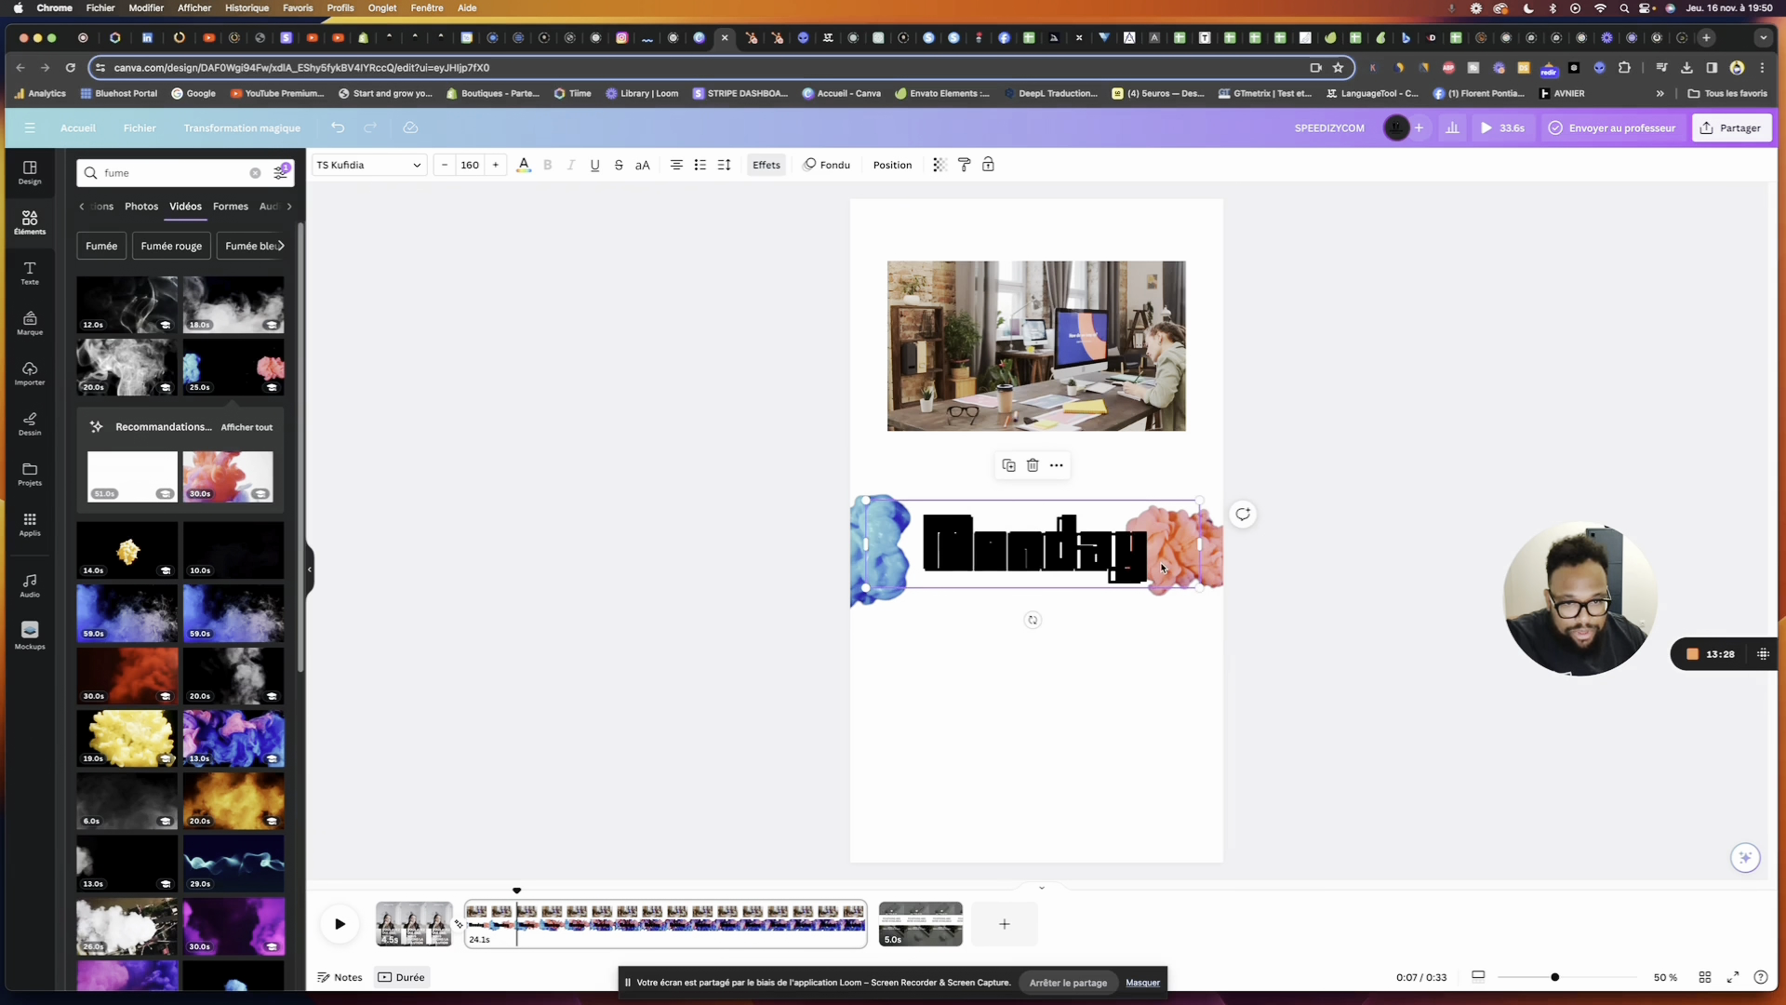
Discard the outlined "Monday" copy, keeping only the enlarged solid text
{"action": "key", "text": "super+d"}
{"action": "key", "text": "super+z"}
{"action": "key", "text": "super+z"}
{"action": "key", "text": "super+z"}
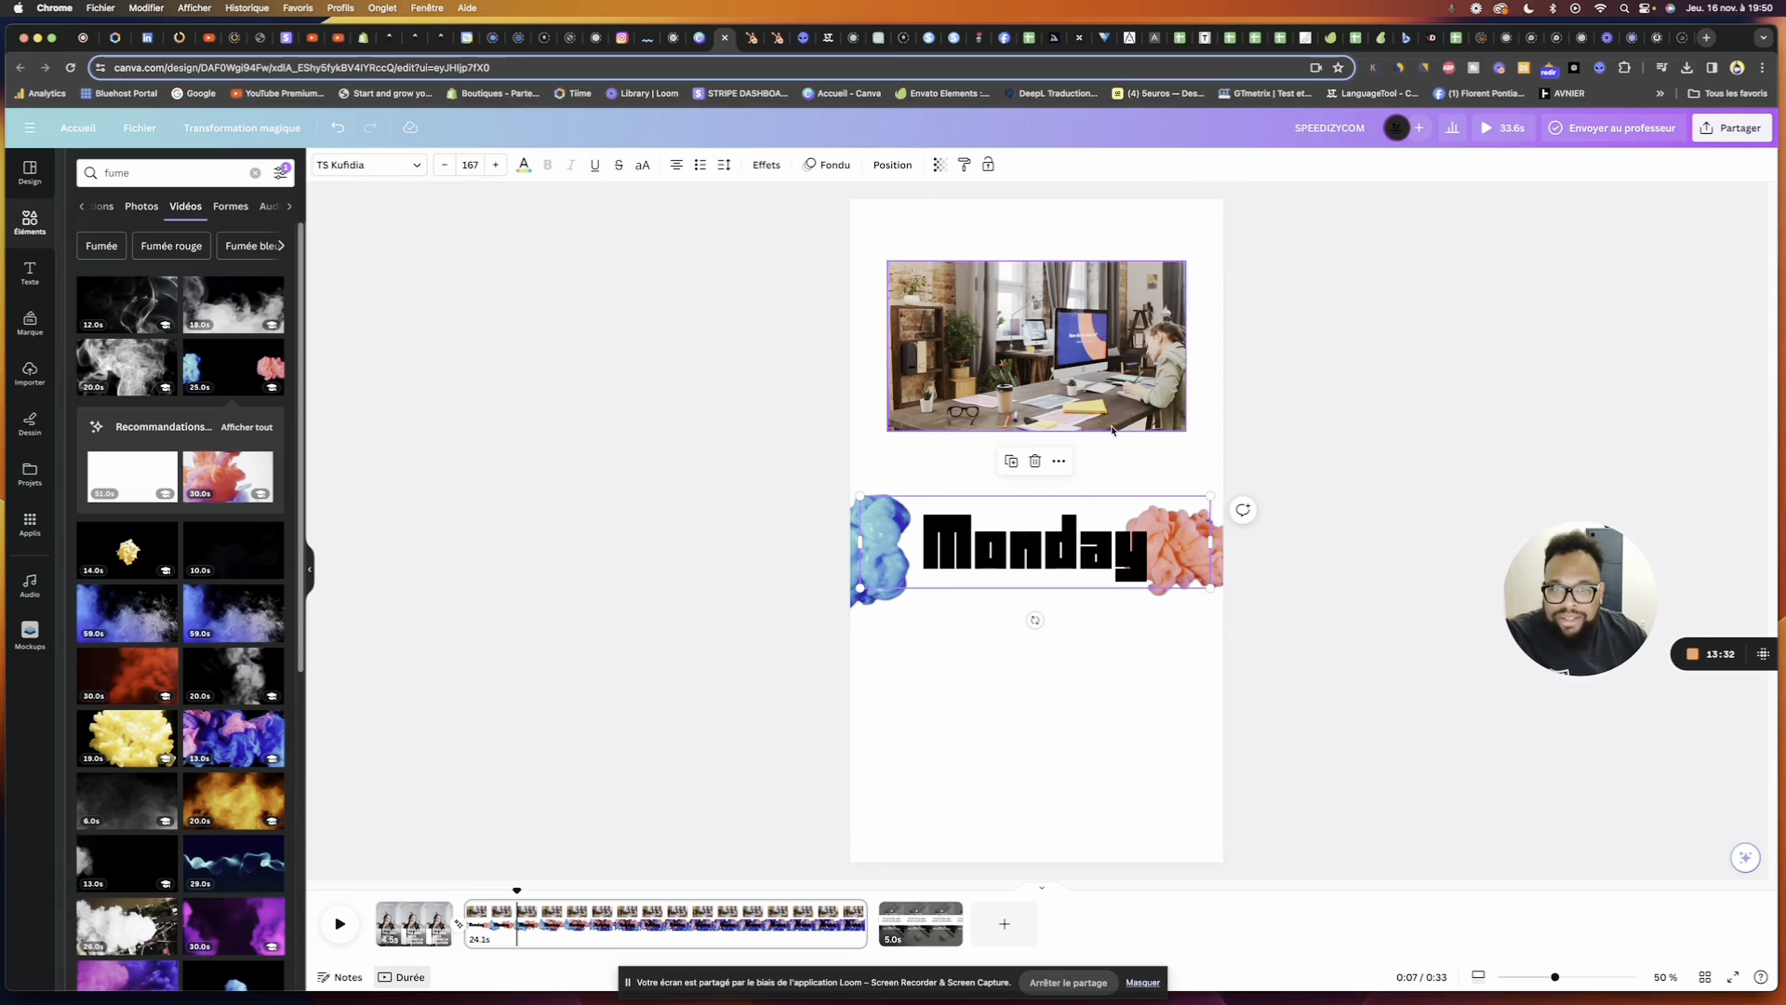
Duplicate the enlarged "Monday" text, give the copy the Contour effect and align it exactly over the solid text
{"action": "right_click", "coordinate": [1084, 538]}
{"action": "left_click", "coordinate": [1139, 641]}
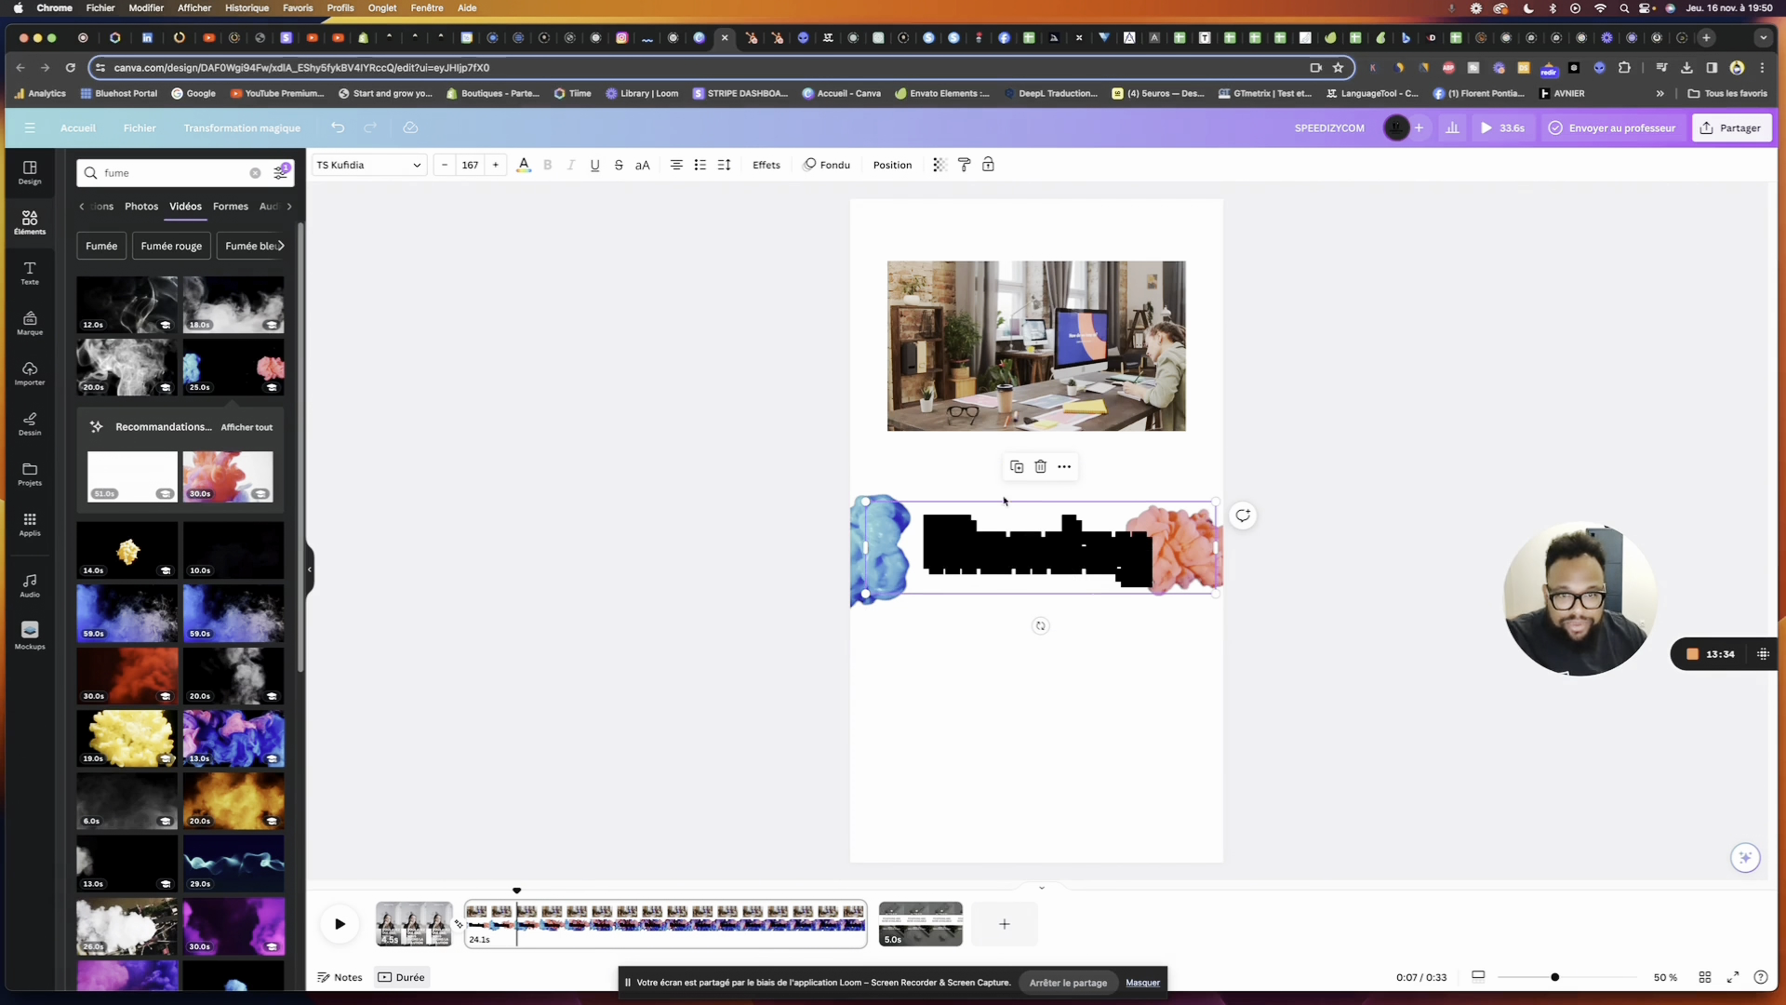
{"action": "left_click", "coordinate": [766, 164]}
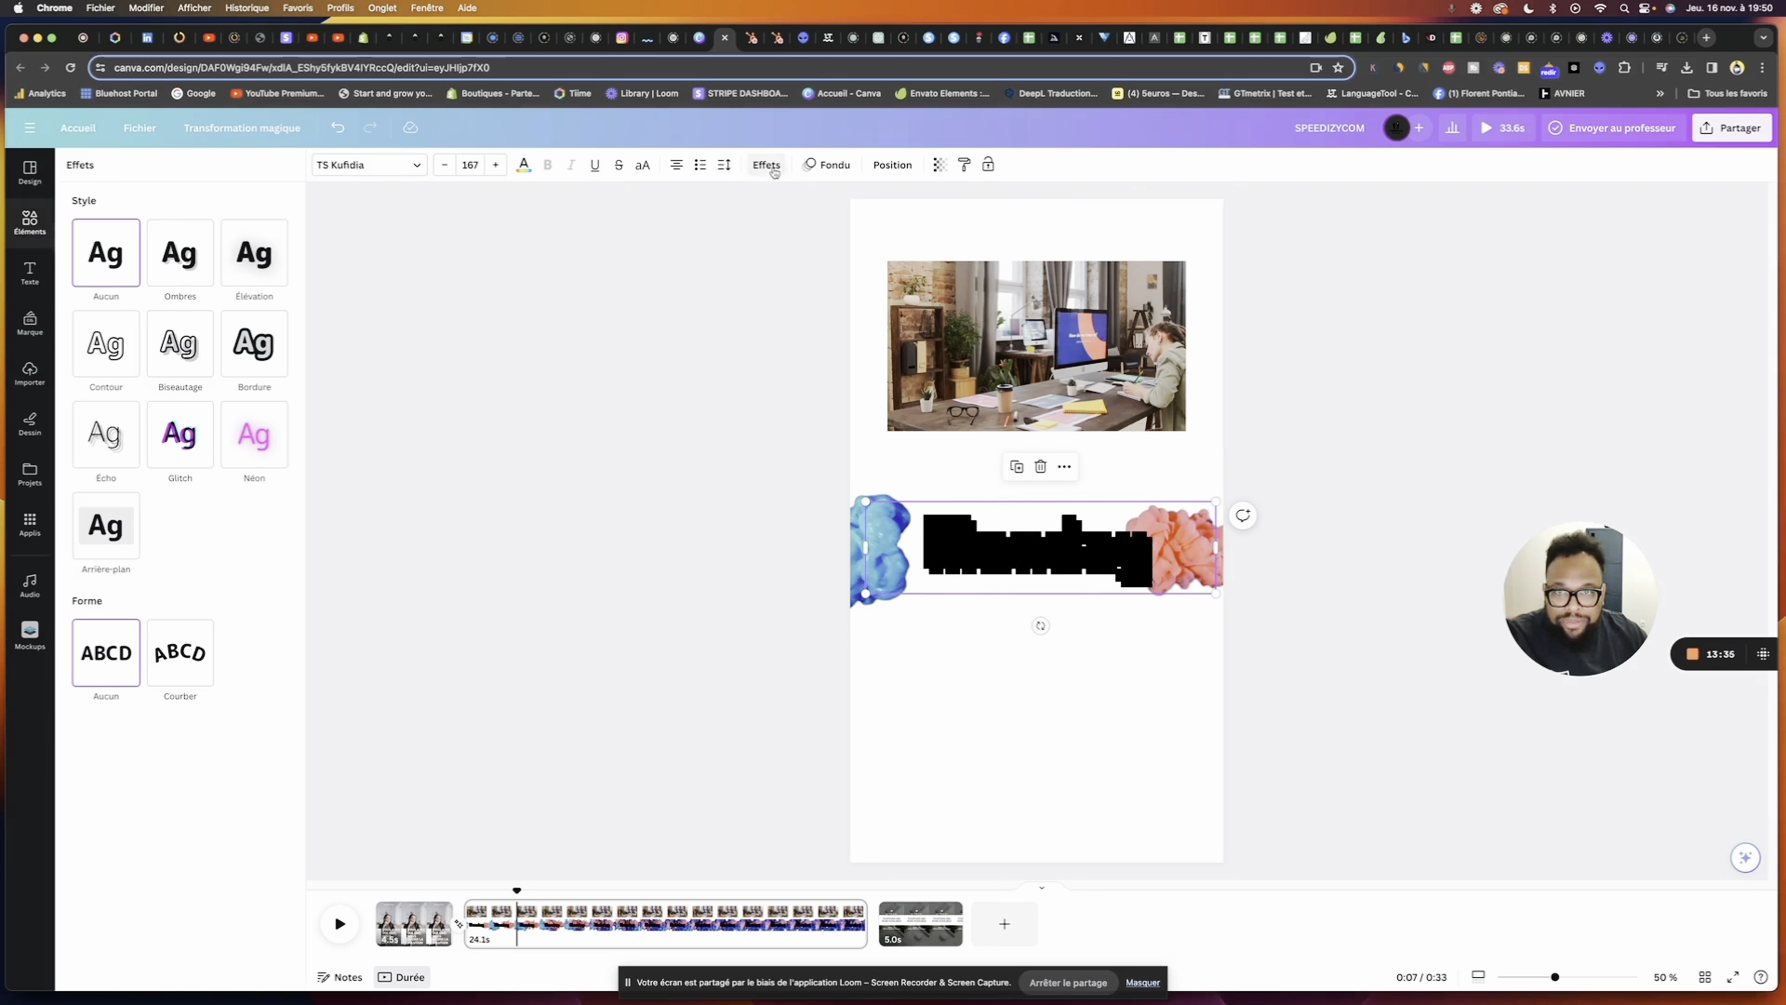
{"action": "left_click", "coordinate": [103, 342]}
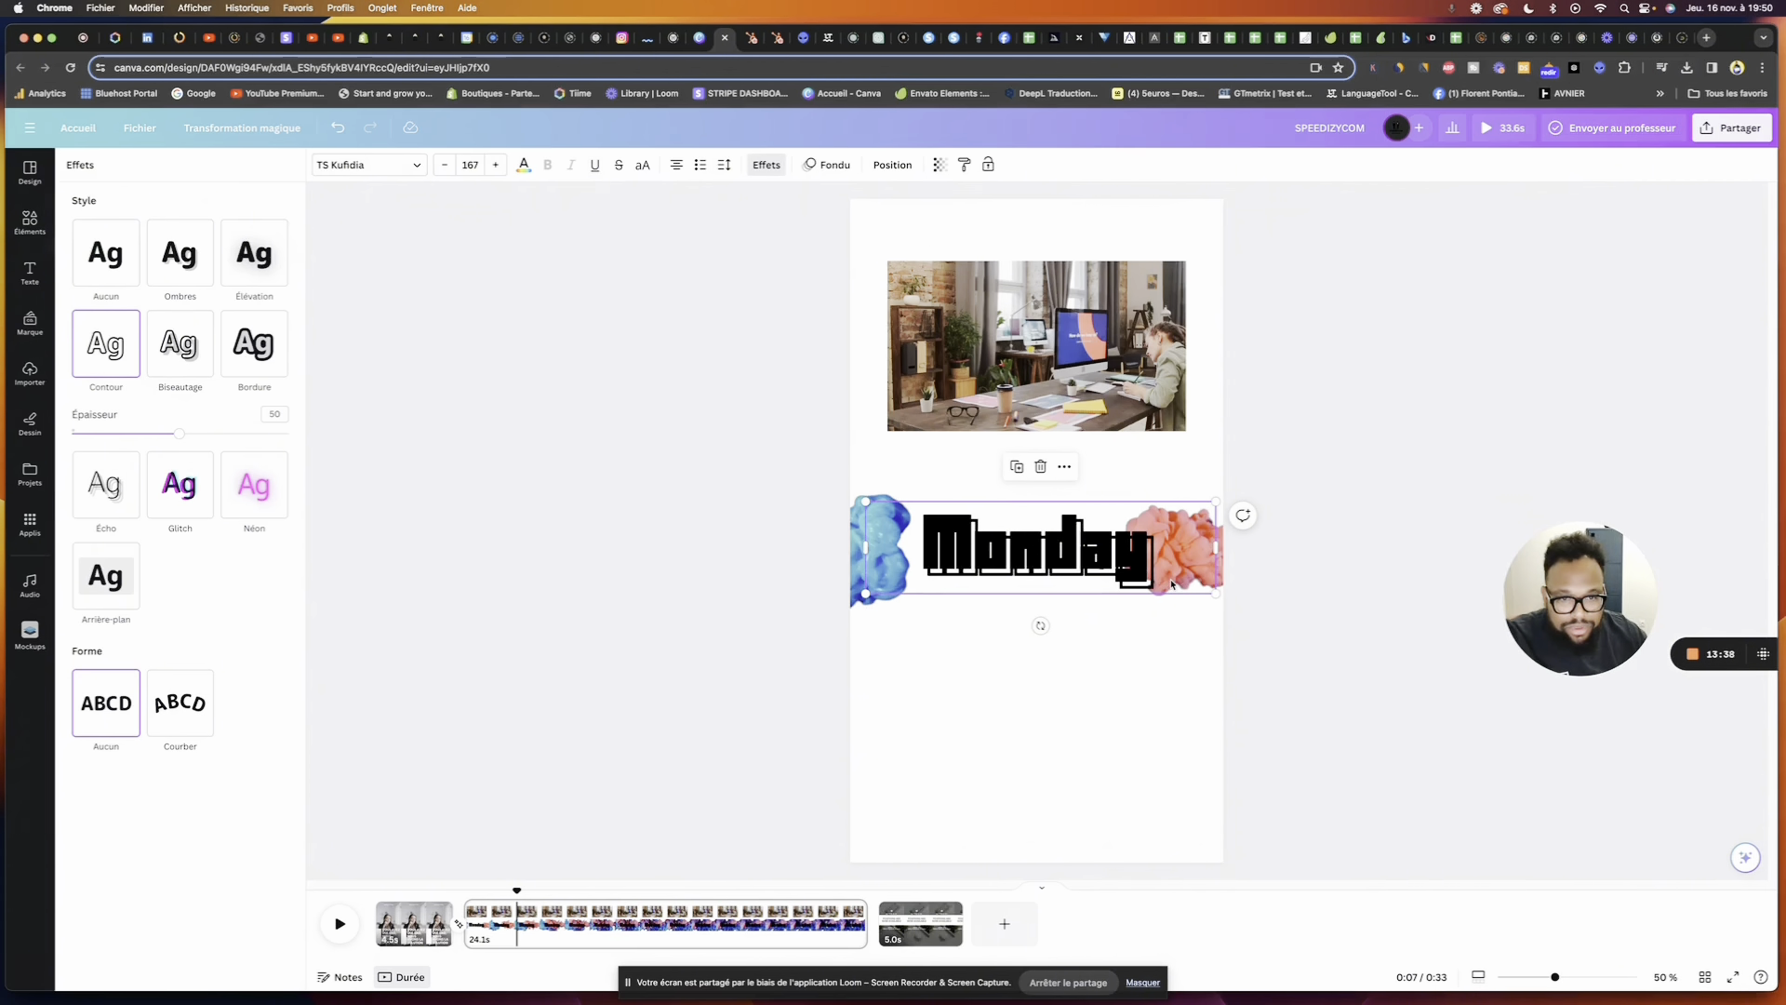
{"action": "left_click_drag", "start_coordinate": [1171, 583], "coordinate": [1164, 580]}
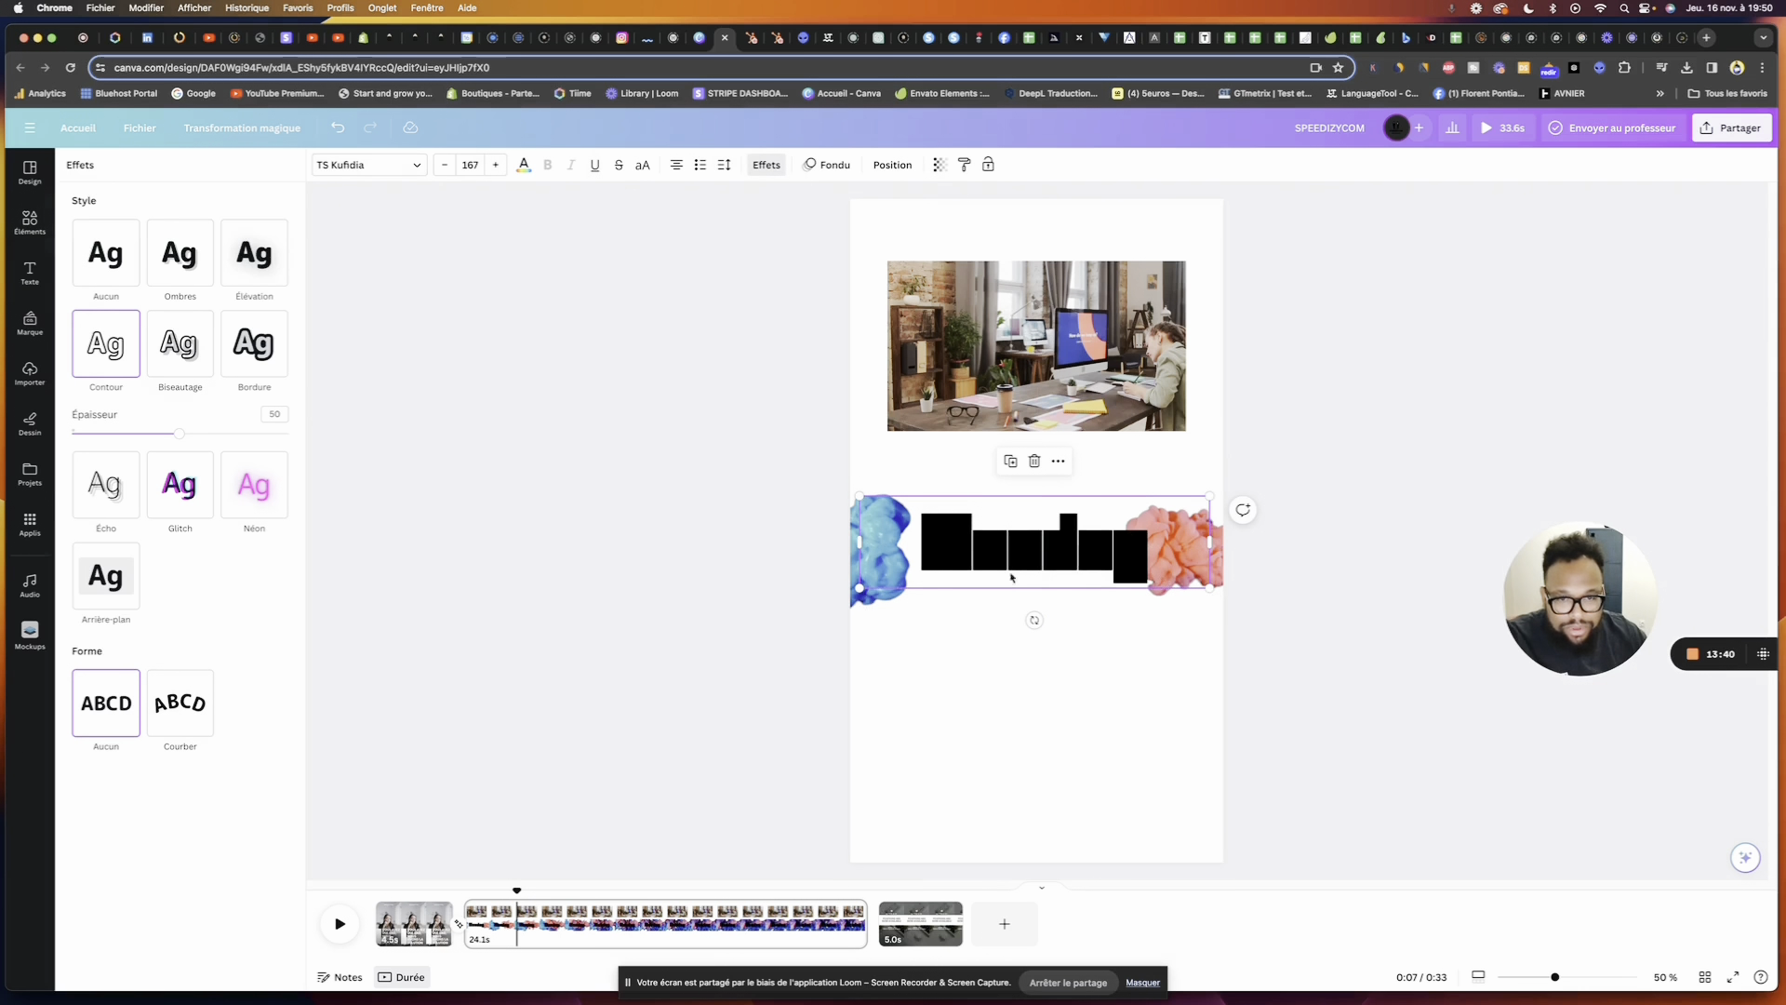
Reduce the outlined copy's letter spacing to 20 and place it below the solid "Monday" text
{"action": "left_click", "coordinate": [724, 166]}
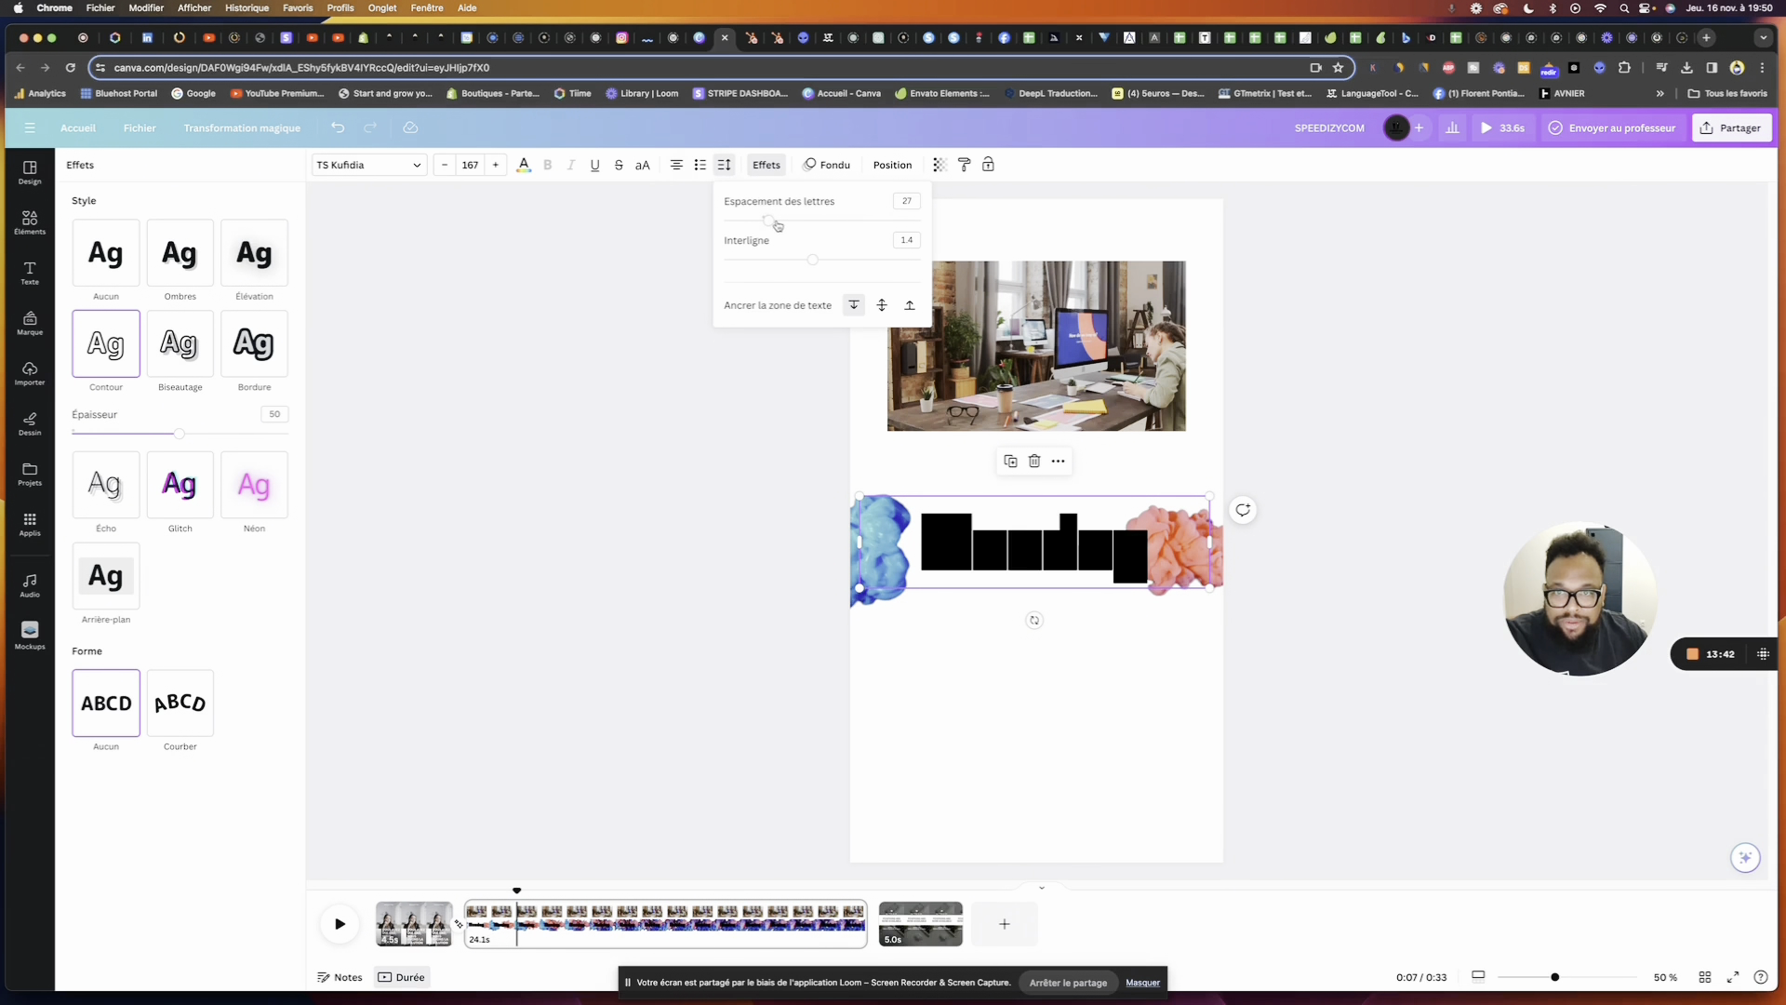
{"action": "left_click_drag", "start_coordinate": [770, 224], "coordinate": [768, 226]}
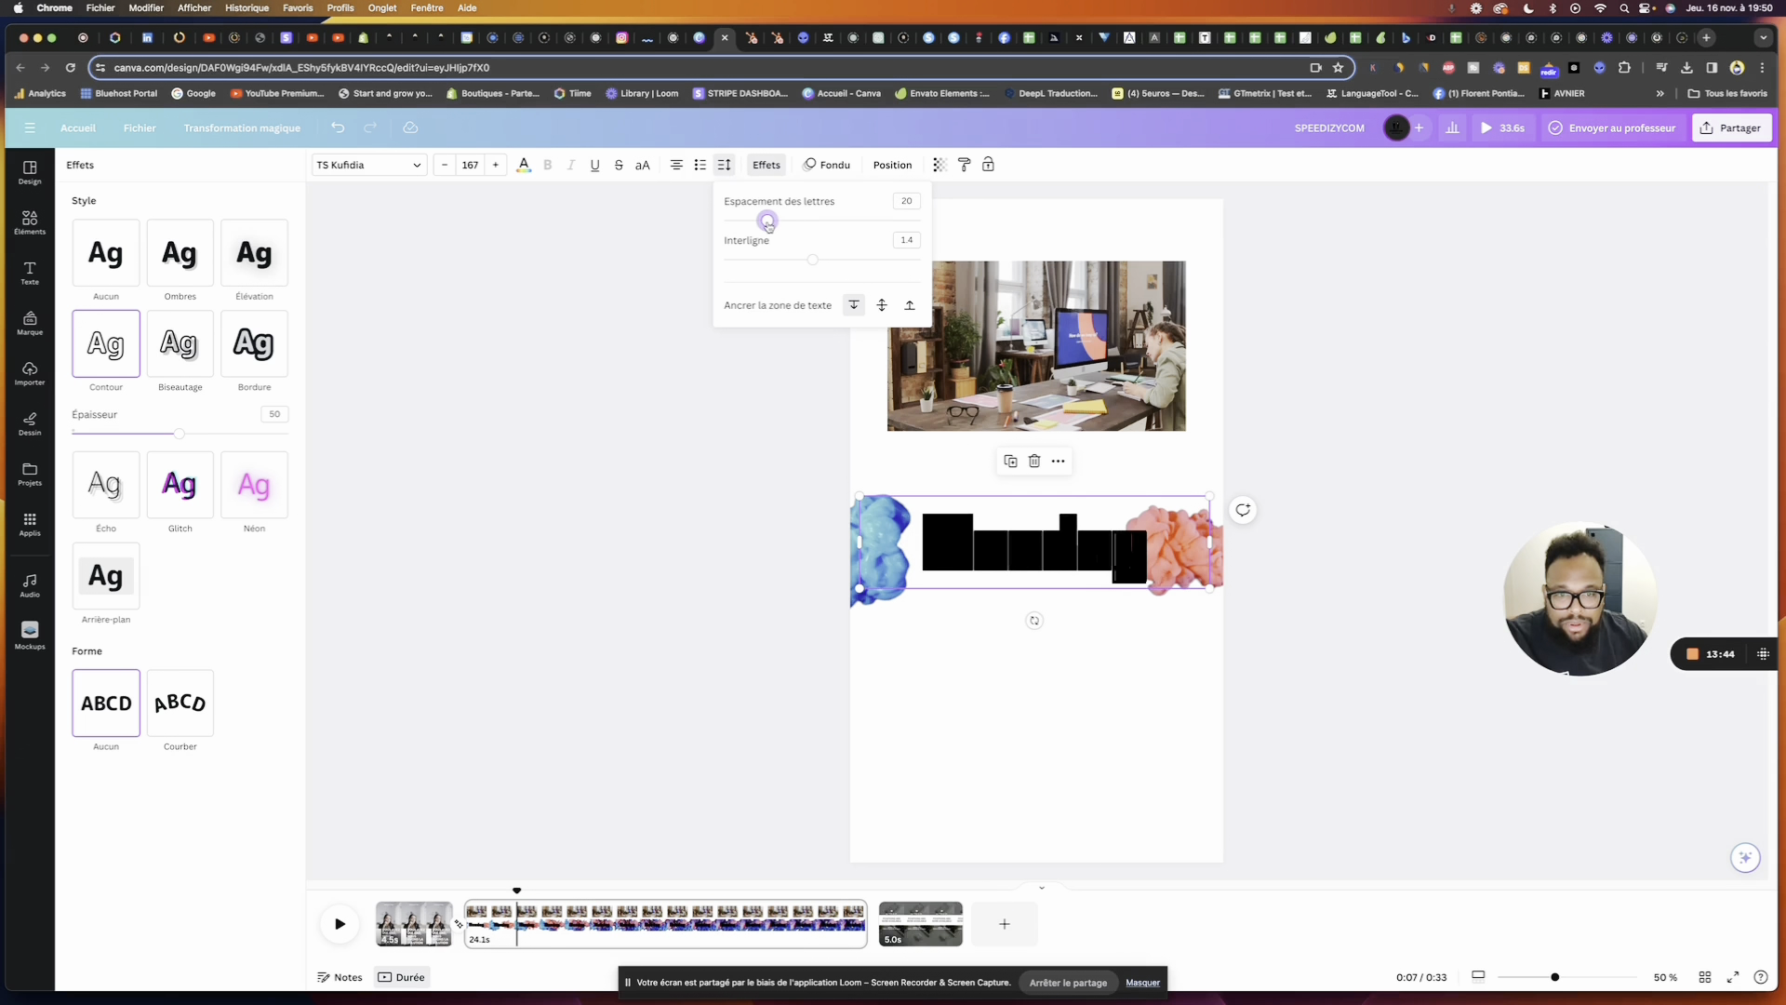
{"action": "left_click_drag", "start_coordinate": [1065, 571], "coordinate": [1065, 642]}
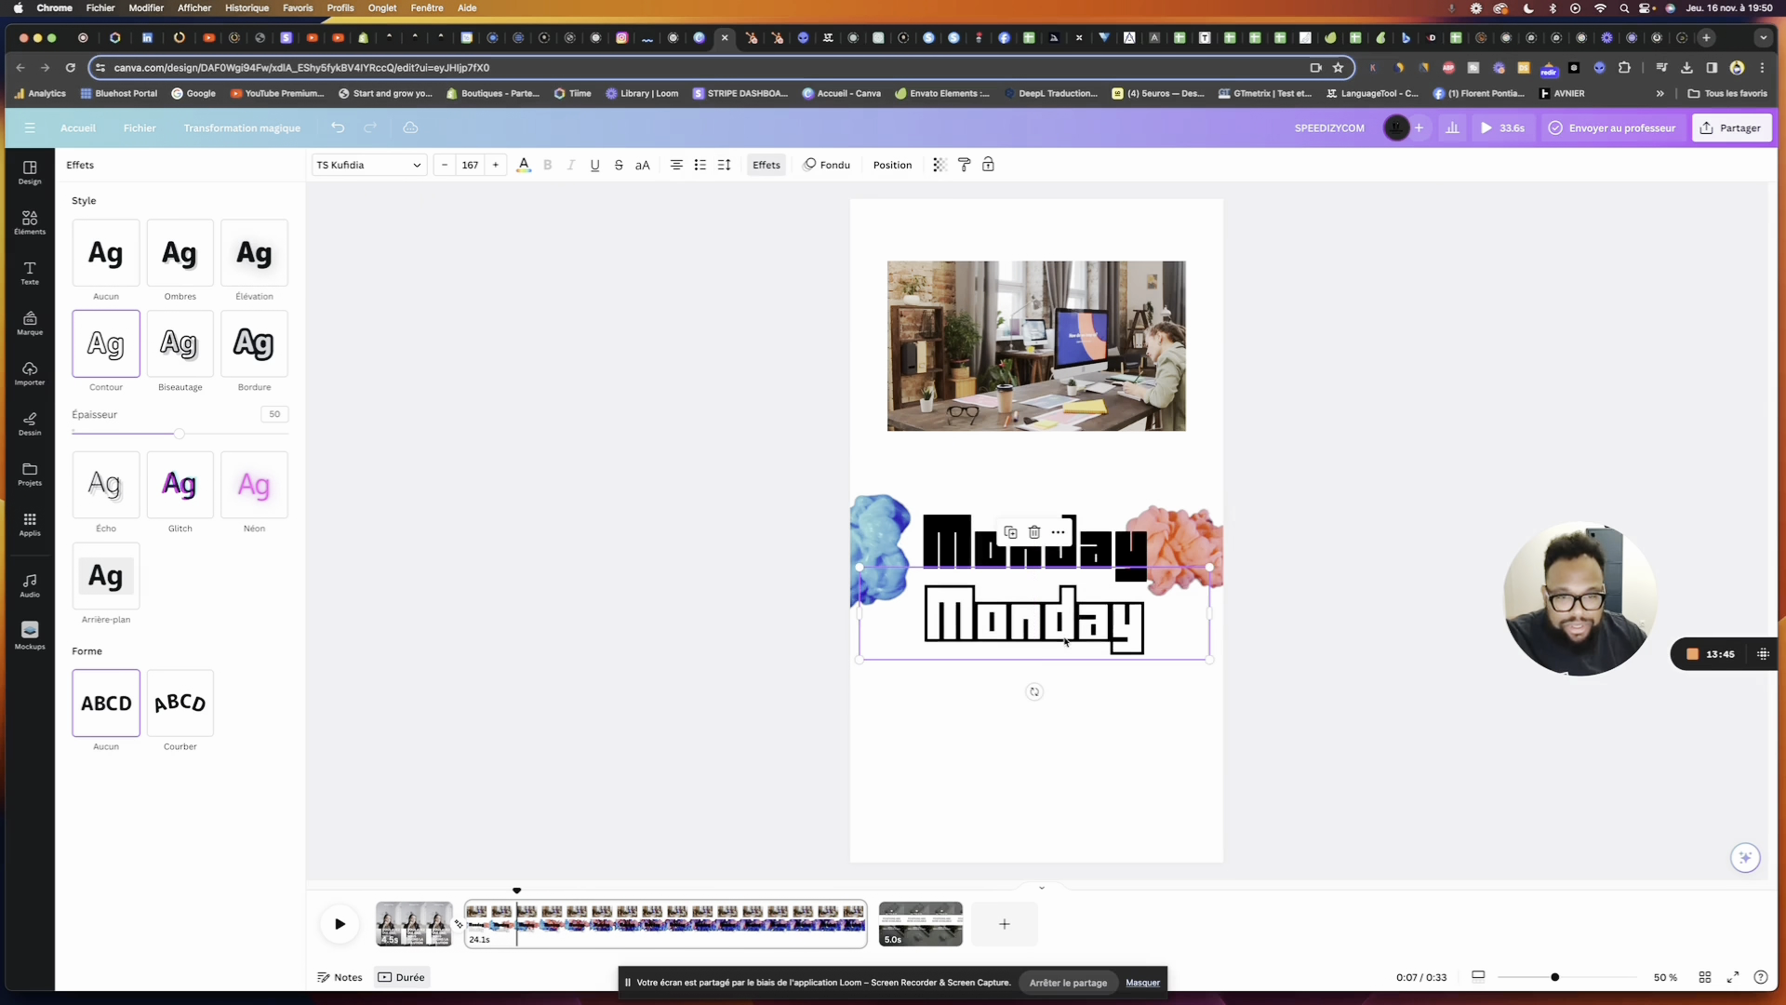
Undo the outlined "Monday" copy and try the Asset font on the remaining solid text
{"action": "key", "text": "super+z"}
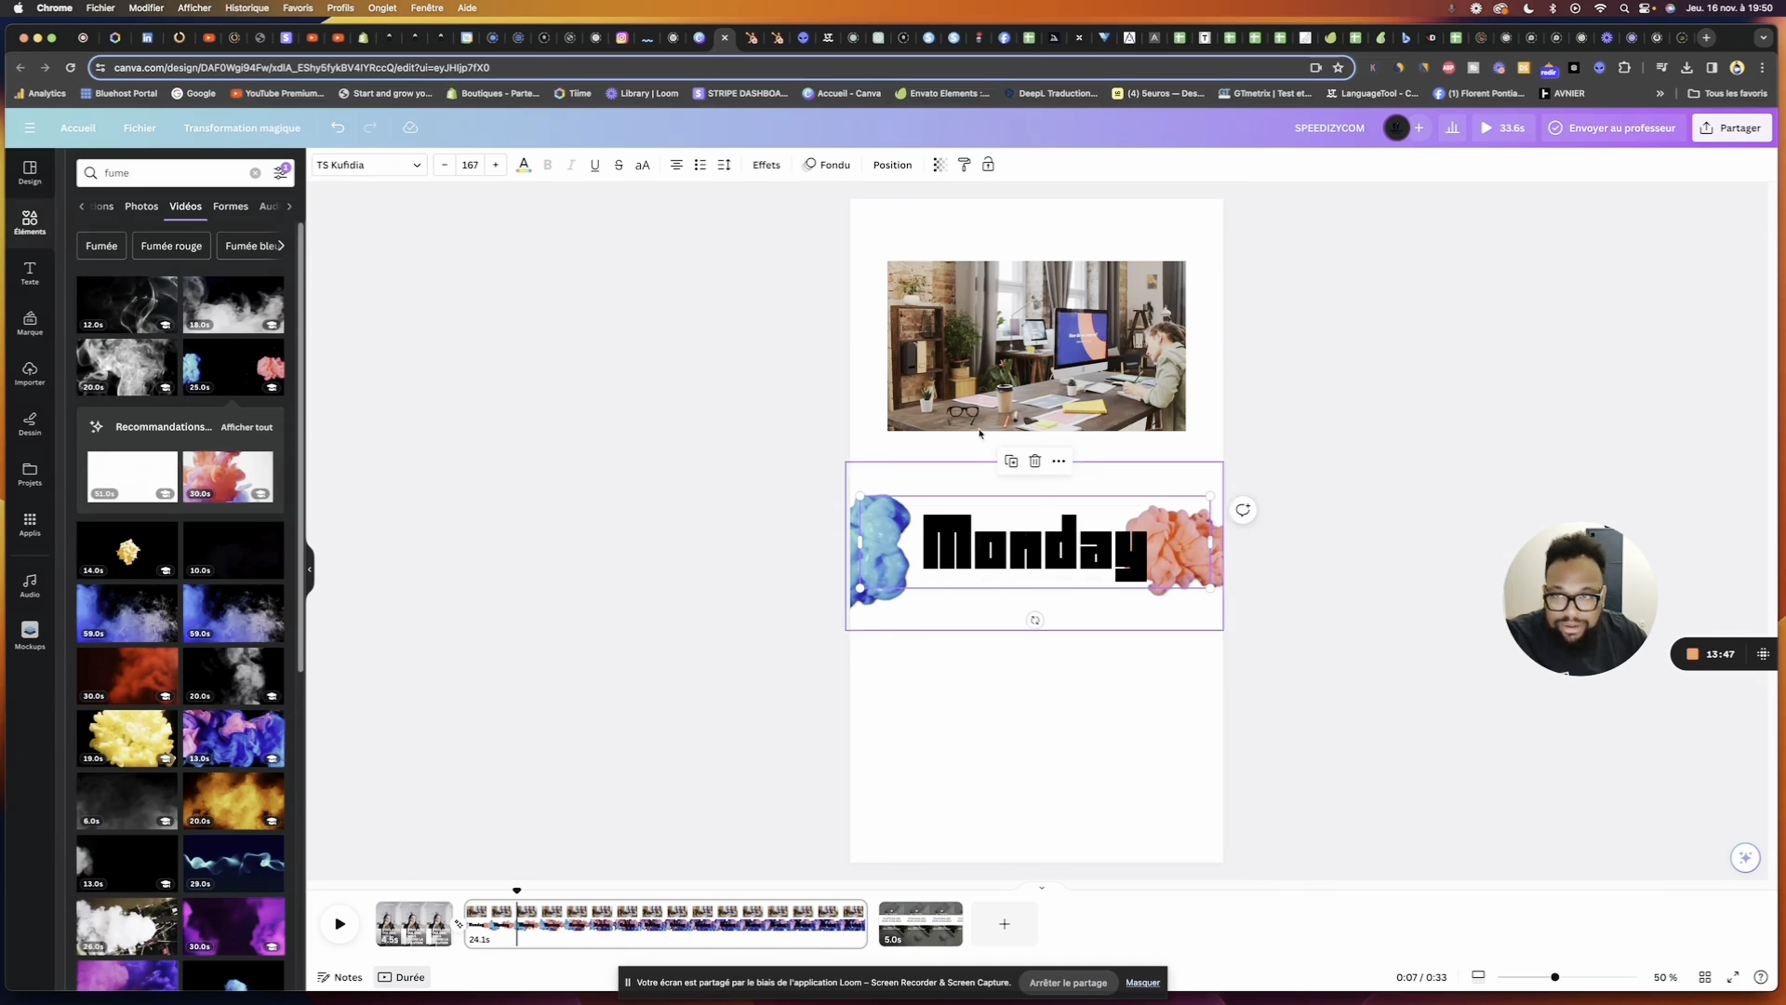
{"action": "left_click", "coordinate": [367, 165]}
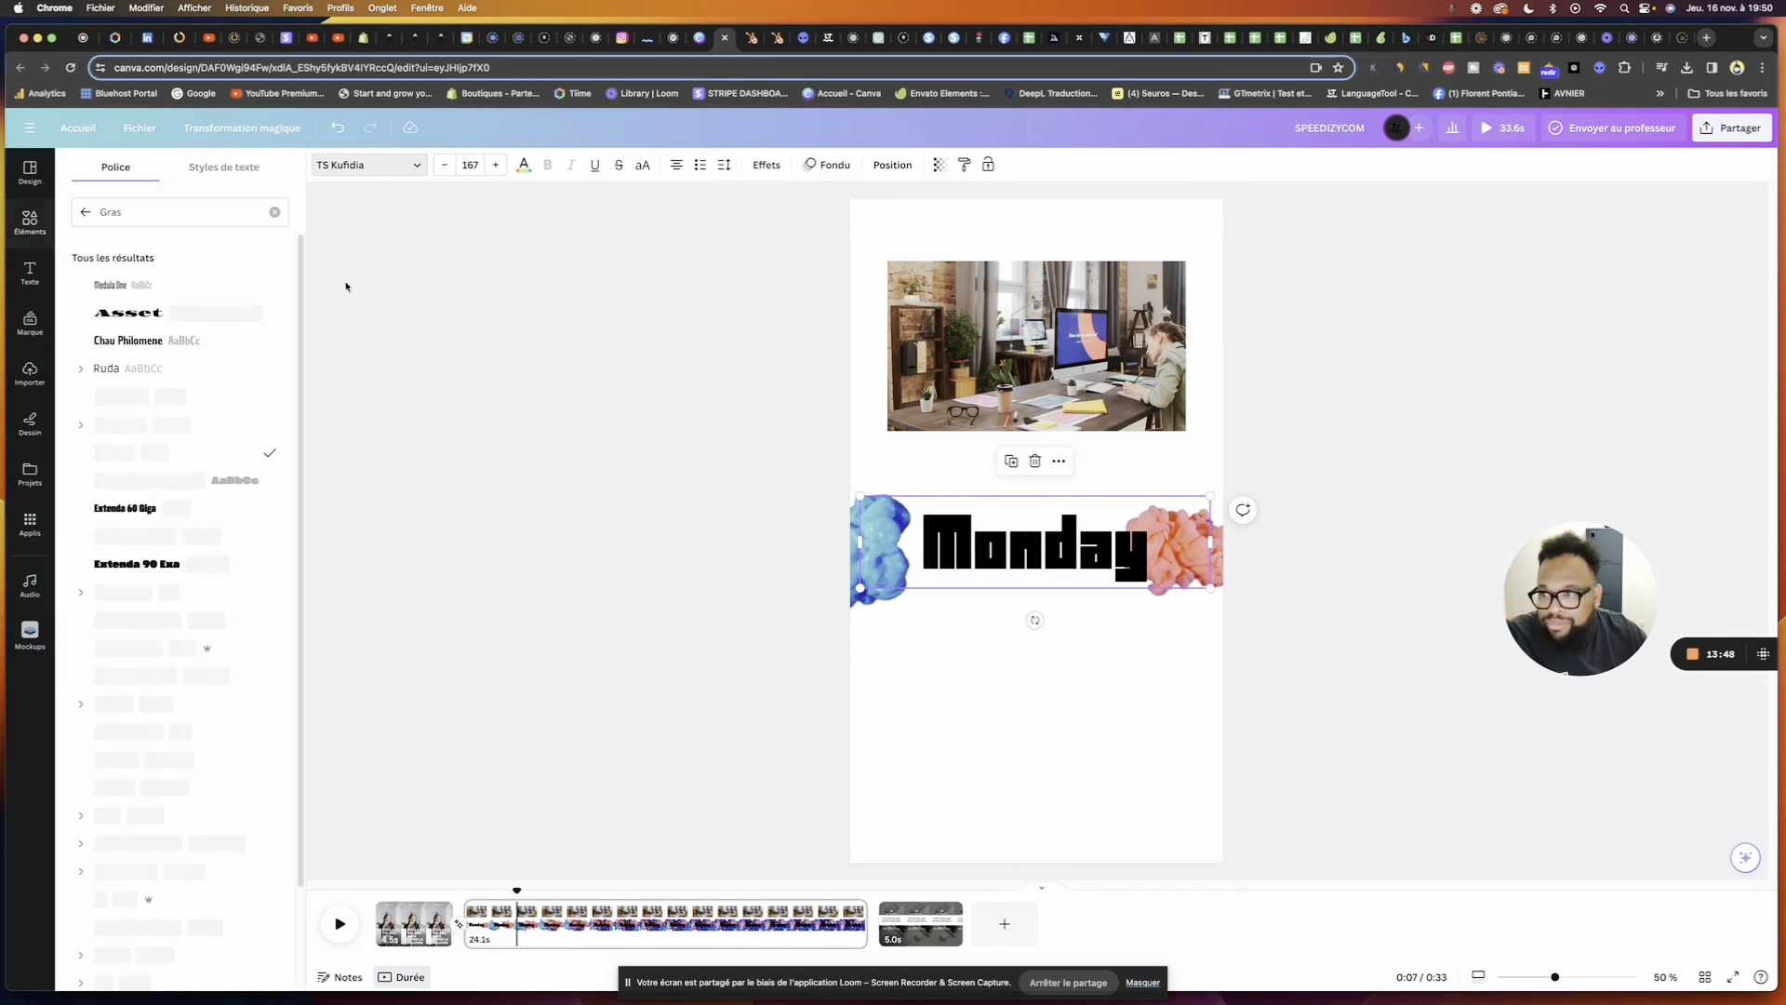
{"action": "left_click", "coordinate": [194, 342]}
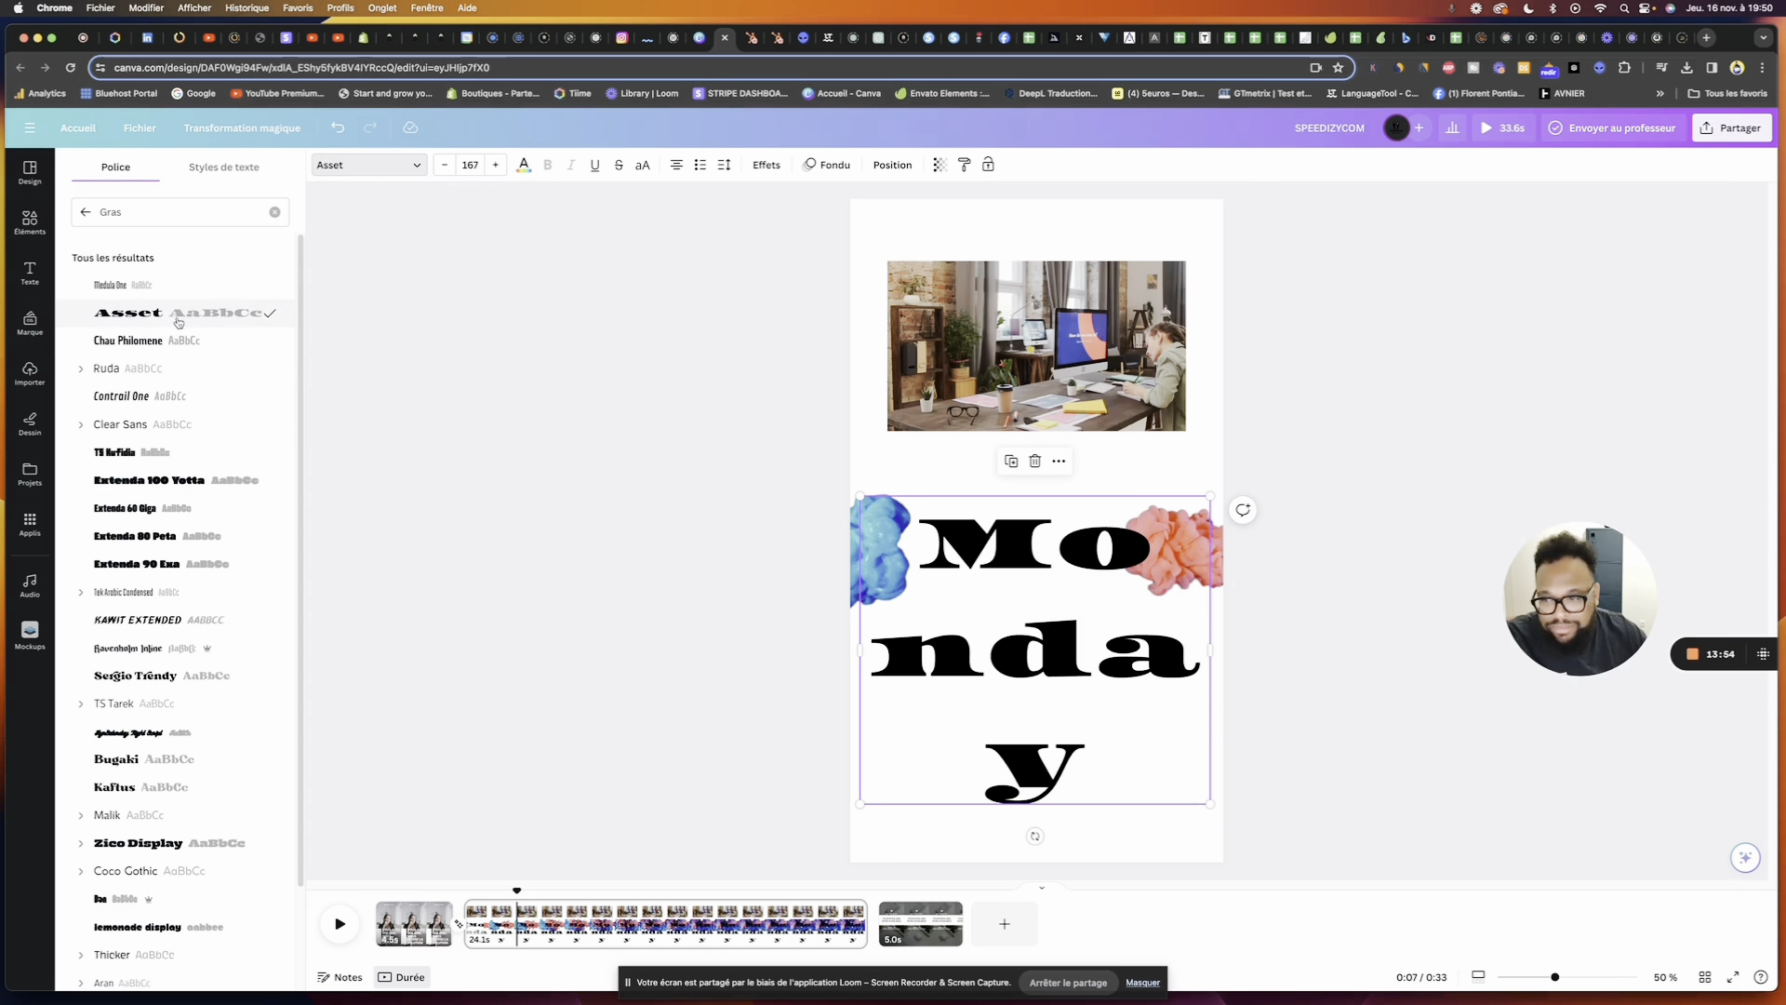
Browse the En-têtes font category, try Jozoor, and set the "Monday" text to Chau Philomene
{"action": "left_click", "coordinate": [274, 213]}
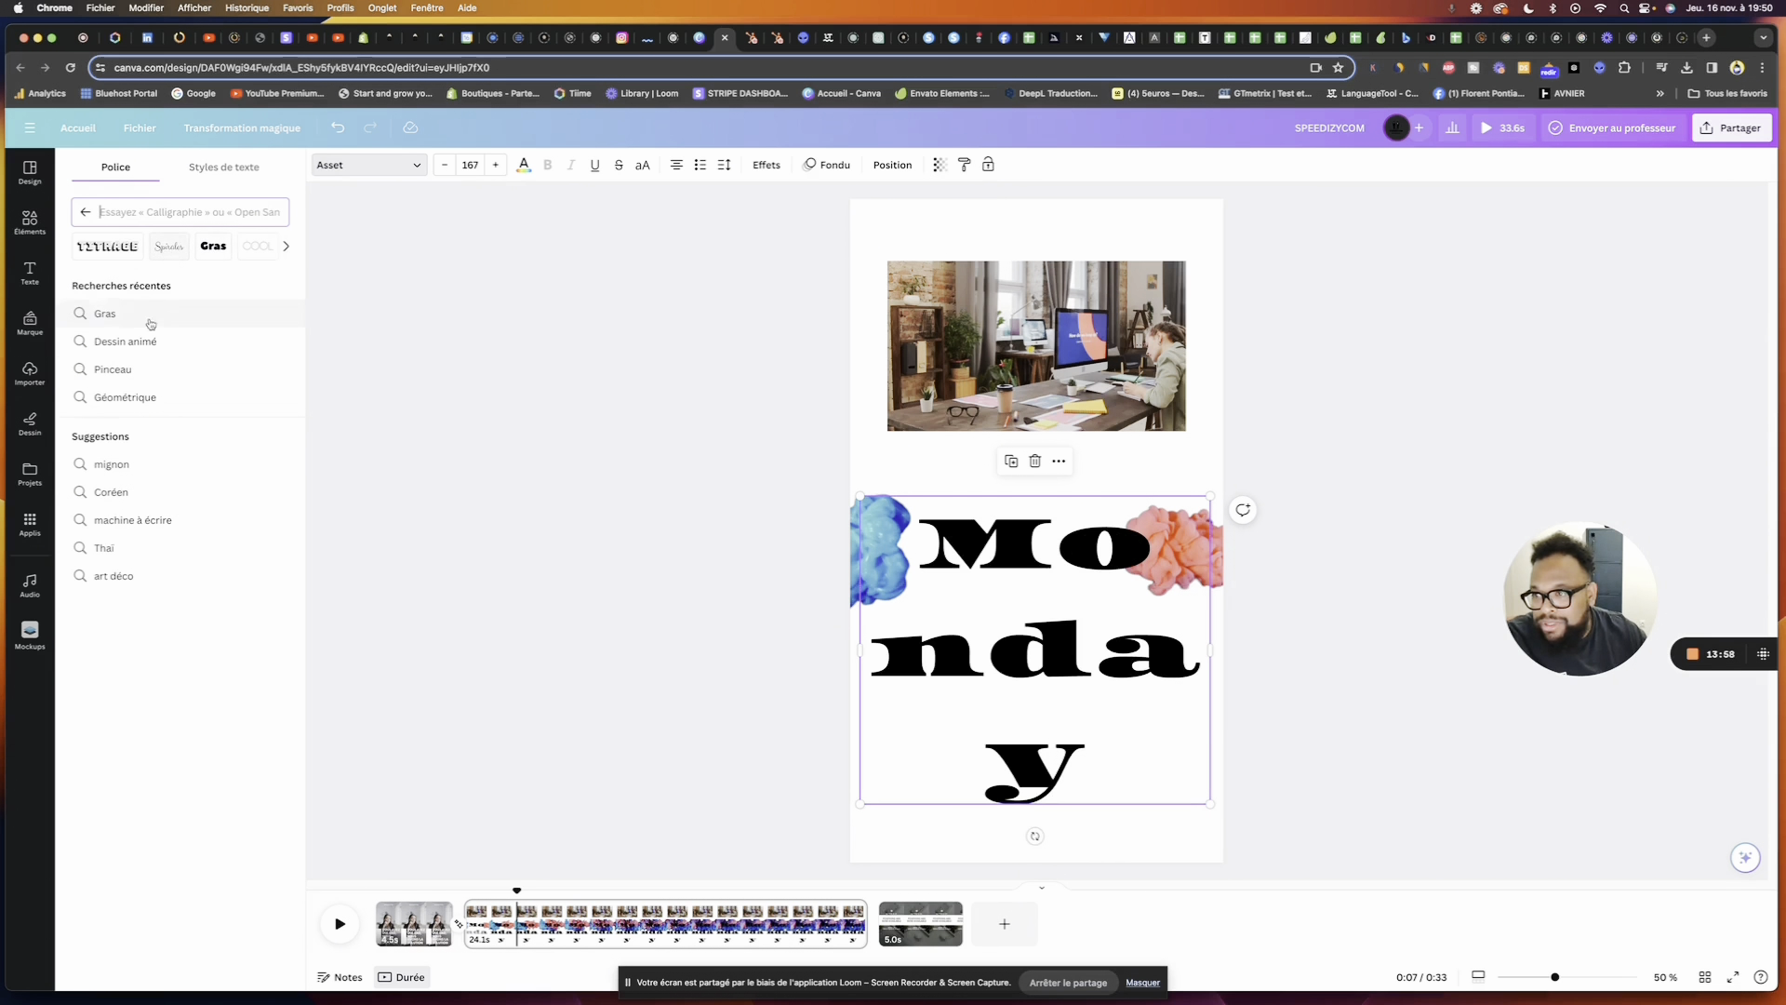
{"action": "left_click", "coordinate": [284, 246]}
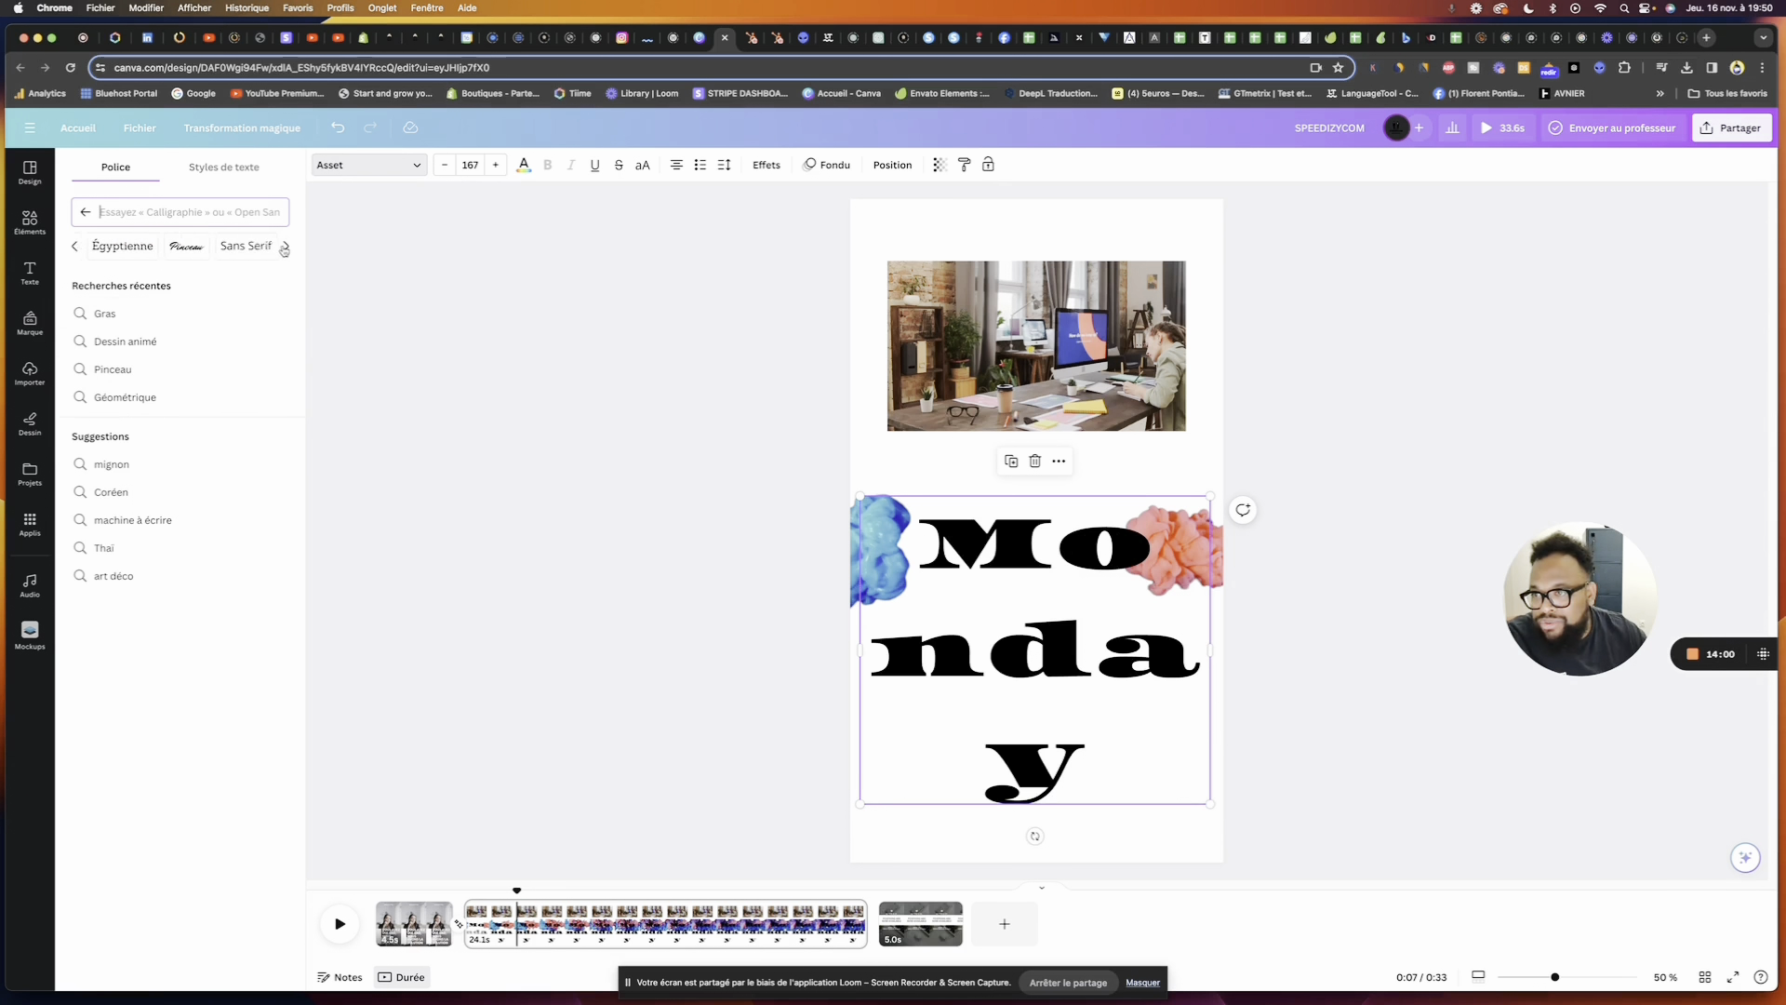
{"action": "left_click", "coordinate": [282, 248]}
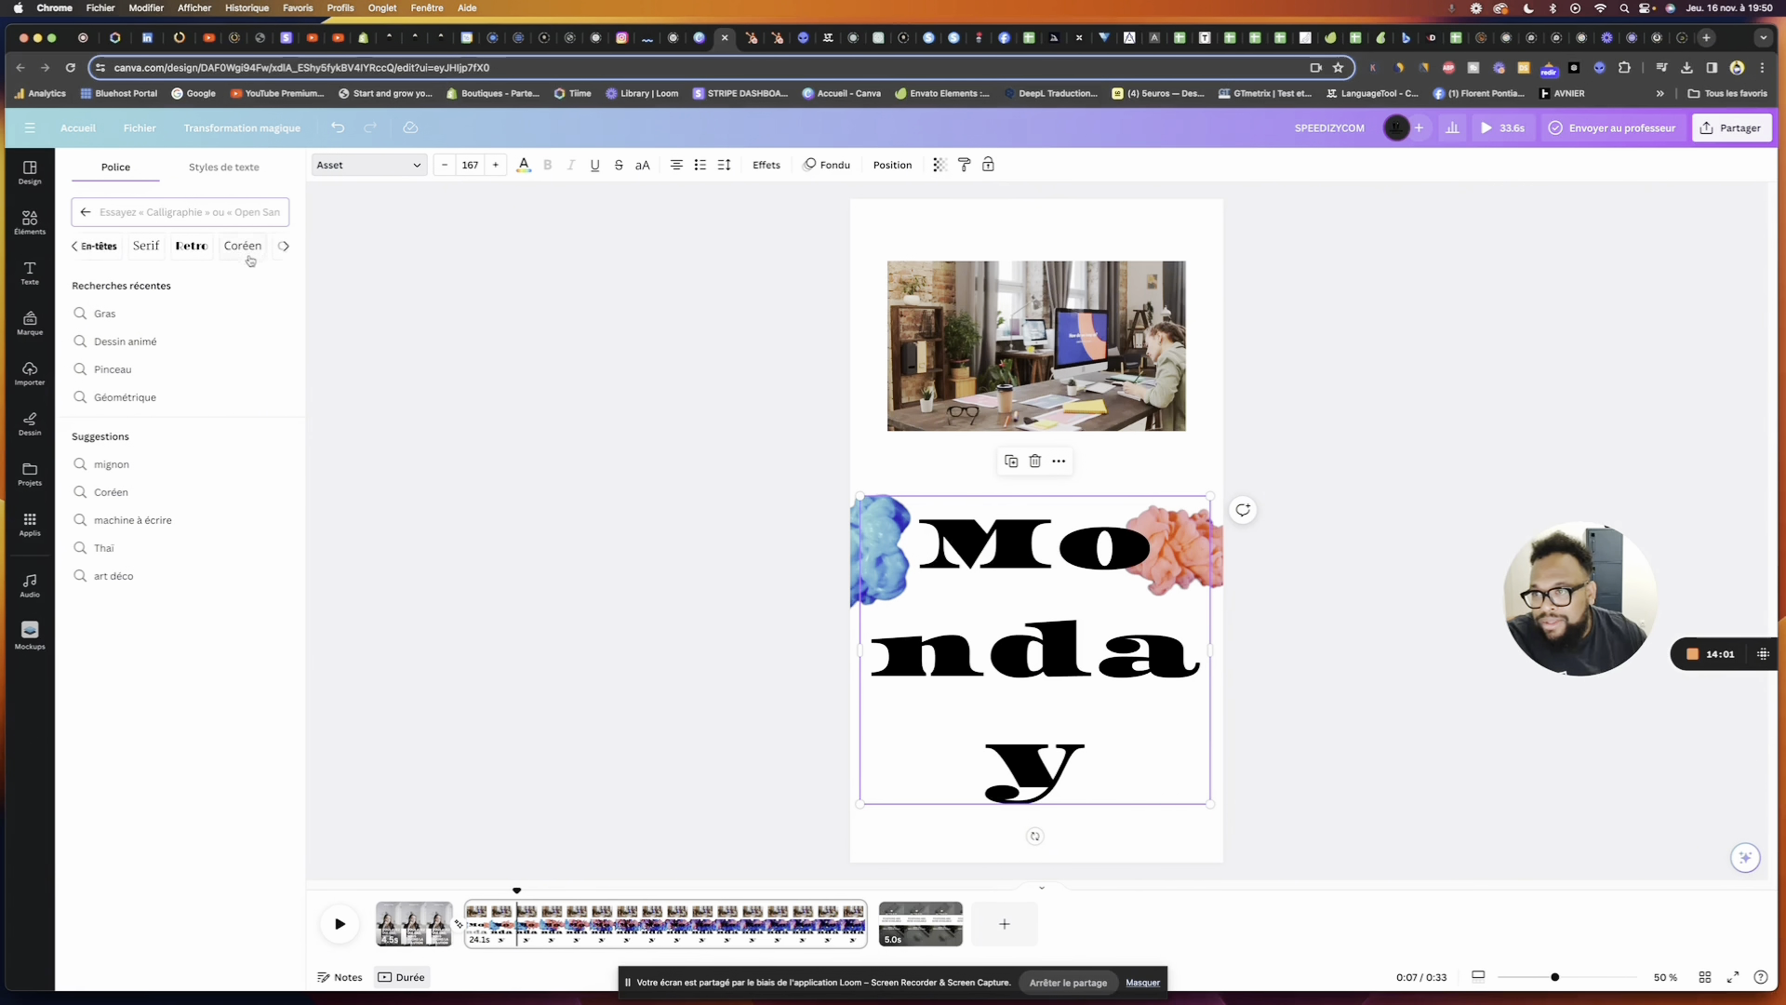
{"action": "left_click", "coordinate": [107, 254]}
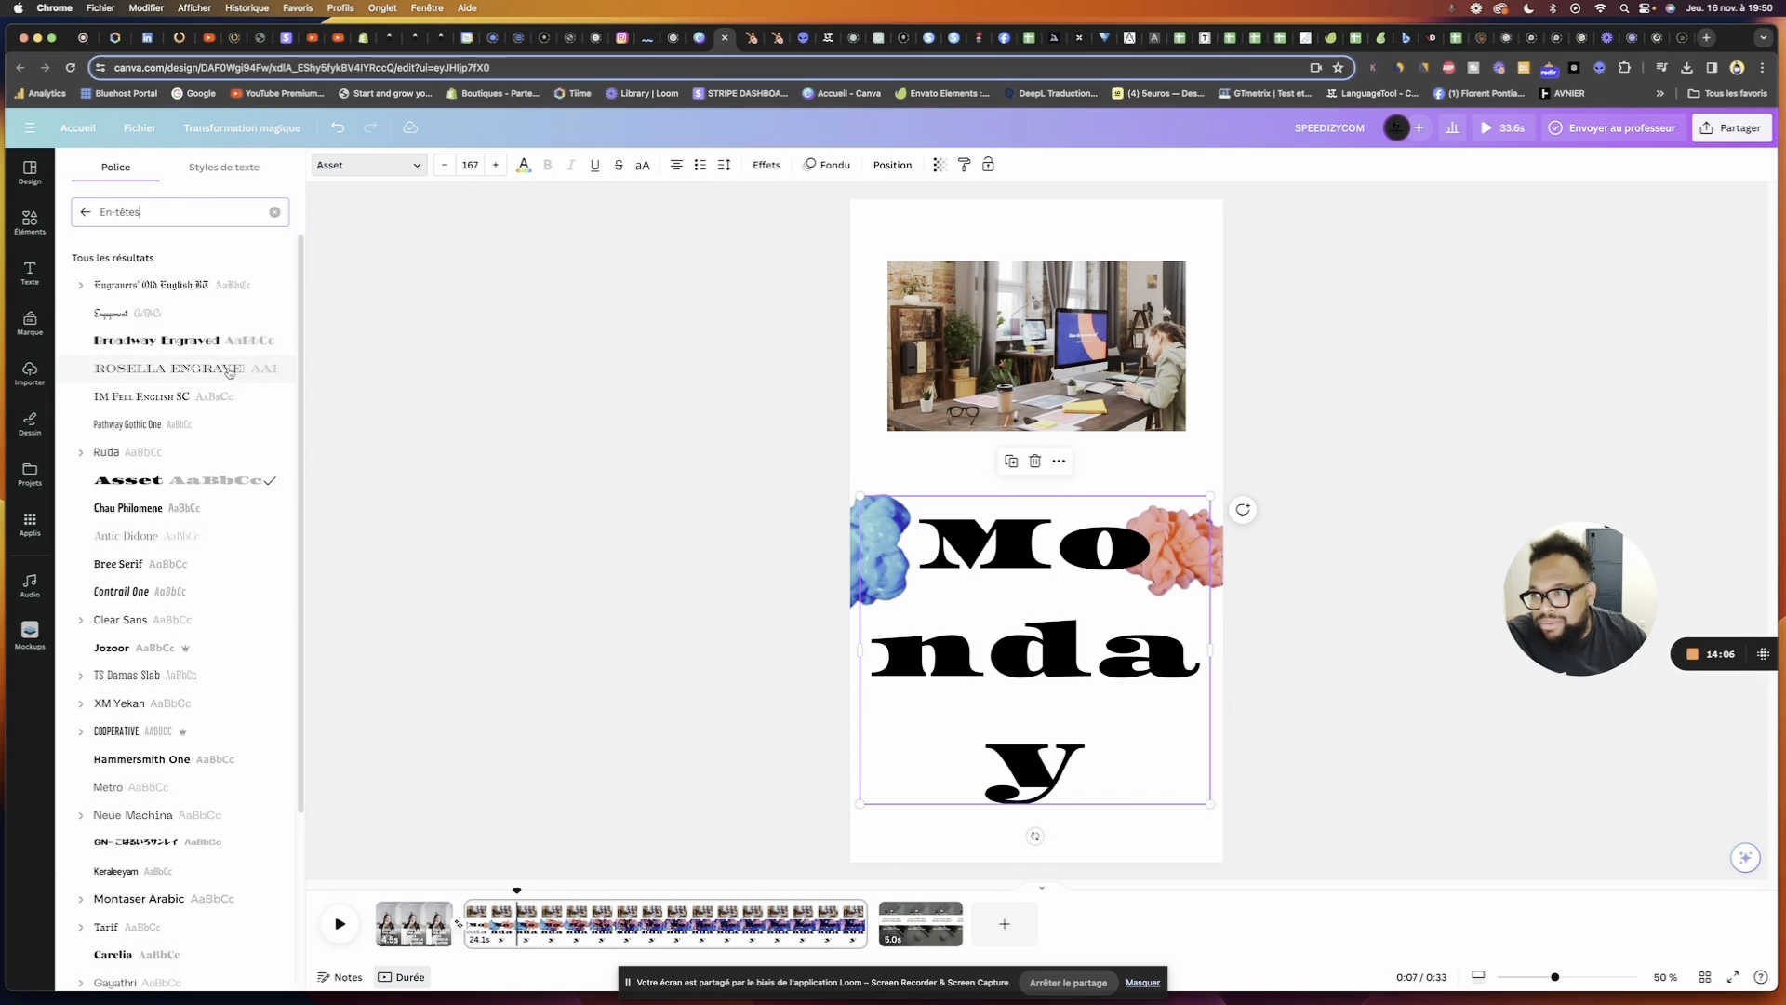
{"action": "left_click", "coordinate": [187, 645]}
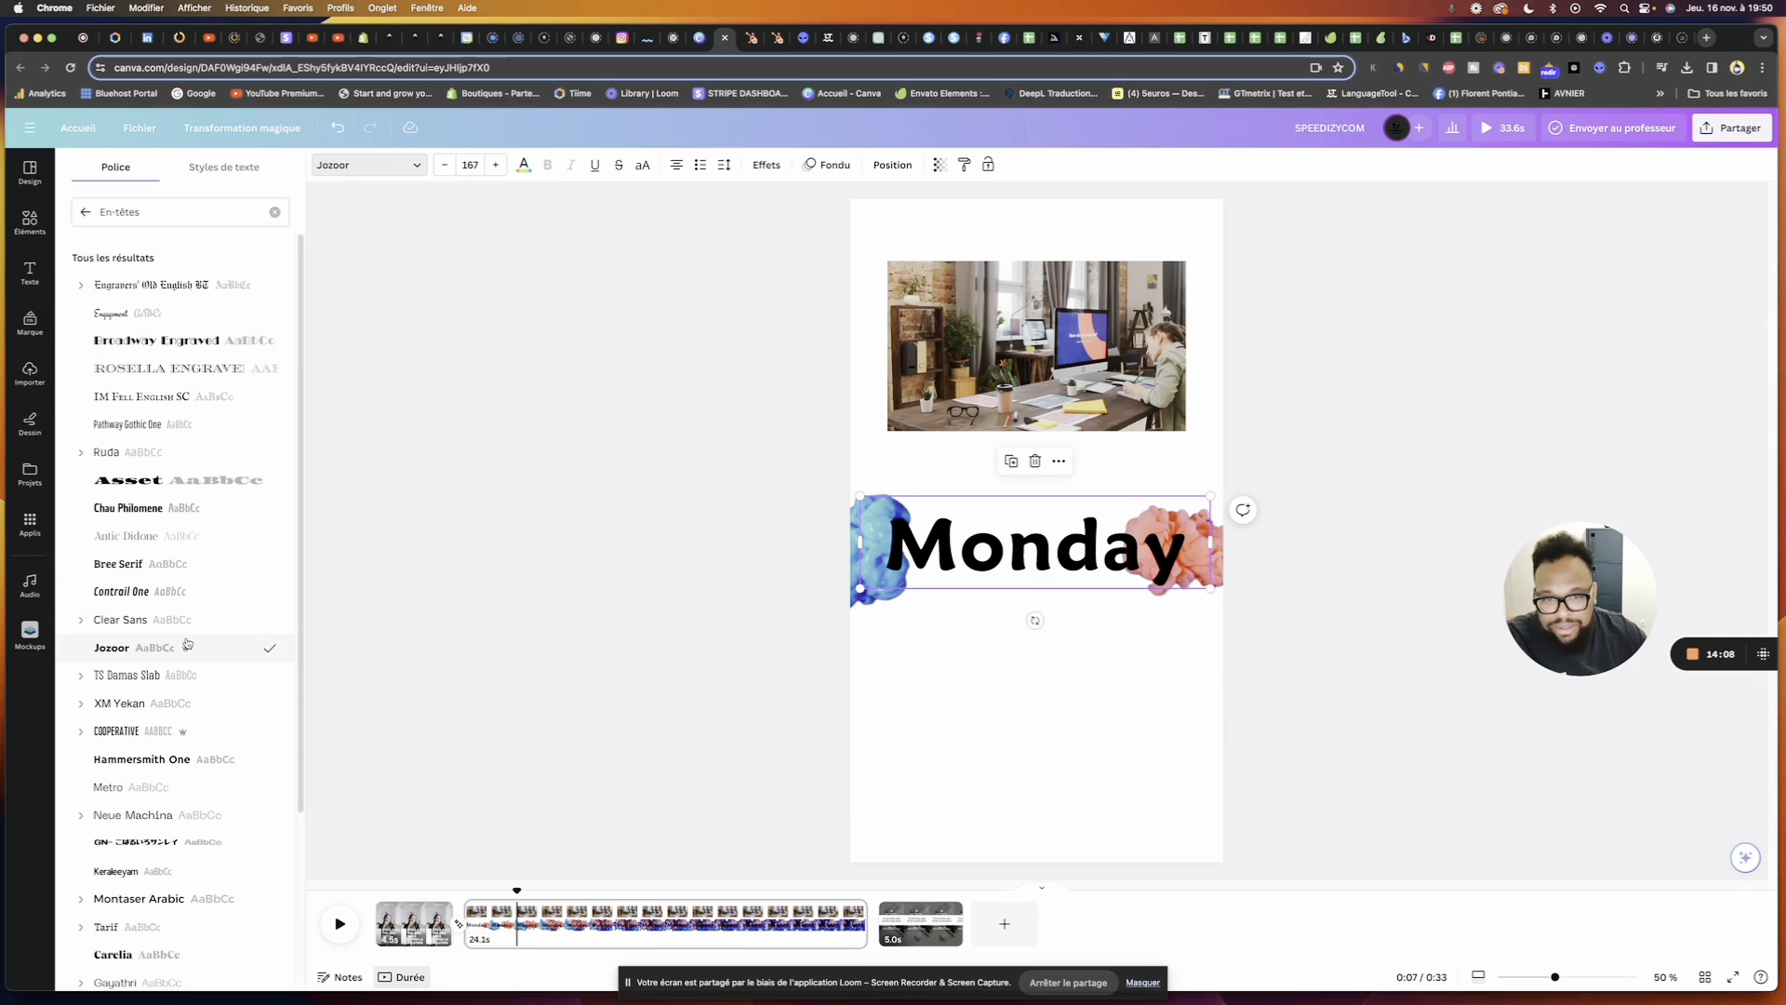
{"action": "left_click", "coordinate": [180, 507]}
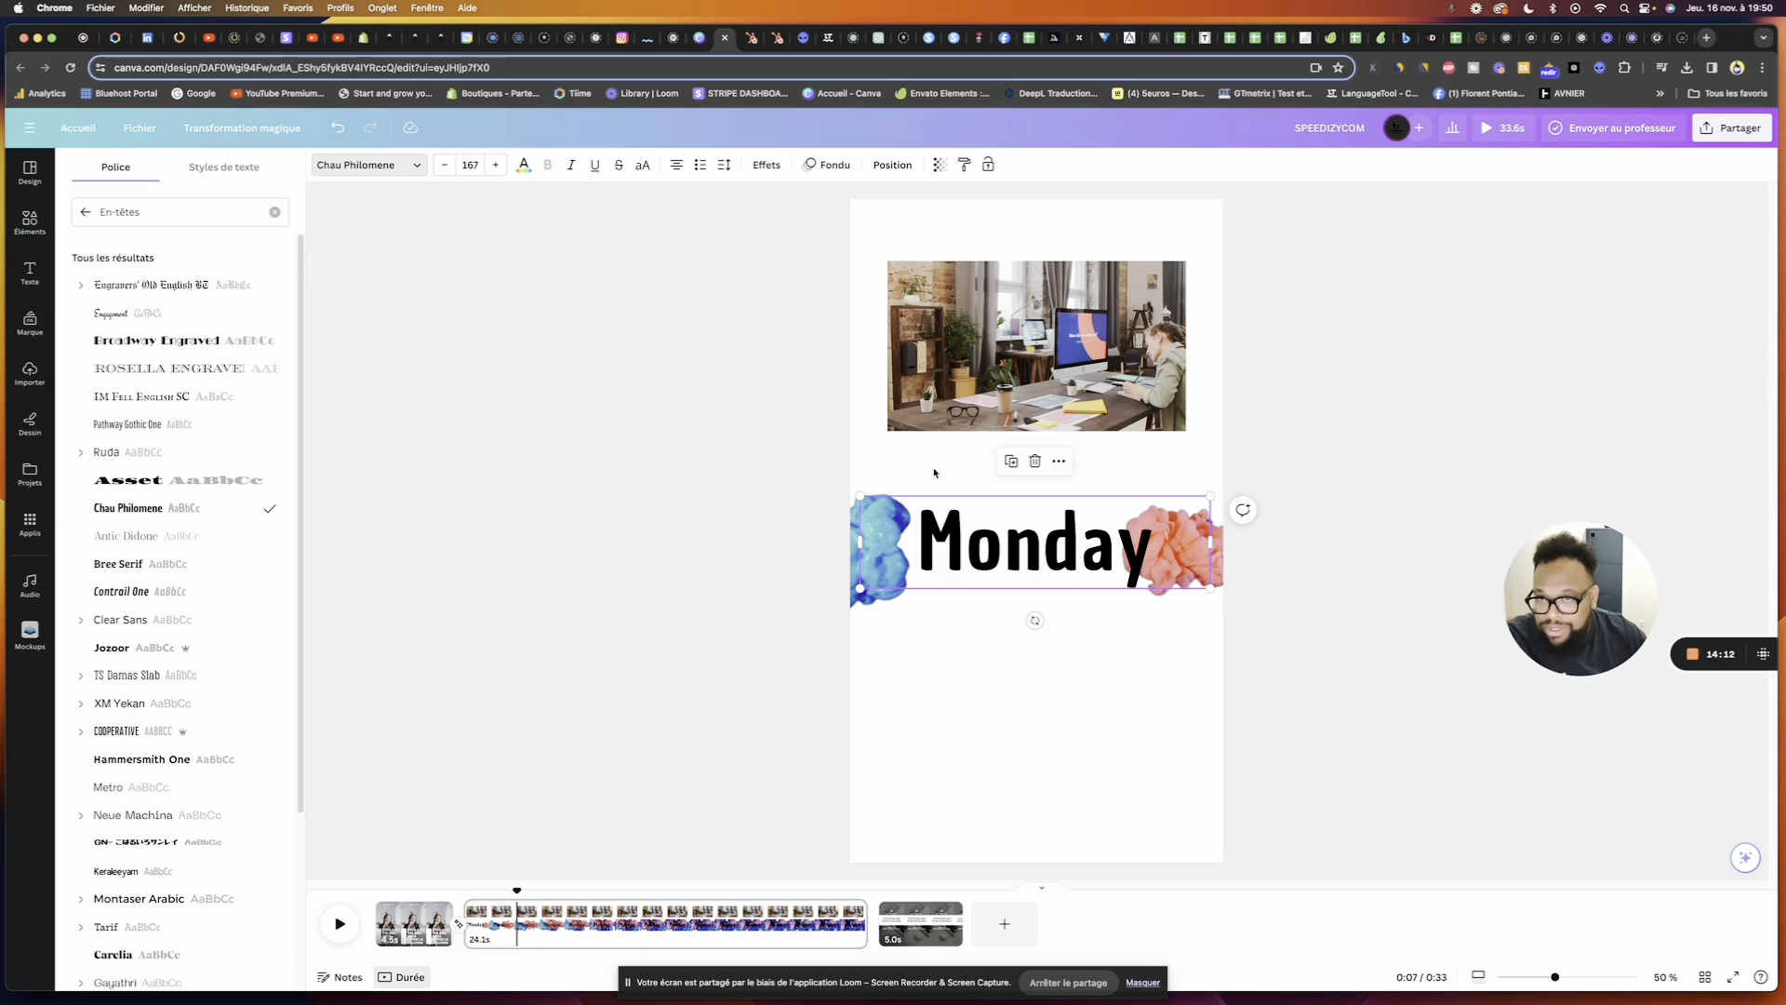
Increase the letter spacing of the "Monday" text to about 75
{"action": "left_click", "coordinate": [725, 165]}
{"action": "left_click_drag", "start_coordinate": [772, 216], "coordinate": [776, 221]}
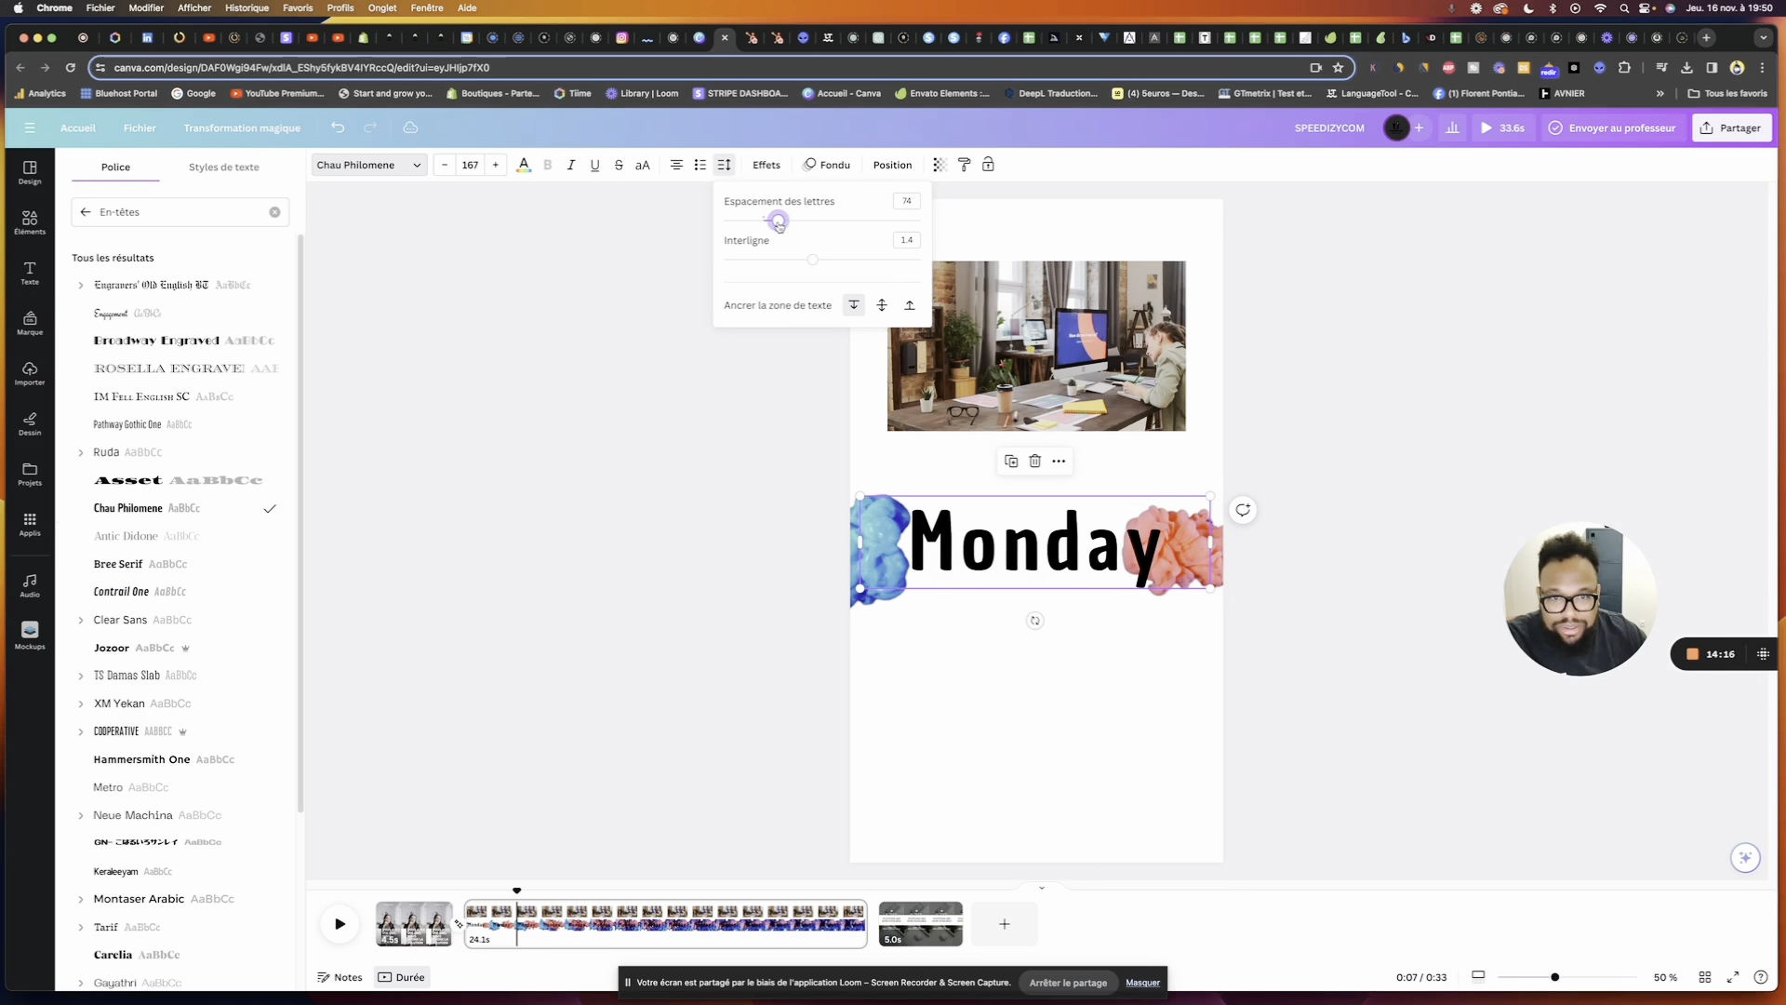
{"action": "double_click", "coordinate": [996, 529]}
{"action": "right_click", "coordinate": [1002, 540]}
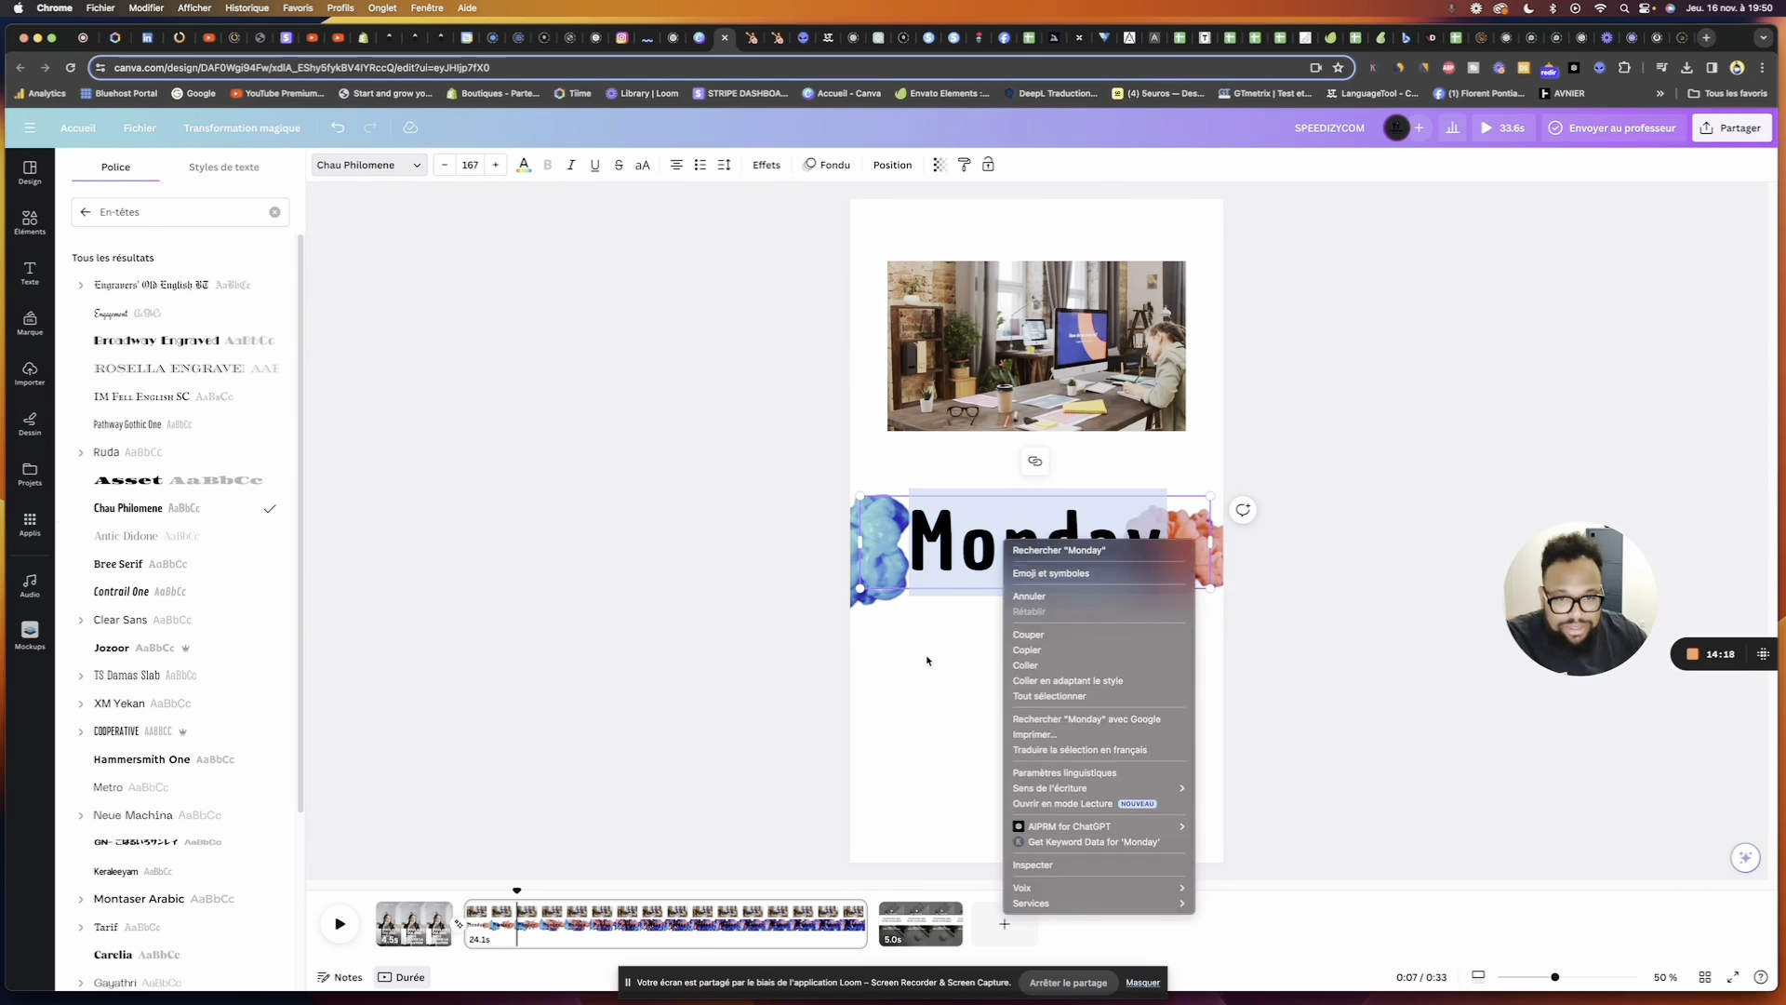
{"action": "key", "text": "Escape"}
{"action": "left_click", "coordinate": [980, 701]}
Duplicate the "Monday" text, give the copy the Contour effect and align it exactly over the solid text
{"action": "left_click", "coordinate": [990, 561]}
{"action": "left_click", "coordinate": [990, 561]}
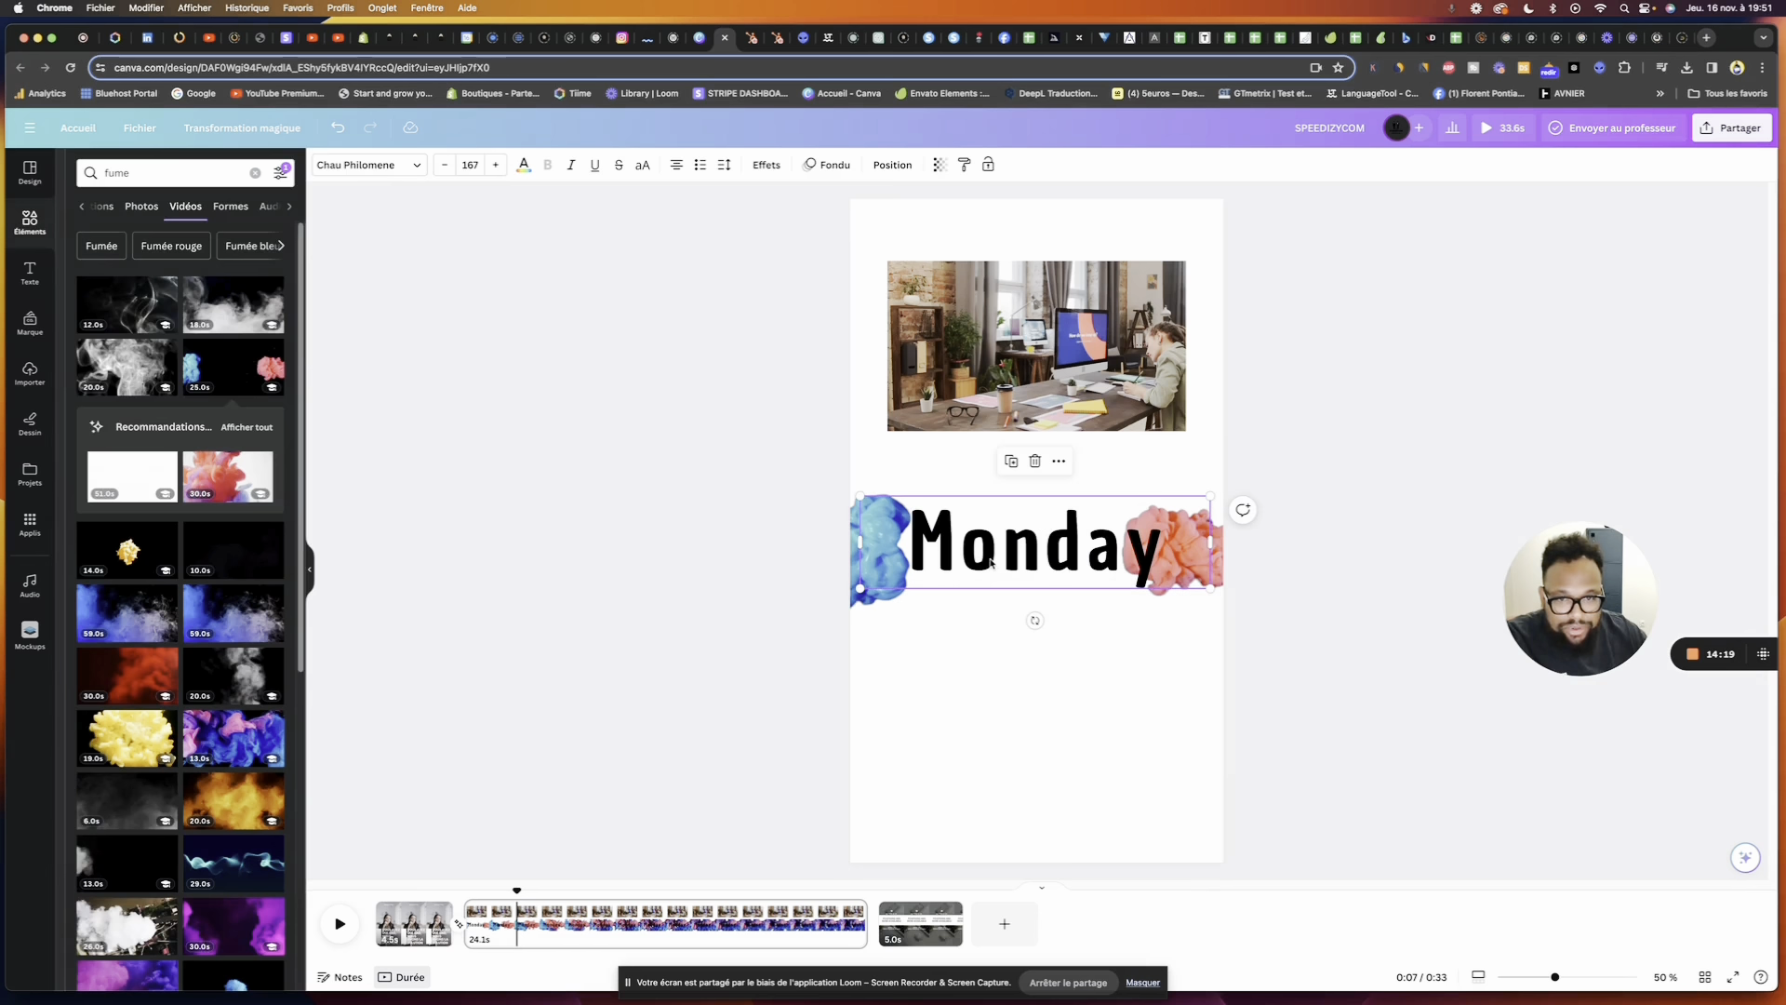
{"action": "left_click", "coordinate": [766, 165]}
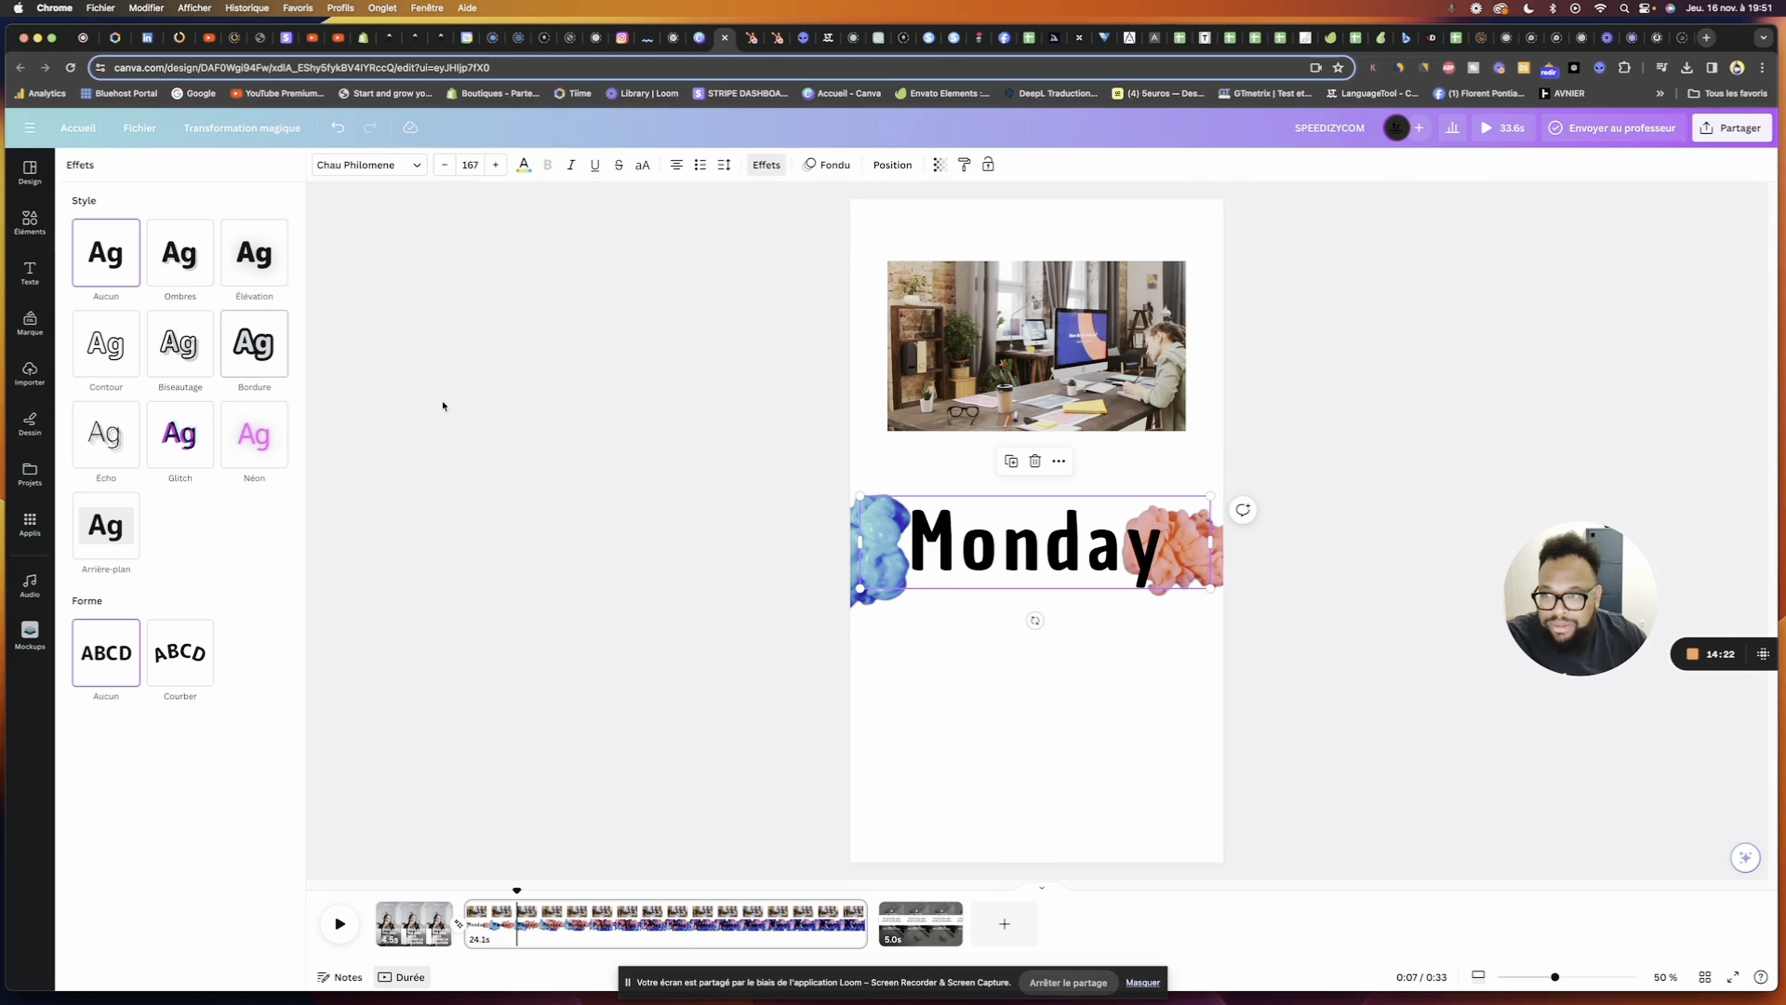
{"action": "right_click", "coordinate": [1007, 563]}
{"action": "left_click", "coordinate": [1056, 669]}
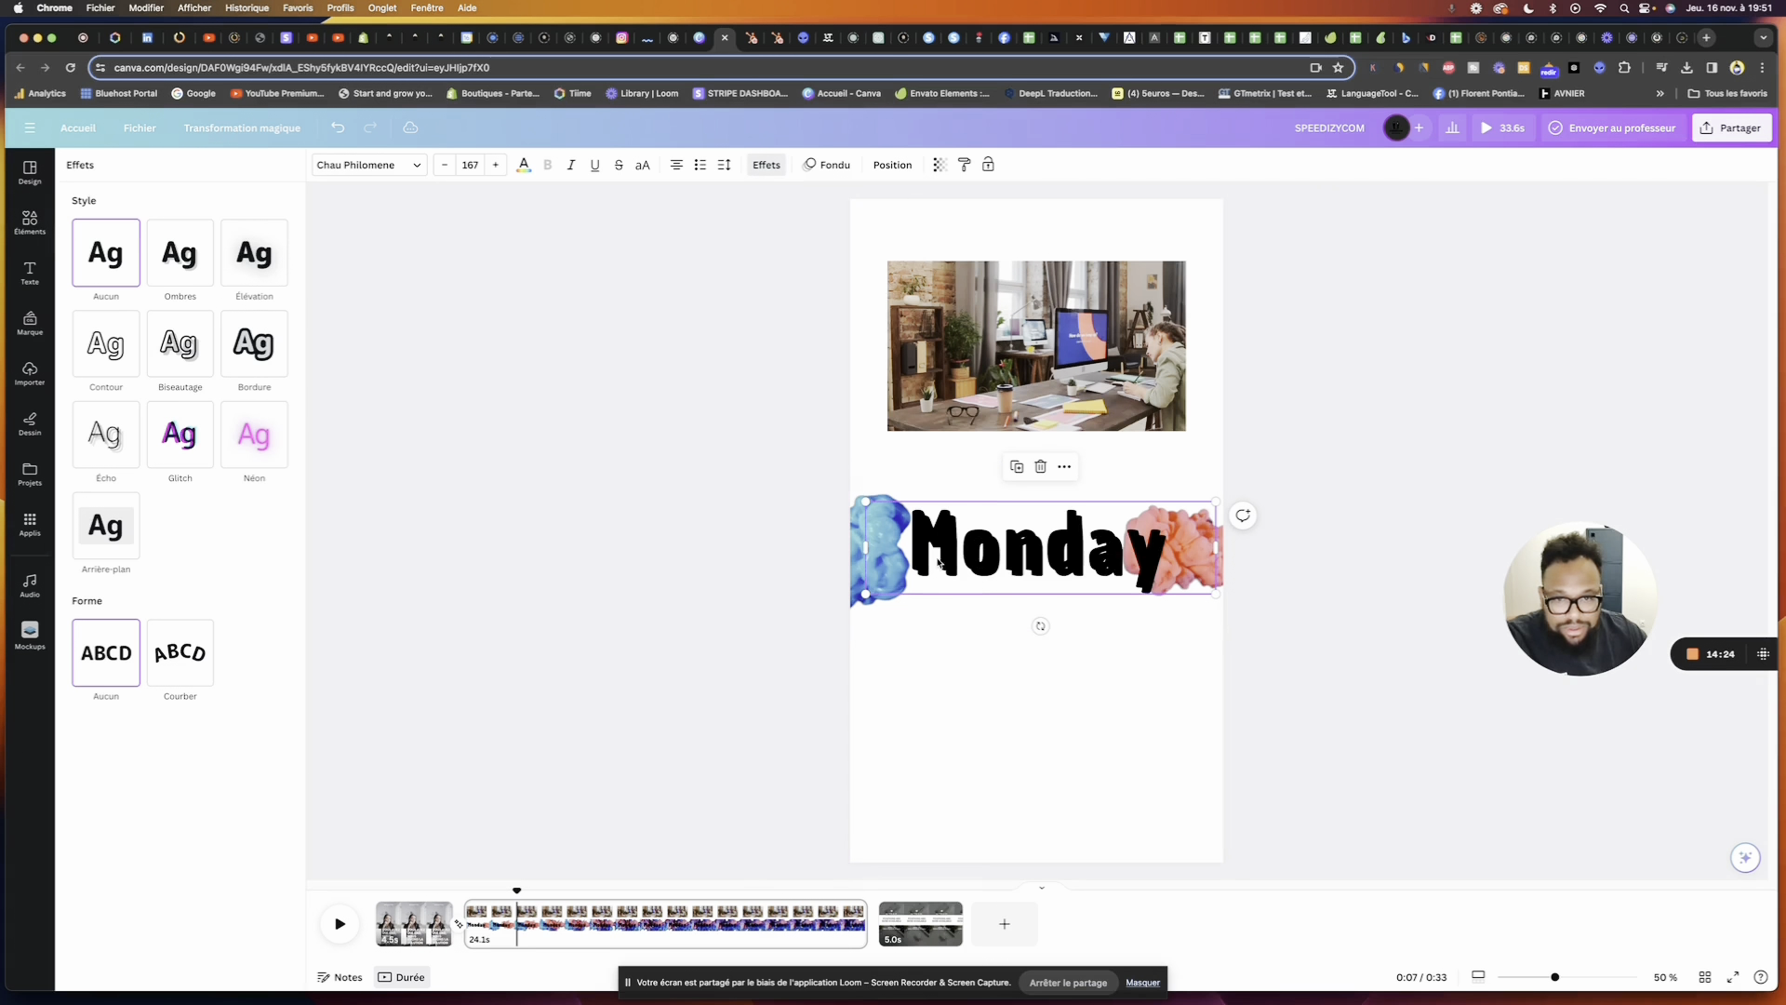
{"action": "left_click", "coordinate": [105, 345]}
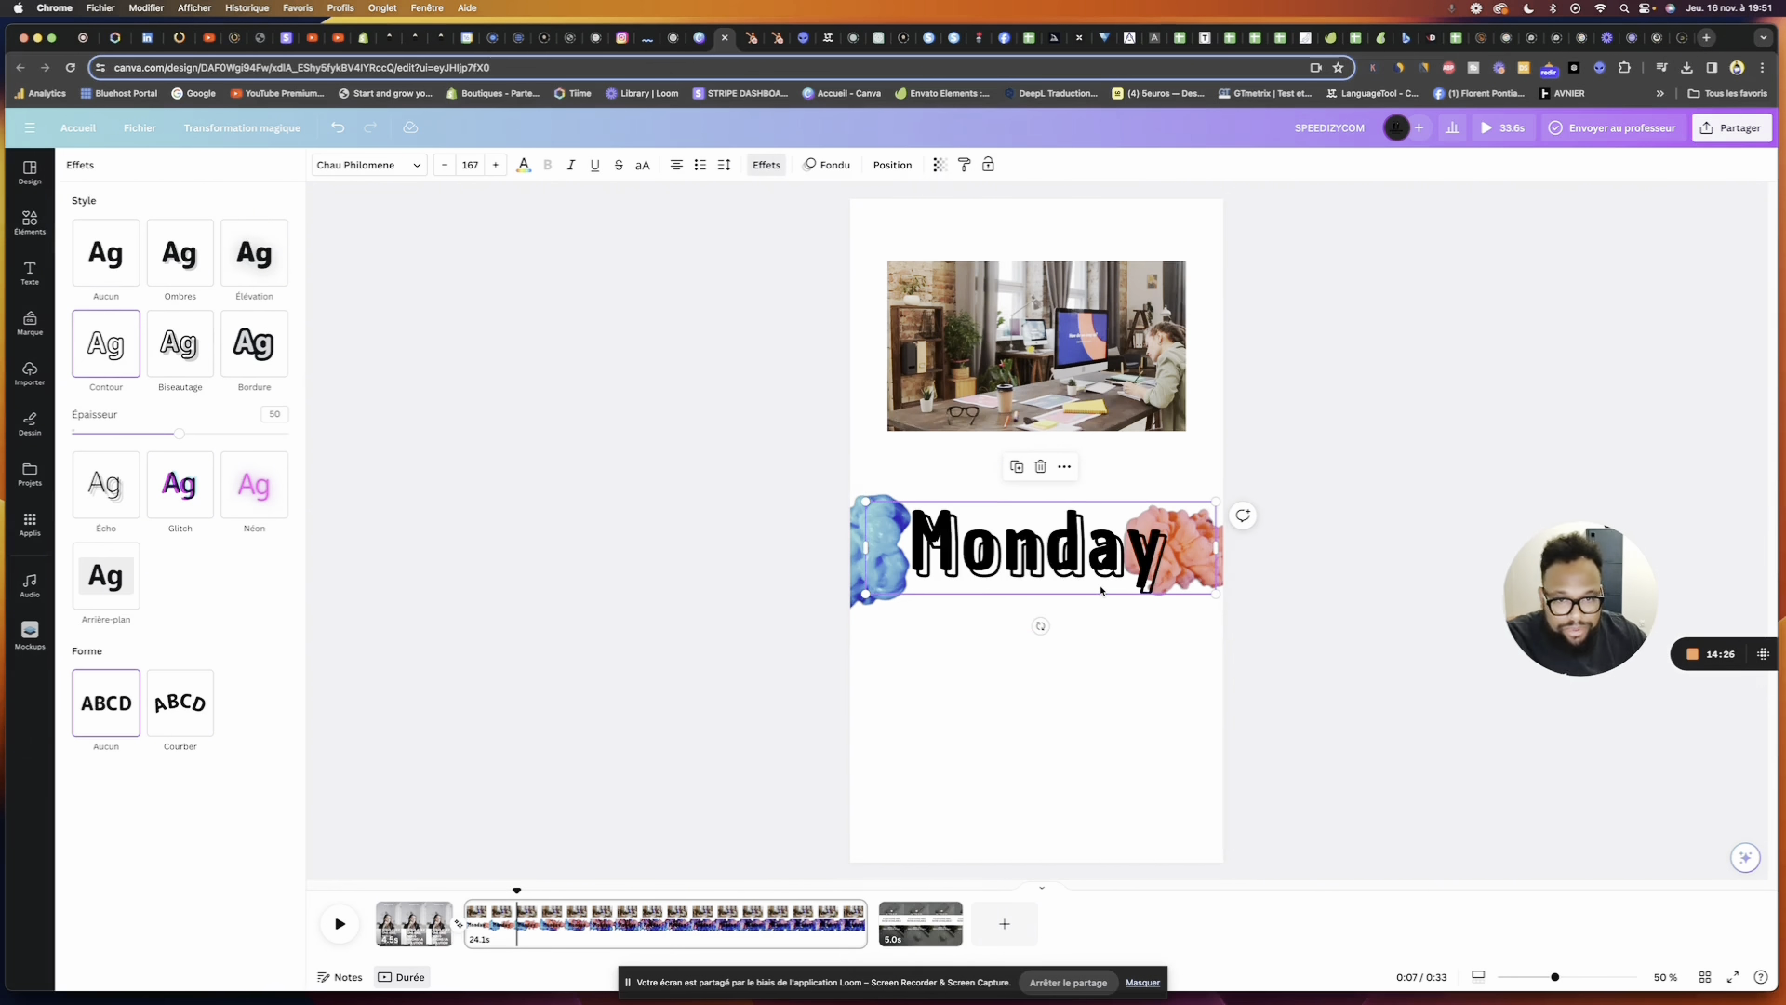
{"action": "left_click_drag", "start_coordinate": [1102, 585], "coordinate": [1097, 582]}
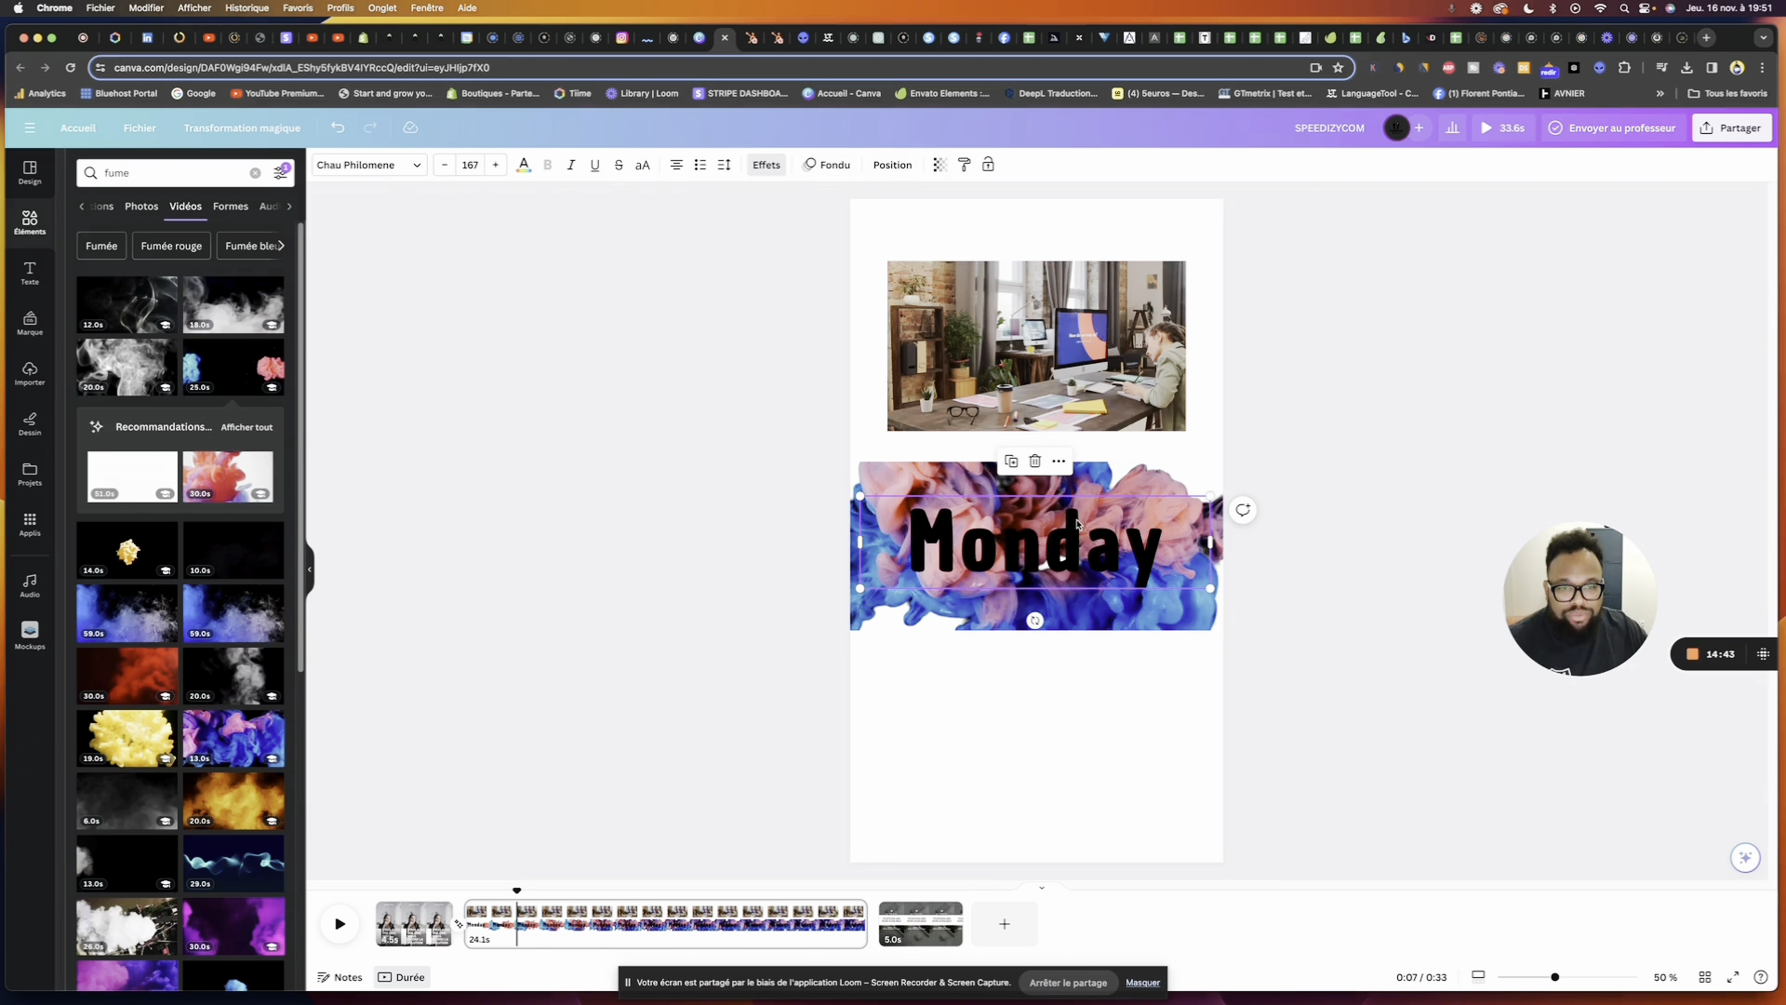
Reorder the layers so the smoke video sits between the outlined and the solid "Monday" texts
{"action": "left_click", "coordinate": [892, 164]}
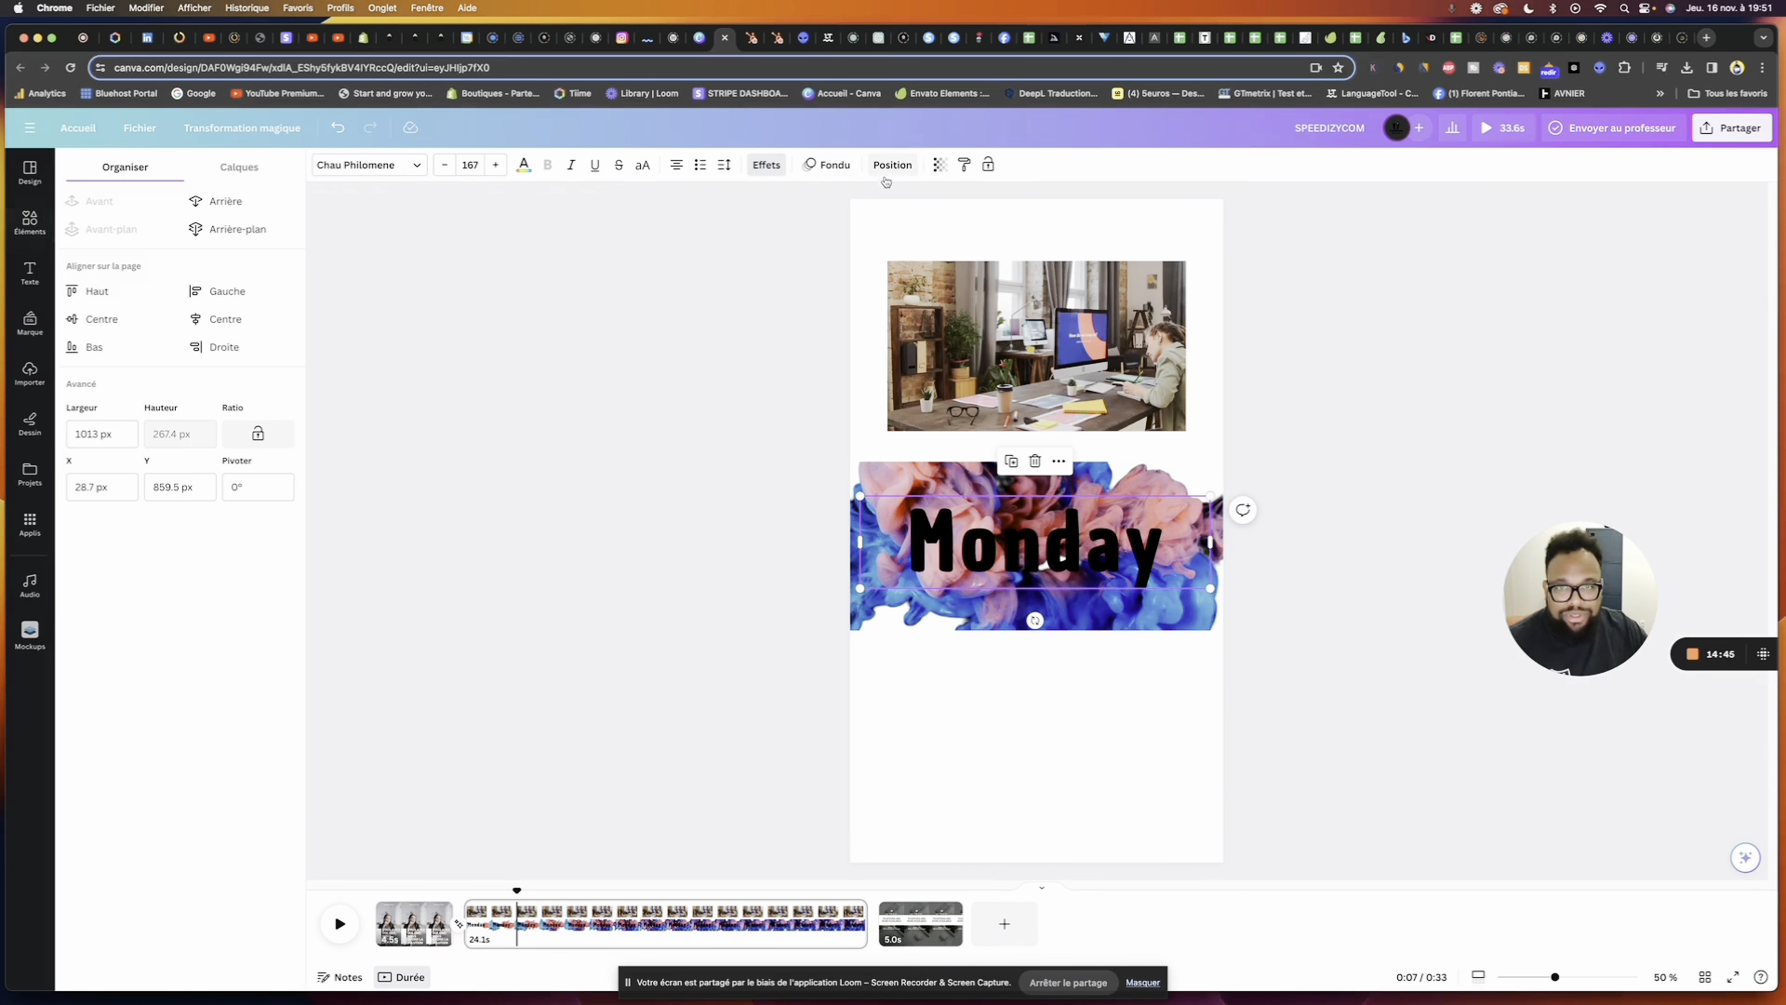
{"action": "left_click", "coordinate": [239, 167]}
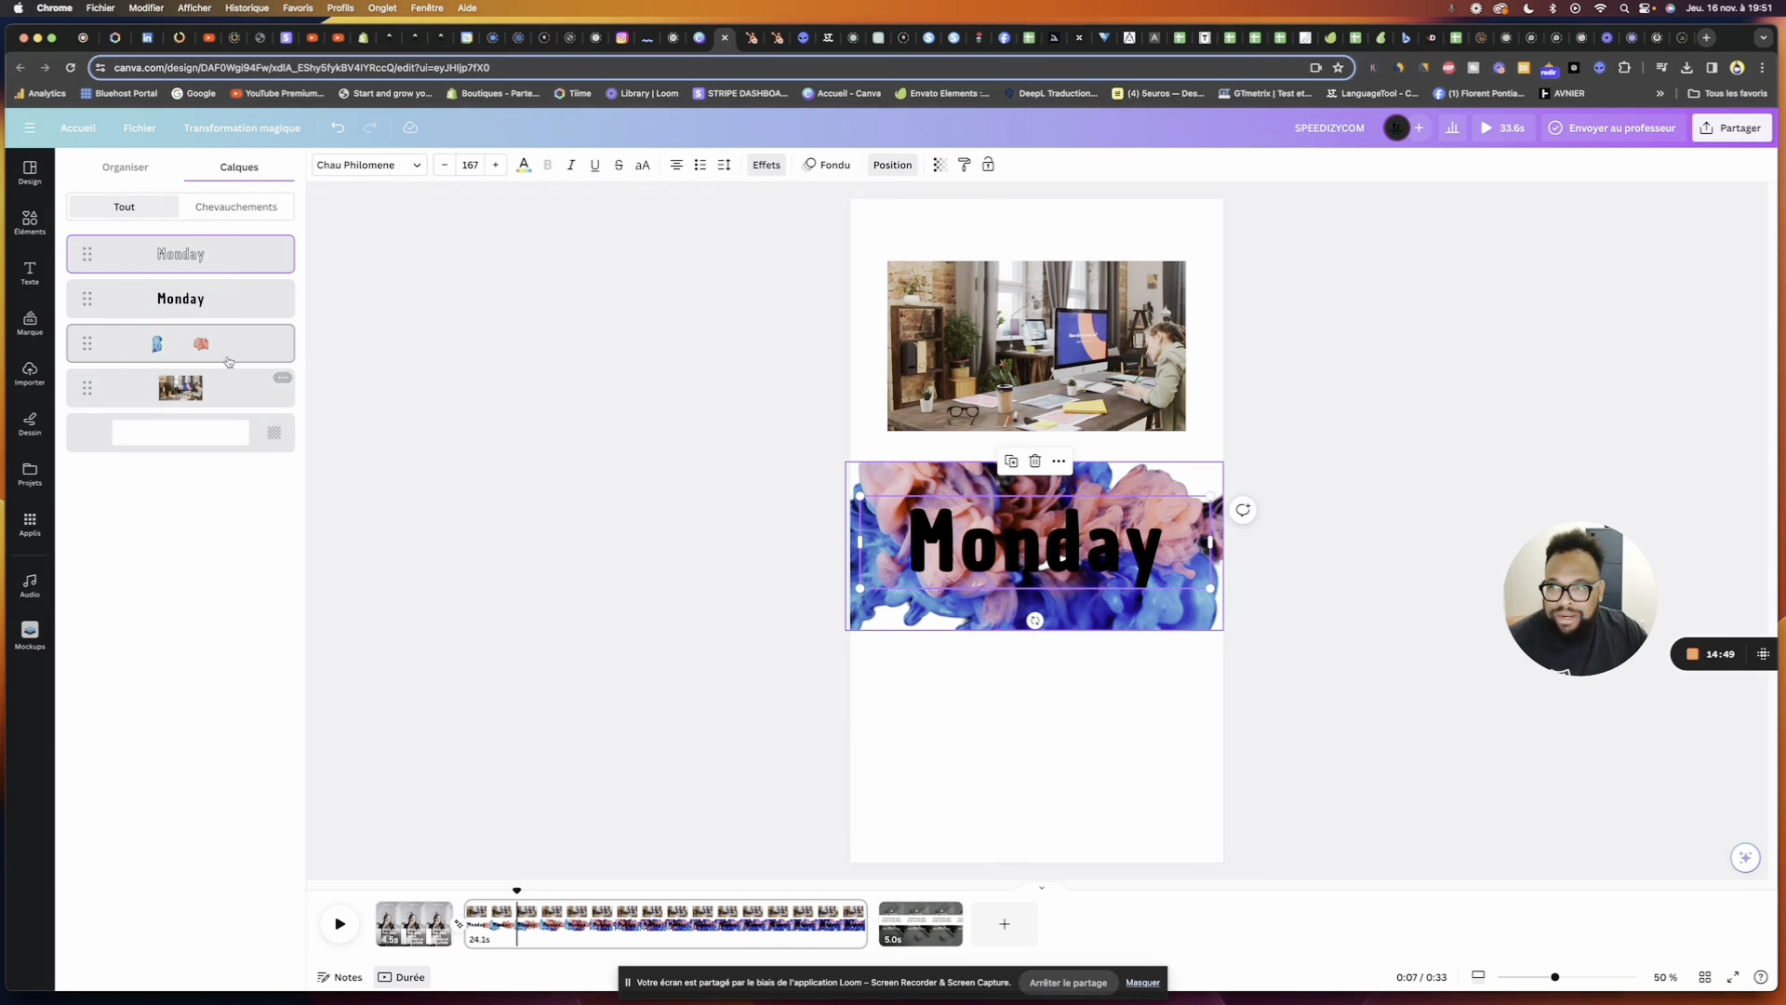
{"action": "left_click_drag", "start_coordinate": [223, 343], "coordinate": [228, 298]}
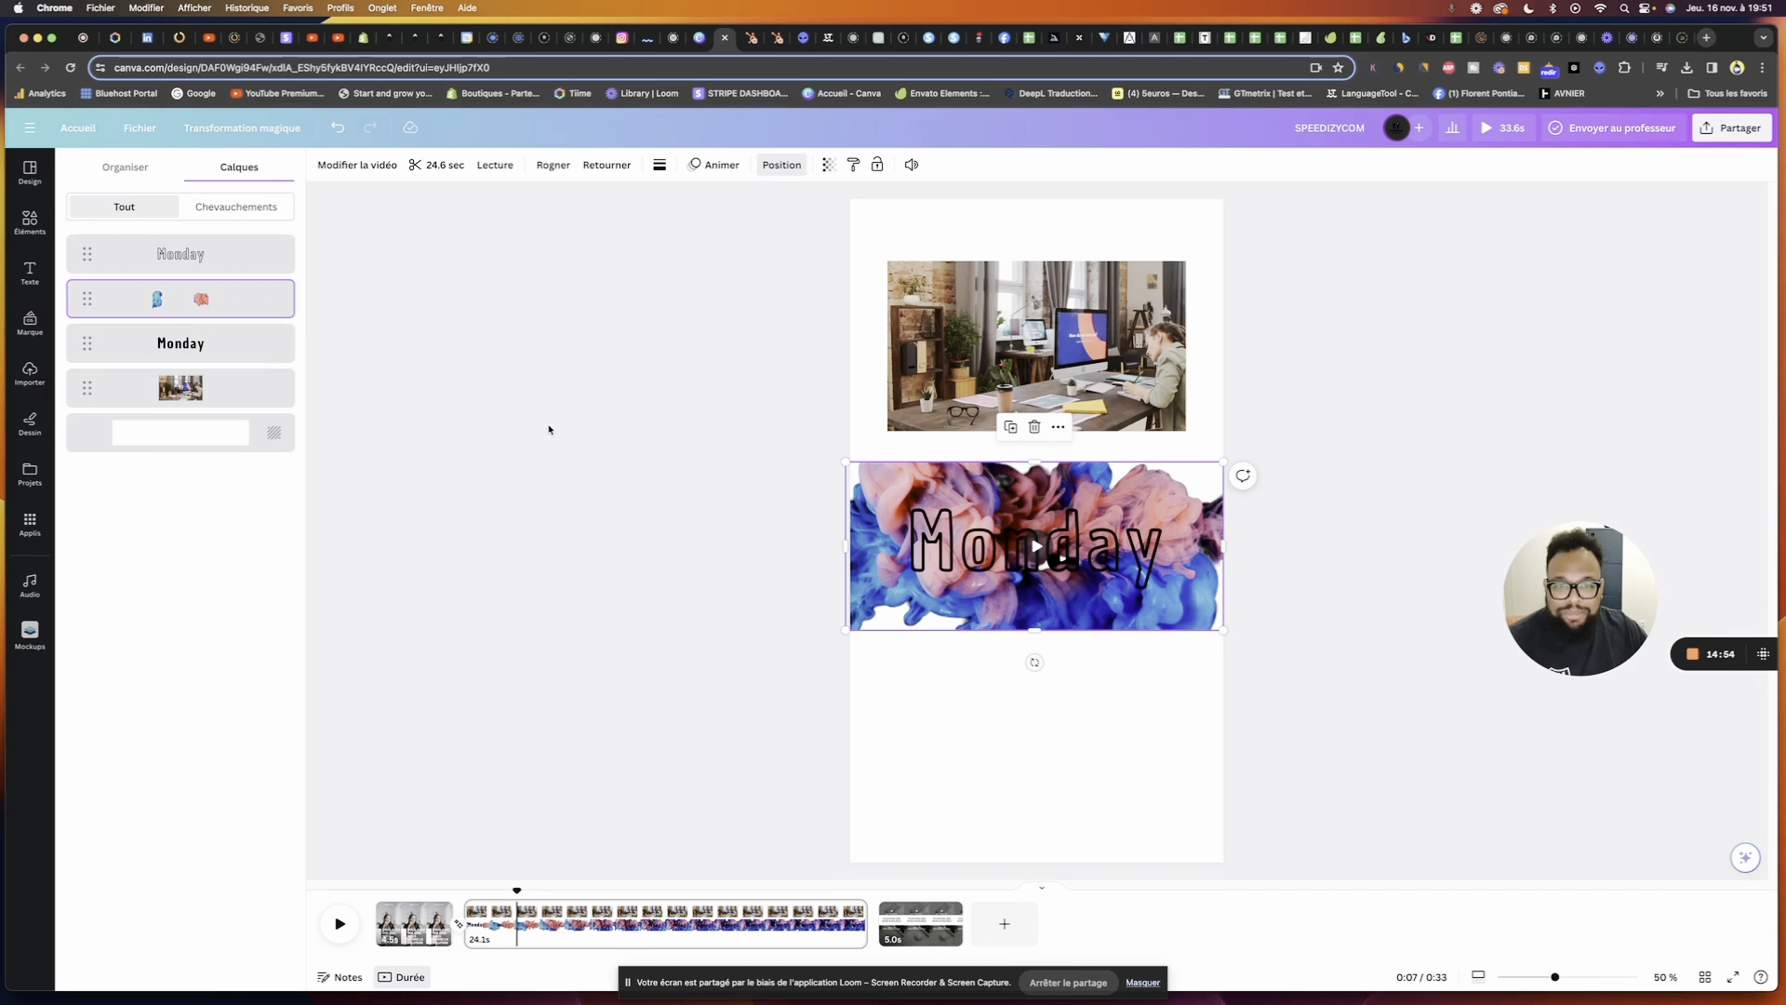
Preview the blue and pink smoke video and trim its end to a length of 3.9 s
{"action": "left_click", "coordinate": [1035, 547]}
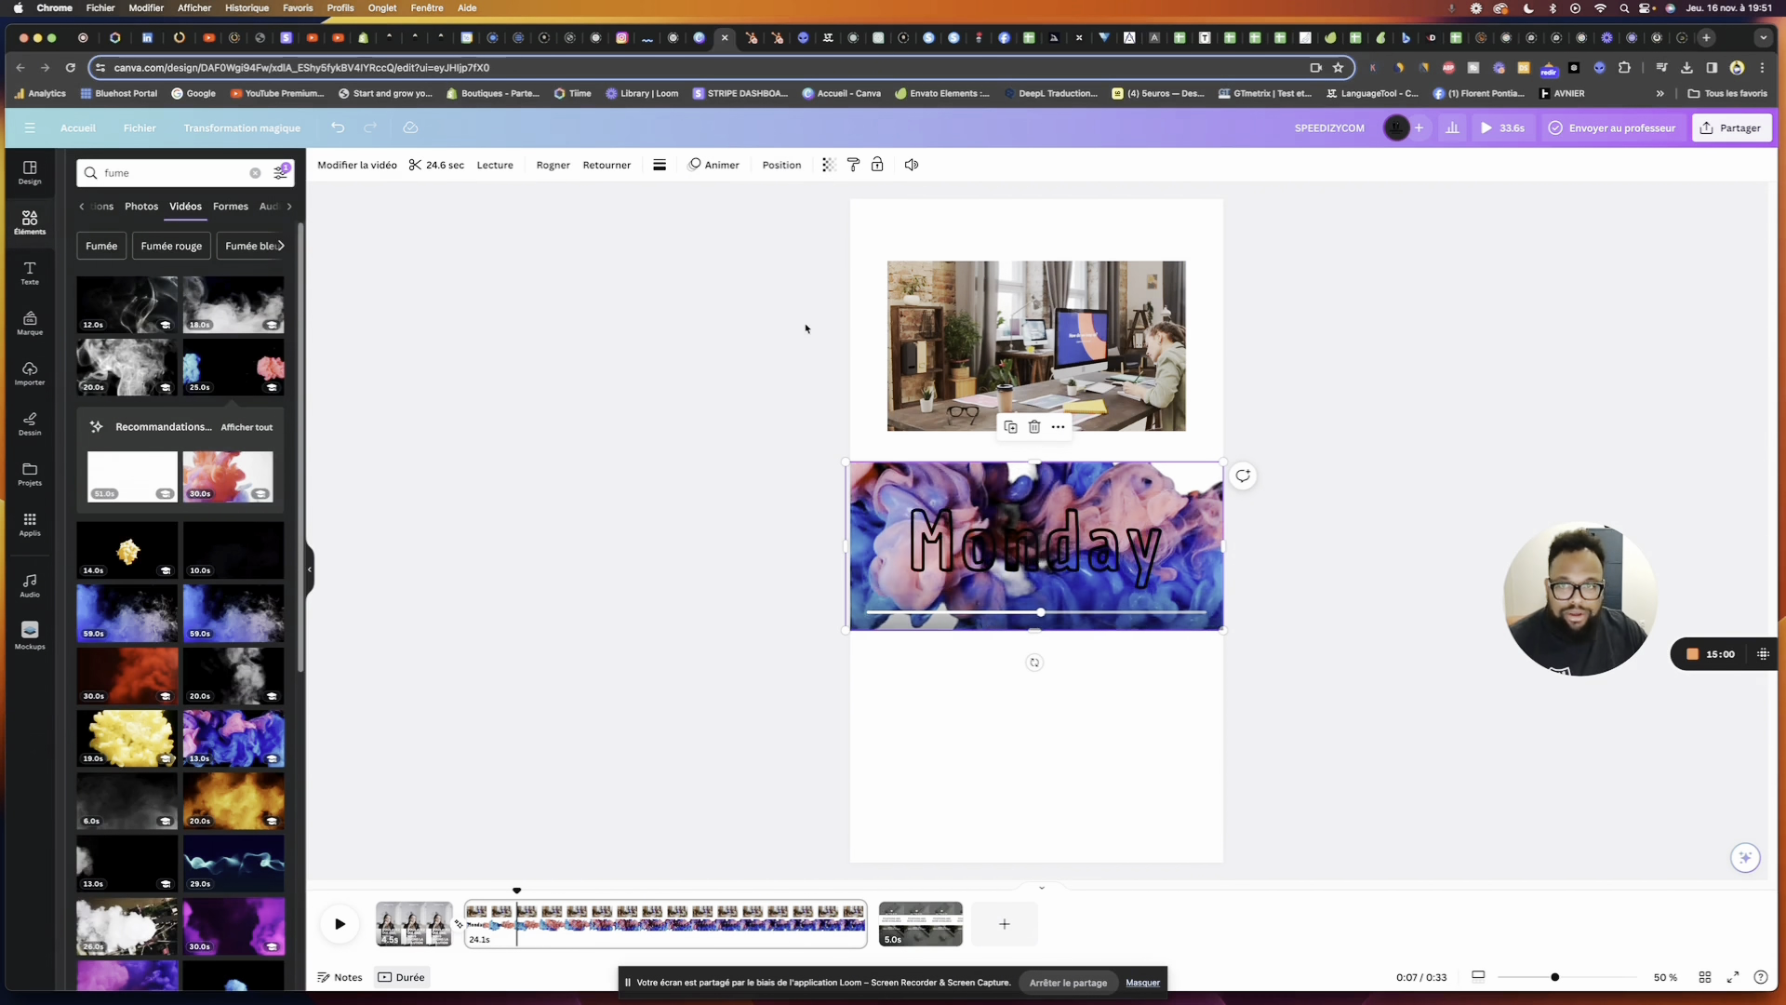
{"action": "left_click", "coordinate": [456, 165]}
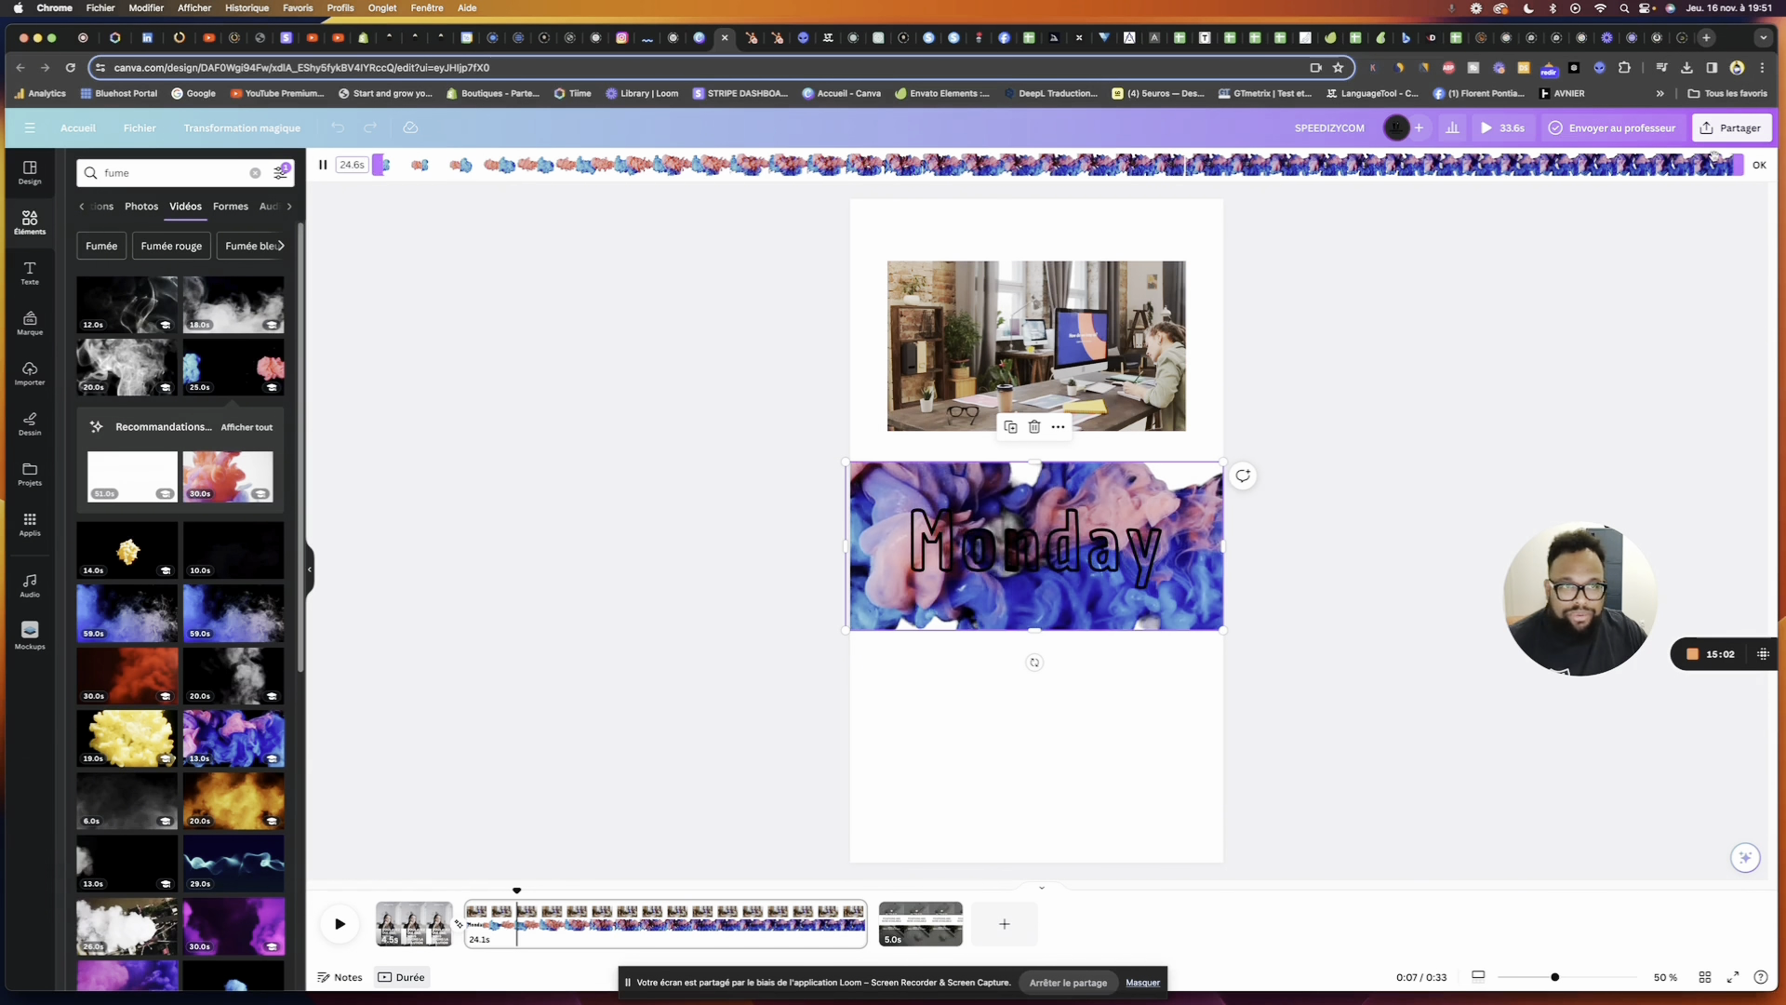
{"action": "left_click_drag", "start_coordinate": [1740, 165], "coordinate": [600, 165]}
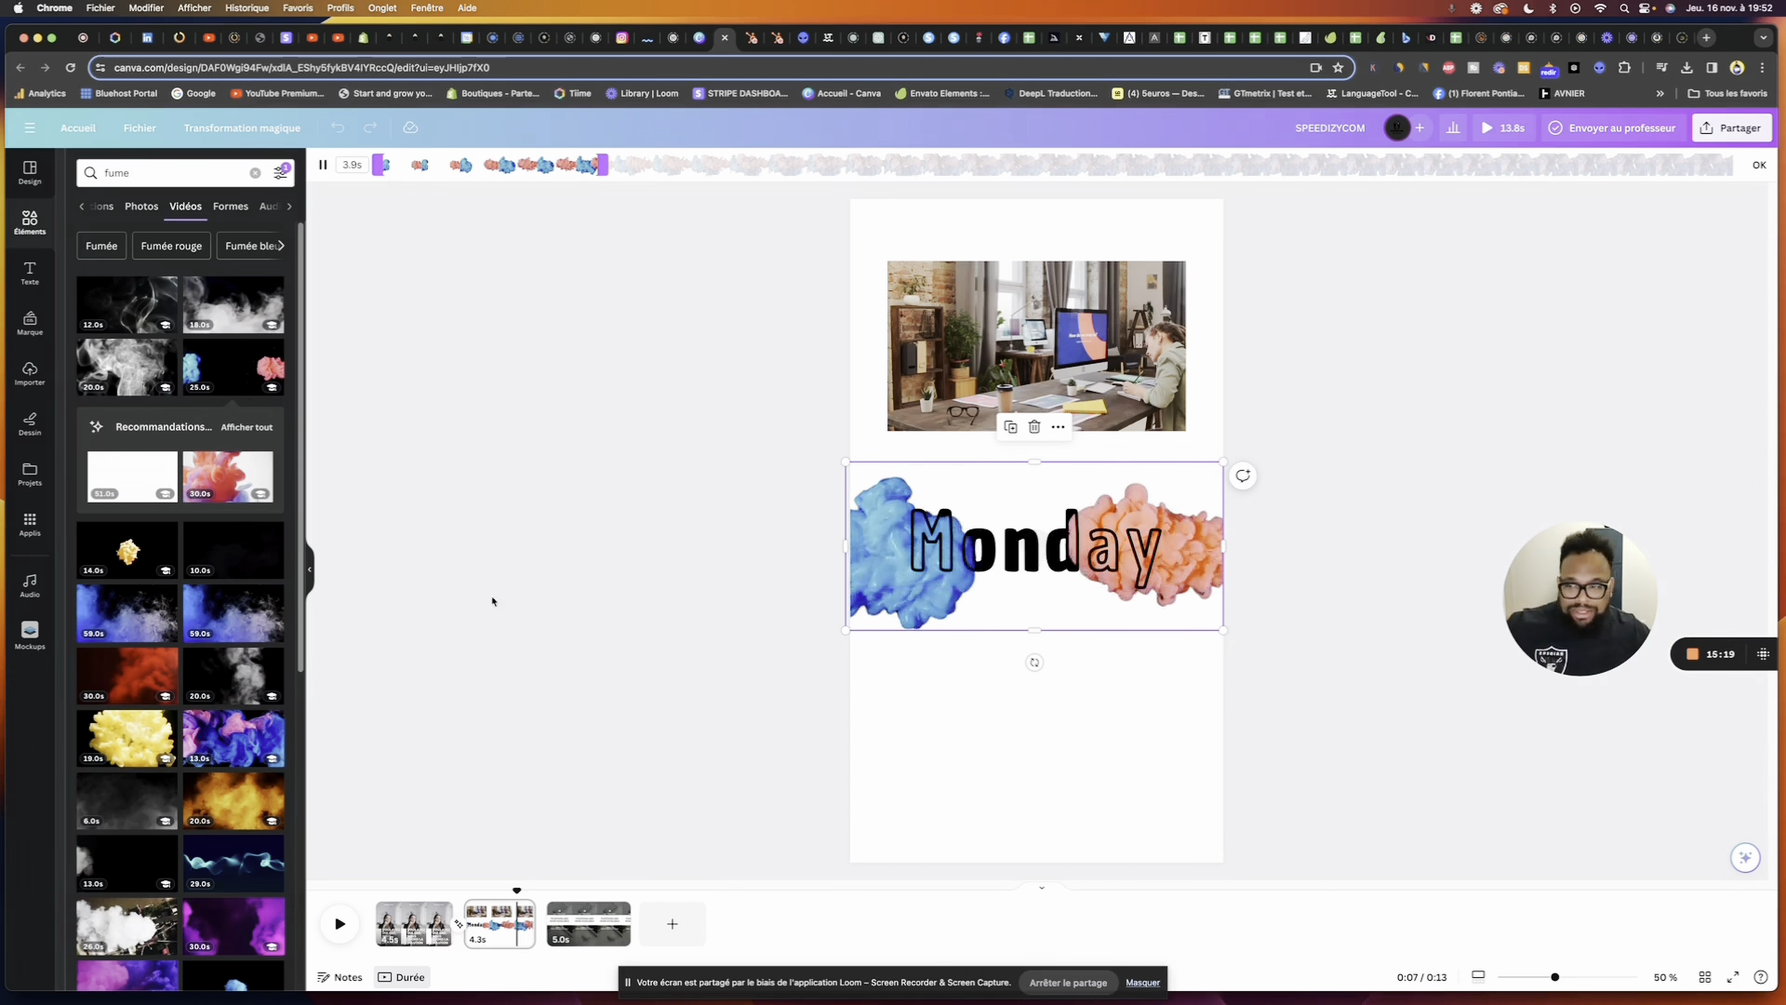
Replace the blue and pink smoke video with the 14-second yellow ink burst video and erase the new clip's background
{"action": "left_click", "coordinate": [127, 551]}
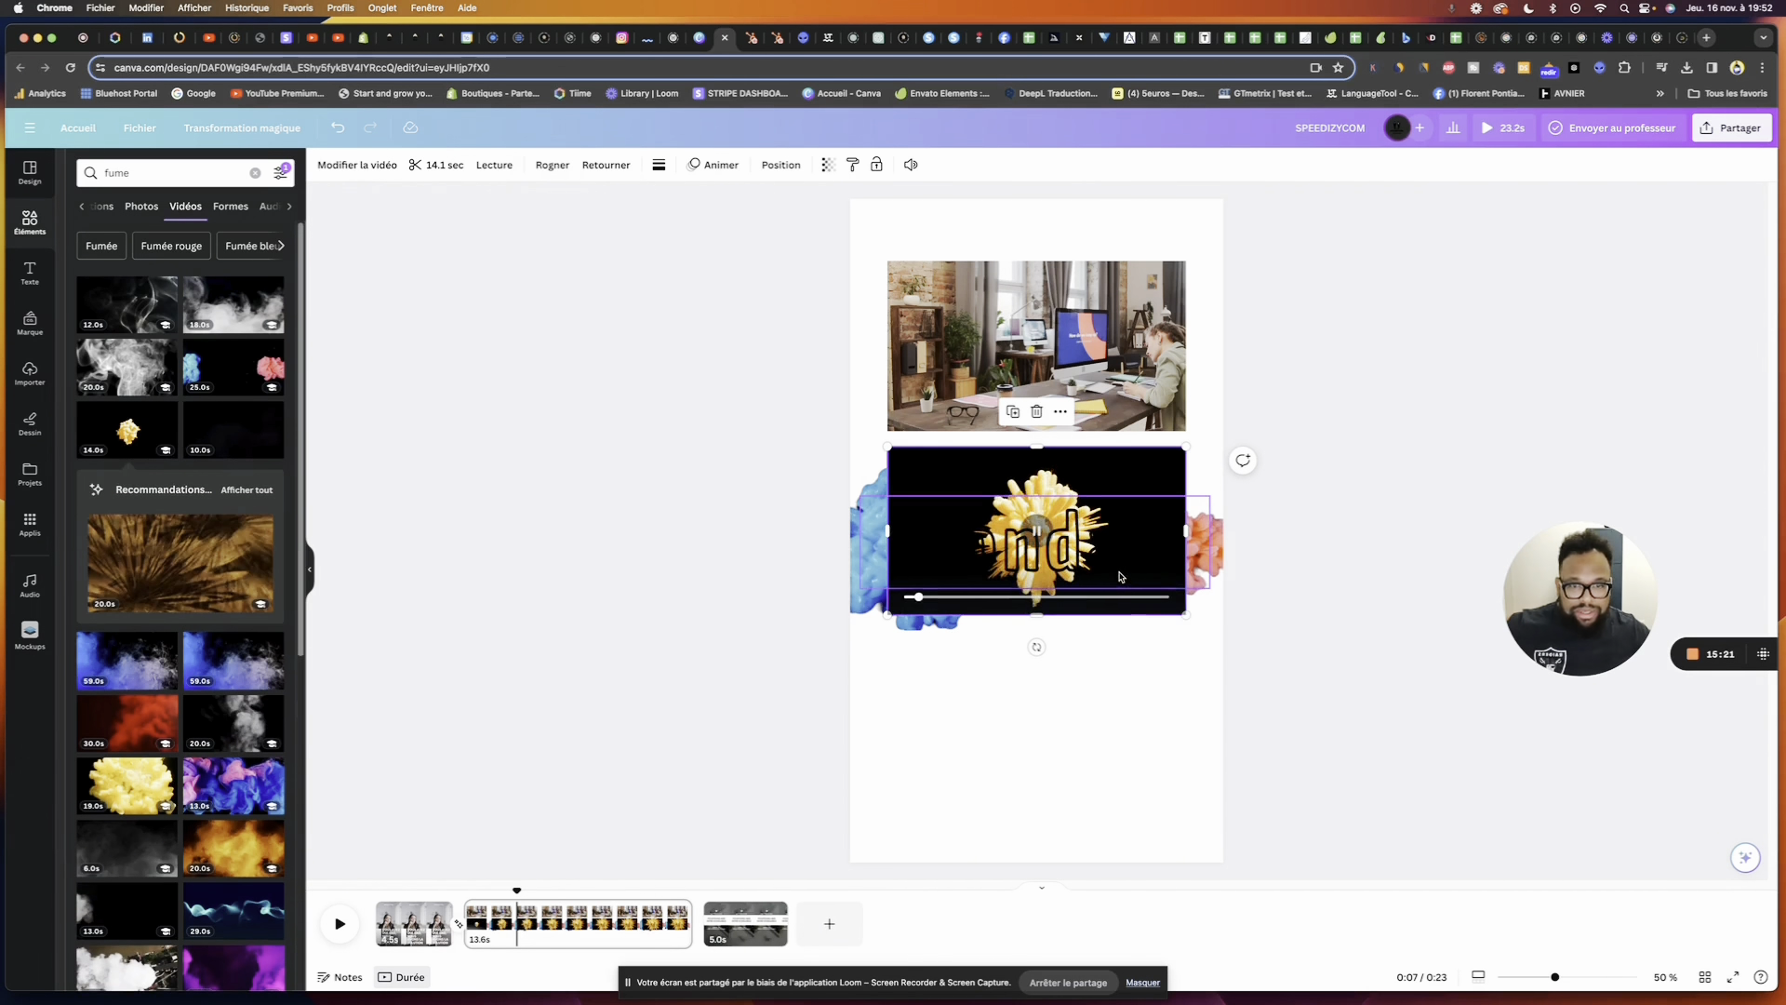
{"action": "left_click", "coordinate": [357, 164]}
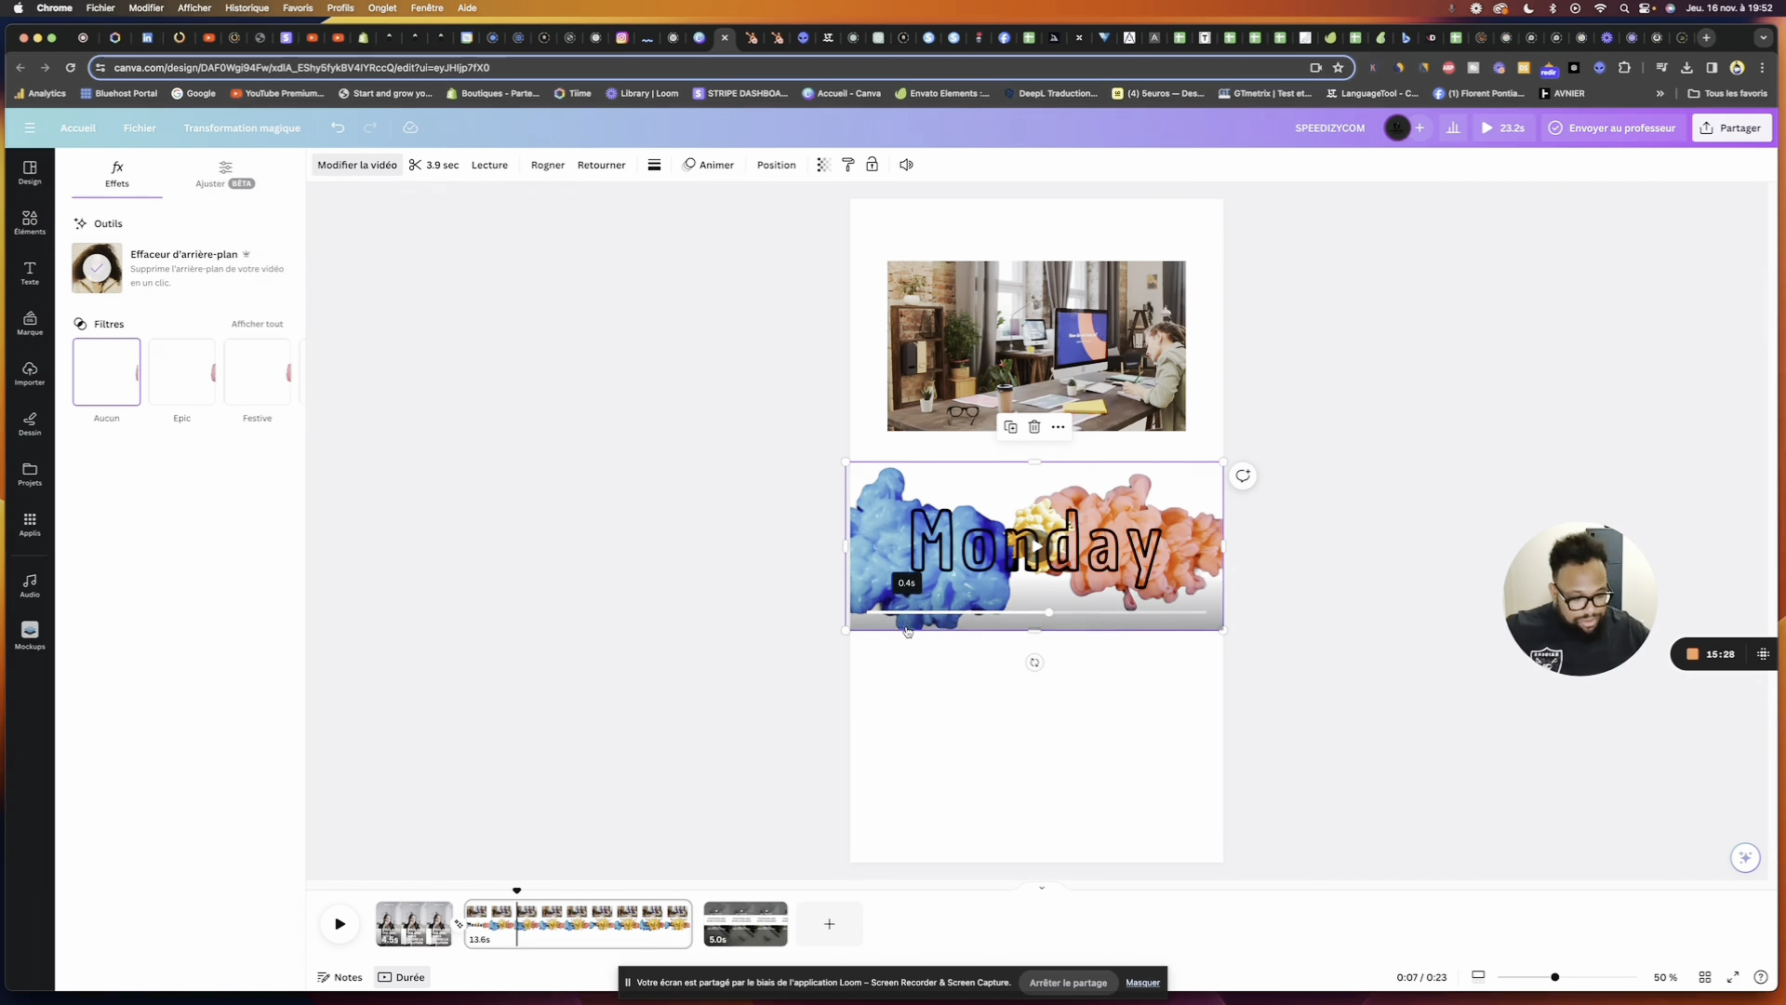
{"action": "left_click", "coordinate": [907, 631]}
{"action": "left_click", "coordinate": [1070, 513]}
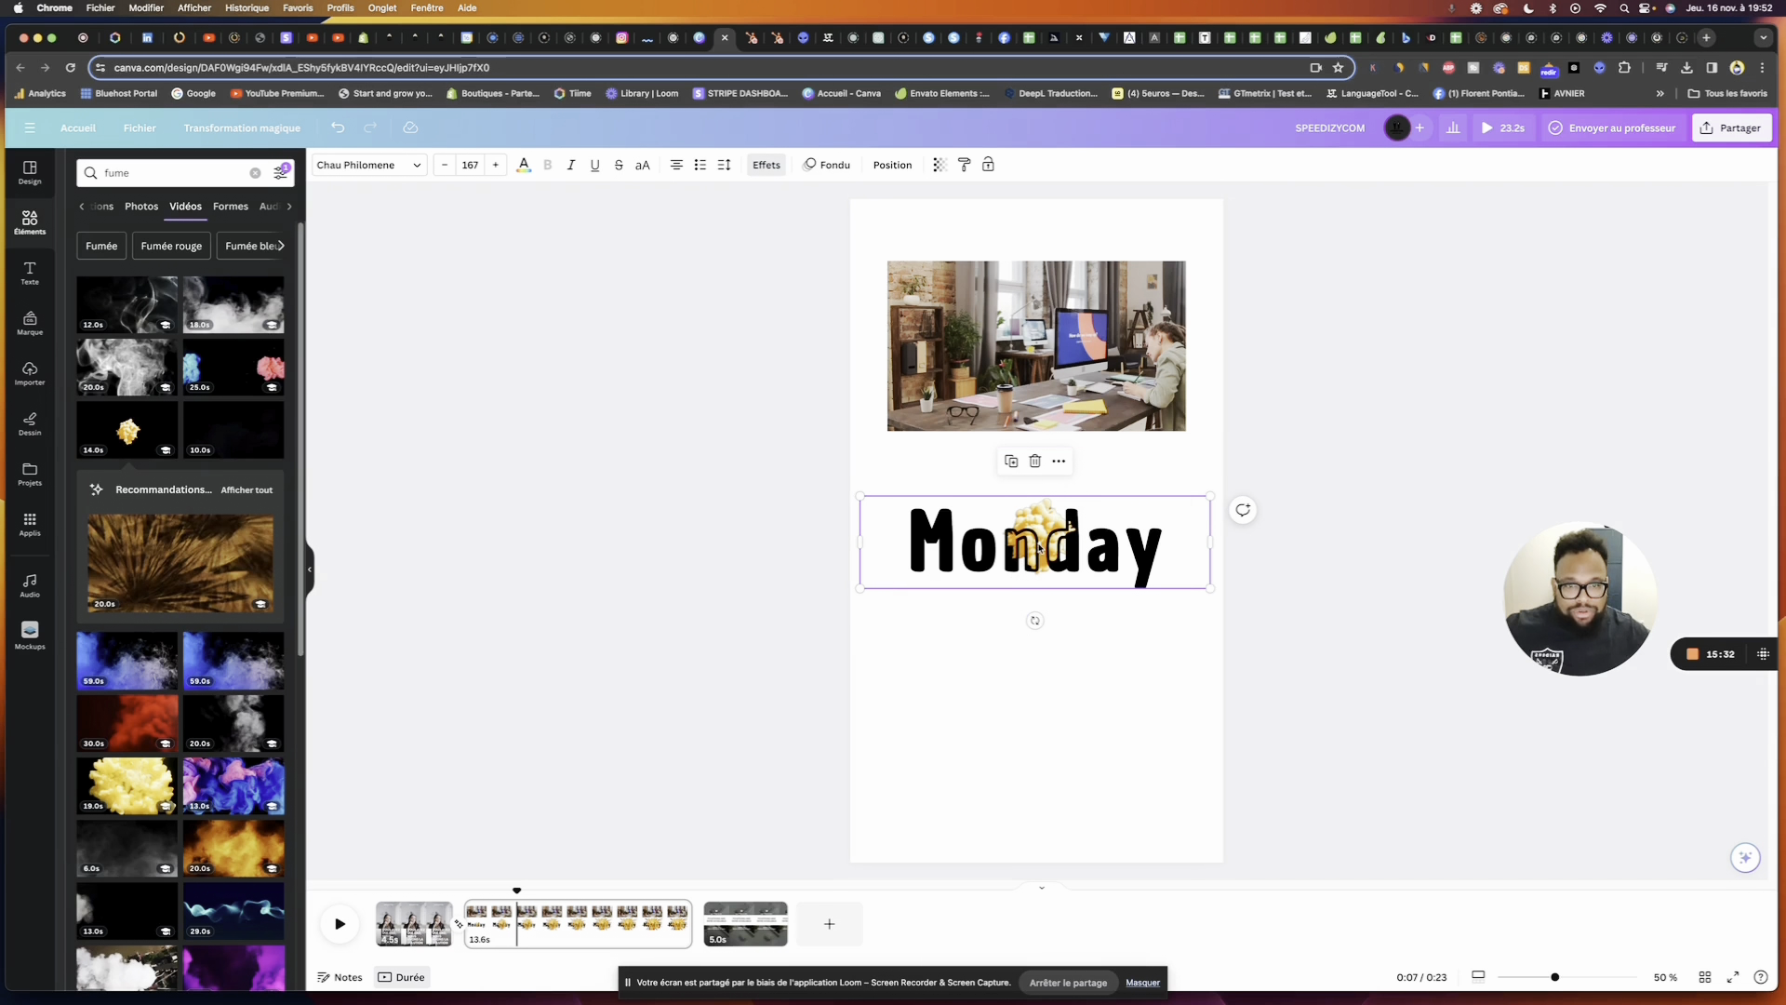
{"action": "left_click", "coordinate": [1097, 666]}
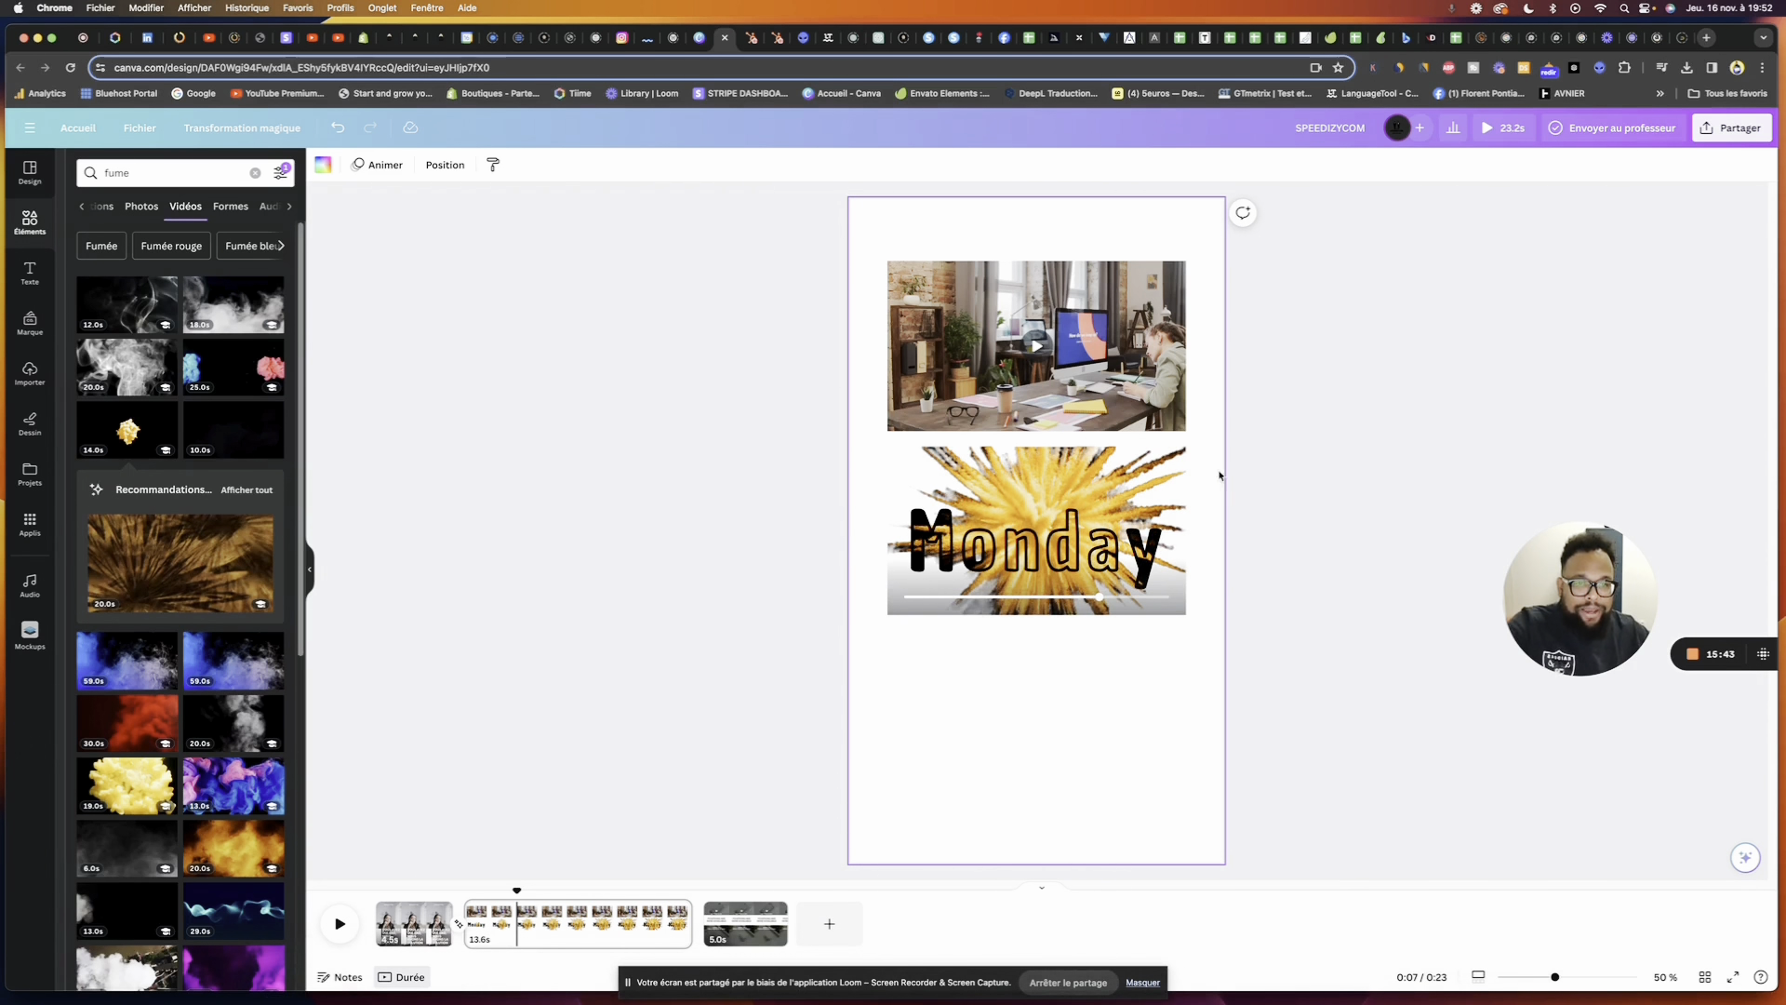
Set the yellow ink burst video as the page background
{"action": "left_click", "coordinate": [1156, 460]}
{"action": "right_click", "coordinate": [1156, 460]}
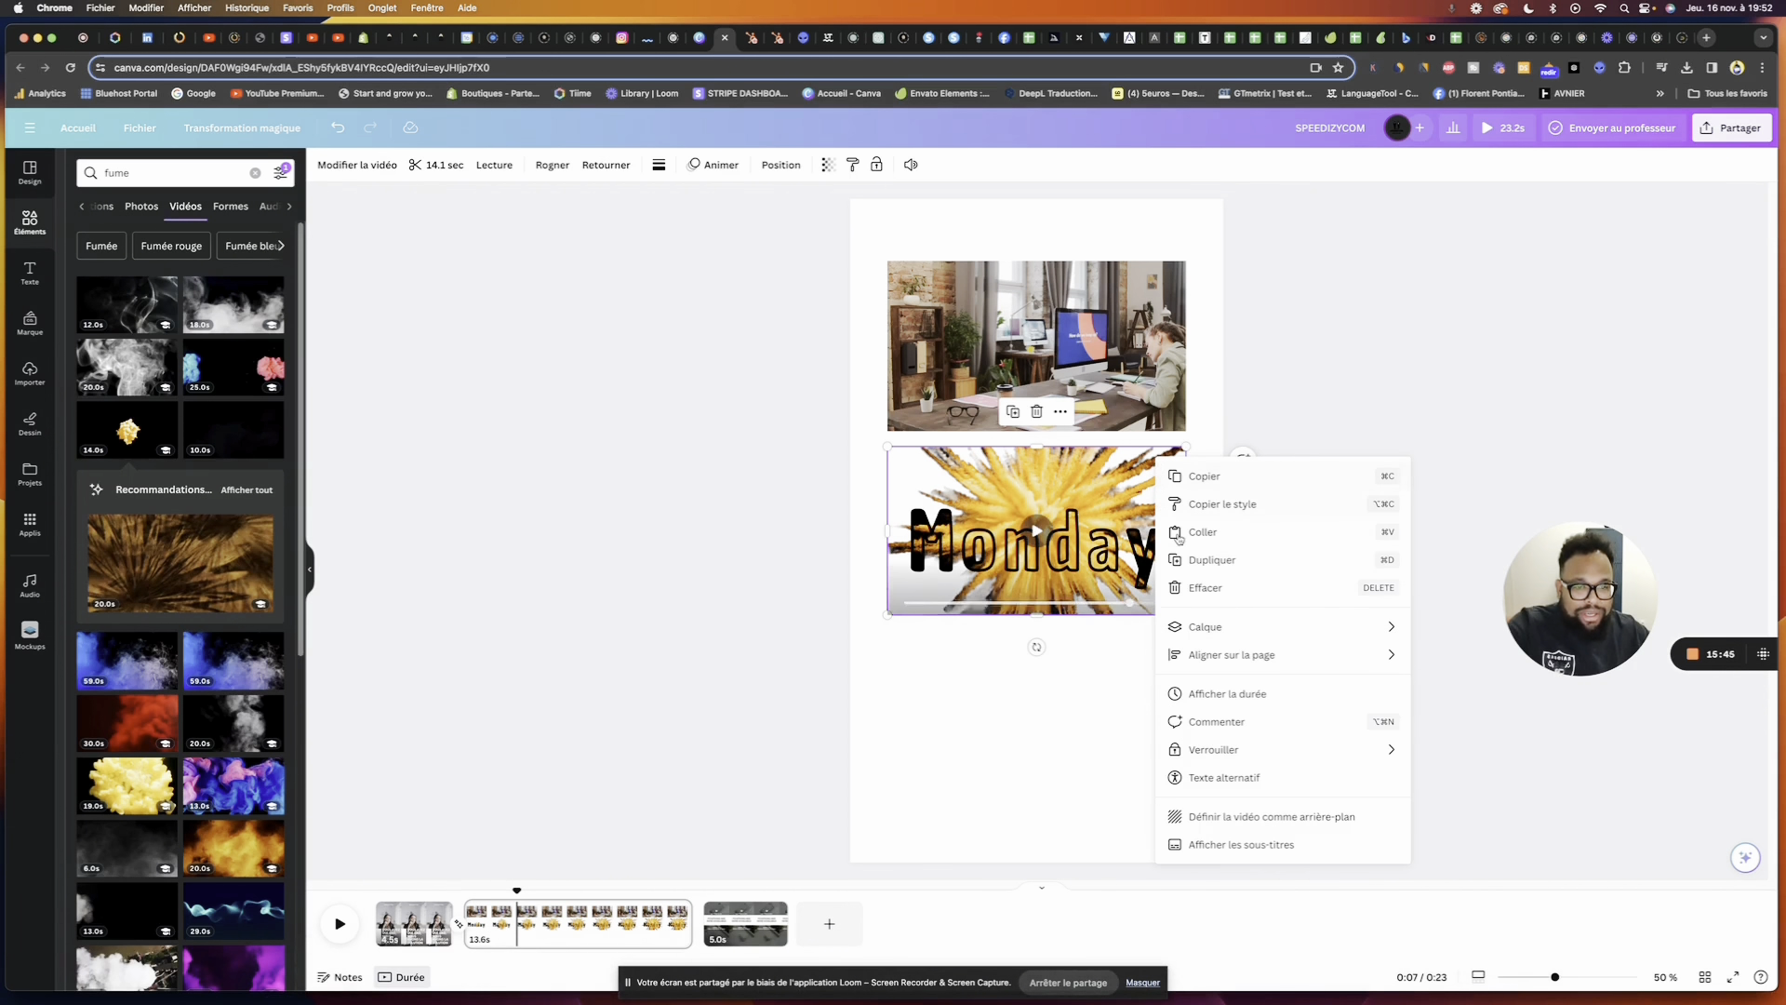
{"action": "left_click", "coordinate": [1222, 814]}
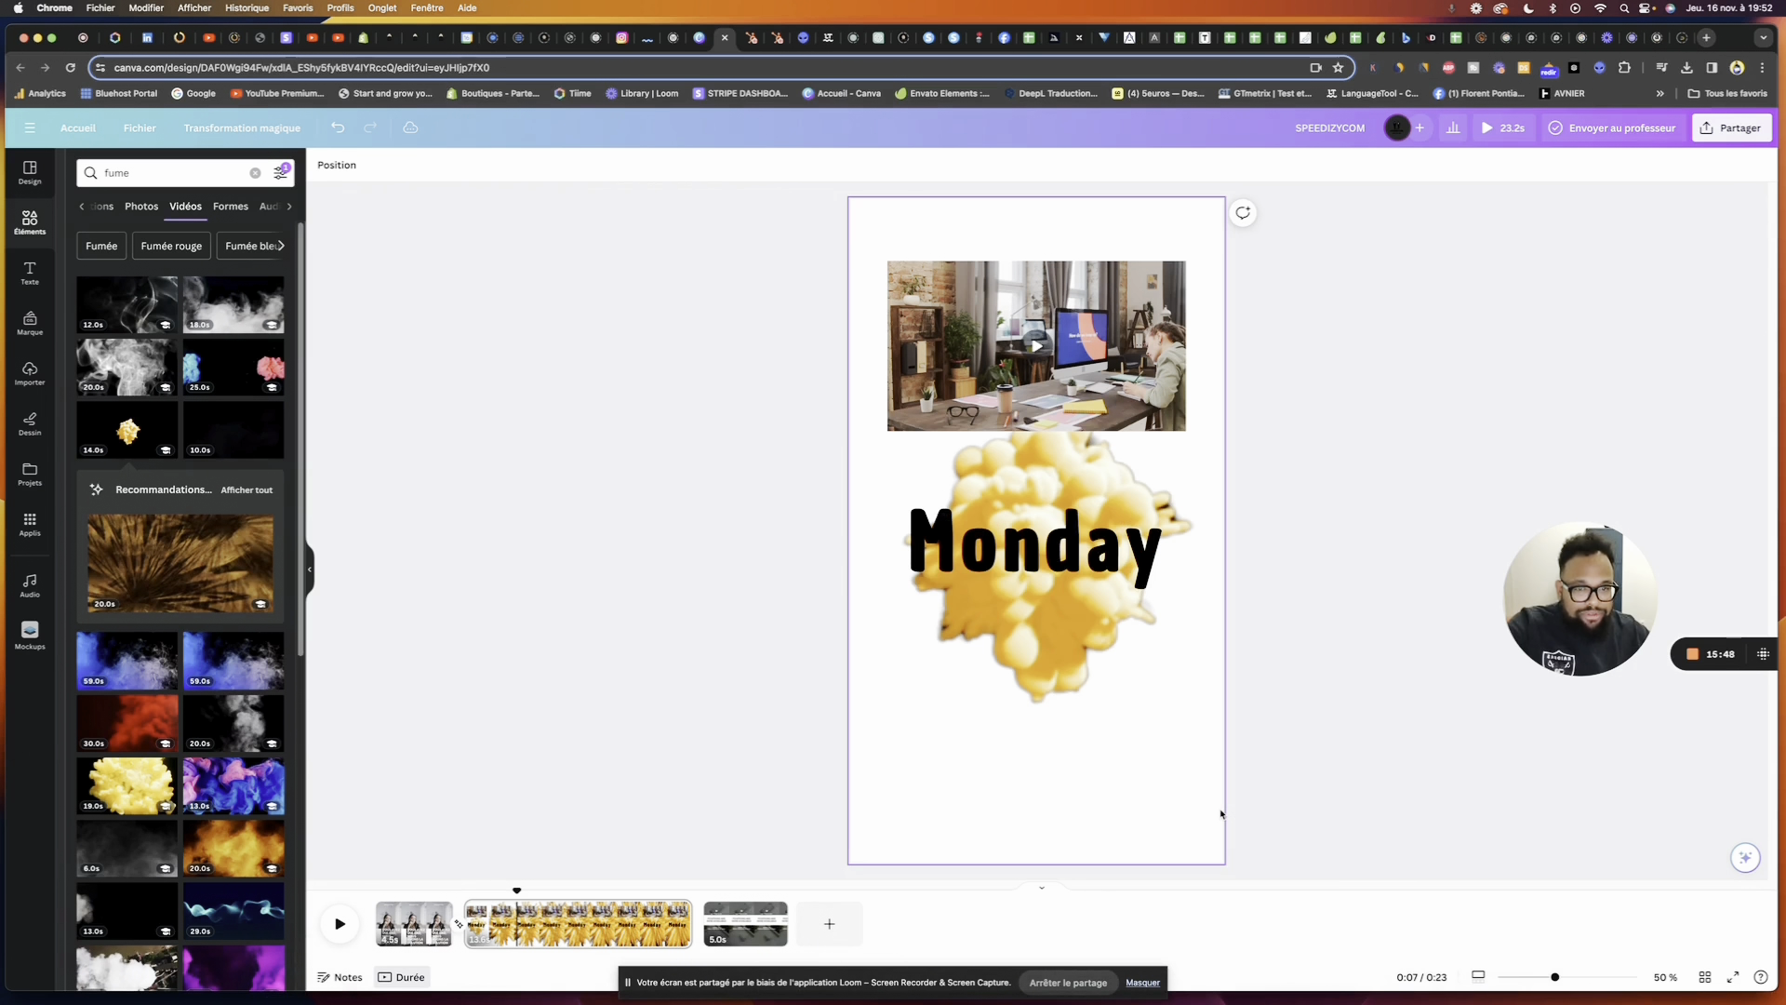
Delete the office video above the "Monday" text and preview the yellow ink burst
{"action": "left_click", "coordinate": [1152, 366]}
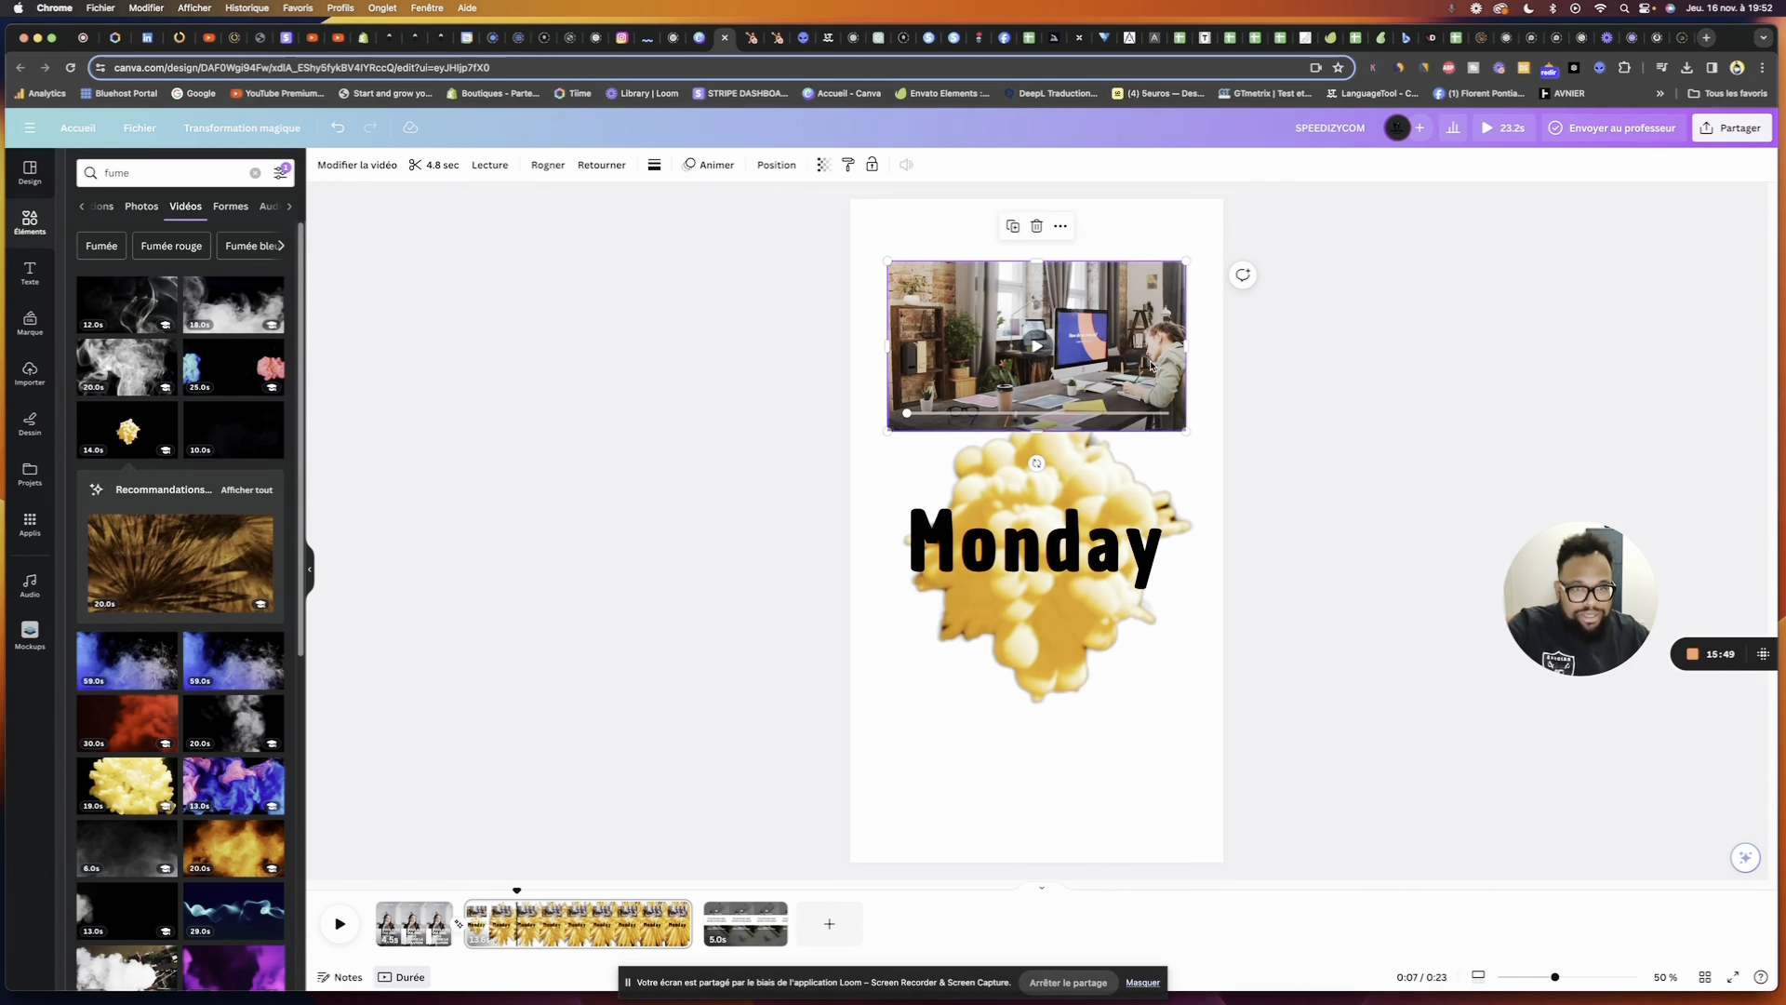
{"action": "key", "text": "Delete"}
{"action": "left_click", "coordinate": [1126, 452]}
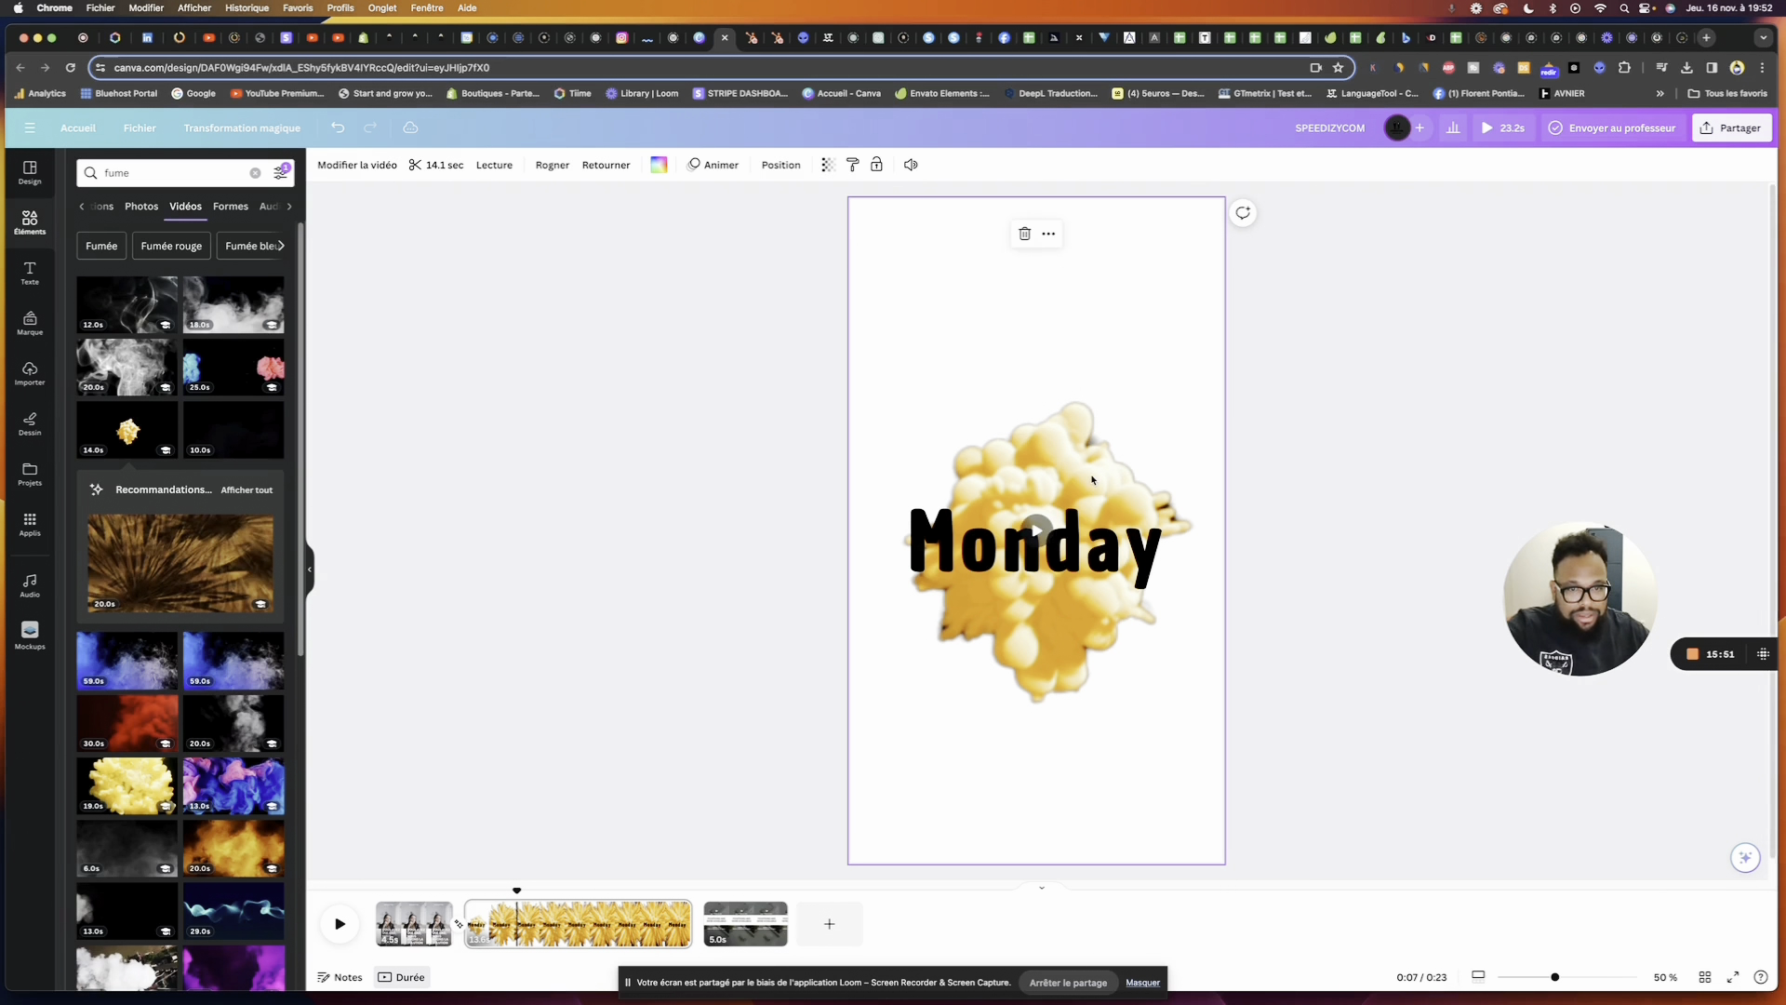
{"action": "mouse_move", "coordinate": [1206, 977]}
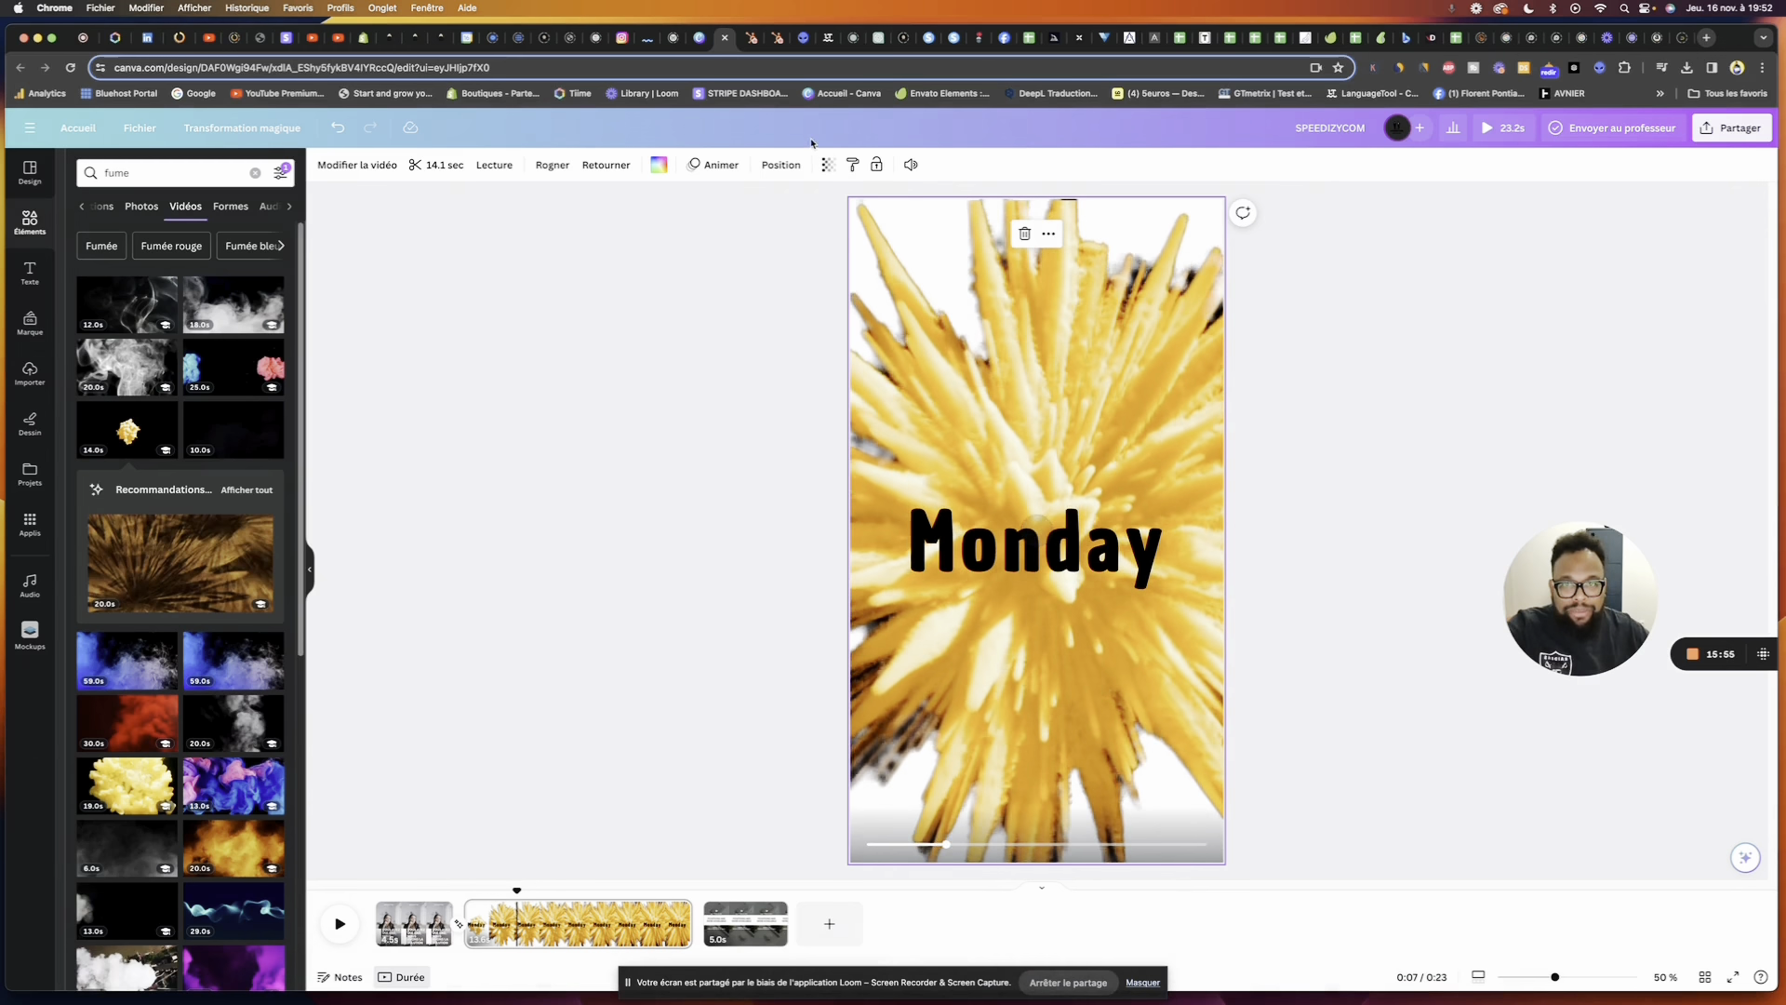
Try to move the solid "Monday" layer beneath the background video
{"action": "left_click", "coordinate": [781, 165]}
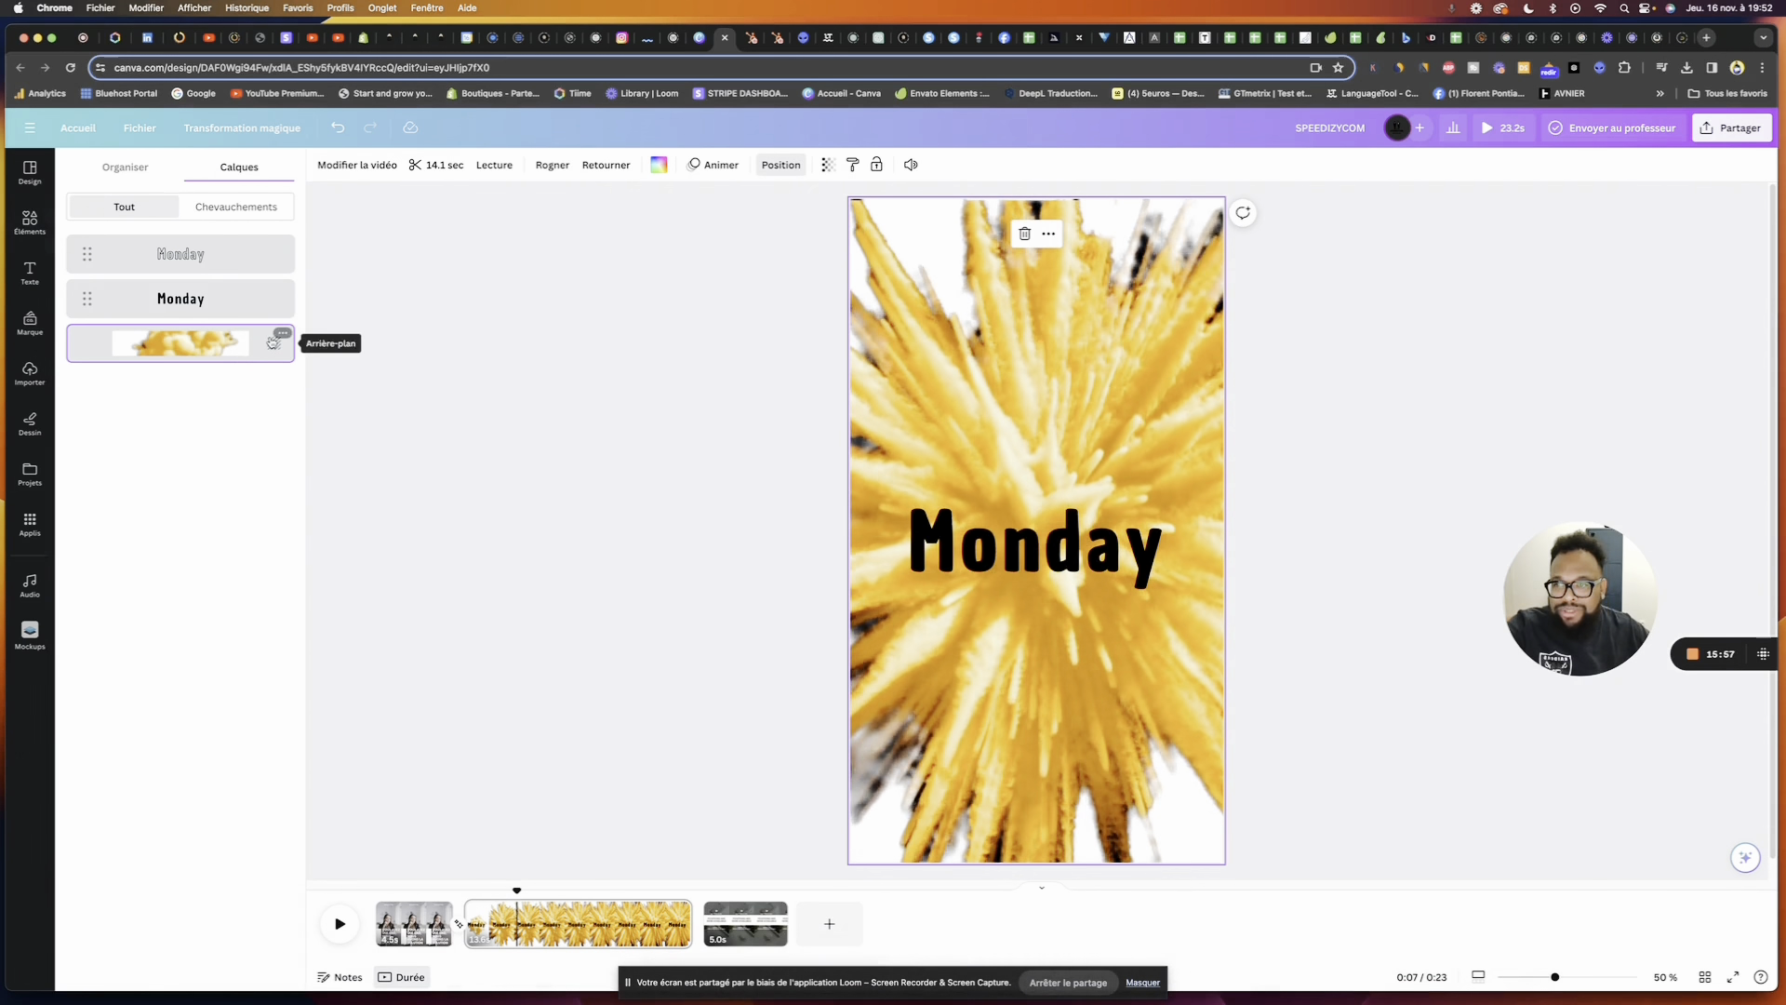
{"action": "left_click", "coordinate": [220, 298]}
{"action": "left_click_drag", "start_coordinate": [220, 299], "coordinate": [187, 394]}
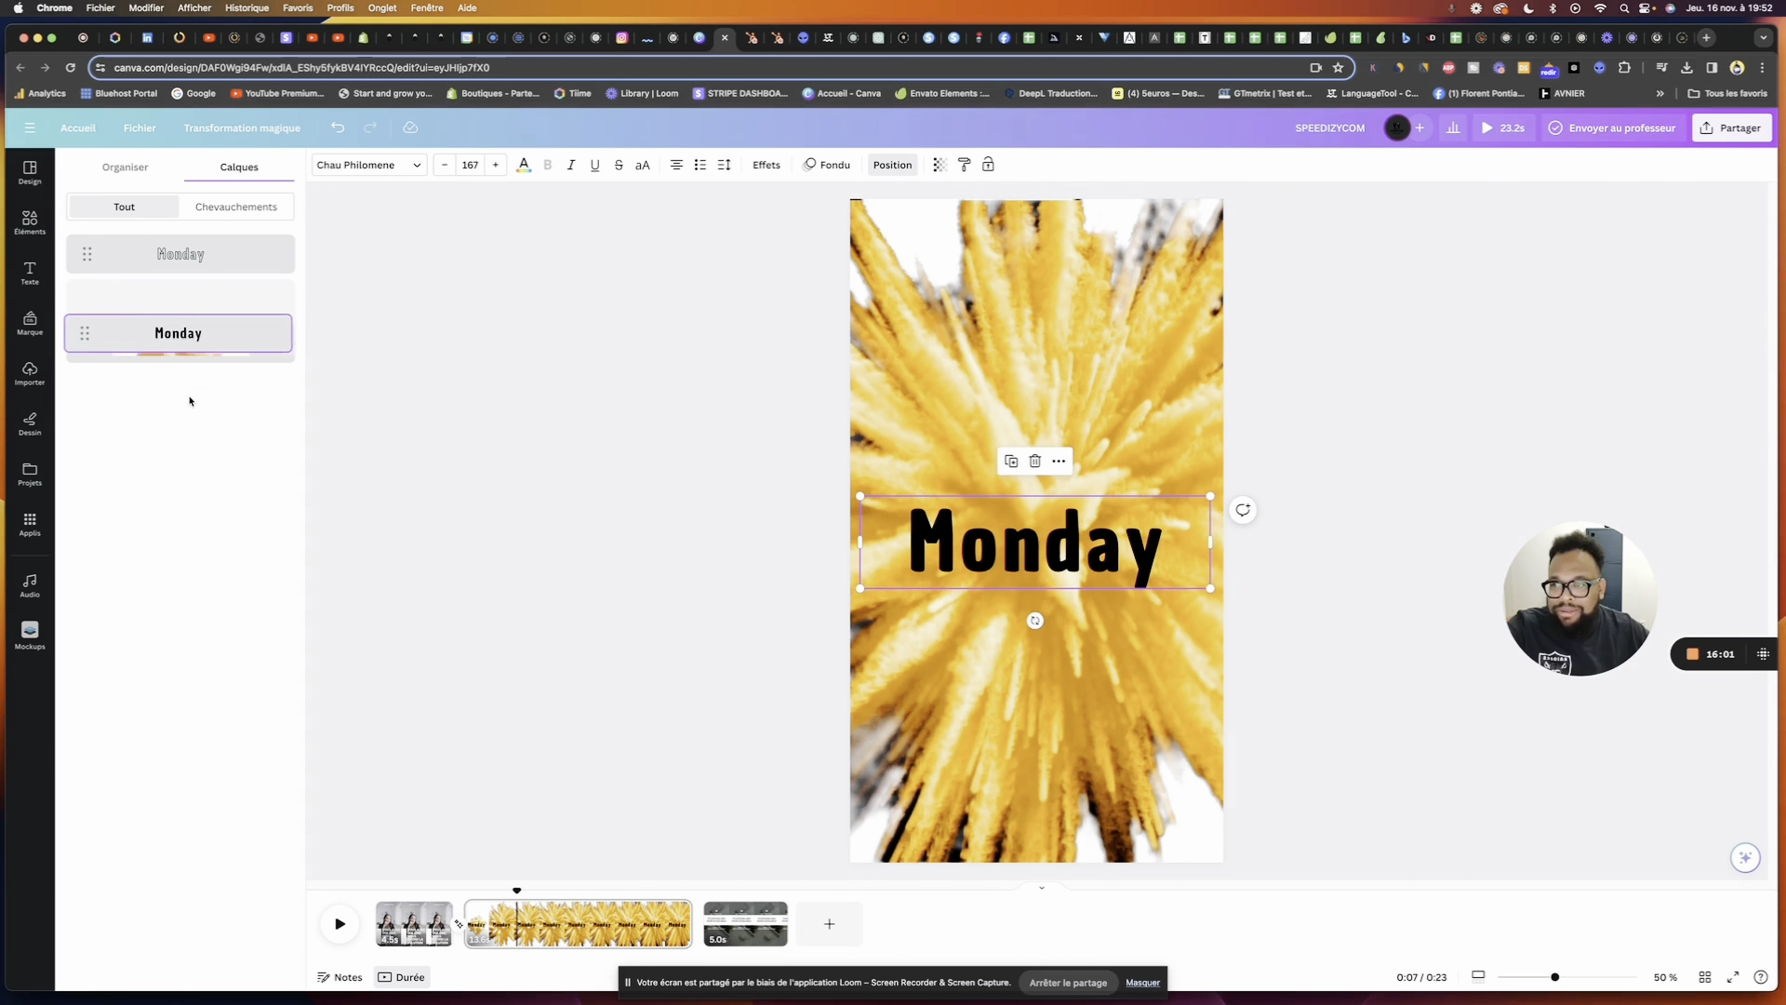
Detach the yellow ink burst video from the background and enlarge it to span the full page width
{"action": "right_click", "coordinate": [1023, 398]}
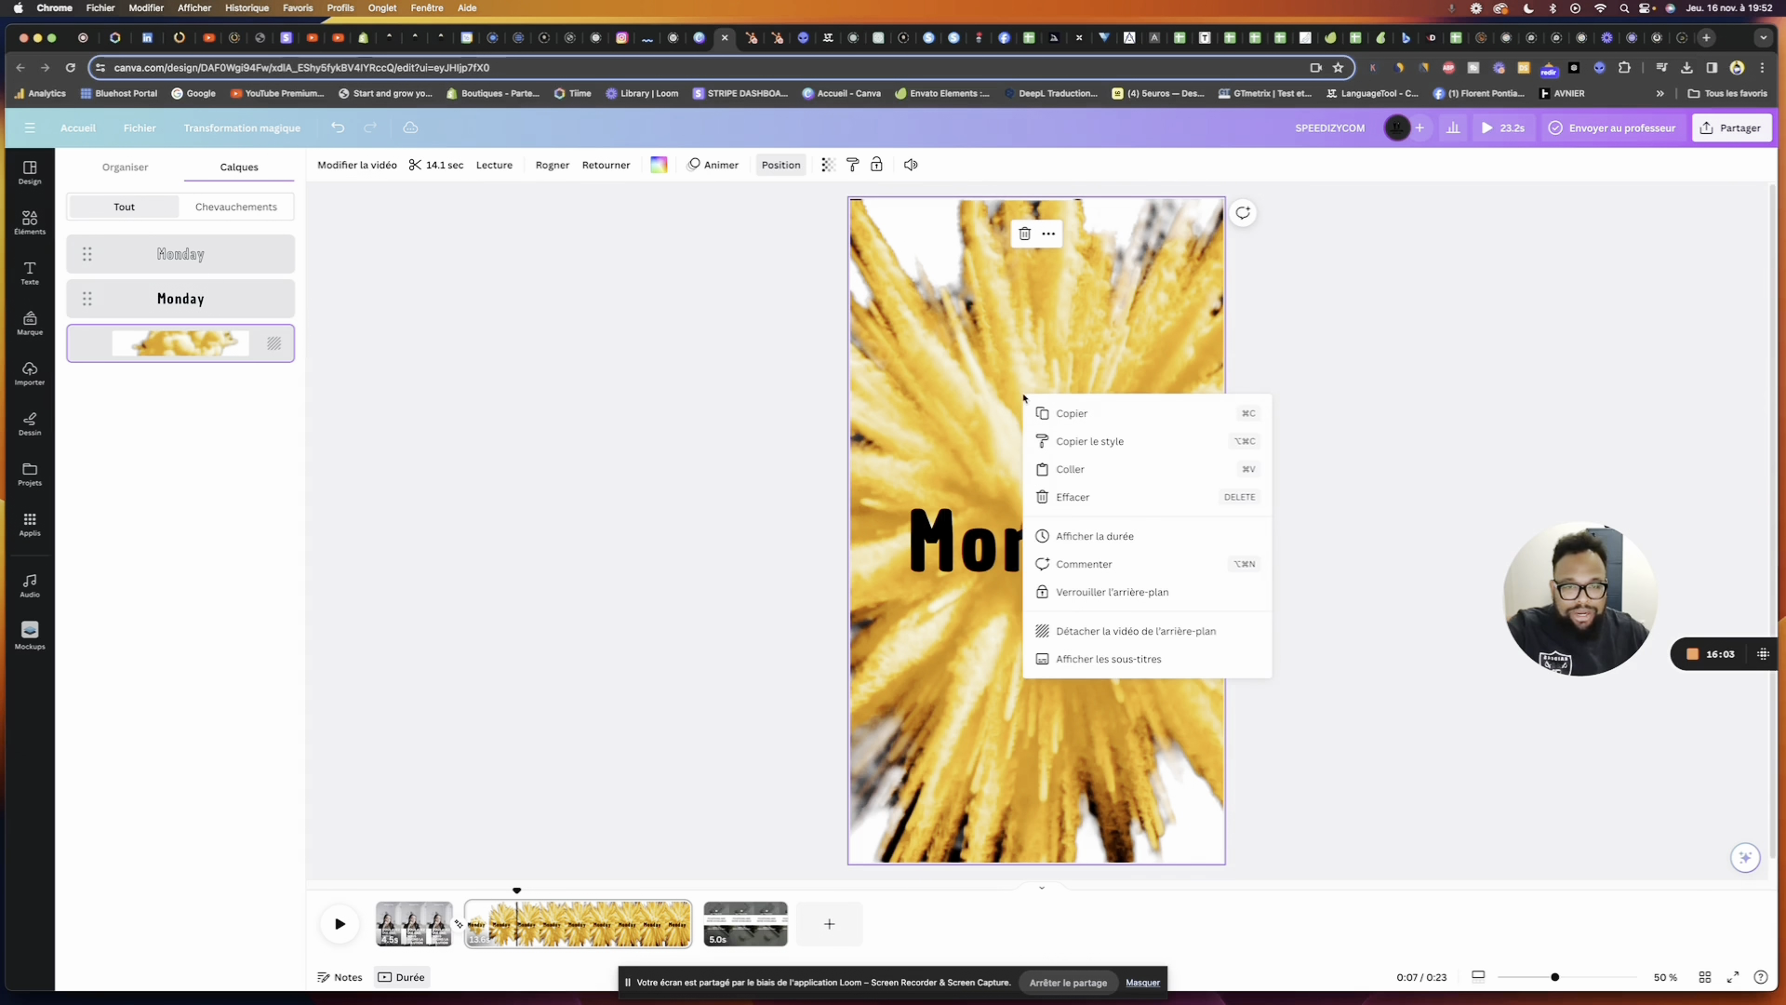
{"action": "left_click", "coordinate": [1114, 631]}
{"action": "left_click_drag", "start_coordinate": [896, 447], "coordinate": [758, 283]}
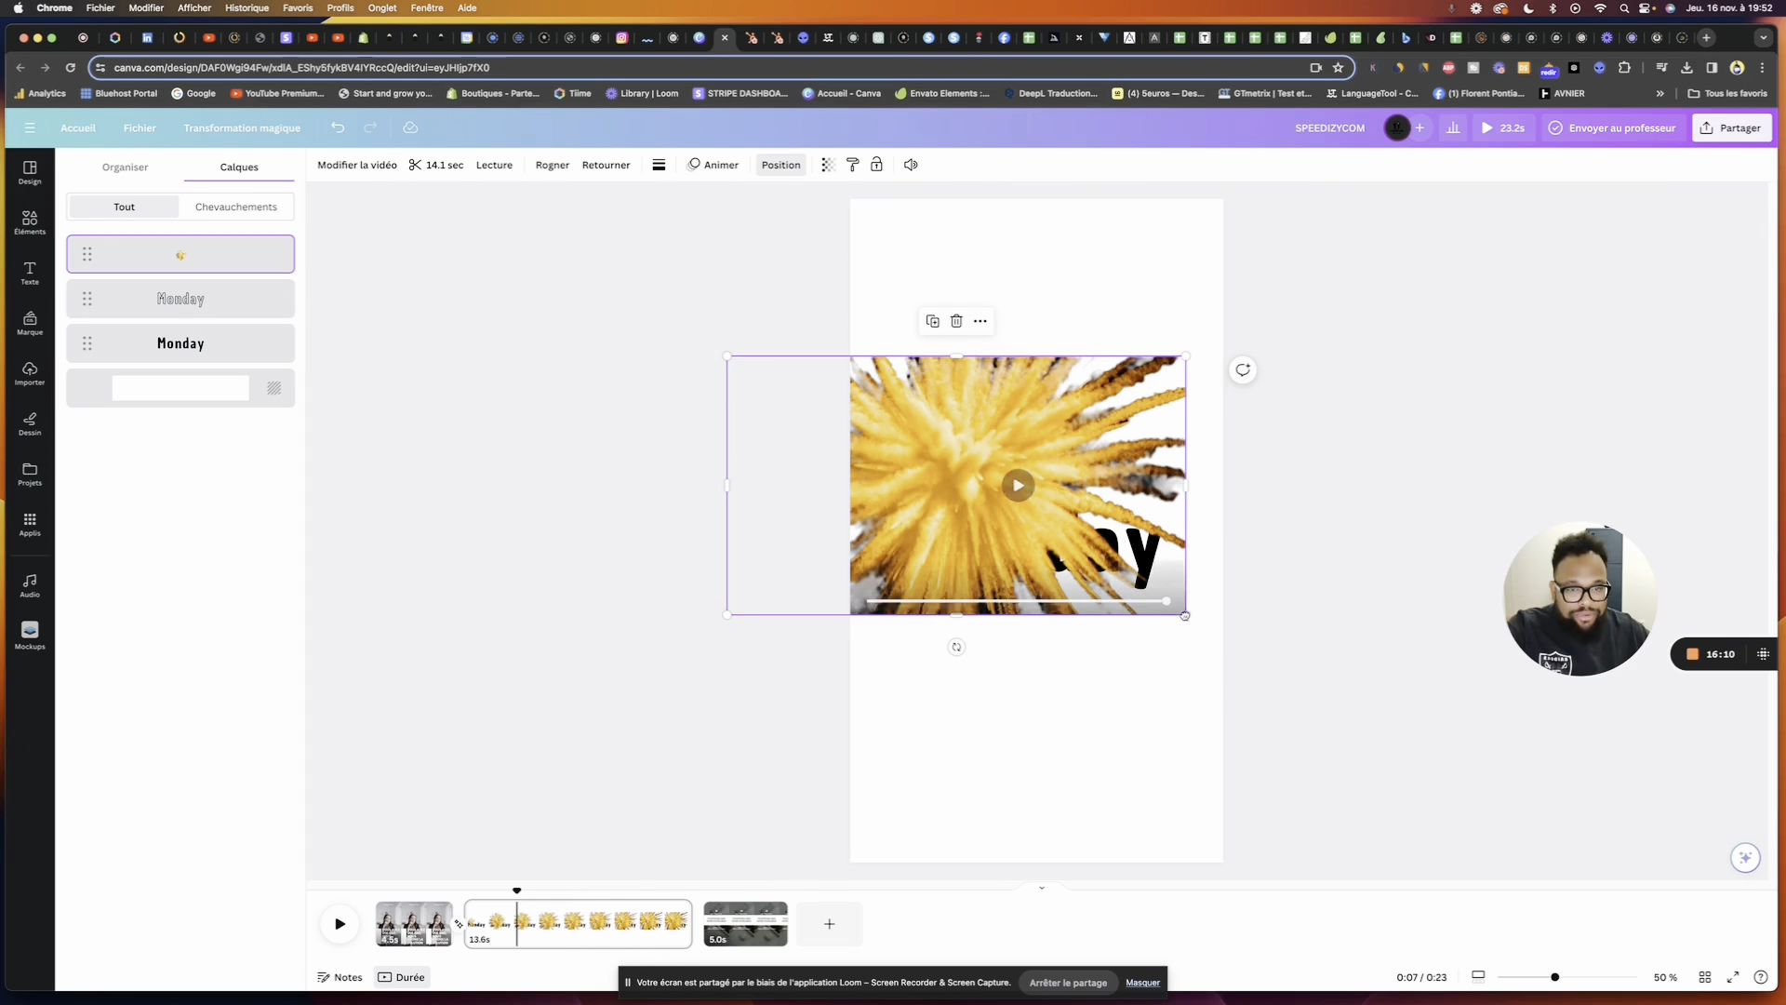
{"action": "left_click_drag", "start_coordinate": [1185, 615], "coordinate": [1283, 785]}
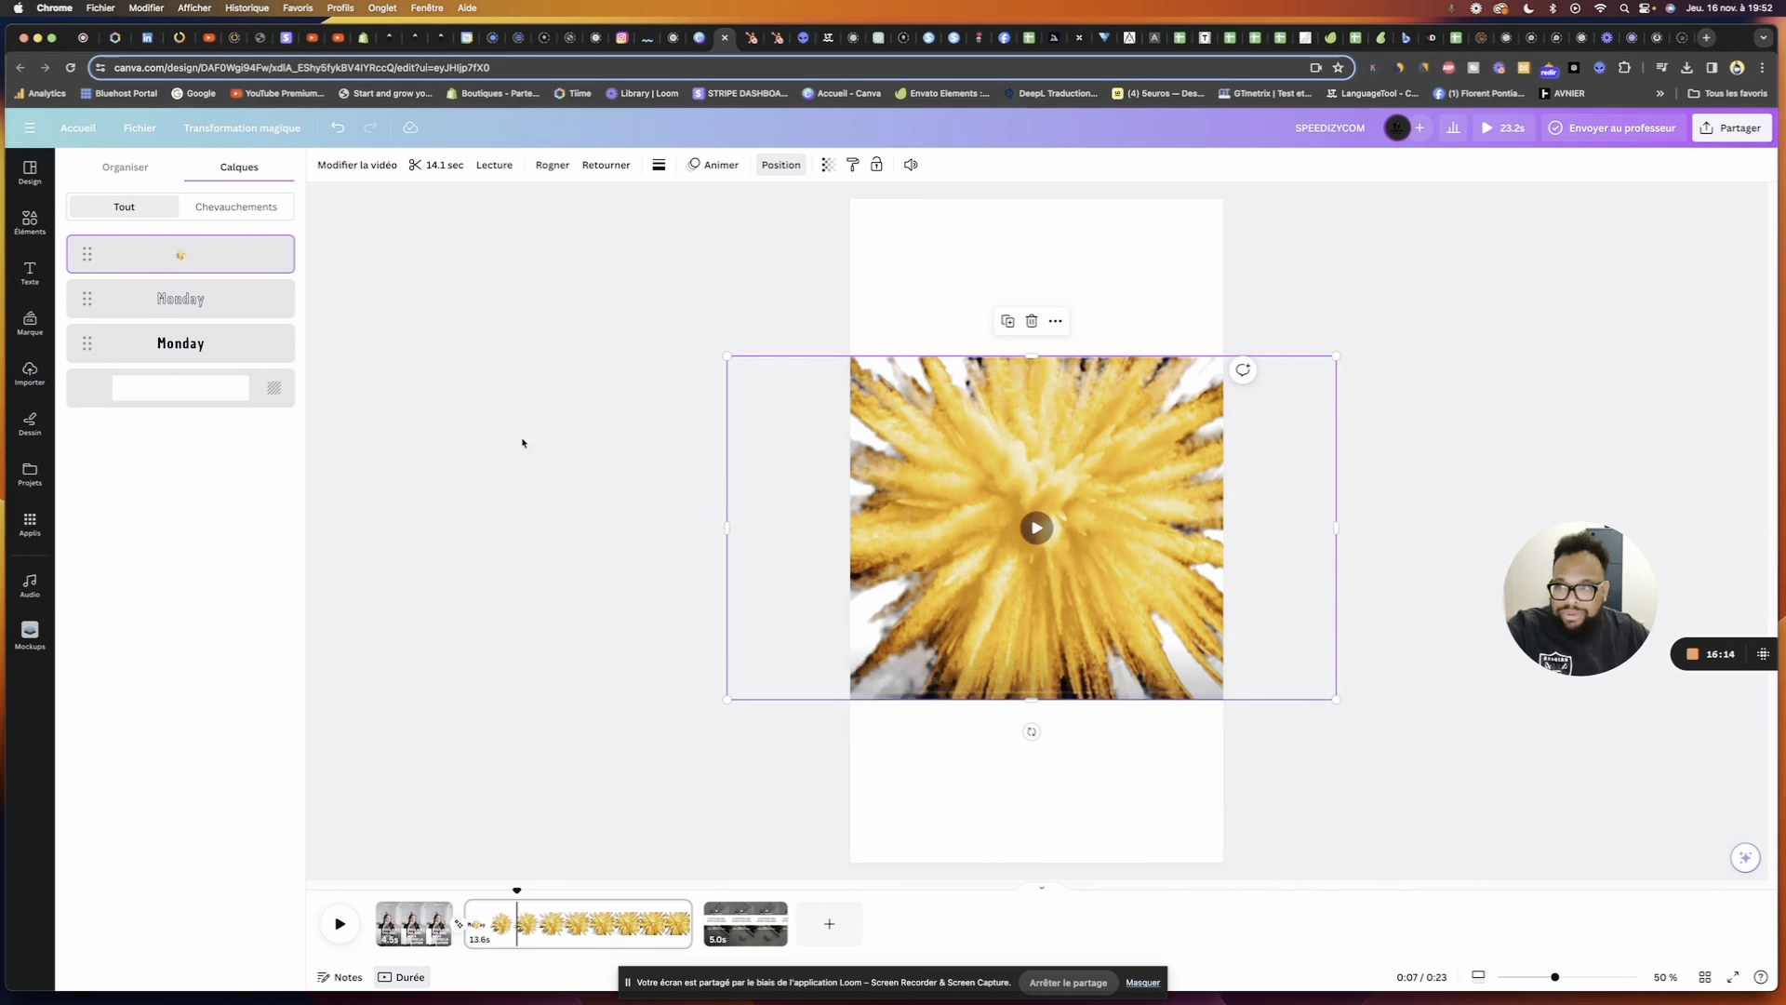
Place the yellow ink burst video's layer between the outlined and solid "Monday" texts
{"action": "left_click_drag", "start_coordinate": [93, 264], "coordinate": [88, 302]}
{"action": "left_click", "coordinate": [1615, 261]}
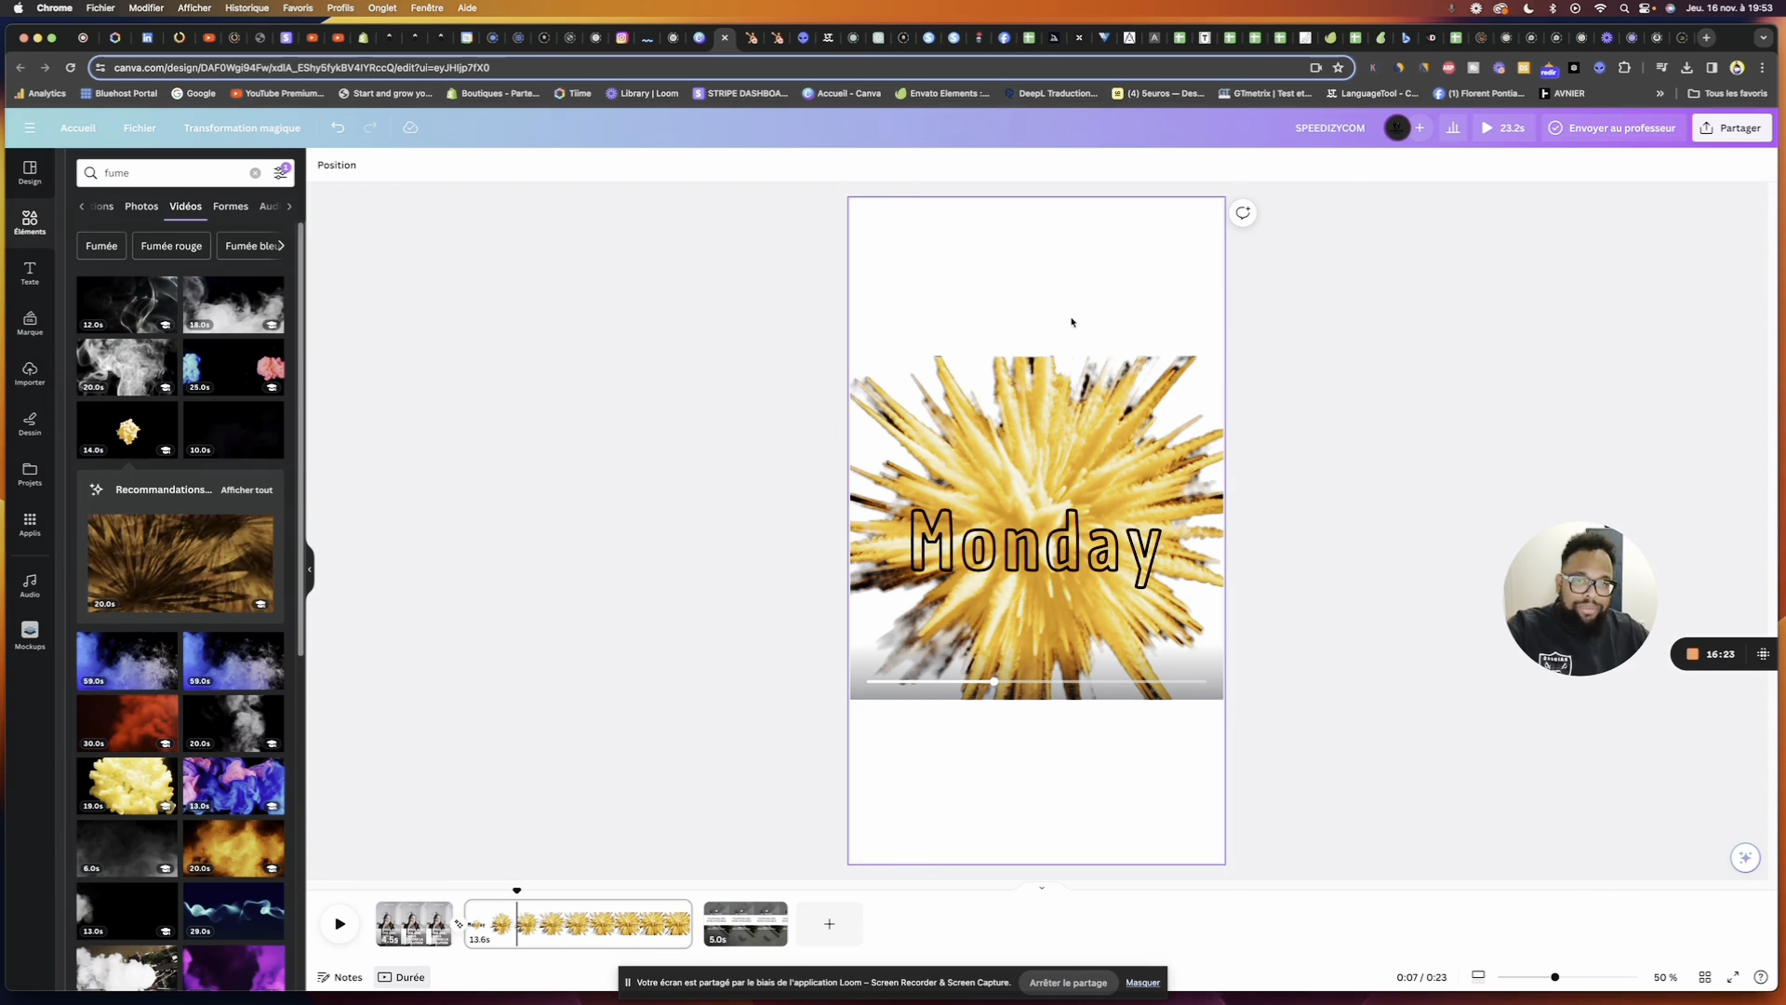
Shorten the "Monday" page with the yellow ink burst to 7.6 seconds
{"action": "left_click_drag", "start_coordinate": [686, 935], "coordinate": [488, 928]}
{"action": "mouse_move", "coordinate": [1031, 539]}
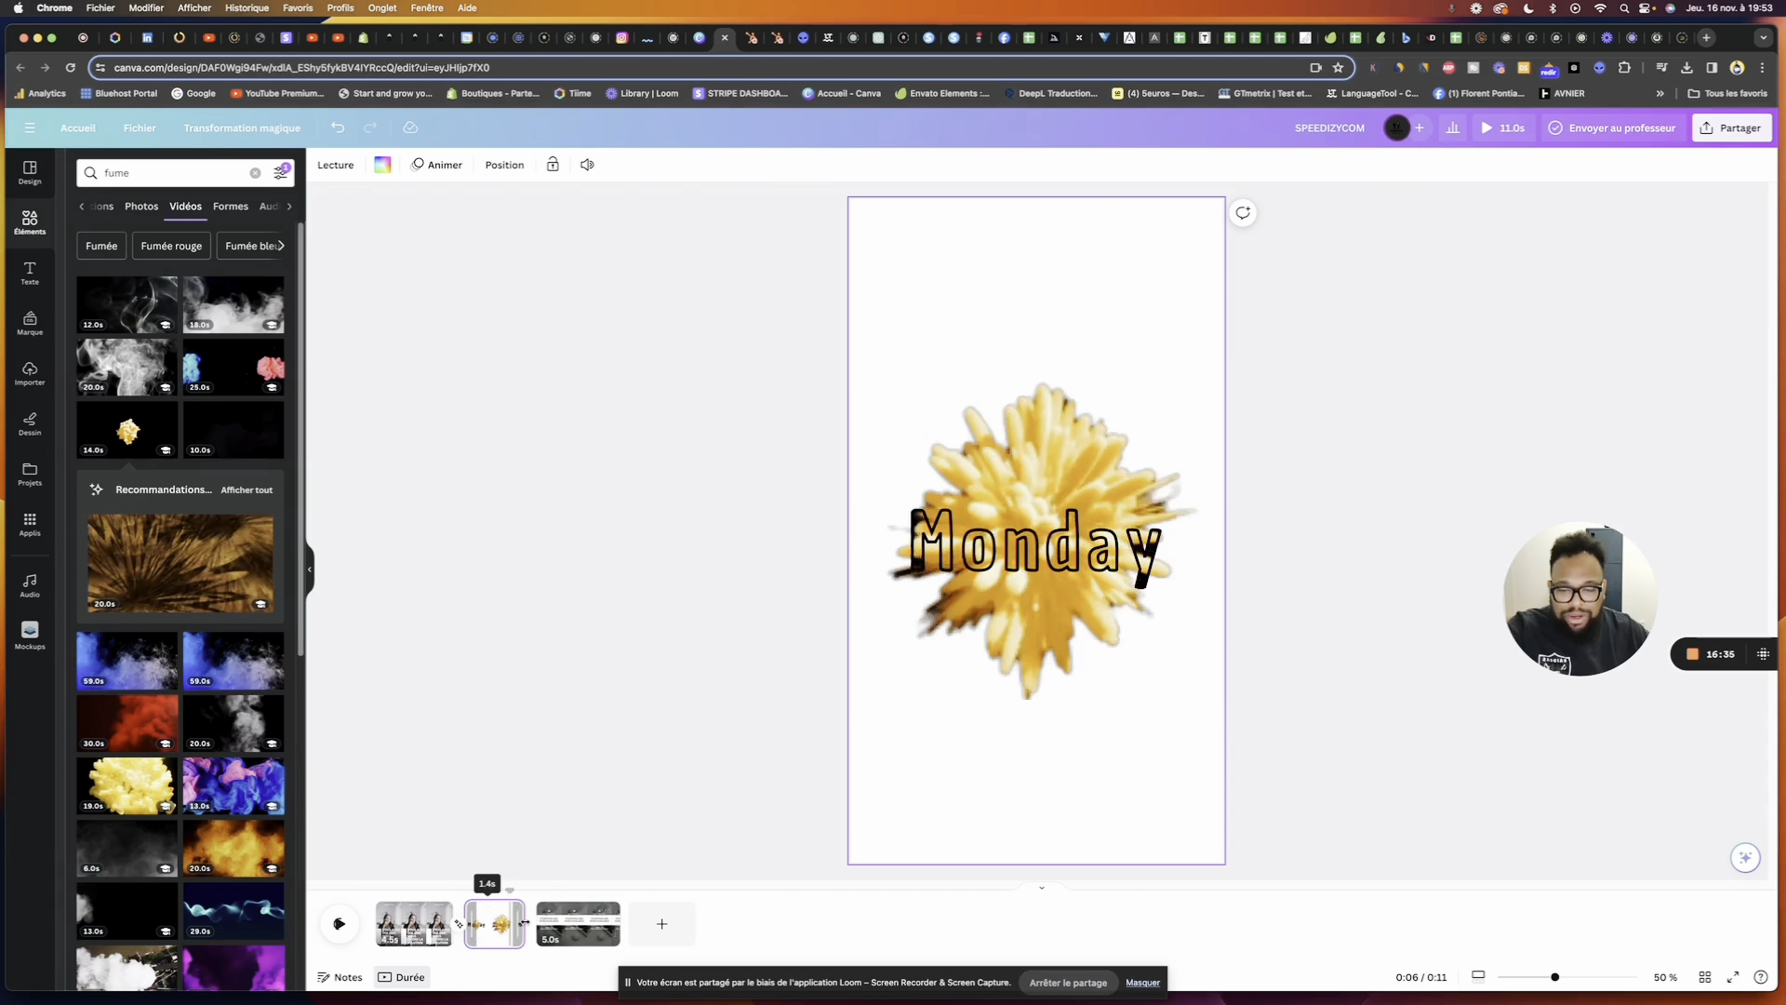
{"action": "left_click_drag", "start_coordinate": [509, 929], "coordinate": [591, 929]}
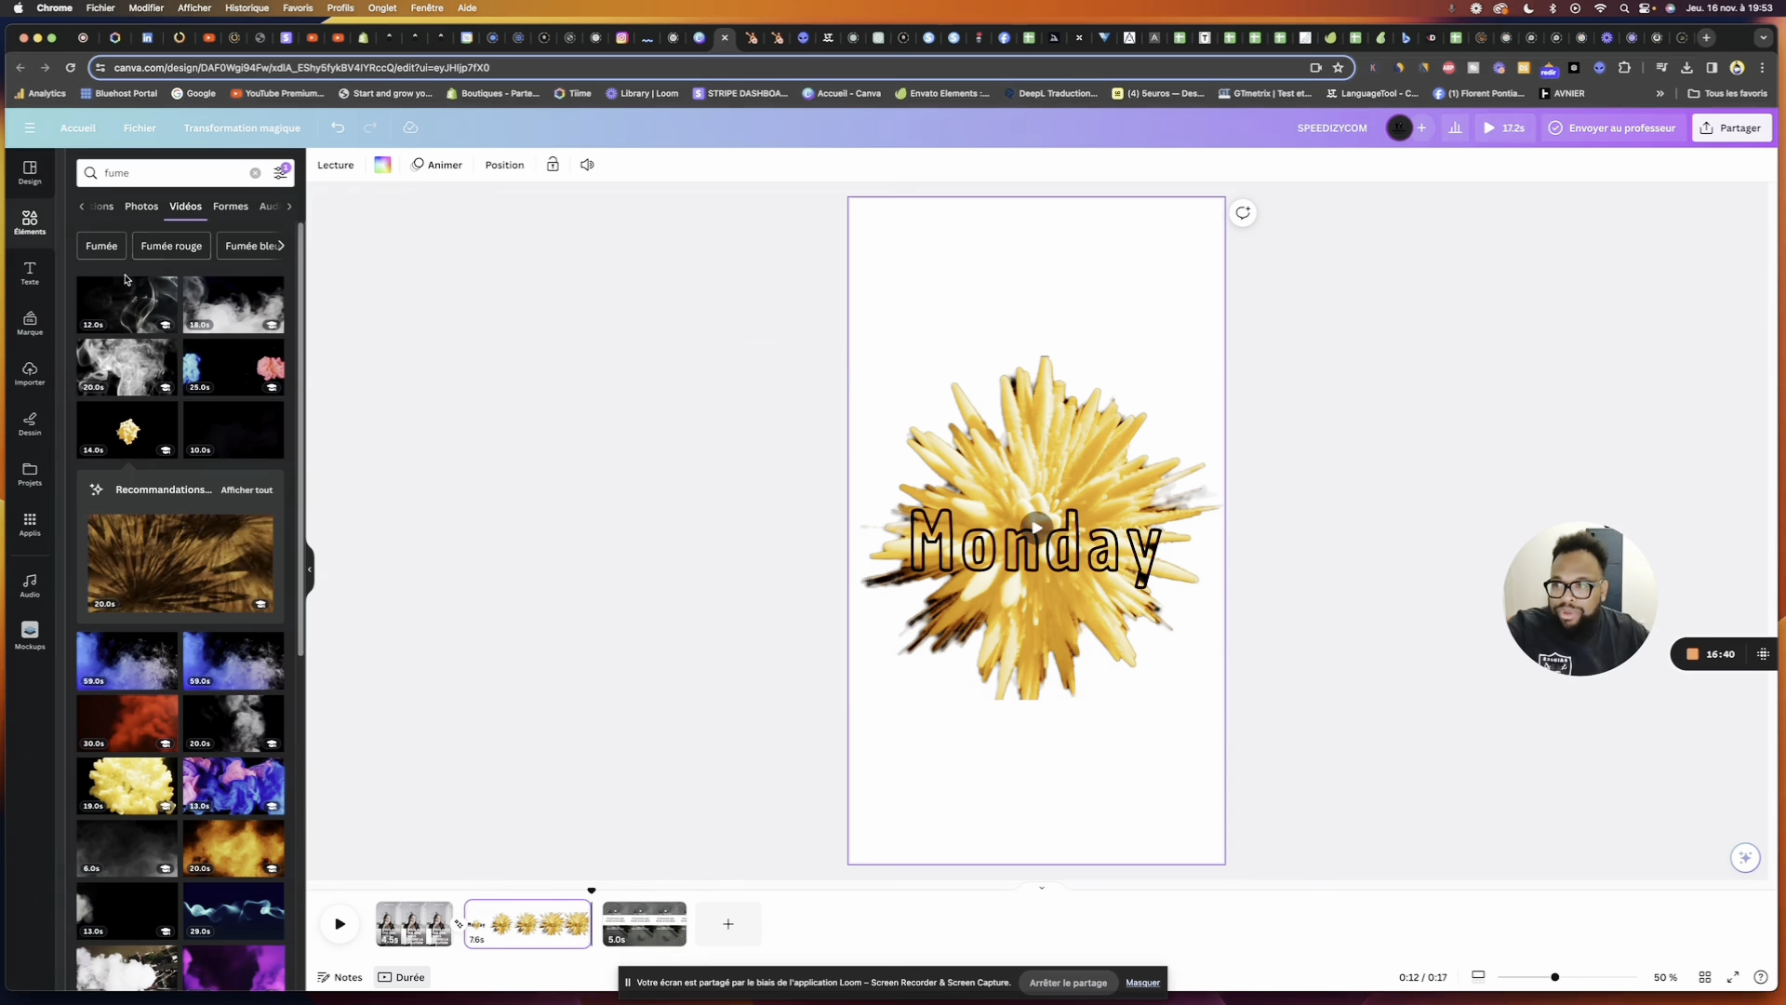
Insert two "Titre" texts from the brand kit fonts onto the "Monday" page
{"action": "left_click", "coordinate": [37, 323]}
{"action": "scroll", "coordinate": [134, 494], "scroll_direction": "down", "scroll_amount": 1}
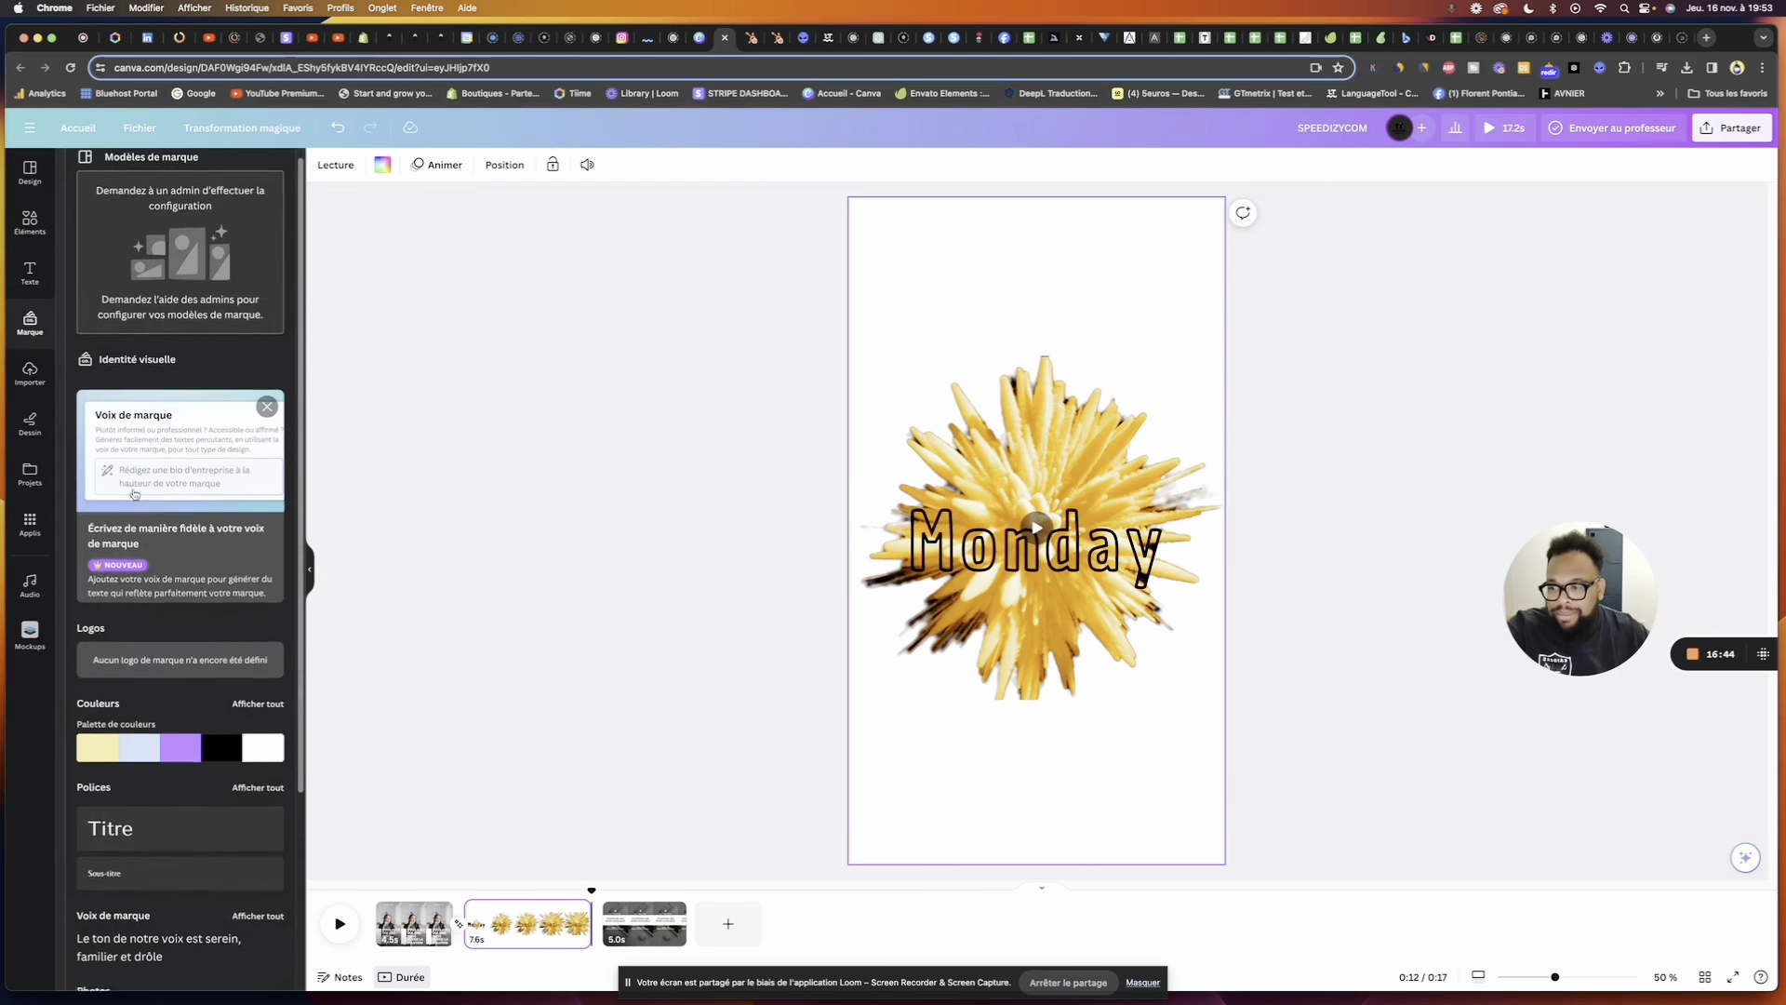
{"action": "scroll", "coordinate": [135, 494], "scroll_direction": "down", "scroll_amount": 3}
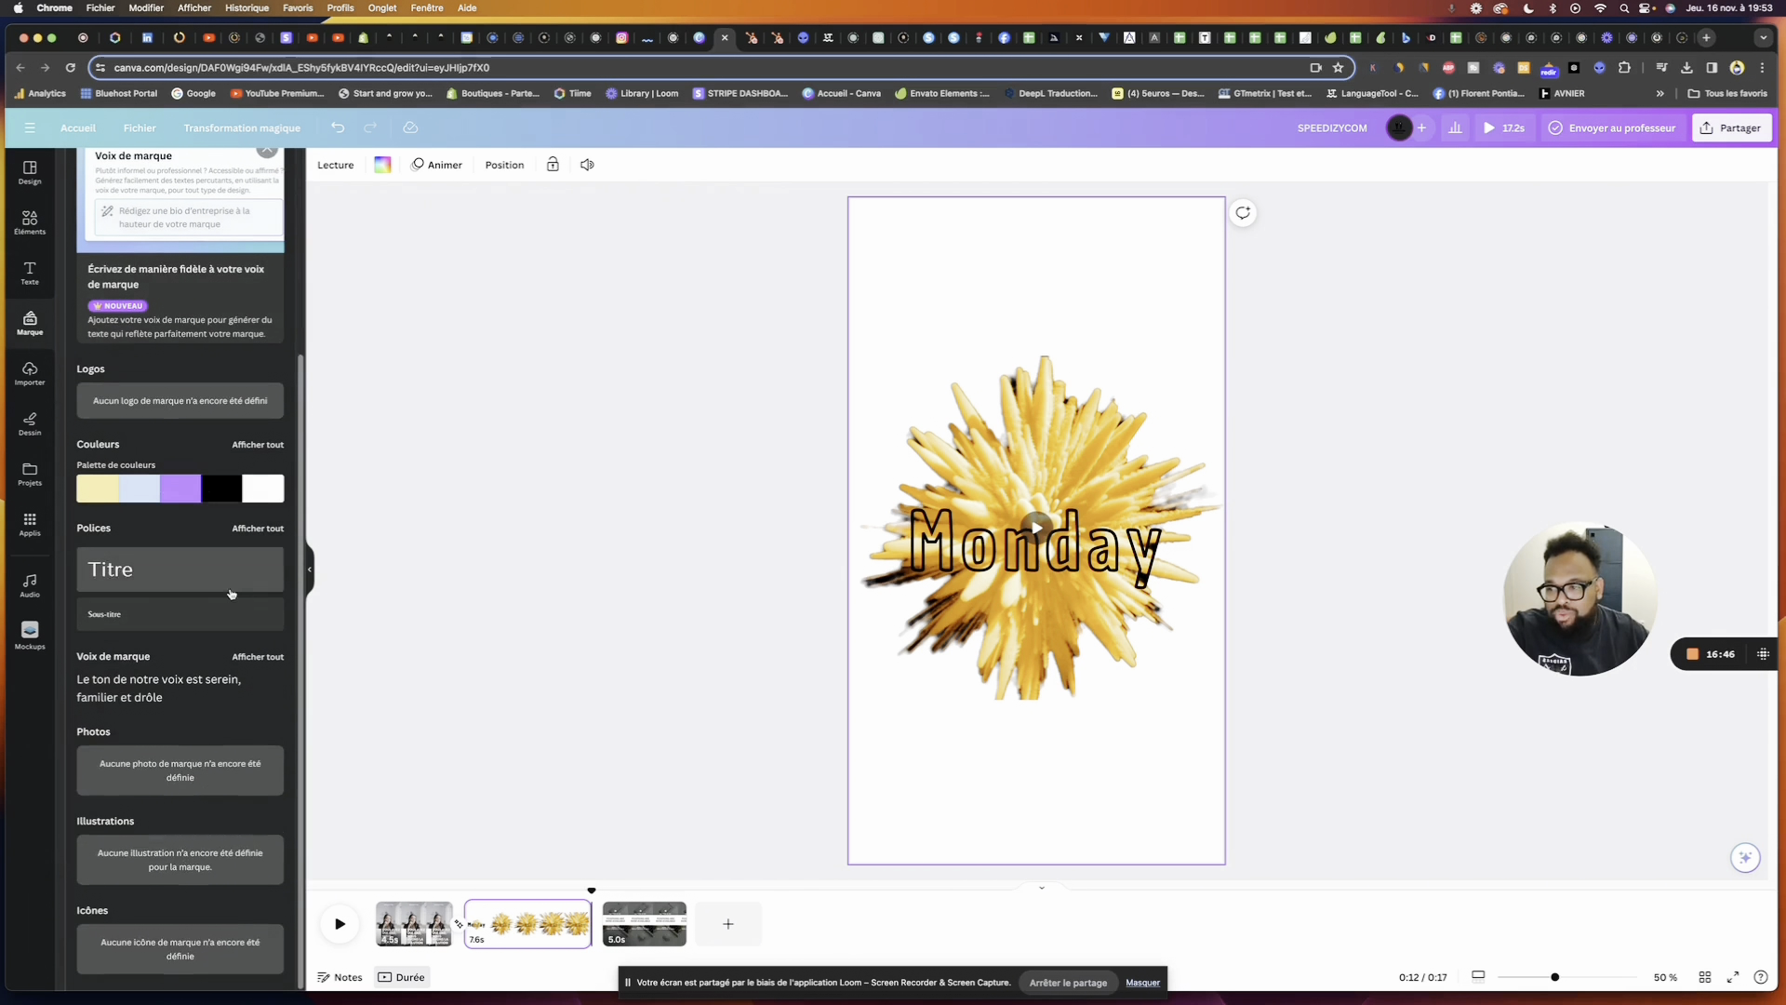
{"action": "left_click", "coordinate": [146, 566]}
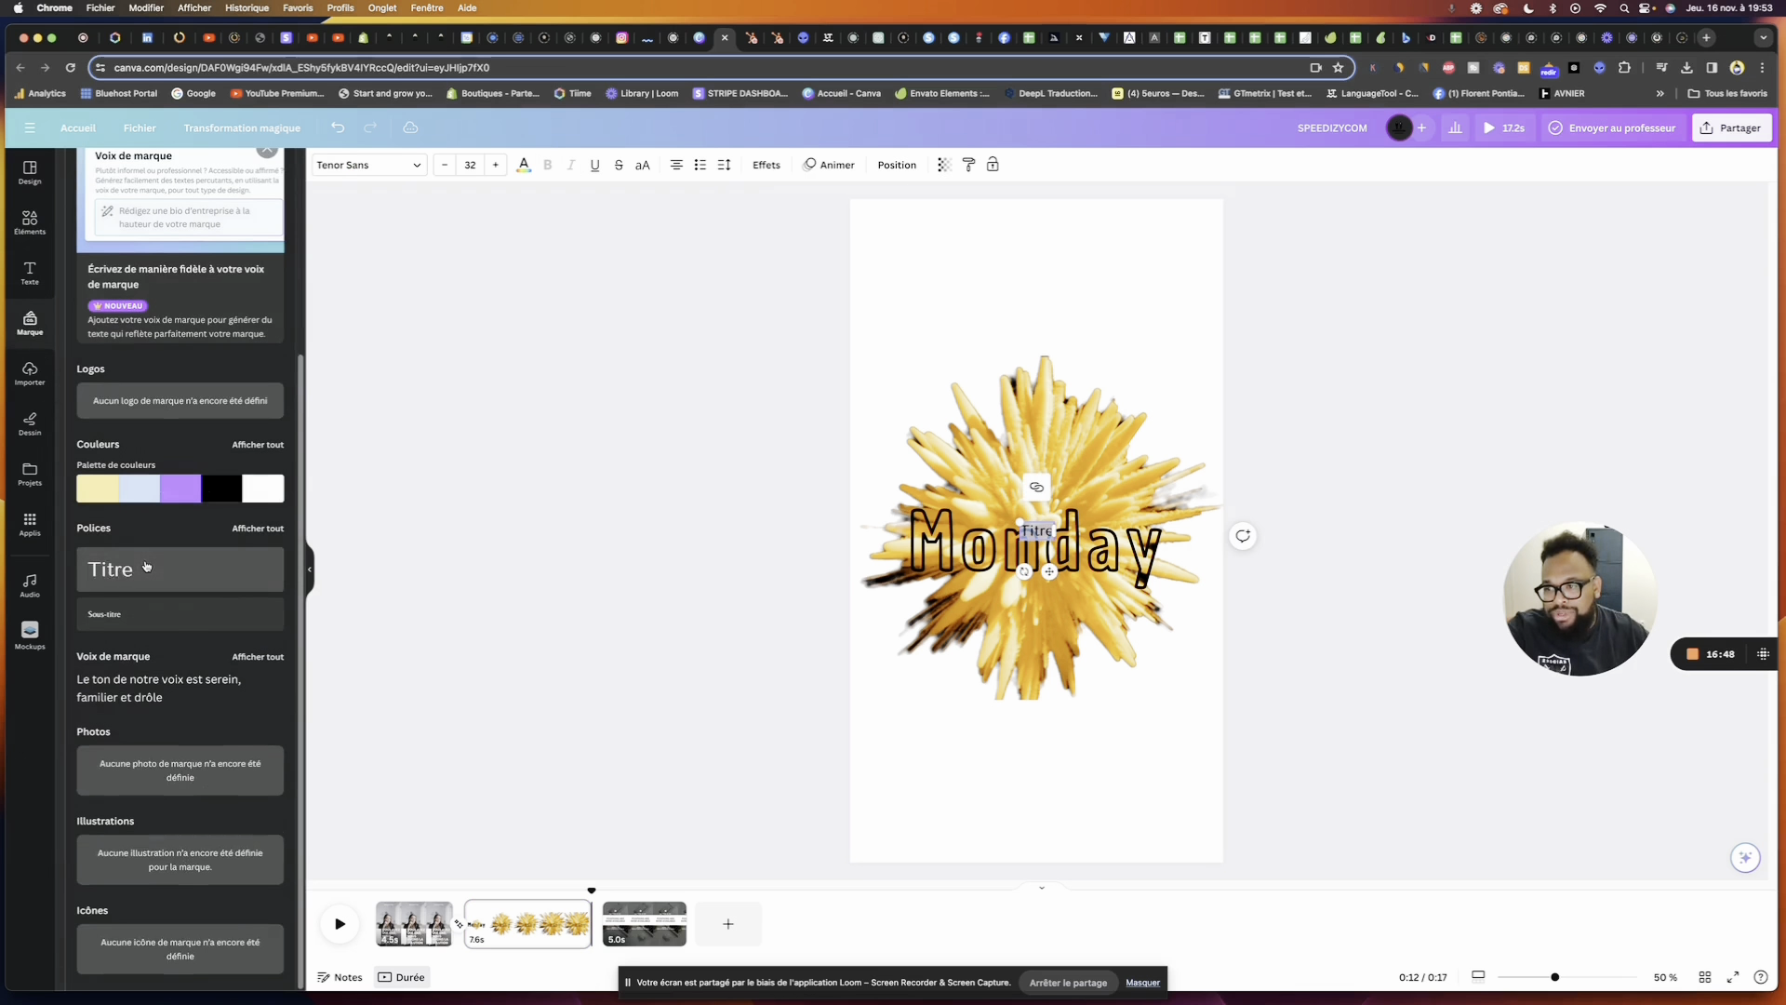
{"action": "left_click", "coordinate": [146, 566]}
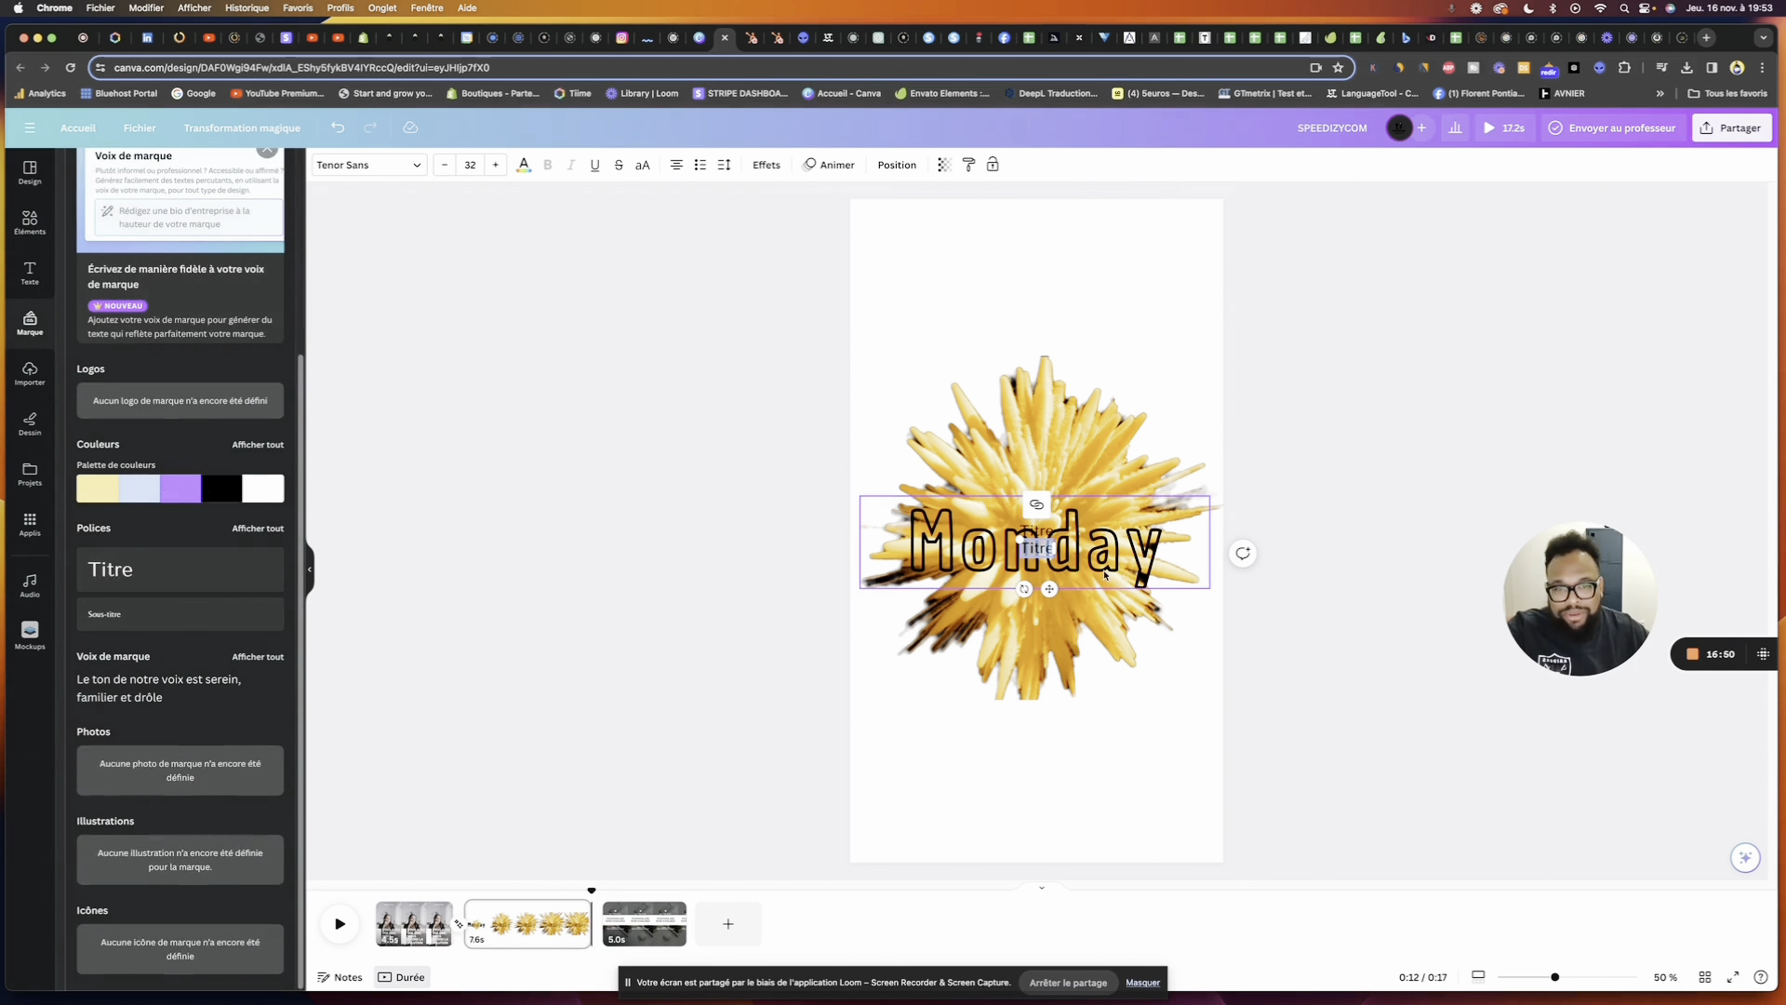
Move the outlined "Monday" text and the ink burst video aside, and delete both "Titre" texts
{"action": "left_click_drag", "start_coordinate": [1087, 533], "coordinate": [1056, 700]}
{"action": "left_click", "coordinate": [1080, 332]}
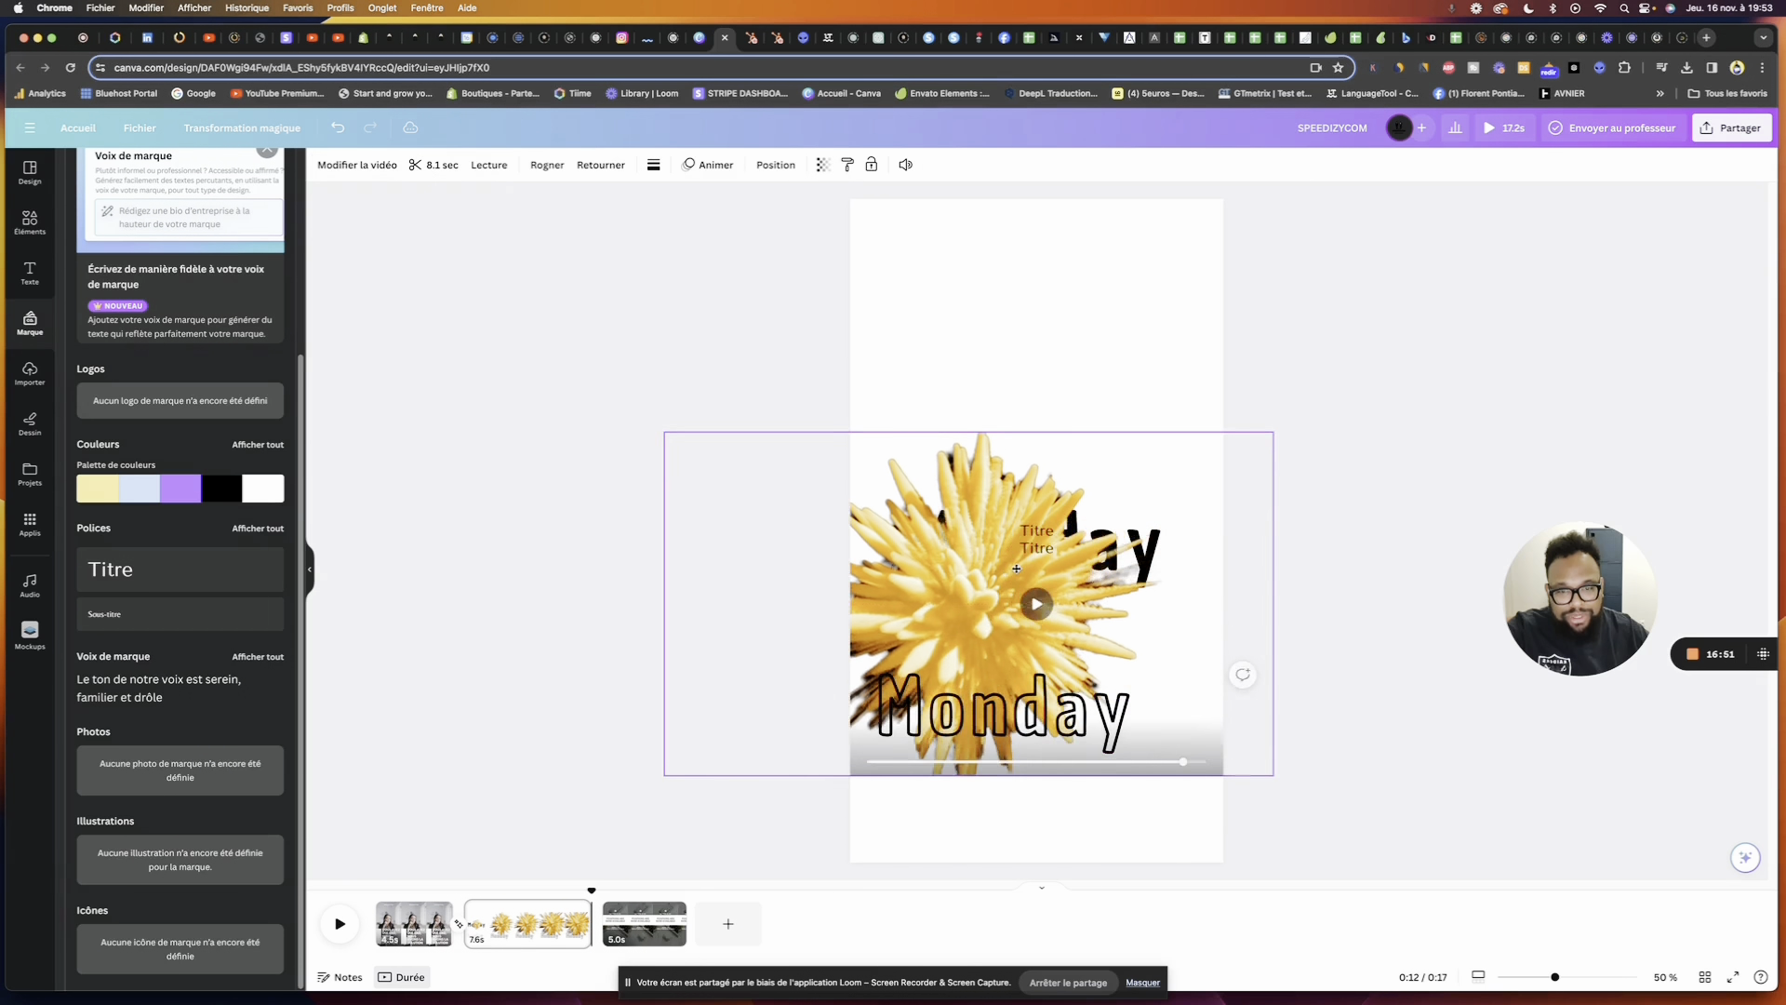
{"action": "left_click", "coordinate": [1042, 548]}
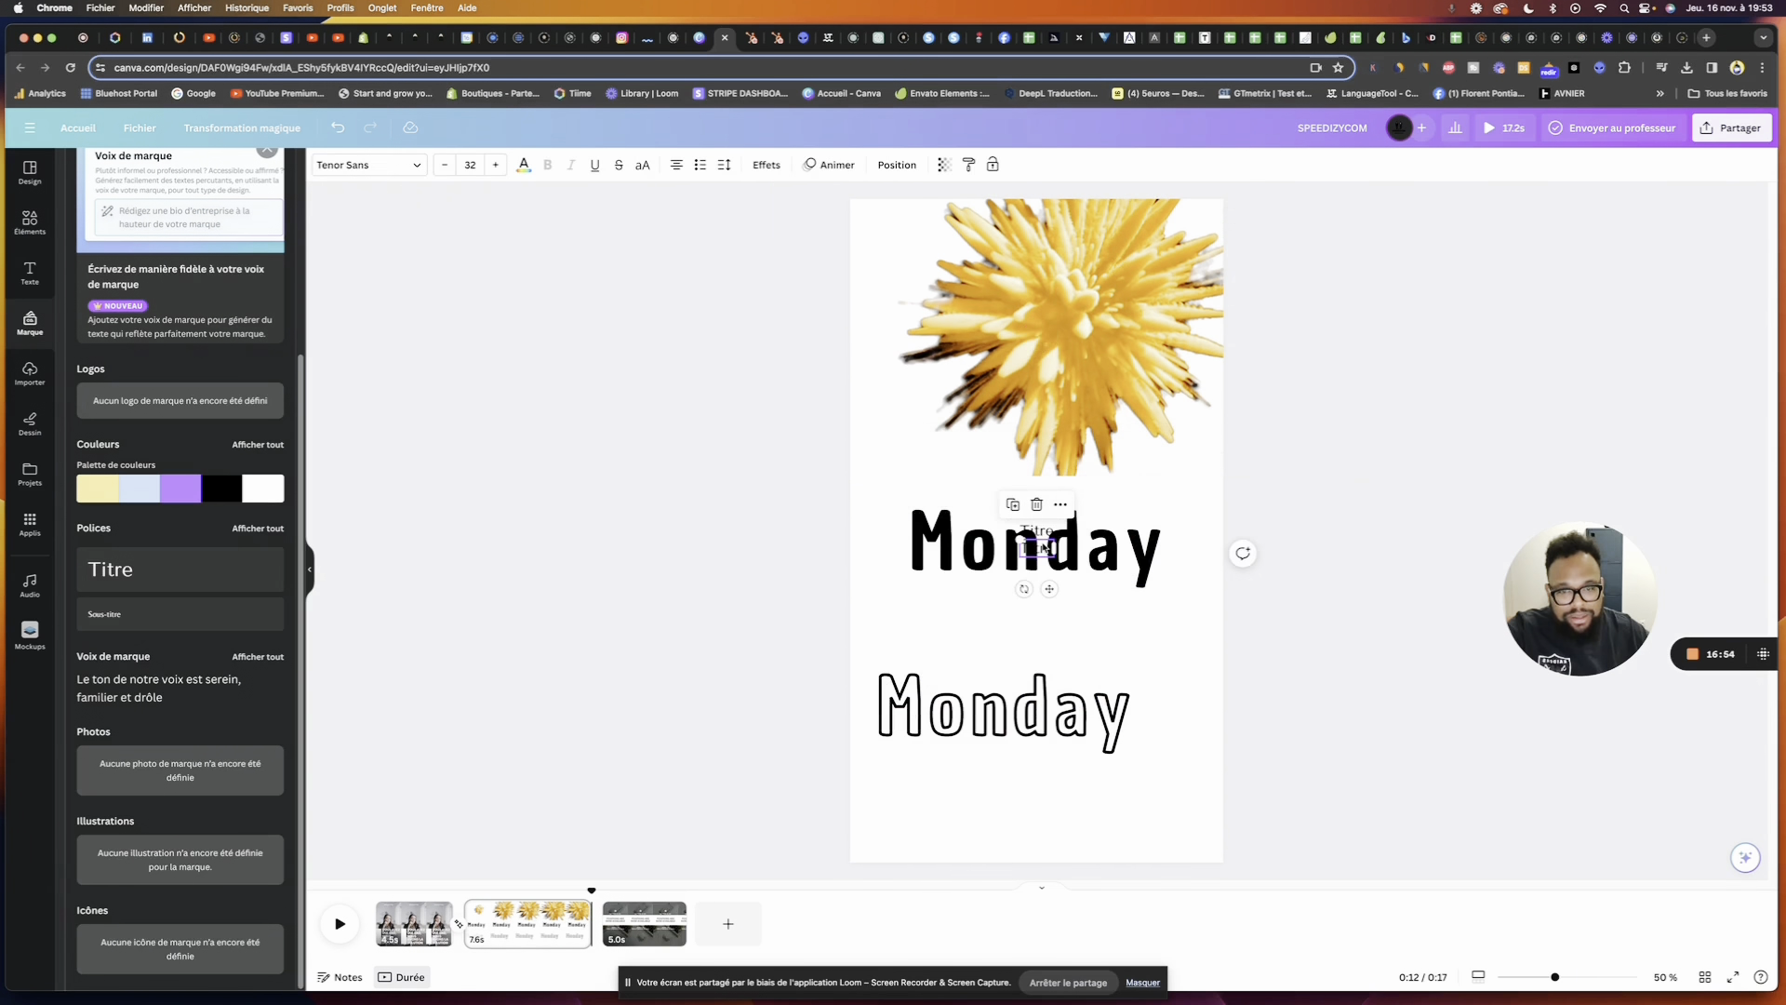
{"action": "left_click_drag", "start_coordinate": [1044, 548], "coordinate": [1047, 532]}
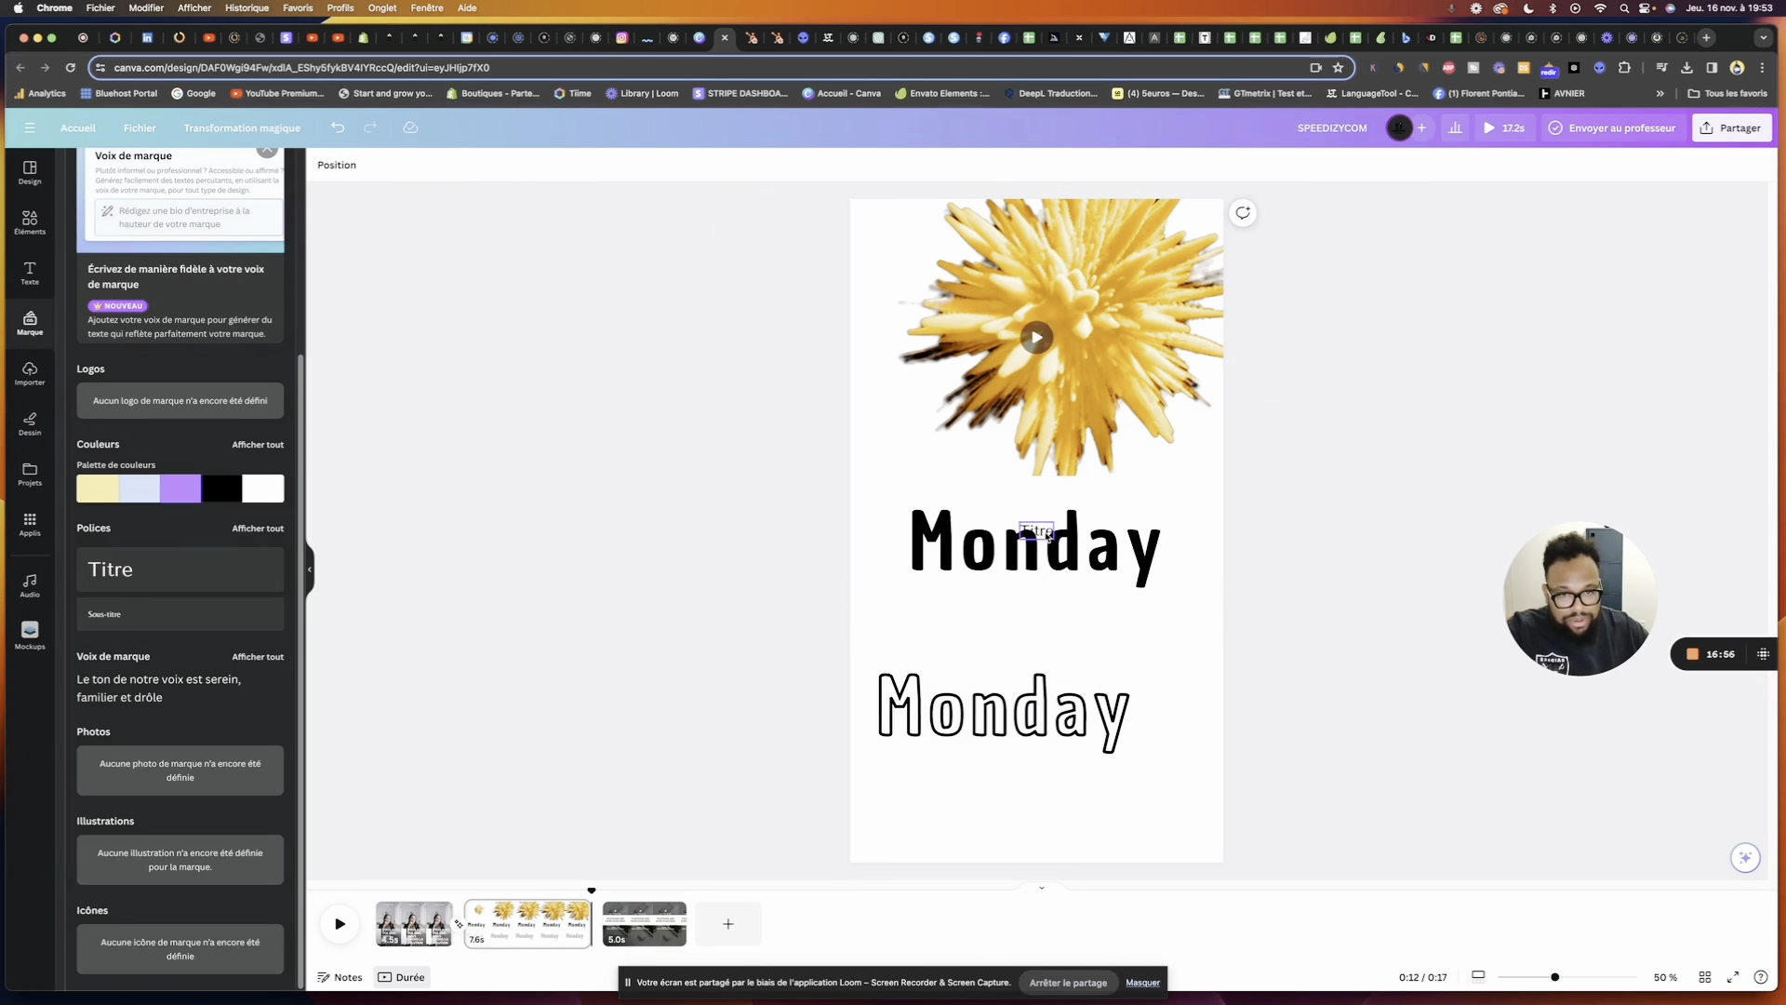
Delete the yellow ink burst video and the outlined "Monday" text from the page
{"action": "left_click", "coordinate": [1050, 418]}
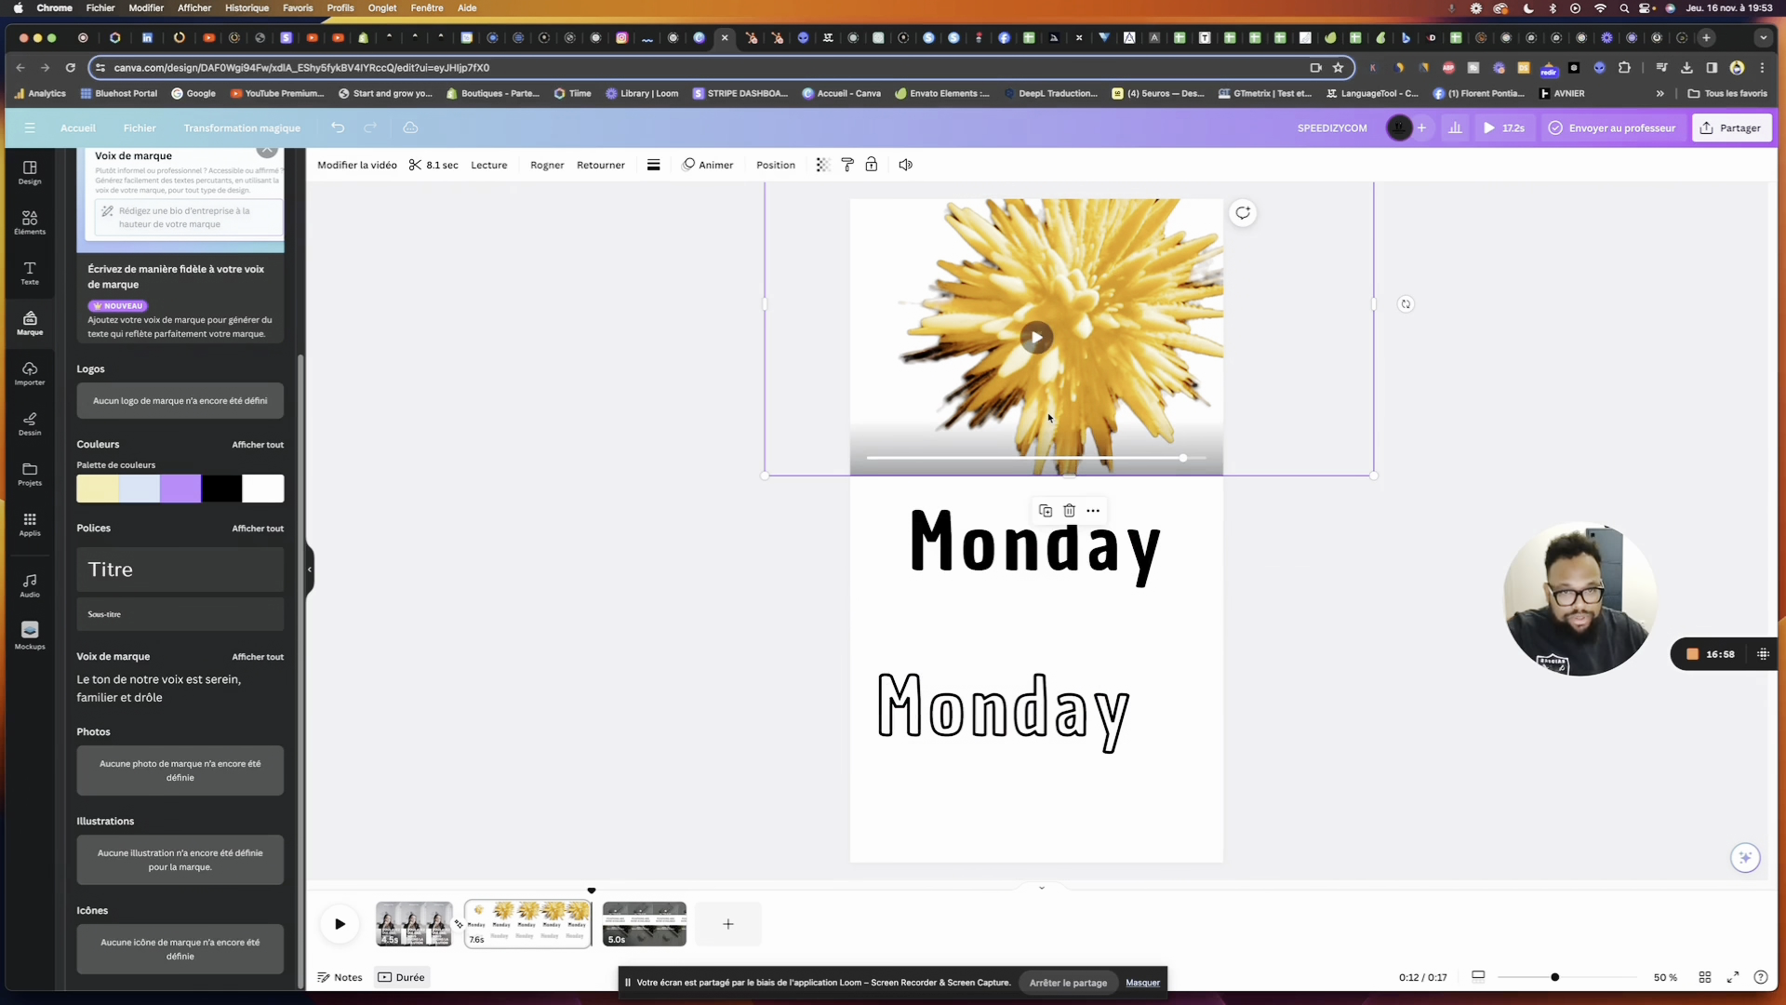
{"action": "key", "text": "Delete"}
{"action": "left_click", "coordinate": [1125, 697]}
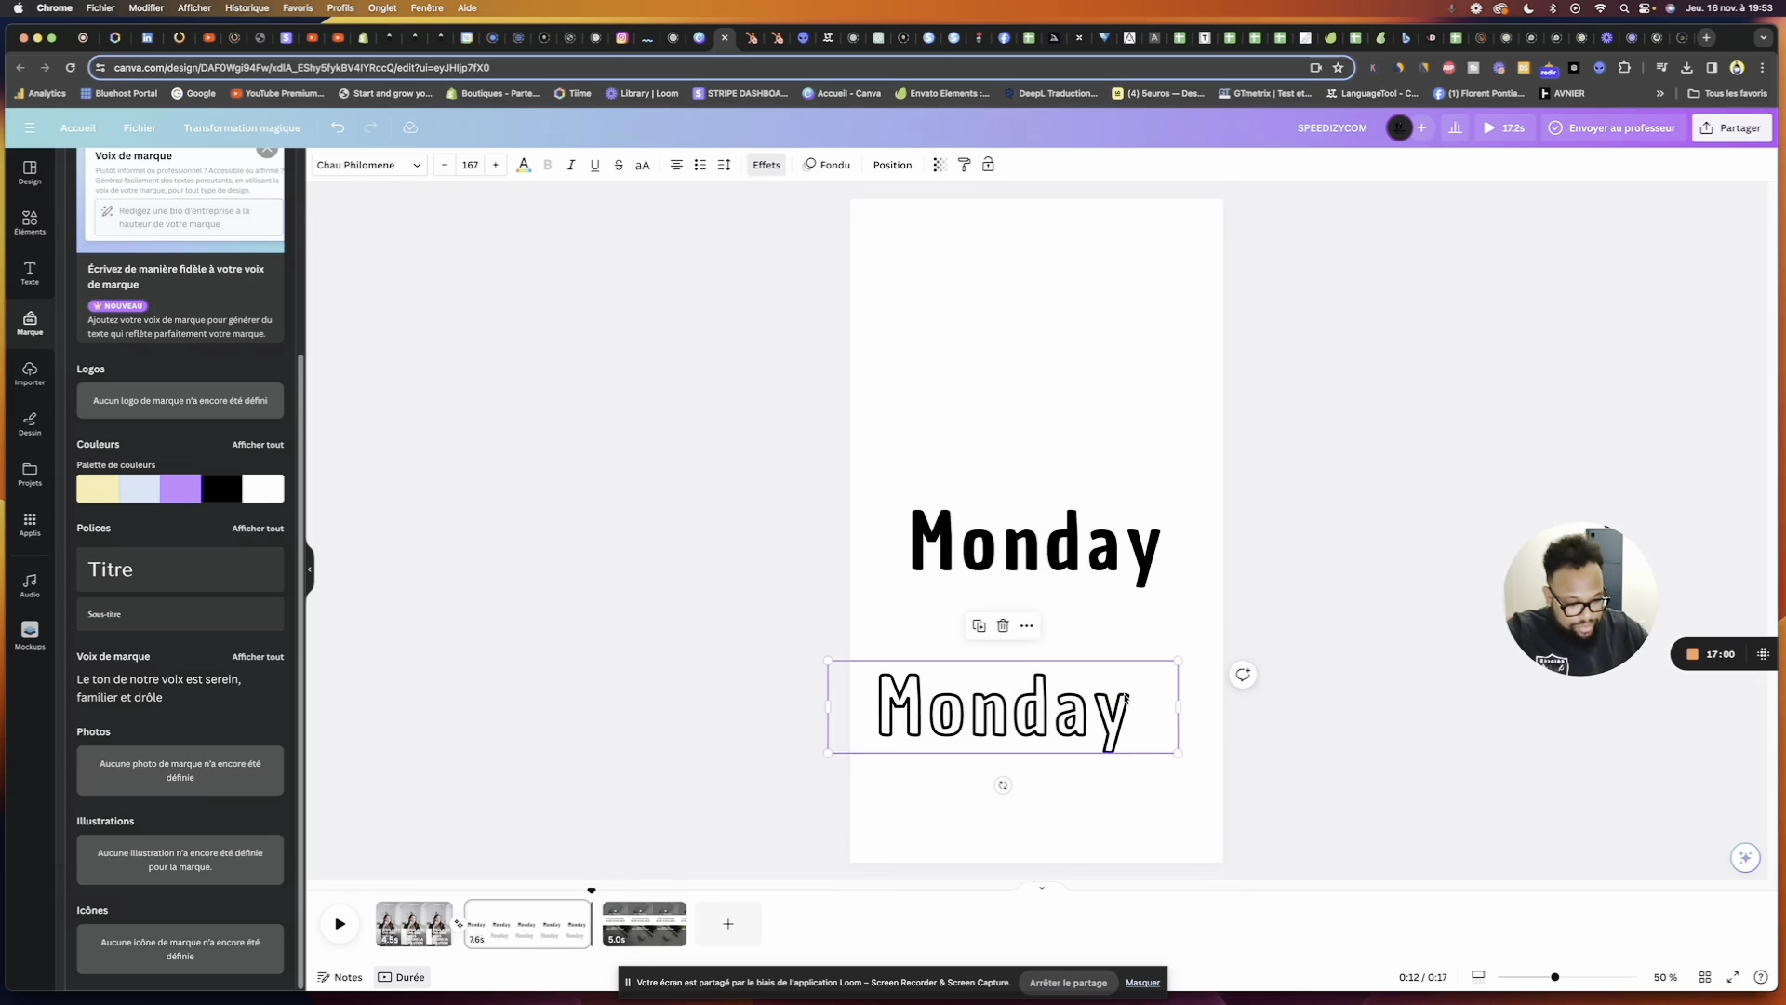
{"action": "key", "text": "Delete"}
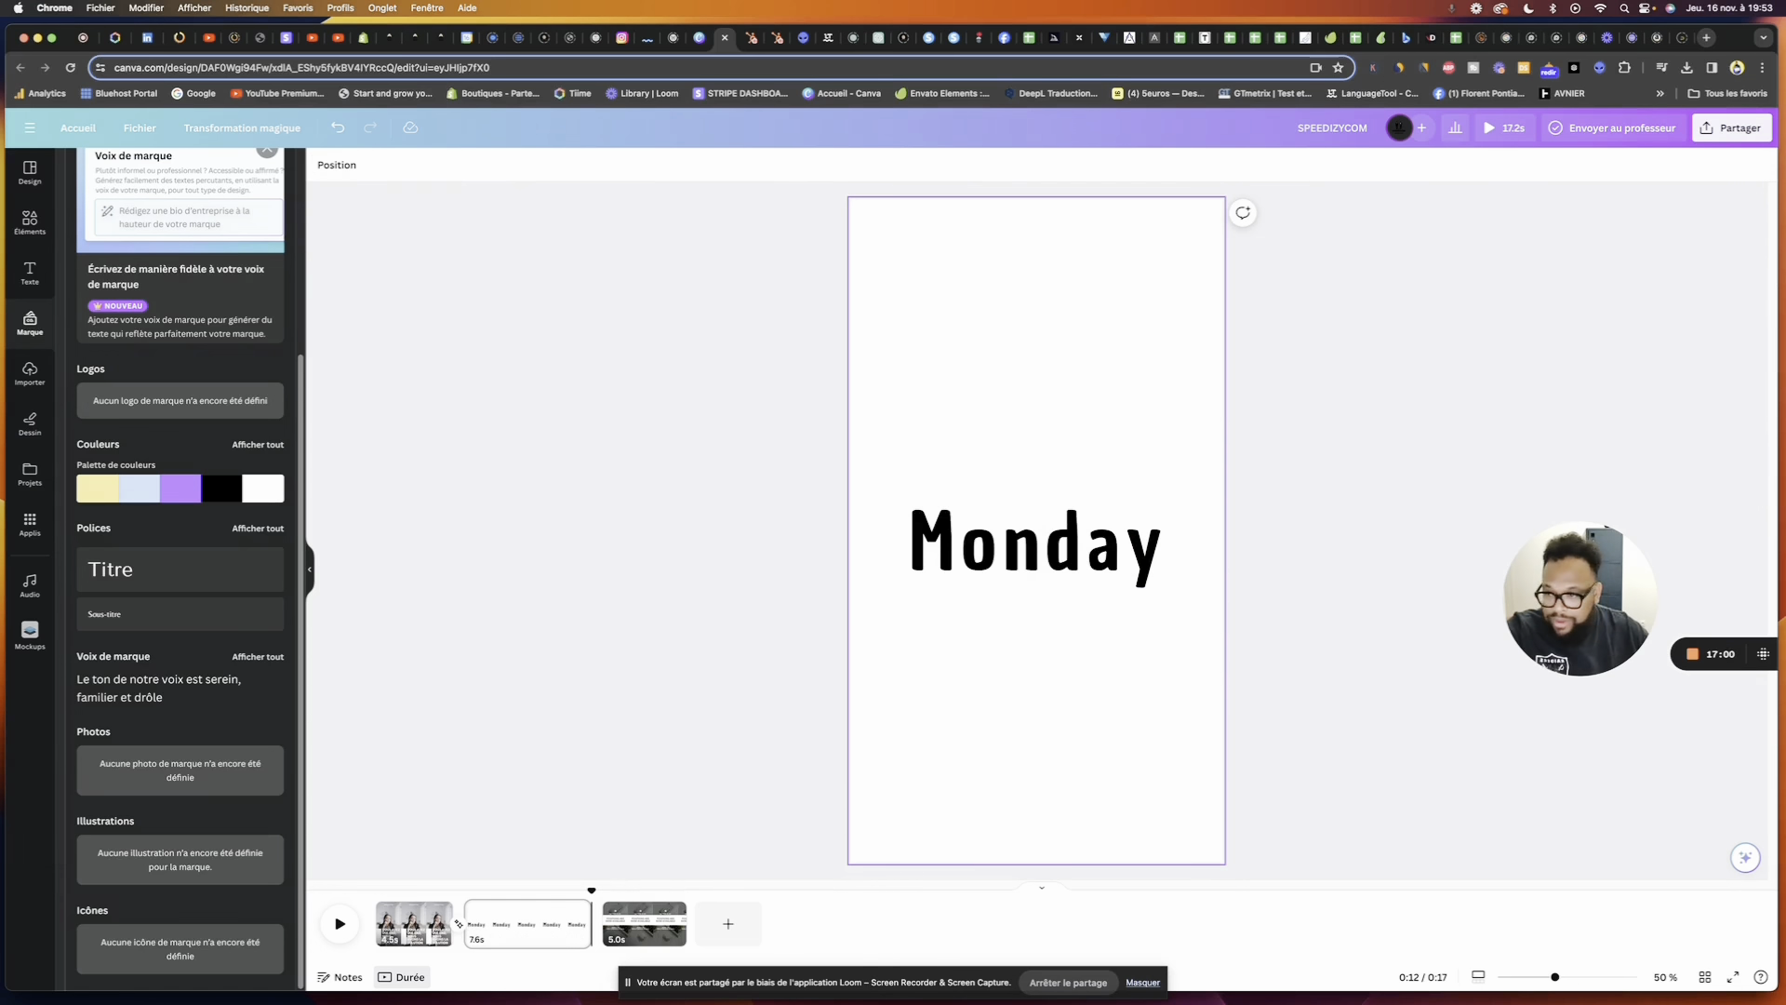
Examine the import options, including the Downloads folder and the uploaded images, videos and audio
{"action": "left_click", "coordinate": [30, 372]}
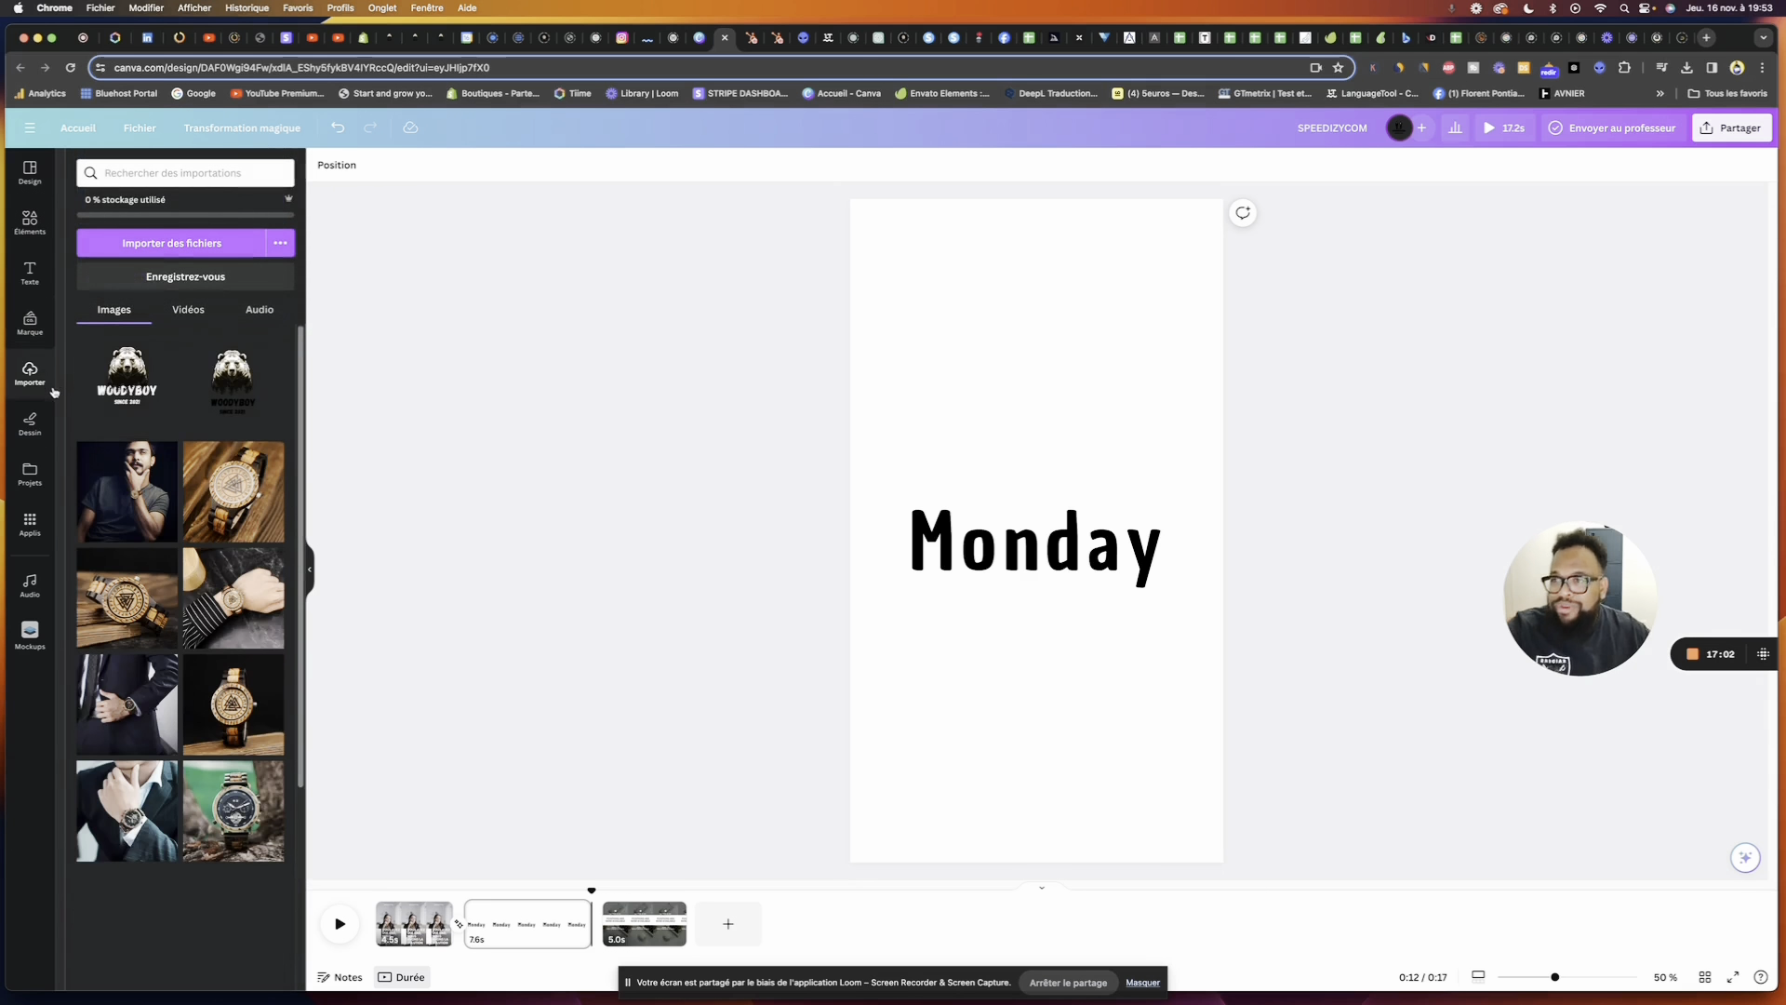
{"action": "left_click", "coordinate": [174, 248]}
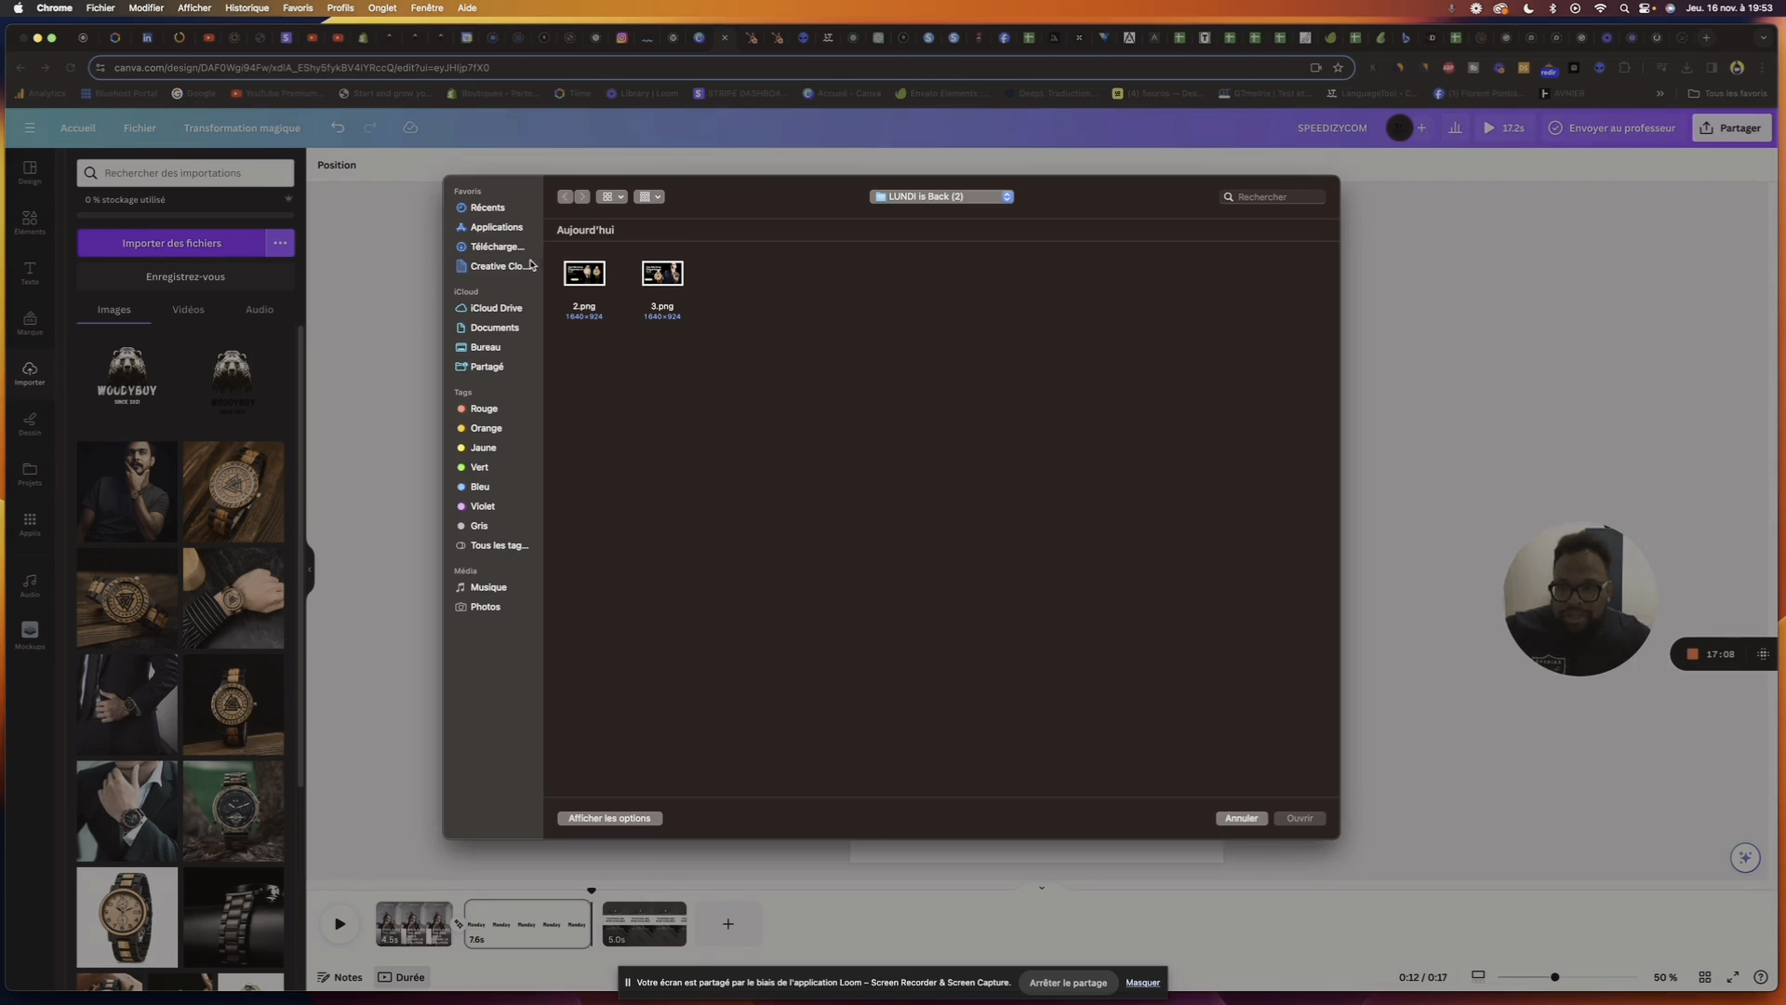
{"action": "left_click", "coordinate": [532, 265]}
{"action": "left_click", "coordinate": [502, 247]}
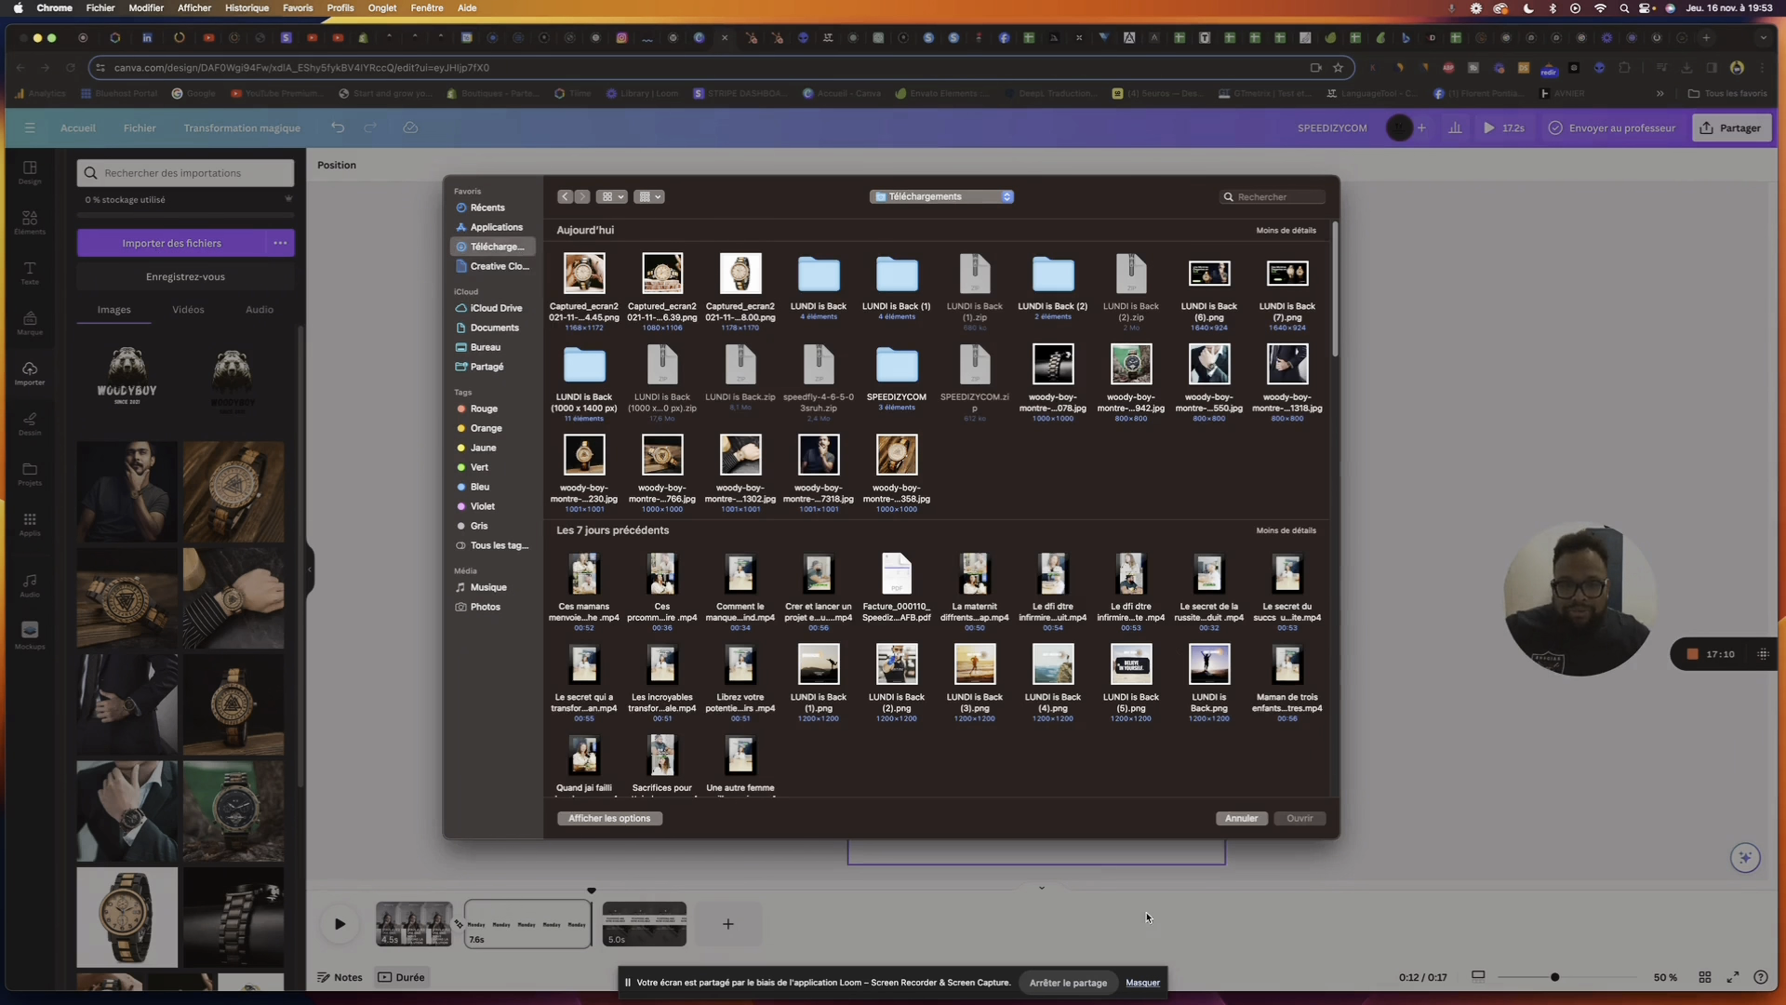
{"action": "left_click", "coordinate": [1251, 818]}
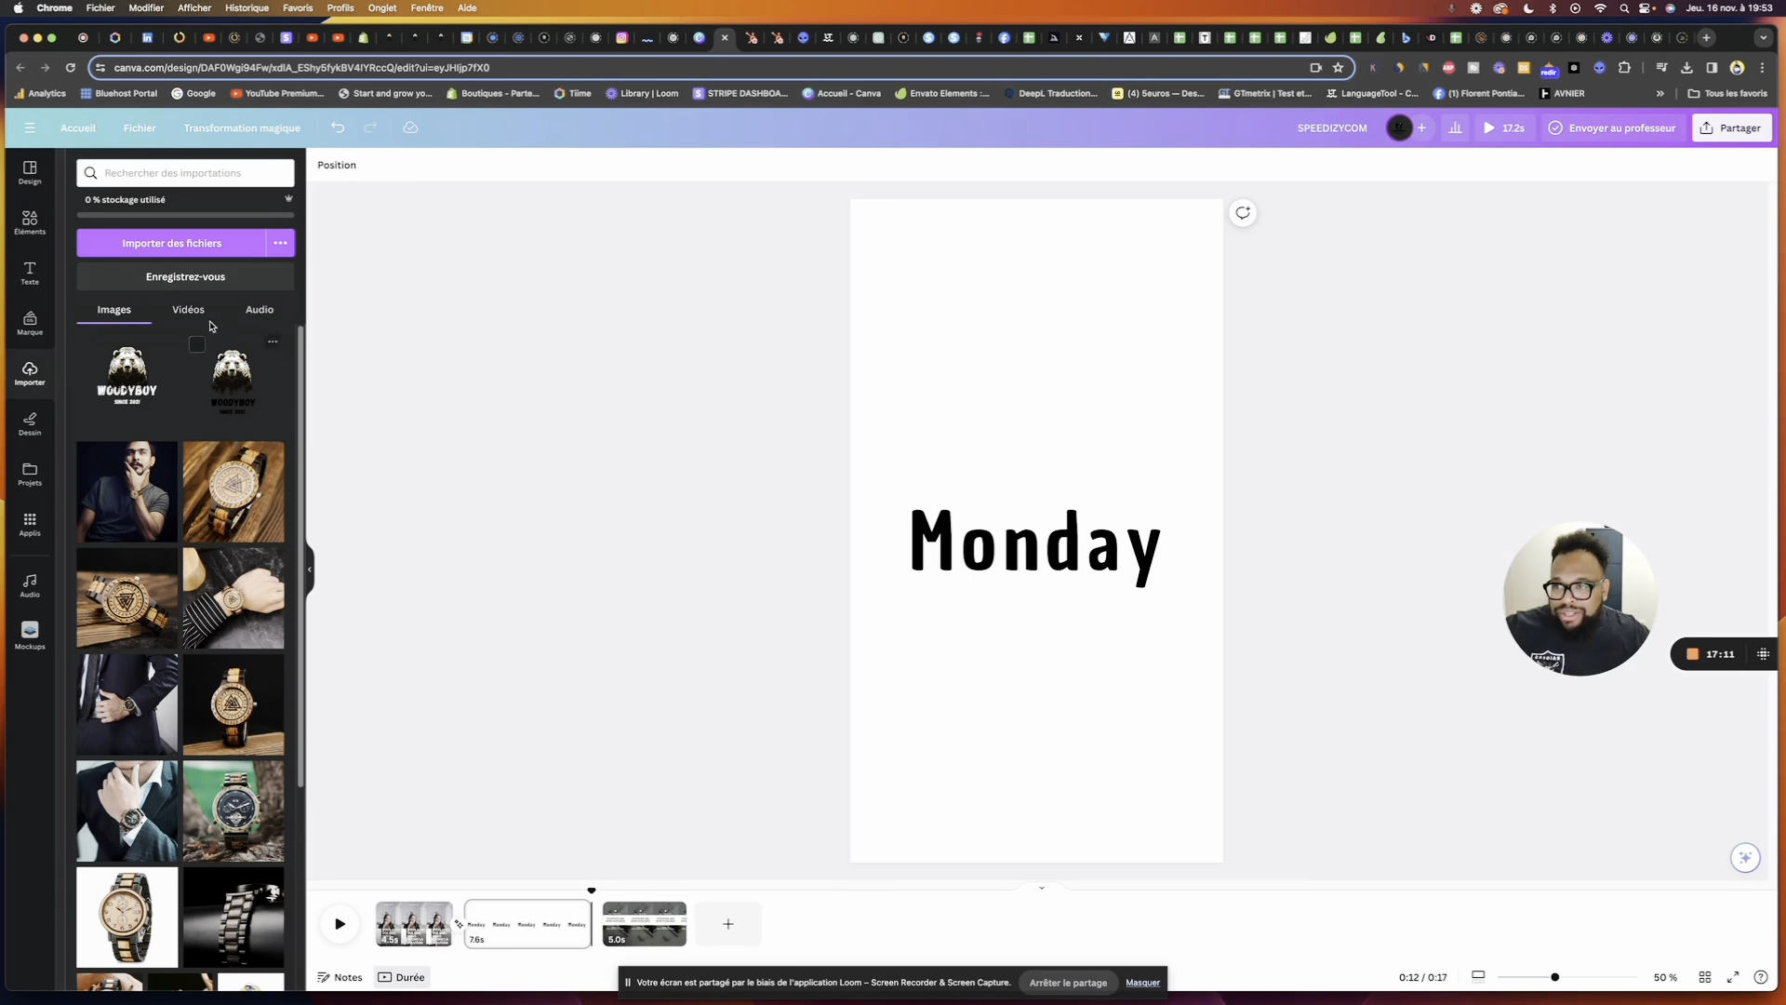
{"action": "left_click", "coordinate": [205, 326]}
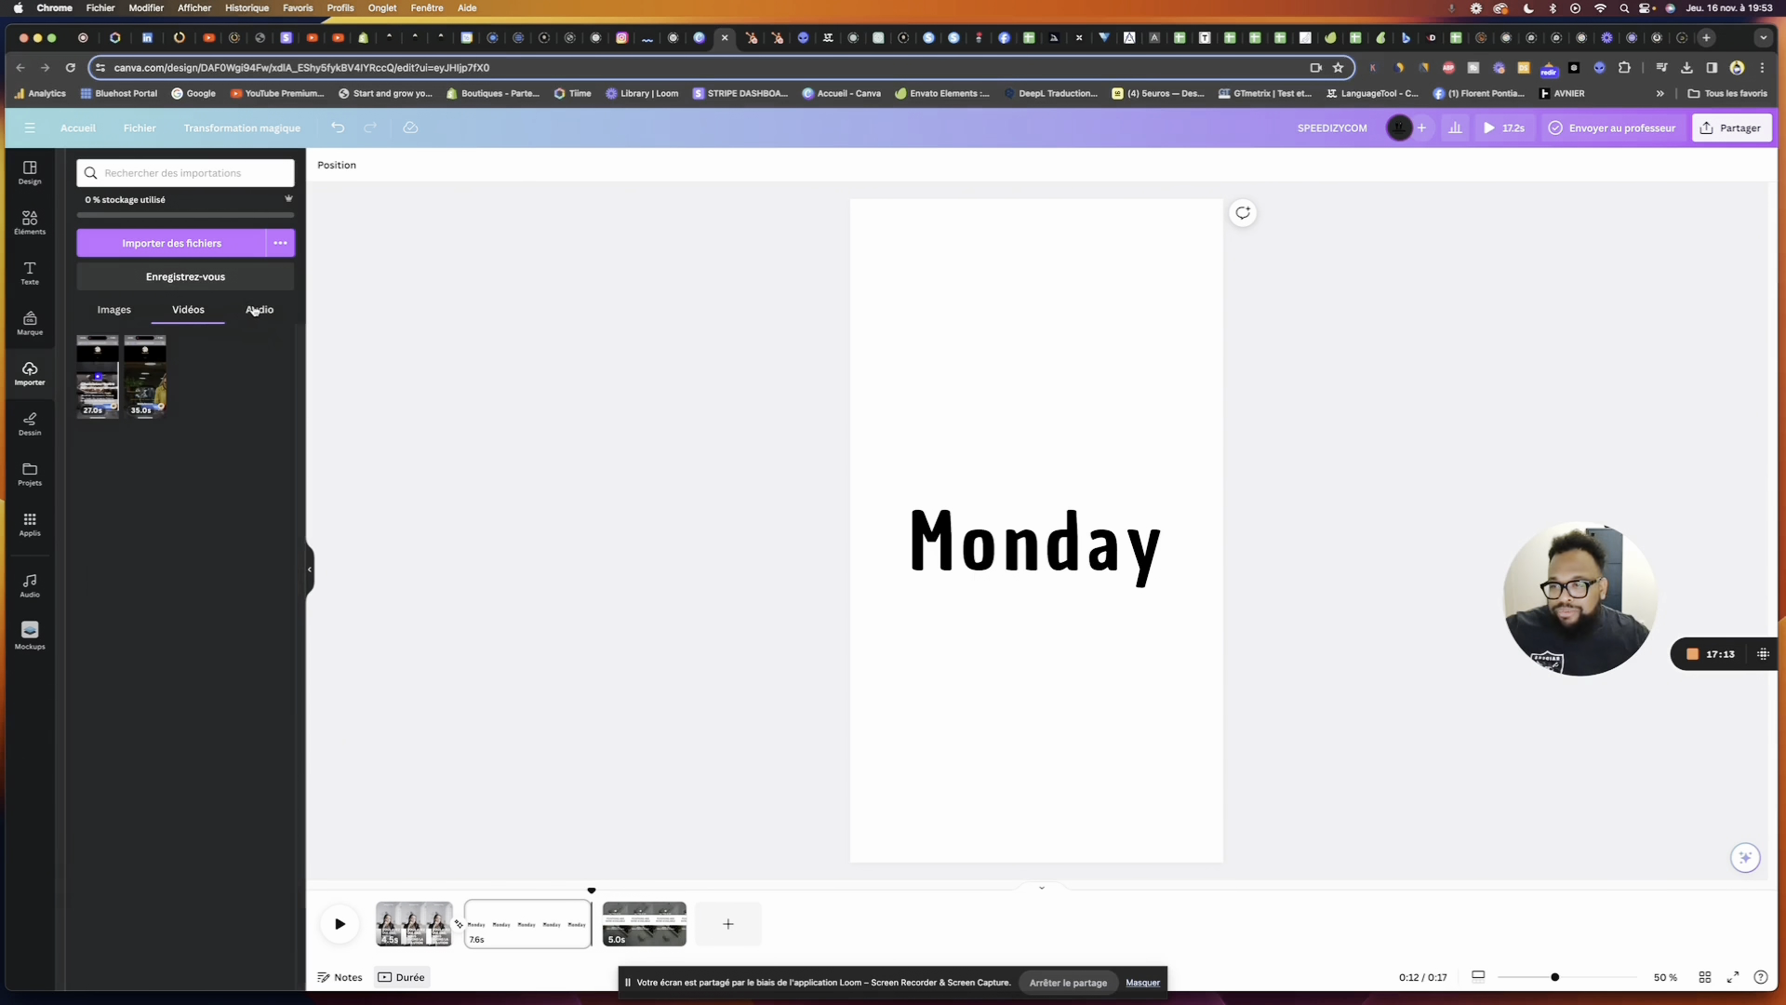
{"action": "left_click", "coordinate": [254, 310]}
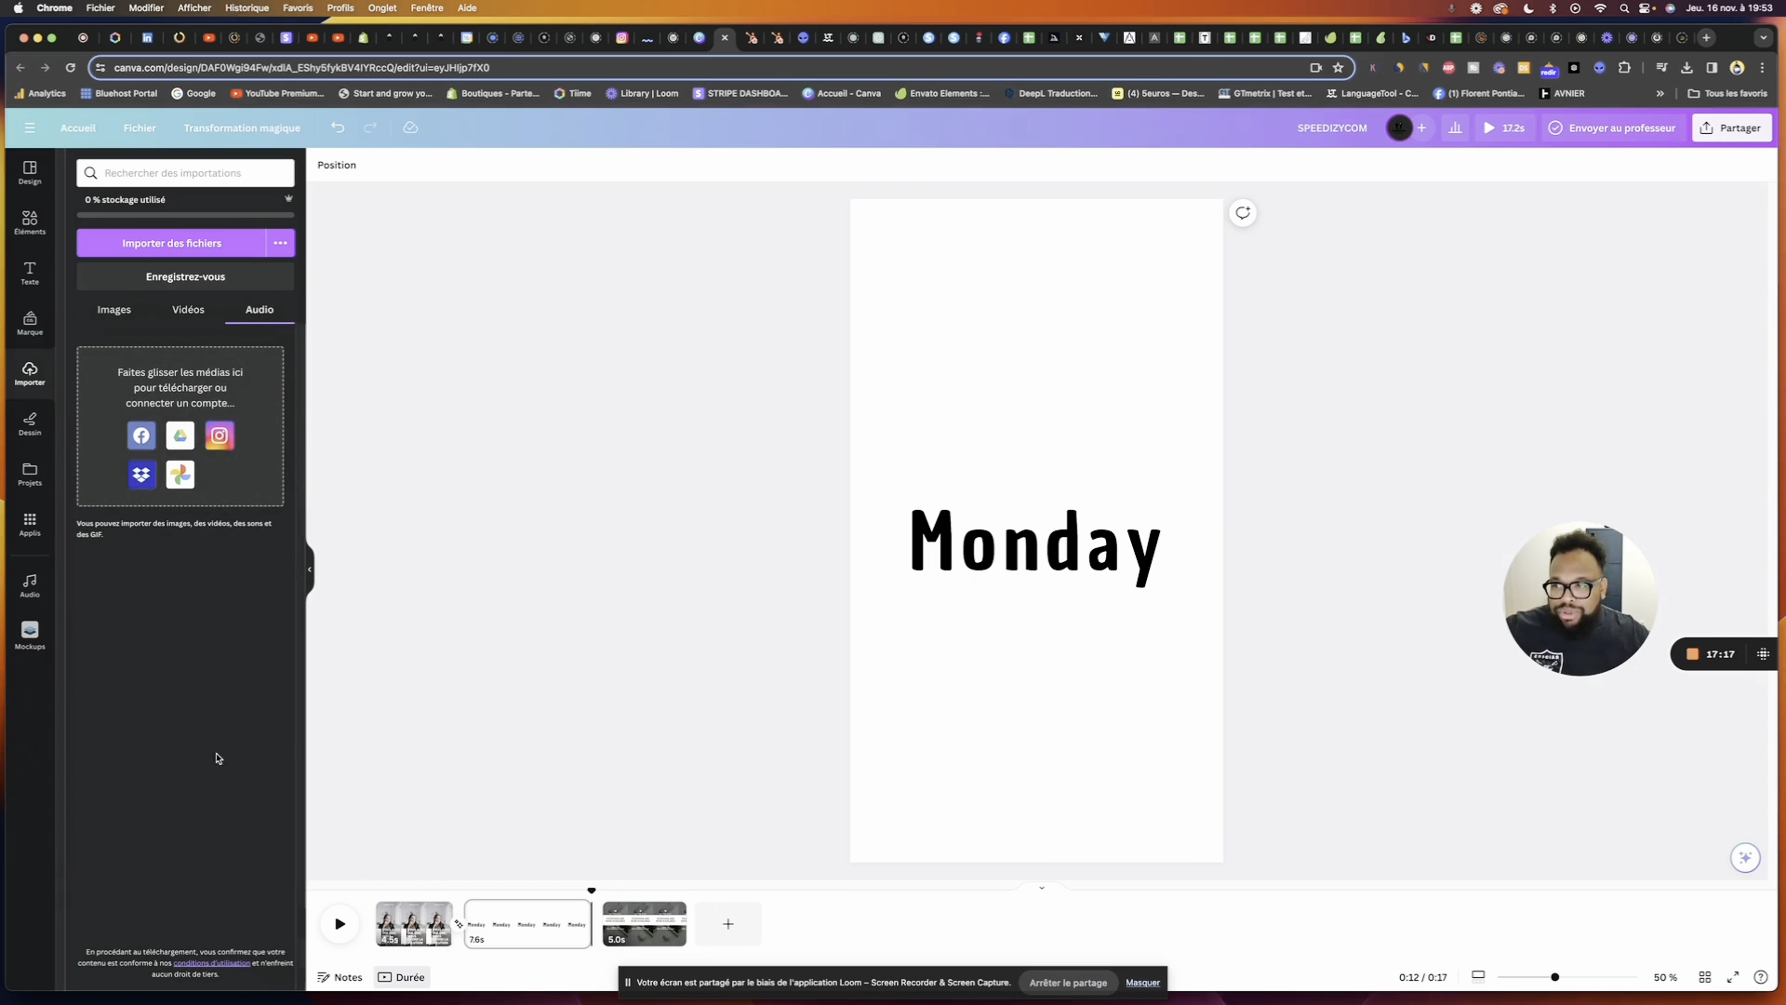
Draw a looping orange-red scribble with the marker above the "Monday" text
{"action": "left_click", "coordinate": [31, 424]}
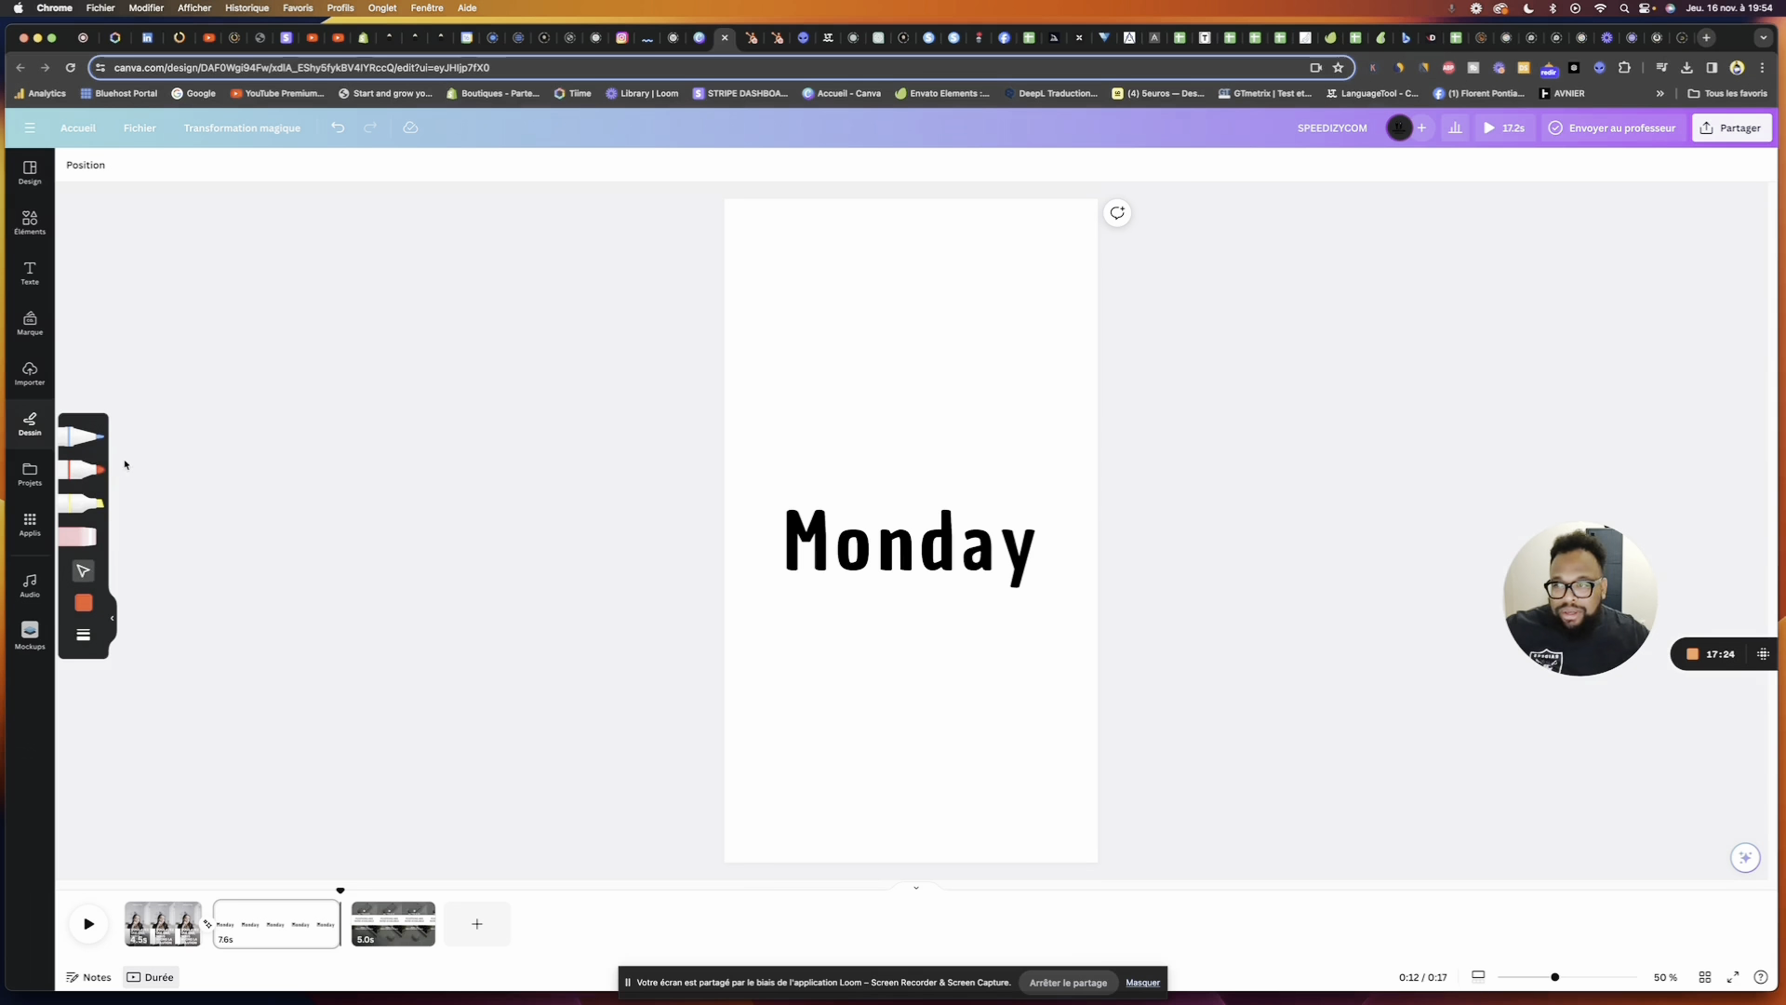
{"action": "left_click_drag", "start_coordinate": [856, 344], "coordinate": [856, 418]}
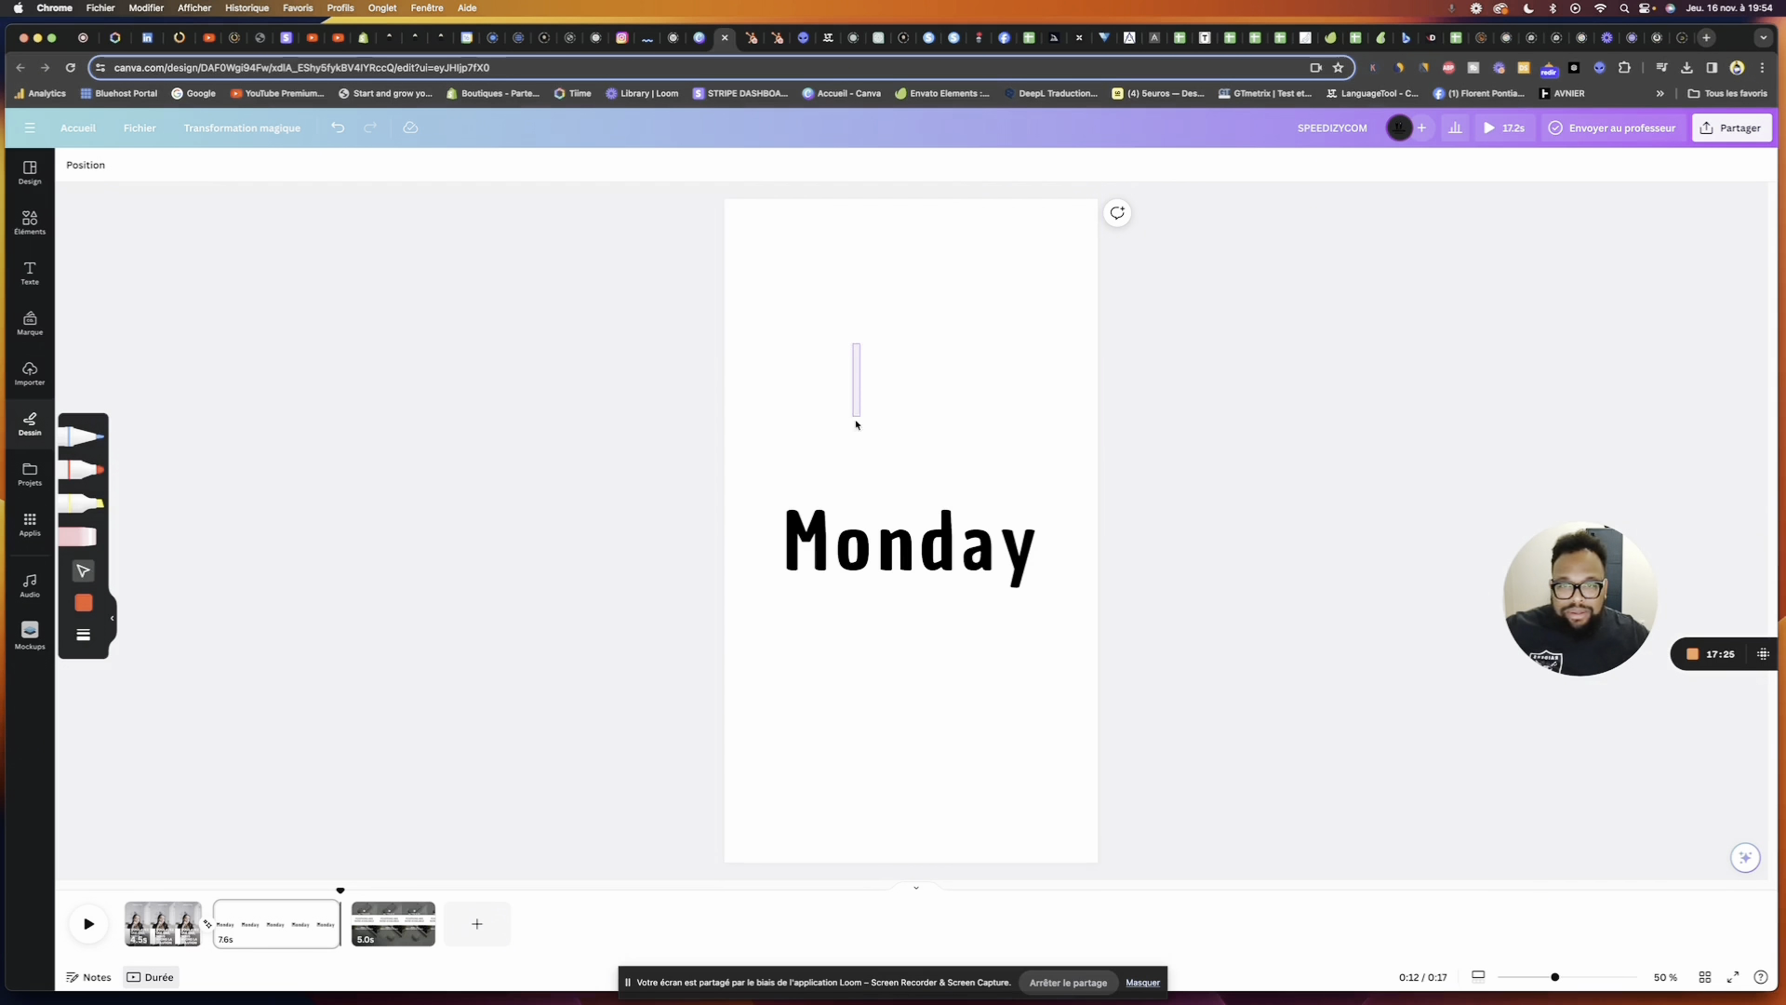
{"action": "key", "text": "super+z"}
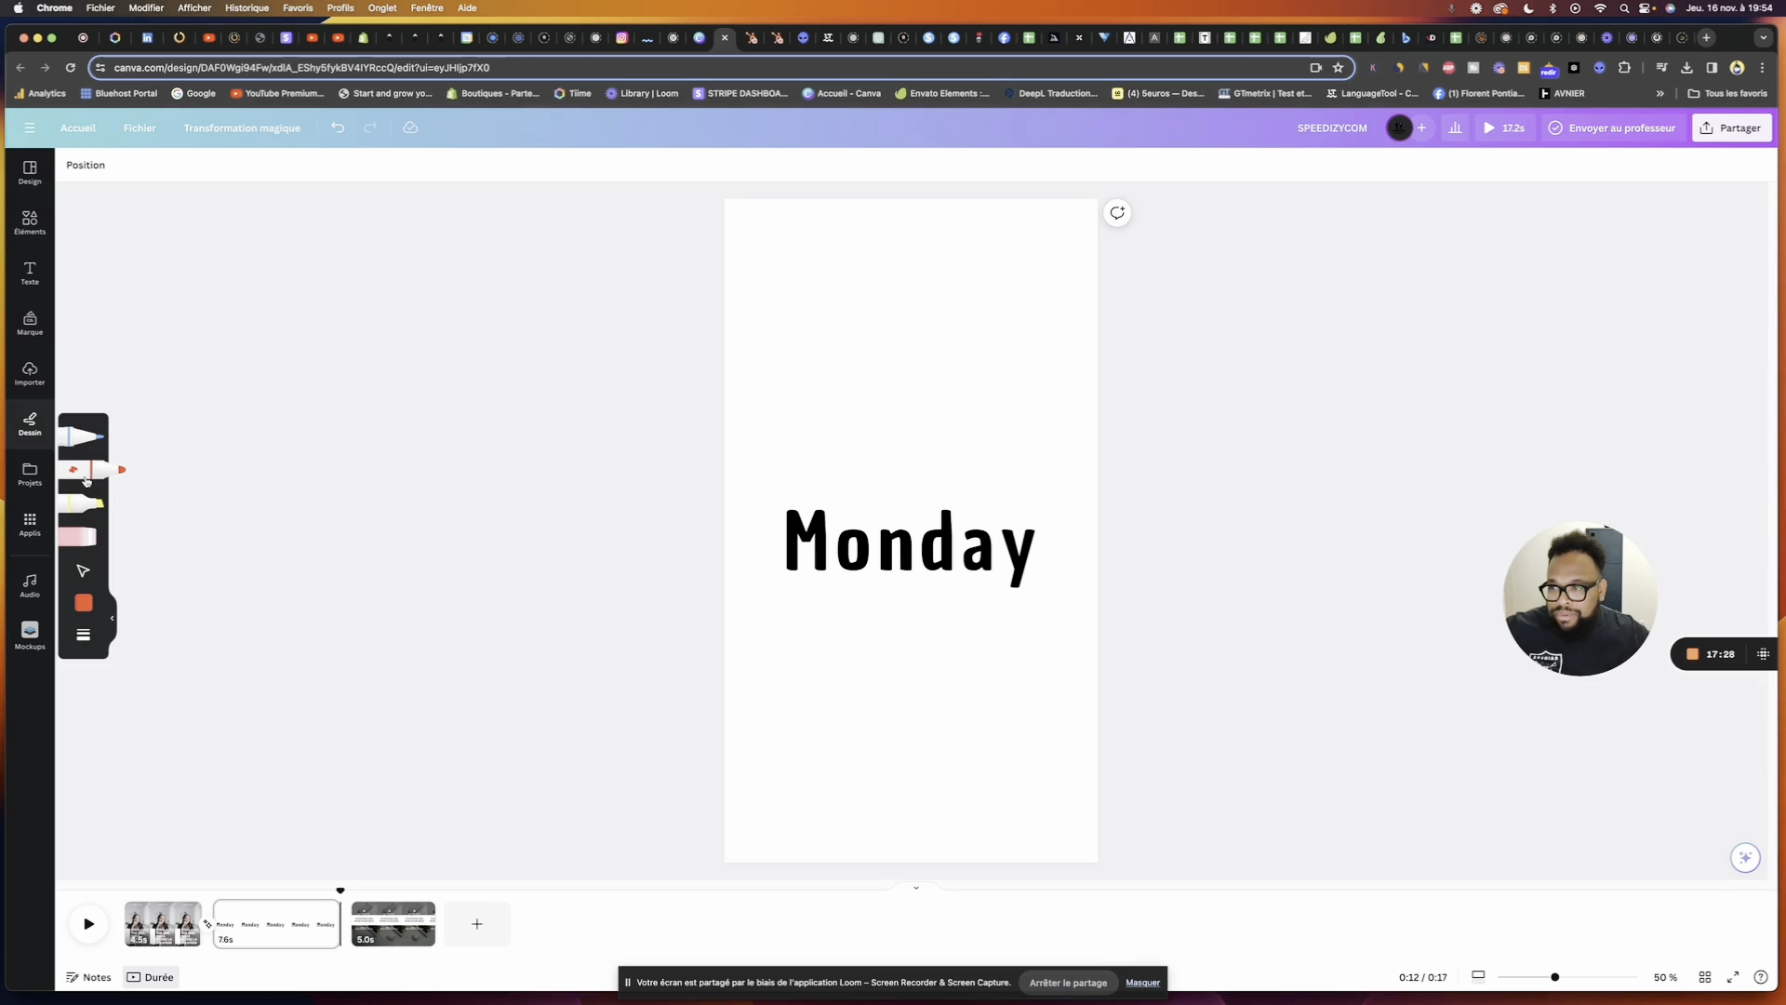
{"action": "mouse_move", "coordinate": [854, 366]}
{"action": "left_mouse_down"}
{"action": "mouse_move", "coordinate": [905, 411]}
{"action": "mouse_move", "coordinate": [831, 310]}
{"action": "mouse_move", "coordinate": [977, 387]}
{"action": "mouse_move", "coordinate": [1027, 462]}
{"action": "mouse_move", "coordinate": [945, 341]}
{"action": "mouse_move", "coordinate": [979, 295]}
{"action": "mouse_move", "coordinate": [973, 380]}
{"action": "mouse_move", "coordinate": [842, 316]}
{"action": "mouse_move", "coordinate": [982, 363]}
{"action": "mouse_move", "coordinate": [893, 355]}
{"action": "left_mouse_up"}
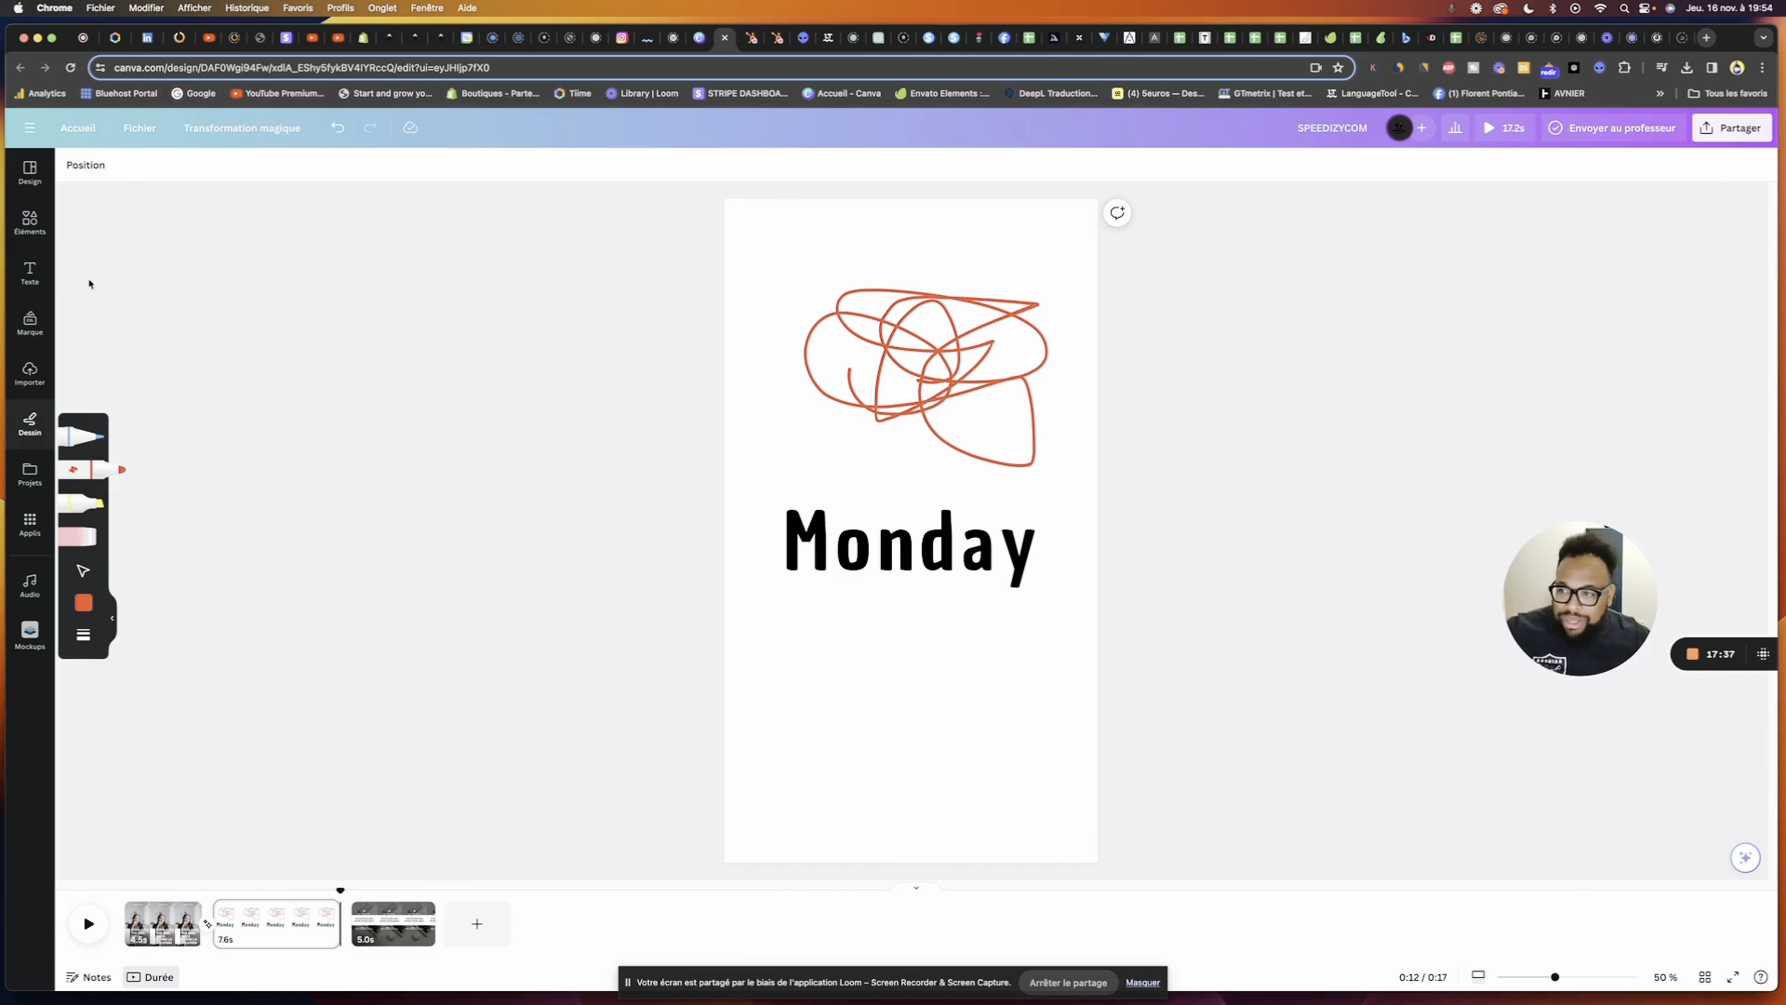
Insert the tilted smartphone mockup from the Mockups app's Smartphone category onto the "Monday" page
{"action": "left_click", "coordinate": [29, 473]}
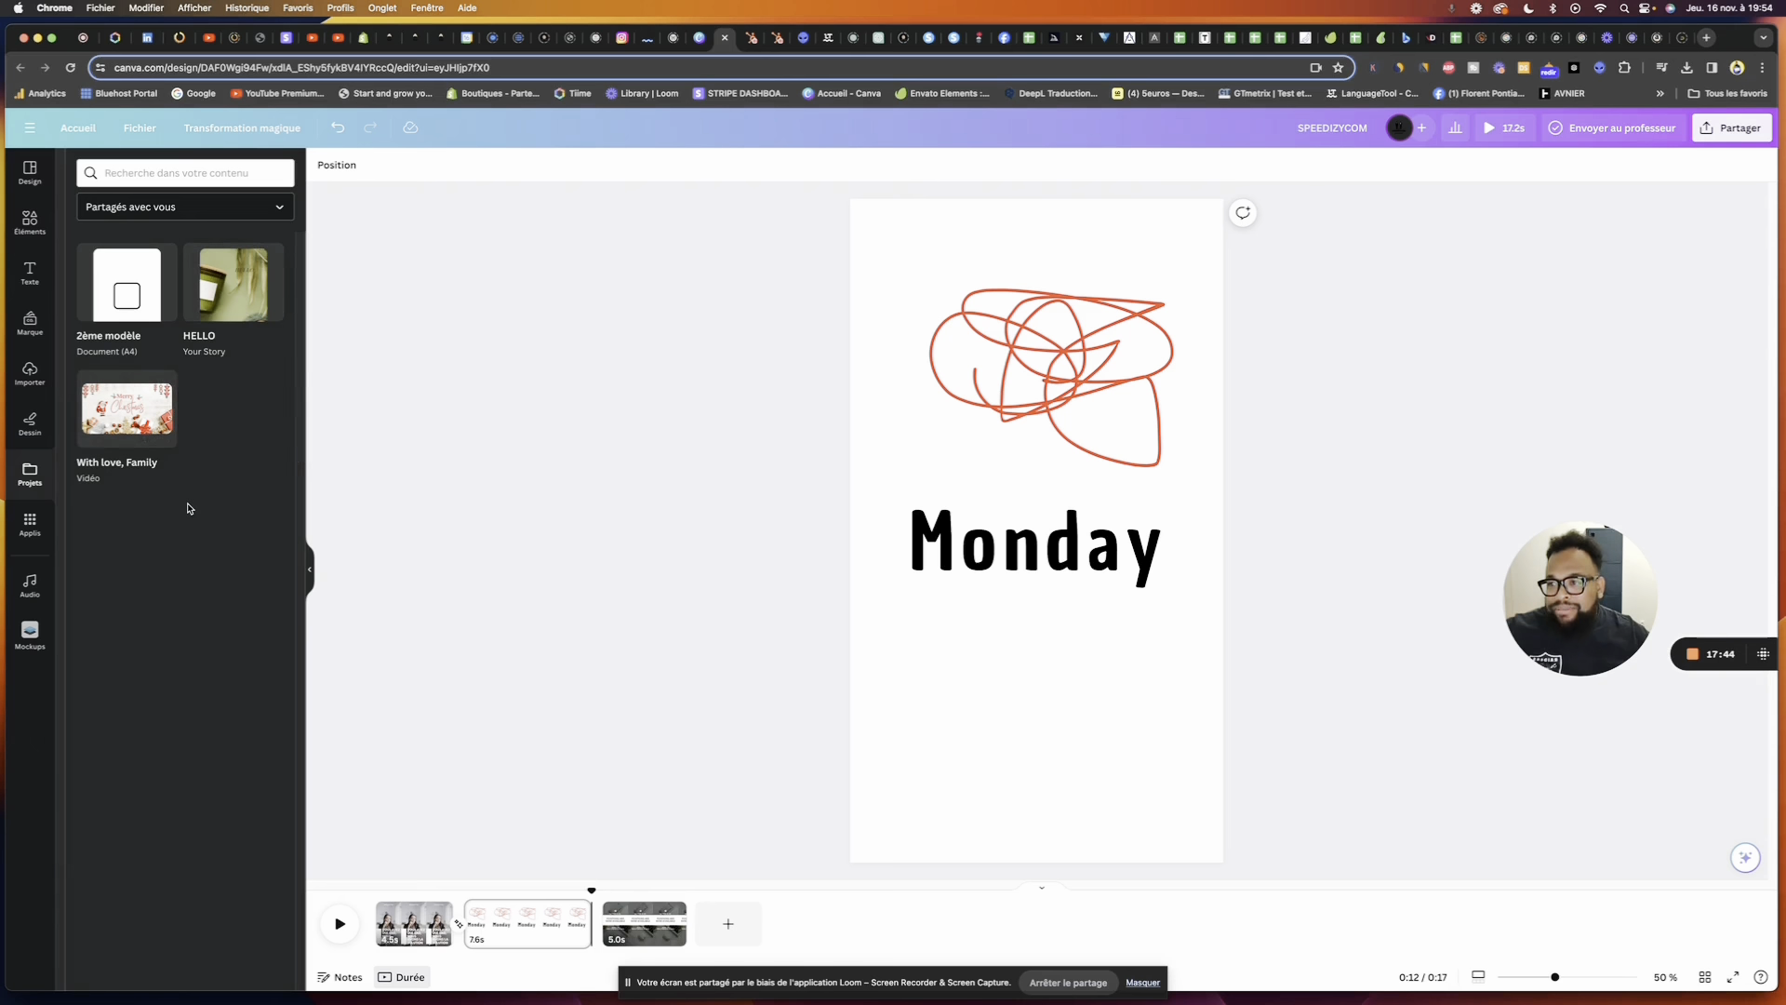
{"action": "left_click", "coordinate": [30, 524]}
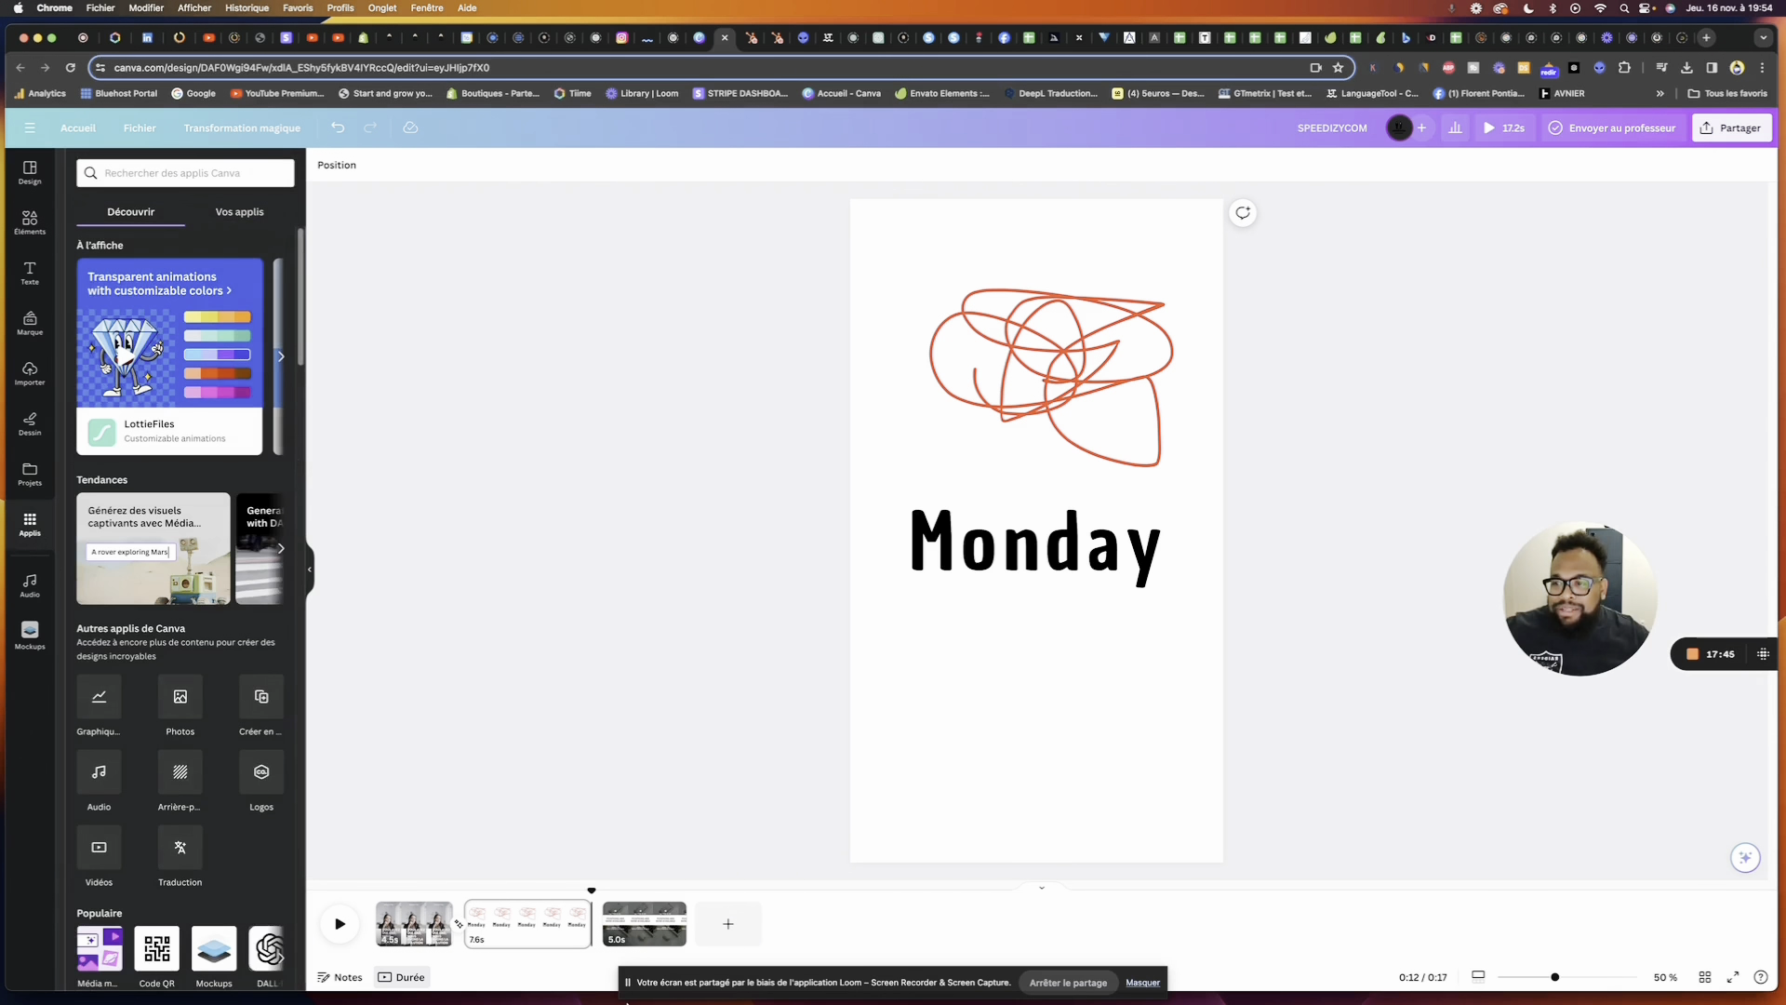
{"action": "scroll", "coordinate": [222, 669], "scroll_direction": "down", "scroll_amount": 3}
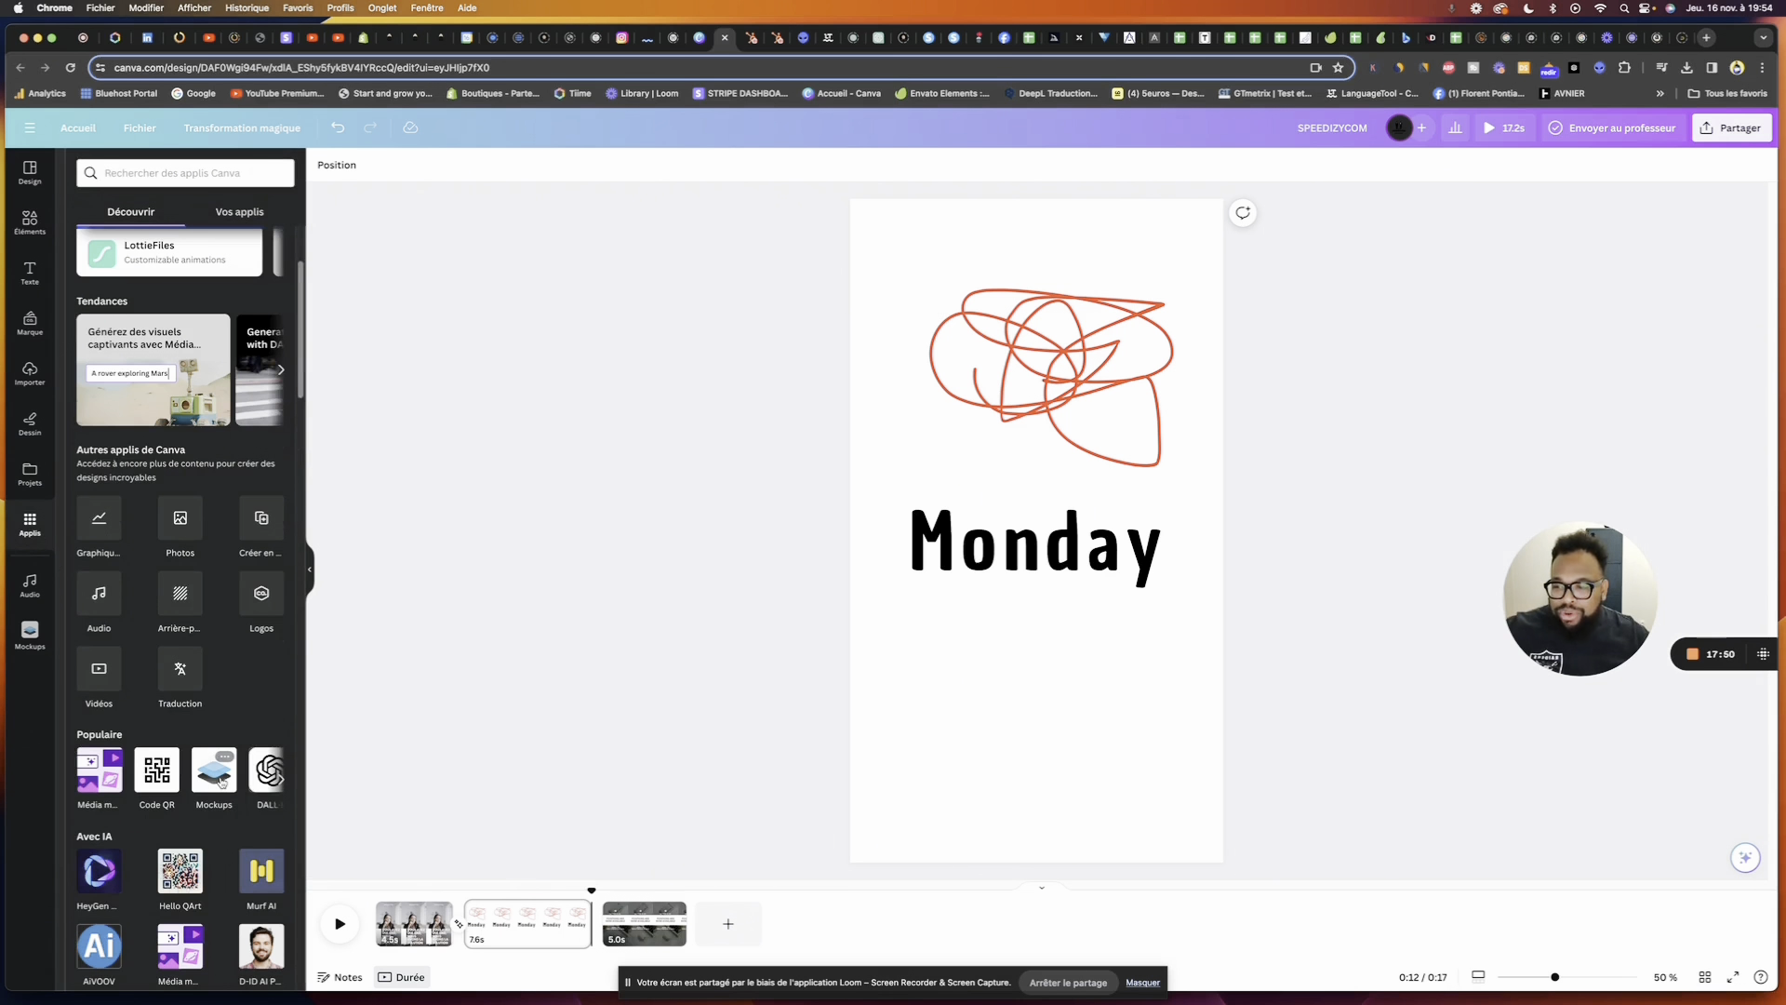
{"action": "left_click", "coordinate": [214, 772]}
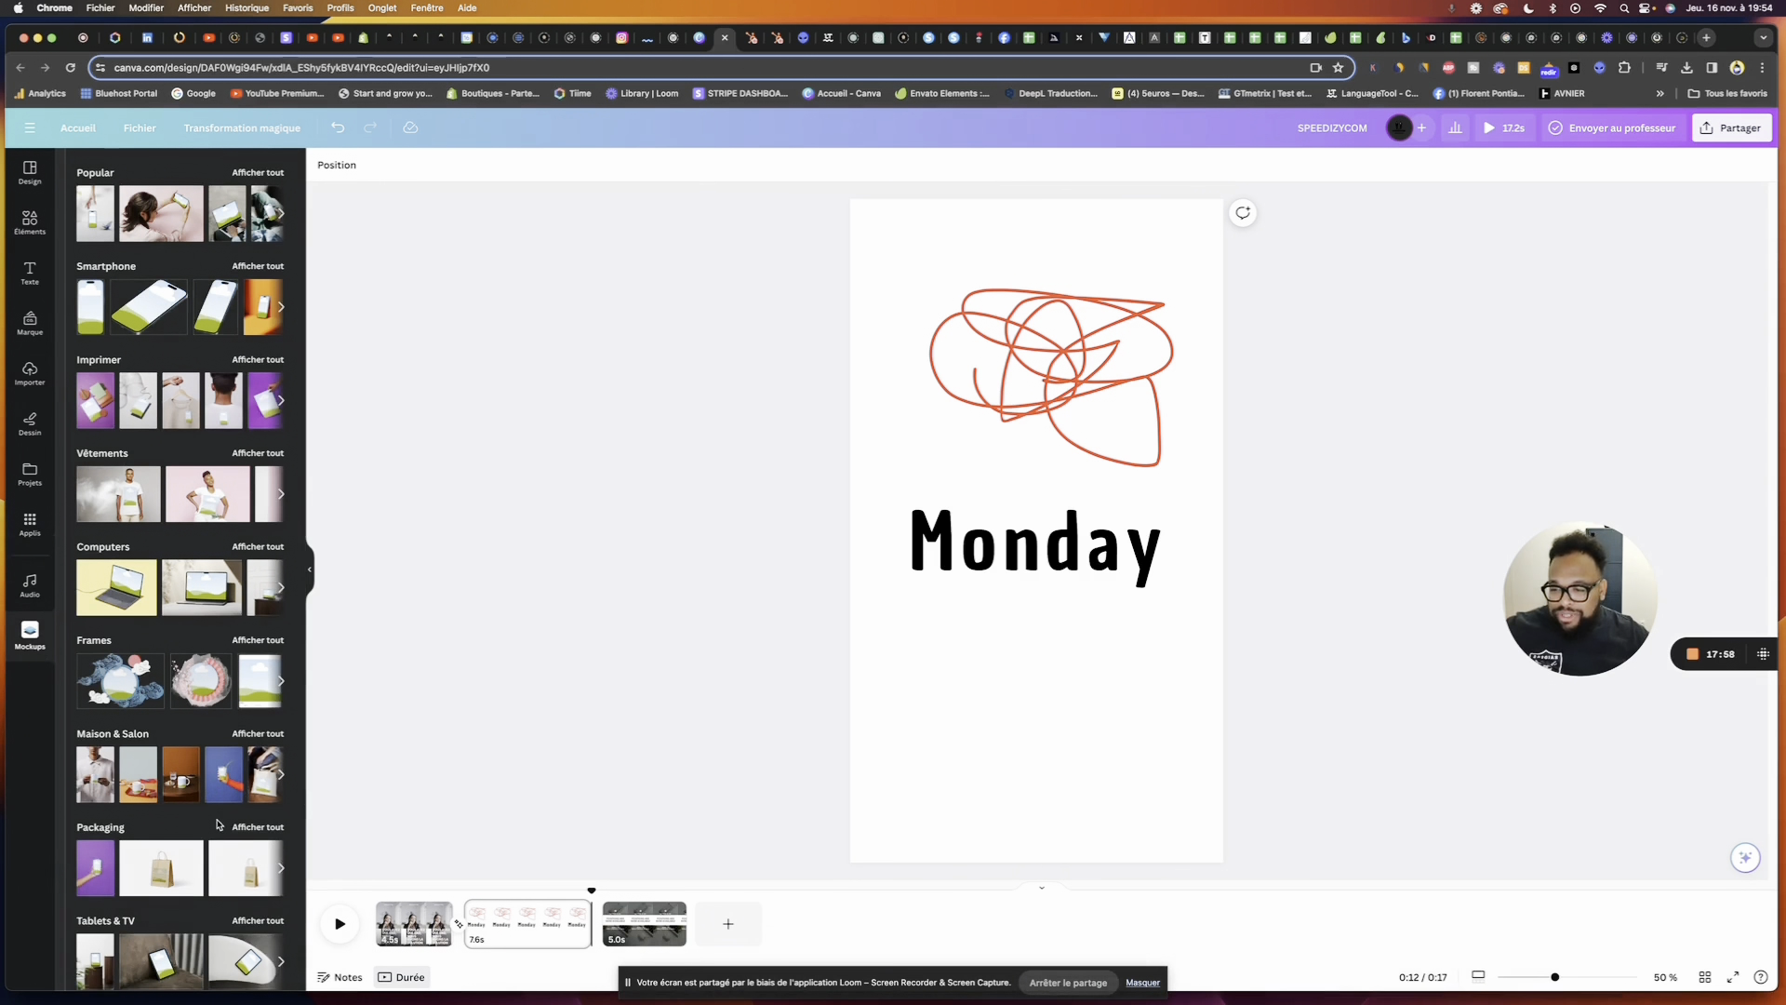
{"action": "scroll", "coordinate": [223, 827], "scroll_direction": "down", "scroll_amount": 2}
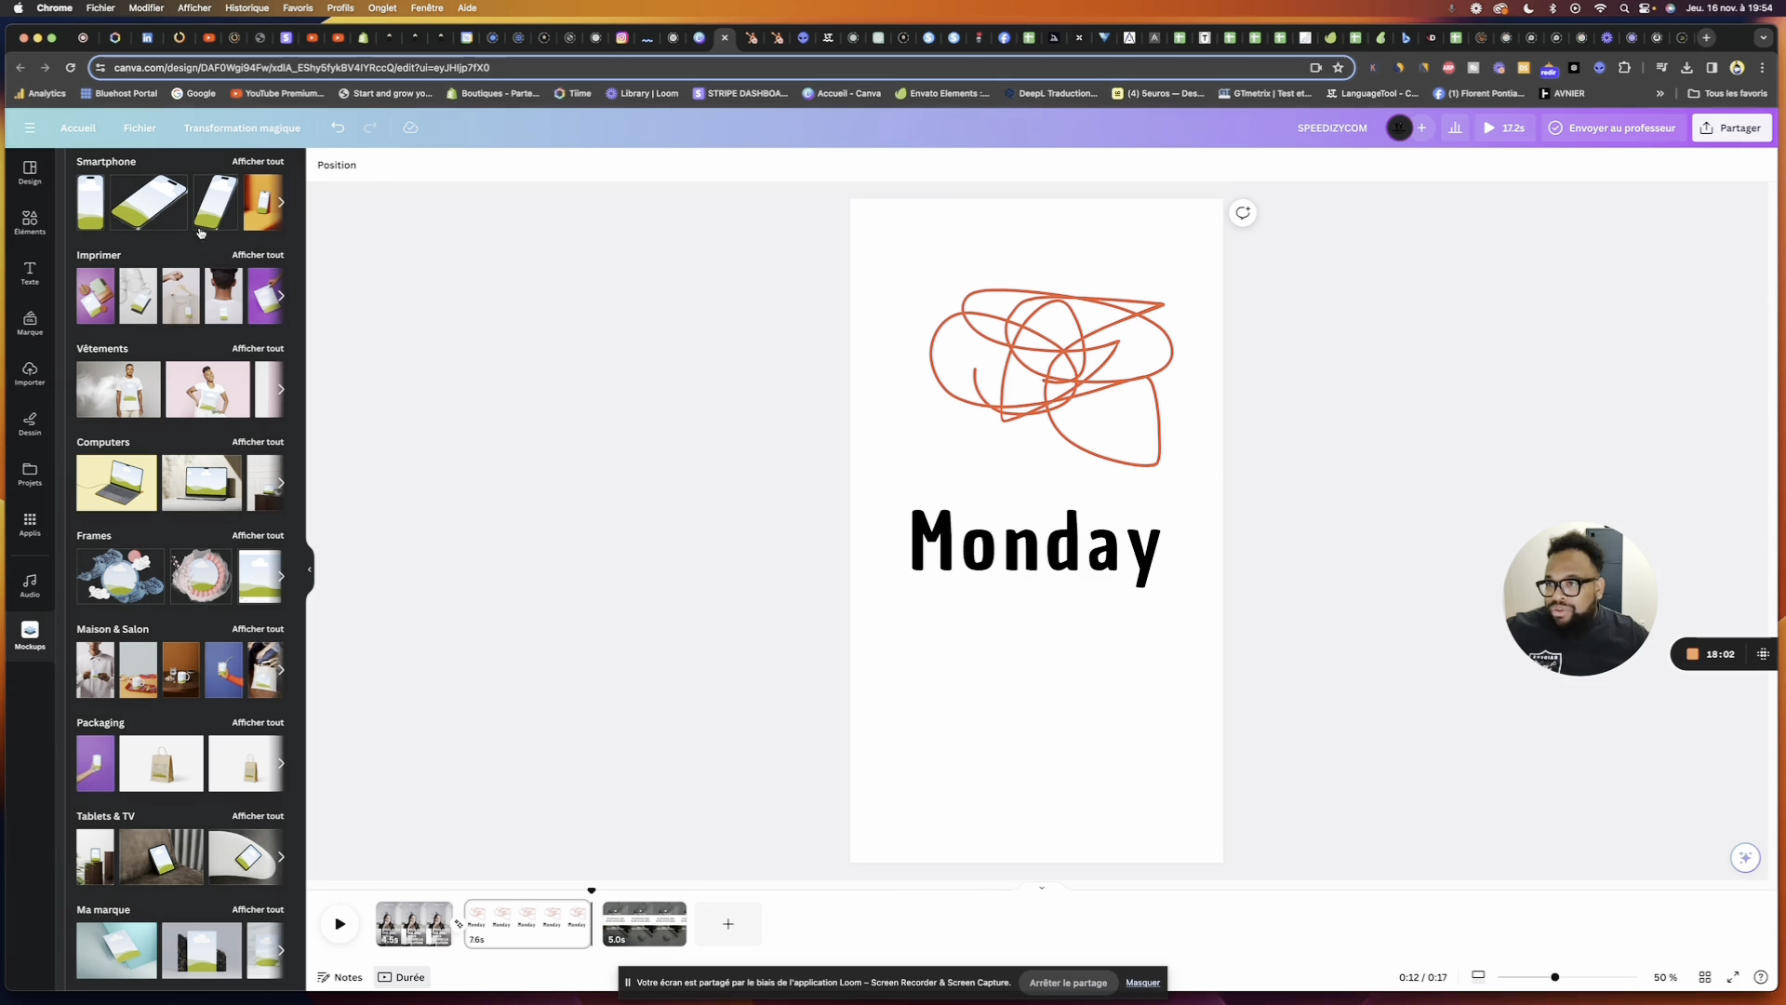
{"action": "left_click", "coordinate": [149, 202]}
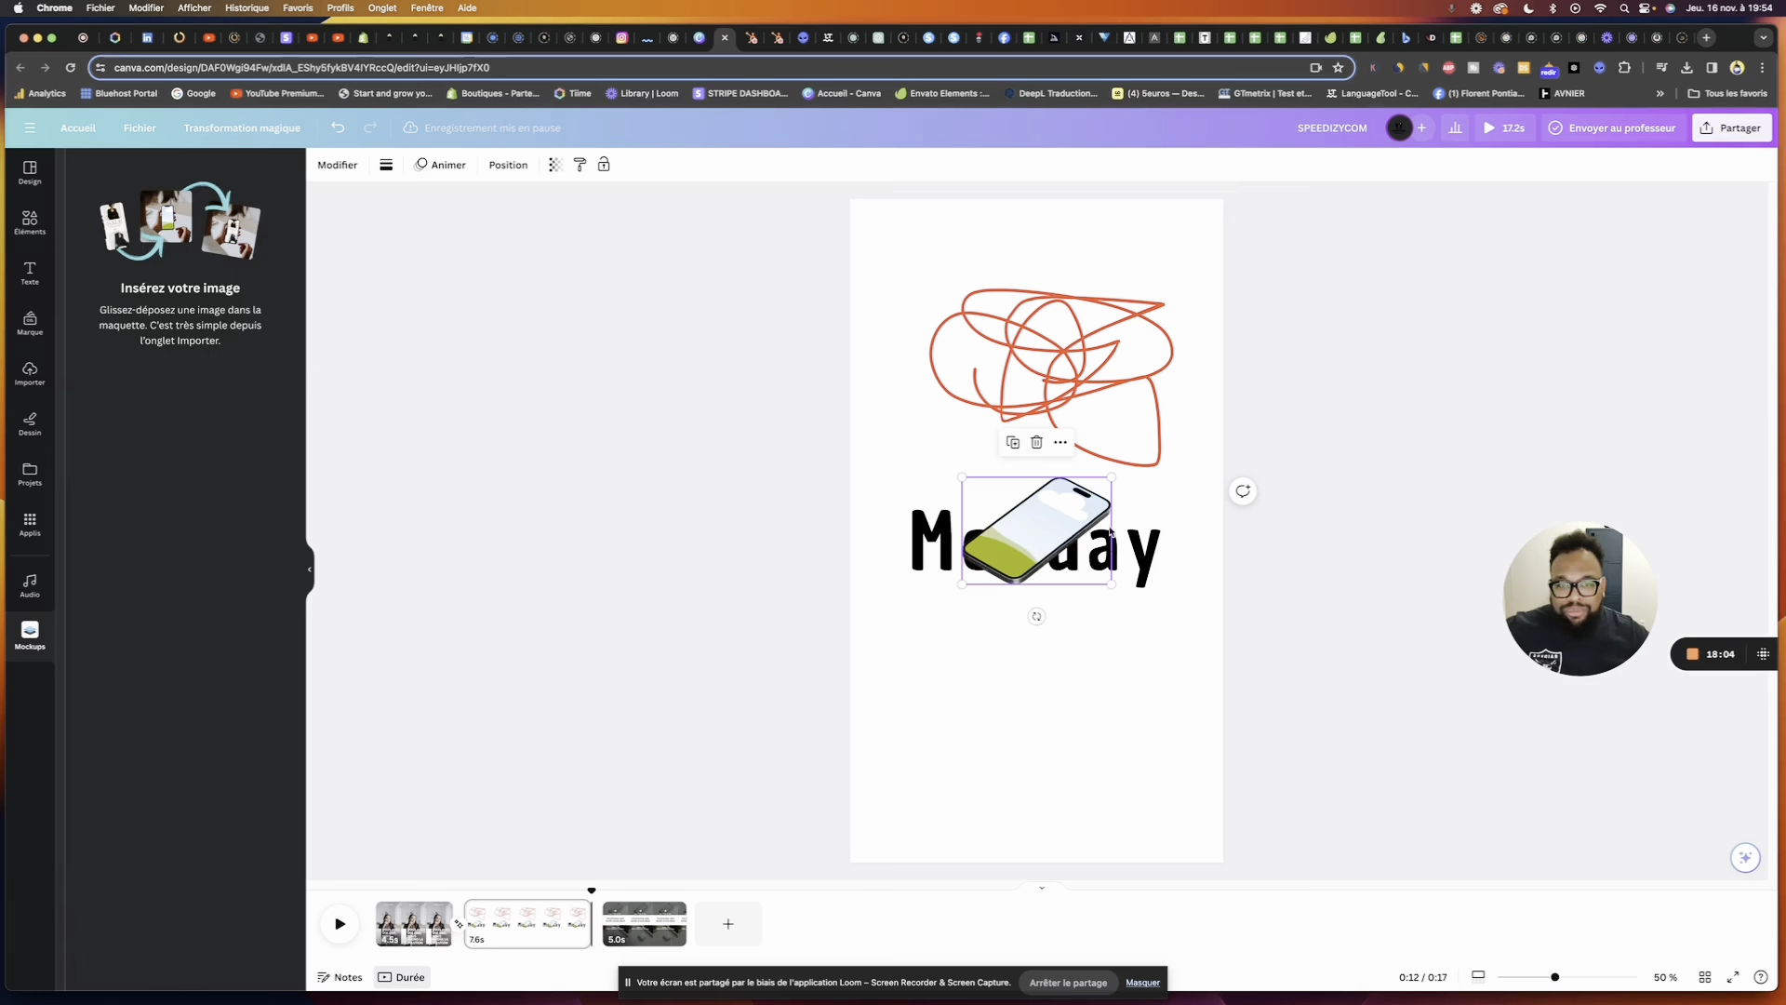
Move the smartphone mockup below the "Monday" text and shift the scribble slightly toward the page's upper right
{"action": "left_click_drag", "start_coordinate": [1045, 527], "coordinate": [1061, 675]}
{"action": "left_click", "coordinate": [1072, 383]}
{"action": "left_click_drag", "start_coordinate": [1072, 382], "coordinate": [1072, 721]}
{"action": "key", "text": "ctrl+z"}
{"action": "left_click", "coordinate": [1042, 683]}
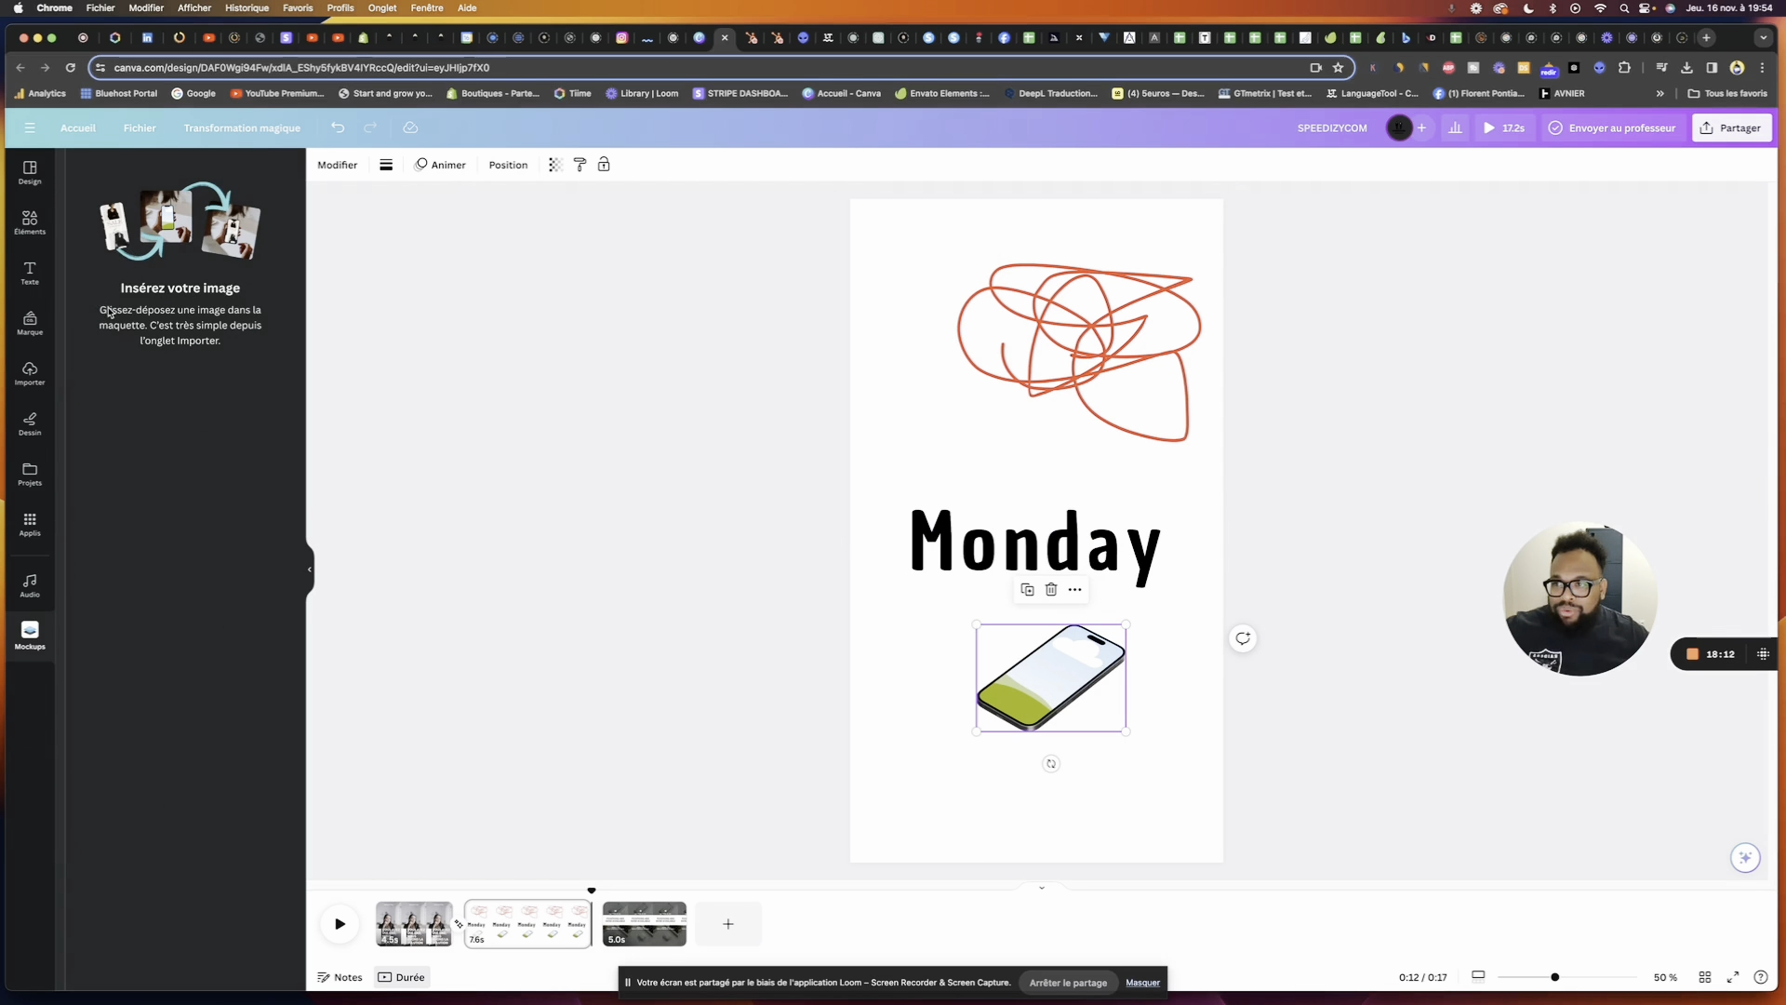
Fill the smartphone mockup's screen with the uploaded photo of the man in the dark T-shirt
{"action": "left_click", "coordinate": [30, 371]}
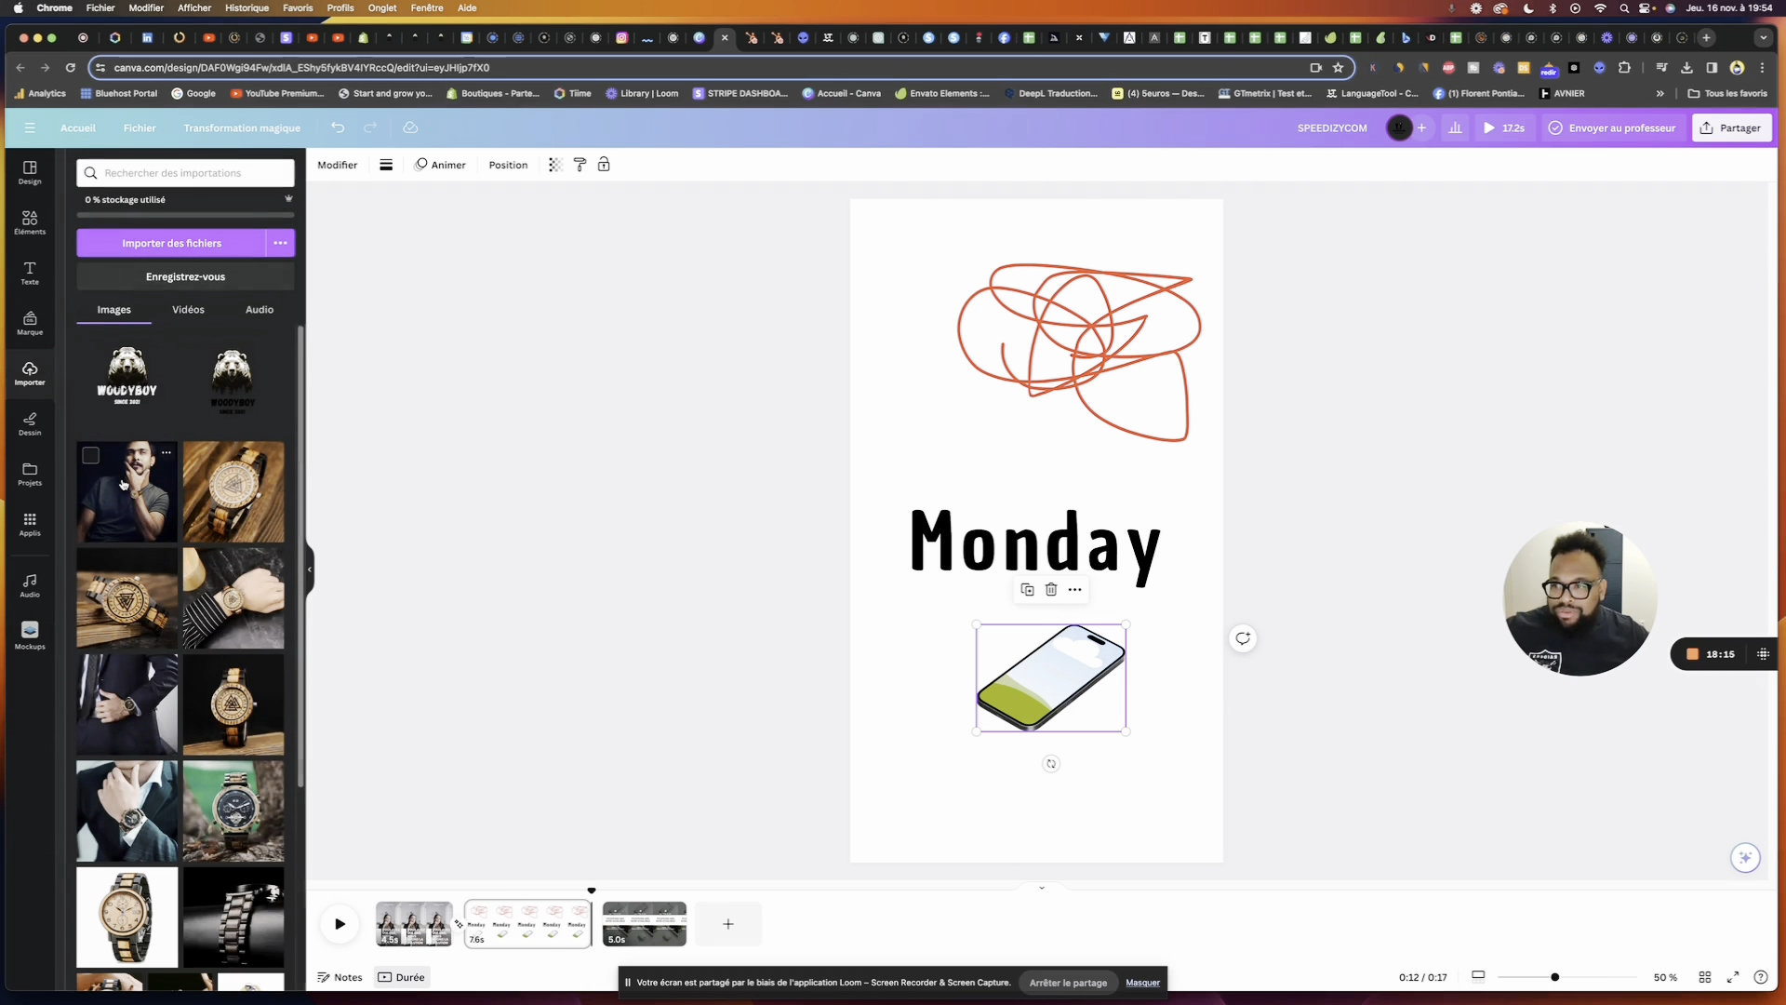
{"action": "left_click_drag", "start_coordinate": [124, 485], "coordinate": [975, 632]}
{"action": "left_click_drag", "start_coordinate": [1065, 698], "coordinate": [1053, 656]}
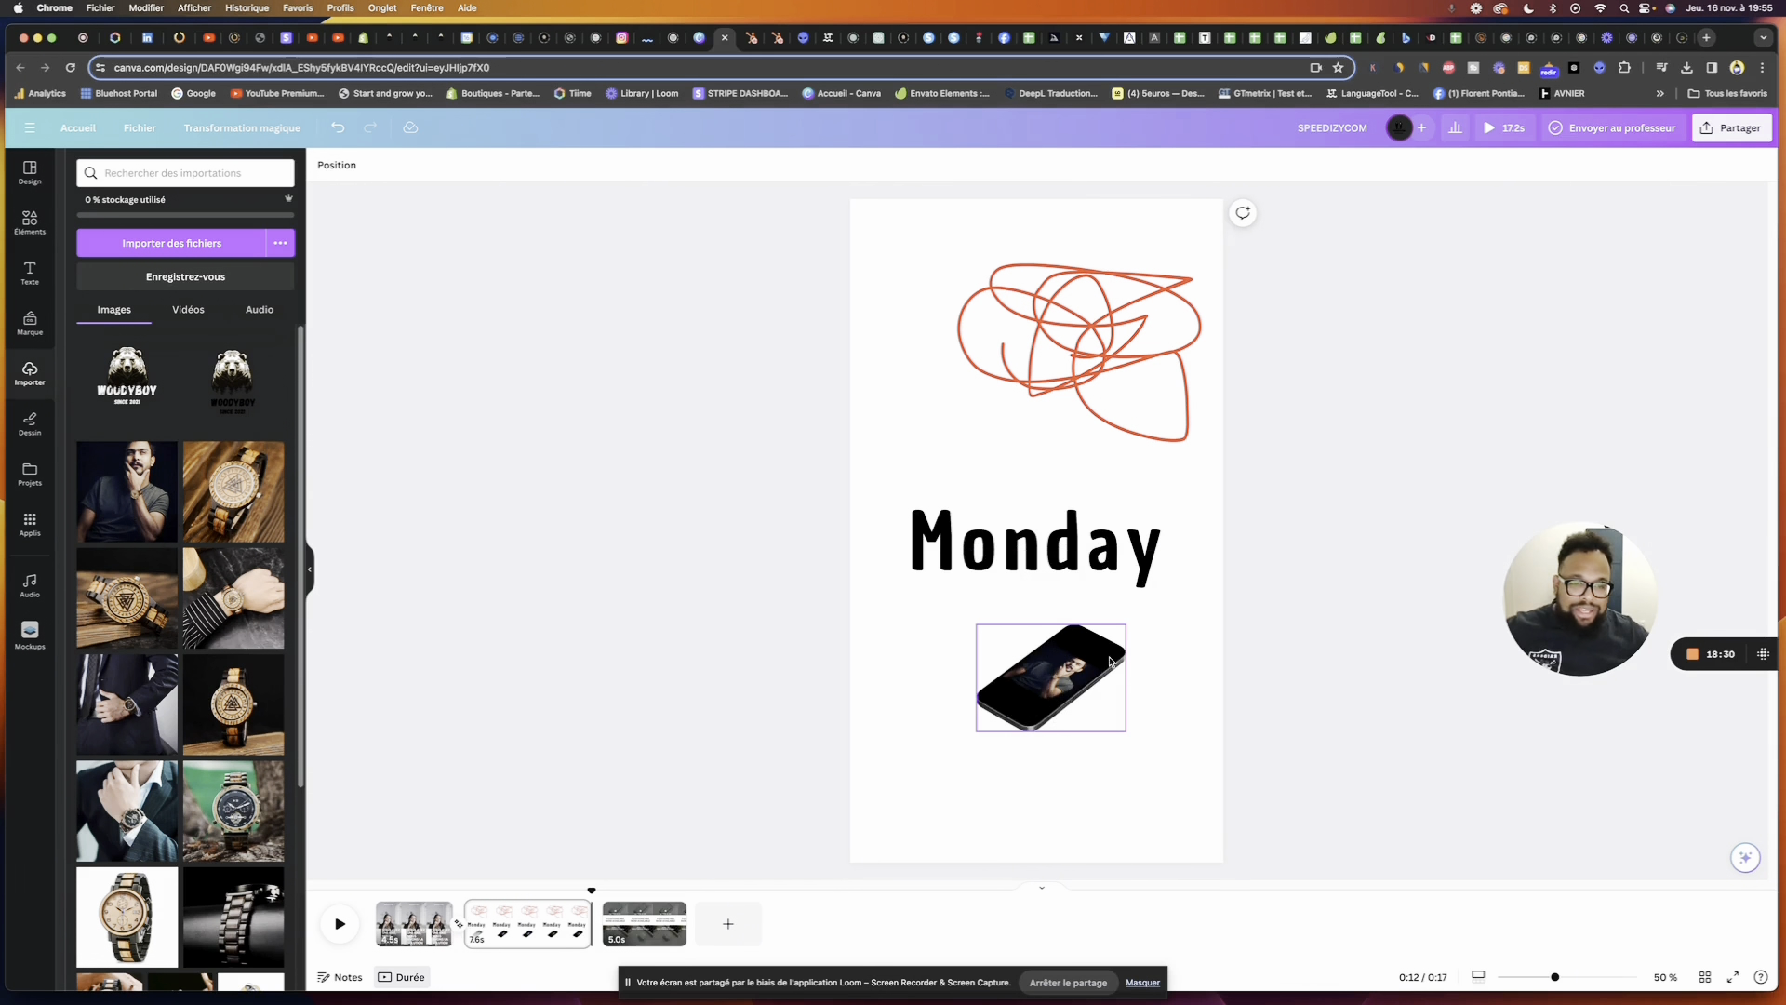
Browse the apps catalogue, examining the other Canva apps, the popular ones and the AI-powered ones
{"action": "left_click", "coordinate": [30, 523]}
{"action": "scroll", "coordinate": [181, 698], "scroll_direction": "down", "scroll_amount": 3}
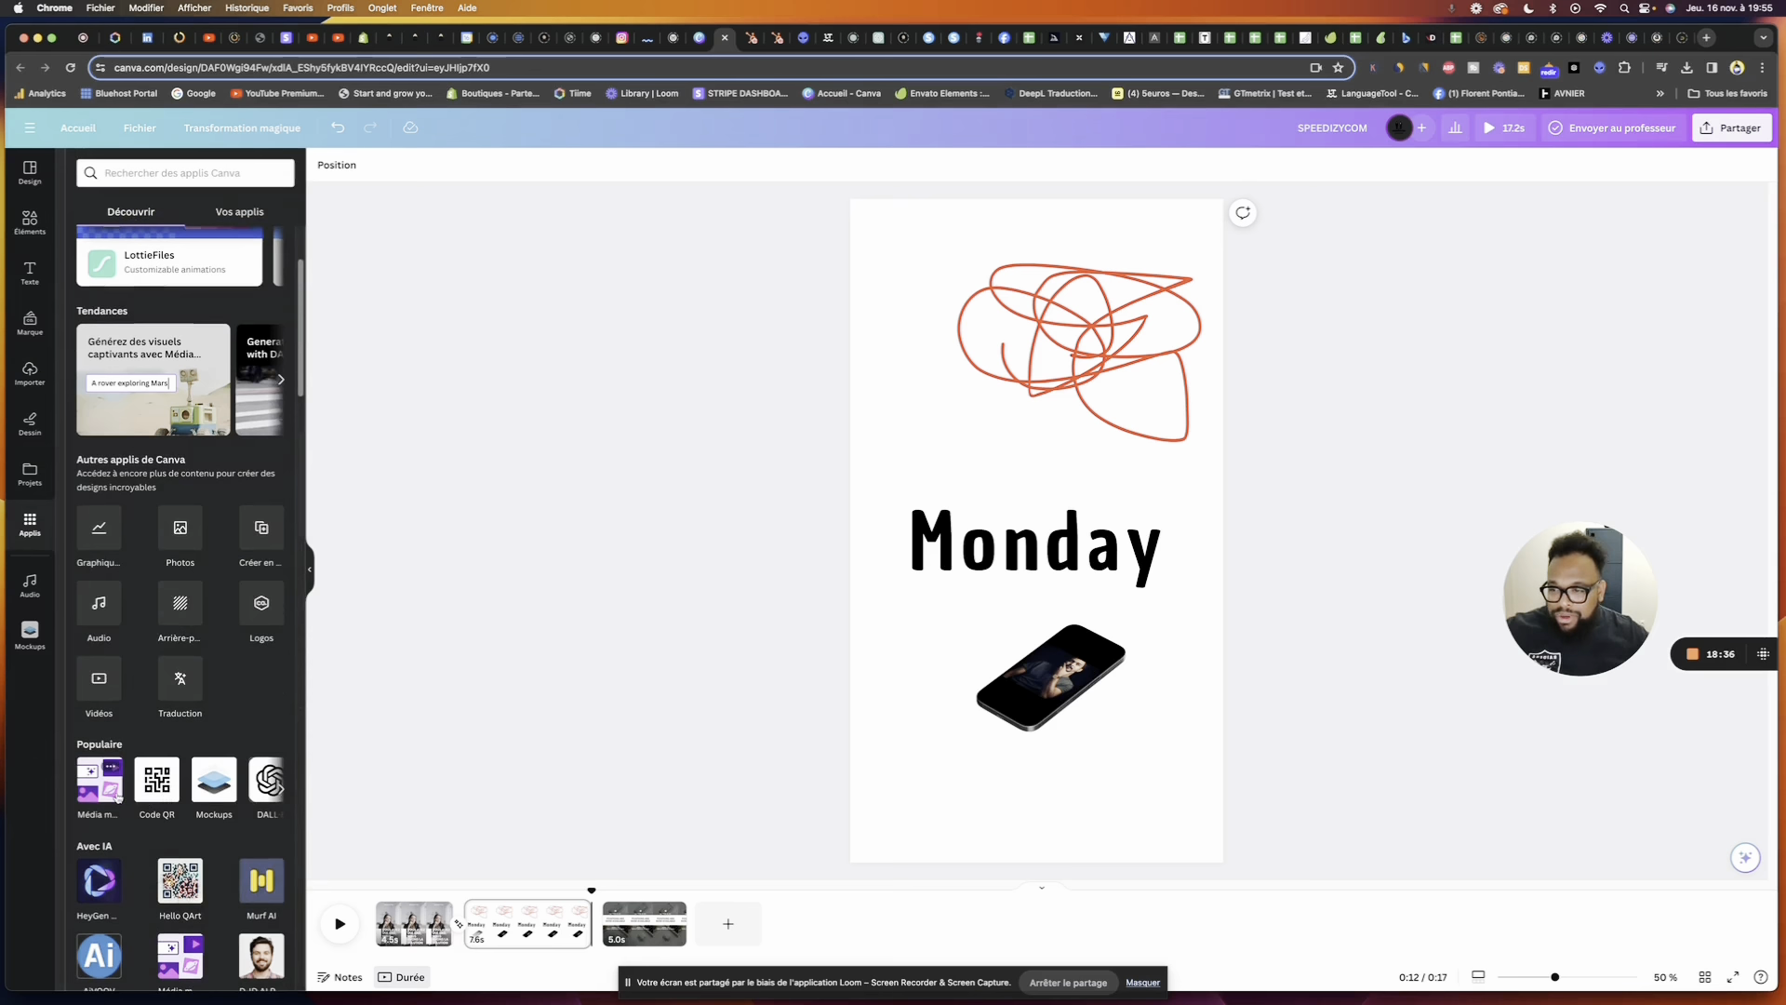
{"action": "scroll", "coordinate": [102, 786], "scroll_direction": "down", "scroll_amount": 3}
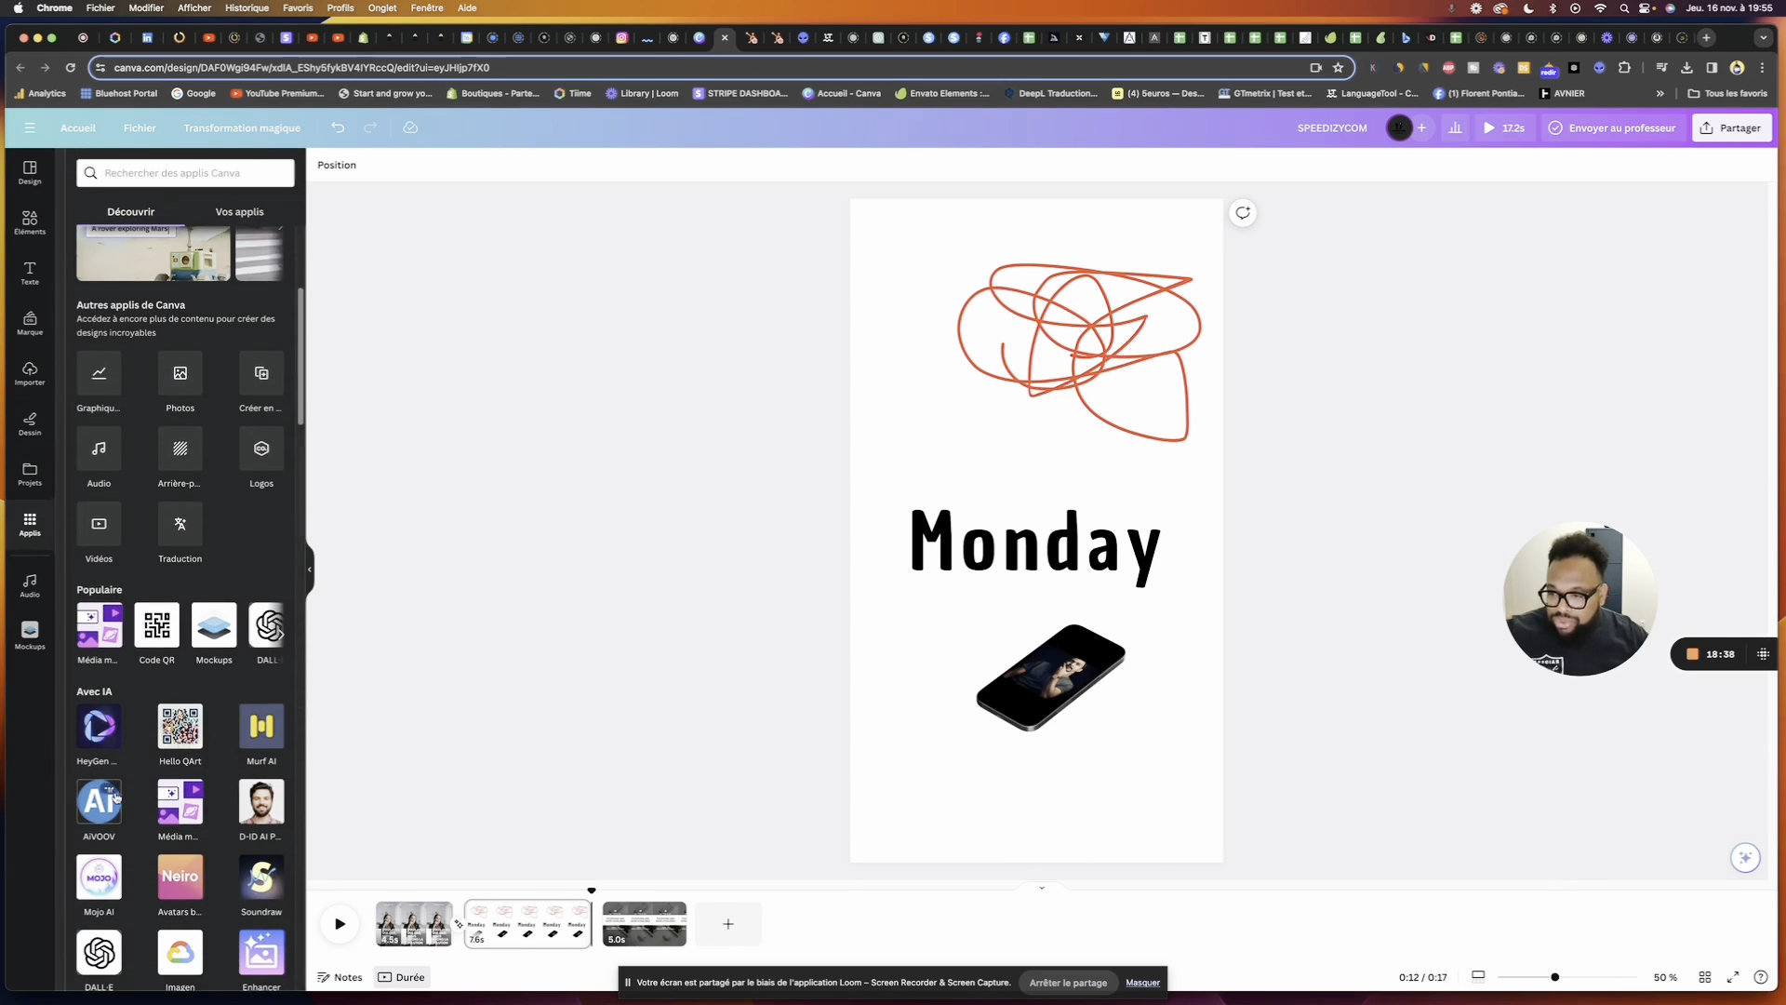
{"action": "scroll", "coordinate": [277, 820], "scroll_direction": "down", "scroll_amount": 3}
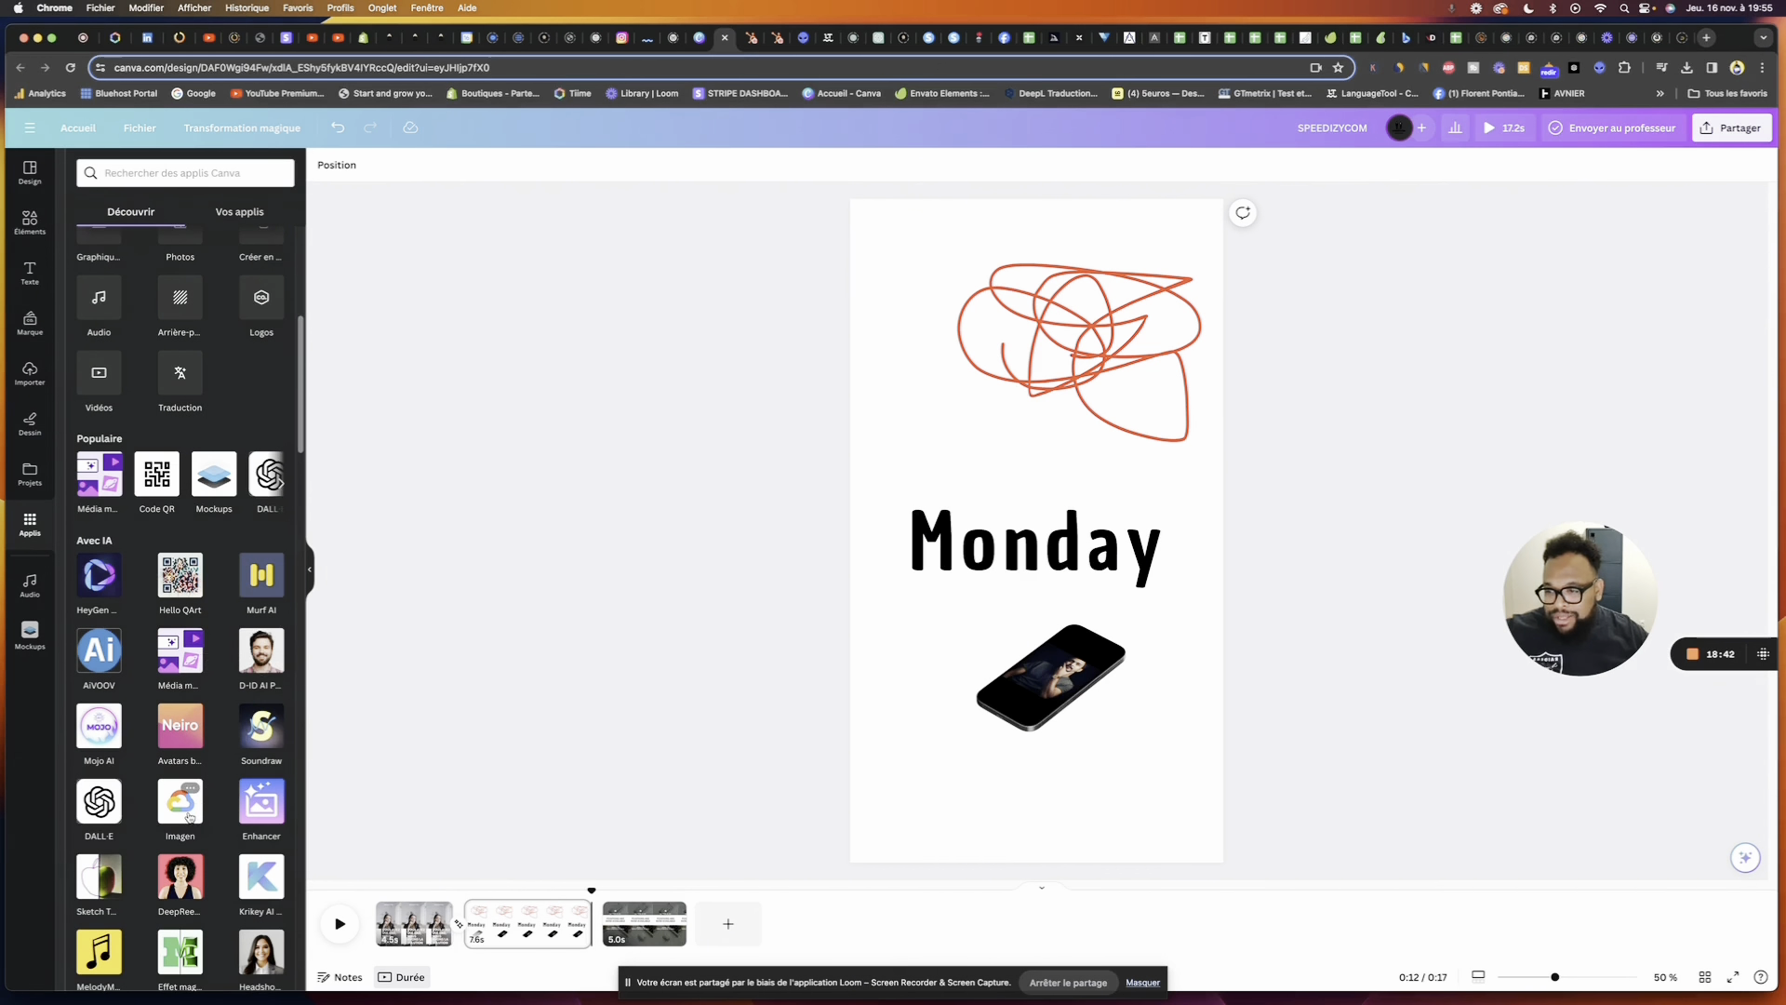
{"action": "scroll", "coordinate": [103, 801], "scroll_direction": "down", "scroll_amount": 1}
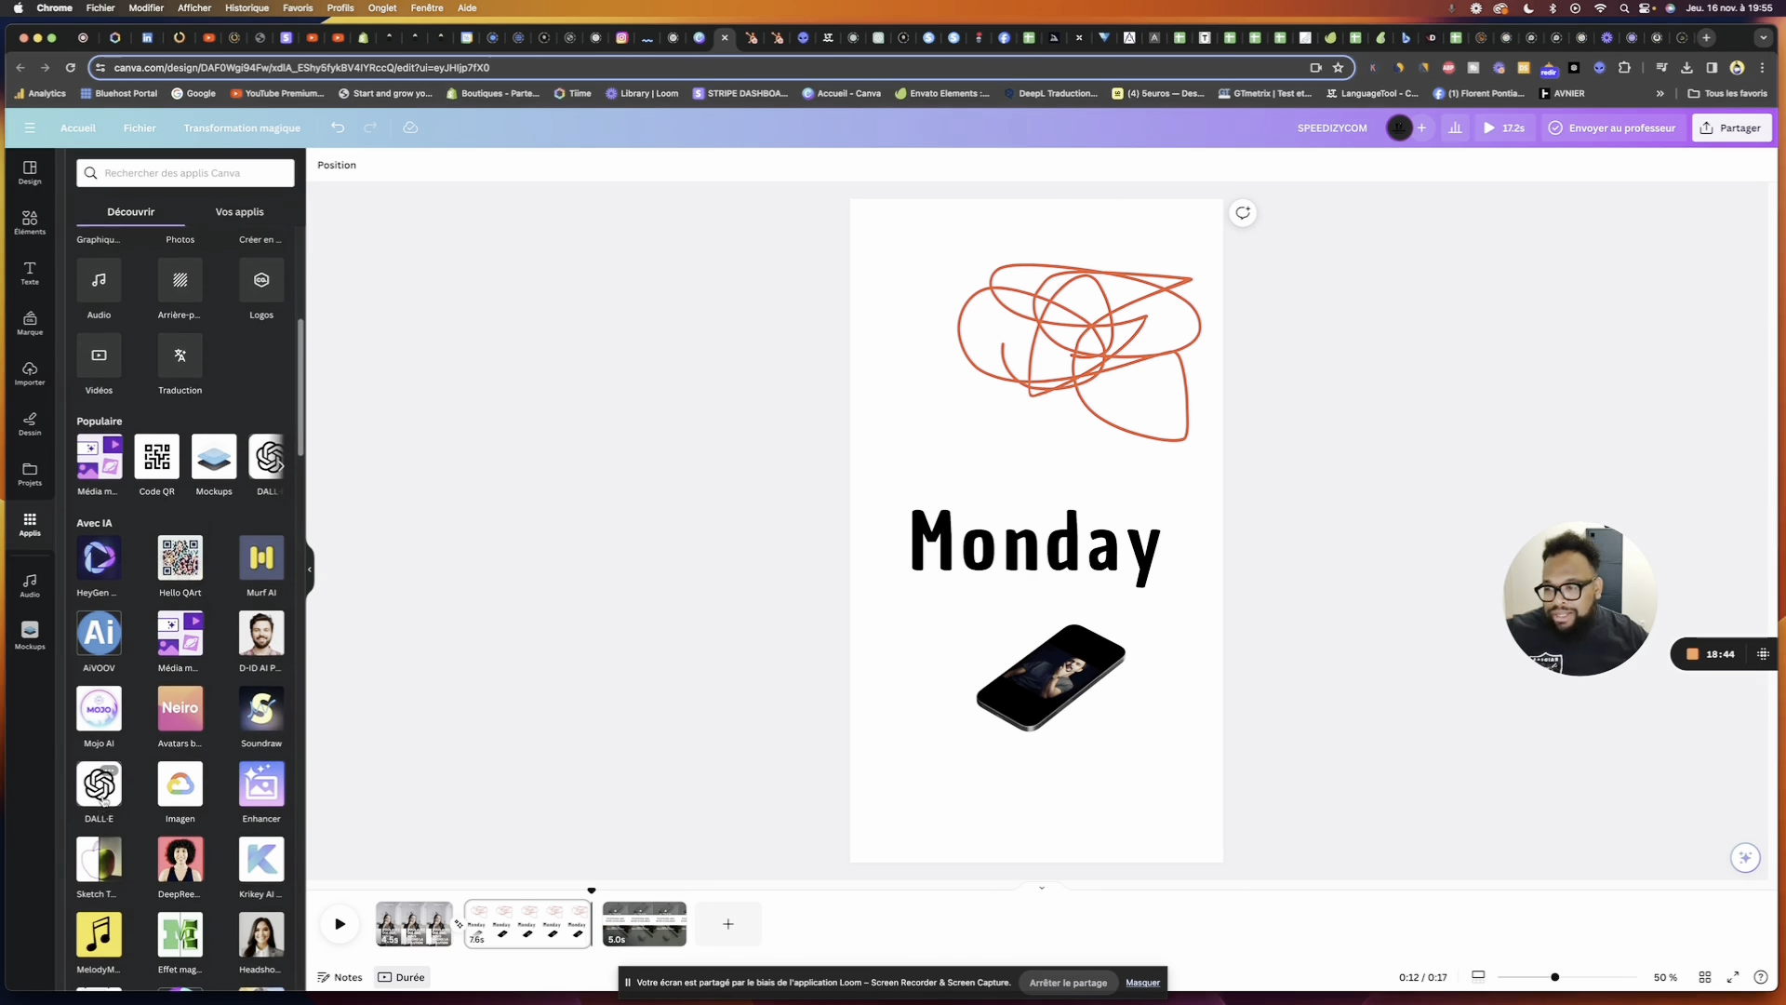
{"action": "scroll", "coordinate": [103, 798], "scroll_direction": "down", "scroll_amount": 3}
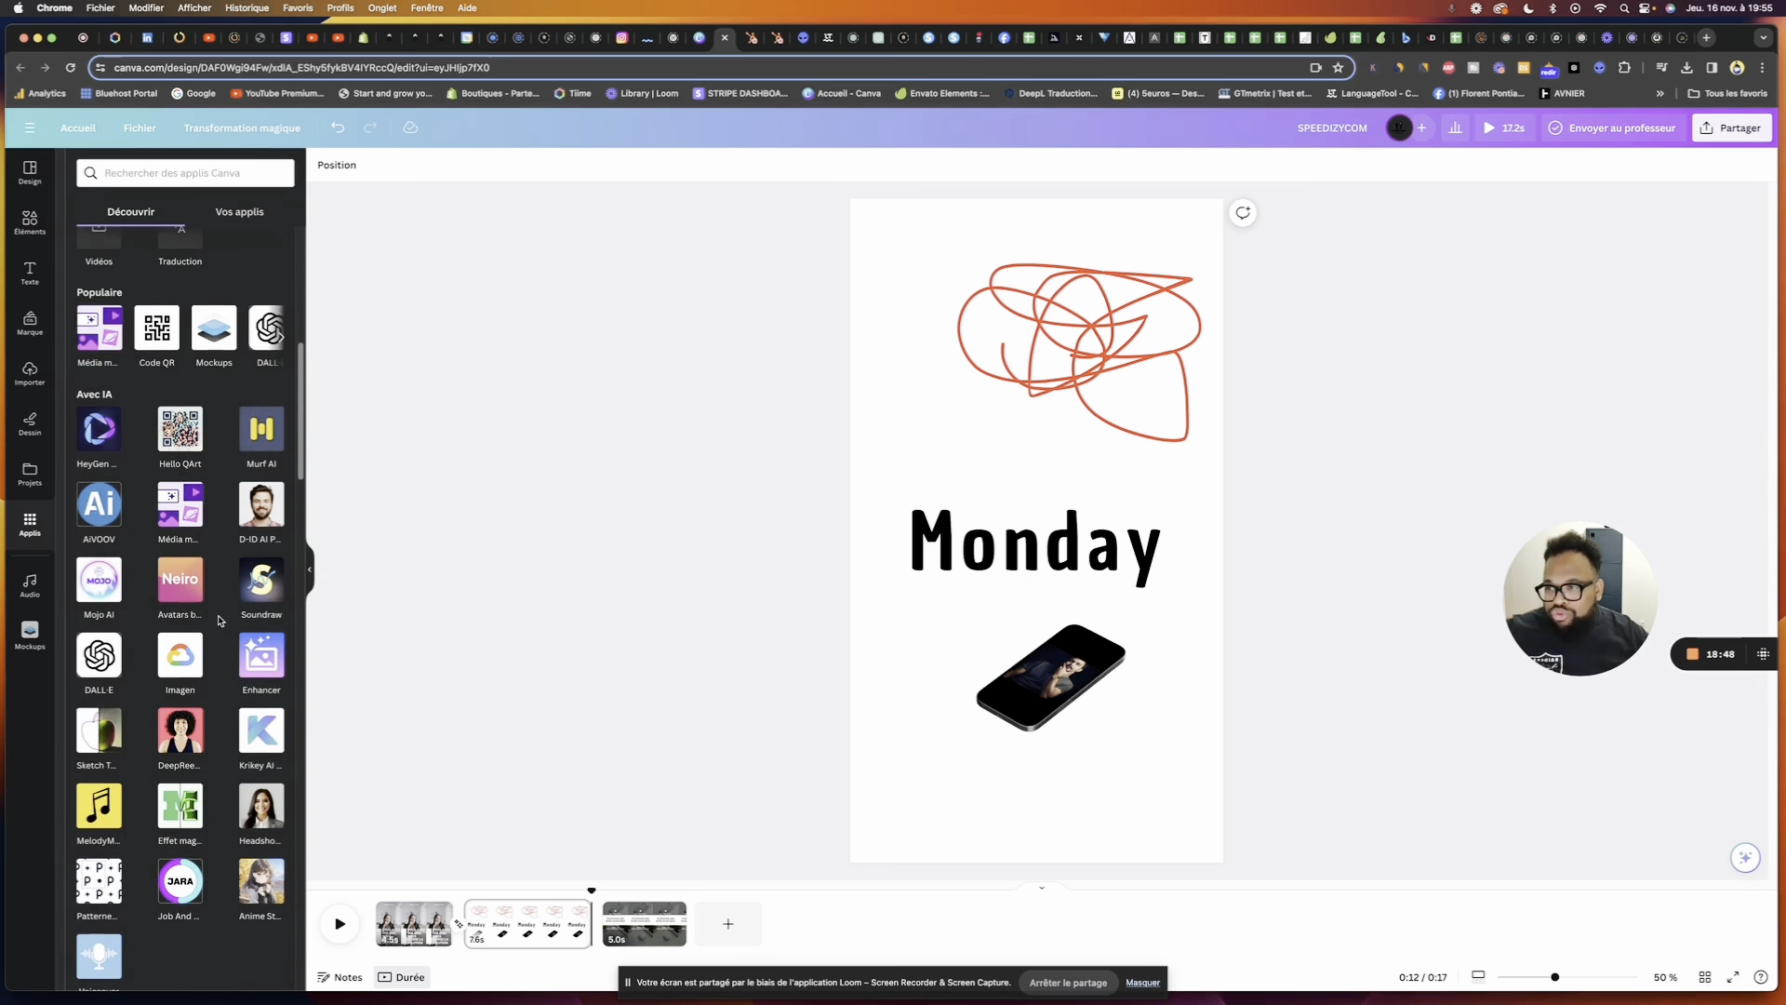
{"action": "scroll", "coordinate": [216, 662], "scroll_direction": "up", "scroll_amount": 1}
{"action": "scroll", "coordinate": [217, 662], "scroll_direction": "up", "scroll_amount": 8}
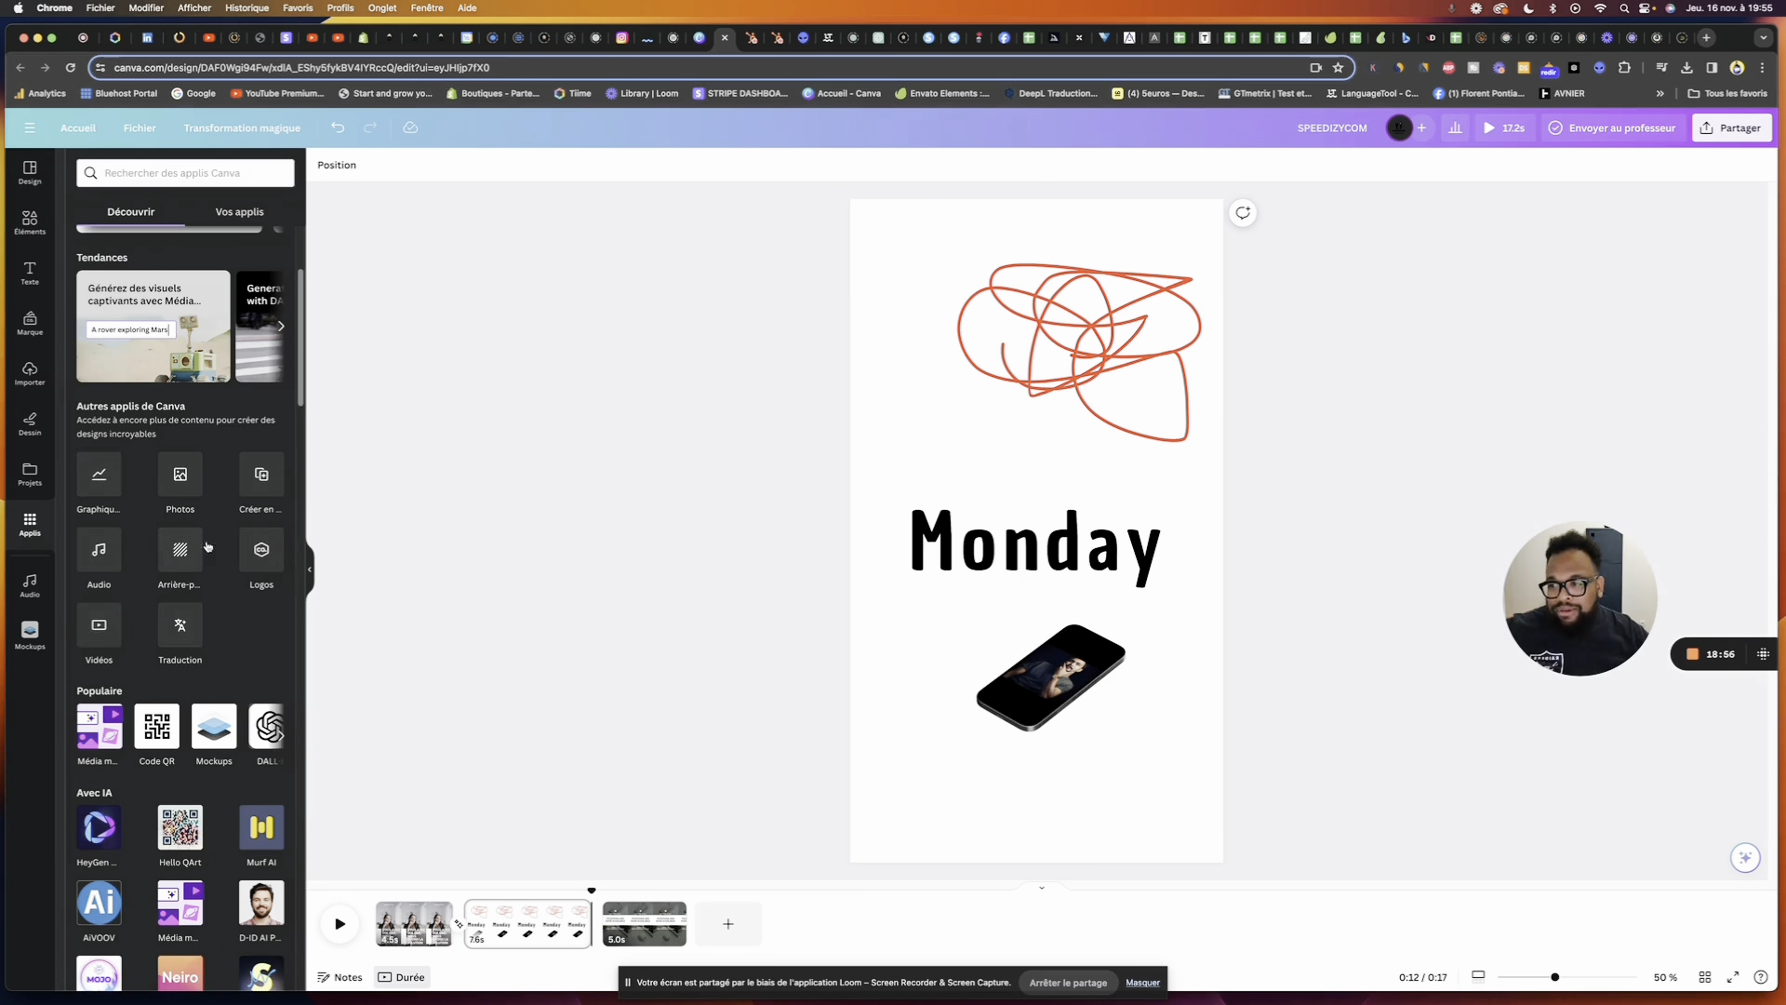
Filter the audio library to free (Gratuit) tracks and look through the offered music and sounds
{"action": "left_click", "coordinate": [44, 588]}
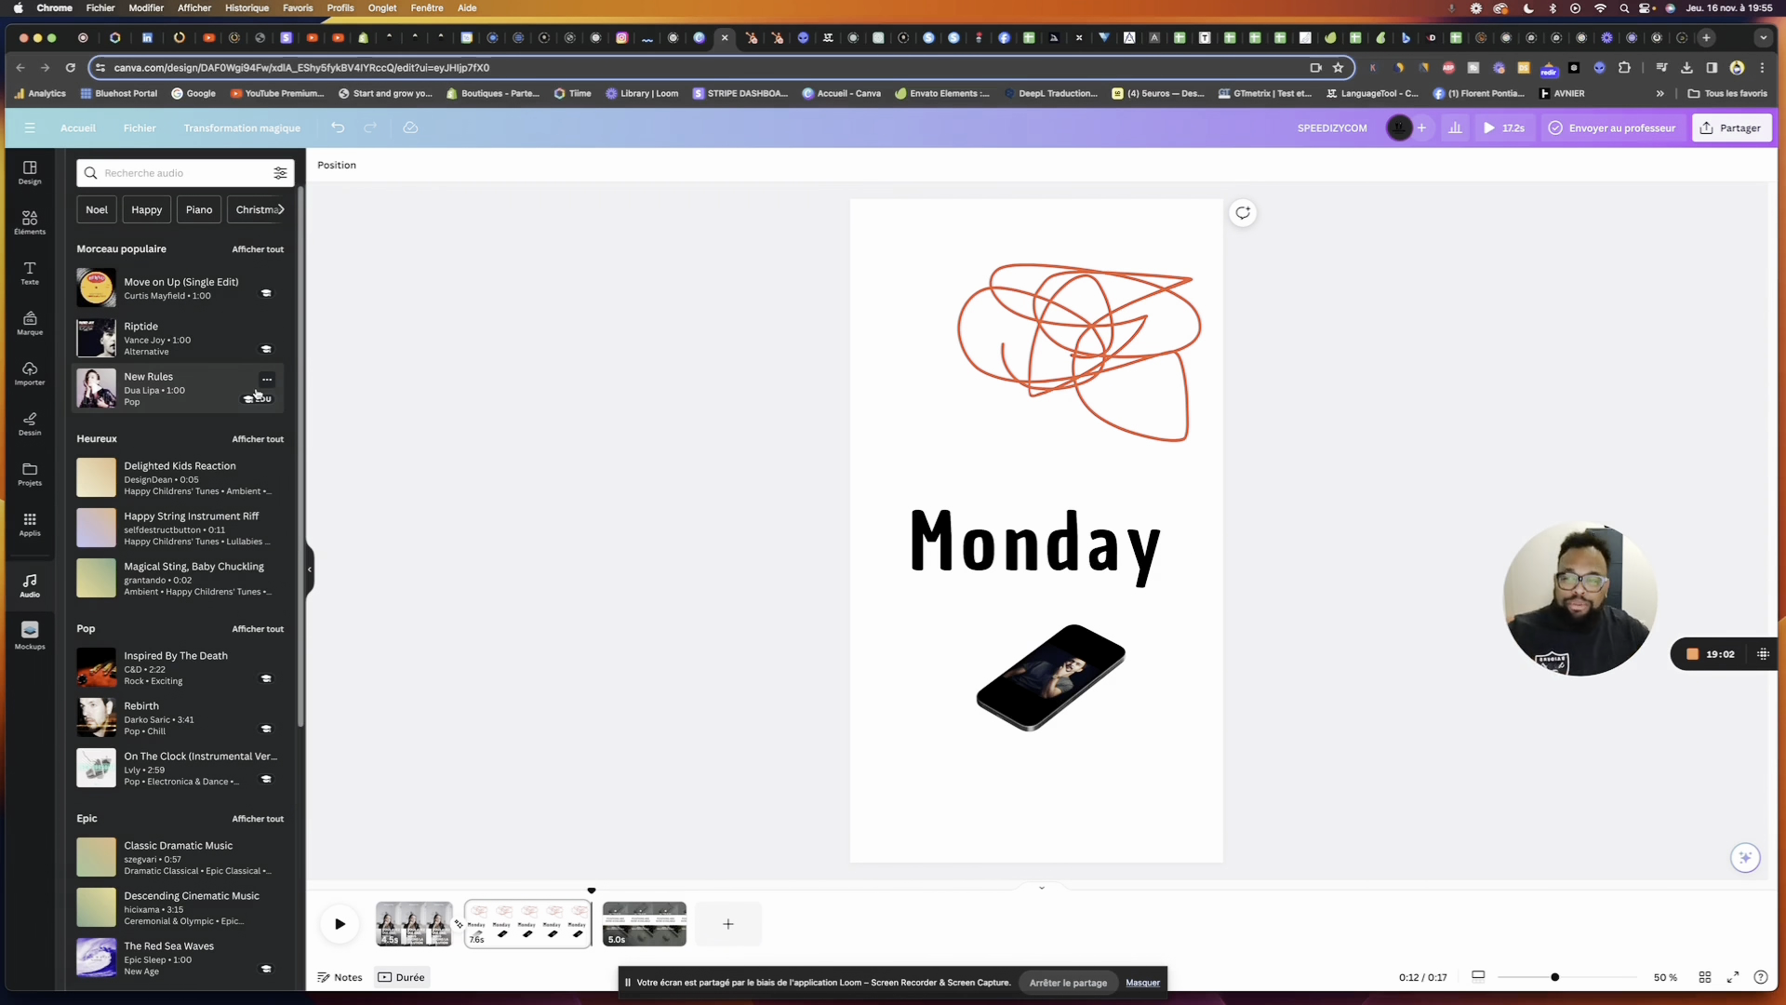
{"action": "left_click", "coordinate": [279, 173]}
{"action": "left_click", "coordinate": [96, 333]}
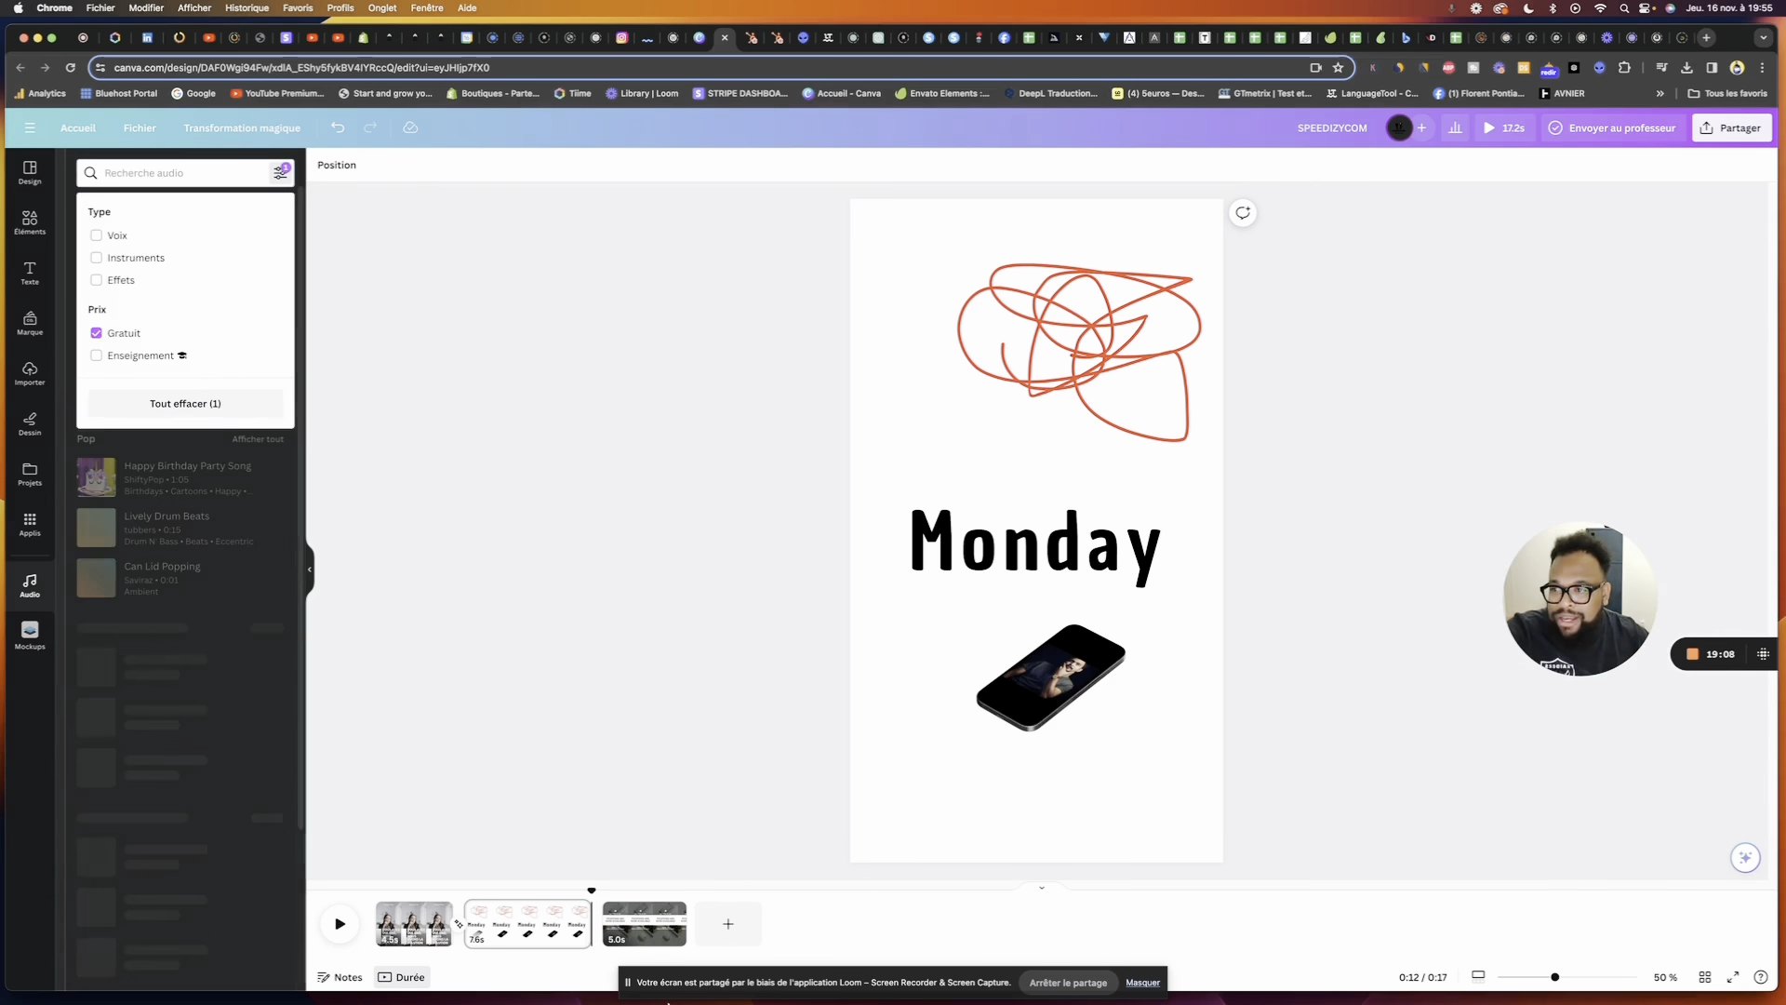
{"action": "left_click", "coordinate": [285, 543]}
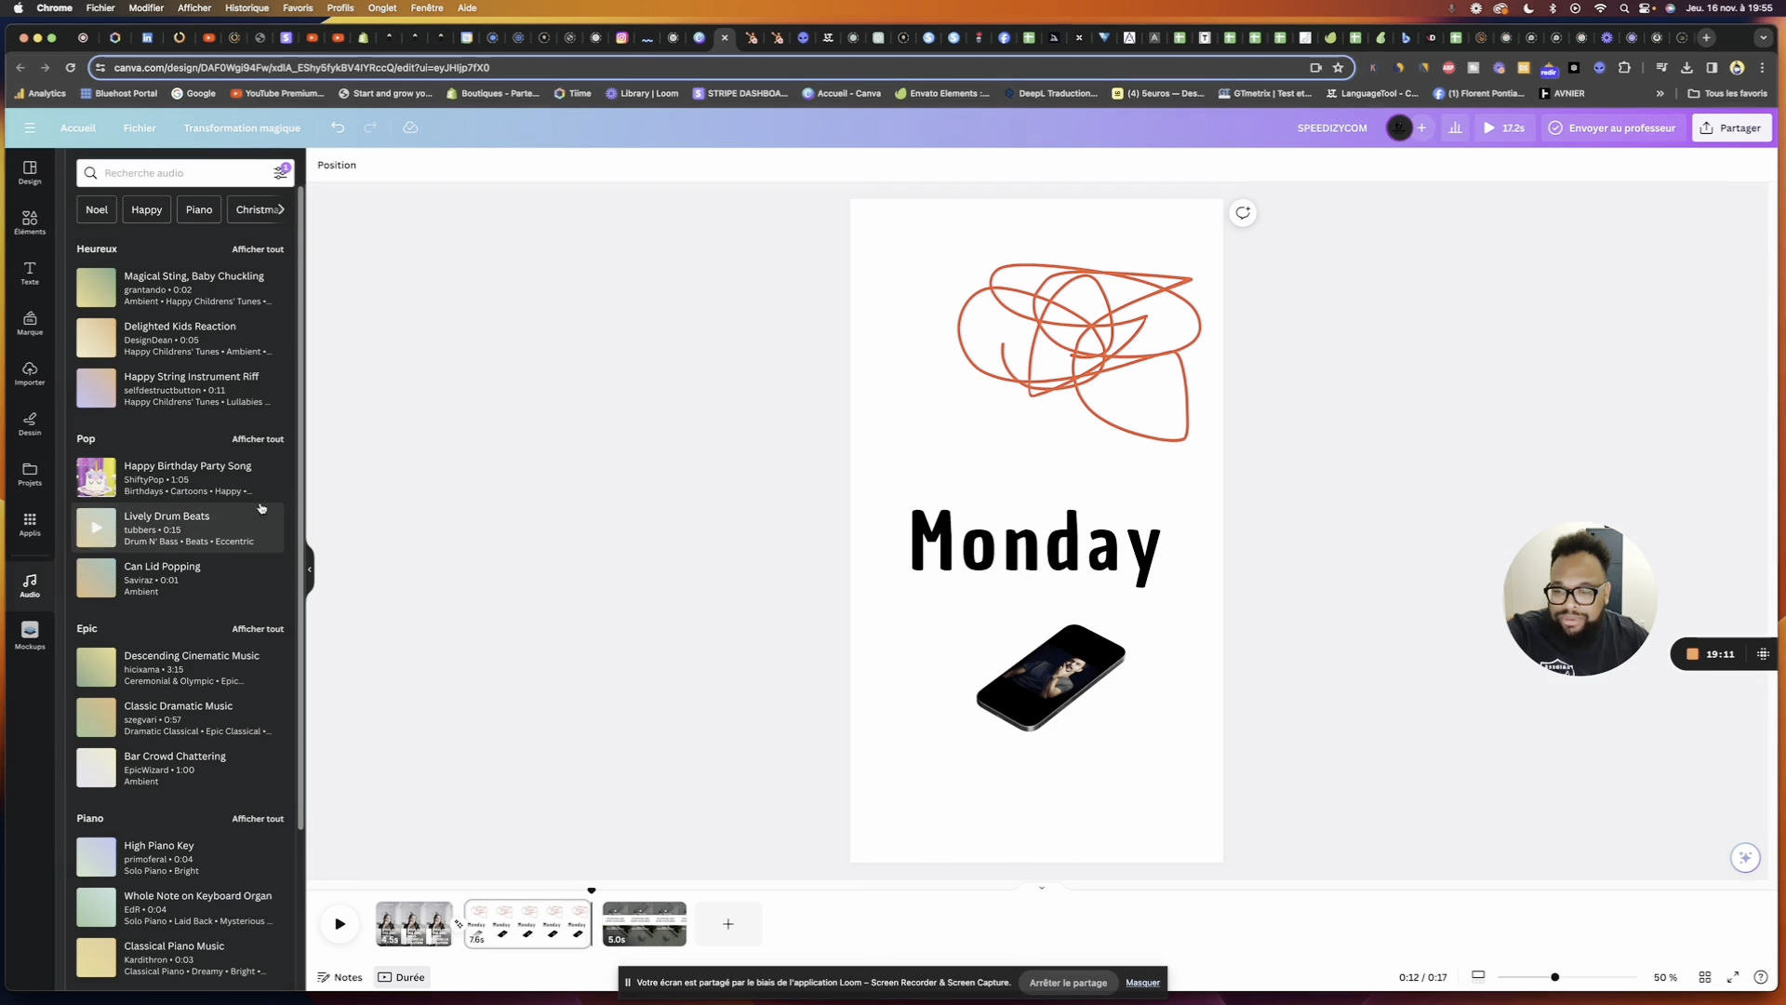
{"action": "scroll", "coordinate": [312, 524], "scroll_direction": "down", "scroll_amount": 2}
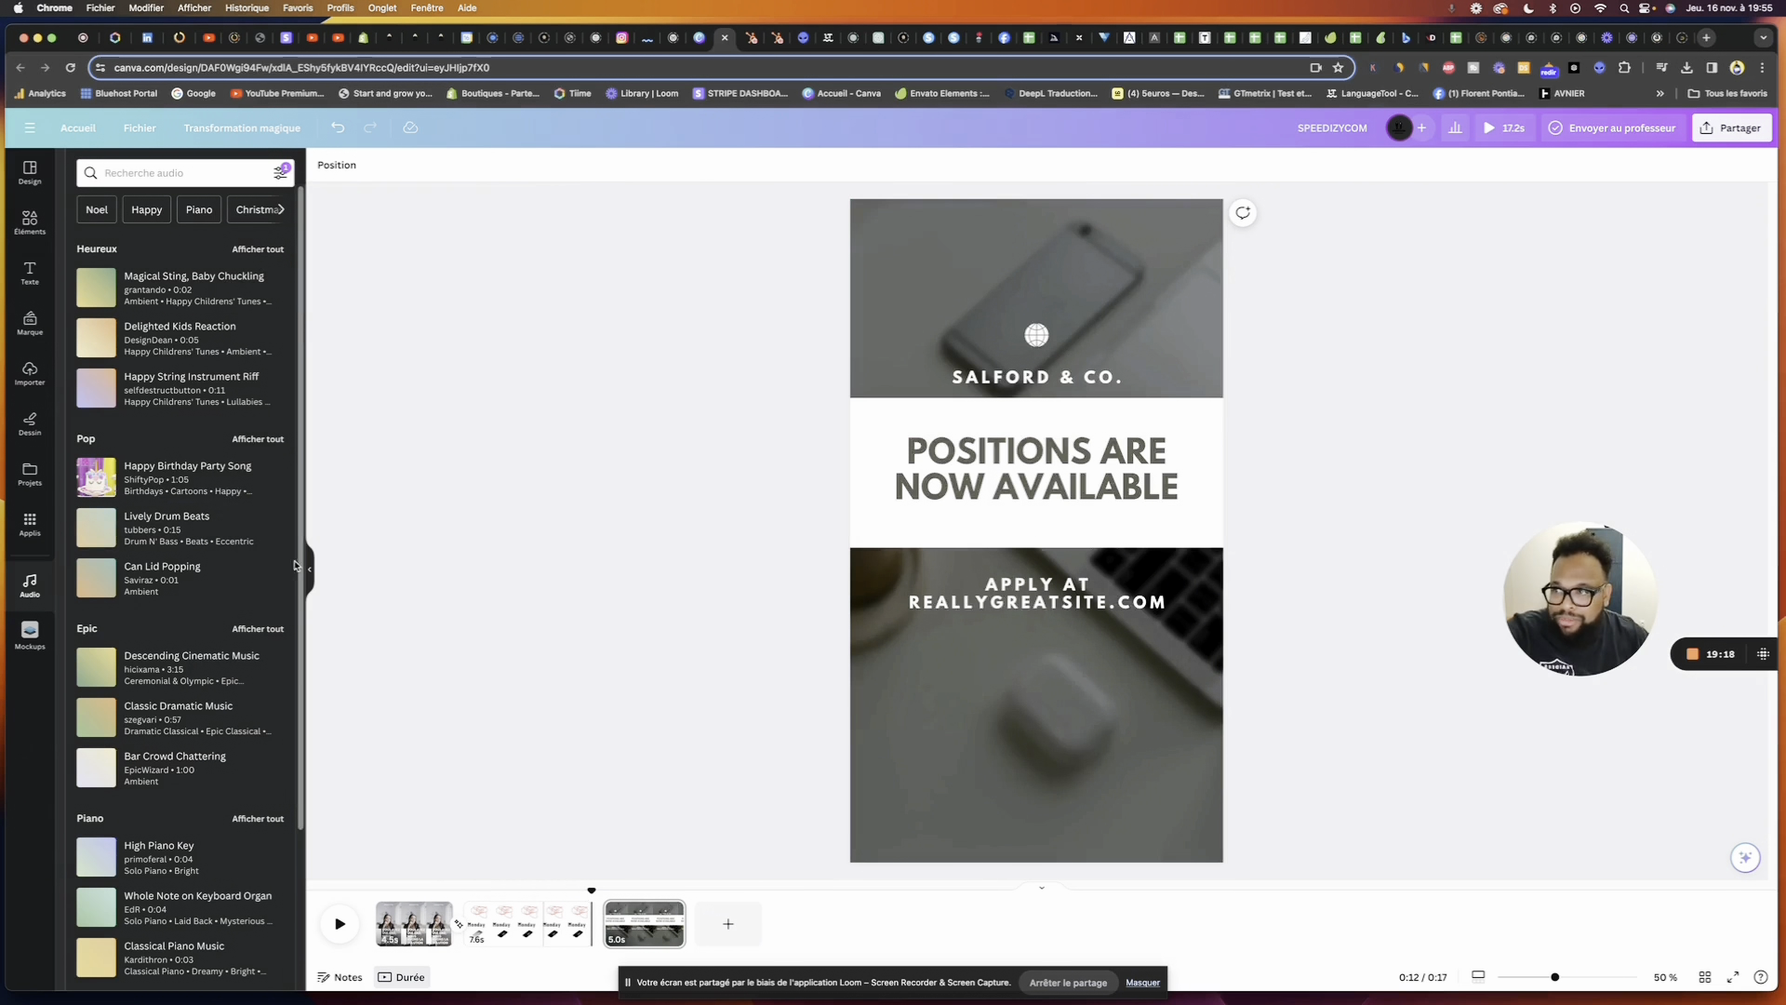
Replace the second page's content with the "Monday" page of the Minimalist Lifestyle Vlog Instagram Reel template
{"action": "left_click", "coordinate": [30, 172]}
{"action": "left_click", "coordinate": [528, 923]}
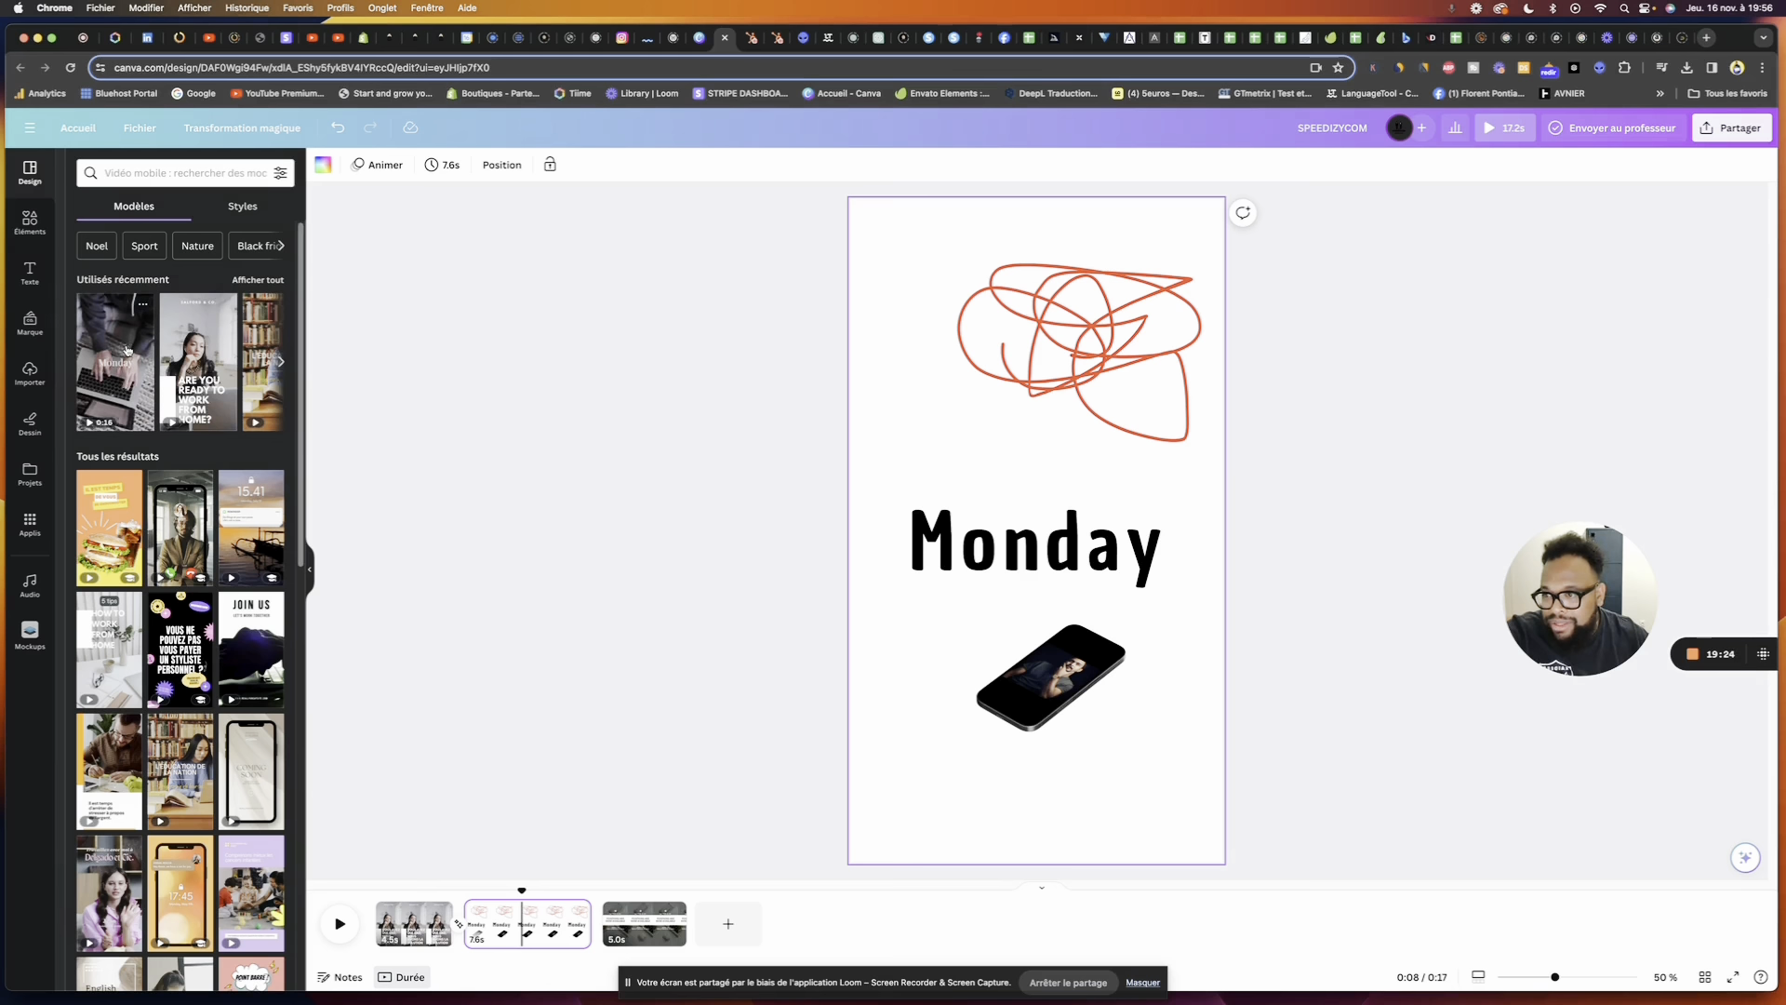
{"action": "left_click", "coordinate": [128, 363]}
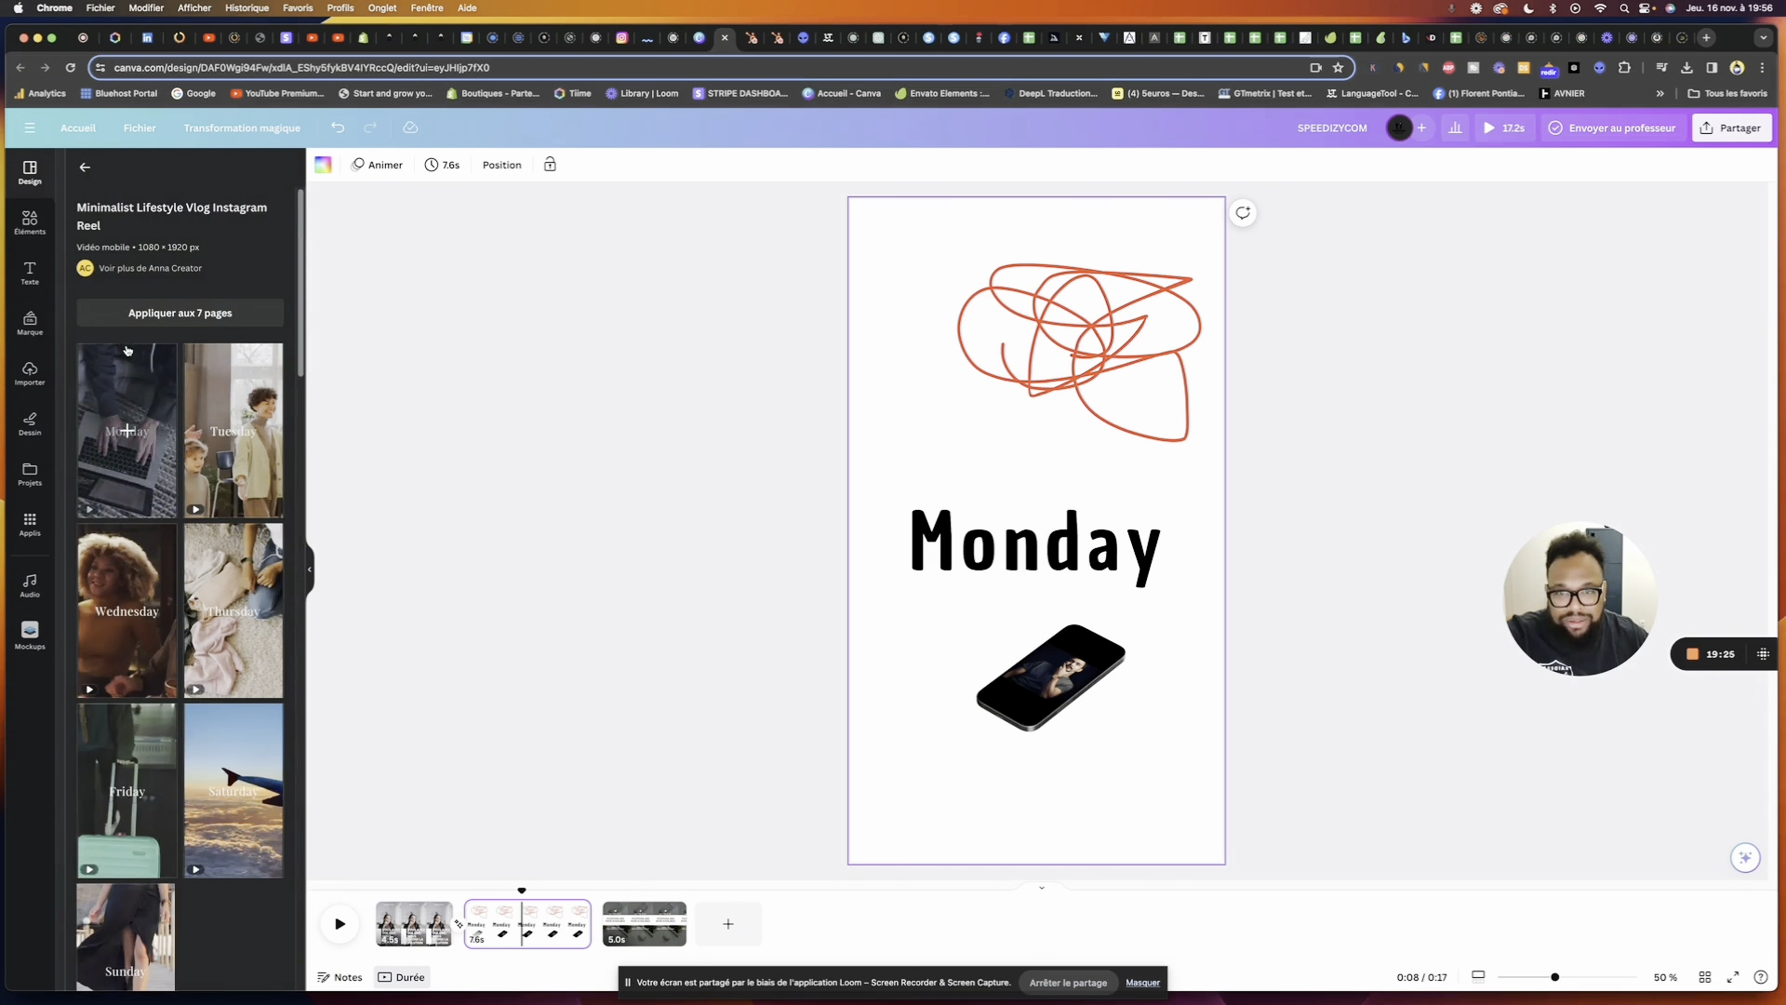
{"action": "left_click", "coordinate": [136, 402]}
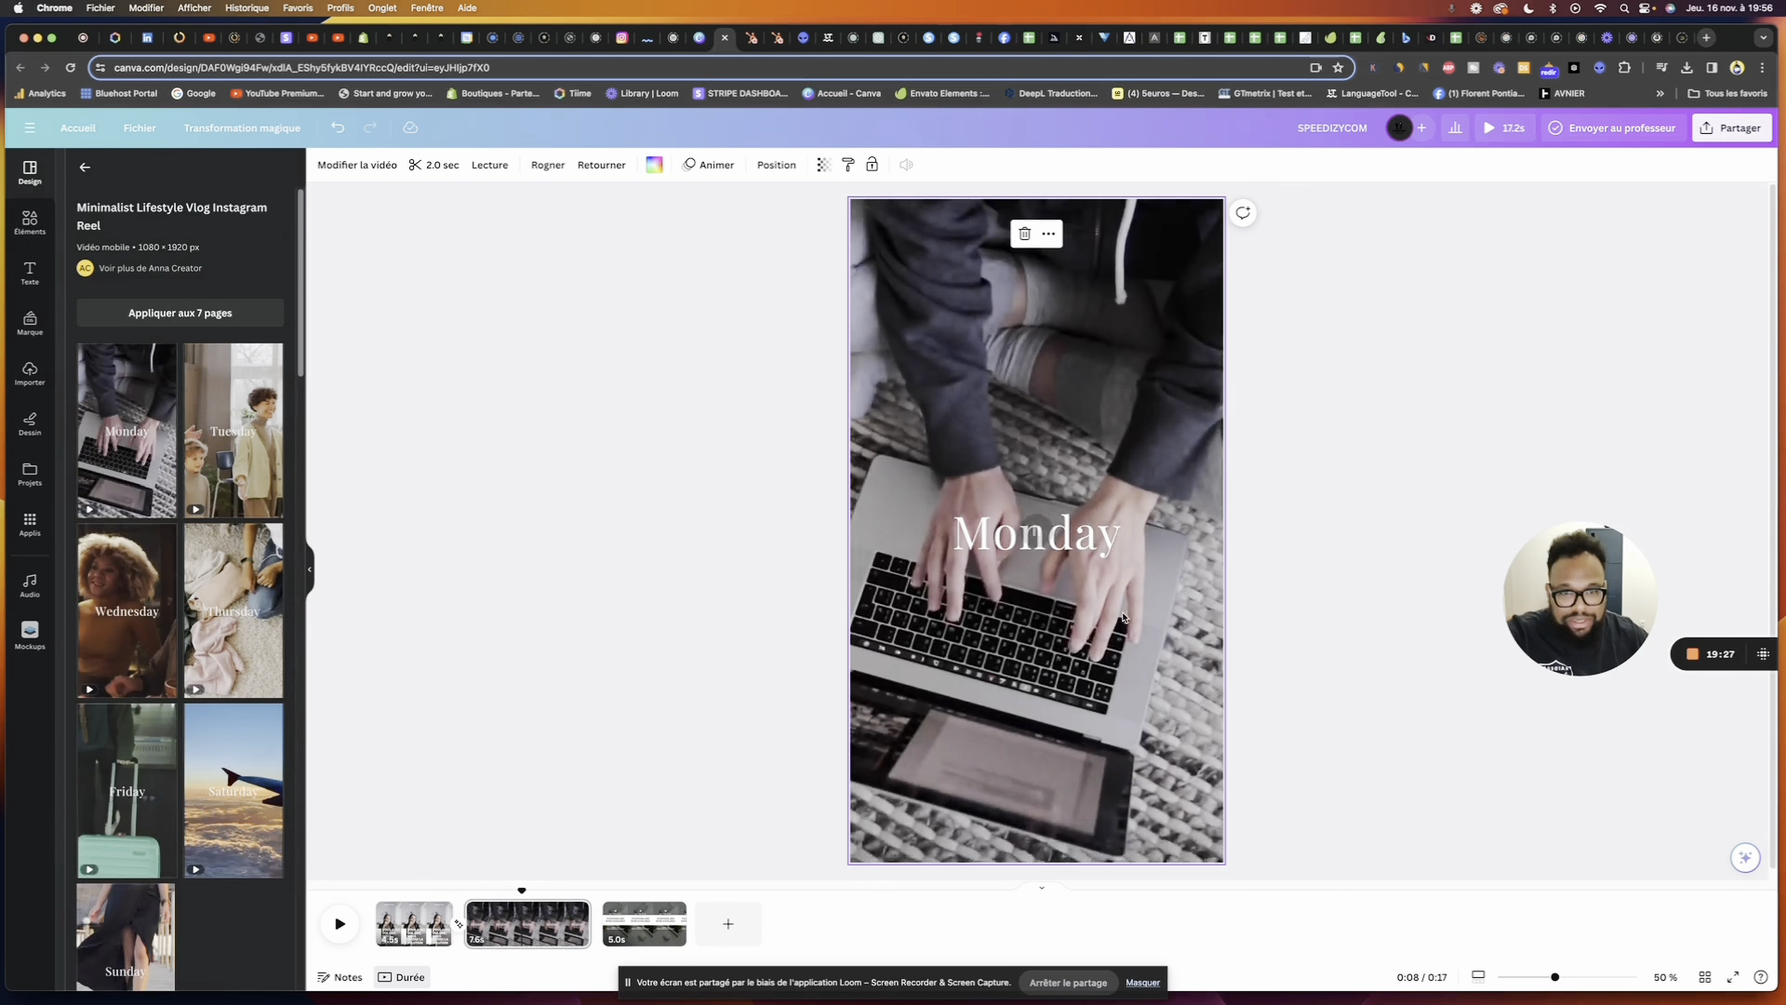
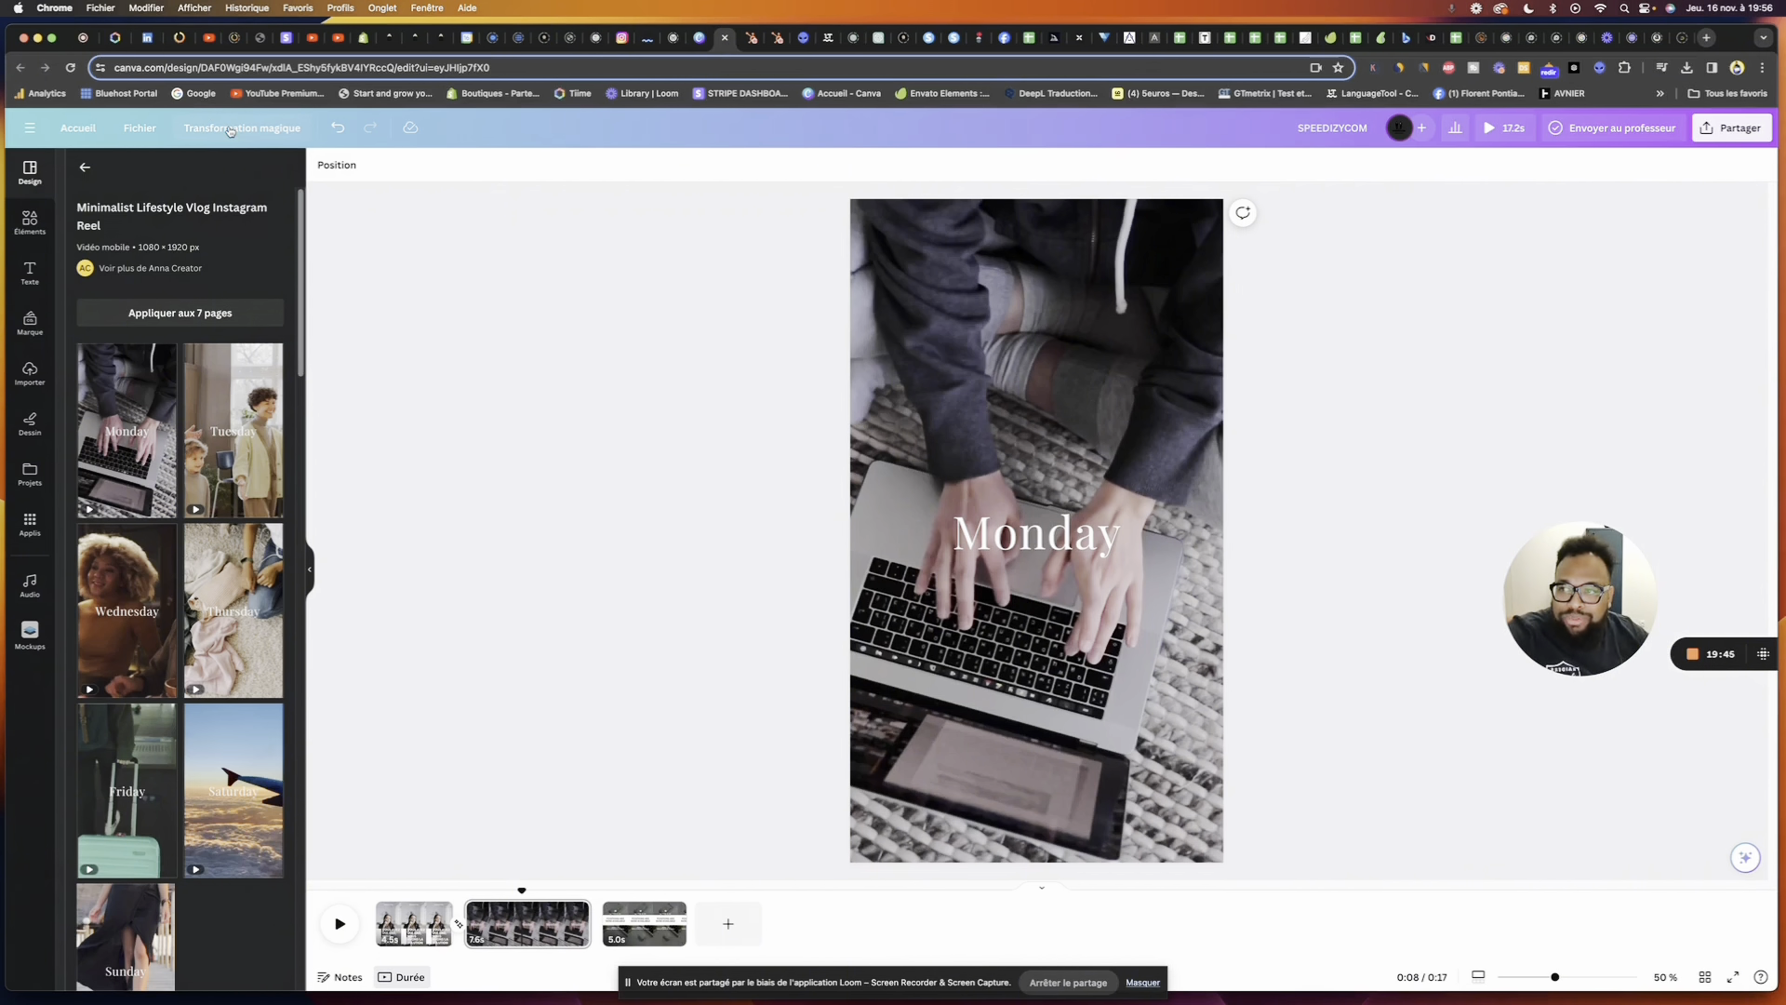
Create a resized copy of all pages in the Publication Instagram (Carré) format, 1080 × 1080 px
{"action": "left_click", "coordinate": [229, 131]}
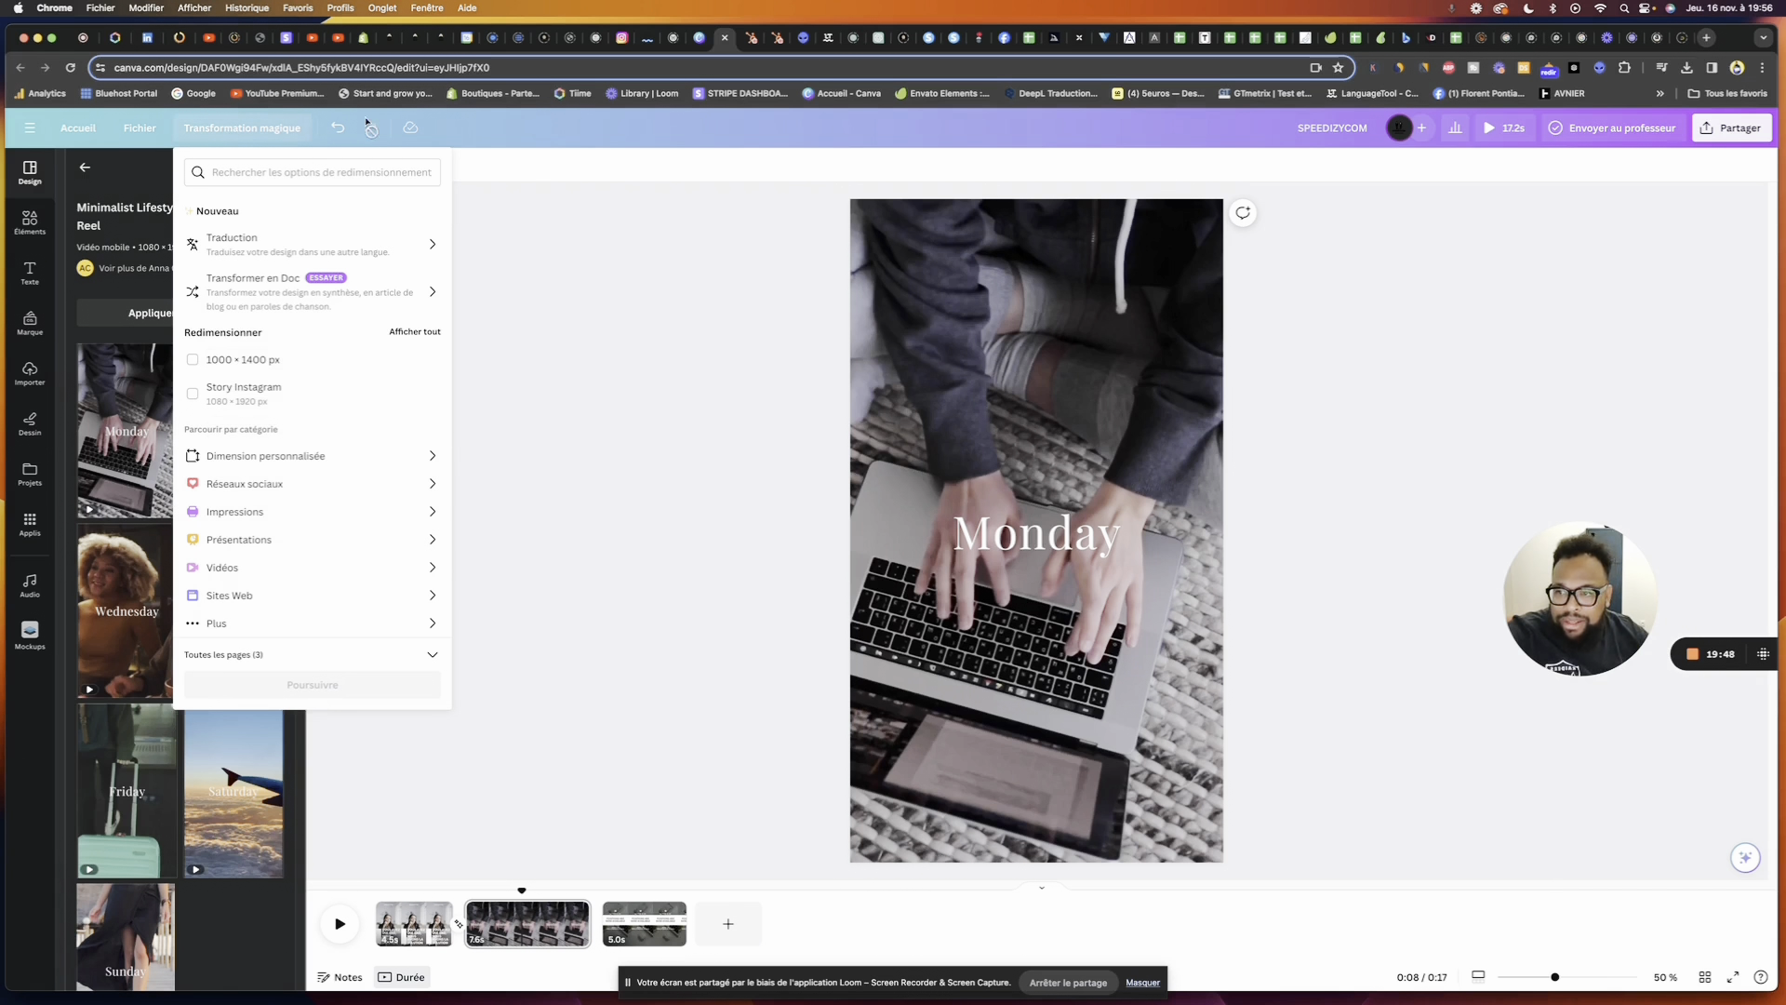
{"action": "left_click", "coordinate": [434, 485]}
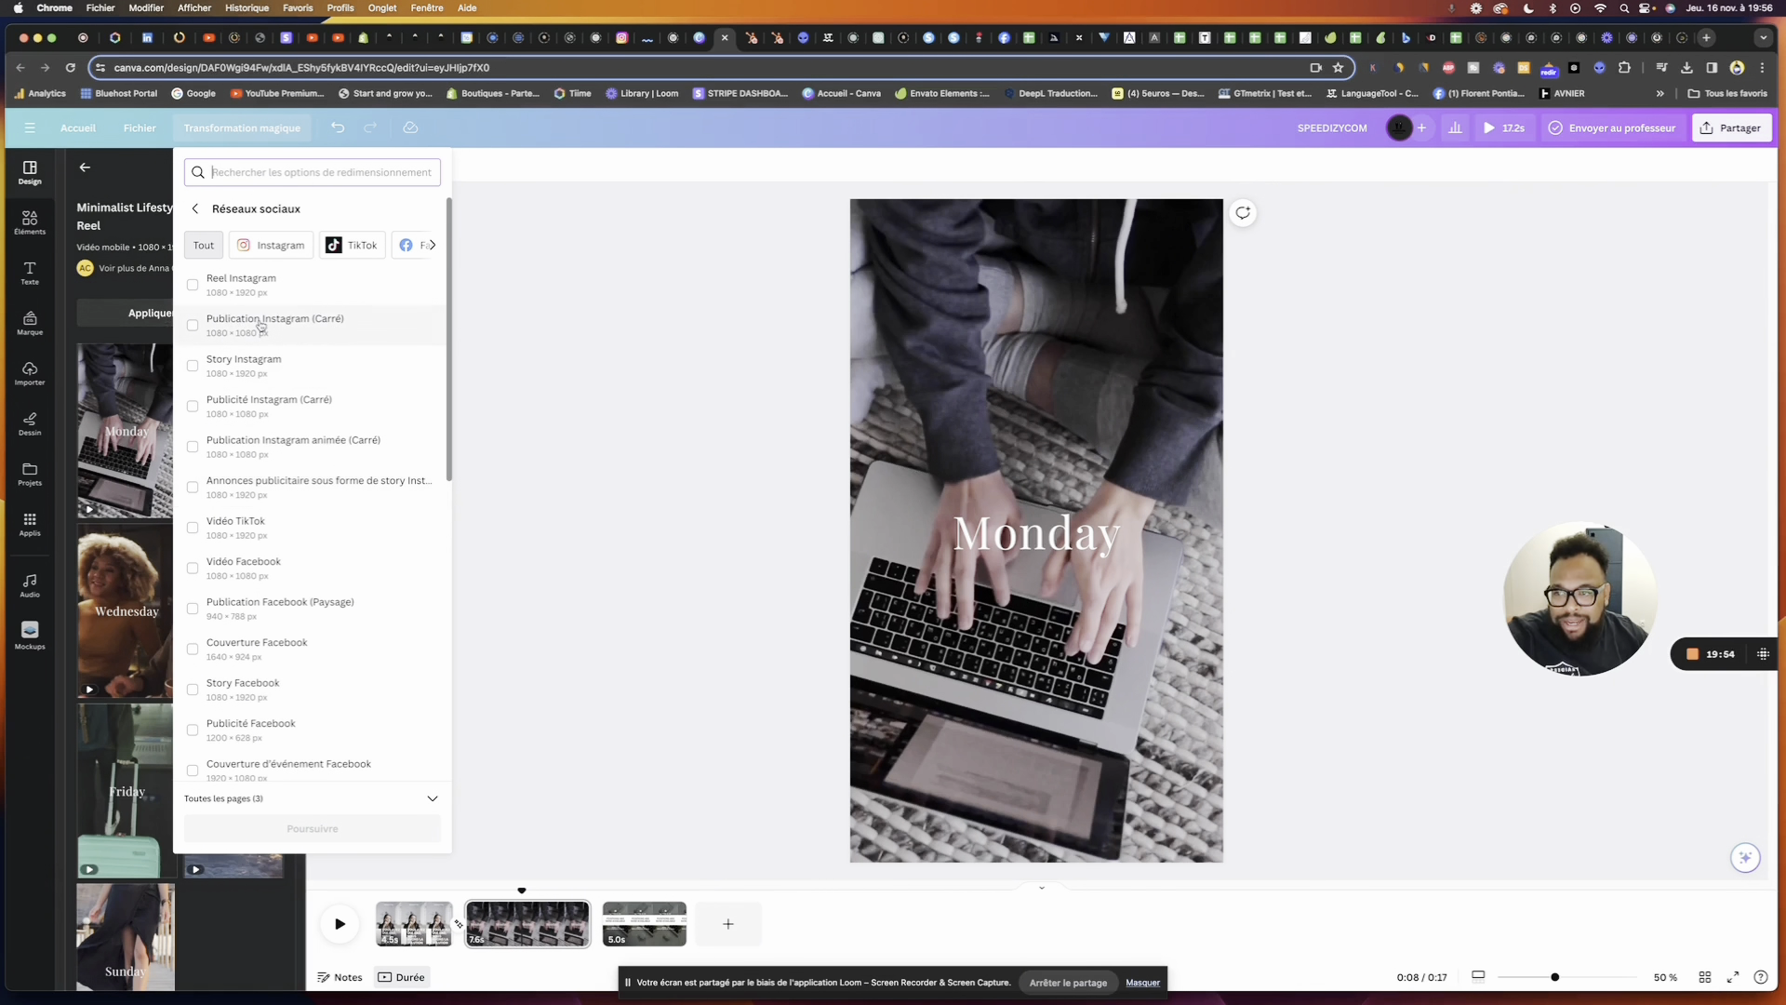
{"action": "left_click", "coordinate": [291, 331]}
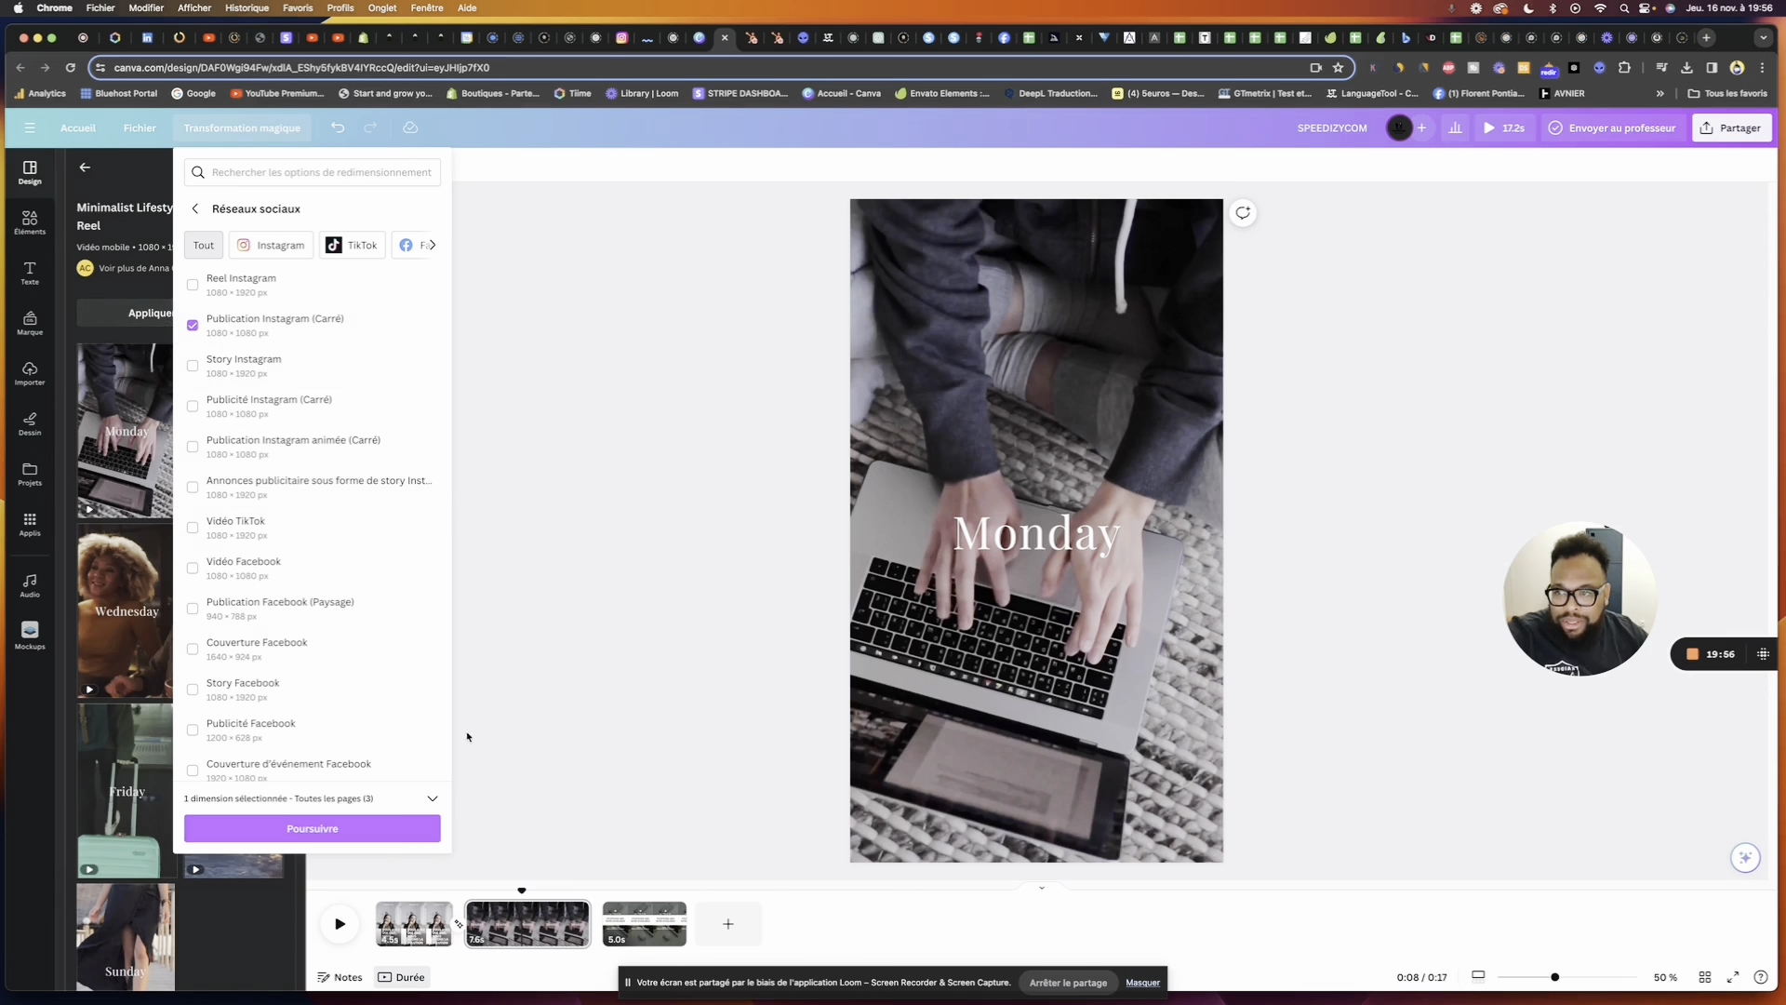
{"action": "left_click", "coordinate": [276, 828]}
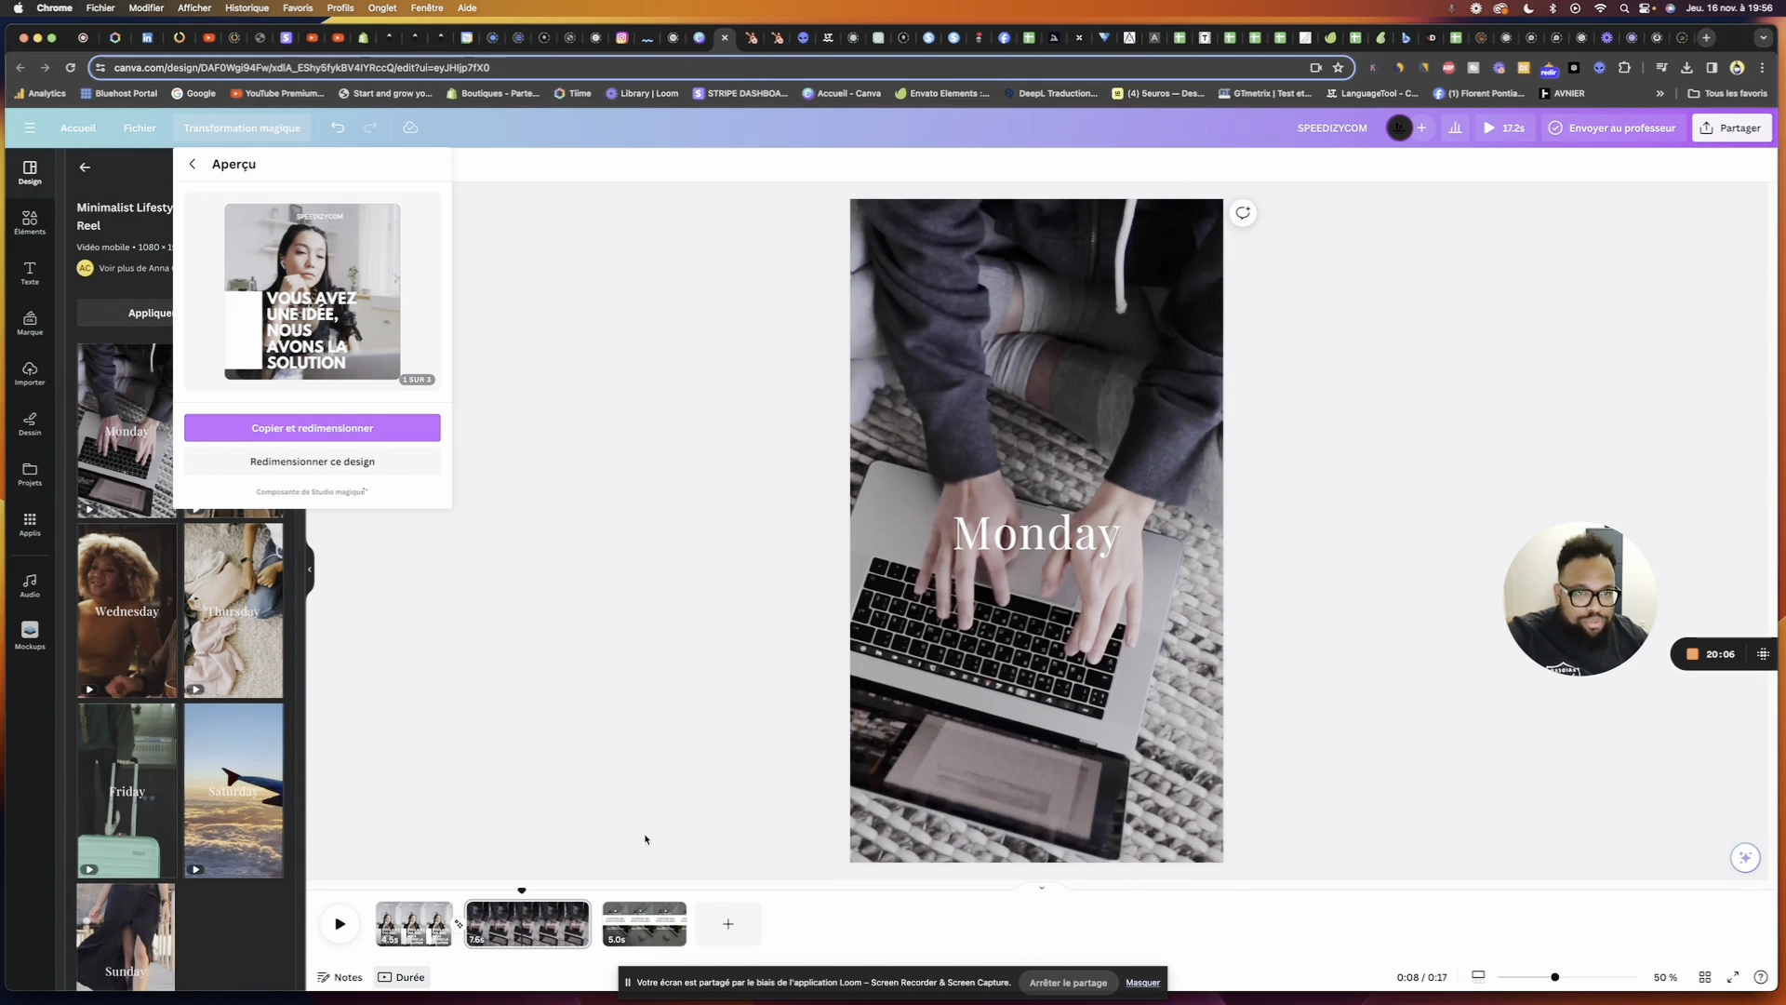
{"action": "left_click", "coordinate": [317, 417]}
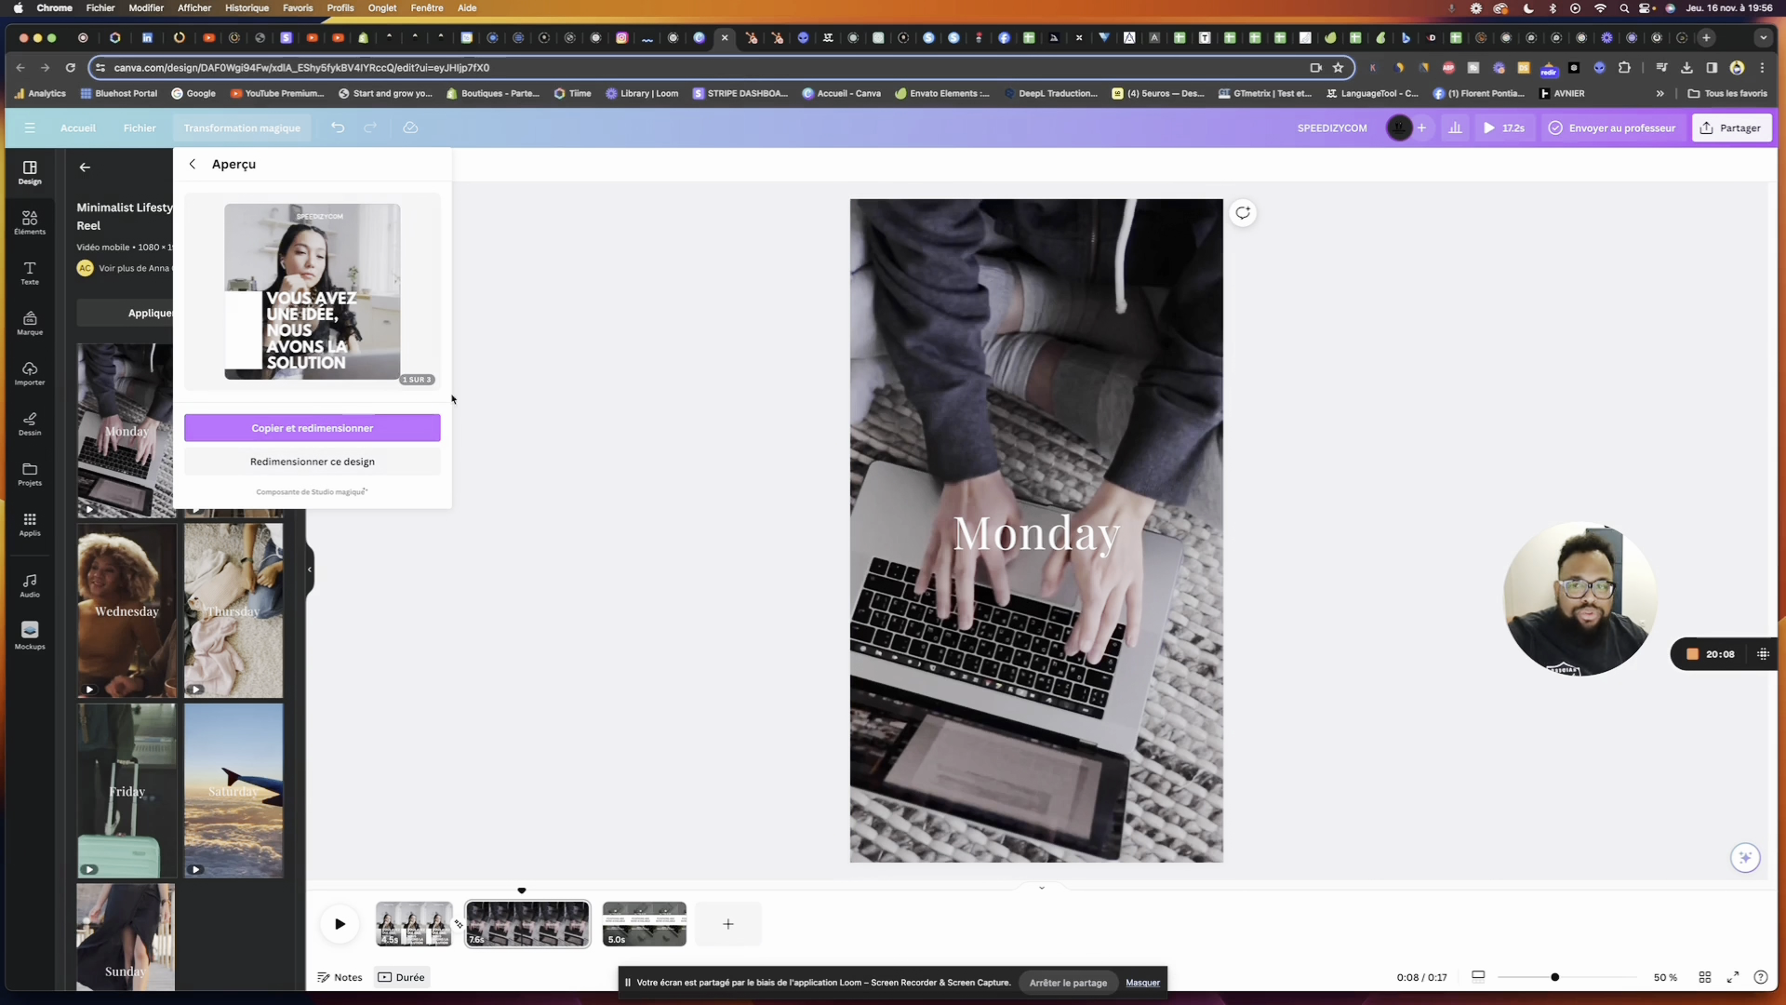
{"action": "left_click", "coordinate": [328, 430]}
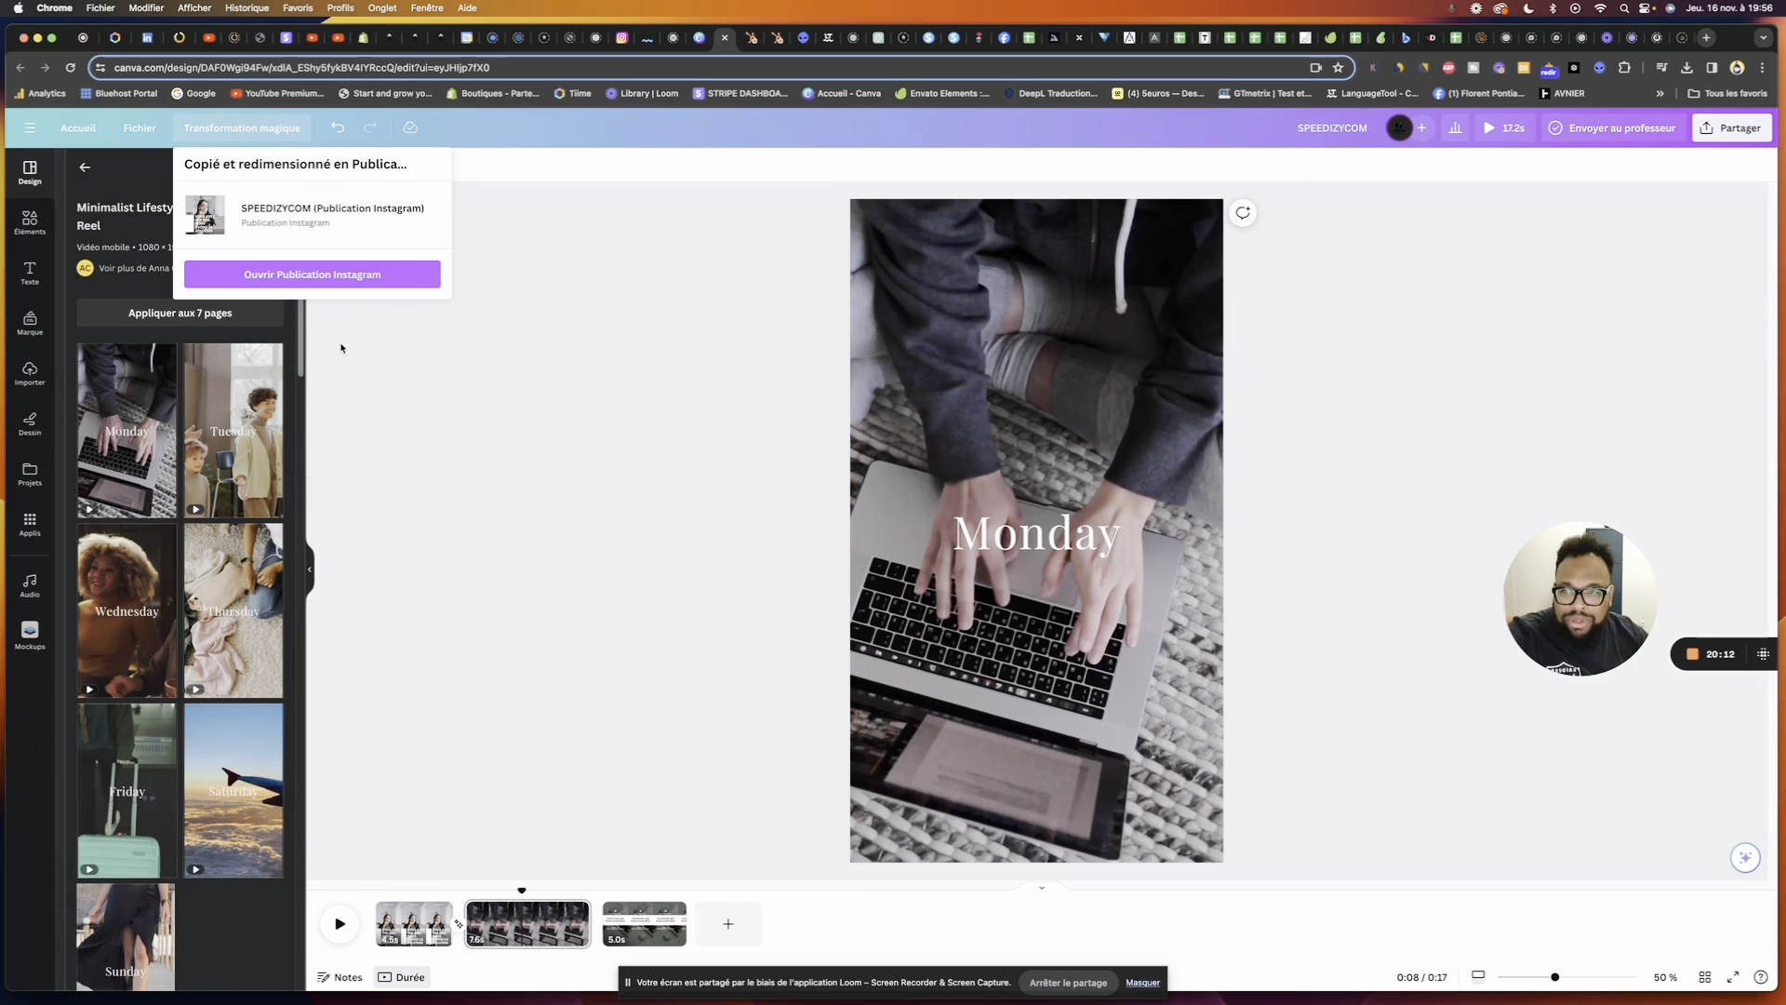
Open the resized Publication Instagram copy and check how its pages fit the square format
{"action": "left_click", "coordinate": [319, 275]}
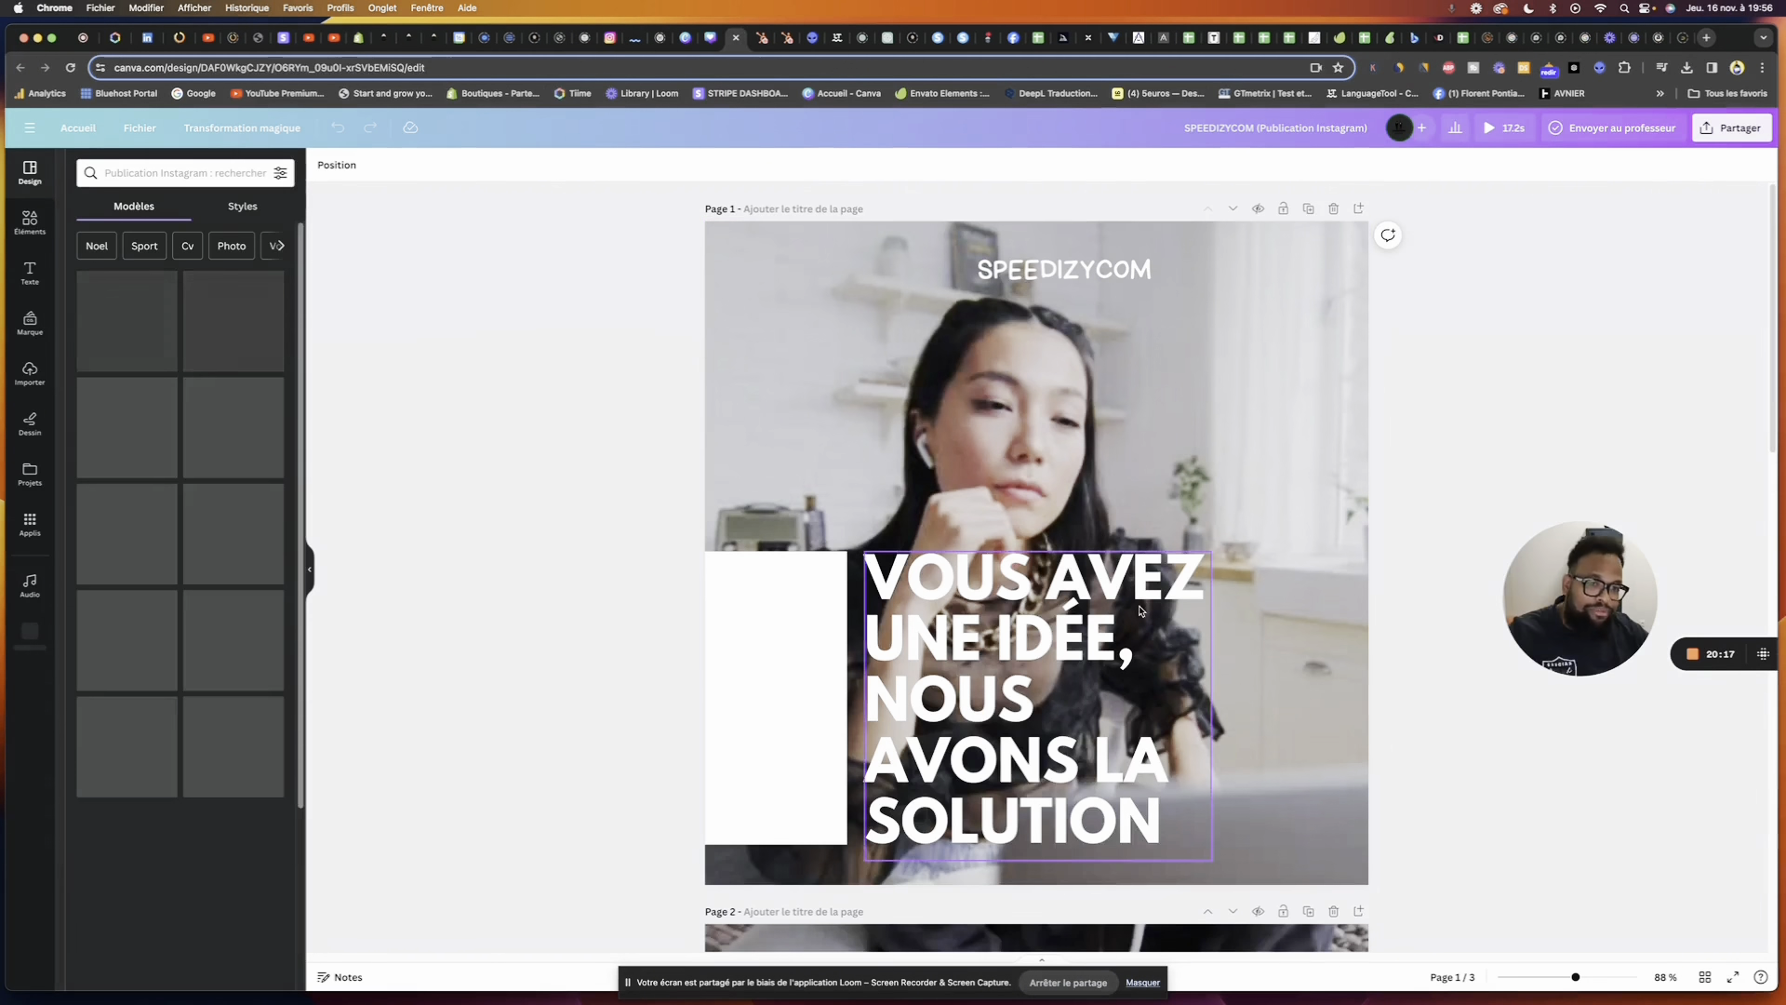
{"action": "scroll", "coordinate": [1149, 643], "scroll_direction": "down", "scroll_amount": 10}
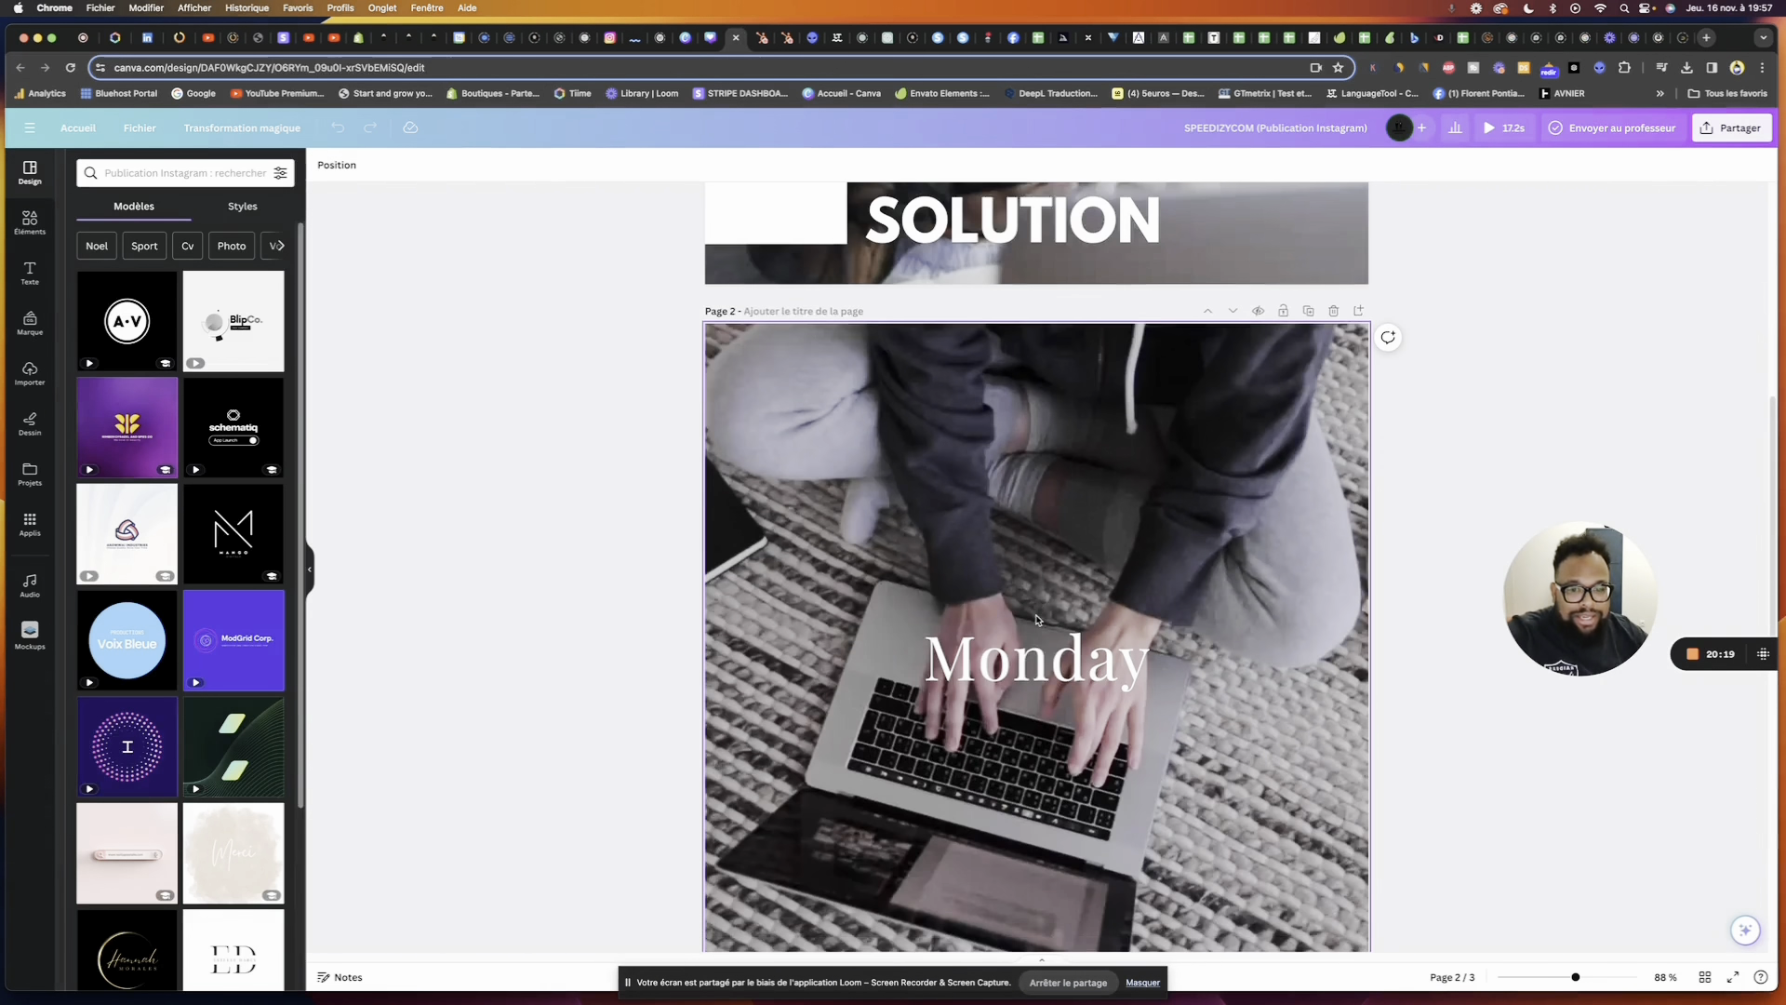
{"action": "scroll", "coordinate": [1038, 618], "scroll_direction": "down", "scroll_amount": 5}
{"action": "scroll", "coordinate": [1038, 619], "scroll_direction": "up", "scroll_amount": 9}
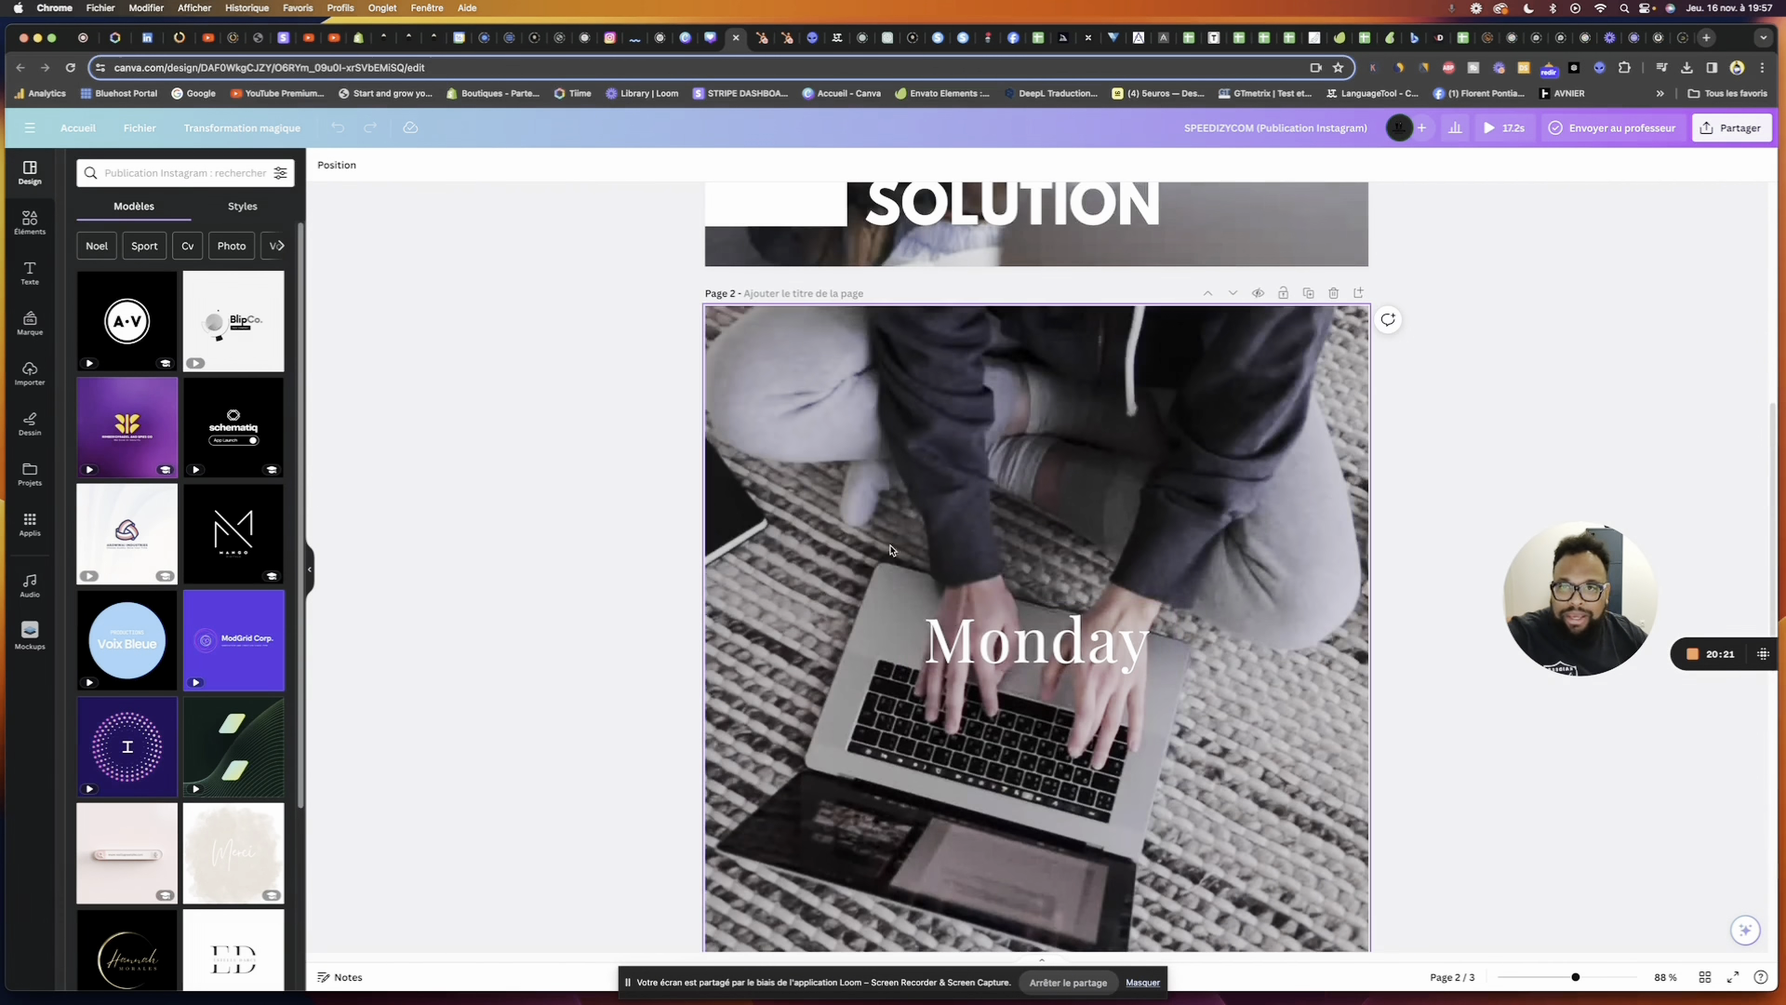
Switch to the vertical SPEEDIZYCOM video design and resize it in place to Publicité Instagram (Carré), 1080 × 1080 px
{"action": "left_click", "coordinate": [686, 37]}
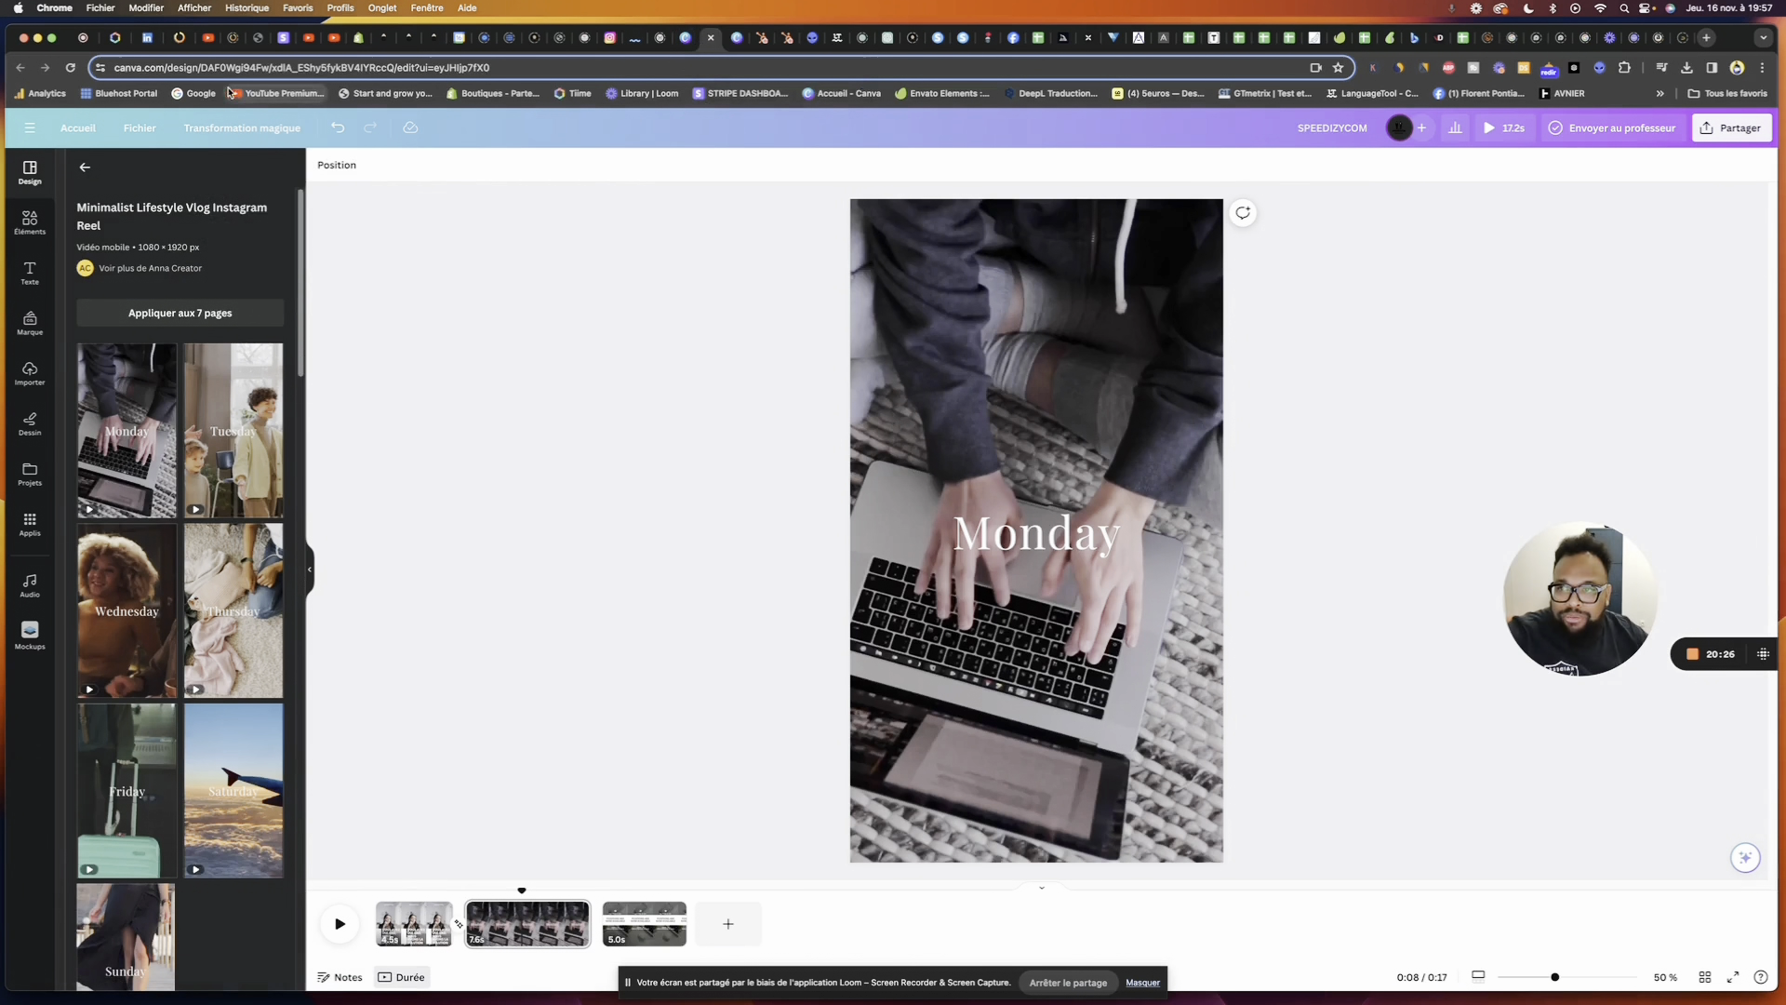
{"action": "left_click", "coordinate": [234, 131]}
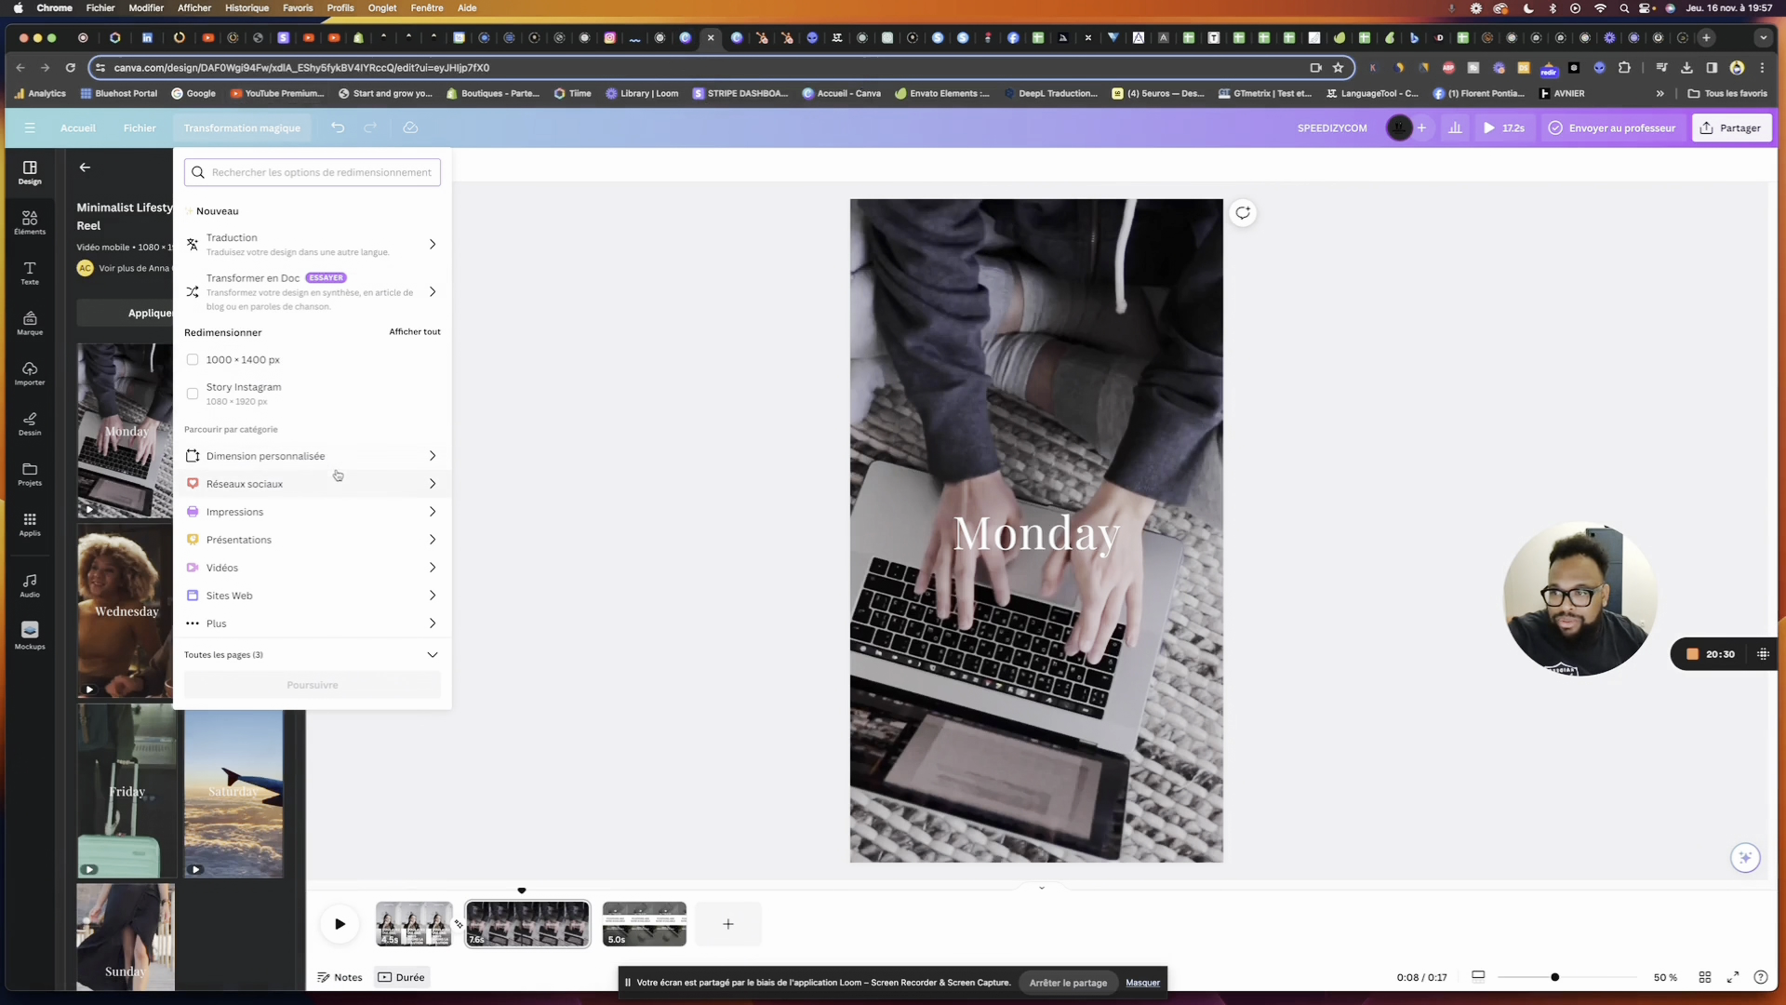
{"action": "left_click", "coordinate": [419, 489]}
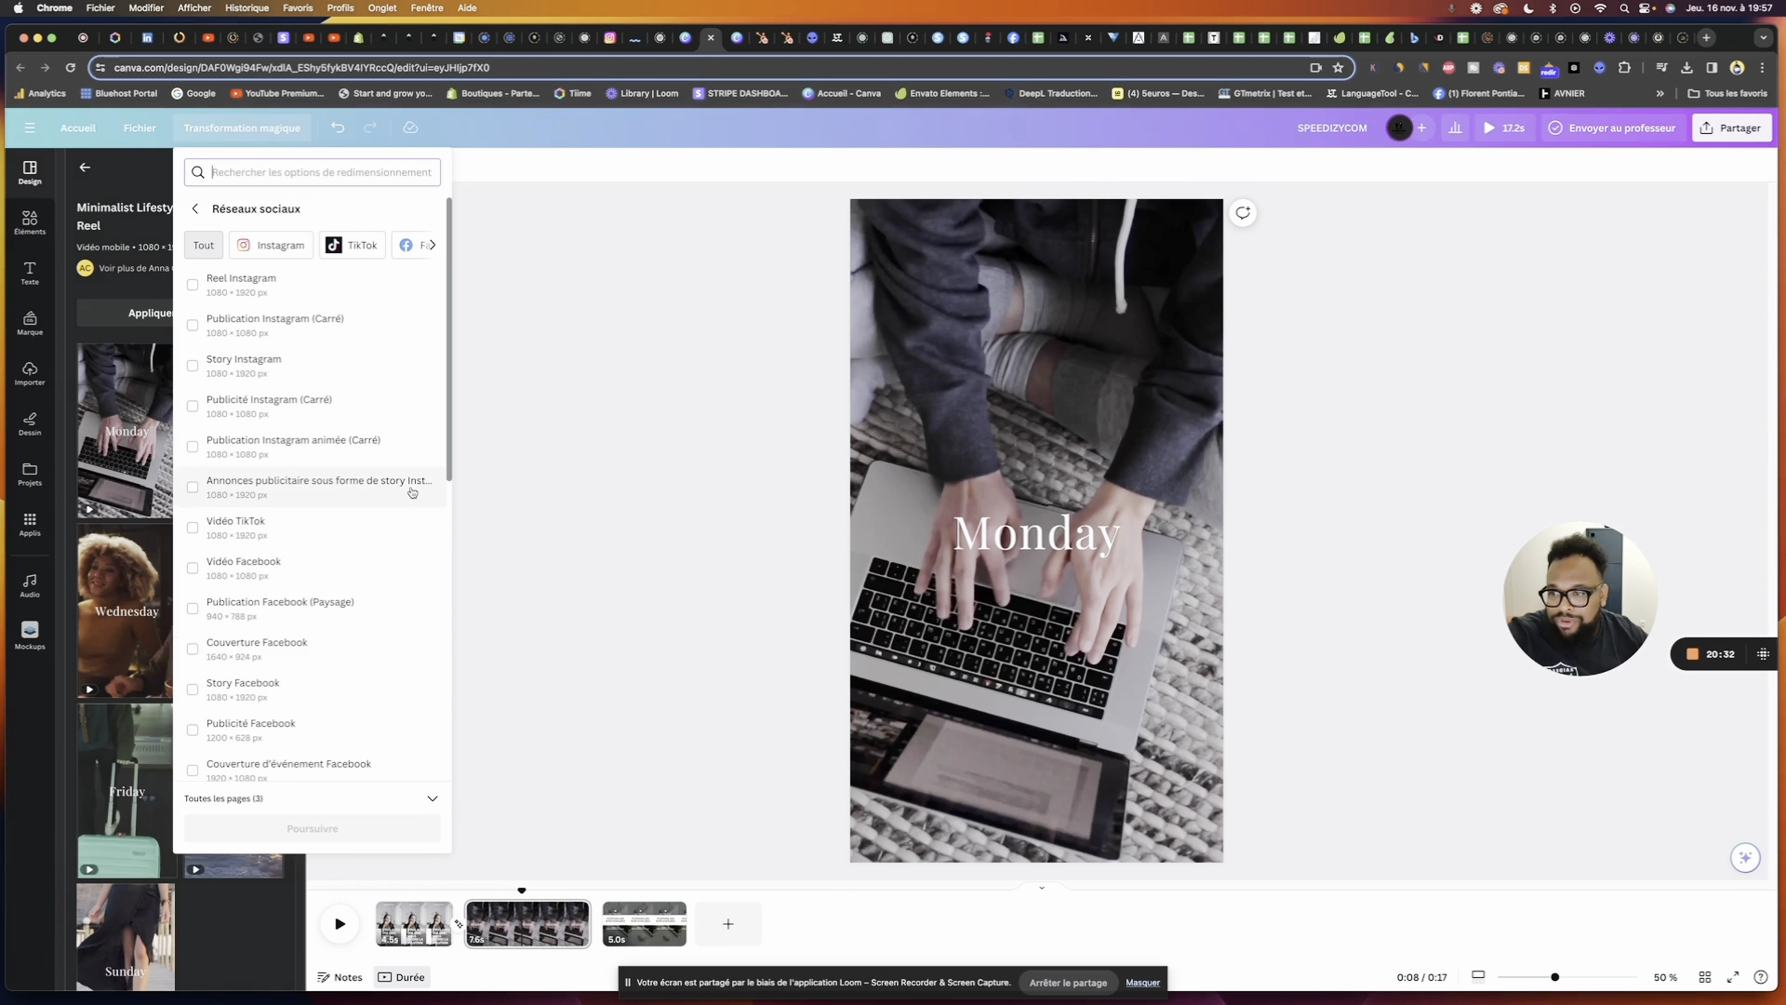
{"action": "left_click", "coordinate": [291, 413]}
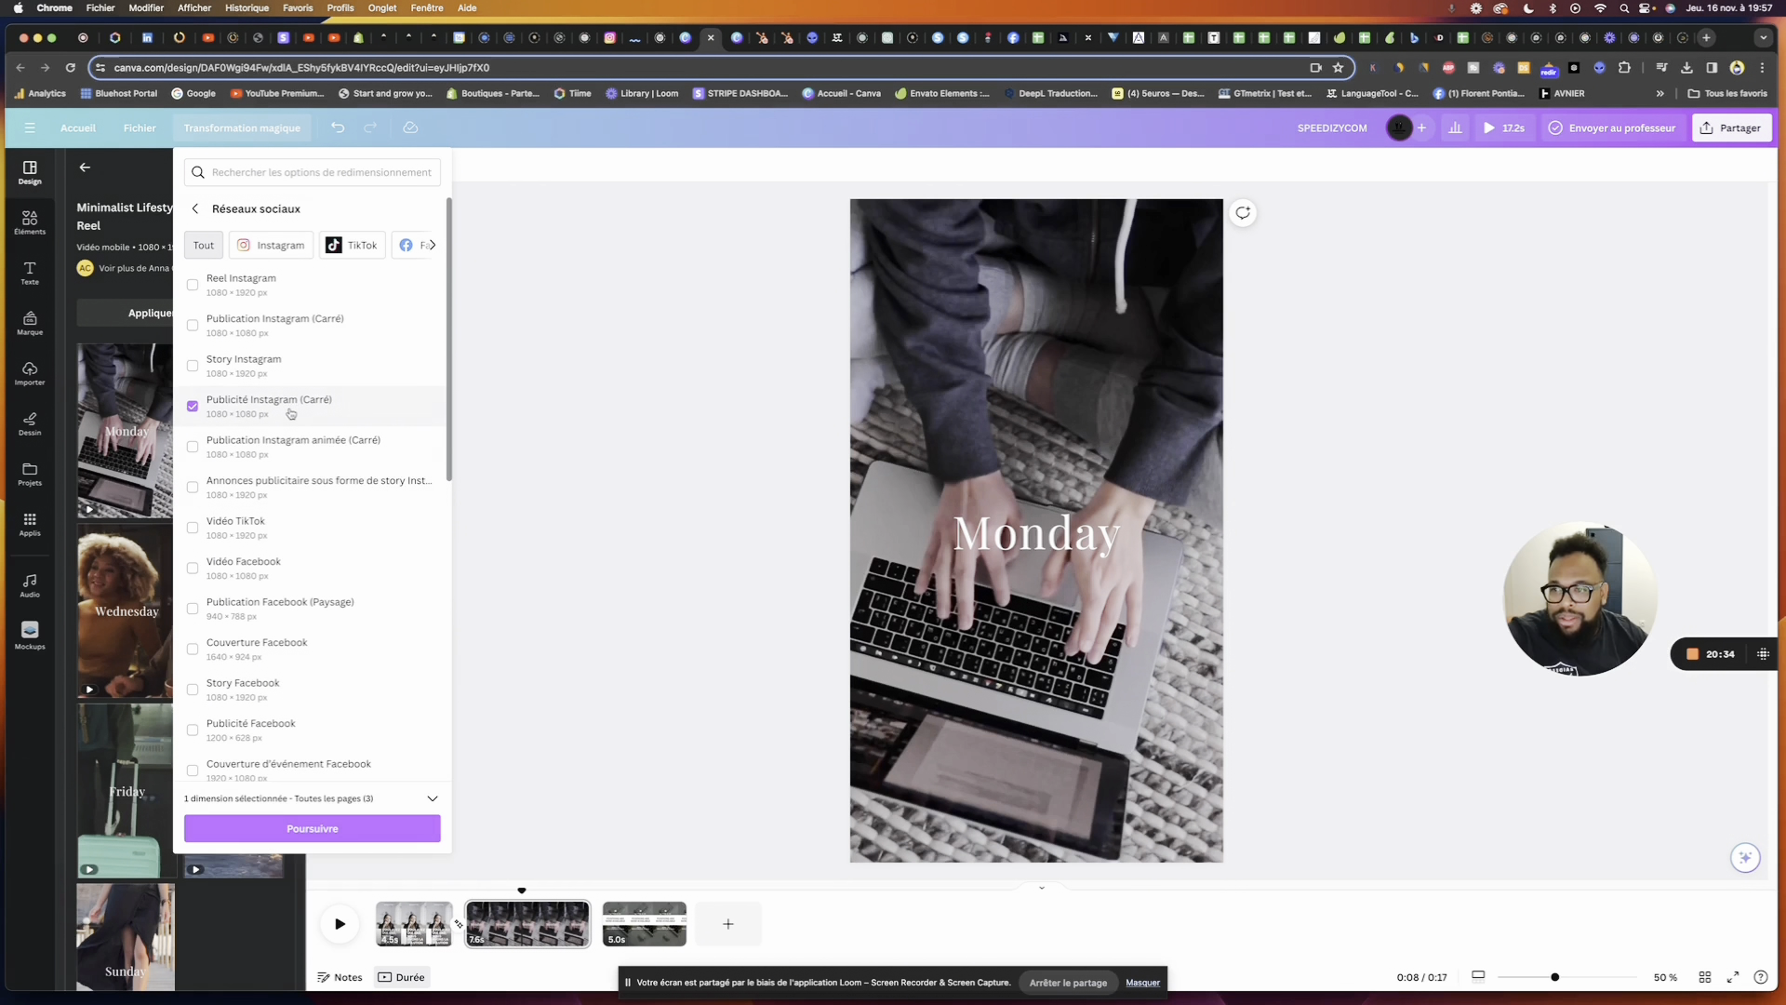
{"action": "left_click", "coordinate": [335, 828]}
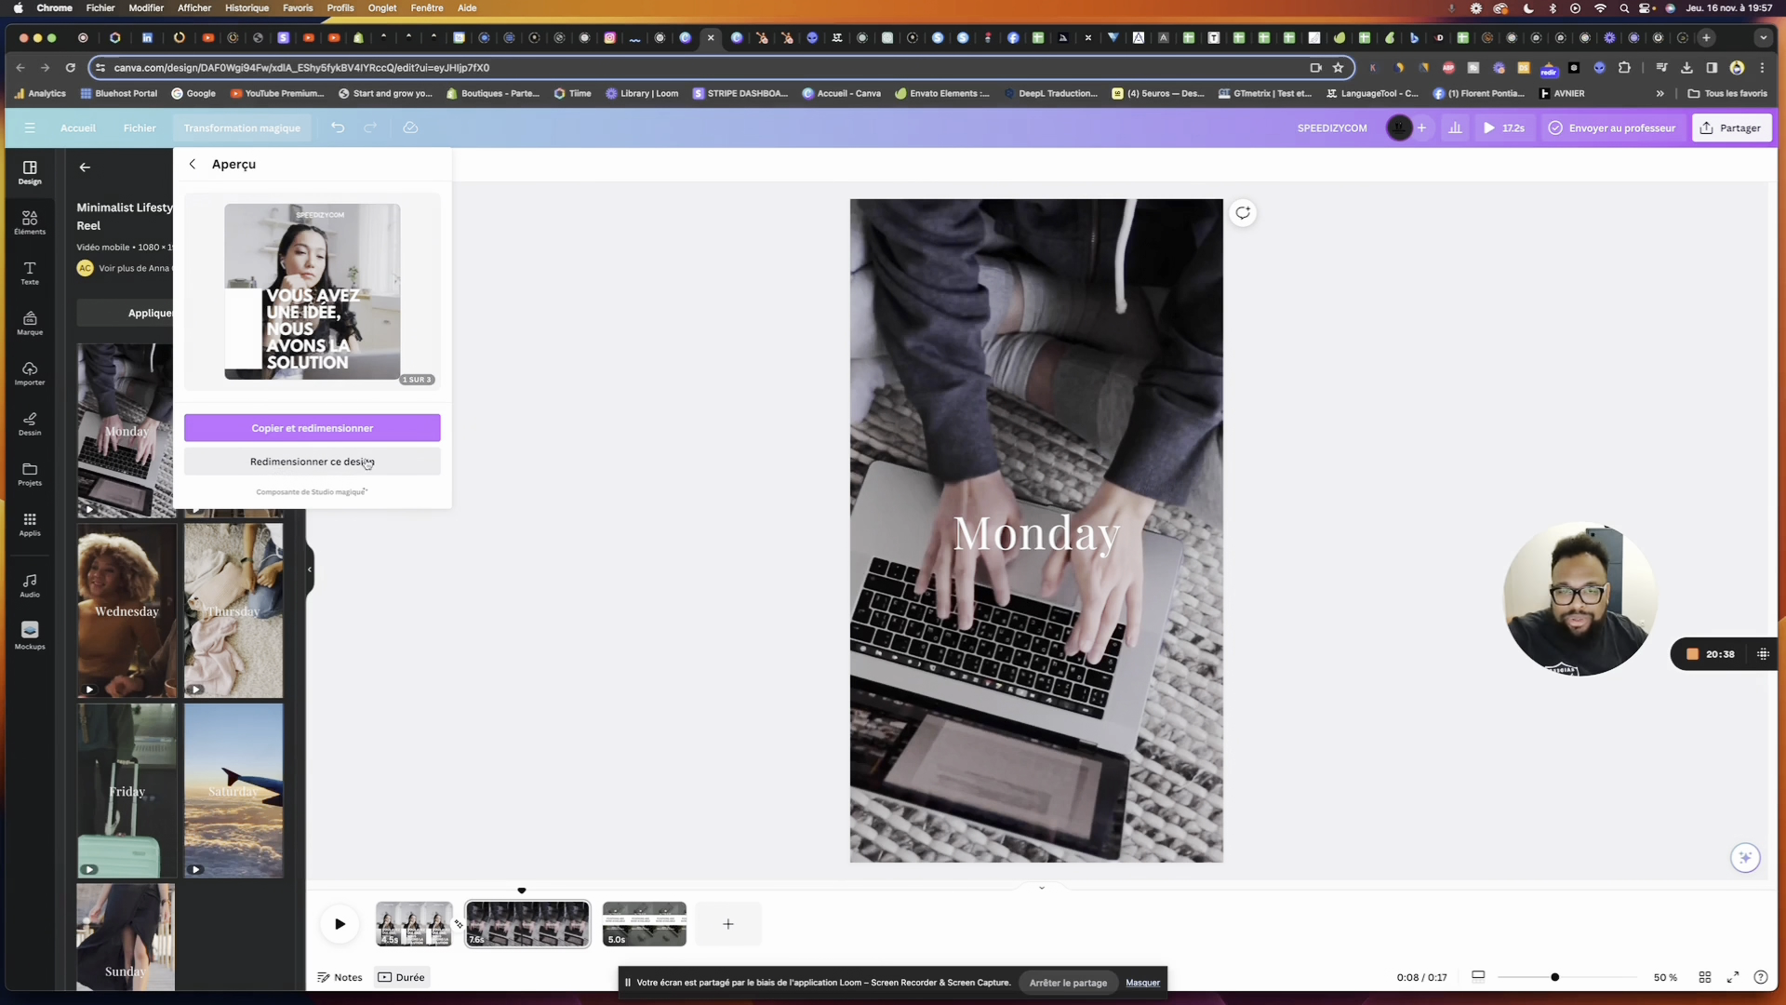
{"action": "left_click", "coordinate": [316, 464]}
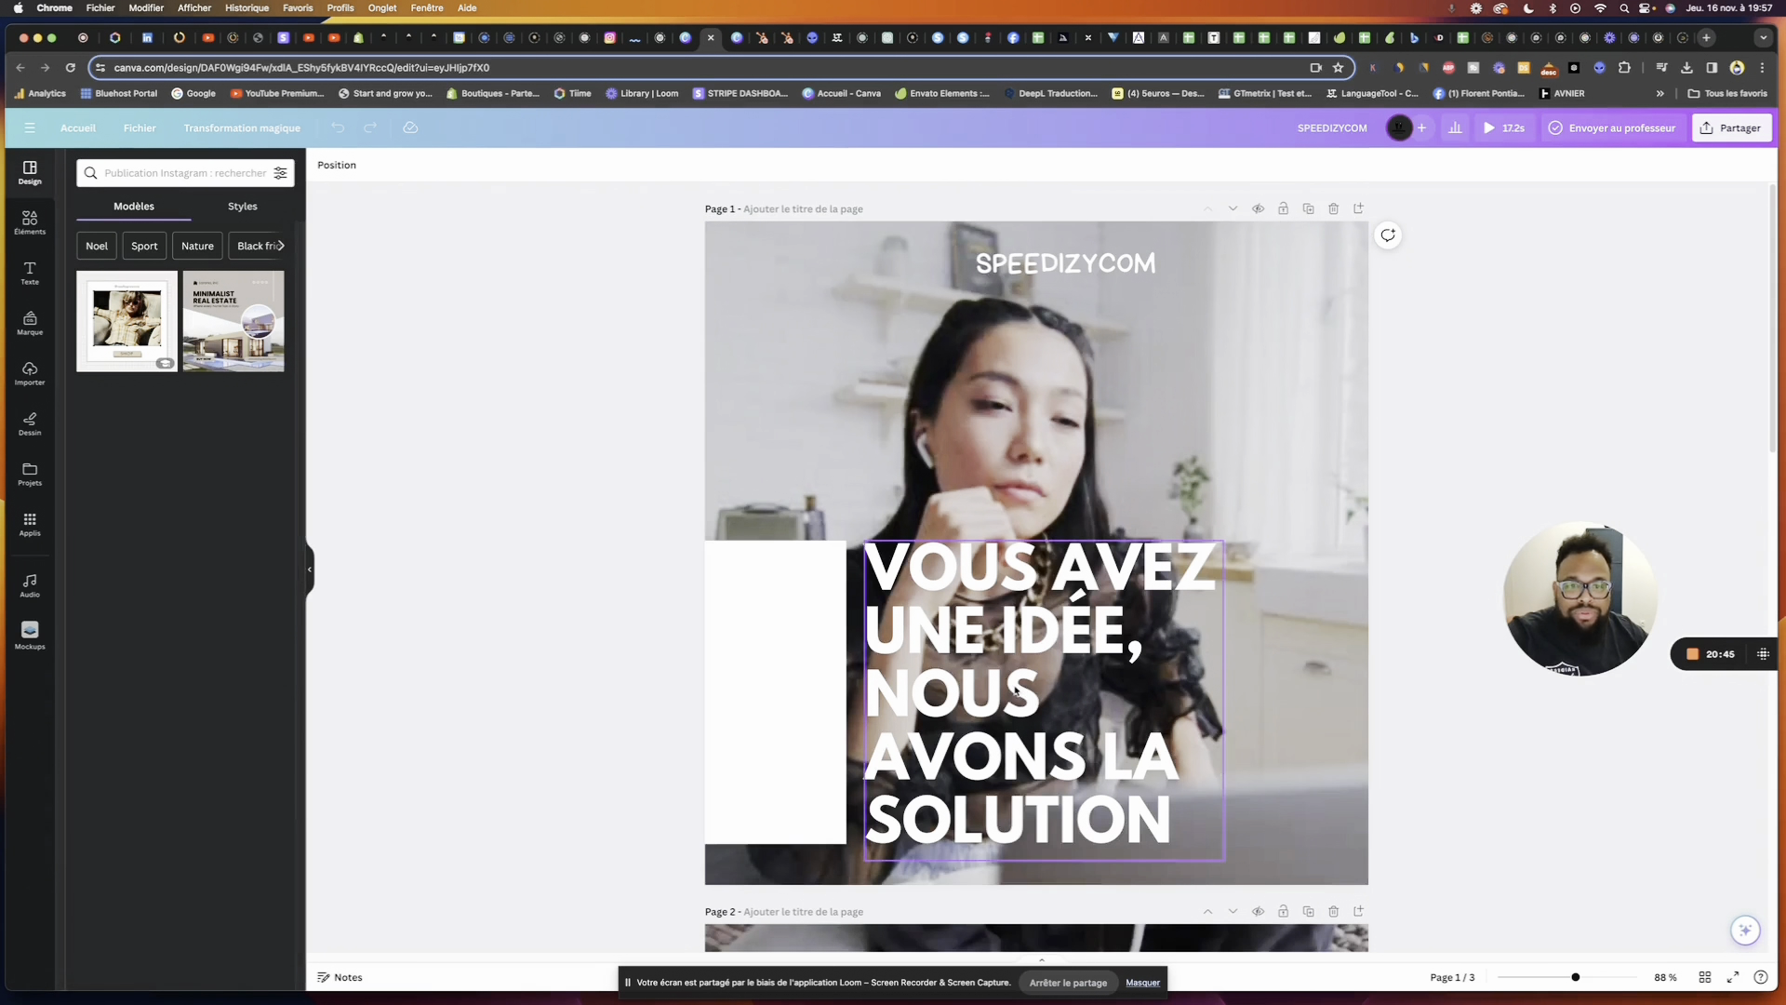
{"action": "scroll", "coordinate": [1286, 748], "scroll_direction": "down", "scroll_amount": 4}
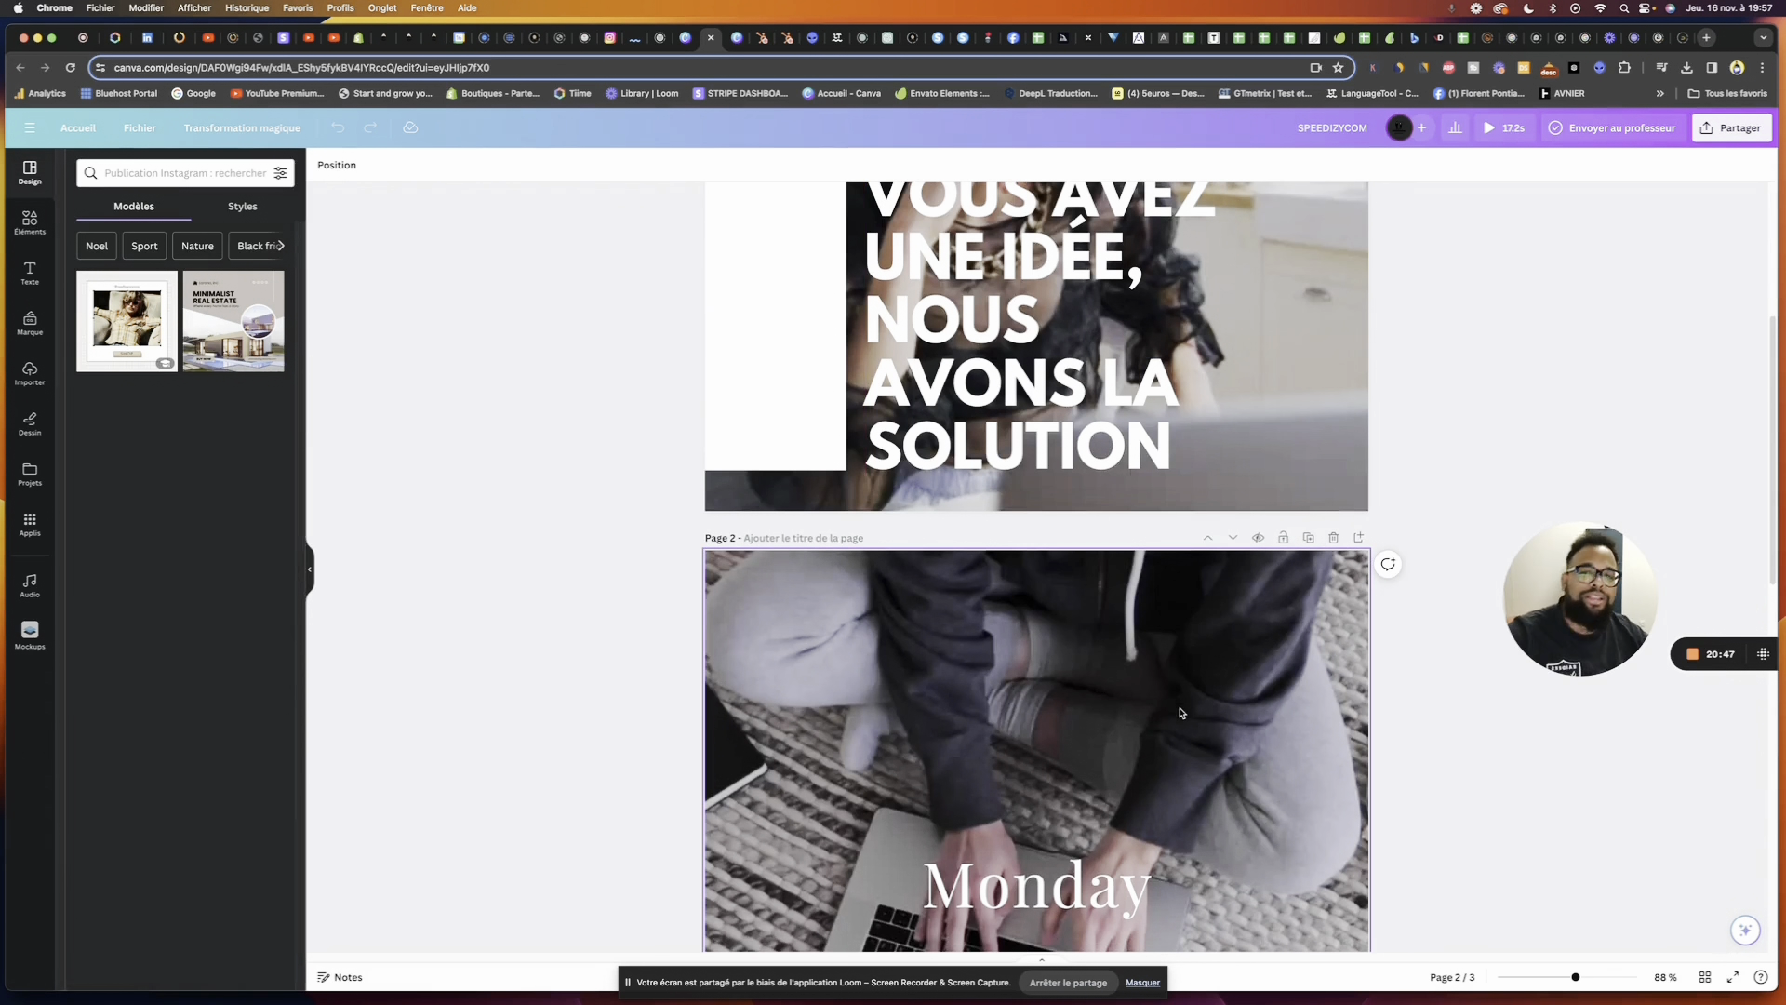
Resize the SPEEDIZYCOM design itself, without making a copy, to Story Instagram, 1080 × 1920 px
{"action": "left_click", "coordinate": [685, 44]}
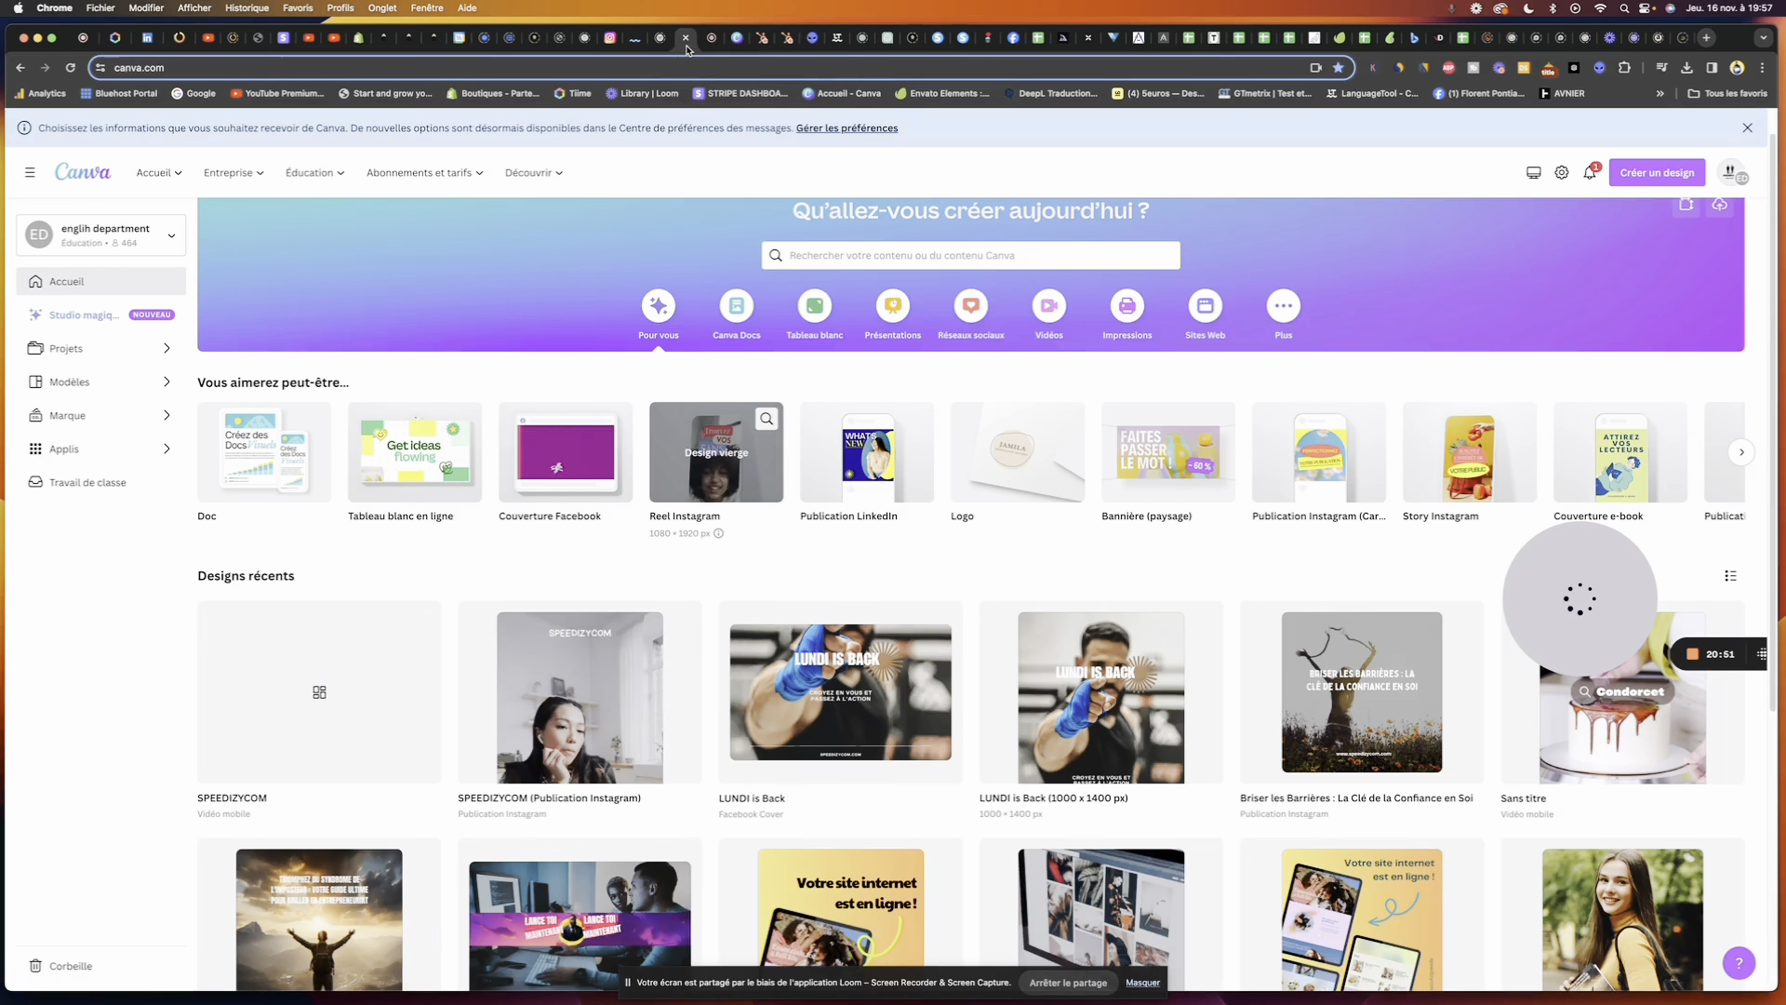
{"action": "left_click", "coordinate": [699, 46]}
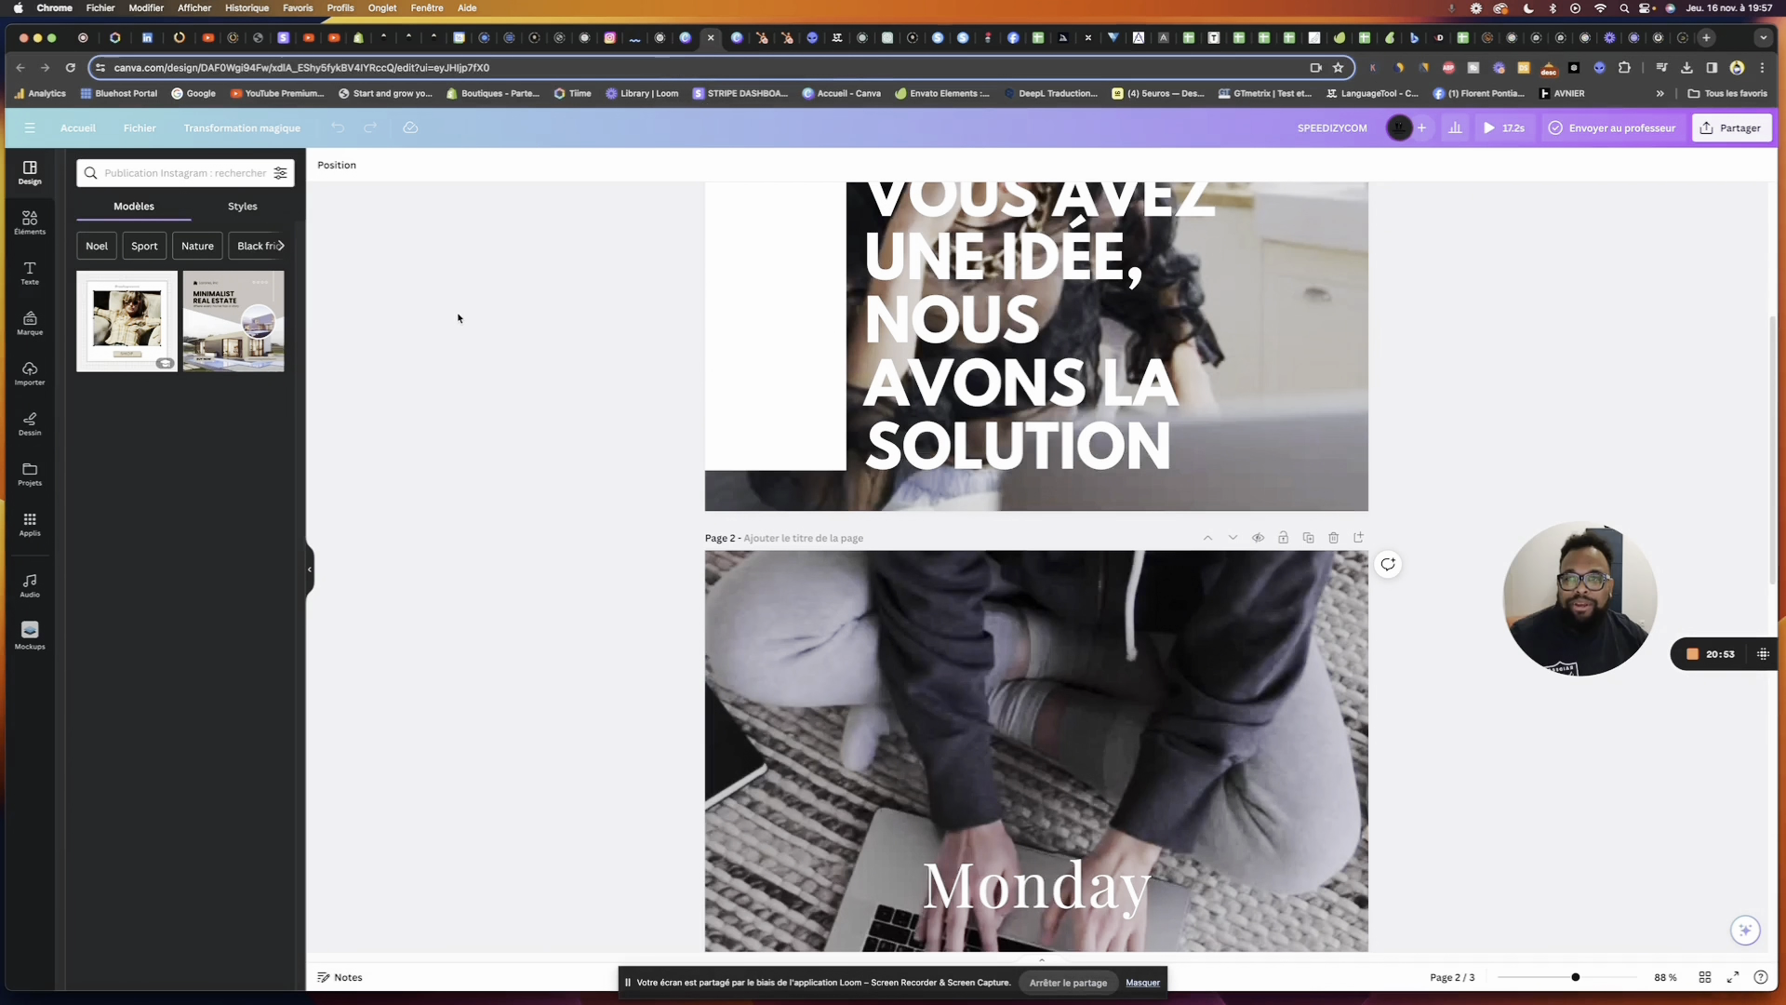
{"action": "scroll", "coordinate": [458, 317], "scroll_direction": "up", "scroll_amount": 5}
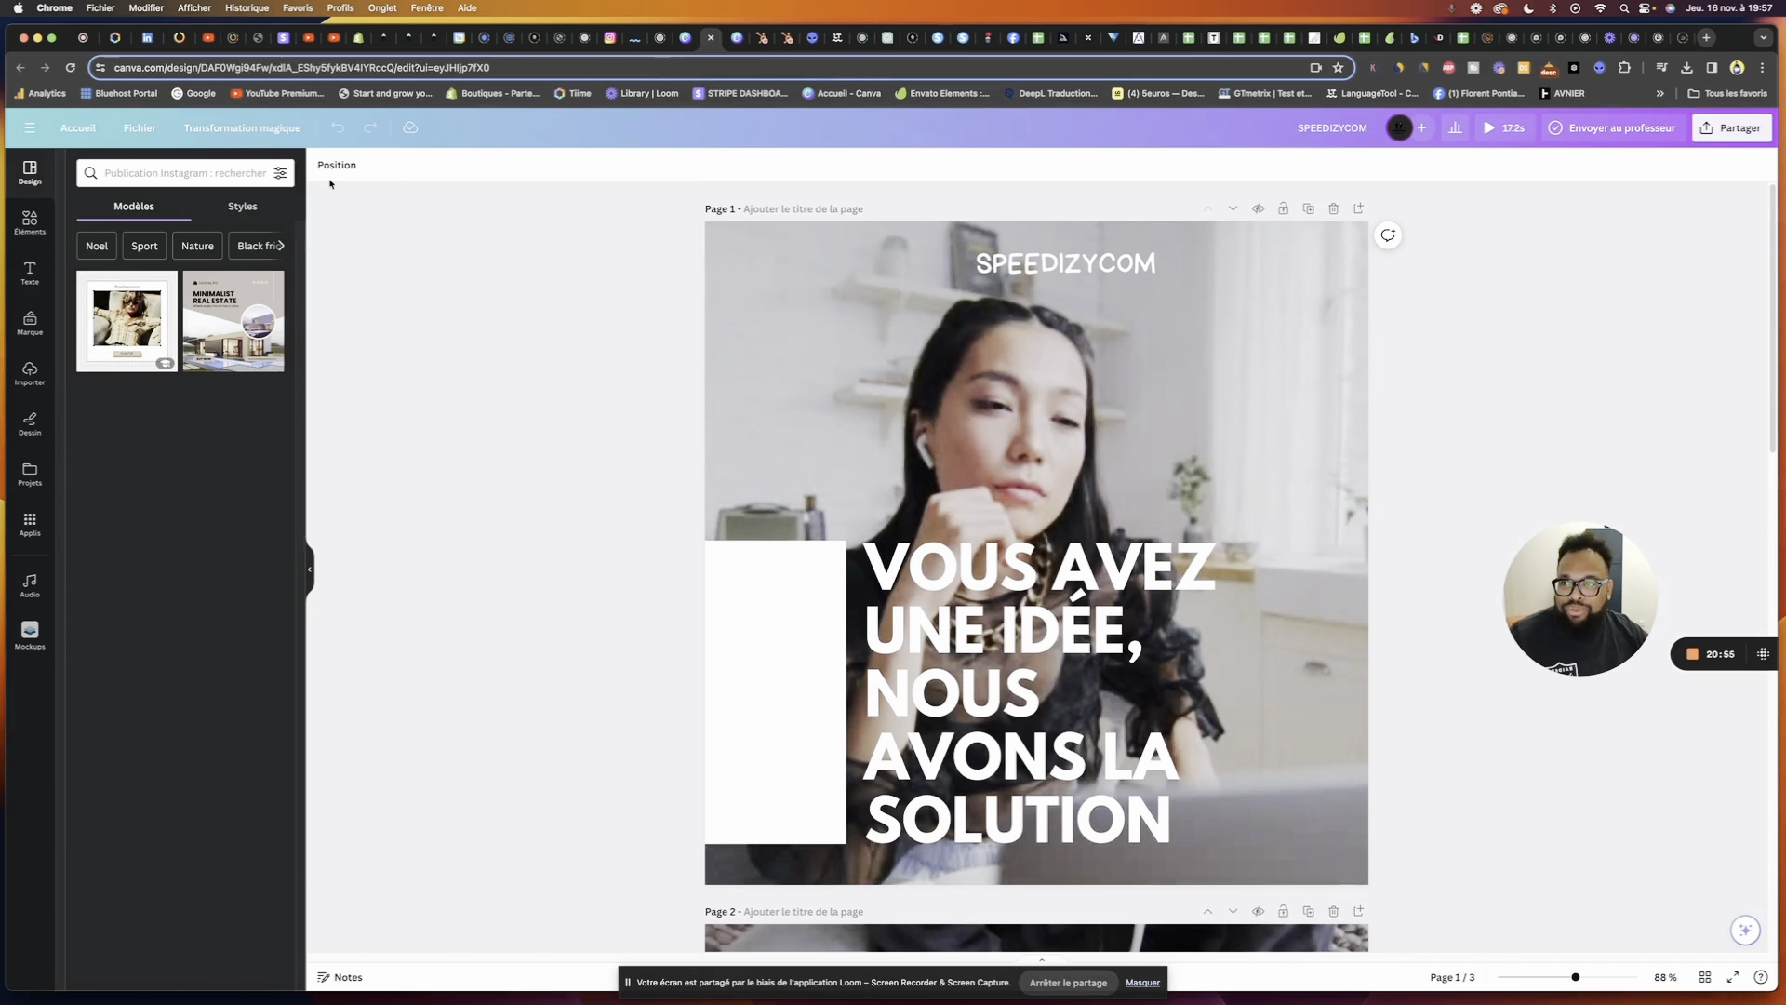
{"action": "left_click", "coordinate": [229, 130]}
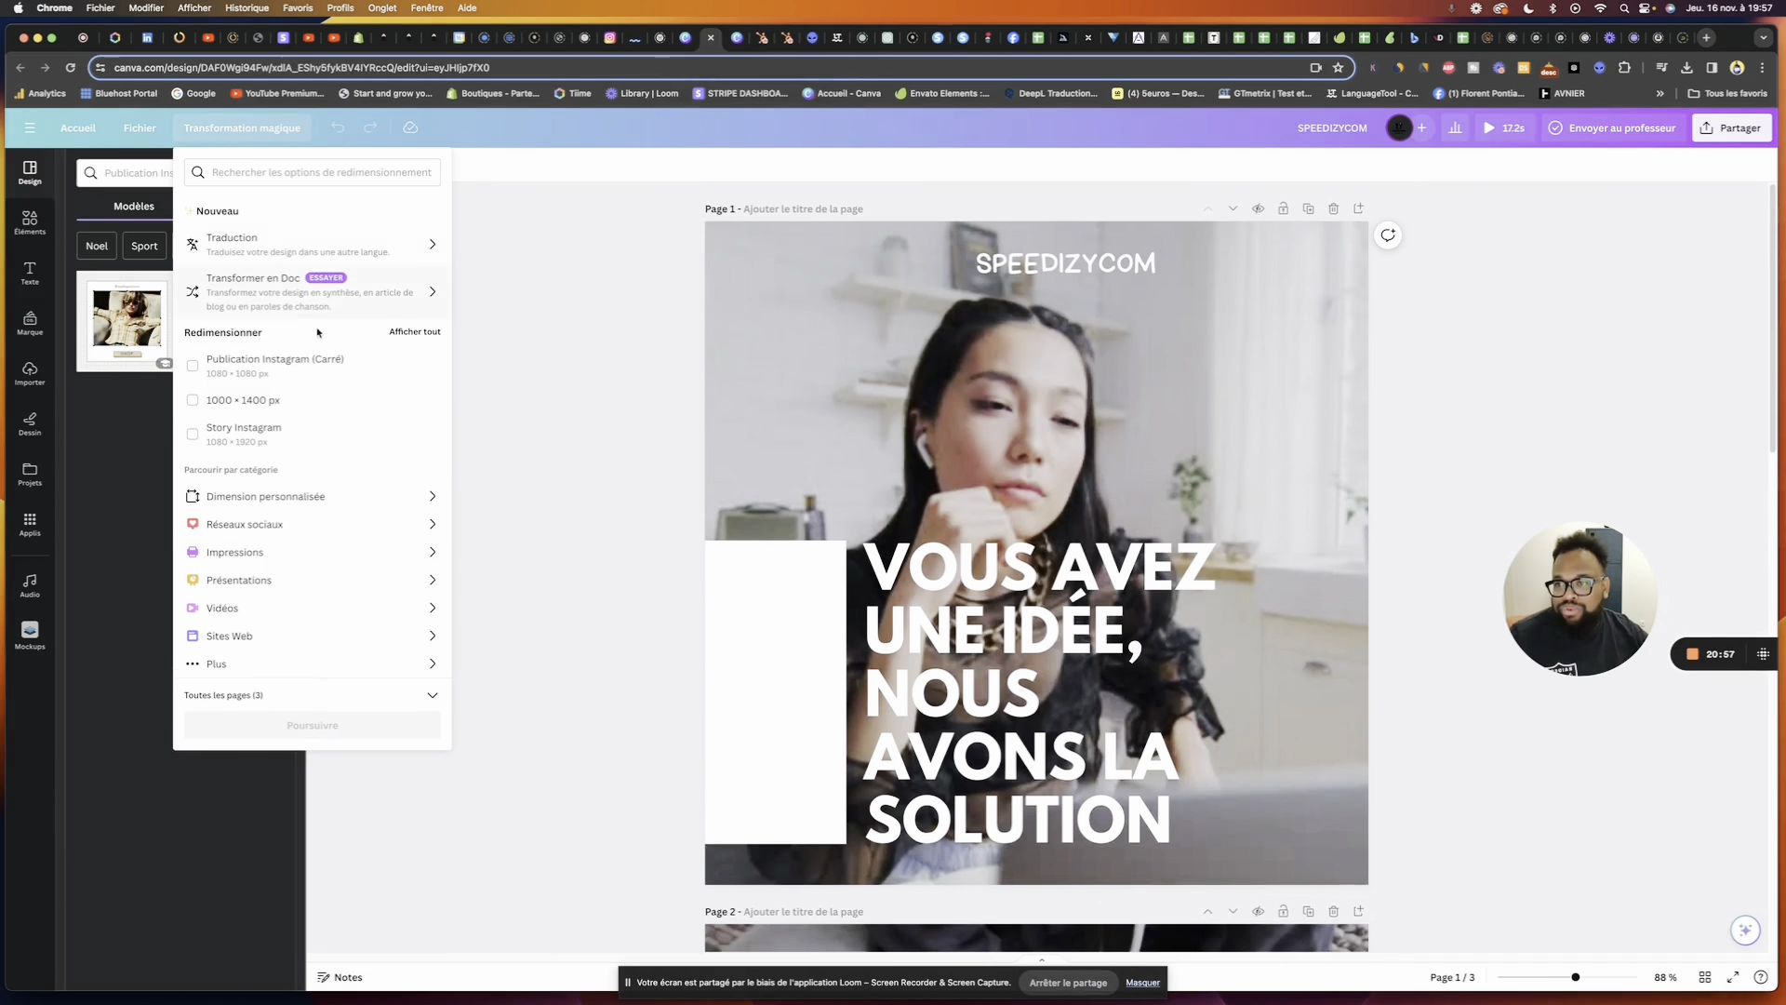
{"action": "left_click", "coordinate": [343, 437]}
{"action": "left_click", "coordinate": [344, 723]}
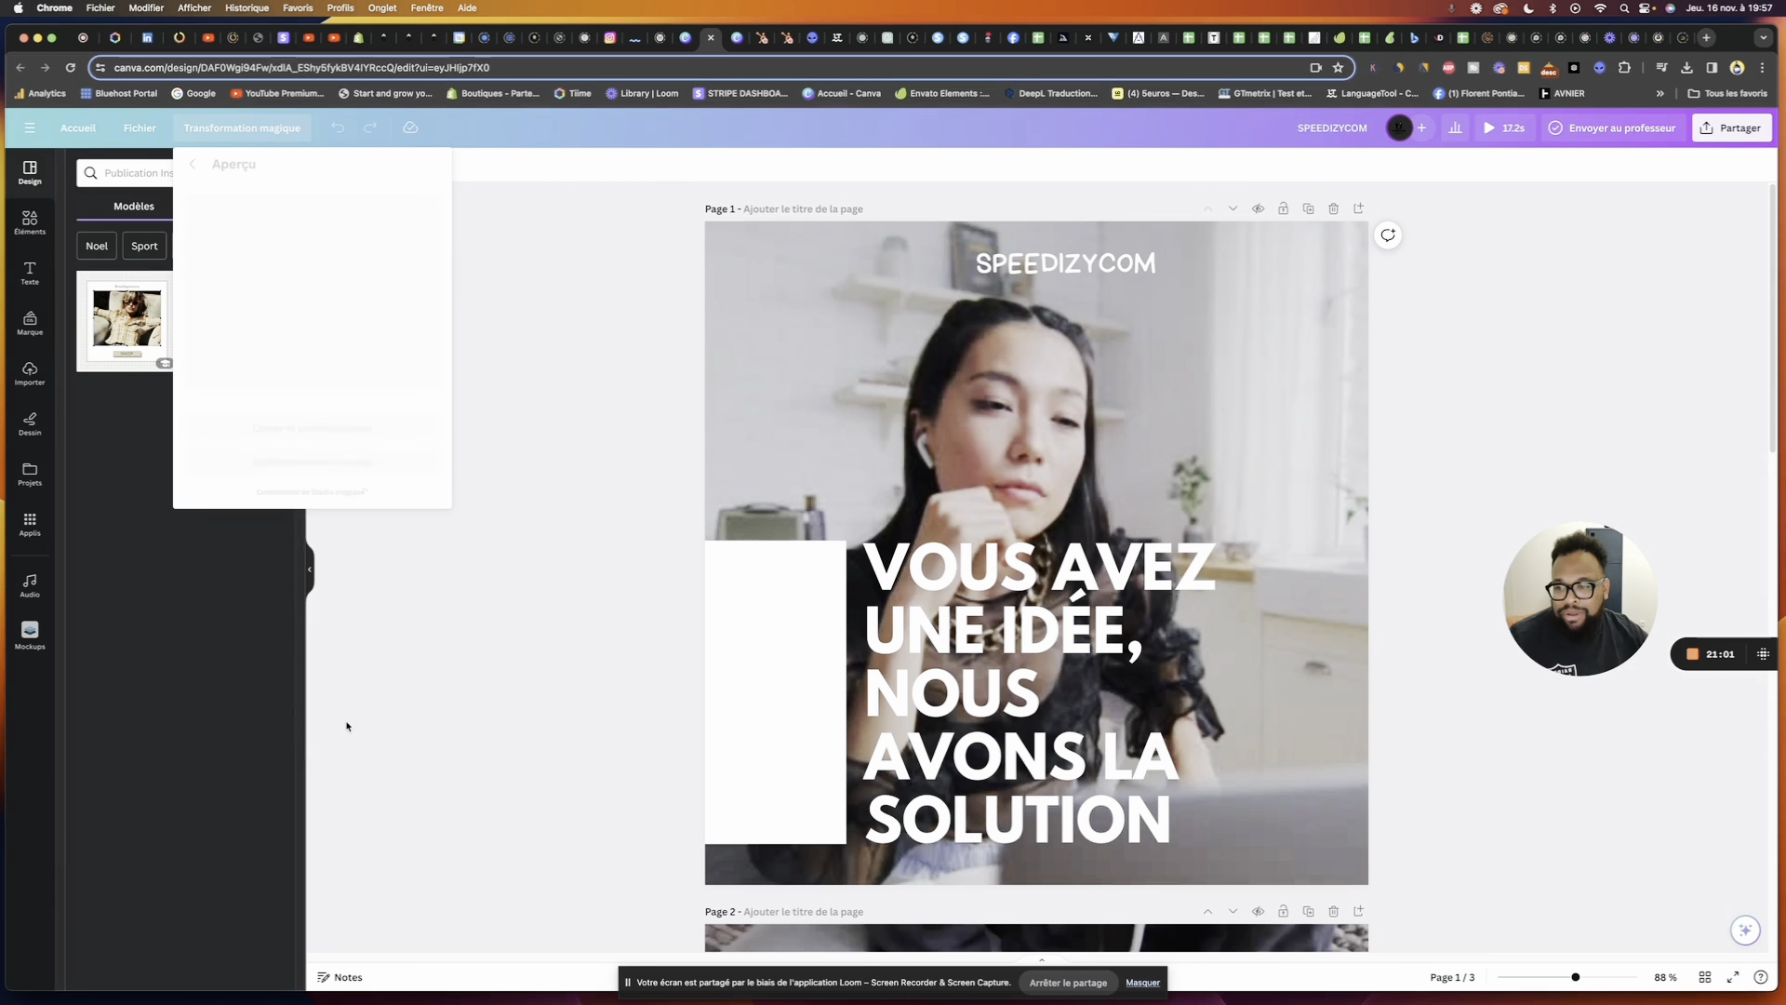
{"action": "left_click", "coordinate": [308, 463]}
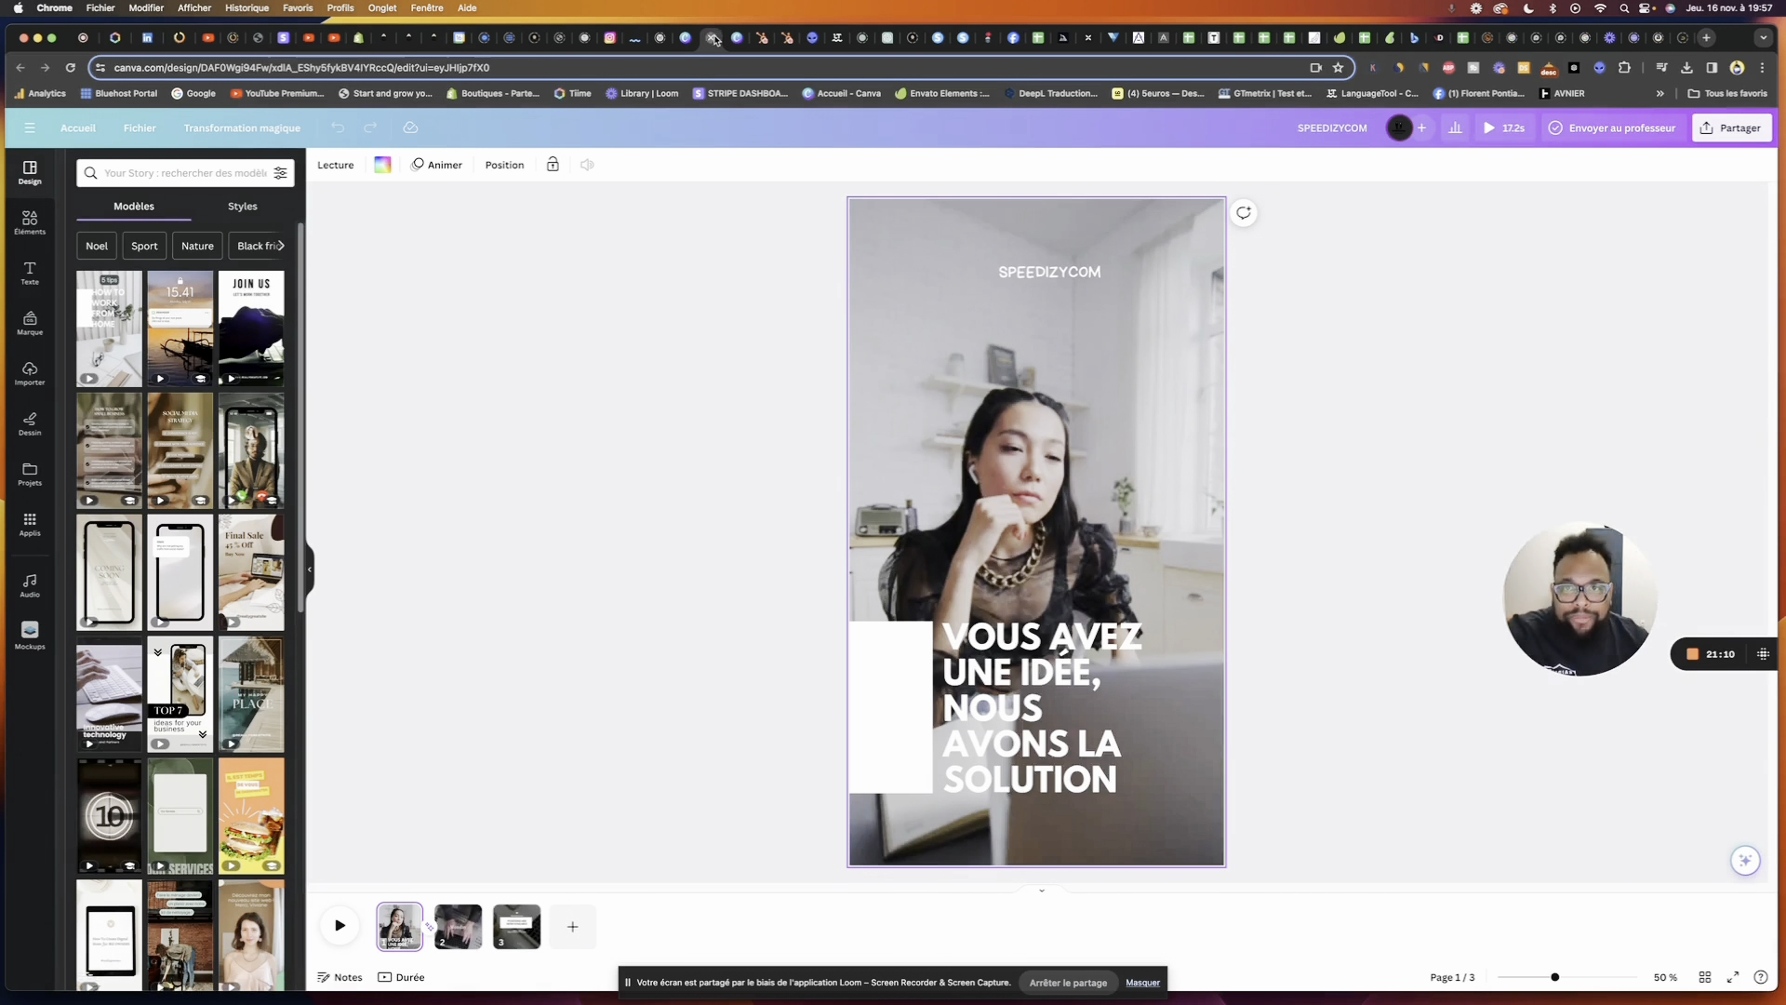
Switch to the SPEEDIZYCOM (Publication Instagram) design, browse its suggested templates and search the templates for "marketing"
{"action": "key", "text": "ctrl+Tab"}
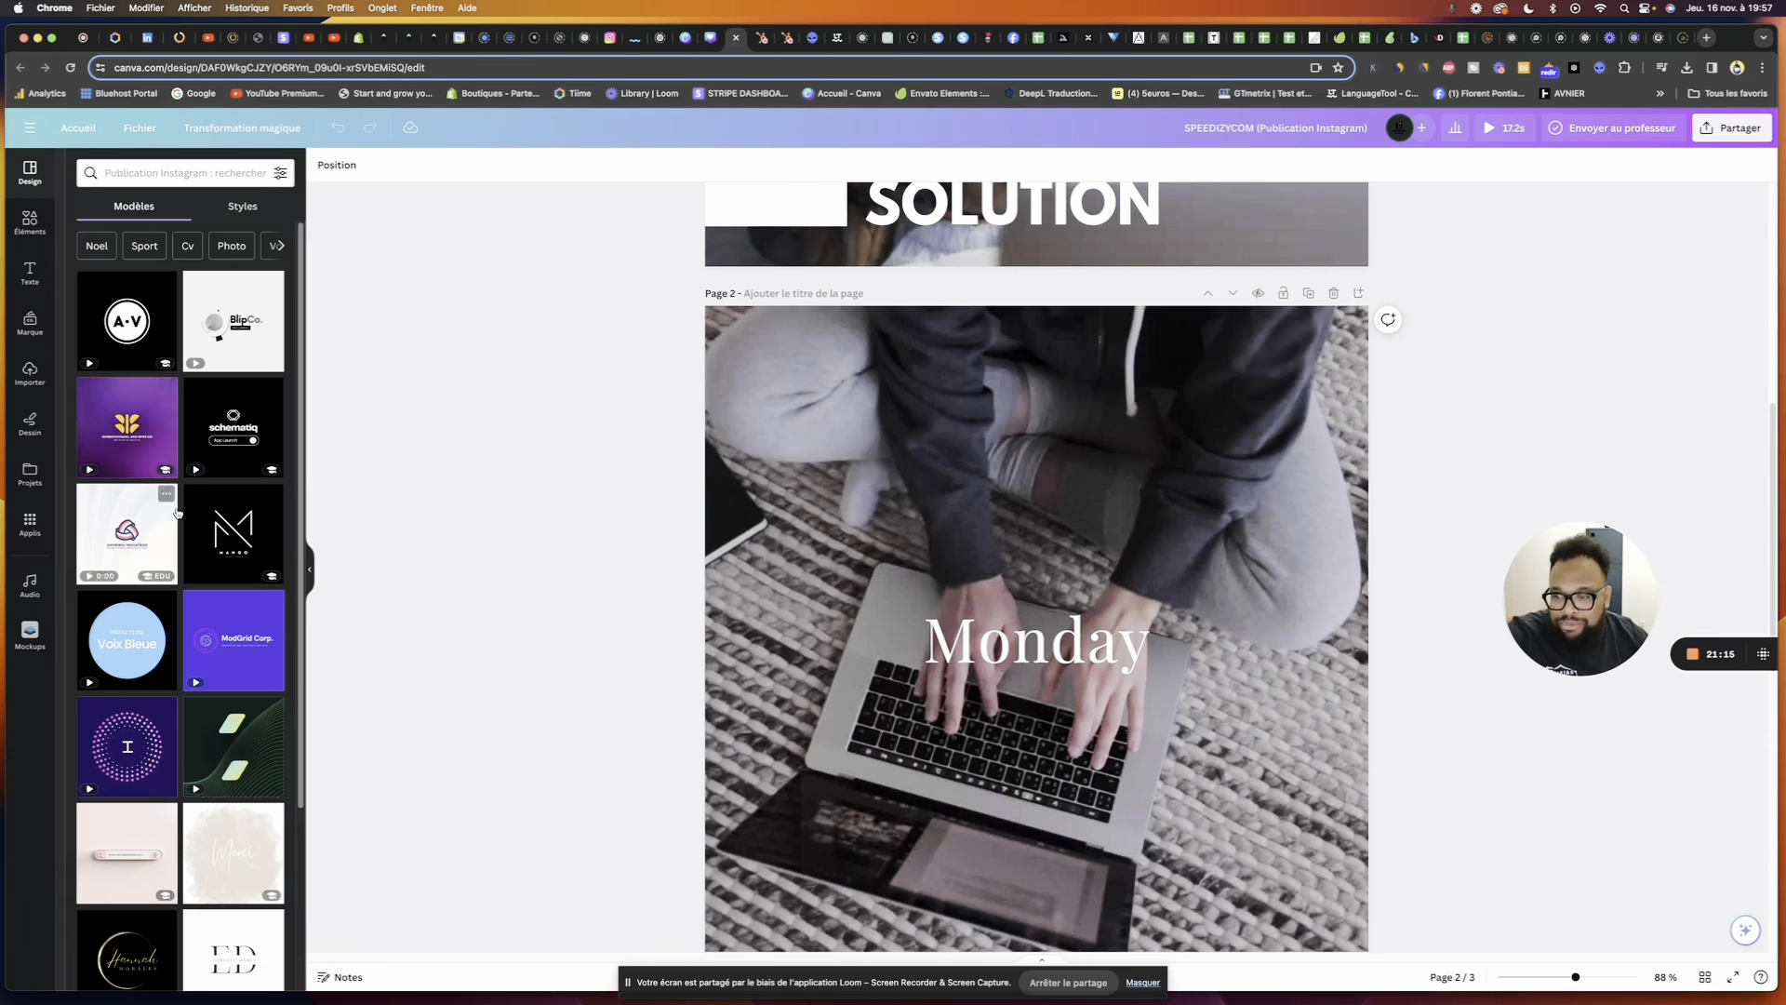
{"action": "scroll", "coordinate": [233, 505], "scroll_direction": "down", "scroll_amount": 5}
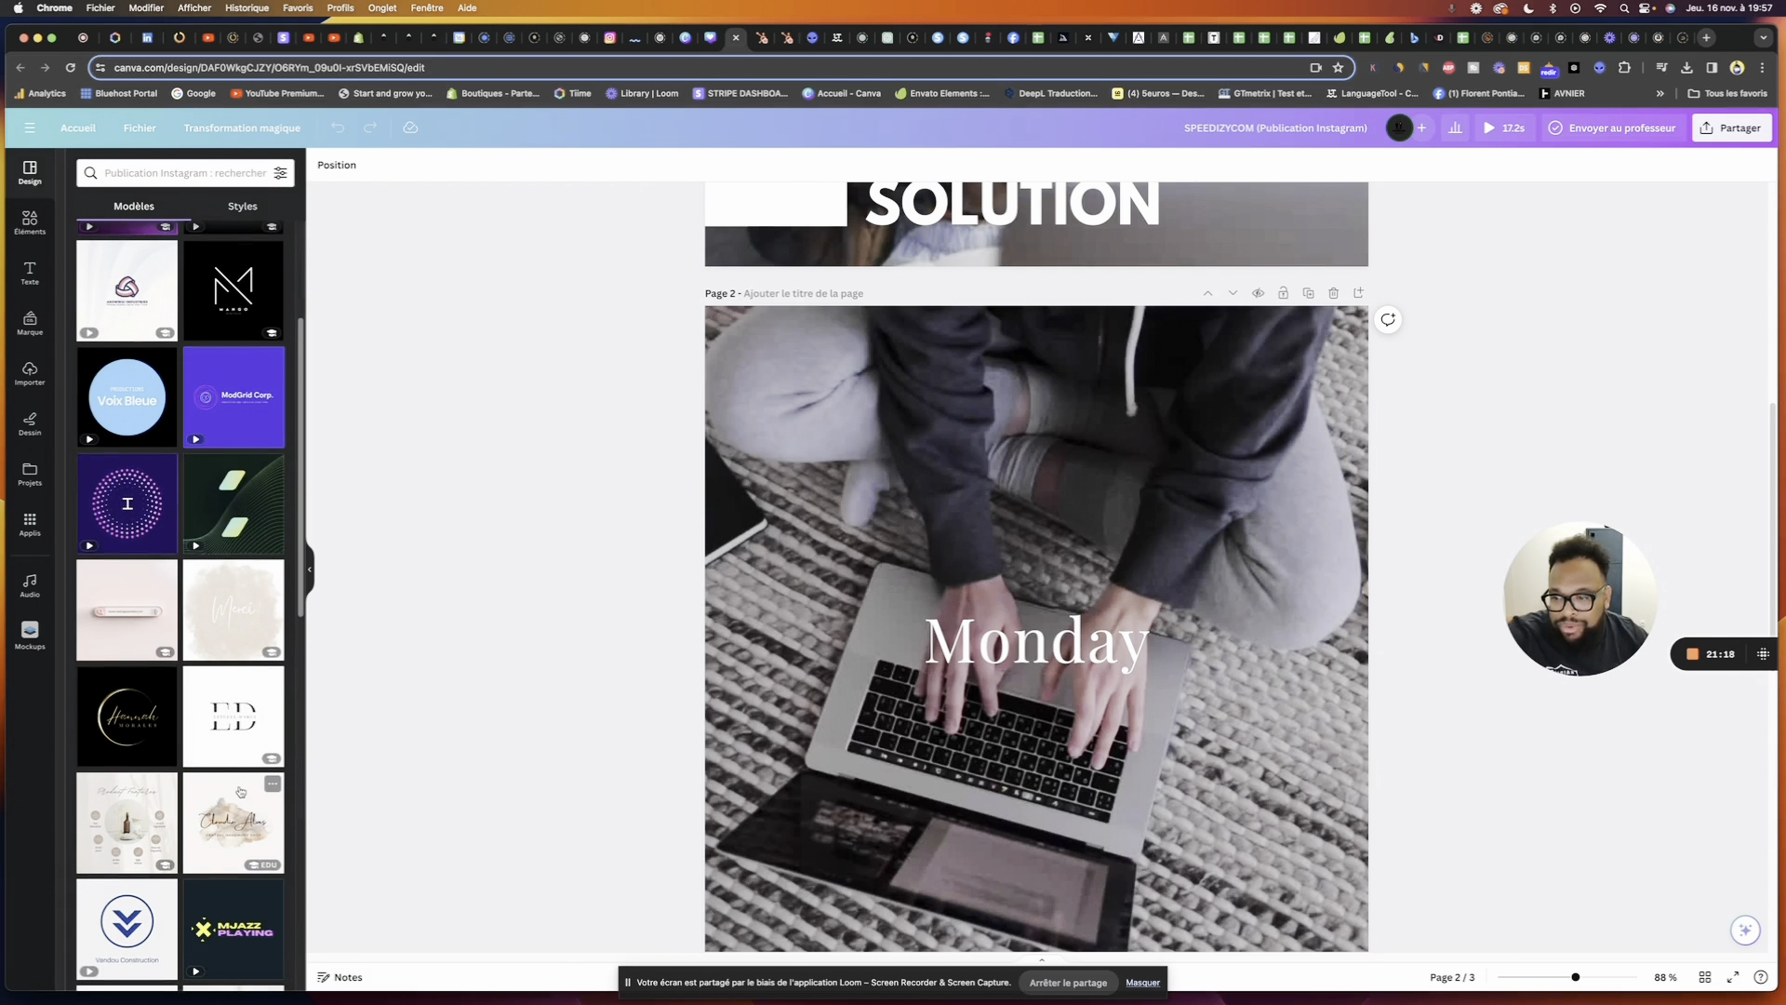
{"action": "scroll", "coordinate": [214, 567], "scroll_direction": "down", "scroll_amount": 2}
{"action": "scroll", "coordinate": [198, 634], "scroll_direction": "down", "scroll_amount": 4}
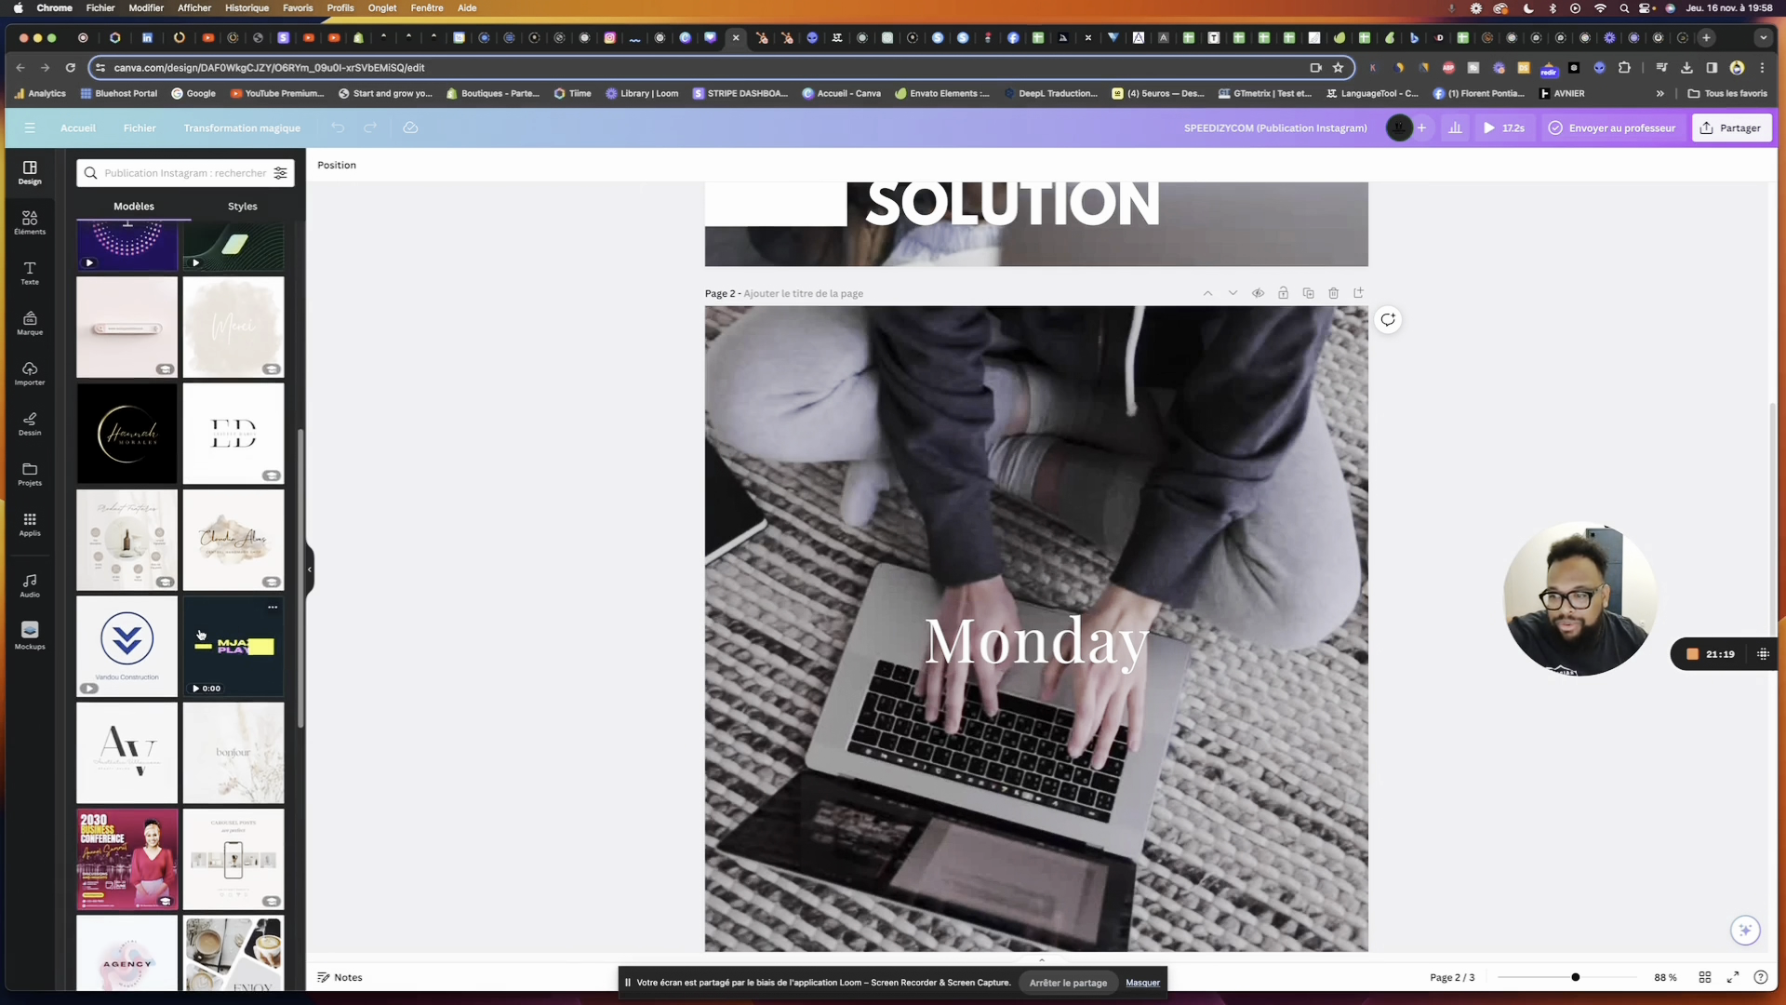
{"action": "scroll", "coordinate": [220, 502], "scroll_direction": "down", "scroll_amount": 4}
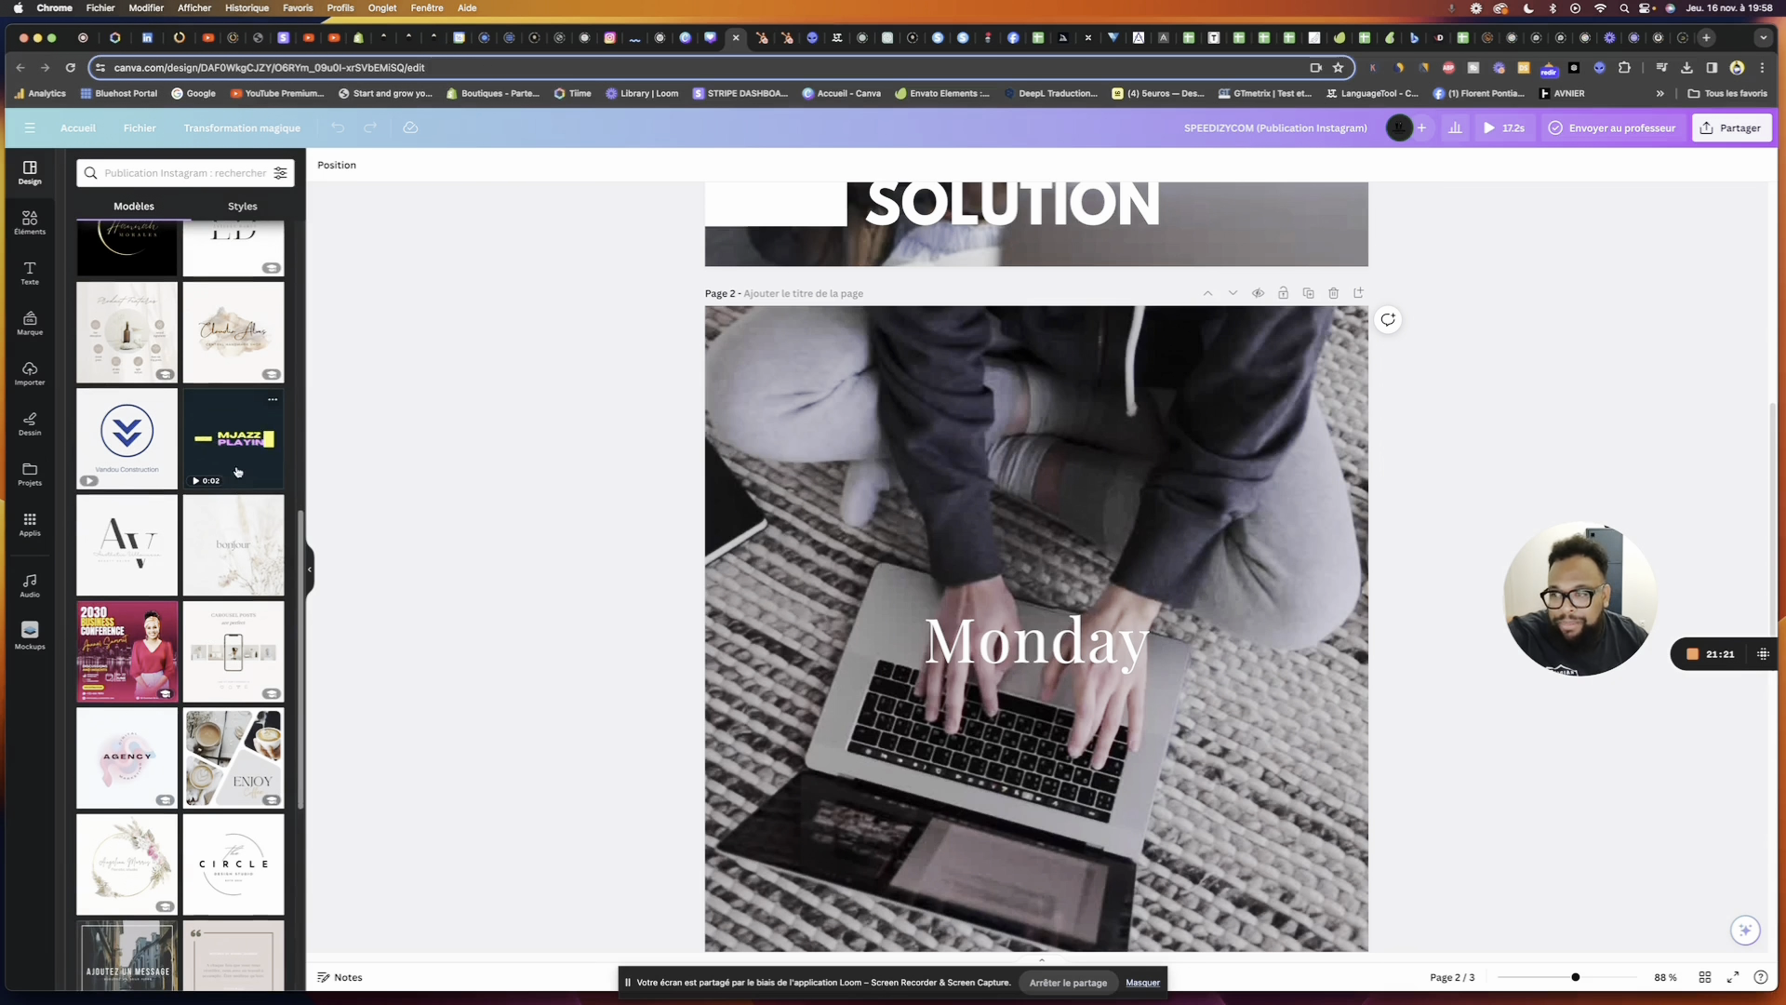
{"action": "left_click", "coordinate": [160, 177]}
{"action": "type", "text": "ma"}
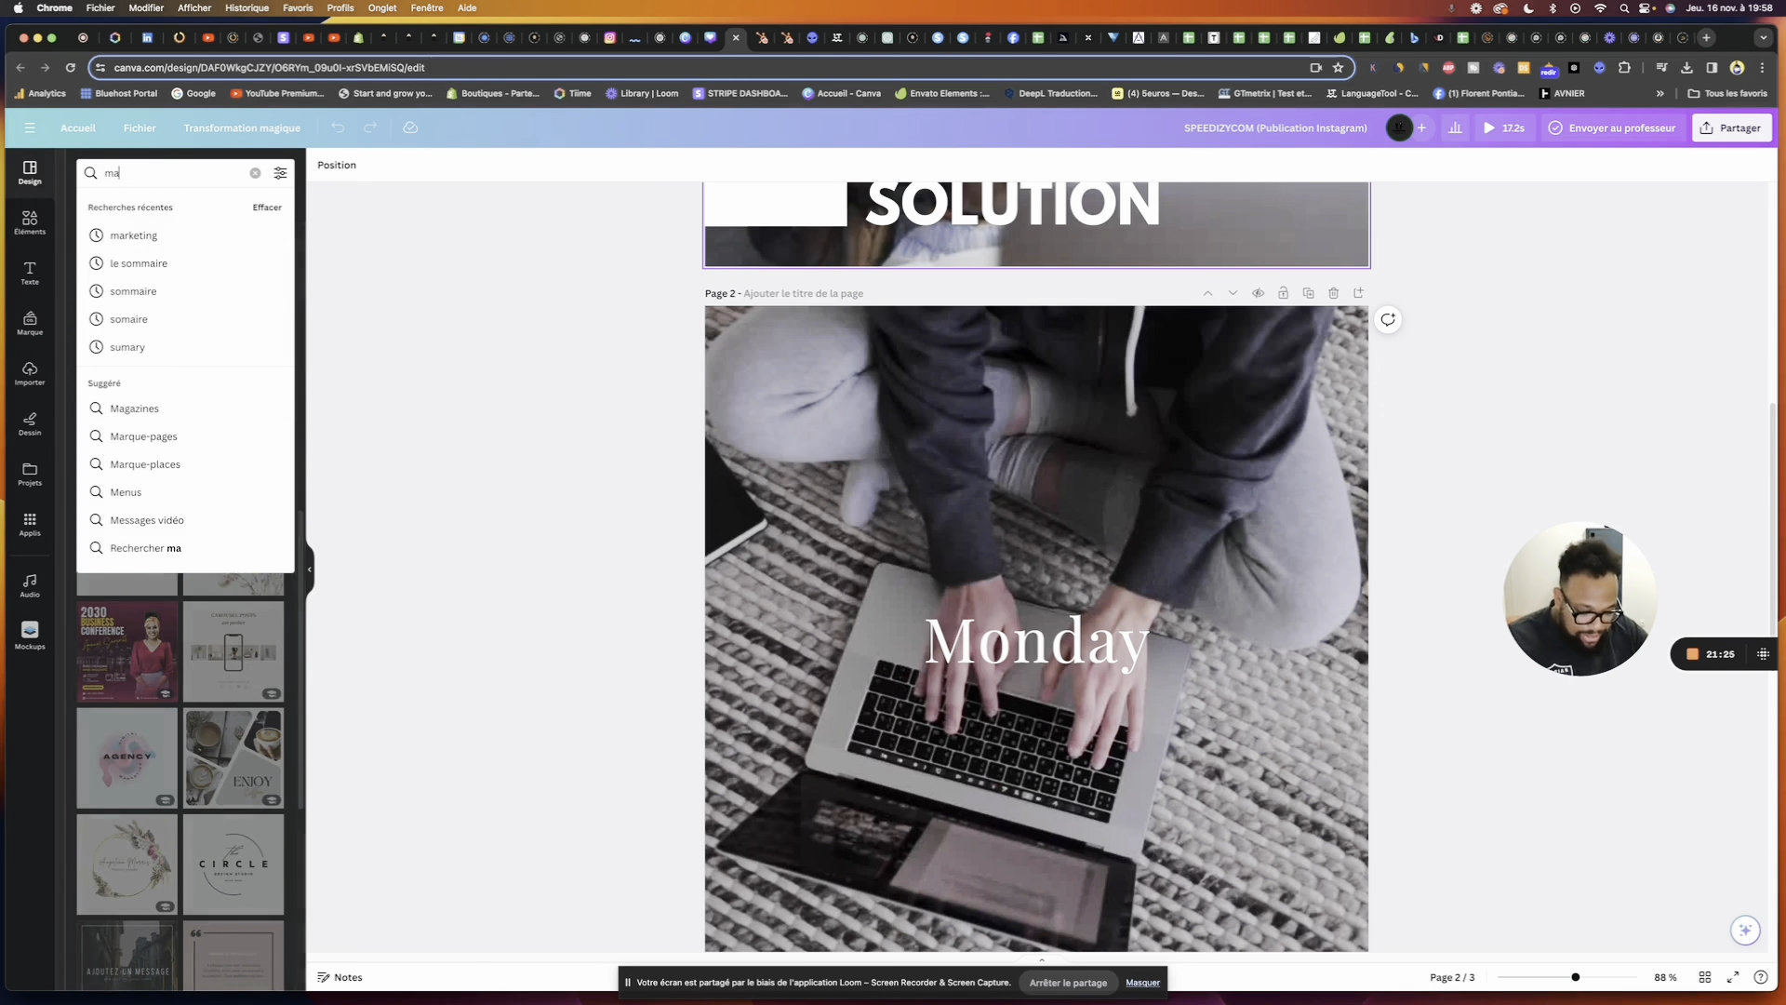
{"action": "type", "text": "rketing"}
{"action": "key", "text": "Return"}
Hide the screen-sharing notice and add two blank pages after page 3
{"action": "scroll", "coordinate": [1037, 558], "scroll_direction": "down", "scroll_amount": 8}
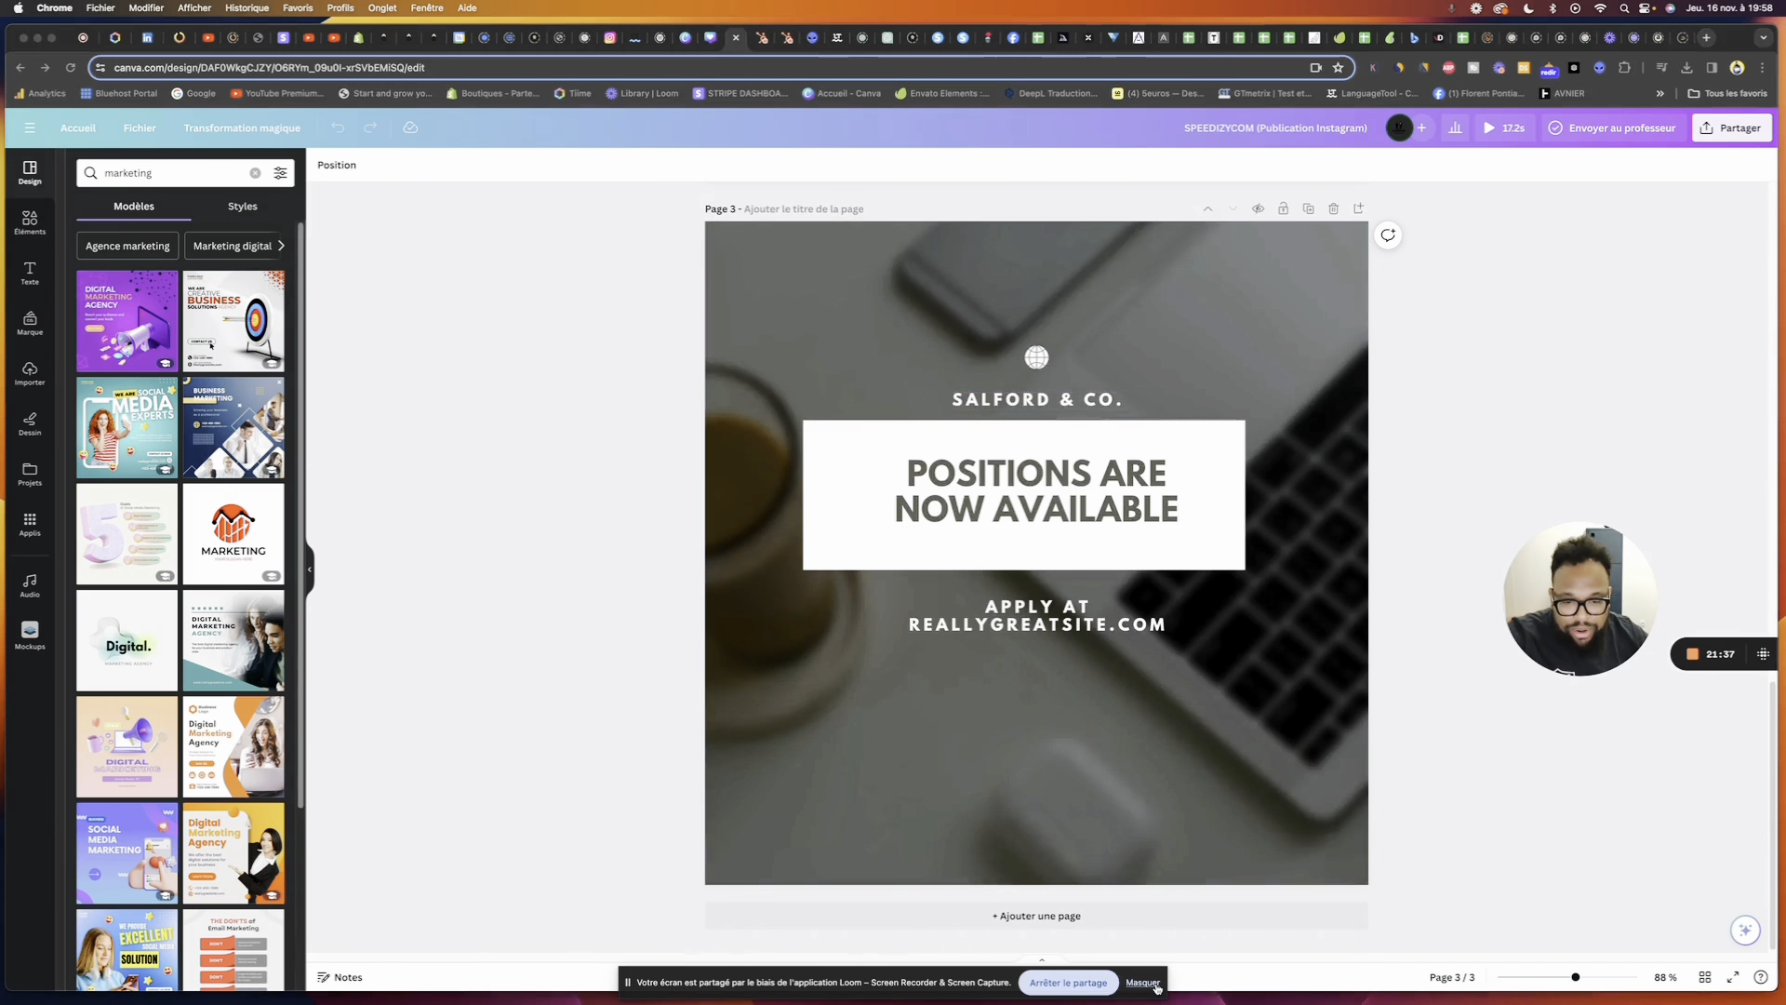
{"action": "left_click", "coordinate": [1155, 985]}
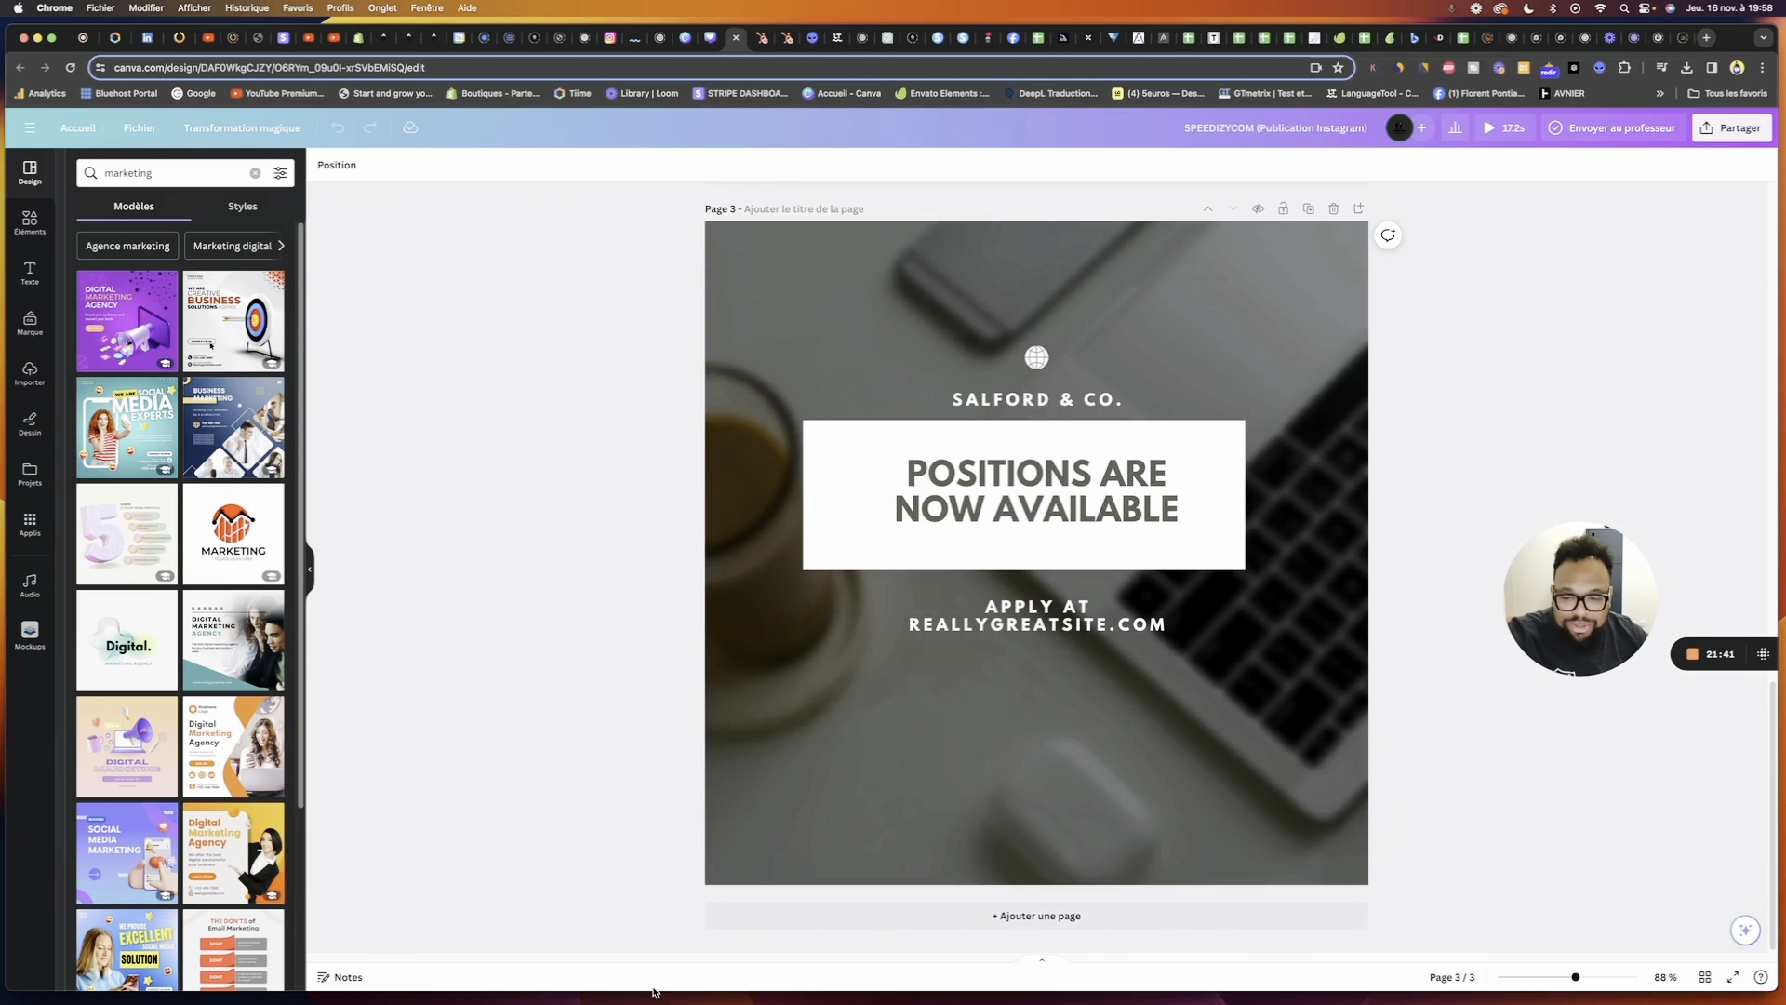
{"action": "left_click", "coordinate": [1036, 915]}
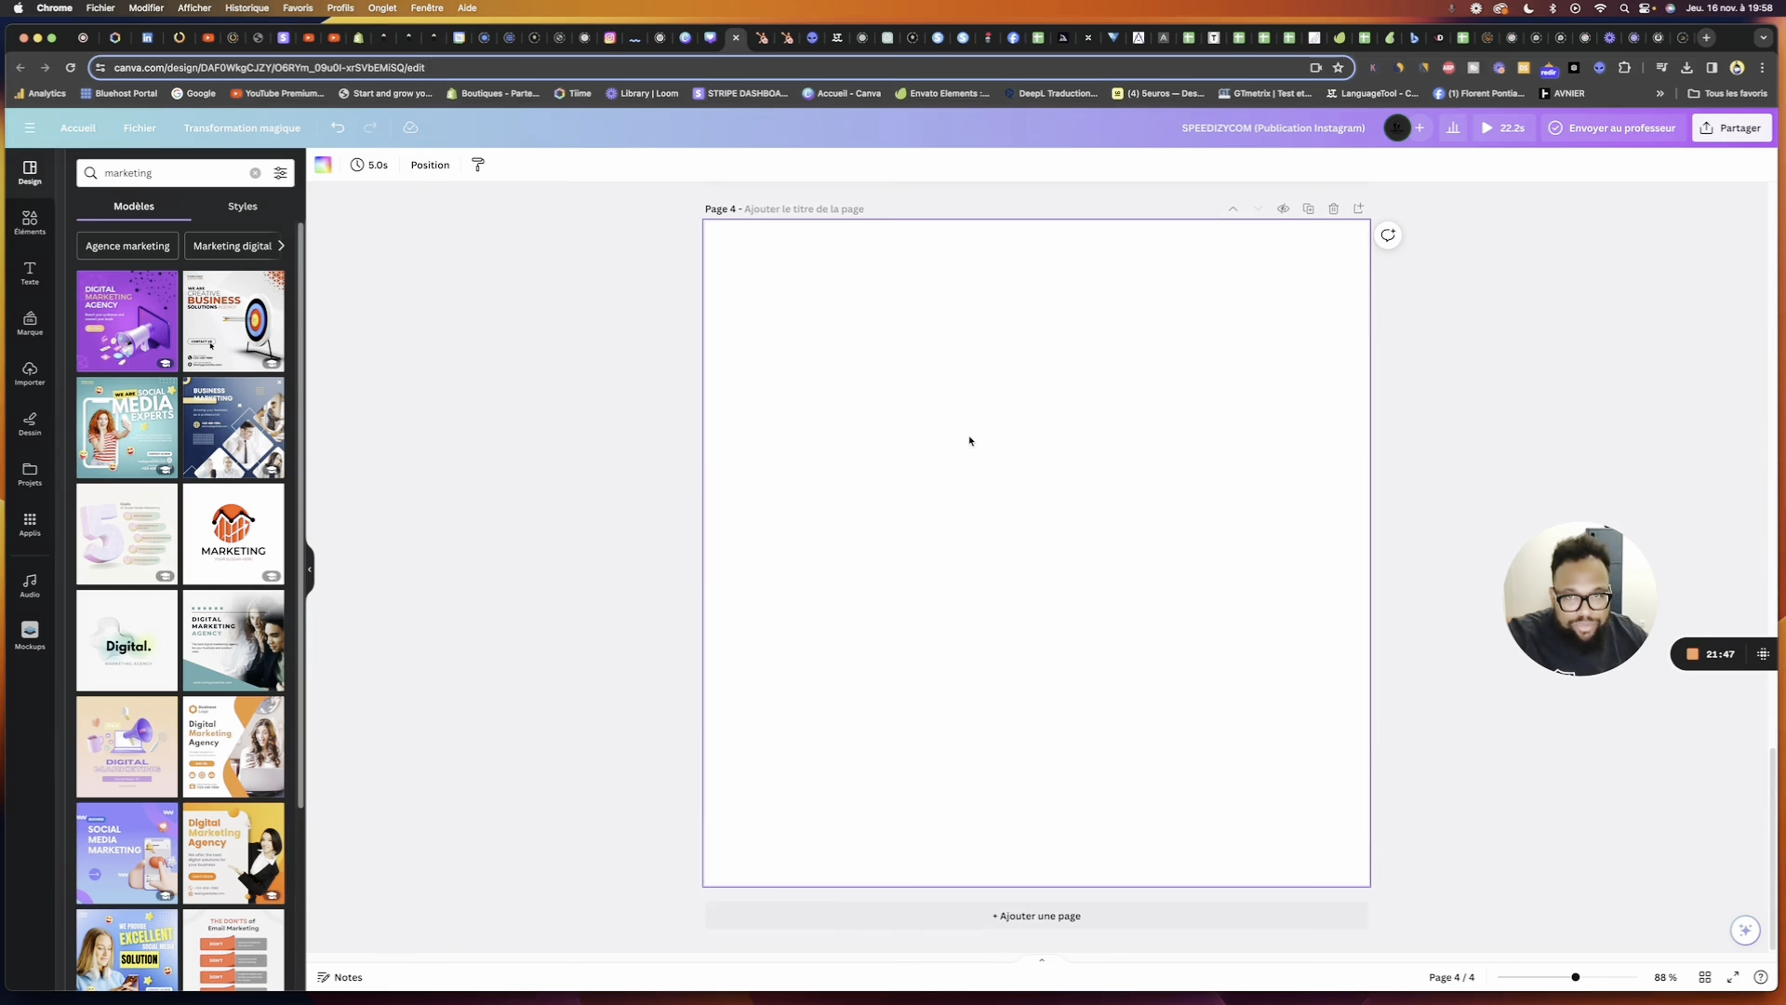
{"action": "left_click", "coordinate": [1070, 919]}
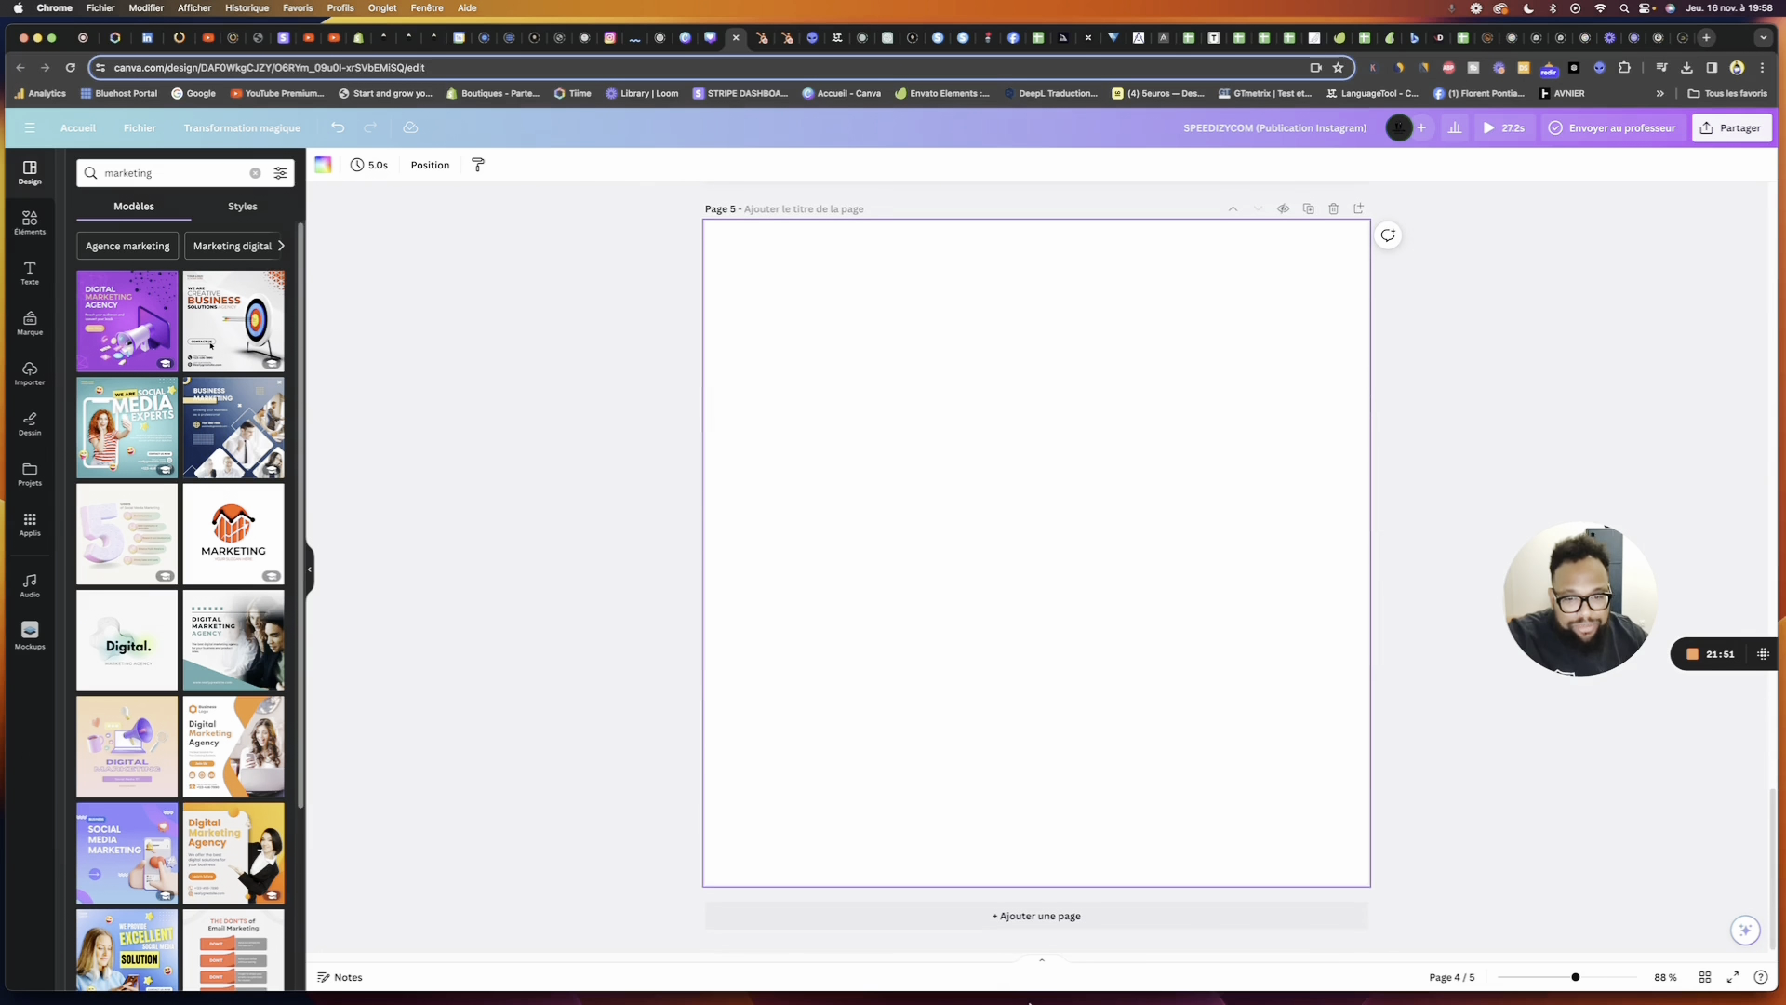
Apply the white and orange "We are creative business solutions agency" template with the archery target to blank page 4
{"action": "scroll", "coordinate": [979, 650], "scroll_direction": "up", "scroll_amount": 5}
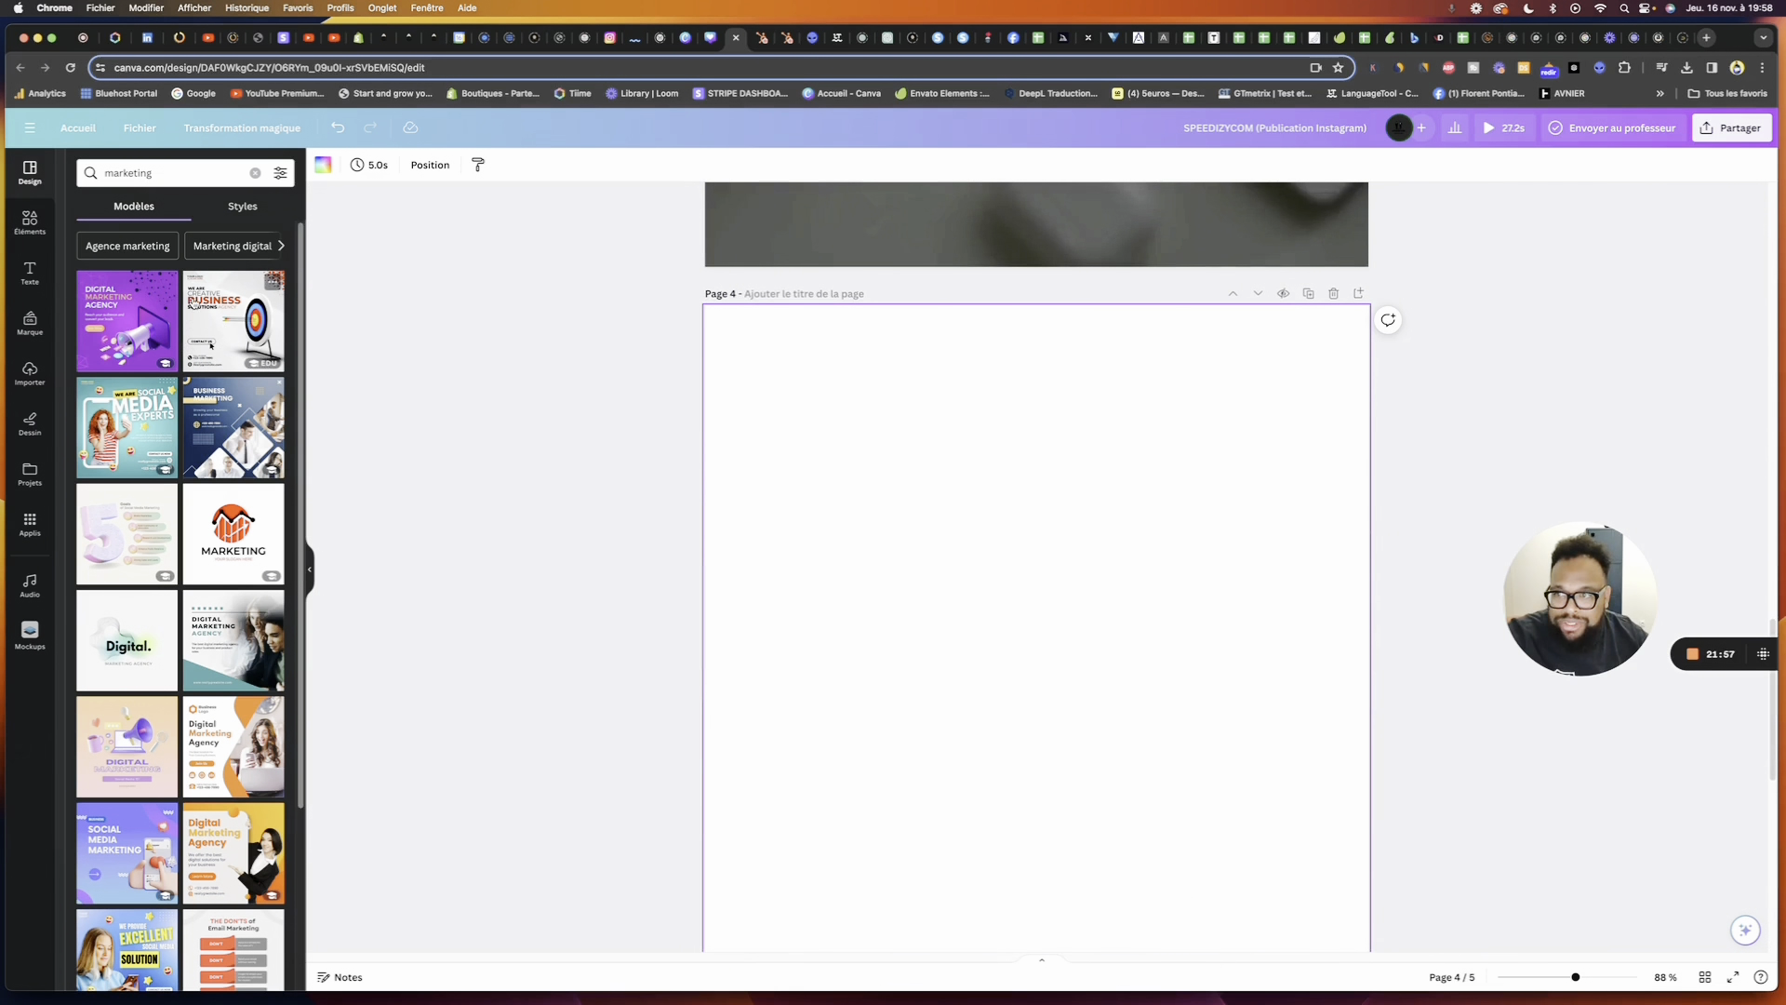
{"action": "left_click", "coordinate": [225, 343]}
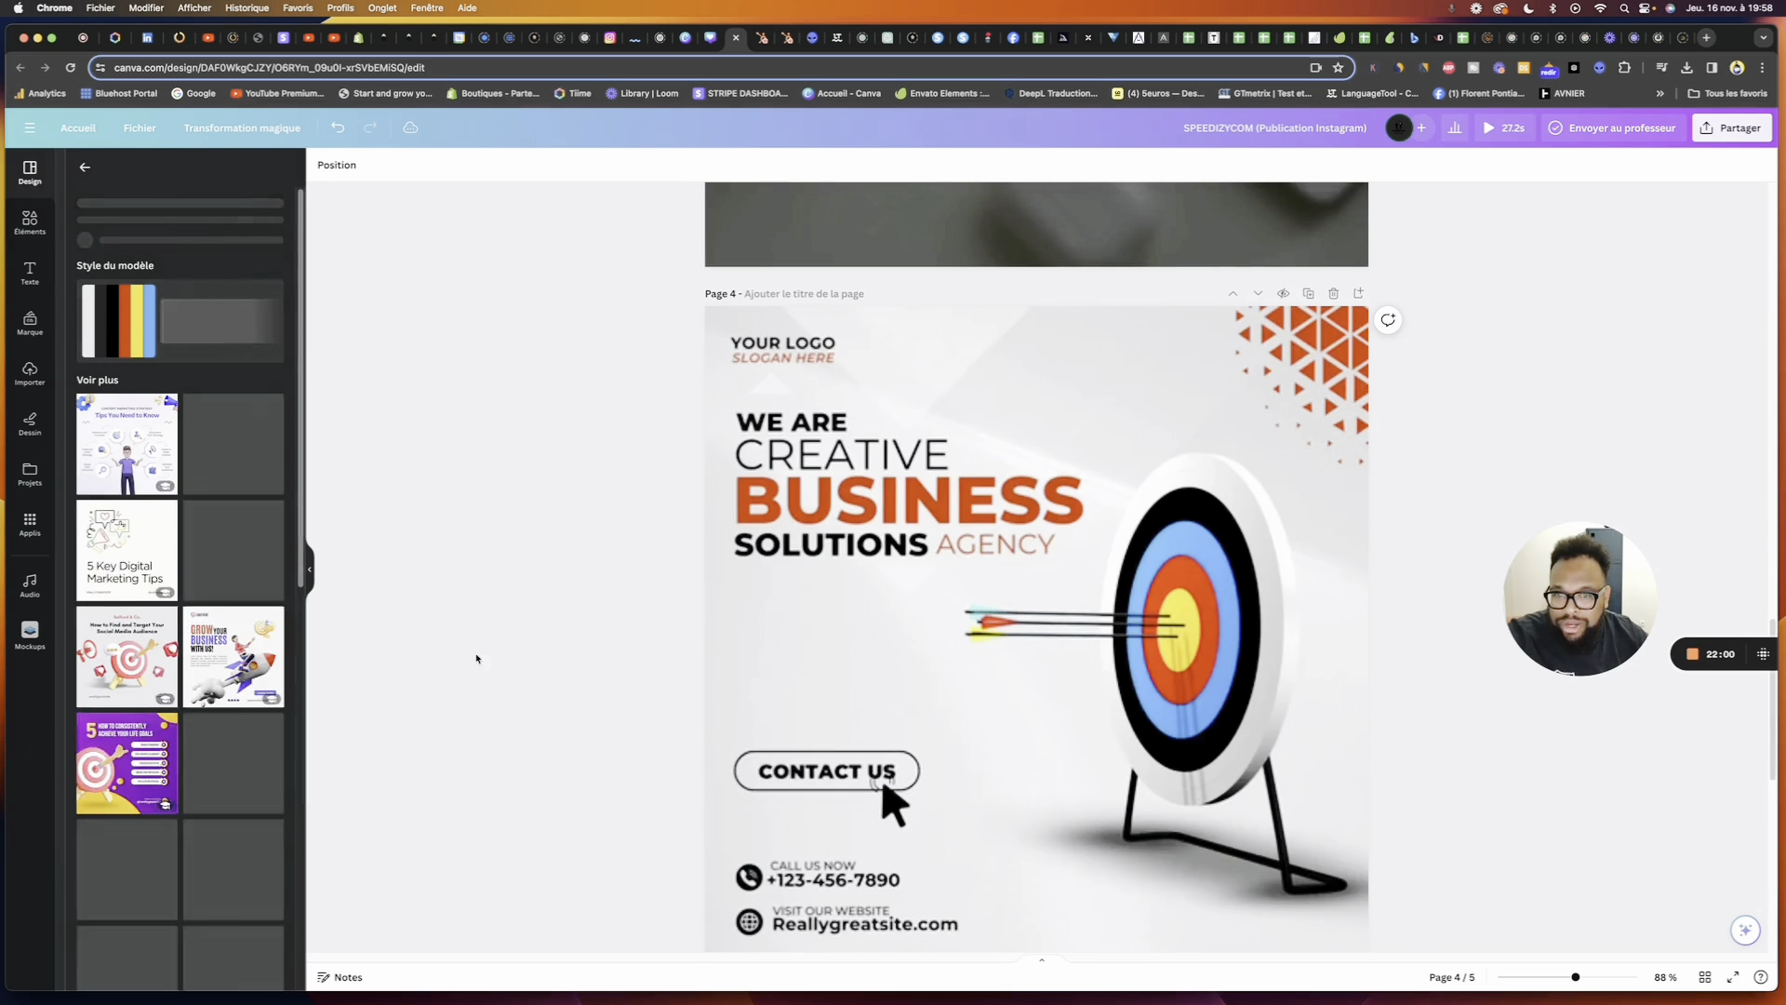
{"action": "left_click", "coordinate": [1190, 925]}
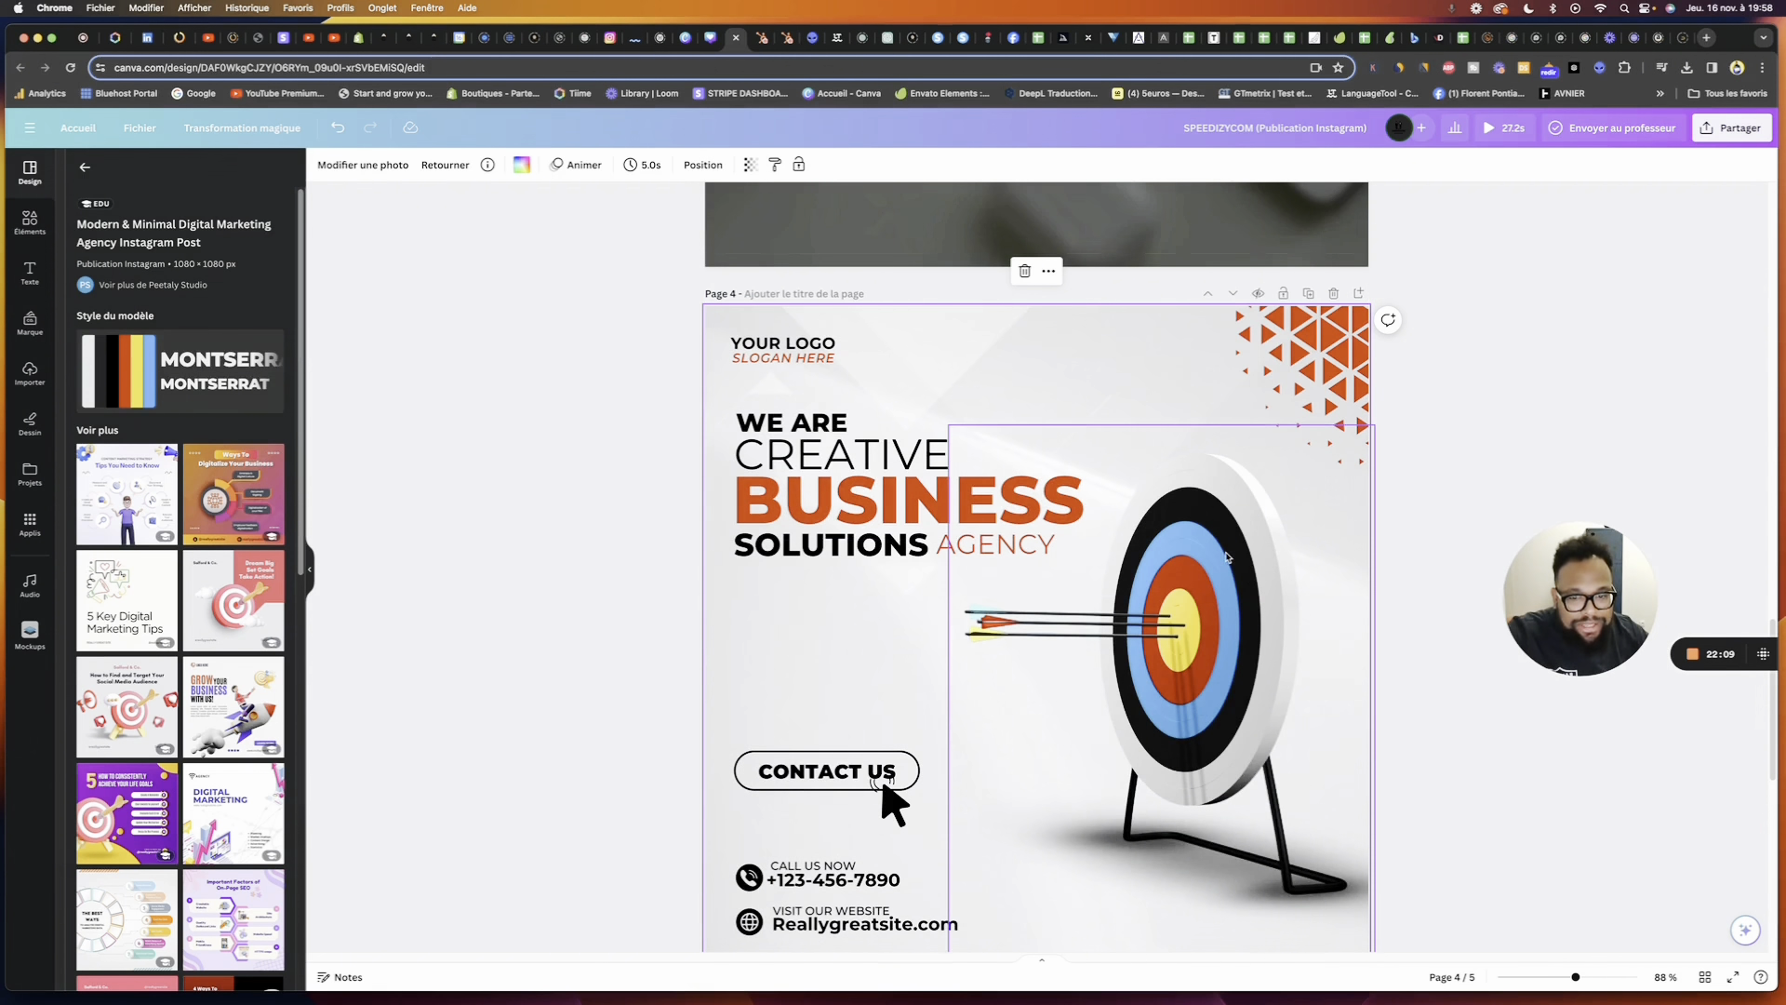
Insert the purple stock video of the woman wearing a VR headset from the elements library onto page 4
{"action": "scroll", "coordinate": [1226, 556], "scroll_direction": "down", "scroll_amount": 5}
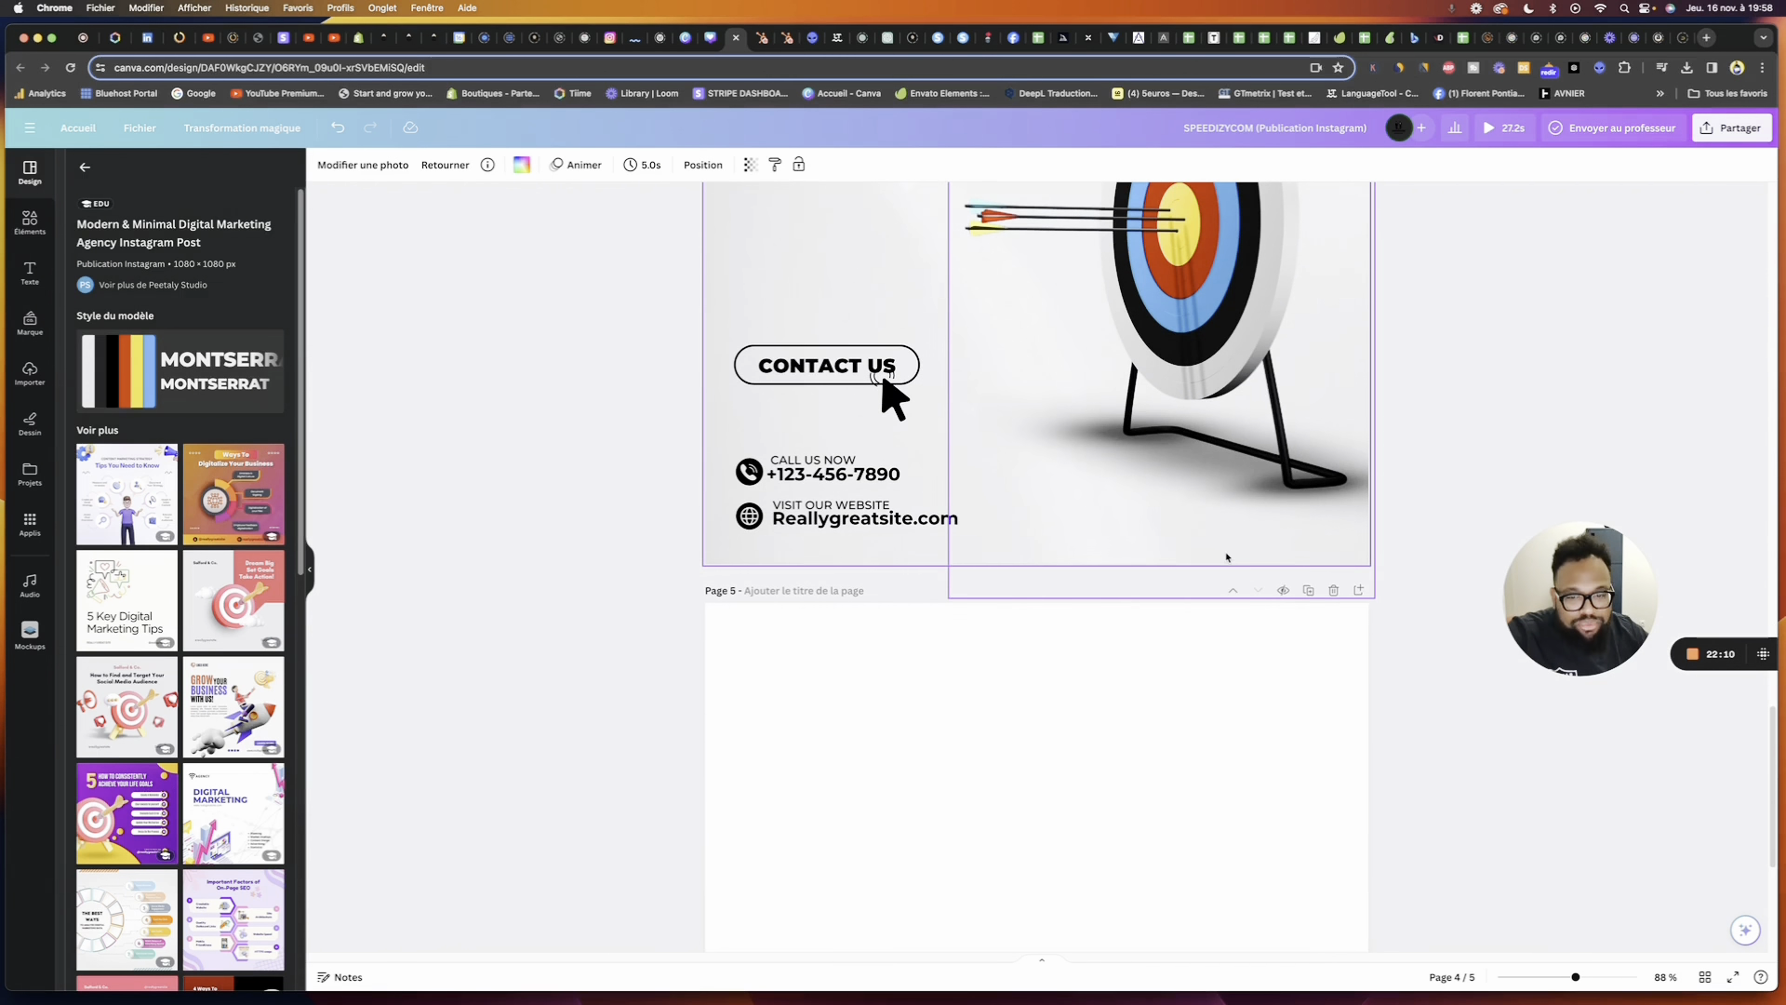
{"action": "left_click", "coordinate": [30, 221]}
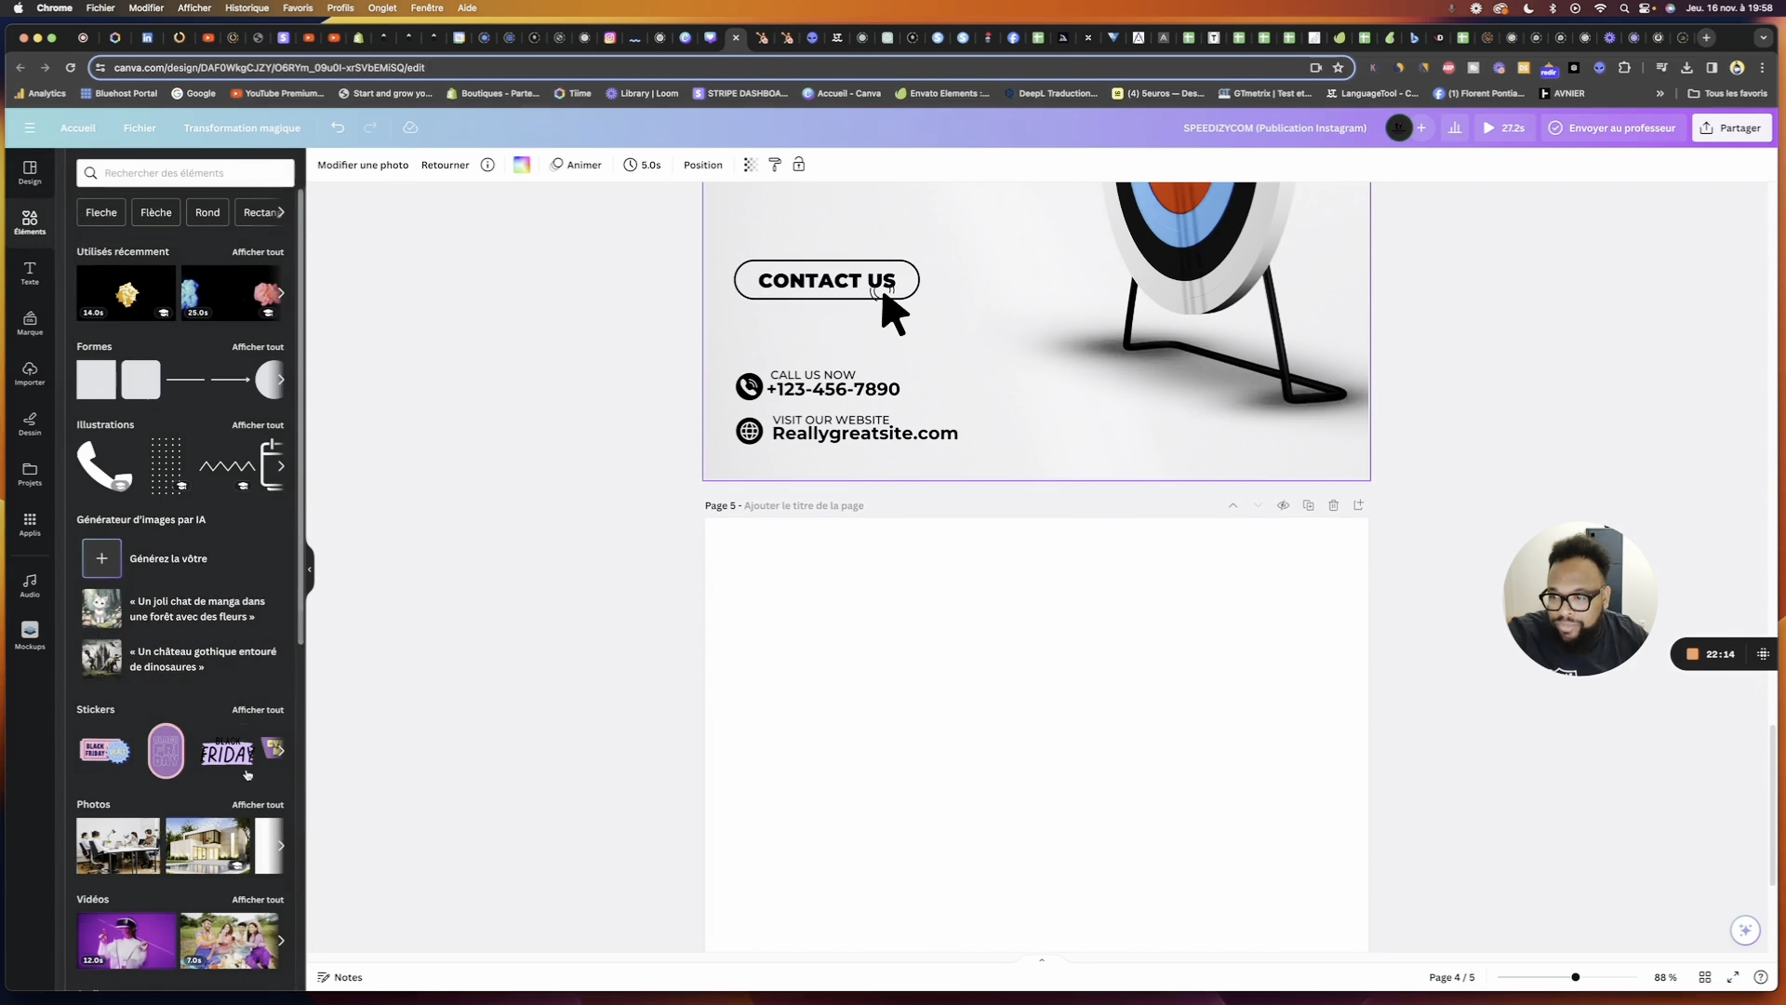
{"action": "left_click", "coordinate": [136, 915]}
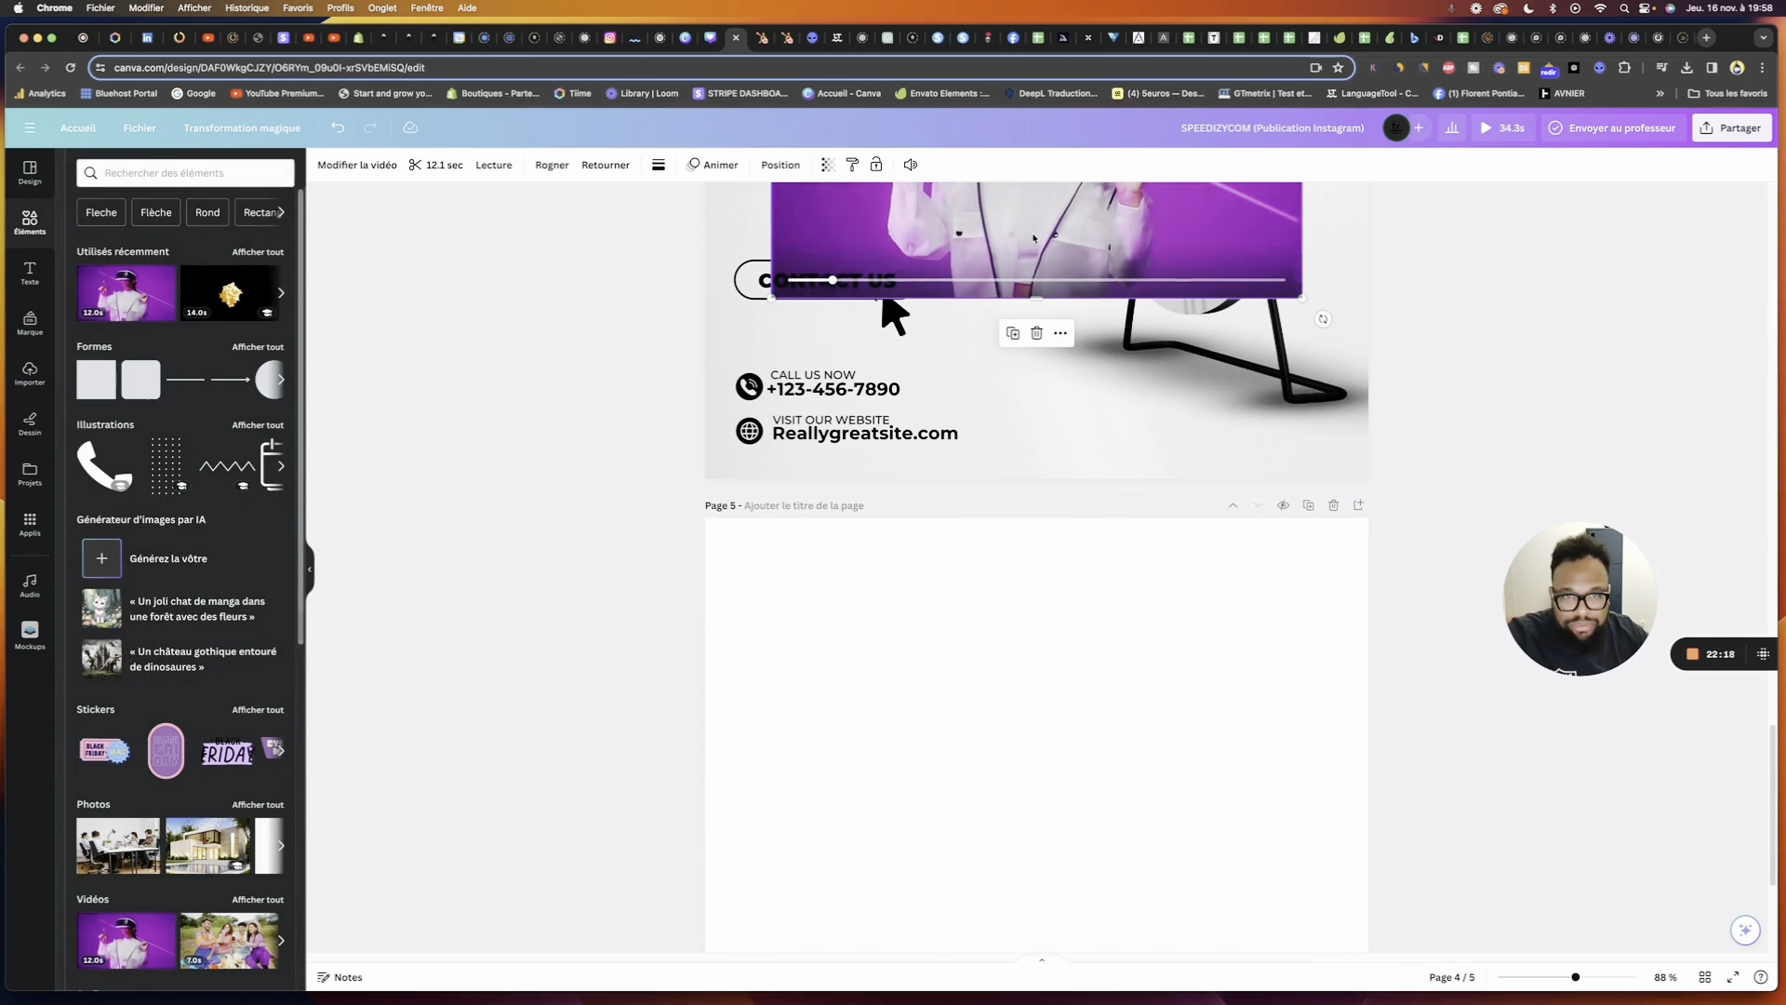
{"action": "scroll", "coordinate": [1033, 238], "scroll_direction": "up", "scroll_amount": 4}
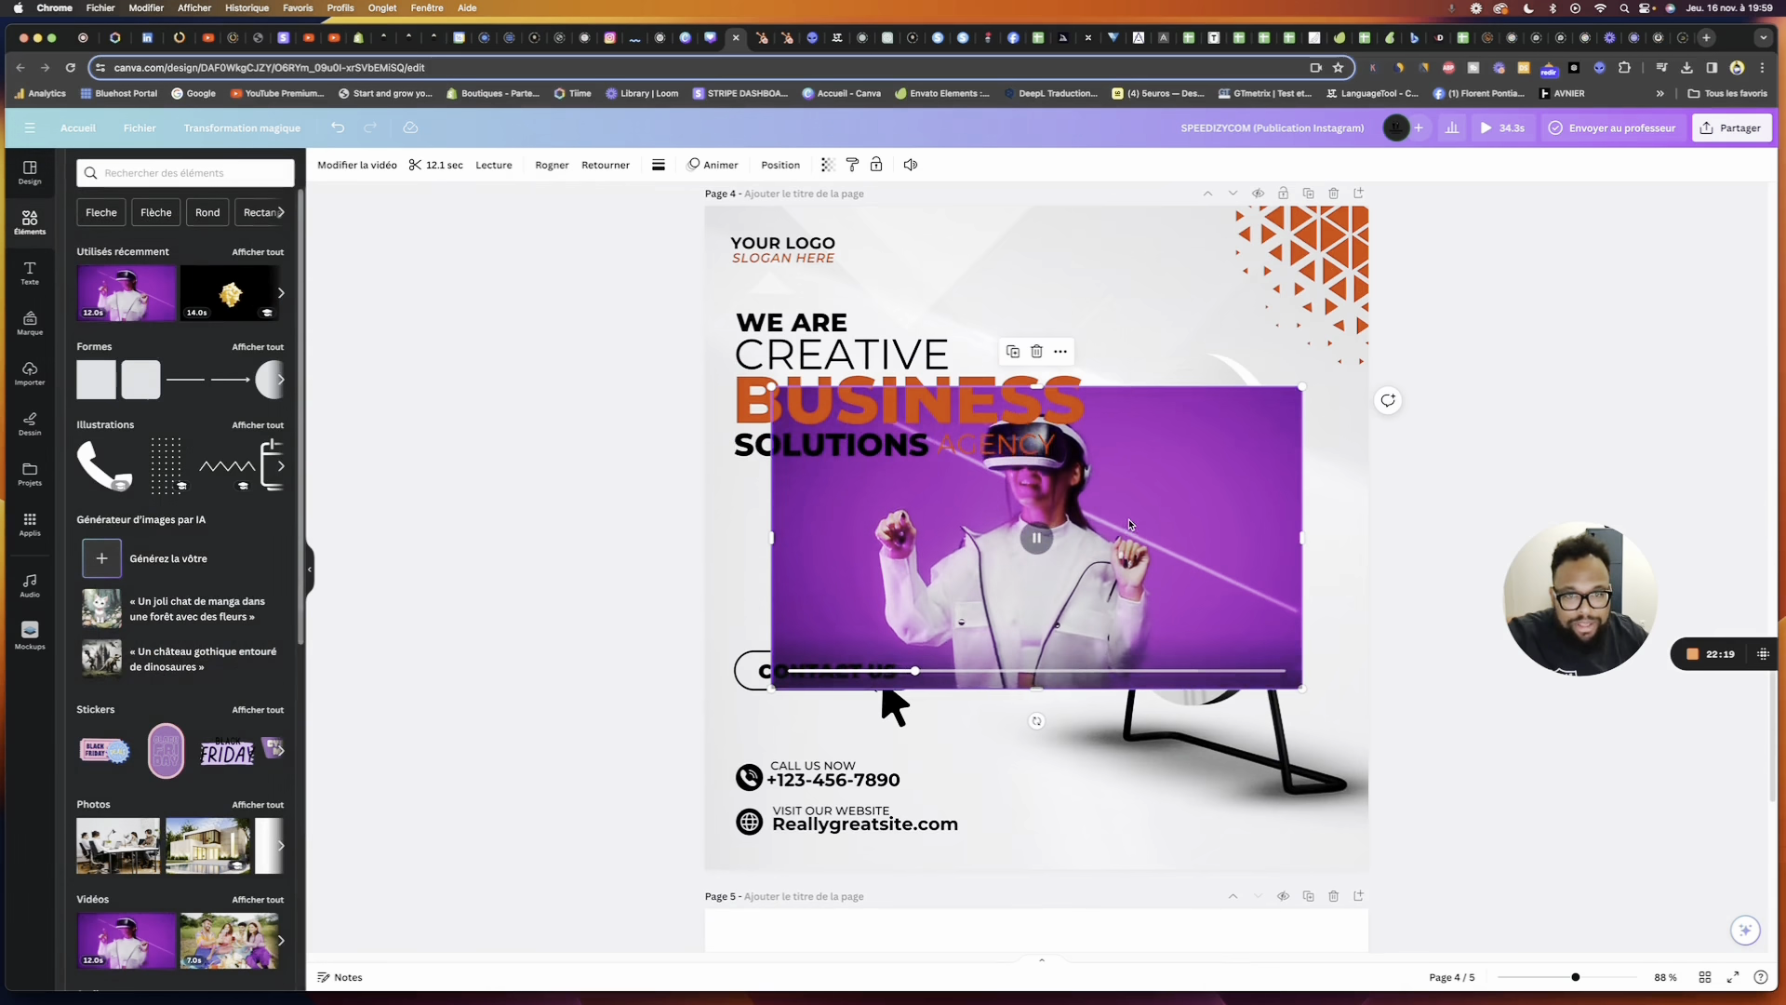
{"action": "scroll", "coordinate": [1130, 524], "scroll_direction": "down", "scroll_amount": 2}
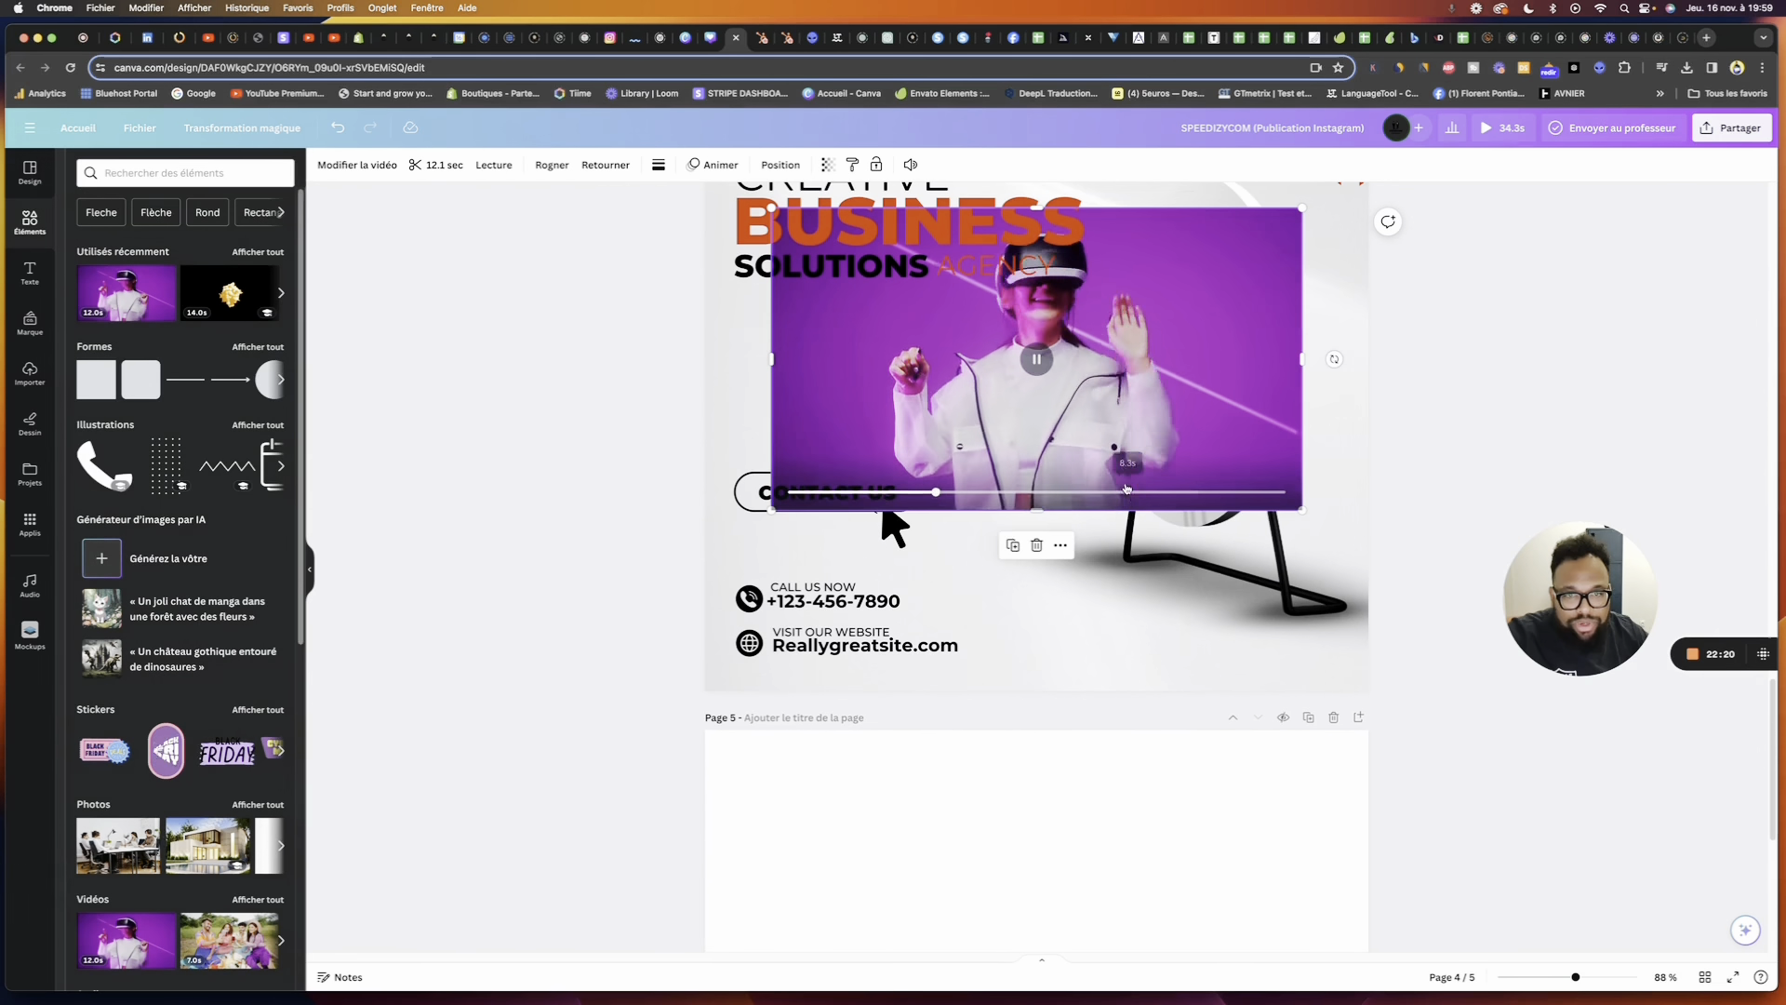
{"action": "left_click", "coordinate": [337, 131]}
{"action": "left_click", "coordinate": [365, 129]}
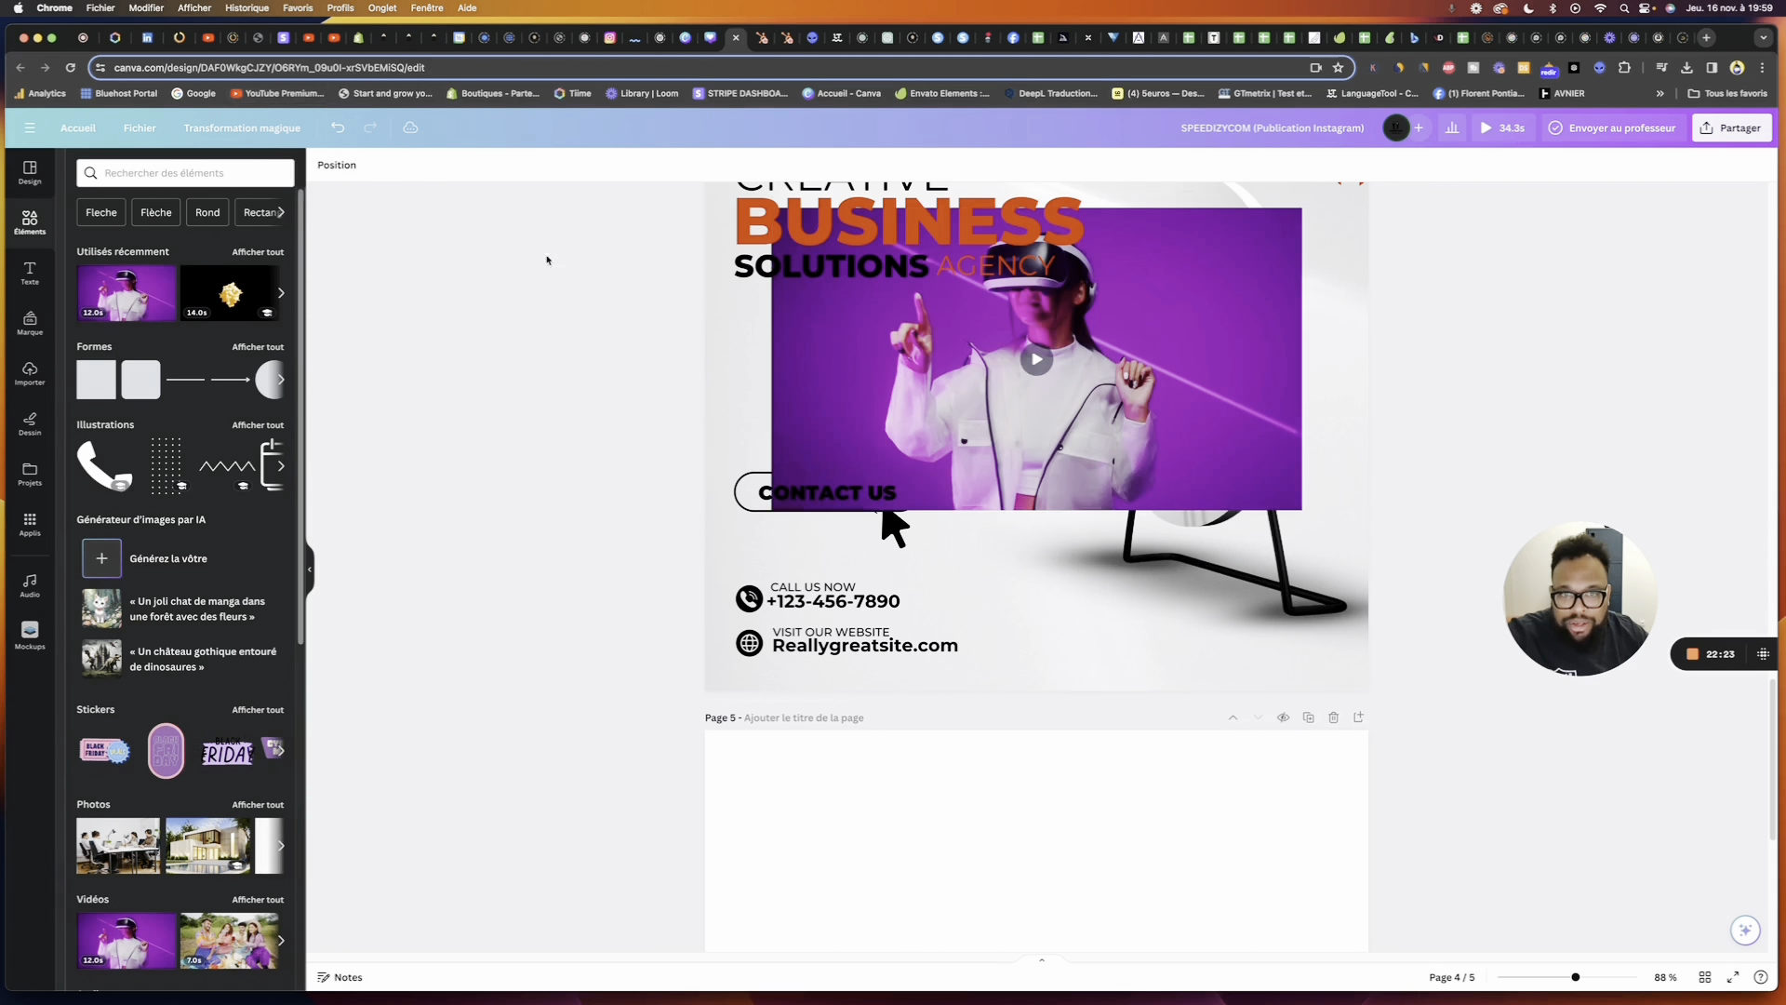
Move the VR headset video from page 4 onto the upper part of blank page 5
{"action": "scroll", "coordinate": [1196, 504], "scroll_direction": "down", "scroll_amount": 1}
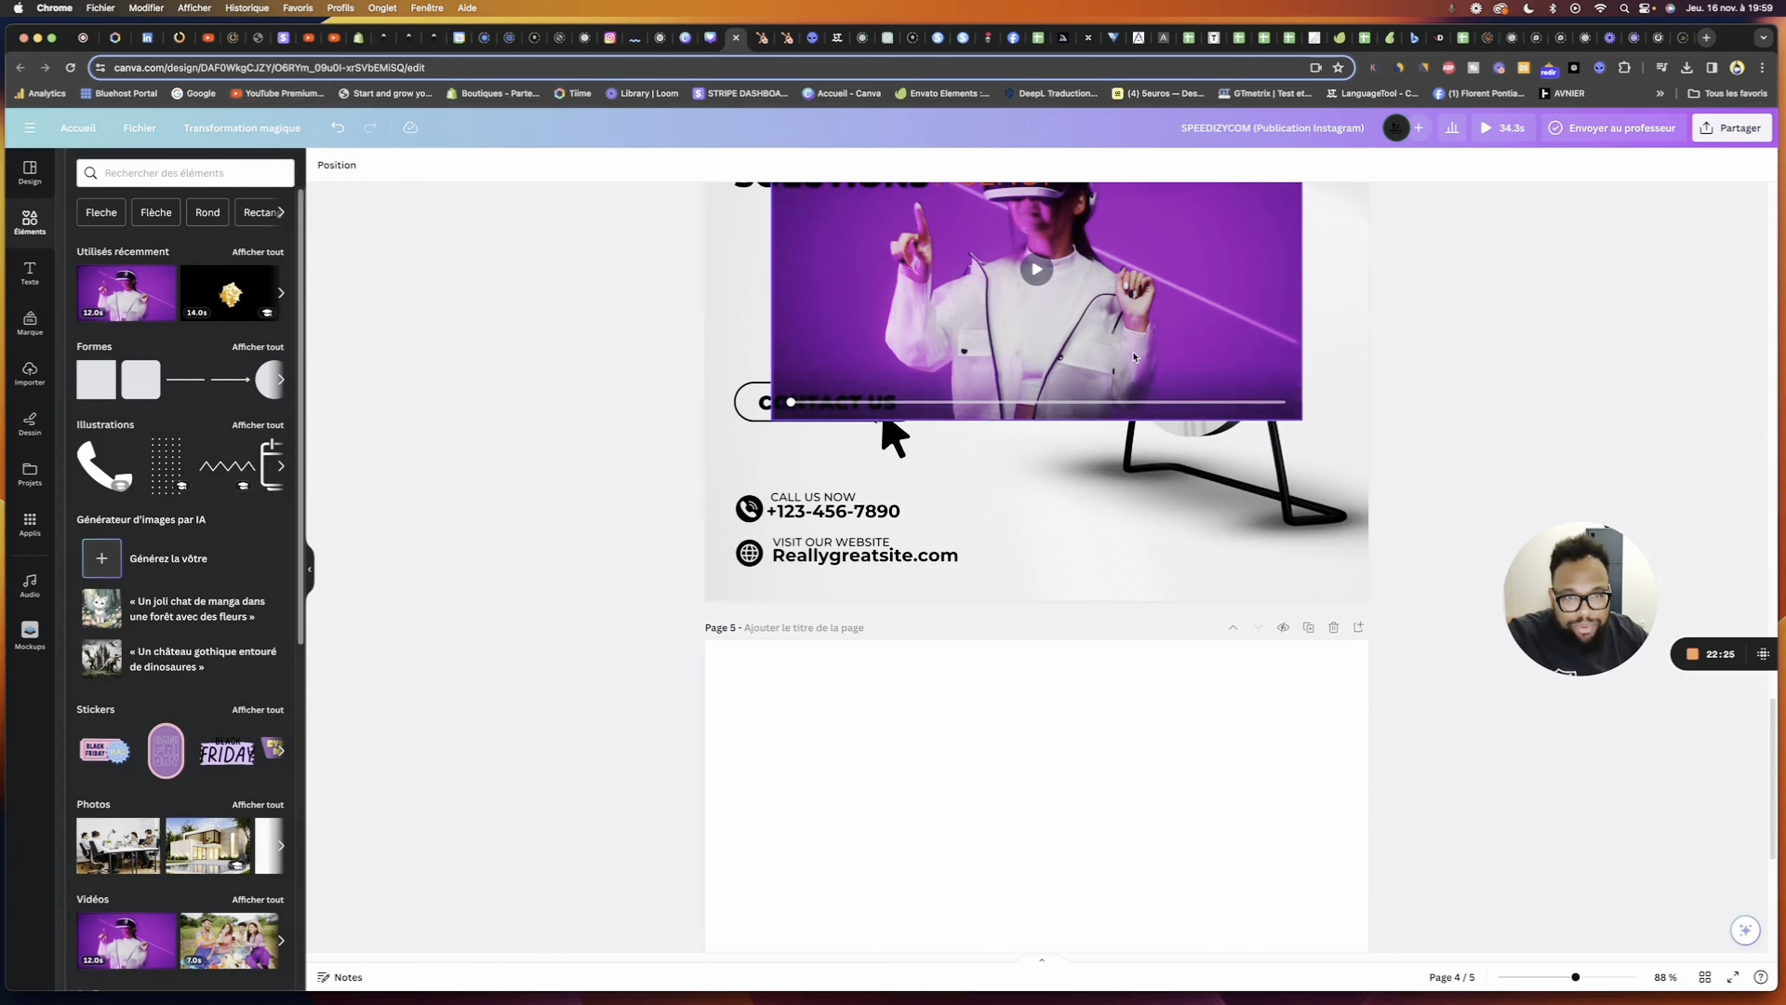
{"action": "left_click", "coordinate": [1134, 399]}
{"action": "left_click_drag", "start_coordinate": [1134, 399], "coordinate": [1176, 895]}
{"action": "scroll", "coordinate": [1183, 871], "scroll_direction": "down", "scroll_amount": 5}
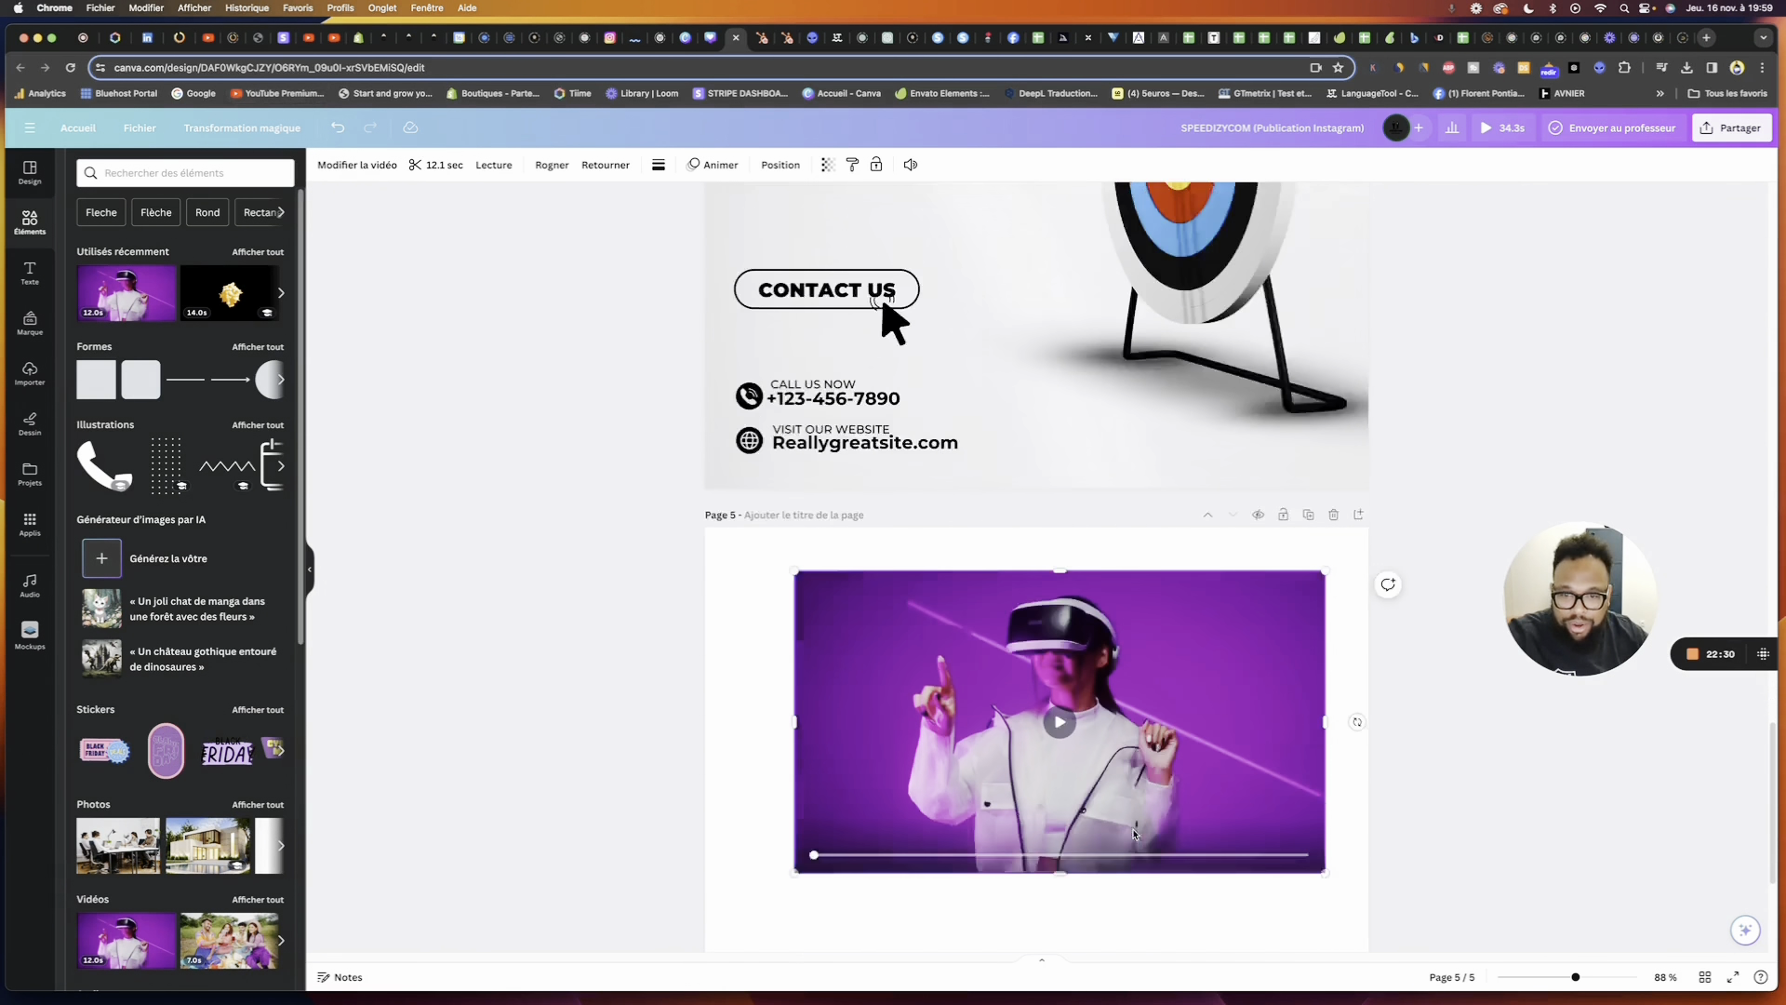
Insert the stock photo of the office team working around a white table onto page 5
{"action": "left_click", "coordinate": [728, 624]}
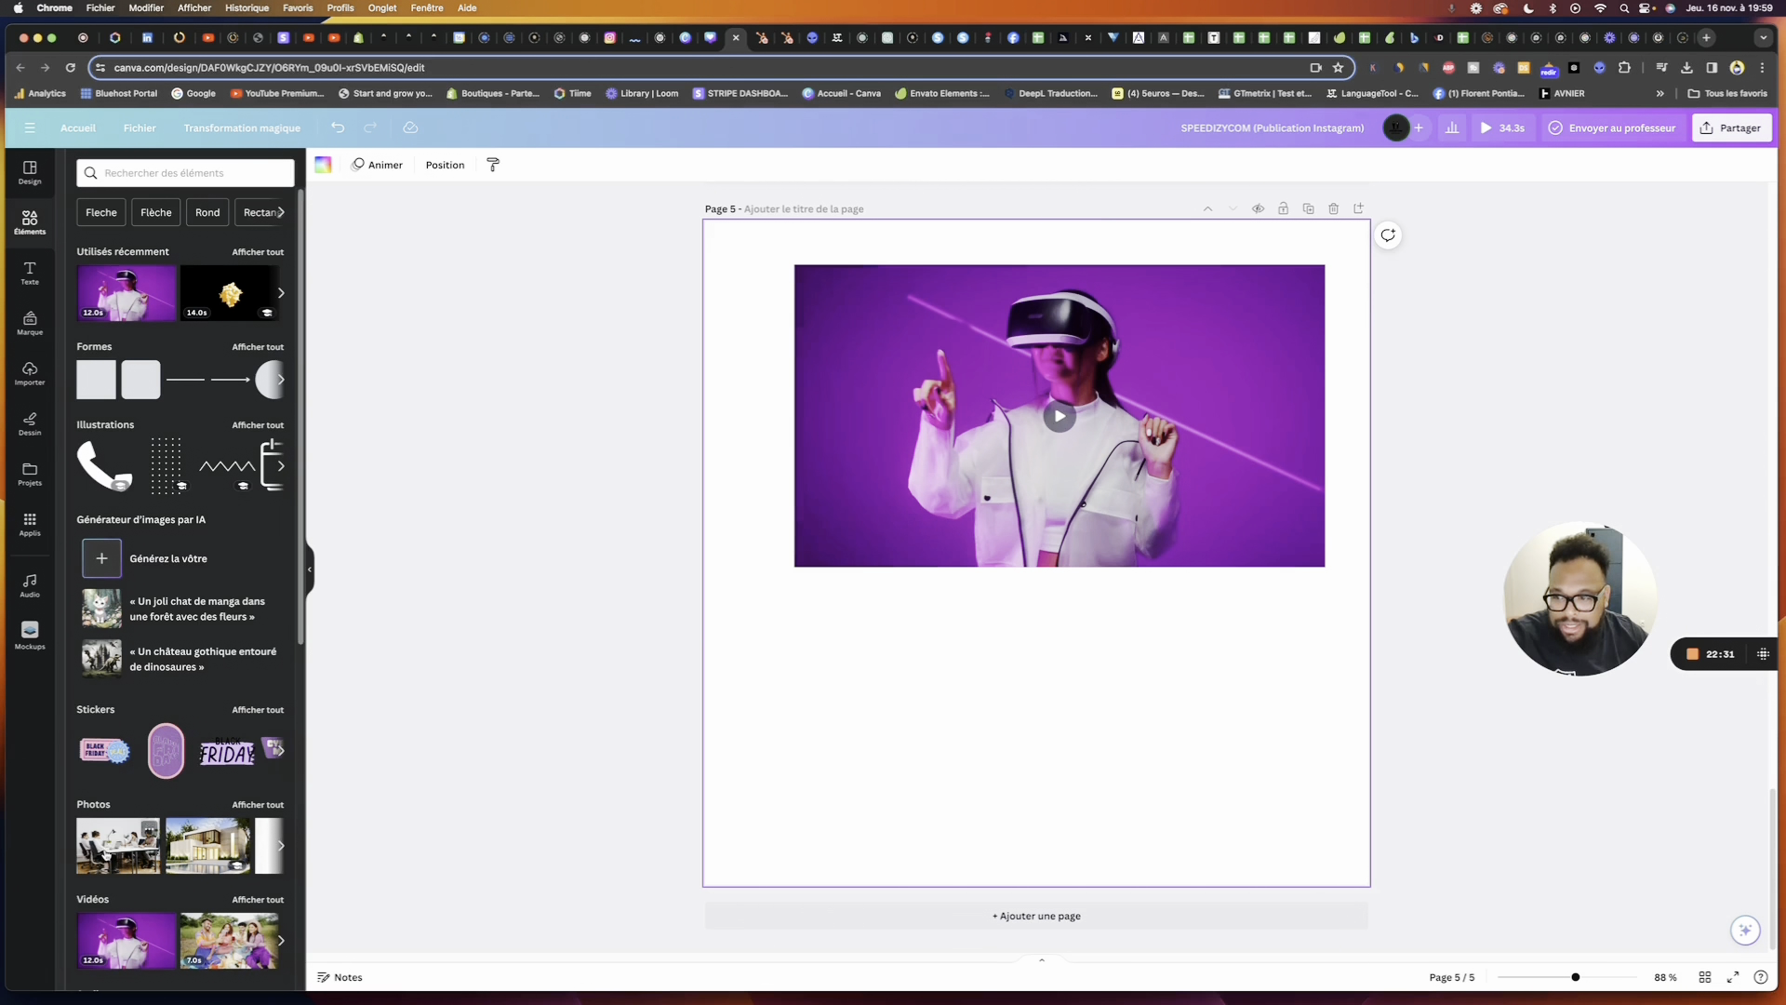
{"action": "left_click", "coordinate": [121, 852]}
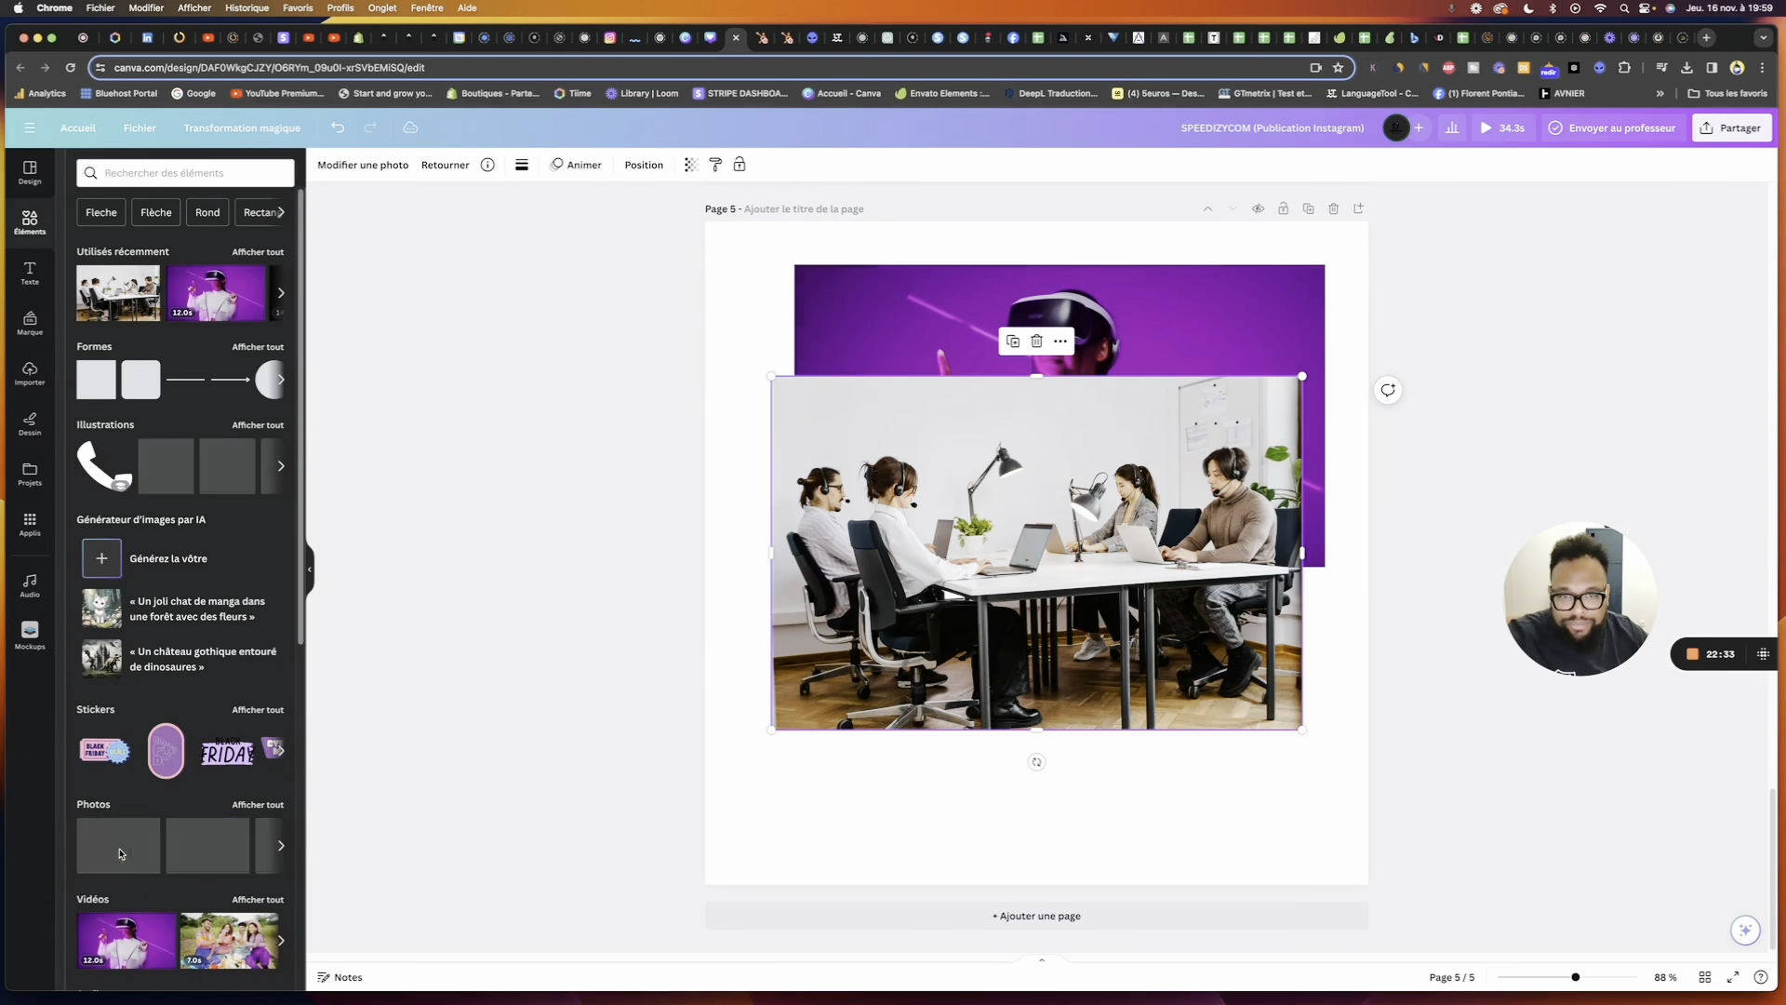
Delete the office team photo from page 5 and move the VR headset video to the page's center
{"action": "scroll", "coordinate": [1209, 595], "scroll_direction": "up", "scroll_amount": 5}
{"action": "scroll", "coordinate": [1116, 558], "scroll_direction": "down", "scroll_amount": 5}
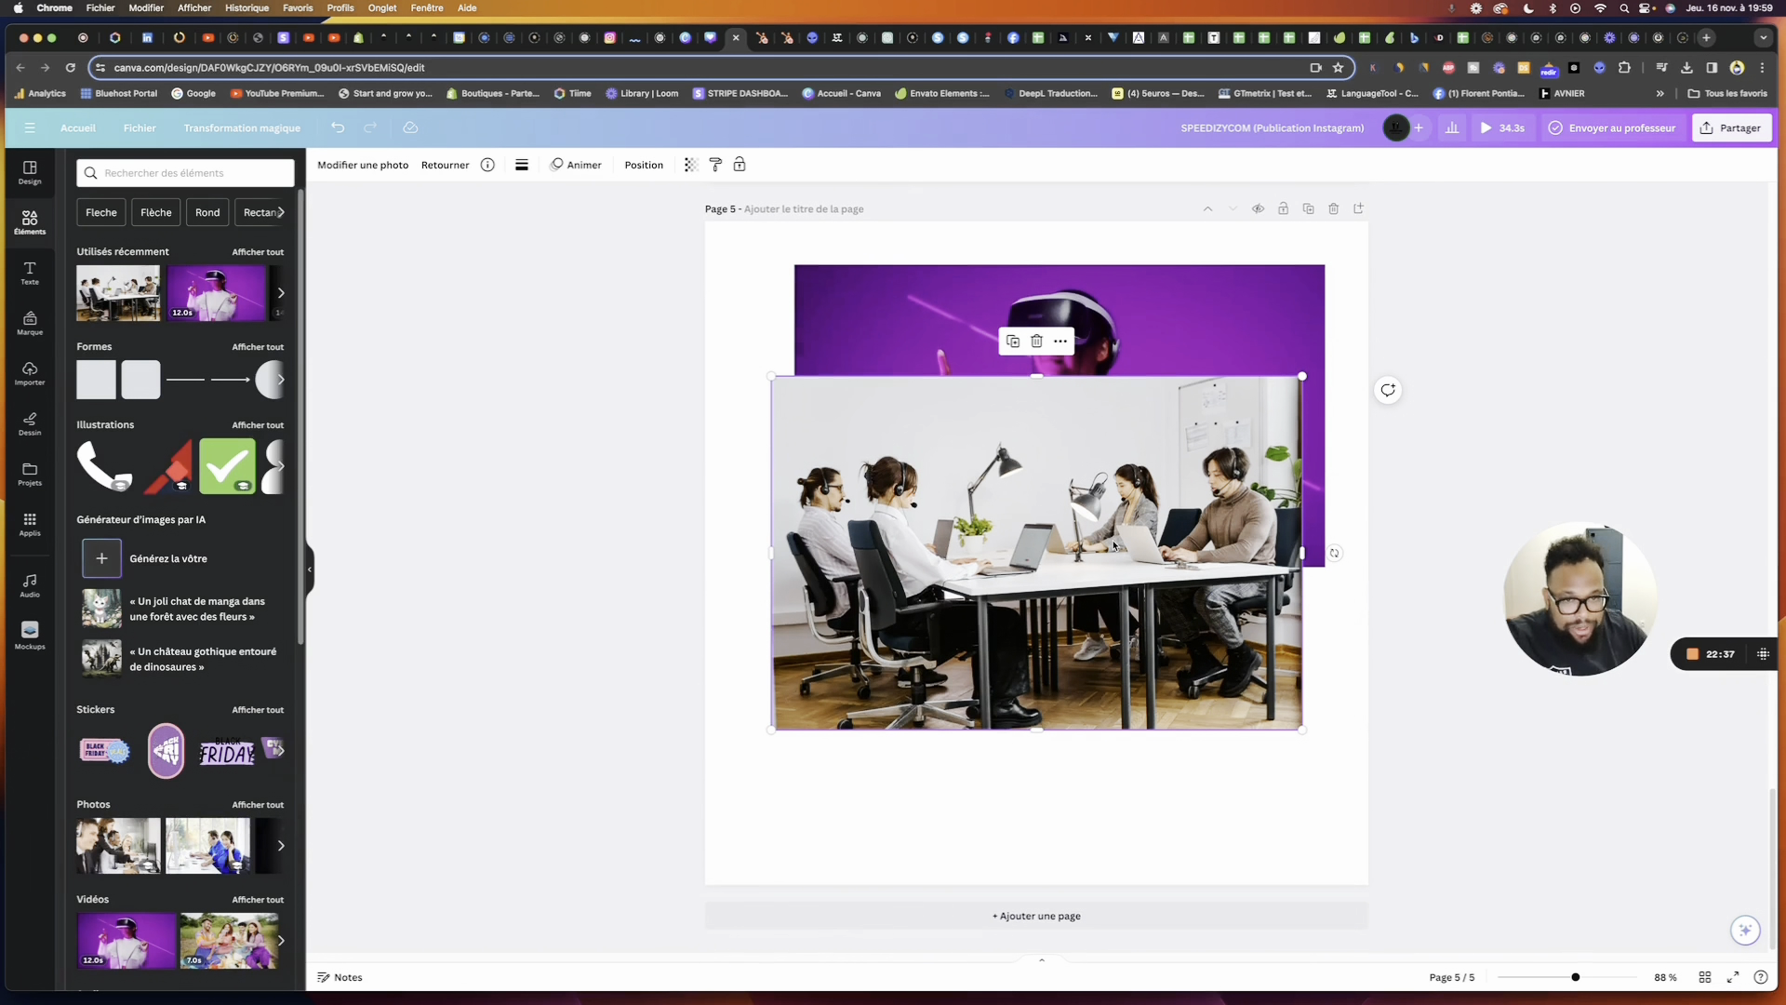
{"action": "key", "text": "Delete"}
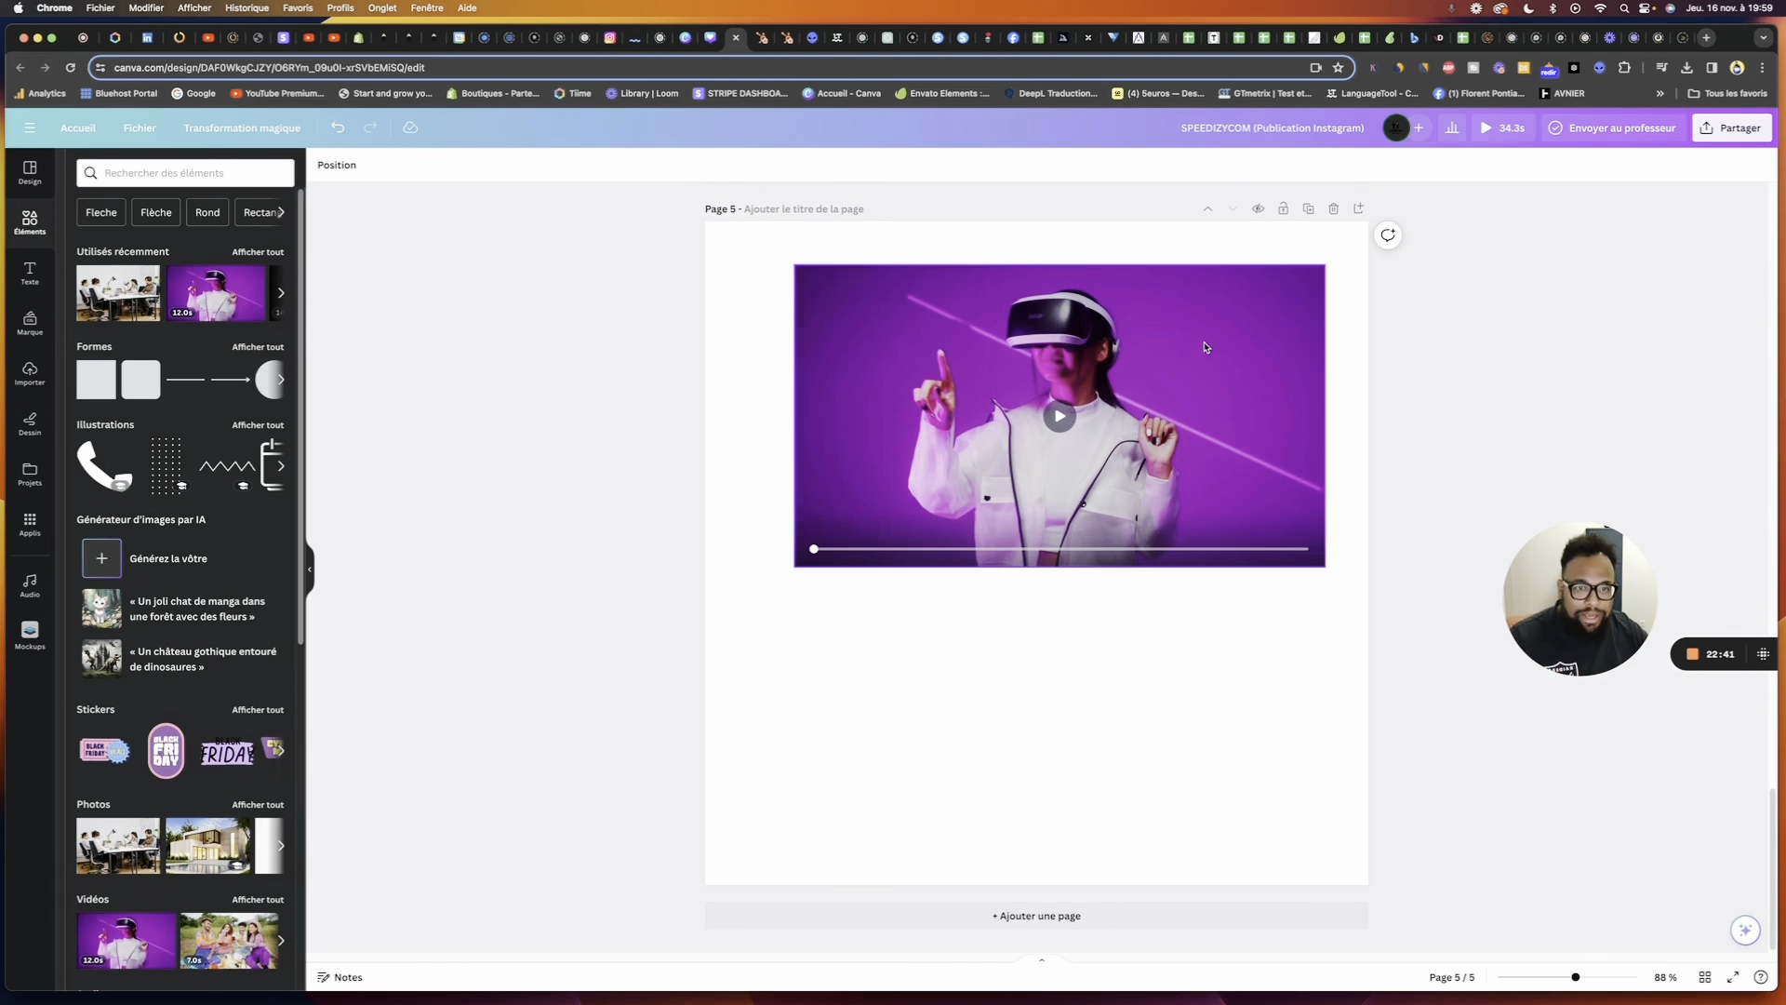
{"action": "left_click_drag", "start_coordinate": [1205, 347], "coordinate": [1184, 477]}
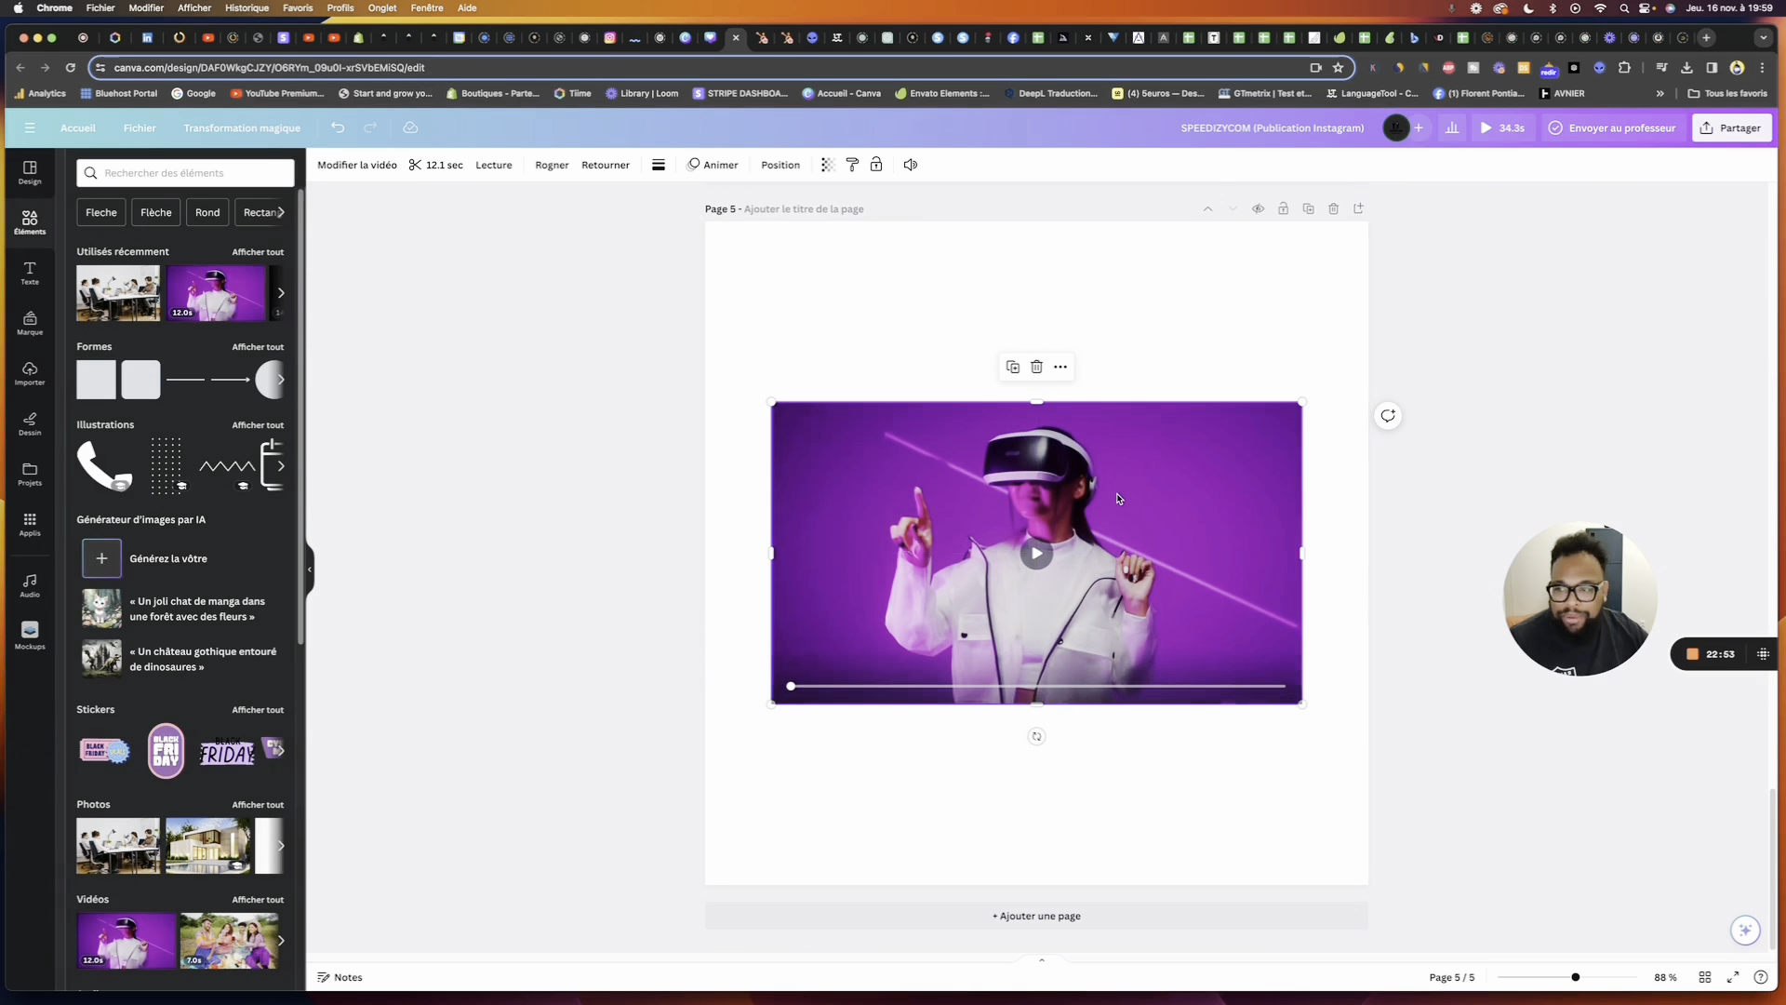
{"action": "right_click", "coordinate": [1072, 478]}
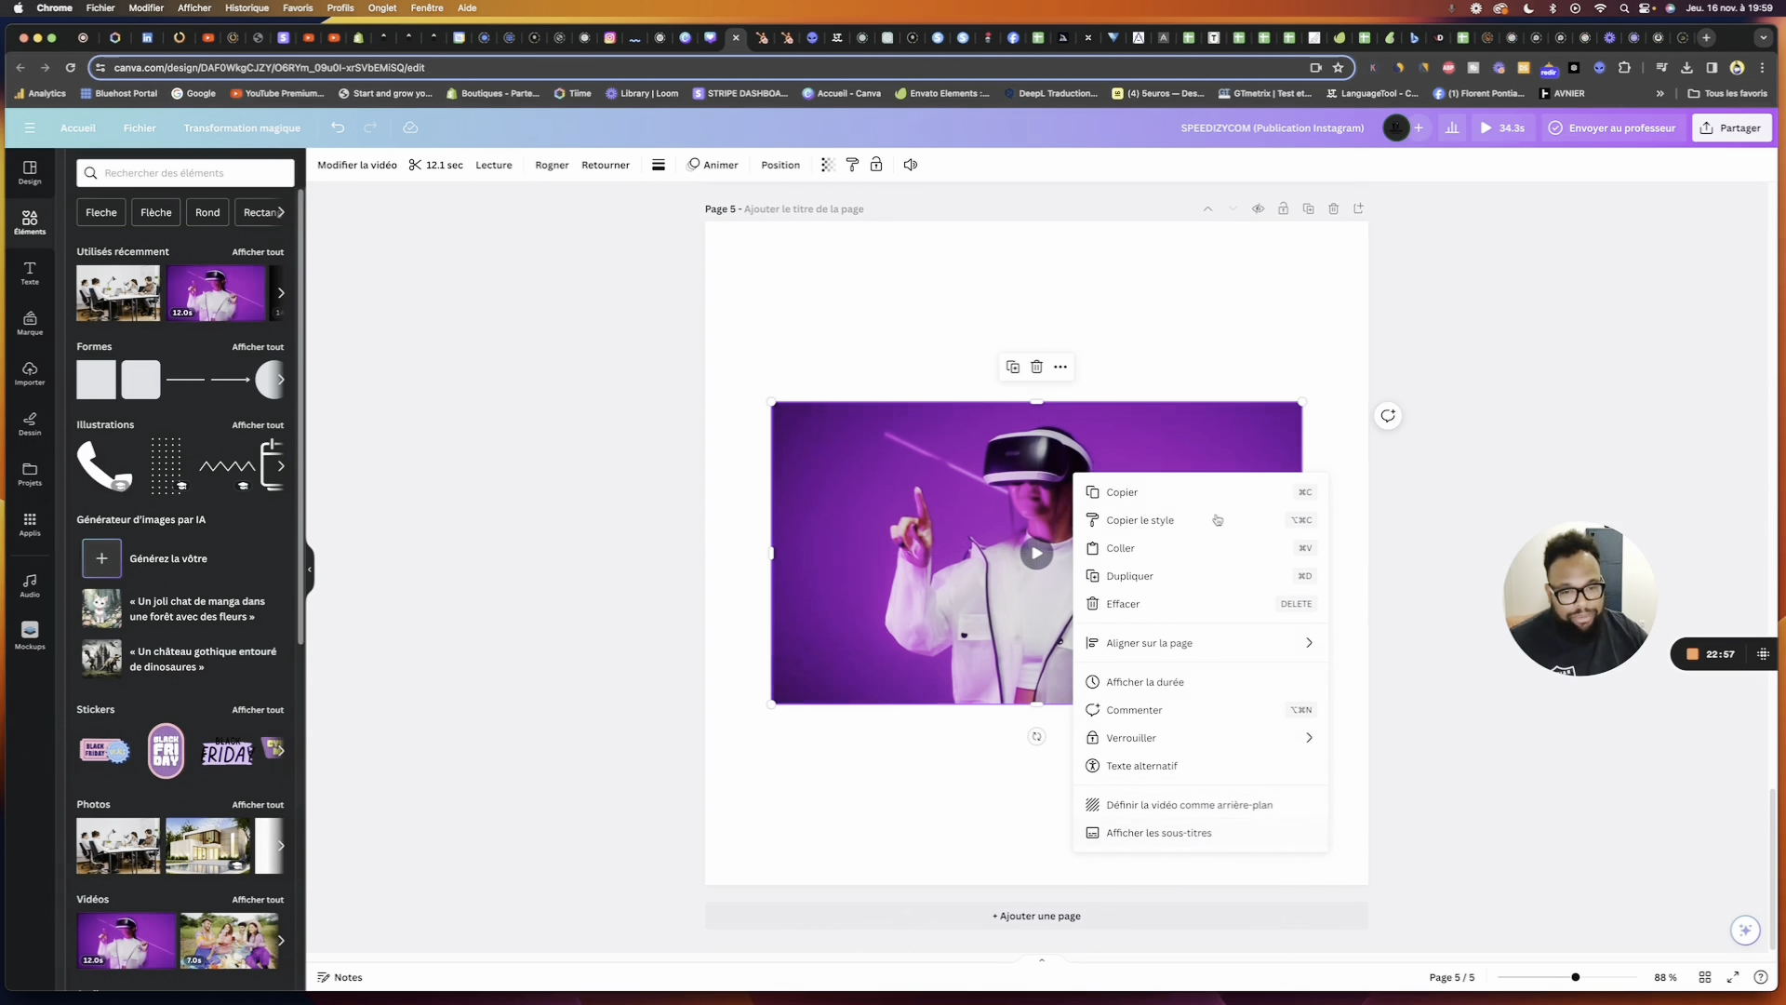
{"action": "left_click", "coordinate": [1179, 307]}
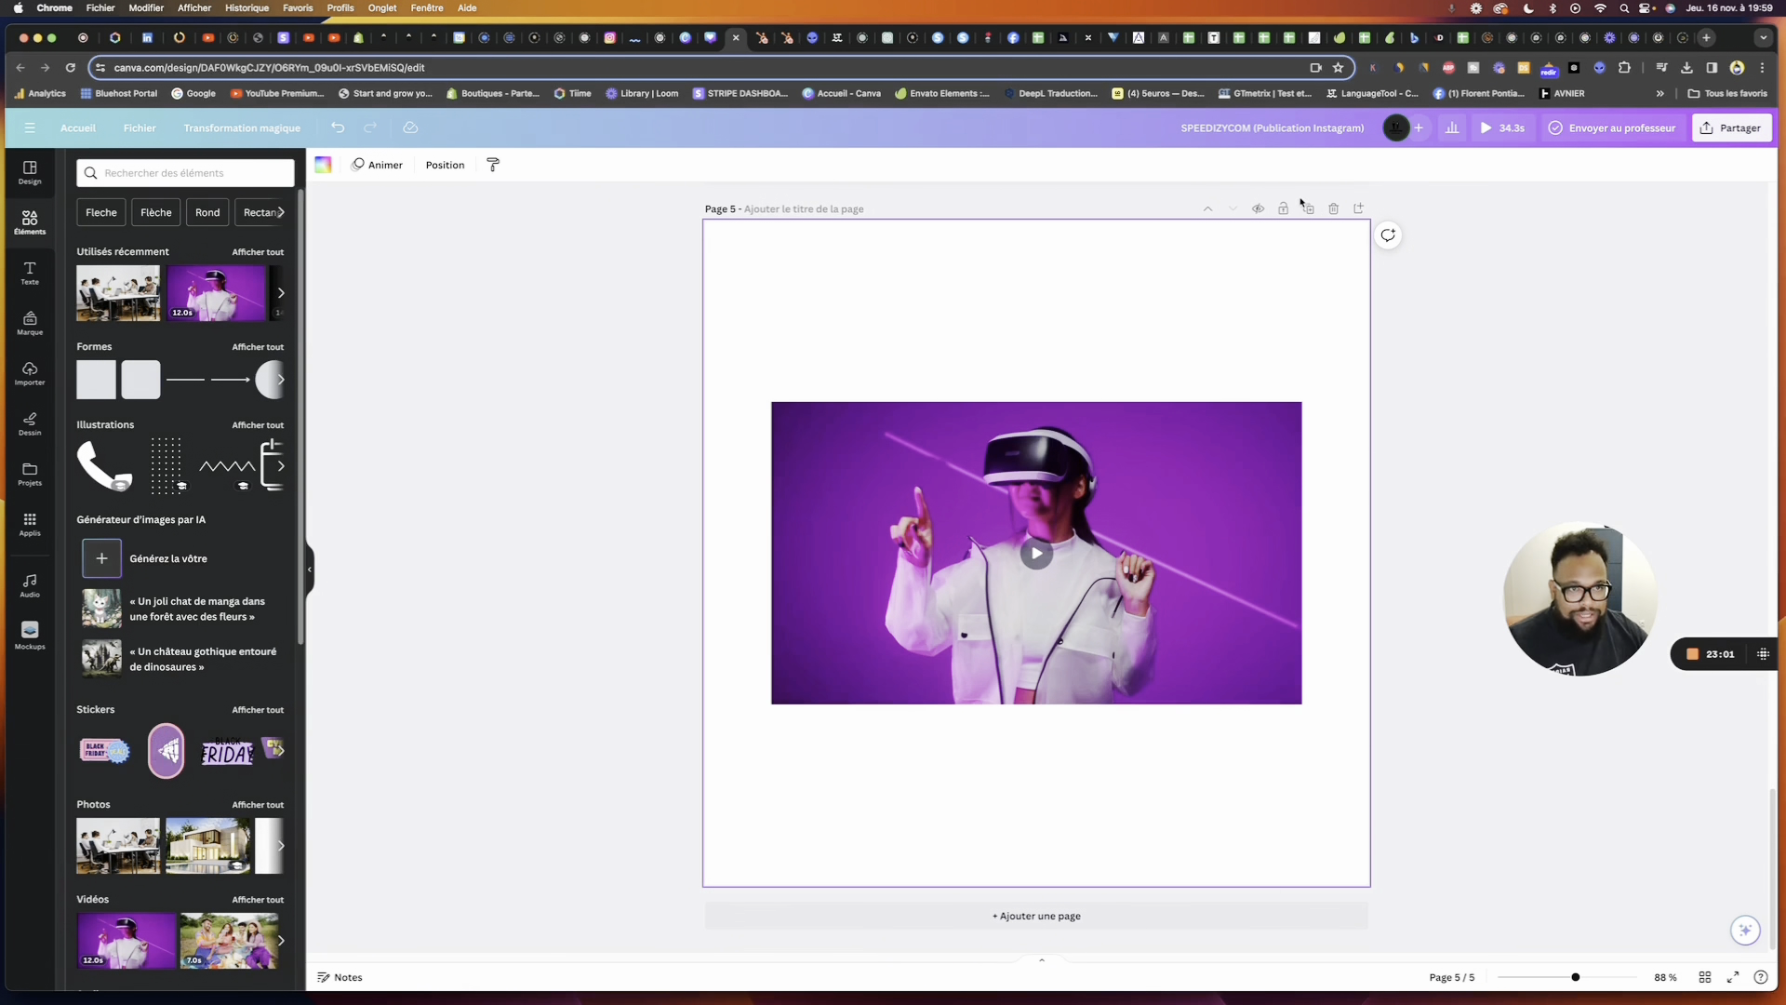
Duplicate page 4 with the archery target template and hide the duplicated page 5
{"action": "scroll", "coordinate": [1310, 233], "scroll_direction": "up", "scroll_amount": 10}
{"action": "scroll", "coordinate": [1310, 233], "scroll_direction": "up", "scroll_amount": 5}
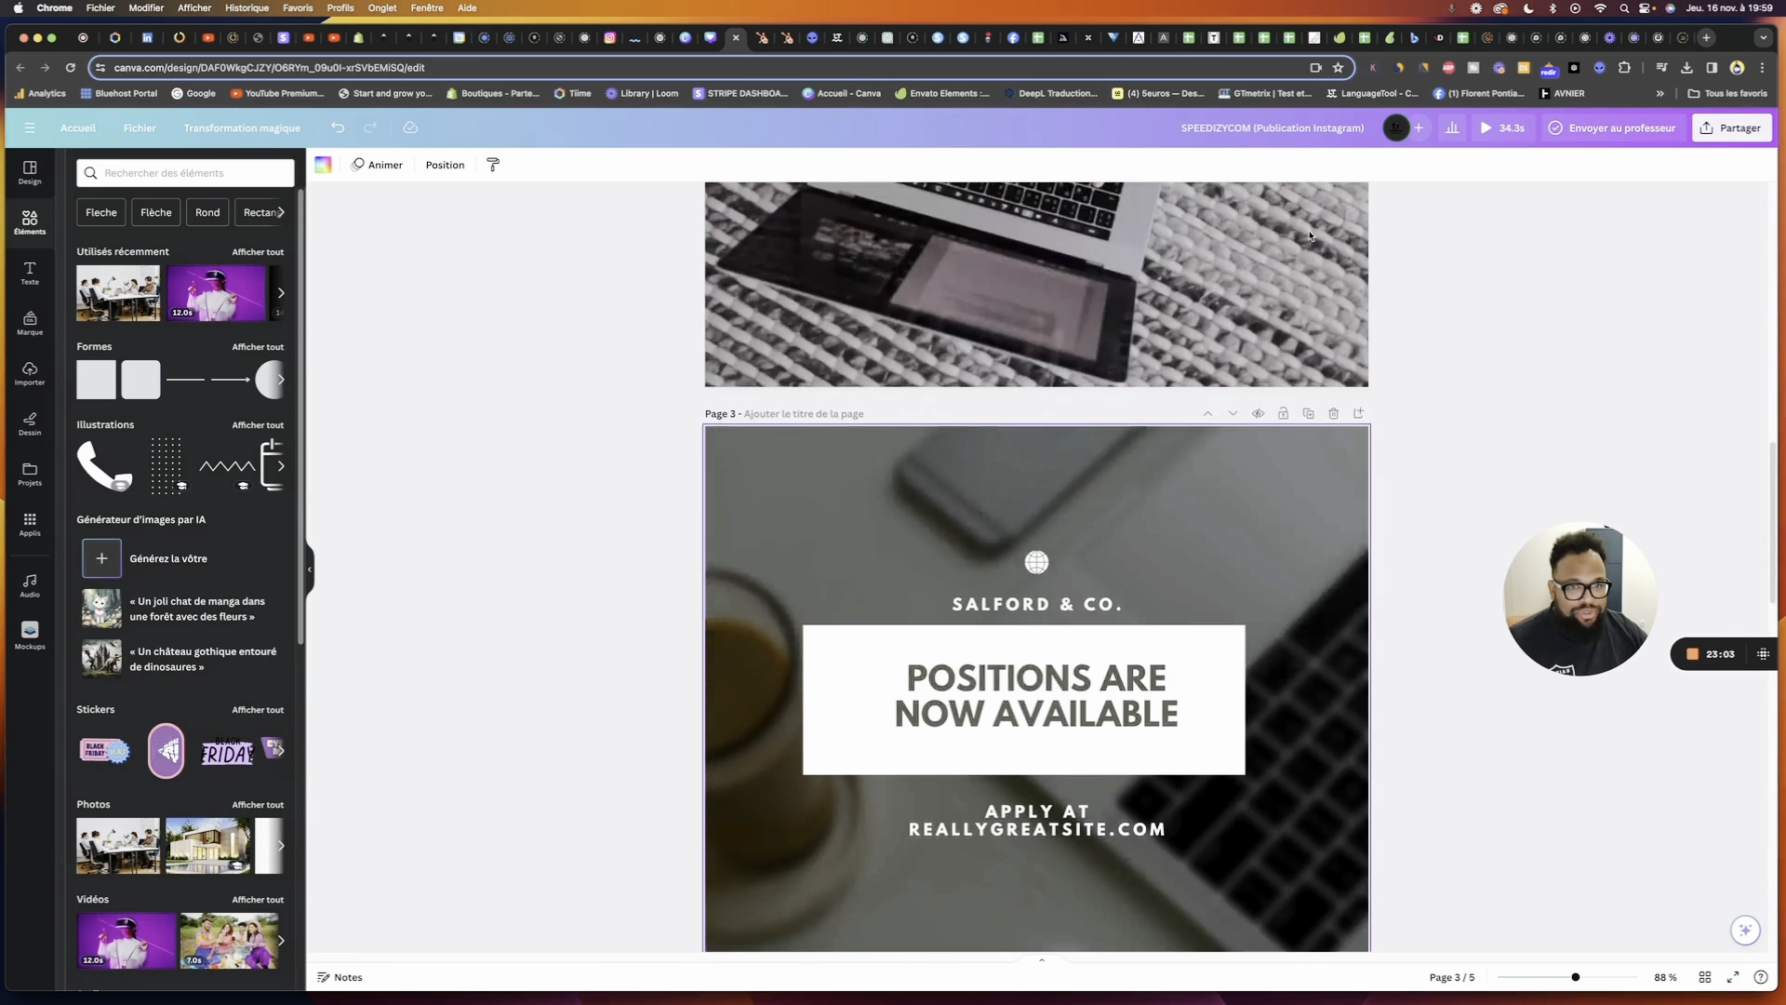
{"action": "scroll", "coordinate": [1000, 607], "scroll_direction": "down", "scroll_amount": 7}
{"action": "scroll", "coordinate": [1000, 607], "scroll_direction": "down", "scroll_amount": 3}
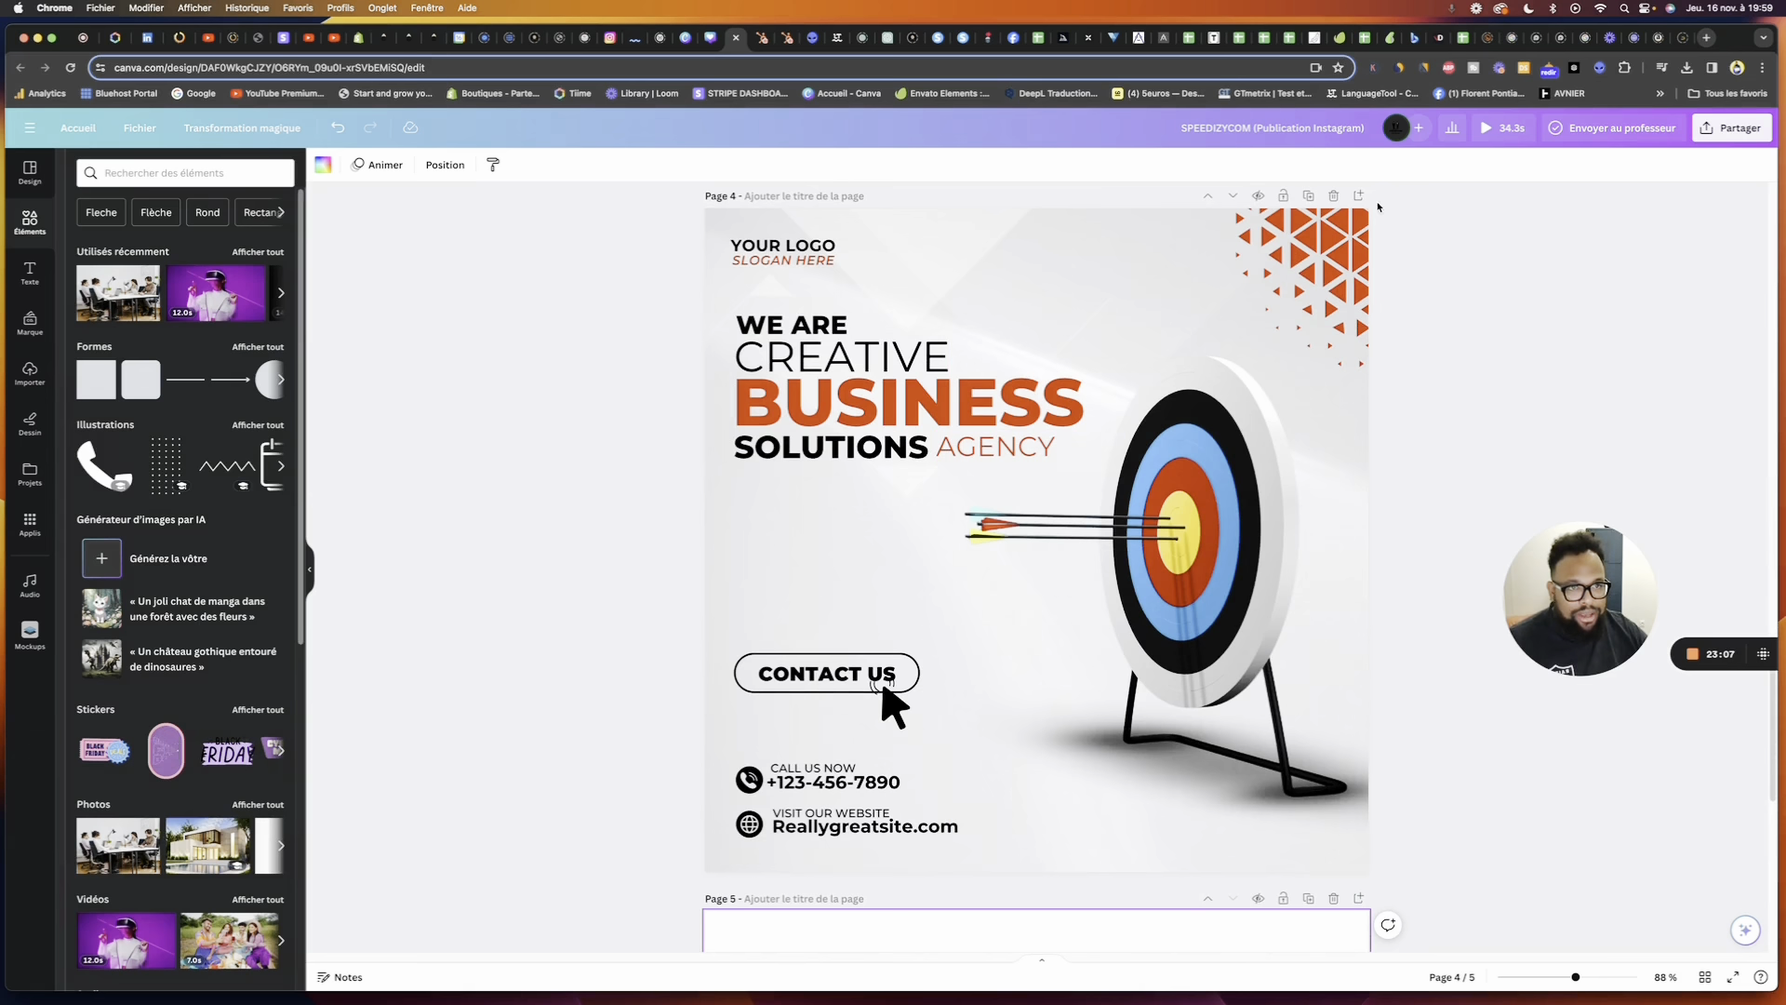
{"action": "left_click", "coordinate": [1308, 195]}
{"action": "left_click", "coordinate": [1325, 259]}
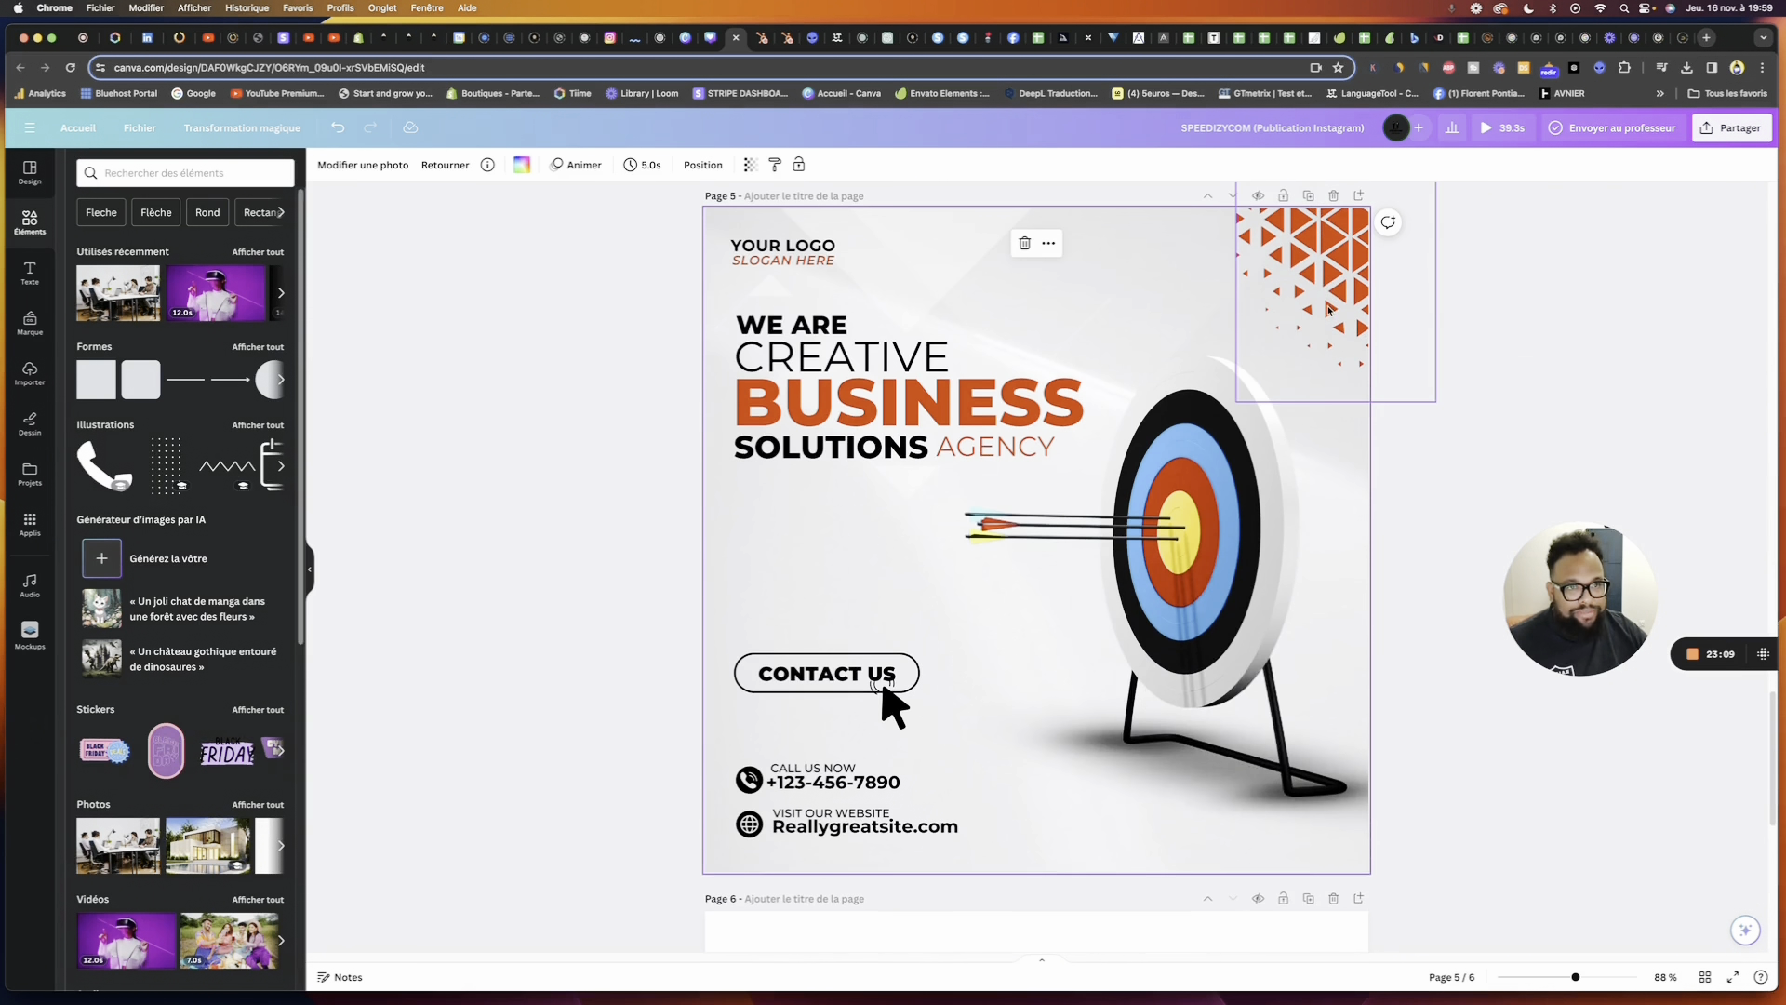
{"action": "left_click", "coordinate": [1256, 196]}
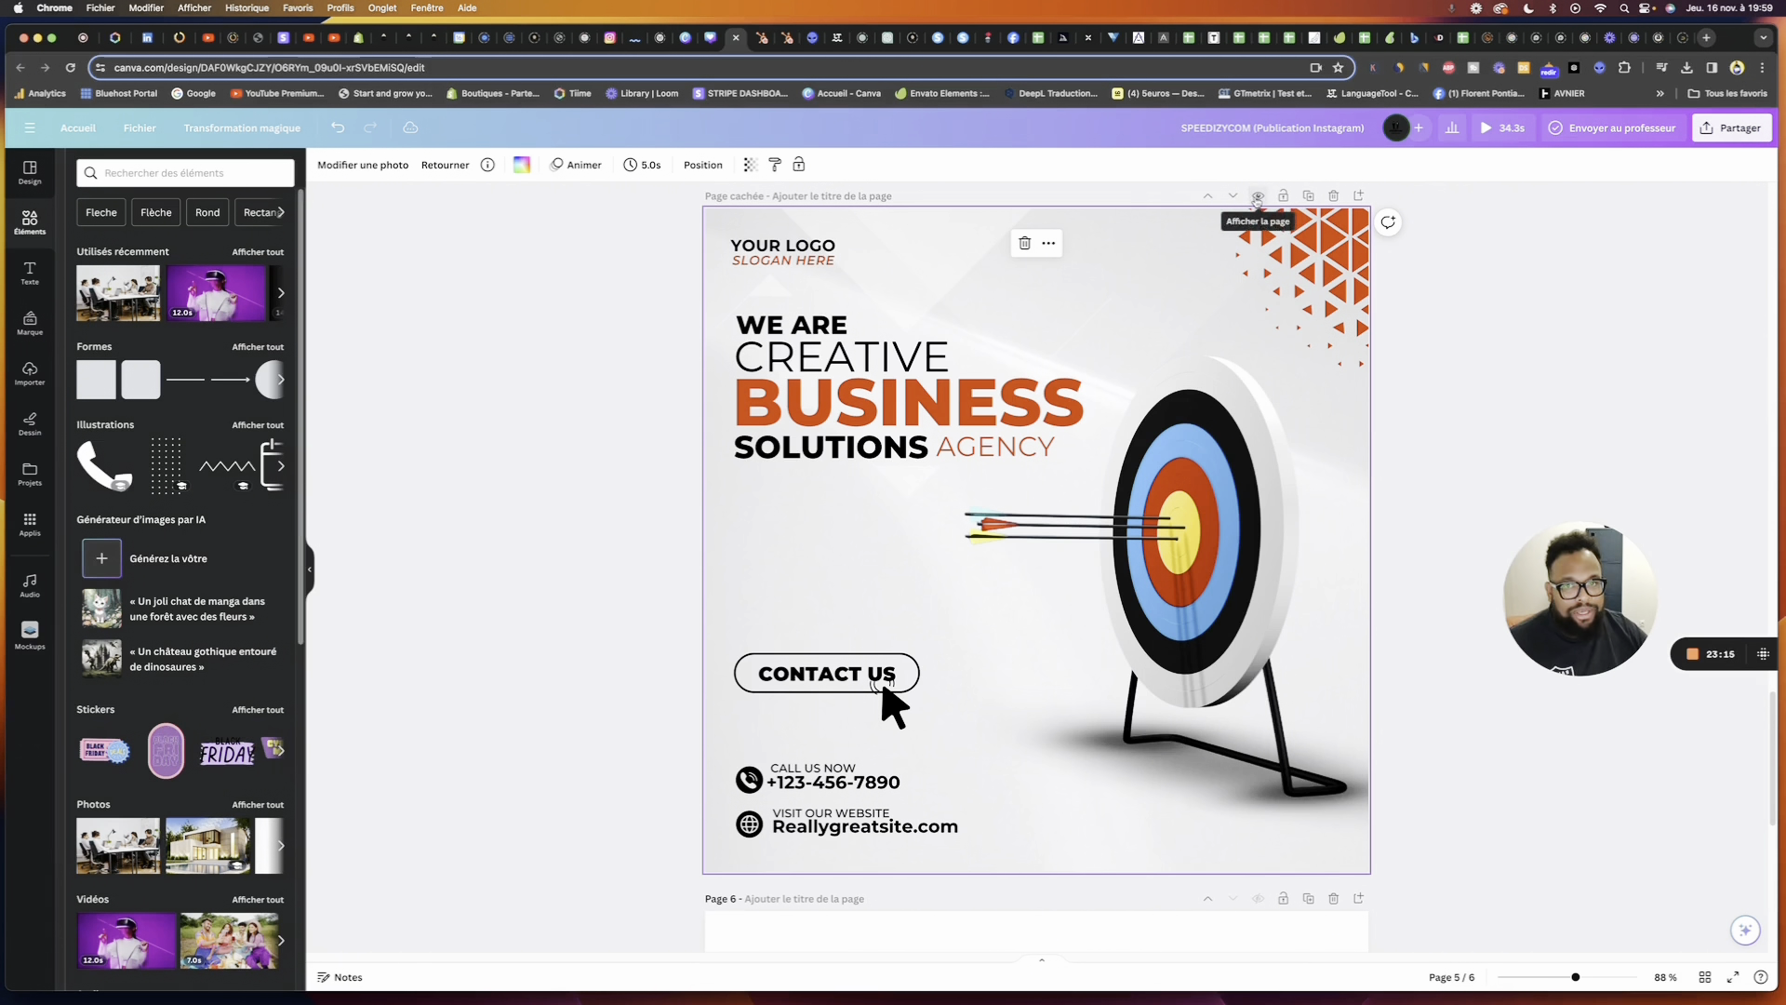
{"action": "scroll", "coordinate": [1328, 279], "scroll_direction": "down", "scroll_amount": 5}
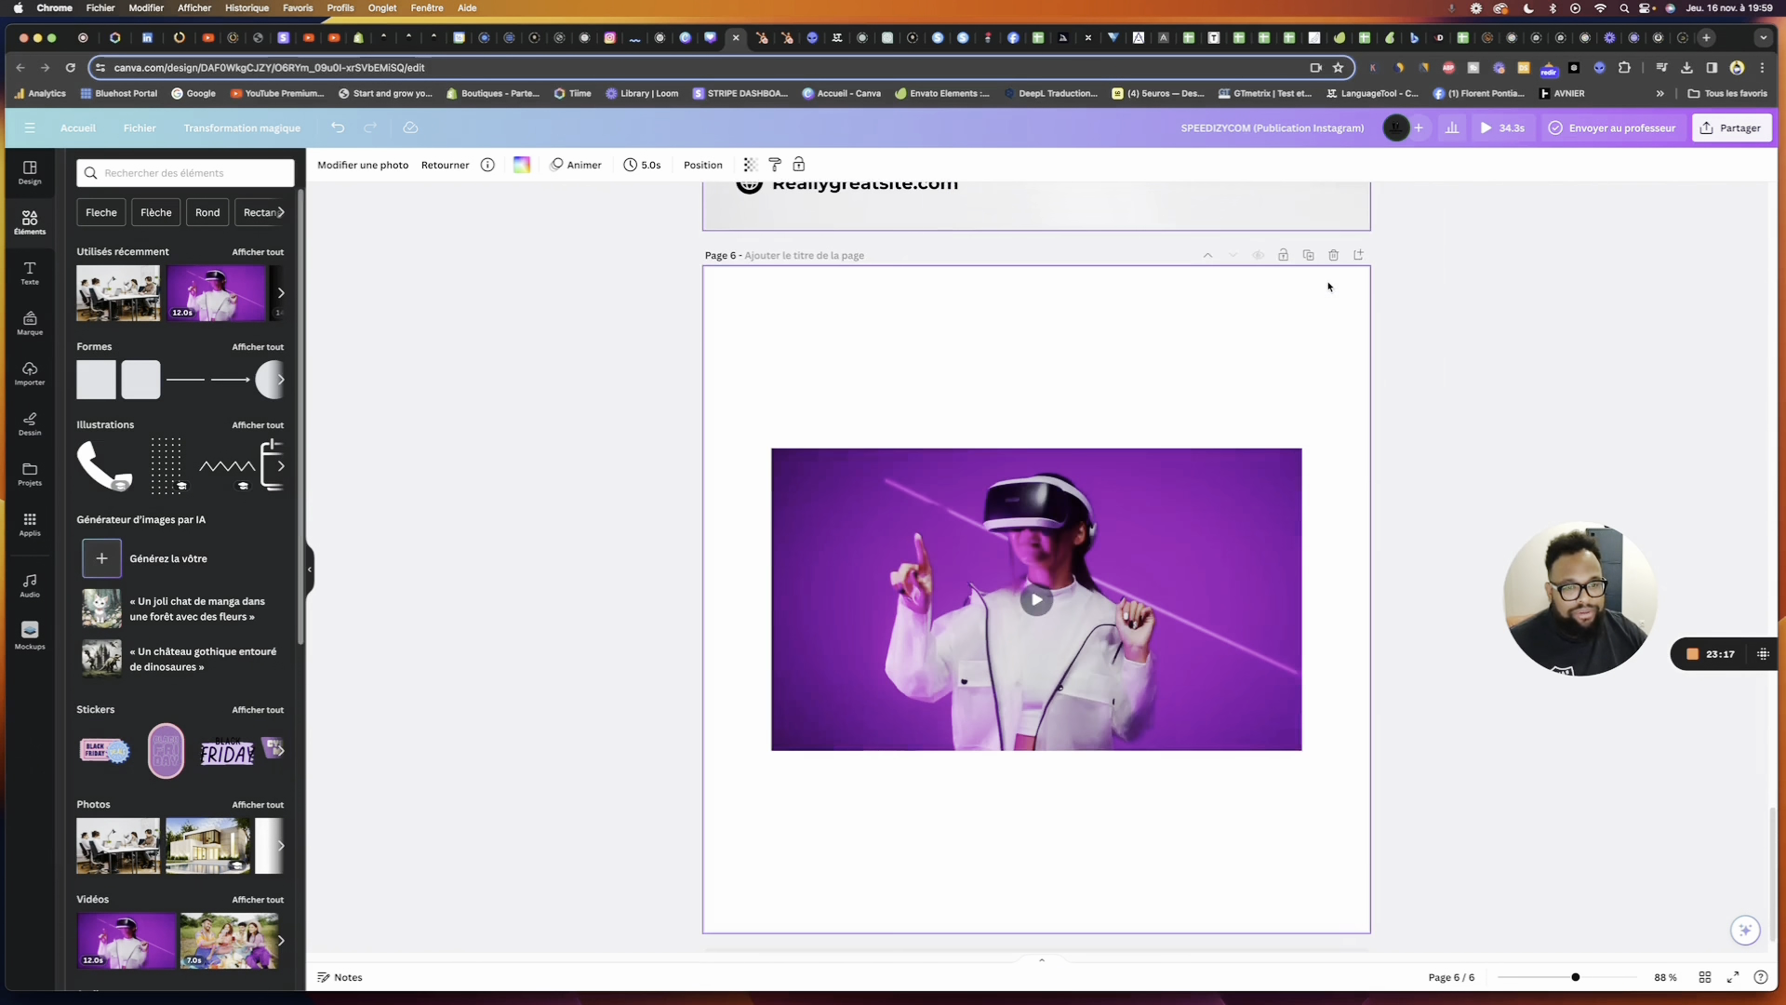
{"action": "scroll", "coordinate": [1328, 279], "scroll_direction": "up", "scroll_amount": 10}
{"action": "scroll", "coordinate": [1489, 274], "scroll_direction": "up", "scroll_amount": 6}
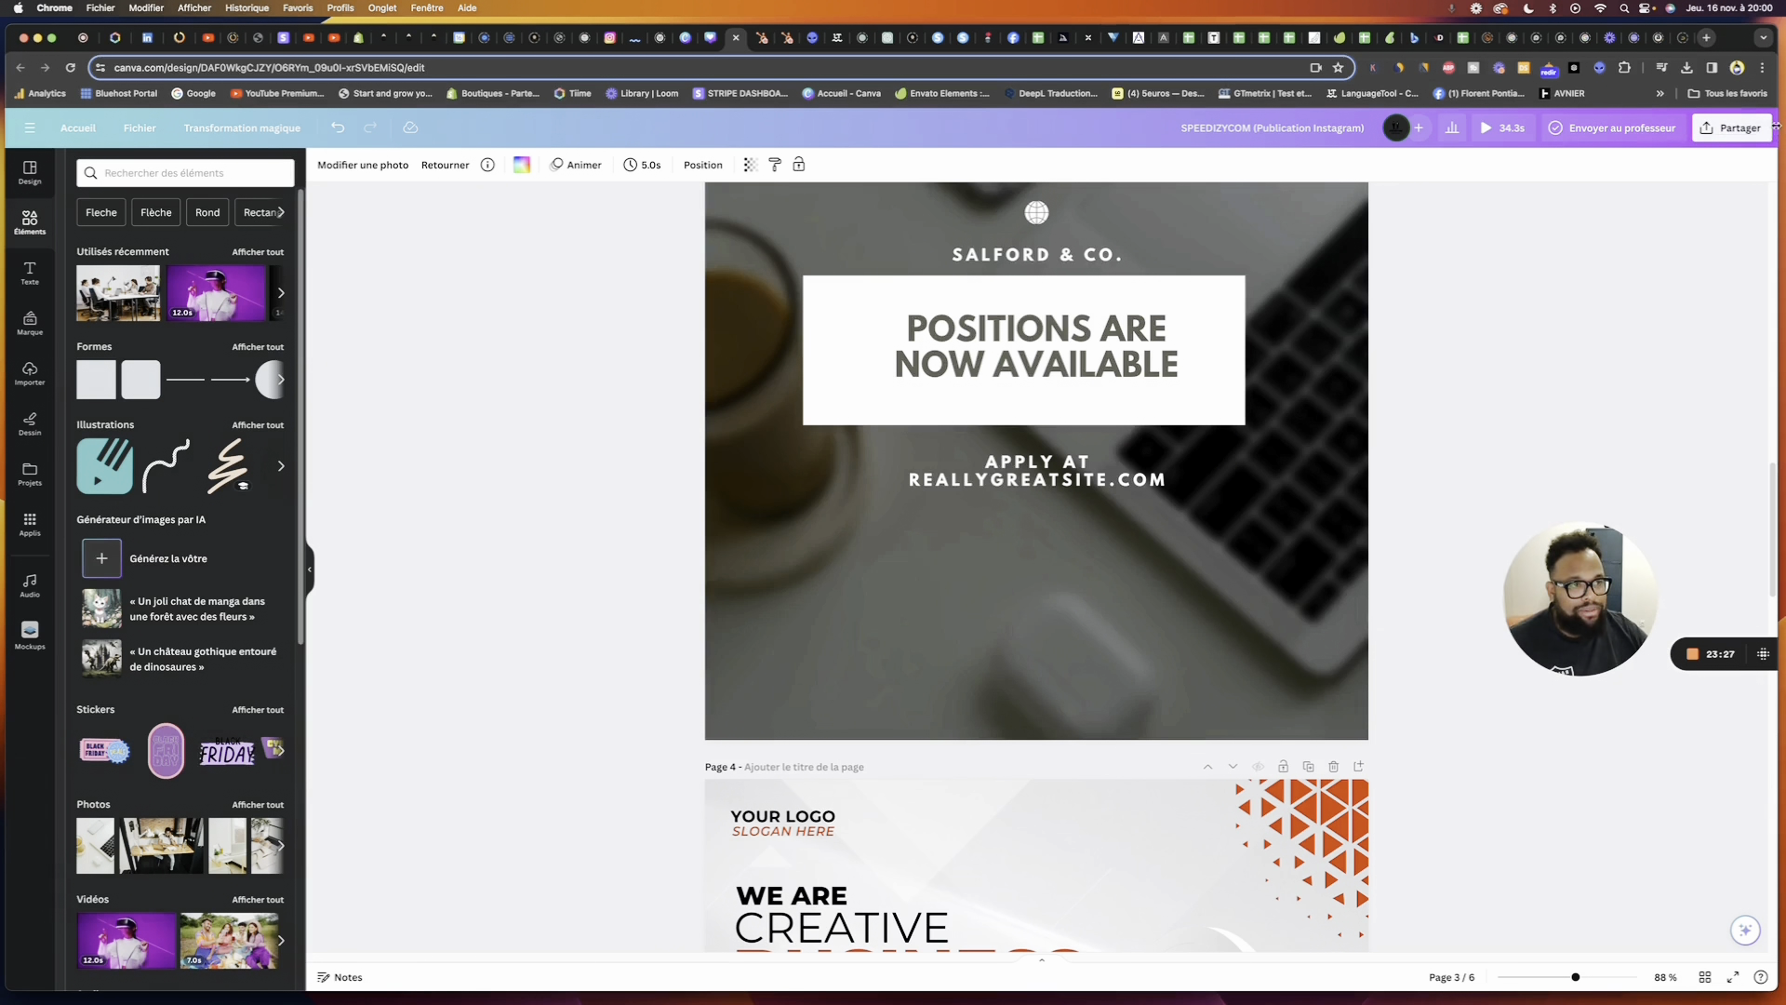
Examine all the sharing and publishing options for the design, including the Intégrer (embed) option, social networks, storage services and messaging apps
{"action": "left_click", "coordinate": [1727, 130]}
{"action": "left_click_drag", "start_coordinate": [1581, 562], "coordinate": [1588, 924]}
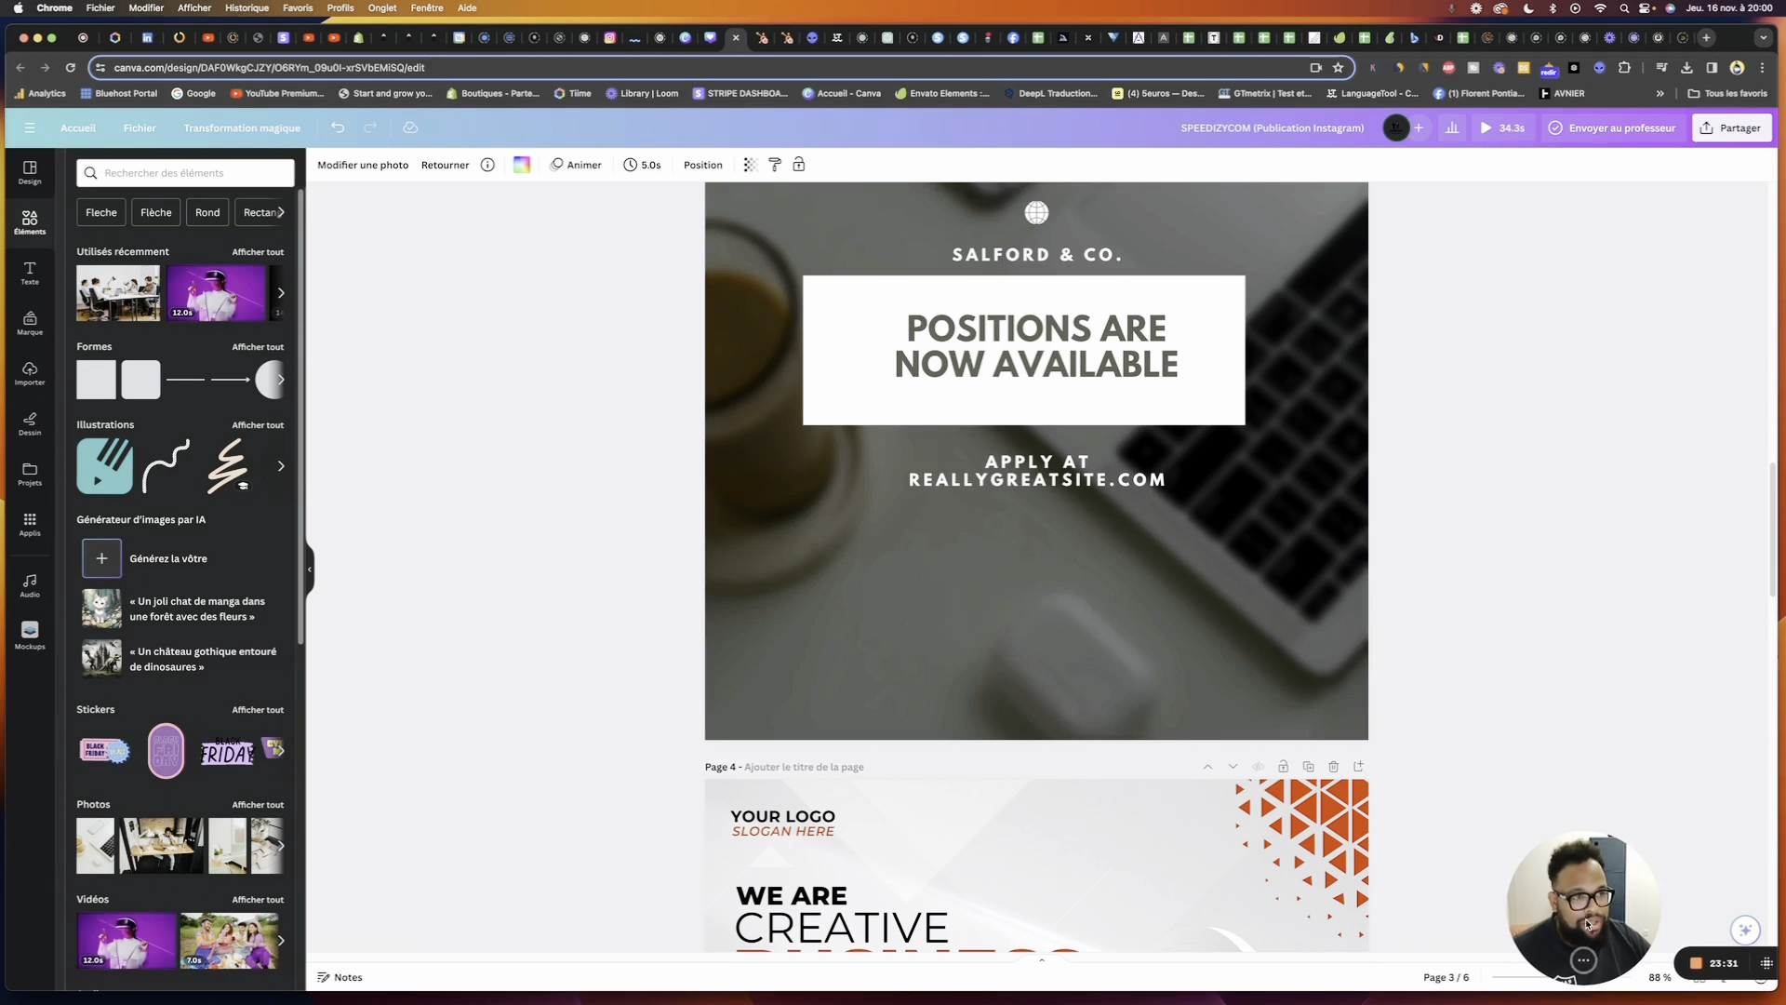
{"action": "left_click", "coordinate": [1729, 136]}
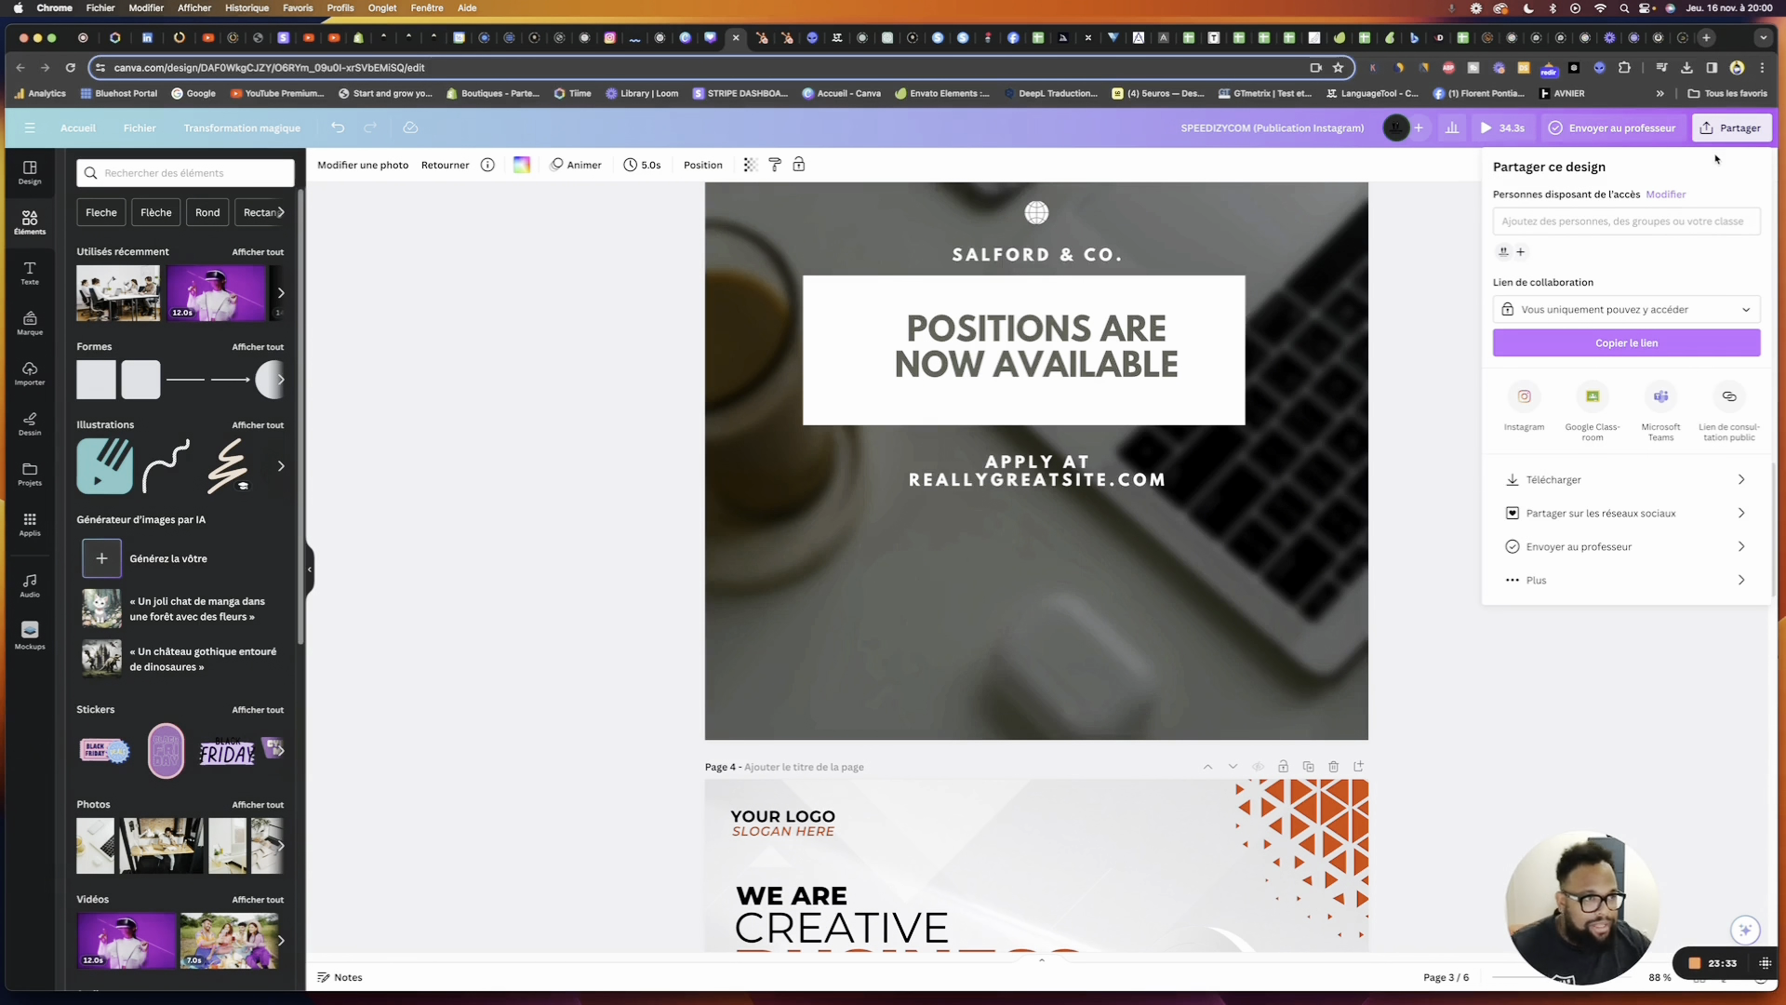
{"action": "left_click", "coordinate": [1537, 581]}
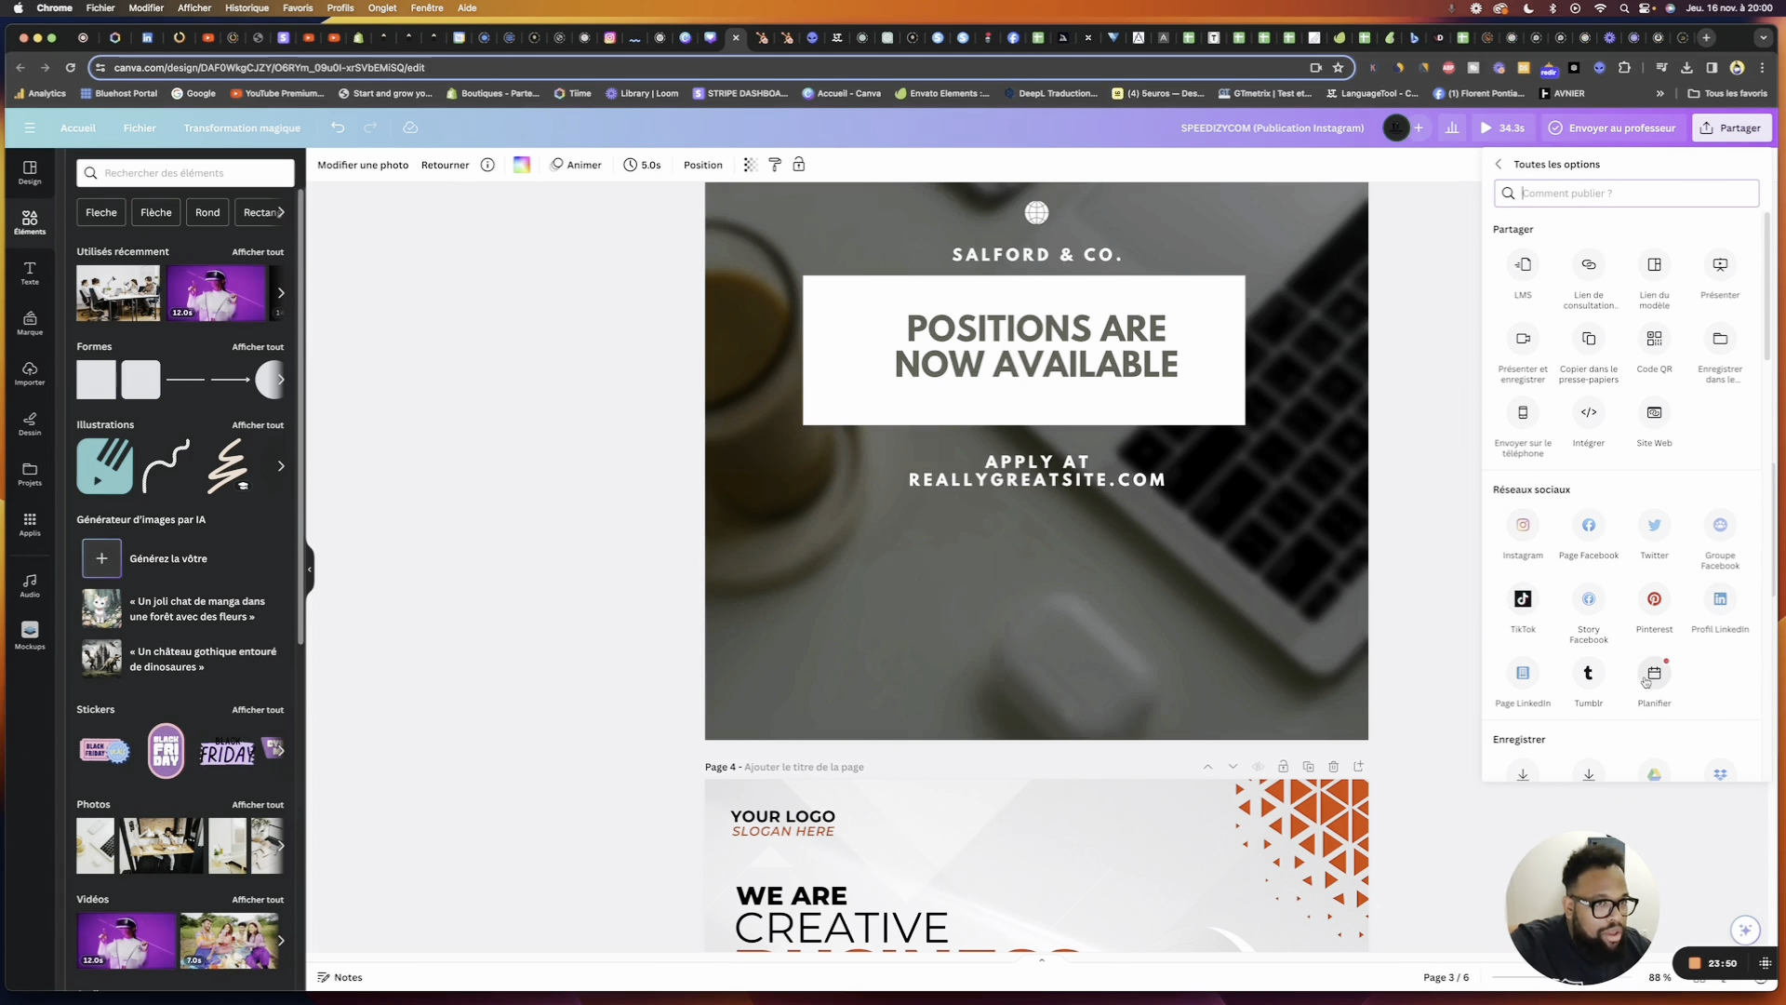
{"action": "left_click", "coordinate": [1588, 415]}
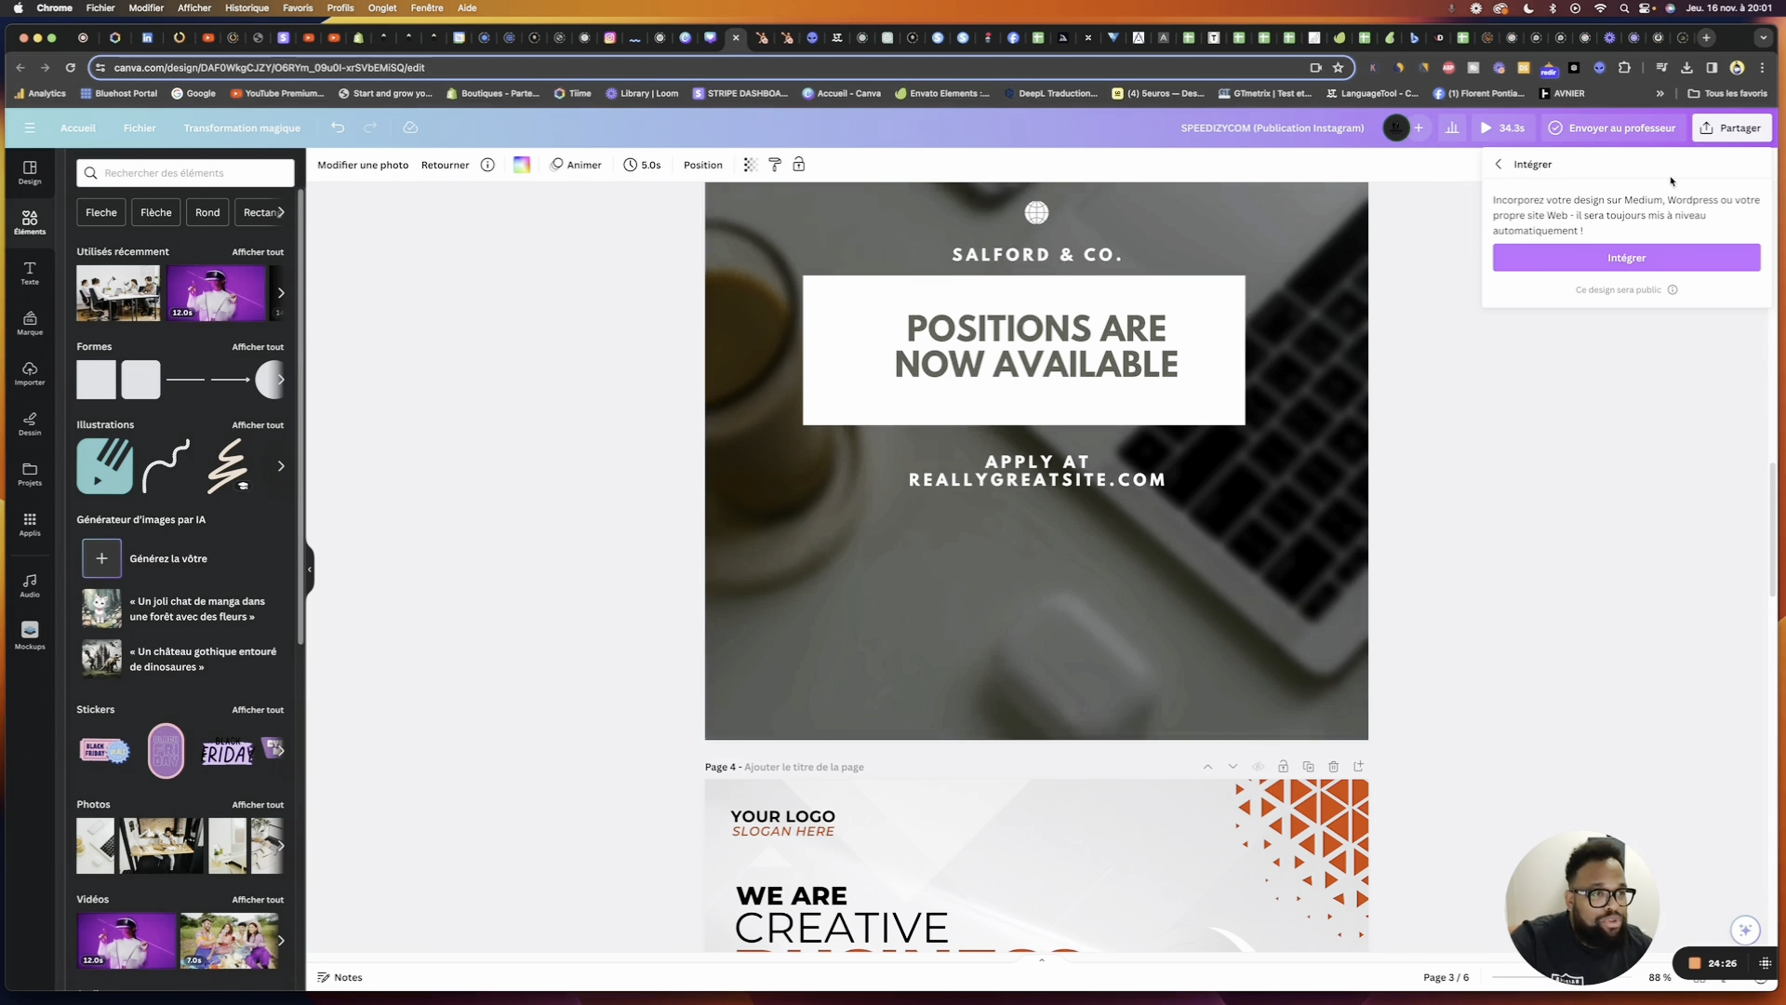
{"action": "left_click", "coordinate": [1498, 164]}
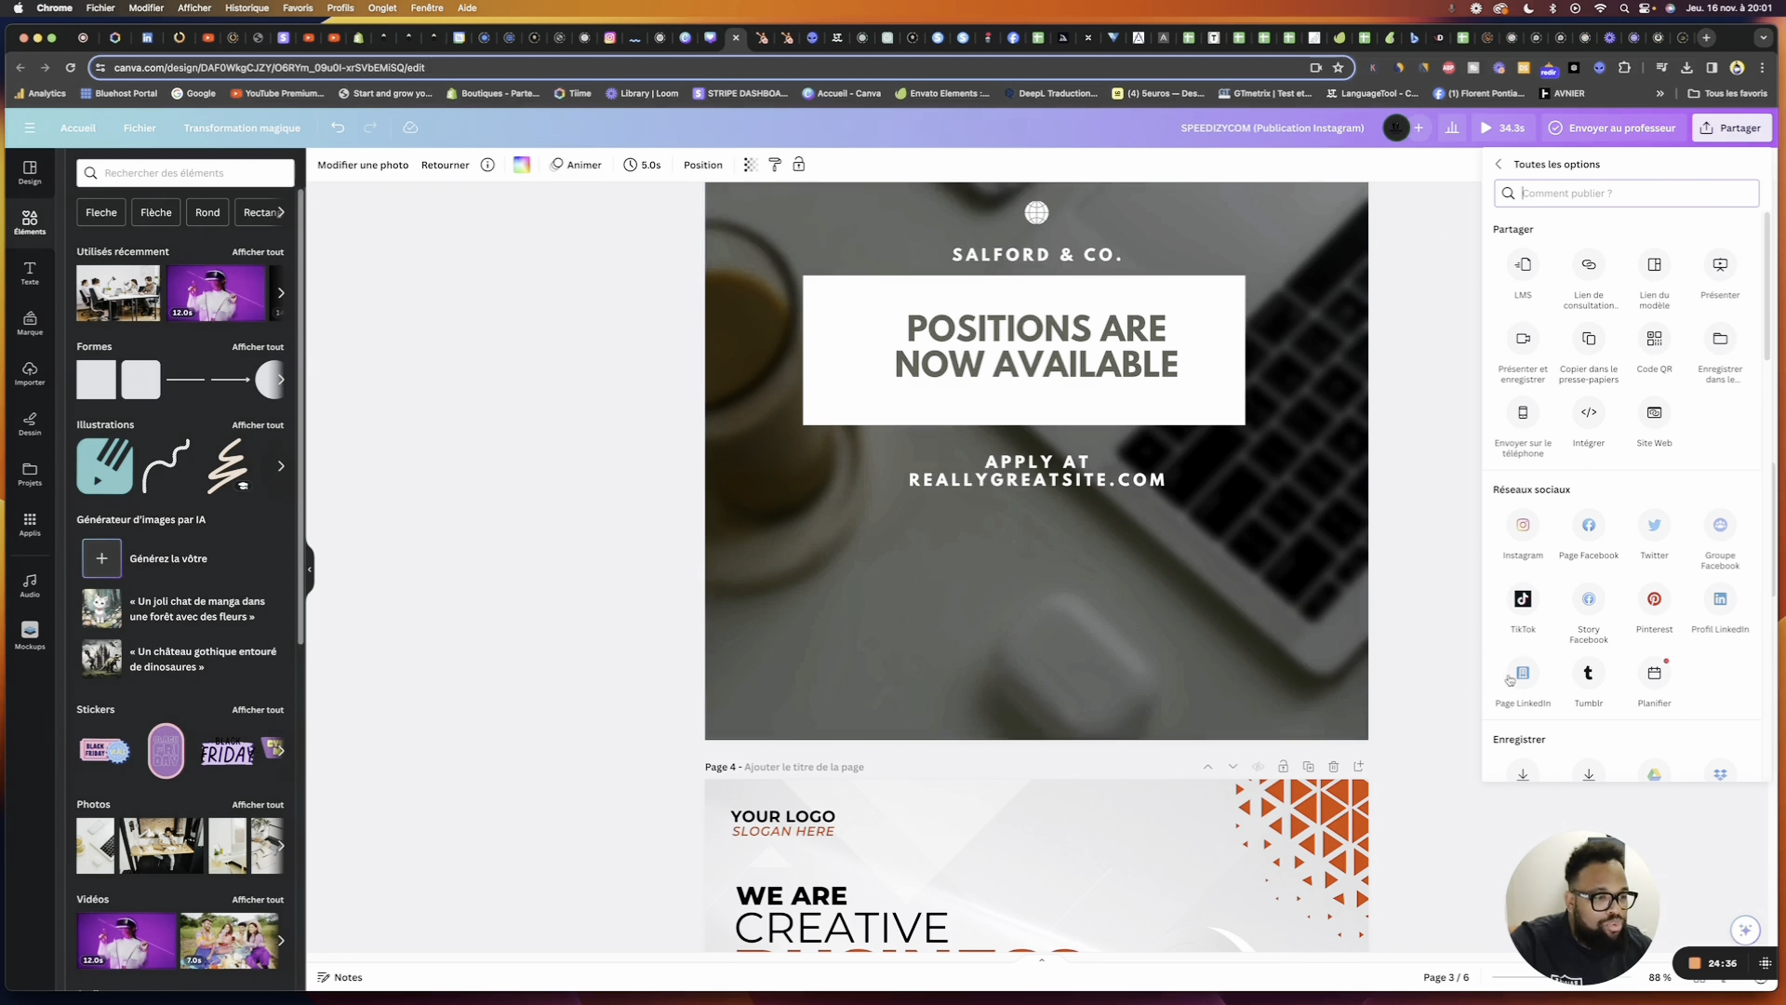
{"action": "scroll", "coordinate": [1608, 551], "scroll_direction": "down", "scroll_amount": 5}
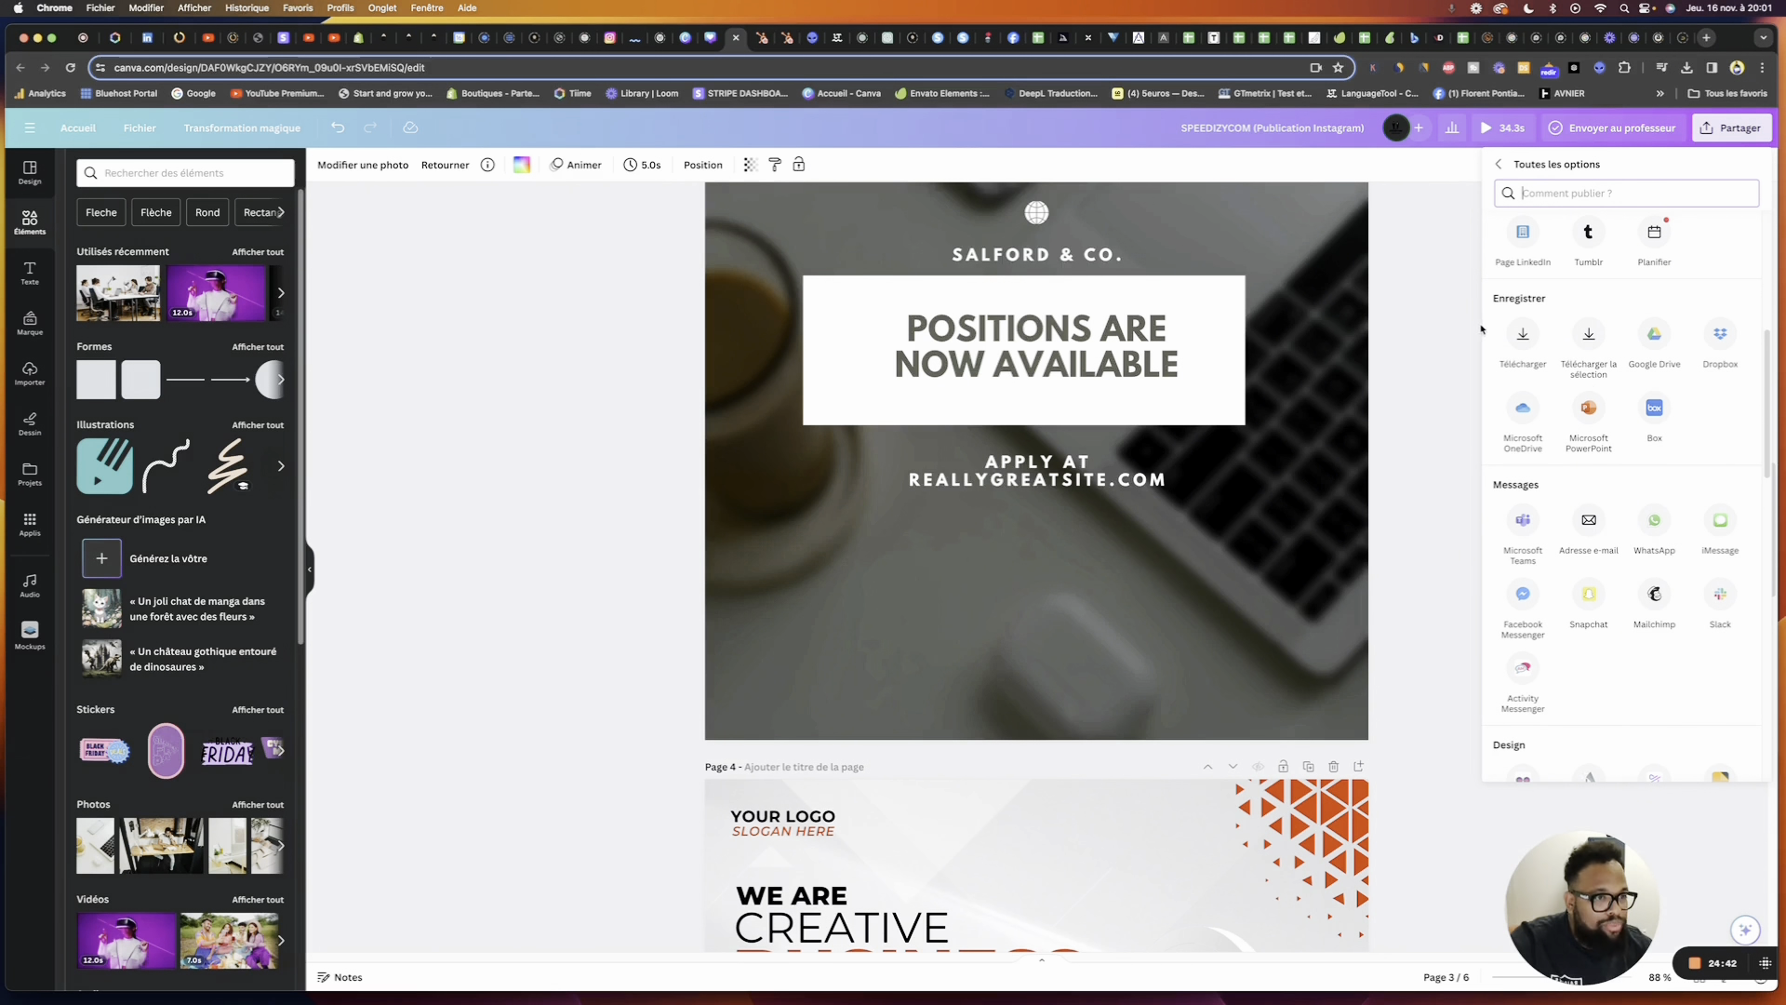
{"action": "scroll", "coordinate": [1552, 479], "scroll_direction": "down", "scroll_amount": 8}
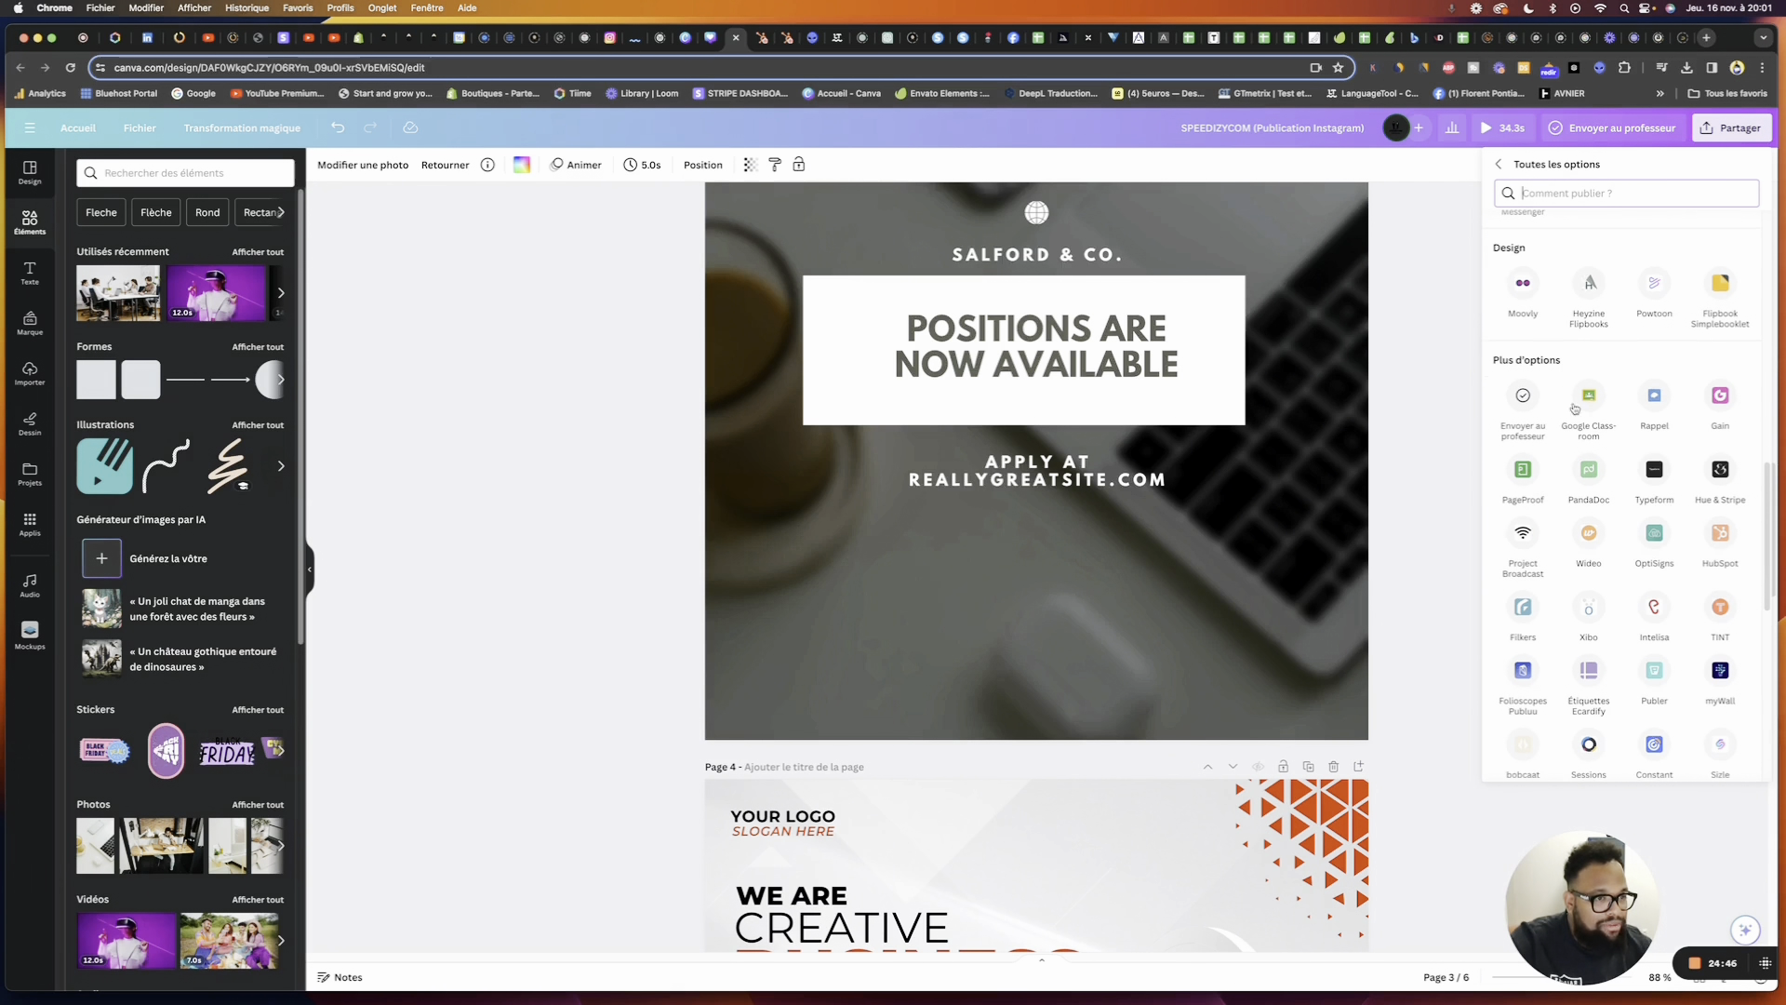
{"action": "scroll", "coordinate": [1692, 481], "scroll_direction": "down", "scroll_amount": 6}
{"action": "scroll", "coordinate": [1692, 481], "scroll_direction": "down", "scroll_amount": 6}
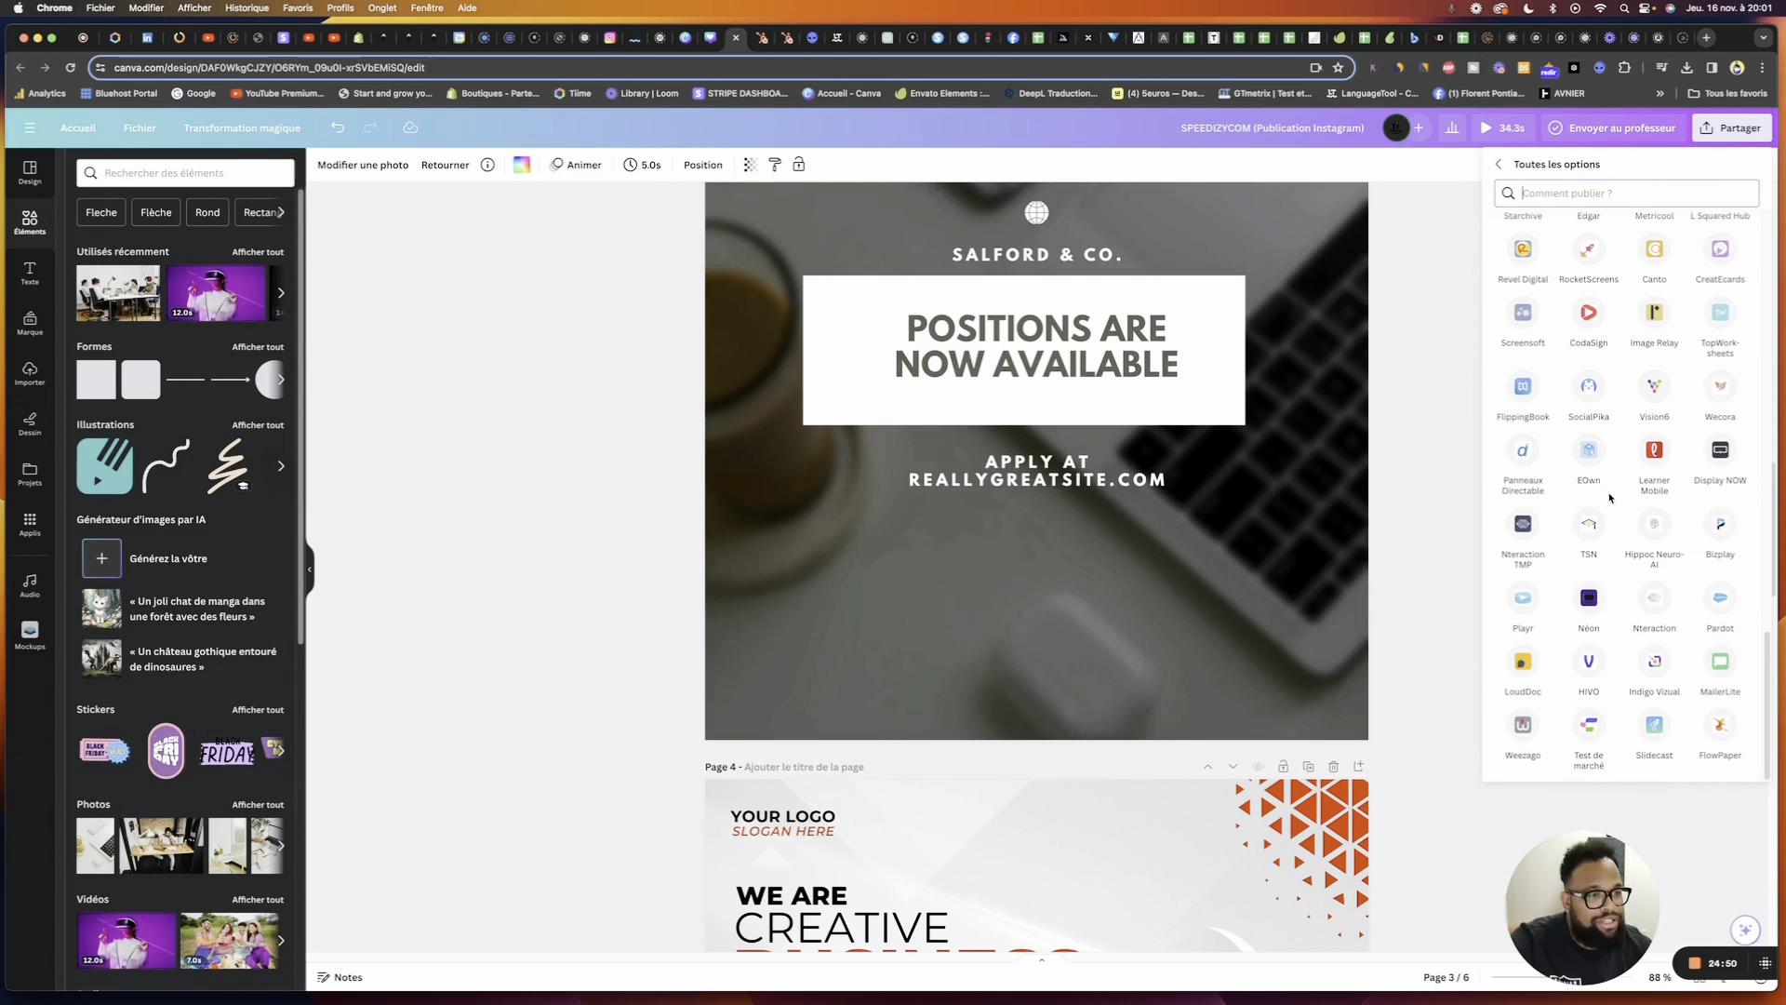
{"action": "scroll", "coordinate": [1655, 460], "scroll_direction": "up", "scroll_amount": 12}
{"action": "scroll", "coordinate": [1608, 498], "scroll_direction": "up", "scroll_amount": 10}
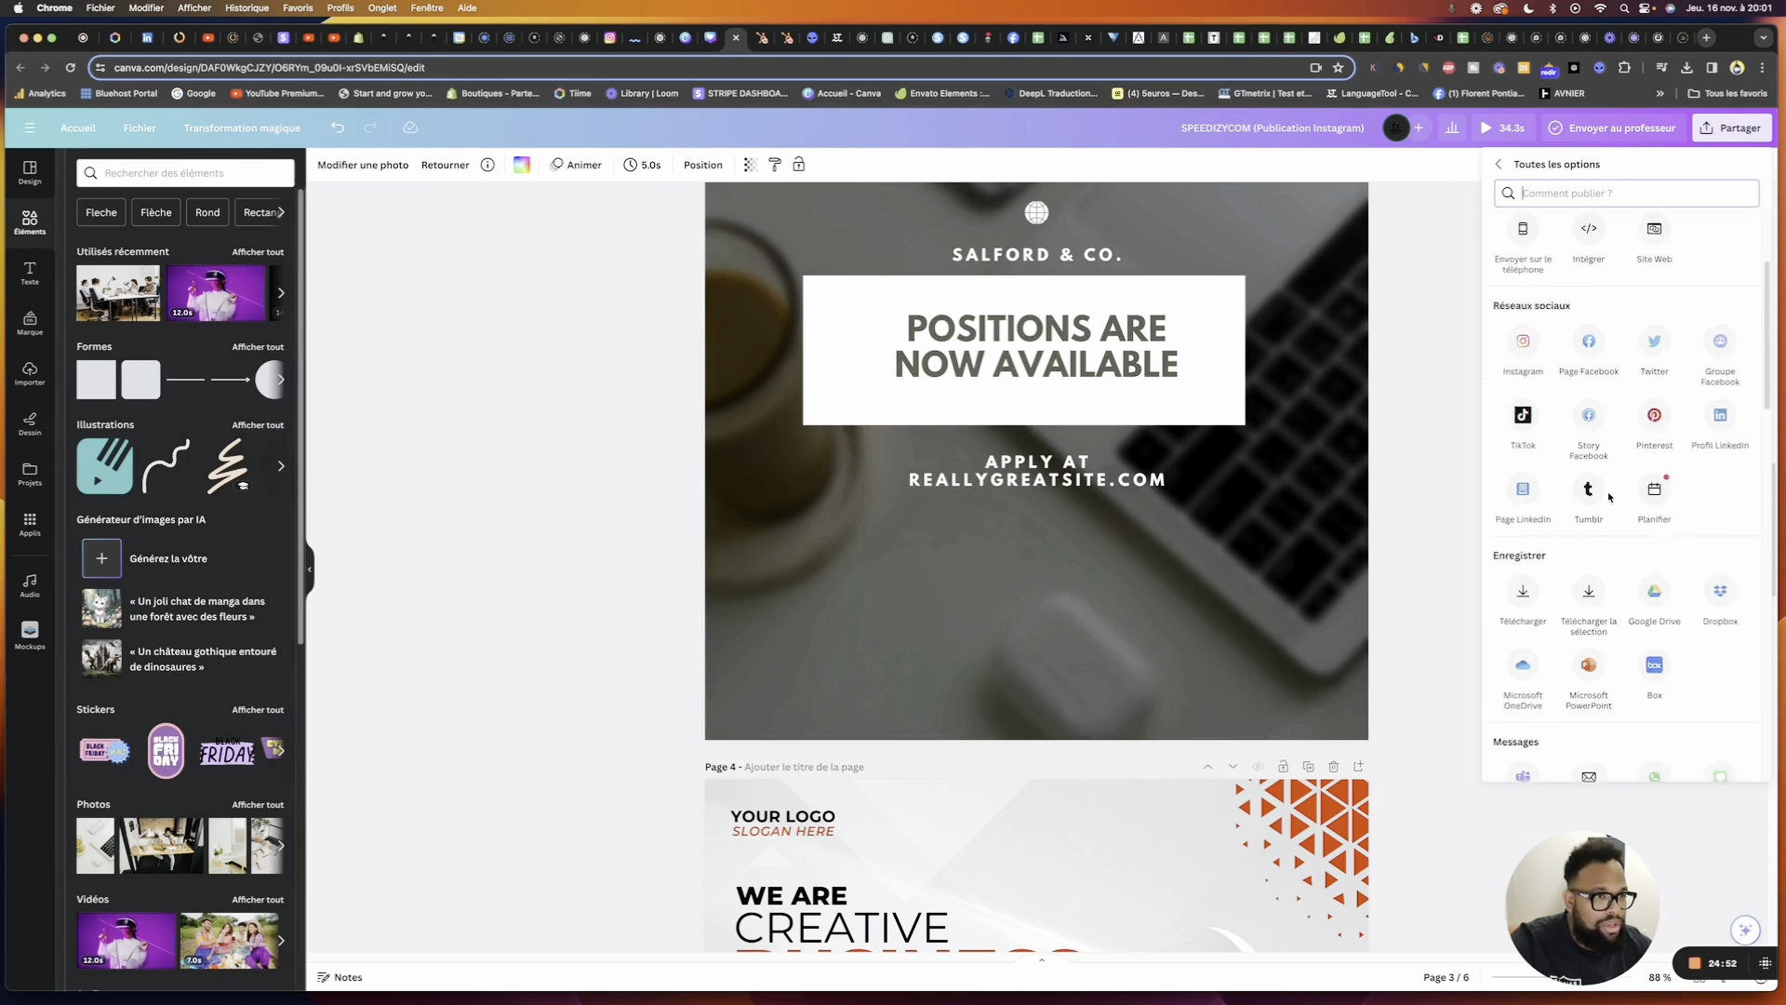
{"action": "left_click", "coordinate": [1499, 164]}
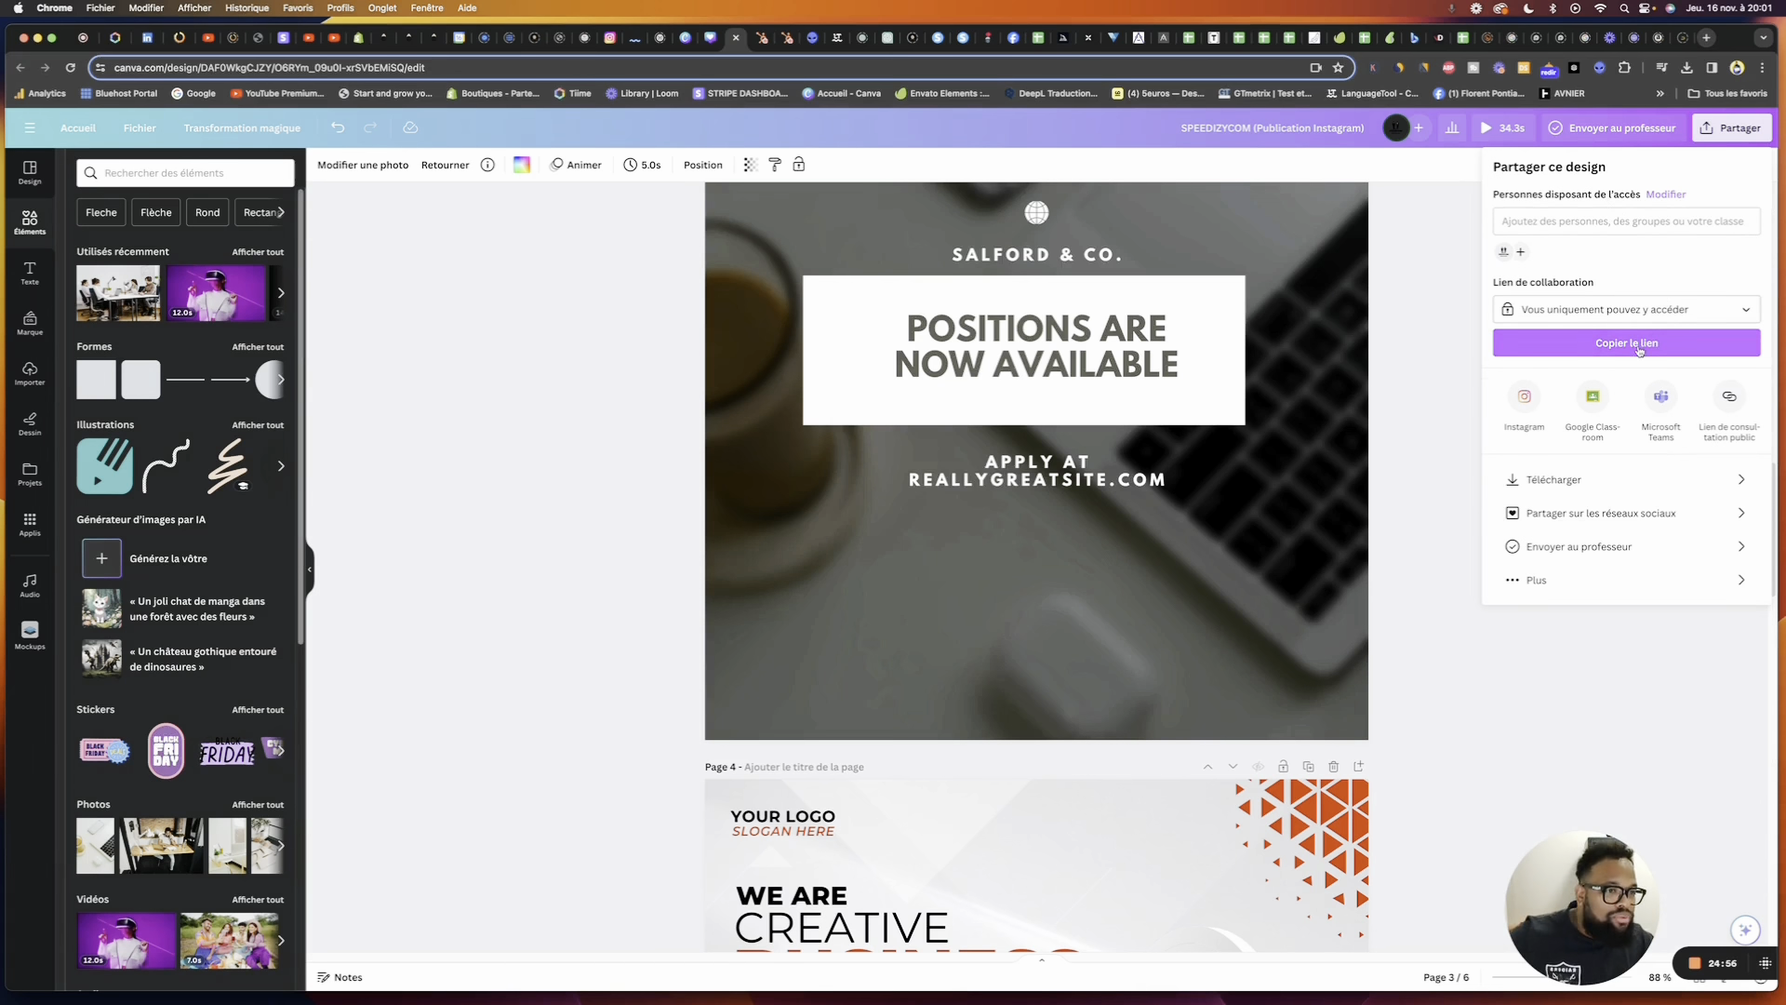
Start a download of the design and set the file type to PNG
{"action": "left_click", "coordinate": [1551, 479]}
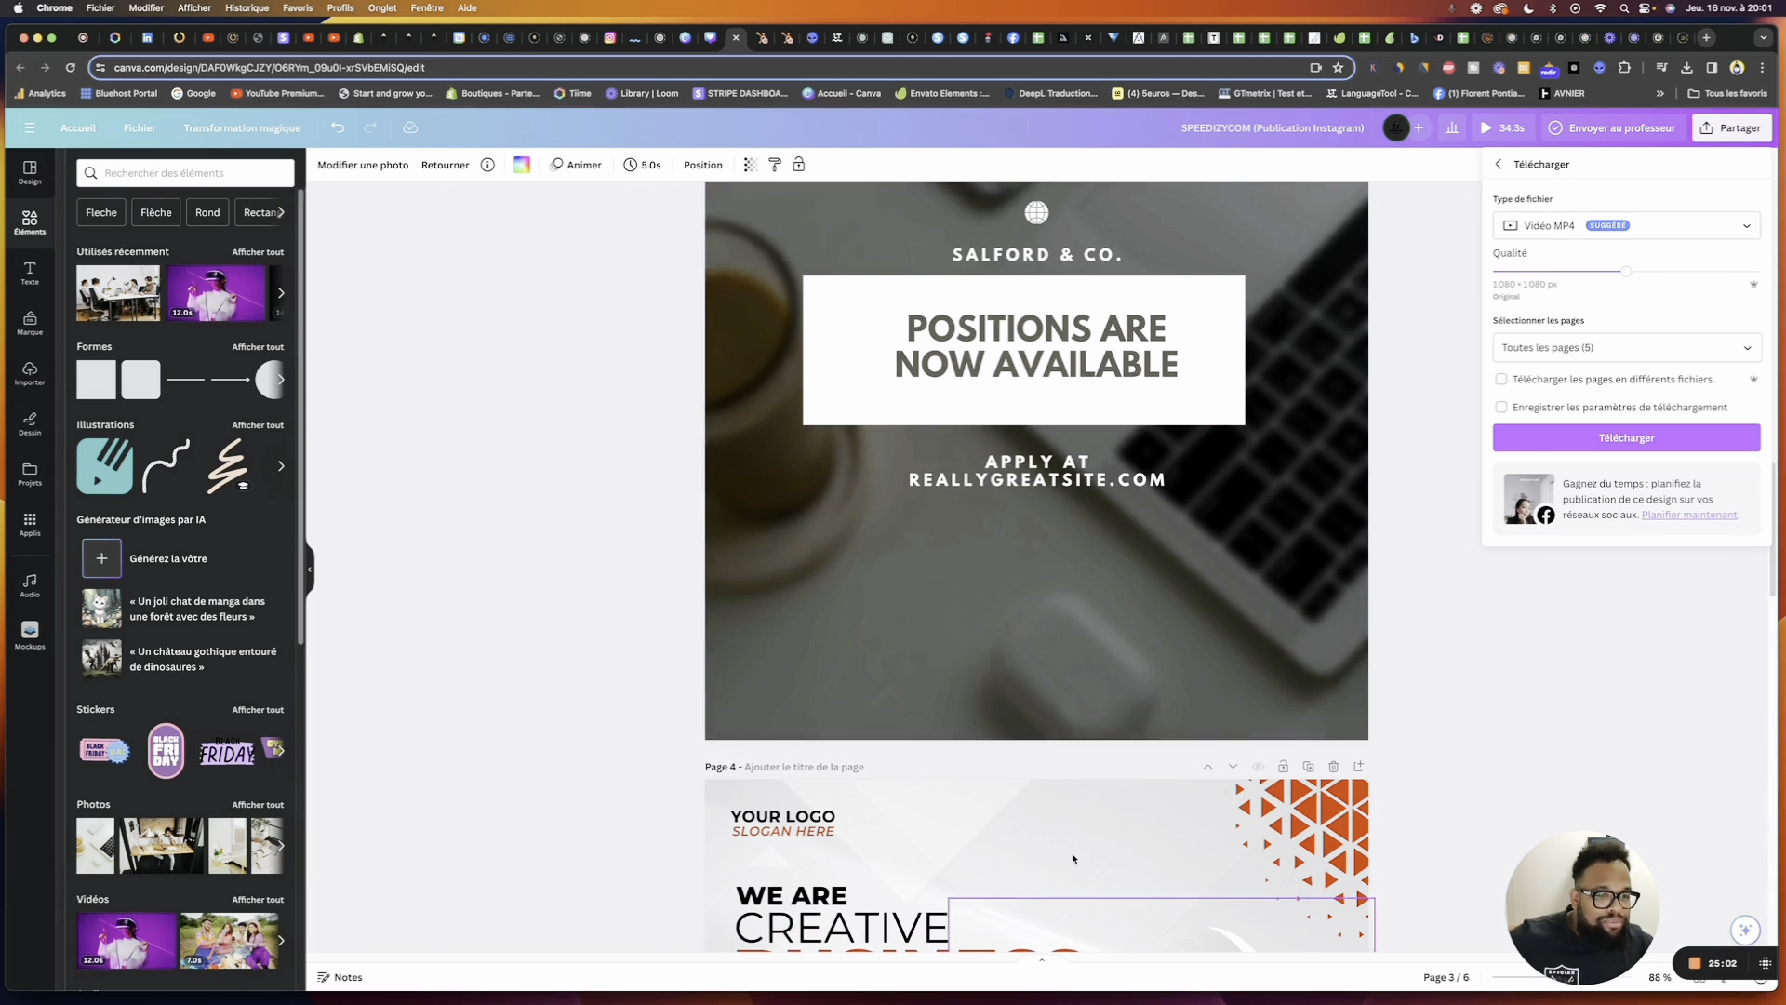
{"action": "scroll", "coordinate": [1402, 522], "scroll_direction": "up", "scroll_amount": 10}
{"action": "scroll", "coordinate": [1409, 532], "scroll_direction": "up", "scroll_amount": 7}
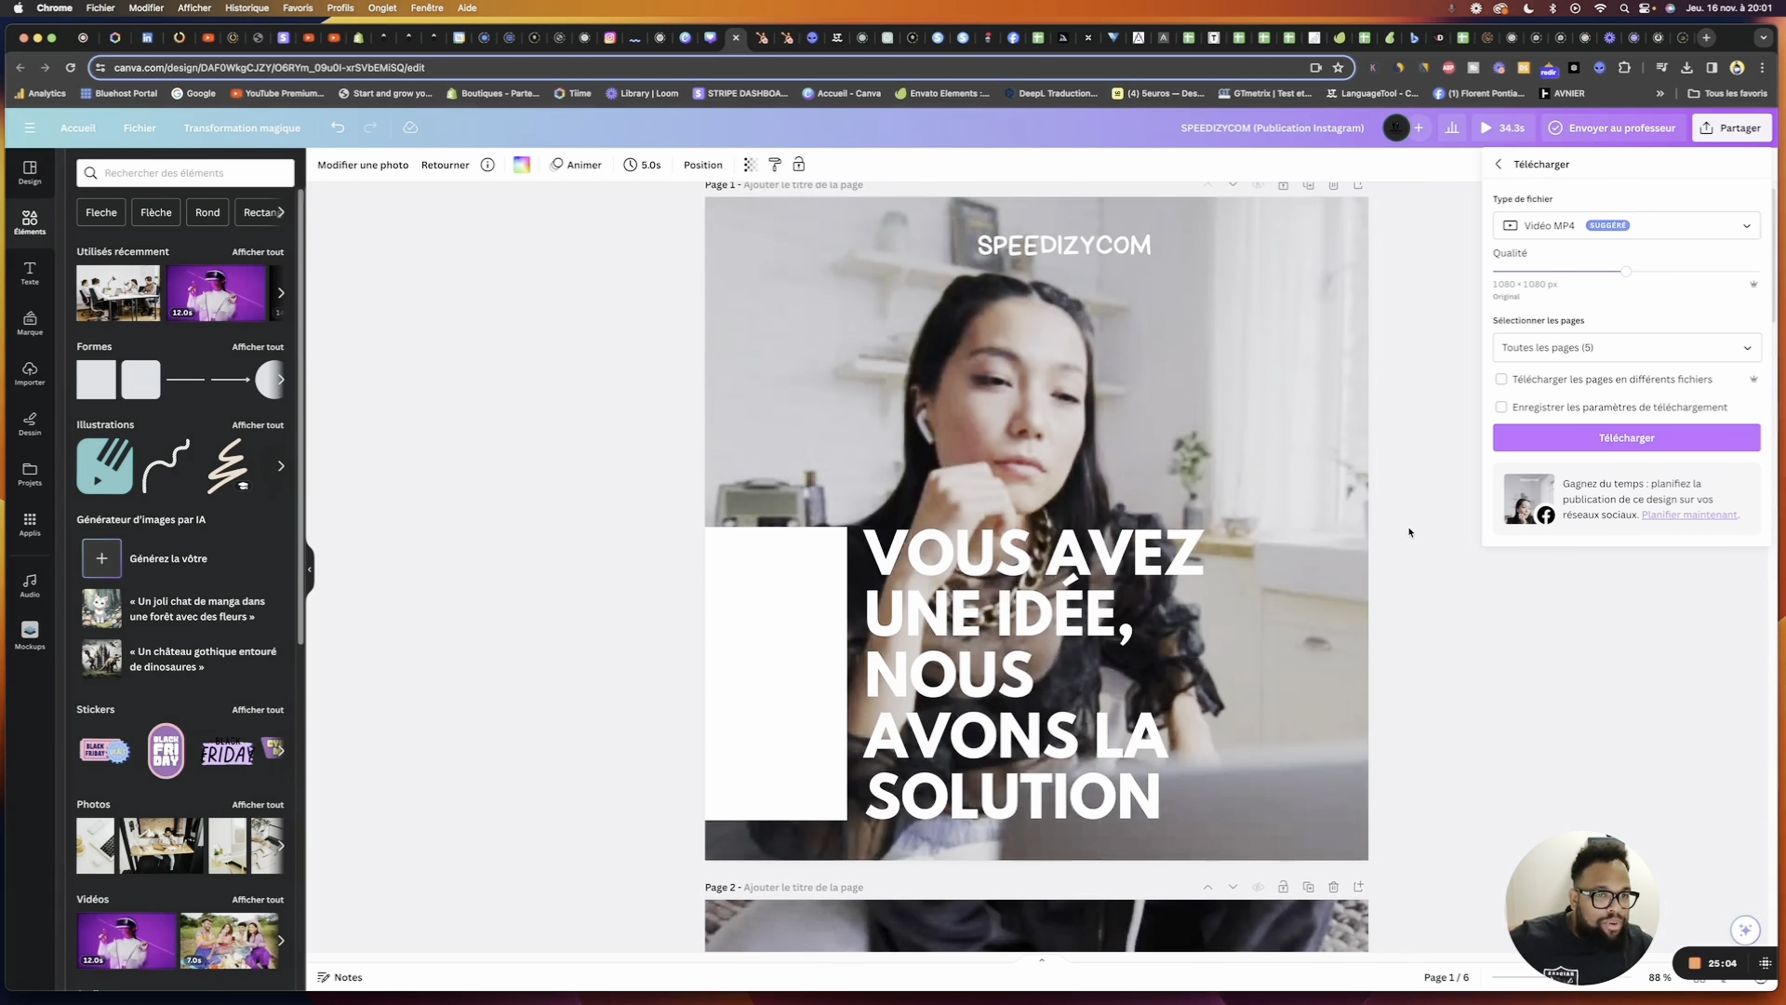
{"action": "left_click", "coordinate": [1549, 229]}
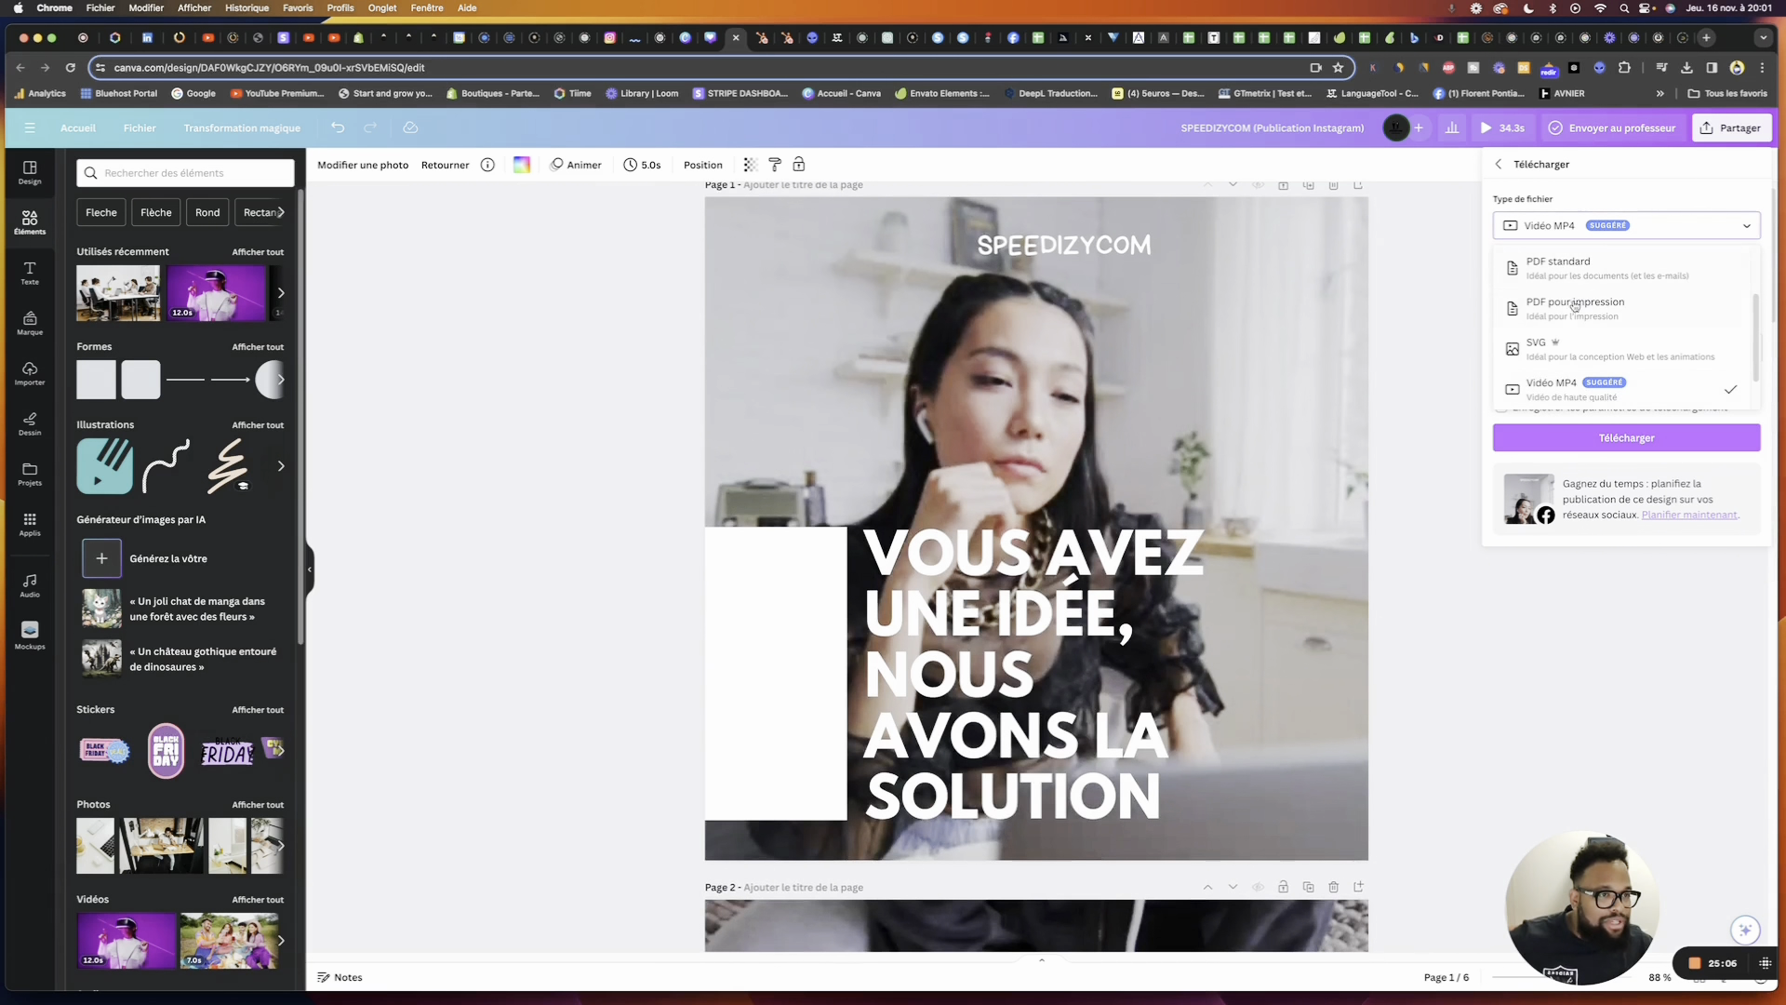
{"action": "scroll", "coordinate": [1572, 311], "scroll_direction": "up", "scroll_amount": 2}
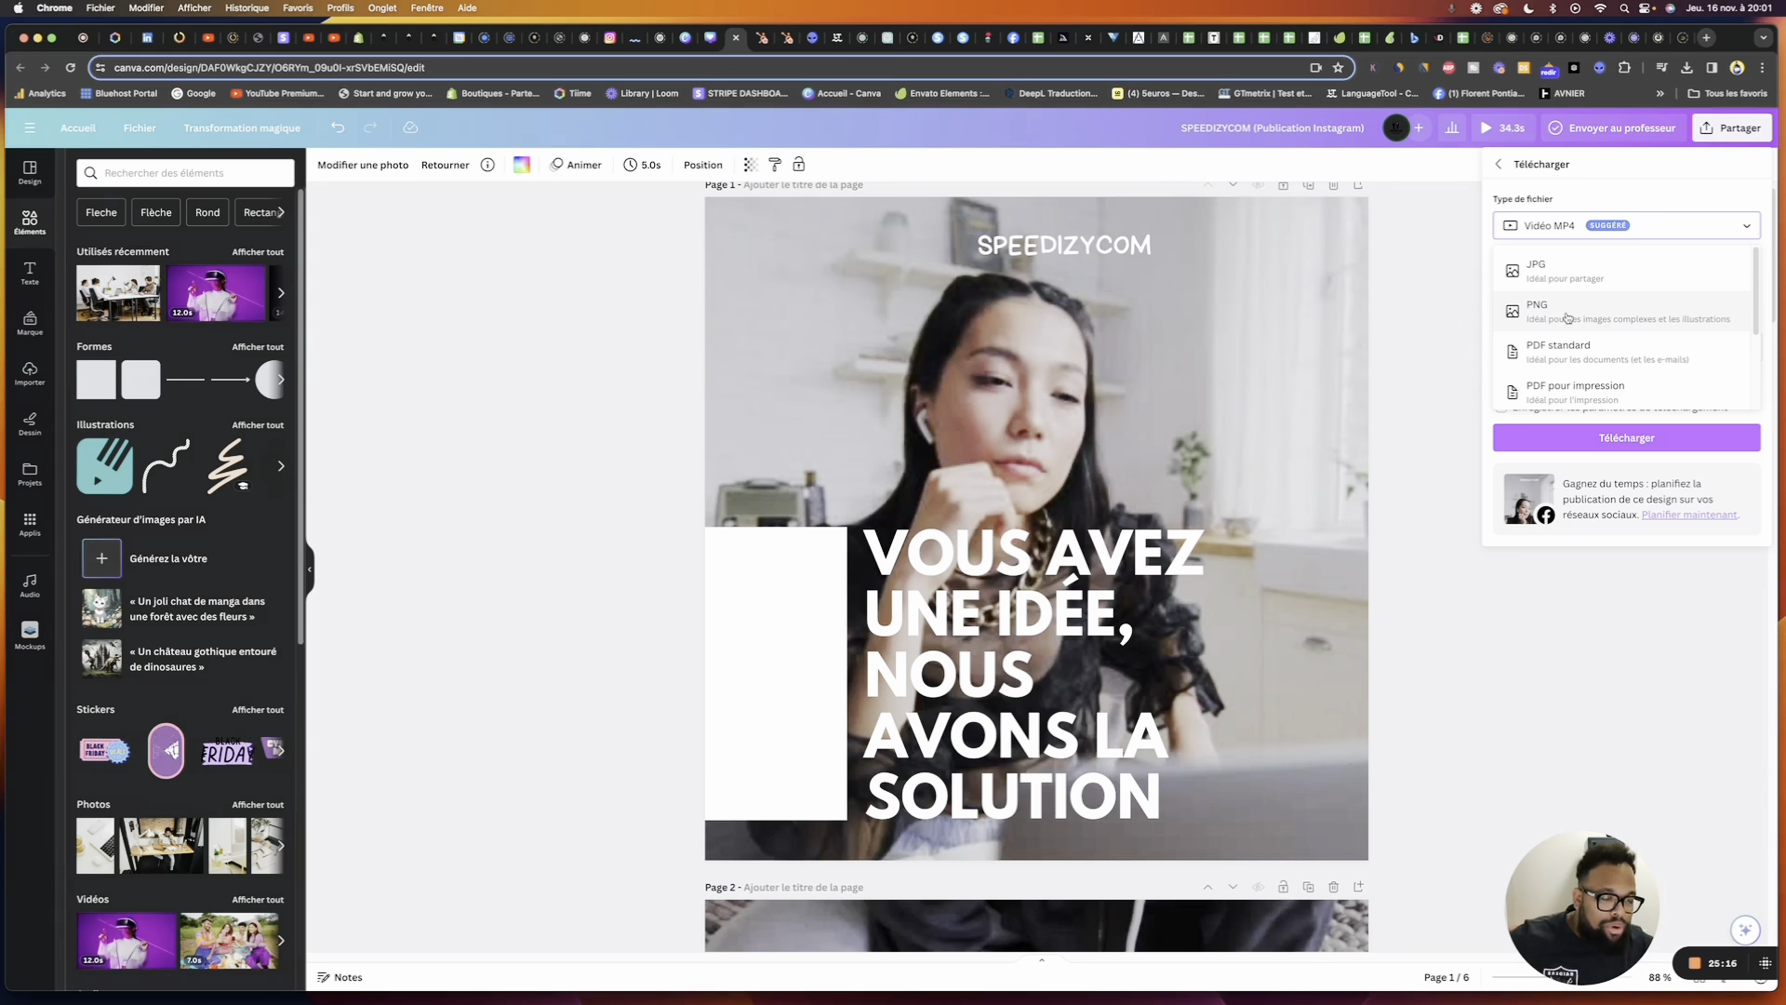
{"action": "left_click", "coordinate": [1567, 317]}
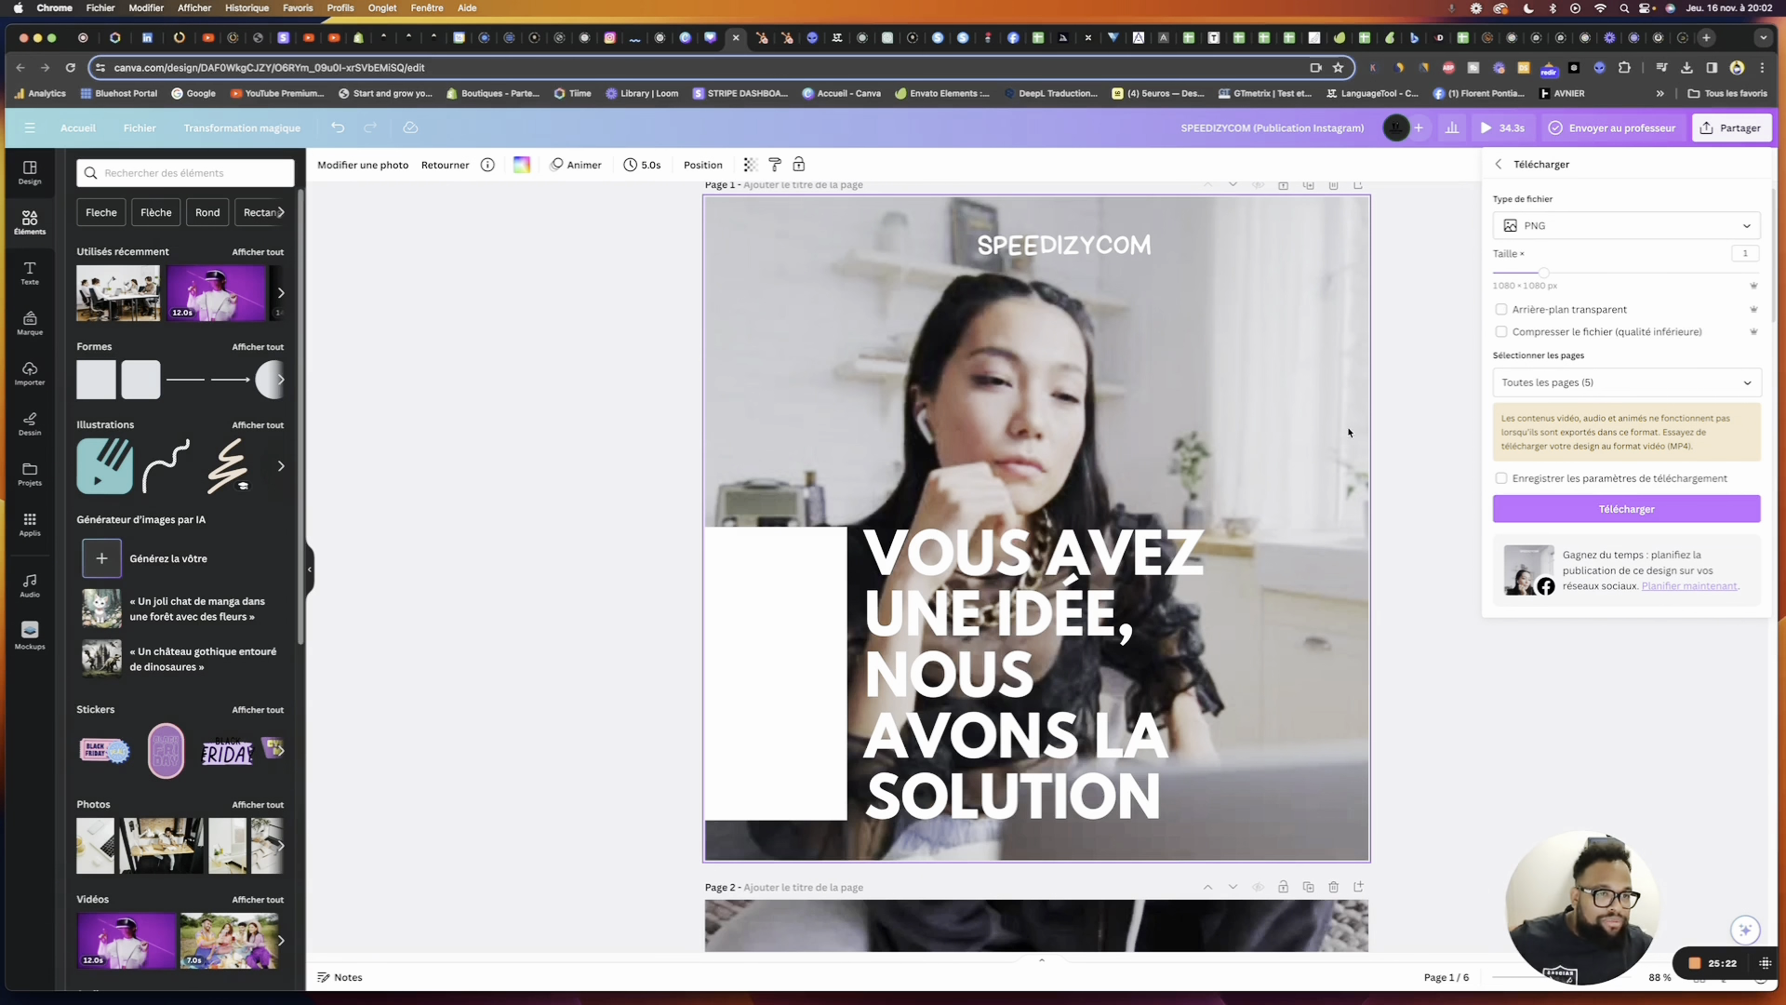
{"action": "left_click", "coordinate": [1604, 240]}
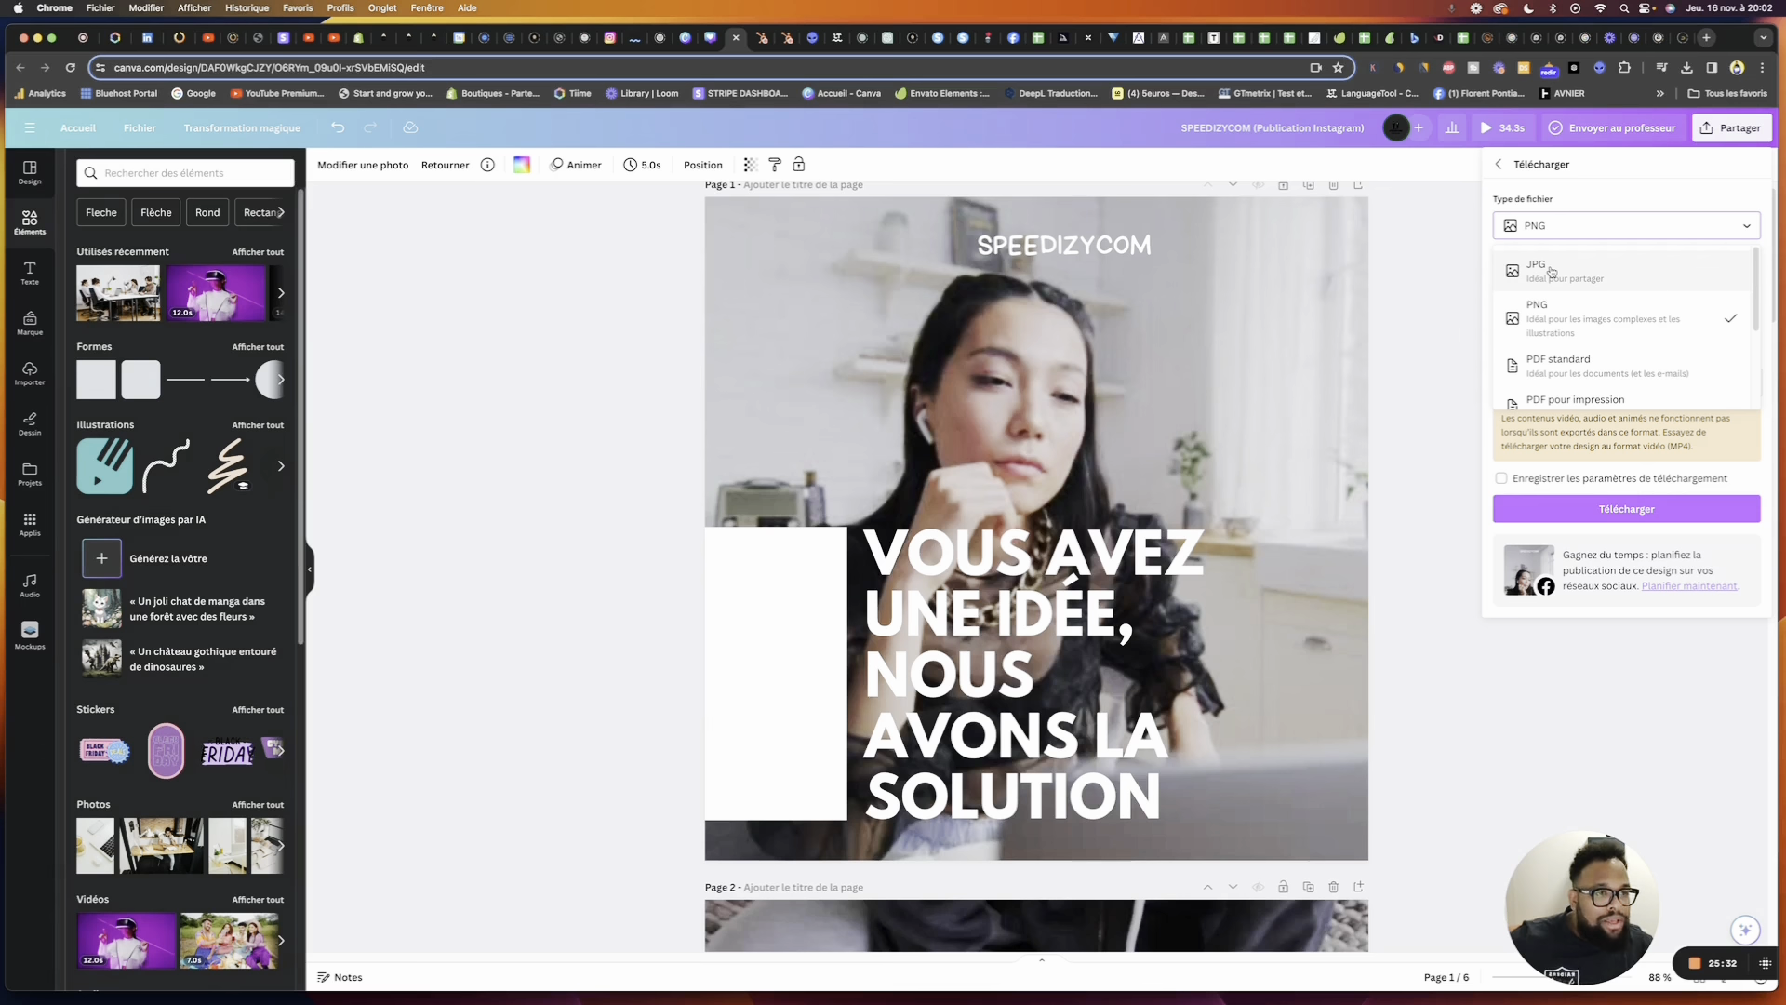
{"action": "left_click", "coordinate": [1549, 319]}
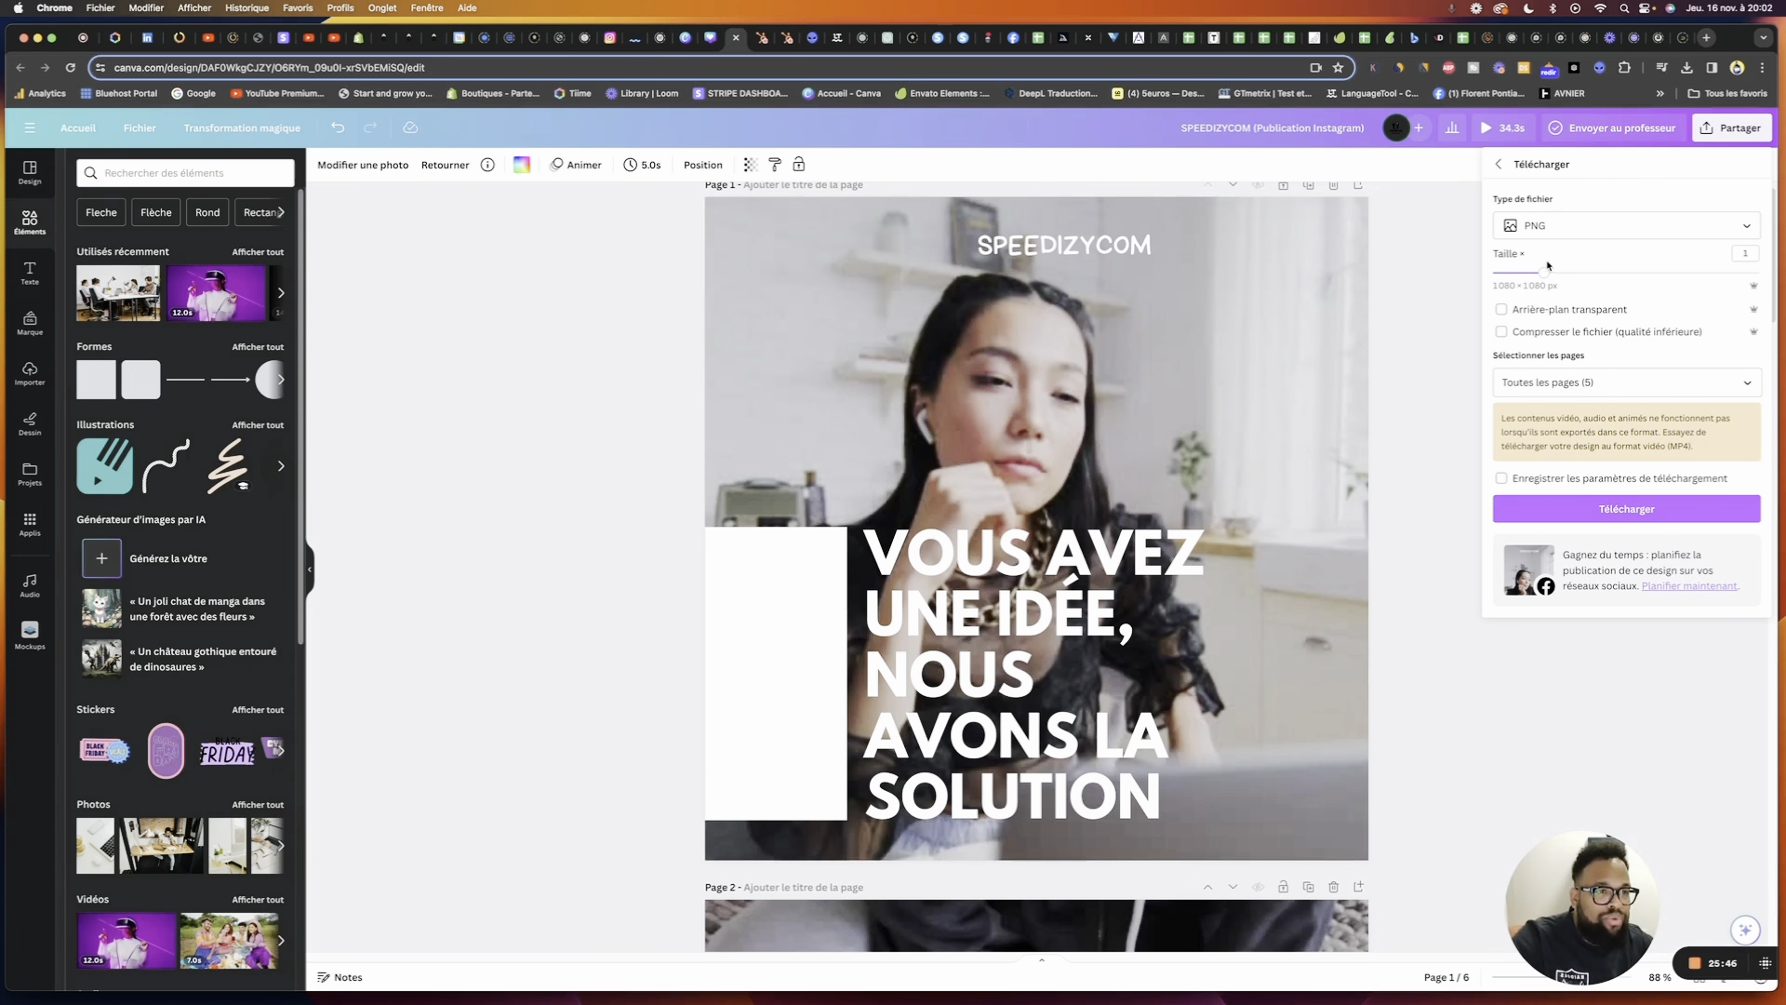
{"action": "mouse_move", "coordinate": [1544, 273]}
{"action": "left_mouse_down"}
{"action": "mouse_move", "coordinate": [1758, 274]}
{"action": "mouse_move", "coordinate": [1543, 273]}
{"action": "left_mouse_up"}
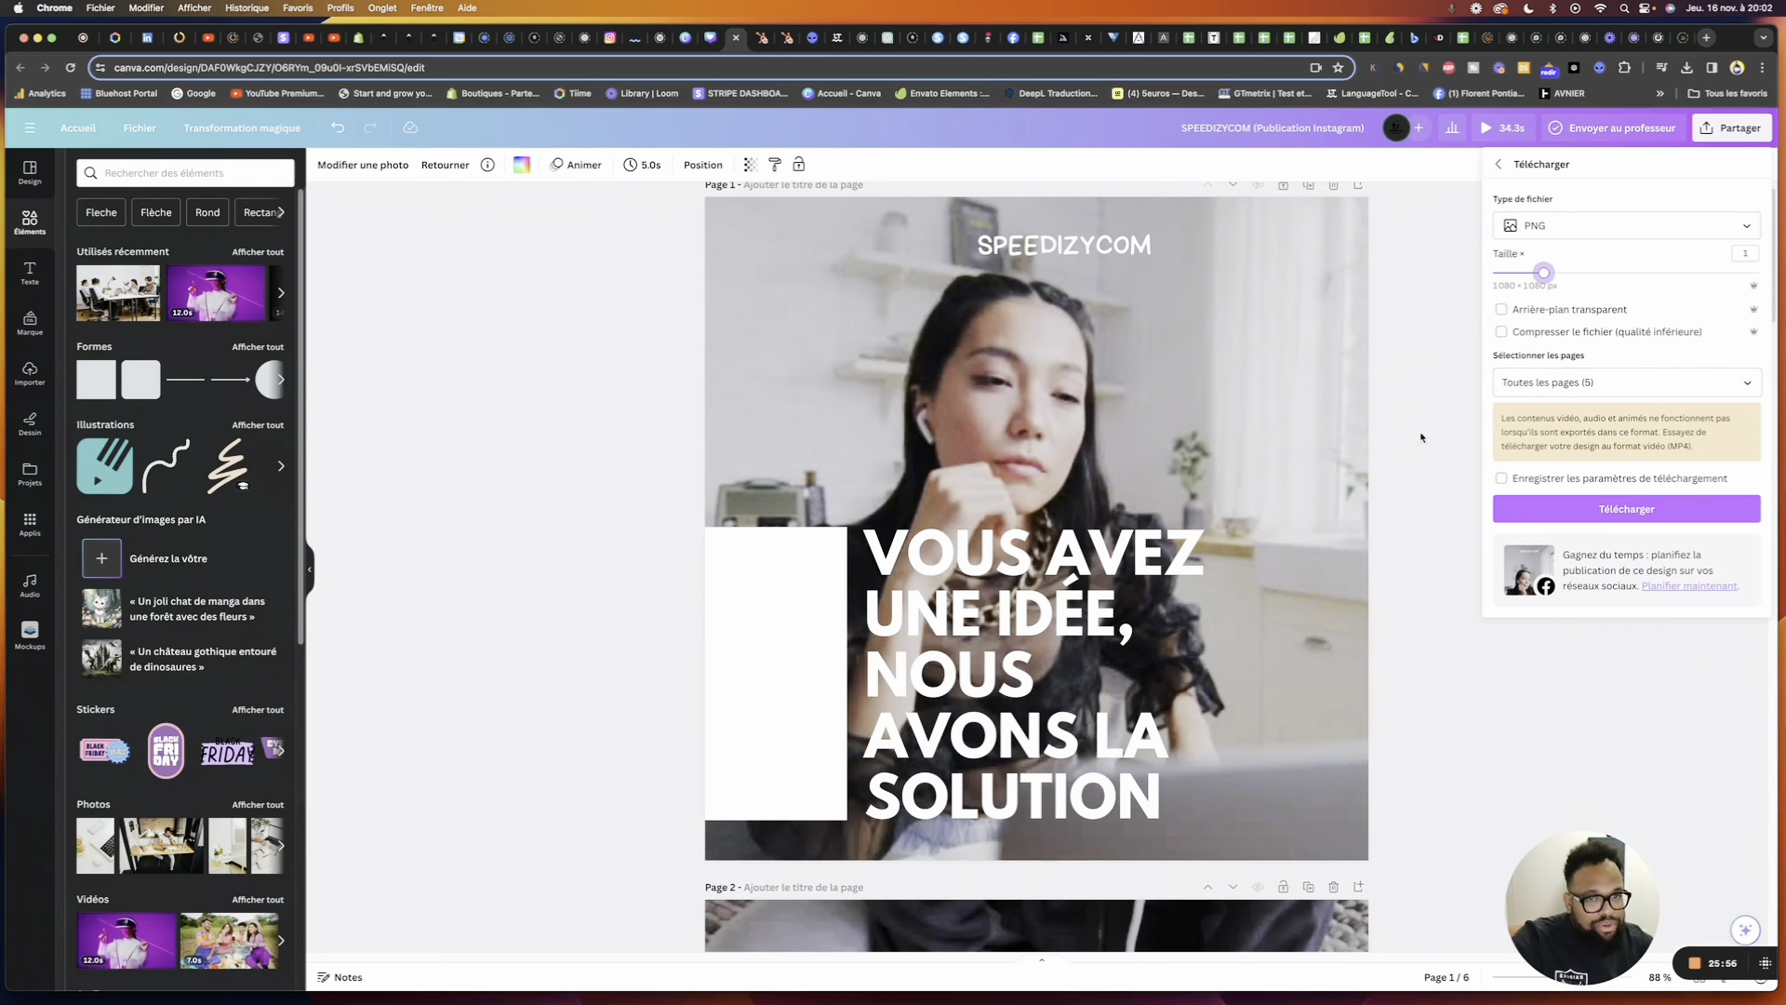
Keep pages 1-4 and 6 selected for export and download them
{"action": "left_click", "coordinate": [1676, 385]}
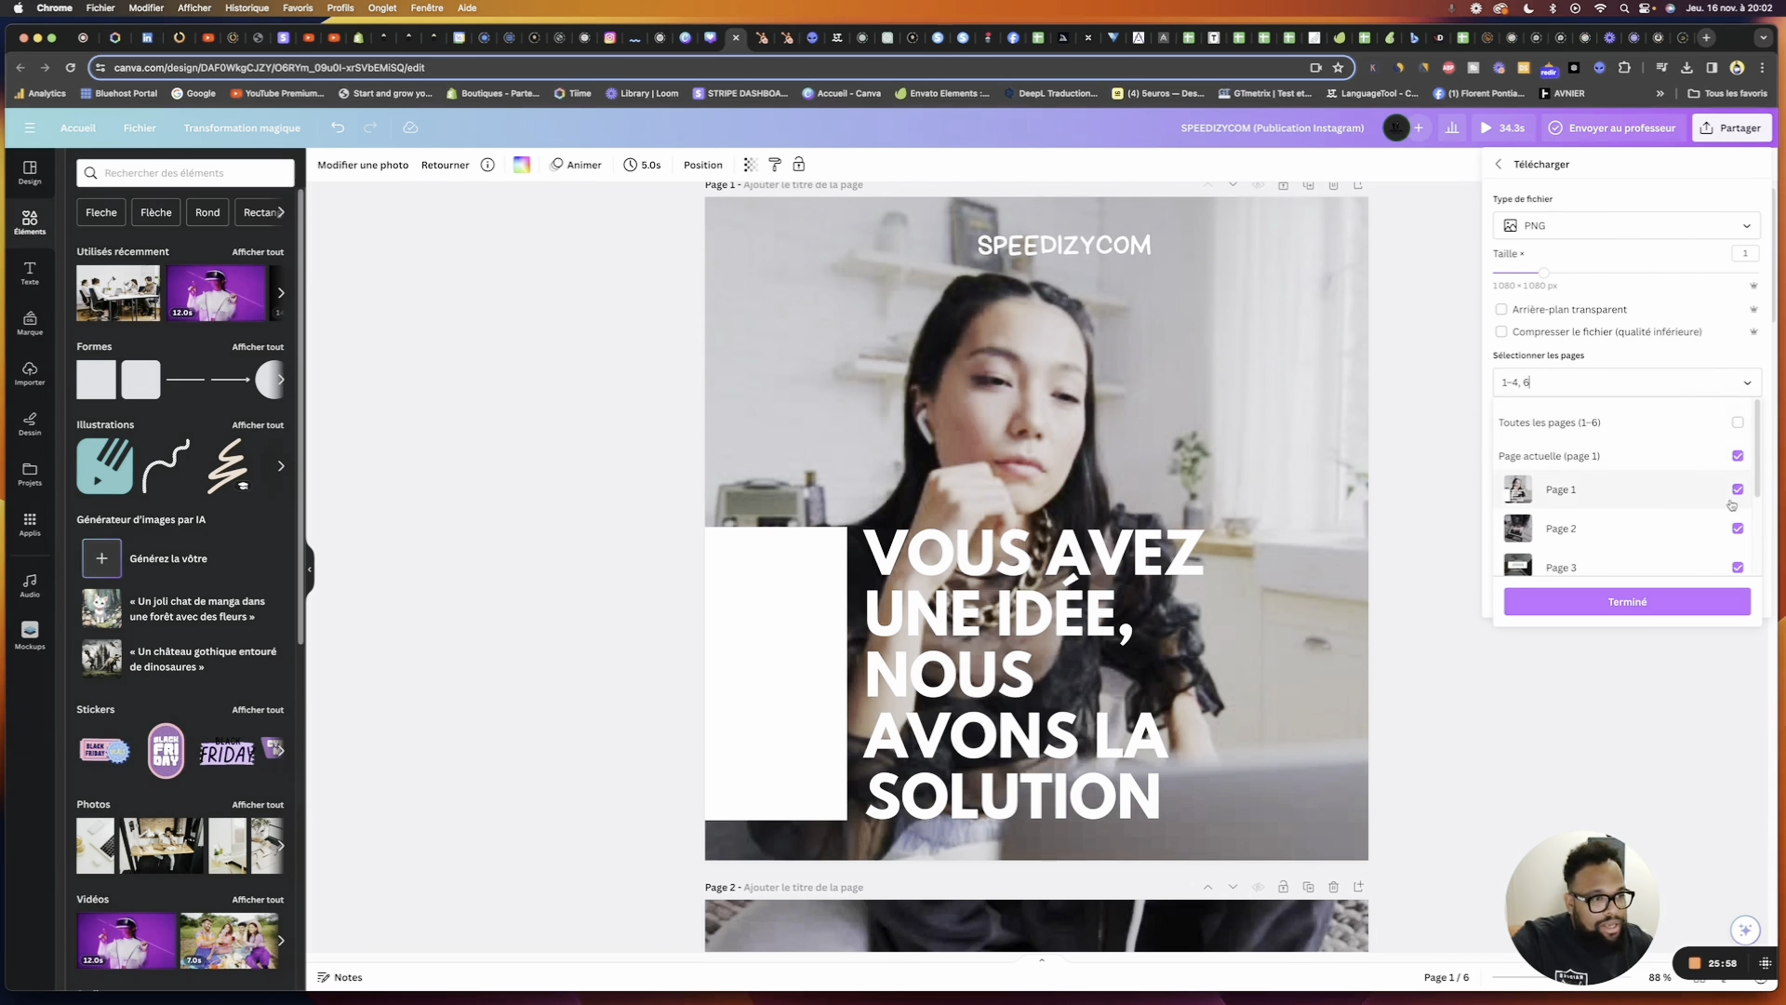
{"action": "left_click", "coordinate": [1631, 604]}
{"action": "left_click", "coordinate": [1617, 513]}
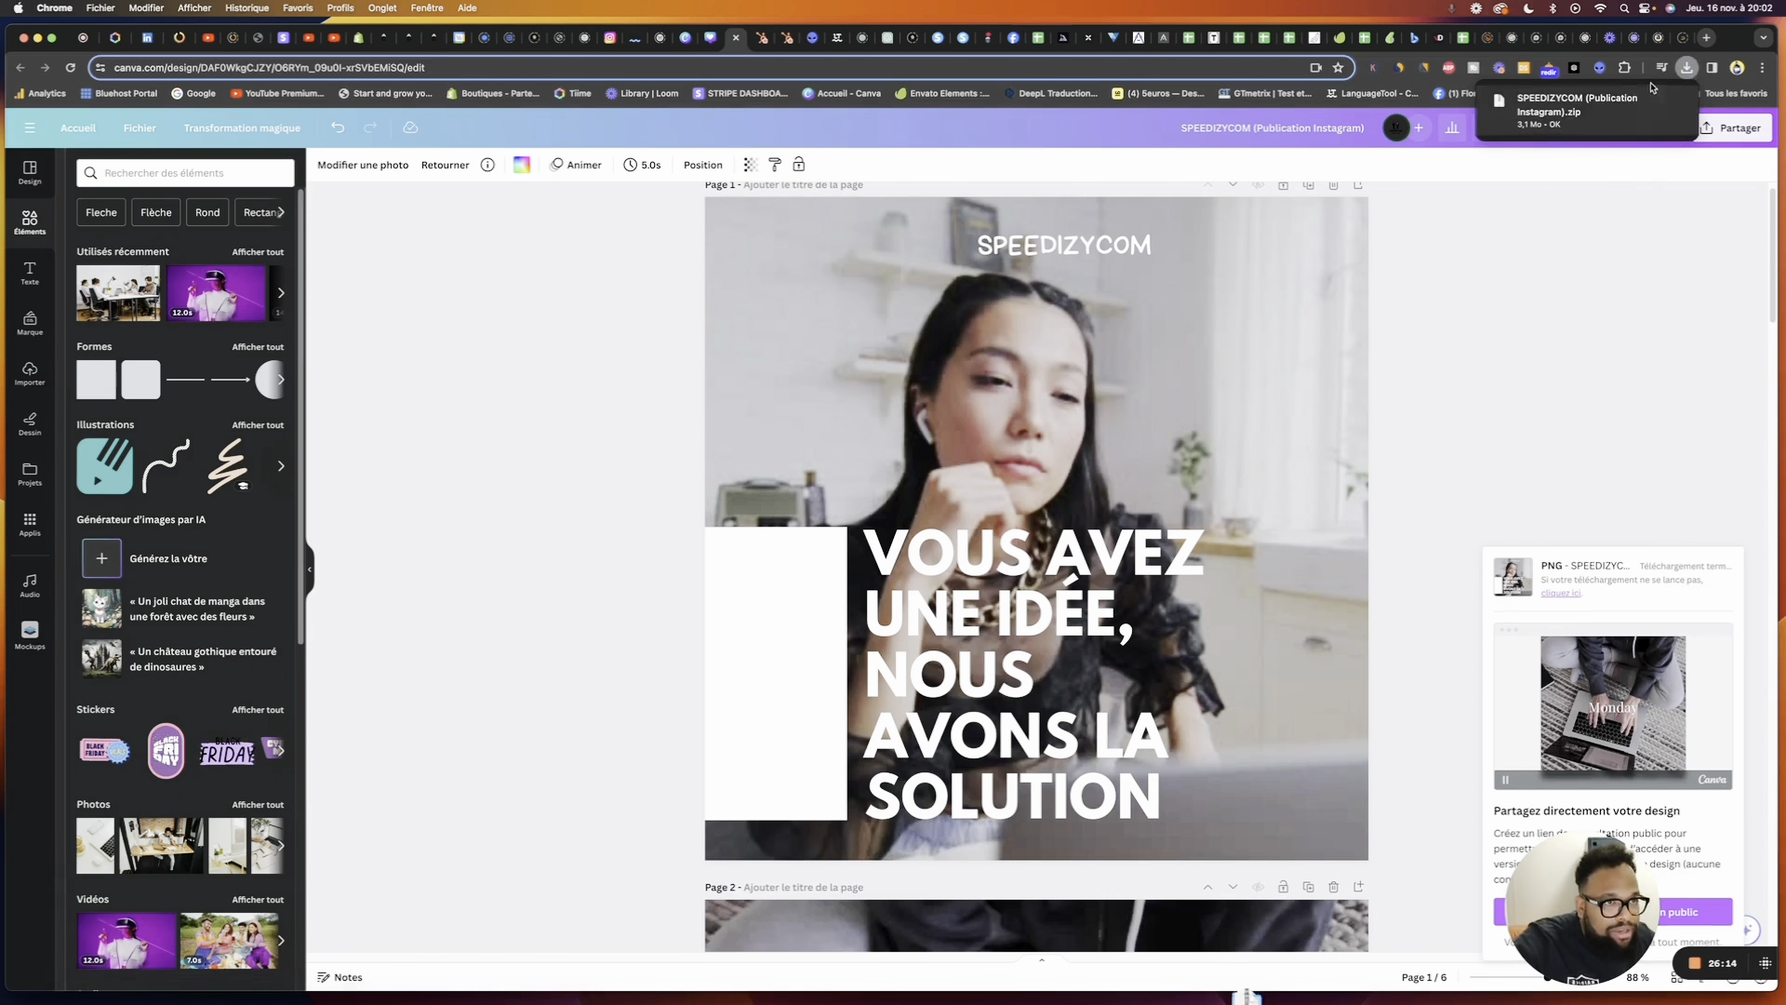
Switch to Finder, open the downloaded SPEEDIZYCOM (Publication Instagram) folder, and preview 1.png before closing the preview
{"action": "left_click", "coordinate": [1578, 111]}
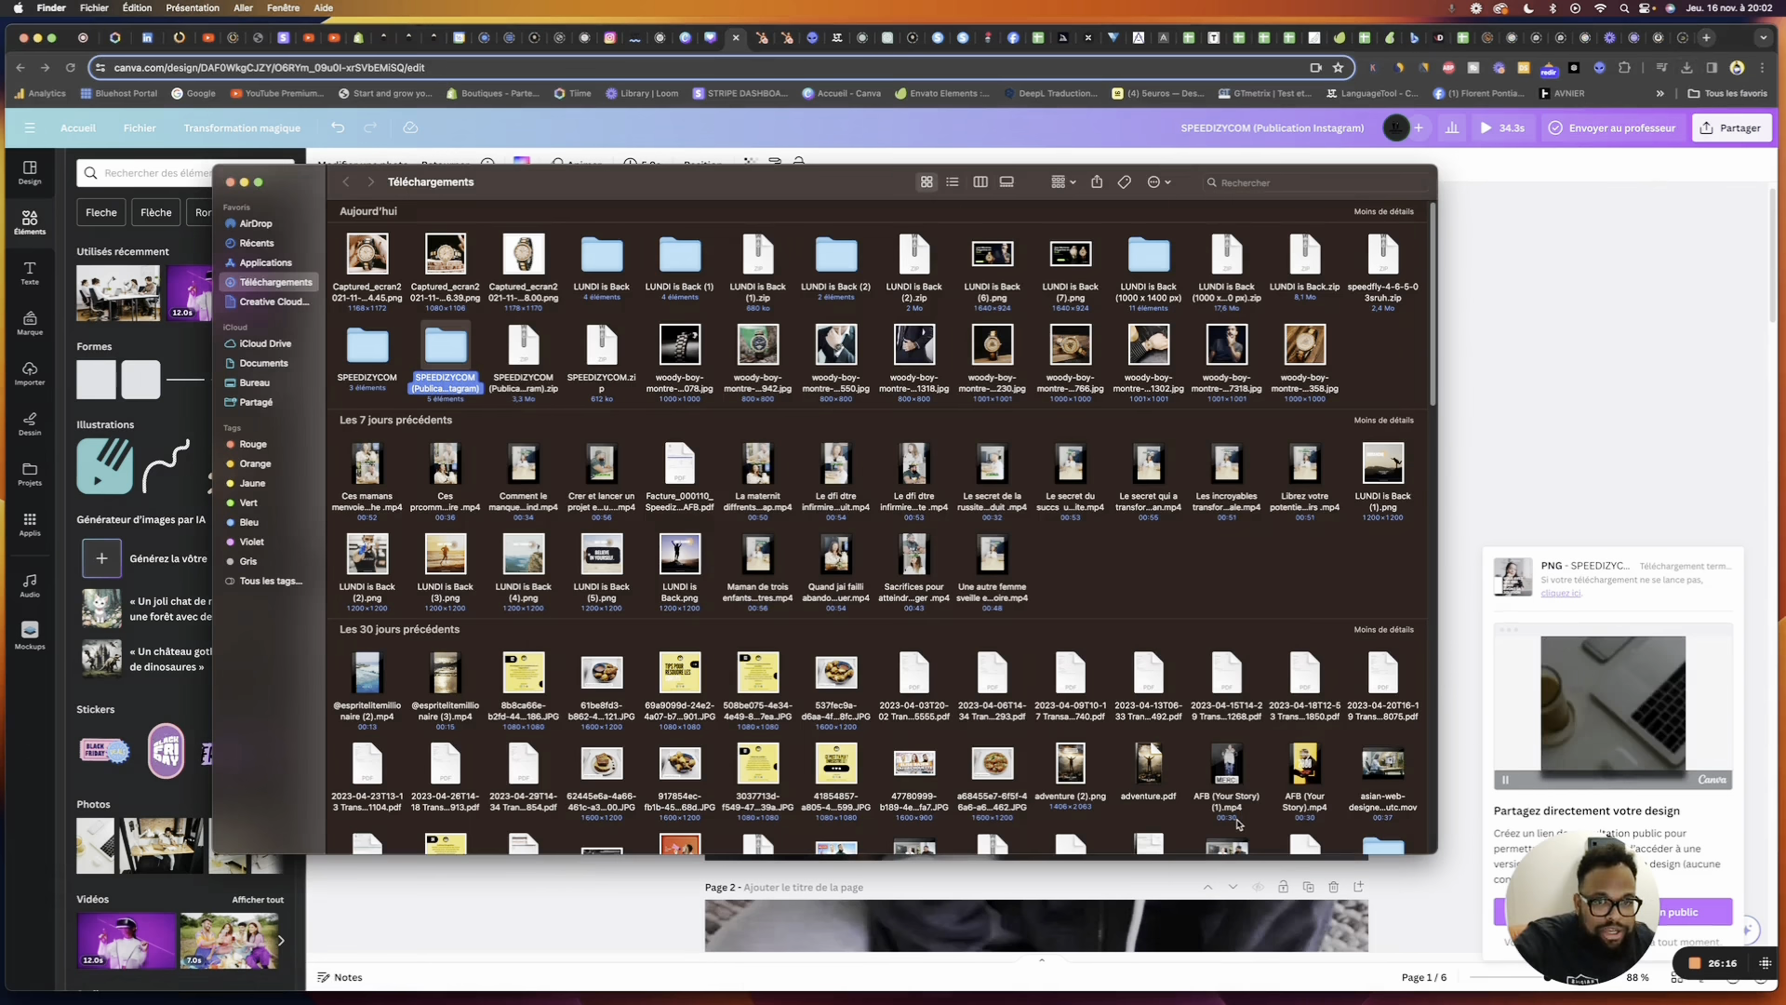
{"action": "double_click", "coordinate": [446, 350]}
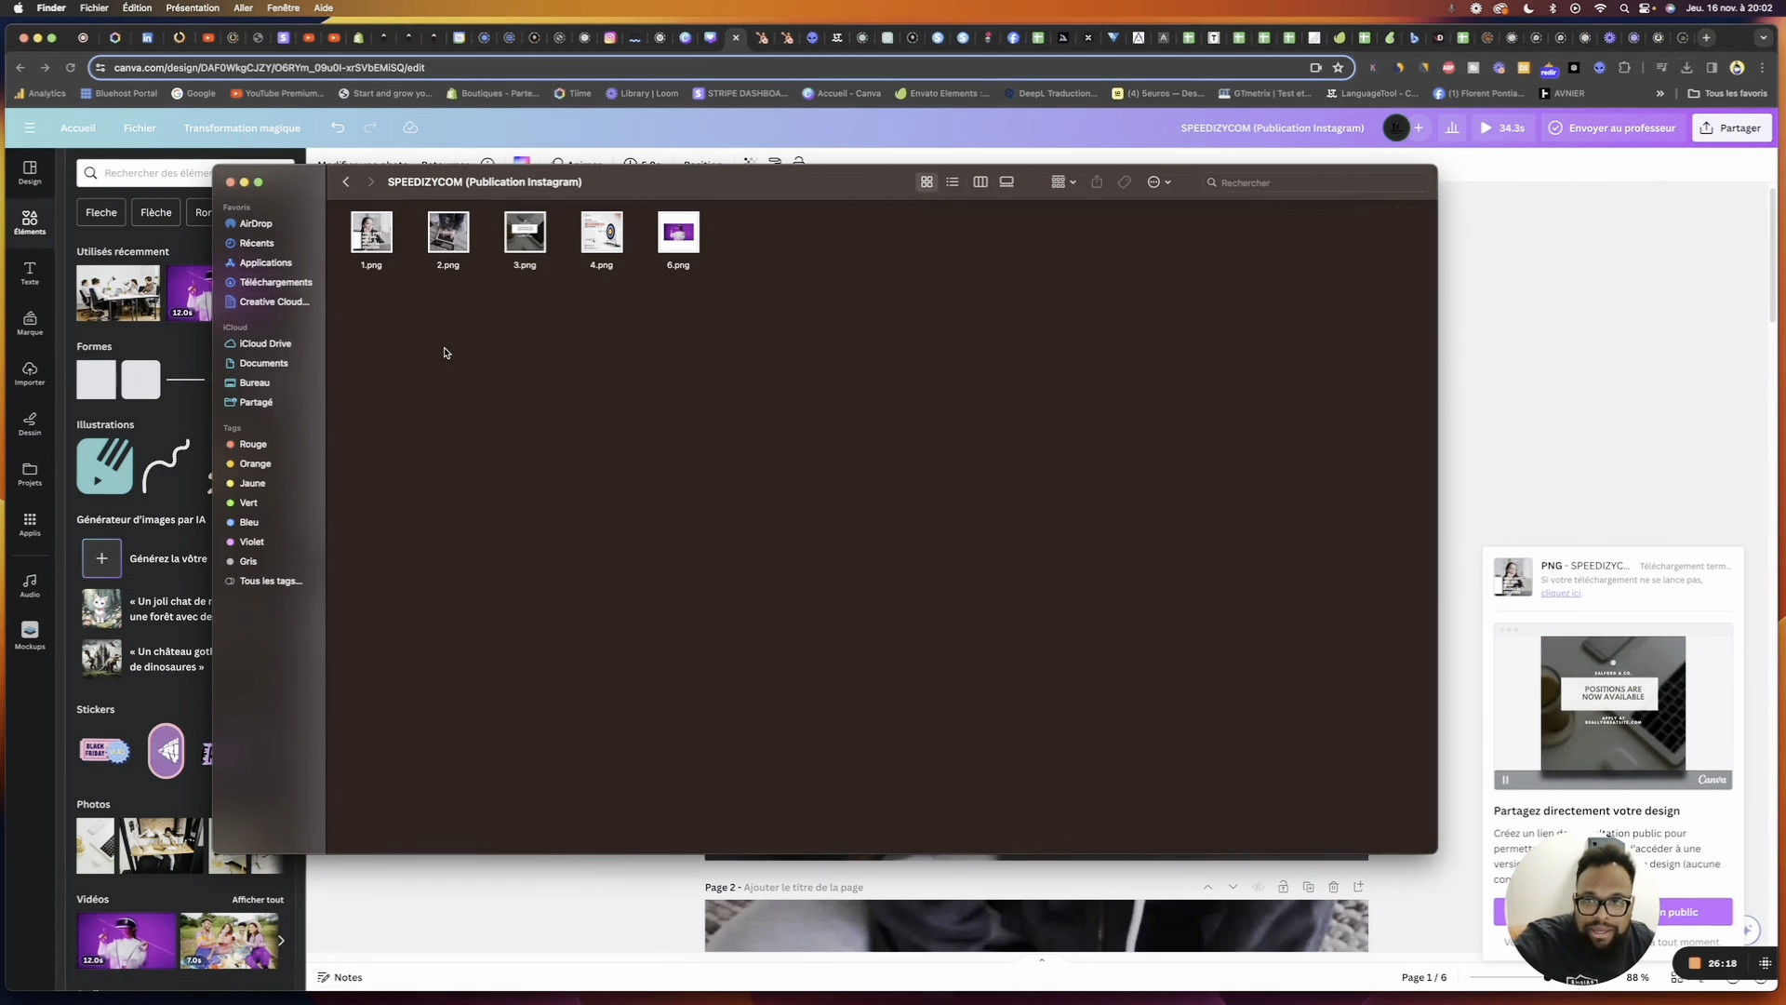
{"action": "double_click", "coordinate": [371, 233]}
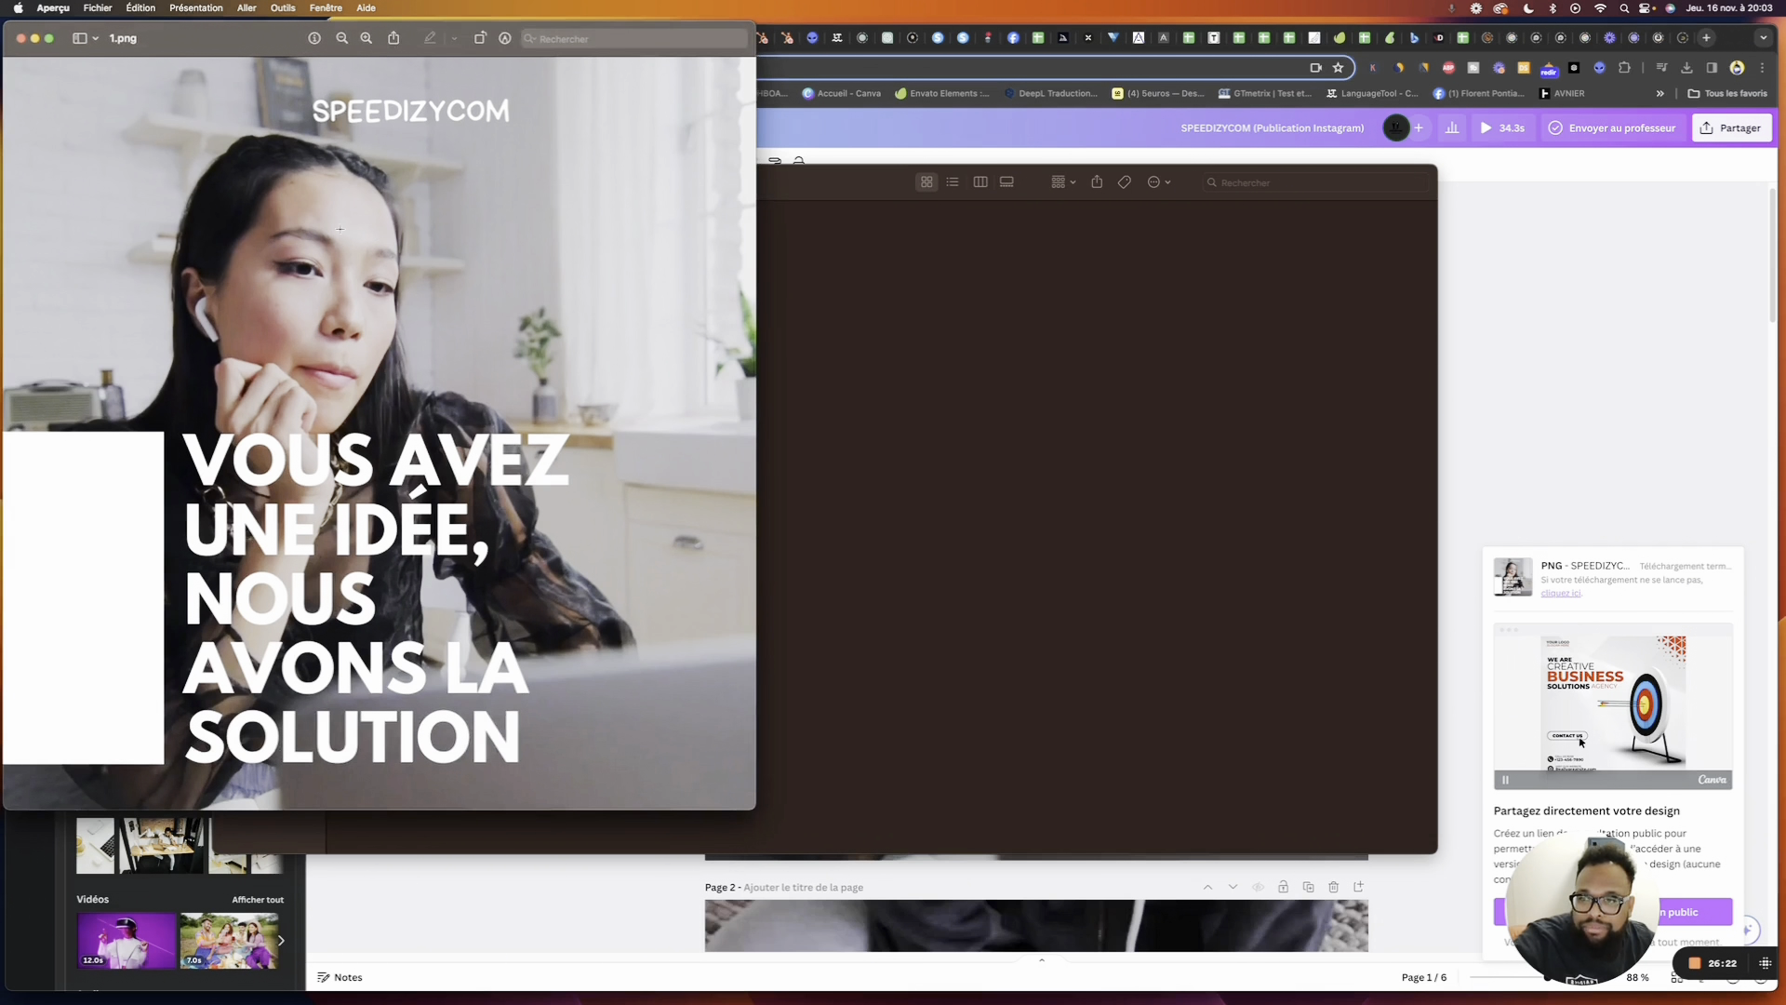
{"action": "left_click", "coordinate": [20, 38]}
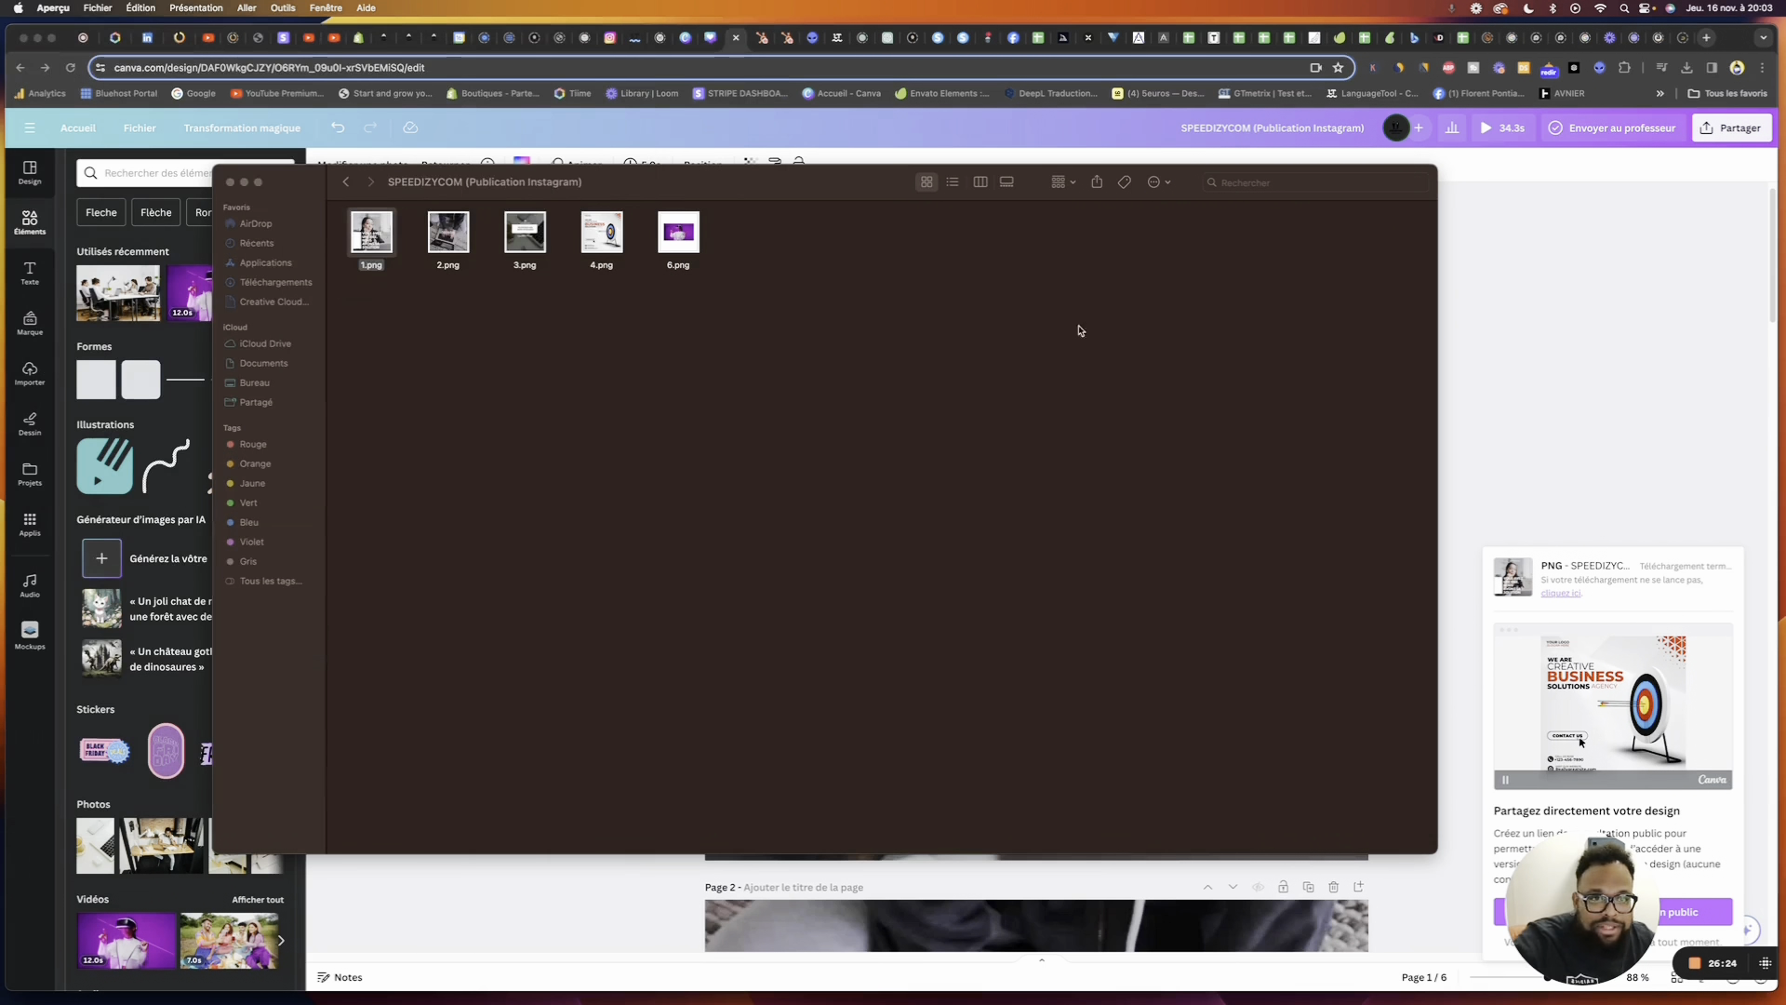
Return from Finder to the browser and switch to the vertical SPEEDIZYCOM video design
{"action": "left_click", "coordinate": [1476, 338]}
{"action": "left_click", "coordinate": [1732, 128]}
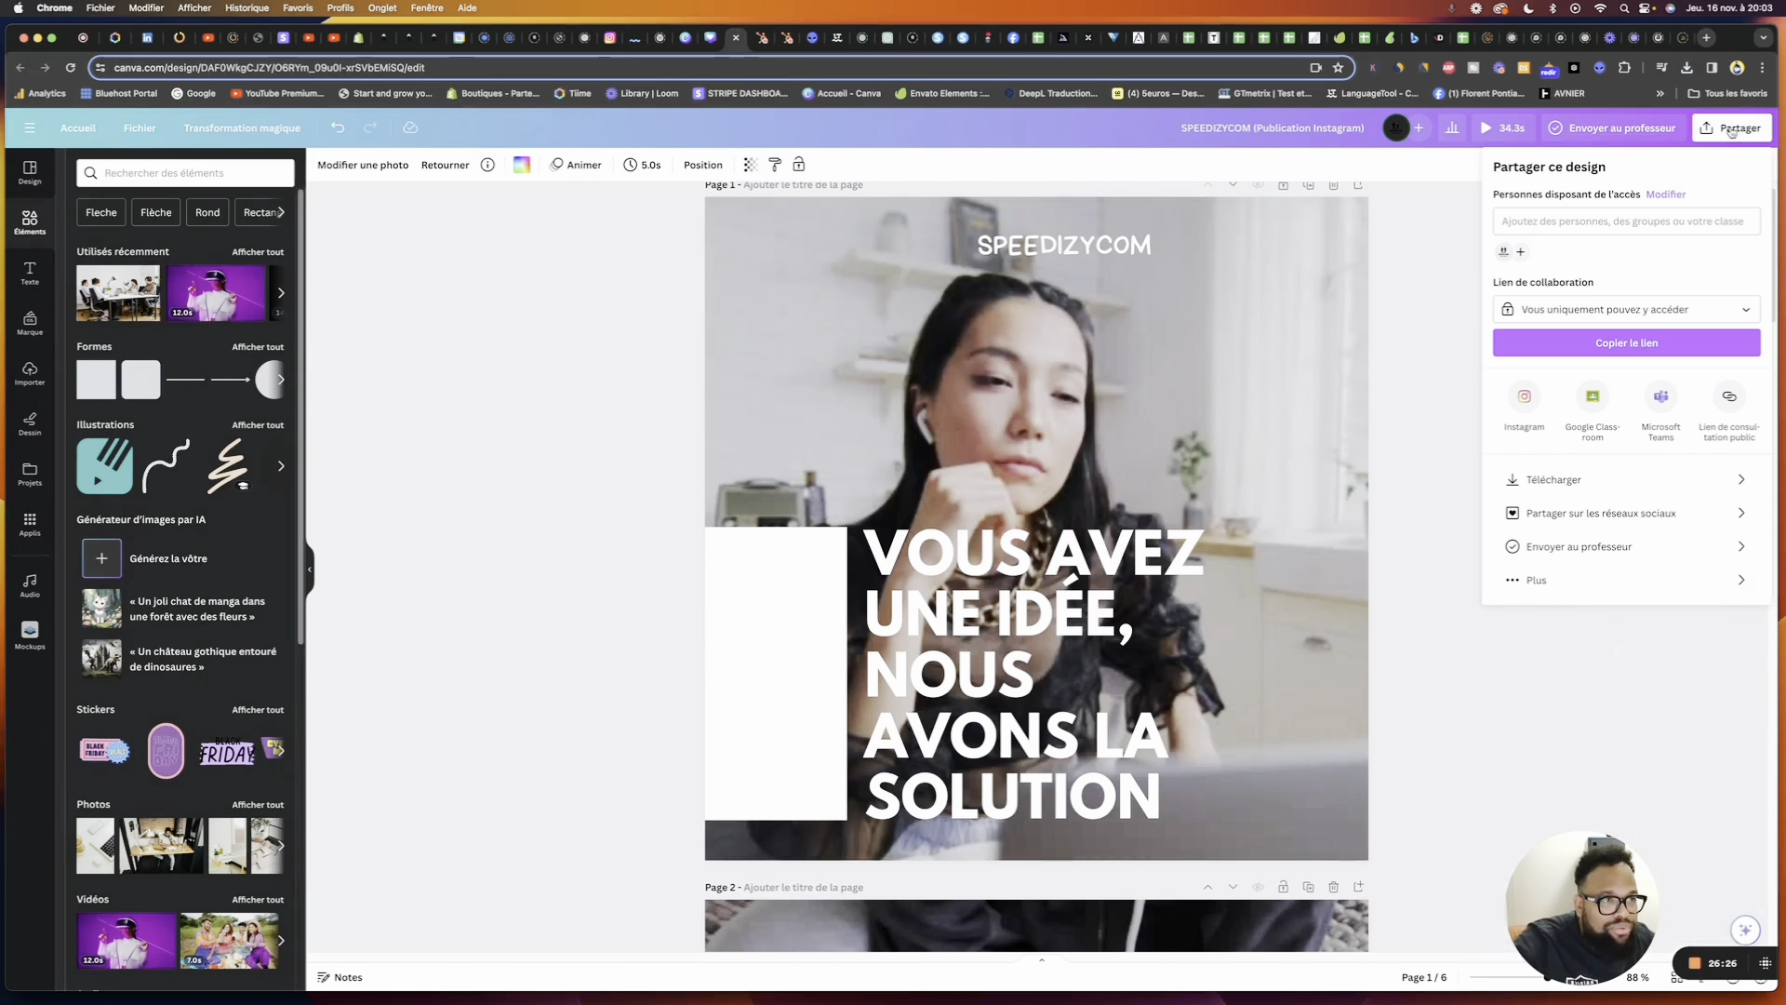
{"action": "left_click", "coordinate": [709, 38]}
{"action": "left_click", "coordinate": [1082, 536]}
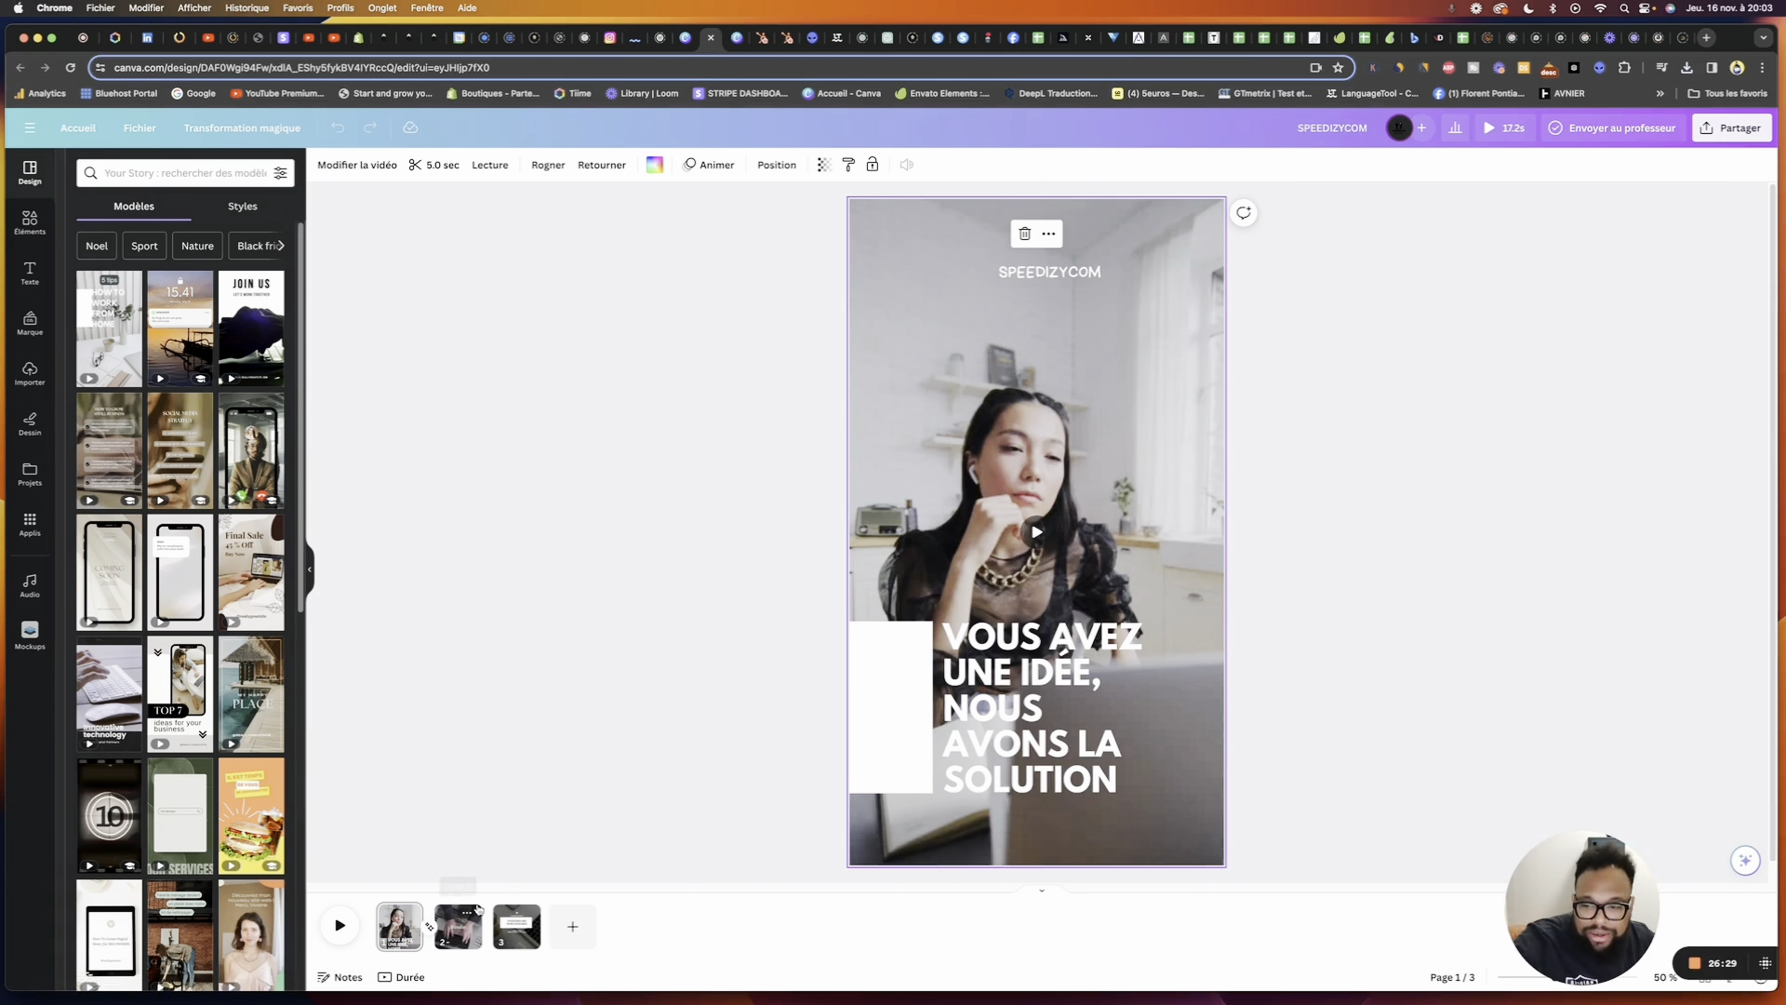
On page 2, replace the "Monday" text with "Lancez-vous" and widen its text box so it fits on one line
{"action": "left_click", "coordinate": [458, 935]}
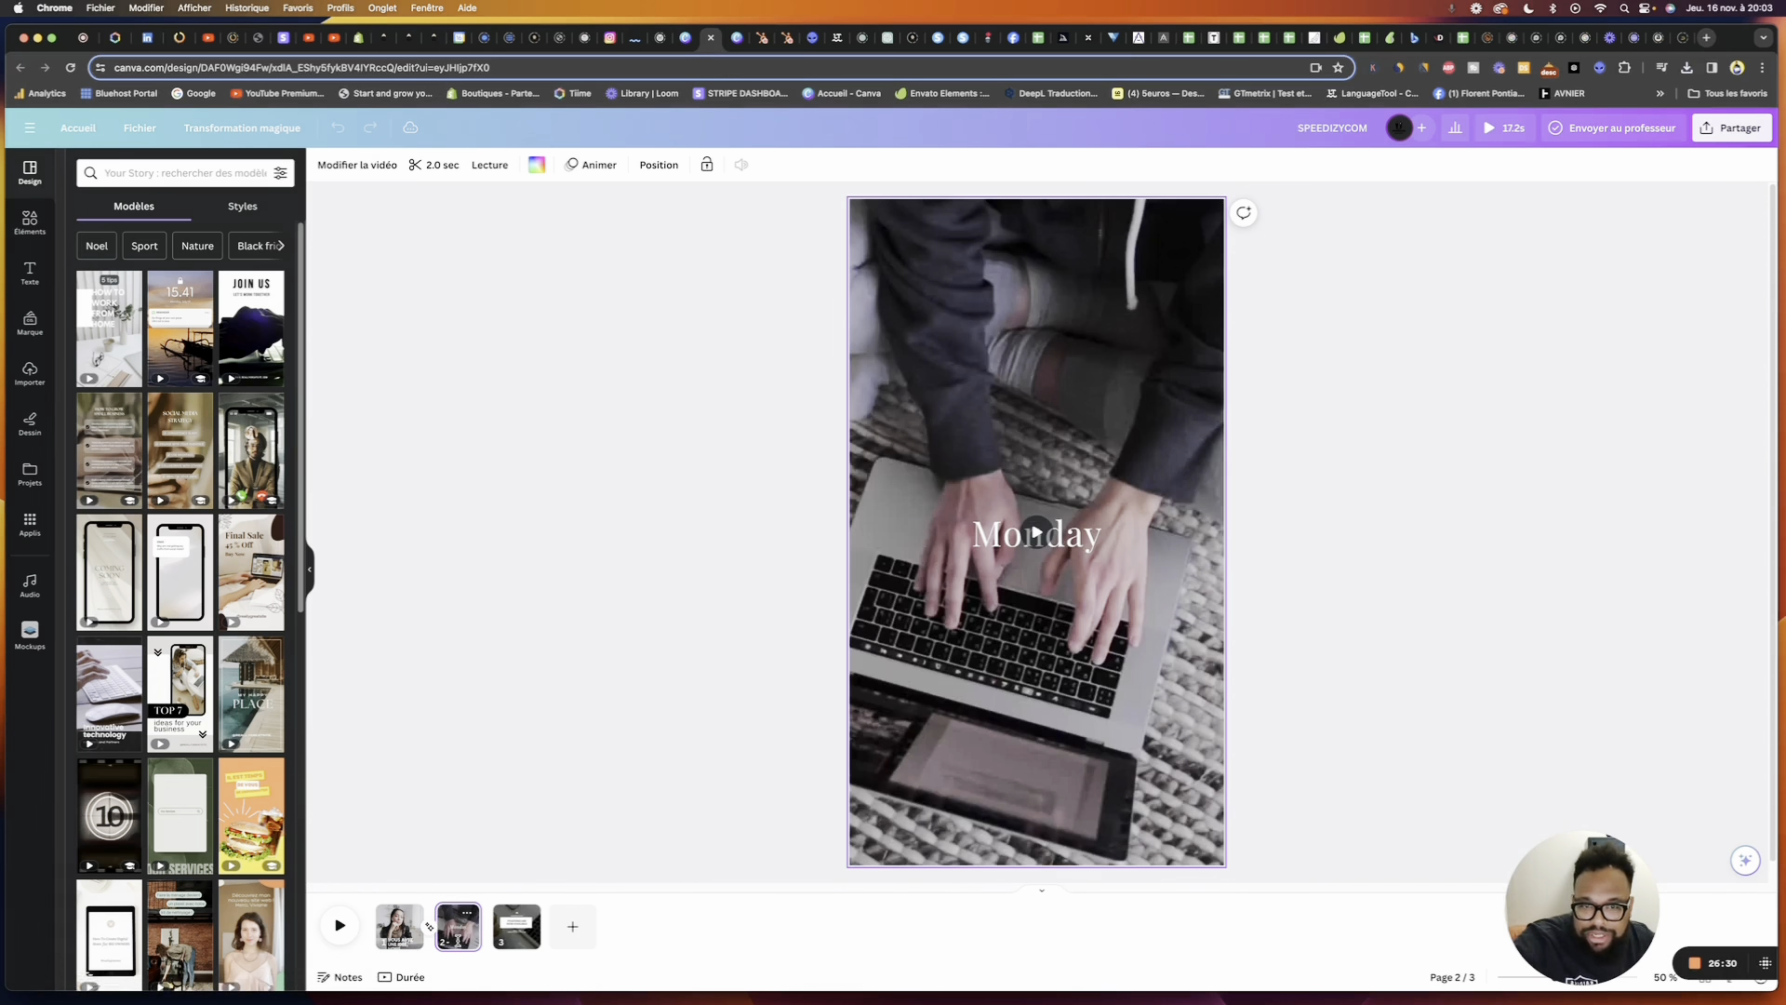
{"action": "double_click", "coordinate": [974, 537]}
{"action": "type", "text": "Lancez"}
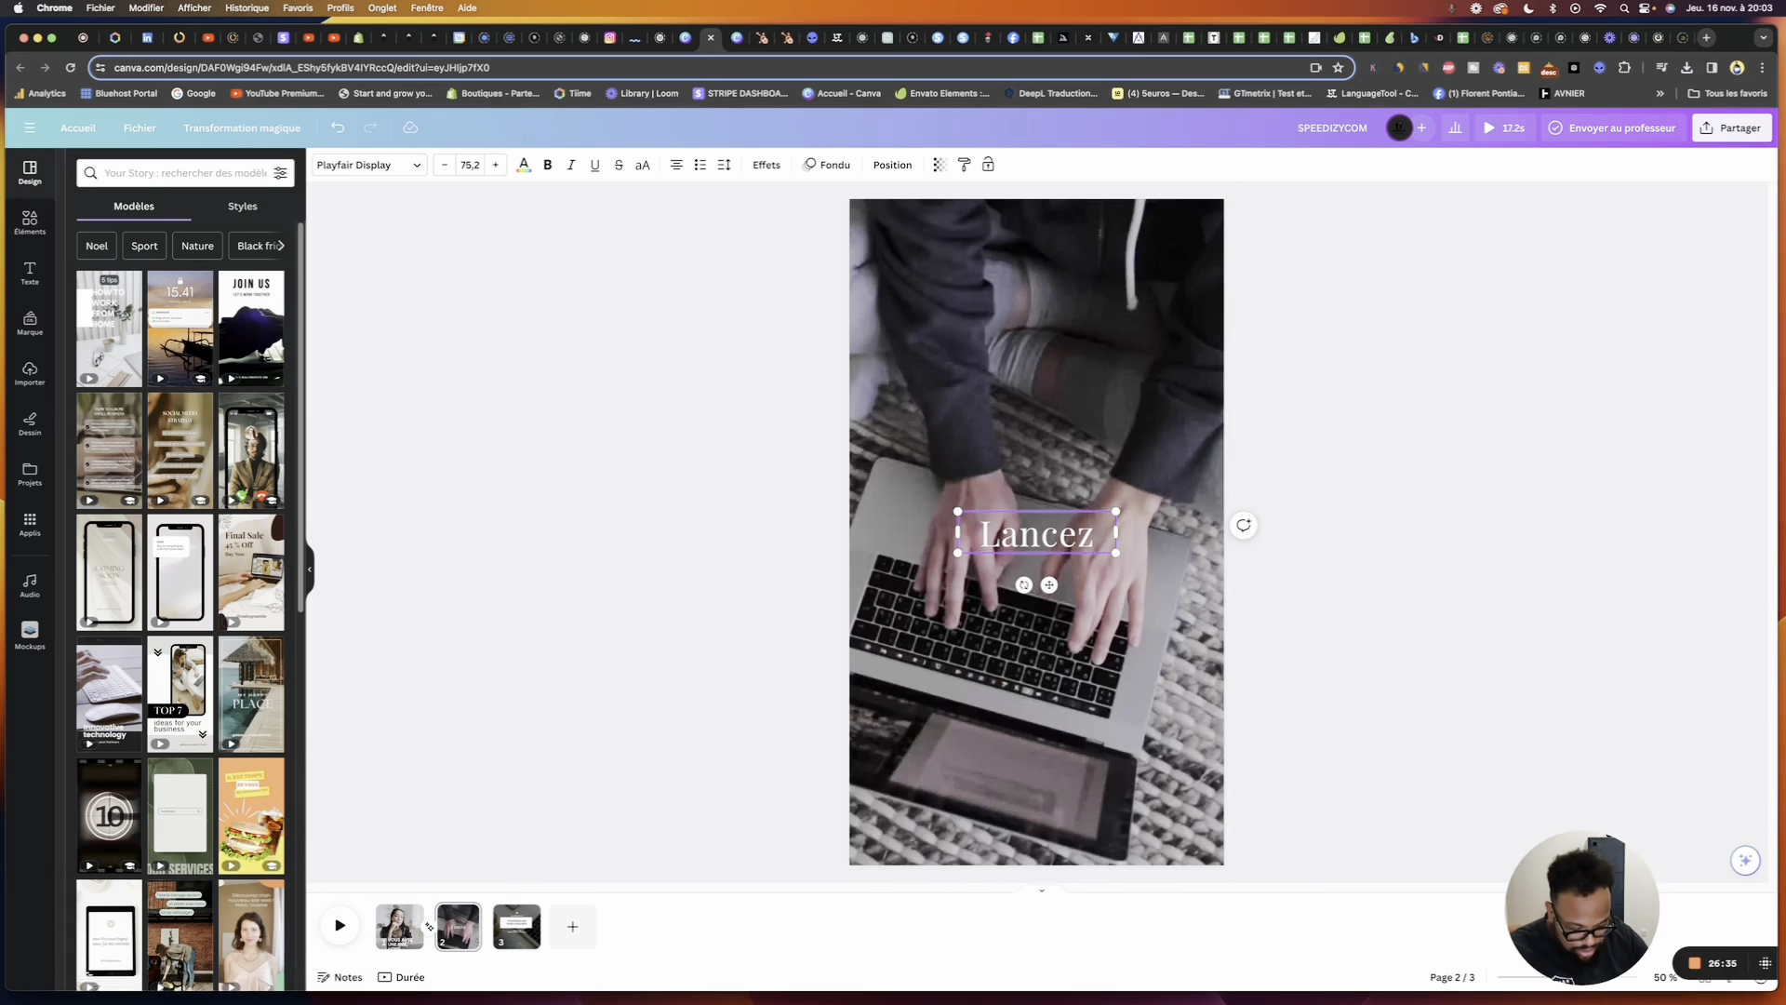
{"action": "type", "text": "-vous"}
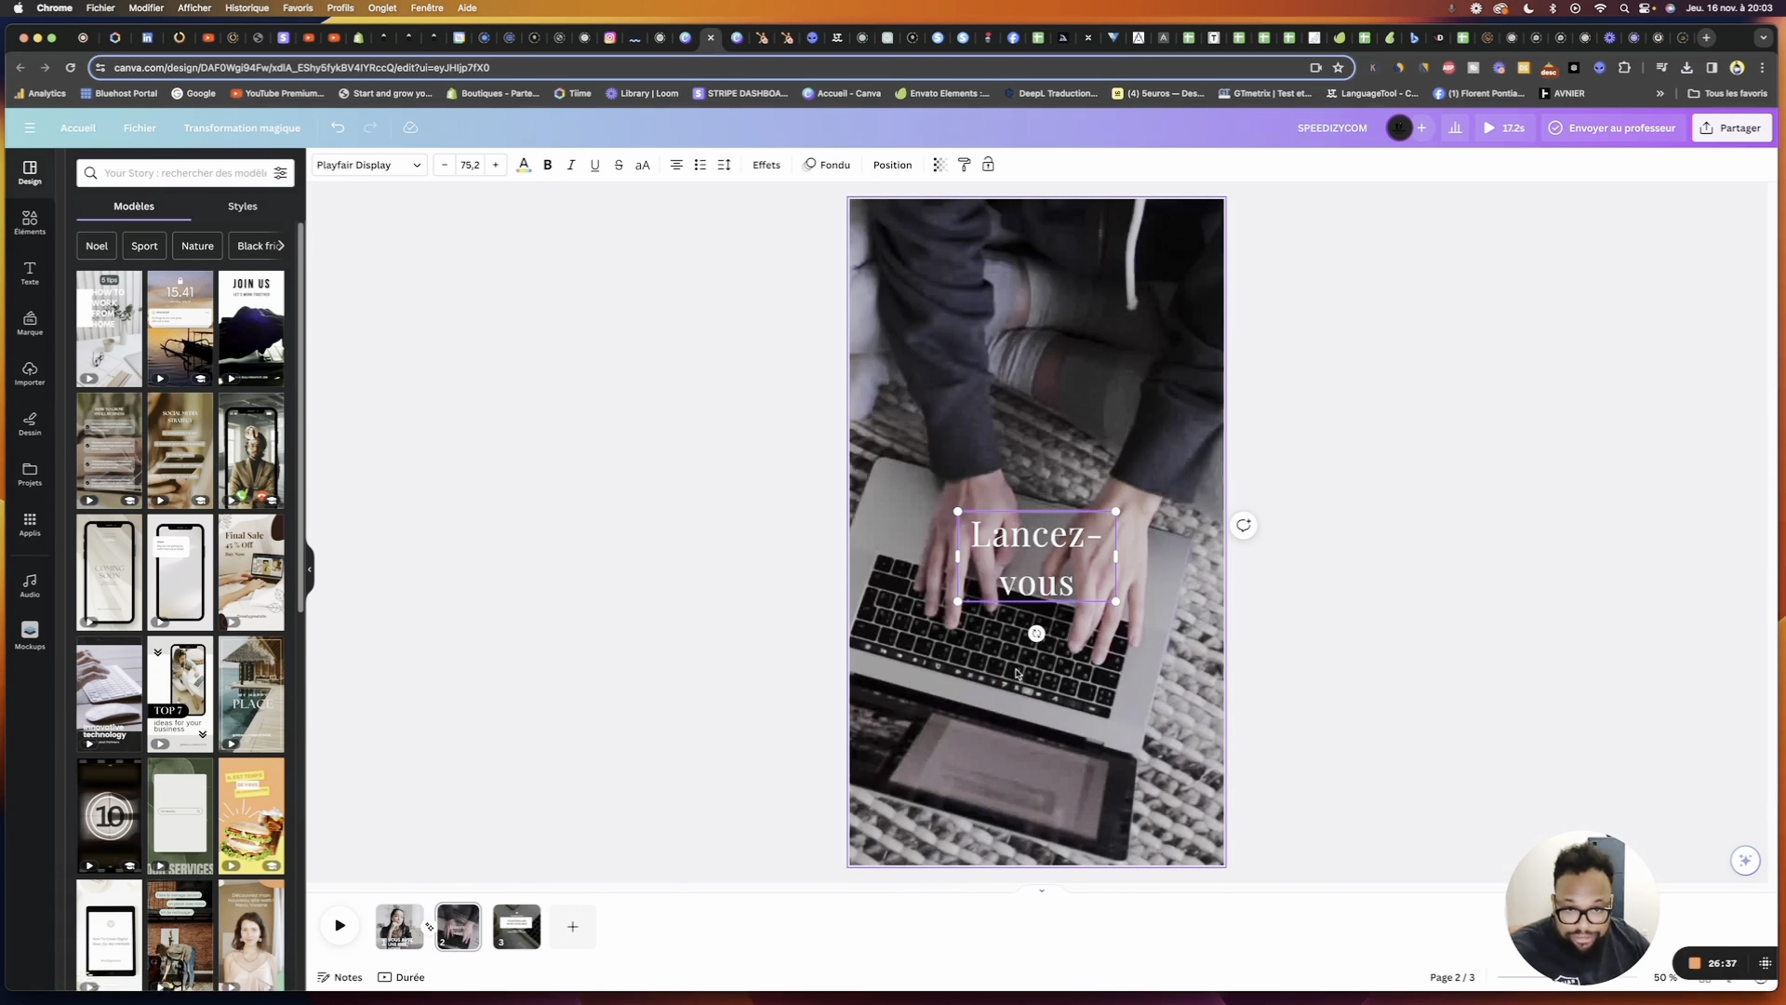
{"action": "left_click_drag", "start_coordinate": [1114, 555], "coordinate": [1181, 548]}
On page 3, change the small line above the white box to "SPEEDIZYCOM" and the box heading to "Donnez vie à vos projets"
{"action": "left_click", "coordinate": [517, 926]}
{"action": "triple_click", "coordinate": [1036, 445]}
{"action": "type", "text": "SPEEDIZ"}
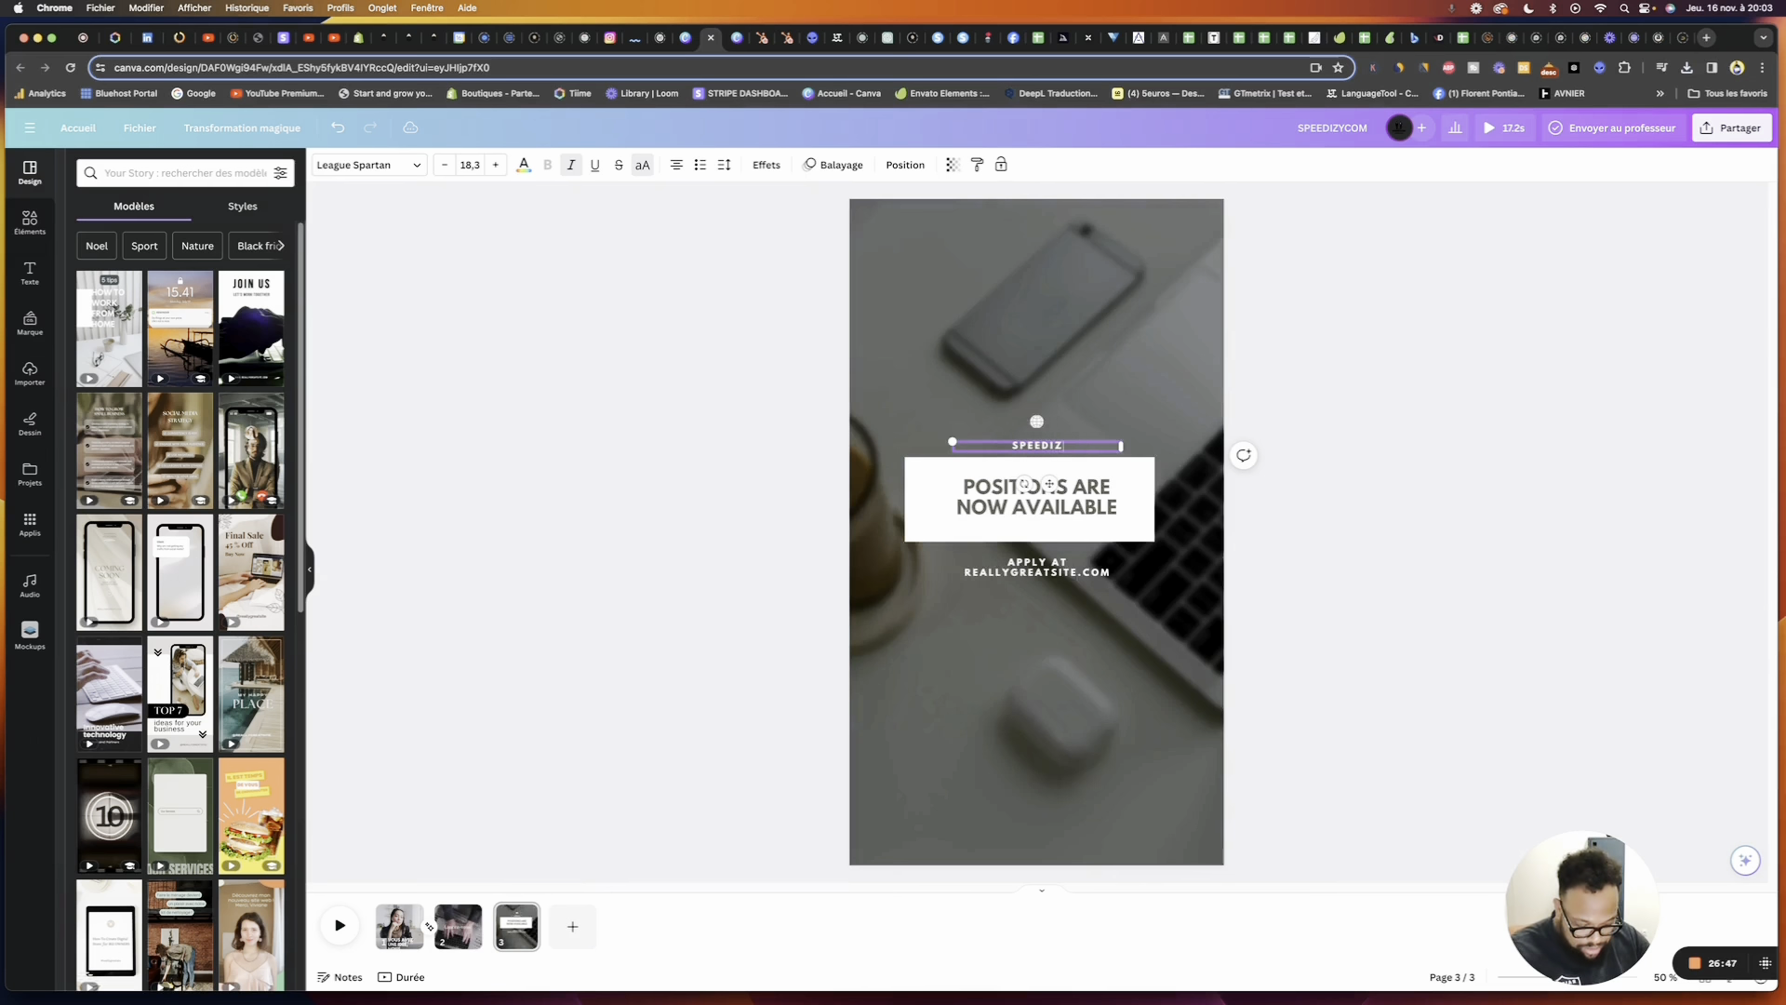
{"action": "type", "text": "YCOM"}
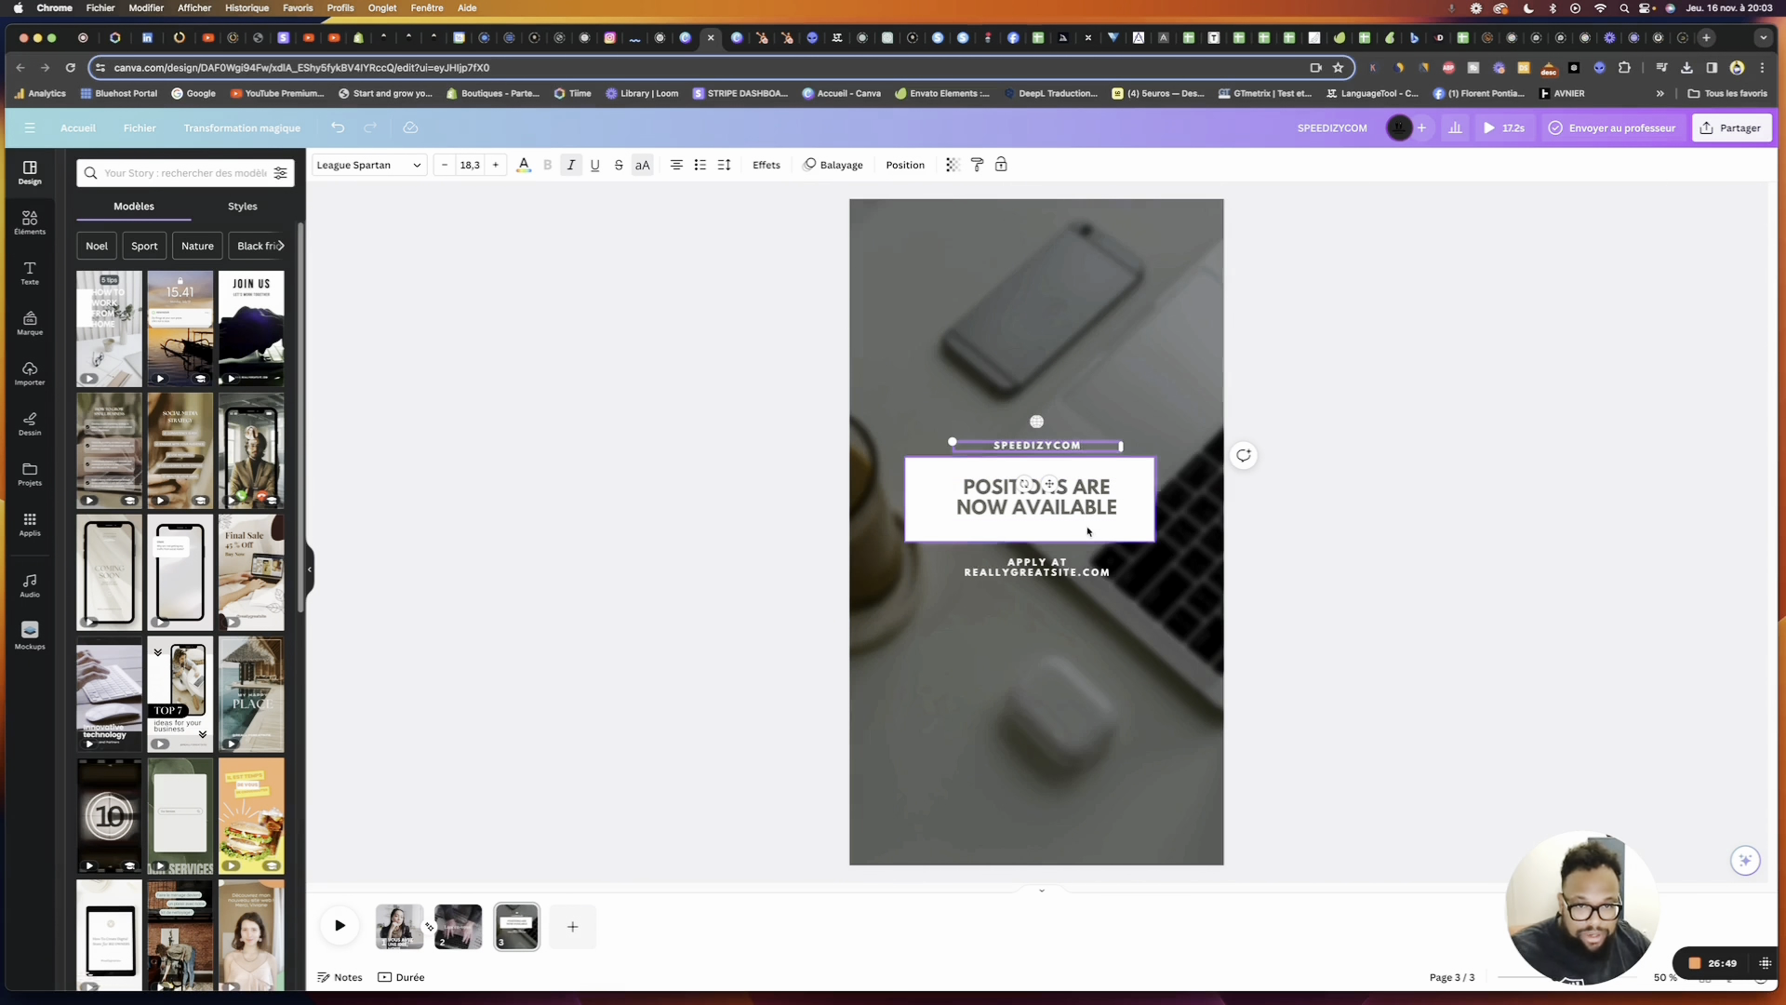
{"action": "triple_click", "coordinate": [1083, 507]}
{"action": "type", "text": "Donnez vie à vos projets"}
Replace the "Apply at reallygreatsite.com" line below the white box with "SPEEDIZYCOM.COM"
{"action": "left_click", "coordinate": [1069, 574]}
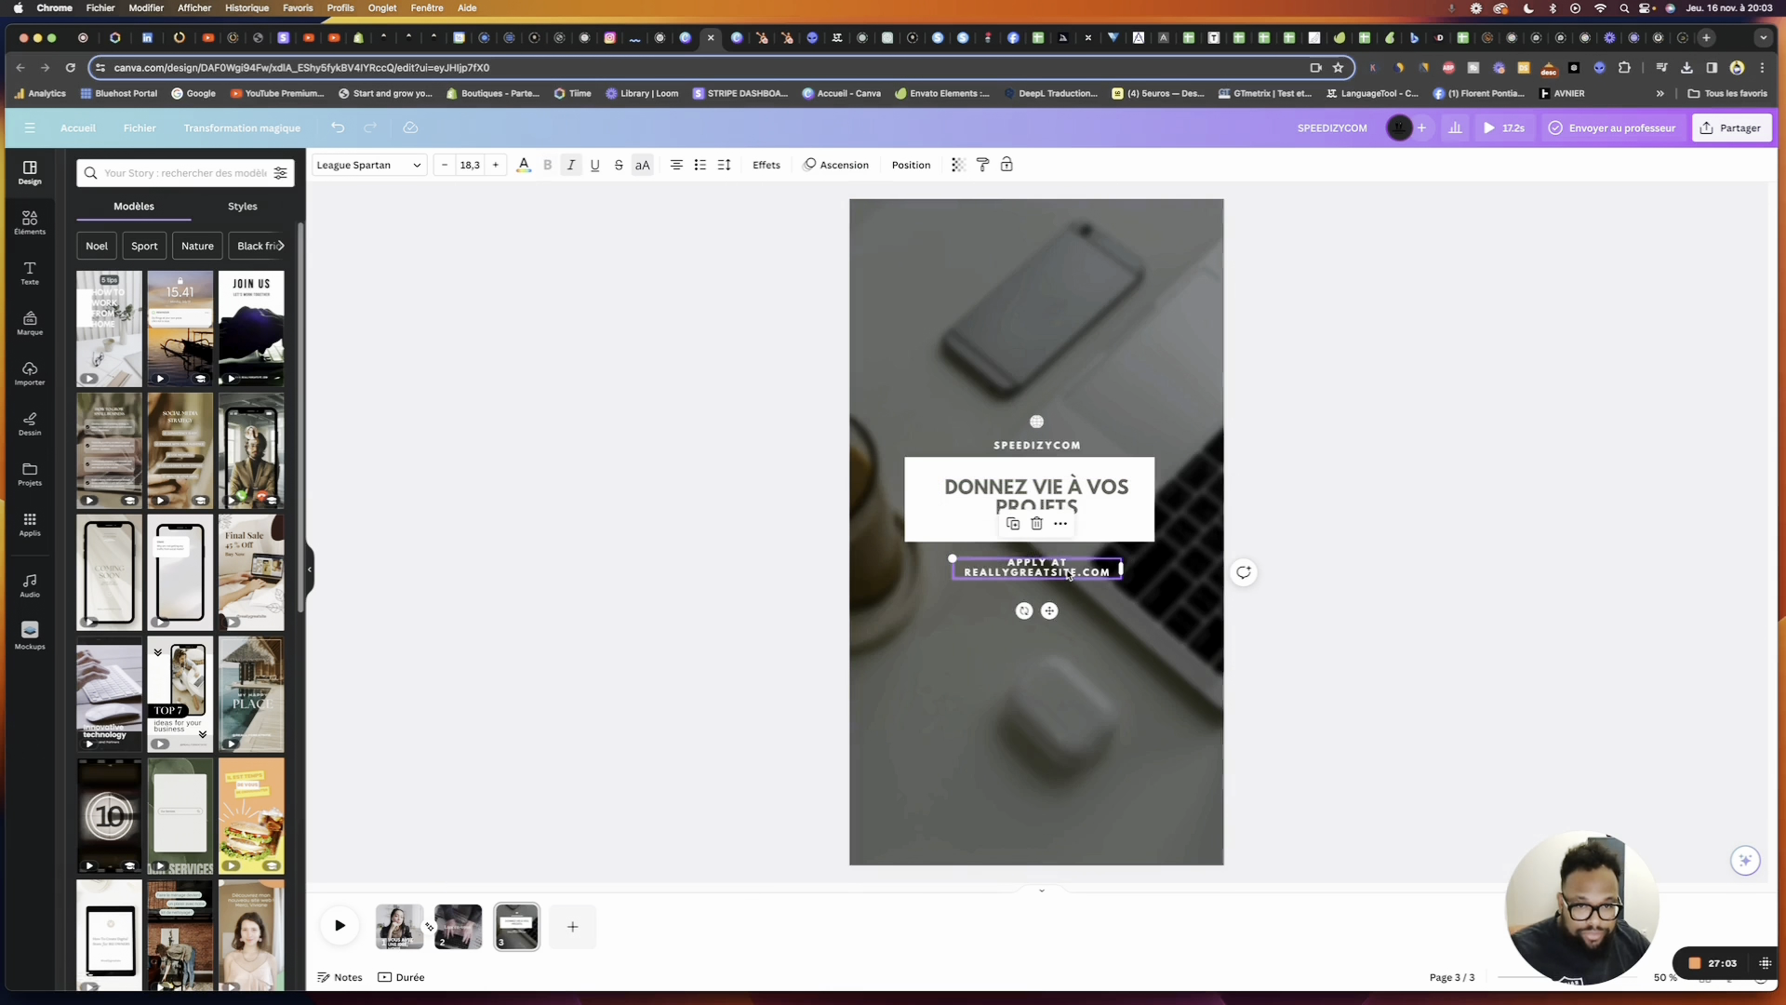
{"action": "left_click", "coordinate": [1069, 574]}
{"action": "left_click_drag", "start_coordinate": [1069, 574], "coordinate": [1012, 559]}
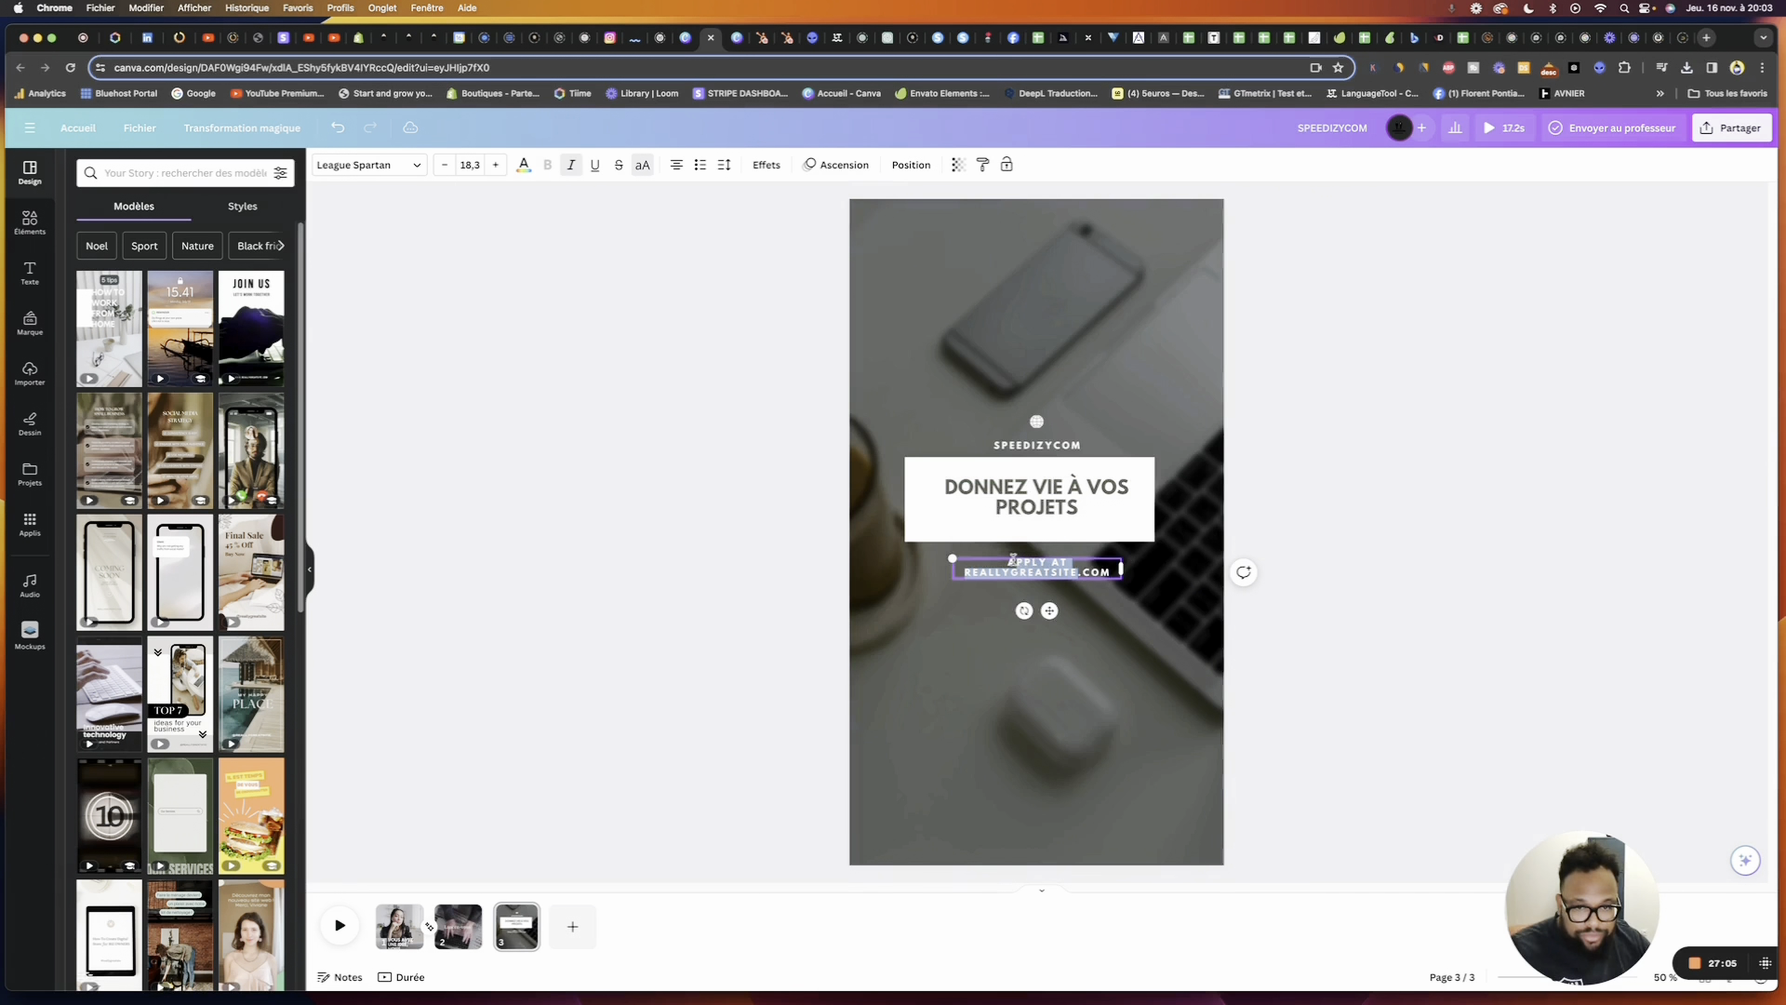
{"action": "type", "text": "SP"}
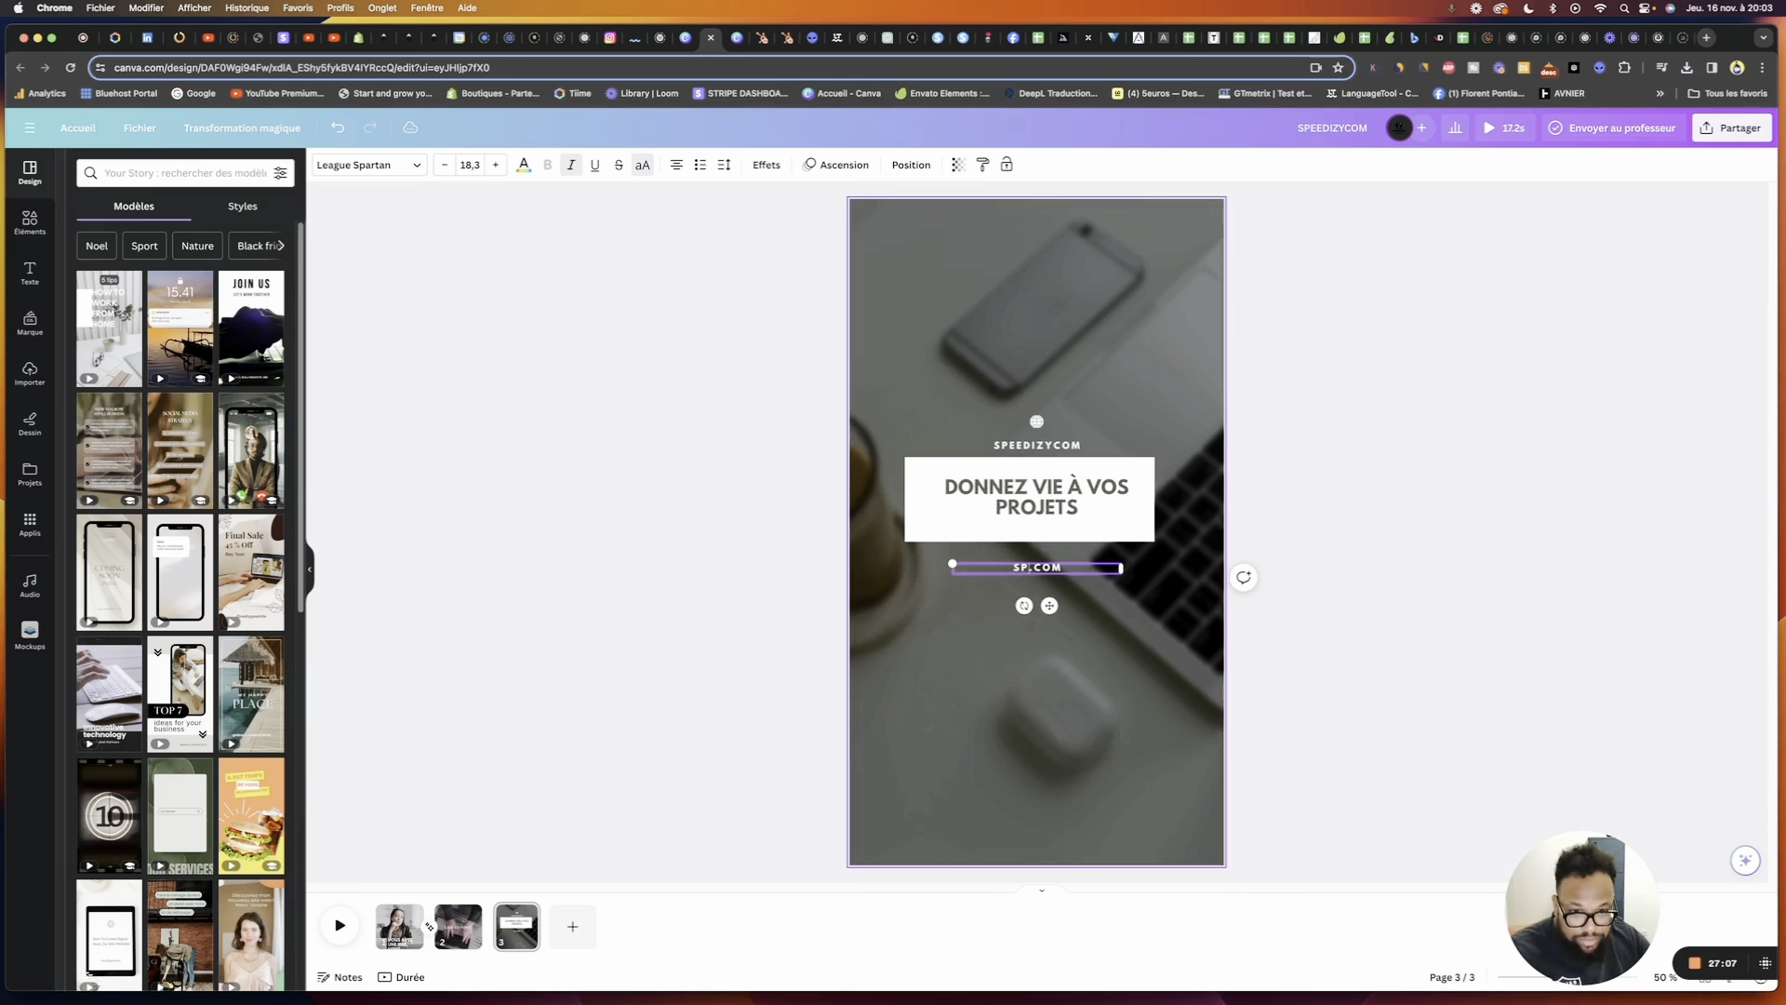
{"action": "type", "text": "EEDIZYCO"}
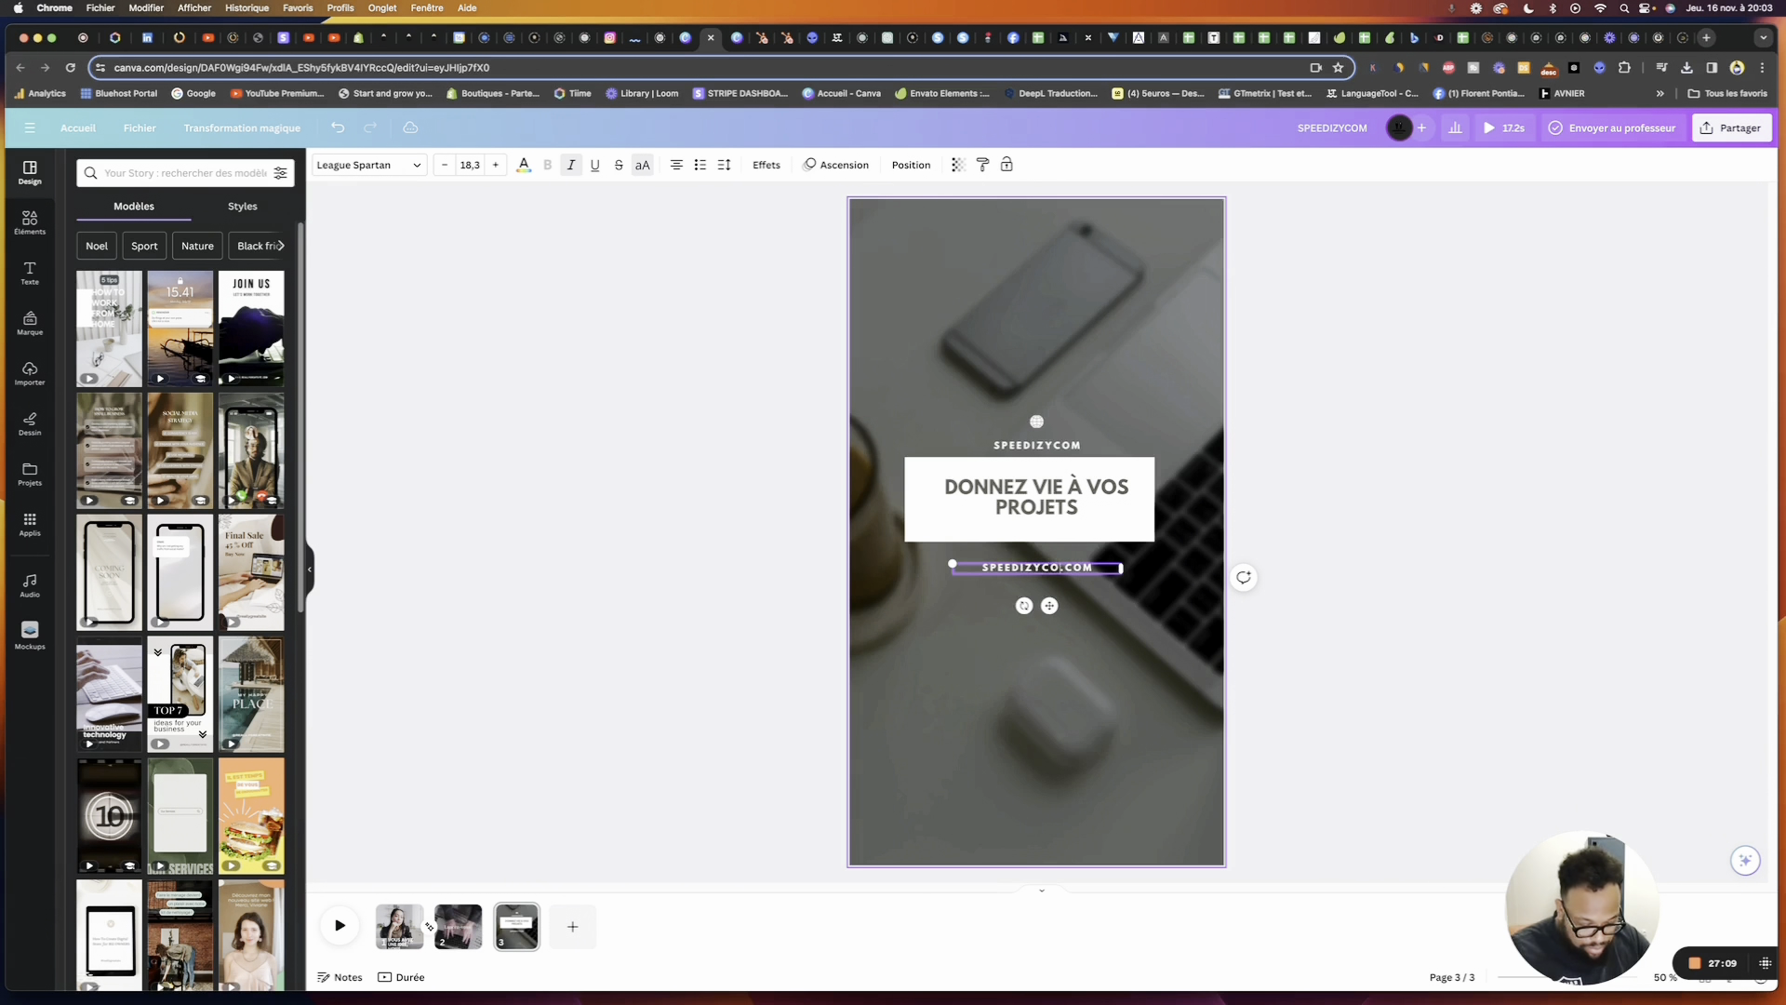
{"action": "type", "text": "M"}
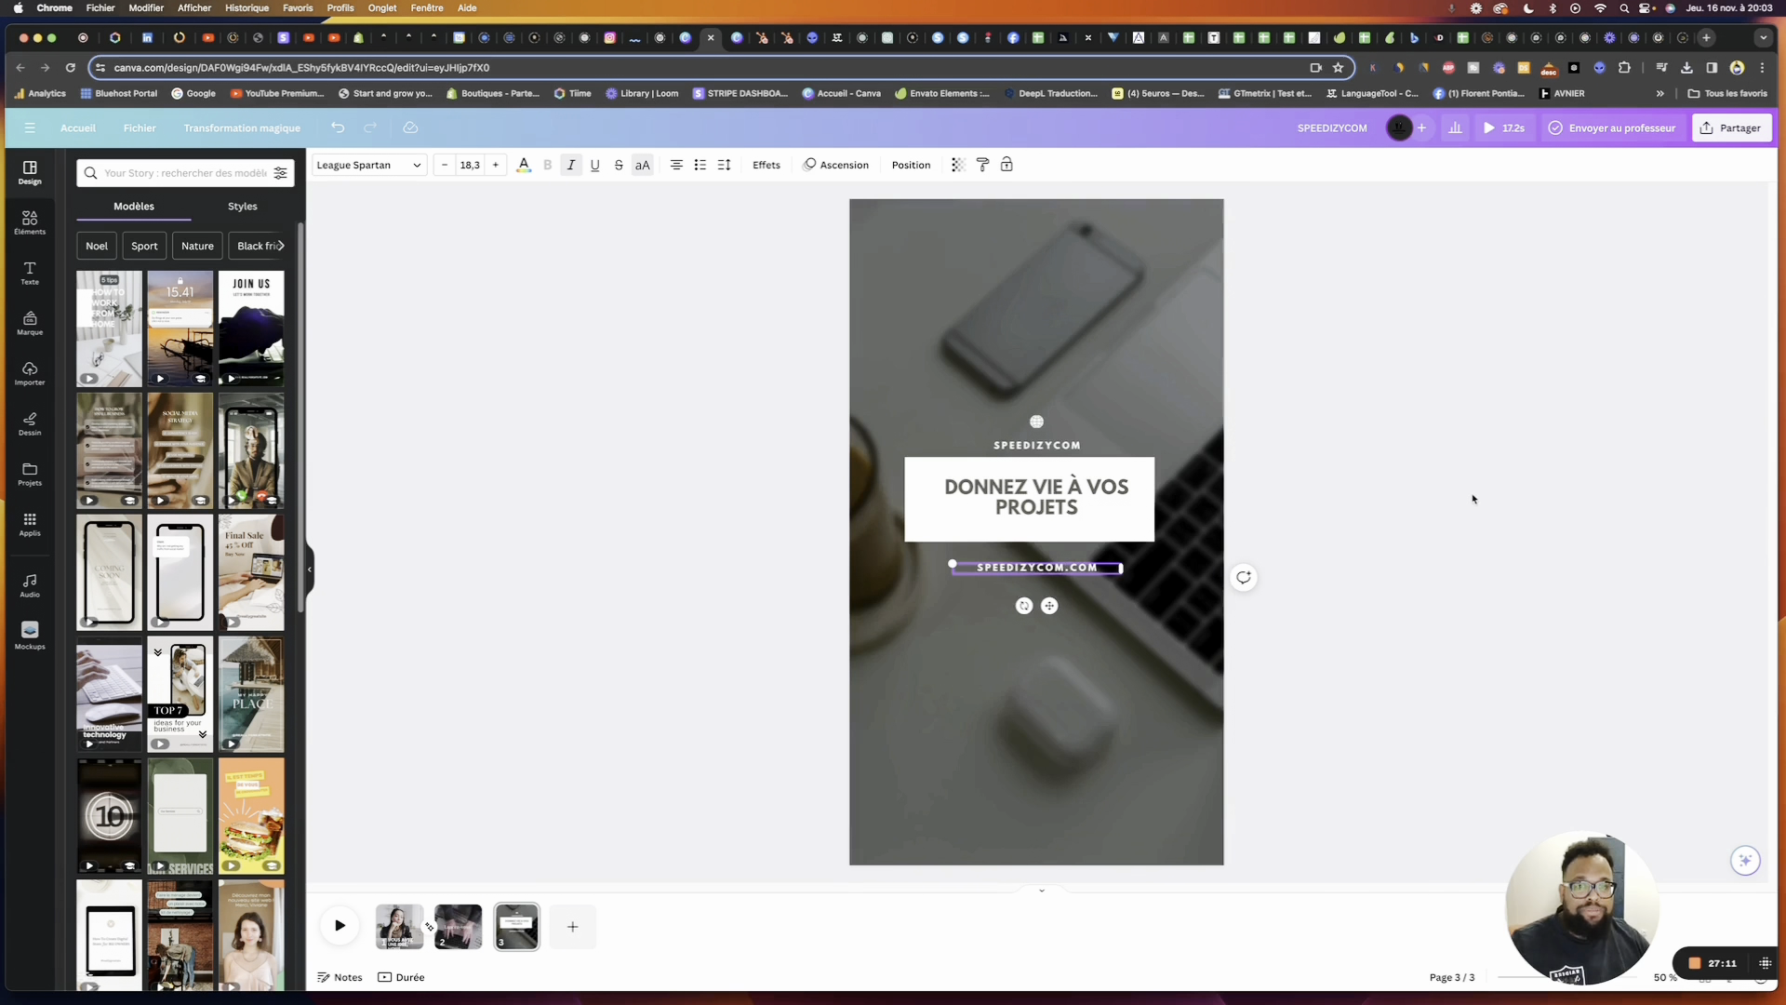
{"action": "left_click", "coordinate": [1190, 323]}
{"action": "left_click", "coordinate": [1110, 279]}
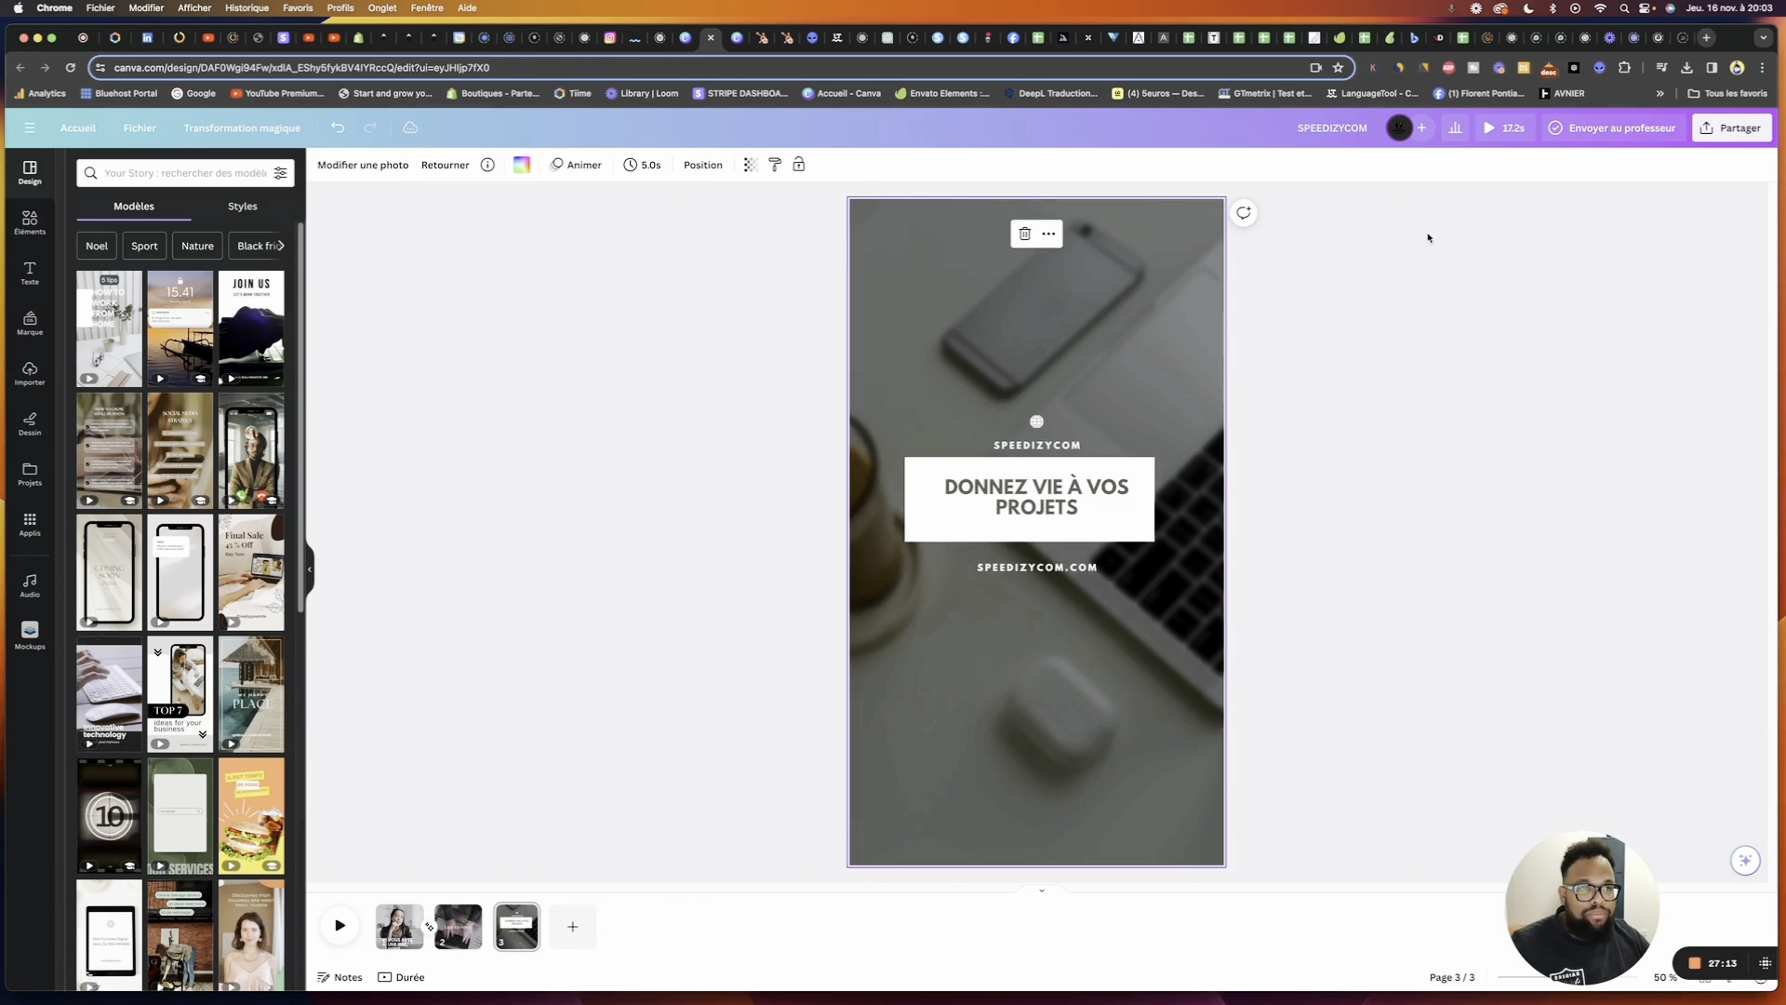
Review the download file types, keep Vidéo MP4, adjust the video quality and download all pages
{"action": "left_click", "coordinate": [1717, 132]}
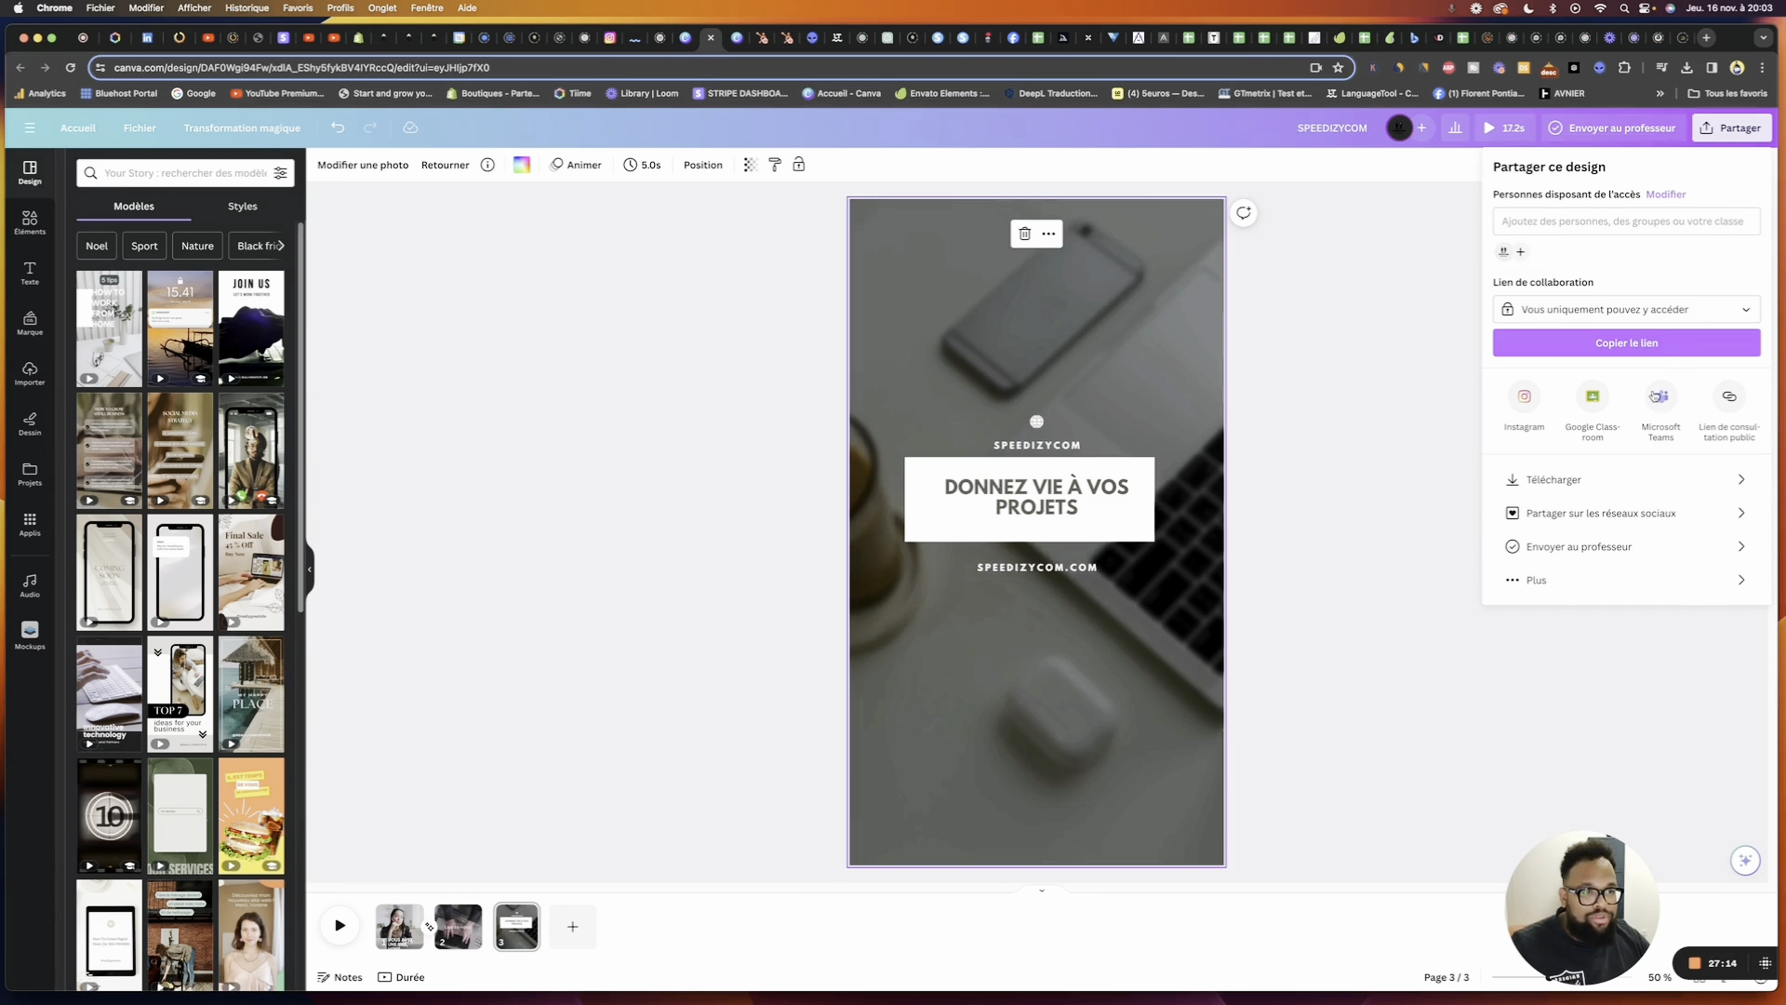
{"action": "left_click", "coordinate": [1590, 483]}
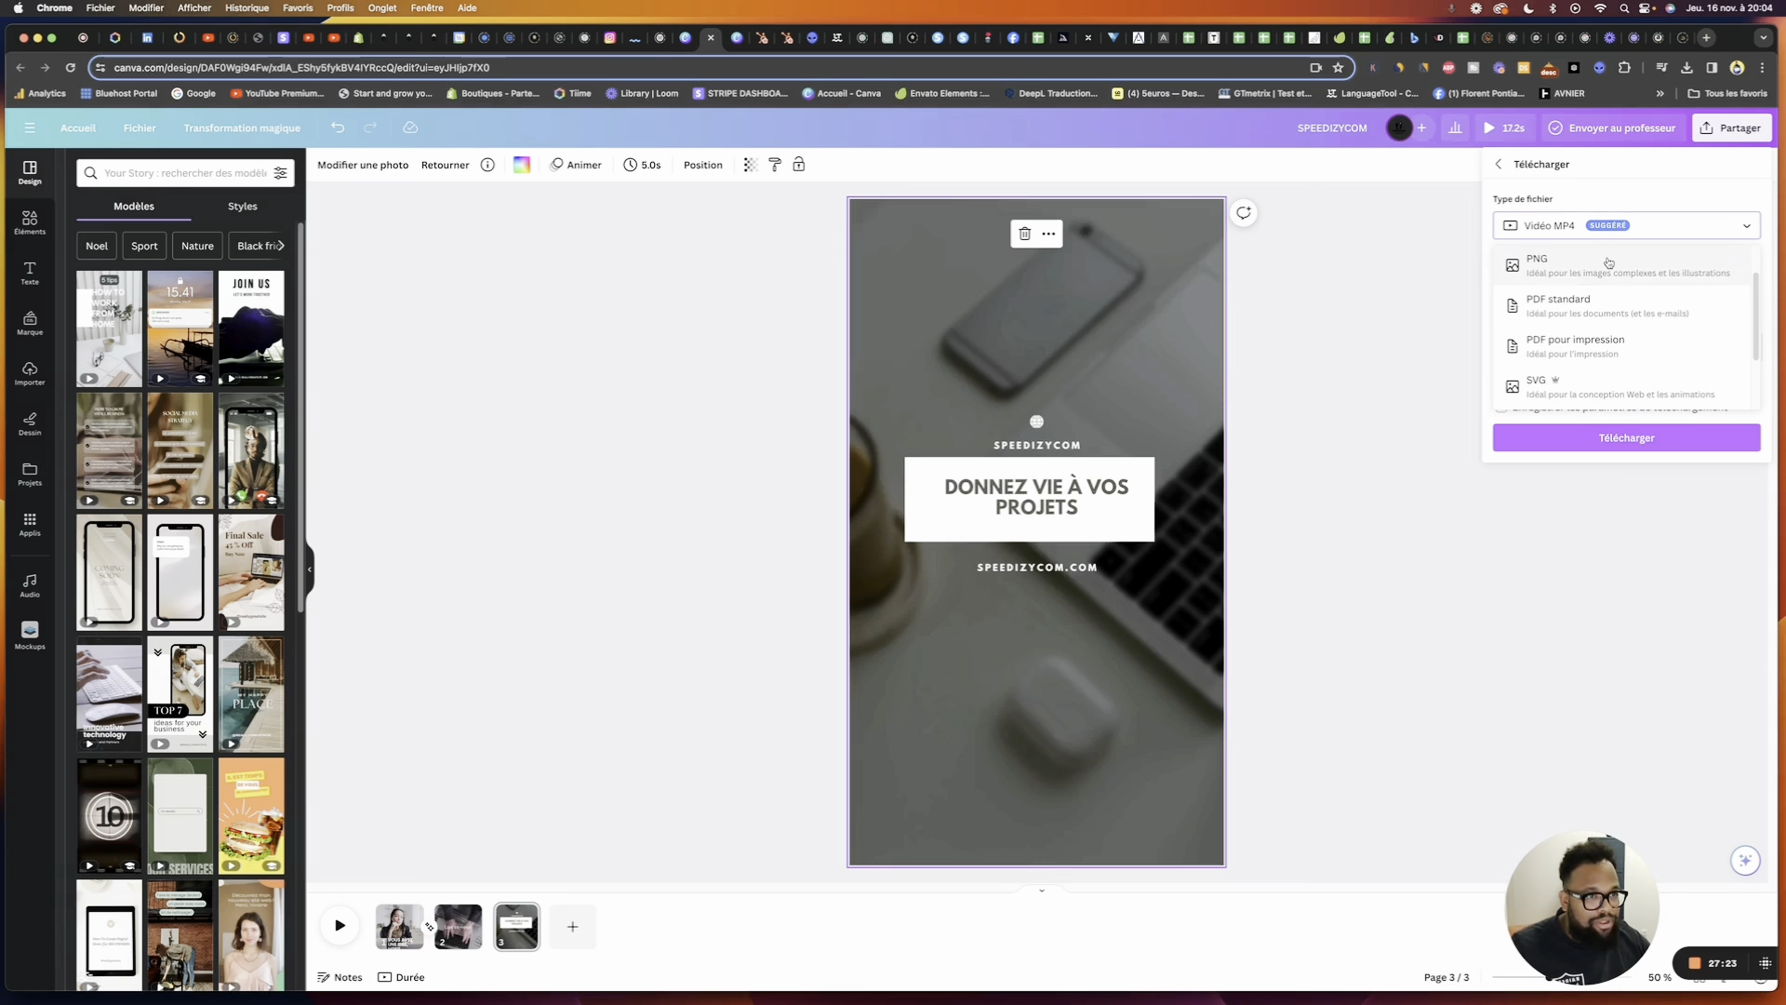
{"action": "scroll", "coordinate": [1609, 316], "scroll_direction": "up", "scroll_amount": 2}
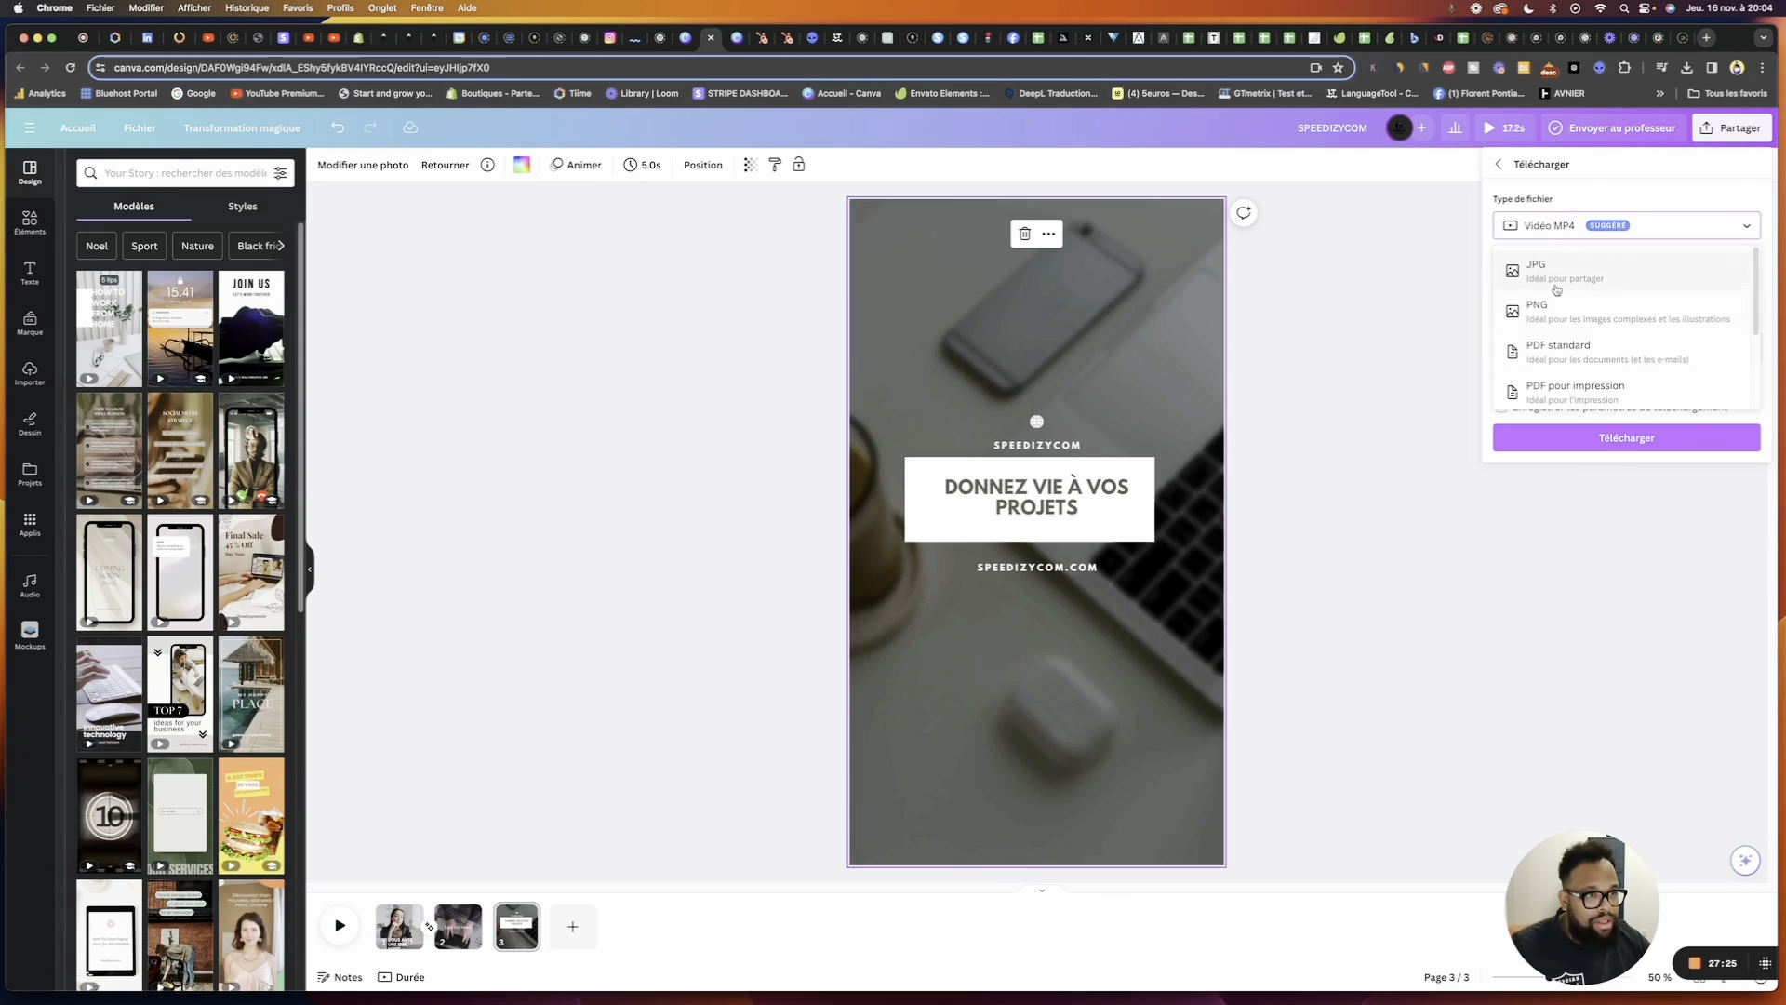
{"action": "left_click", "coordinate": [1597, 194]}
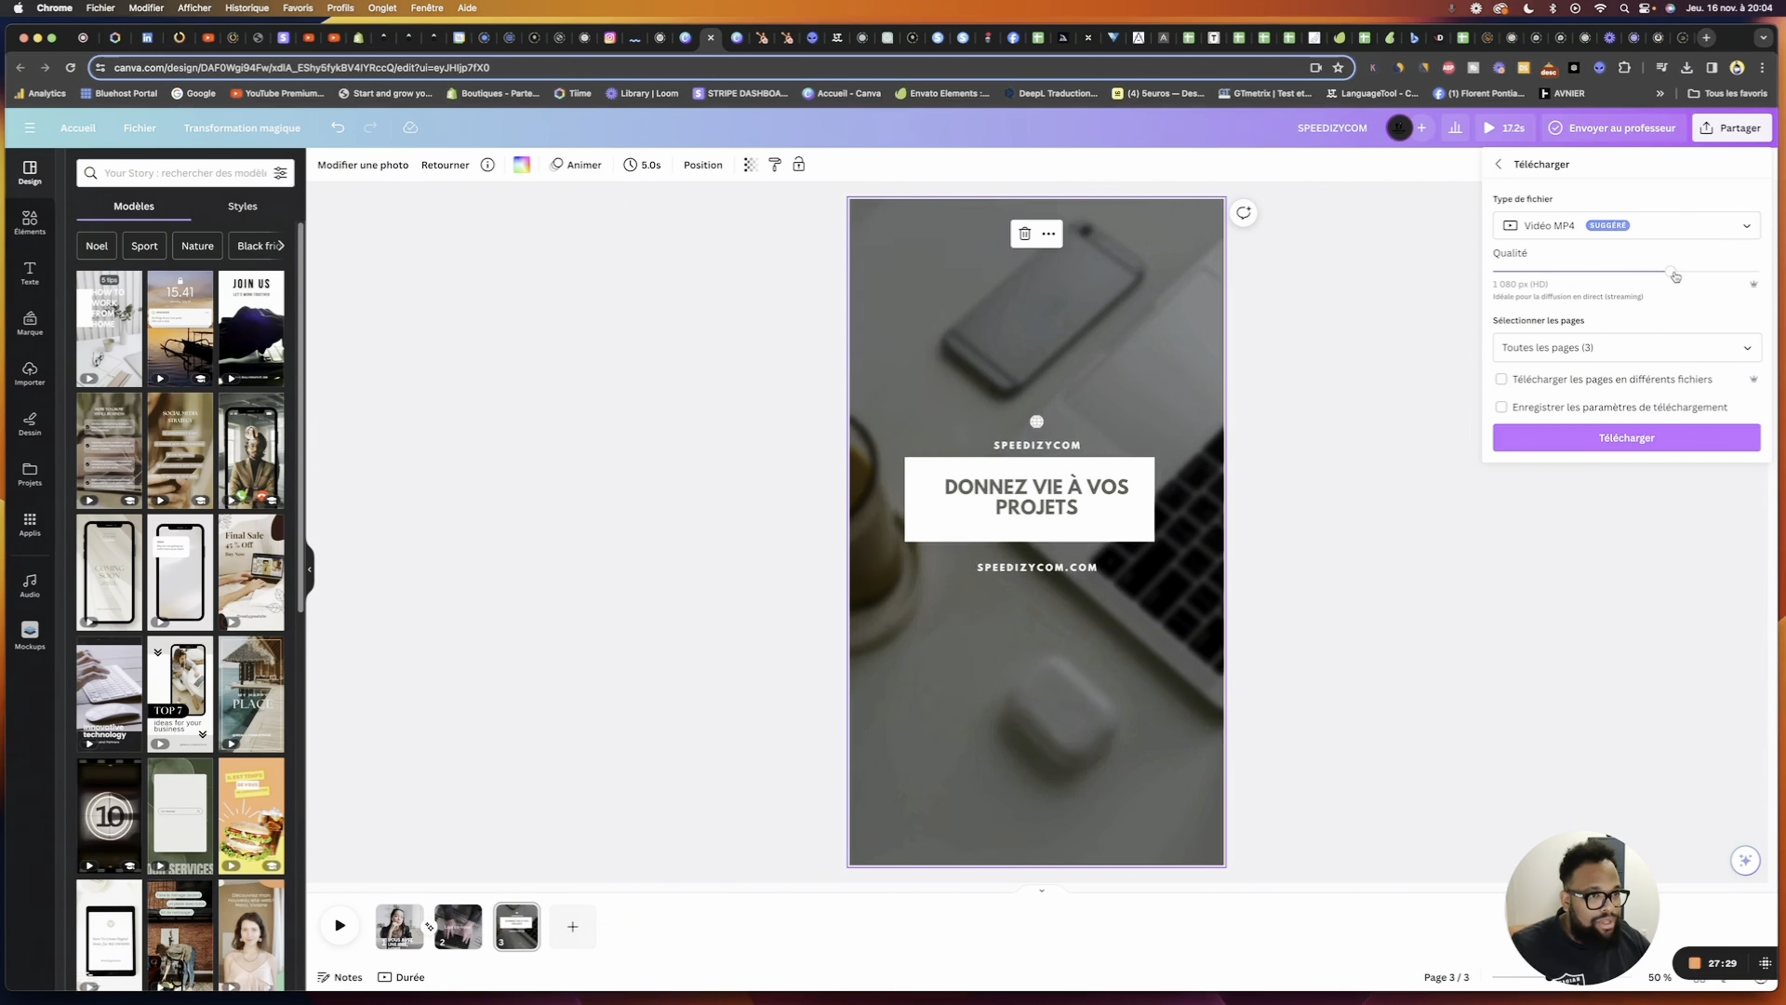
{"action": "left_click_drag", "start_coordinate": [1672, 273], "coordinate": [1740, 279]}
{"action": "left_click", "coordinate": [1618, 439]}
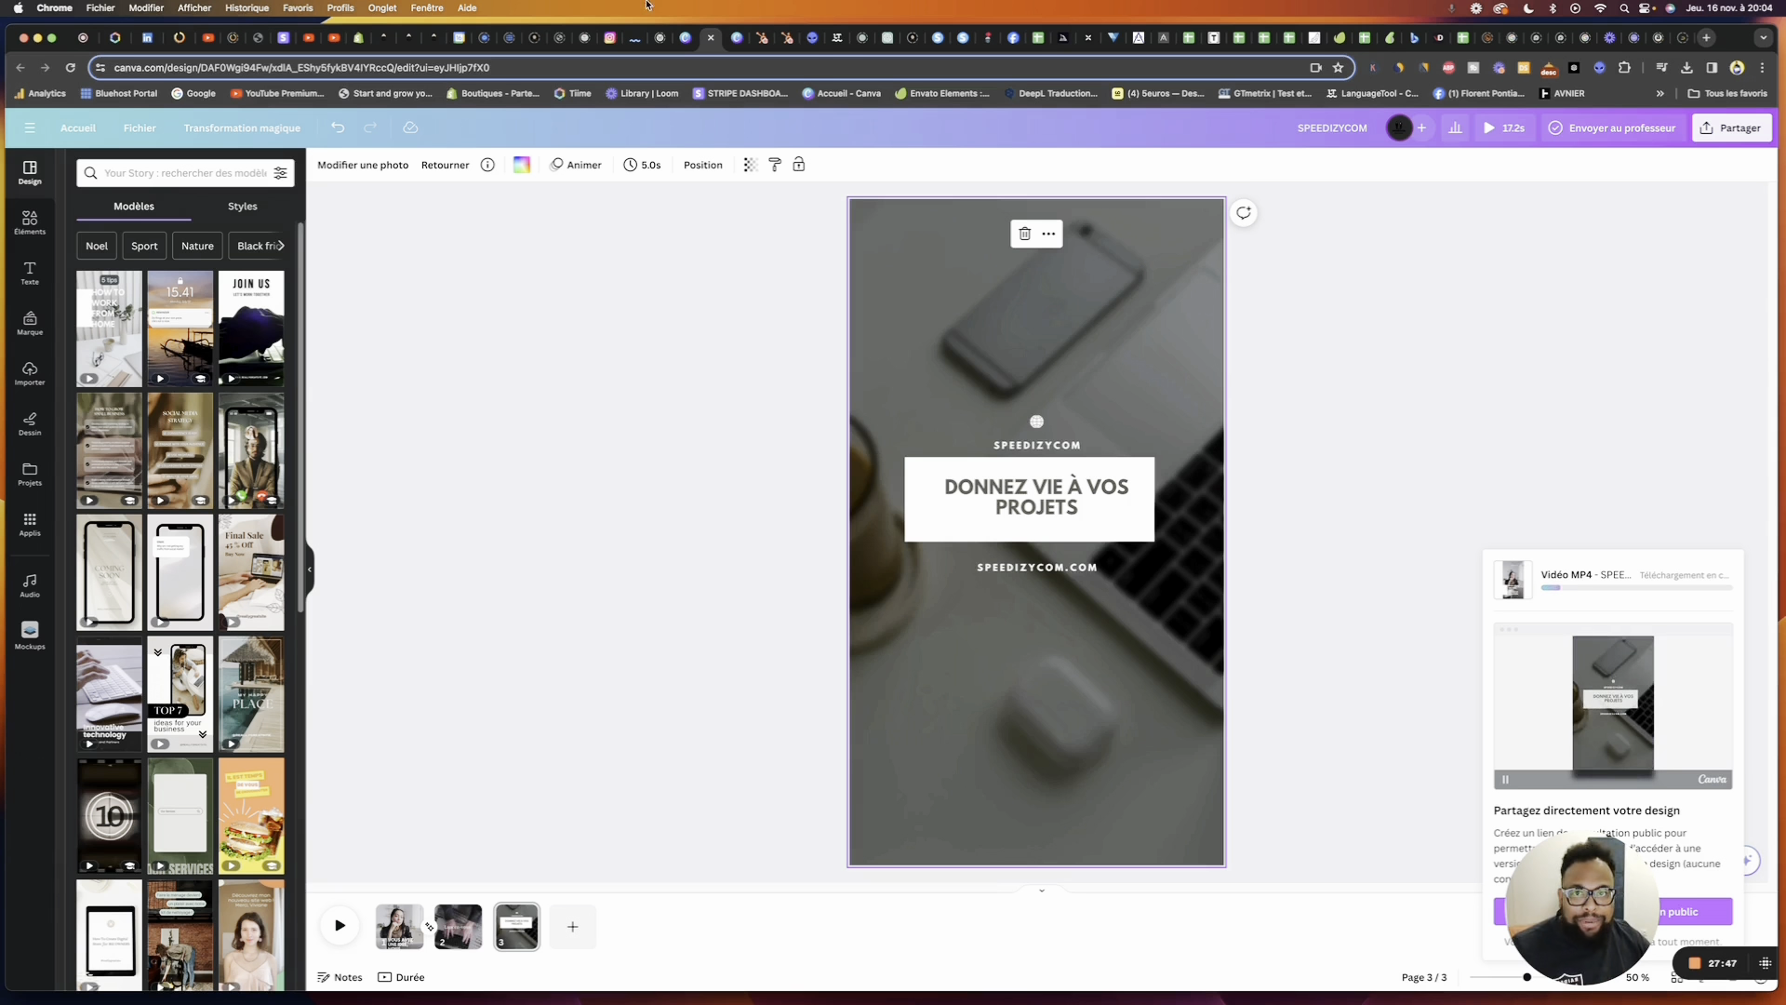
Create a new Publication Instagram design and apply the orange and white Digital Marketing Agency template found by searching for "marketing"
{"action": "left_click", "coordinate": [686, 42]}
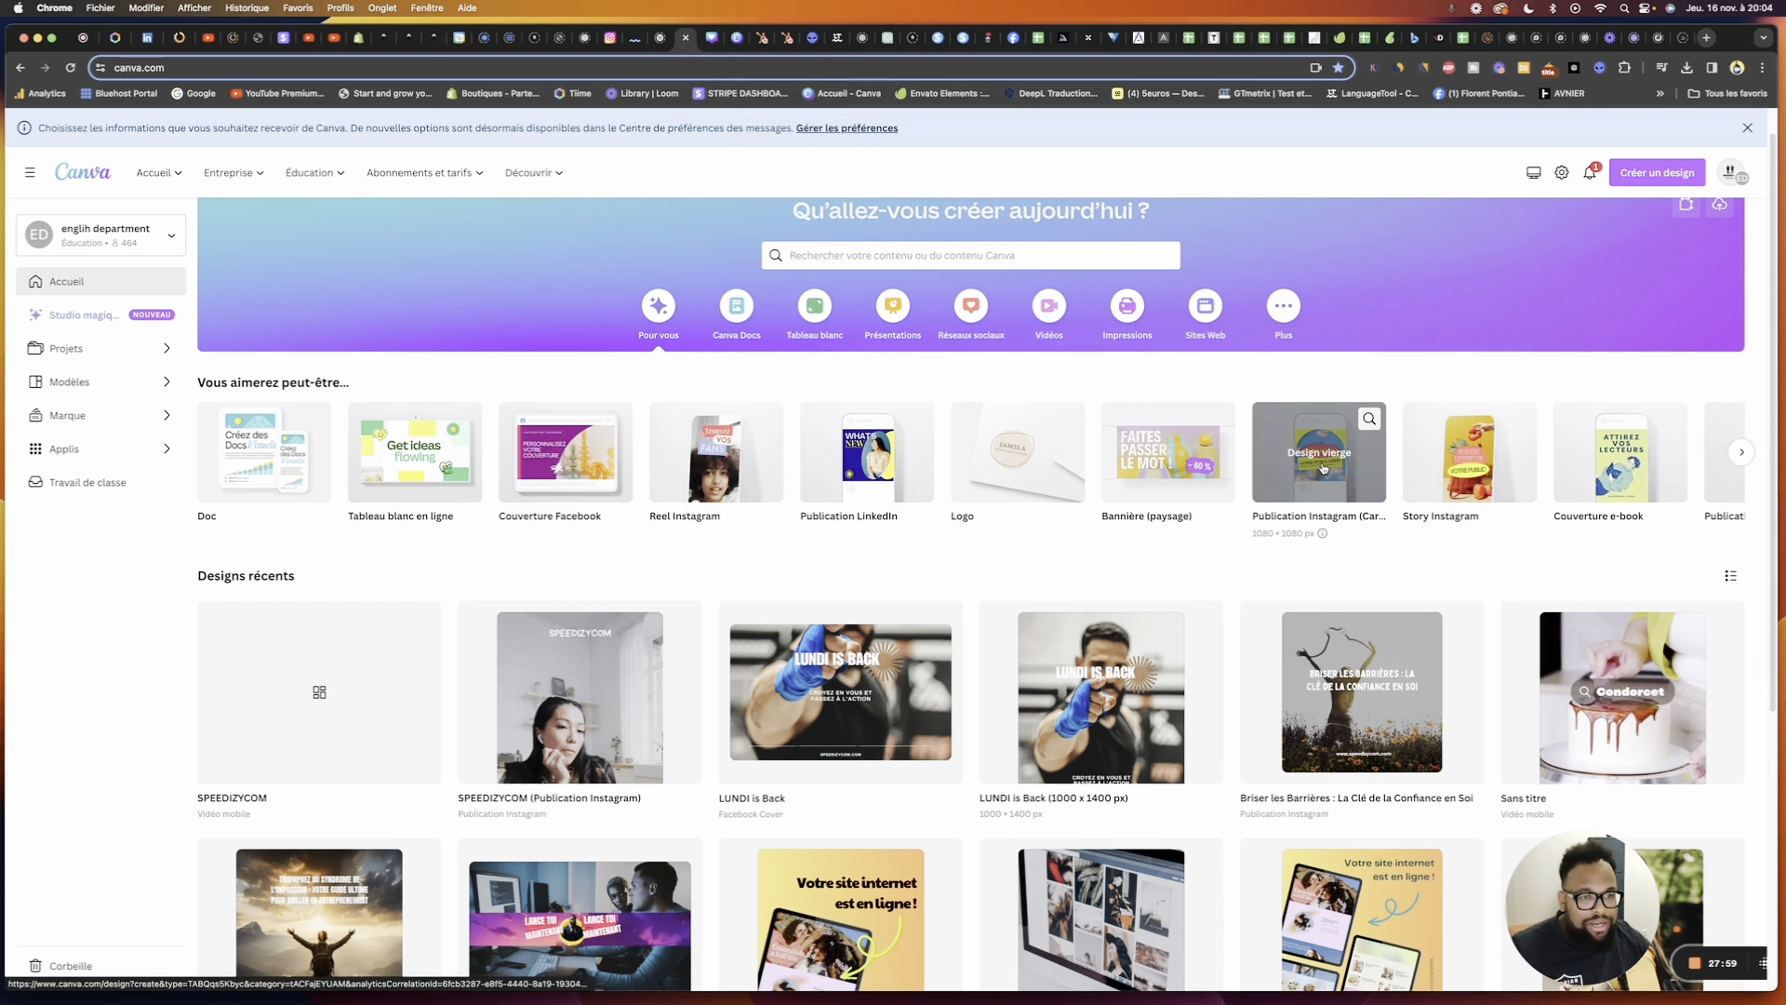
{"action": "left_click", "coordinate": [1334, 513]}
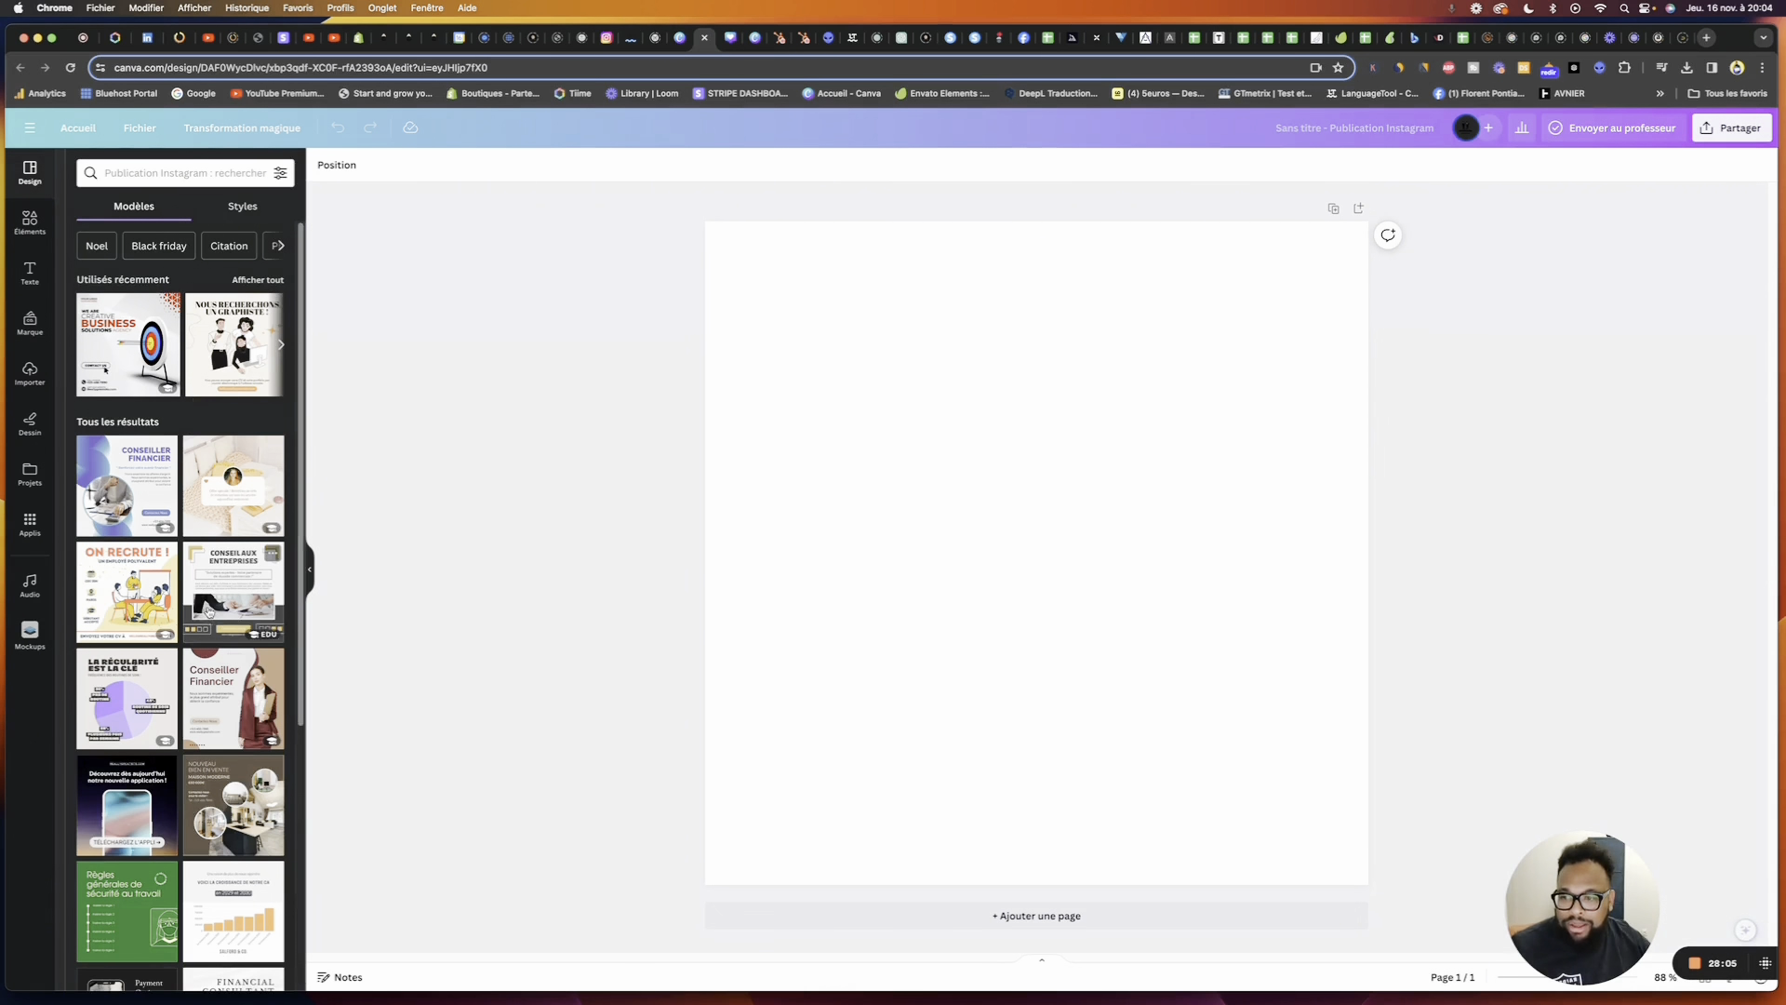
{"action": "left_click", "coordinate": [190, 173]}
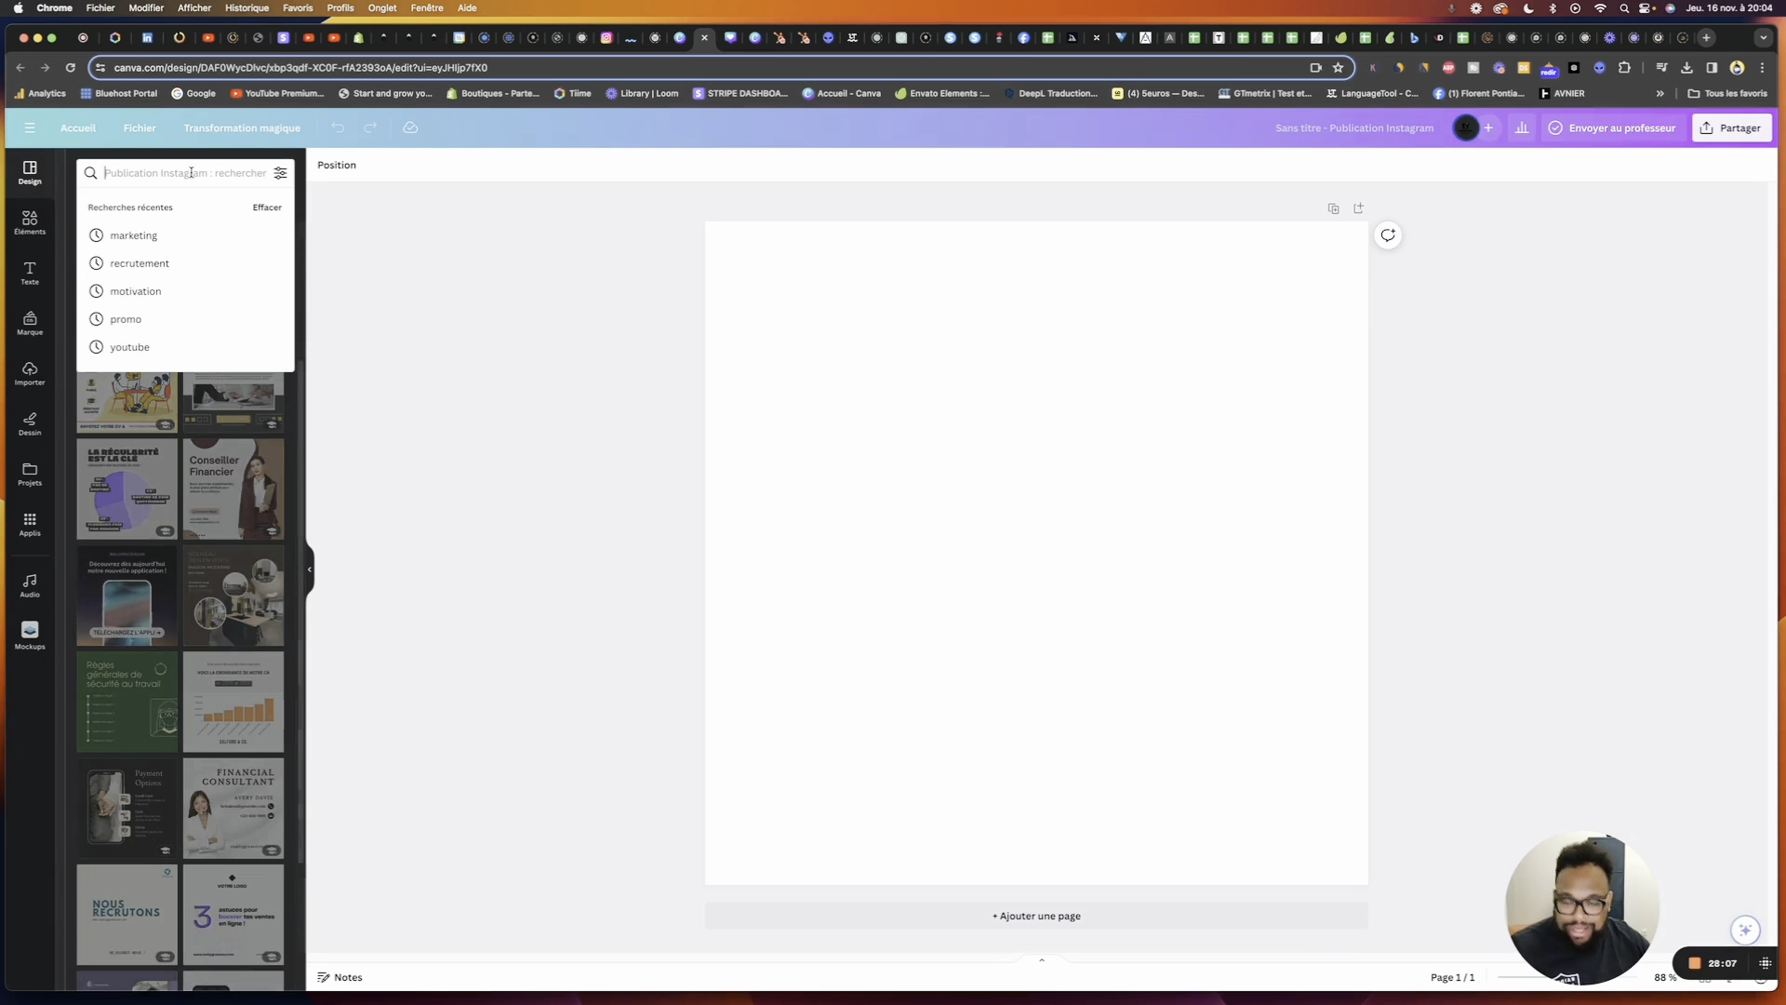
{"action": "type", "text": "marketing"}
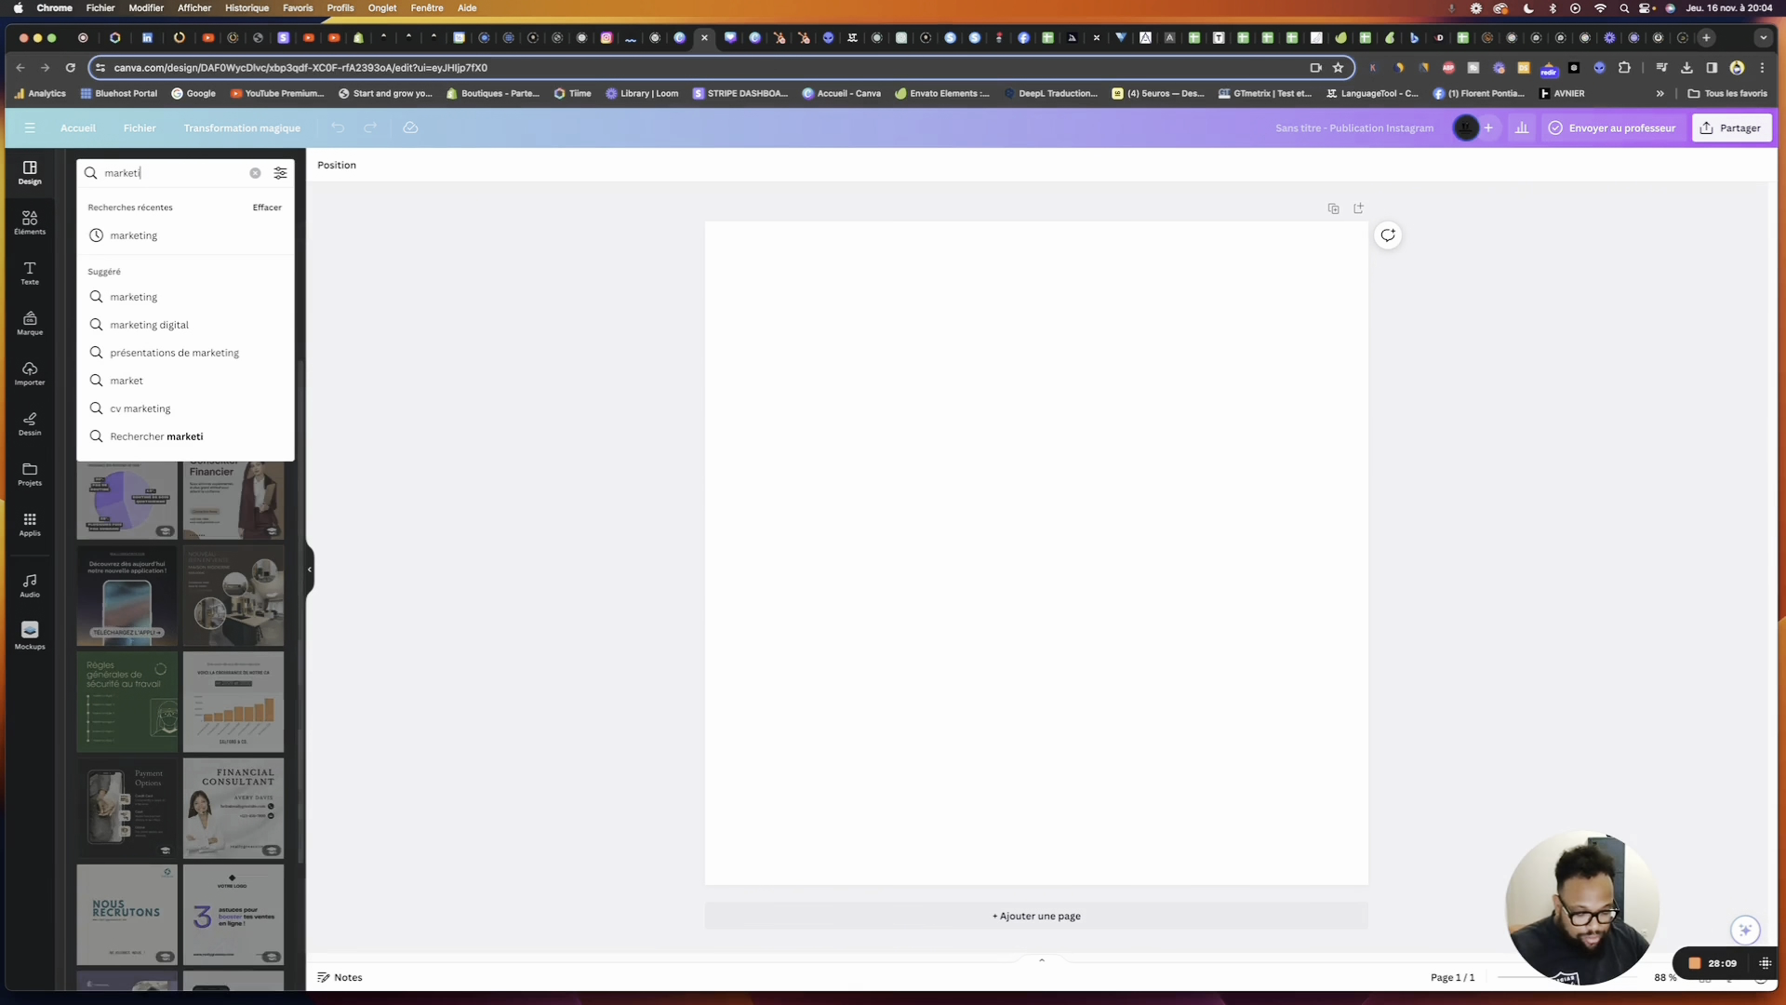
{"action": "left_click", "coordinate": [142, 234]}
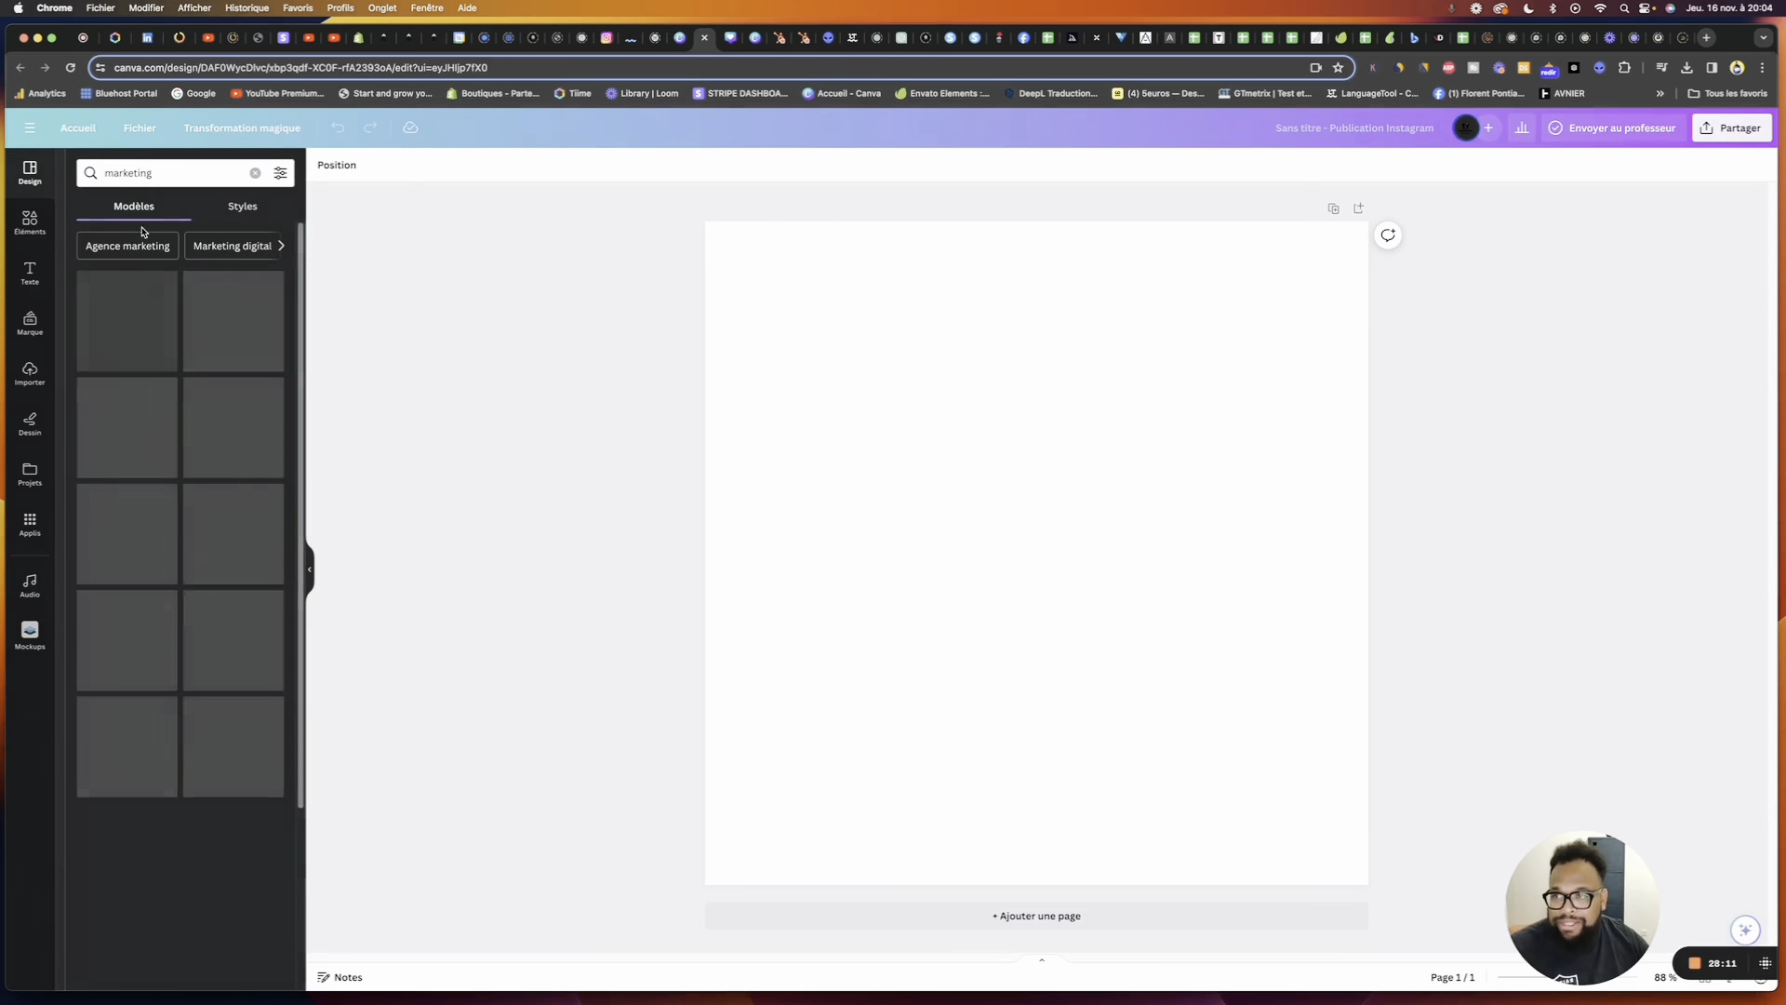
{"action": "scroll", "coordinate": [186, 491], "scroll_direction": "down", "scroll_amount": 3}
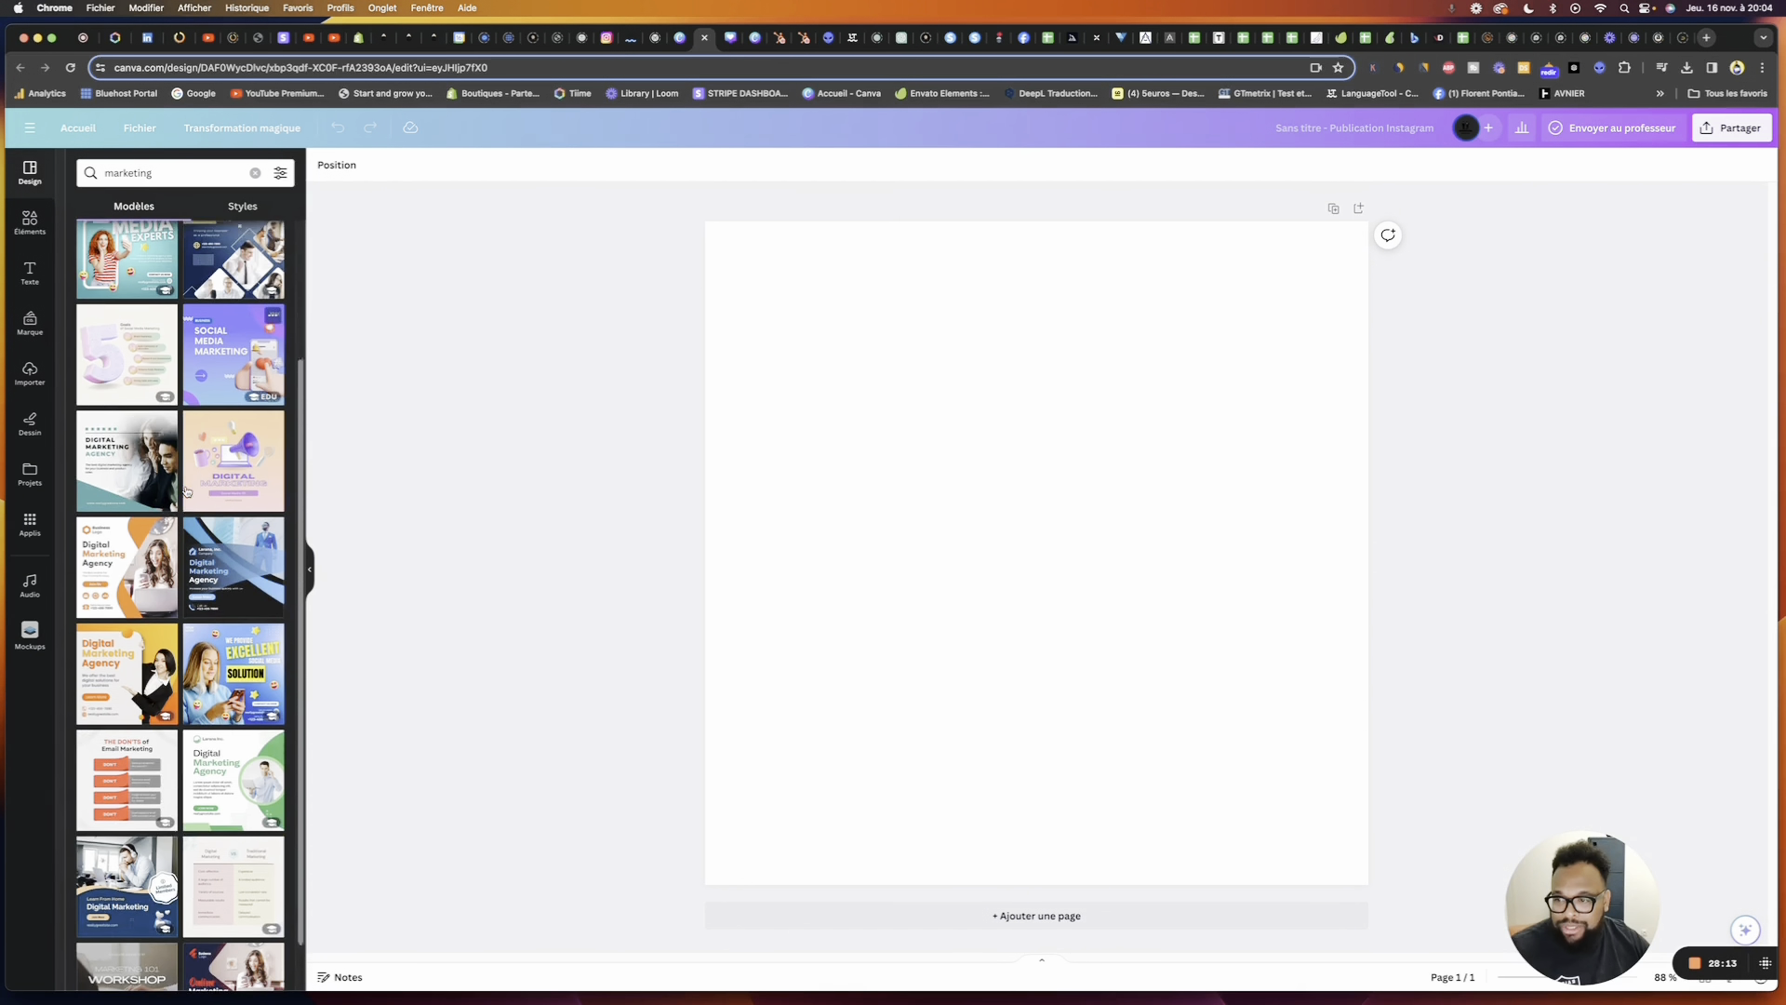
{"action": "left_click", "coordinate": [146, 562]}
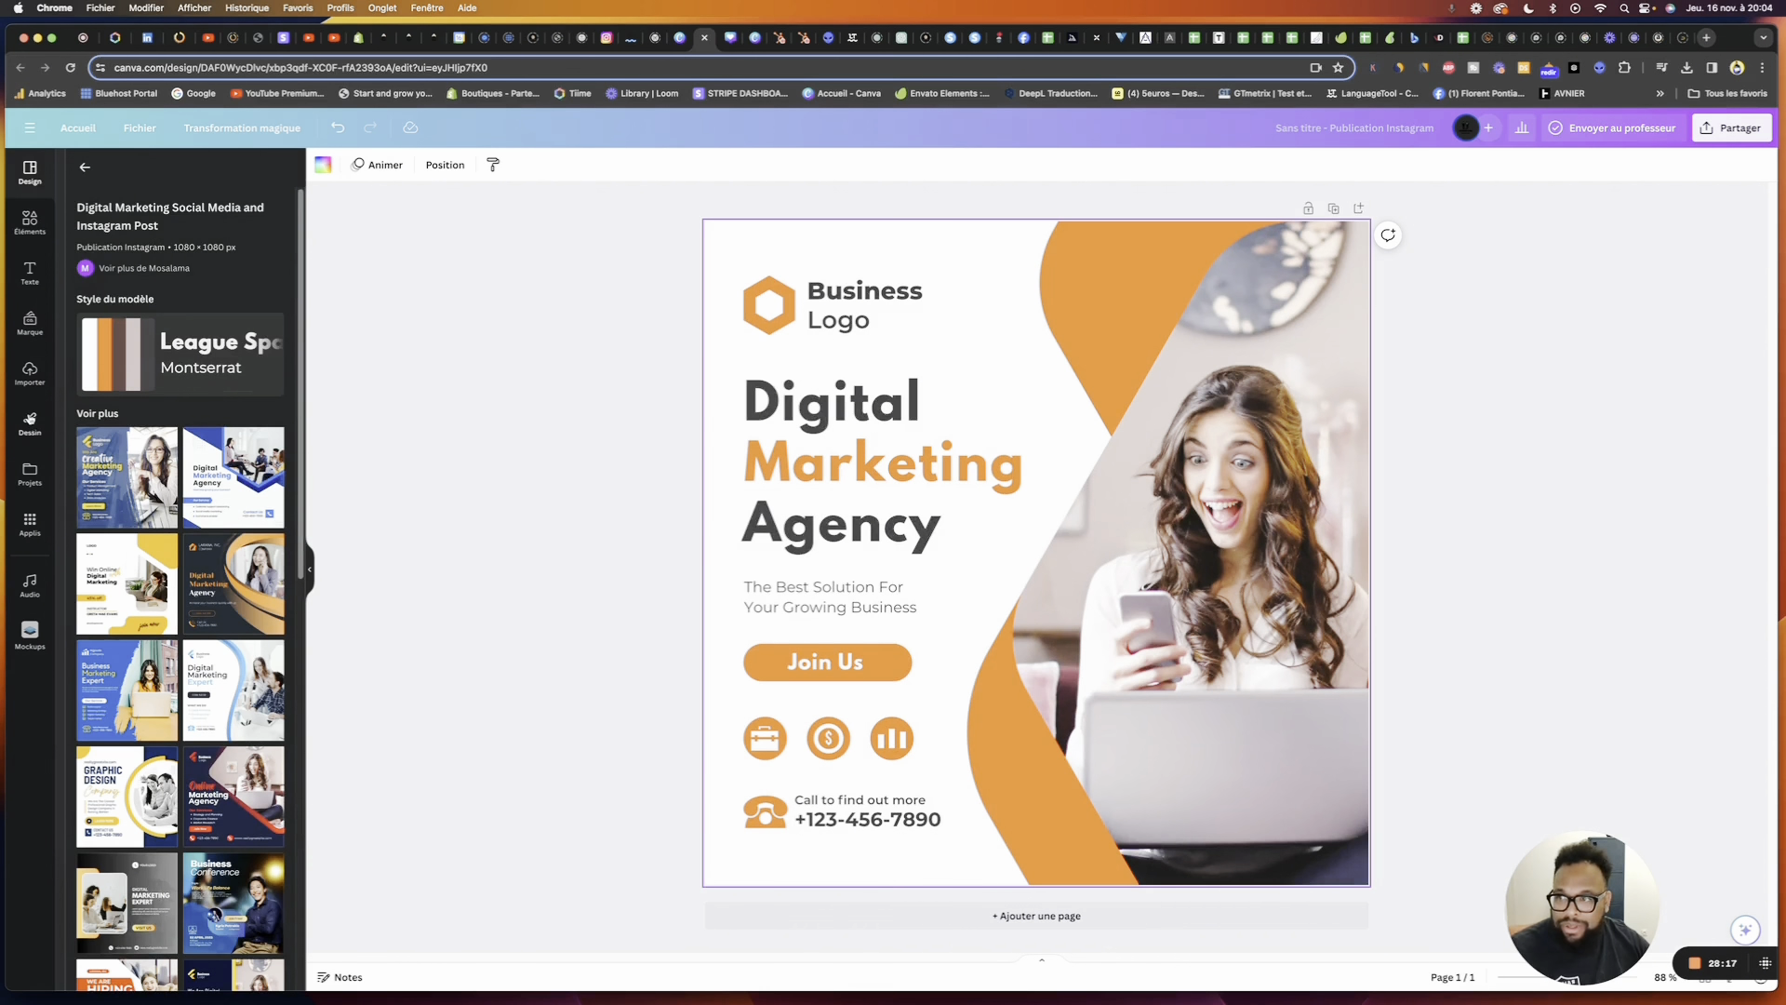
Search the elements for "marketing" photos and replace the template's photo of the woman with the overhead shot of a team at a wooden table
{"action": "left_click", "coordinate": [30, 223]}
{"action": "left_click", "coordinate": [151, 174]}
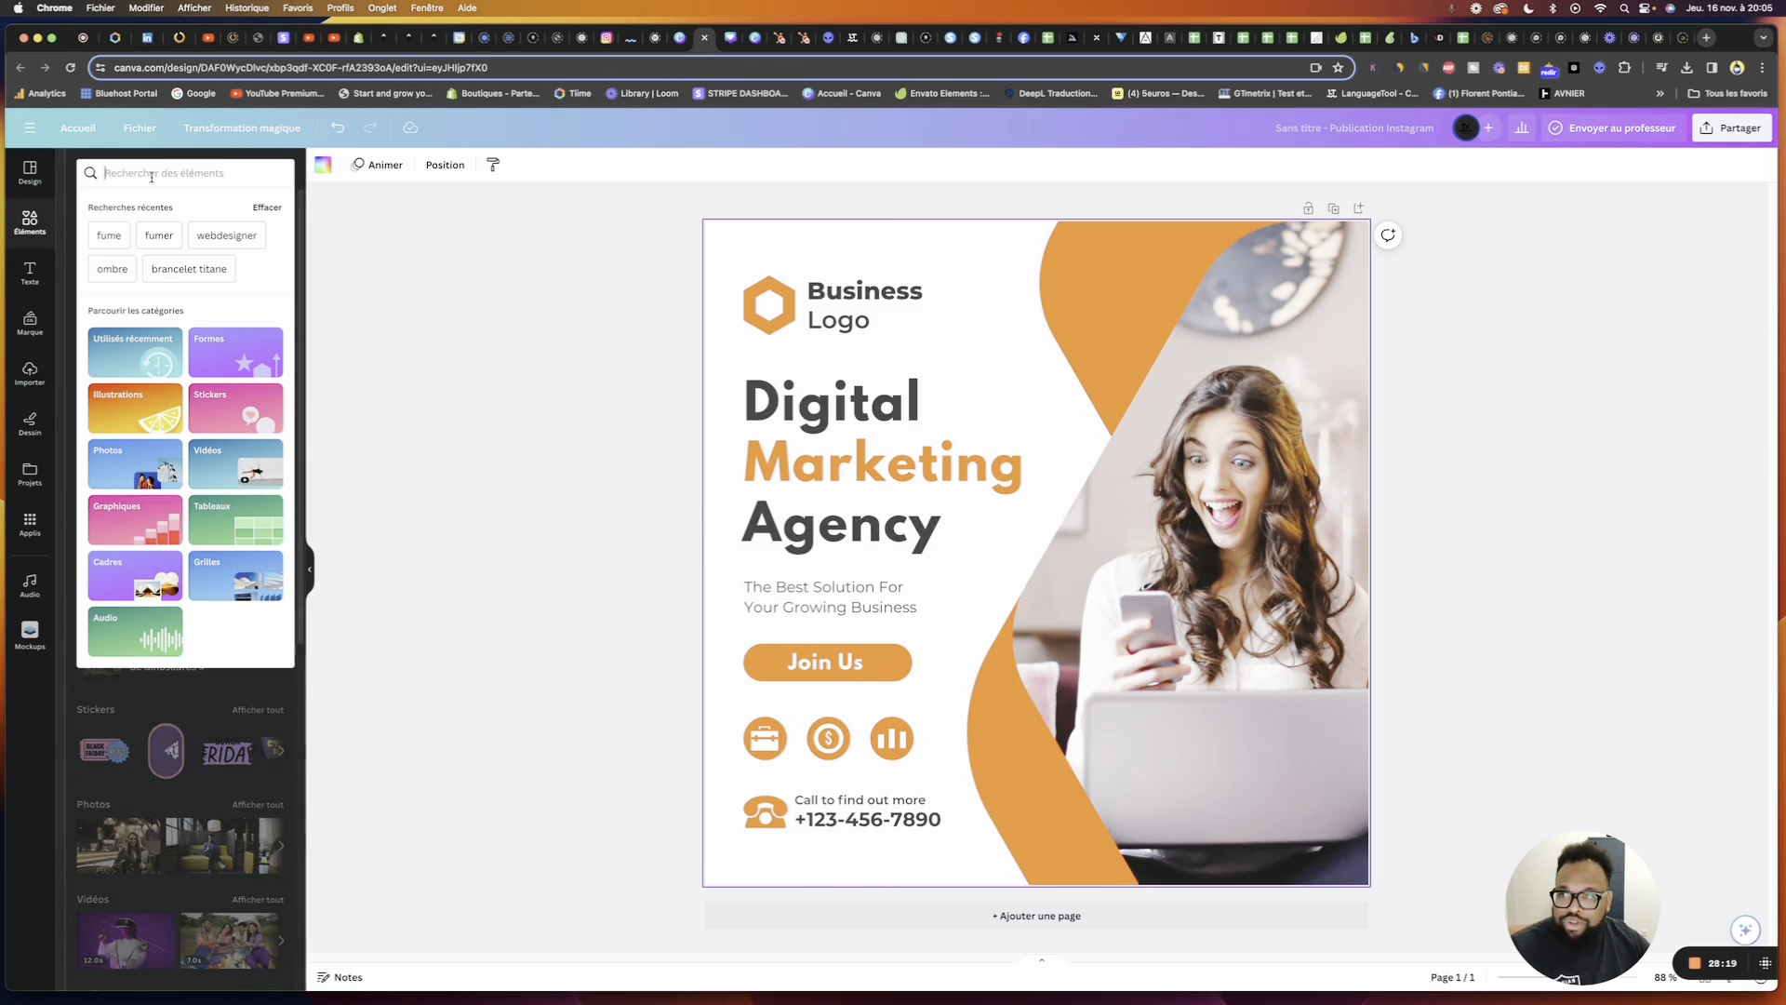
{"action": "type", "text": "ma"}
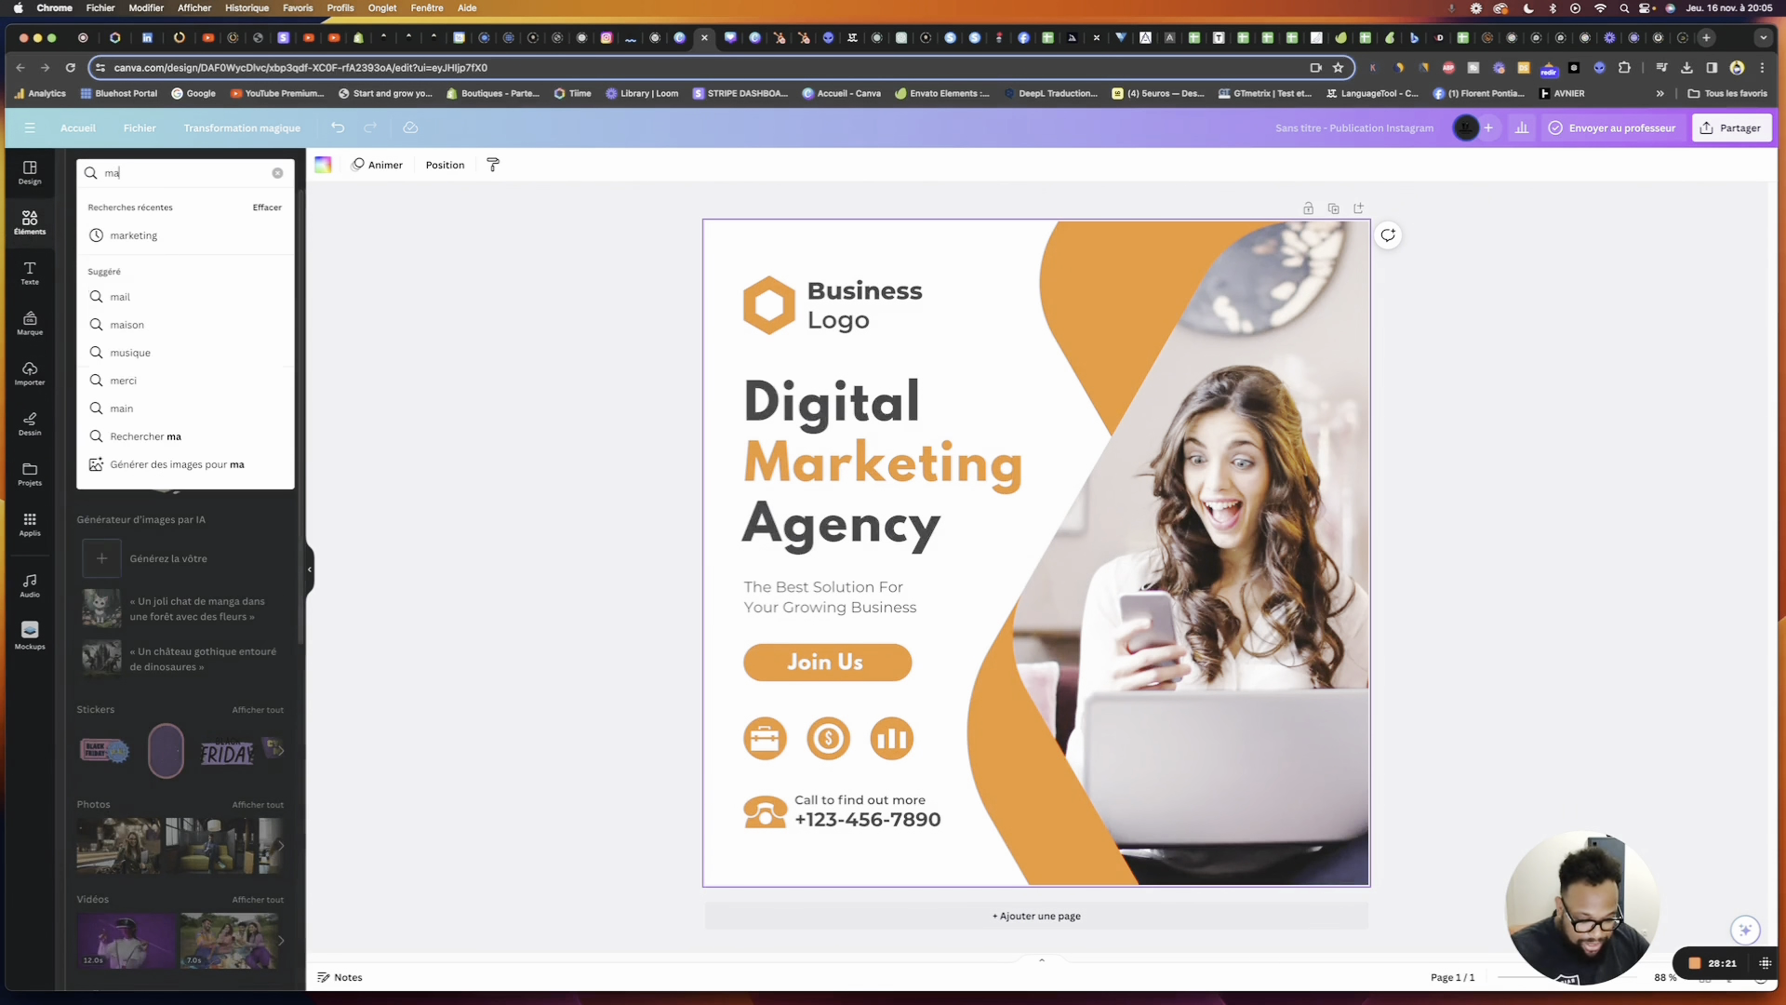
{"action": "type", "text": "rketing"}
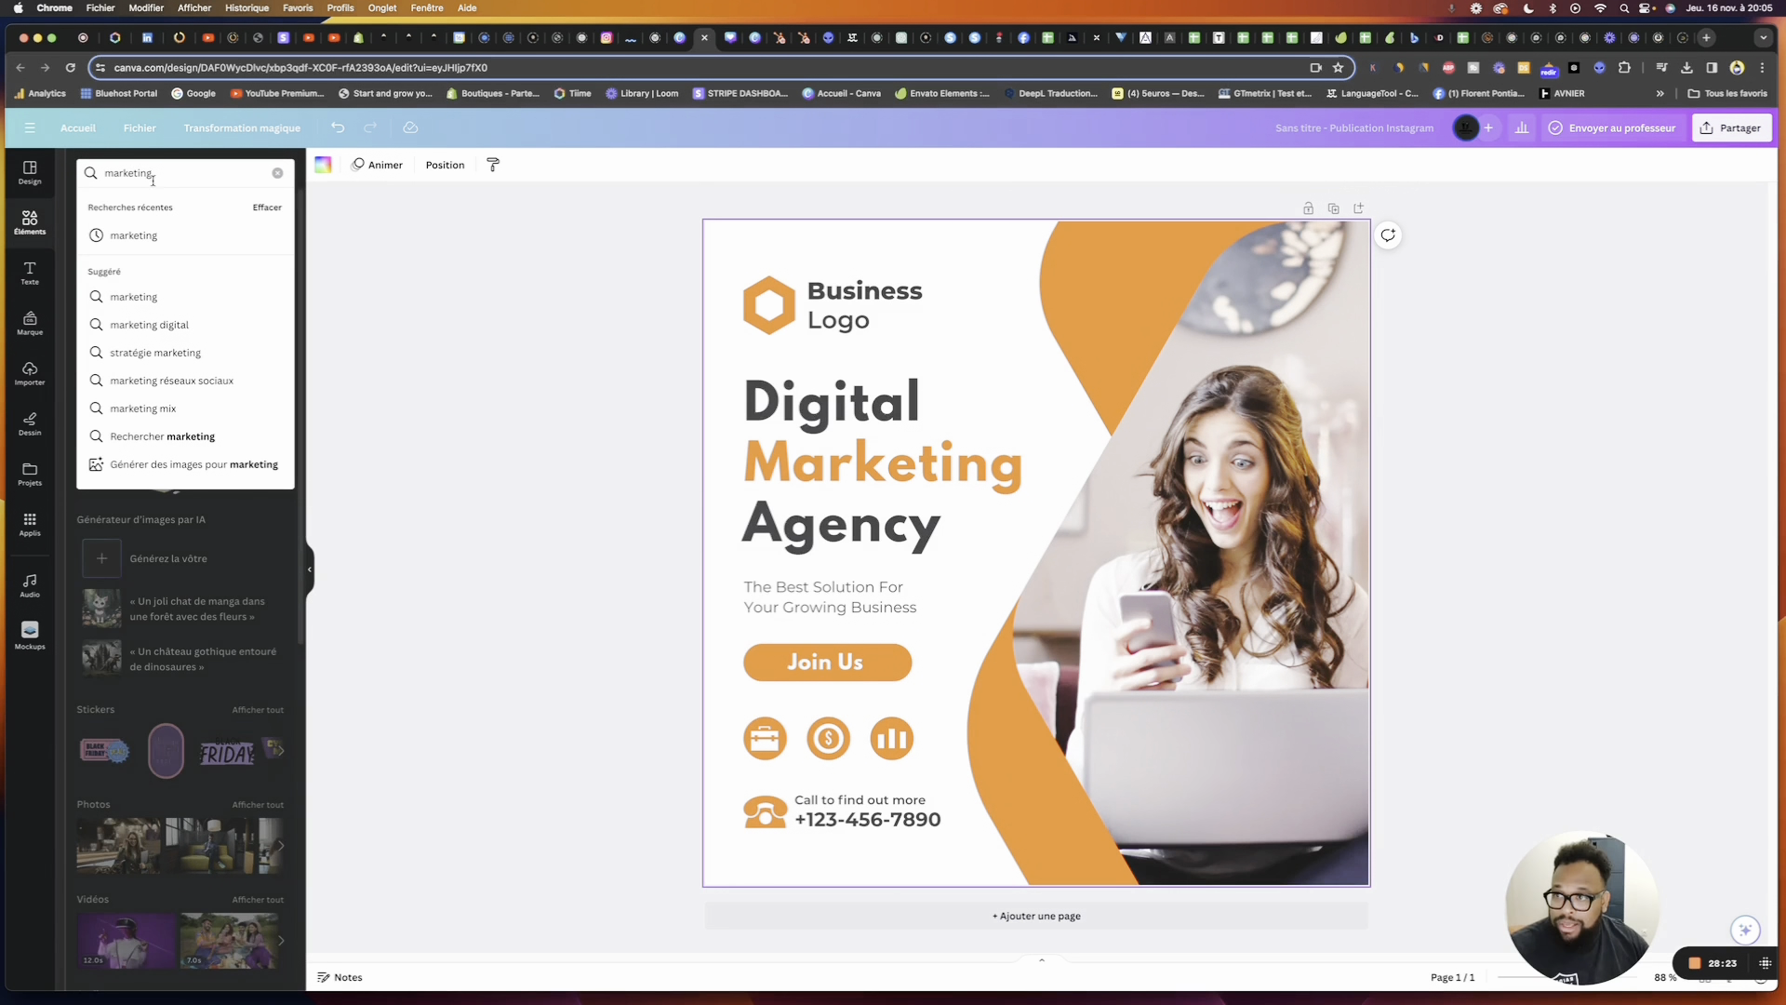
{"action": "left_click", "coordinate": [147, 233]}
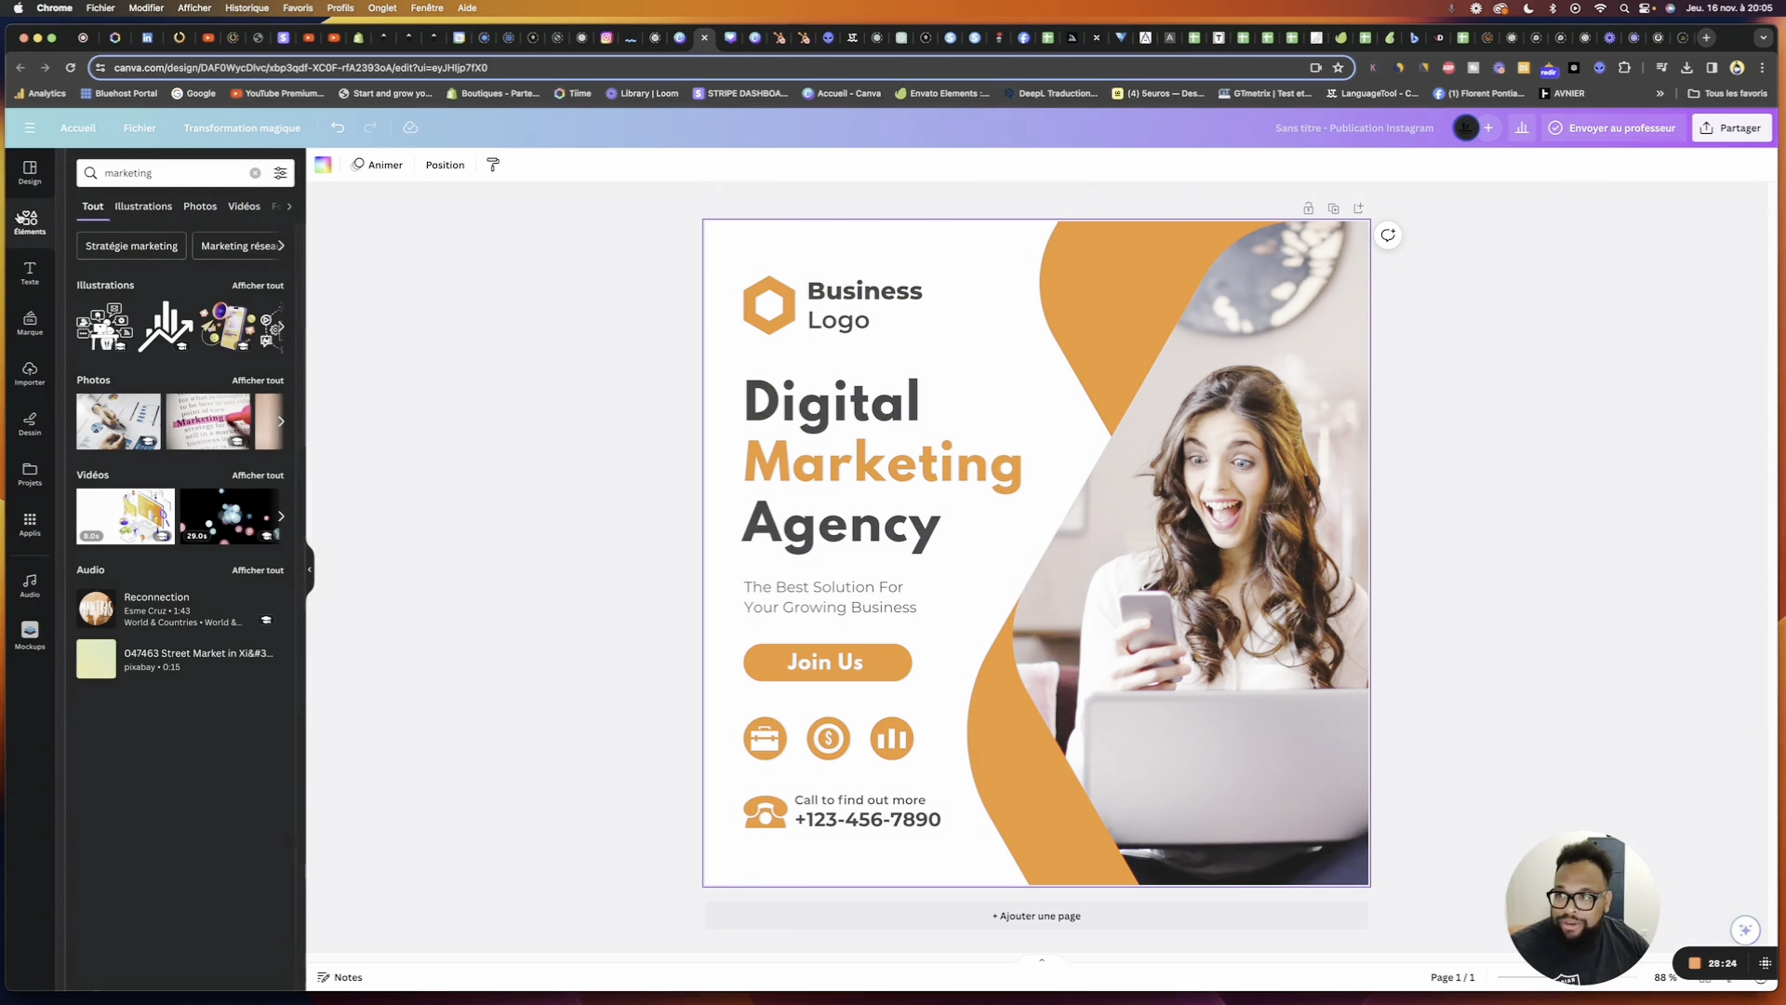
{"action": "left_click", "coordinate": [200, 206]}
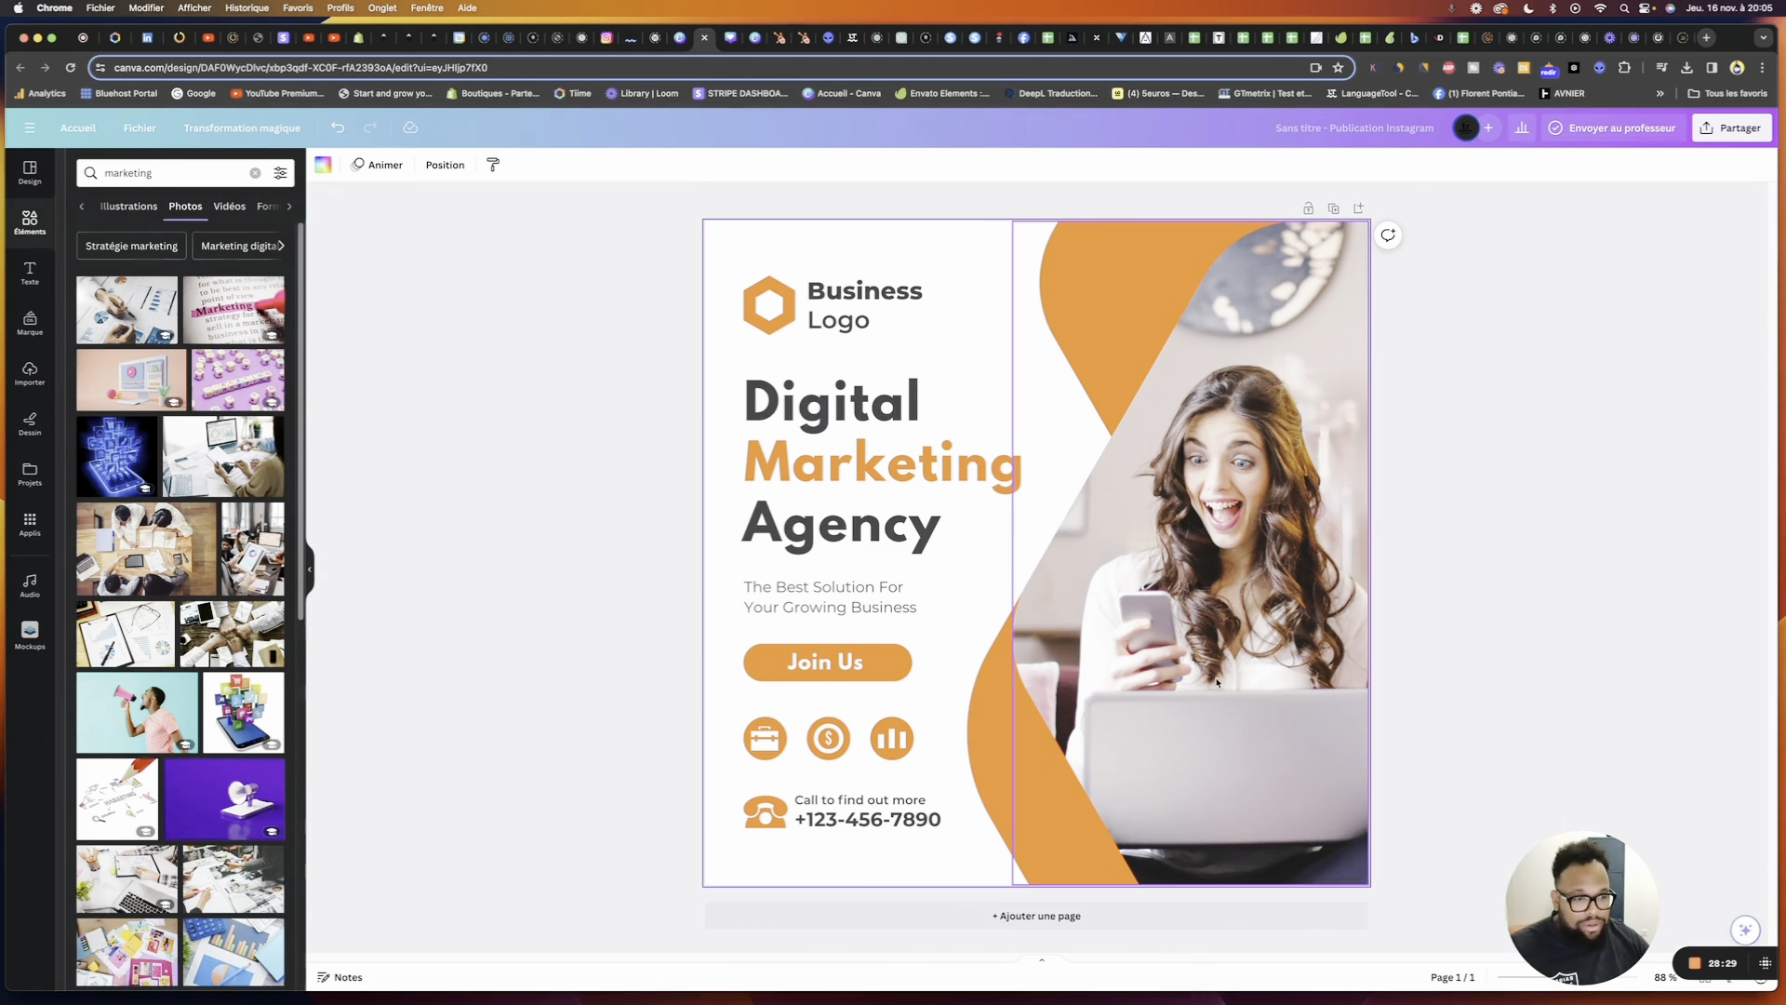
{"action": "mouse_move", "coordinate": [1660, 900]}
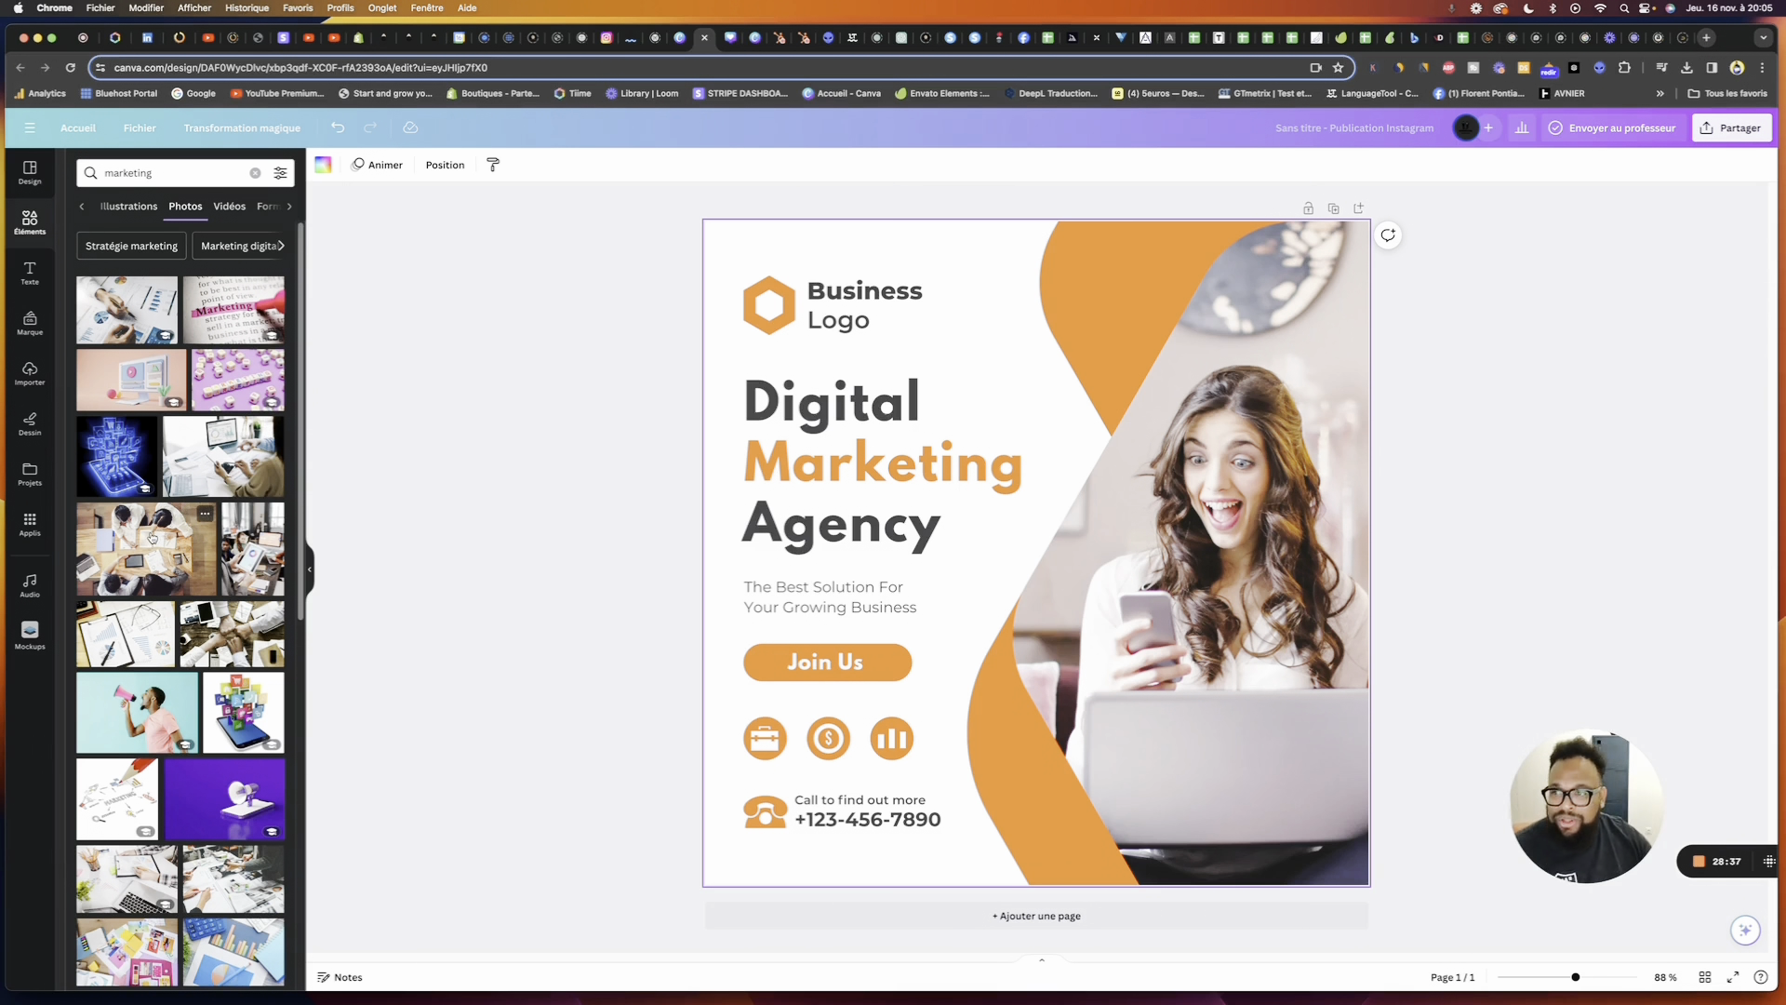
{"action": "left_click_drag", "start_coordinate": [138, 539], "coordinate": [1153, 521]}
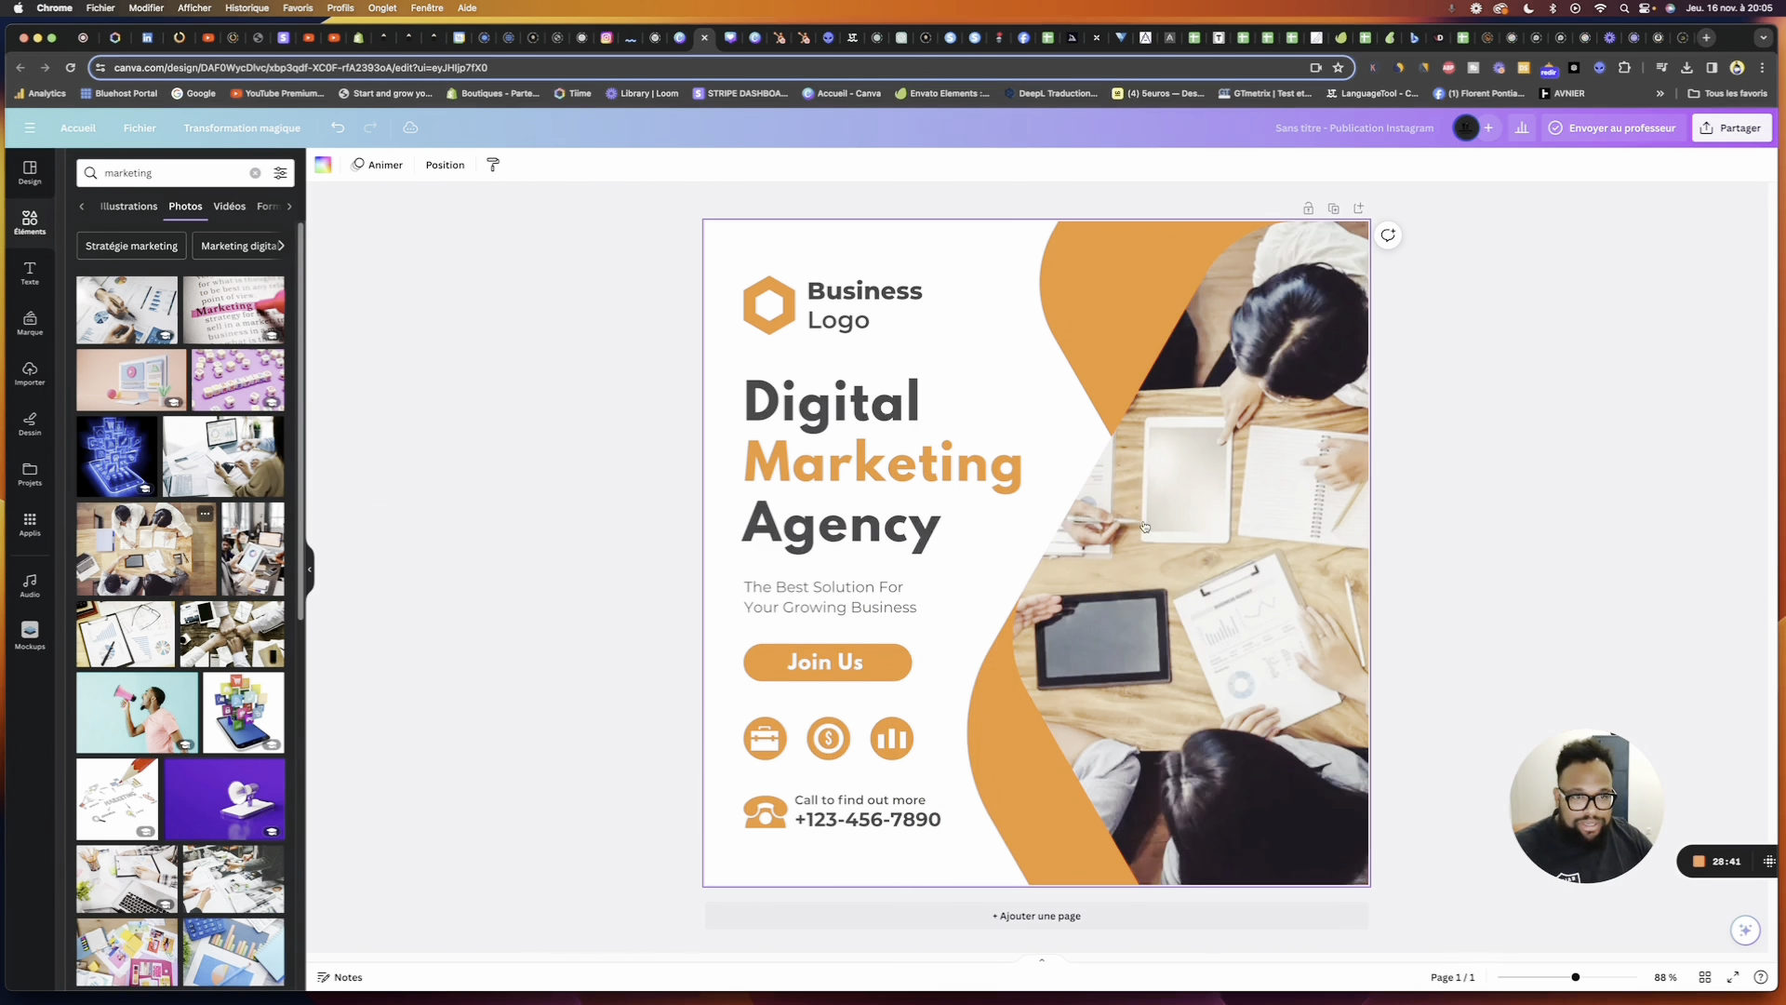
Reposition the team photo within its frame, shifting it left so the tablet and the papers beside it are included
{"action": "double_click", "coordinate": [1295, 407]}
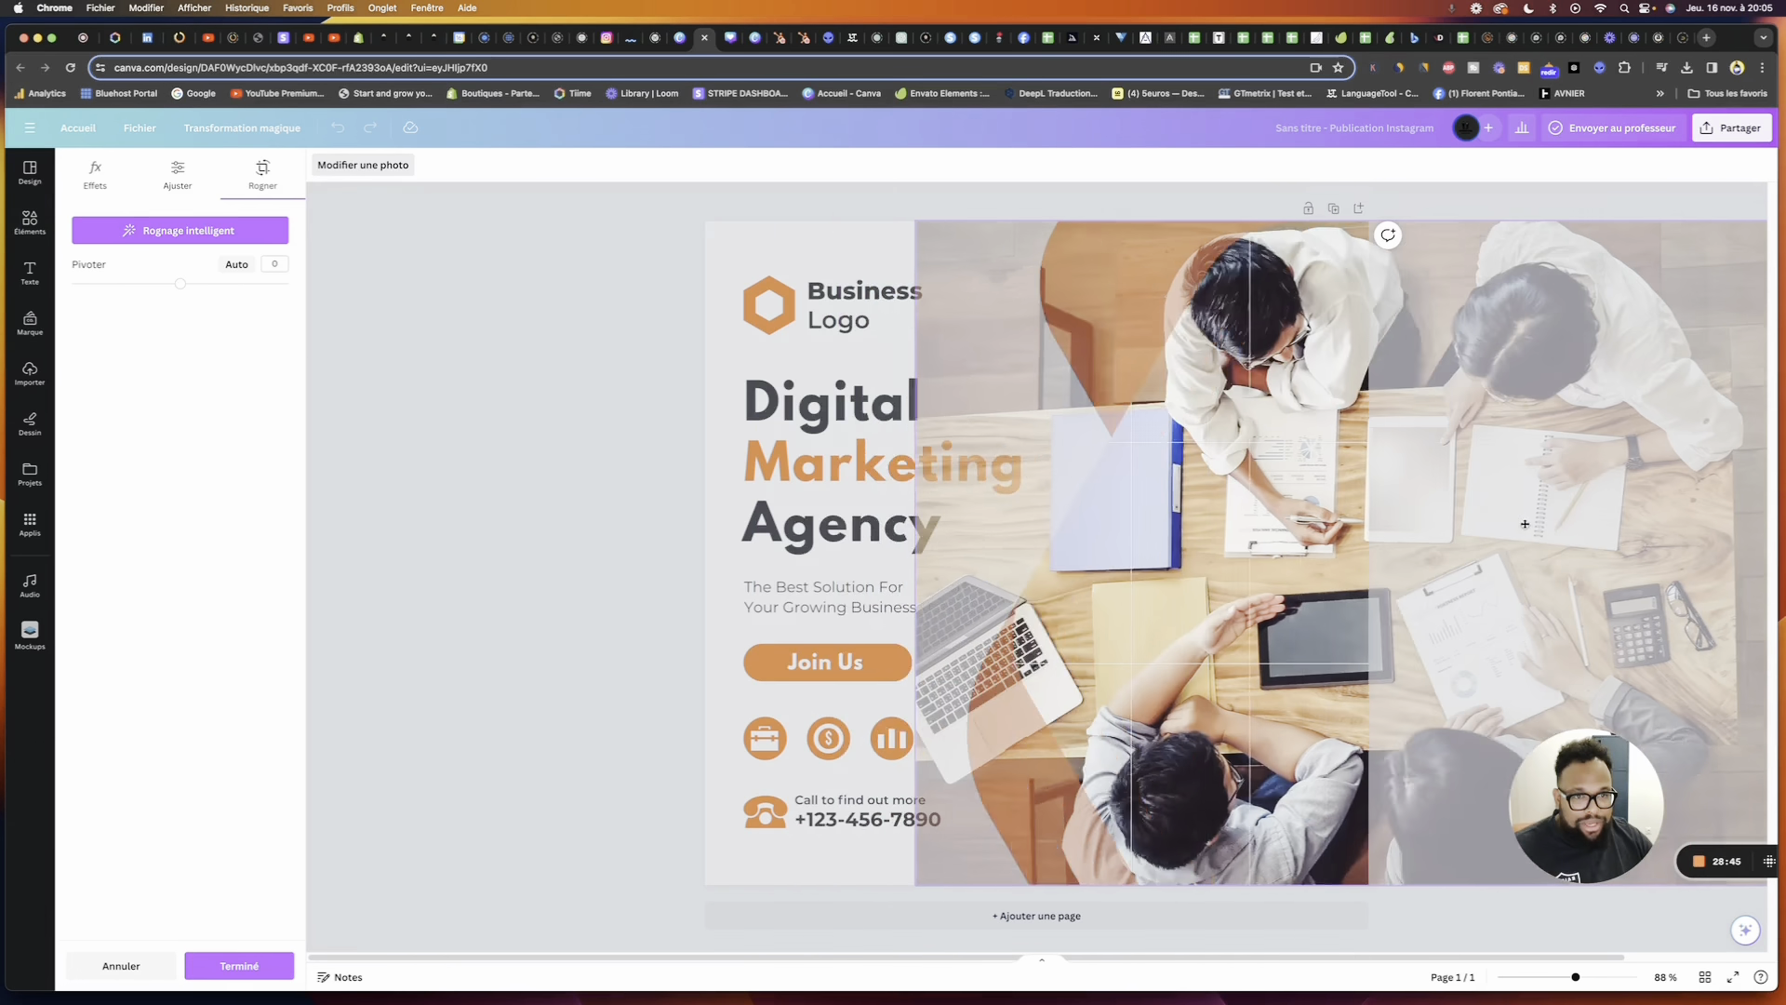
{"action": "left_click_drag", "start_coordinate": [1525, 523], "coordinate": [1388, 523]}
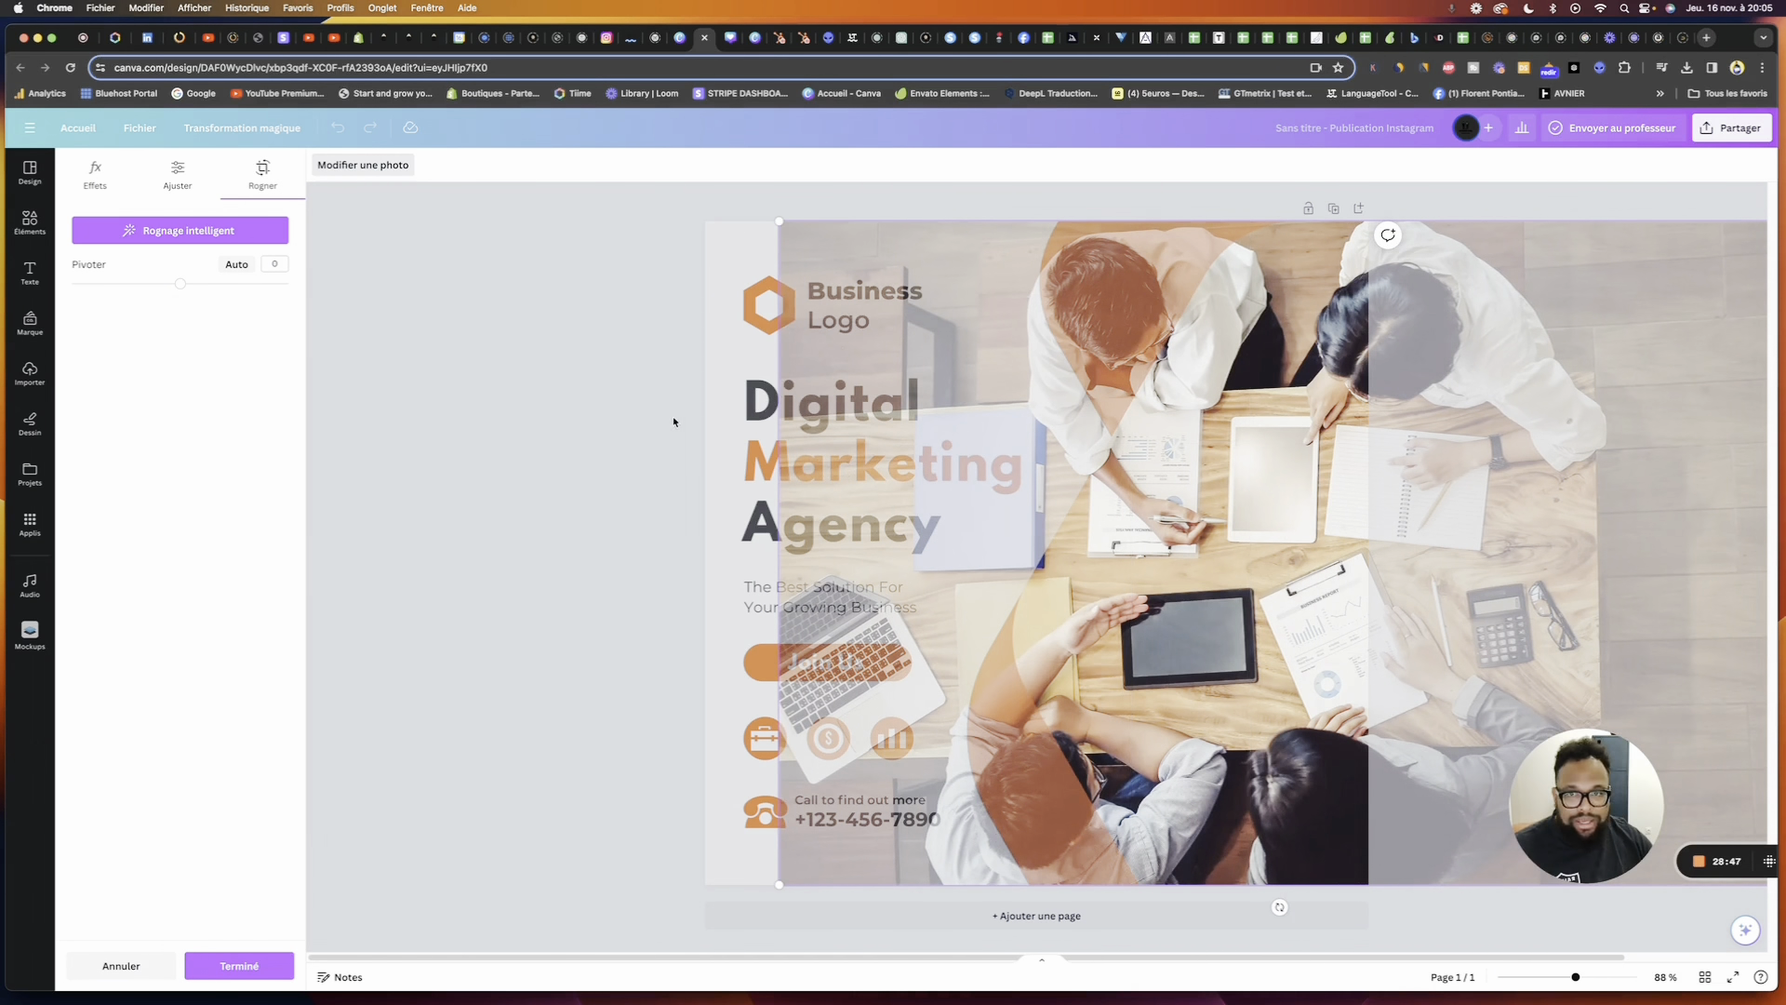
{"action": "left_click", "coordinate": [563, 443]}
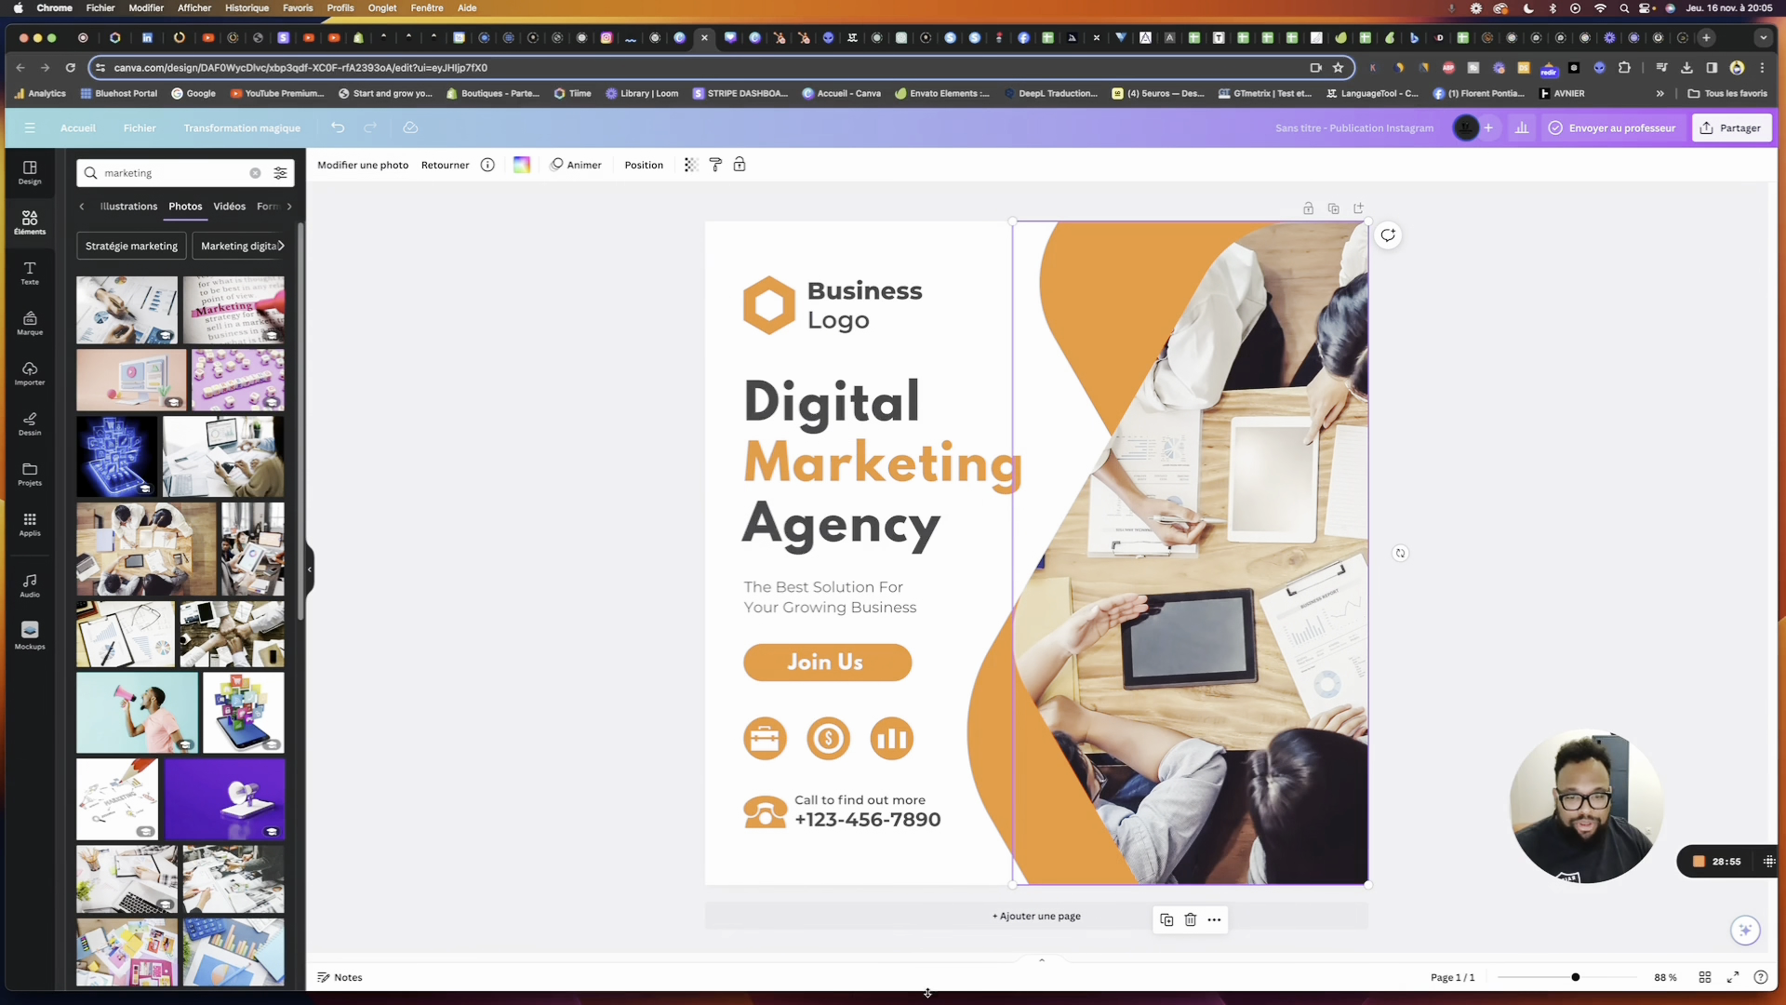
Add a second page to the design and apply the yellow Mobile Marketing template from the "marketing" template results
{"action": "left_click", "coordinate": [933, 916]}
{"action": "left_click", "coordinate": [30, 173]}
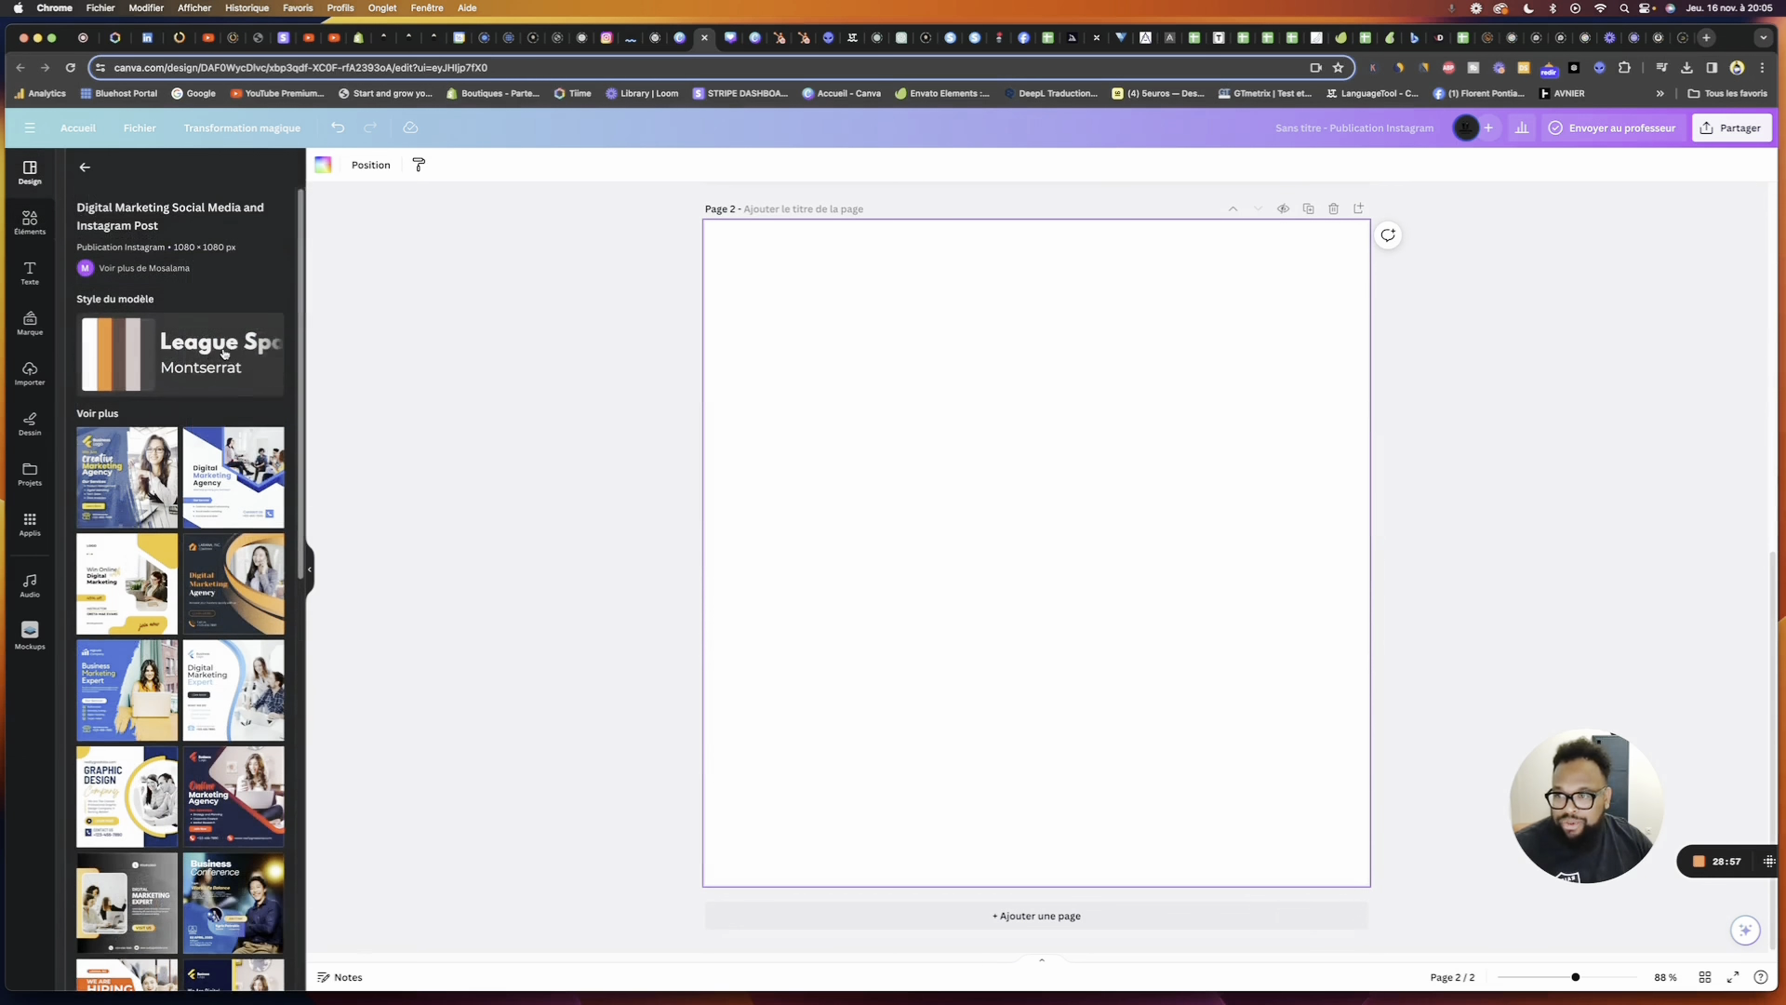
{"action": "scroll", "coordinate": [251, 586], "scroll_direction": "down", "scroll_amount": 10}
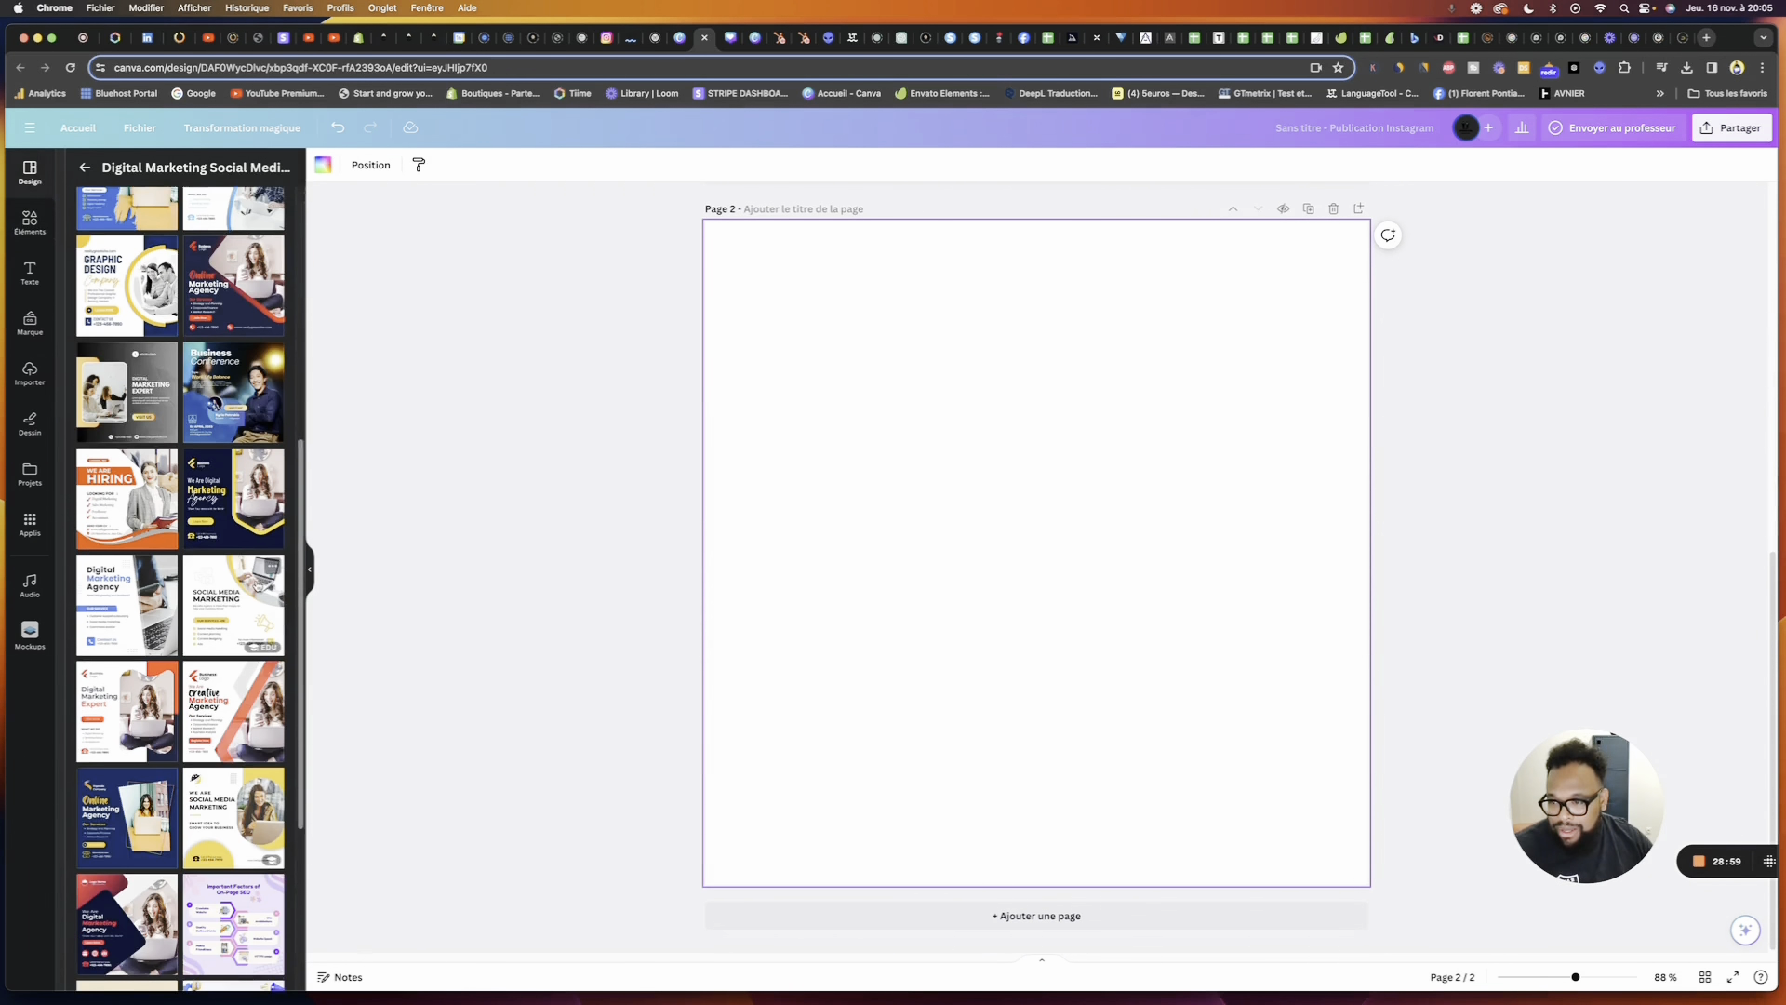
{"action": "scroll", "coordinate": [257, 586], "scroll_direction": "down", "scroll_amount": 2}
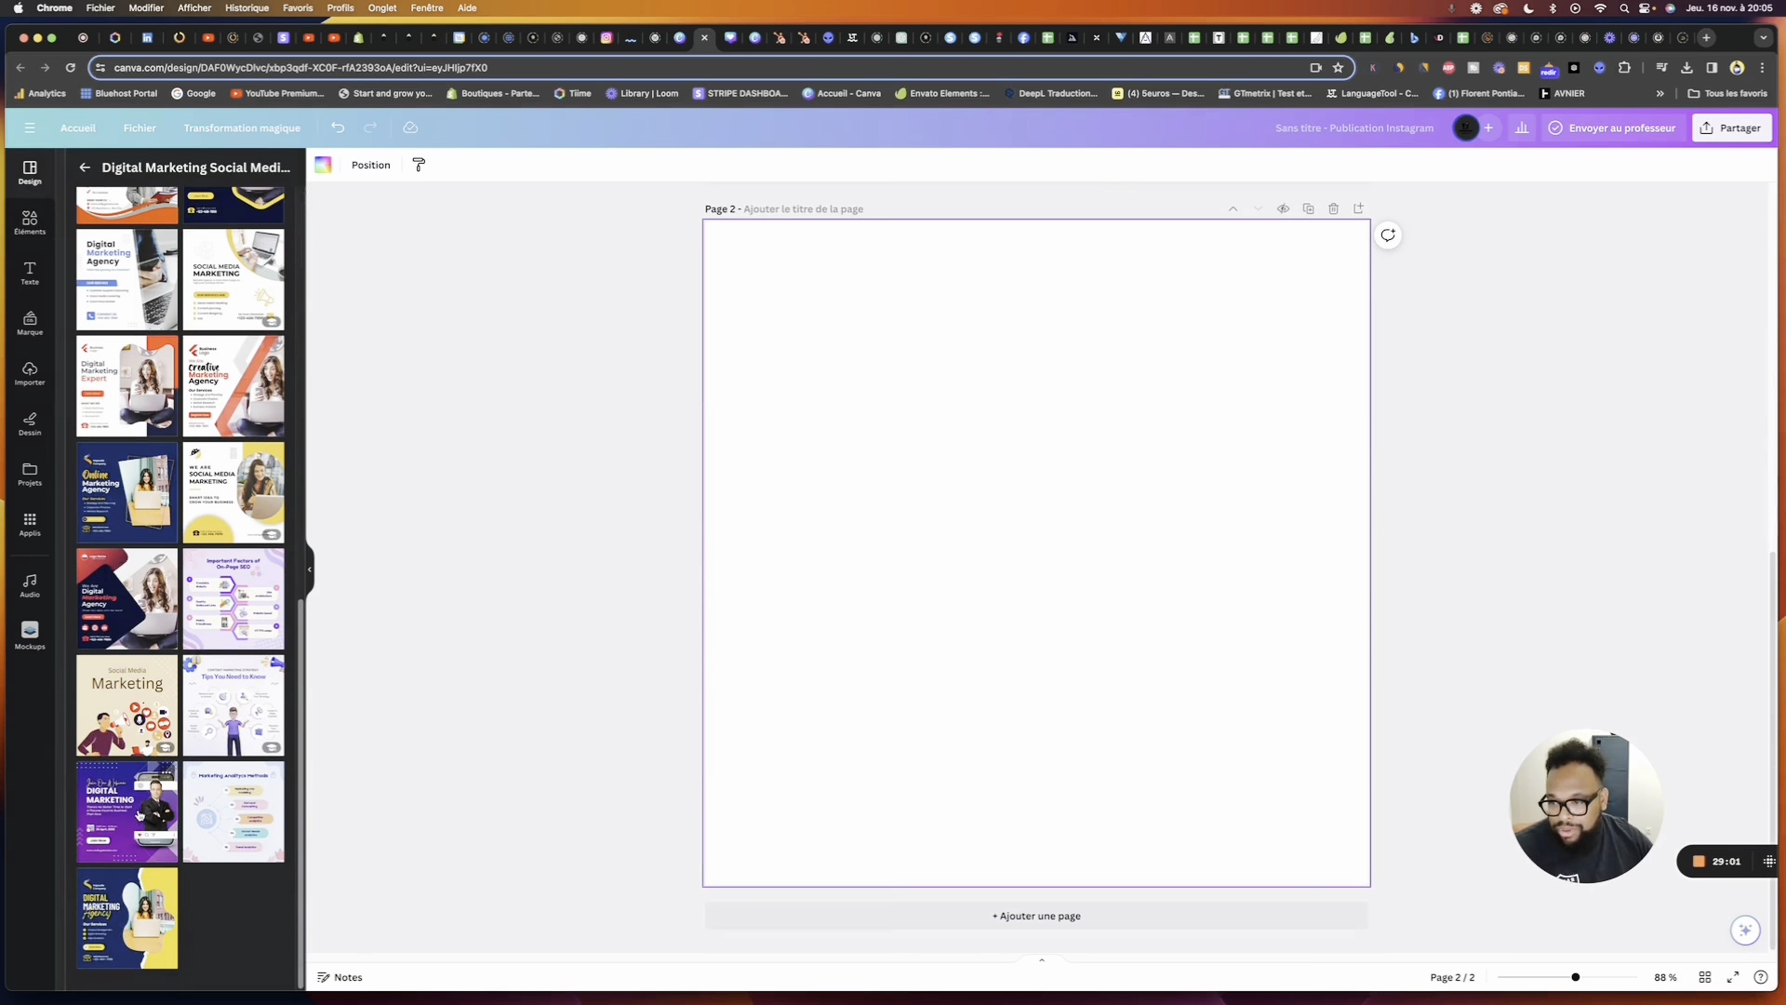
{"action": "scroll", "coordinate": [165, 493], "scroll_direction": "up", "scroll_amount": 15}
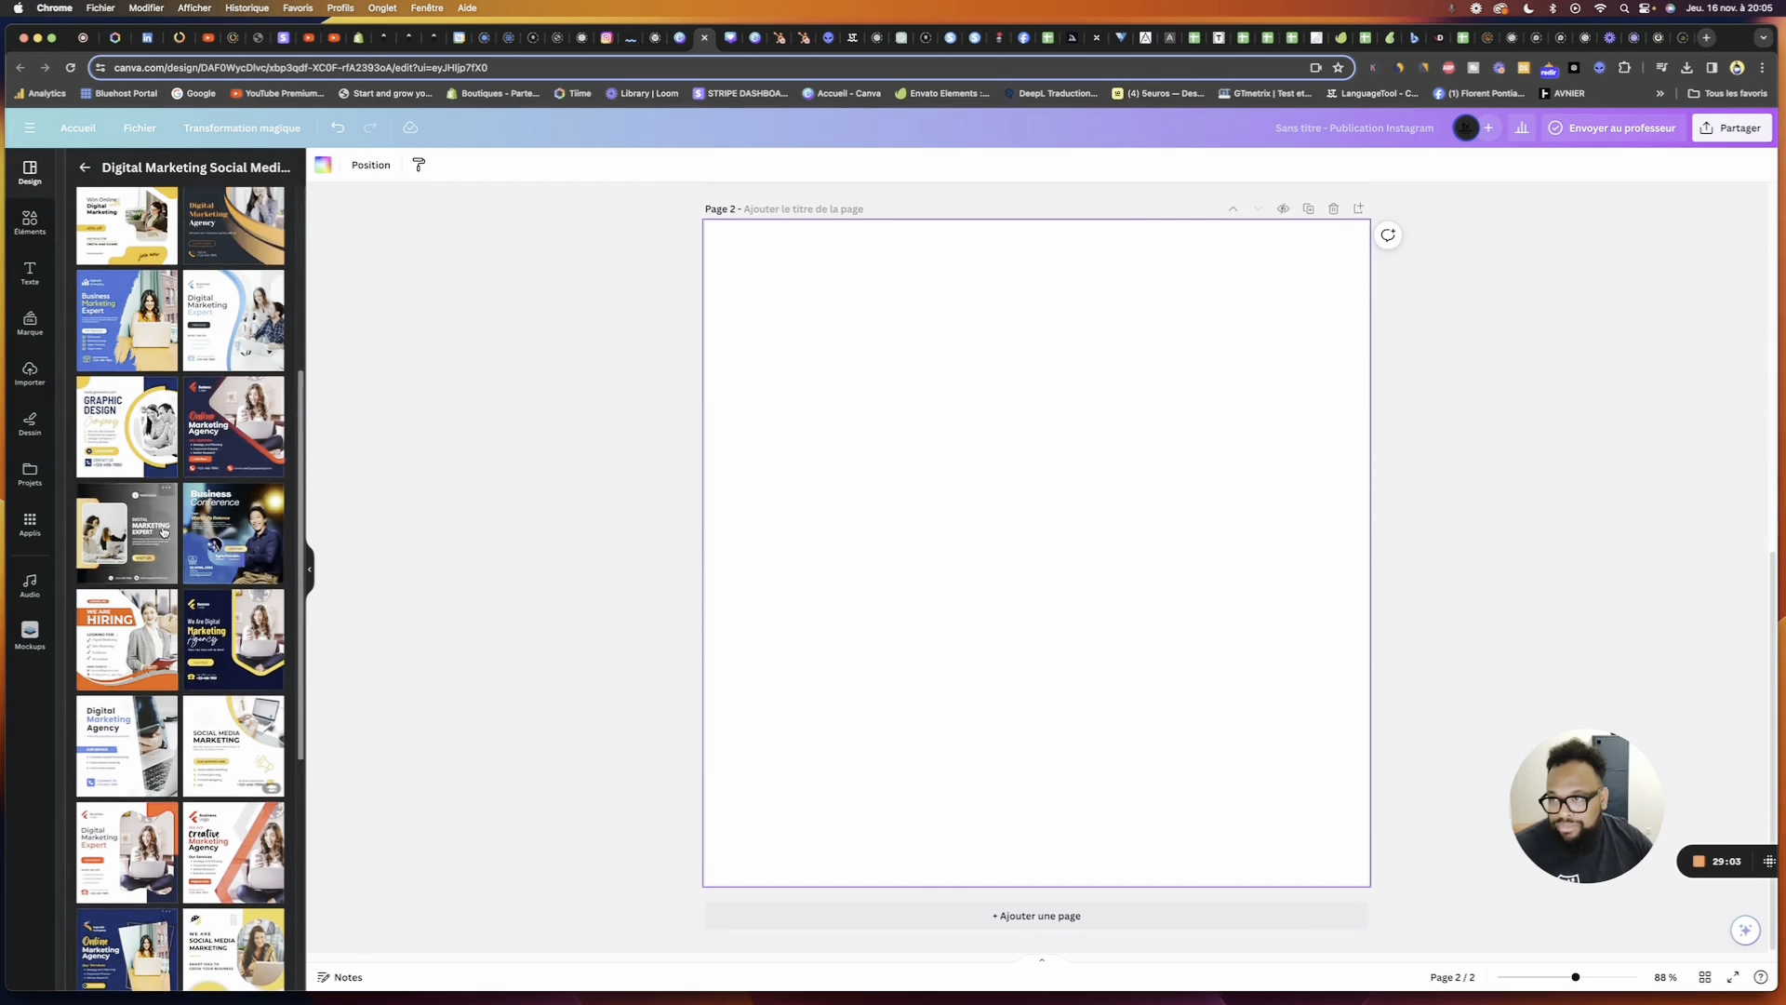
{"action": "left_click", "coordinate": [83, 168]}
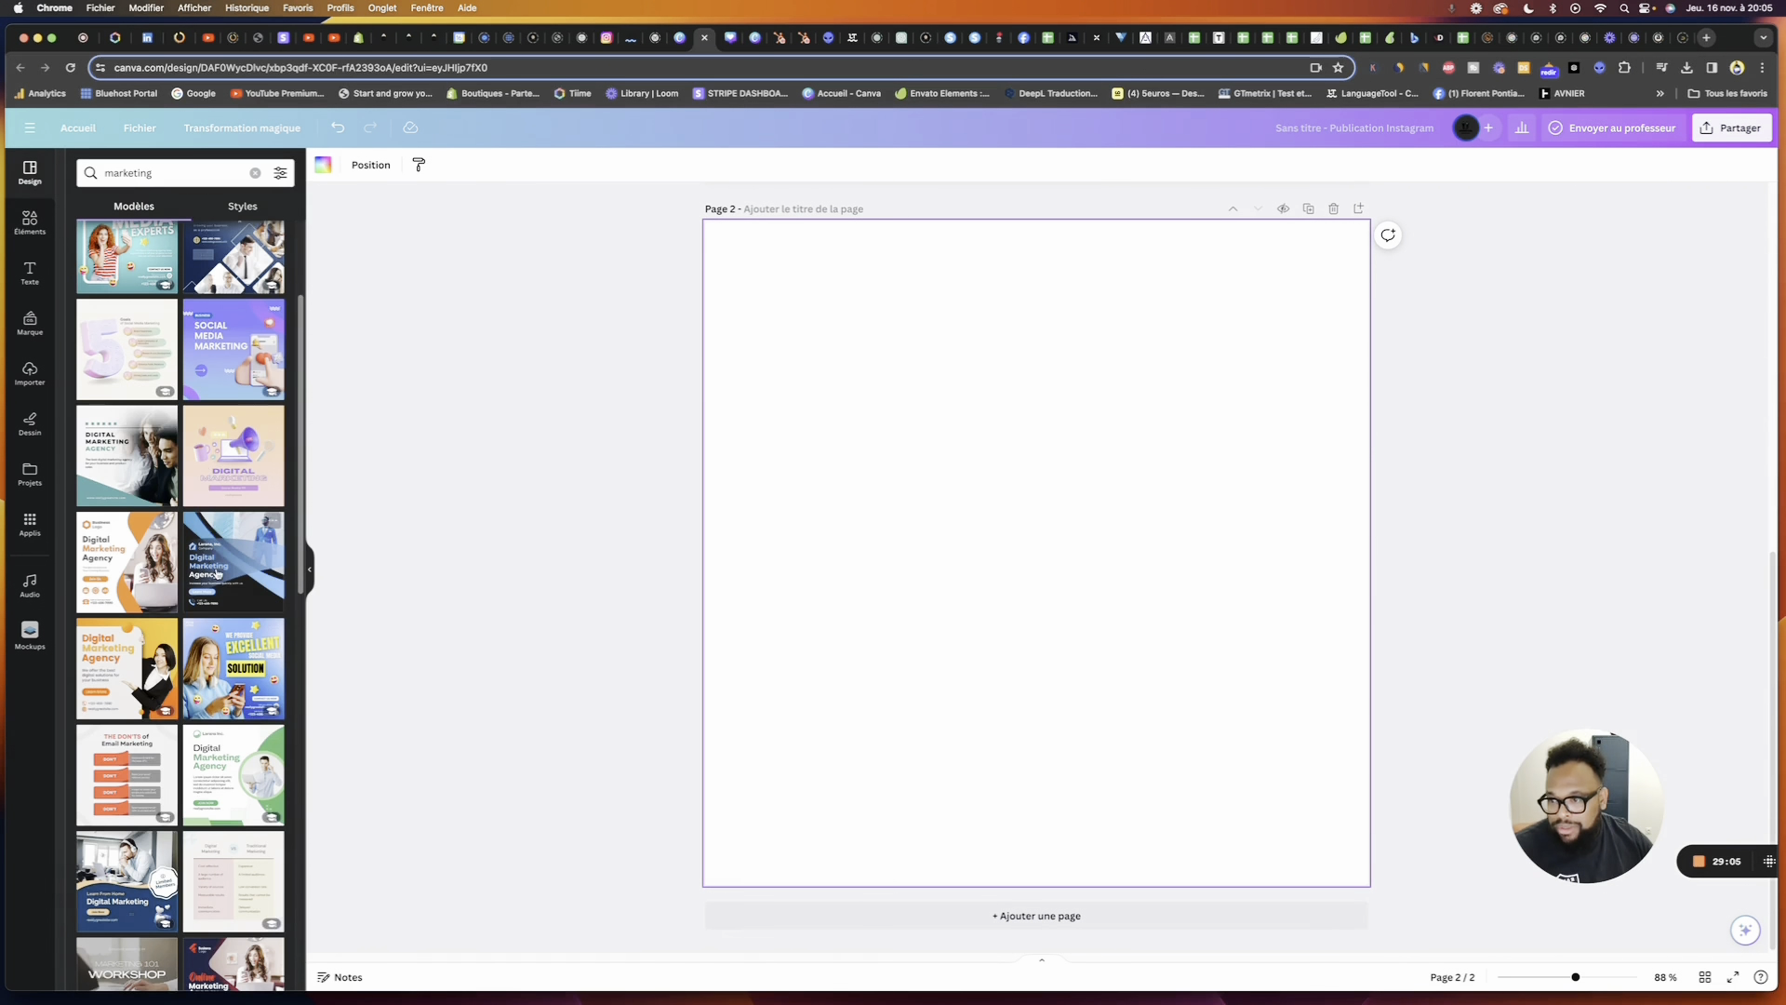
{"action": "scroll", "coordinate": [219, 569], "scroll_direction": "down", "scroll_amount": 5}
{"action": "scroll", "coordinate": [224, 563], "scroll_direction": "down", "scroll_amount": 5}
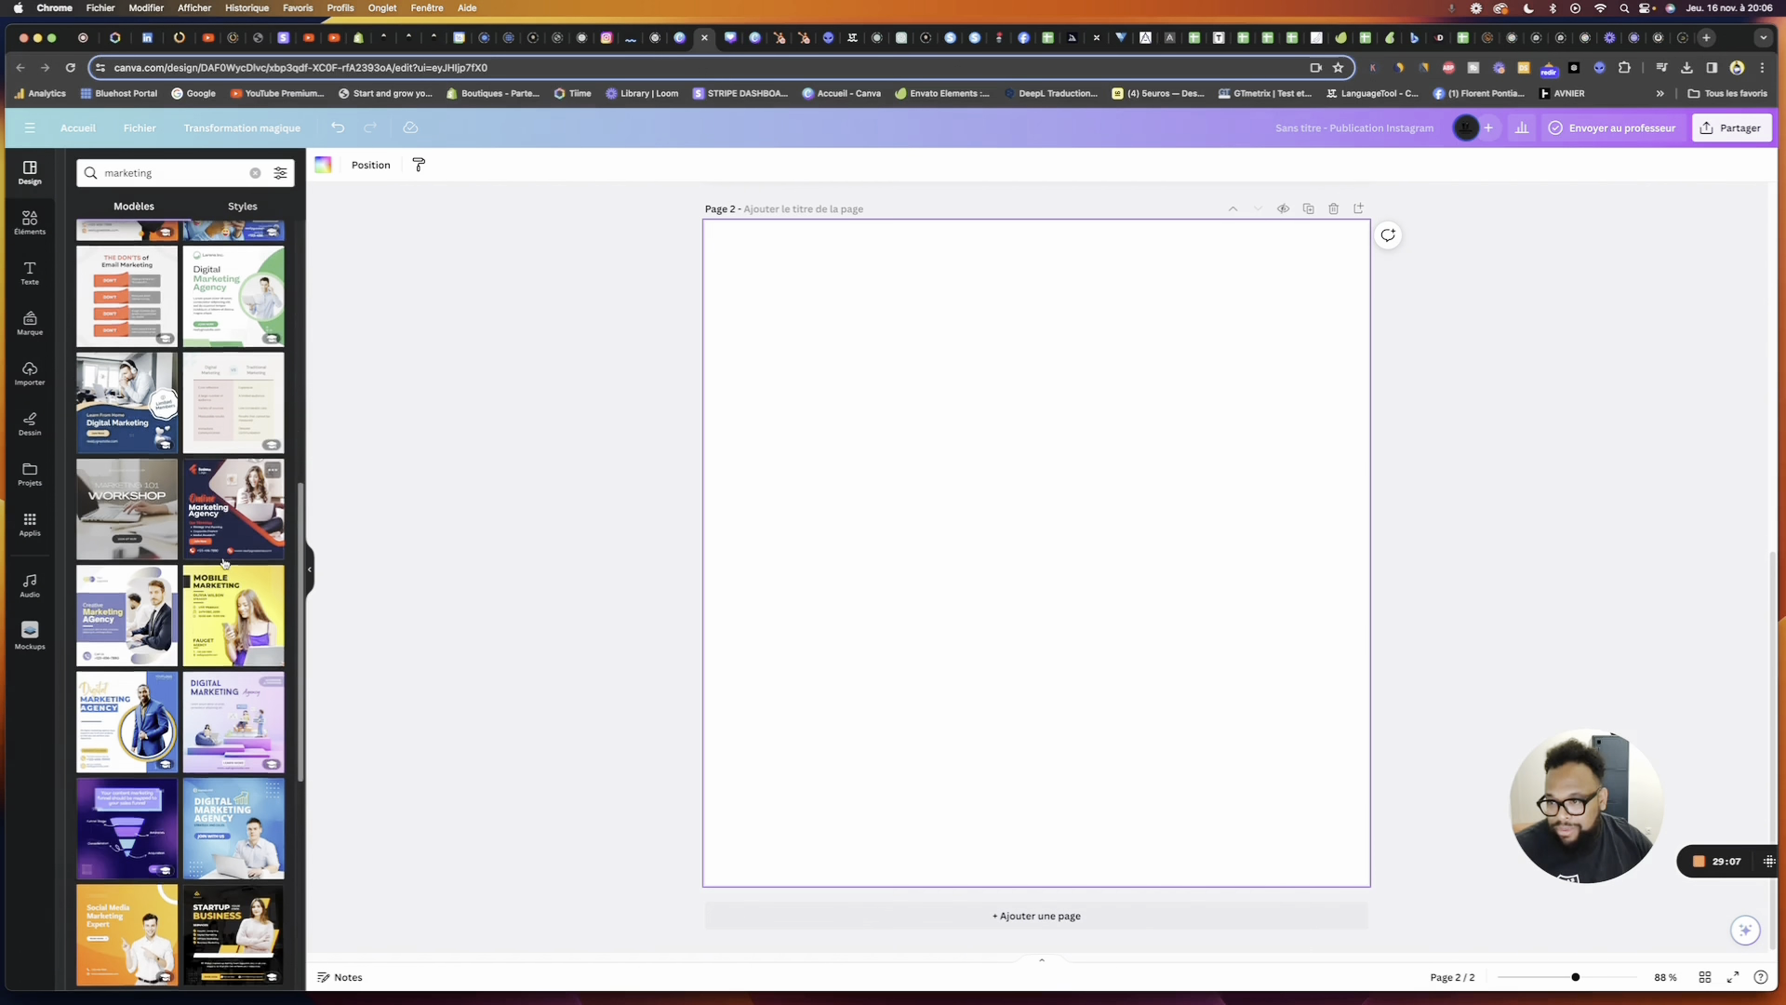
{"action": "scroll", "coordinate": [224, 562], "scroll_direction": "down", "scroll_amount": 4}
{"action": "left_click", "coordinate": [249, 429]}
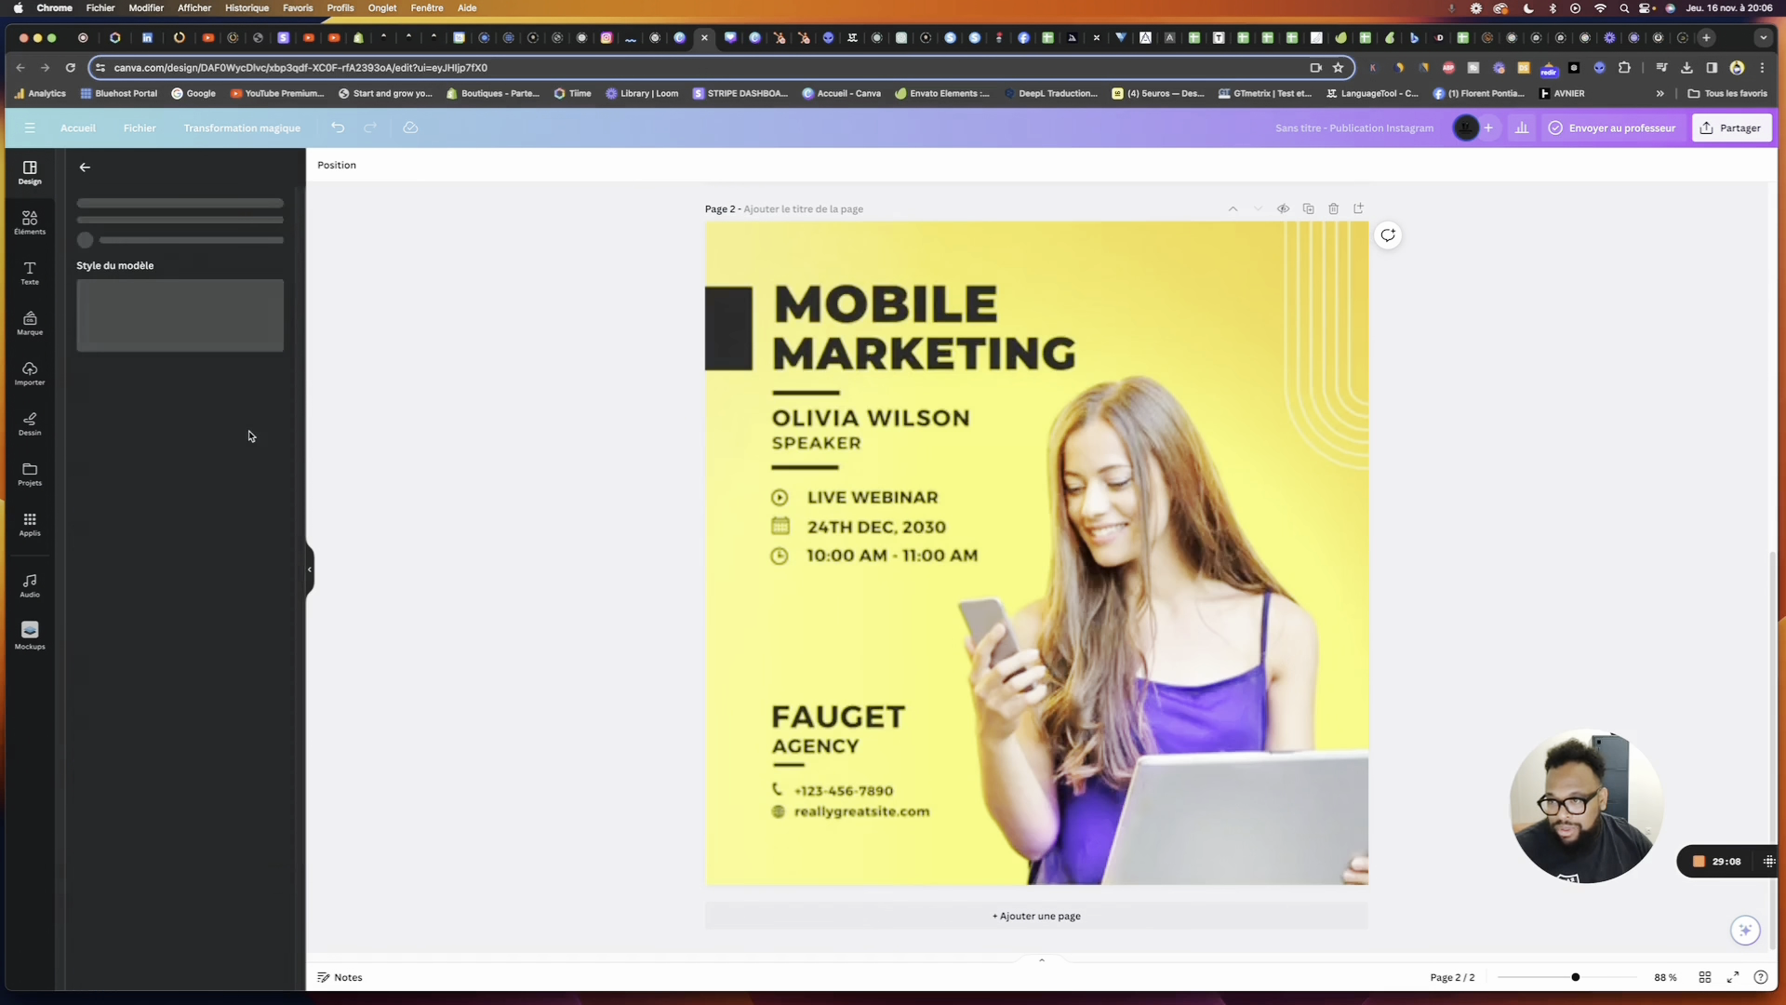
Insert the marketing photo of the man with the pink megaphone and enlarge it across the lower part of the page, covering the woman
{"action": "left_click", "coordinate": [40, 233]}
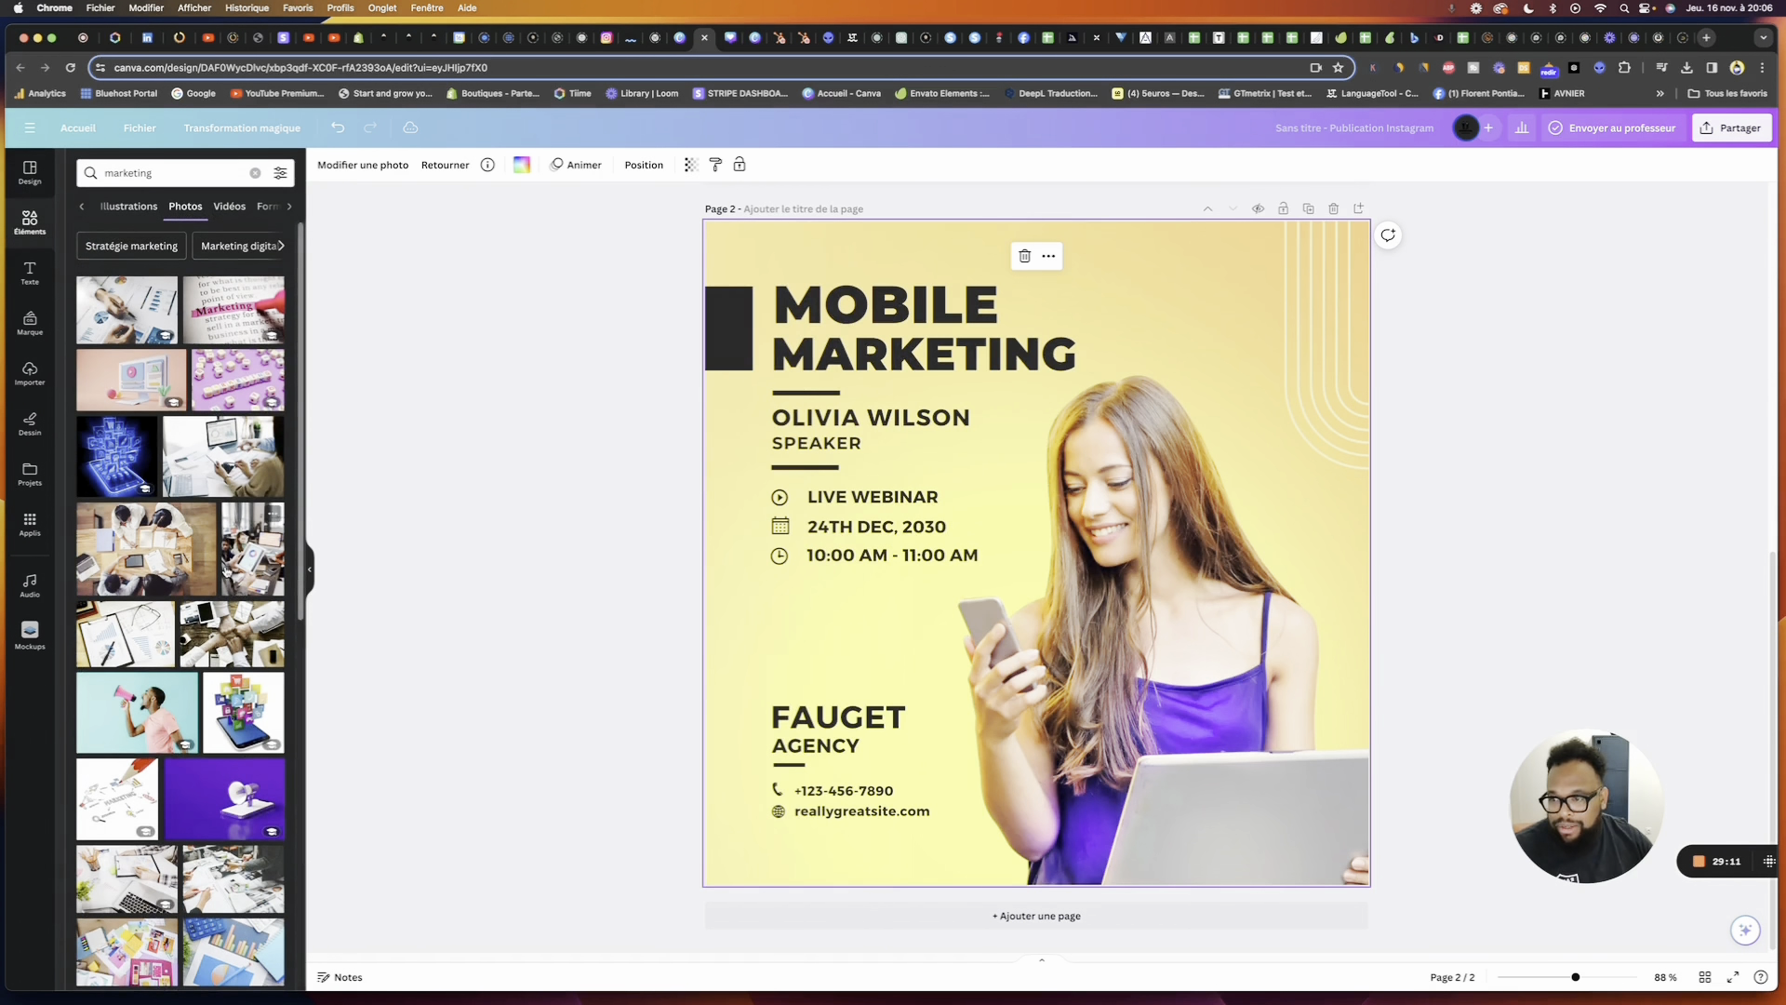
{"action": "left_click", "coordinate": [142, 702]}
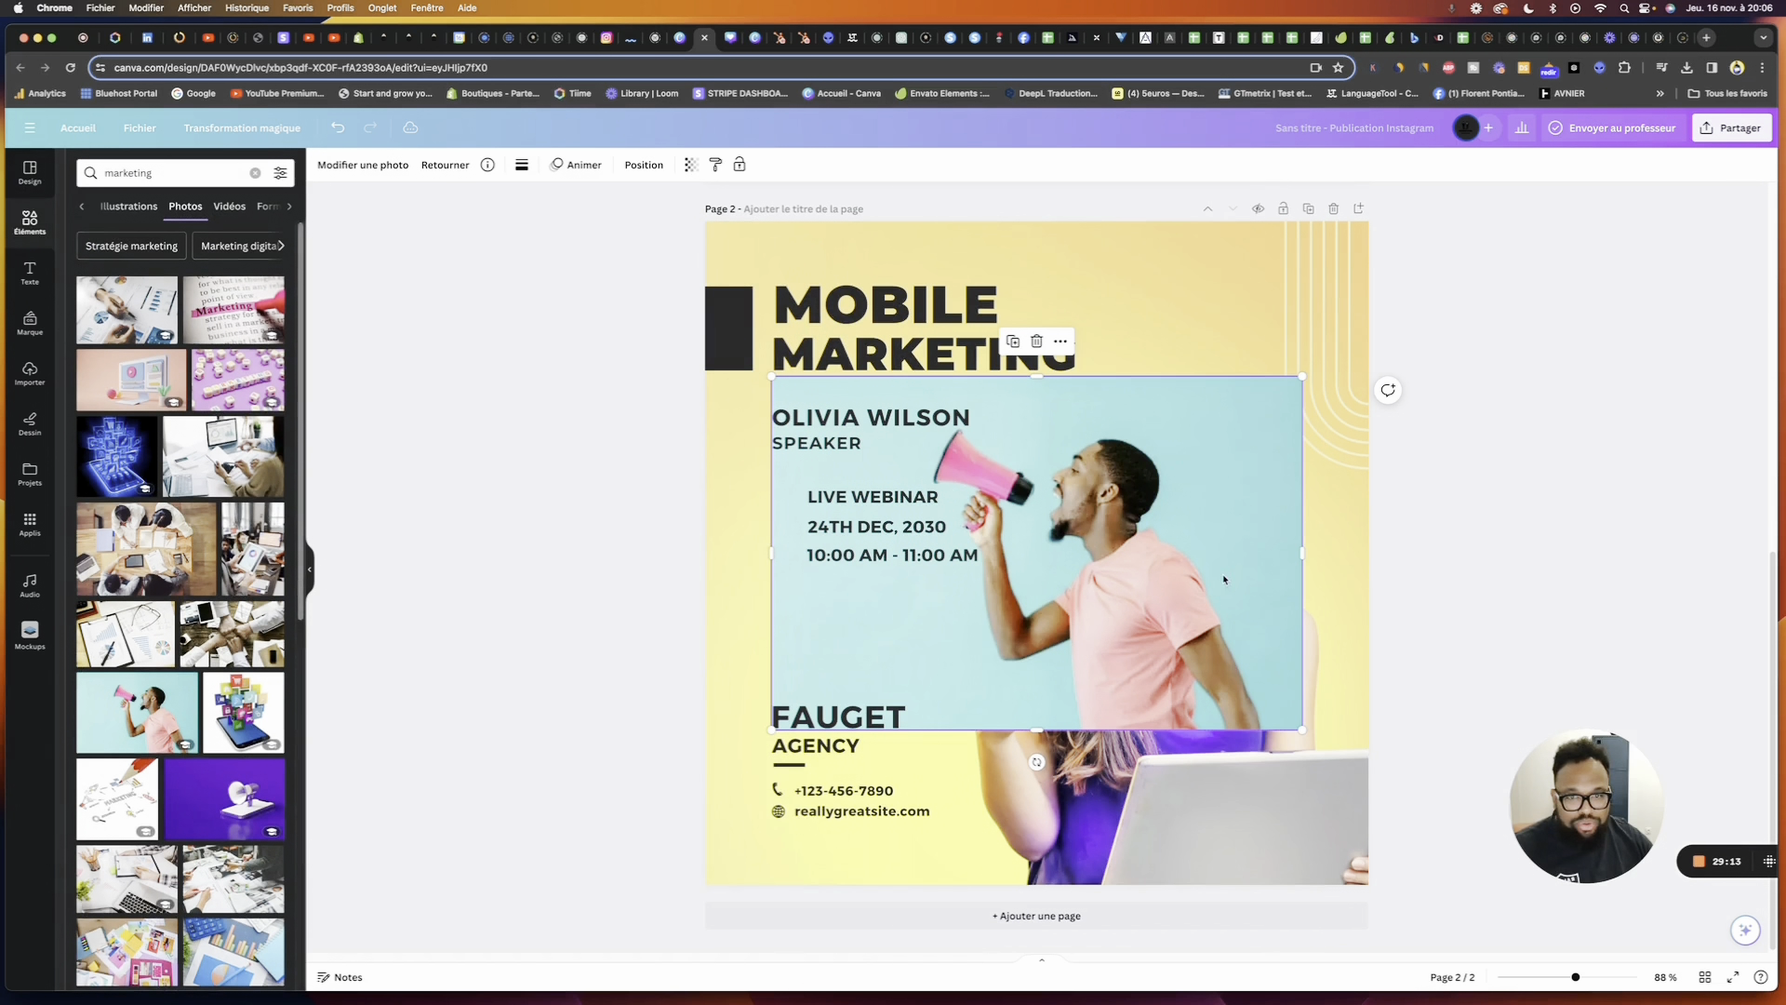
{"action": "left_click_drag", "start_coordinate": [1216, 579], "coordinate": [1244, 729]}
{"action": "left_click_drag", "start_coordinate": [1330, 531], "coordinate": [1417, 472]}
{"action": "left_click_drag", "start_coordinate": [800, 473], "coordinate": [752, 253]}
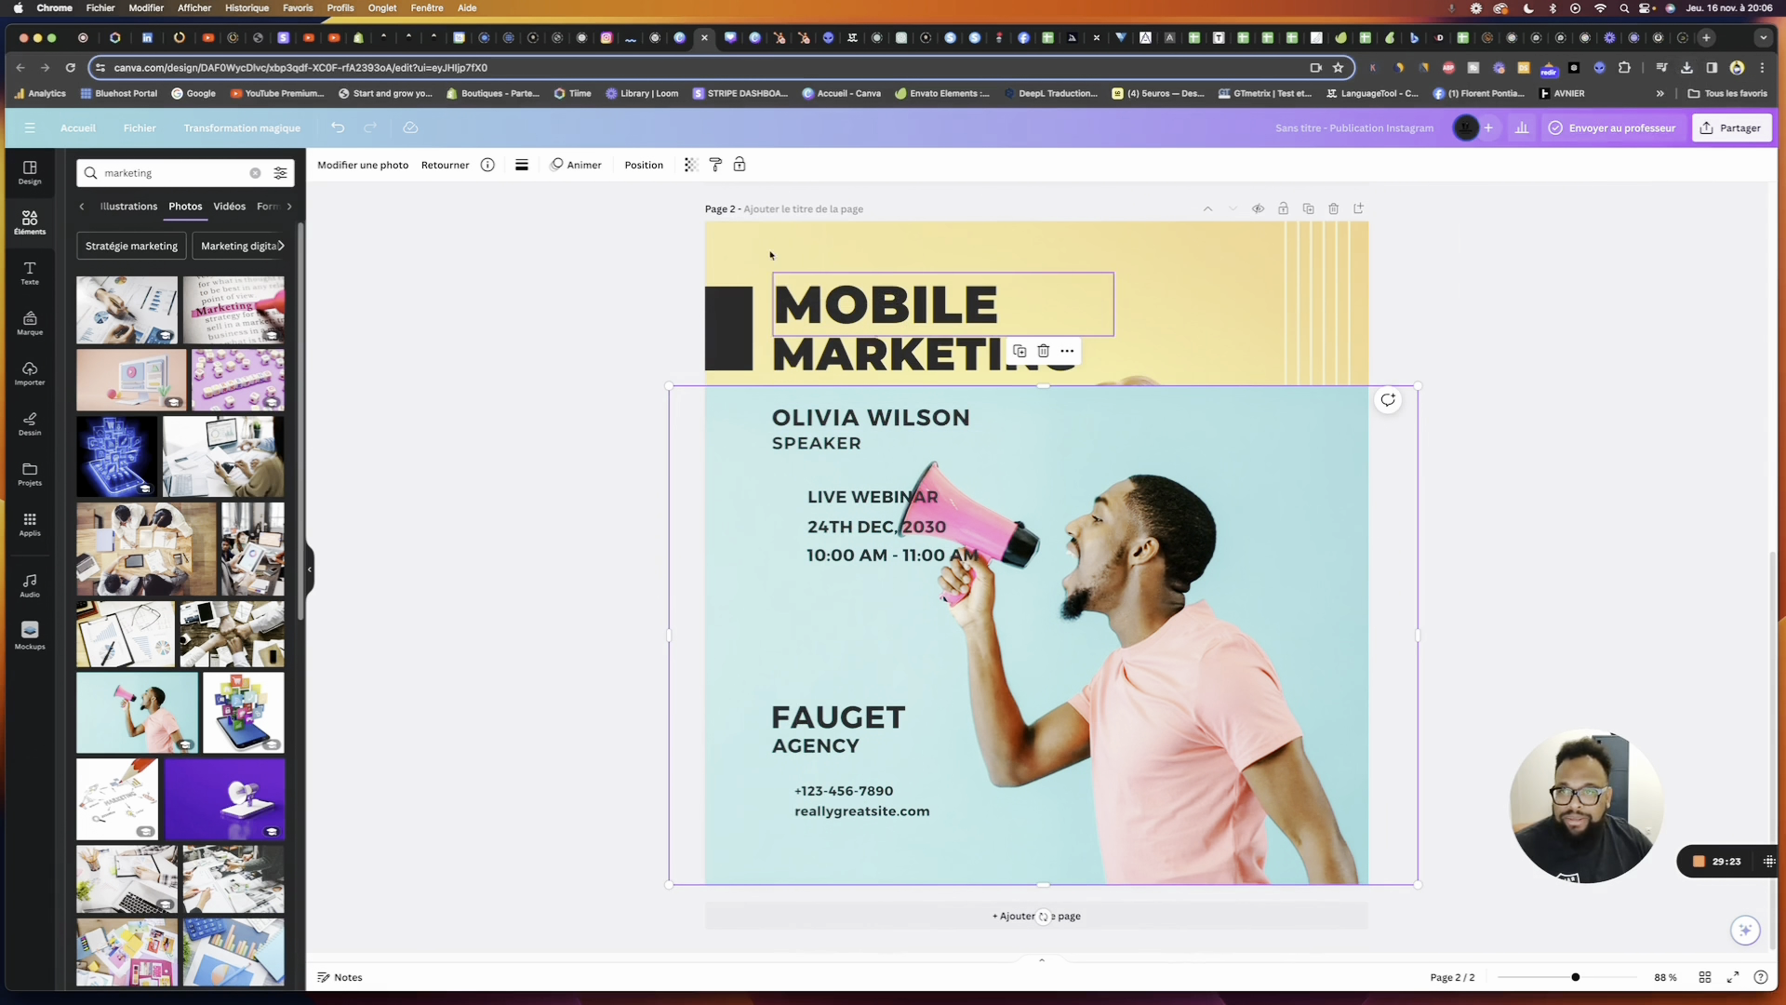
Remove the background of the megaphone photo and delete the template's photo of the woman behind it
{"action": "left_click", "coordinate": [347, 167]}
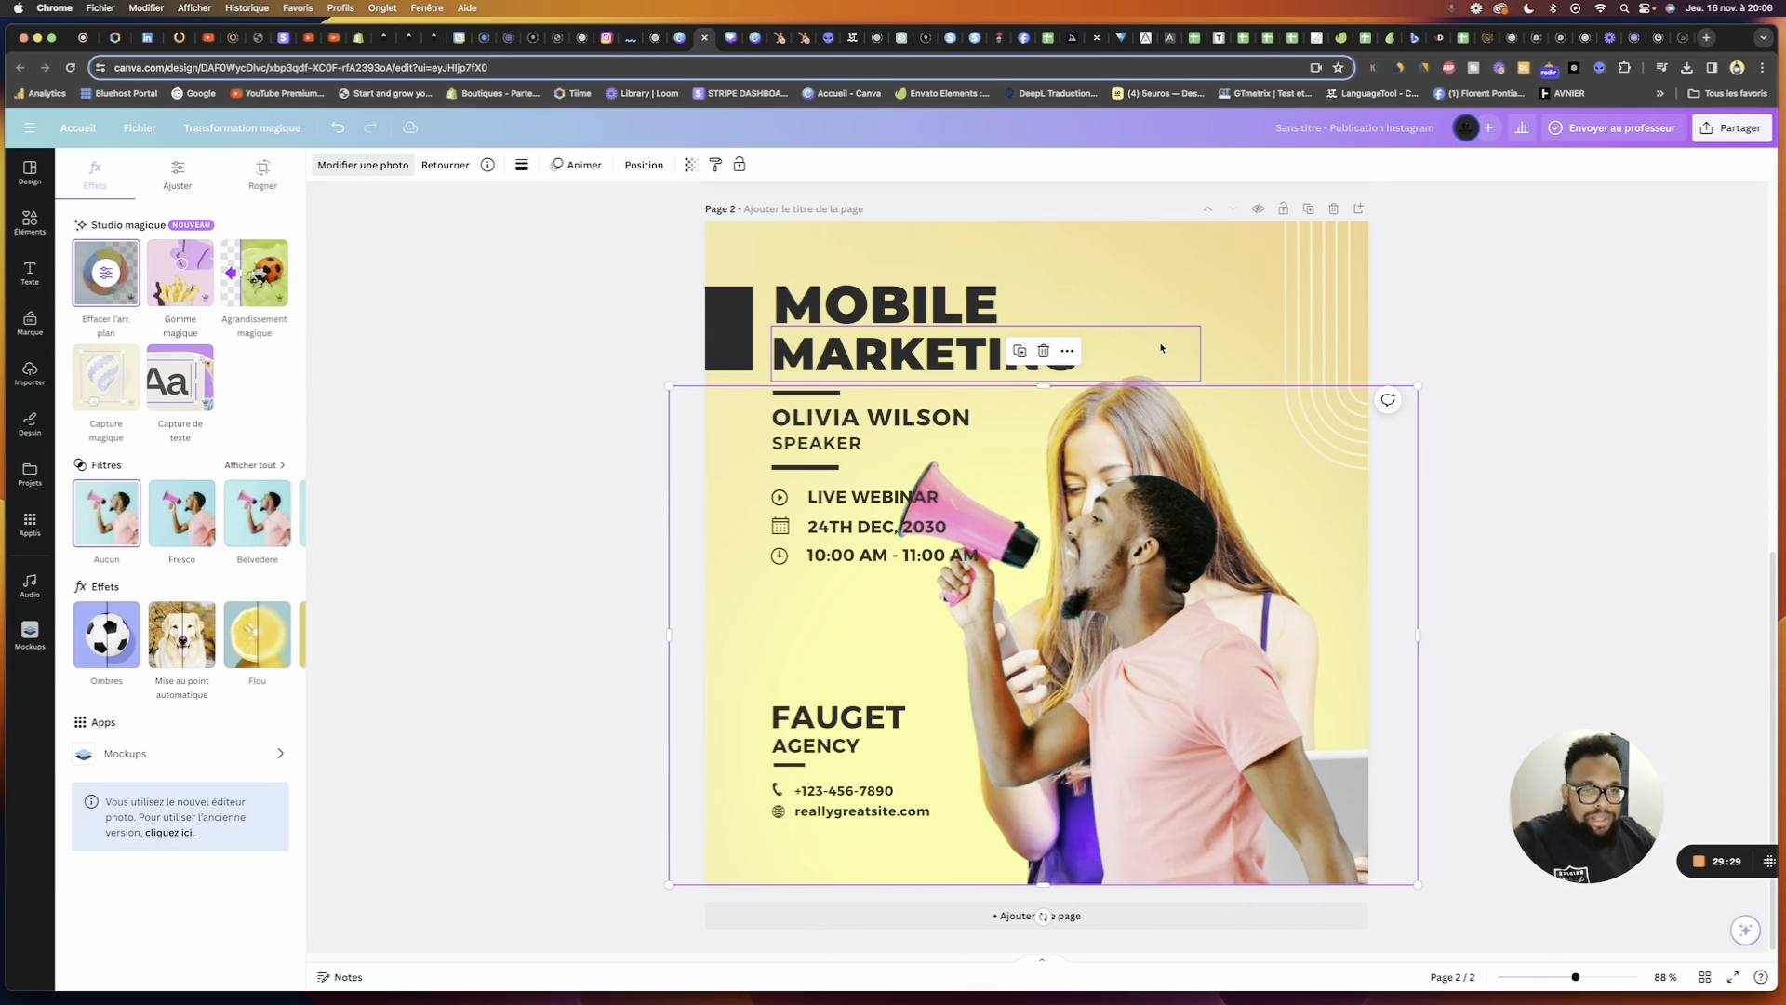
{"action": "left_click", "coordinate": [1197, 380]}
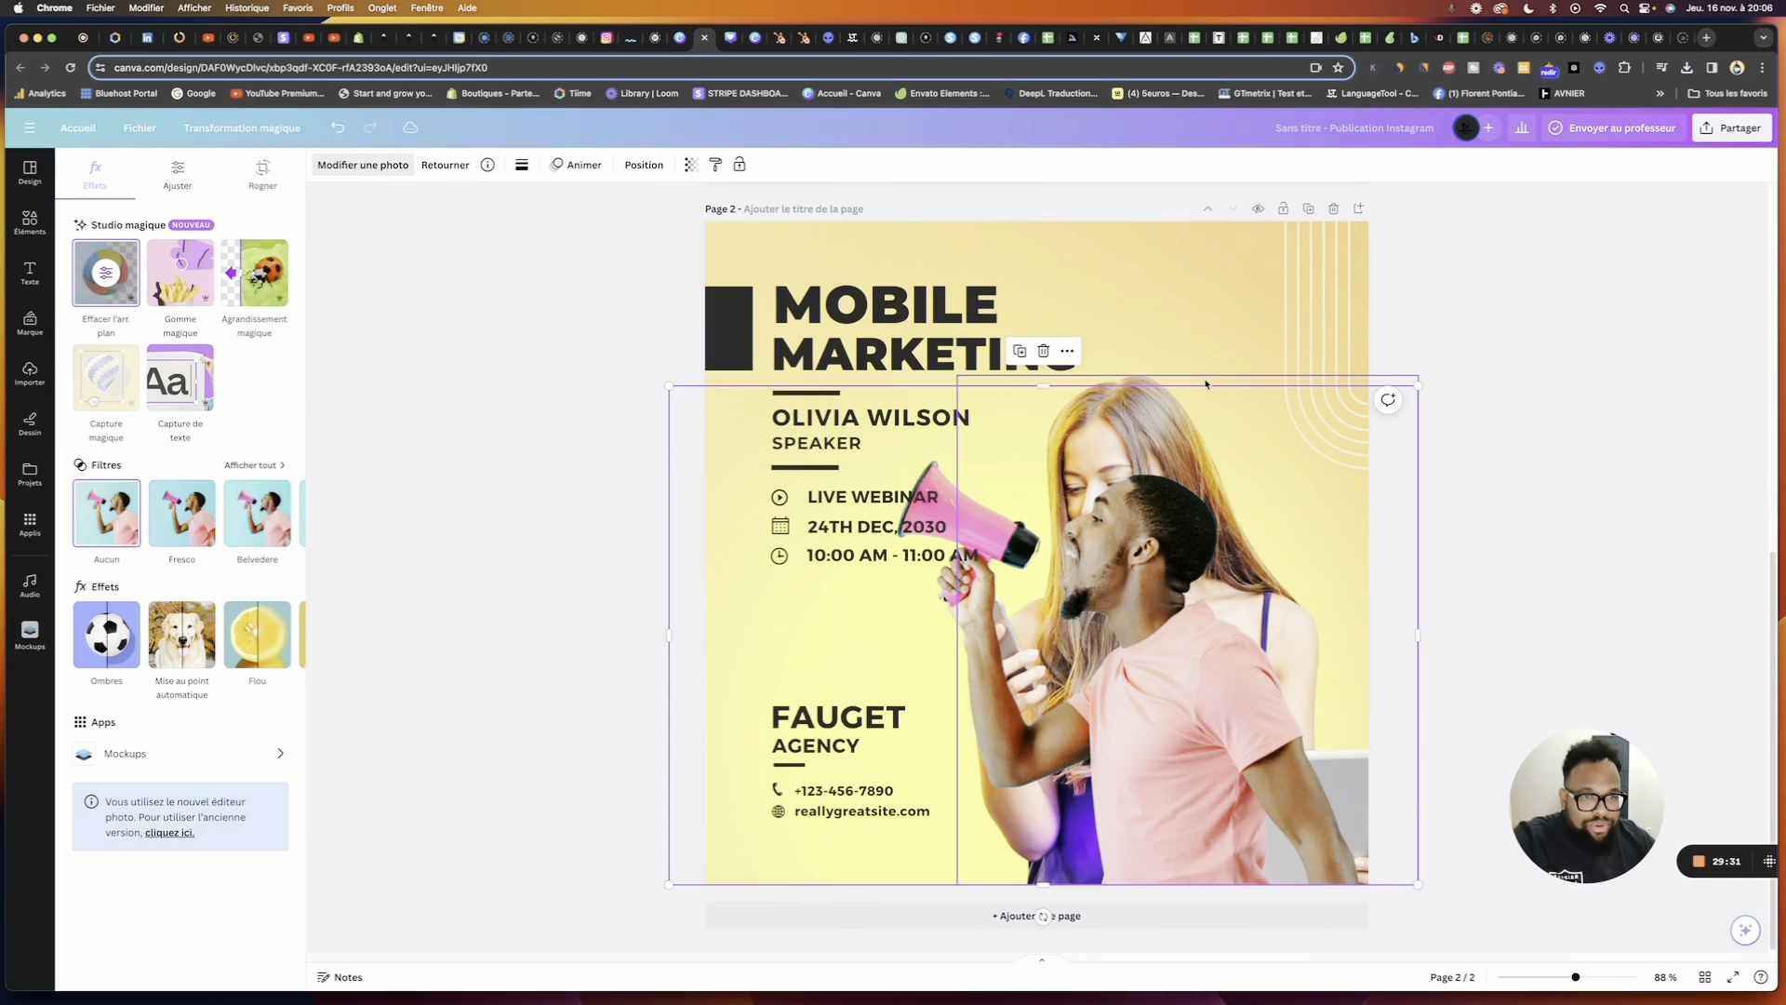
{"action": "key", "text": "Delete"}
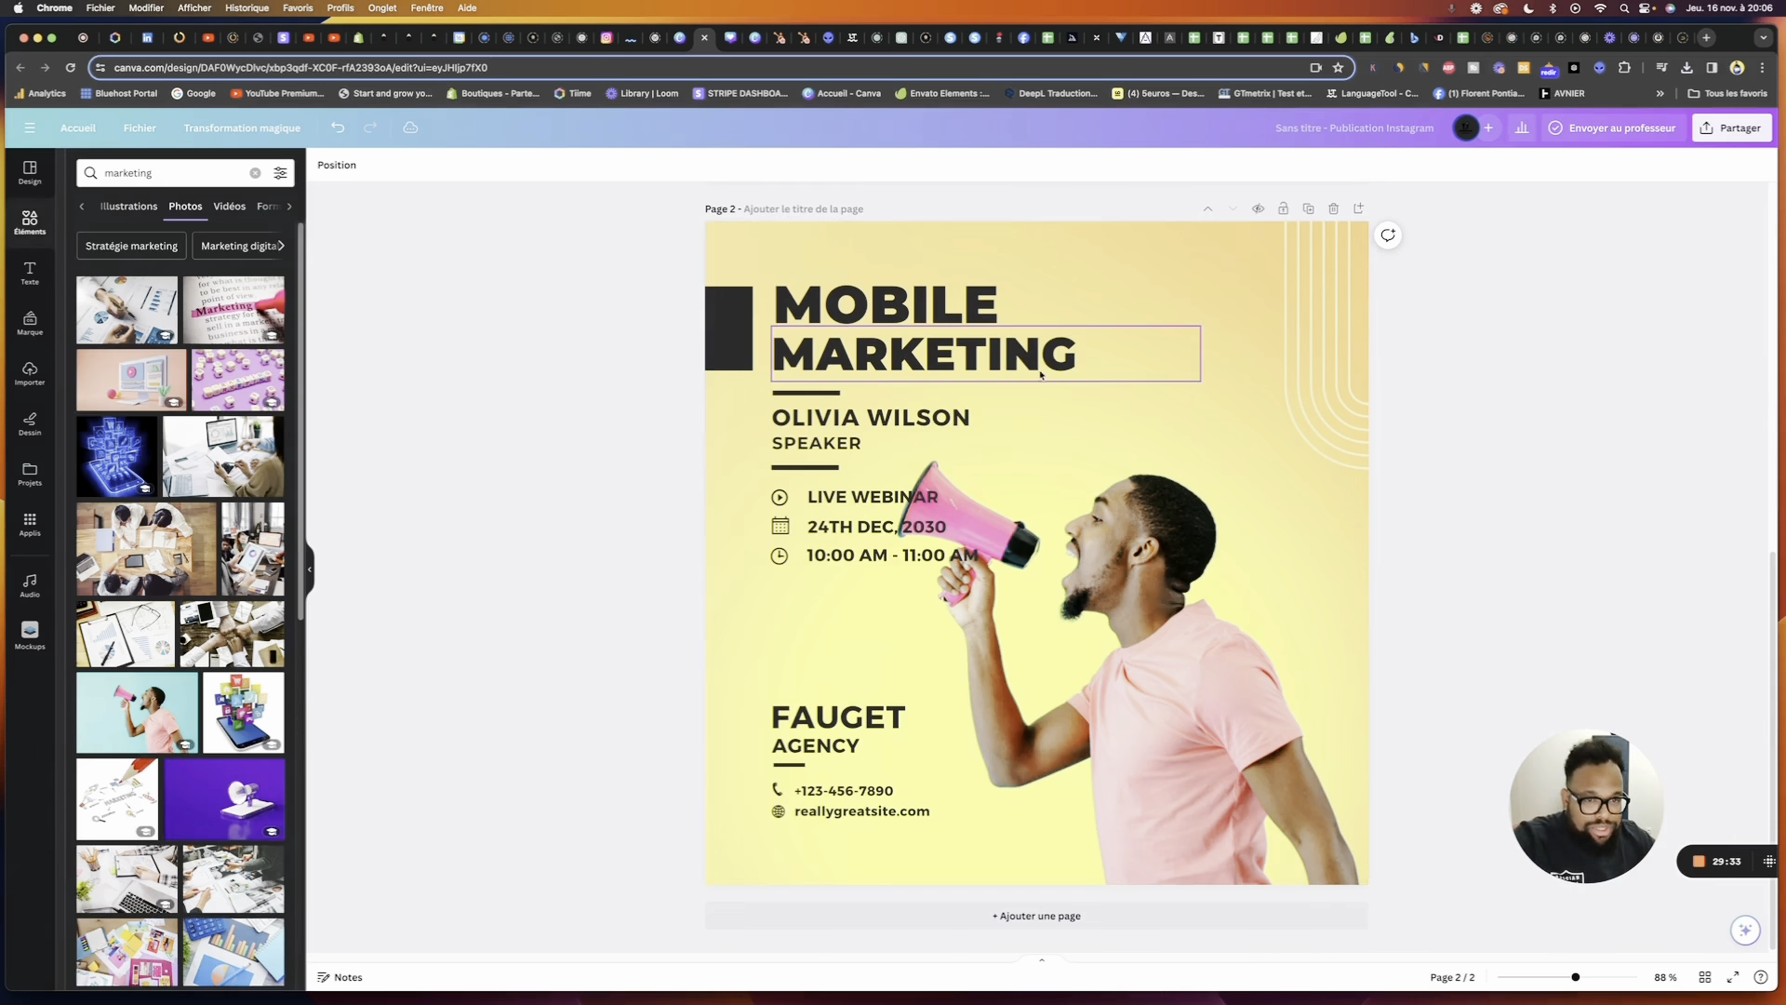
Scale down the cut-out of the man into the page's lower-right corner so the megaphone clears the webinar text
{"action": "left_click", "coordinate": [1229, 529]}
{"action": "left_click_drag", "start_coordinate": [1229, 529], "coordinate": [1209, 568]}
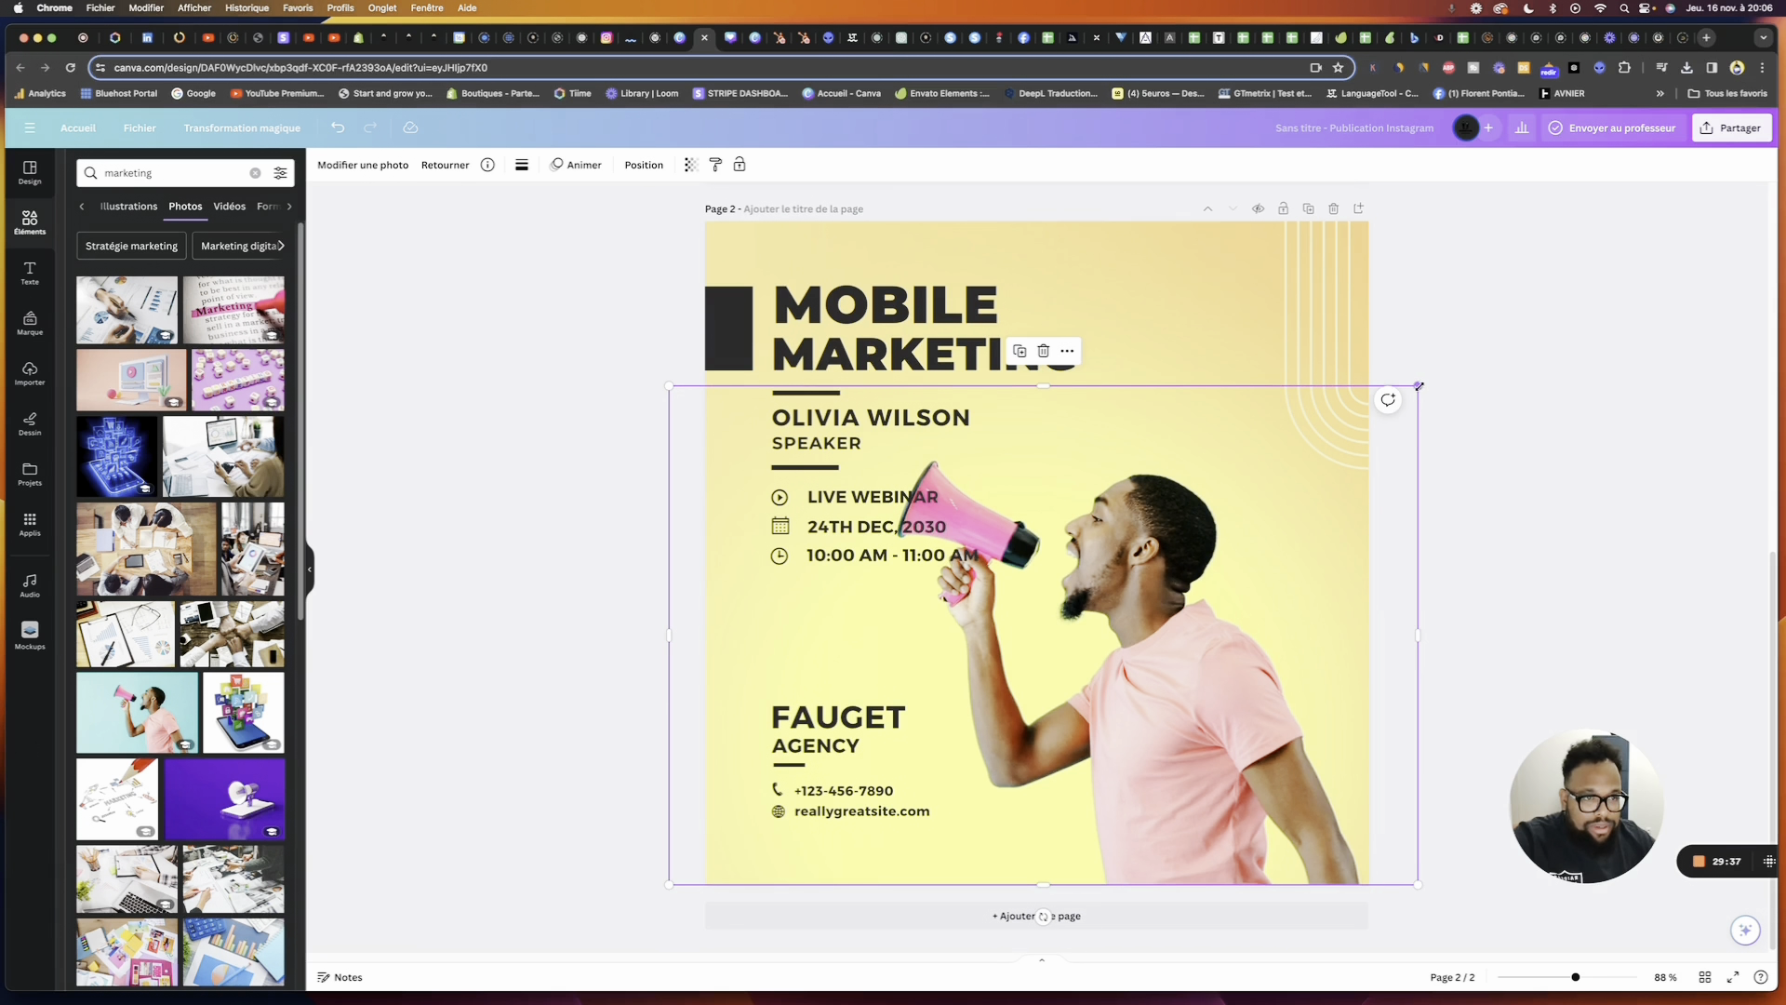
{"action": "left_click_drag", "start_coordinate": [1418, 385], "coordinate": [1460, 458]}
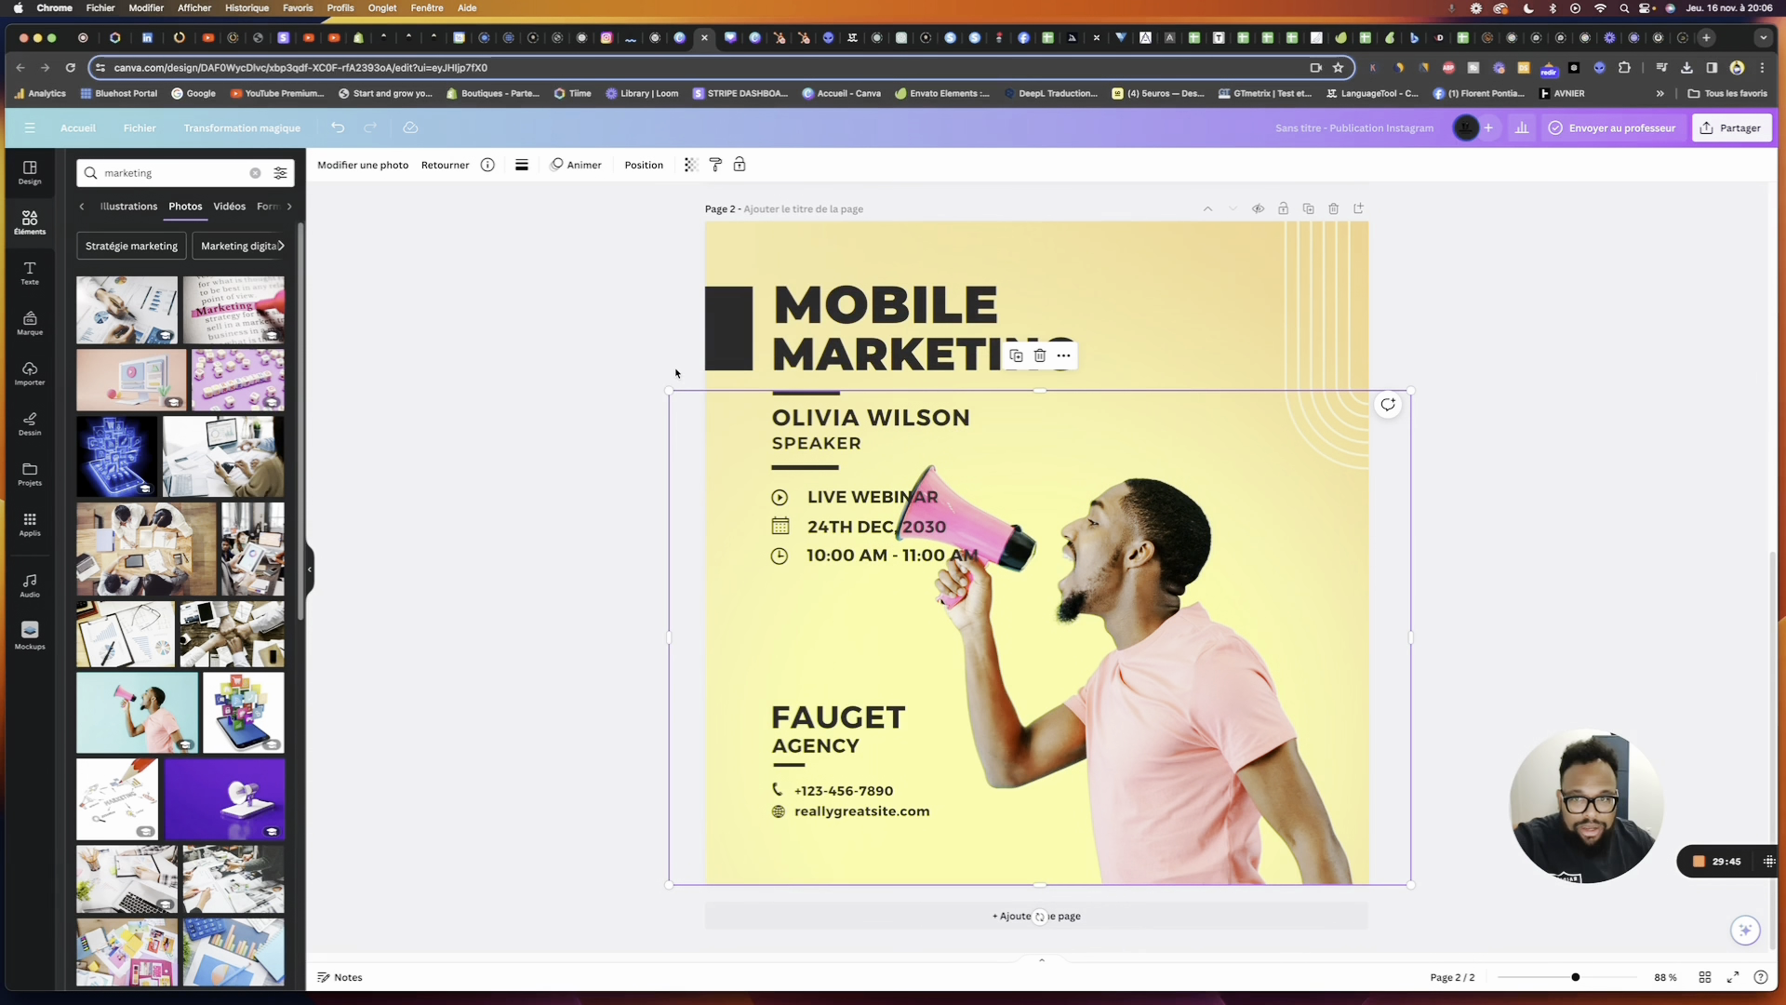
{"action": "left_click_drag", "start_coordinate": [670, 390], "coordinate": [798, 477]}
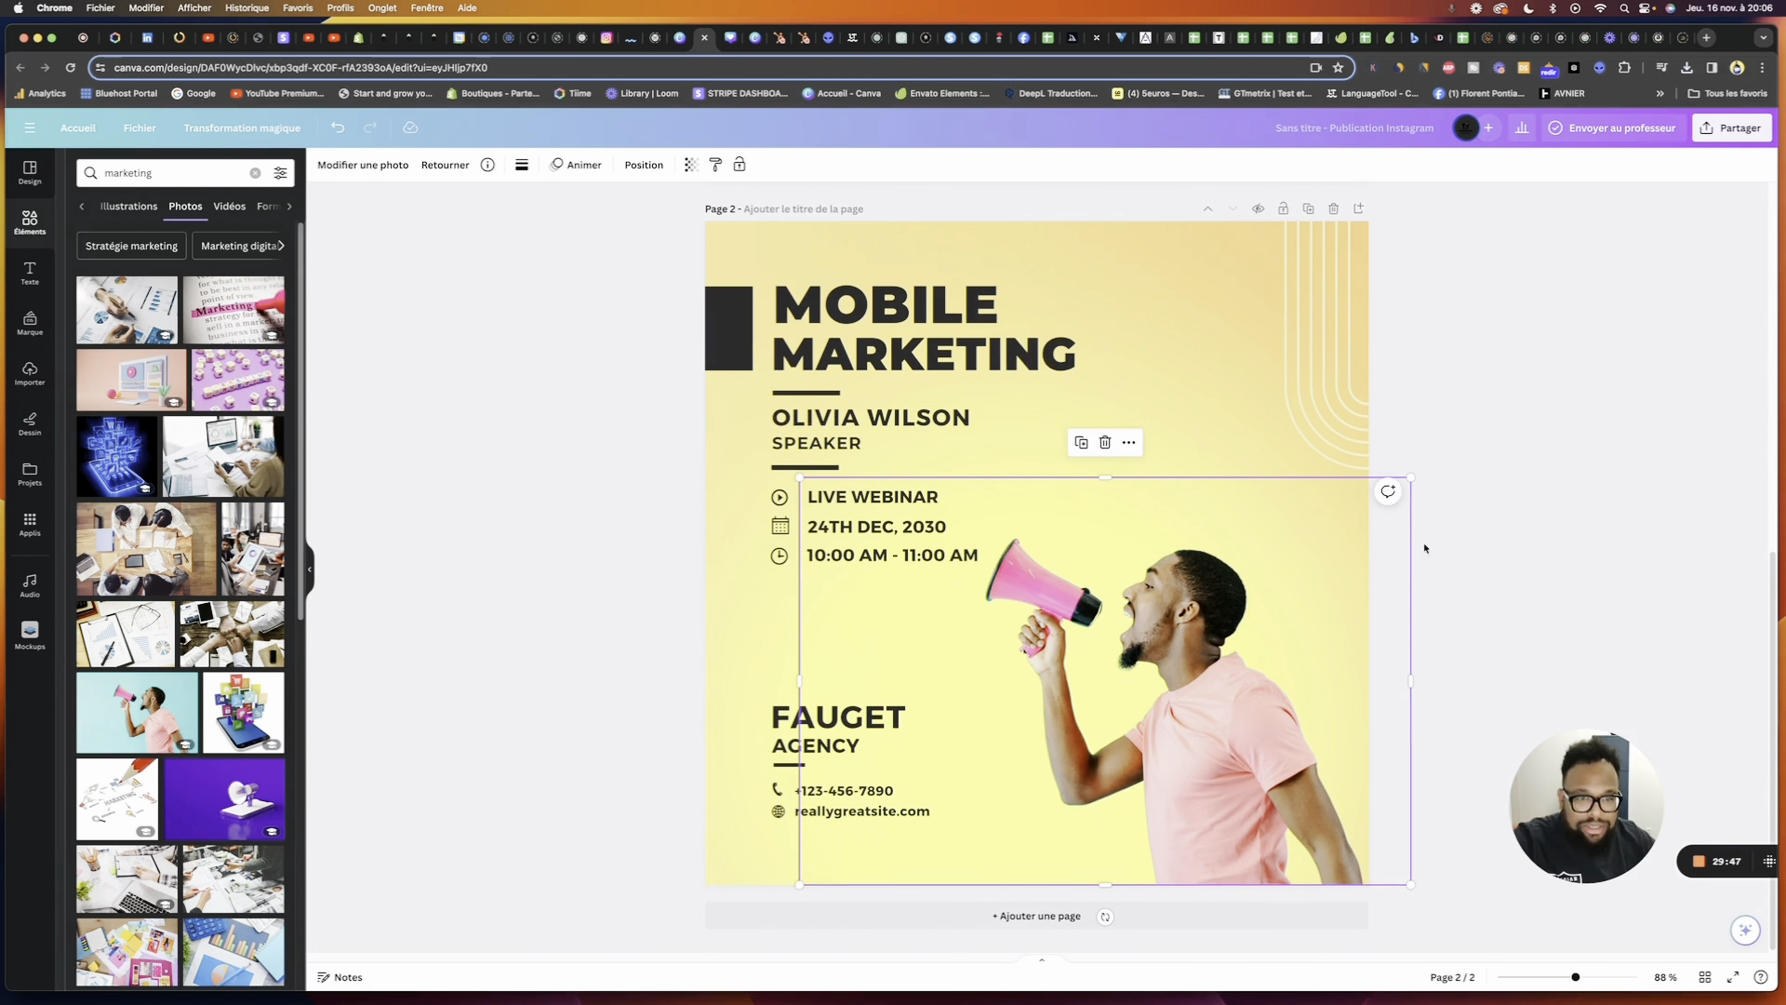
{"action": "left_click", "coordinate": [1575, 485]}
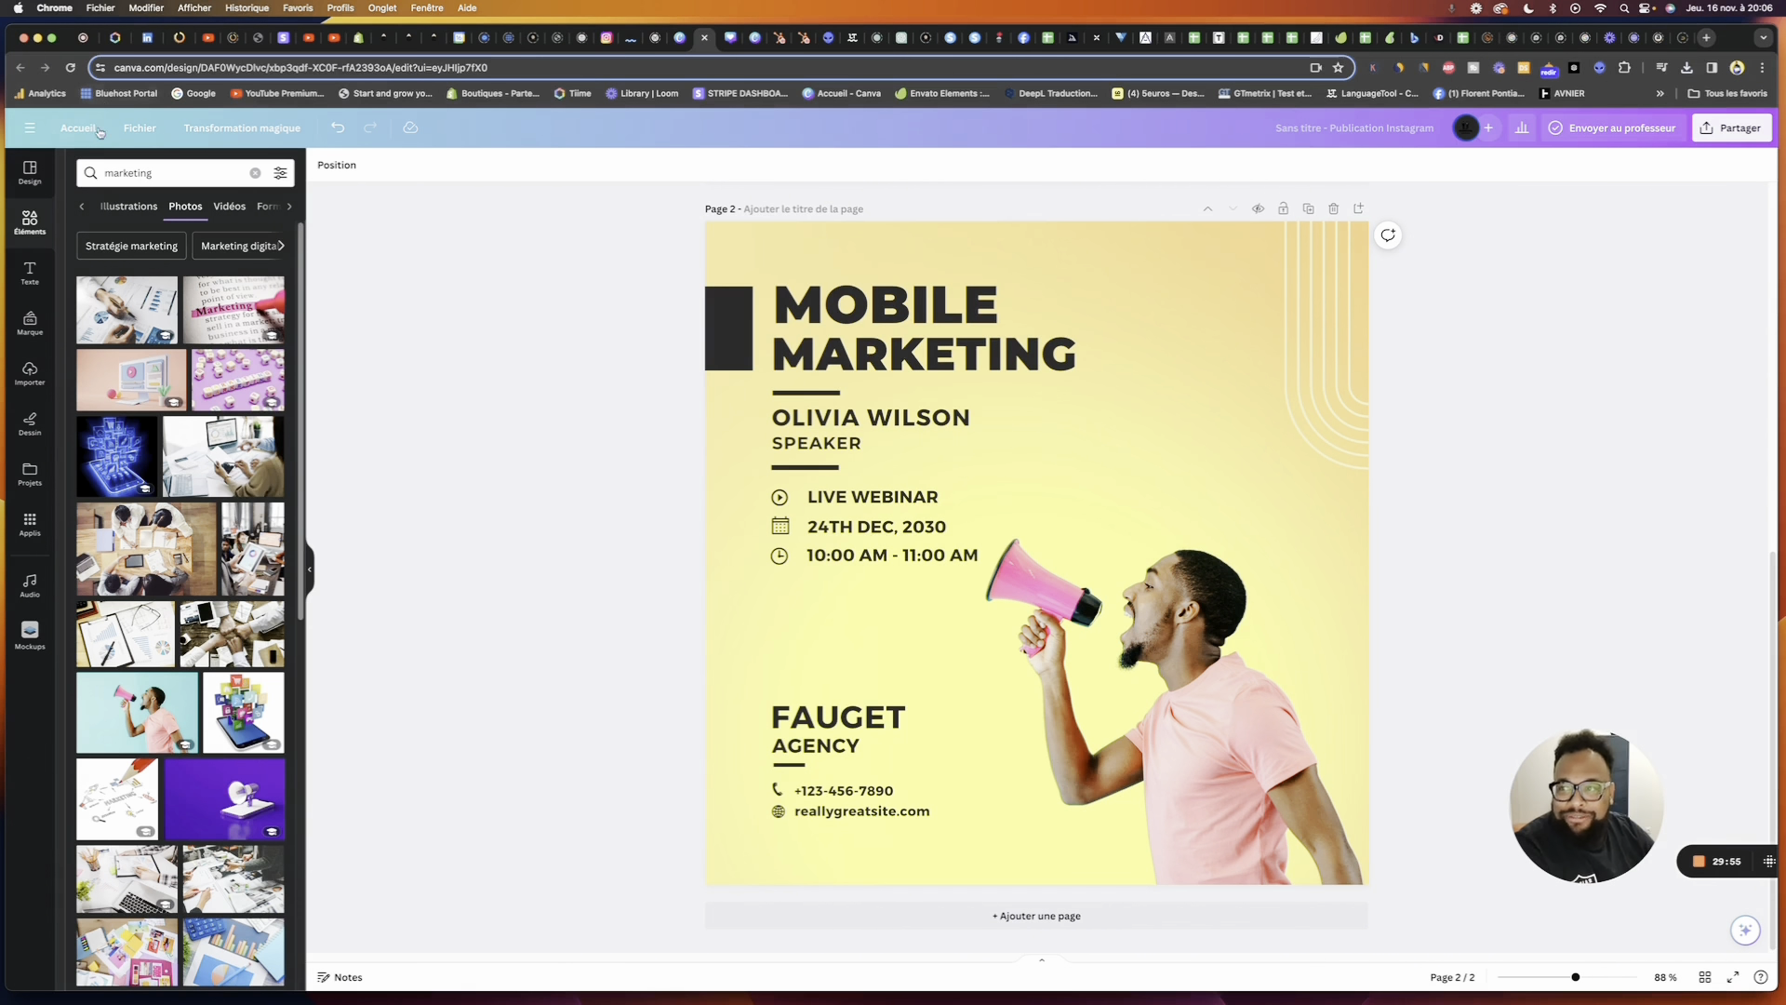
Show the post's sharing and download options, return to the home page and create a blank Logo design
{"action": "left_click", "coordinate": [1732, 128]}
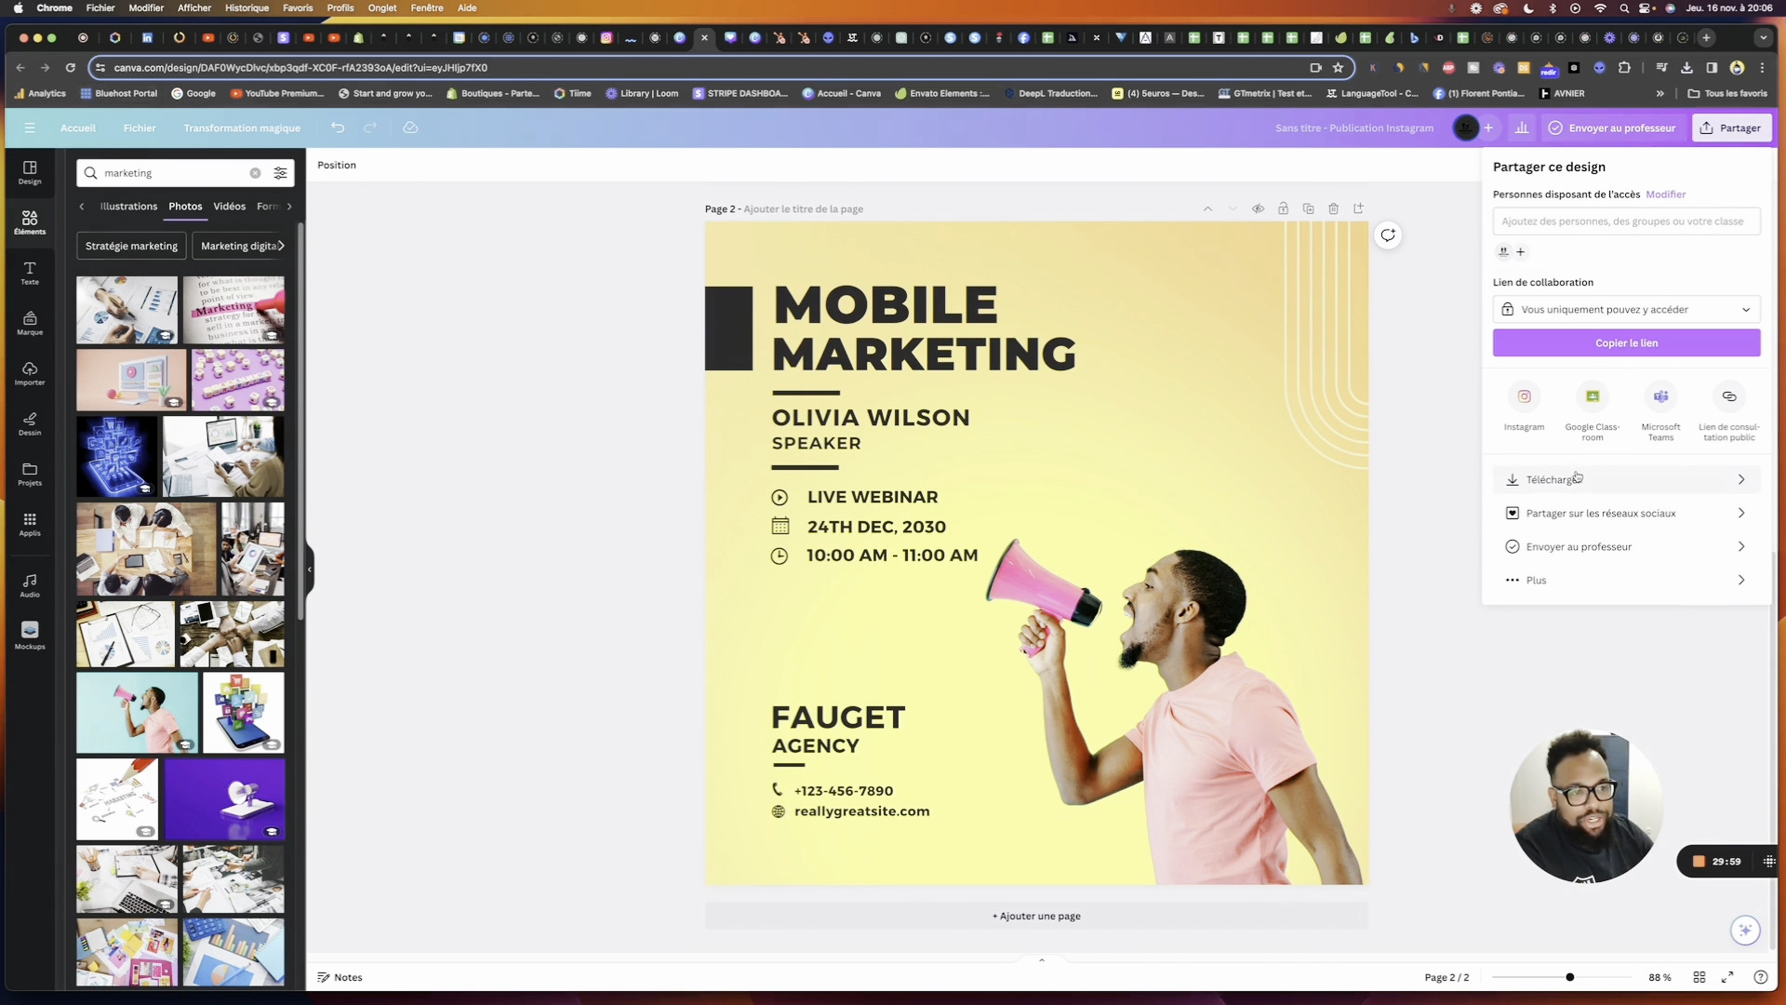
{"action": "left_click", "coordinate": [84, 130]}
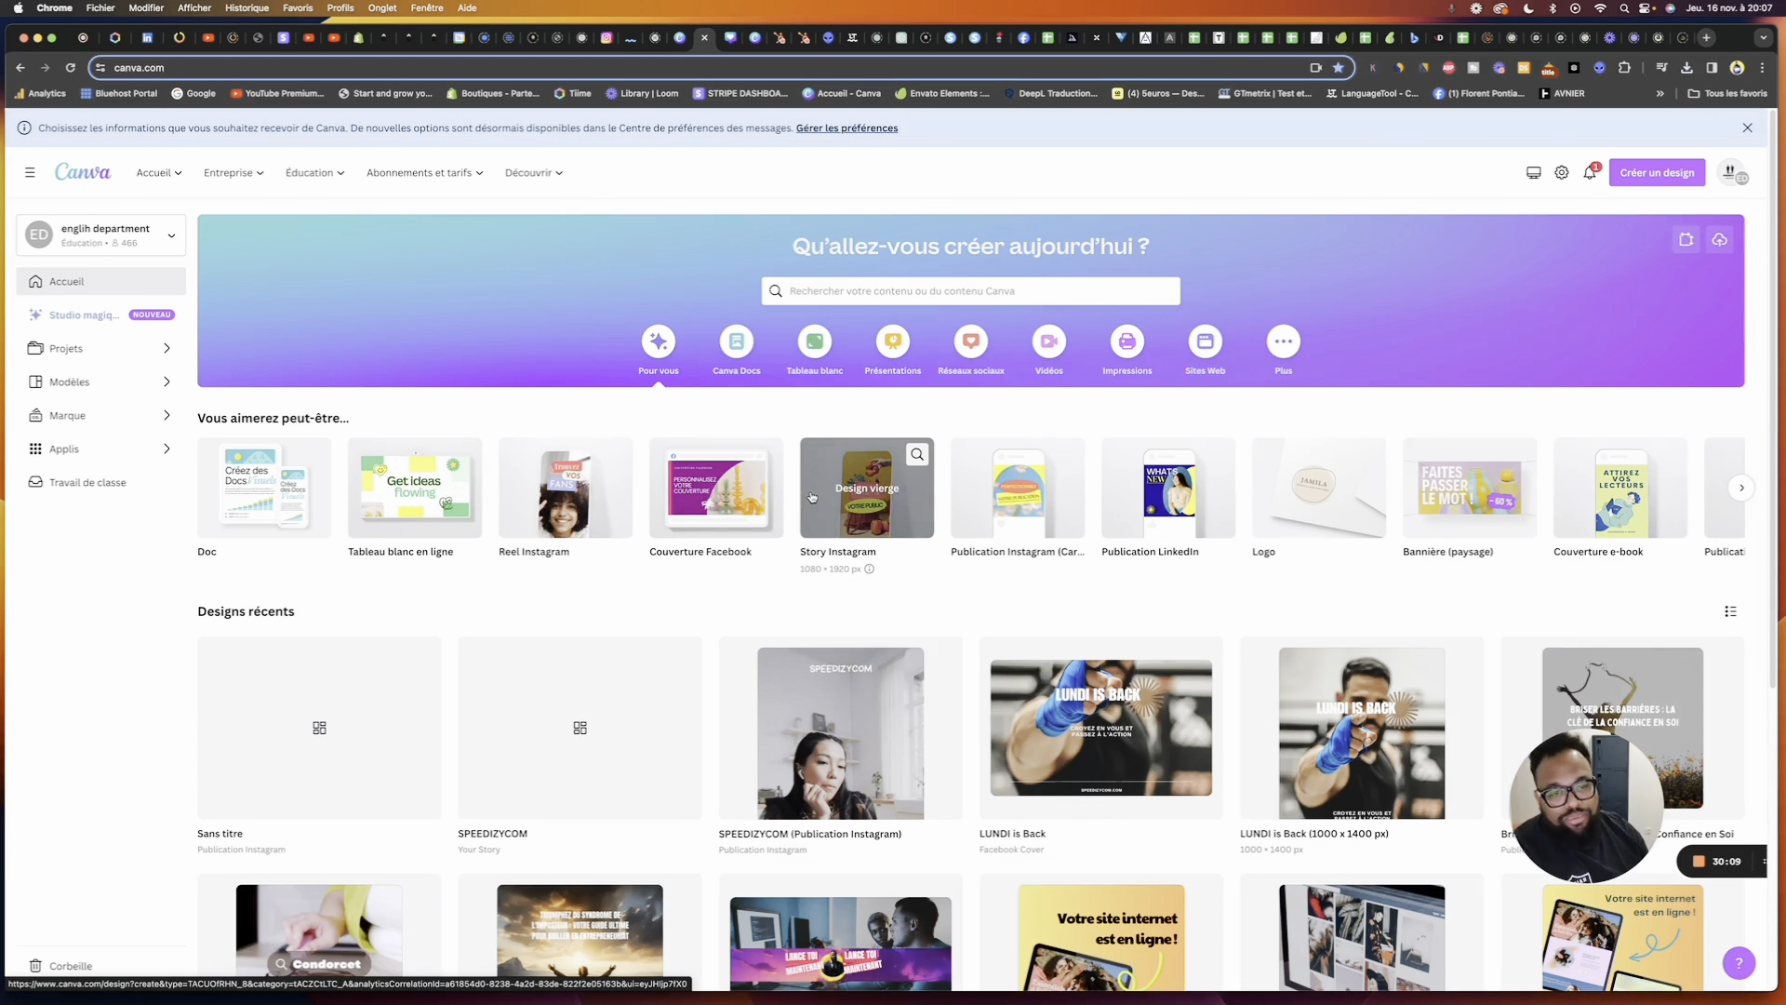
{"action": "left_click", "coordinate": [1335, 499]}
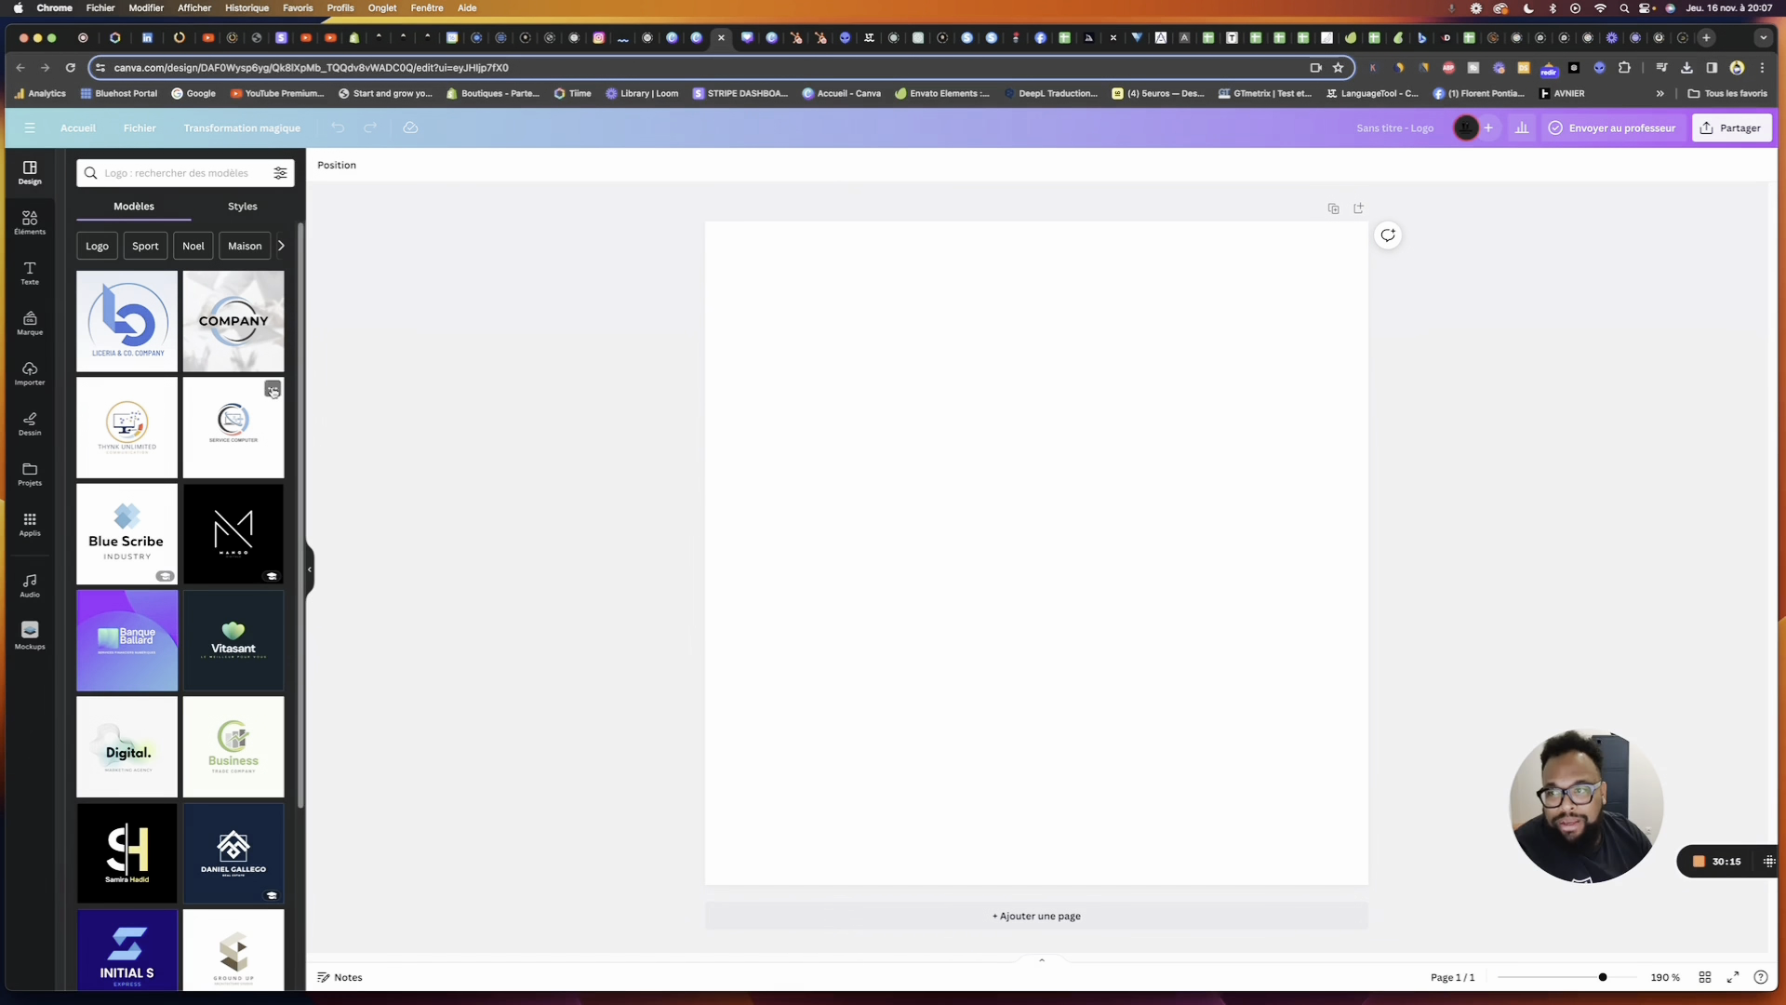
Search the logo templates for "marketing" and apply the "Digital. Marketing Agency" template to the page
{"action": "left_click", "coordinate": [224, 180]}
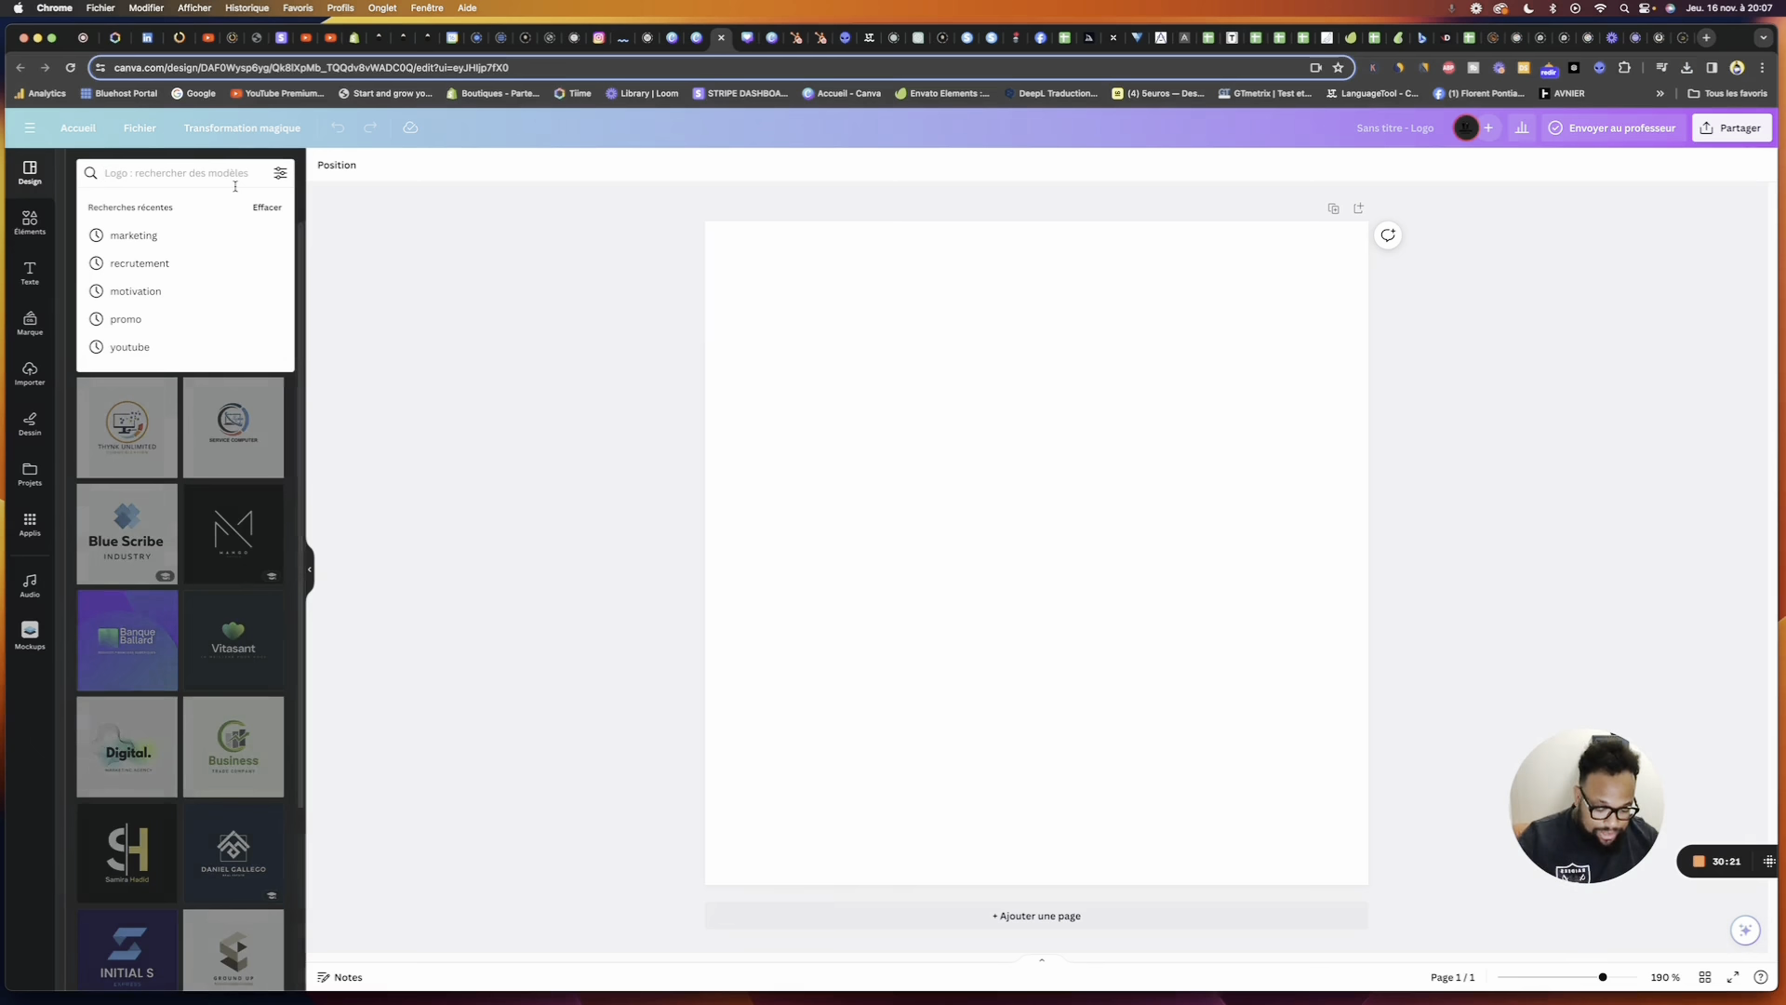
{"action": "type", "text": "marketing"}
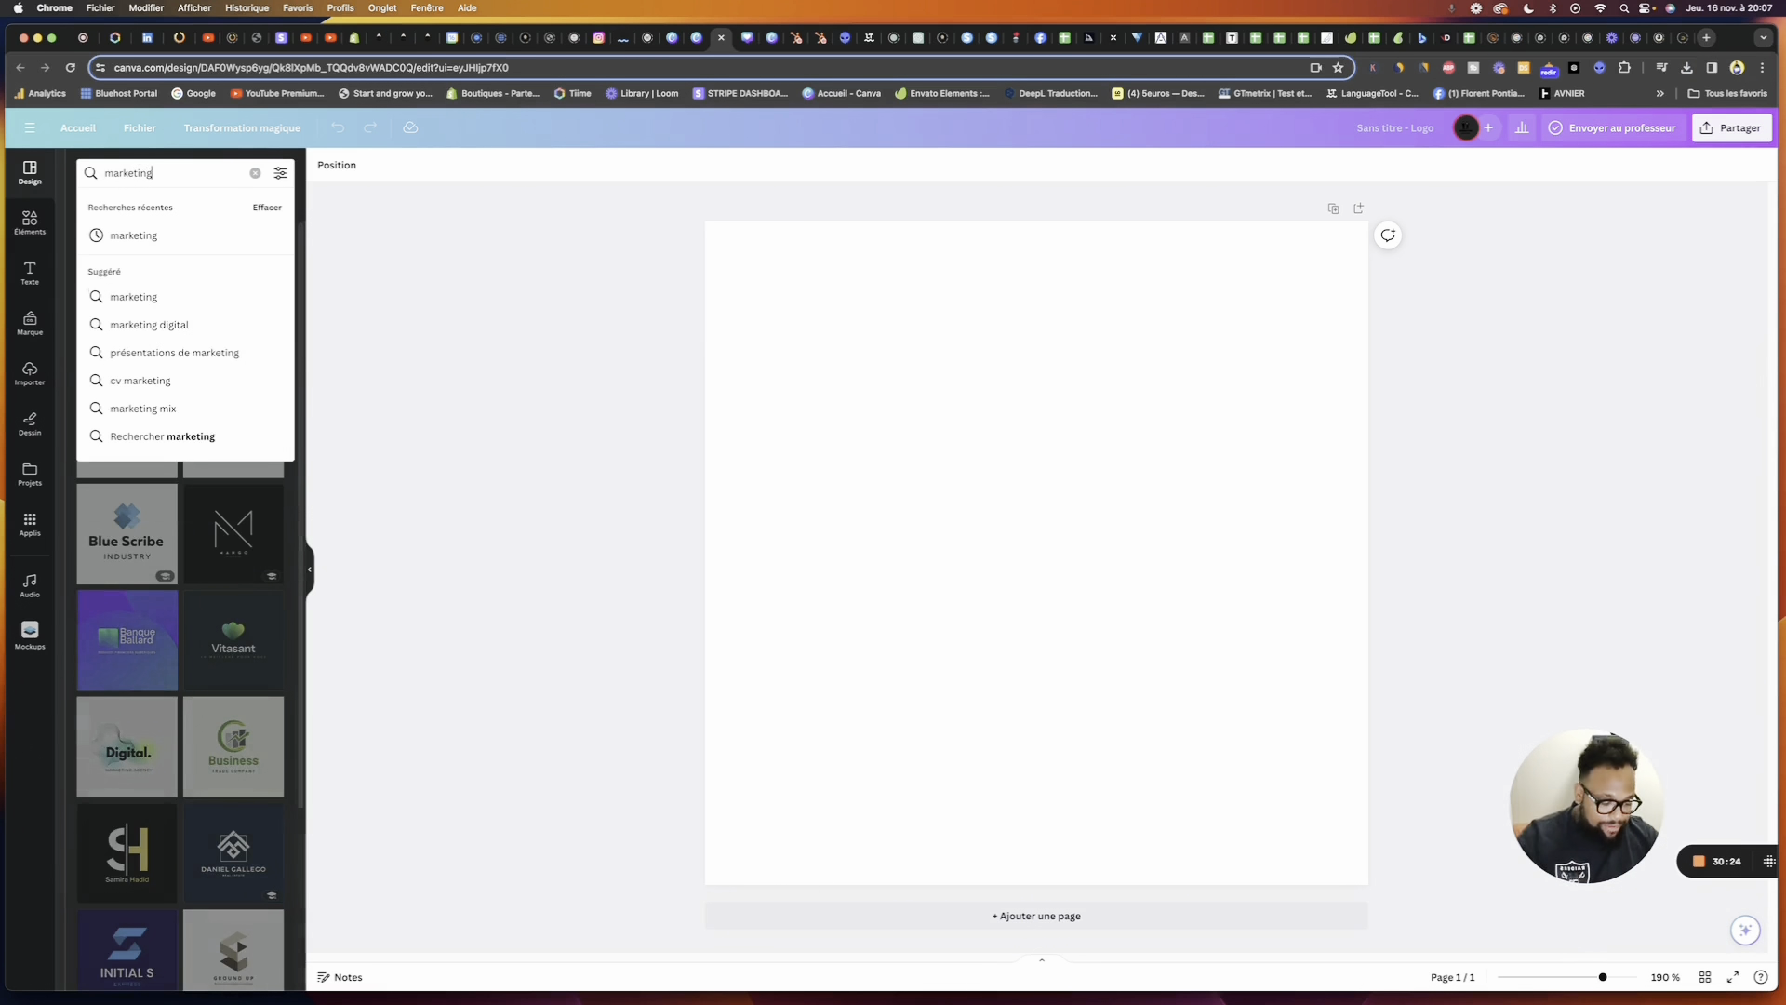
{"action": "key", "text": "Return"}
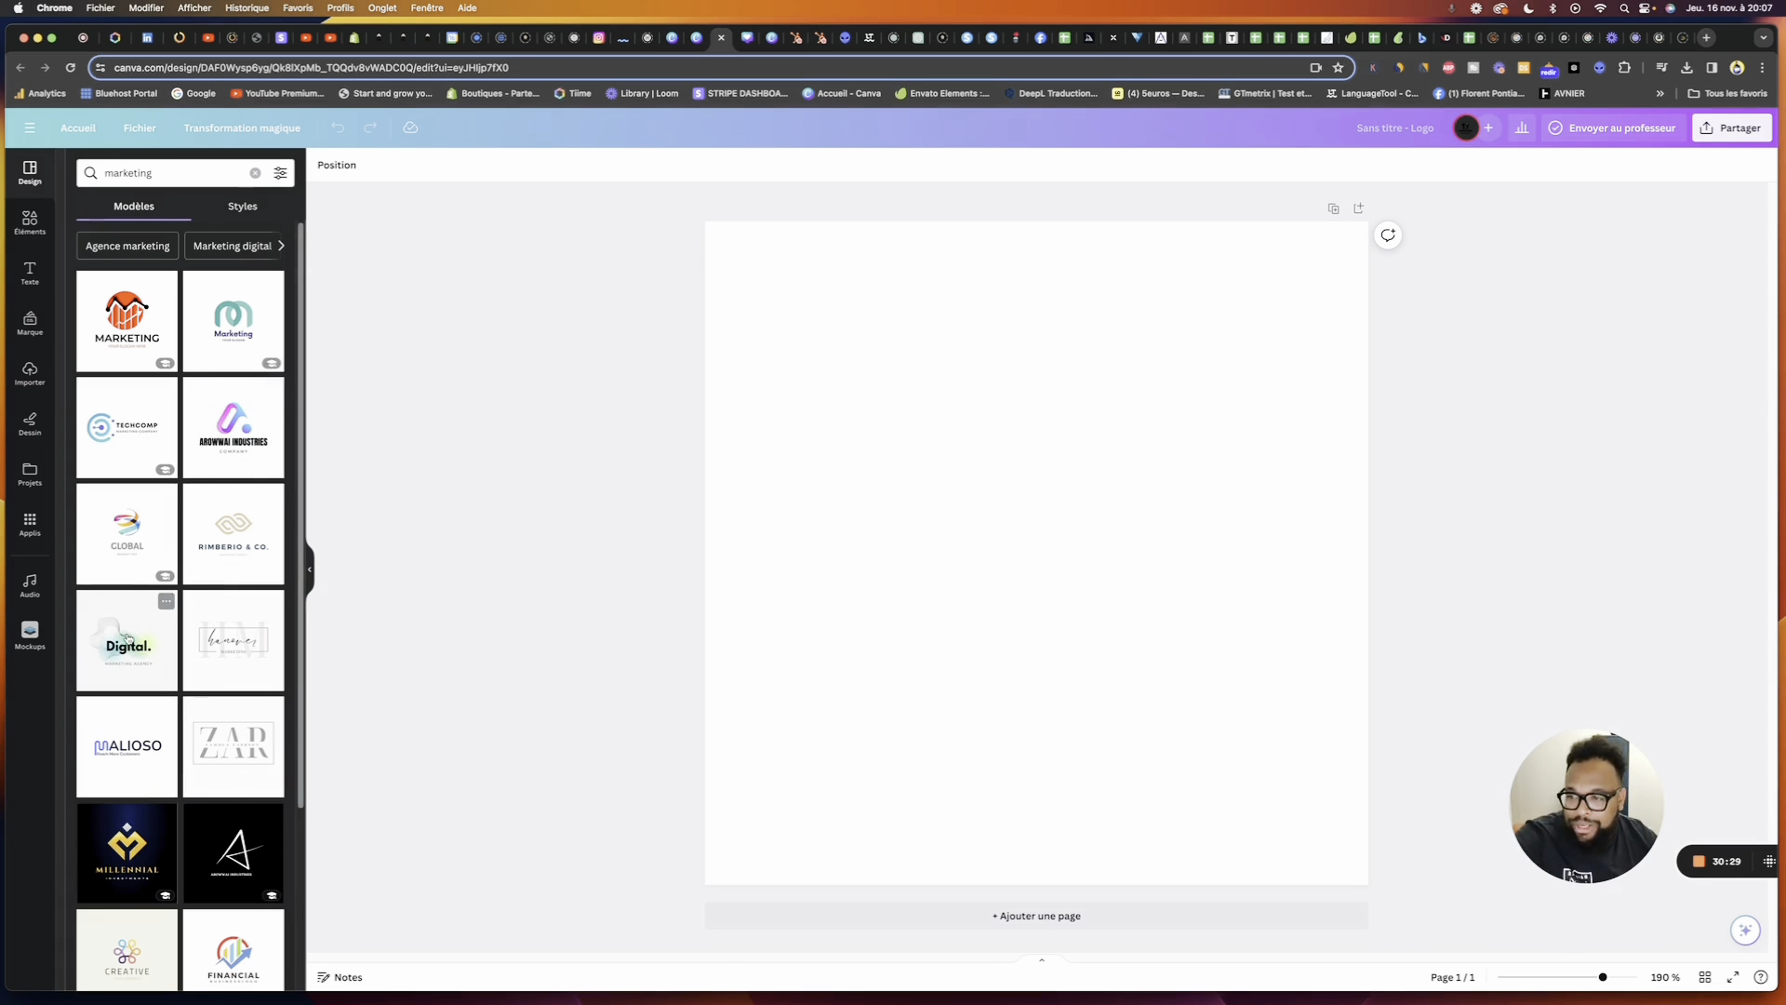
{"action": "left_click", "coordinate": [163, 601]}
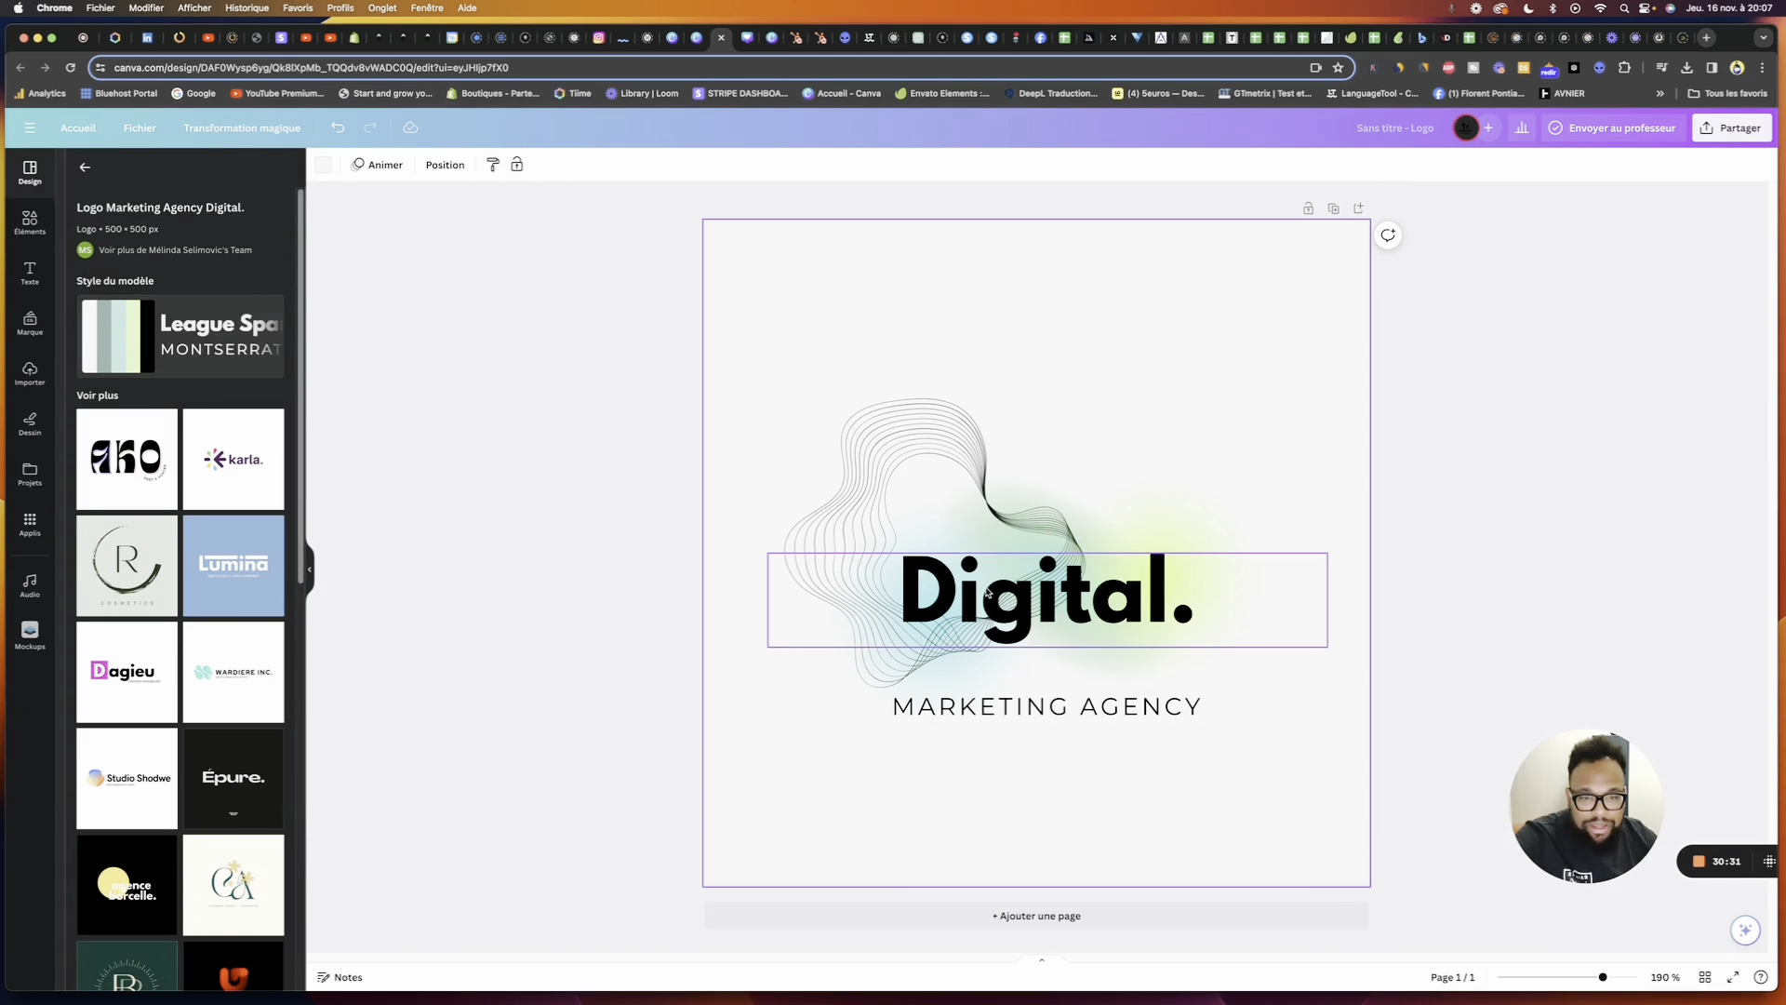
Replace the logo's main text "Digital." with "Speedizycom." and reduce its font size to leave space on both sides
{"action": "double_click", "coordinate": [988, 592]}
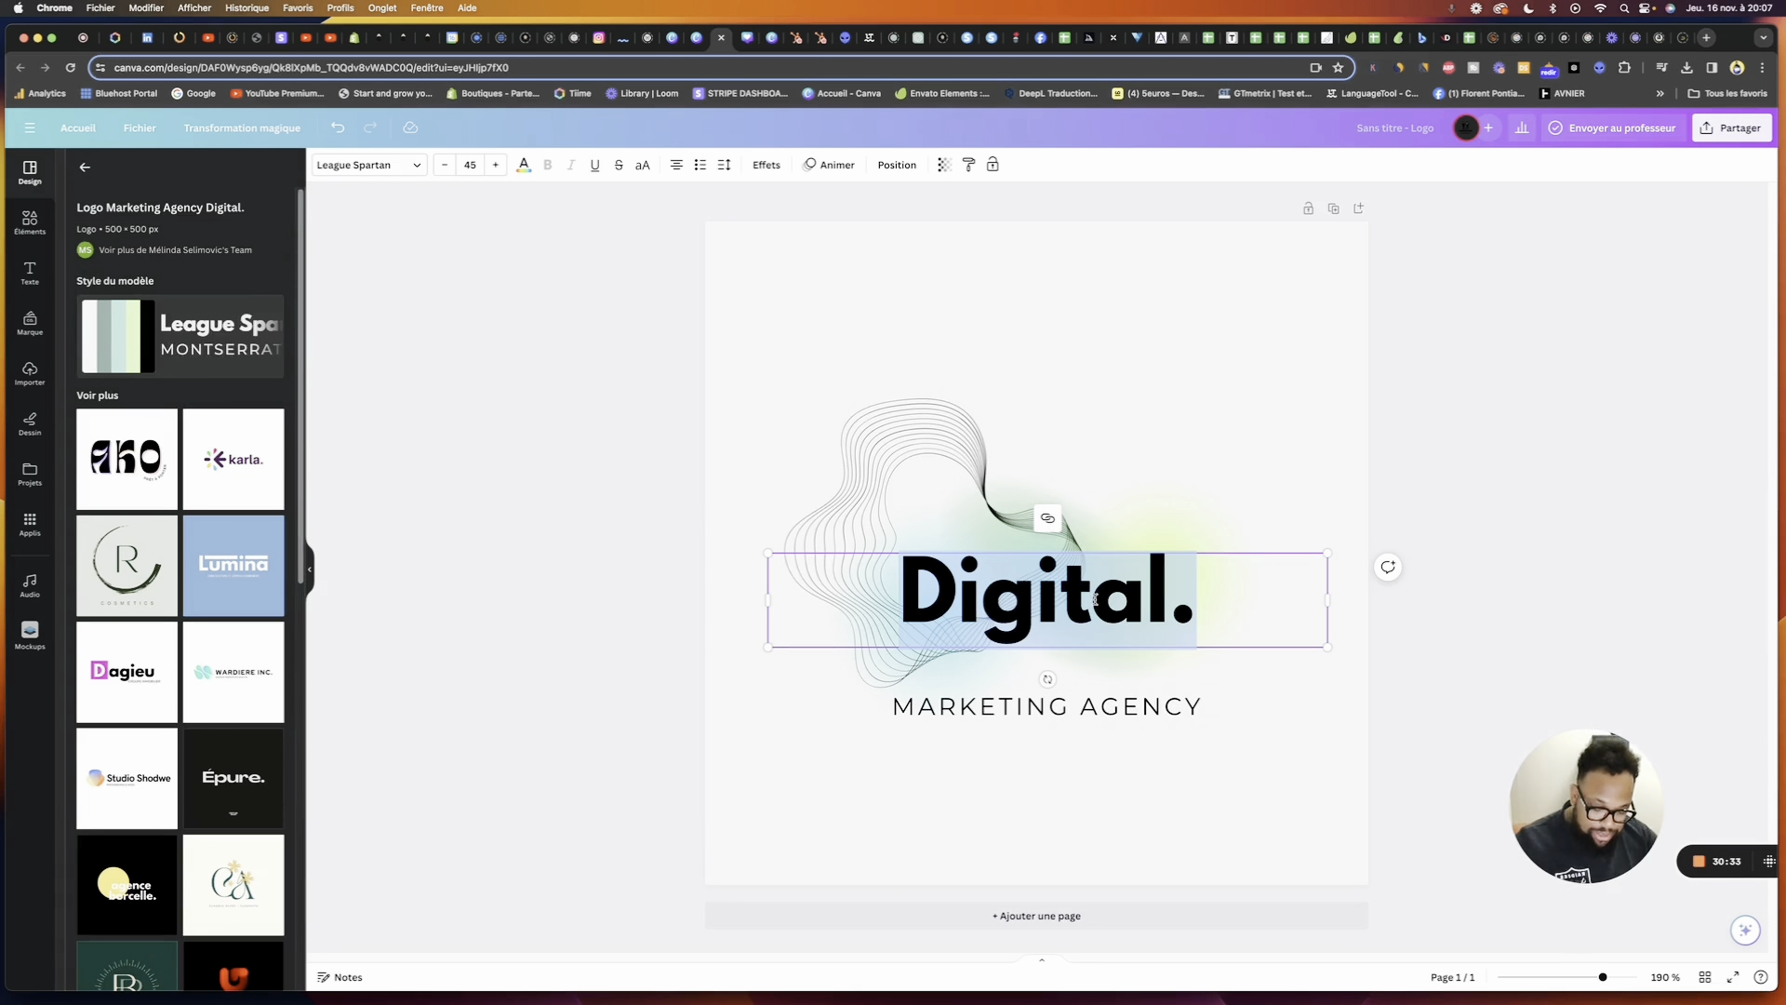
{"action": "type", "text": "Speed"}
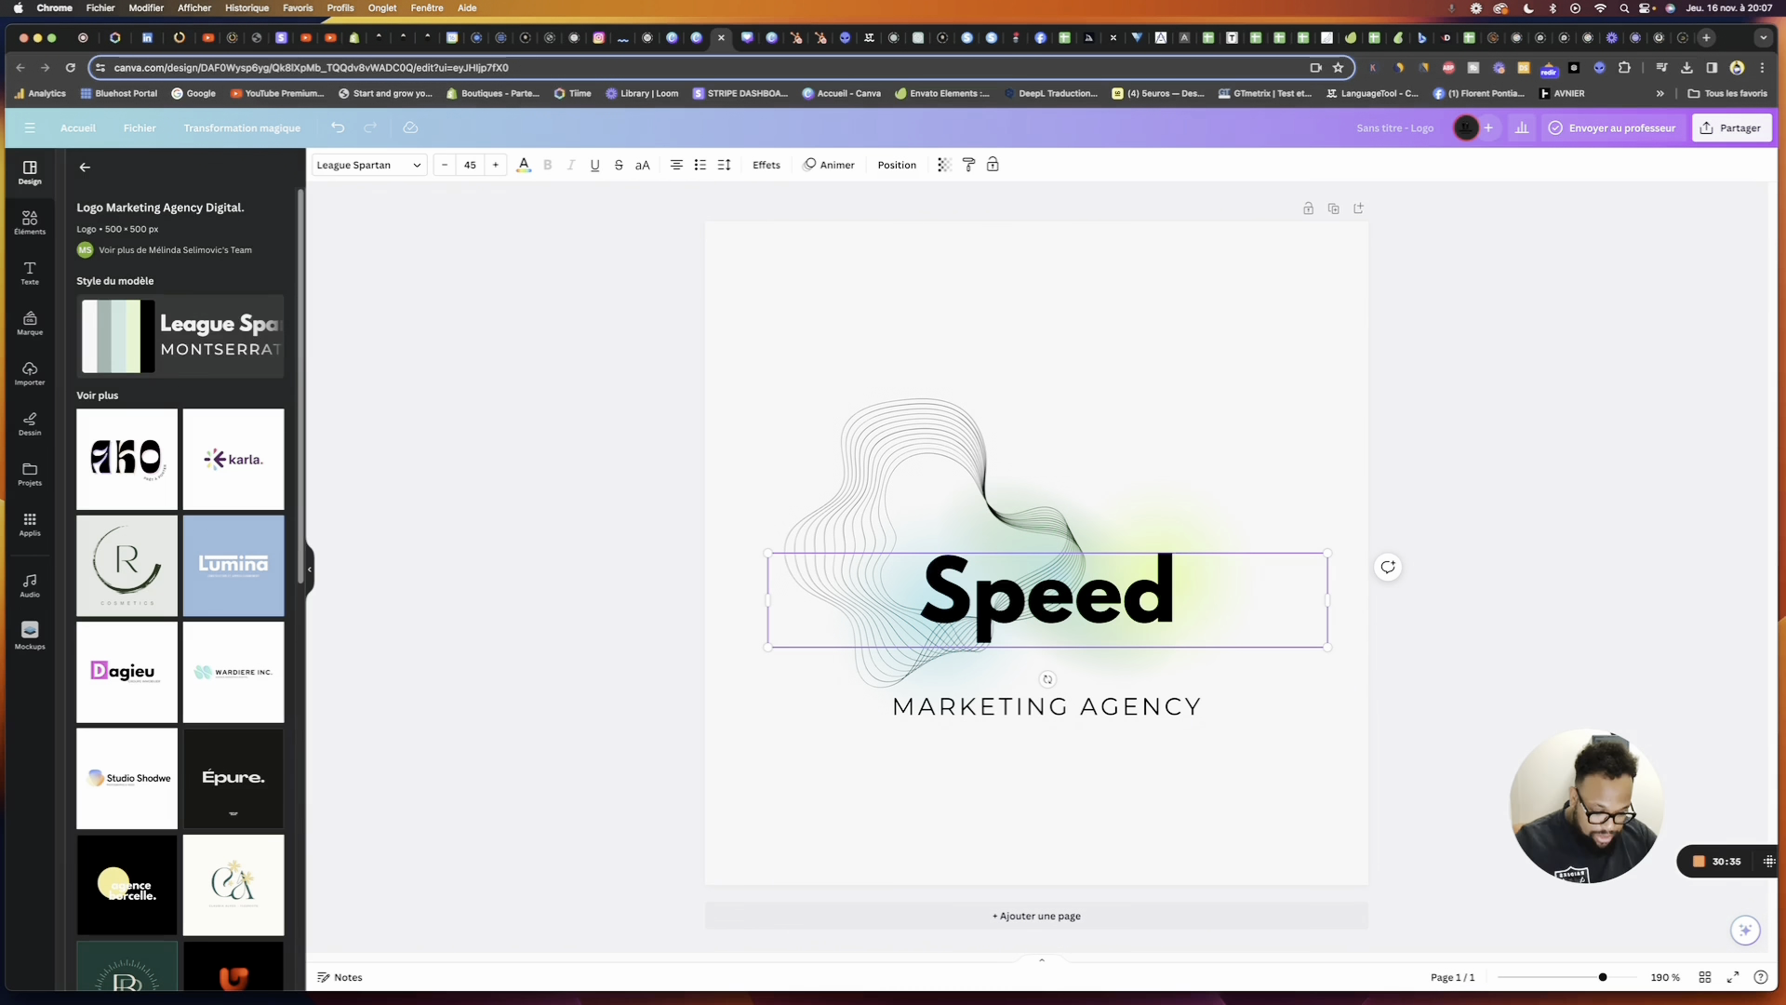
{"action": "type", "text": "izycom"}
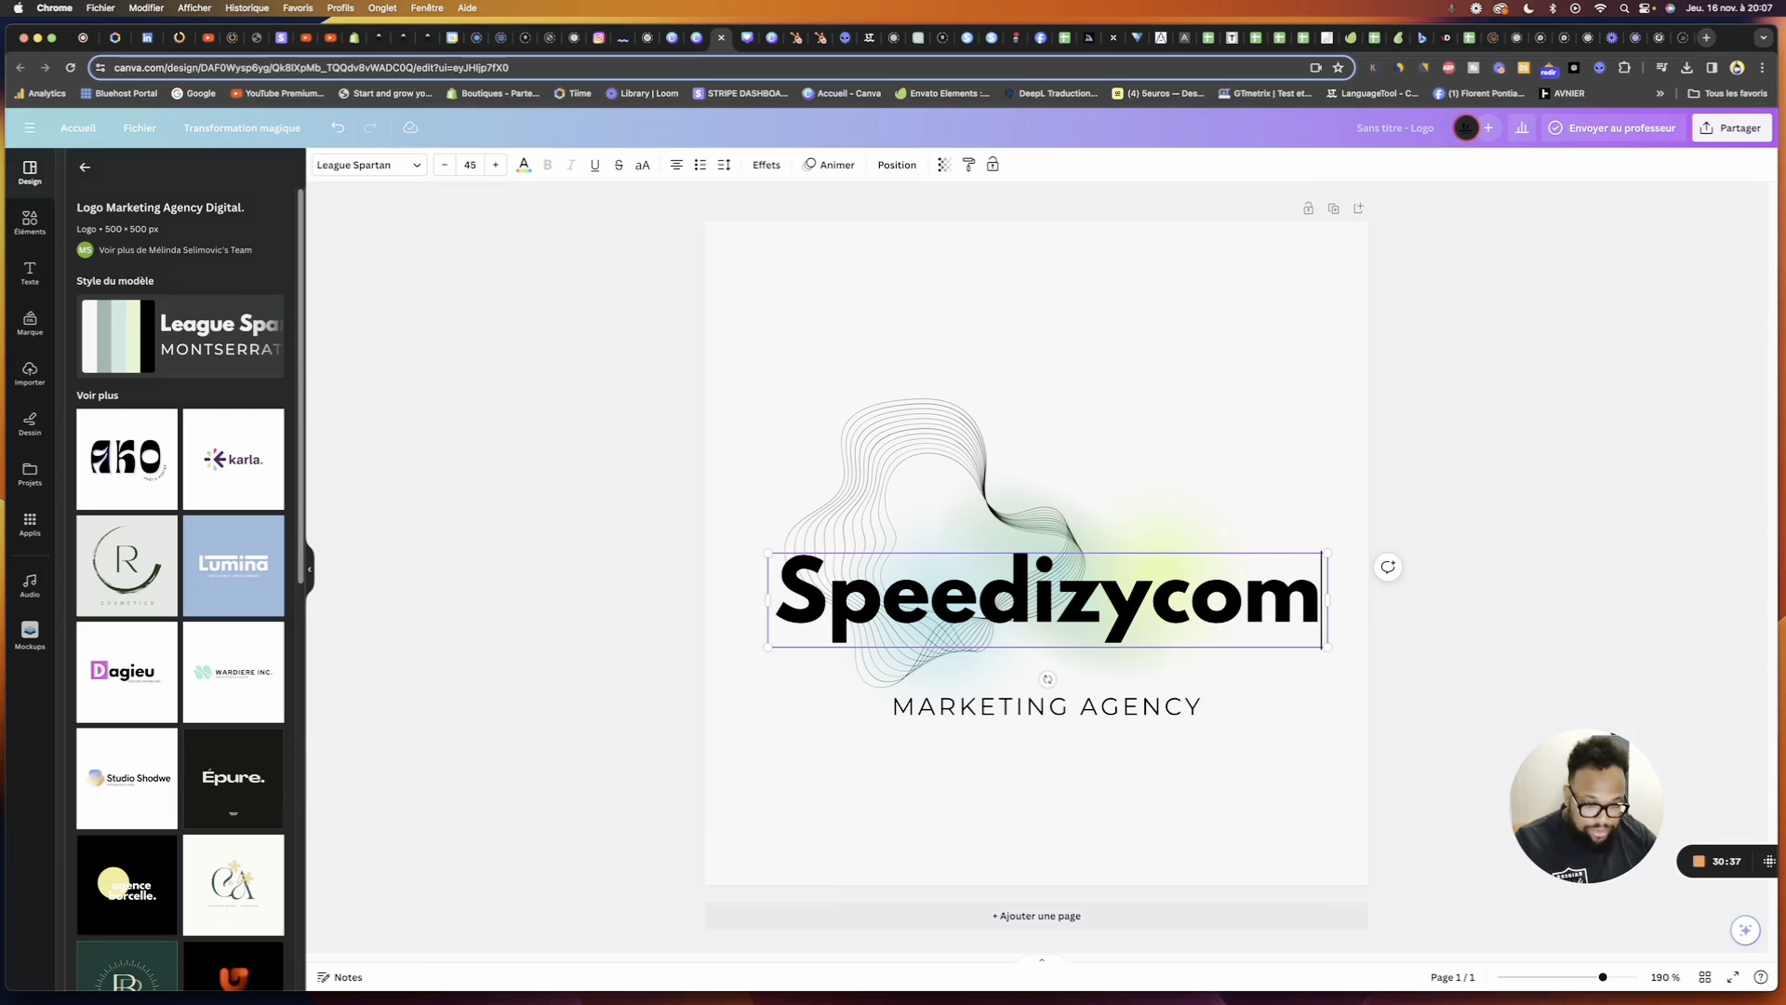
{"action": "key", "text": "Return"}
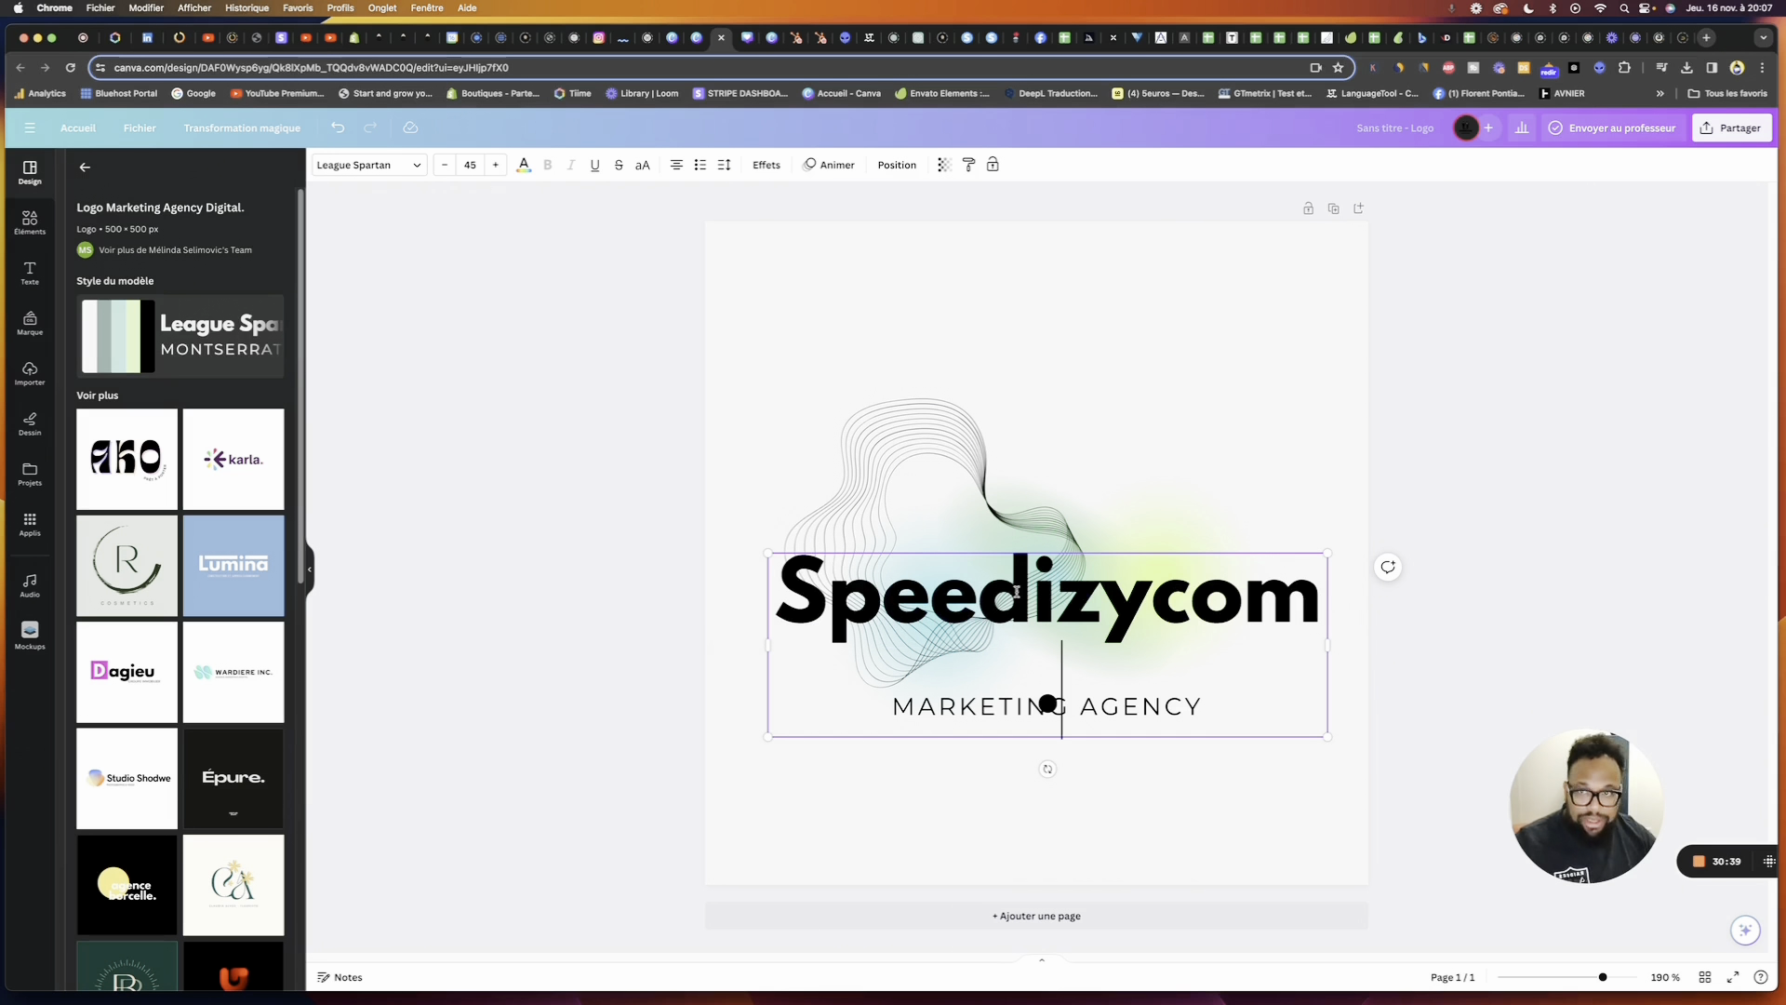
{"action": "key", "text": "BackSpace"}
{"action": "type", "text": "."}
{"action": "left_click", "coordinate": [451, 173]}
{"action": "left_click", "coordinate": [451, 173]}
{"action": "left_click", "coordinate": [452, 173]}
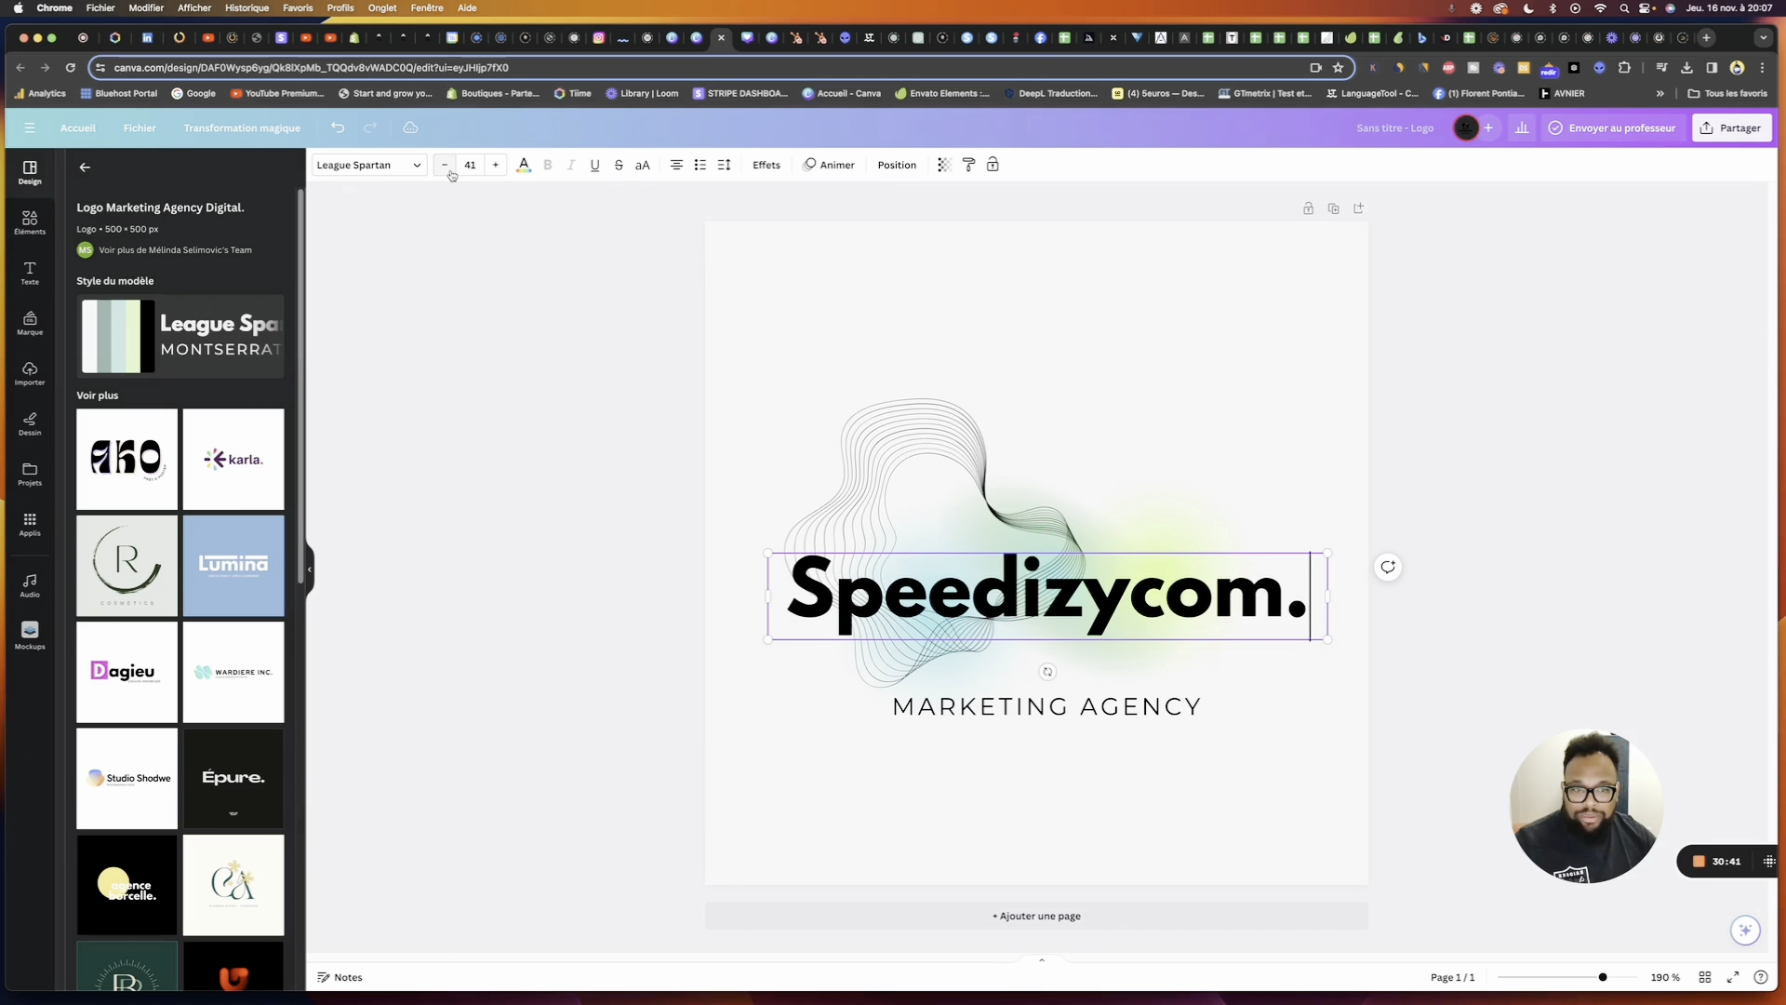
{"action": "left_click", "coordinate": [452, 173]}
{"action": "left_click", "coordinate": [451, 173]}
{"action": "left_click", "coordinate": [451, 173]}
{"action": "left_click", "coordinate": [444, 164]}
Change the logo's tagline to "AGENCE WEB 360°", make it bold and set its letter spacing to 0
{"action": "triple_click", "coordinate": [1046, 706]}
{"action": "type", "text": "AGENCE WEB 360°"}
{"action": "key", "text": "ctrl+a"}
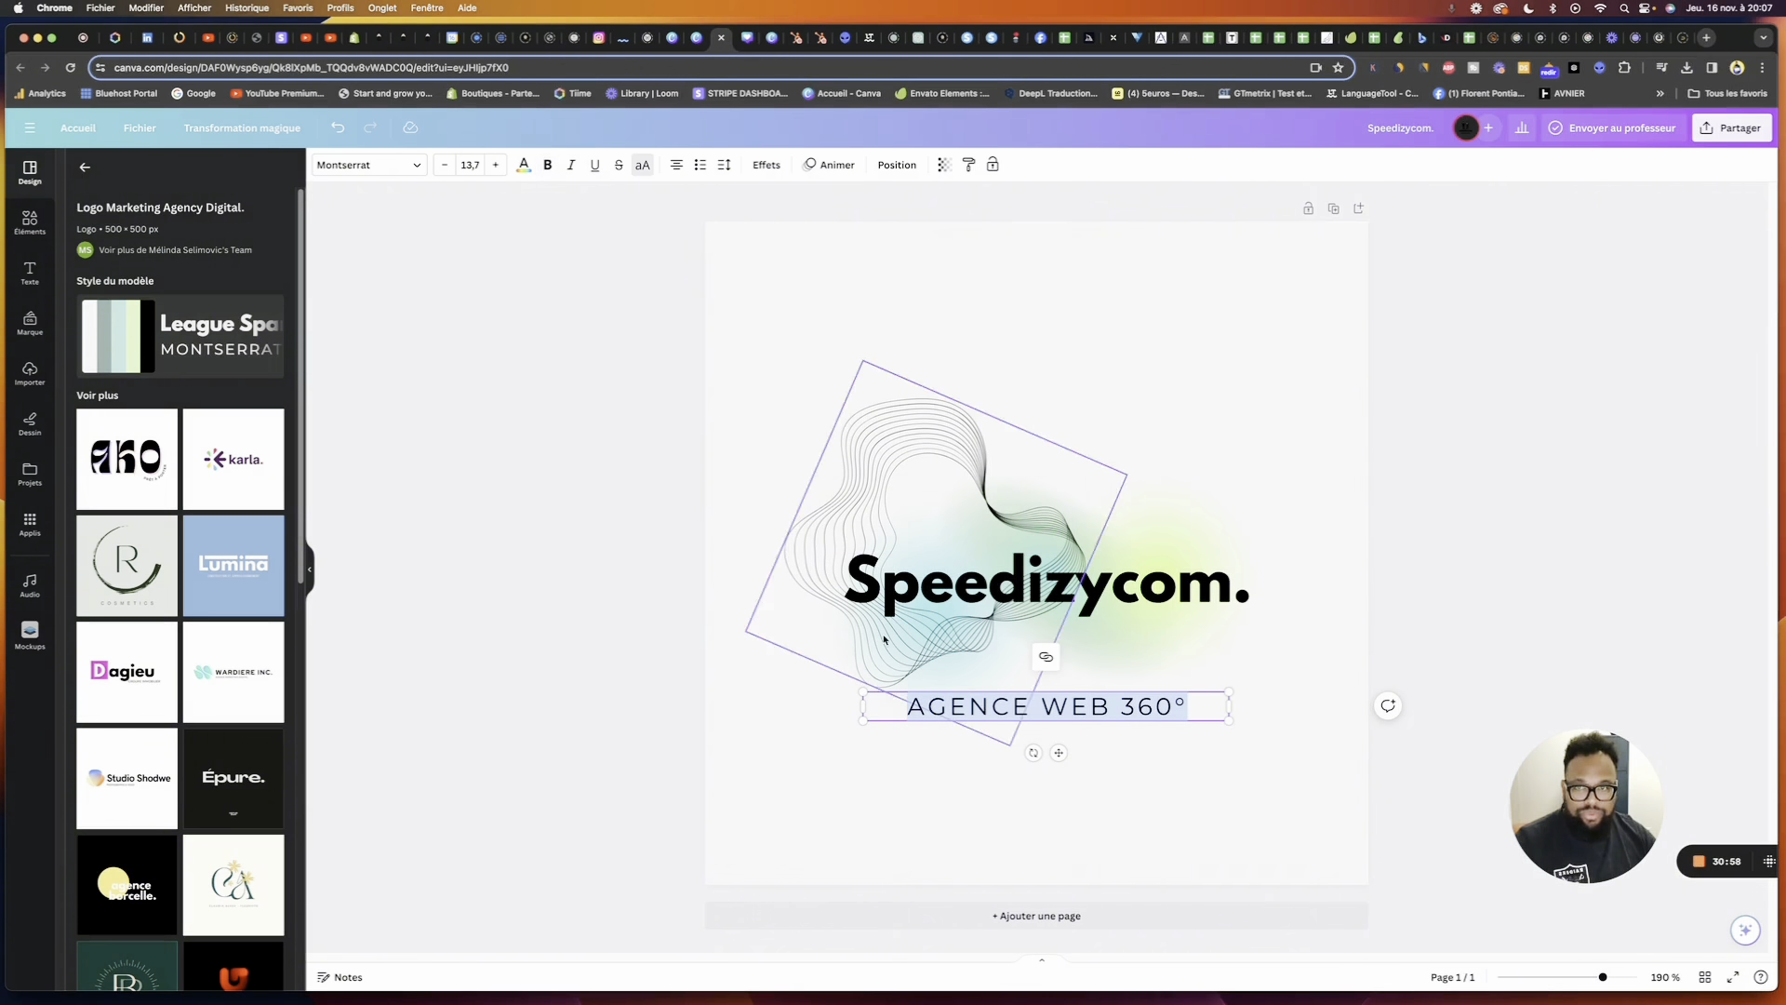
{"action": "left_click", "coordinate": [547, 164]}
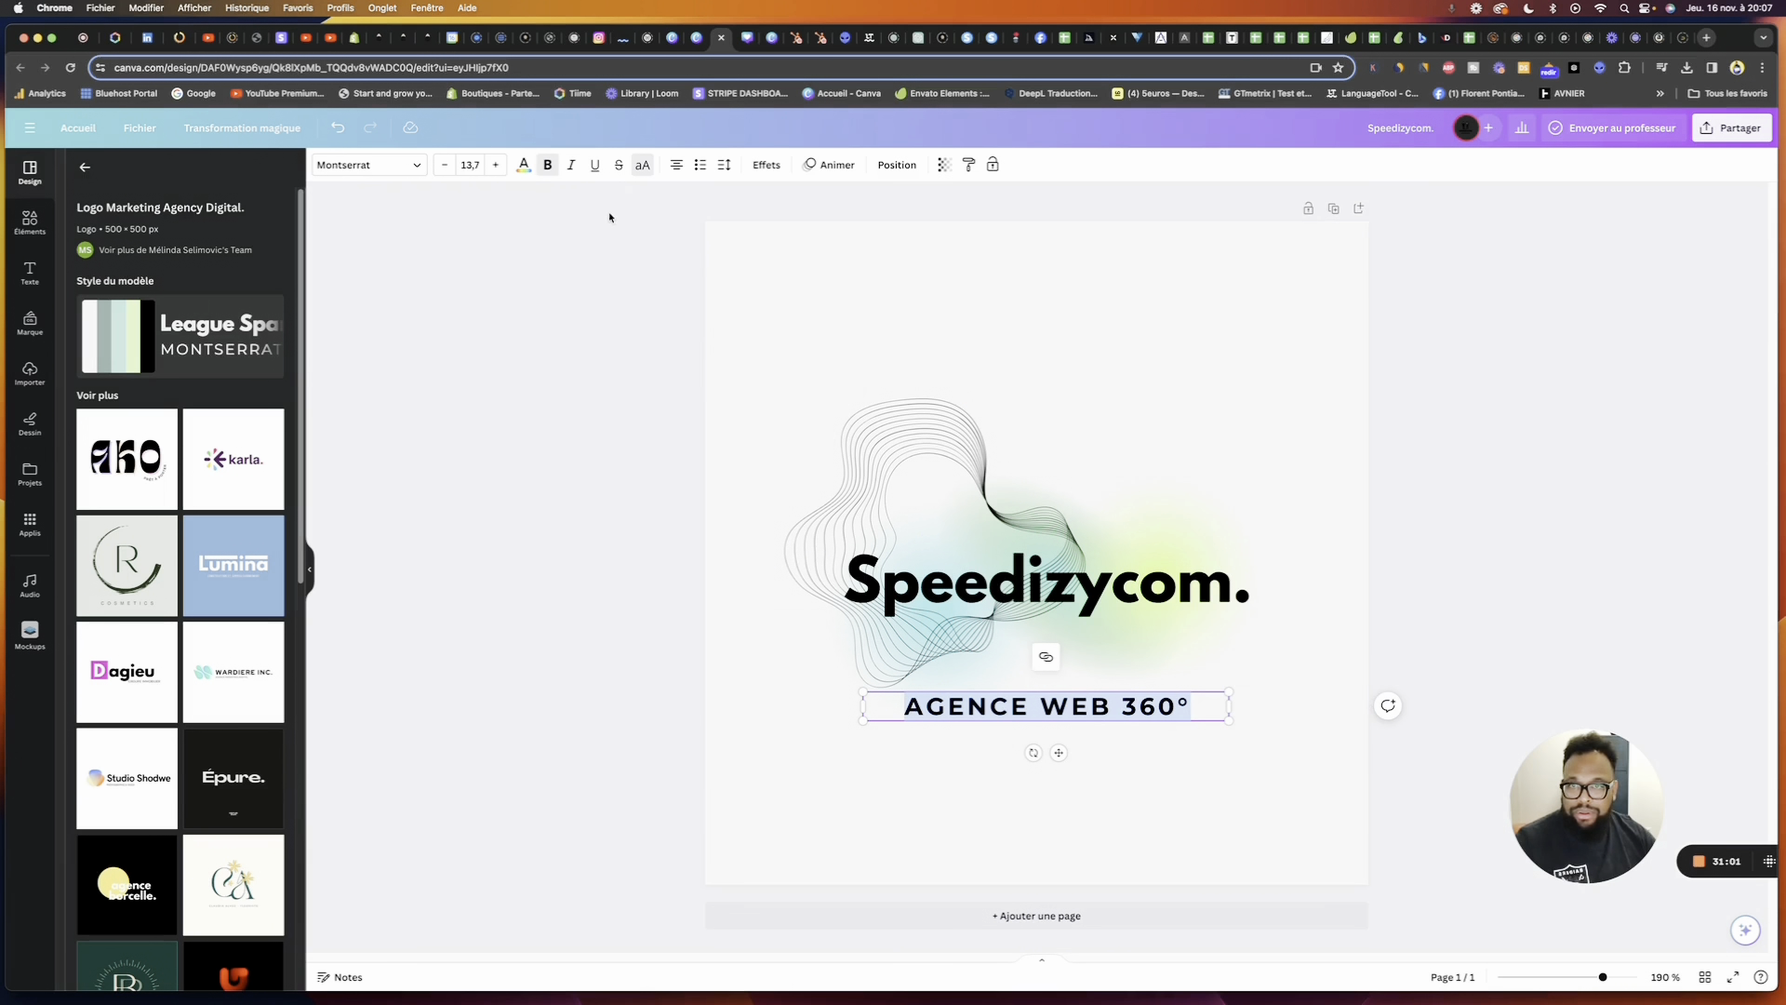
{"action": "left_click", "coordinate": [723, 165]}
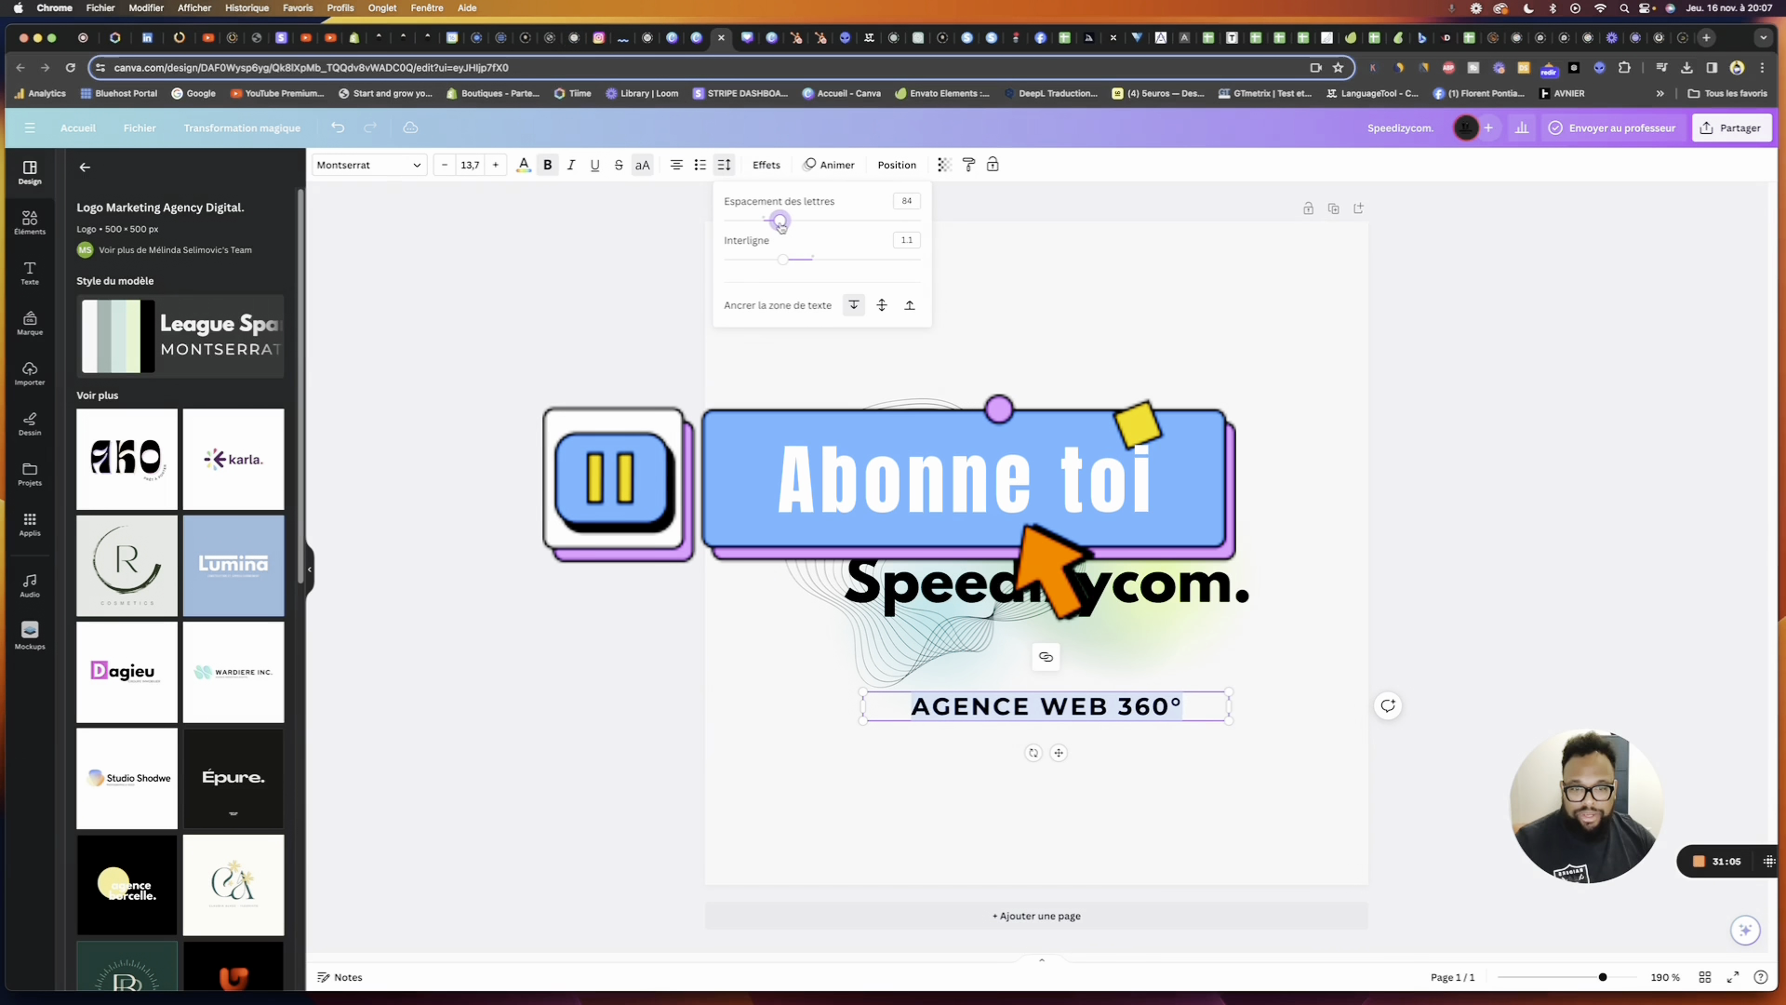
{"action": "left_click_drag", "start_coordinate": [787, 221], "coordinate": [763, 221]}
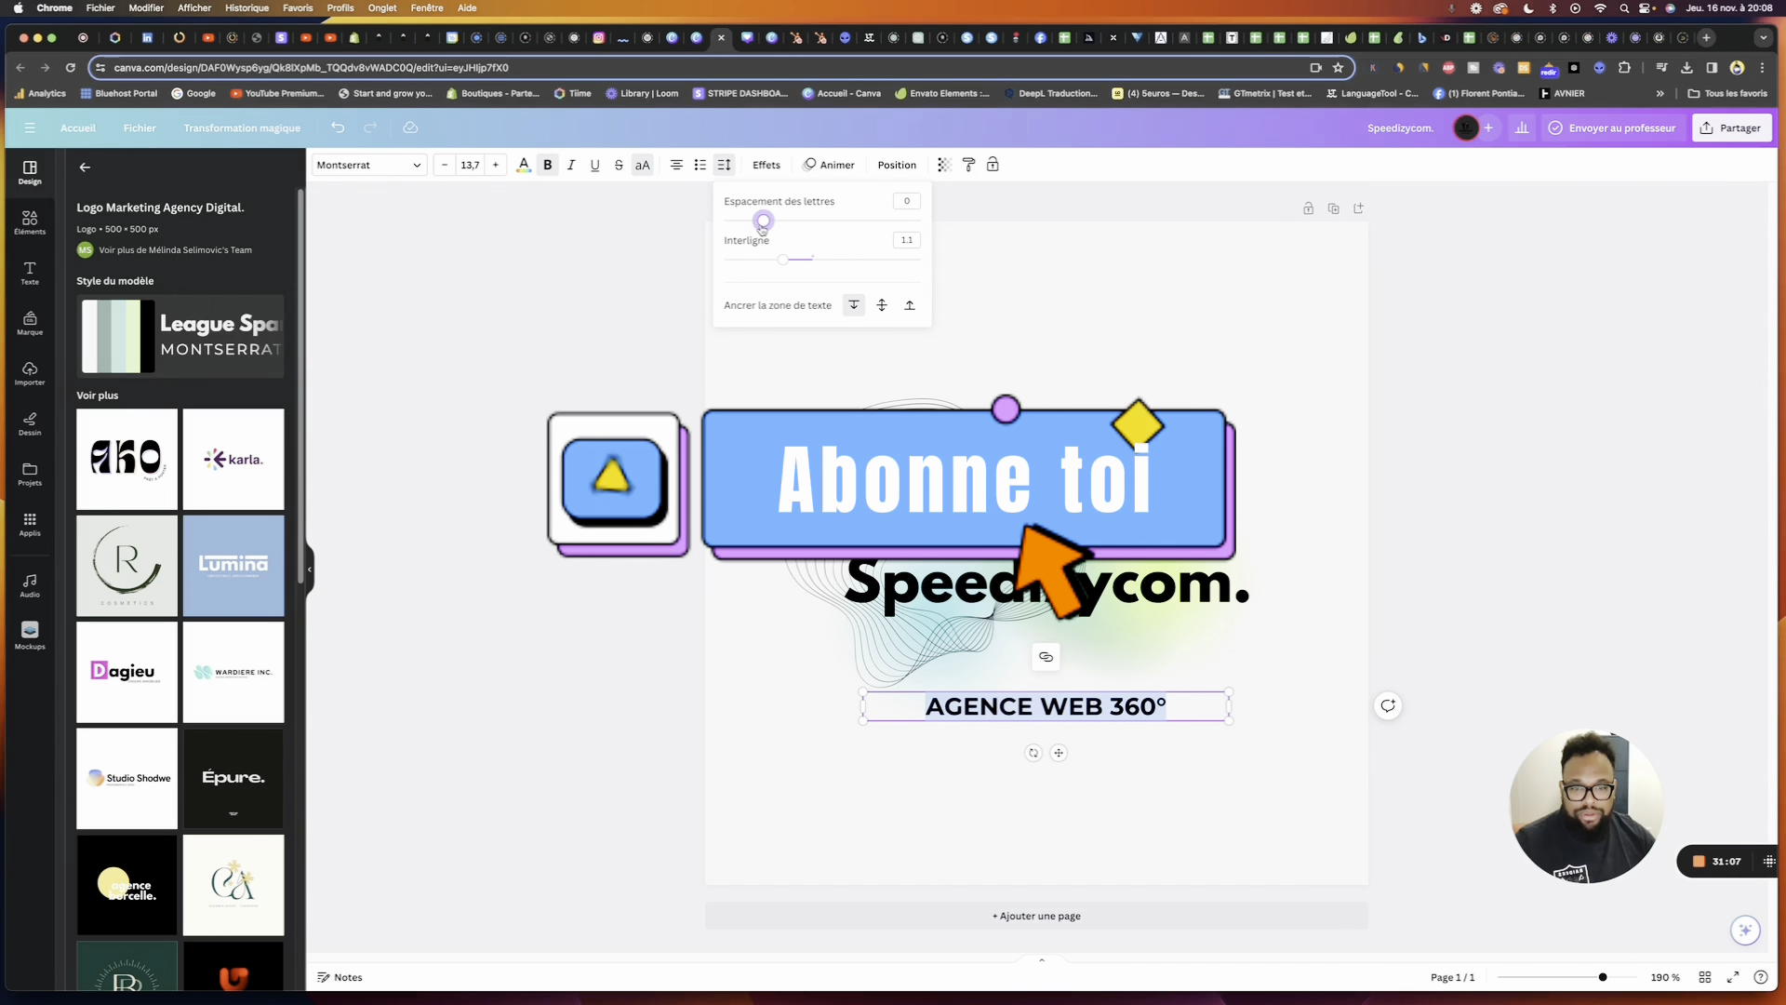
Move the tagline up so it sits directly beneath the Speedizycom. name
{"action": "left_click", "coordinate": [1153, 776]}
{"action": "left_click_drag", "start_coordinate": [1136, 714], "coordinate": [1128, 658]}
{"action": "left_click", "coordinate": [1203, 770]}
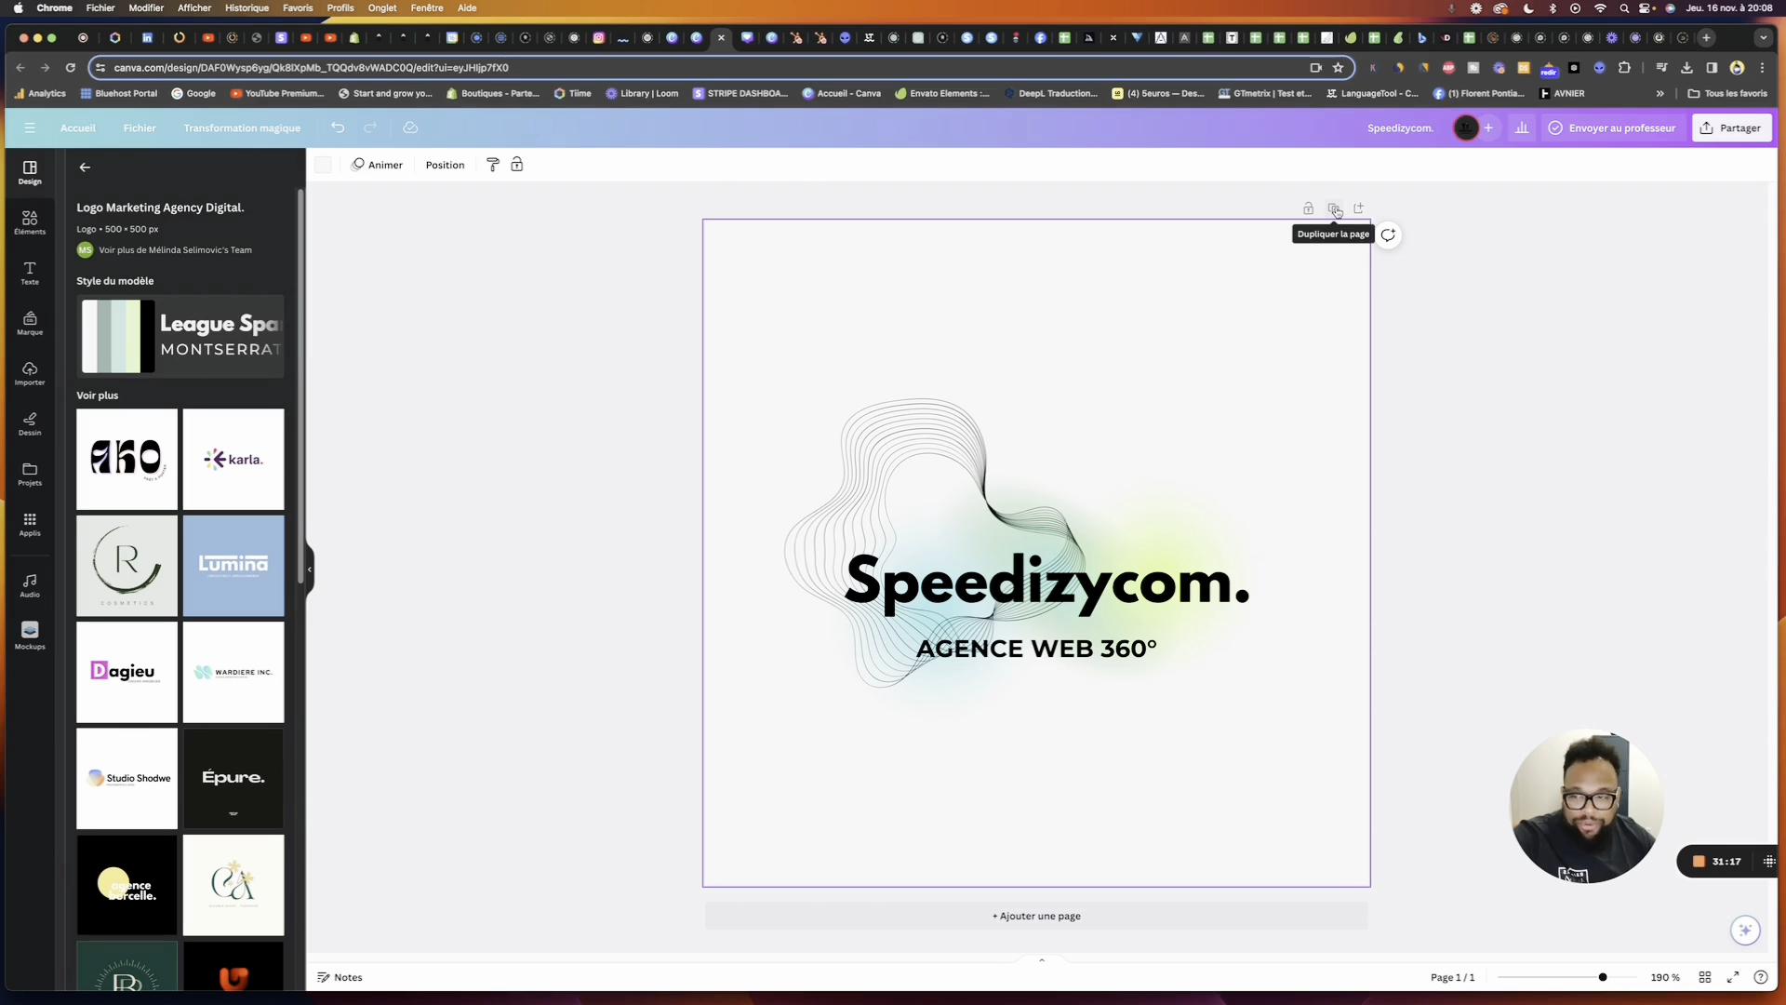
Add a second page to the logo design and apply the "karla." logo from the Logo Tech Minimalist Violet template
{"action": "left_click", "coordinate": [1036, 915]}
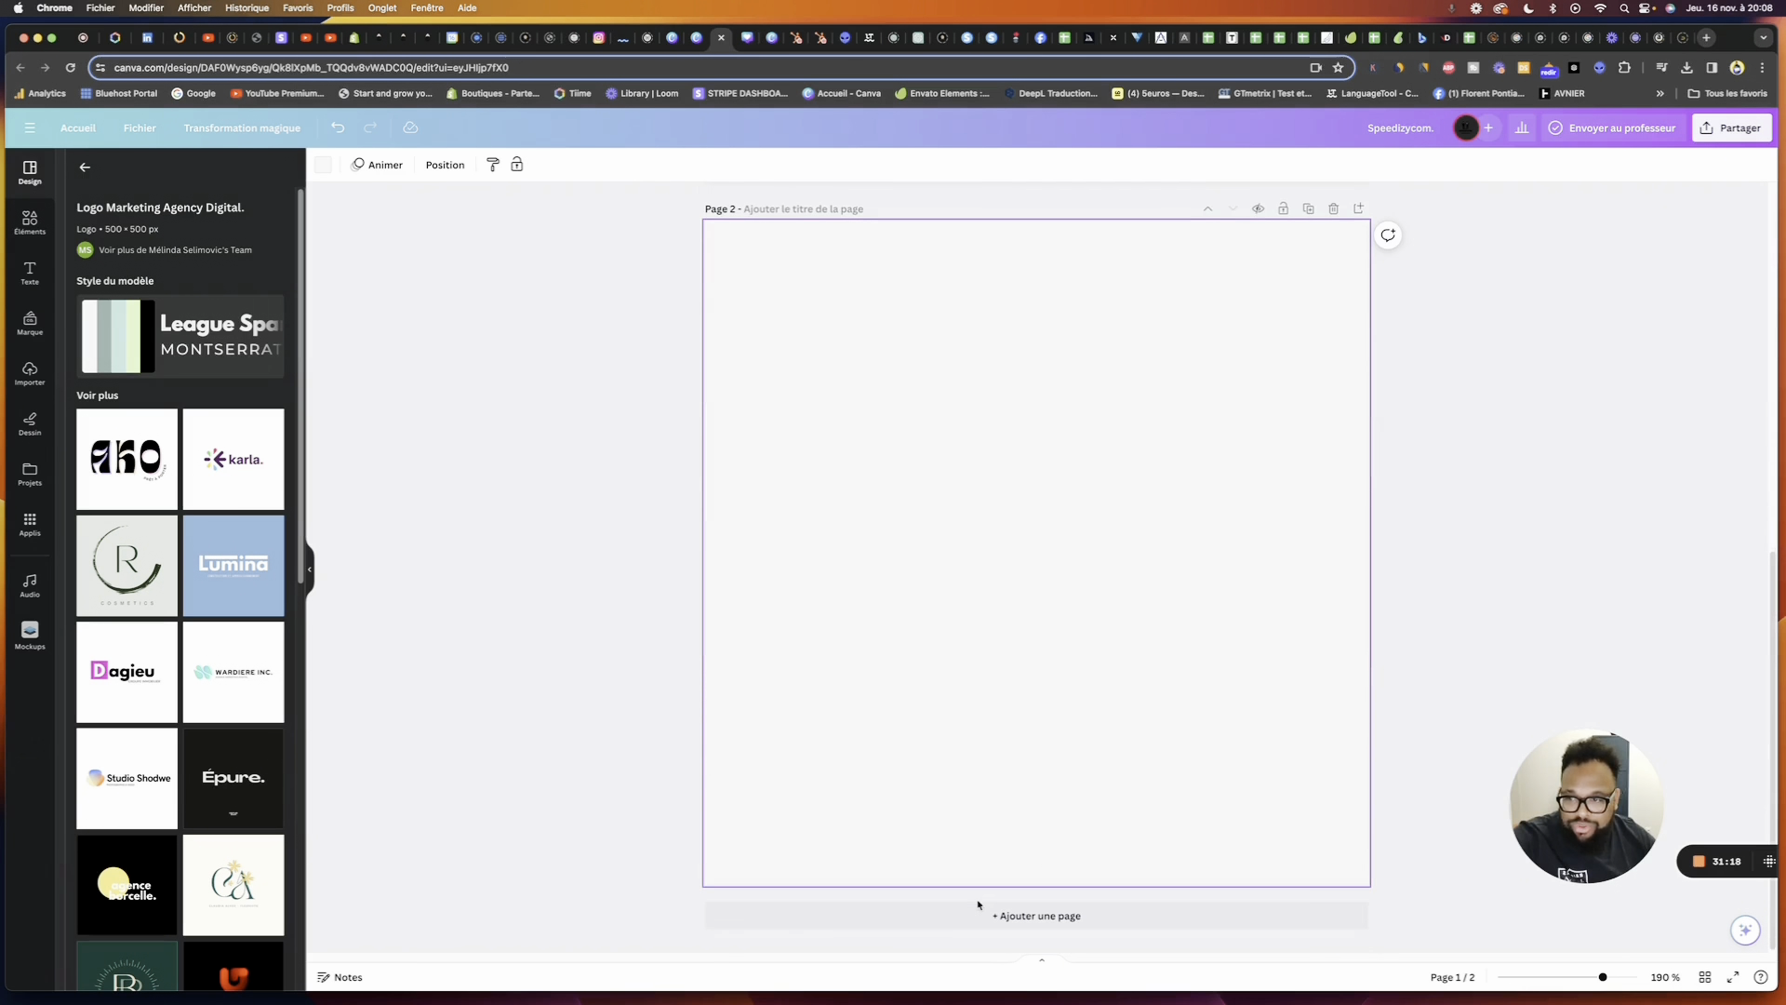
{"action": "left_click", "coordinate": [242, 456]}
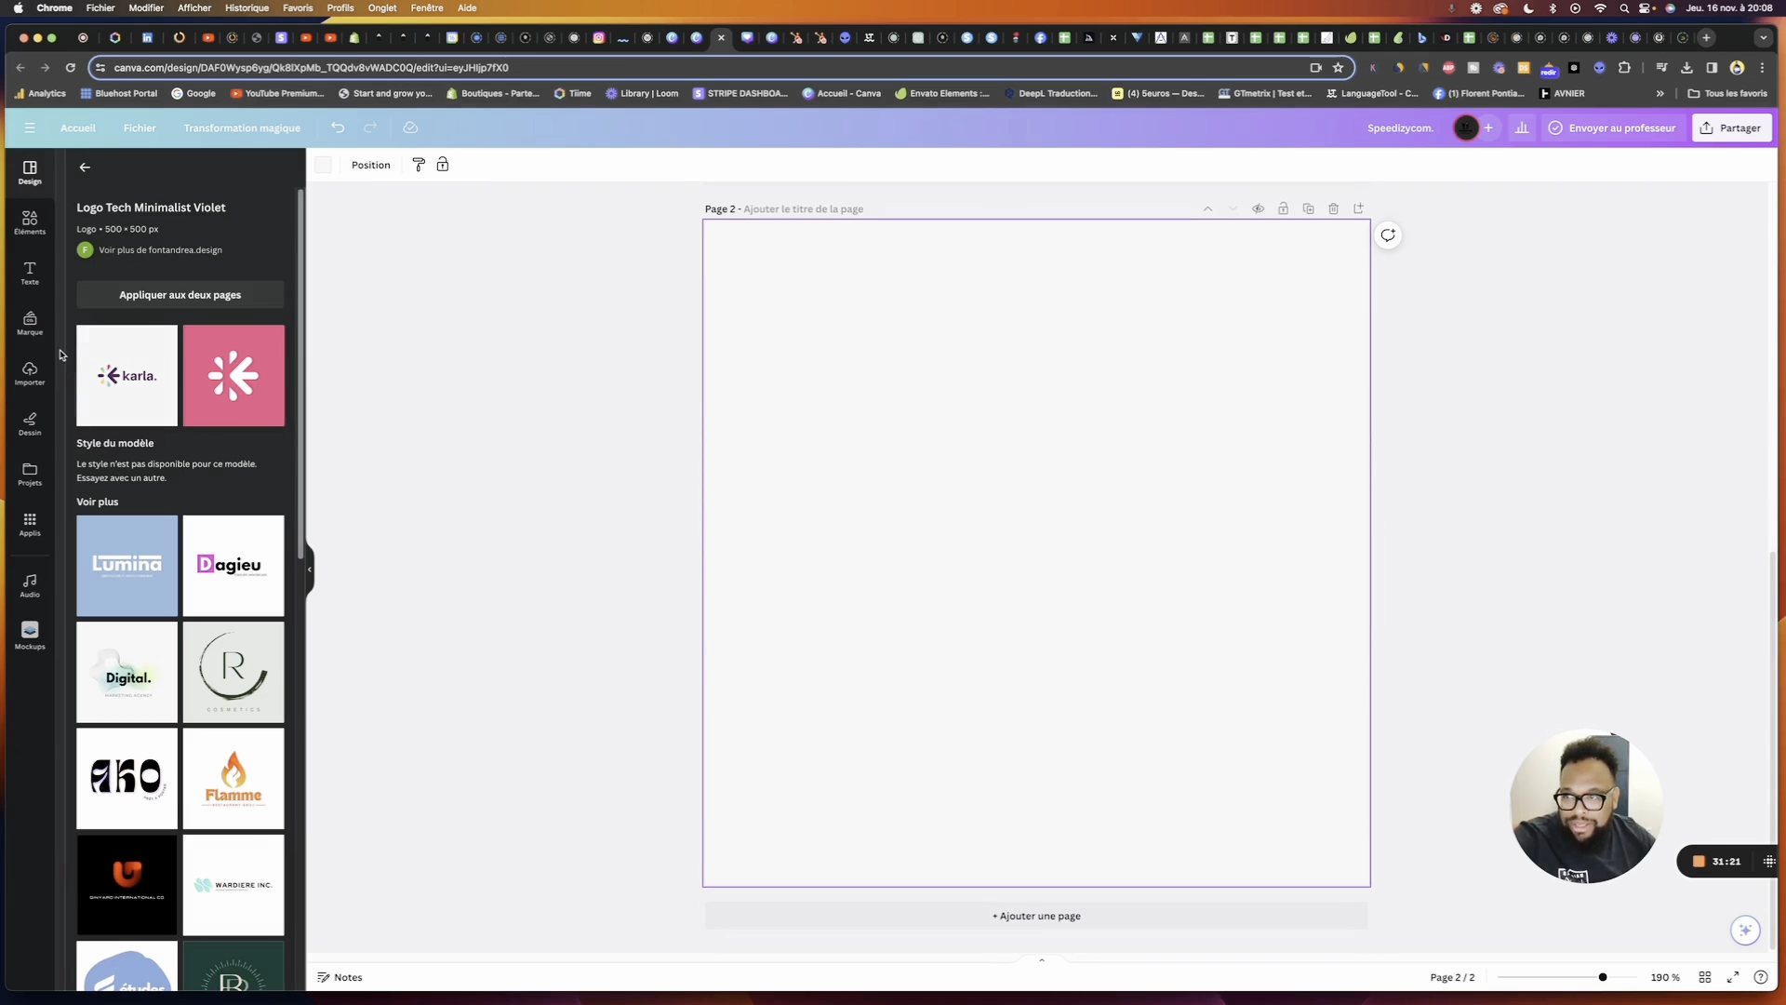
{"action": "left_click", "coordinate": [137, 386]}
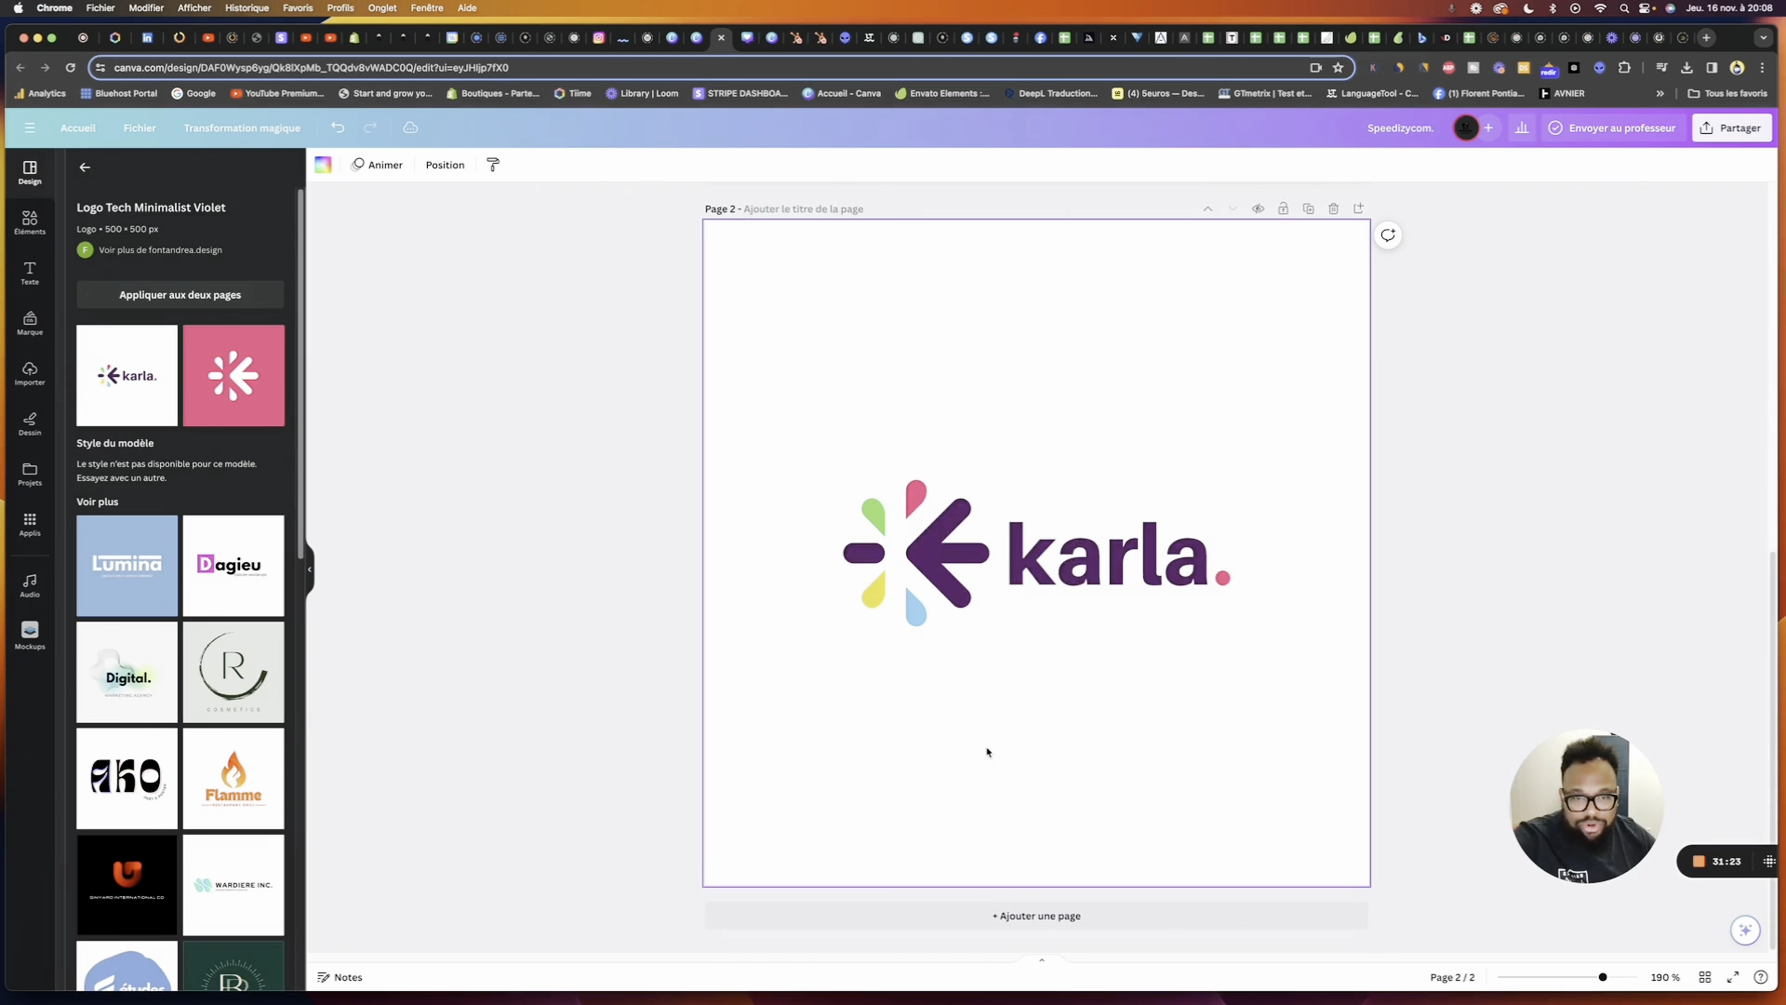
Replace the "karla" text with "Speed" and set its font size to 38 so it fits on one line
{"action": "left_click", "coordinate": [1051, 578]}
{"action": "double_click", "coordinate": [1051, 578]}
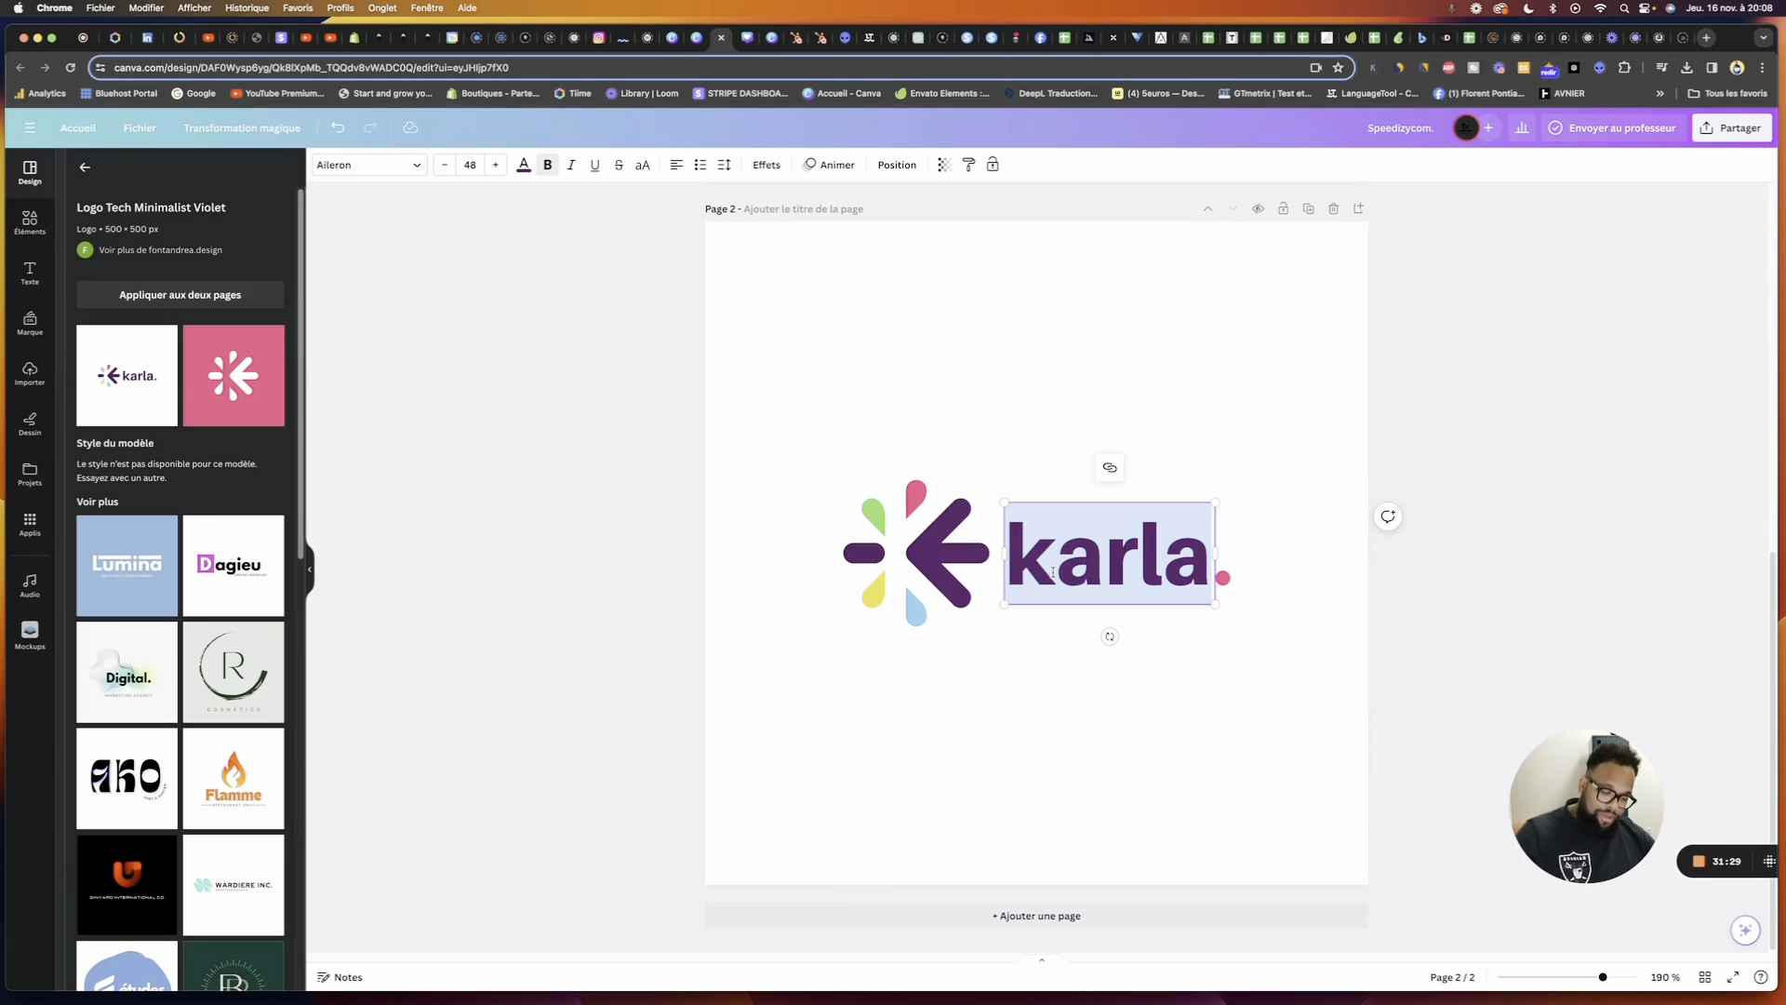
{"action": "type", "text": "Spee"}
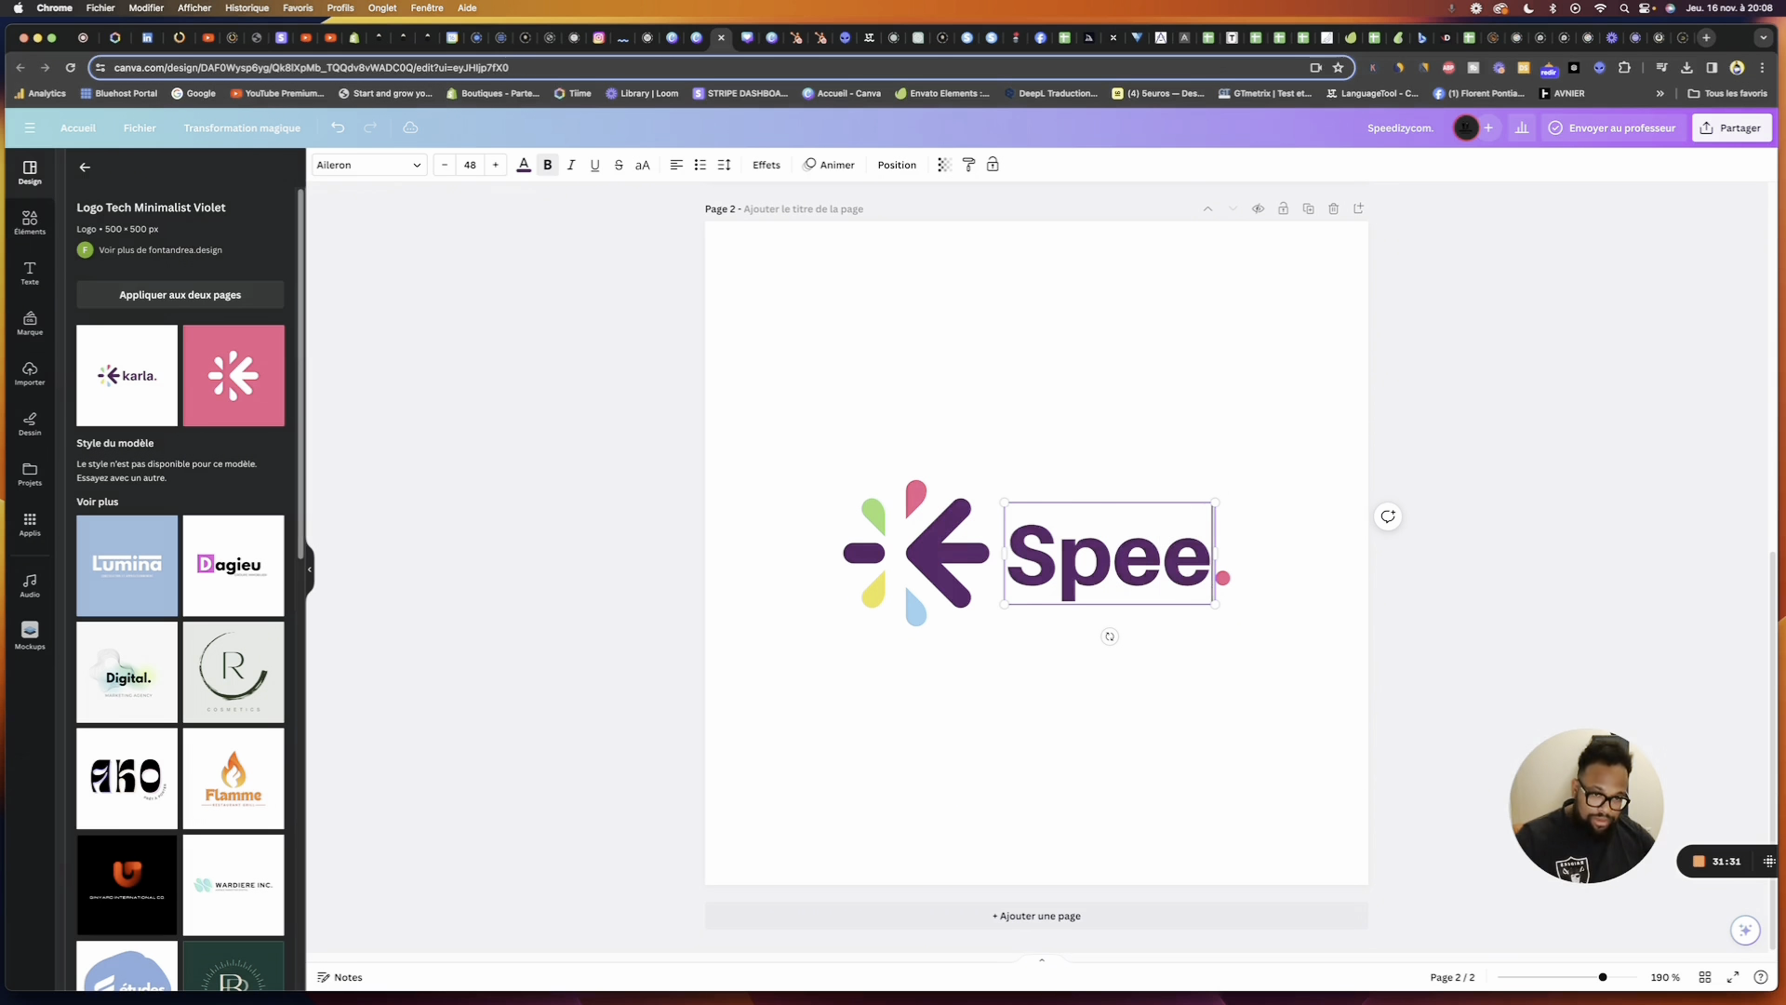
{"action": "type", "text": "d"}
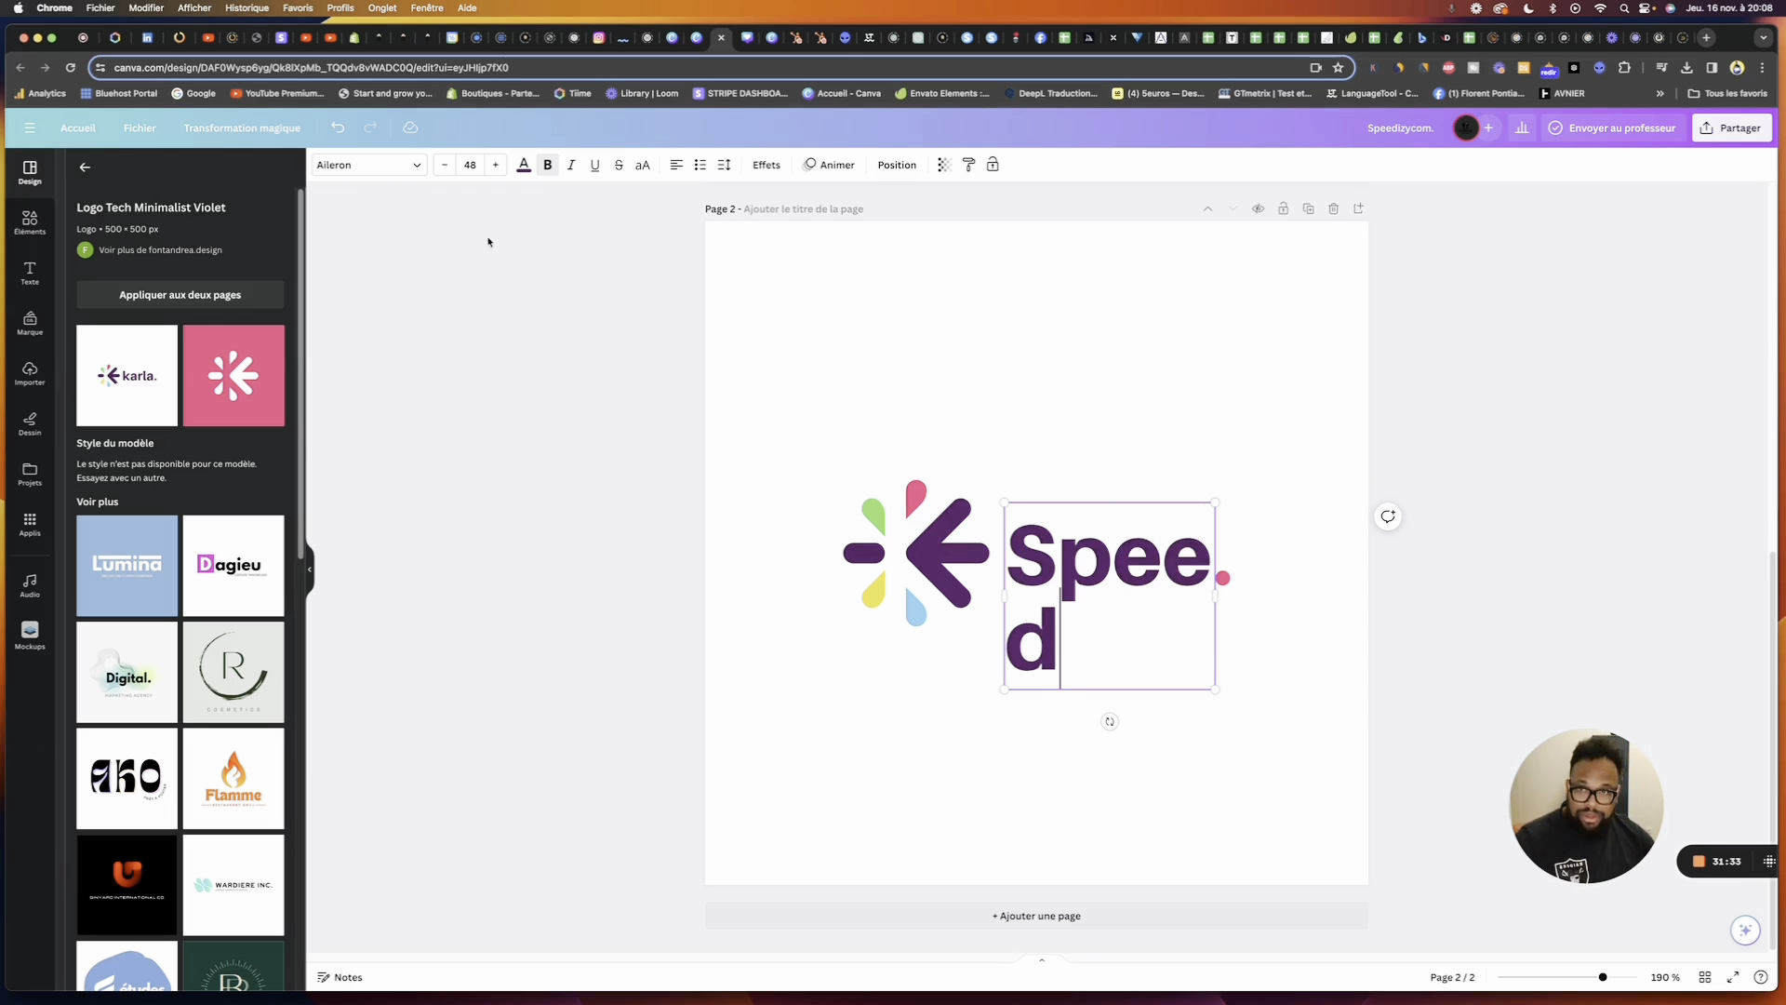
{"action": "left_click", "coordinate": [443, 170]}
{"action": "left_click", "coordinate": [443, 169]}
{"action": "left_click", "coordinate": [443, 169]}
{"action": "left_click", "coordinate": [443, 170]}
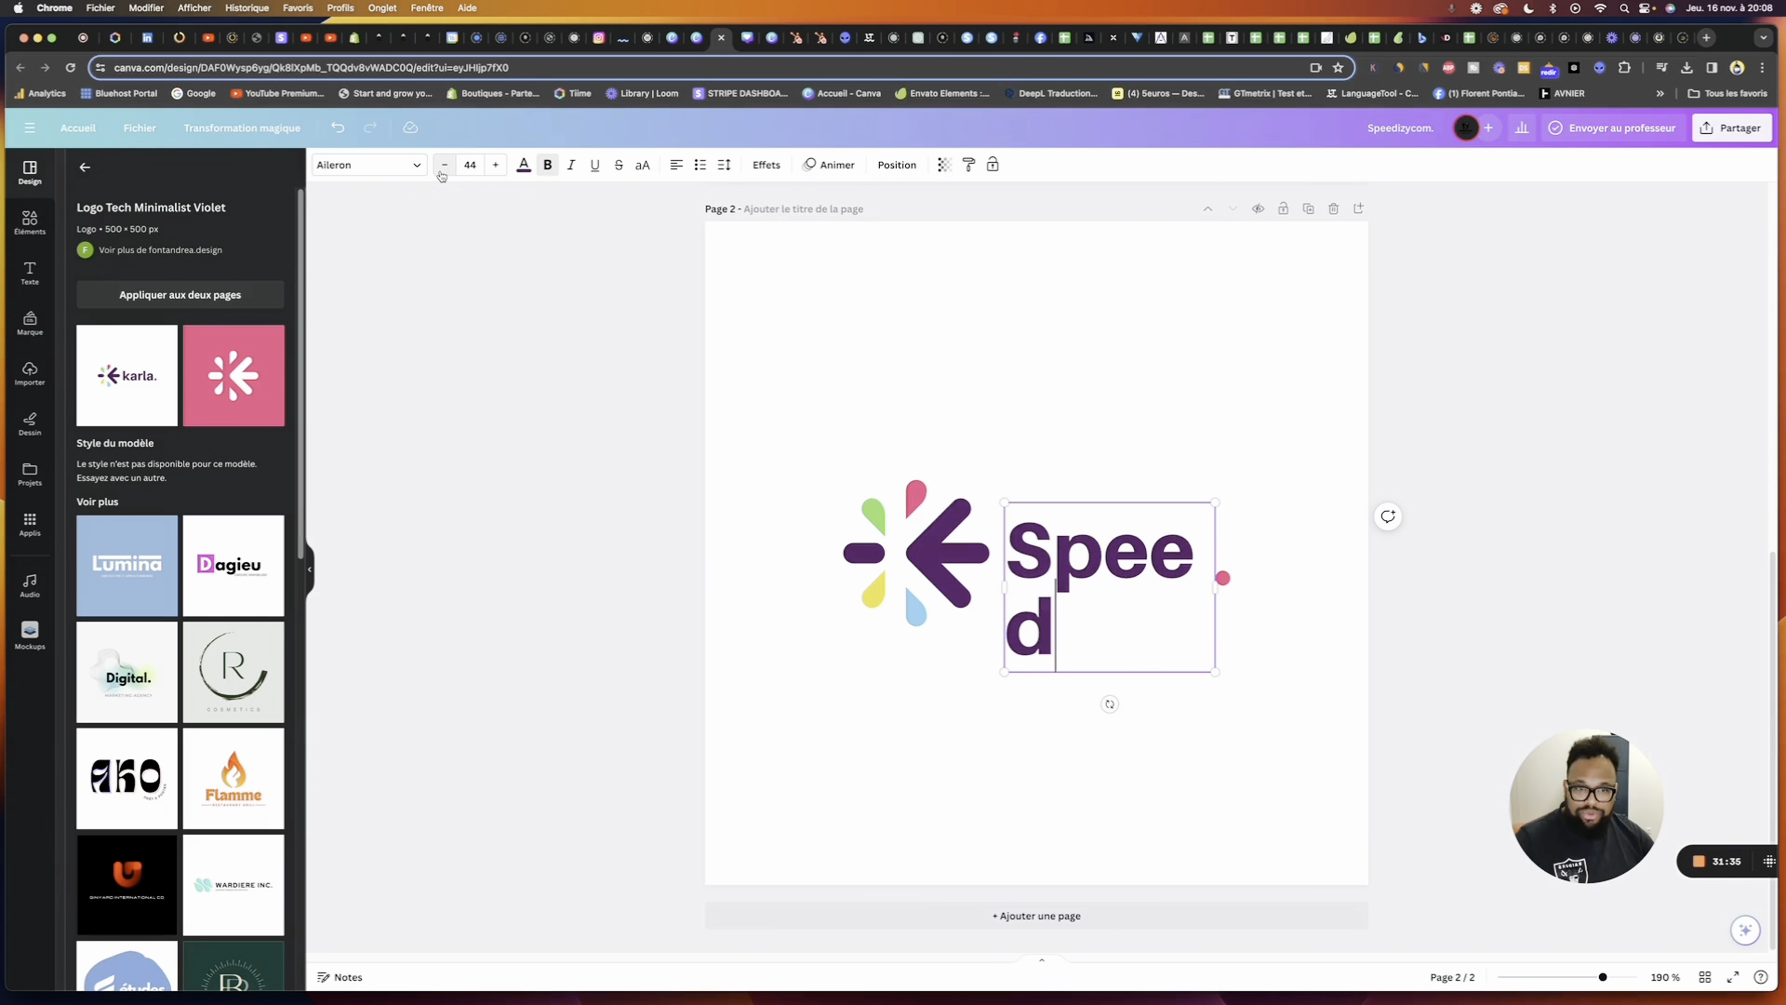
{"action": "left_click", "coordinate": [443, 170]}
{"action": "left_click", "coordinate": [442, 169]}
{"action": "left_click", "coordinate": [443, 169]}
{"action": "left_click", "coordinate": [443, 169]}
{"action": "left_click", "coordinate": [443, 169]}
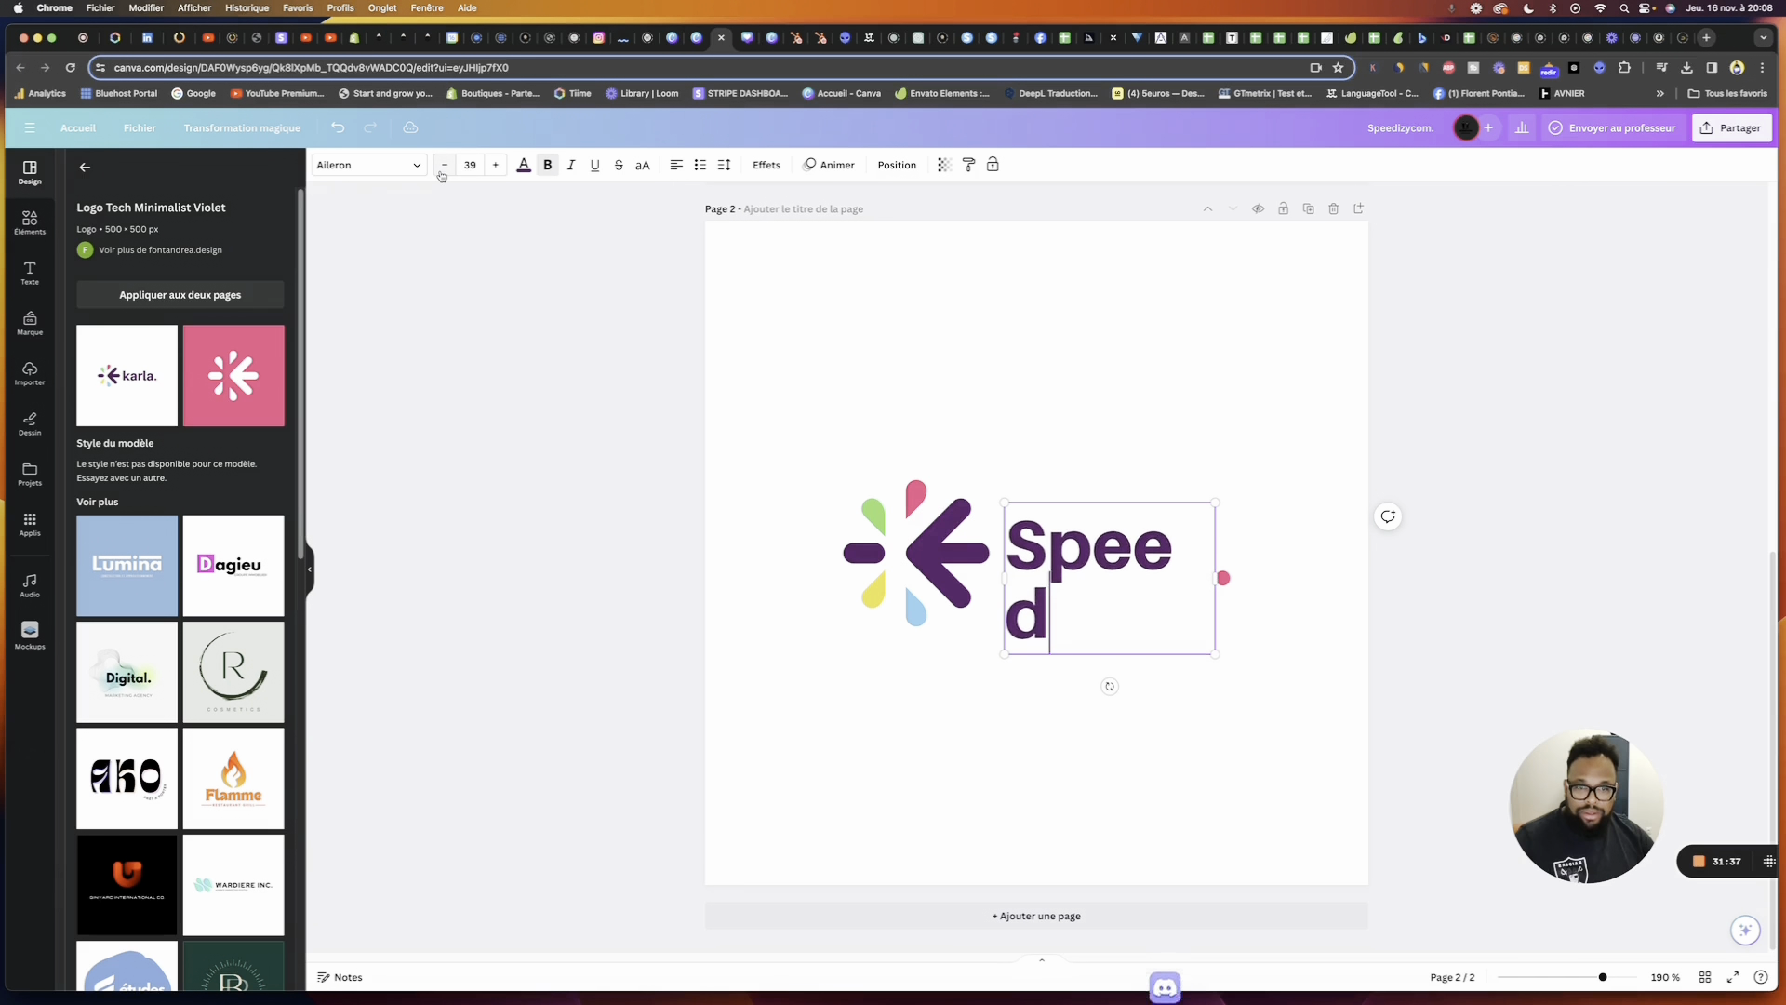
{"action": "left_click", "coordinate": [442, 170]}
{"action": "mouse_move", "coordinate": [1716, 829]}
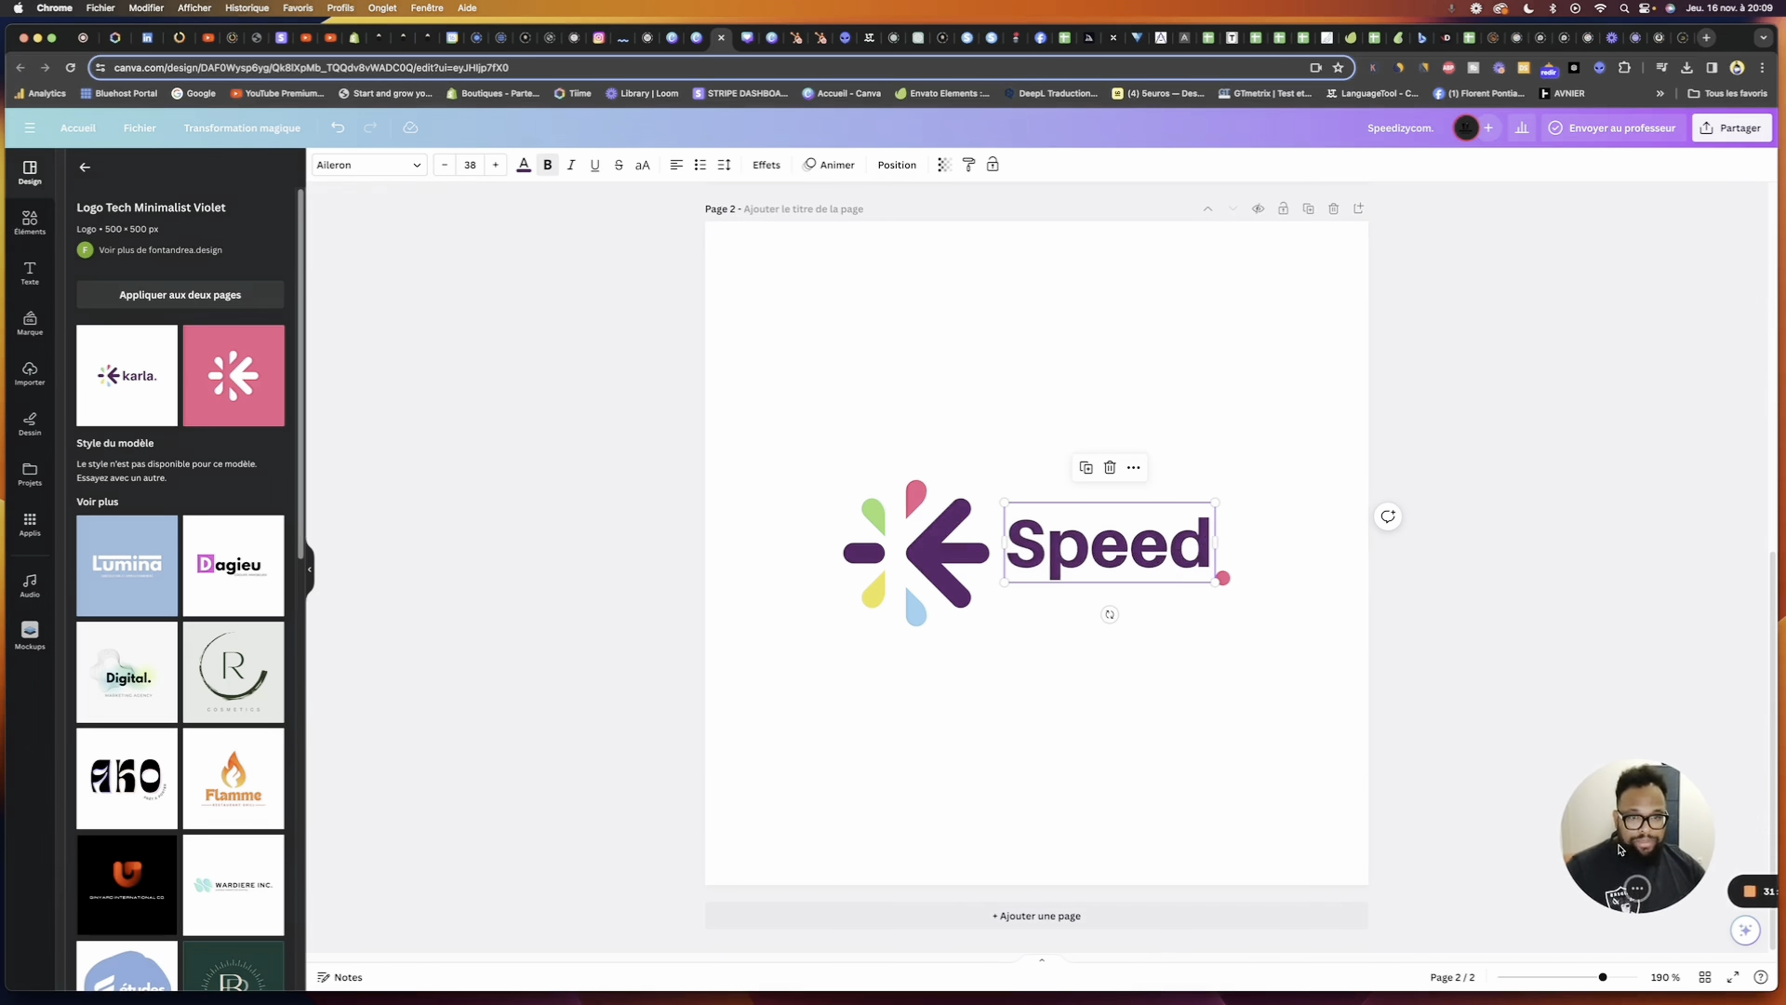
Rearrange the logo so the "Speed" text comes first and the whole coloured arrow symbol sits directly after it
{"action": "left_click_drag", "start_coordinate": [1113, 581], "coordinate": [792, 609]}
{"action": "left_click_drag", "start_coordinate": [1022, 448], "coordinate": [924, 621]}
{"action": "left_click_drag", "start_coordinate": [791, 598], "coordinate": [843, 375]}
{"action": "left_click_drag", "start_coordinate": [1052, 469], "coordinate": [1067, 592]}
{"action": "left_click_drag", "start_coordinate": [863, 352], "coordinate": [855, 577]}
{"action": "left_click_drag", "start_coordinate": [1052, 577], "coordinate": [1010, 583]}
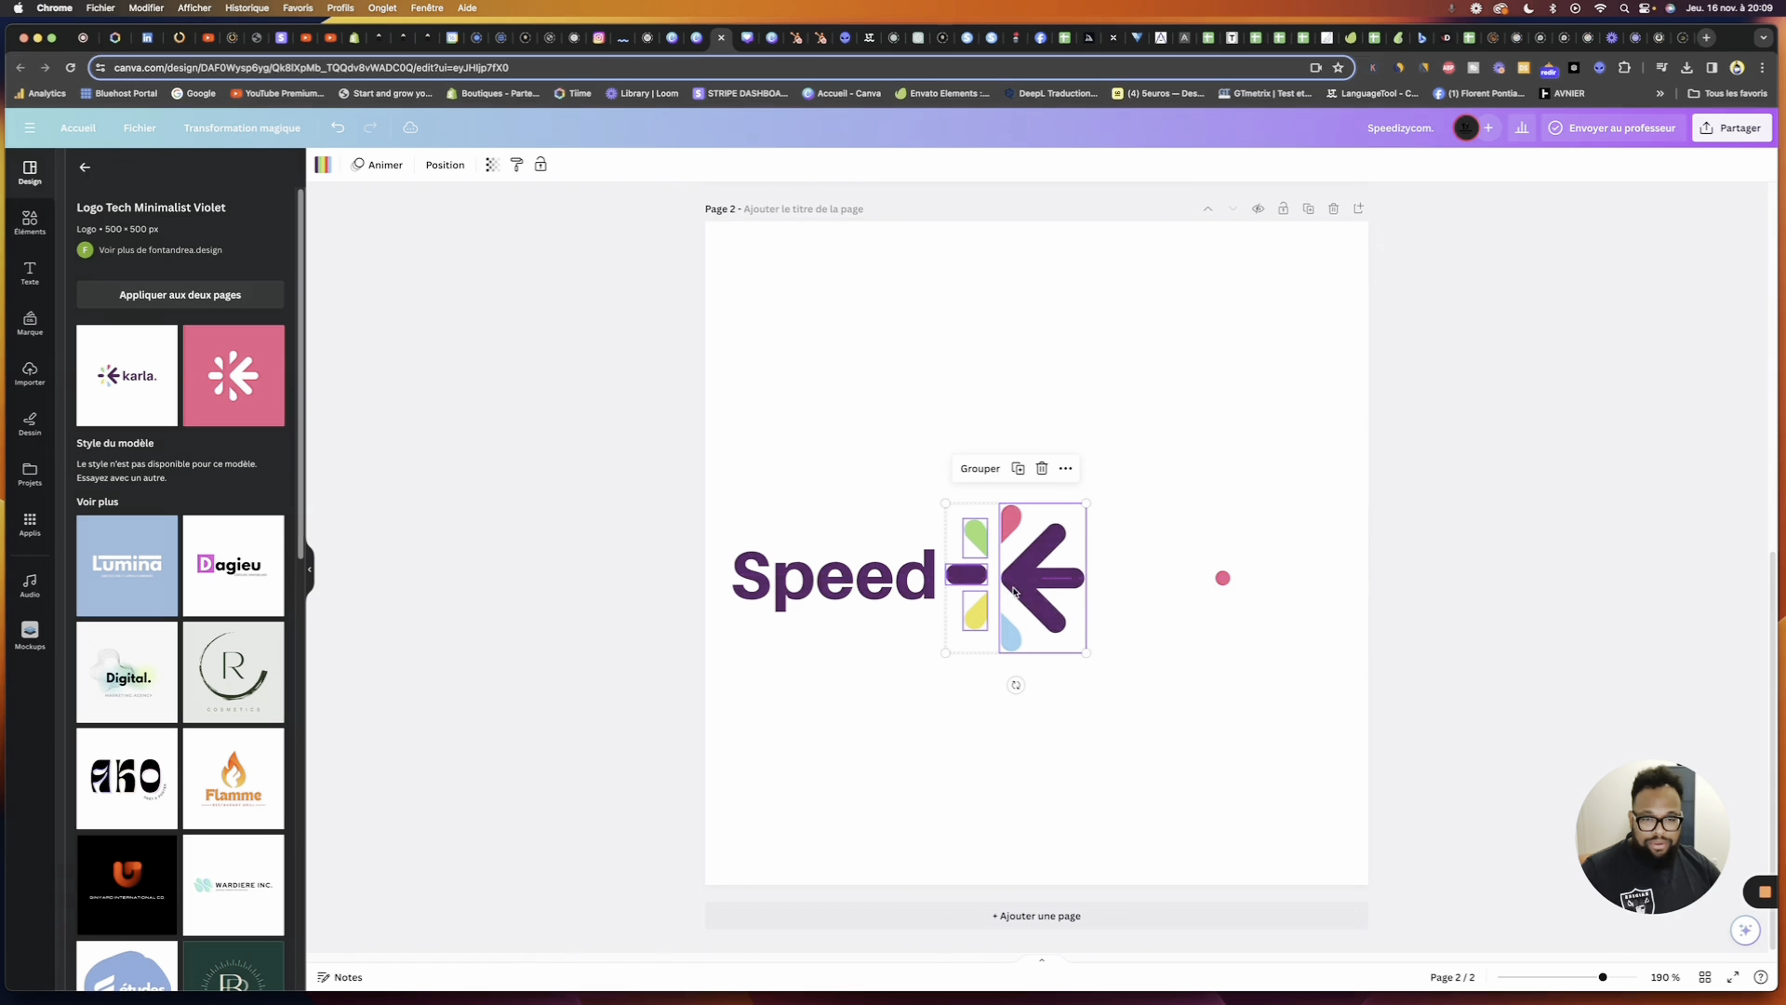
{"action": "left_click", "coordinate": [1138, 625]}
Duplicate the "Speed" text, place the copy just after the arrow symbol and shift the pink dot to the end of the logo
{"action": "left_click", "coordinate": [872, 584]}
{"action": "right_click", "coordinate": [869, 588]}
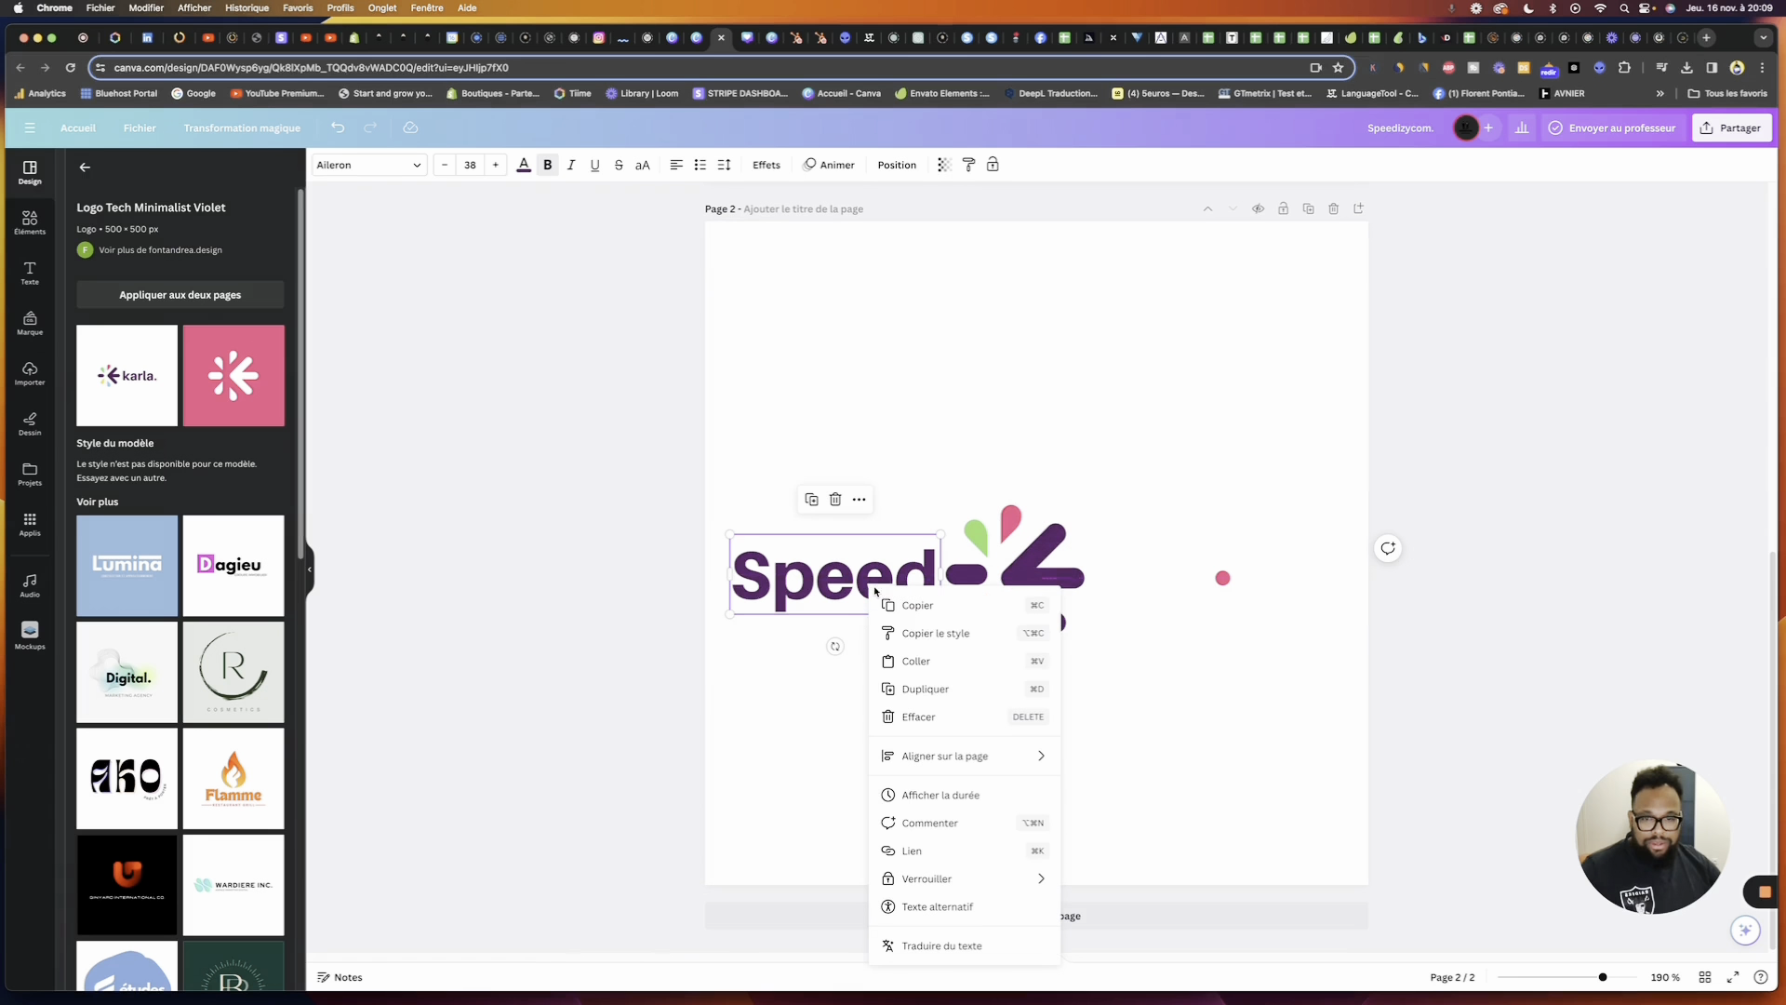
{"action": "left_click", "coordinate": [935, 686]}
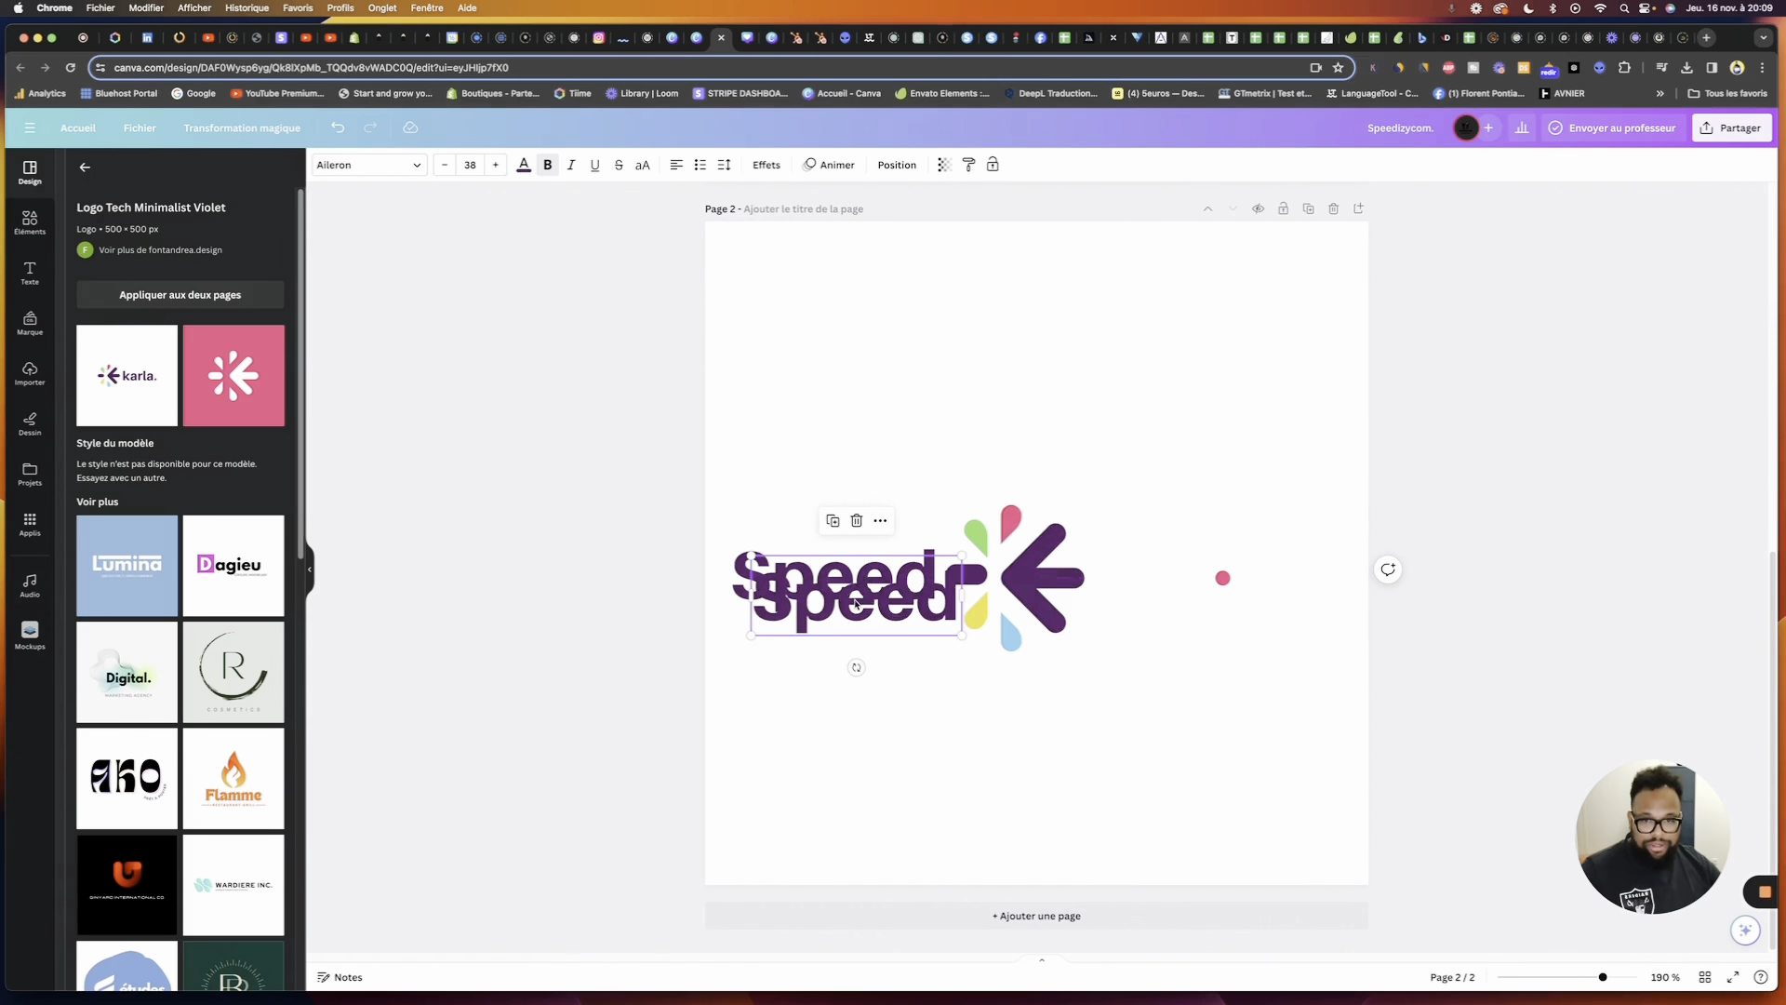
{"action": "left_click_drag", "start_coordinate": [847, 605], "coordinate": [1182, 463]}
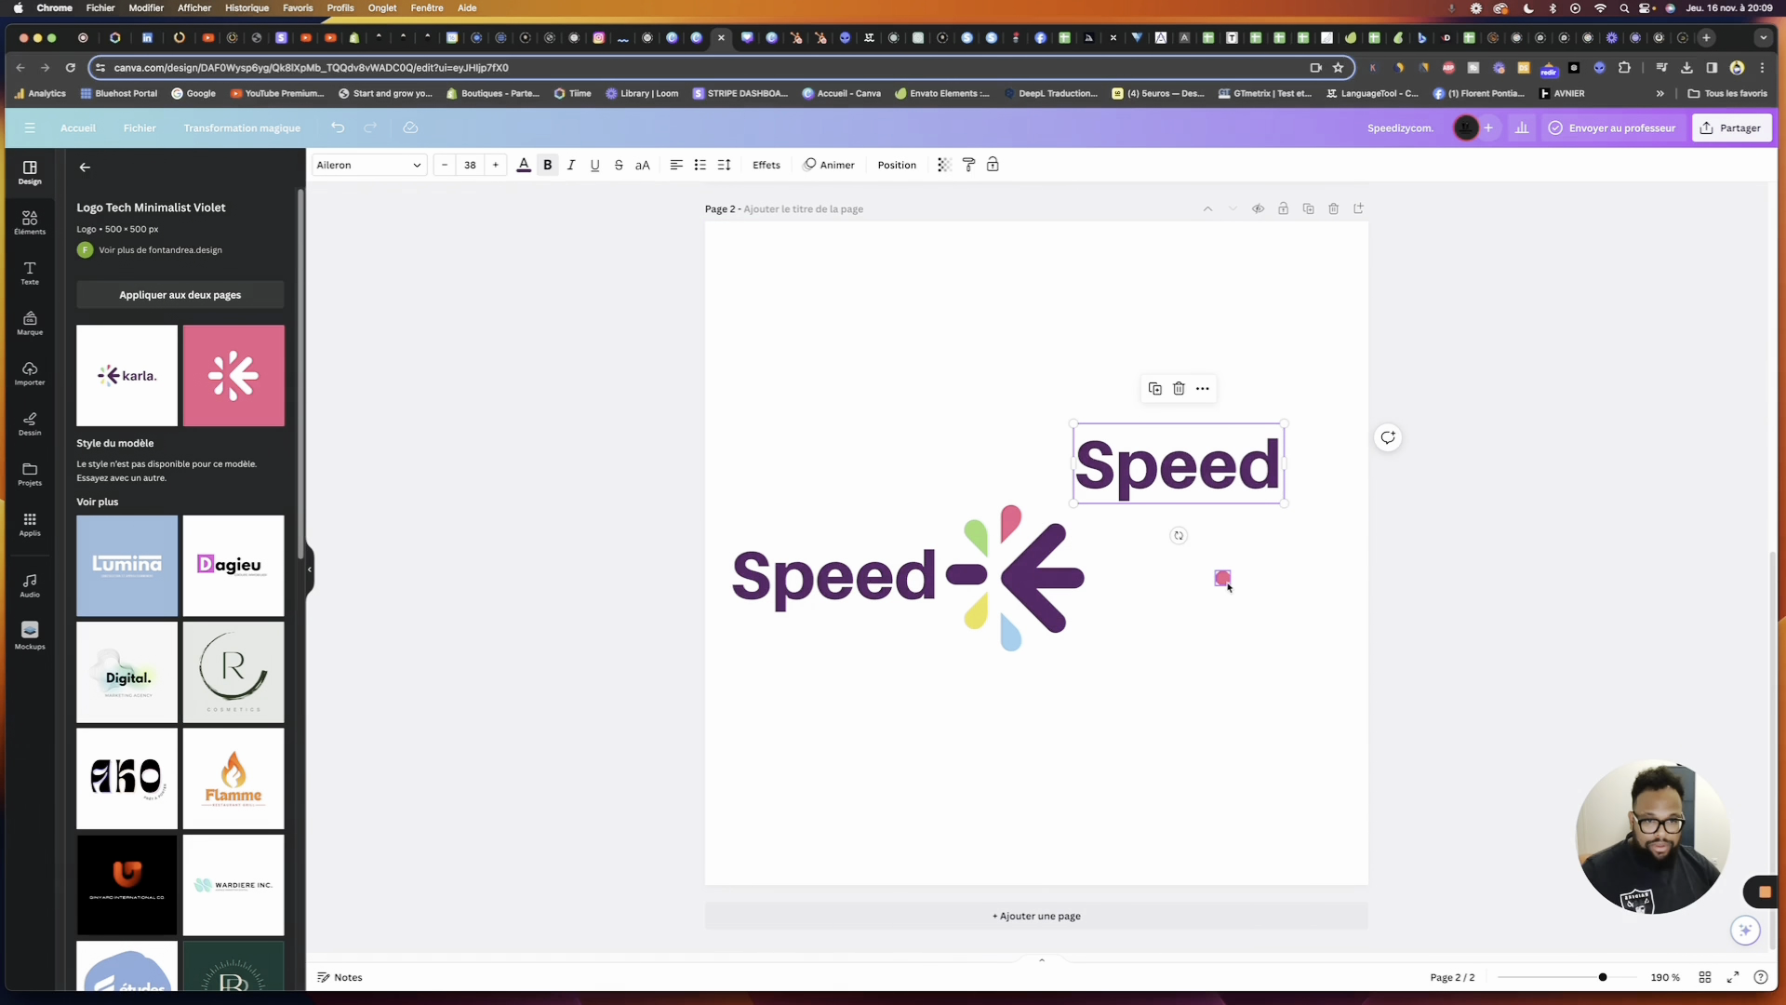
{"action": "left_click_drag", "start_coordinate": [1223, 578], "coordinate": [1311, 580]}
{"action": "left_click_drag", "start_coordinate": [1177, 470], "coordinate": [1183, 584]}
Change the duplicated text to "IZYCOM" at font size 29 and align it vertically with the arrow symbol
{"action": "double_click", "coordinate": [1182, 582]}
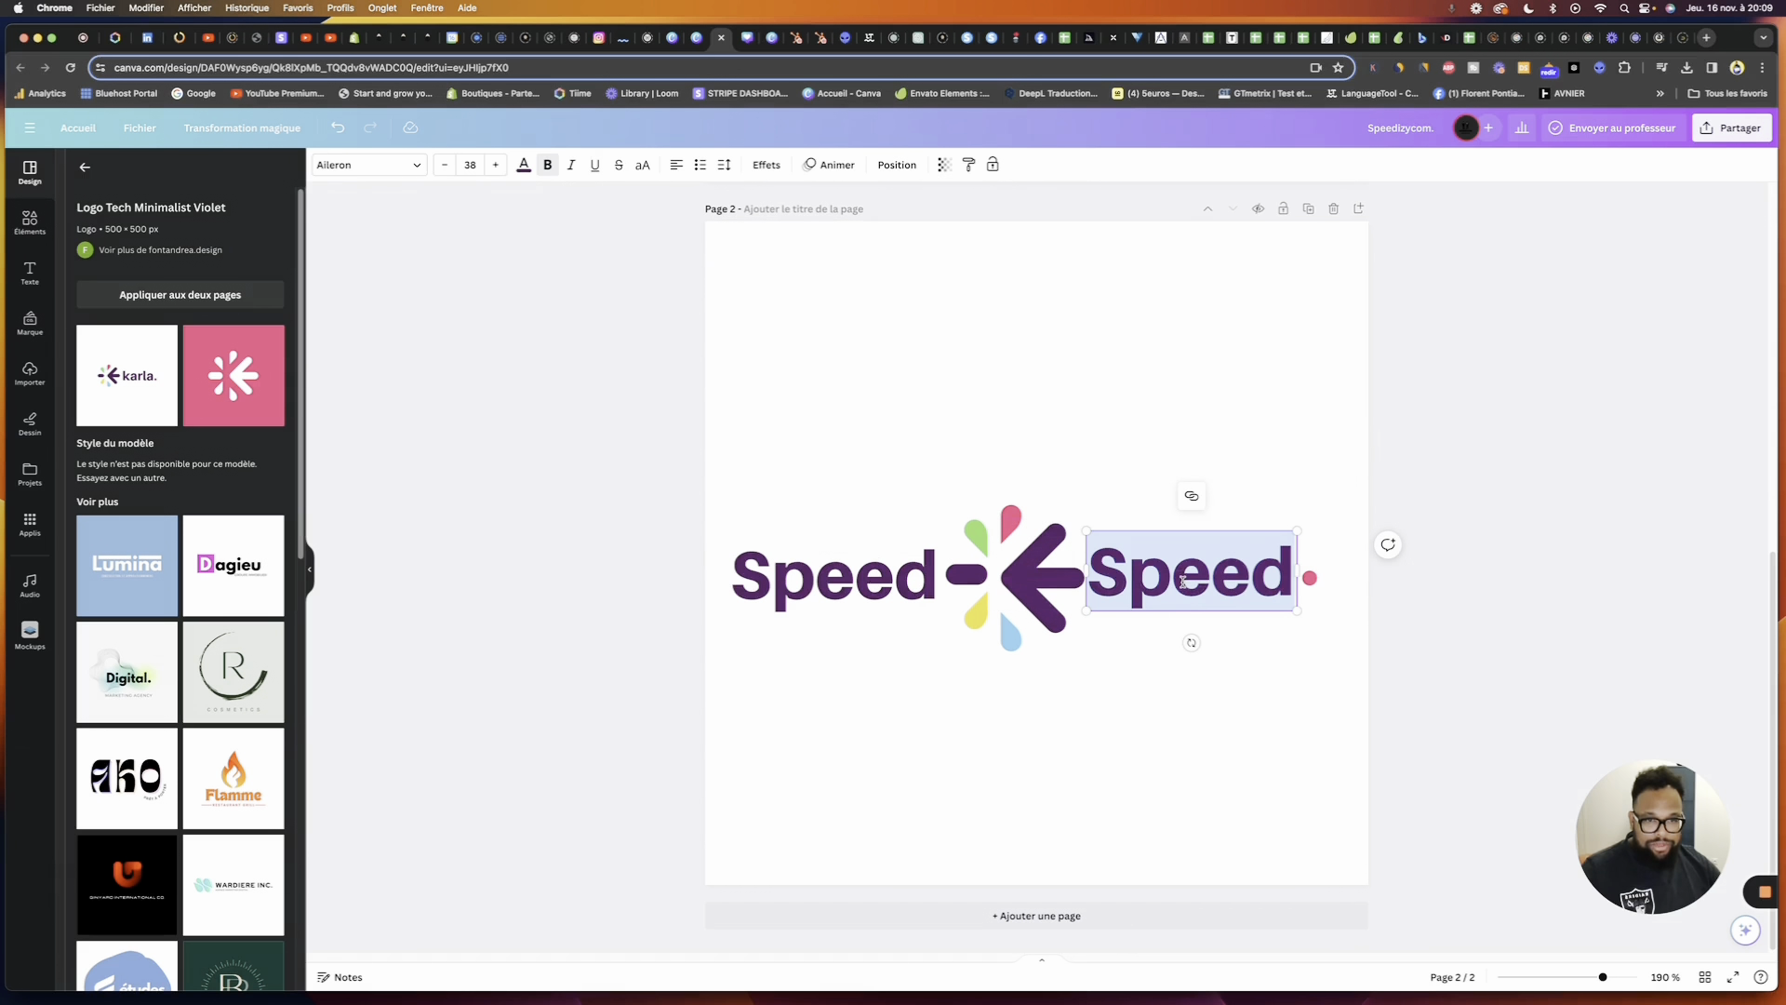
{"action": "type", "text": "IZYCOP"}
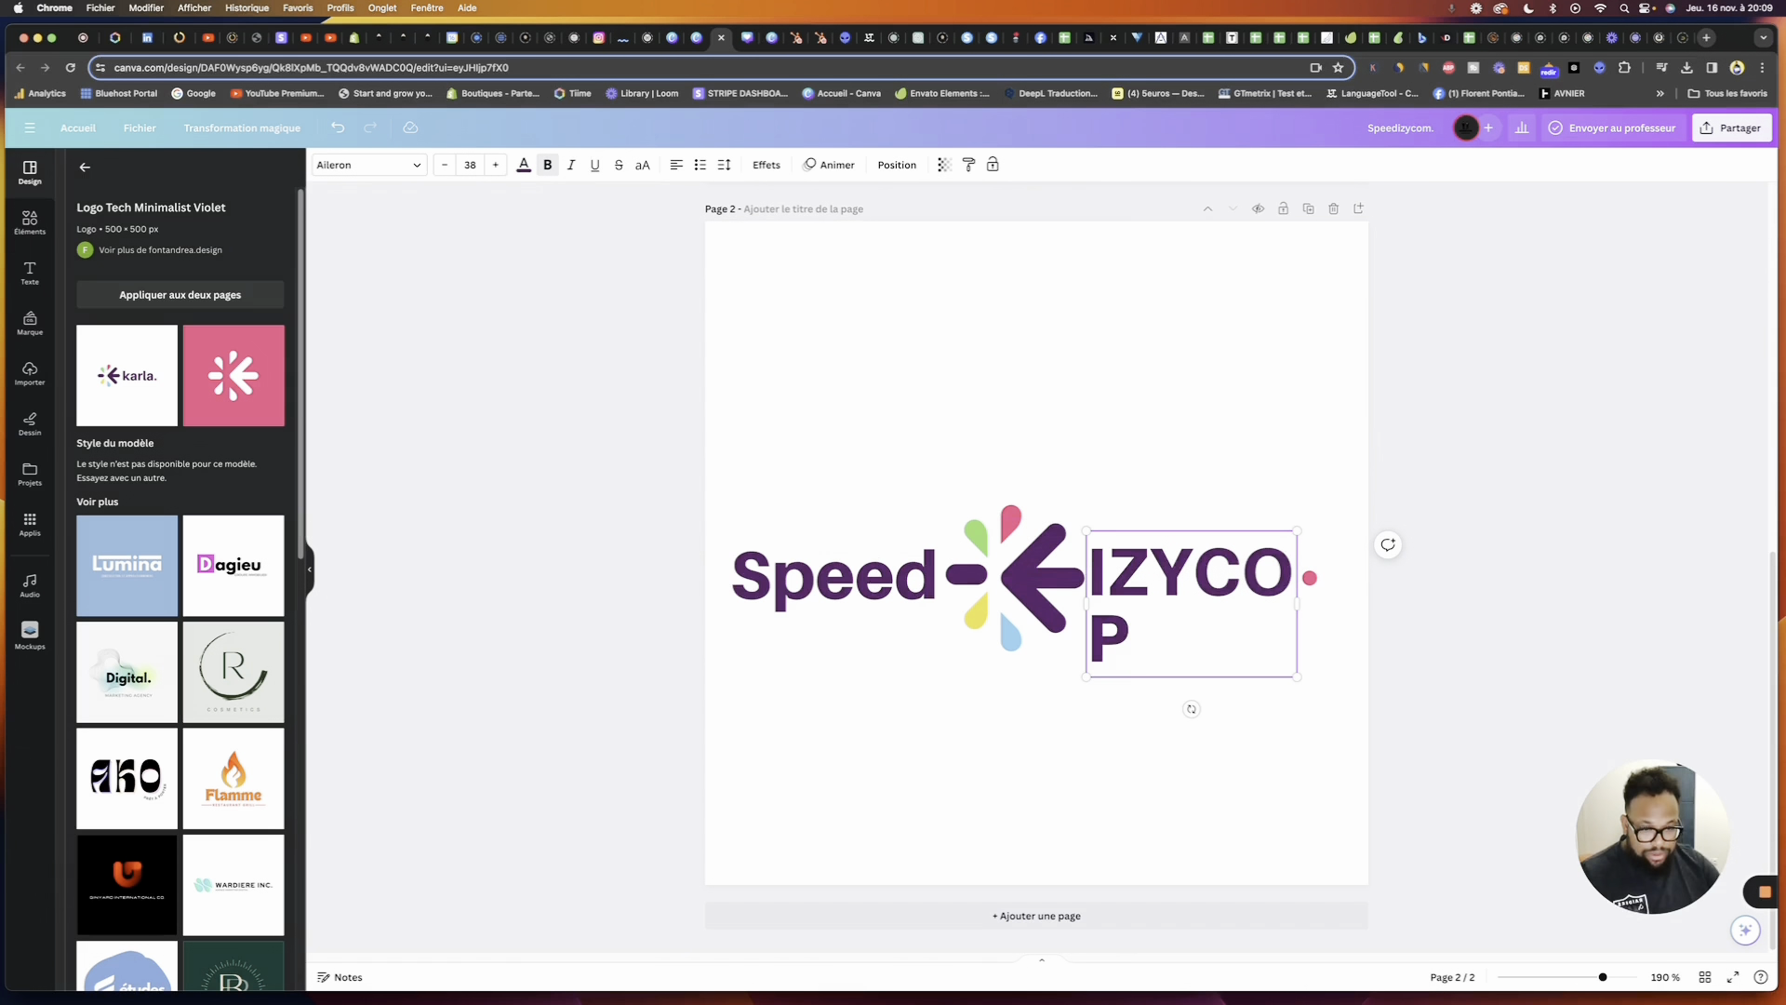
{"action": "key", "text": "BackSpace"}
{"action": "type", "text": "M"}
{"action": "left_click", "coordinate": [1235, 626]}
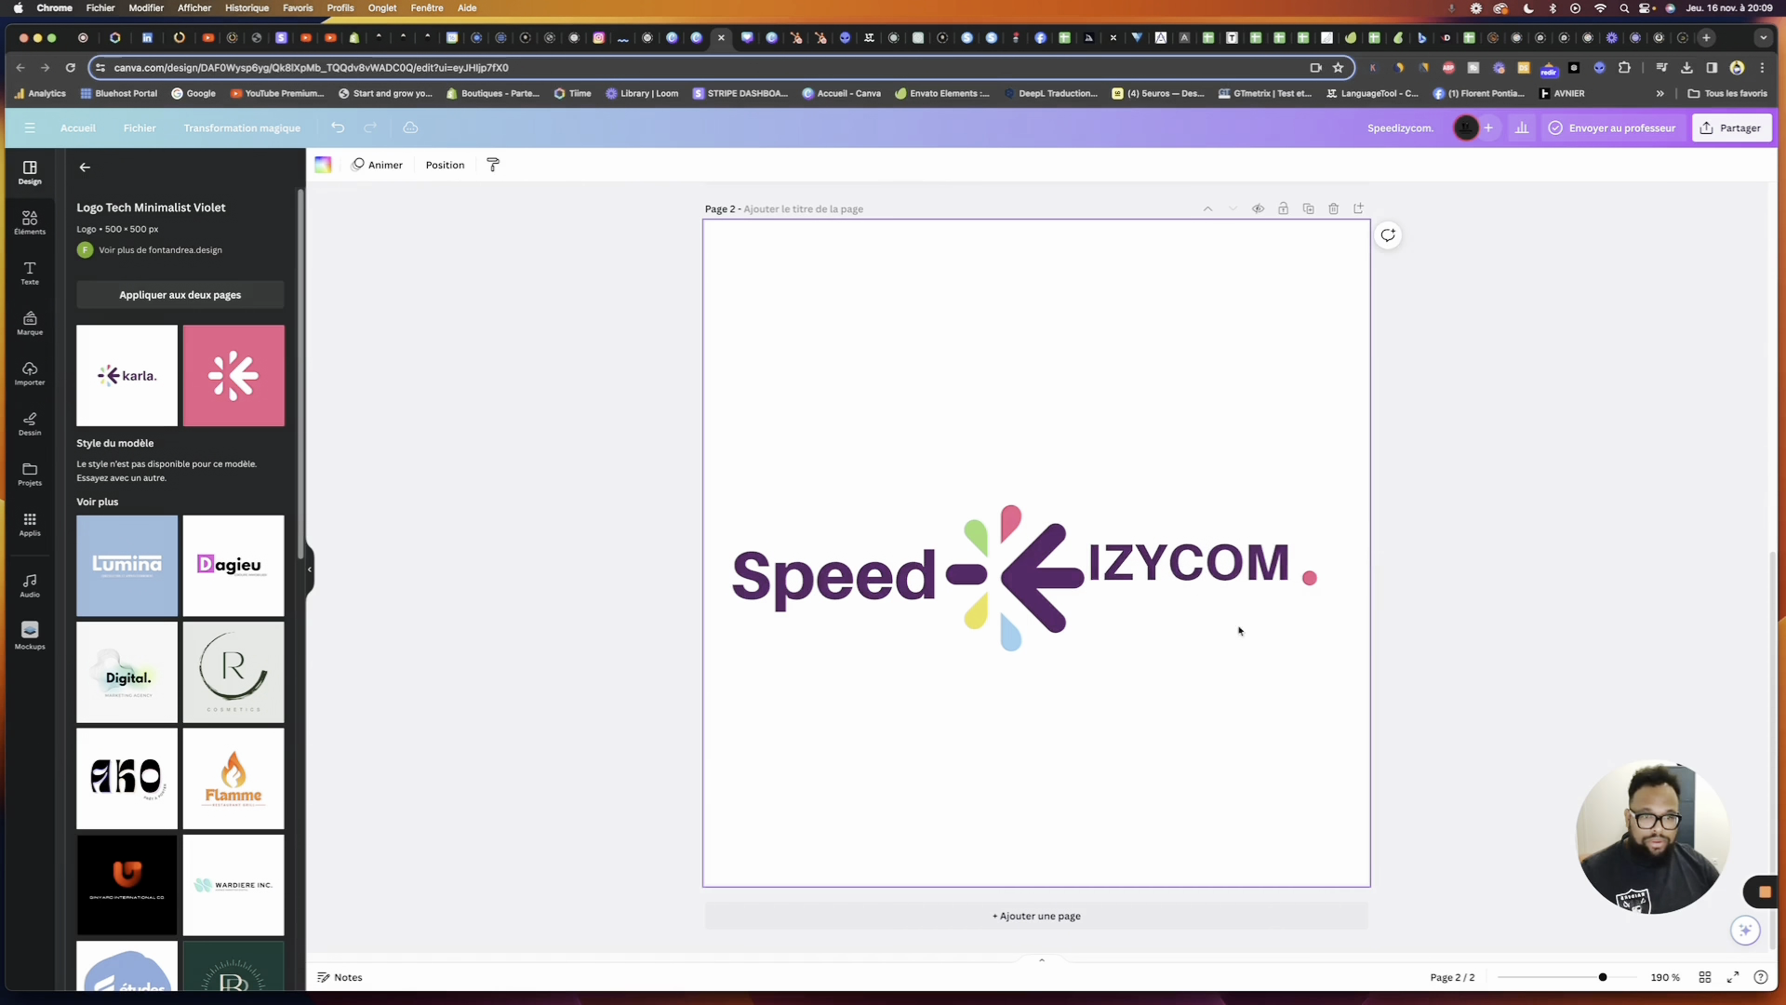
{"action": "left_click", "coordinate": [1199, 564]}
{"action": "left_click_drag", "start_coordinate": [1199, 565], "coordinate": [1204, 565]}
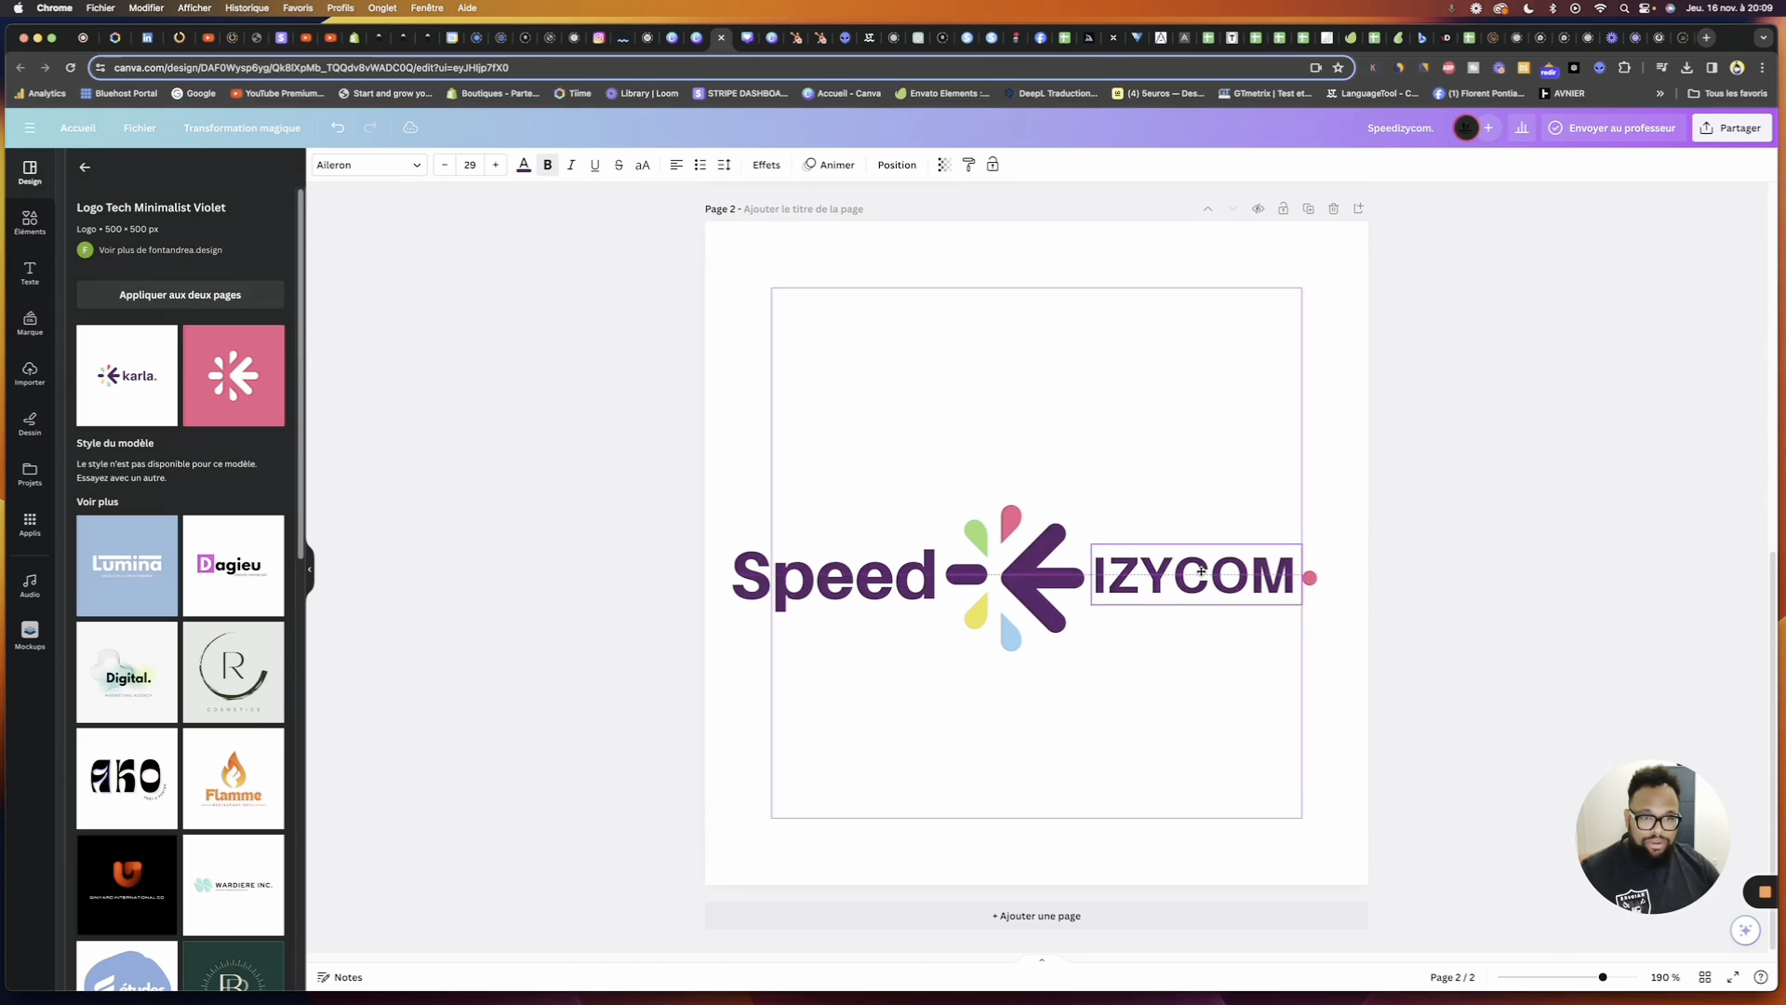
{"action": "left_click", "coordinate": [1626, 482]}
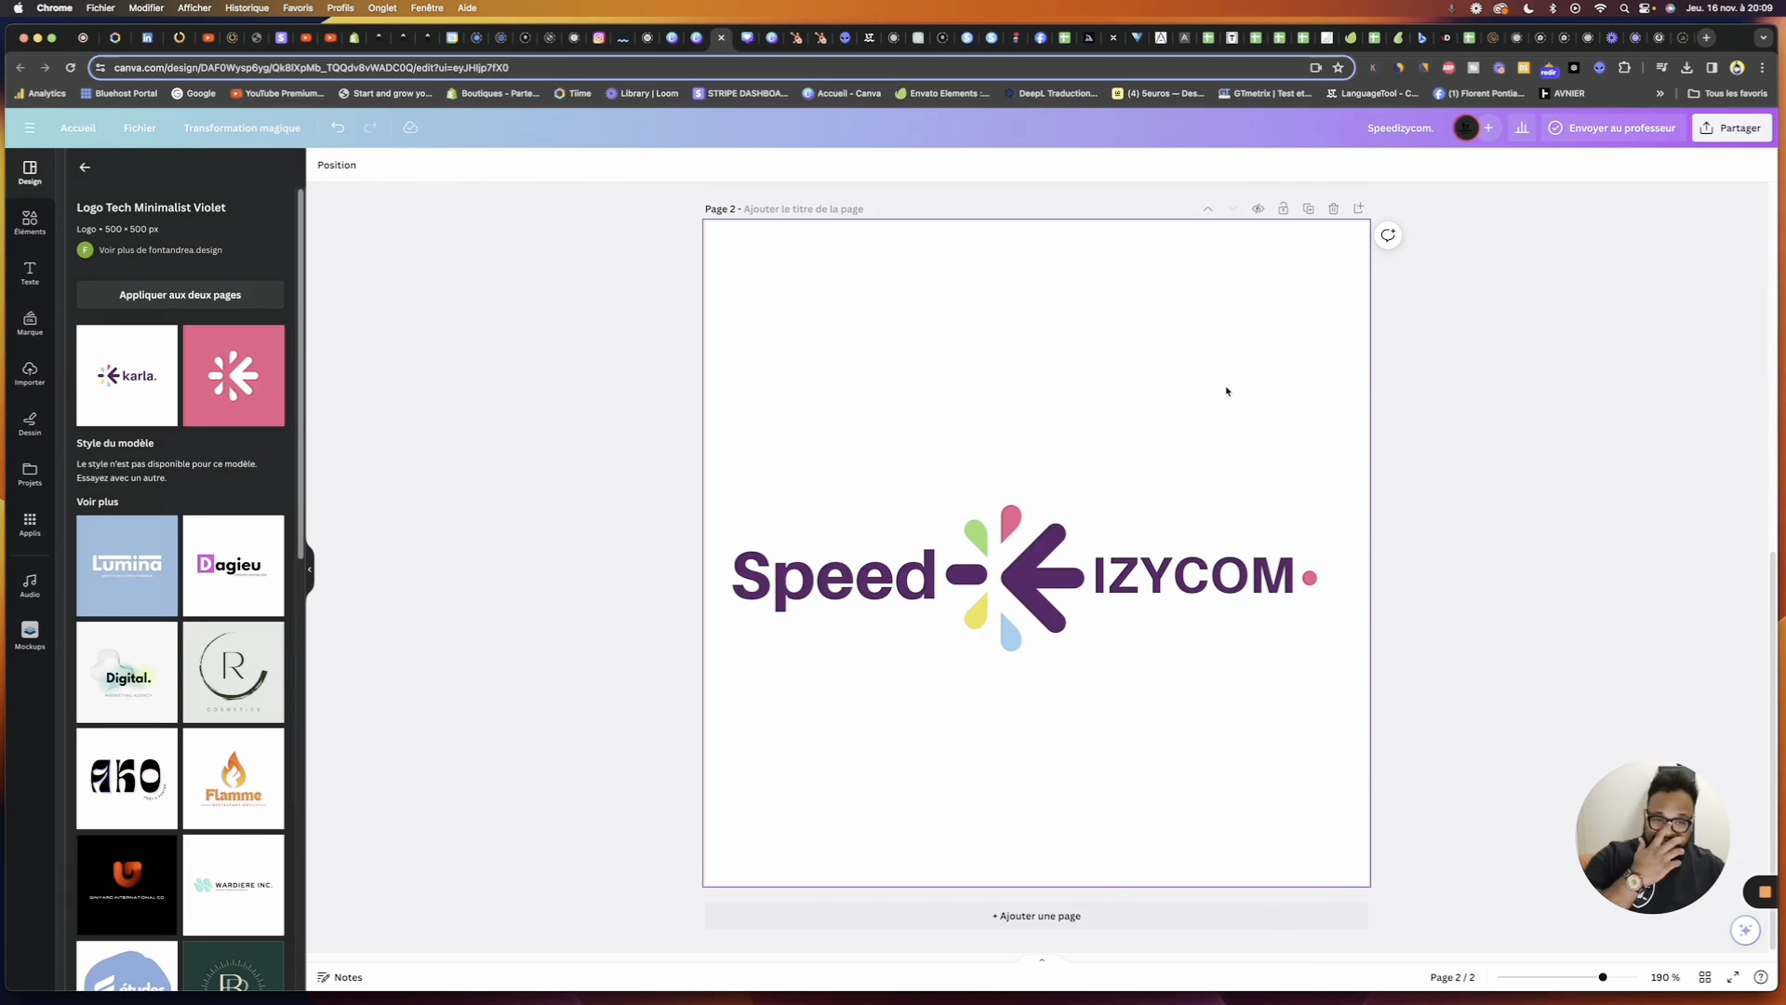
Select all the logo's elements together and move them to the centre of the page
{"action": "left_click_drag", "start_coordinate": [1320, 380], "coordinate": [727, 657]}
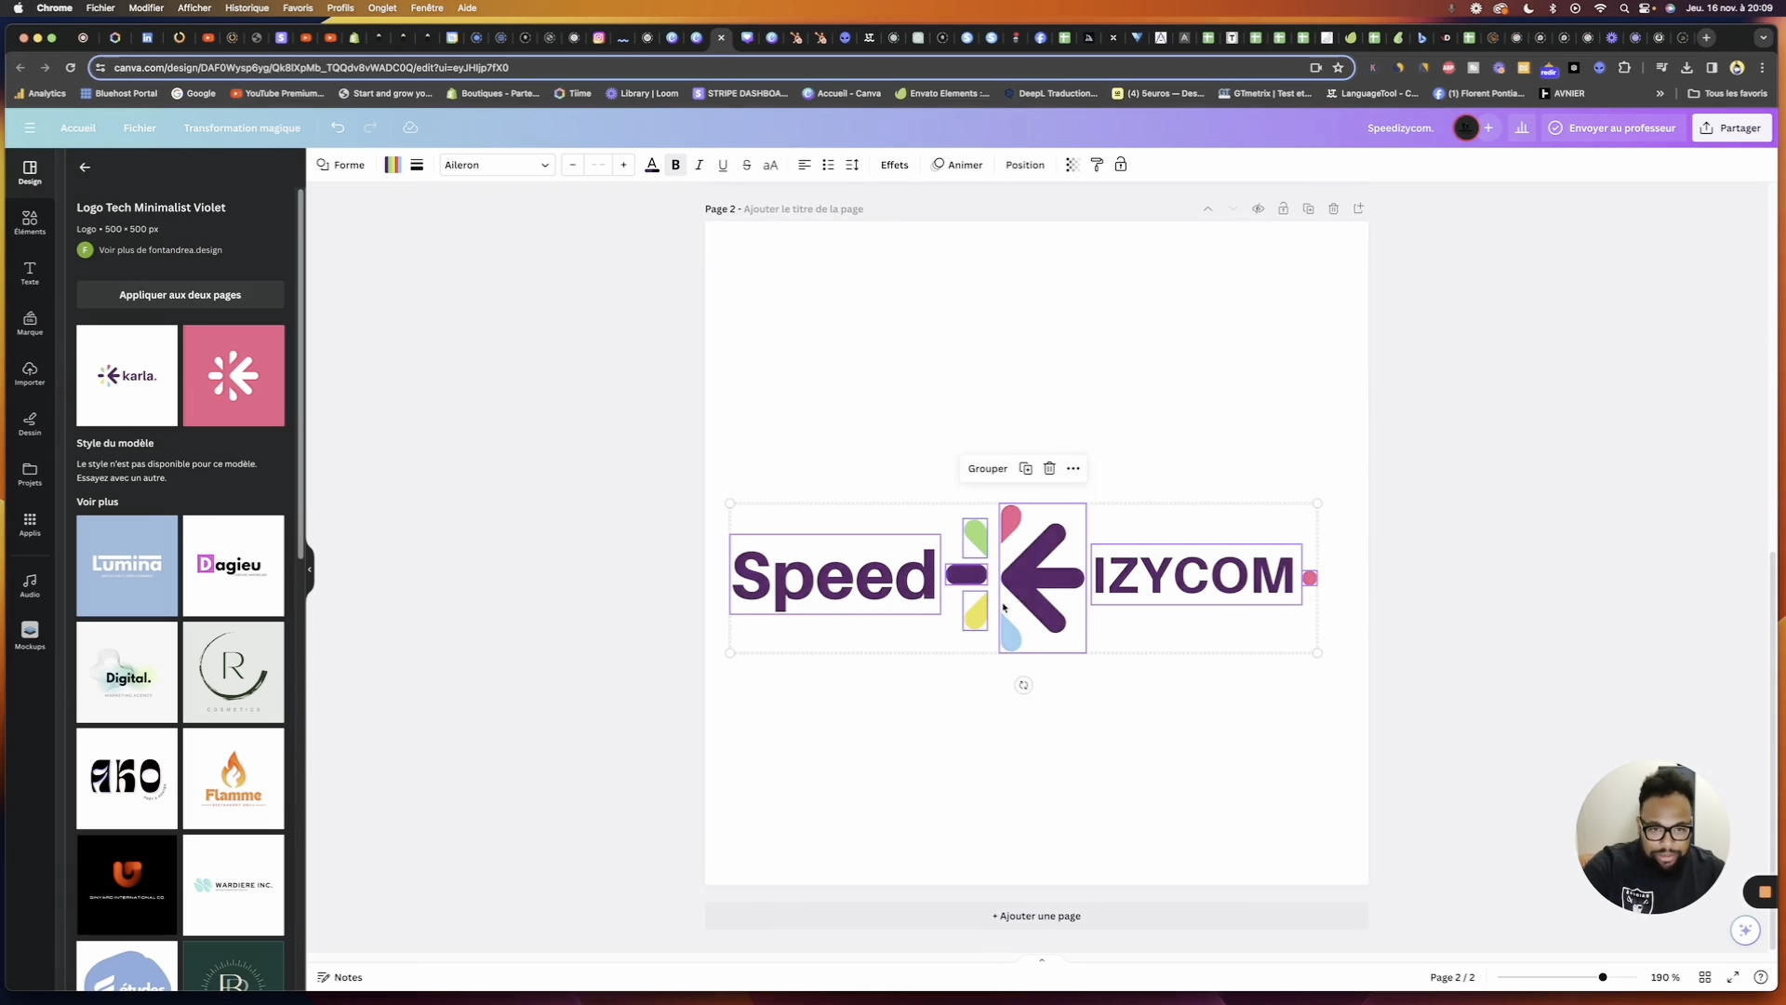
{"action": "mouse_move", "coordinate": [1004, 608]}
{"action": "left_mouse_down"}
{"action": "mouse_move", "coordinate": [1032, 582]}
{"action": "mouse_move", "coordinate": [1016, 575]}
{"action": "left_mouse_up"}
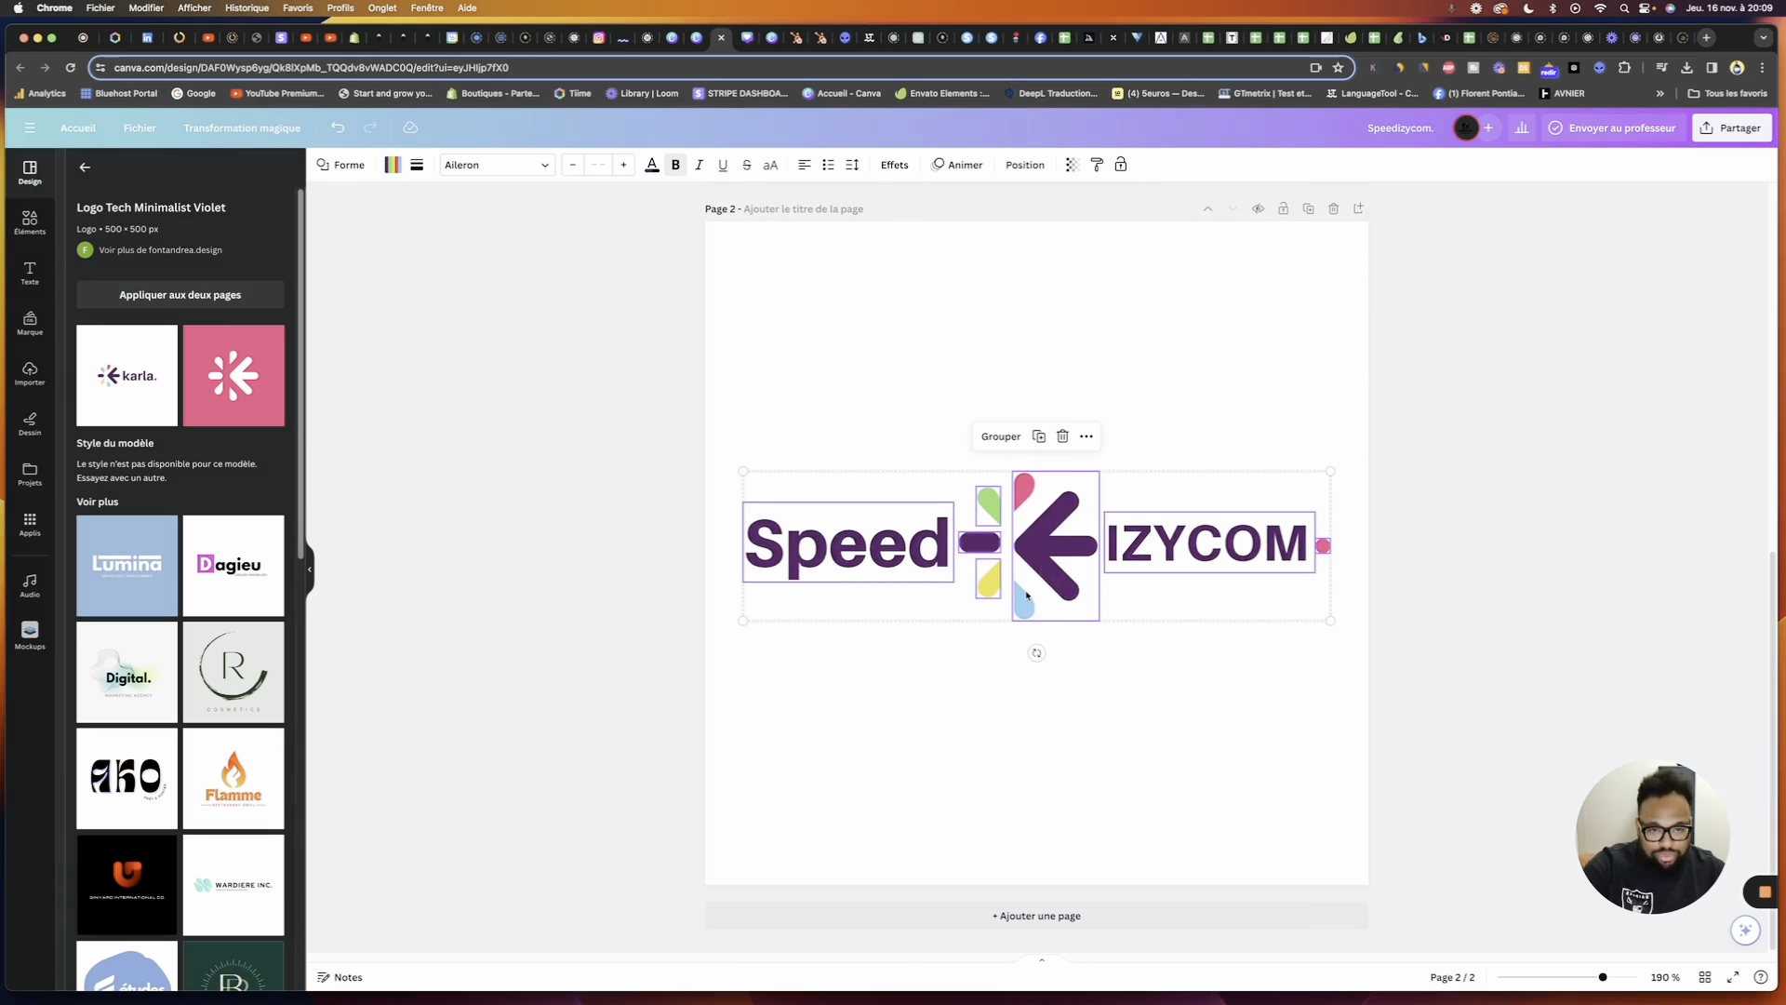
{"action": "left_click", "coordinate": [1169, 736]}
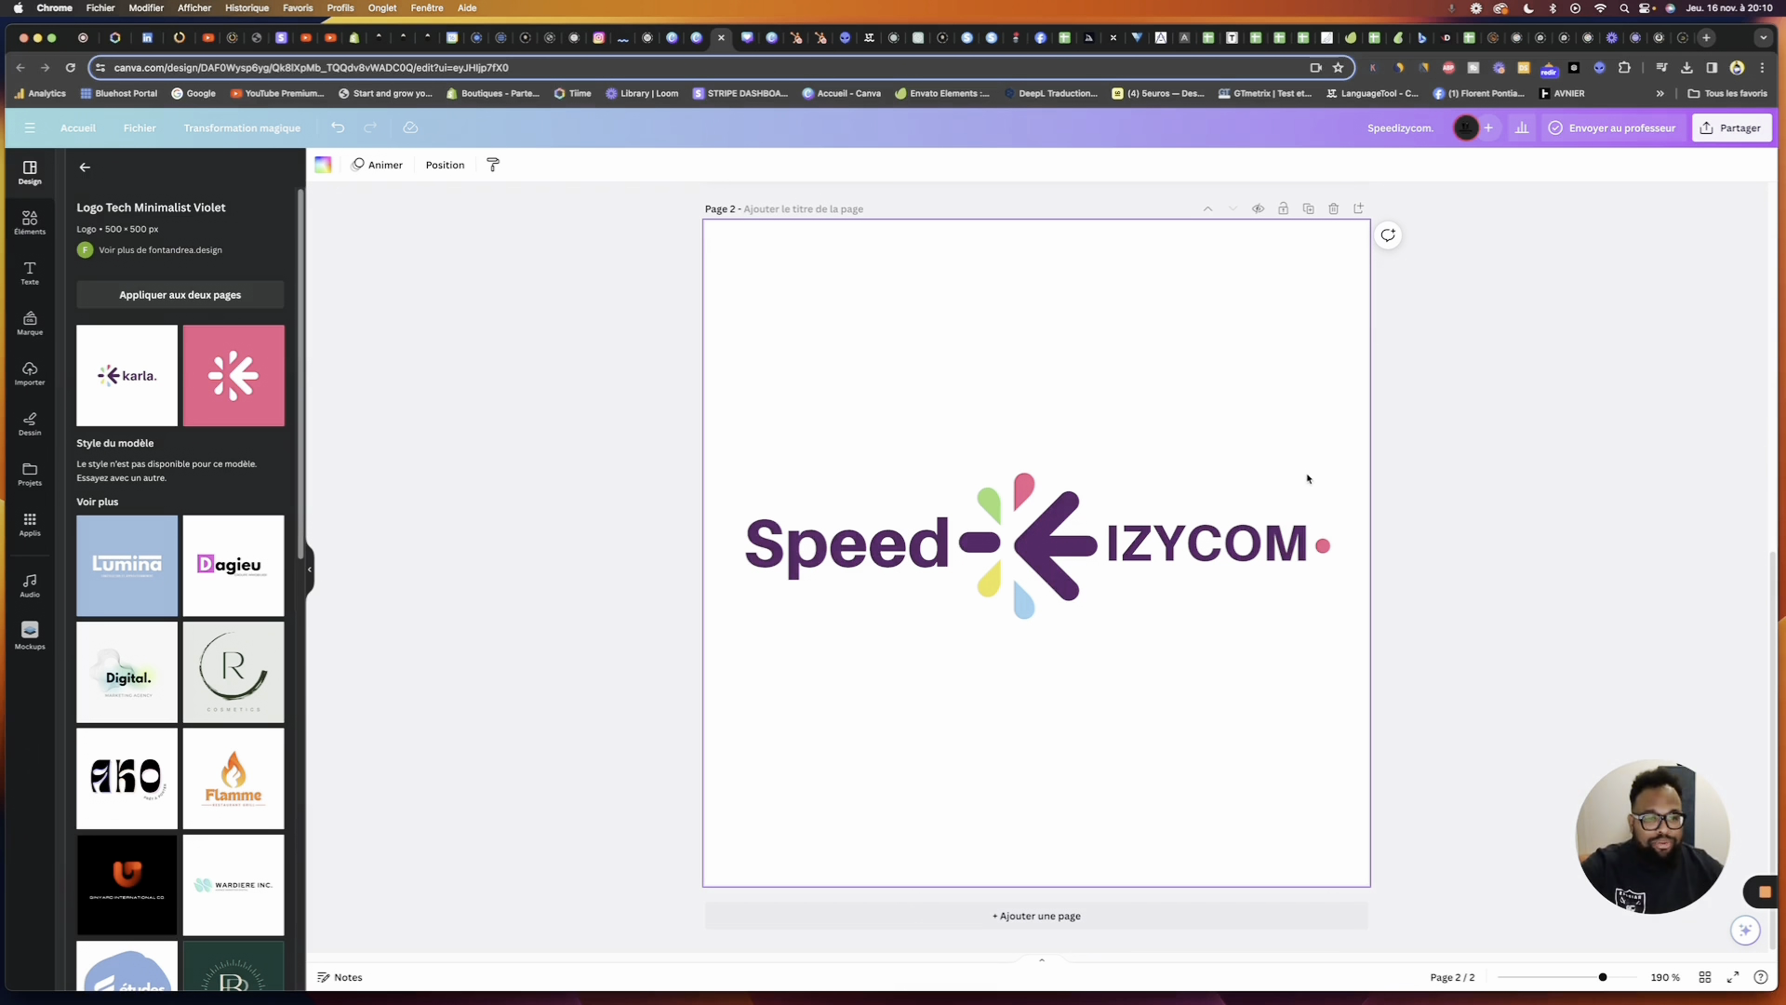
Tighten the letter spacing of the "IZYCOM" text to -63
{"action": "left_click", "coordinate": [1256, 538]}
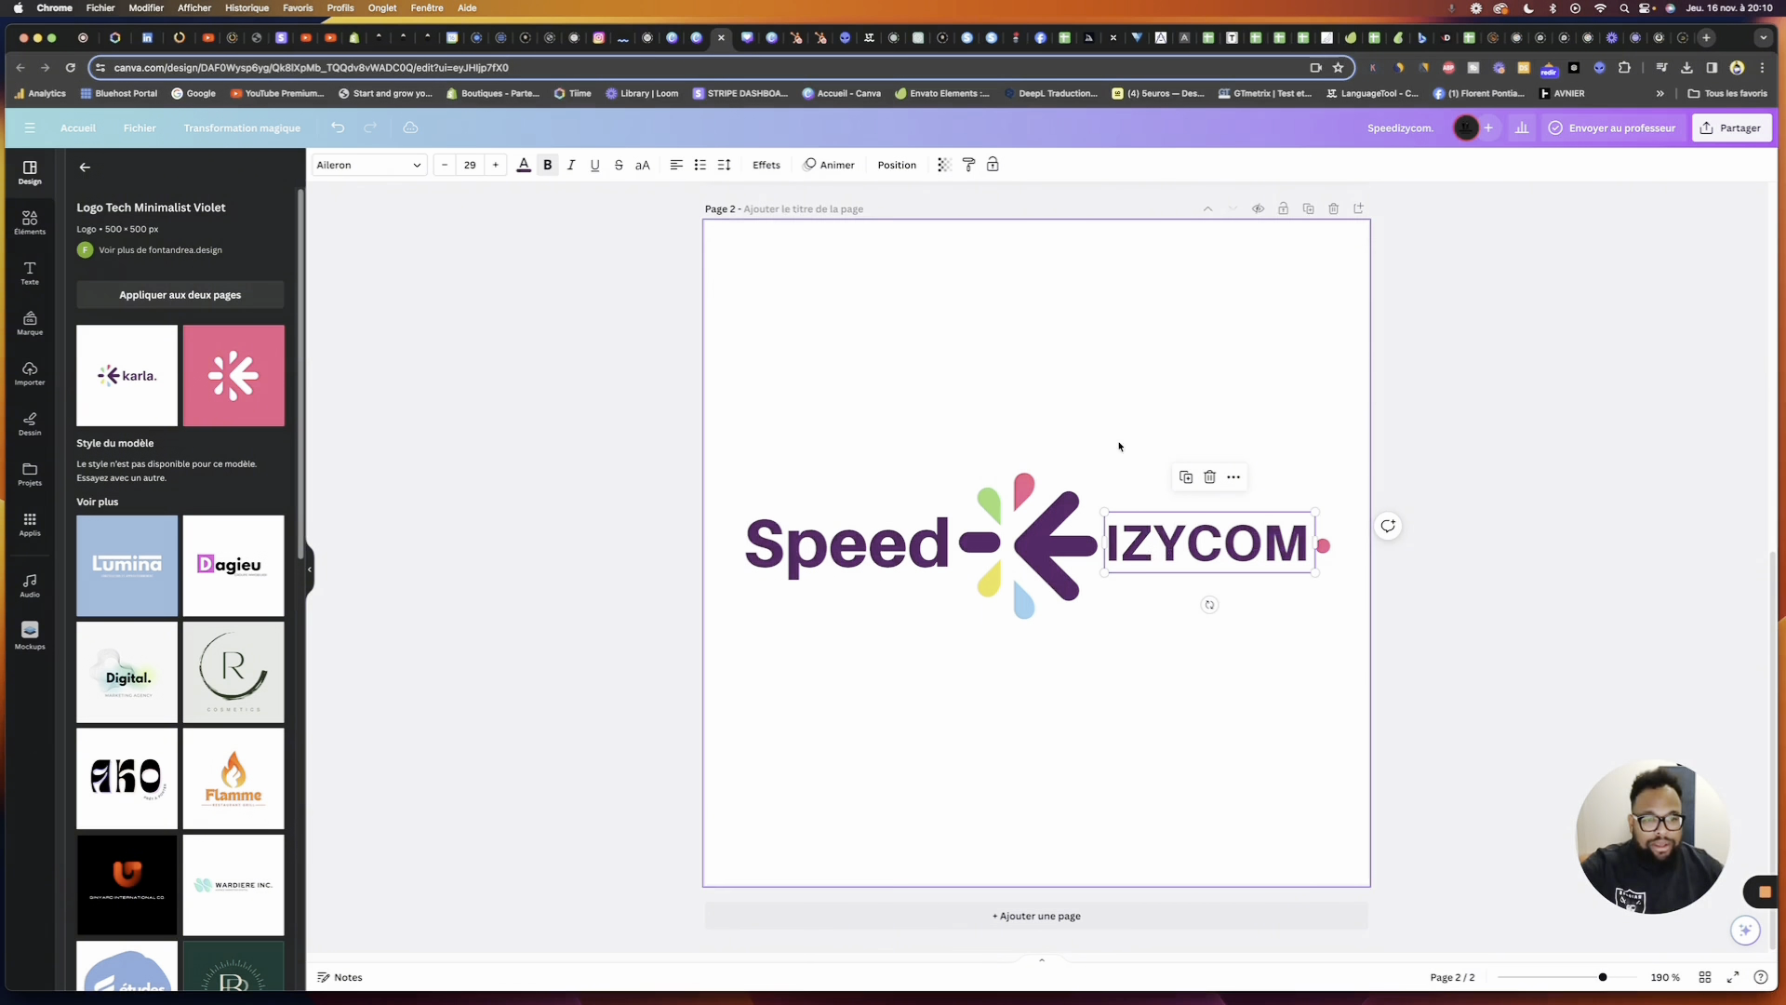
{"action": "left_click", "coordinate": [727, 166]}
{"action": "left_click_drag", "start_coordinate": [768, 225], "coordinate": [751, 222]}
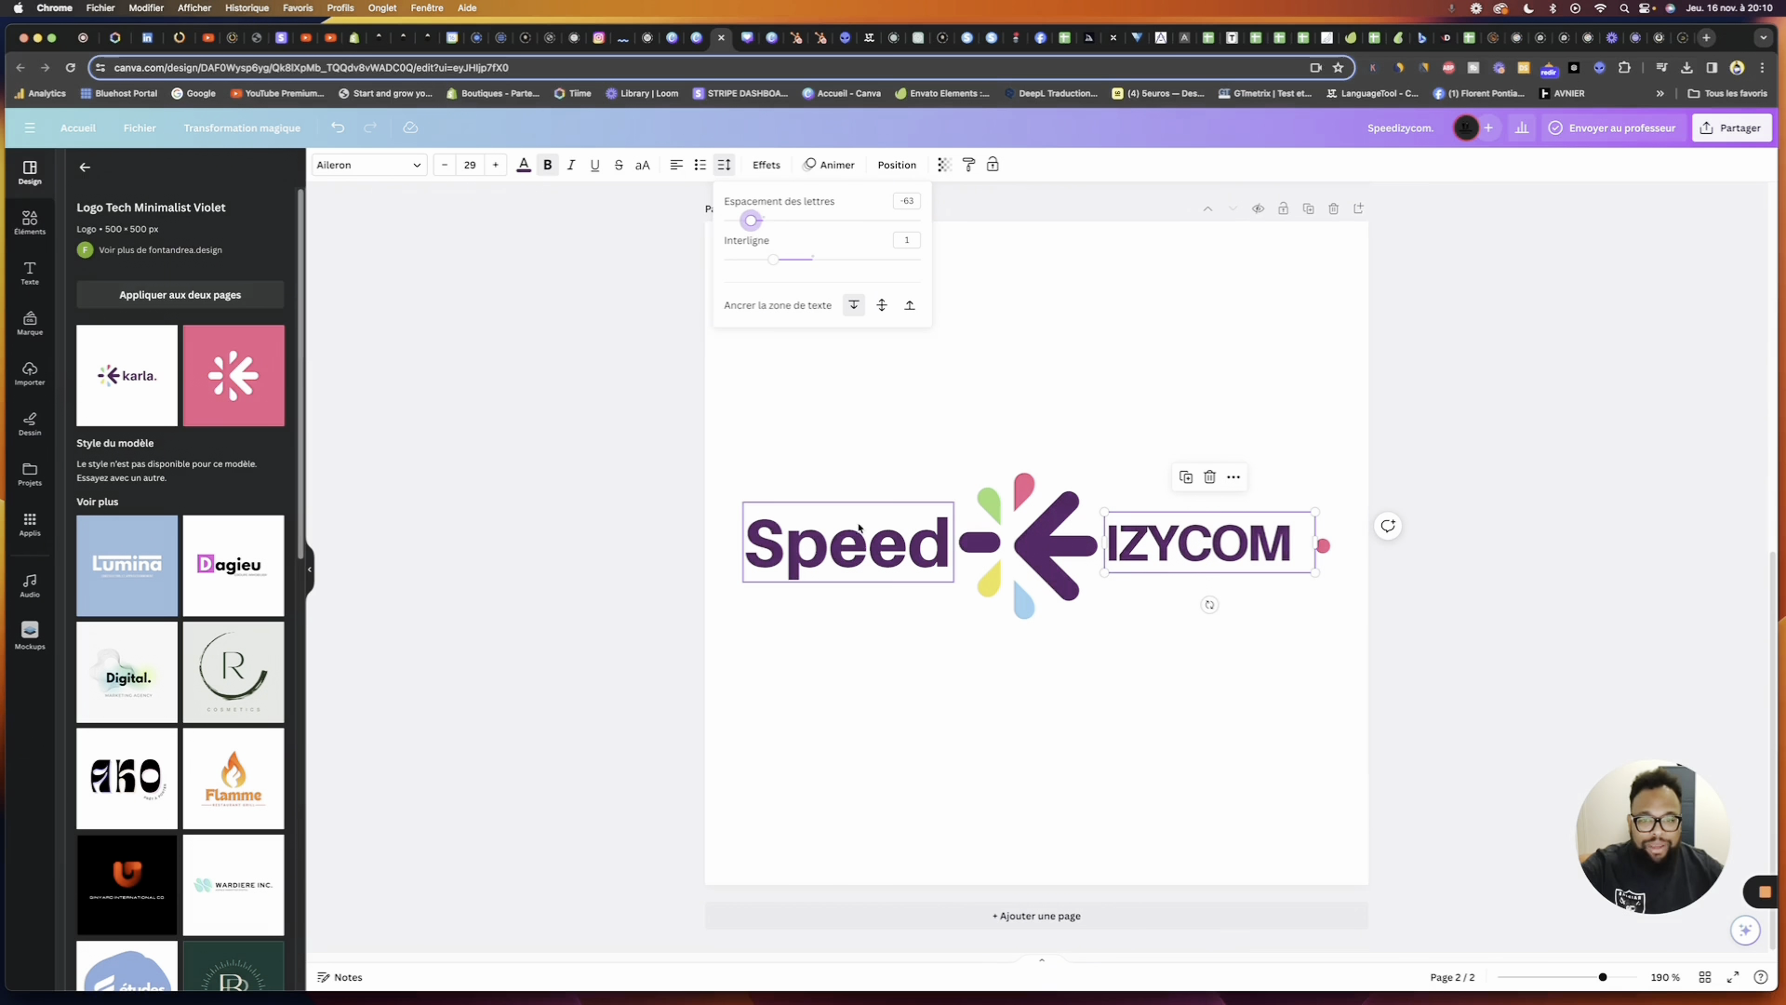
{"action": "left_click", "coordinate": [837, 544]}
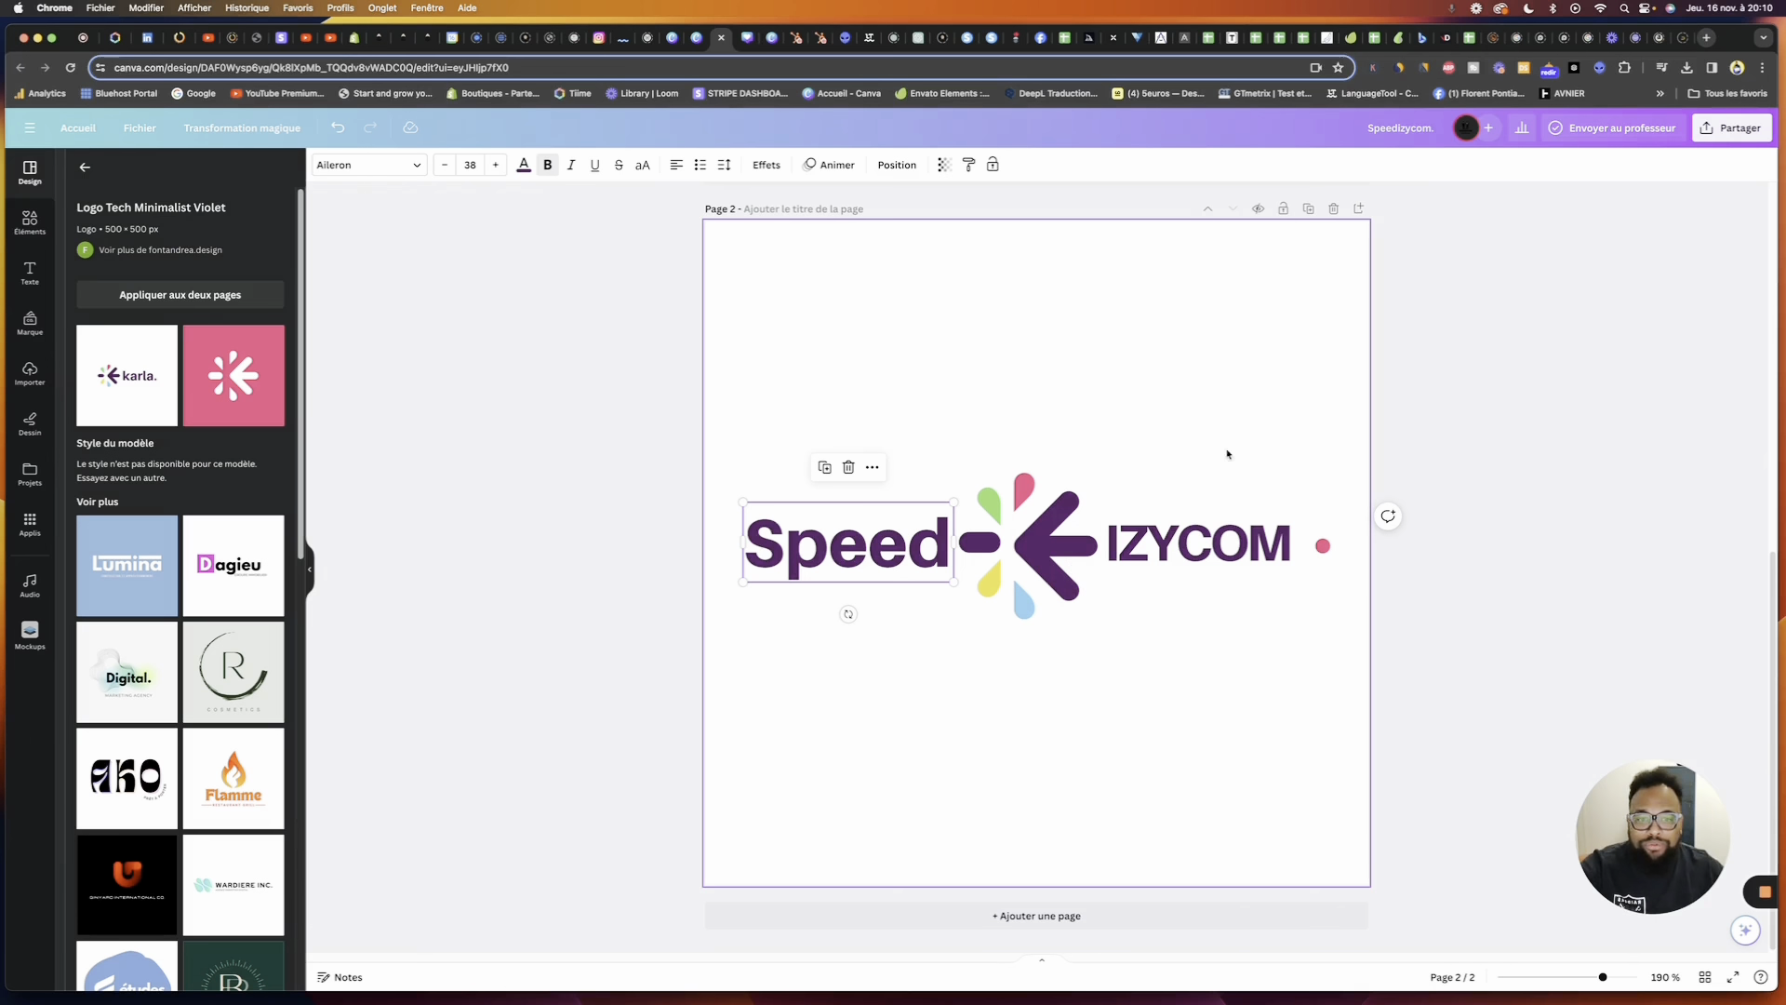
Show the design's sharing options, browse the related logo templates and return to the "marketing" template results
{"action": "left_click", "coordinate": [1708, 140]}
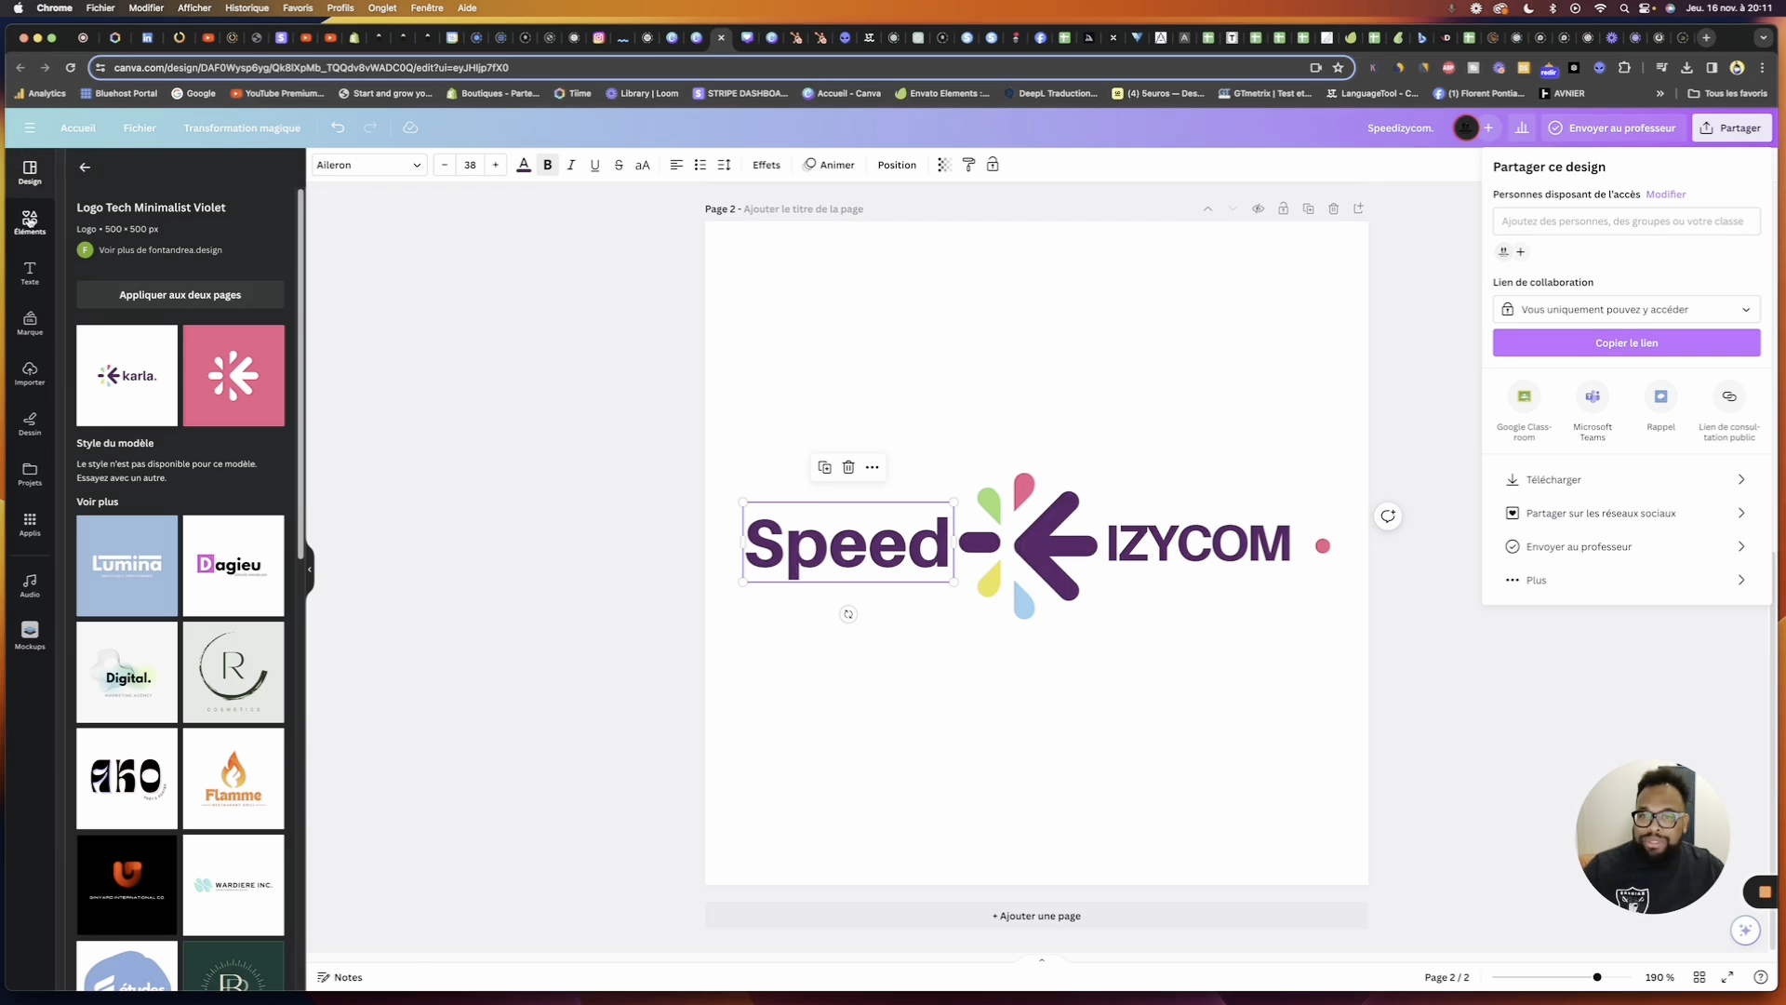
{"action": "scroll", "coordinate": [210, 656], "scroll_direction": "down", "scroll_amount": 8}
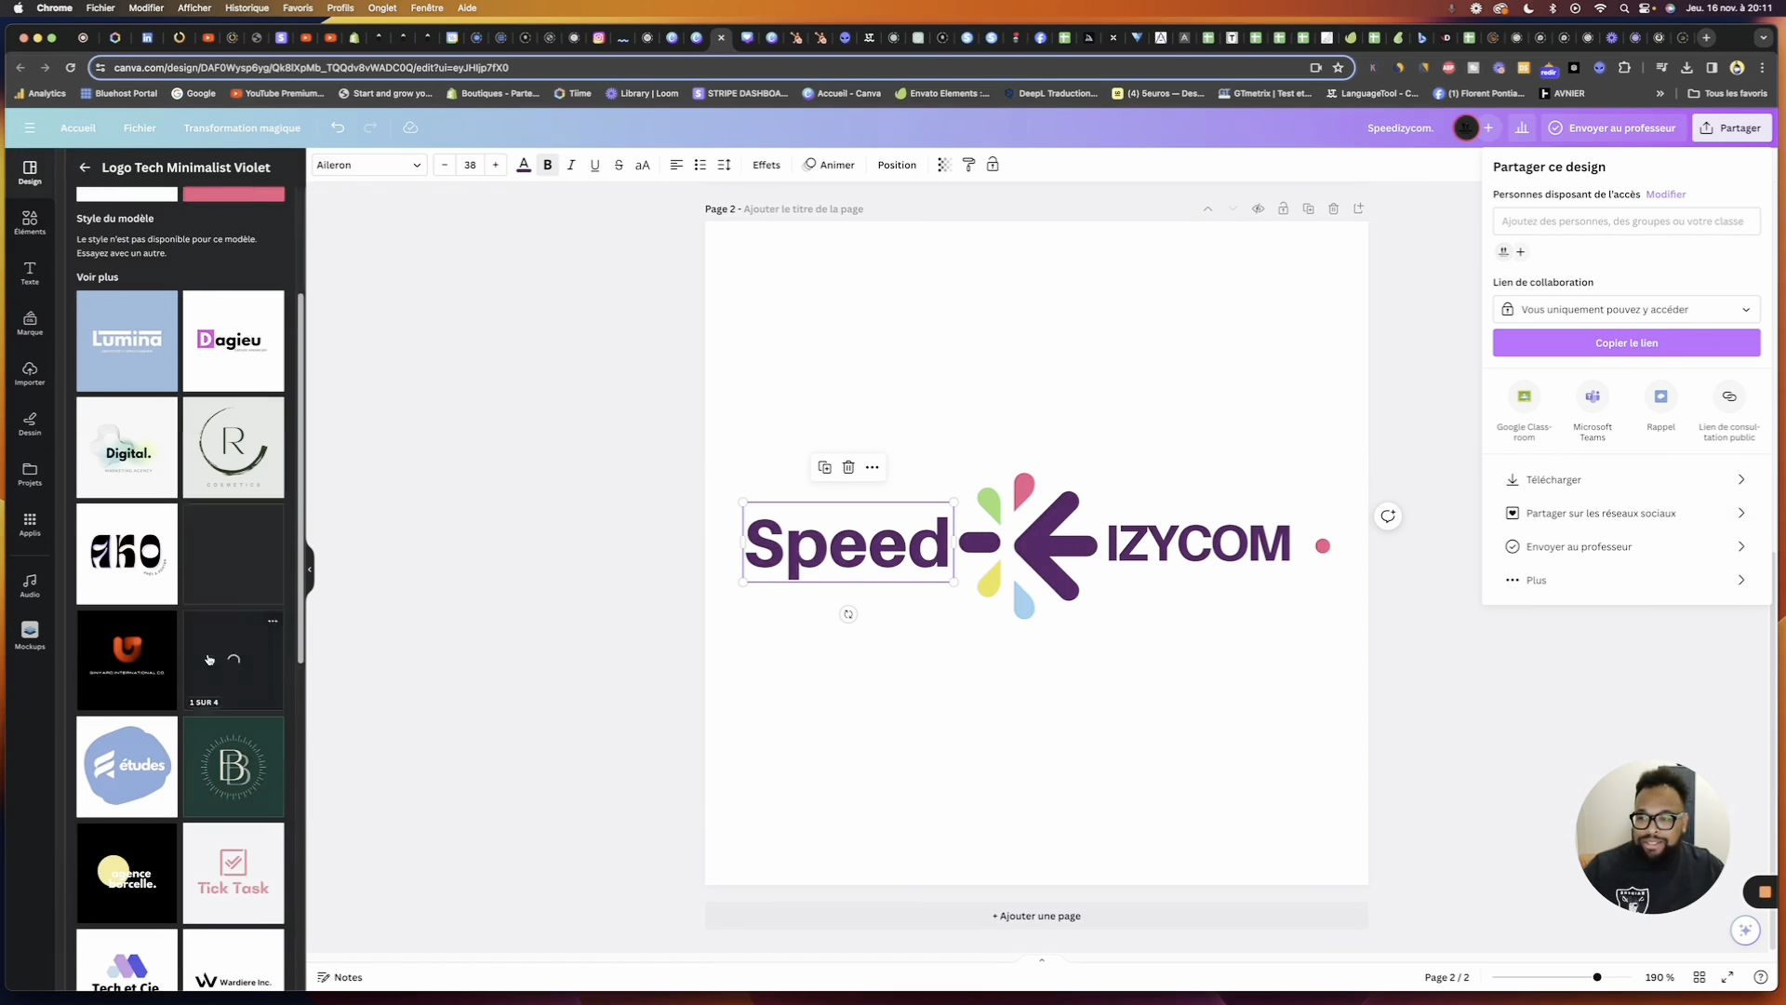
{"action": "scroll", "coordinate": [209, 656], "scroll_direction": "down", "scroll_amount": 5}
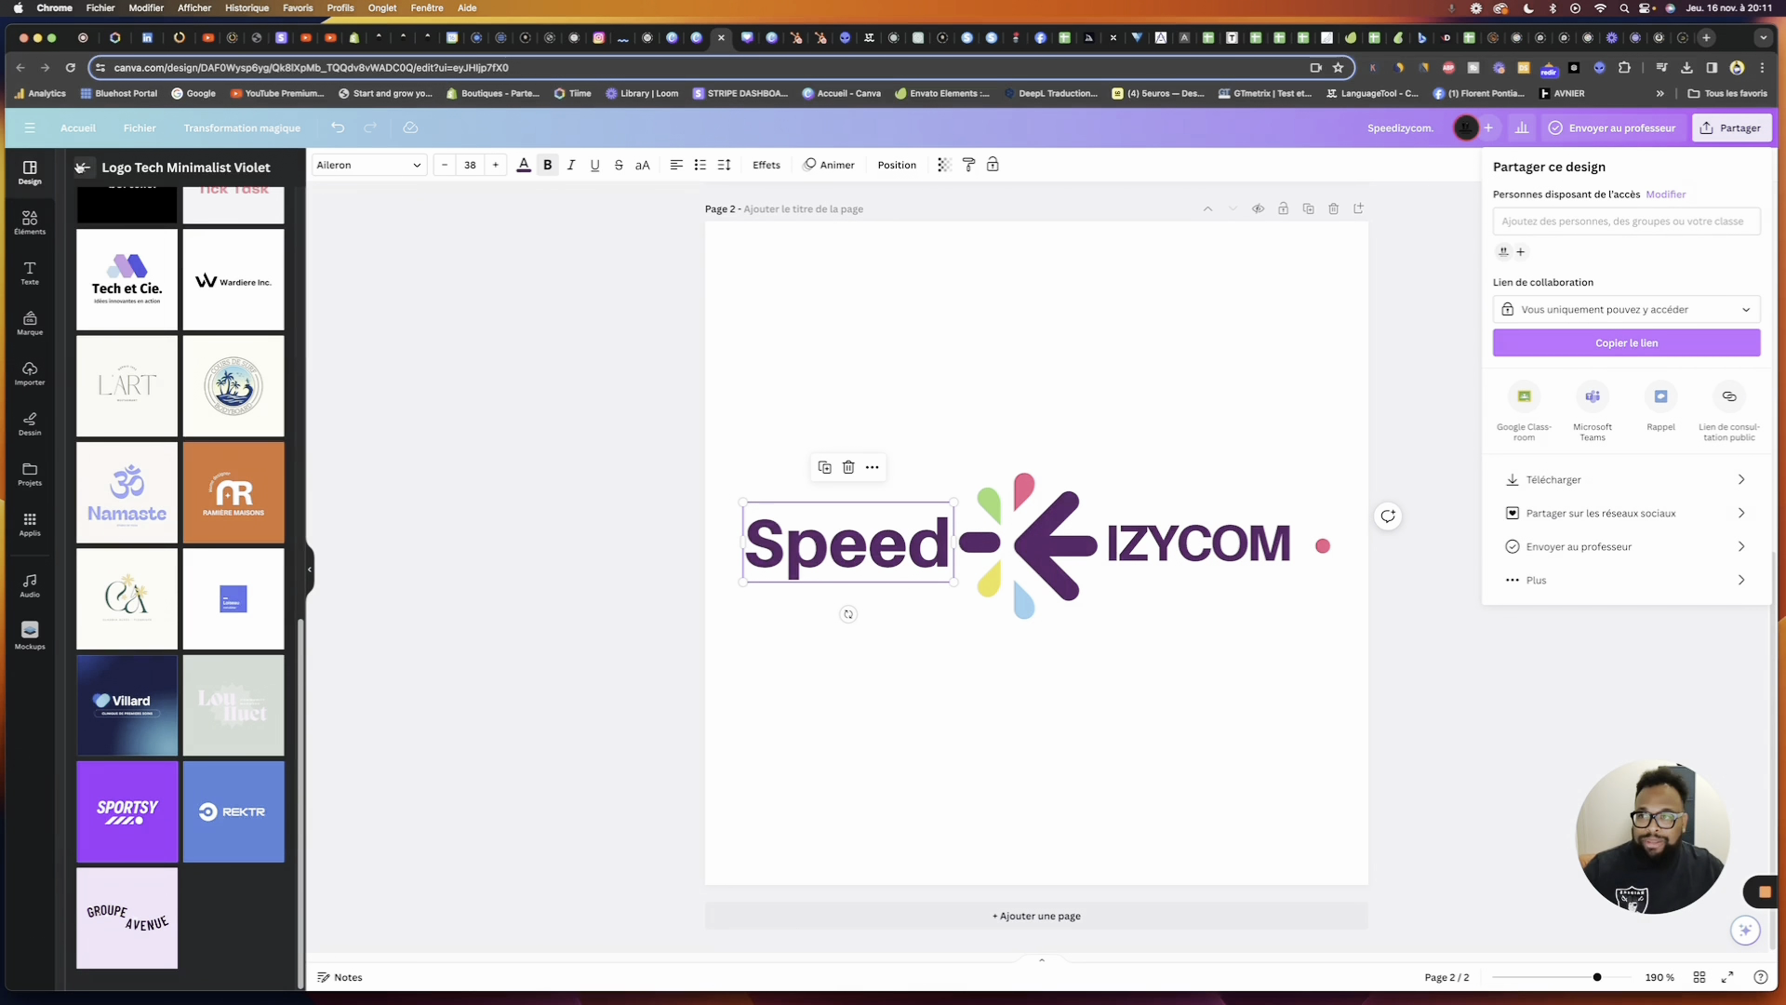
{"action": "left_click", "coordinate": [85, 167]}
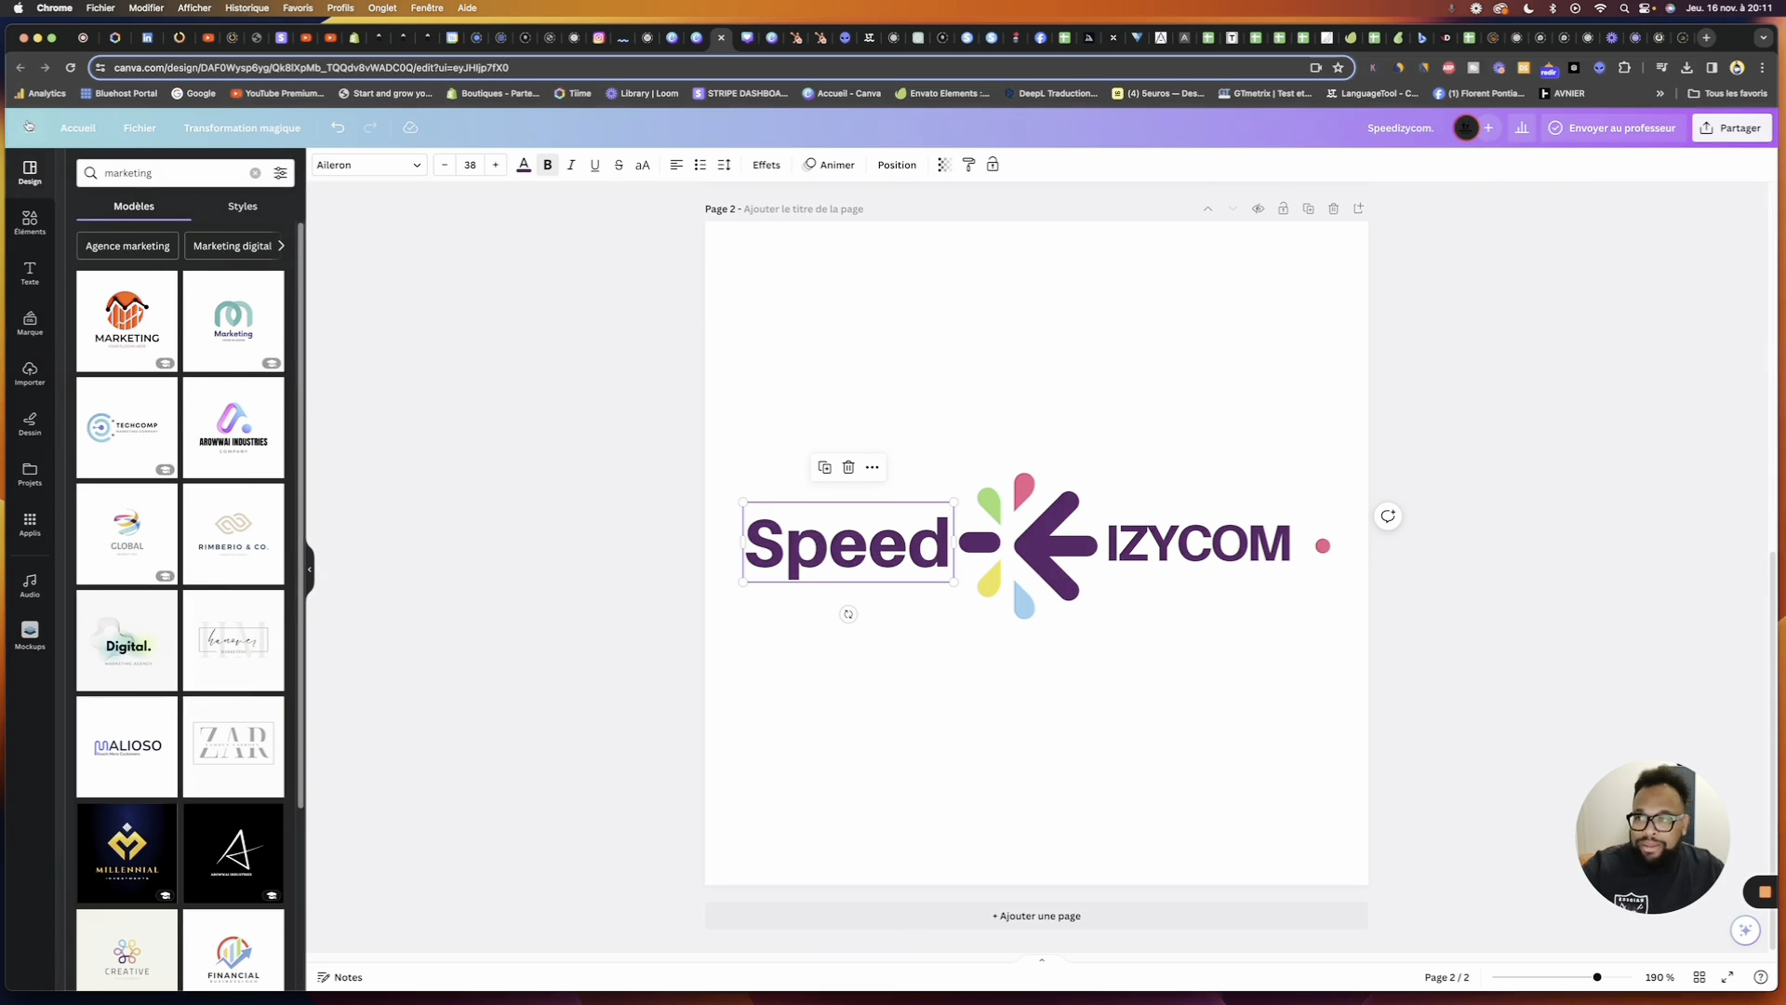
Return to the home page and enter "instagram" in the template search to review the suggested formats and templates
{"action": "left_click", "coordinate": [77, 128]}
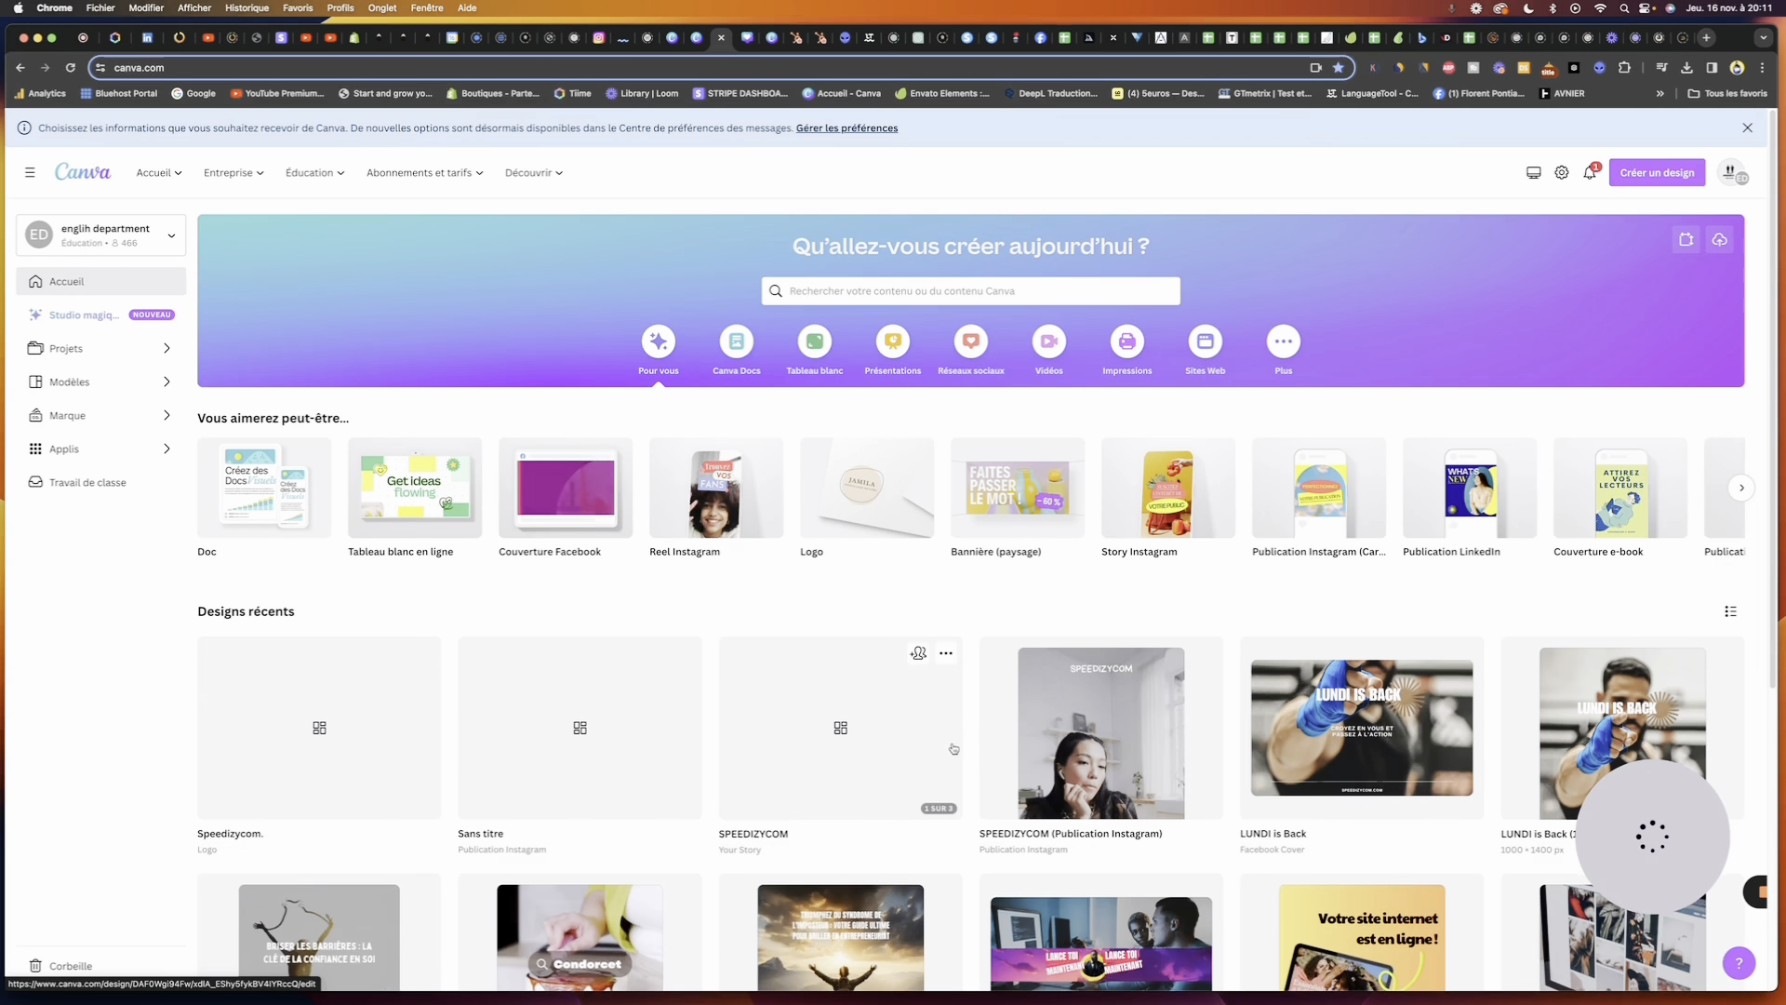
{"action": "mouse_move", "coordinate": [1302, 530]}
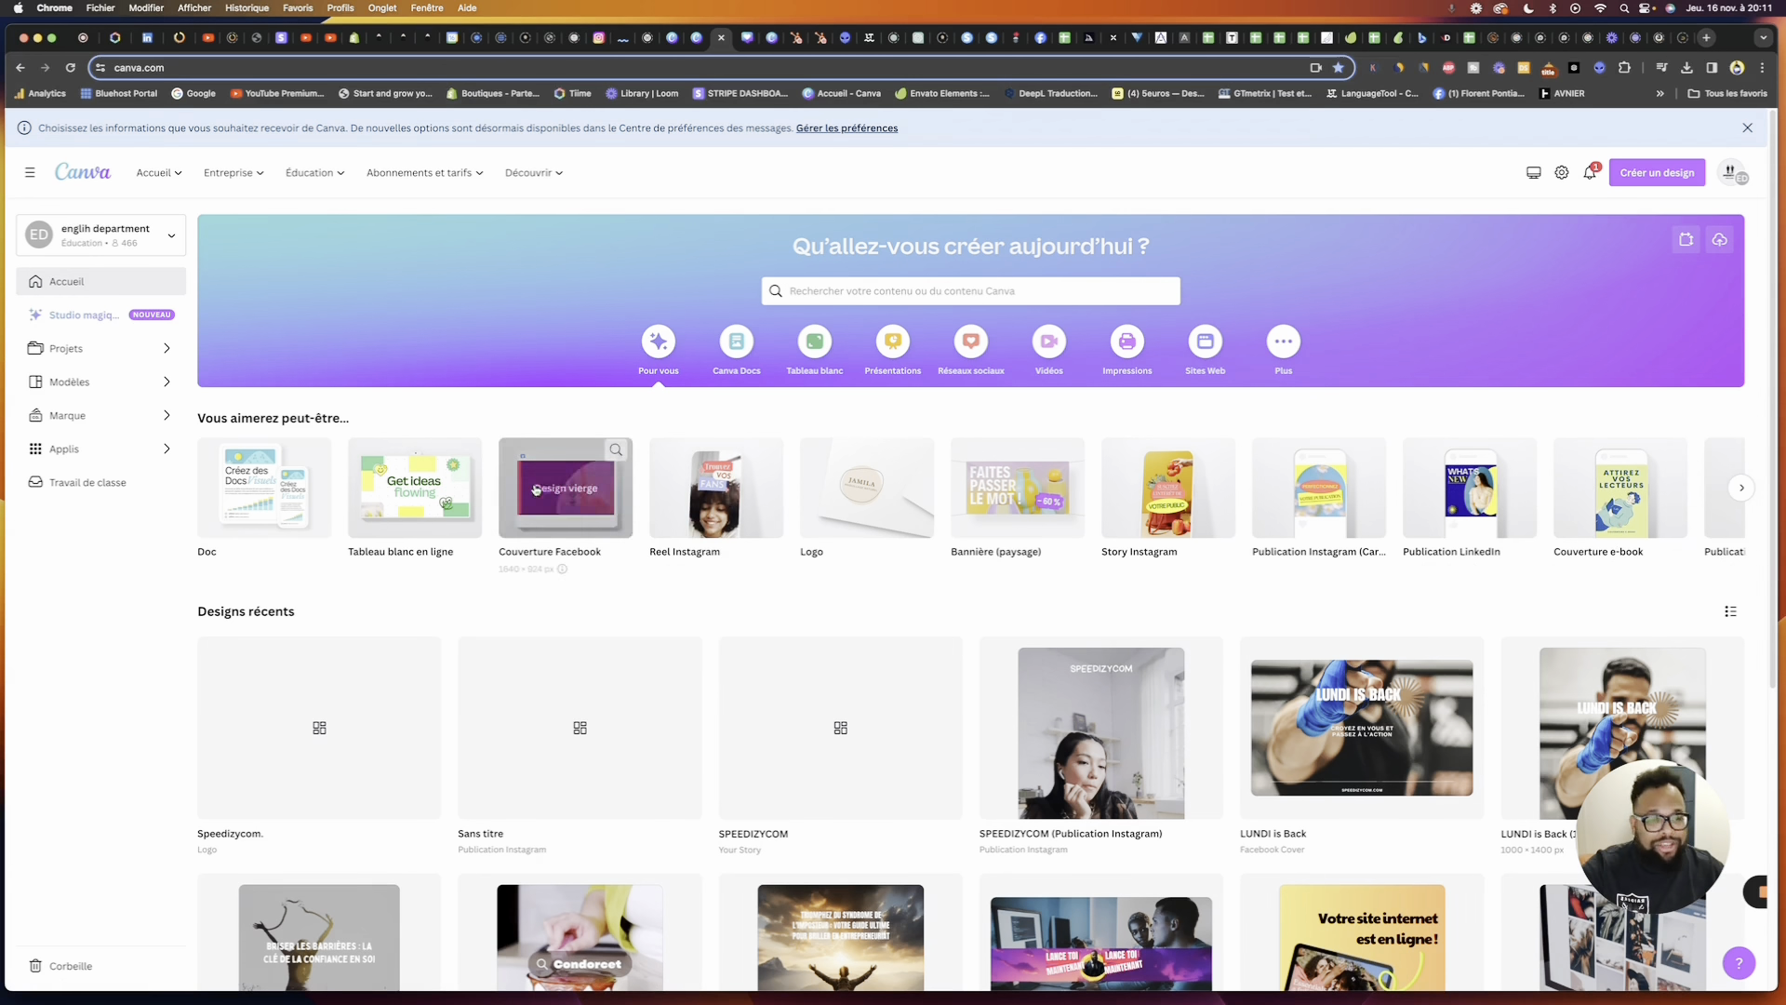
{"action": "left_click", "coordinate": [808, 299]}
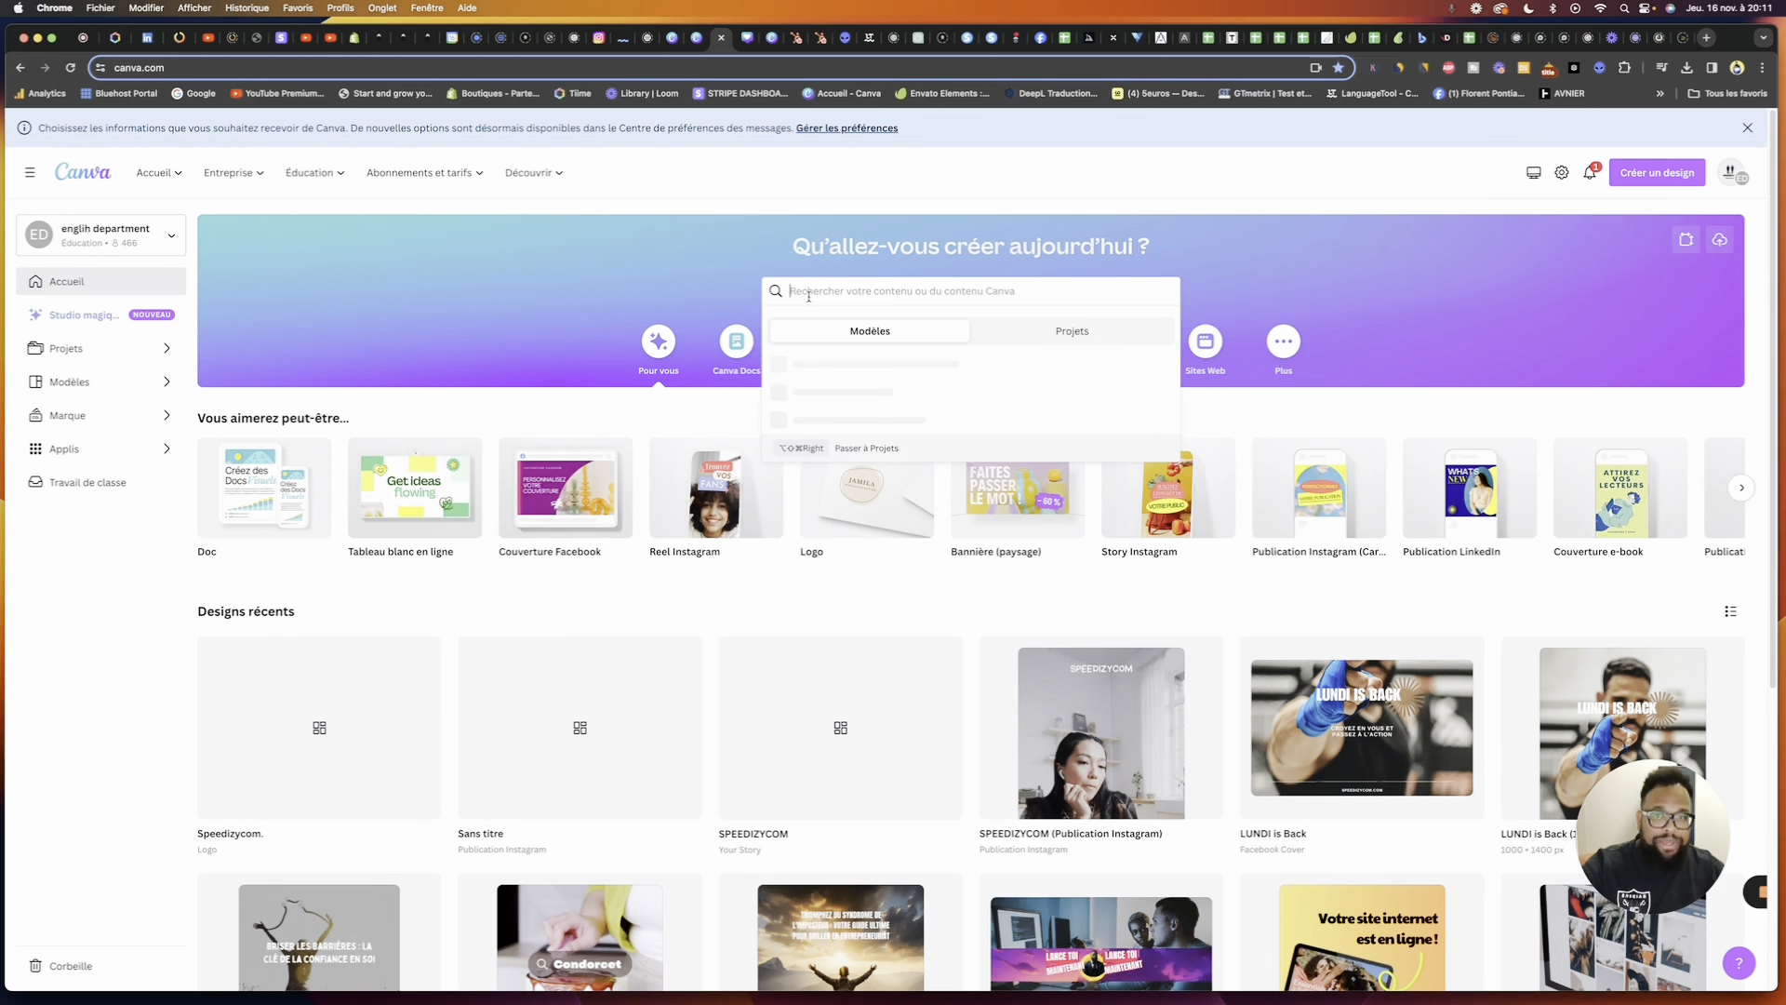
{"action": "type", "text": "insta"}
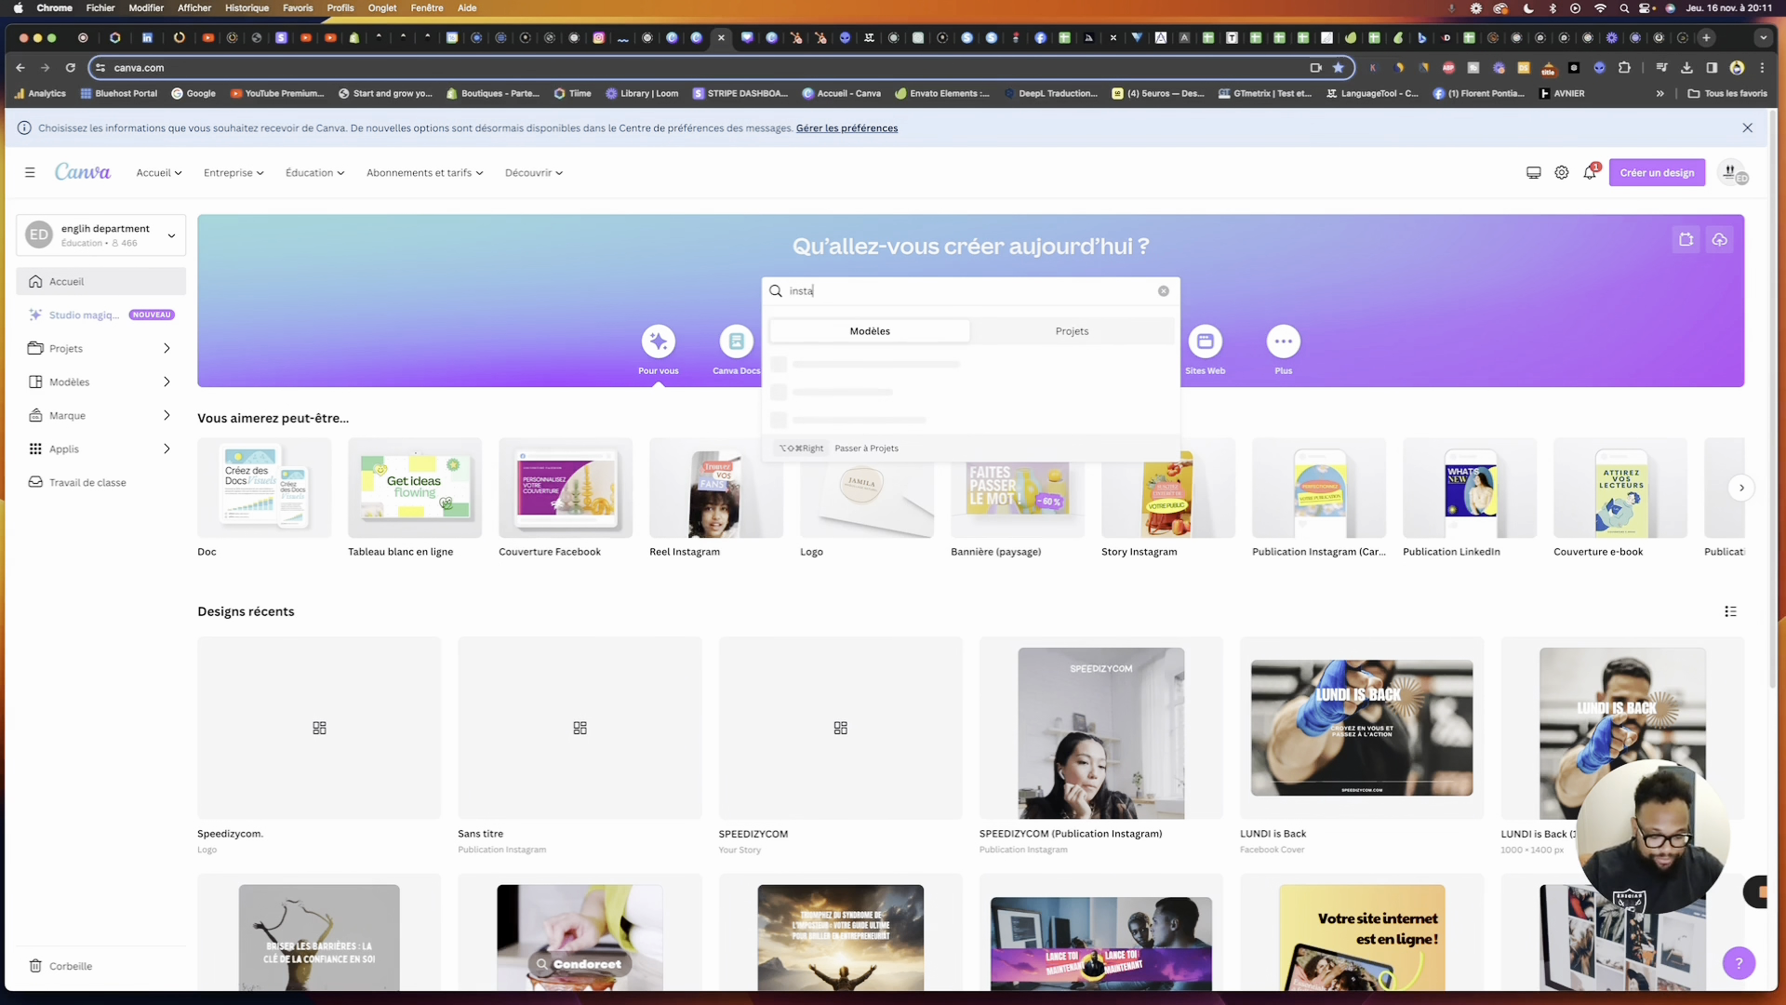
{"action": "type", "text": "gram"}
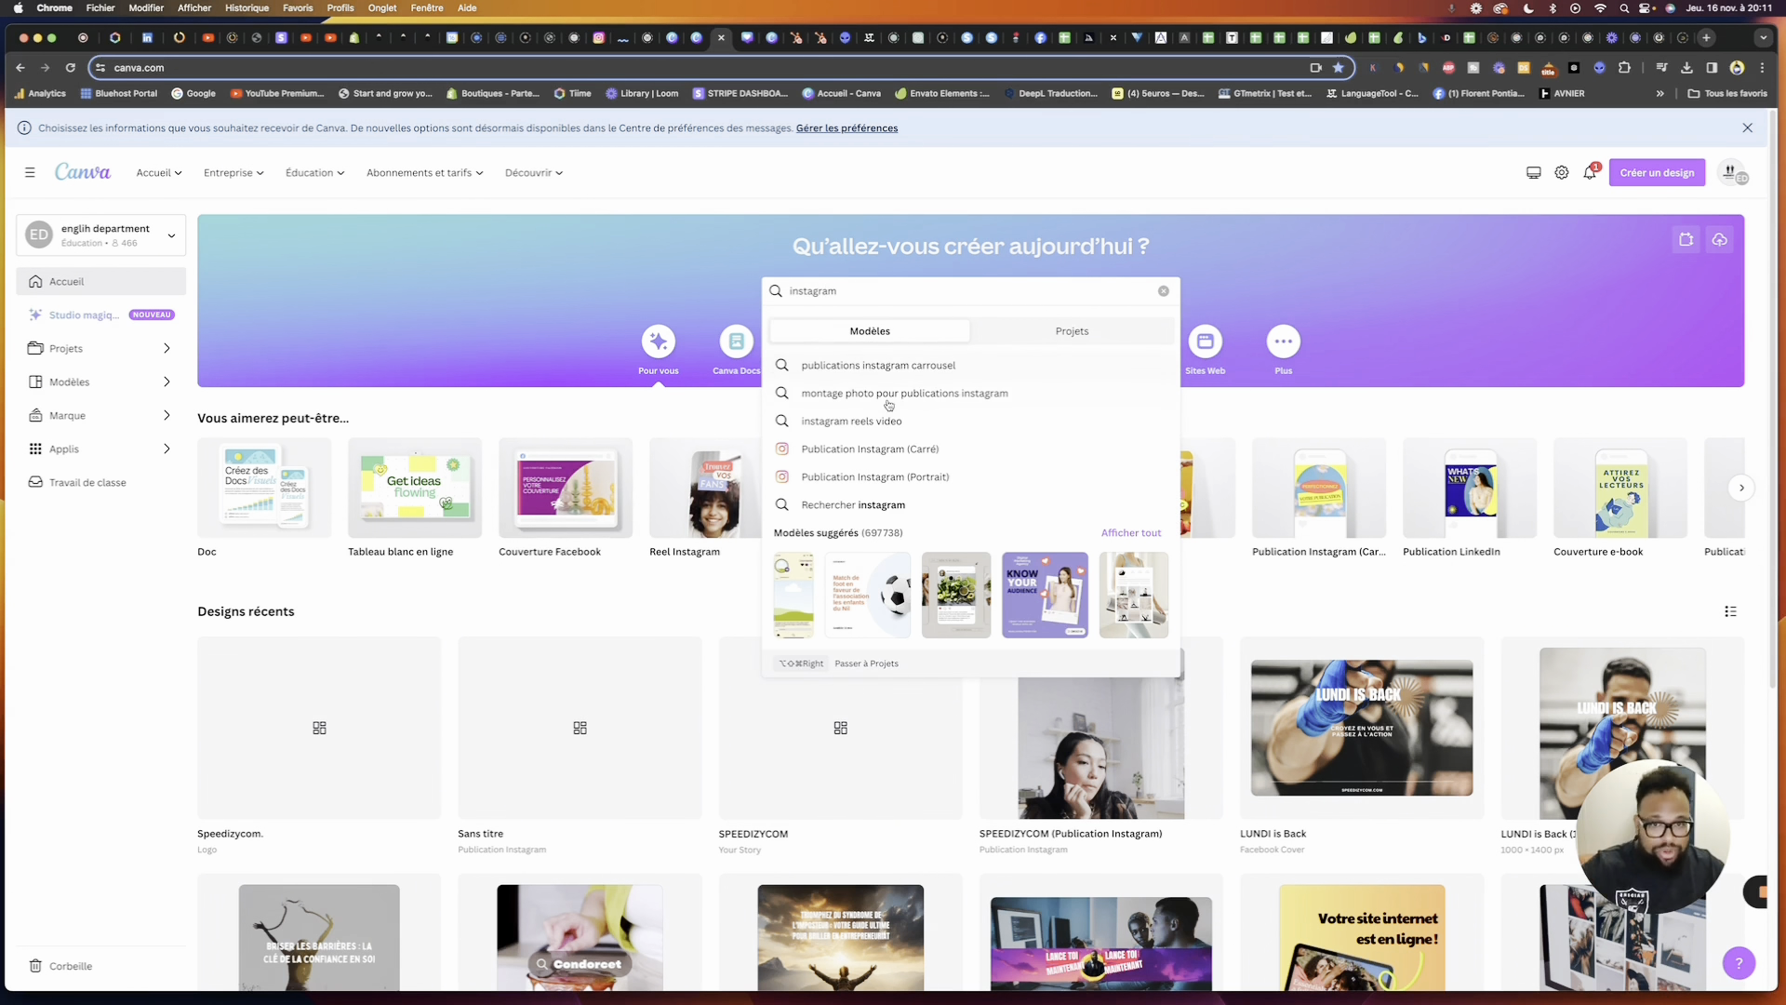
{"action": "scroll", "coordinate": [937, 488], "scroll_direction": "down", "scroll_amount": 3}
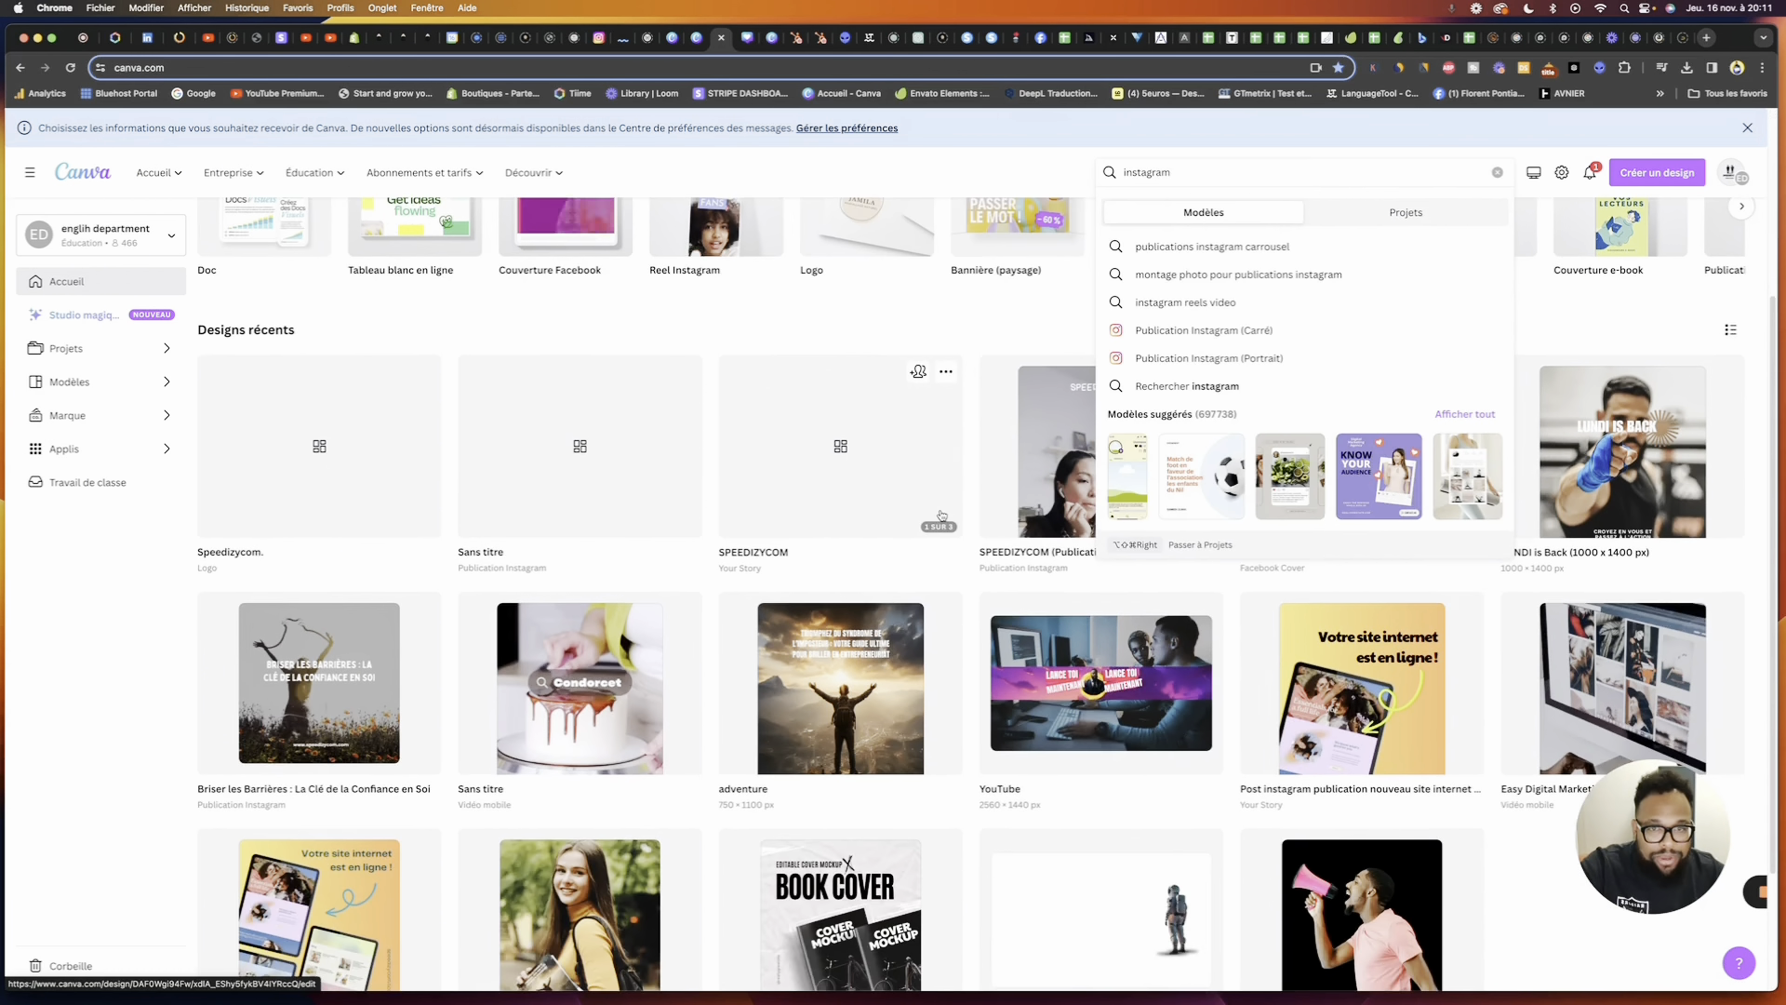
{"action": "scroll", "coordinate": [941, 514], "scroll_direction": "up", "scroll_amount": 3}
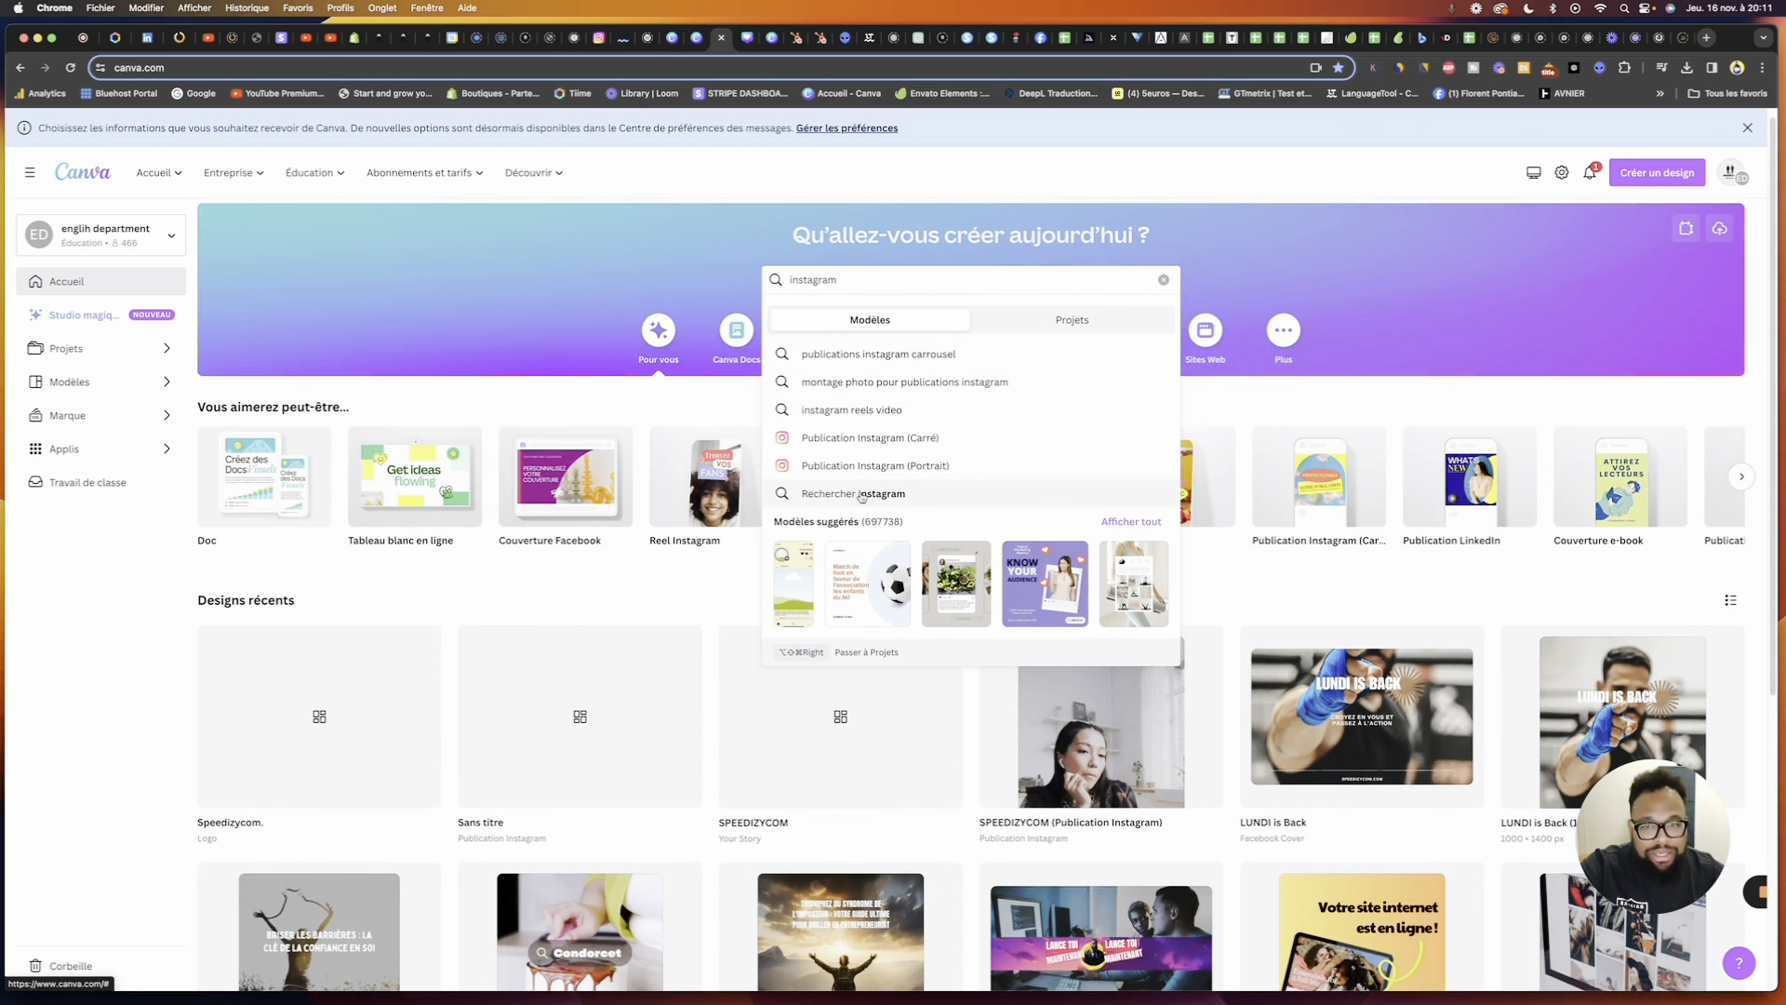
Review the project suggestions for "instagram" and replace the search with "lin" to see the suggested LinkedIn template formats
{"action": "left_click", "coordinate": [977, 324]}
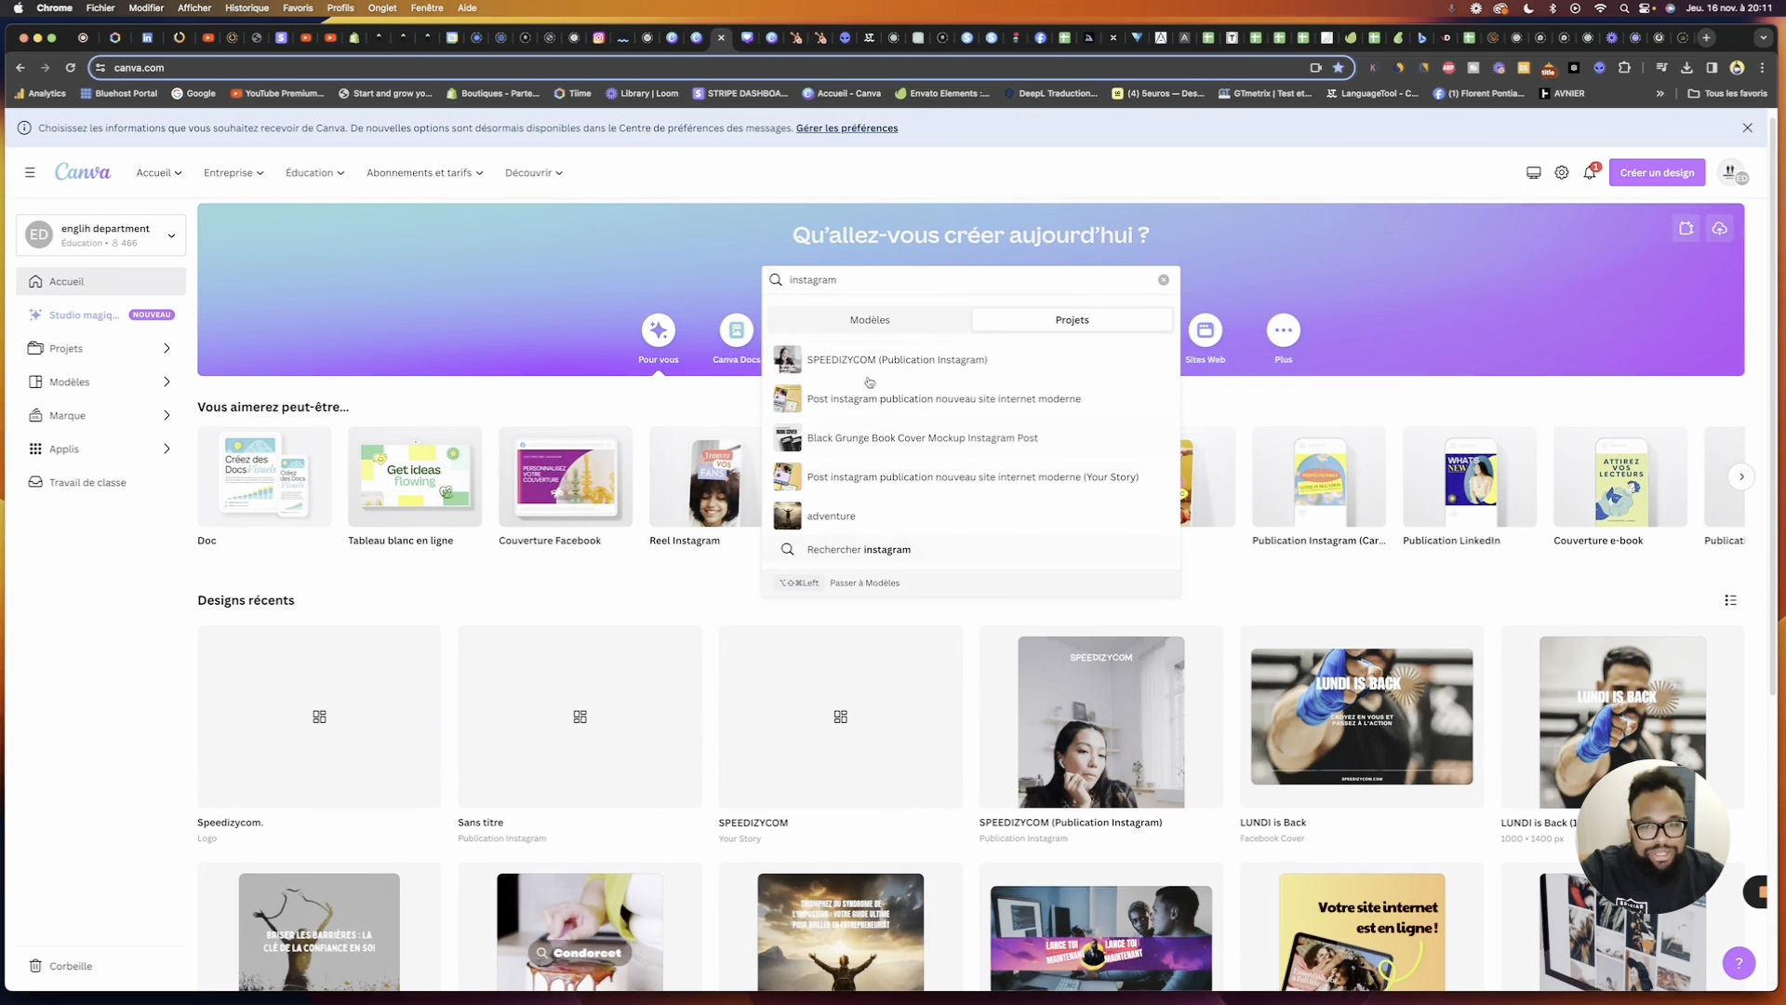
{"action": "left_click", "coordinate": [870, 319]}
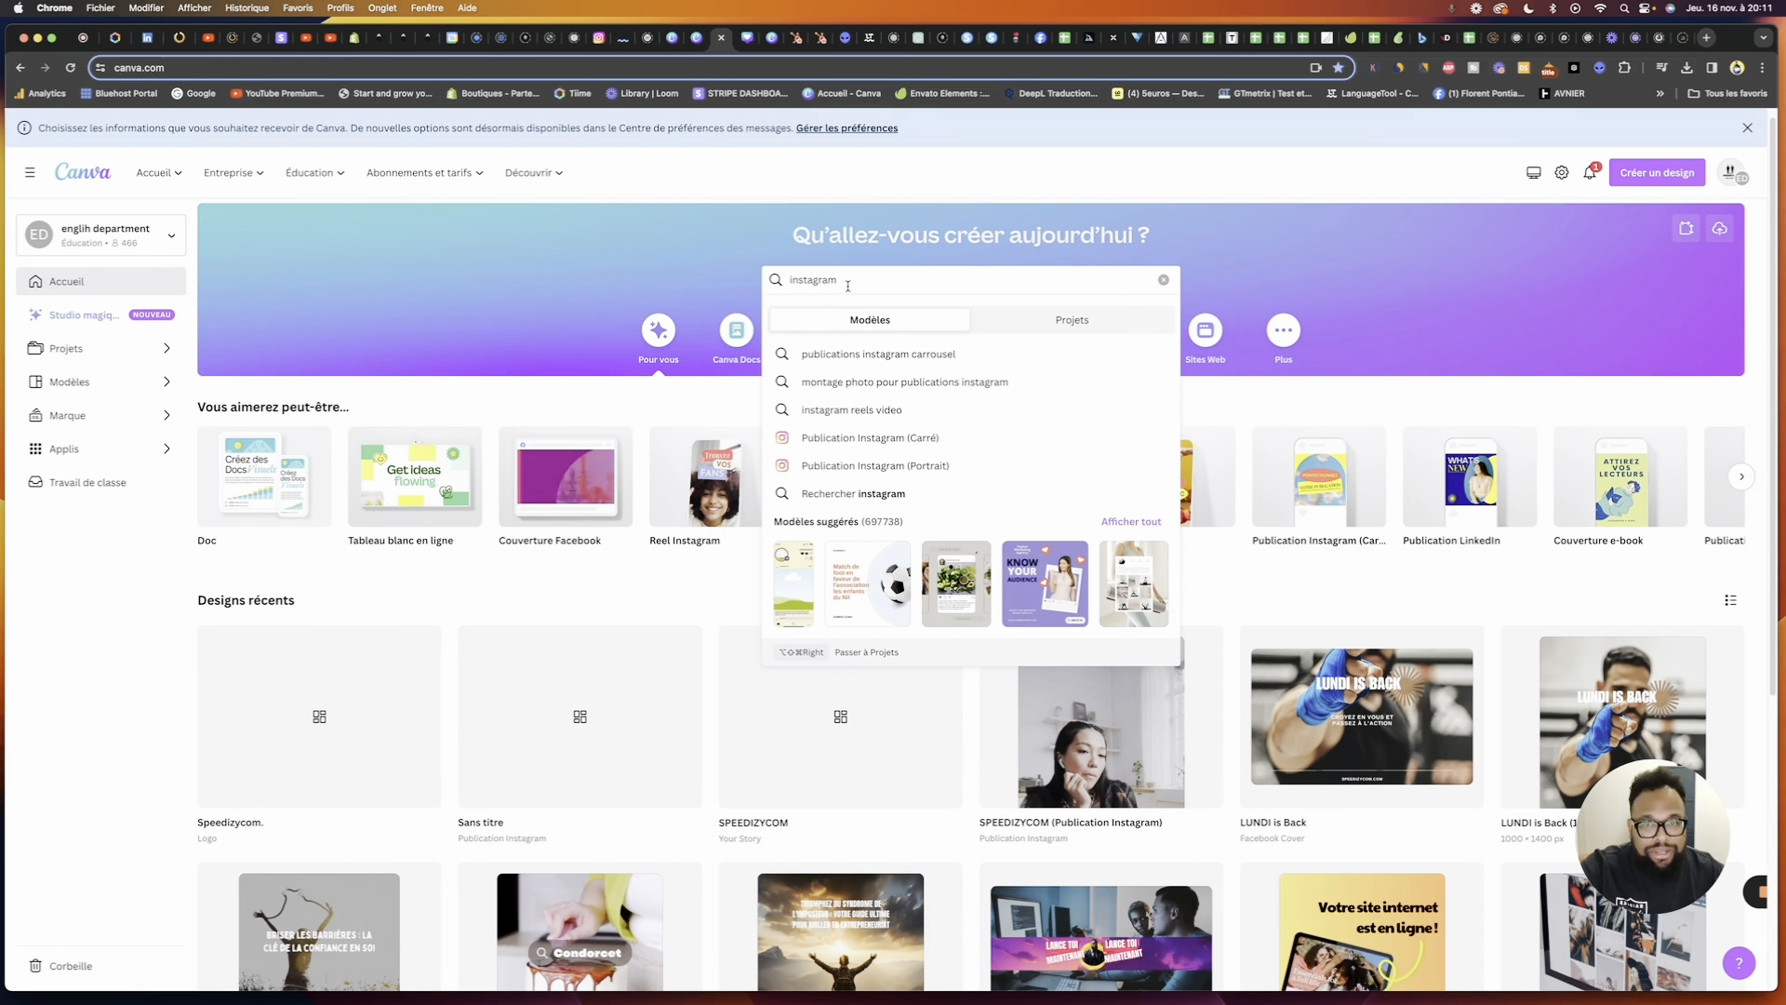
{"action": "left_click_drag", "start_coordinate": [838, 280], "coordinate": [777, 277]}
{"action": "type", "text": "lin"}
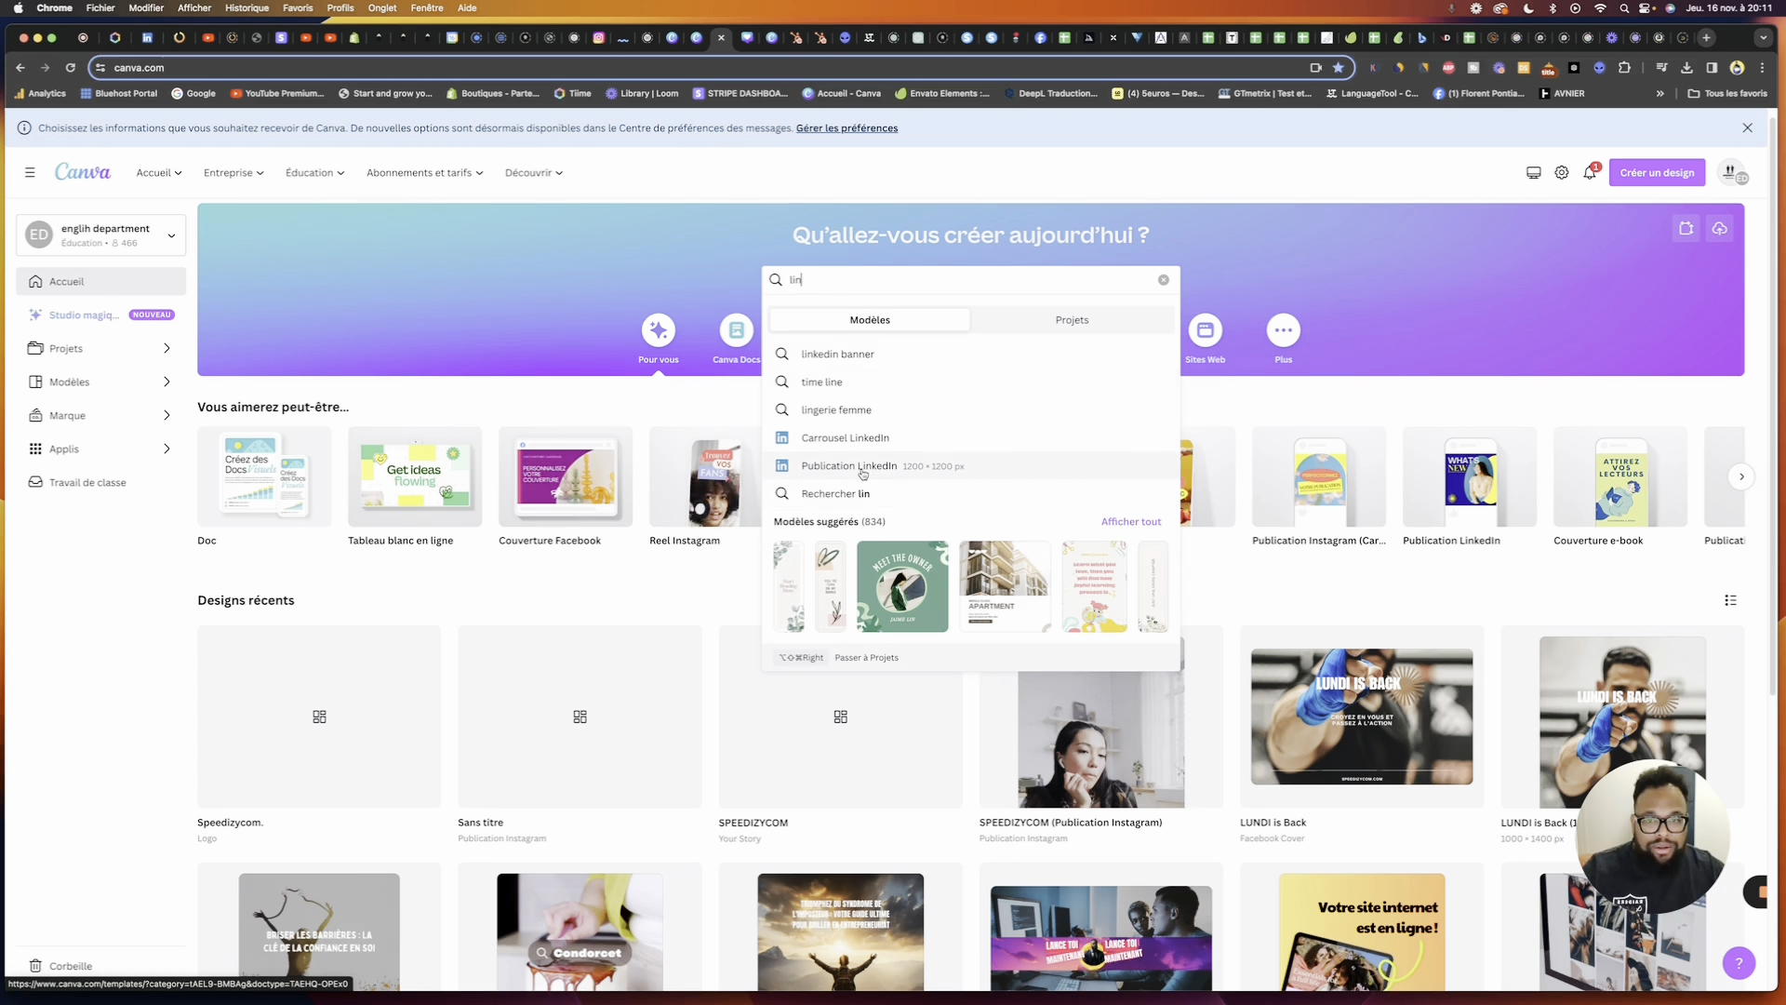
Search the templates for "ebook pages" and start customizing the "Whole Foods EBook" template
{"action": "double_click", "coordinate": [782, 277]}
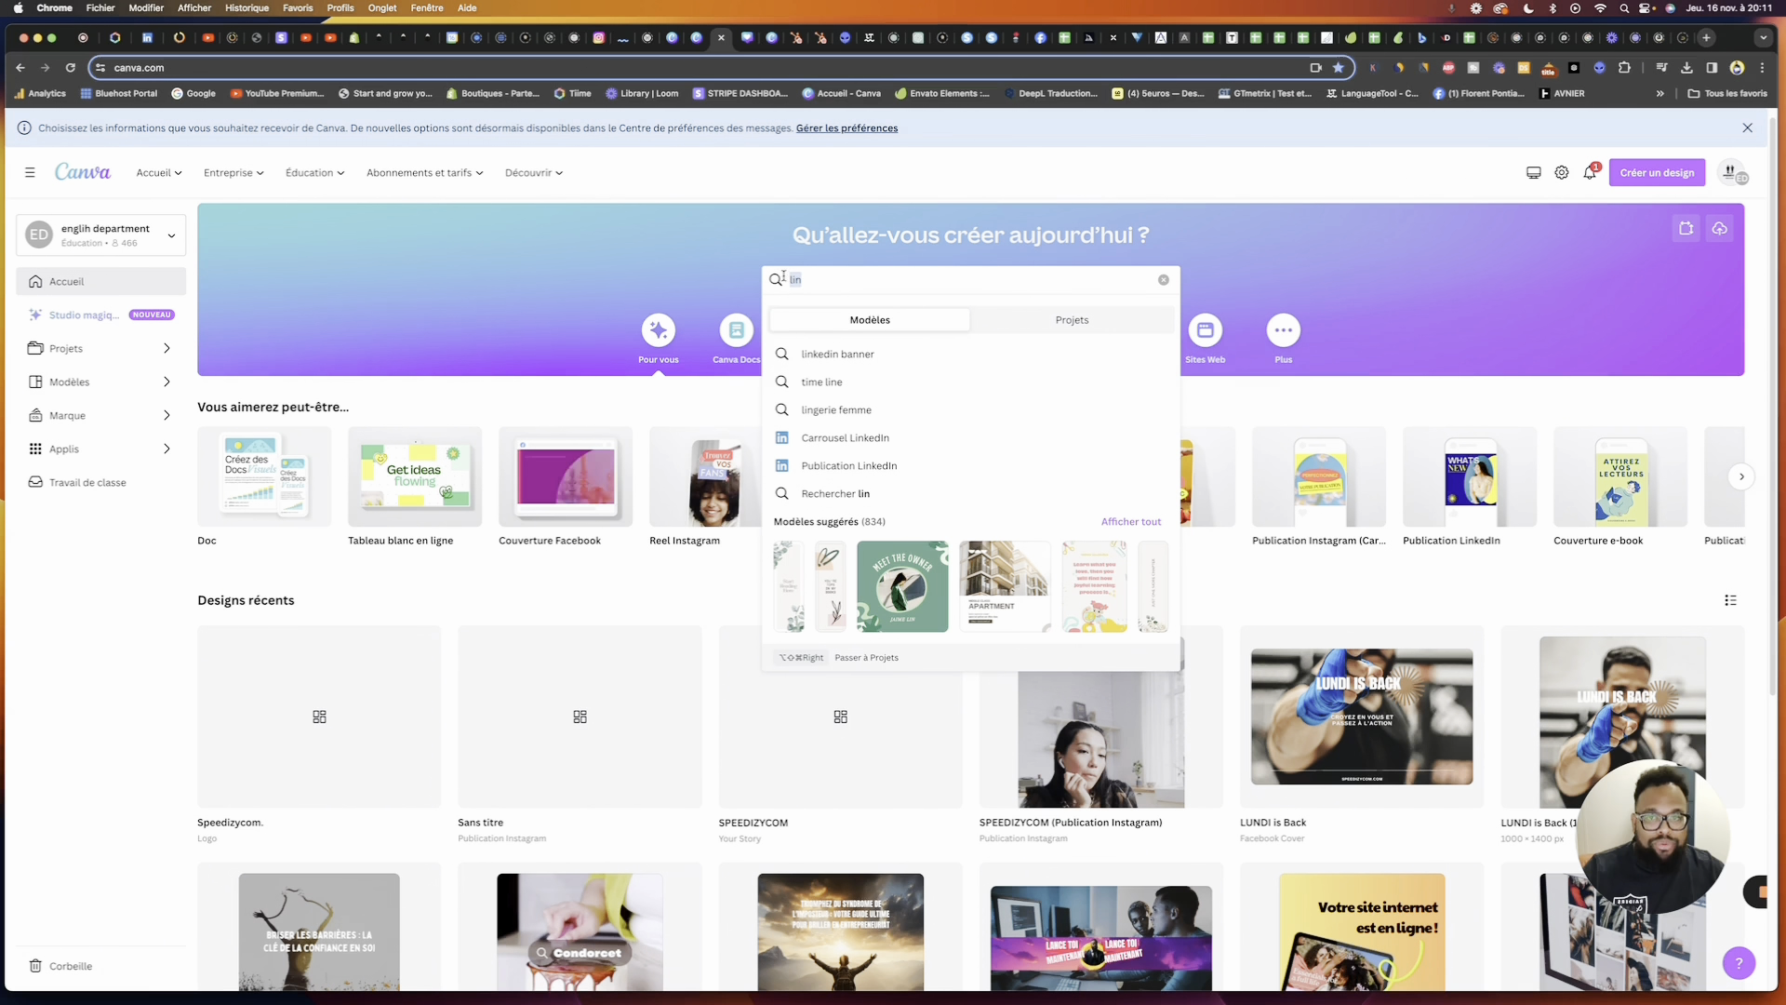
{"action": "type", "text": "ebook"}
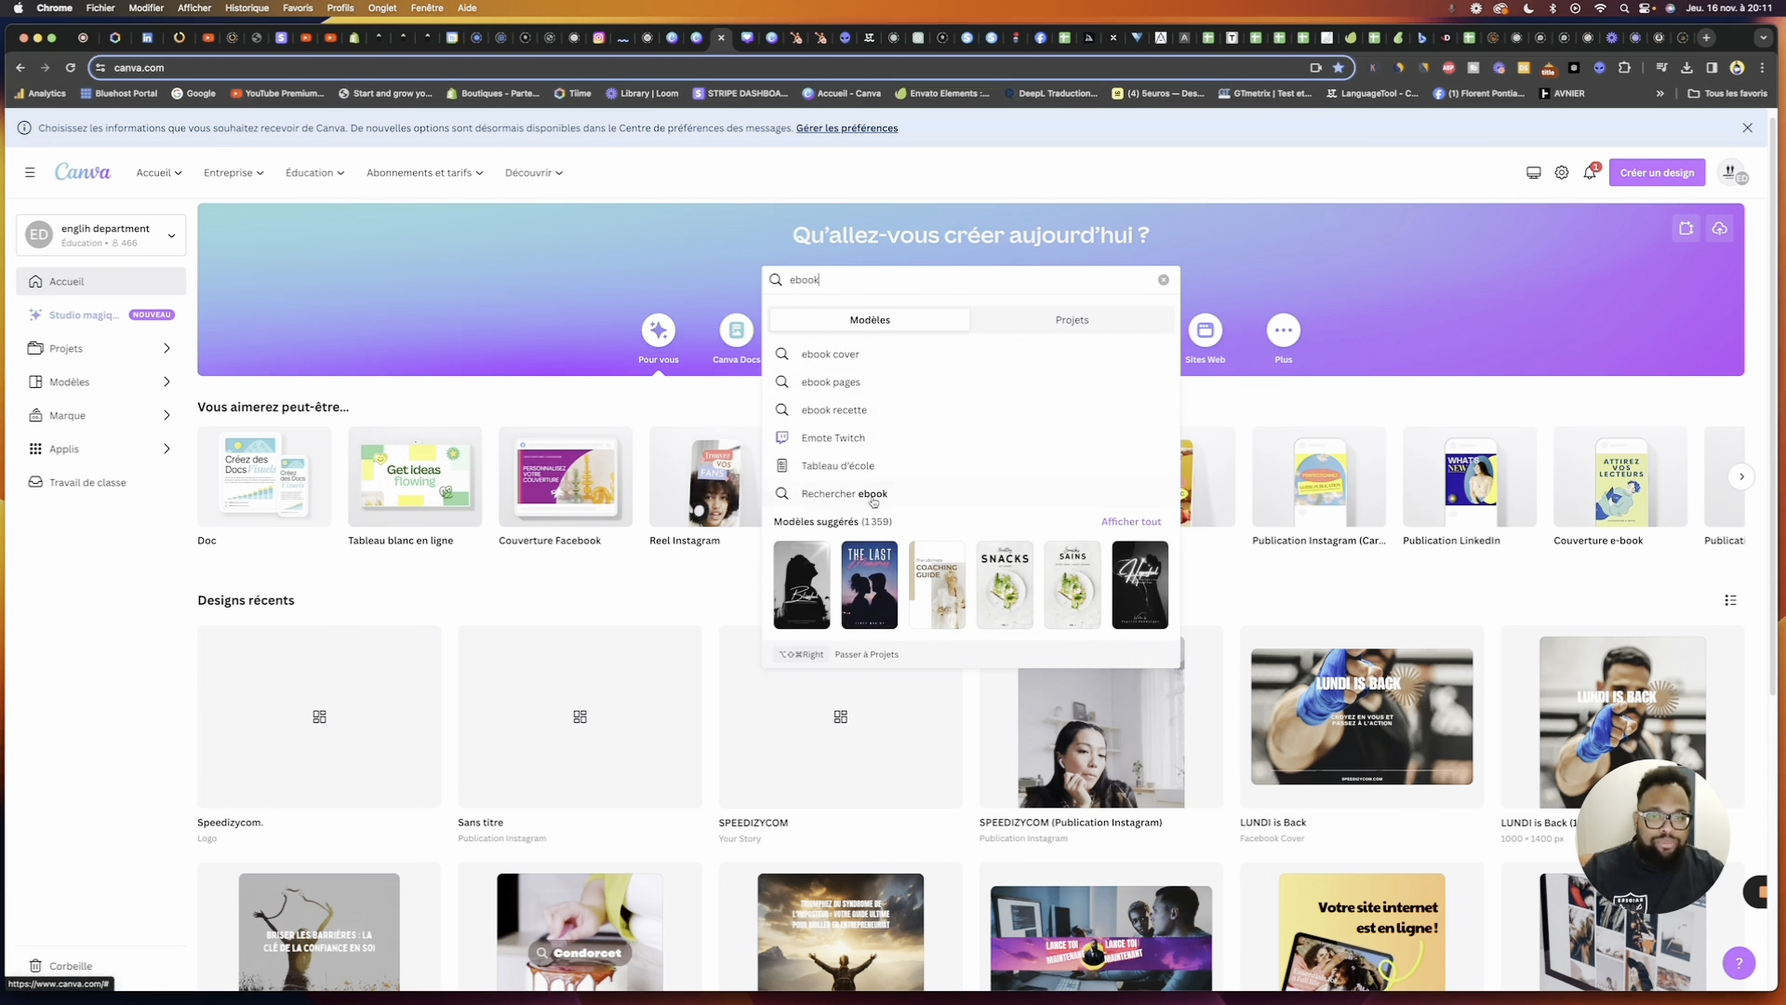
{"action": "left_click", "coordinate": [837, 383]}
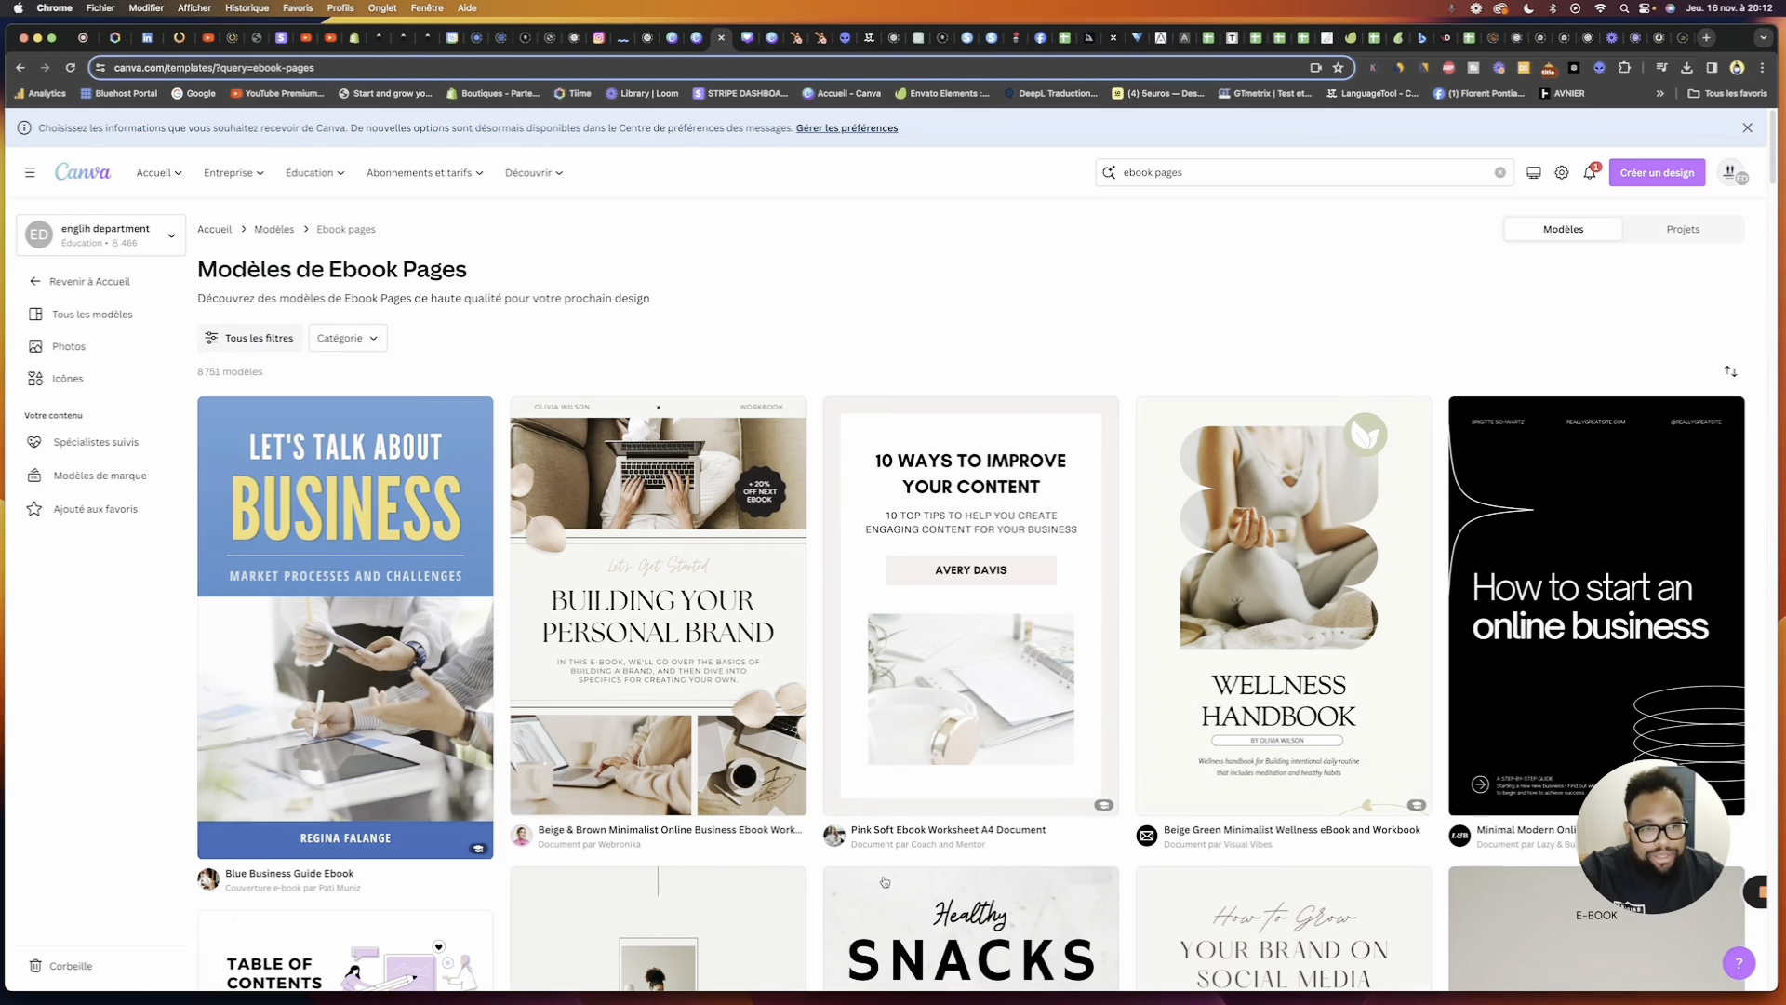
{"action": "scroll", "coordinate": [885, 882], "scroll_direction": "down", "scroll_amount": 5}
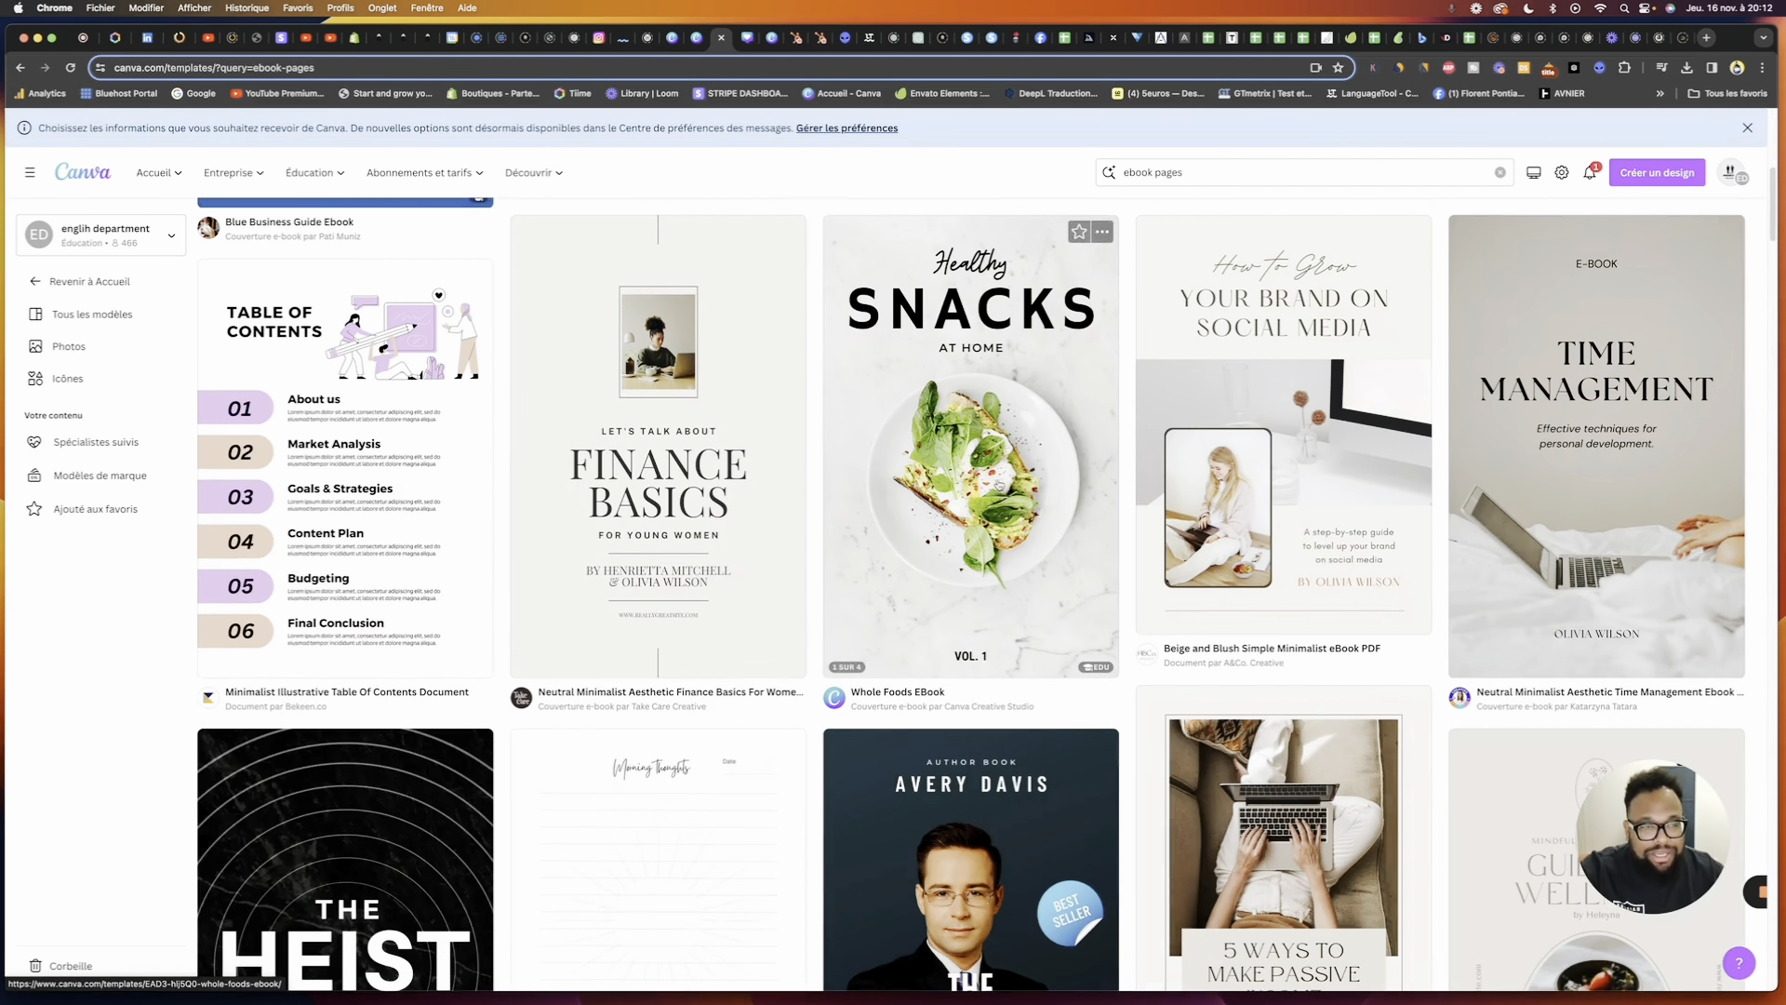
{"action": "scroll", "coordinate": [998, 483], "scroll_direction": "up", "scroll_amount": 1}
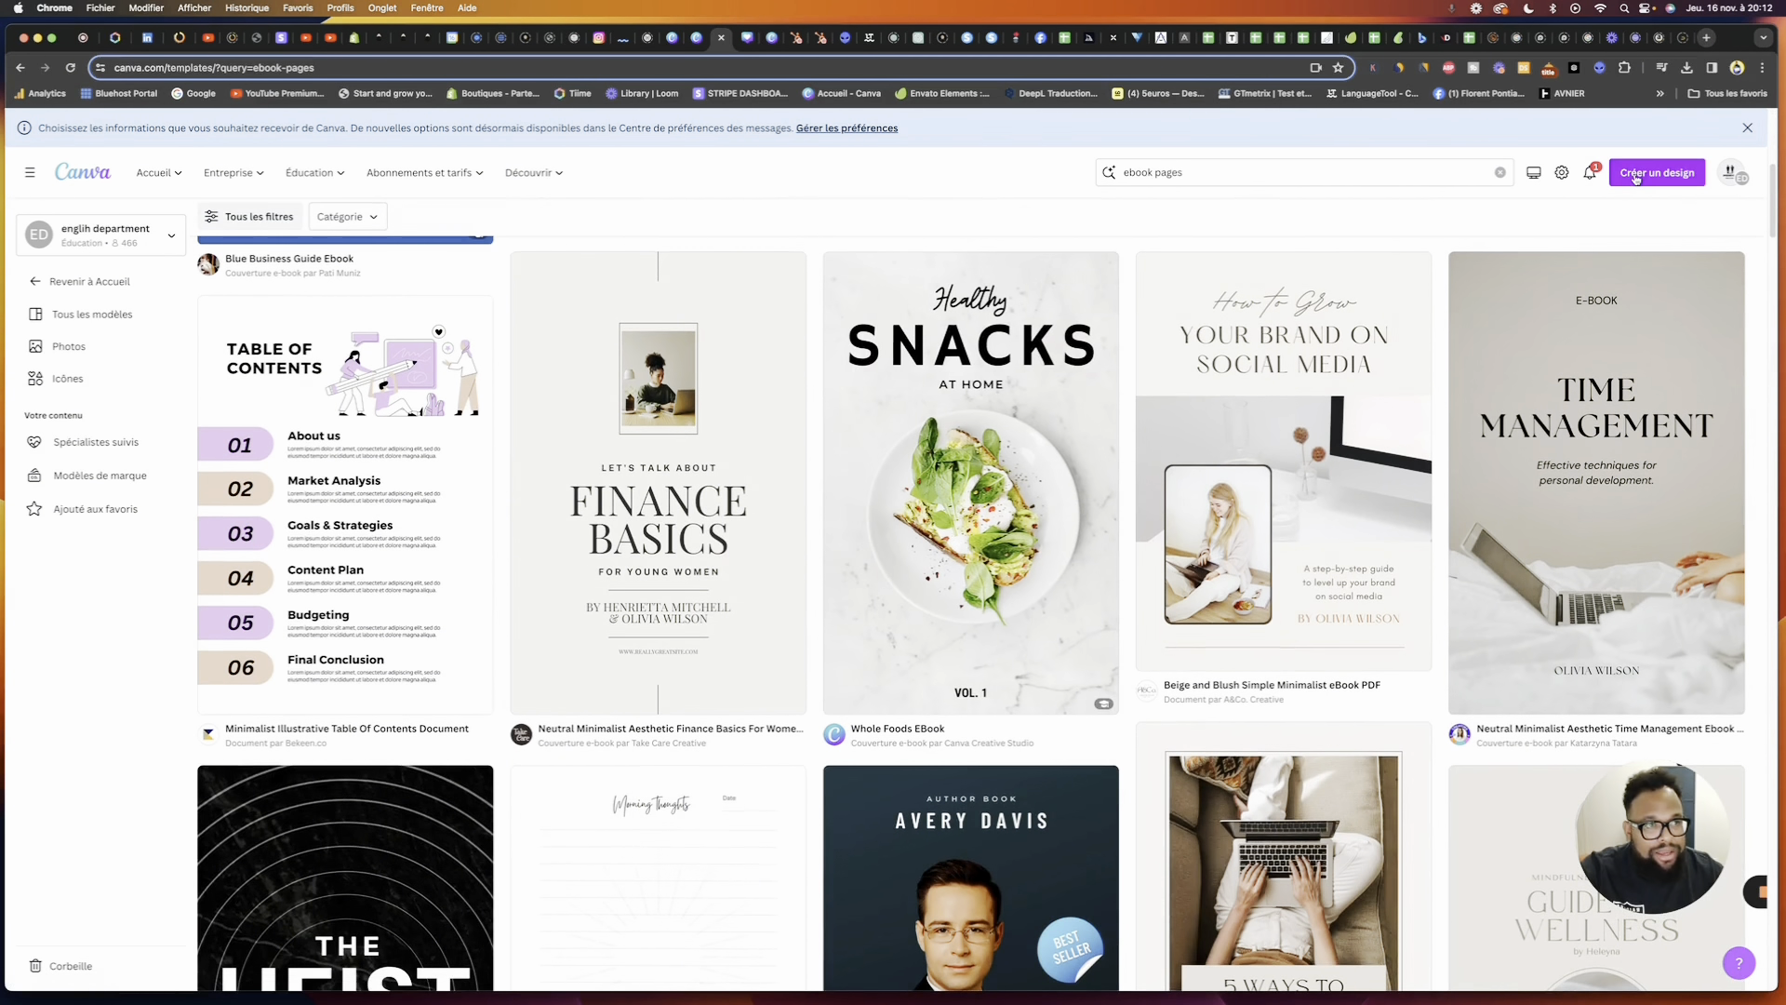
{"action": "left_click", "coordinate": [983, 445]}
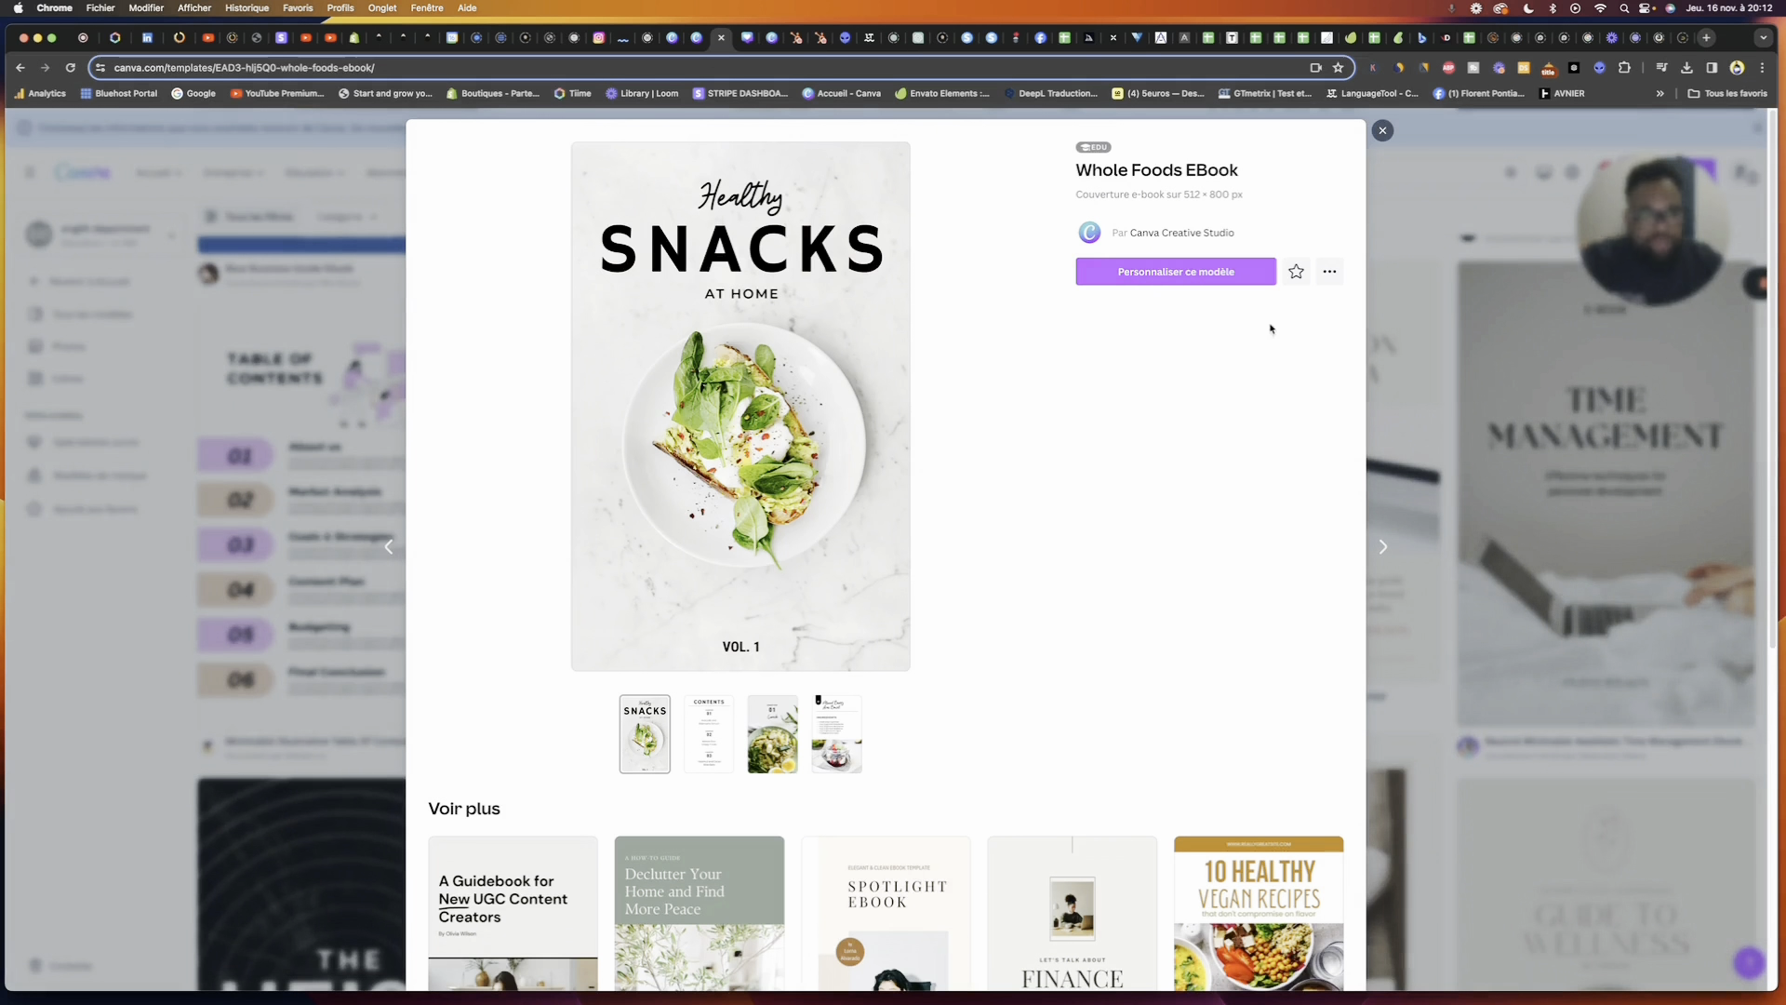
{"action": "left_click", "coordinate": [1149, 279]}
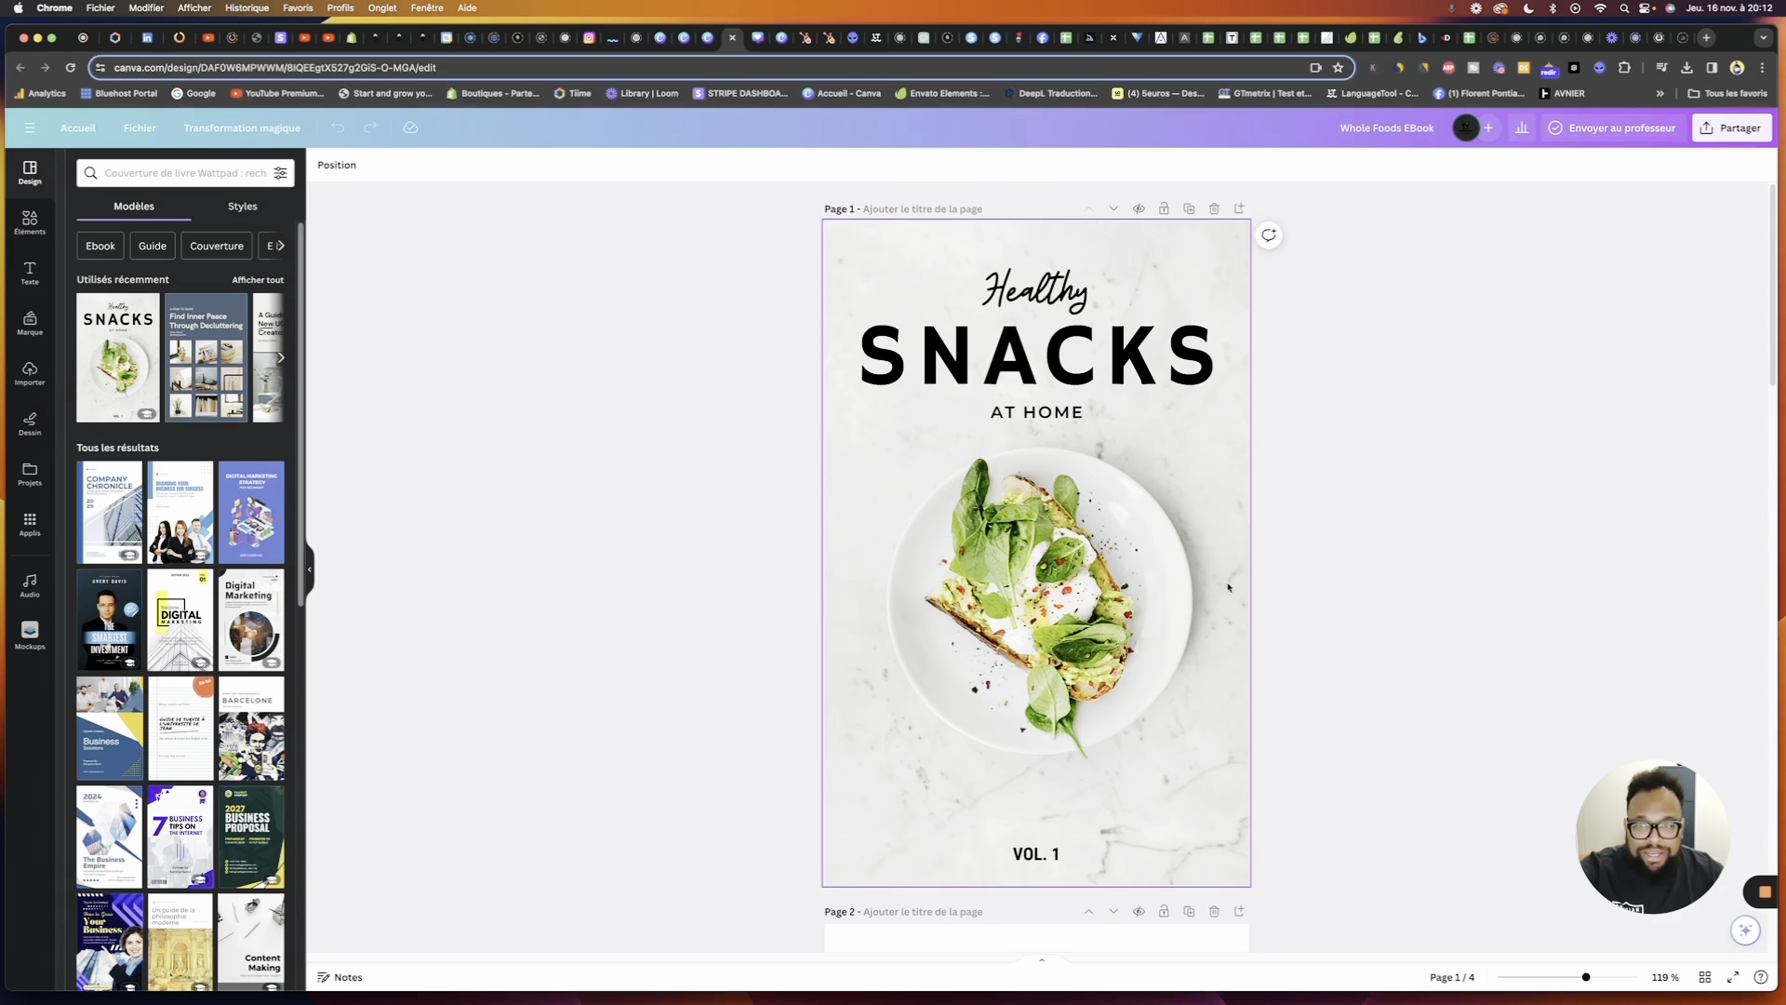
Find "marketing" cover templates, try "Where to invest your money" on page 1 and replace it with the "Black Money Tips Professional Ebook Cover"
{"action": "left_click", "coordinate": [153, 176]}
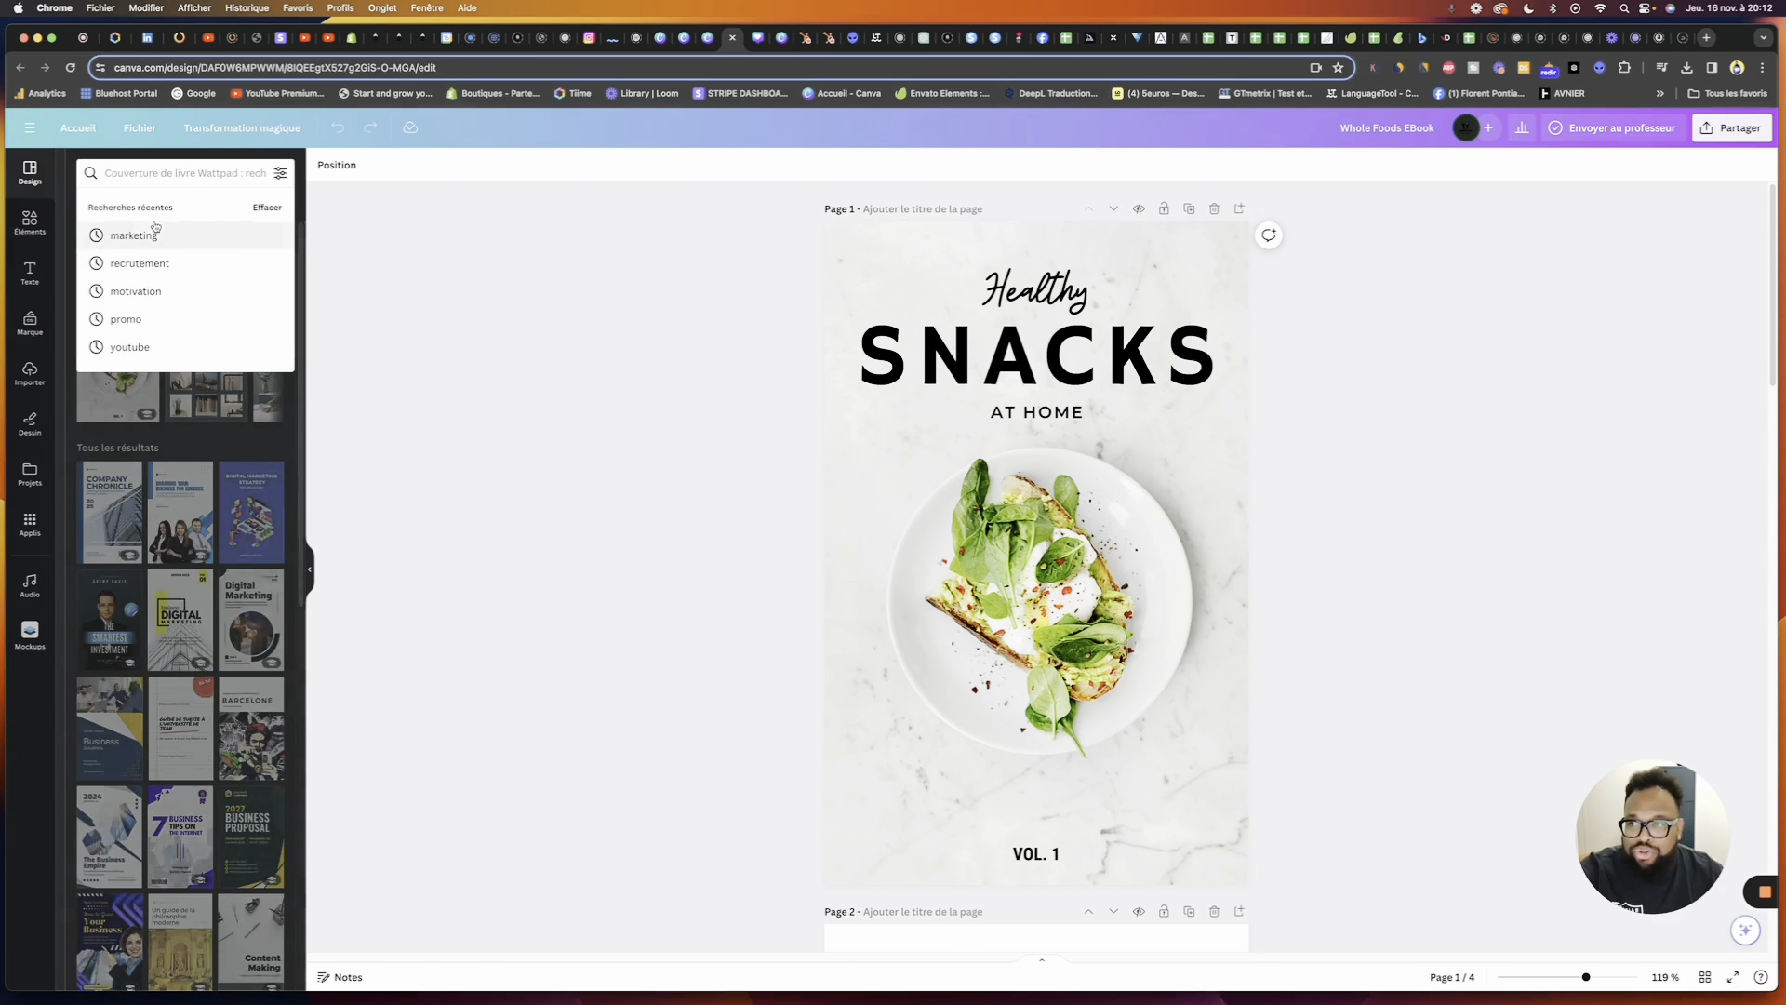
{"action": "left_click", "coordinate": [108, 231]}
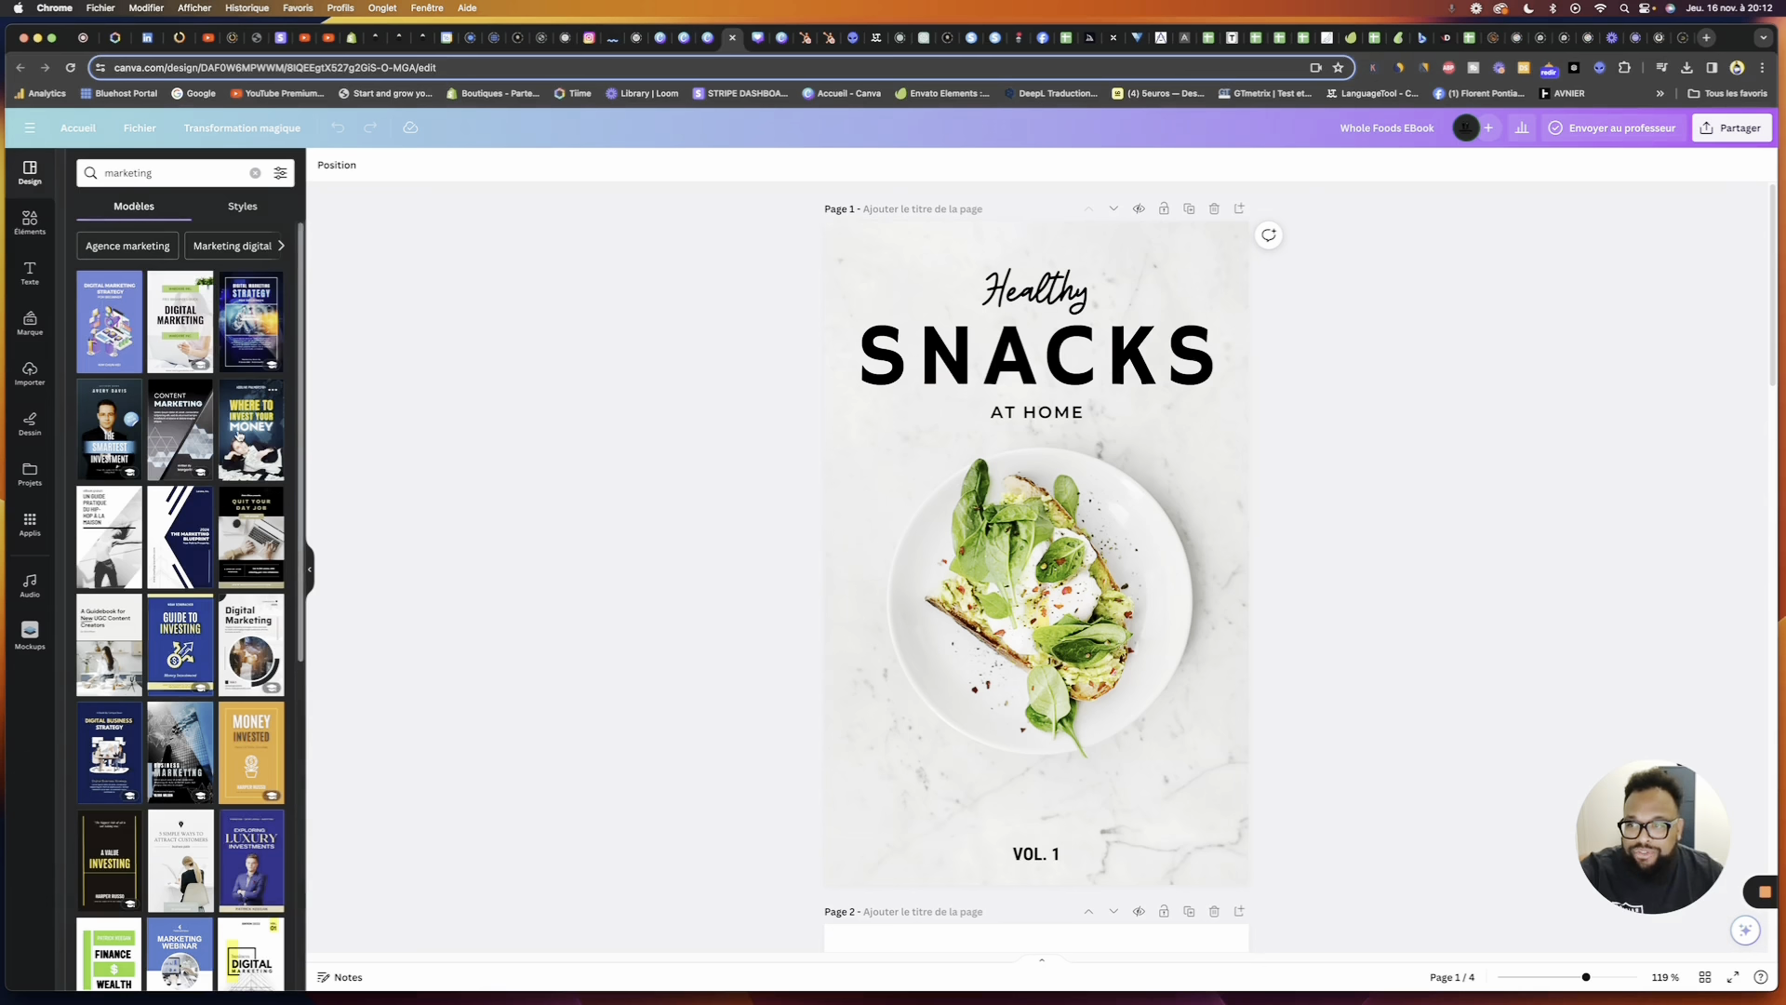
{"action": "left_click_drag", "start_coordinate": [252, 430], "coordinate": [898, 382]}
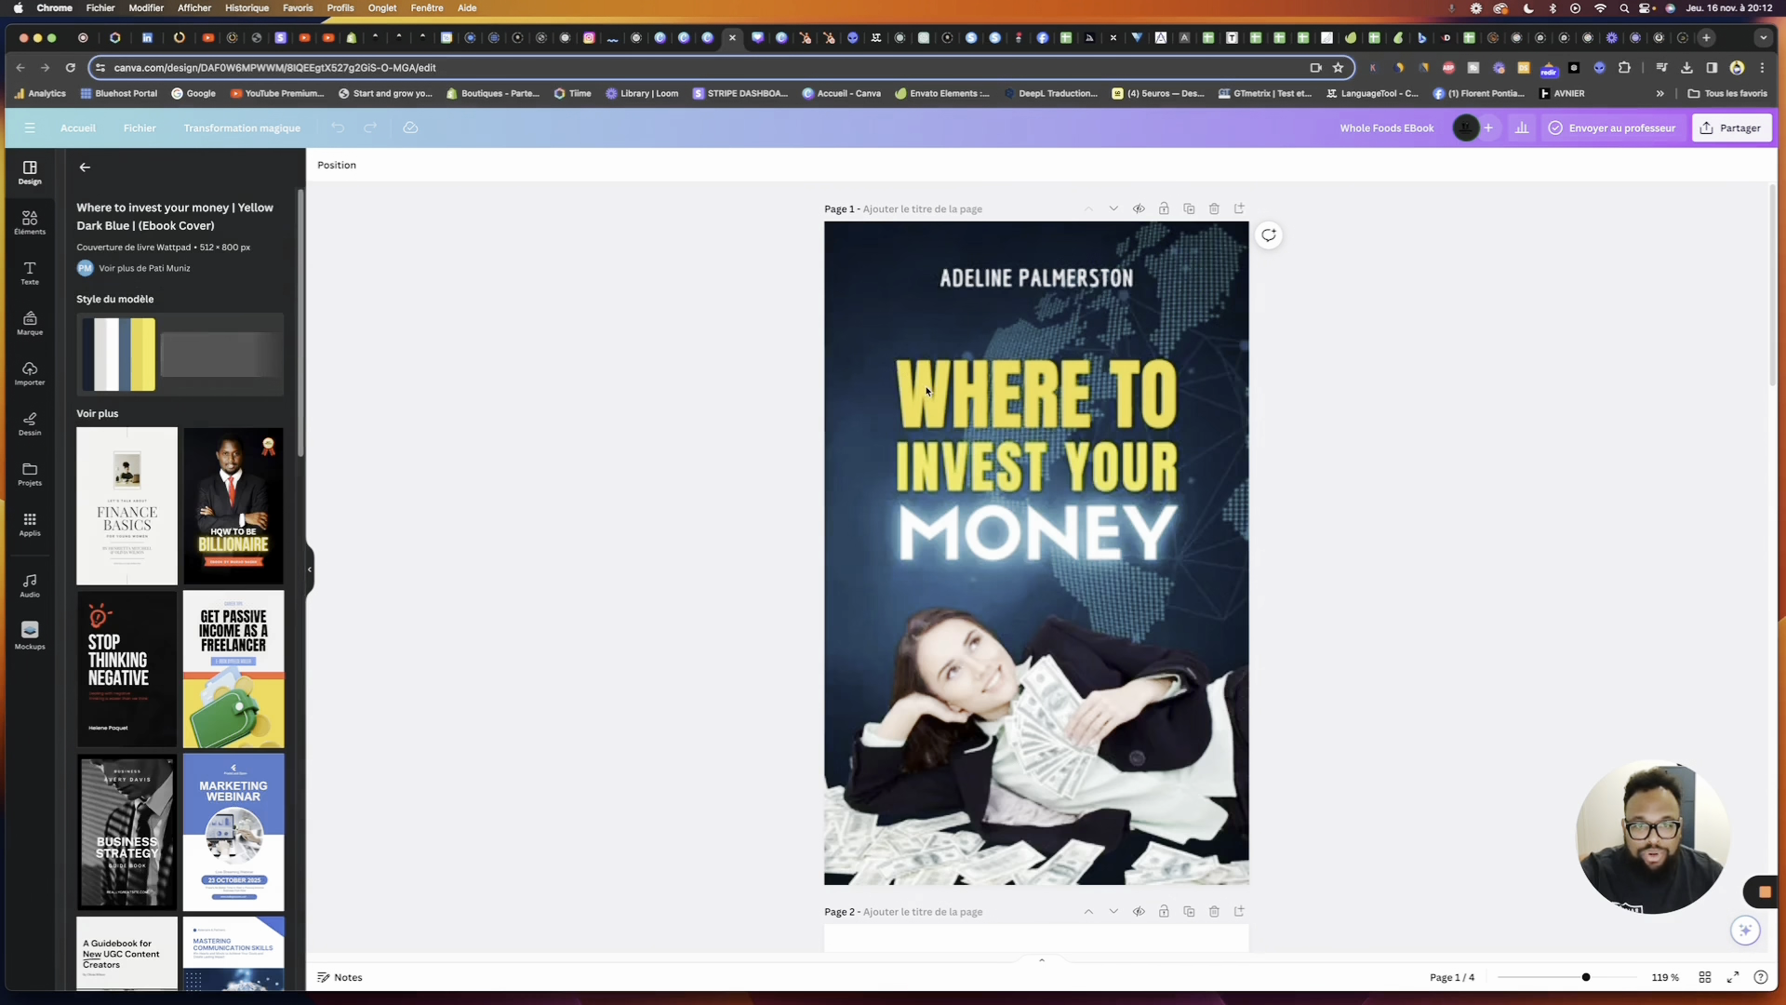
{"action": "left_click", "coordinate": [921, 444]}
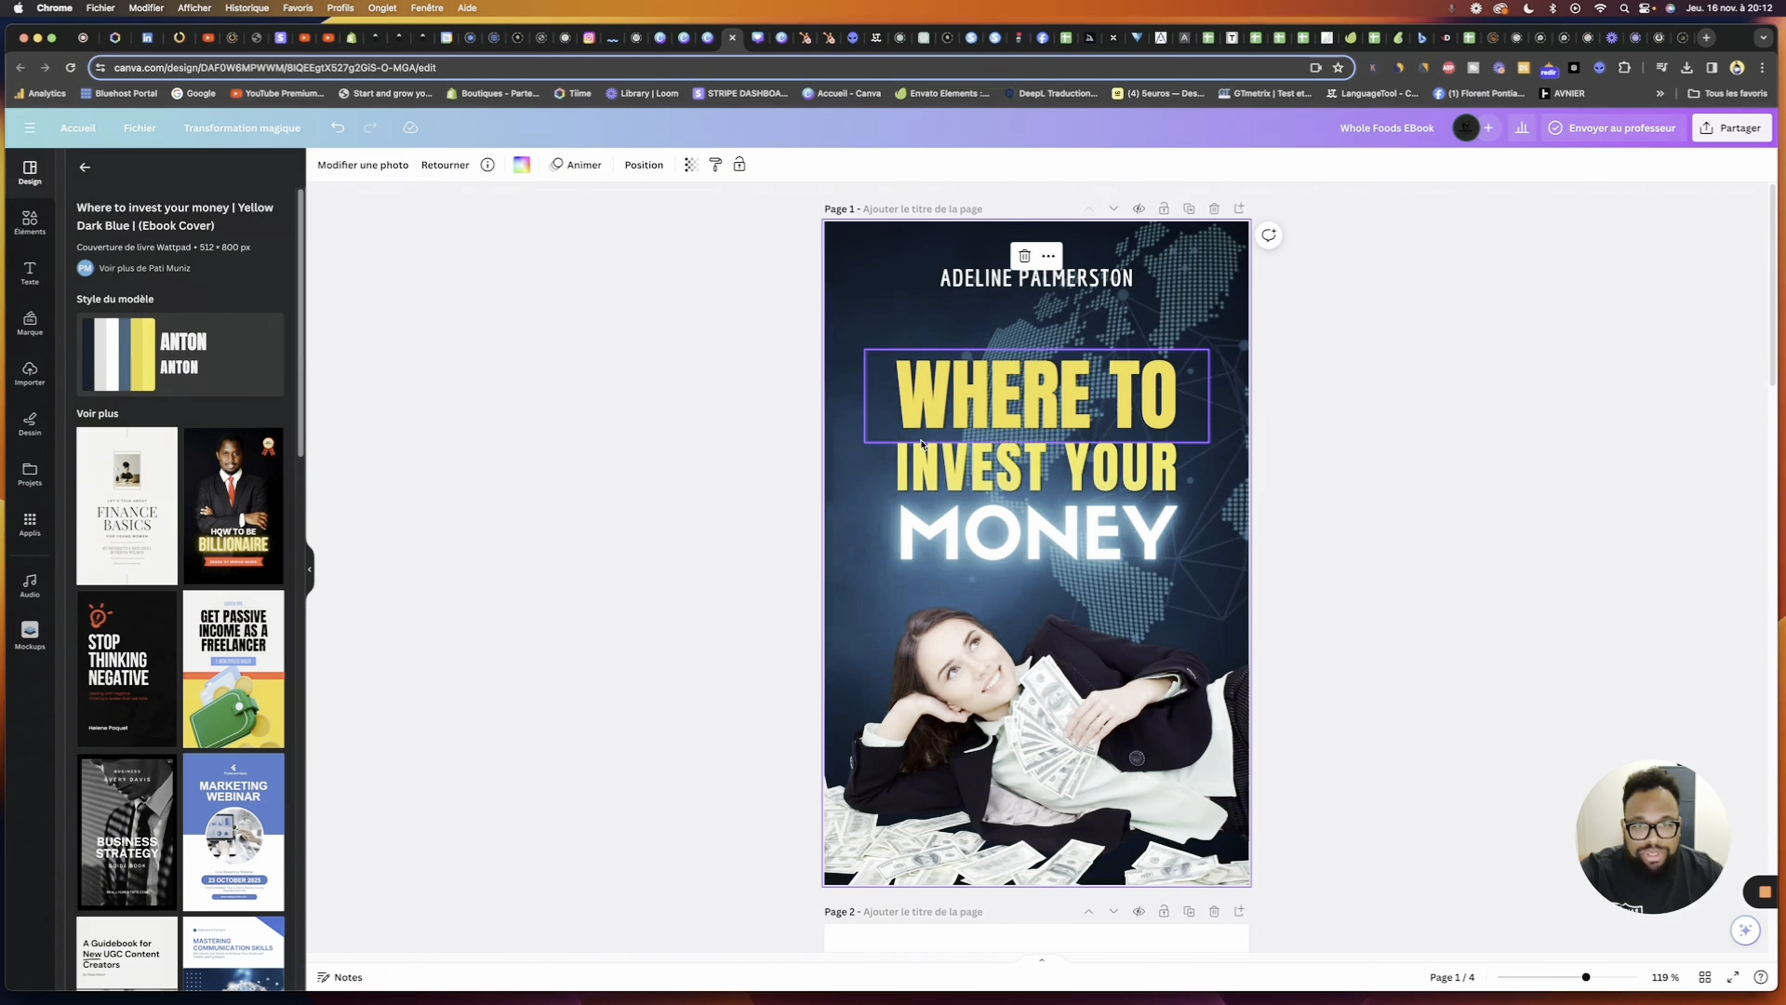
{"action": "left_click", "coordinate": [224, 499]}
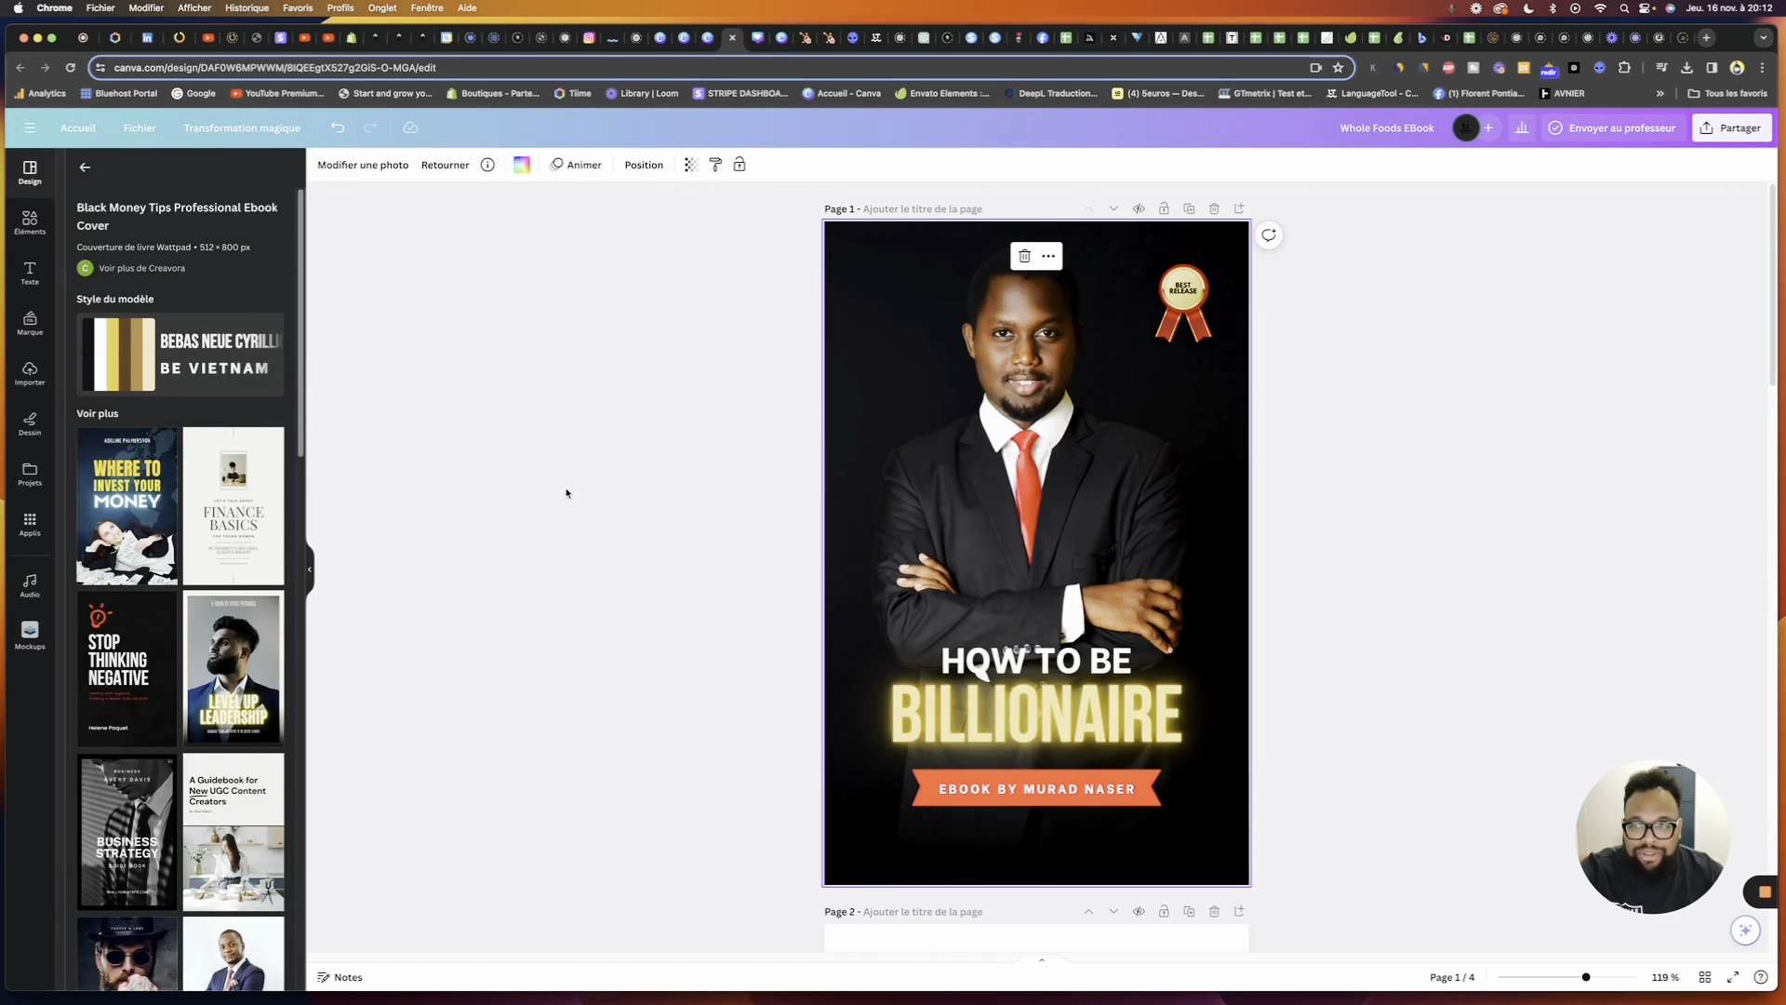
Try the "Cream Black Leadership Professional Ebook Cover" on page 1, detaching its portrait photo from the frame and putting it back
{"action": "left_click", "coordinate": [244, 648]}
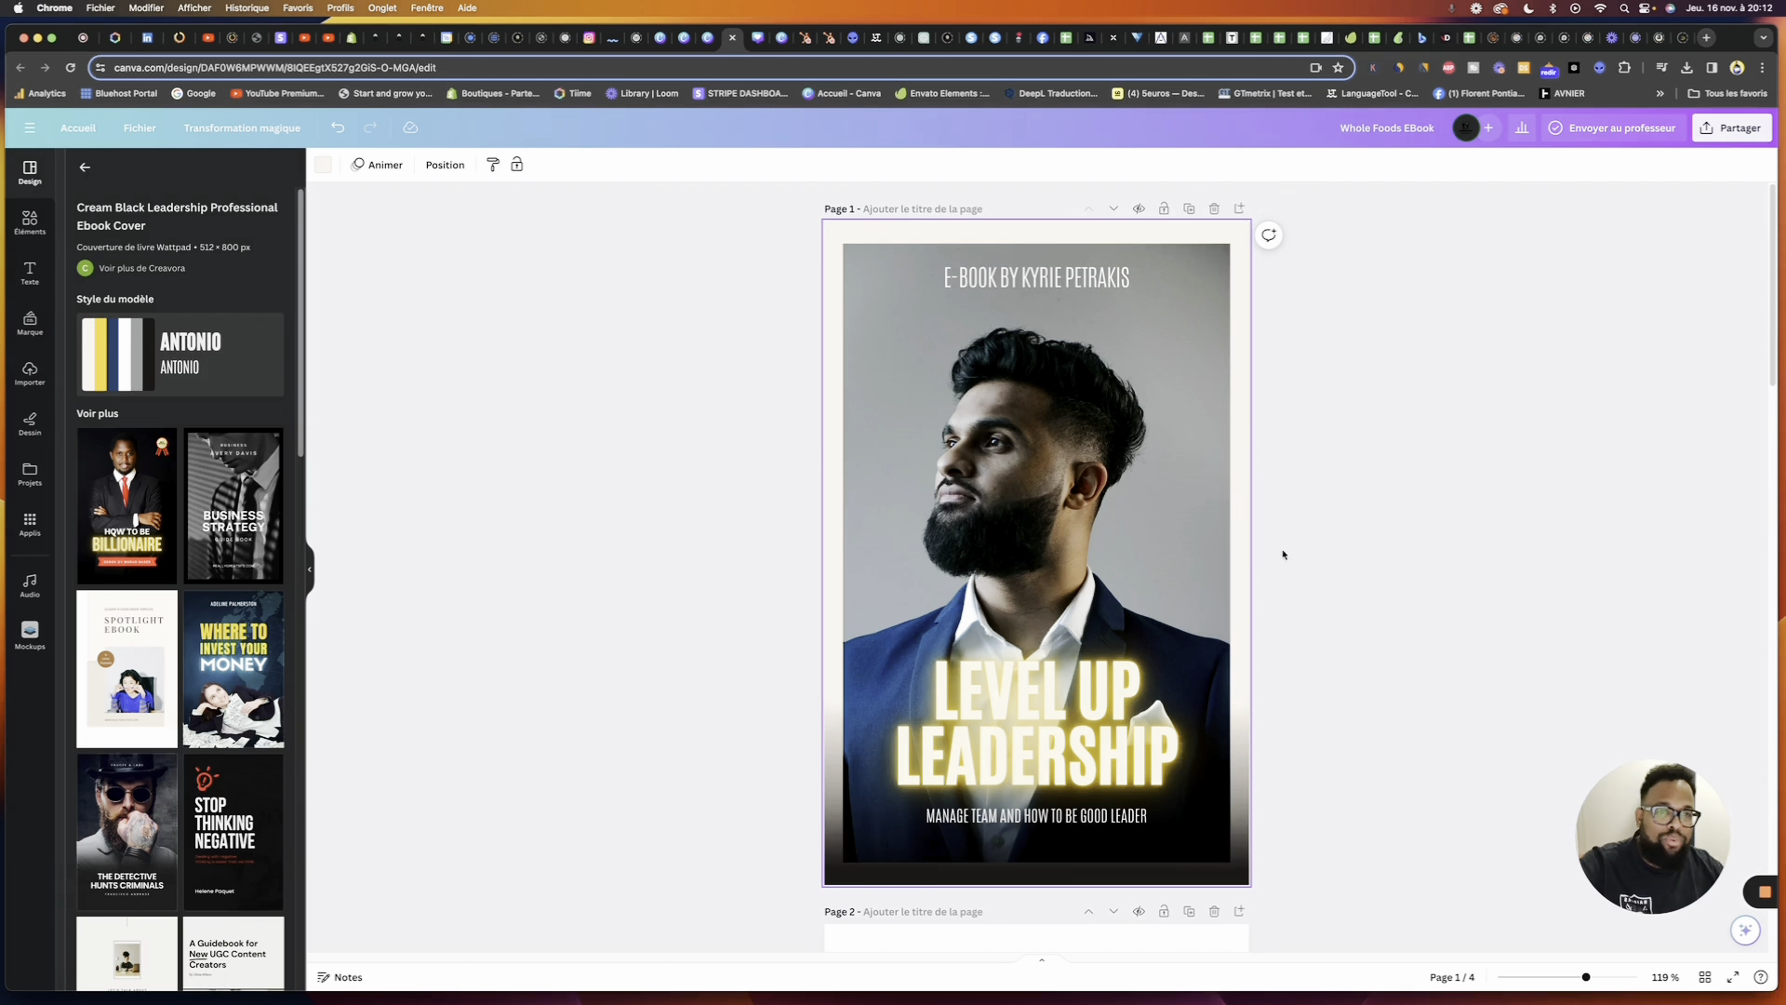
{"action": "mouse_move", "coordinate": [1211, 470]}
{"action": "left_mouse_down"}
{"action": "mouse_move", "coordinate": [1391, 645]}
{"action": "mouse_move", "coordinate": [1200, 486]}
{"action": "mouse_move", "coordinate": [1219, 490]}
{"action": "left_mouse_up"}
{"action": "right_click", "coordinate": [1219, 490]}
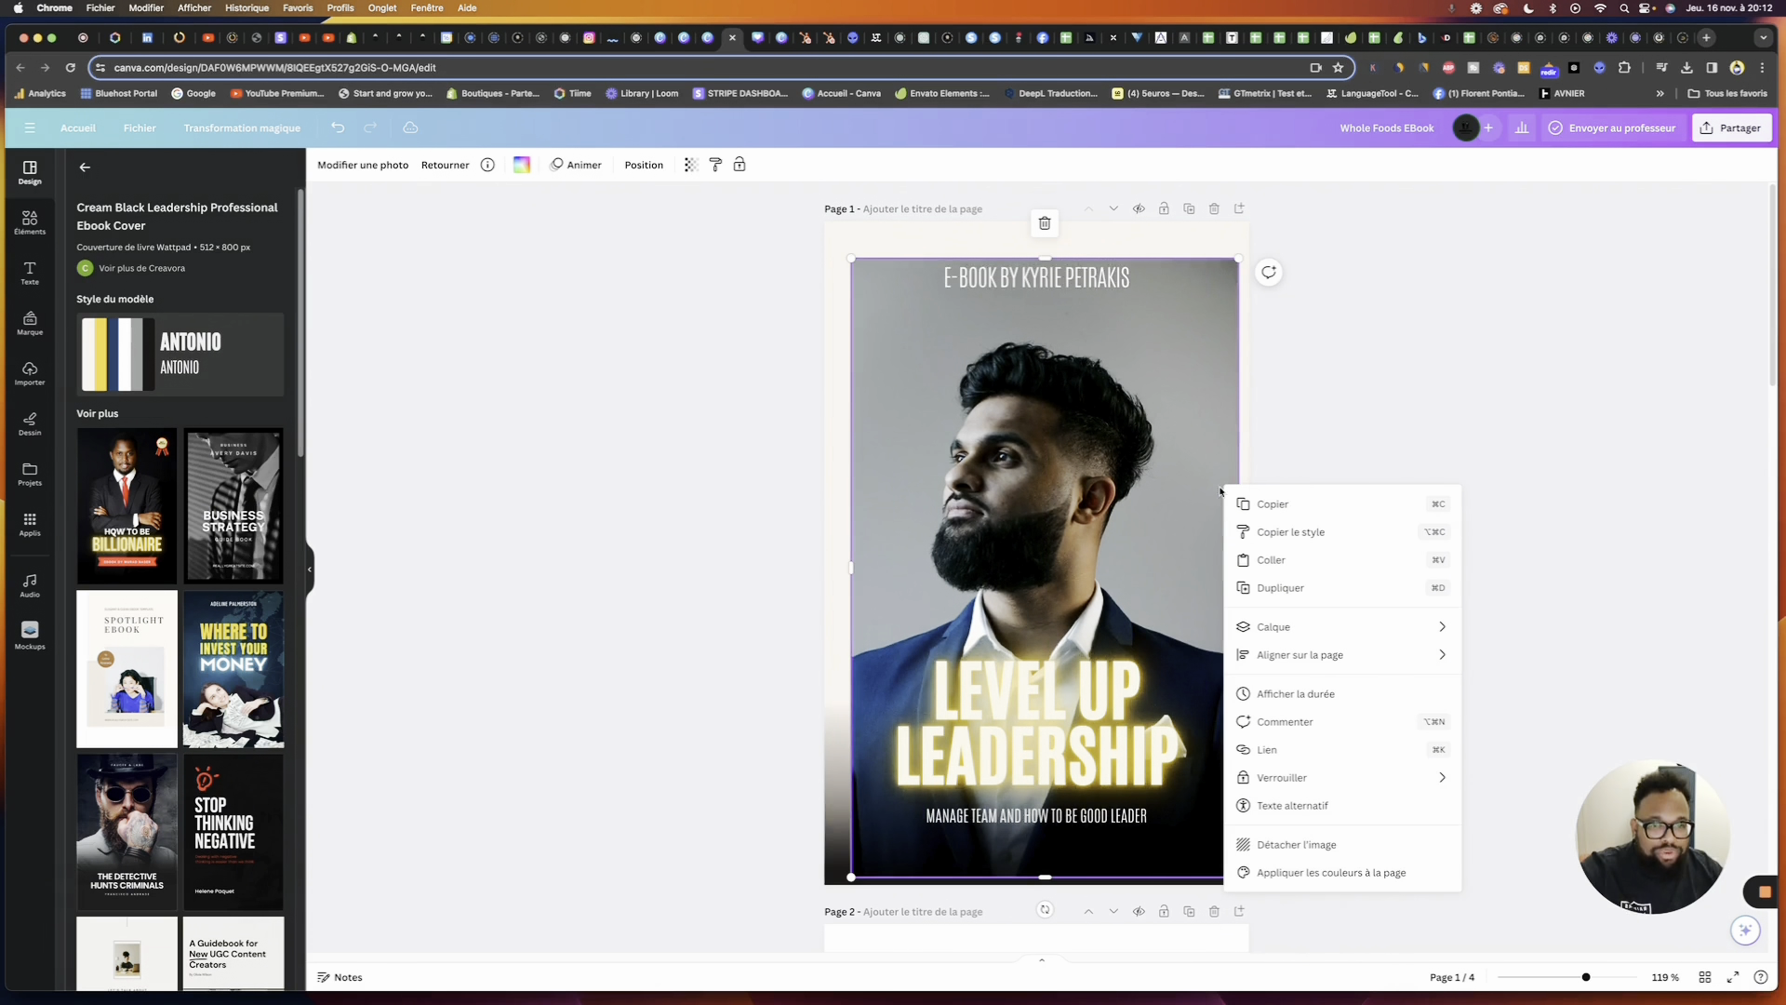
{"action": "left_click", "coordinate": [1298, 844]}
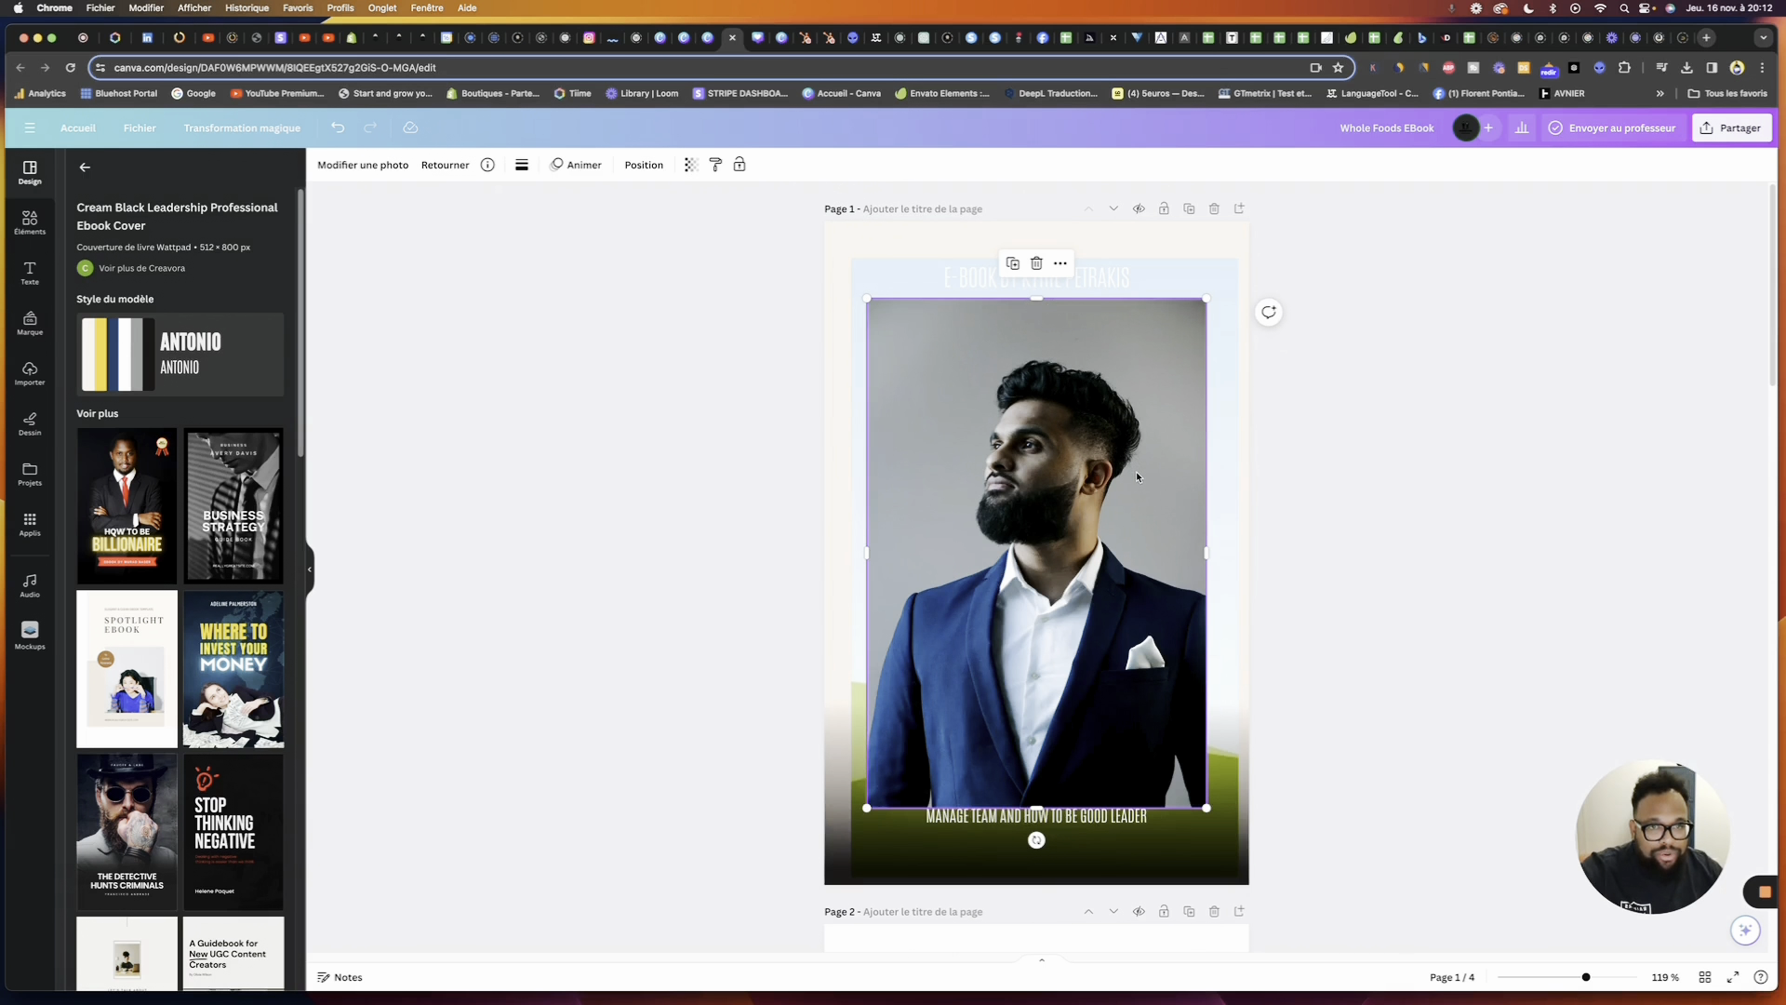
{"action": "left_click_drag", "start_coordinate": [1136, 476], "coordinate": [1187, 486]}
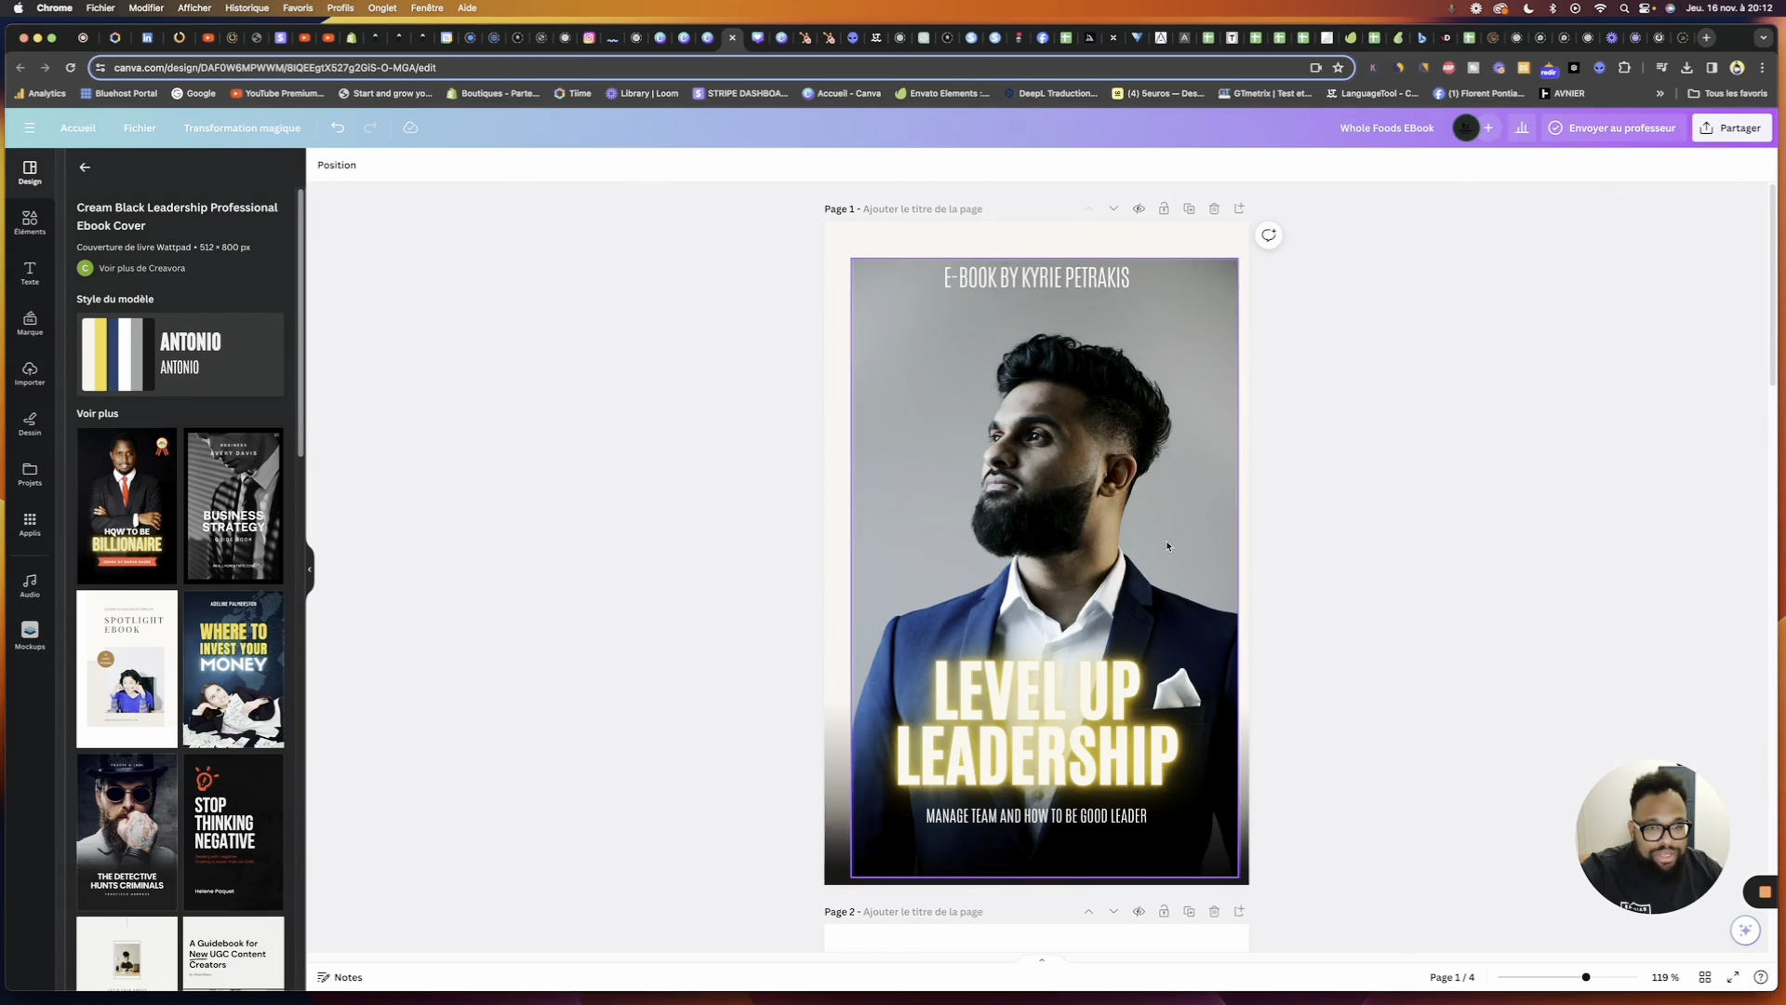
Apply the "Black Money Tips Professional Ebook Cover" to page 1 and add a blank page after it with a black background
{"action": "left_click", "coordinate": [151, 474]}
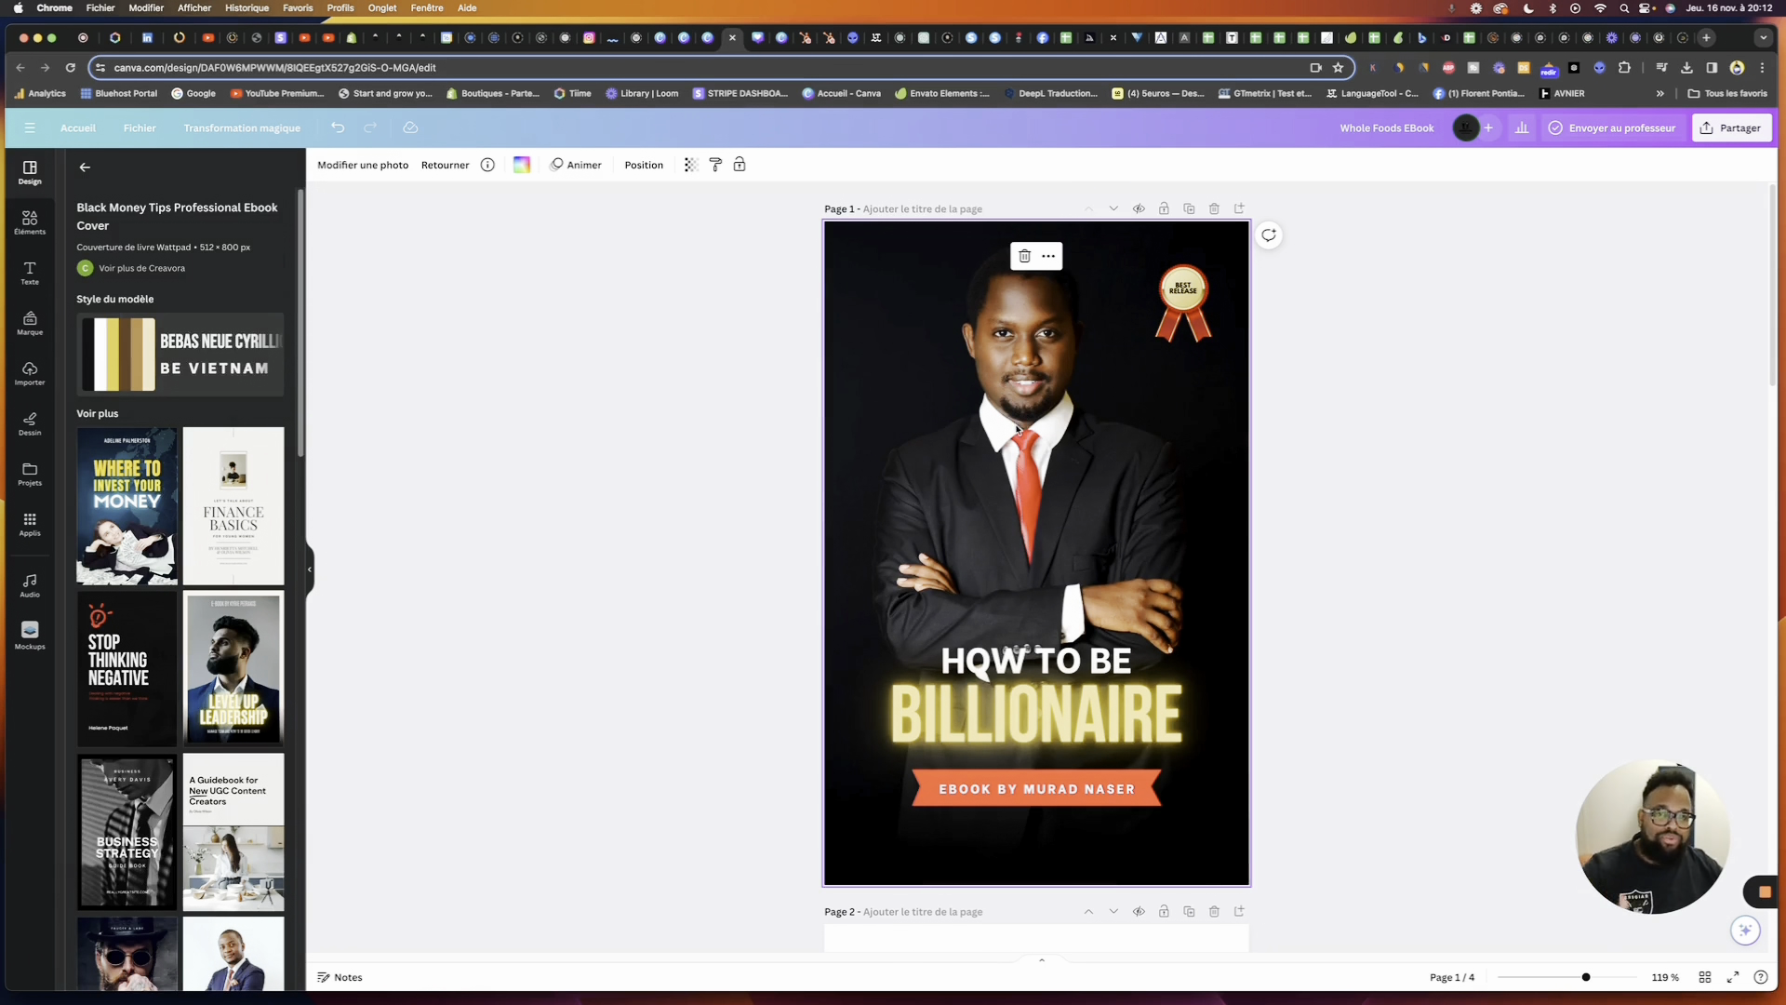
{"action": "left_click", "coordinate": [1239, 208]}
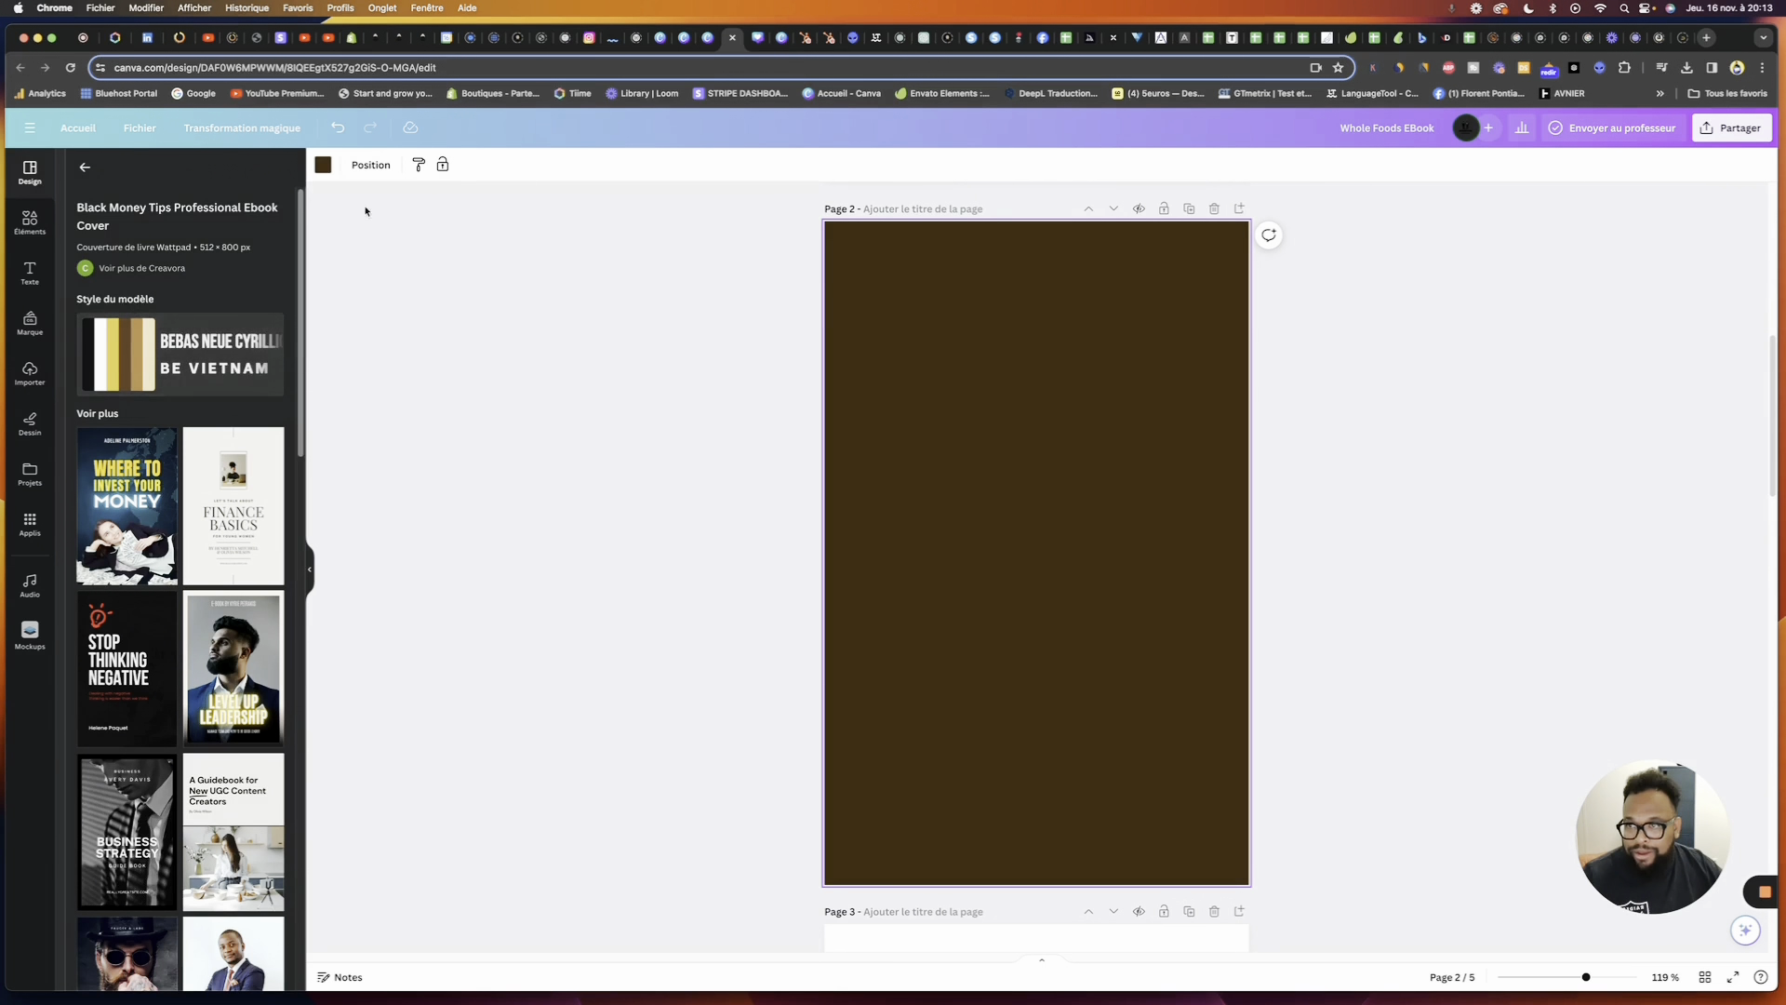
{"action": "left_click", "coordinate": [325, 168]}
{"action": "left_click", "coordinate": [118, 249]}
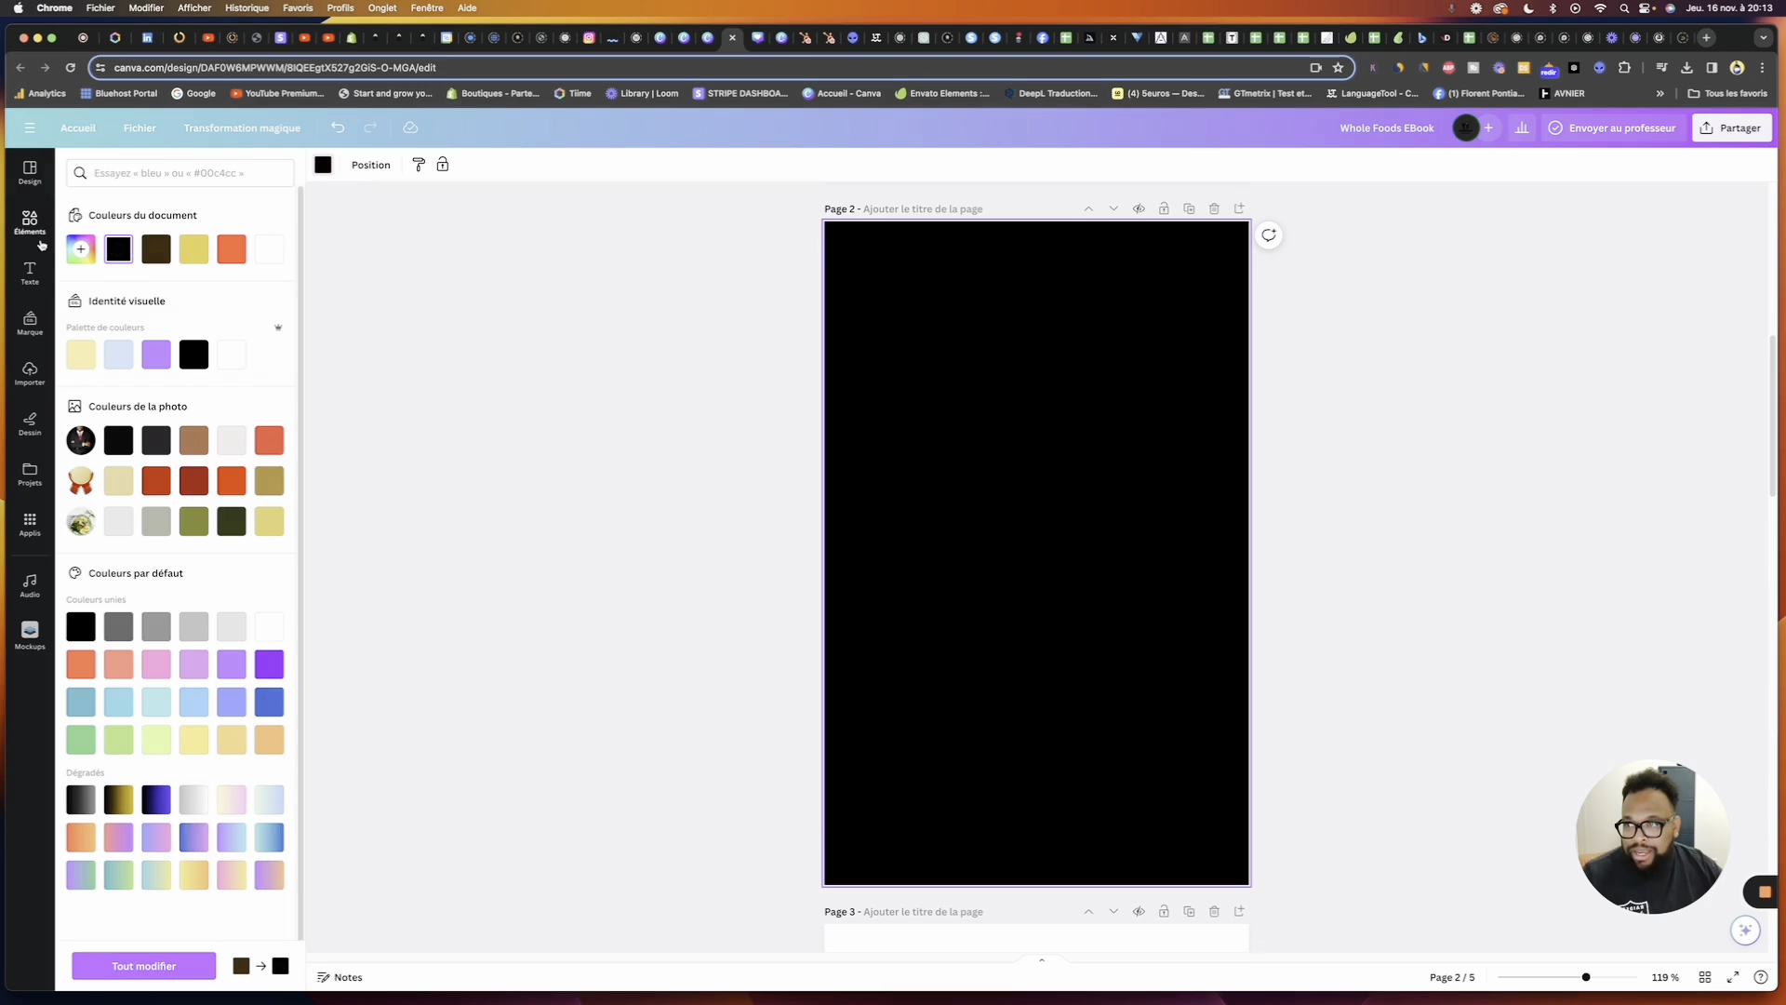
Add the yellow triple "SALE" font combination to page 2 and place it near the top of the page
{"action": "left_click", "coordinate": [48, 279]}
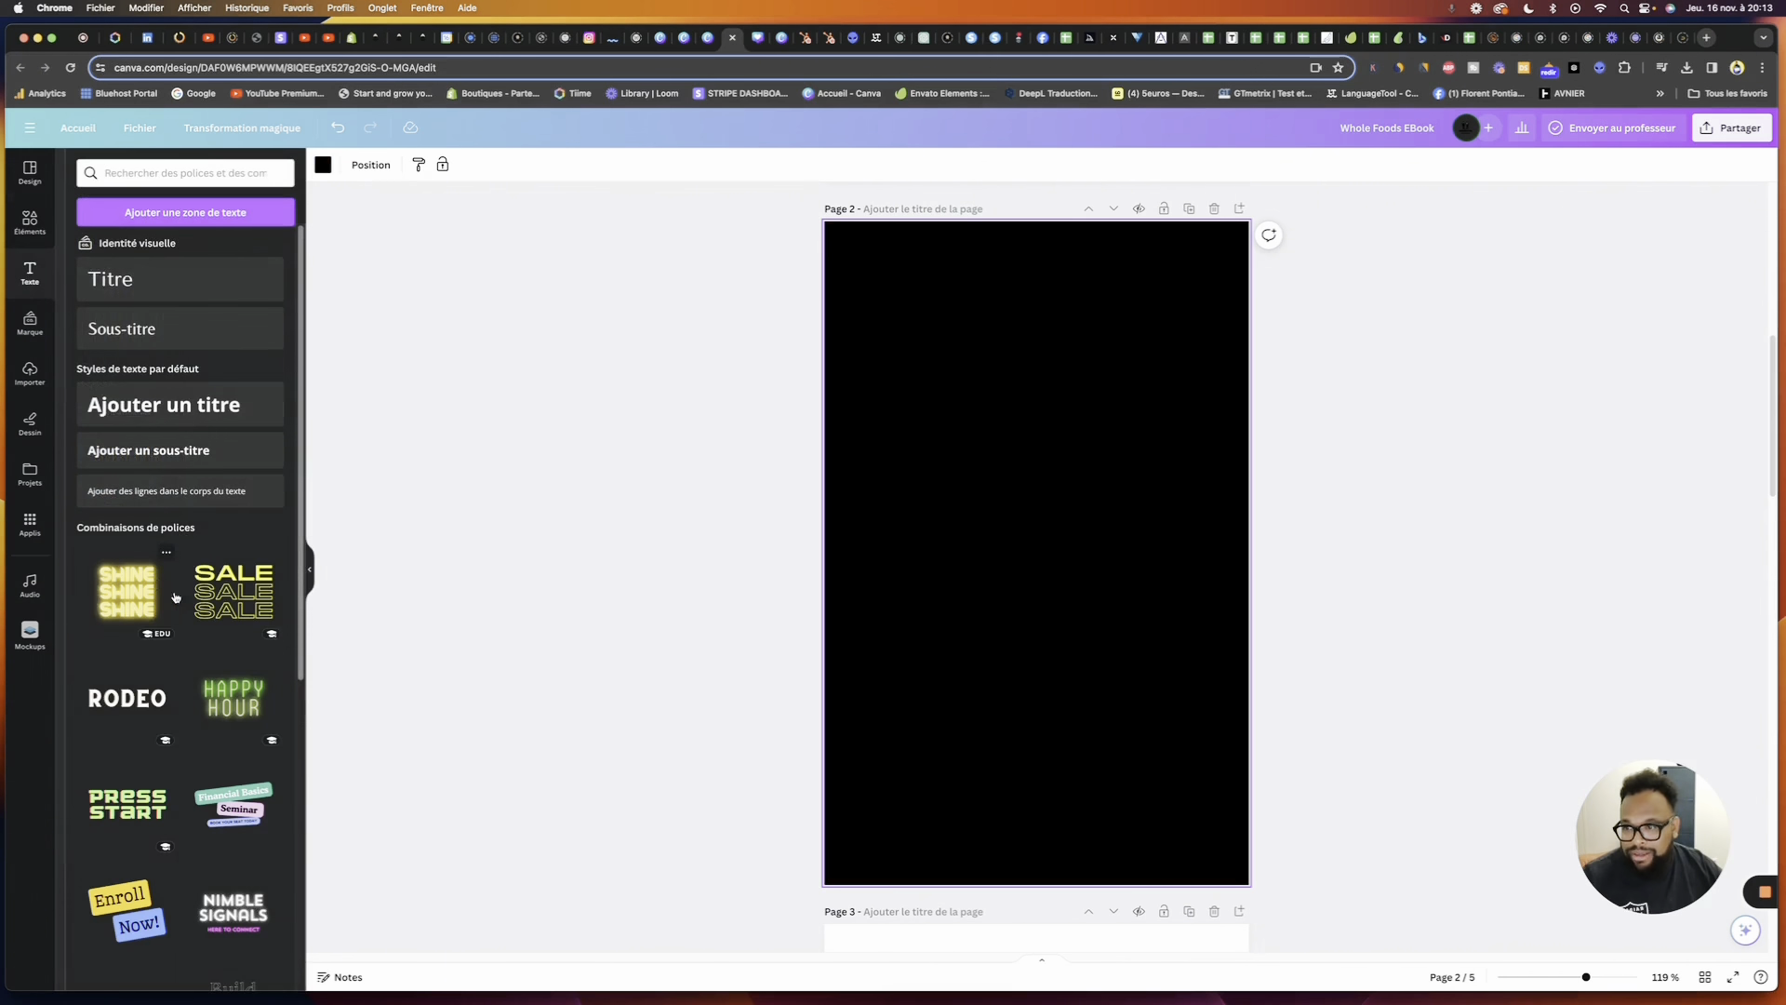
{"action": "left_click", "coordinate": [240, 587]}
{"action": "left_click_drag", "start_coordinate": [1040, 545], "coordinate": [1041, 373]}
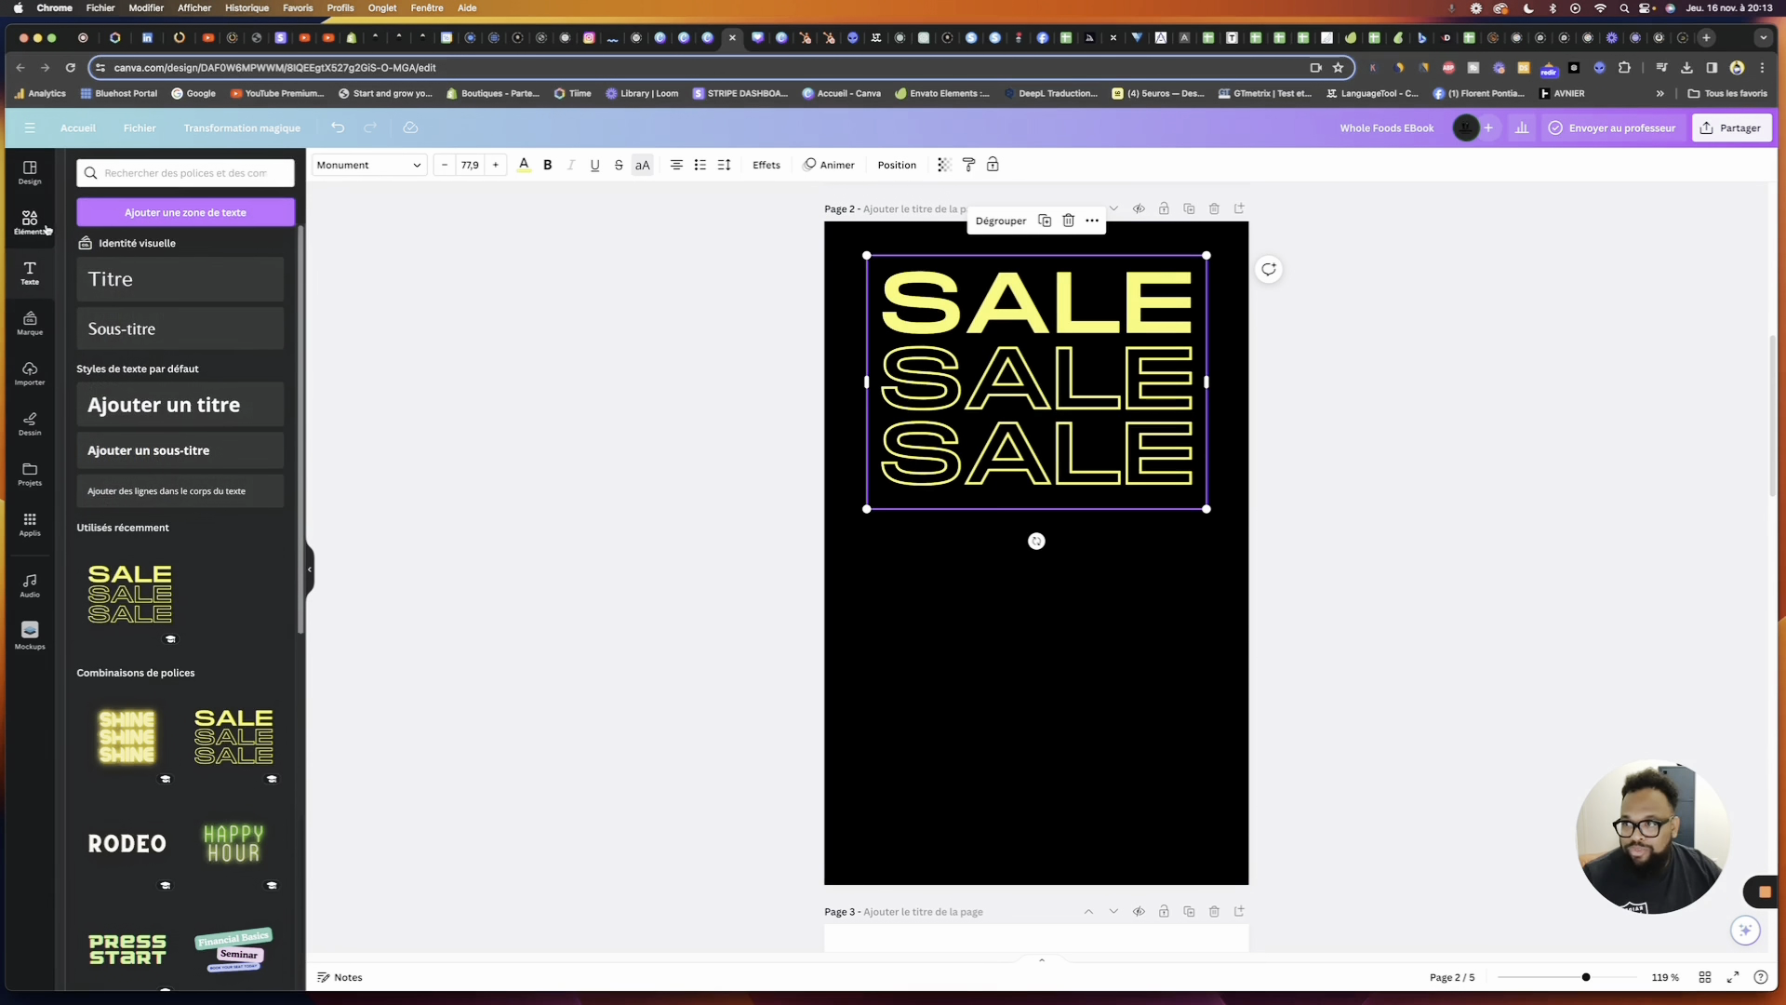
Insert a circular frame on page 2 and move it below the "SALE" text
{"action": "left_click", "coordinate": [46, 228]}
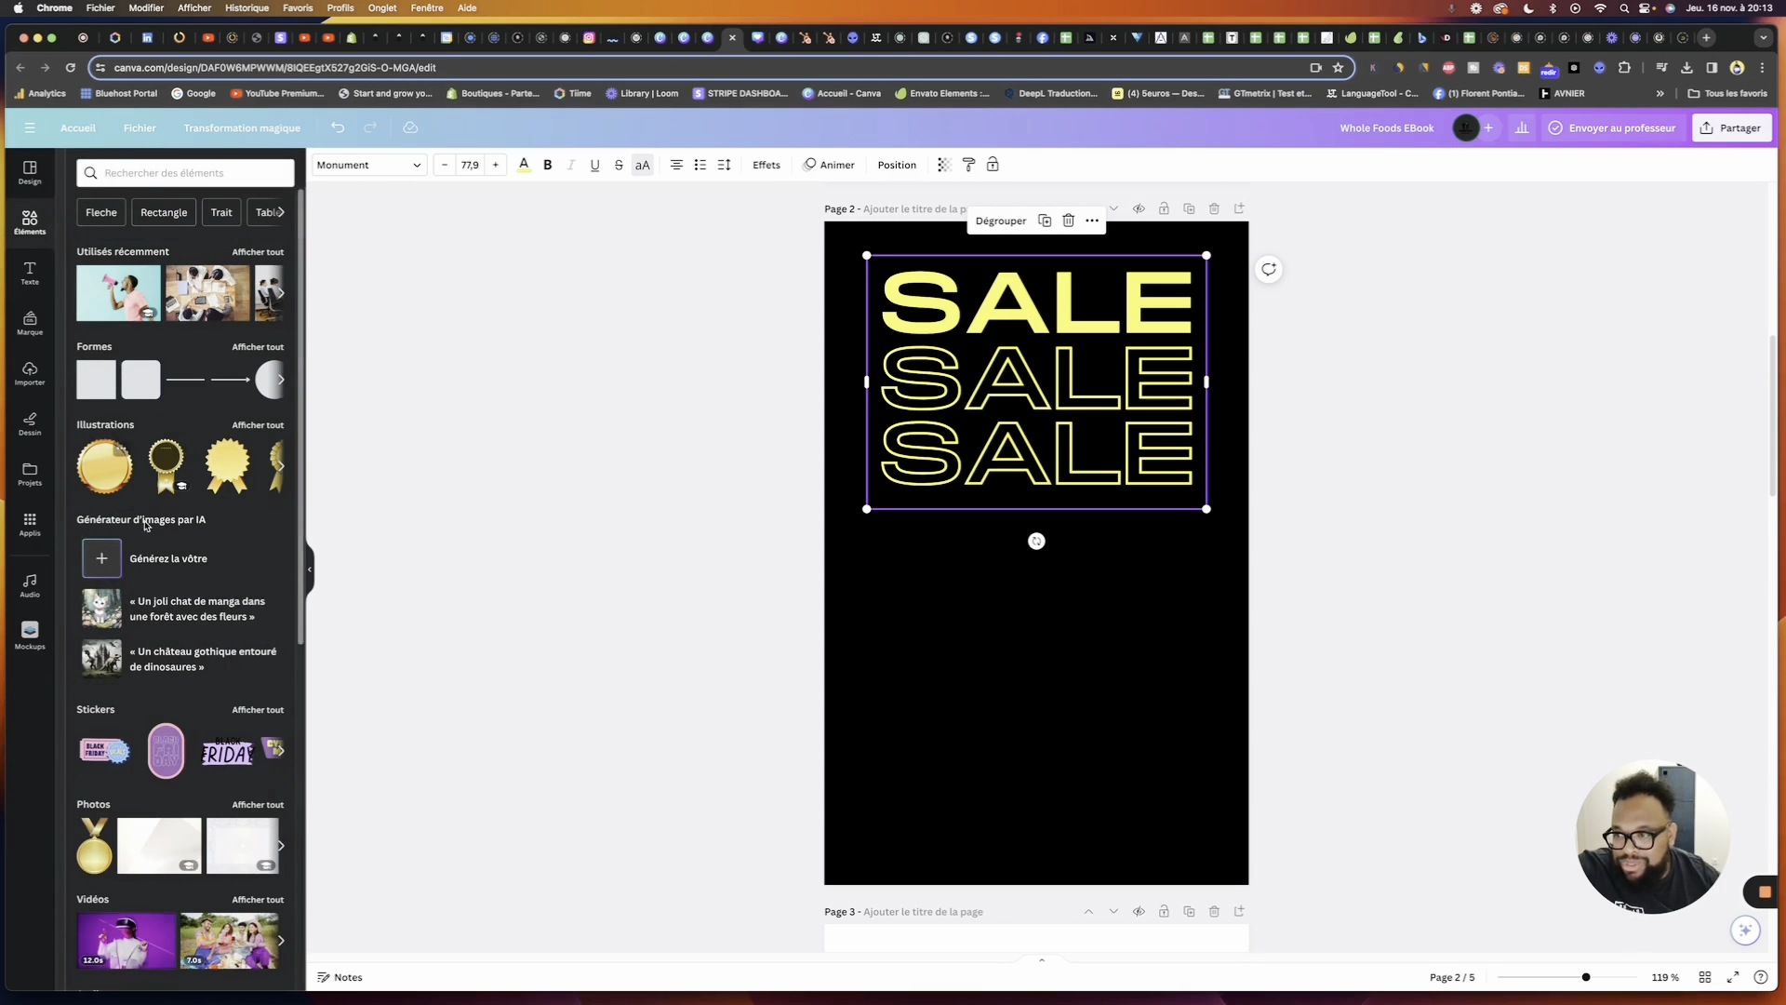
{"action": "scroll", "coordinate": [190, 596], "scroll_direction": "down", "scroll_amount": 3}
{"action": "scroll", "coordinate": [189, 596], "scroll_direction": "down", "scroll_amount": 5}
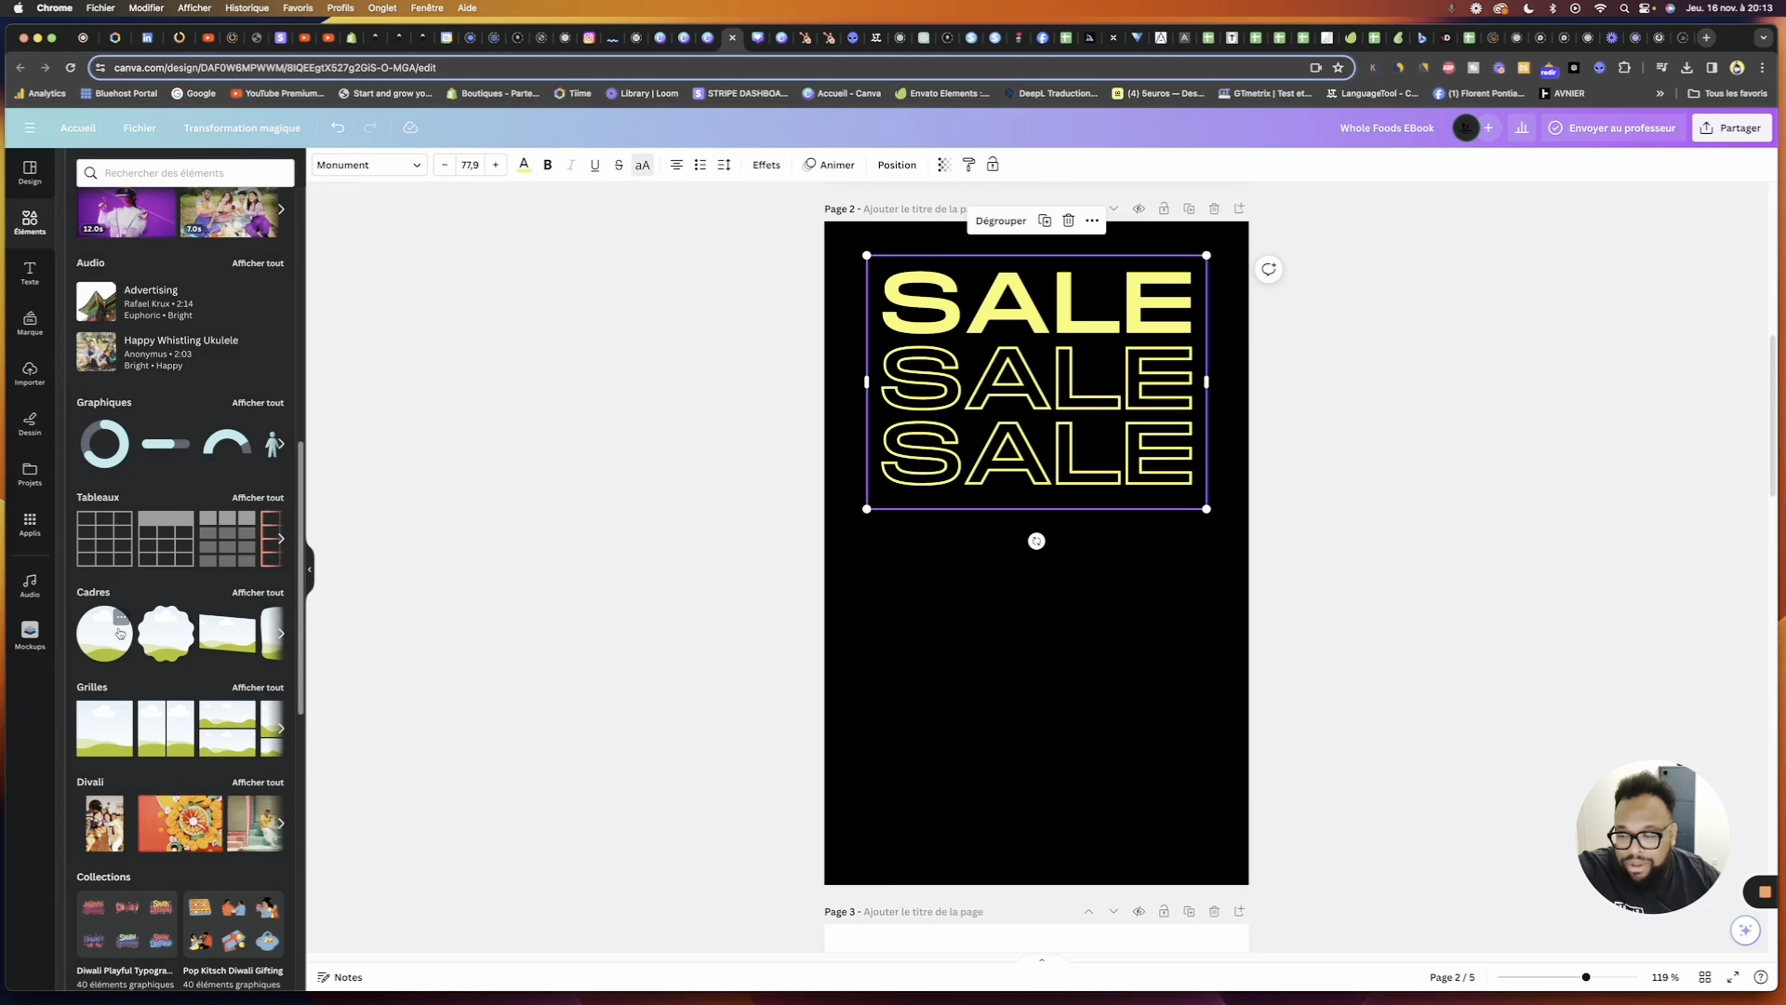
{"action": "left_click", "coordinate": [107, 636]}
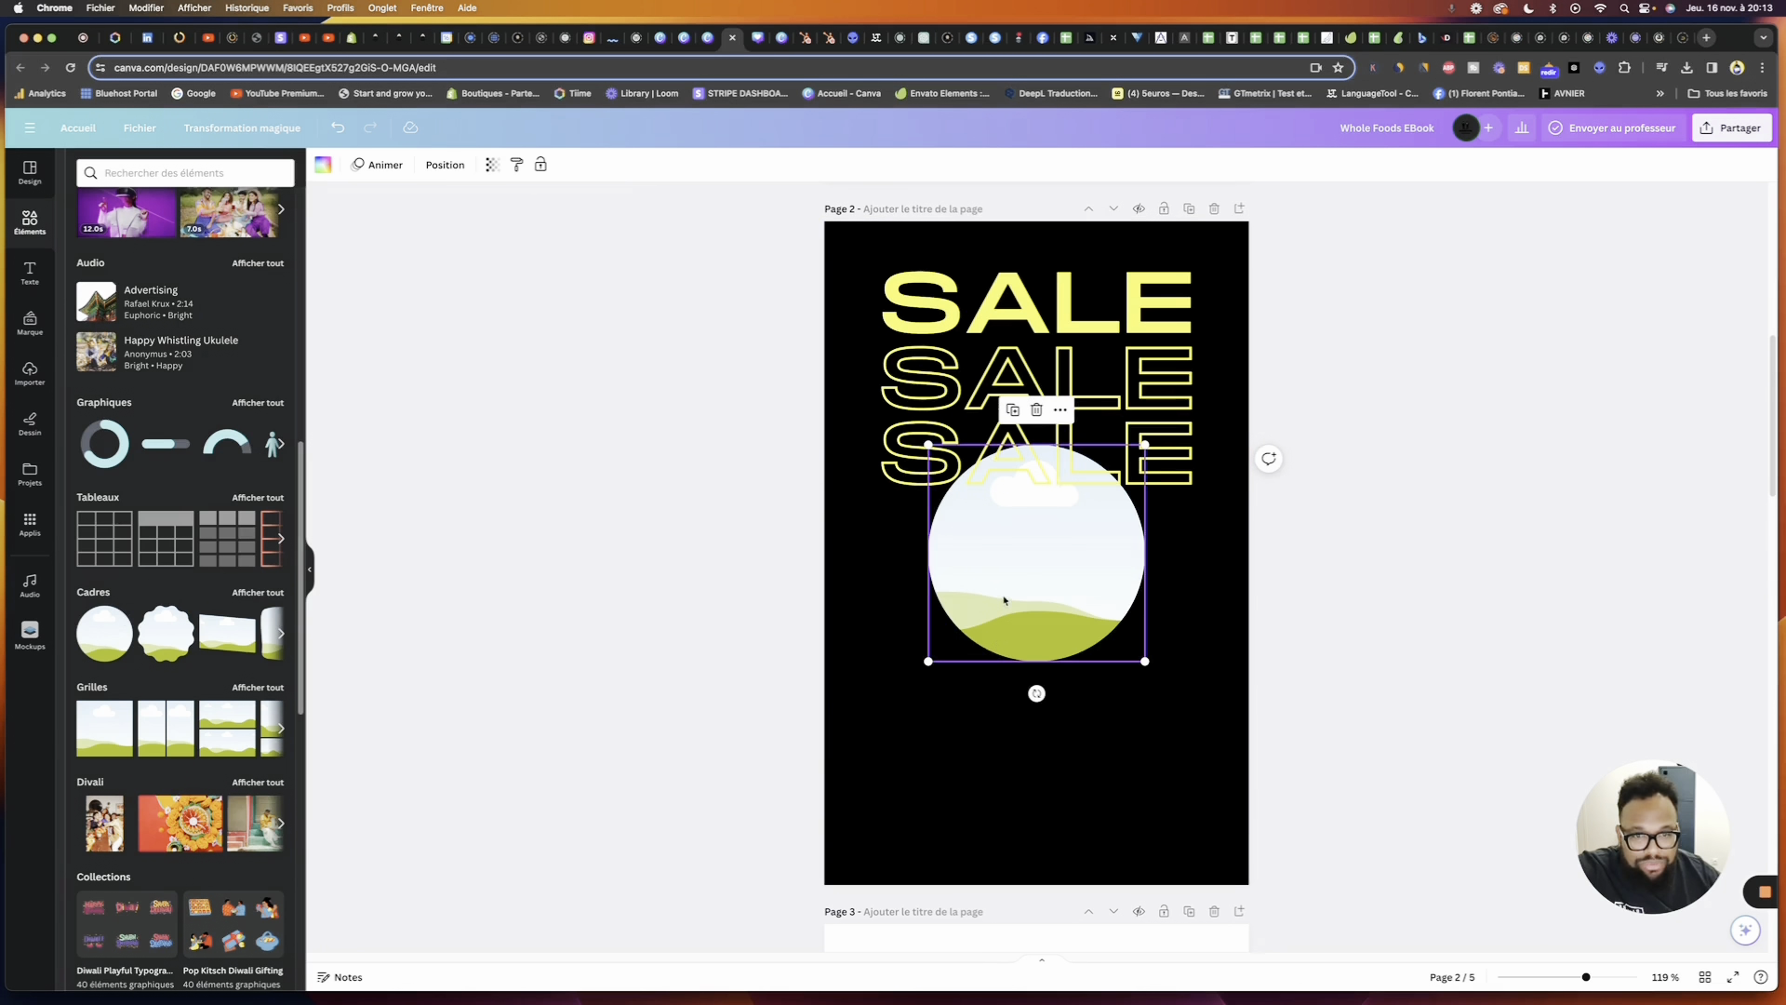
{"action": "left_click_drag", "start_coordinate": [1004, 600], "coordinate": [991, 721]}
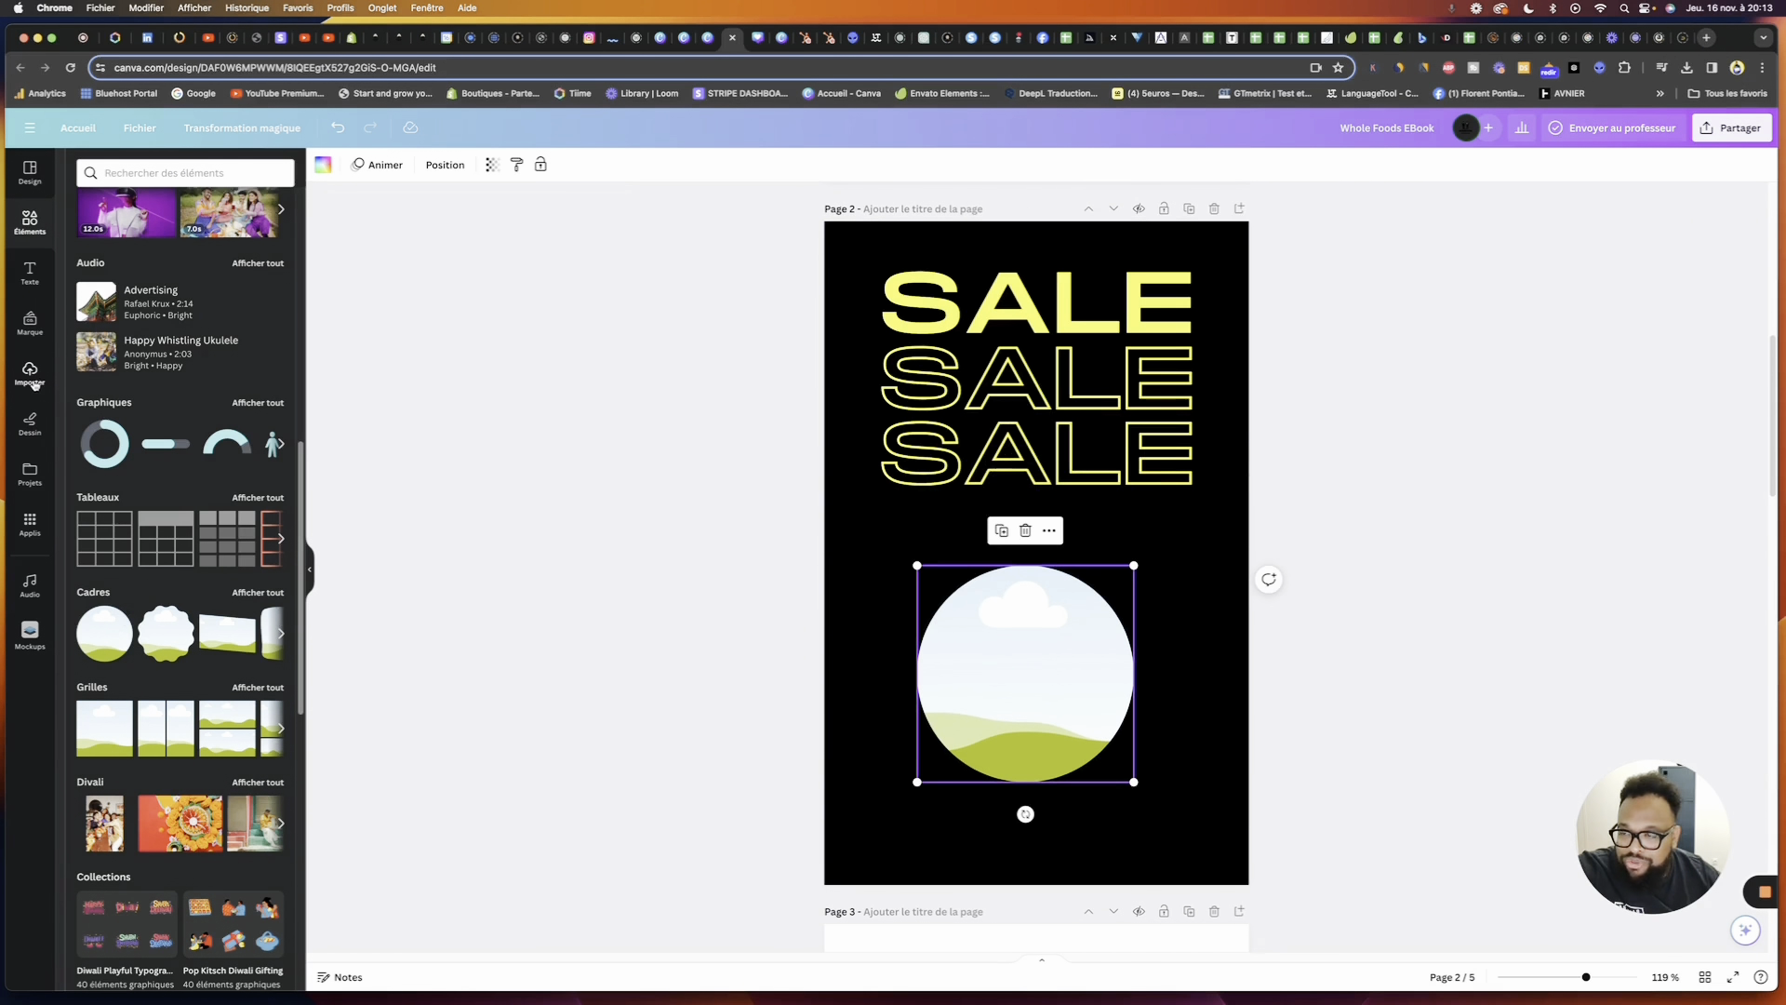
Fill the circular frame with the uploaded photo of the man wearing a watch
{"action": "left_click", "coordinate": [34, 382]}
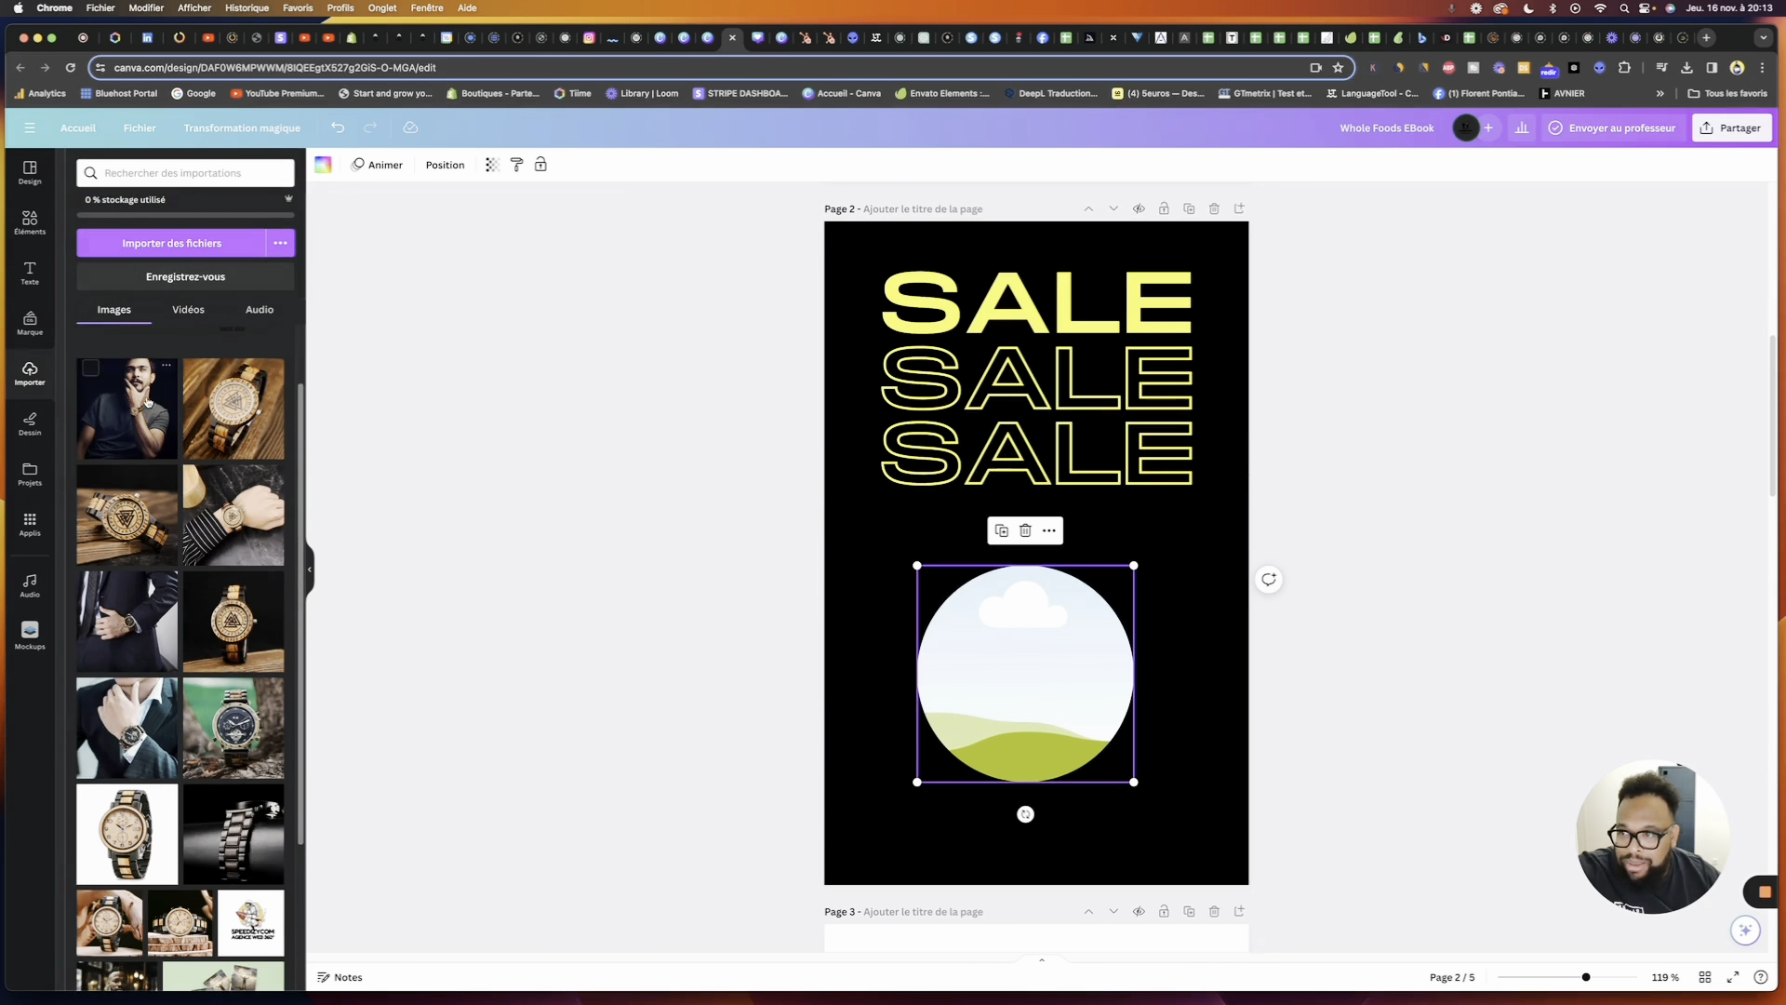
{"action": "left_click_drag", "start_coordinate": [133, 407], "coordinate": [1025, 684]}
{"action": "left_click", "coordinate": [1164, 687]}
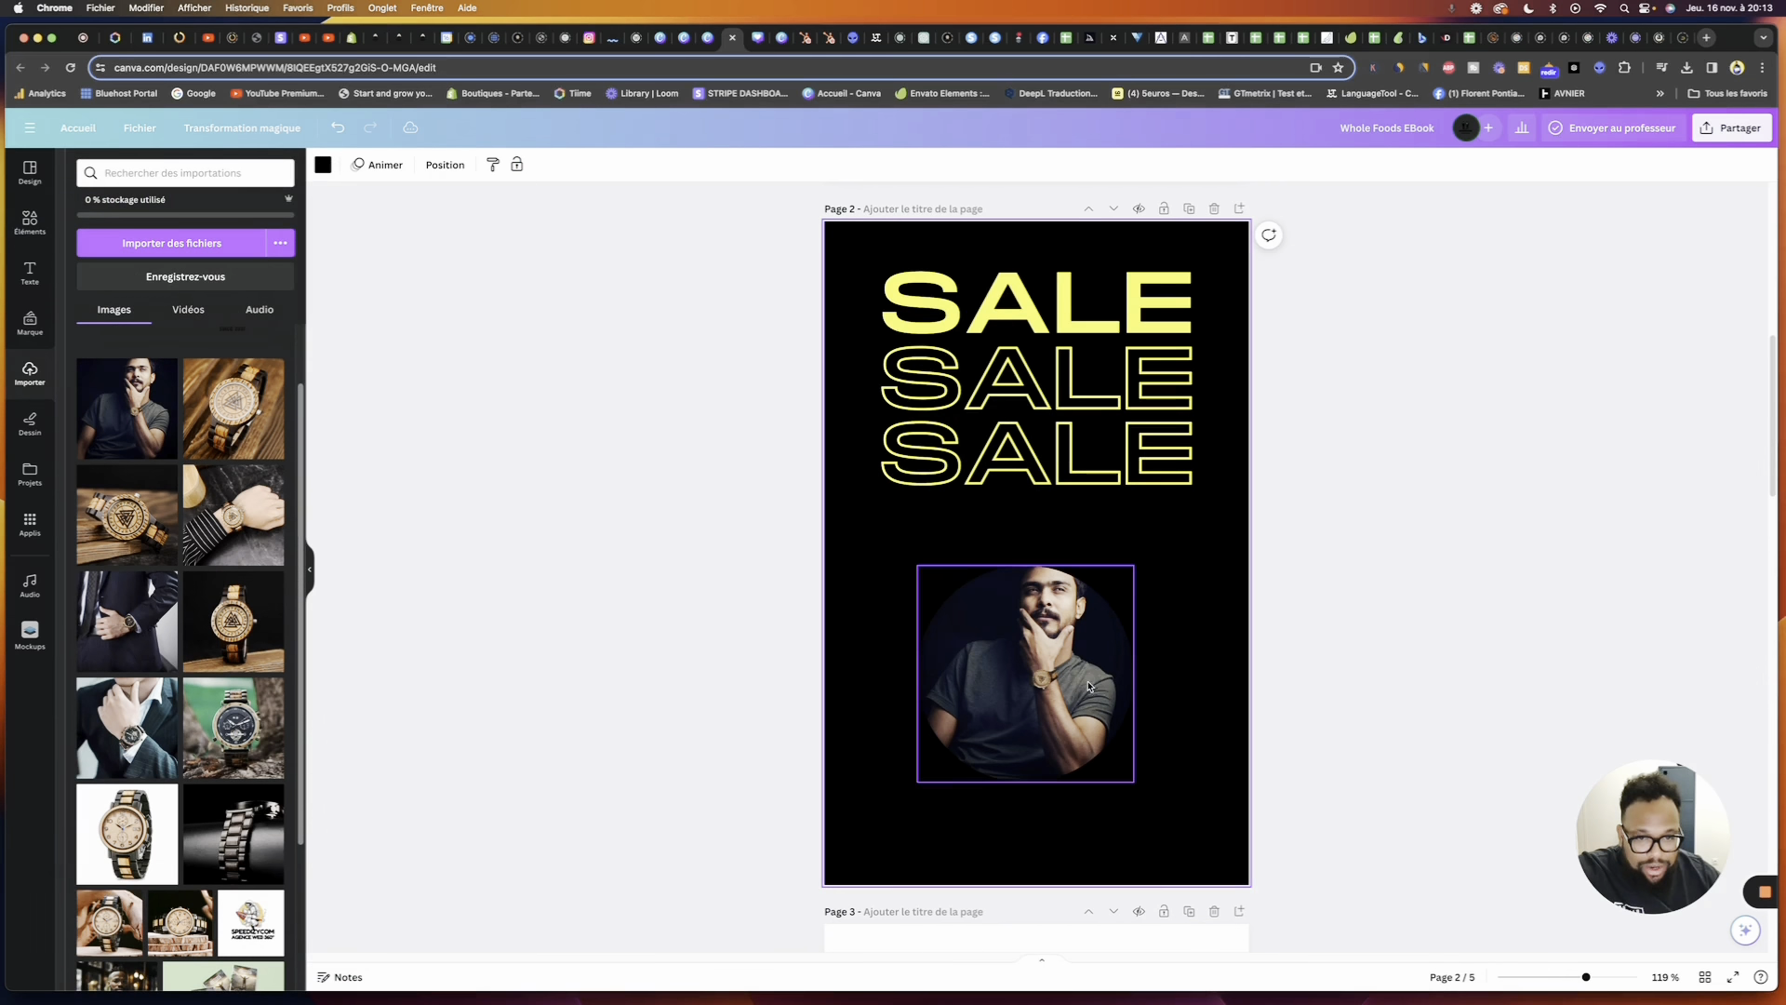
Search the elements library for "cercle"
{"action": "left_click", "coordinate": [20, 226]}
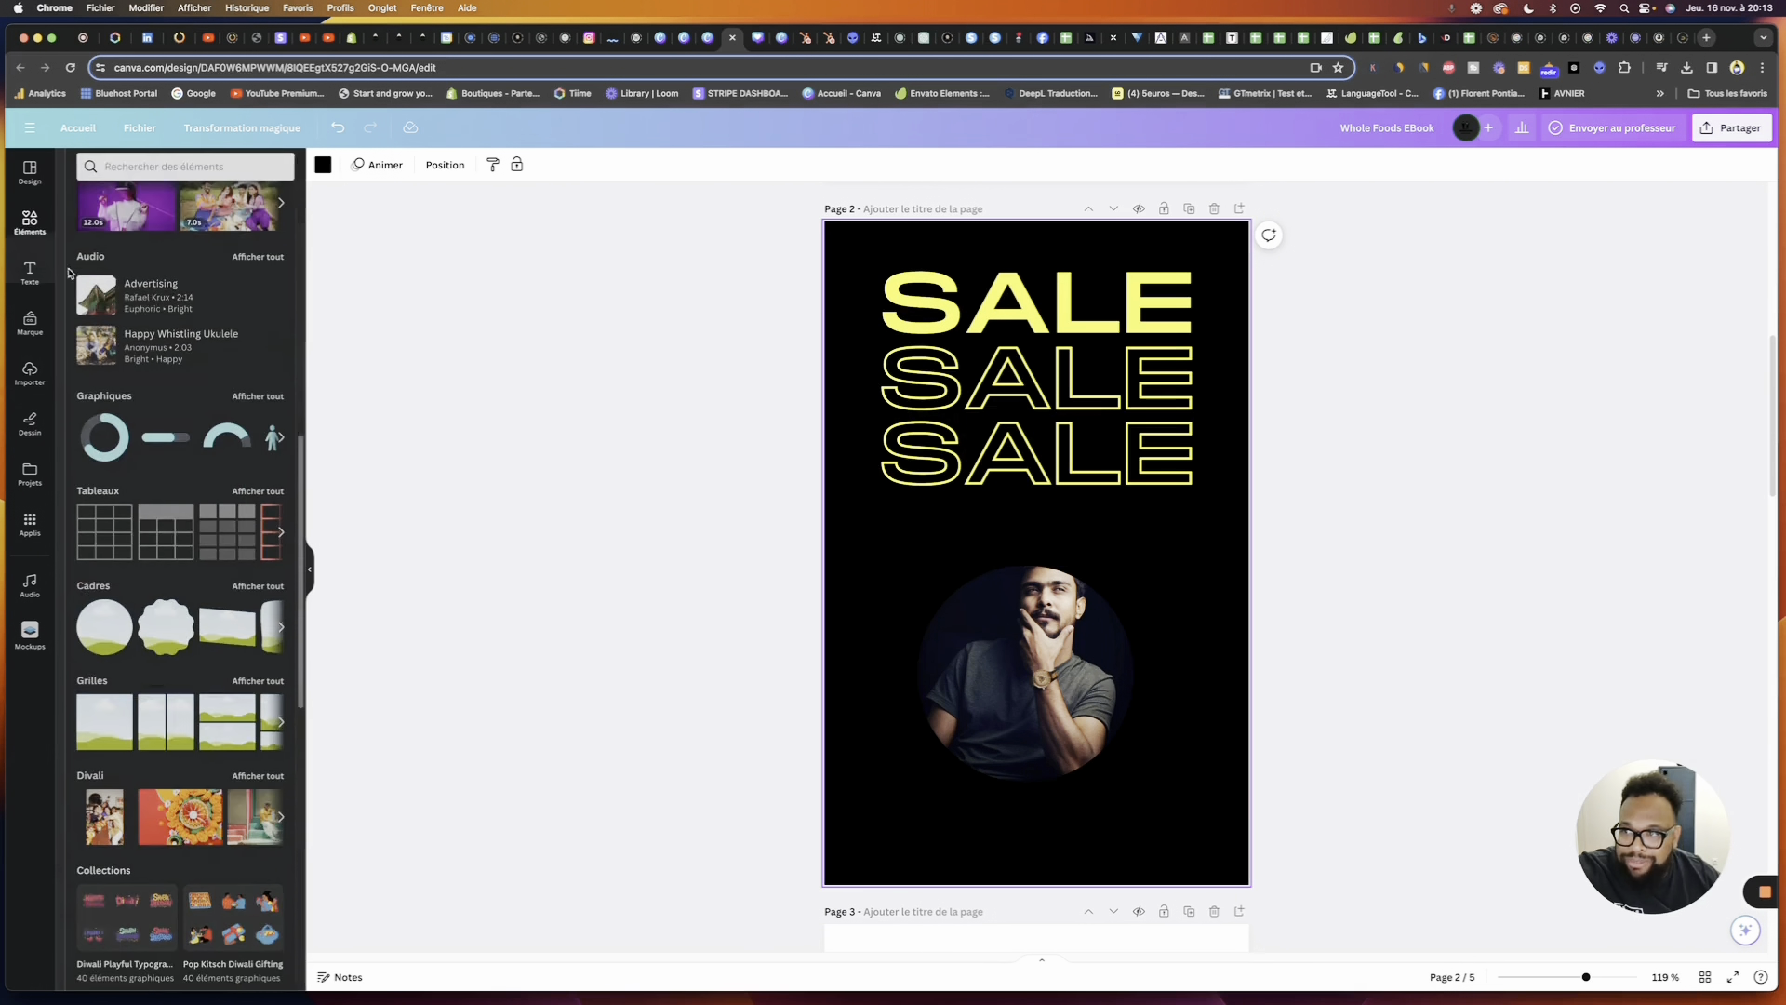
{"action": "scroll", "coordinate": [214, 367], "scroll_direction": "up", "scroll_amount": 5}
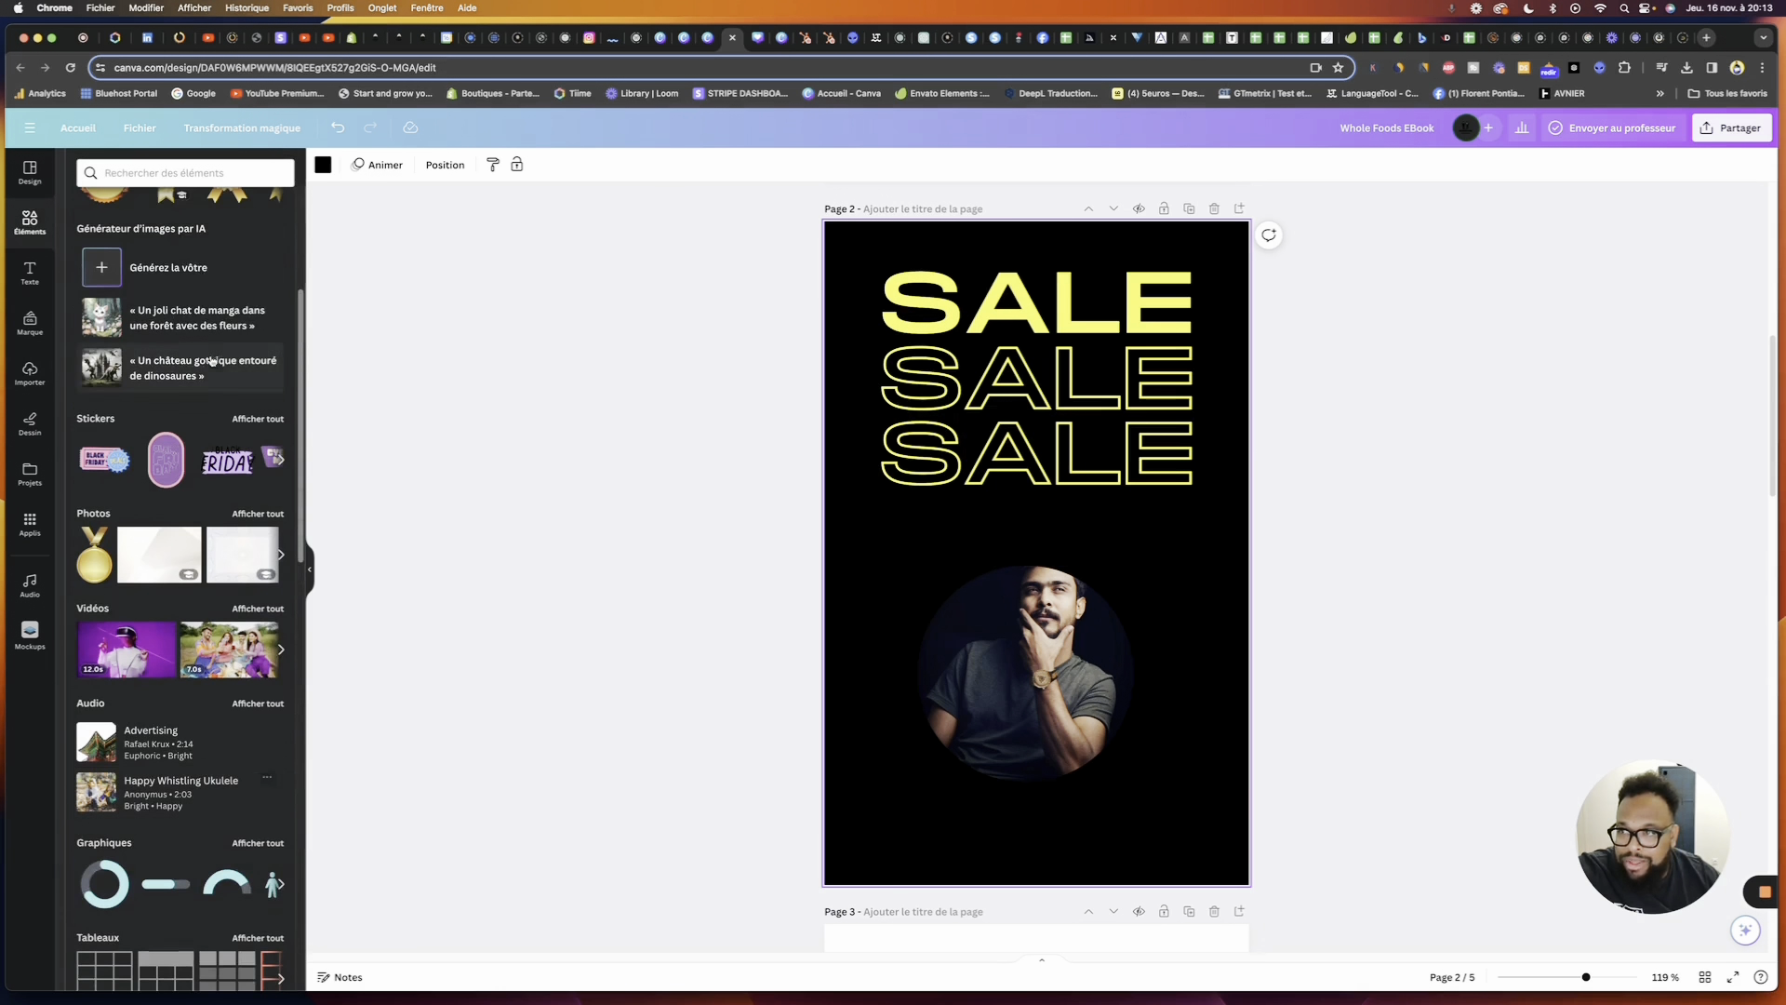
{"action": "left_click", "coordinate": [168, 172]}
{"action": "type", "text": "cercle"}
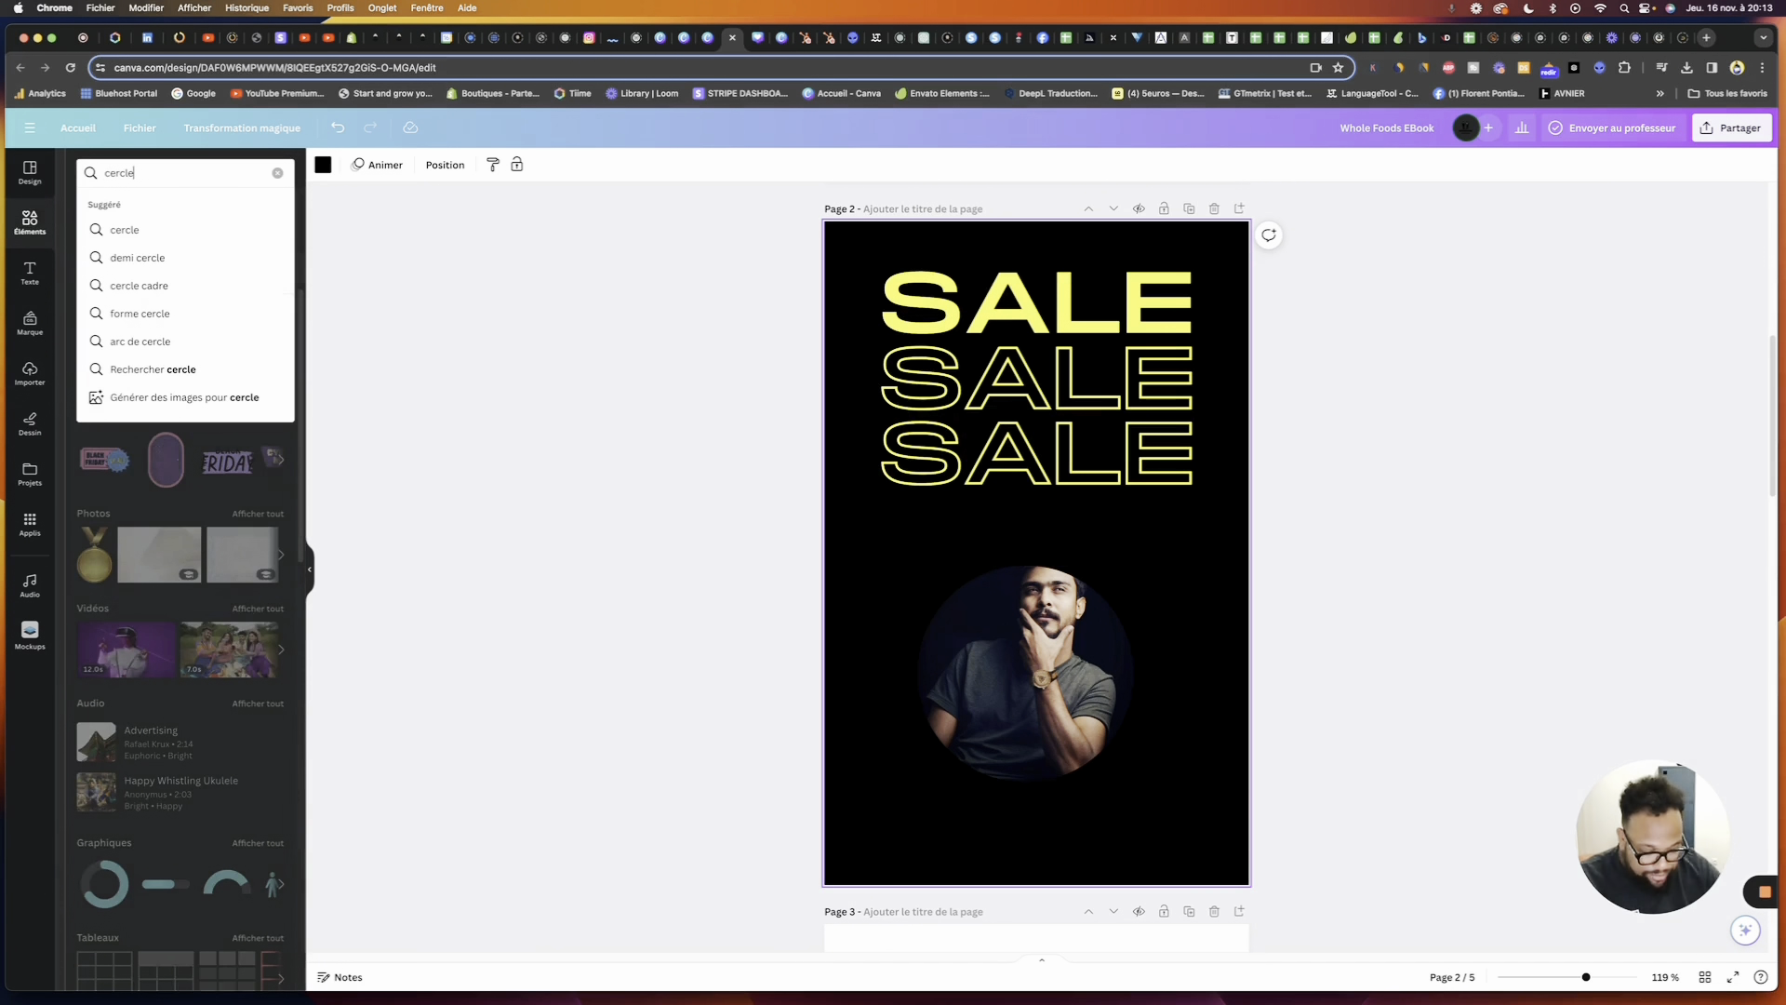
{"action": "key", "text": "Return"}
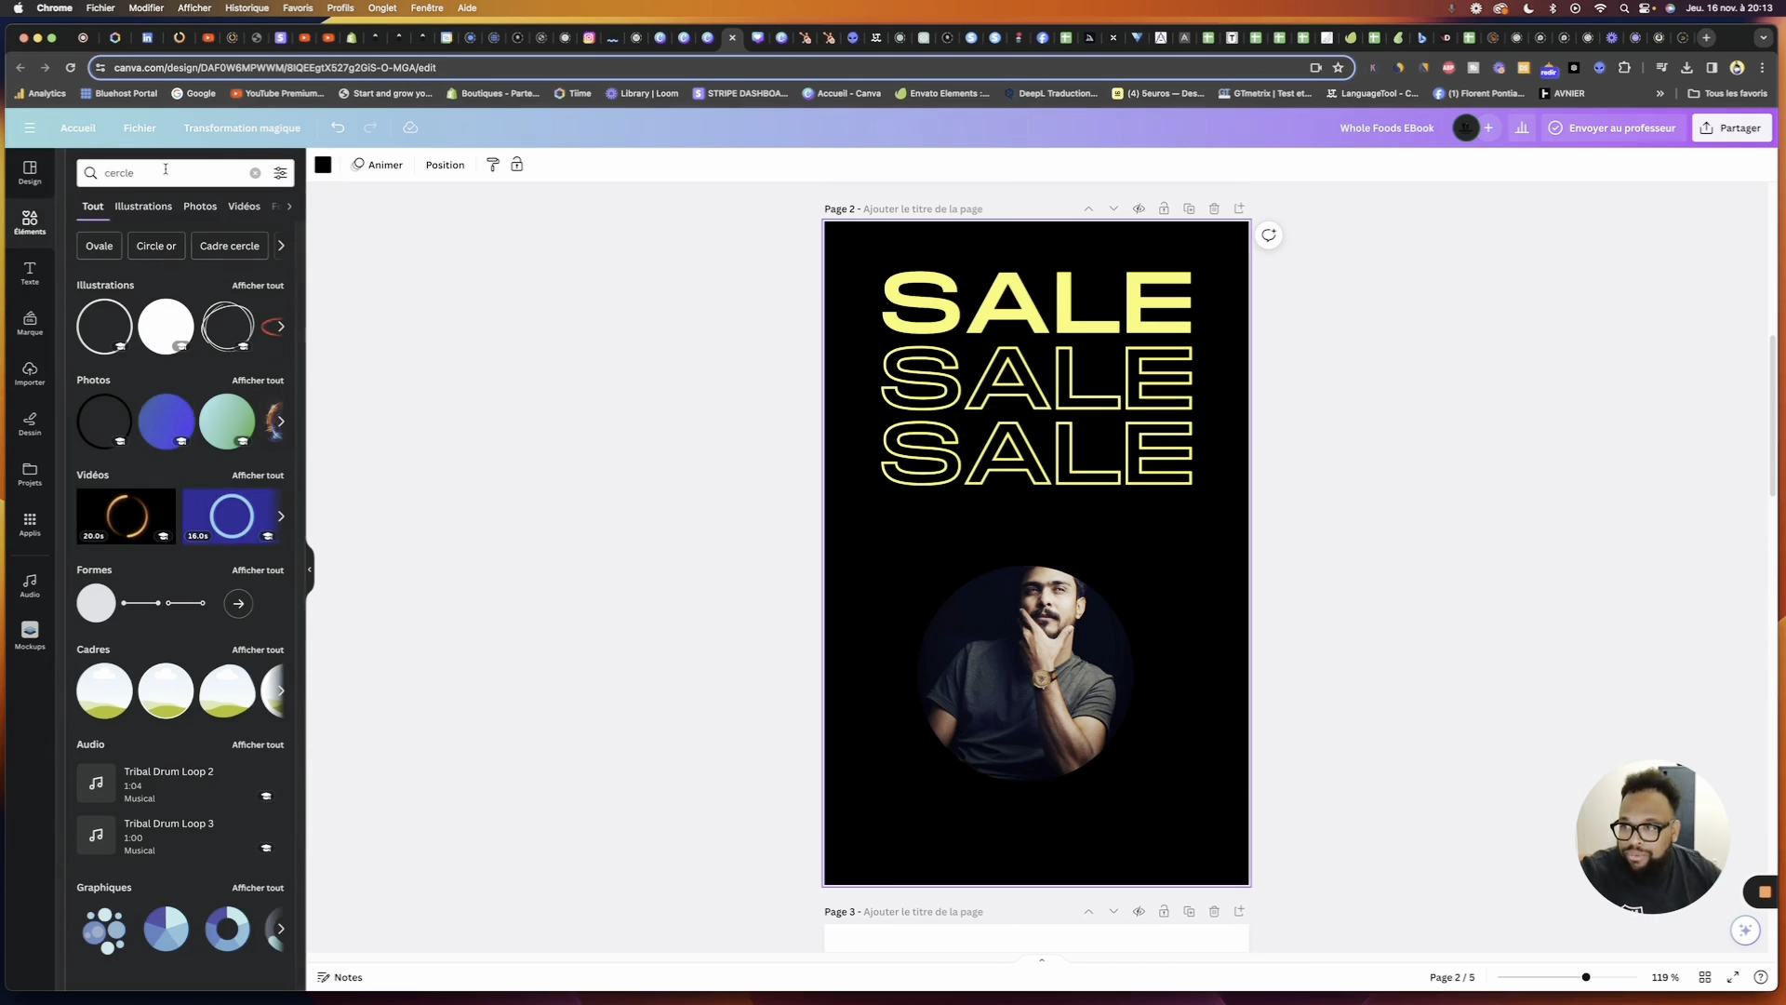
Insert the 10-second pink and blue neon circle video from the "cercle" video results on page 2
{"action": "left_click", "coordinate": [258, 286]}
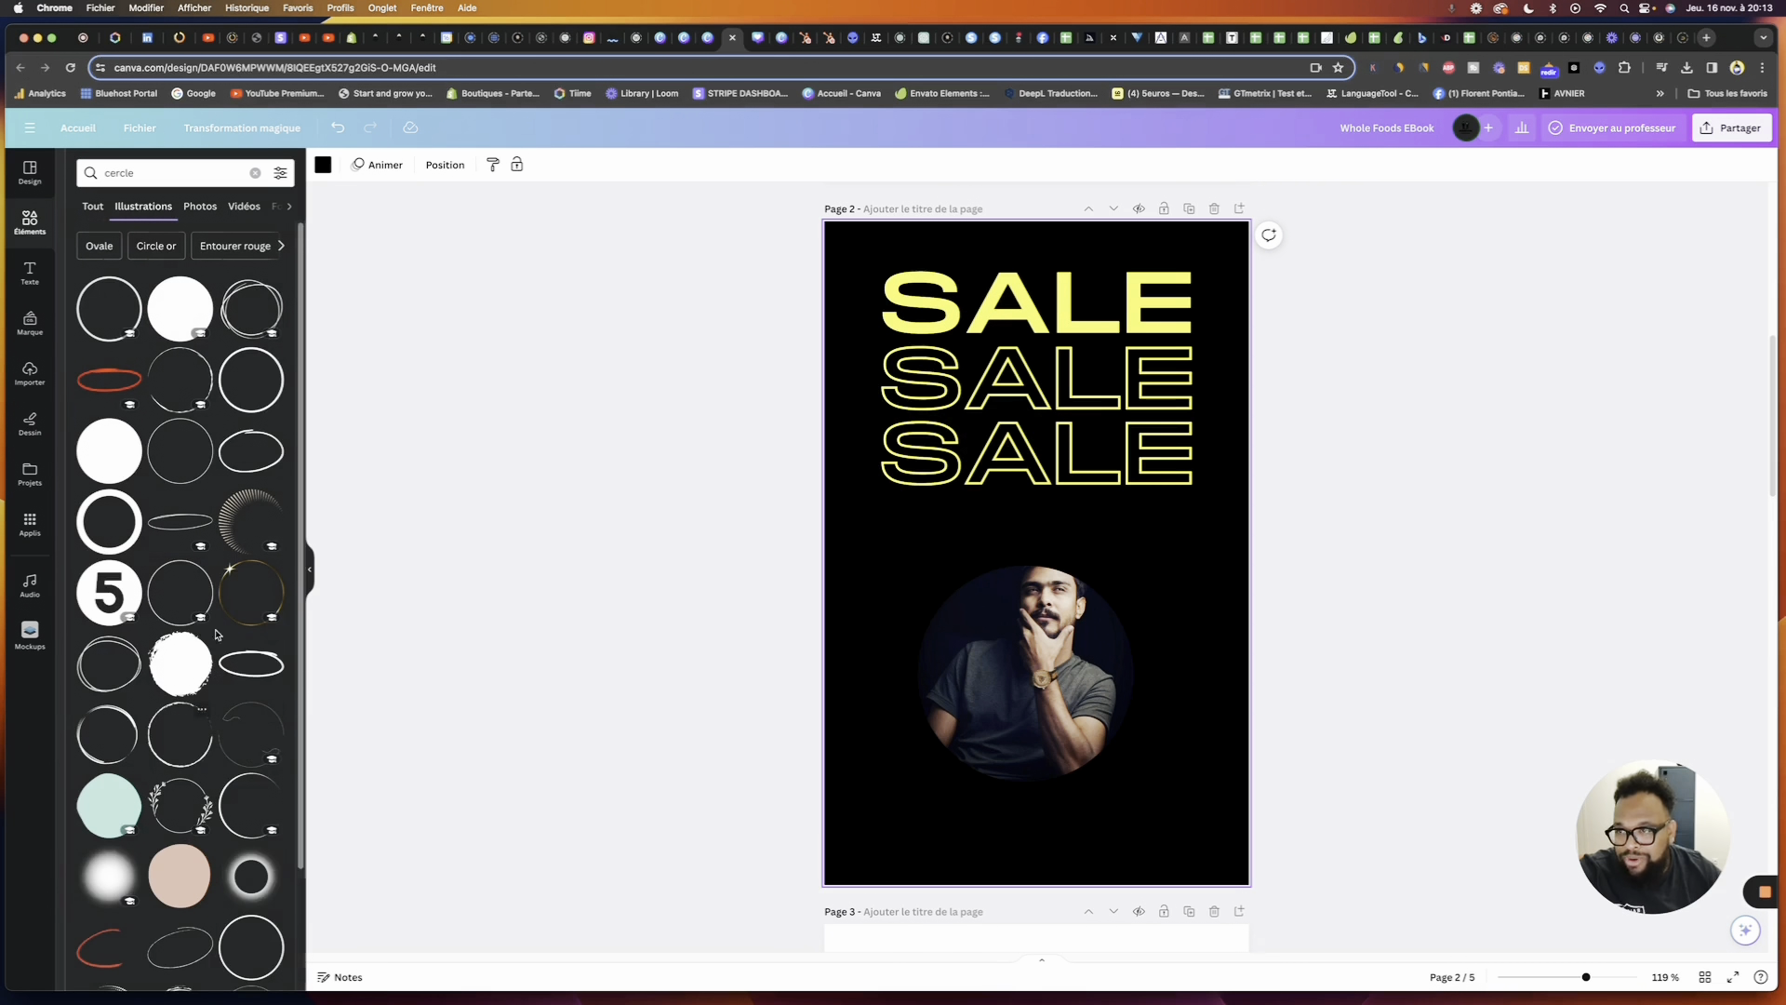
{"action": "left_click", "coordinate": [235, 208]}
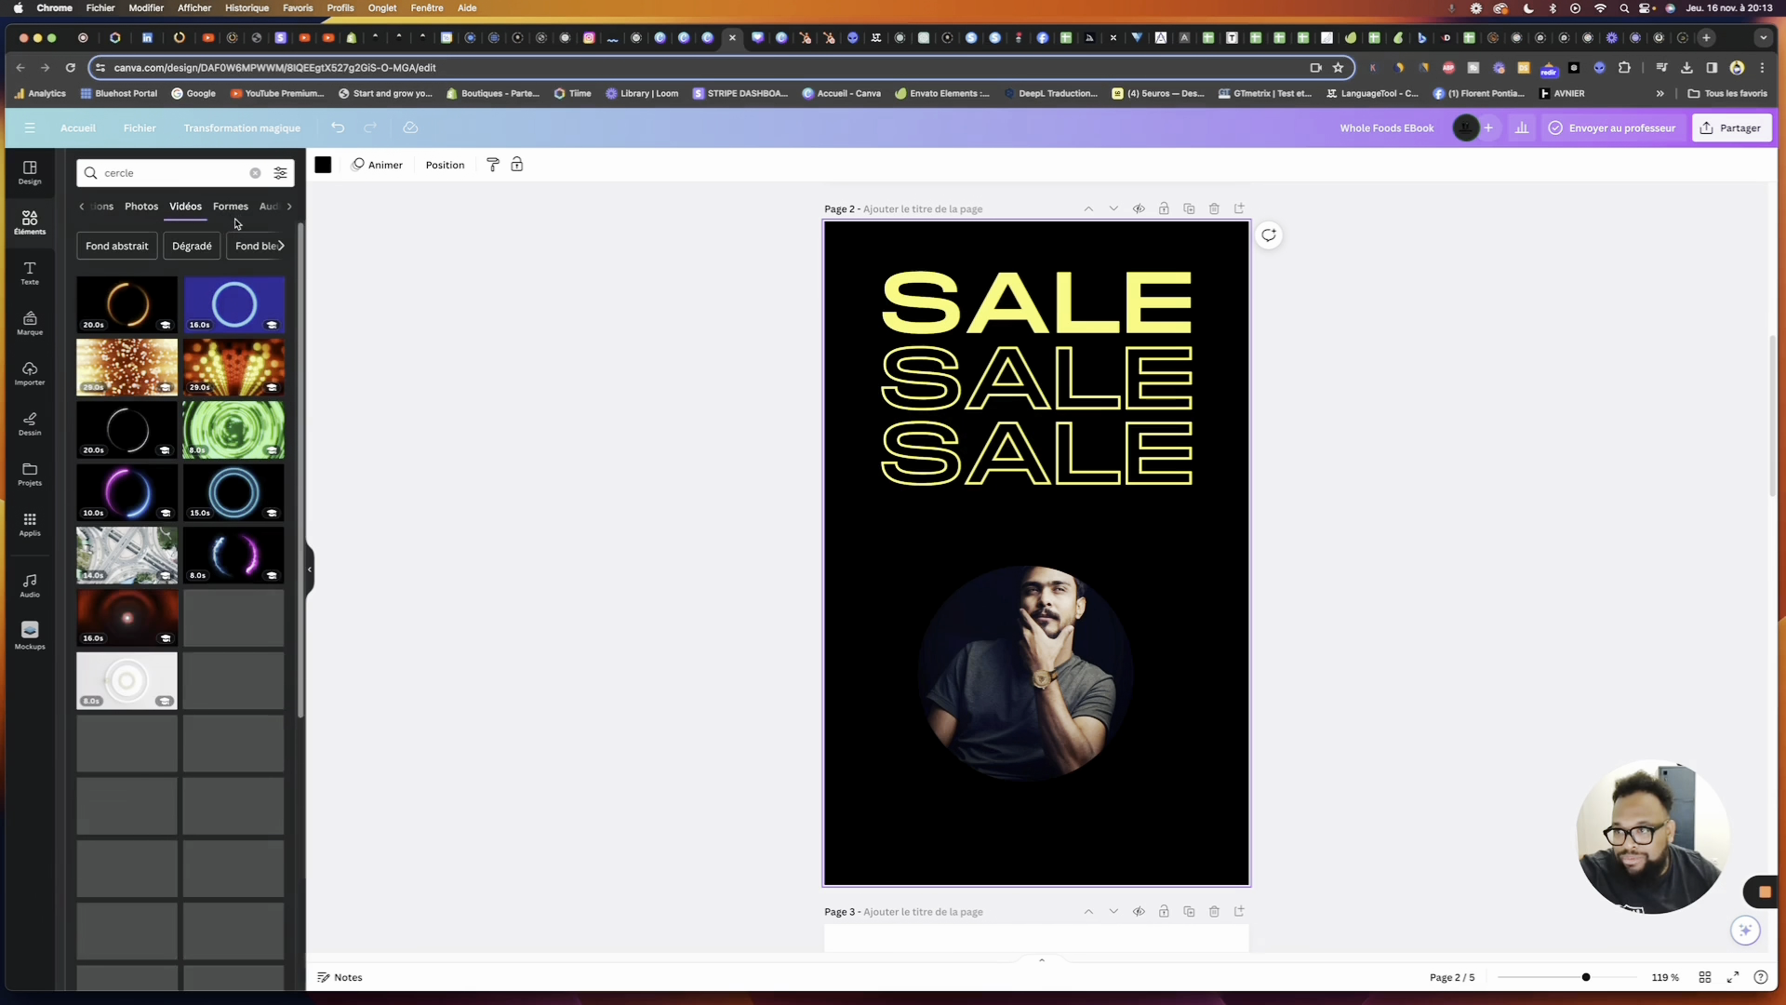
{"action": "left_click", "coordinate": [149, 514]}
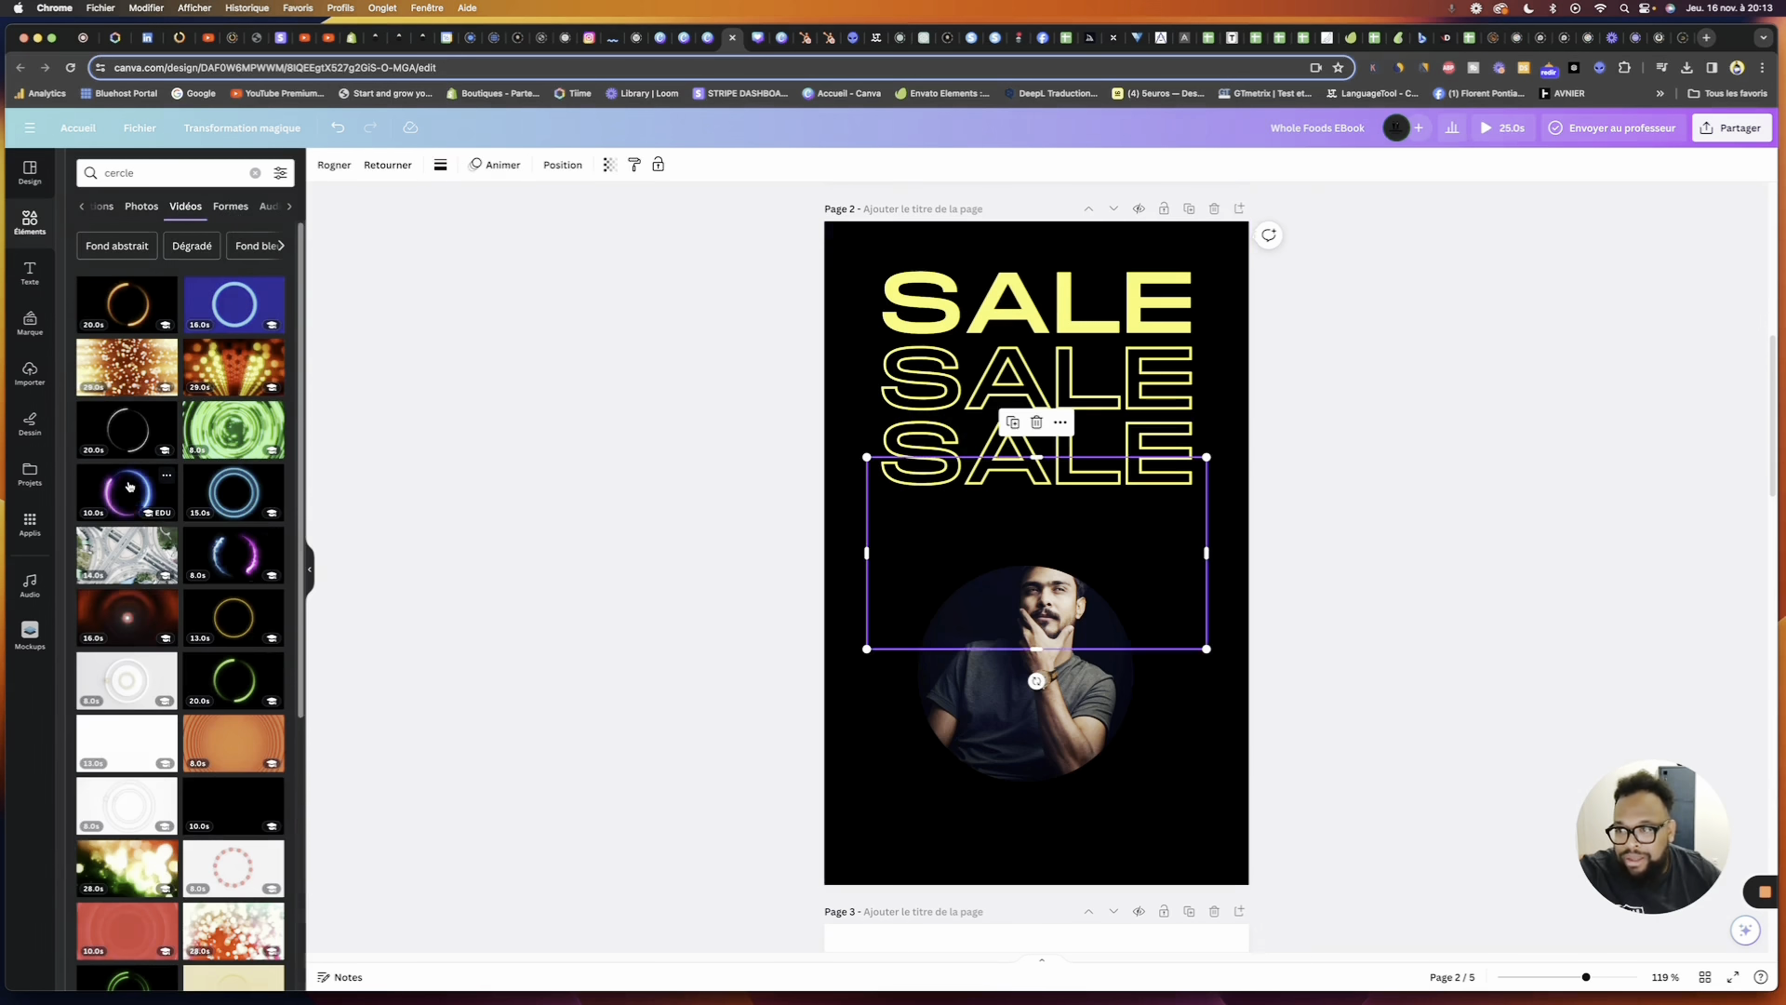
Try to place the neon circle video over the man's photo, and undo the placement
{"action": "left_click_drag", "start_coordinate": [1141, 566], "coordinate": [1122, 635]}
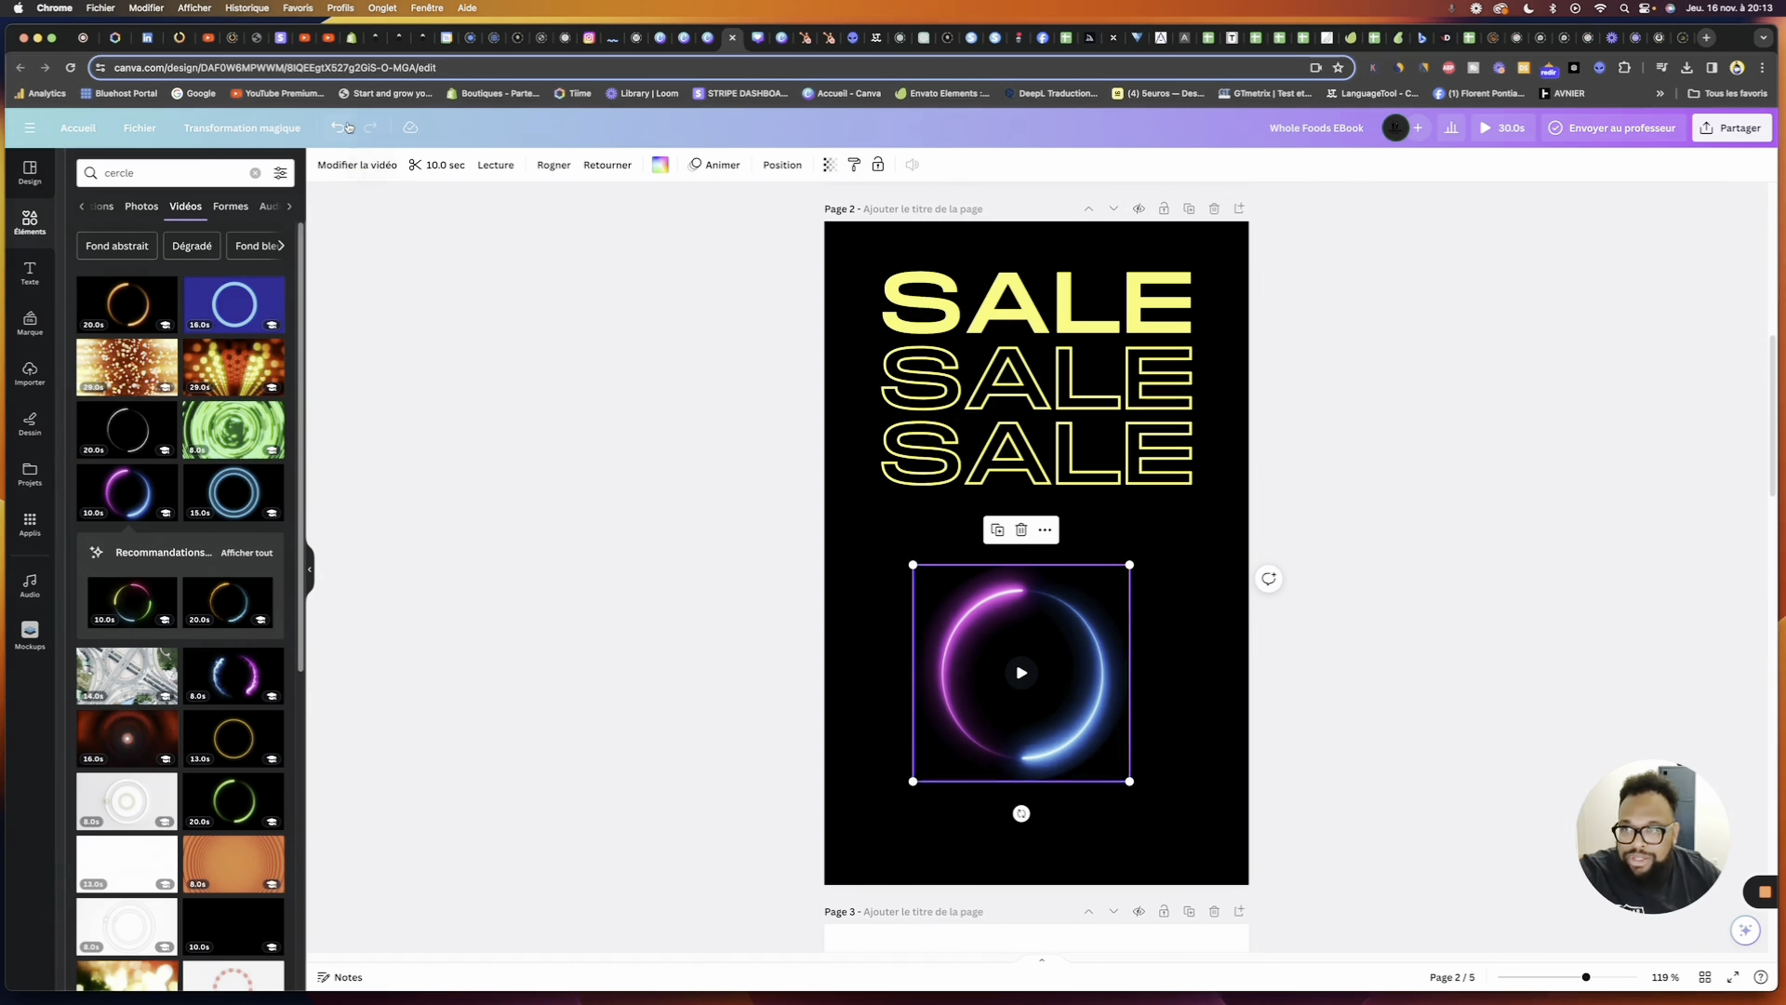
{"action": "left_click", "coordinate": [347, 128]}
{"action": "left_click", "coordinate": [339, 128]}
{"action": "left_click", "coordinate": [337, 129]}
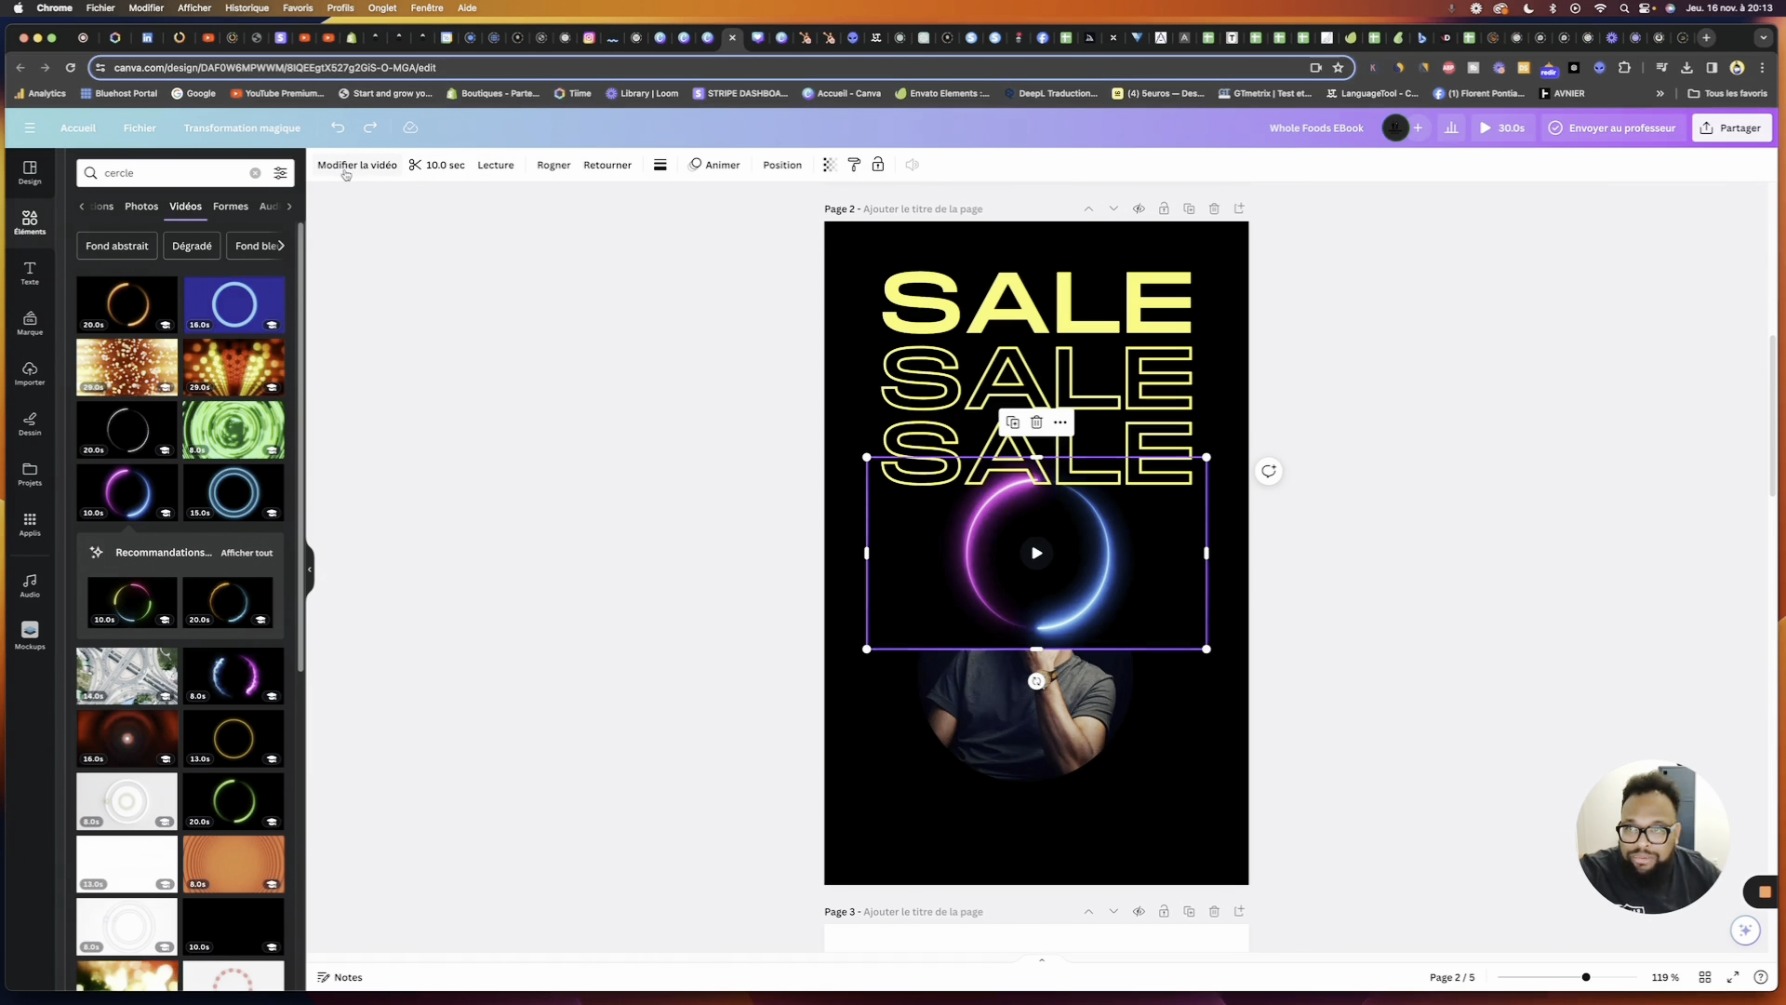
Remove the neon circle video's background and separate the circular photo from it by moving the photo to the page's lower right corner
{"action": "left_click", "coordinate": [346, 170]}
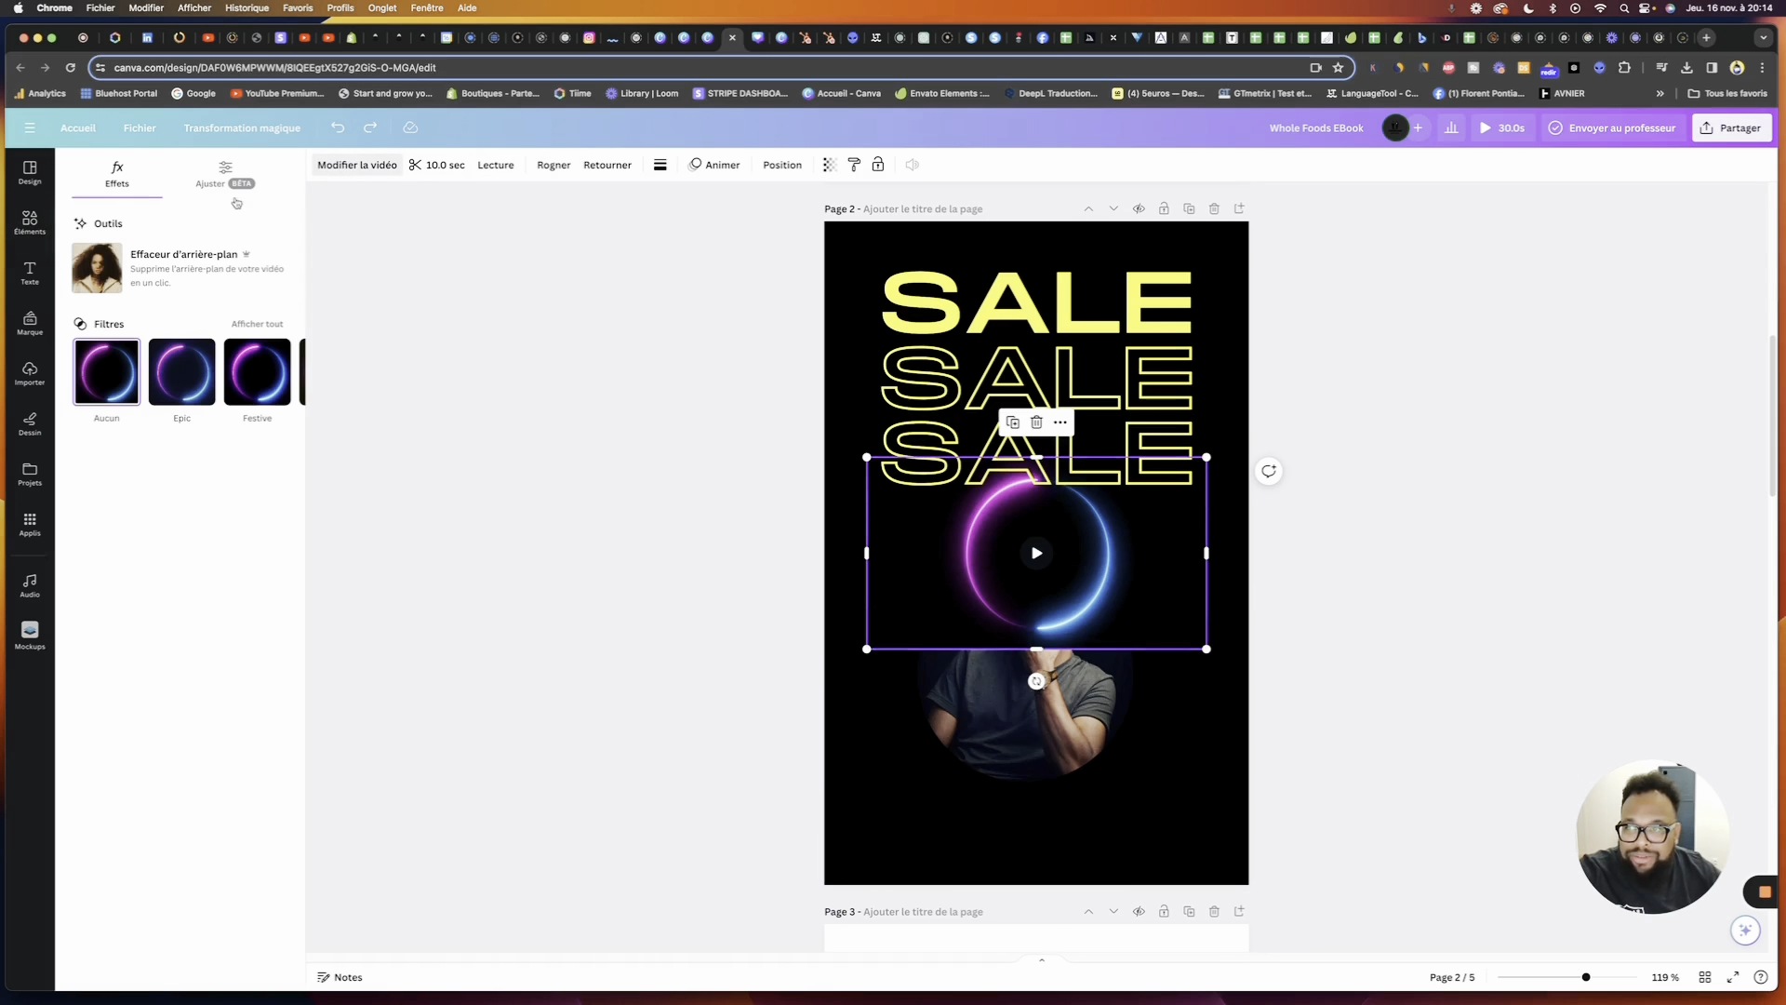
{"action": "left_click", "coordinate": [105, 260]}
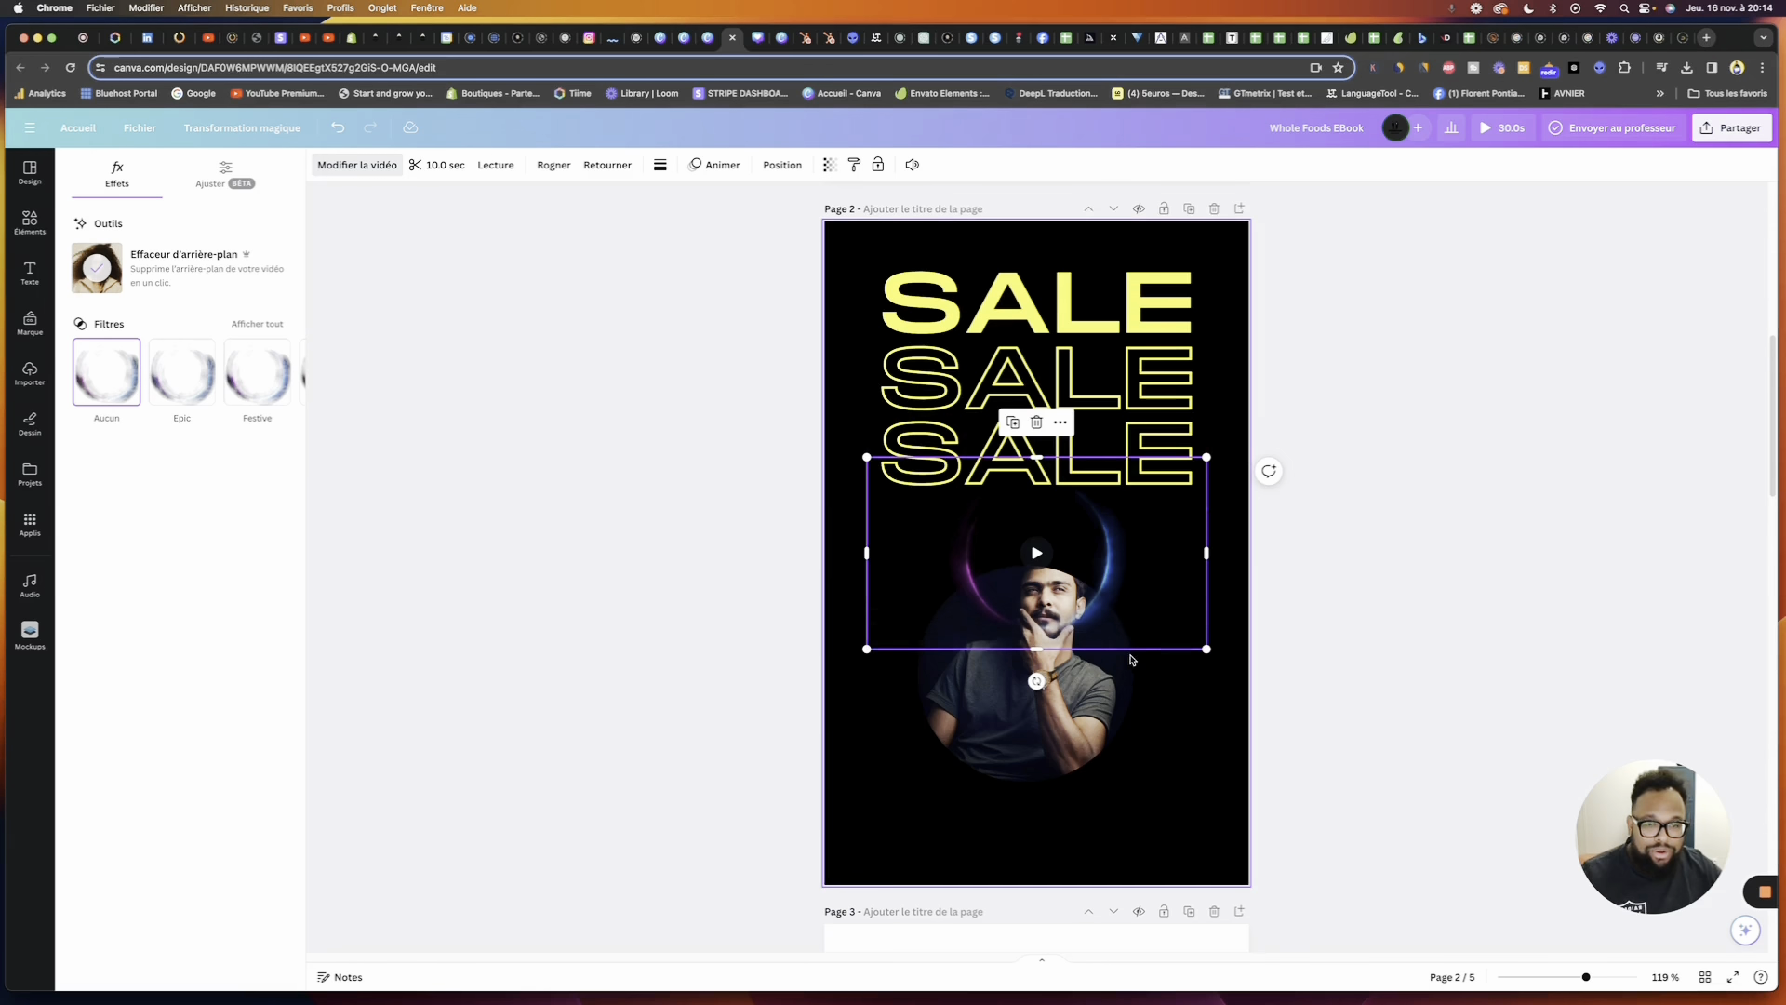
{"action": "left_click_drag", "start_coordinate": [1073, 734], "coordinate": [1192, 837]}
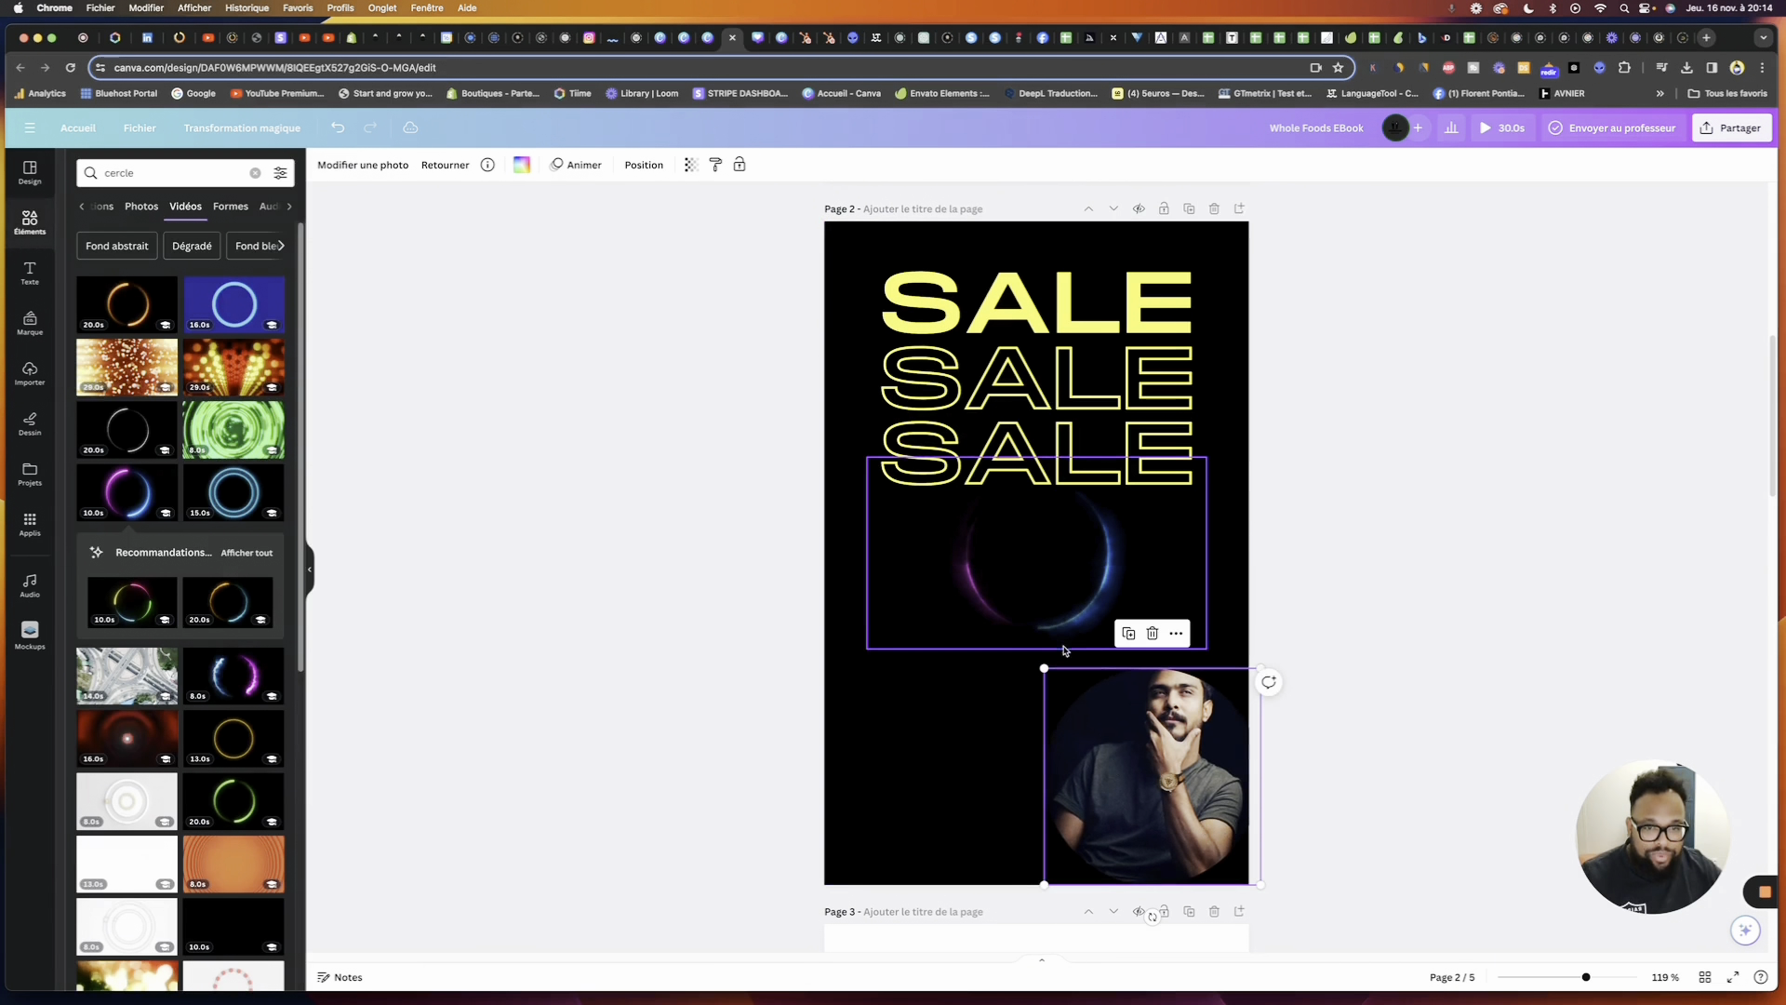
{"action": "left_click", "coordinate": [1018, 583]}
{"action": "left_click_drag", "start_coordinate": [1018, 583], "coordinate": [1013, 609]}
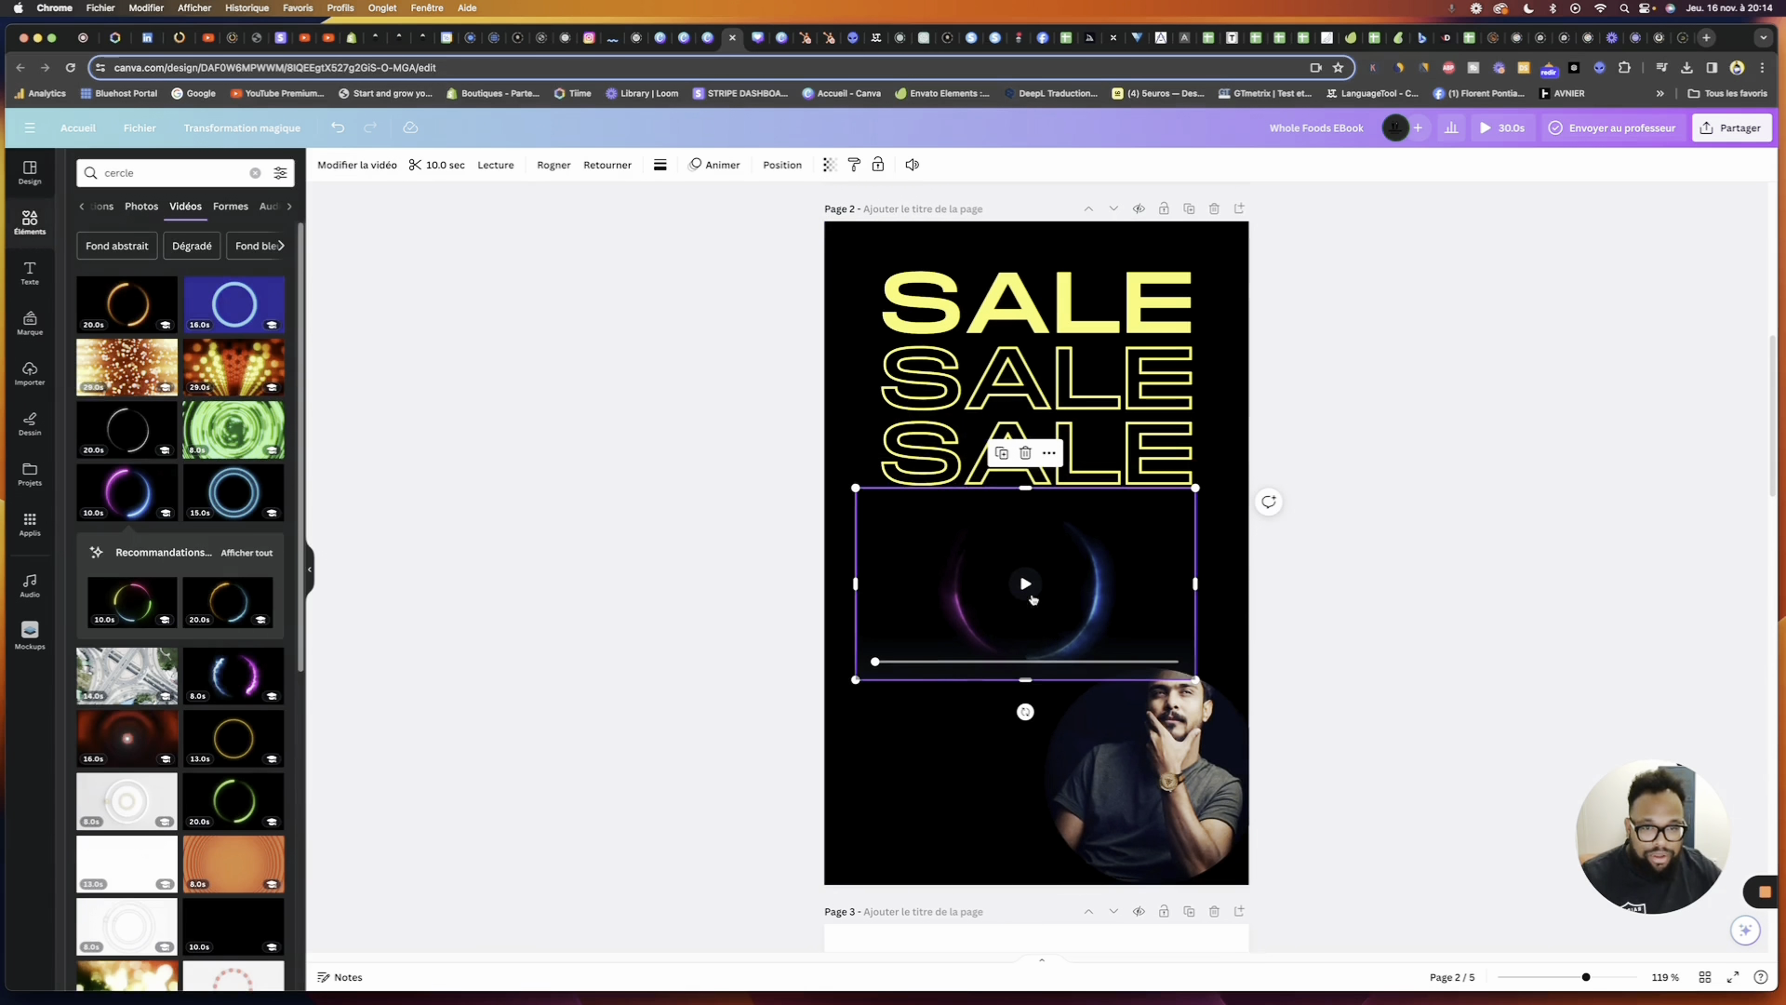
Send the neon circle video one level backward and check its layer options
{"action": "right_click", "coordinate": [1160, 606]}
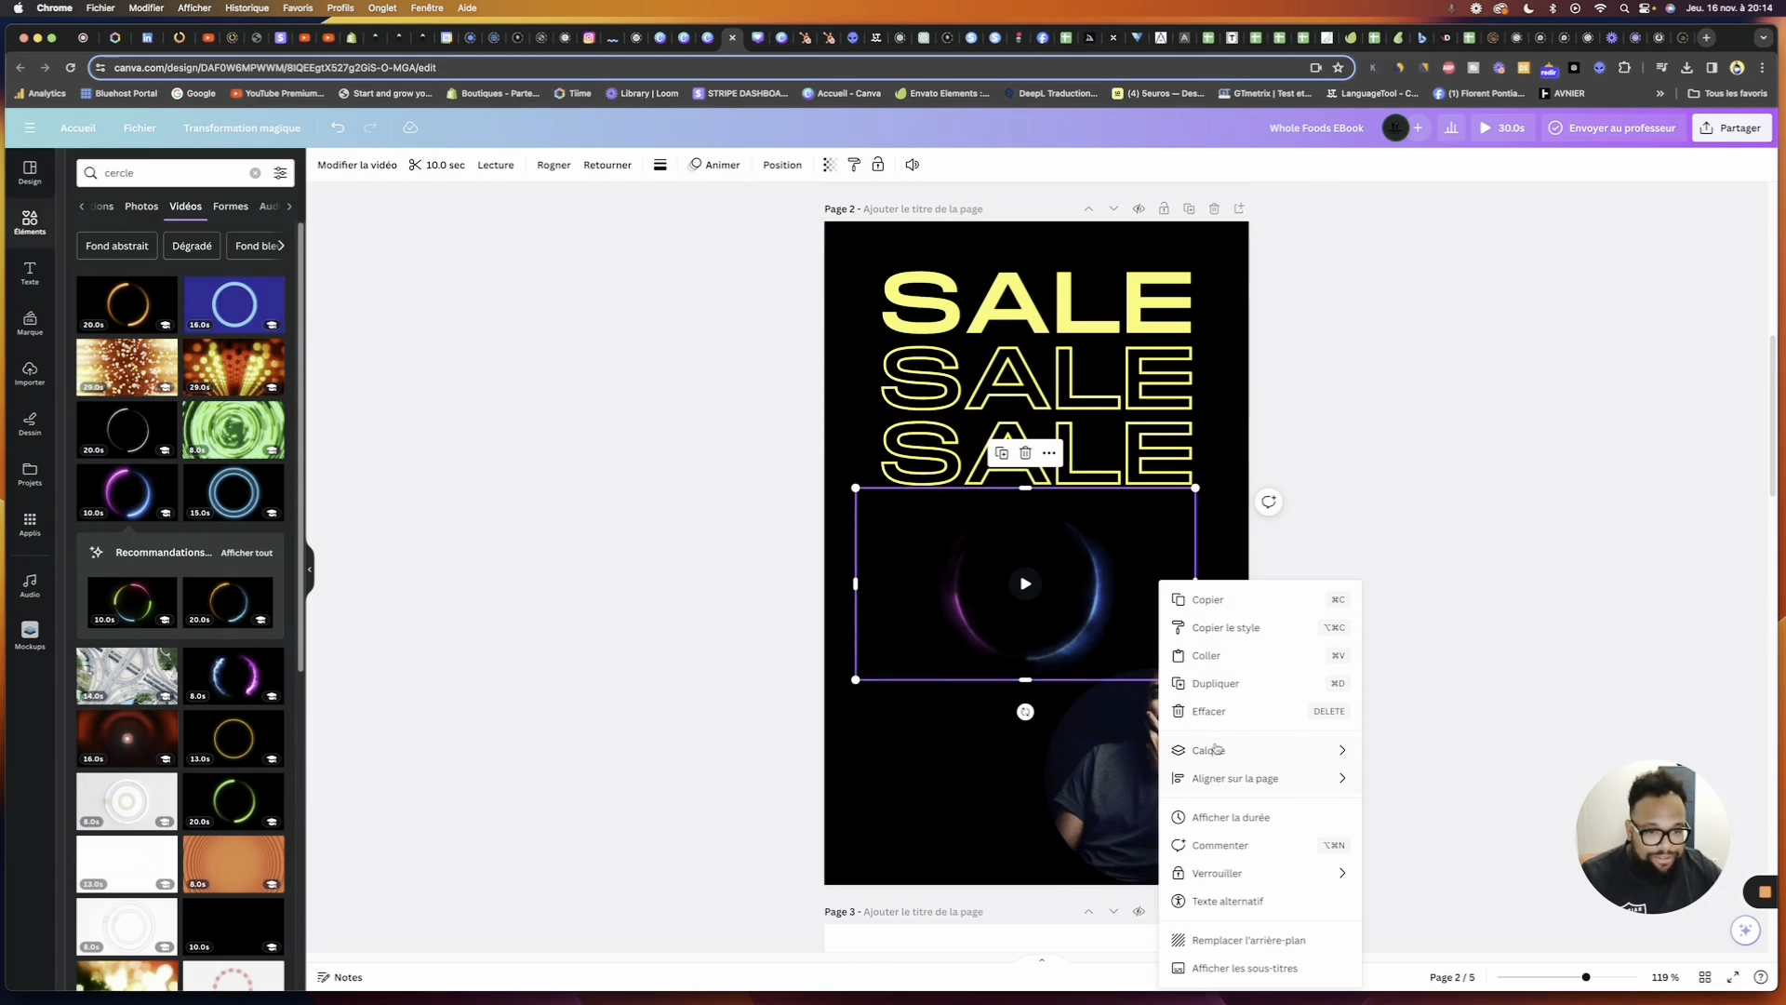
{"action": "mouse_move", "coordinate": [1217, 749]}
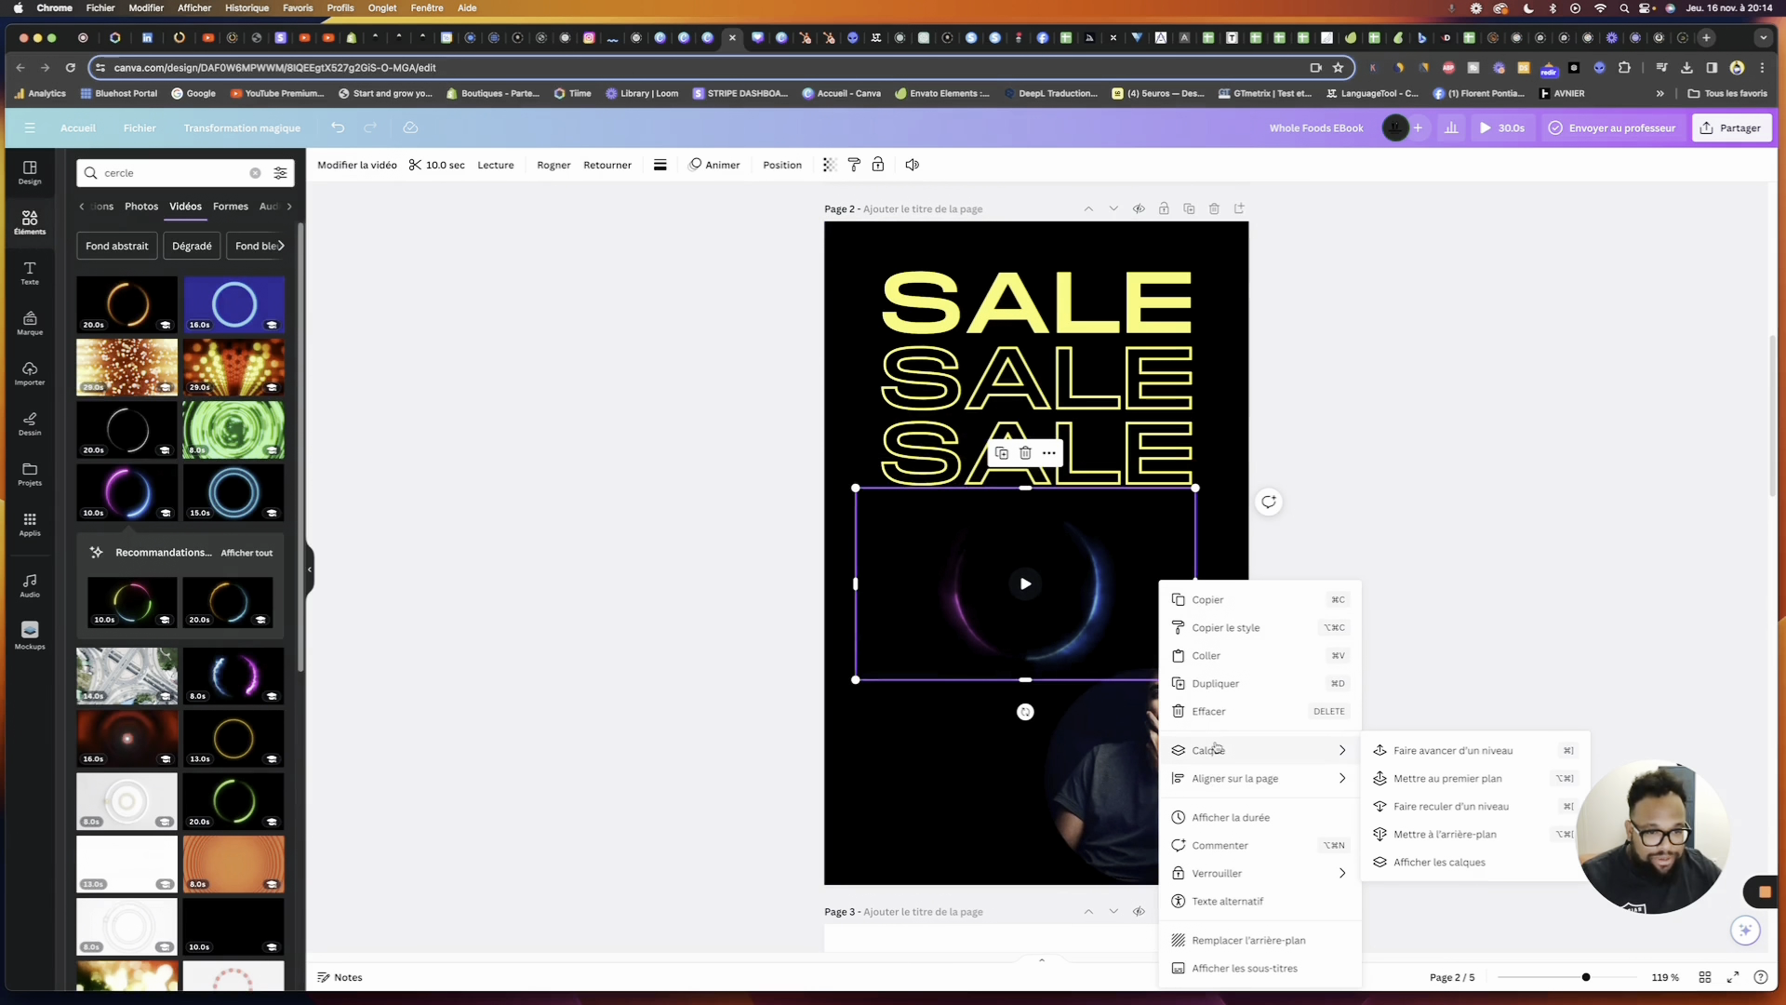
{"action": "left_click", "coordinate": [1480, 806]}
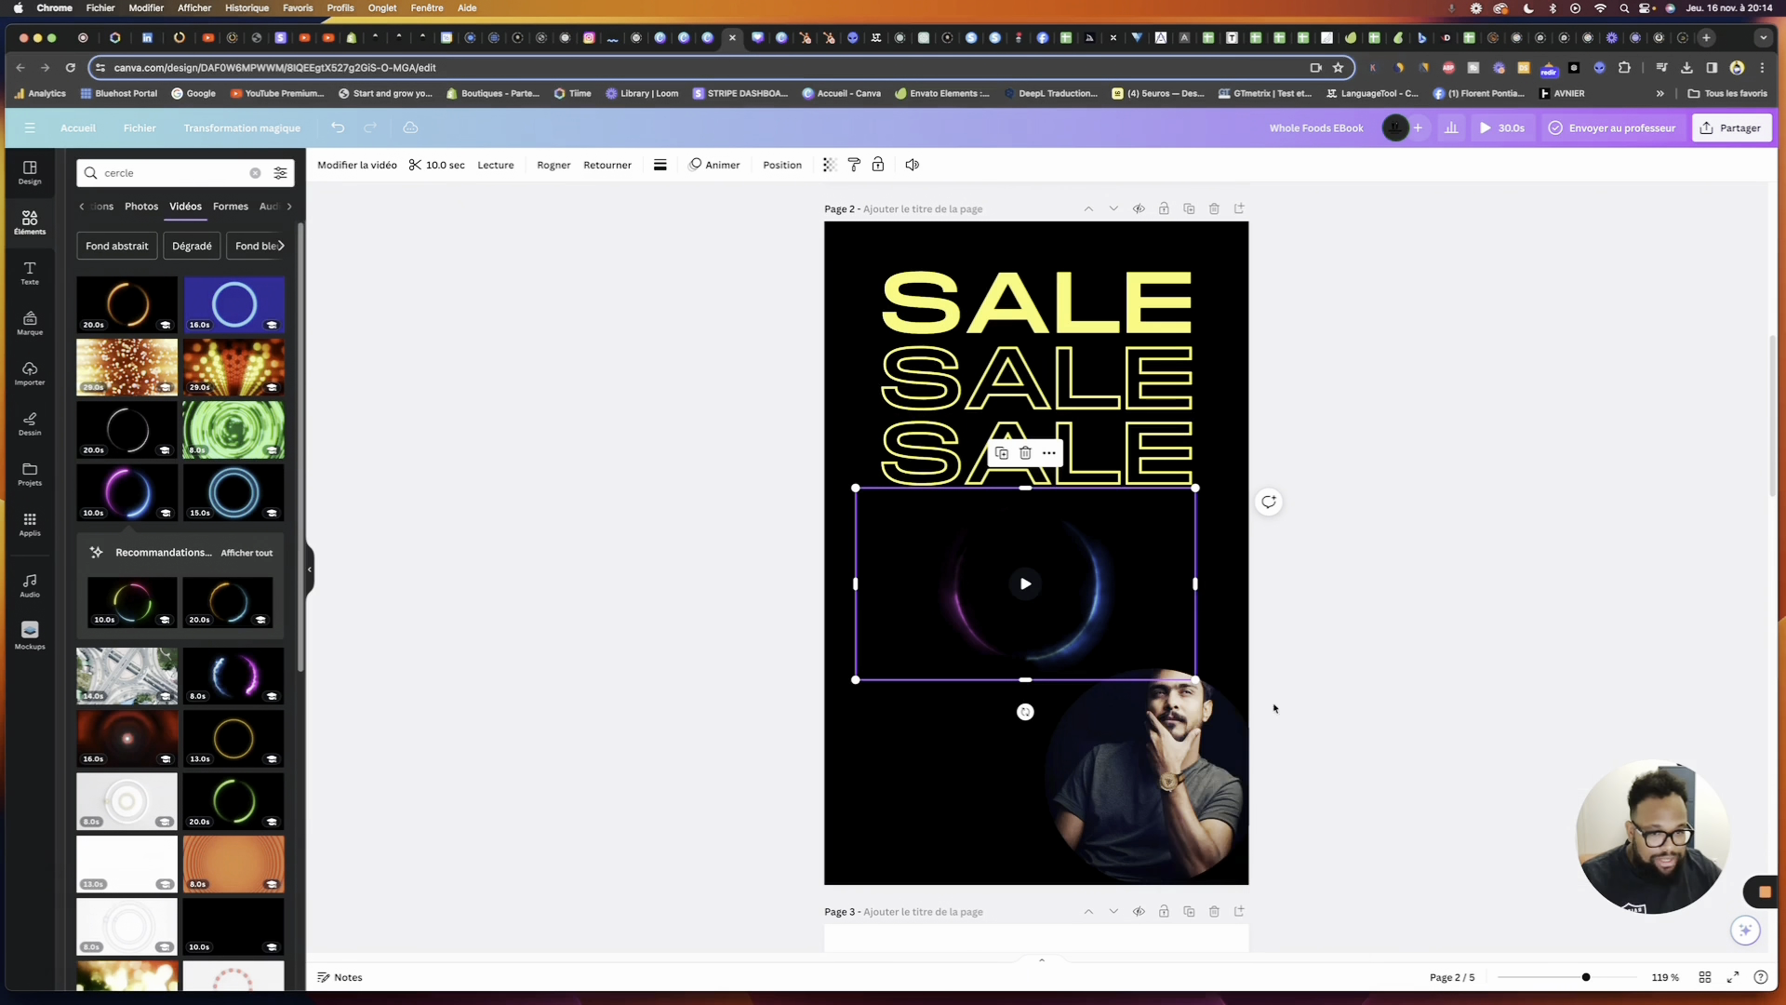
{"action": "right_click", "coordinate": [1088, 577]}
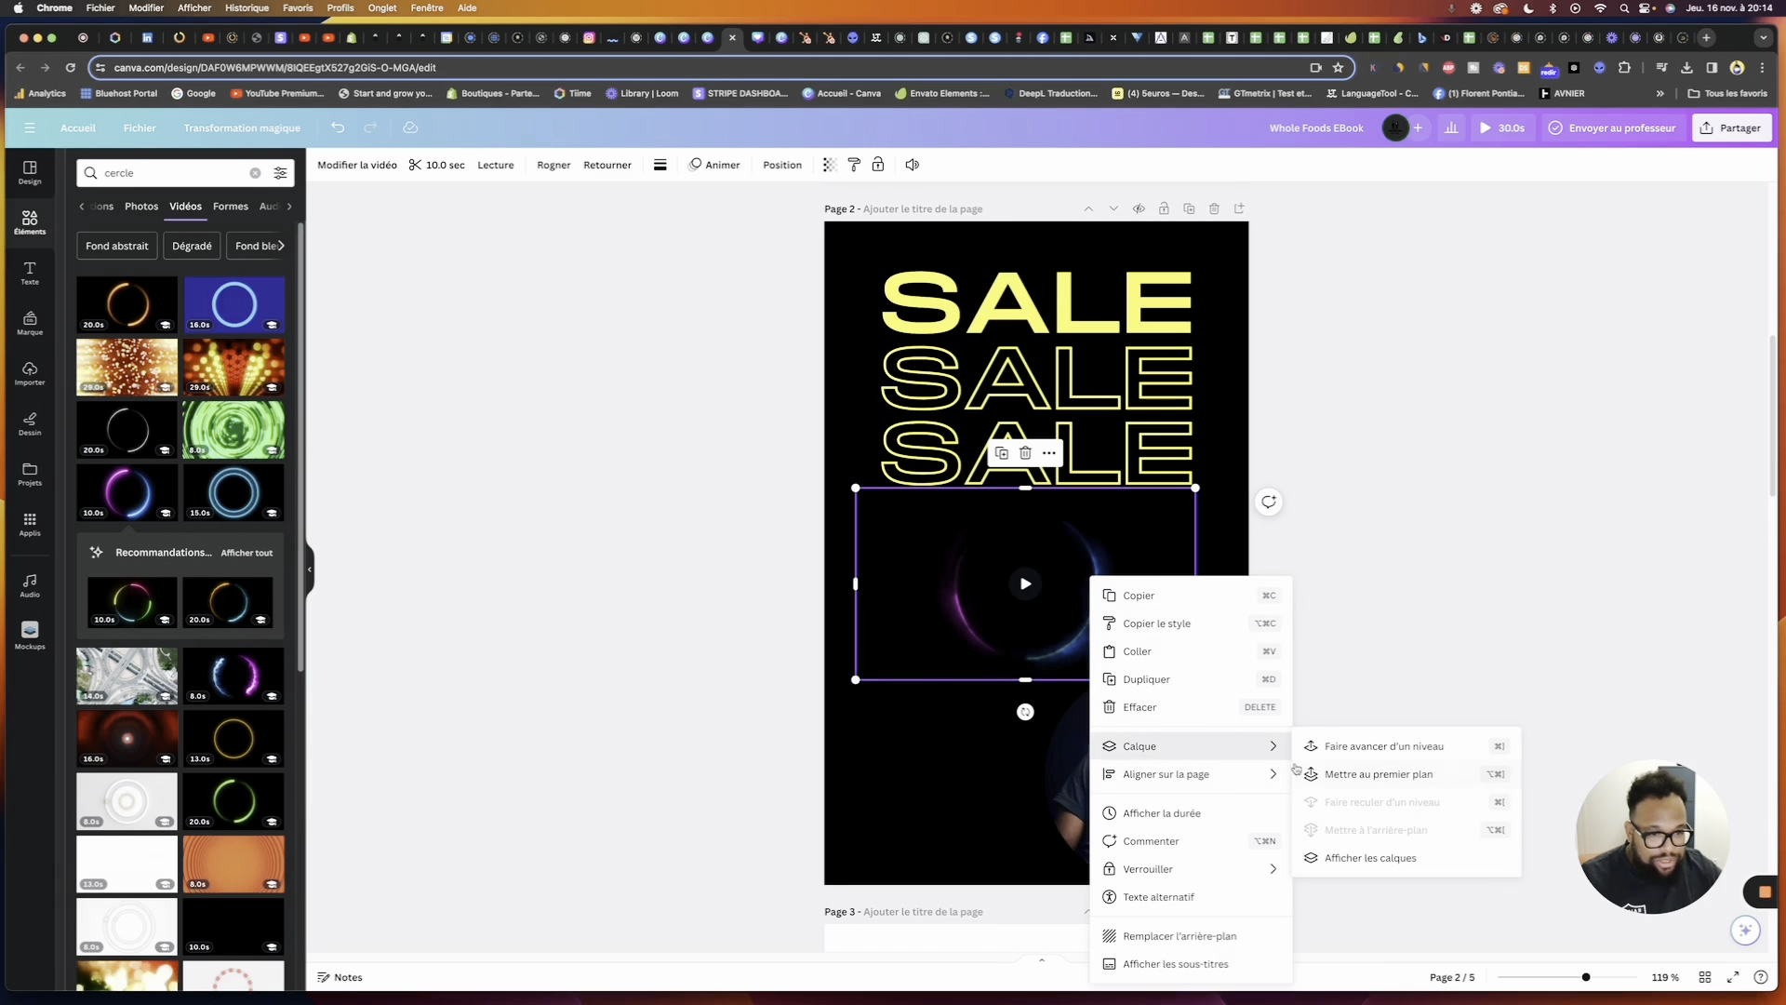
{"action": "left_click", "coordinate": [1206, 618]}
Move the circular photo toward the middle of the page's lower edge and enlarge the neon circle video beyond both page sides
{"action": "left_click", "coordinate": [1159, 722]}
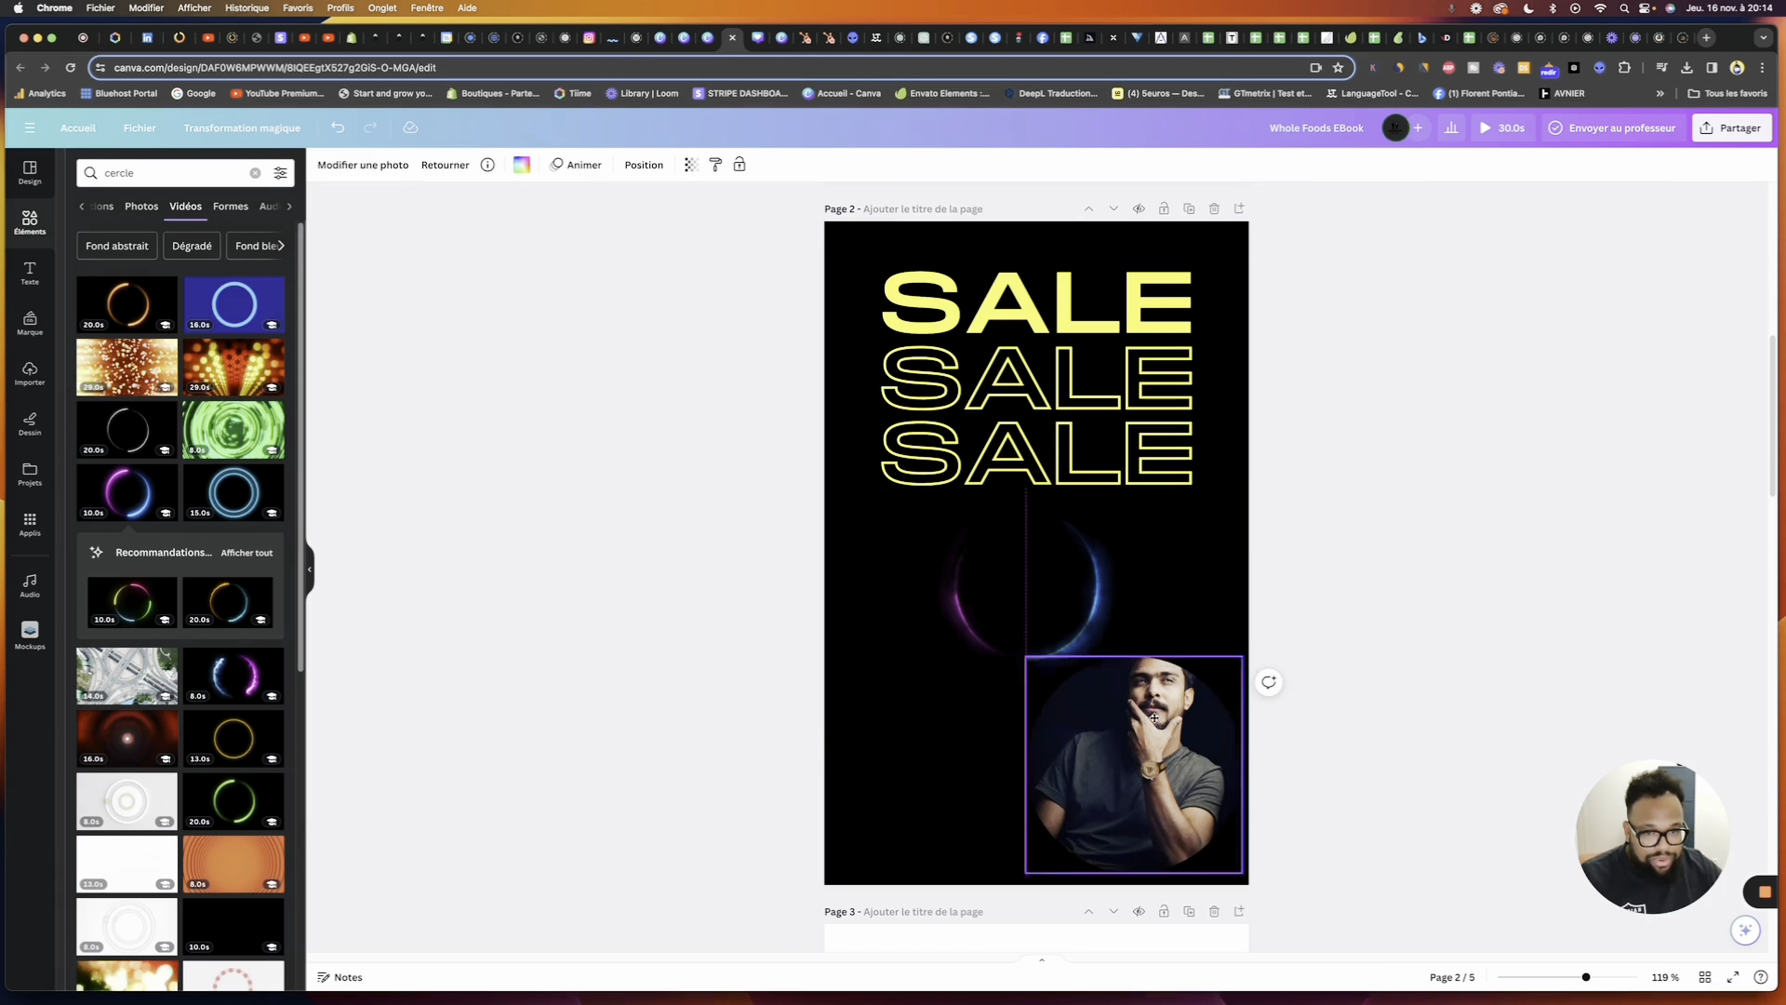
{"action": "left_click_drag", "start_coordinate": [1159, 723], "coordinate": [1104, 744]}
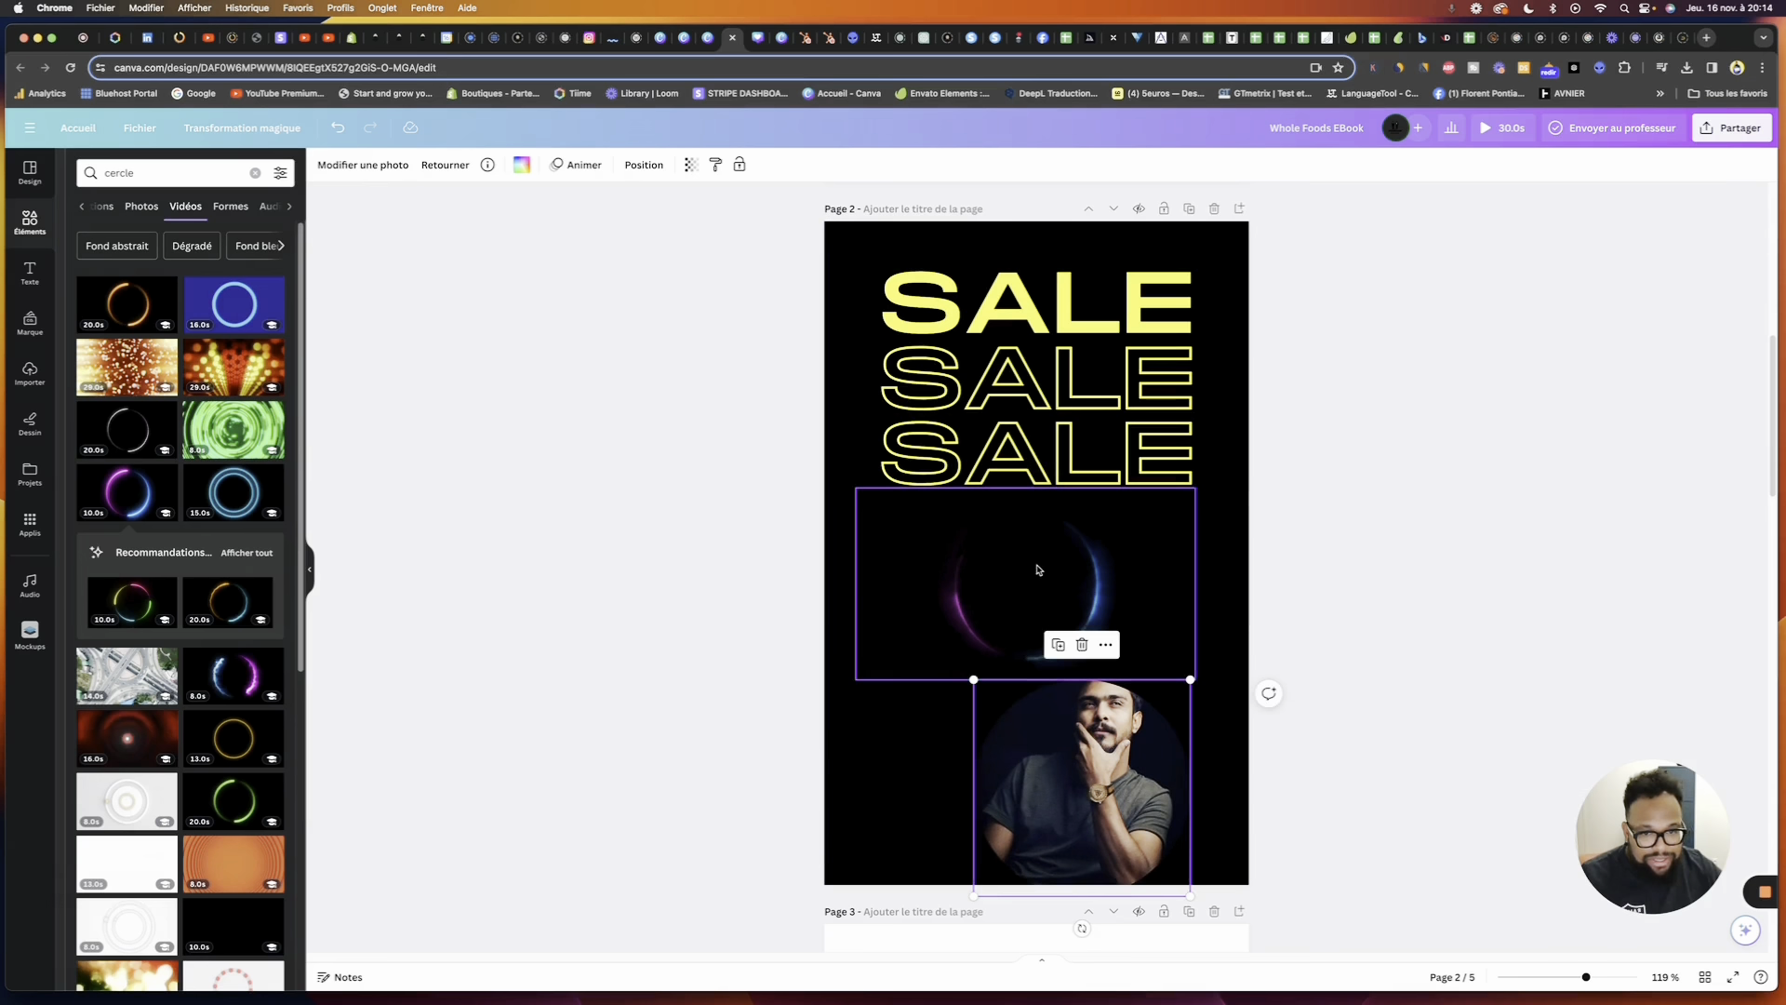
{"action": "left_click", "coordinate": [873, 642]}
{"action": "left_click_drag", "start_coordinate": [853, 680], "coordinate": [699, 767]}
{"action": "left_click_drag", "start_coordinate": [1199, 770], "coordinate": [1343, 845]}
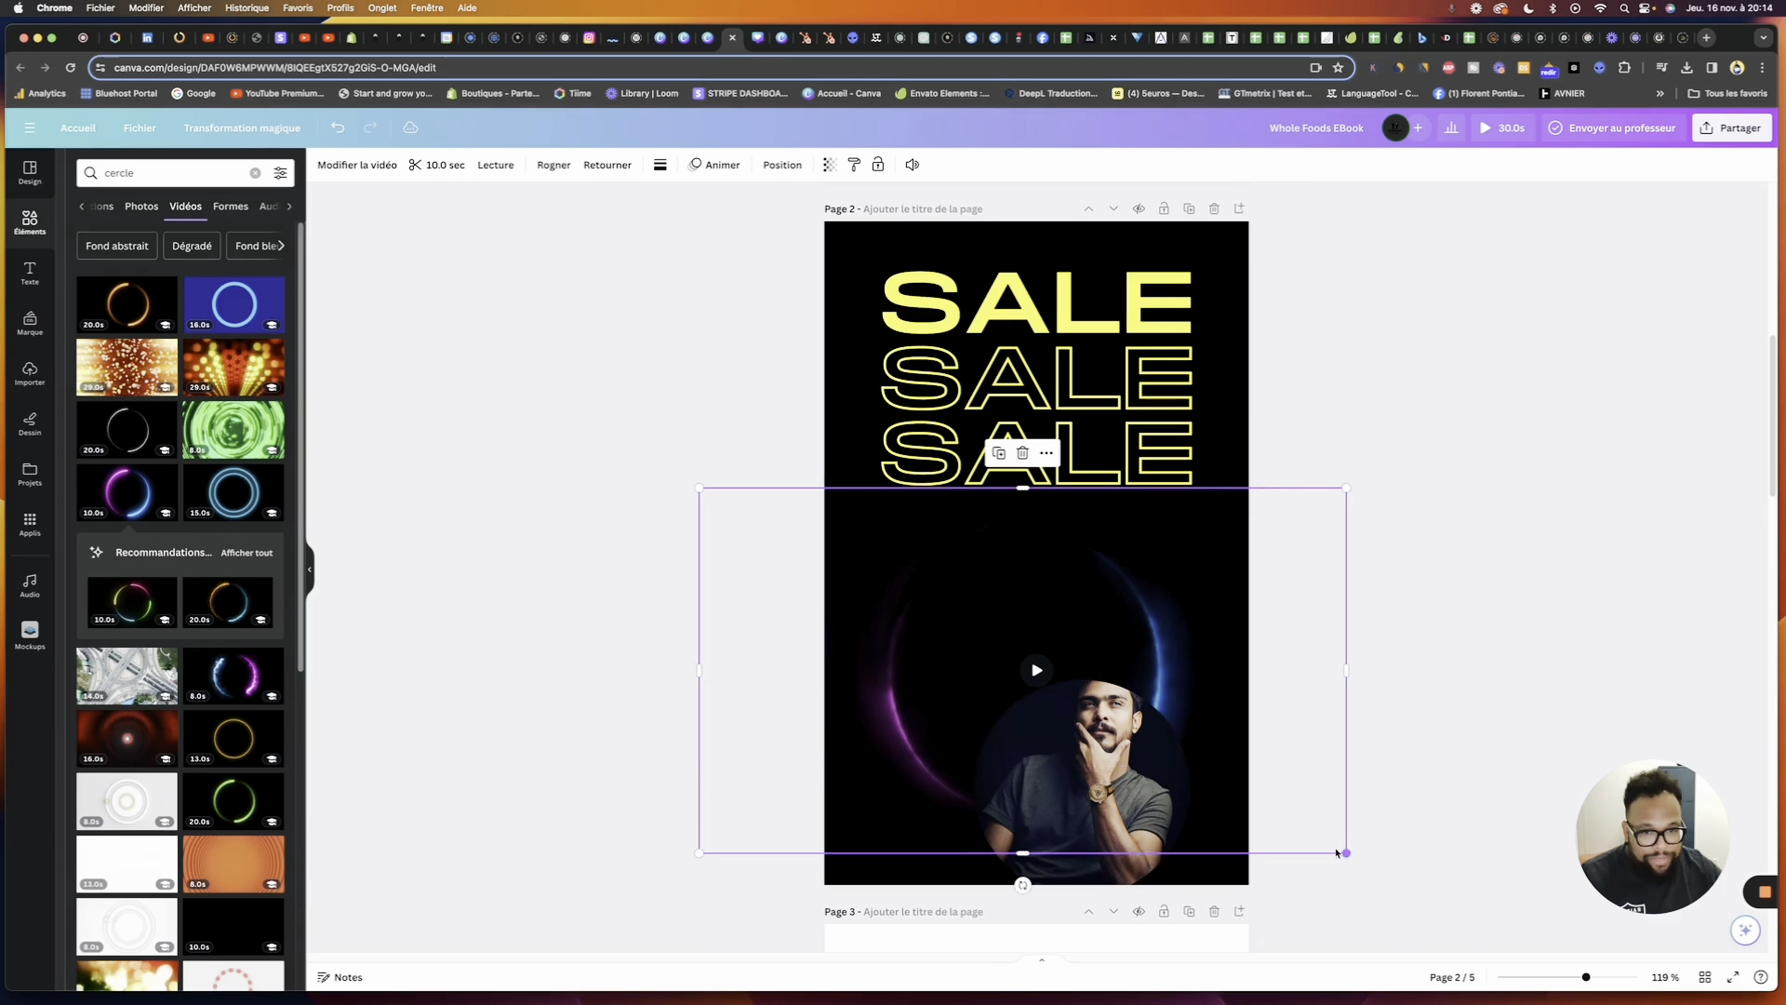
Place the enlarged neon circle video below the "SALE" text and center the circular photo inside its ring
{"action": "left_click_drag", "start_coordinate": [1110, 766], "coordinate": [1111, 576]}
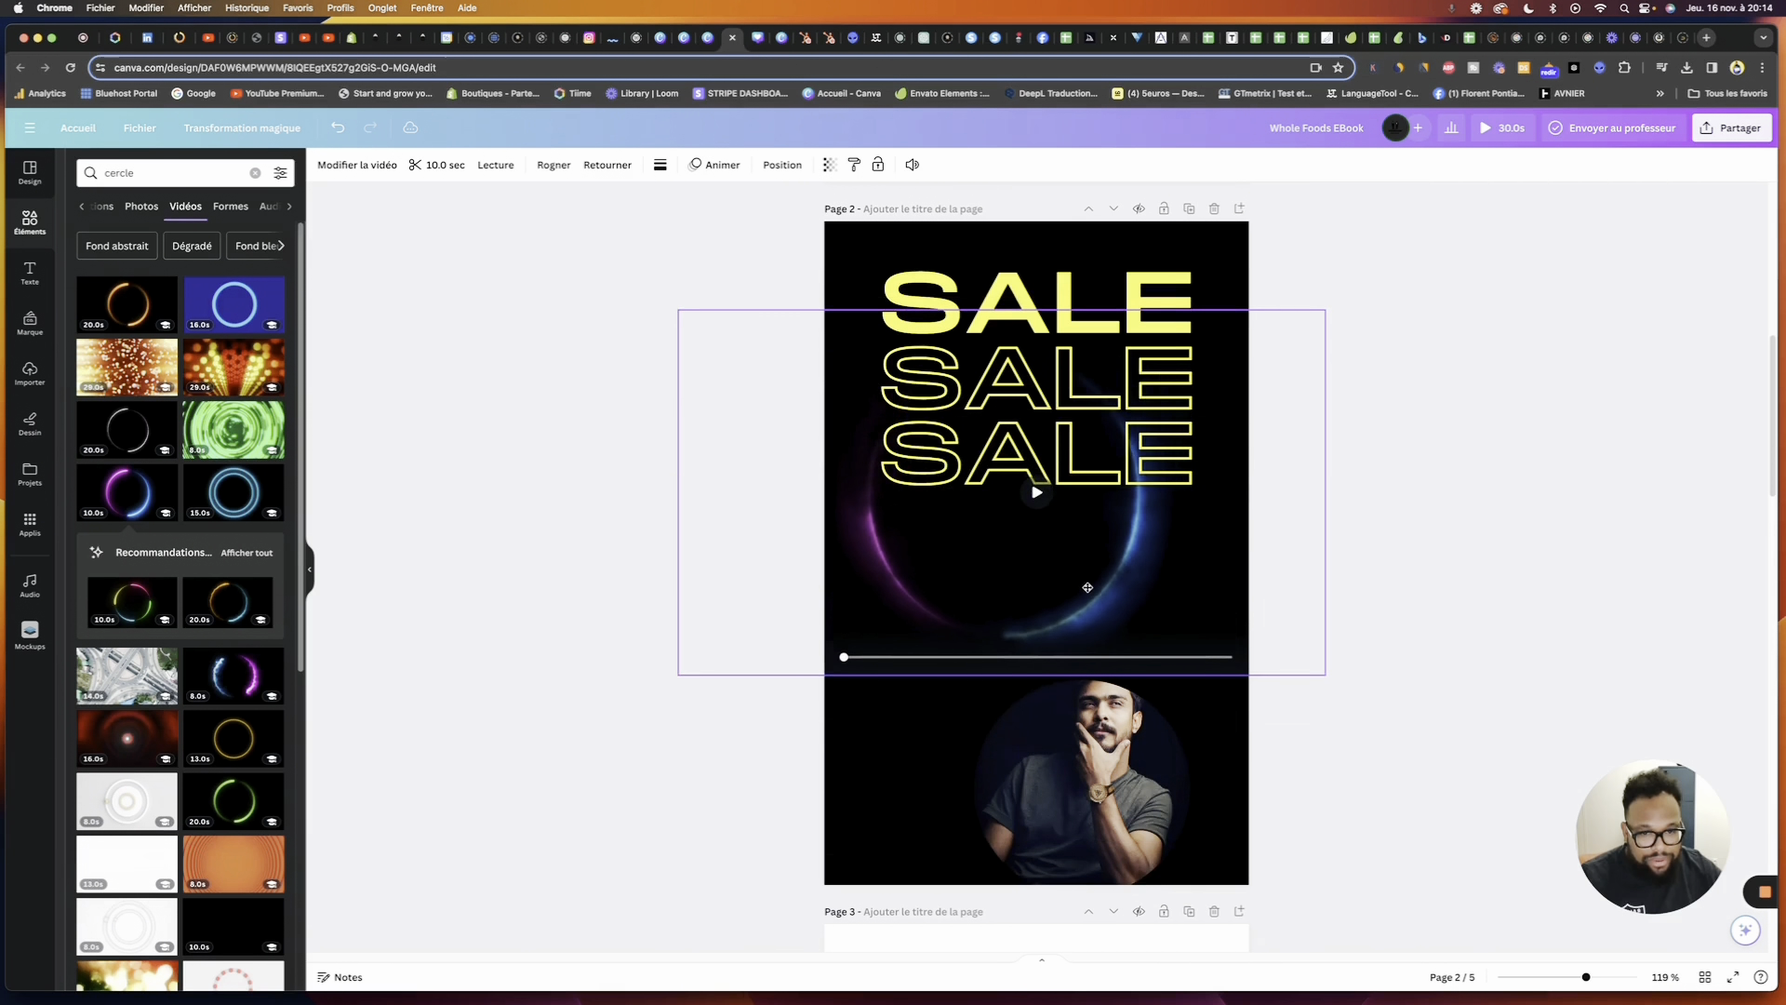
{"action": "left_click_drag", "start_coordinate": [1097, 734], "coordinate": [1217, 266]}
{"action": "left_click_drag", "start_coordinate": [1110, 553], "coordinate": [1110, 750]}
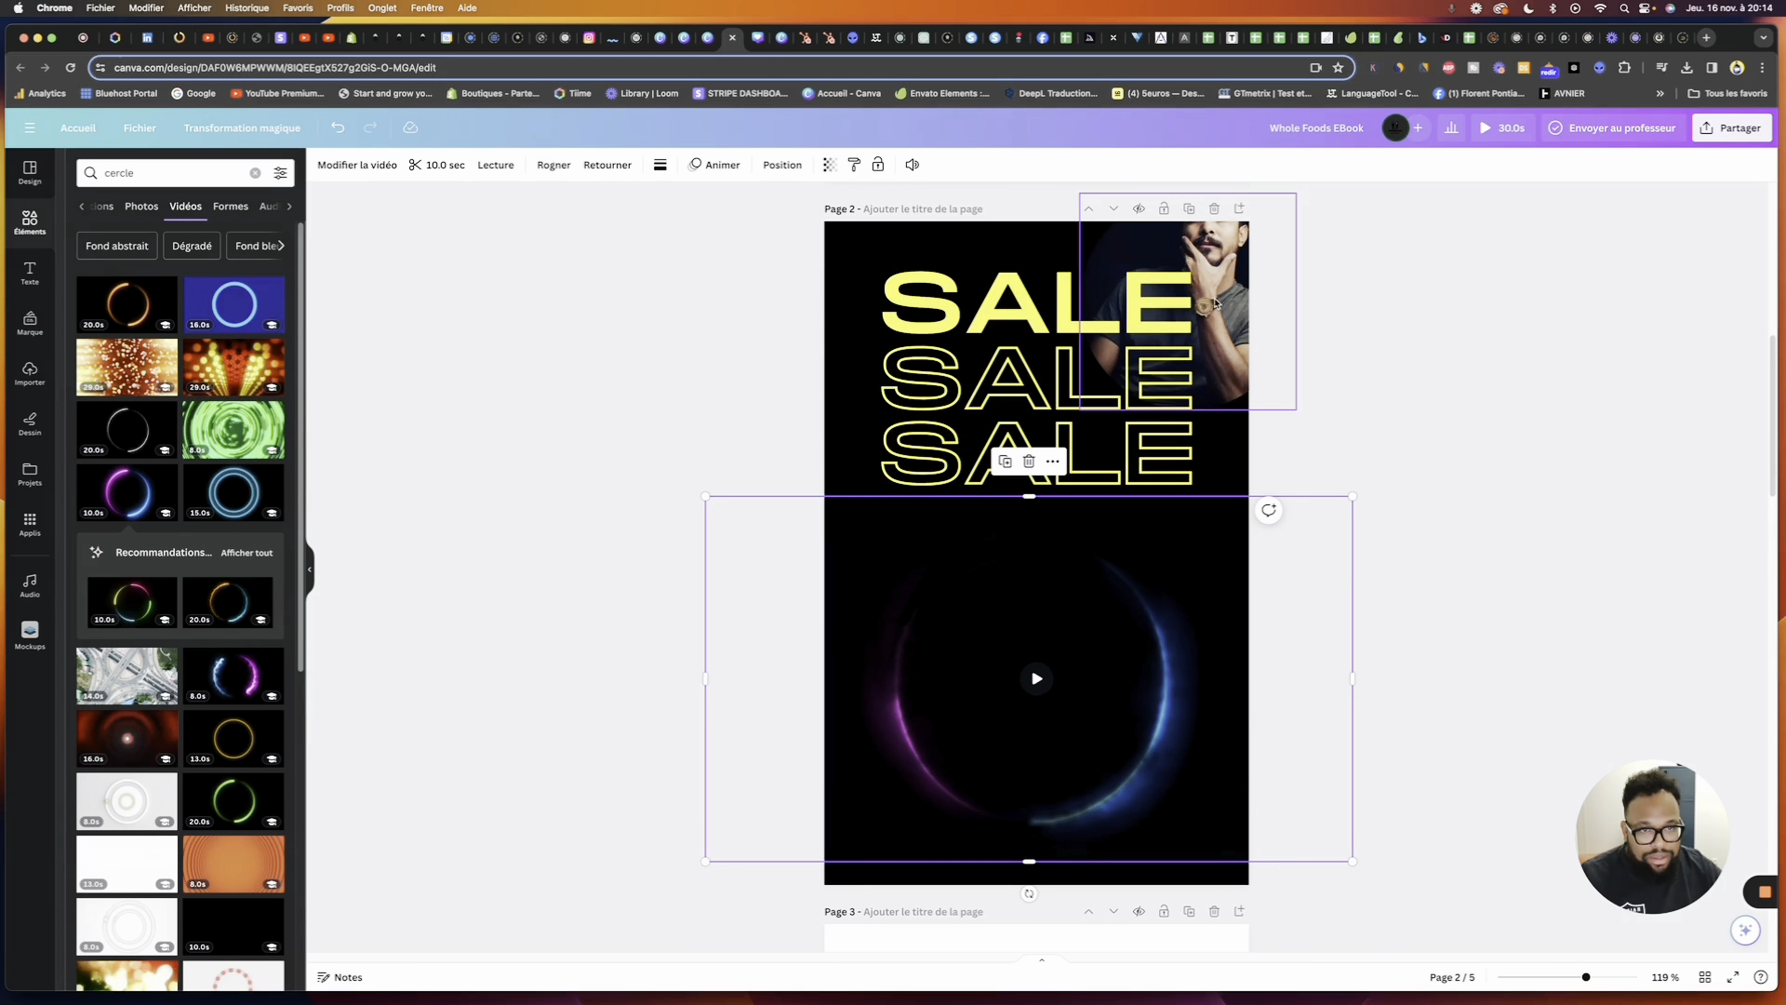
{"action": "left_click_drag", "start_coordinate": [1209, 325], "coordinate": [1065, 684]}
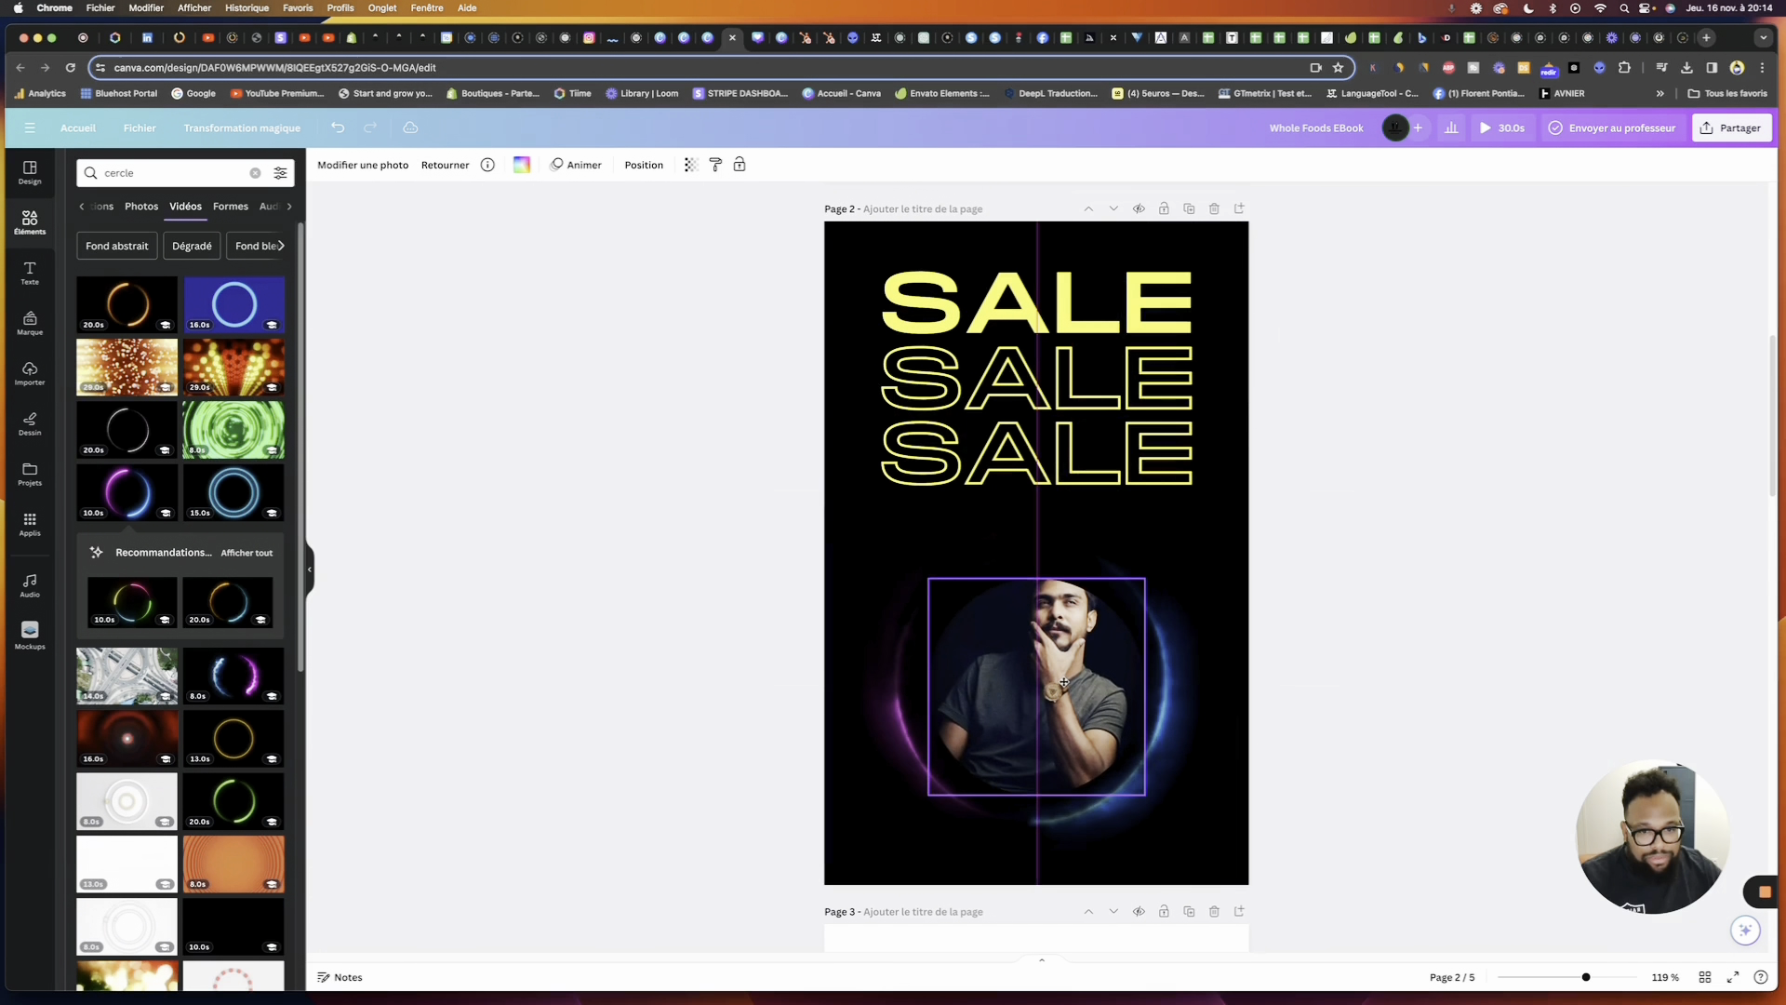
Play the neon circle video to preview its animation around the photo
{"action": "left_click", "coordinate": [1167, 681]}
{"action": "left_click", "coordinate": [1036, 678]}
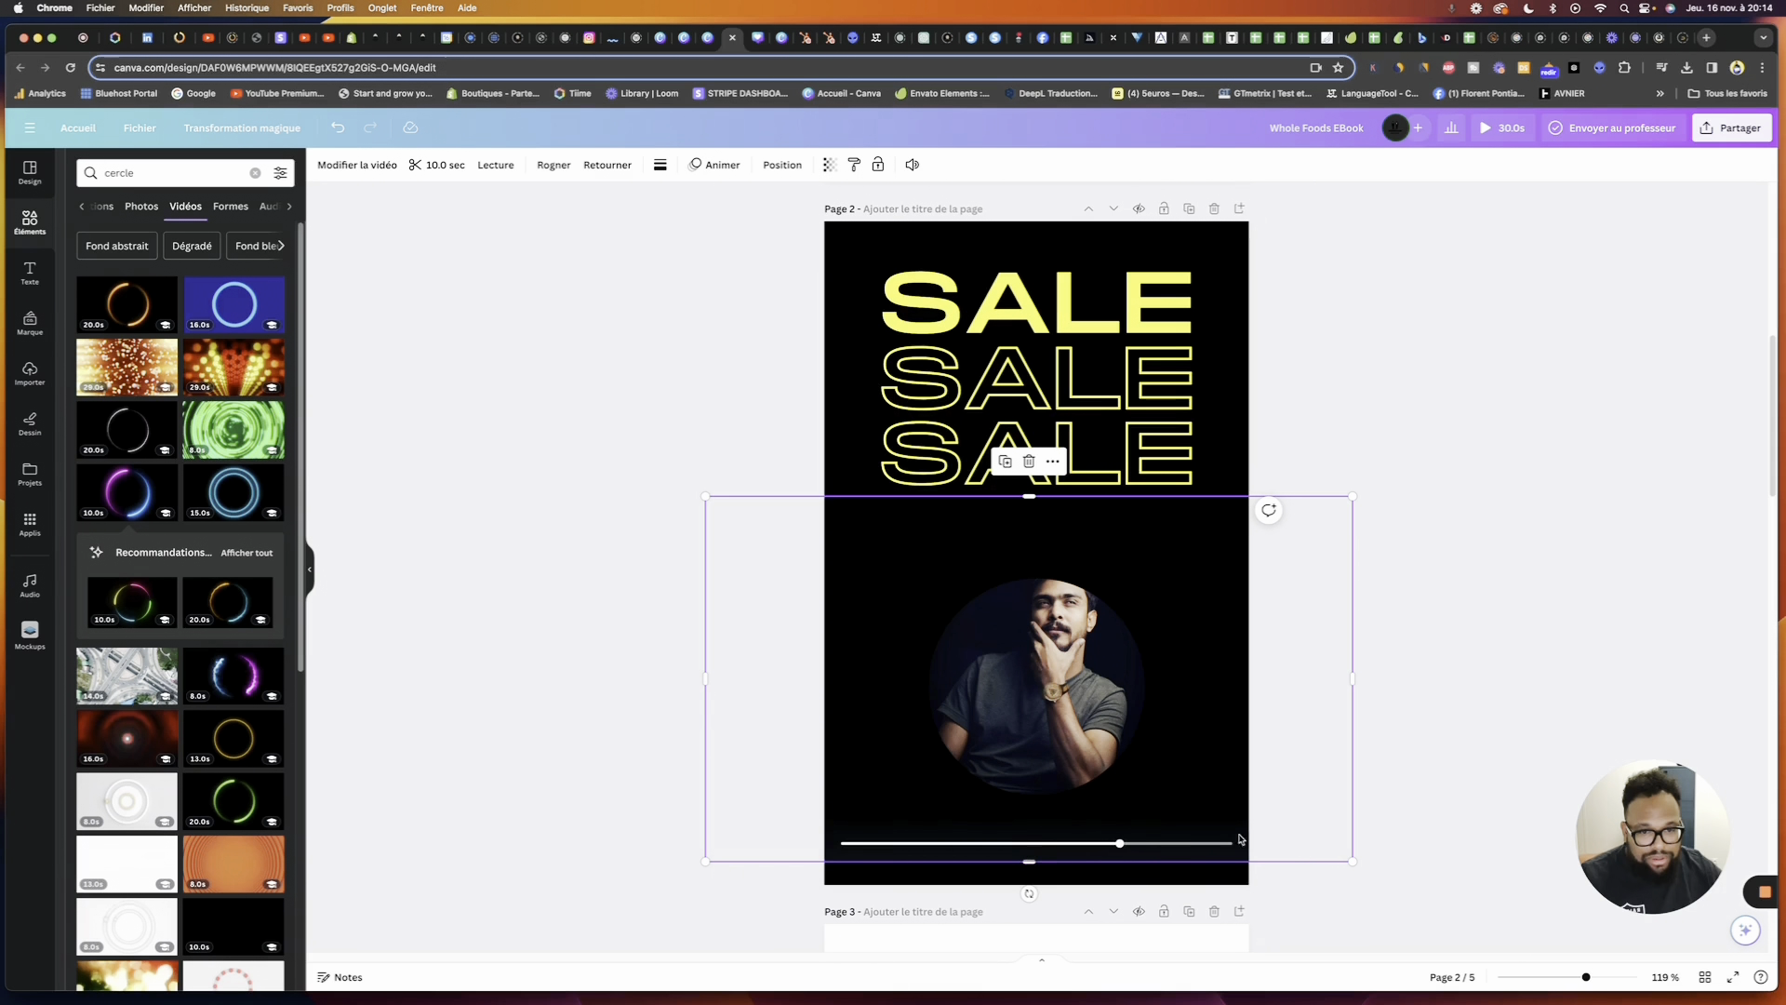
{"action": "left_click", "coordinate": [1327, 773]}
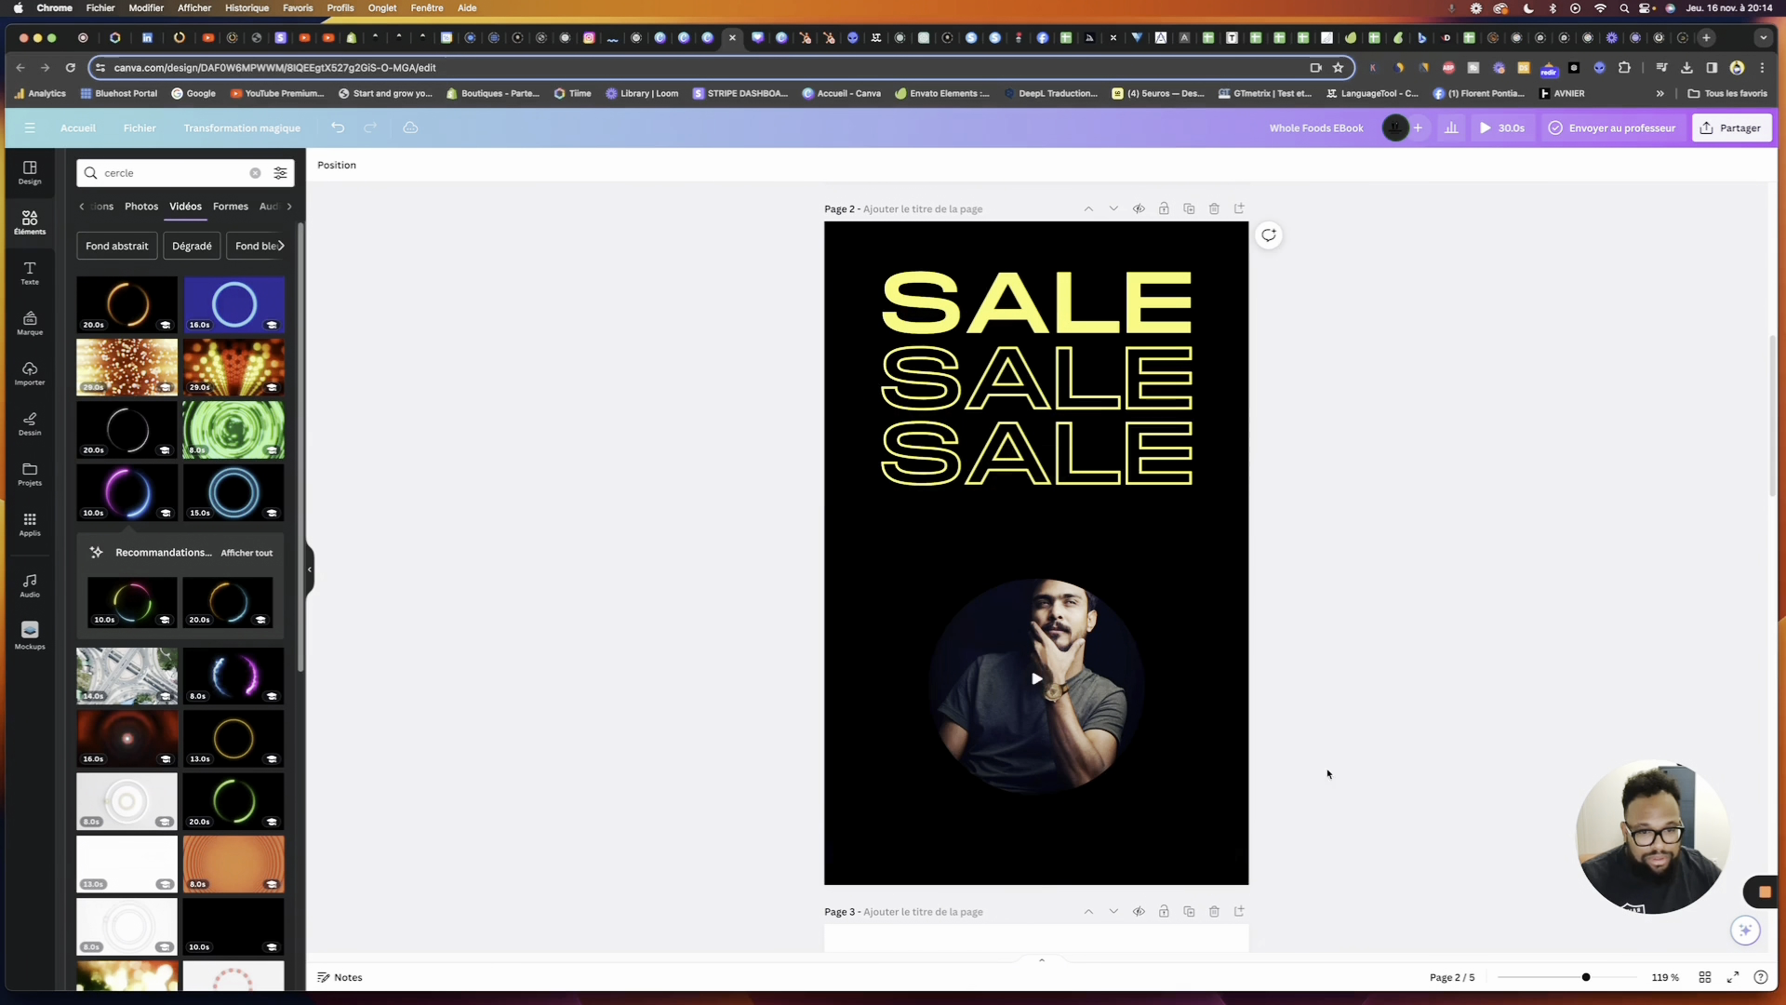
Move the circular photo up over the "SALE" text and delete the neon circle video
{"action": "left_click", "coordinate": [1075, 735]}
{"action": "left_click_drag", "start_coordinate": [1075, 735], "coordinate": [1099, 502]}
{"action": "left_click", "coordinate": [1061, 710]}
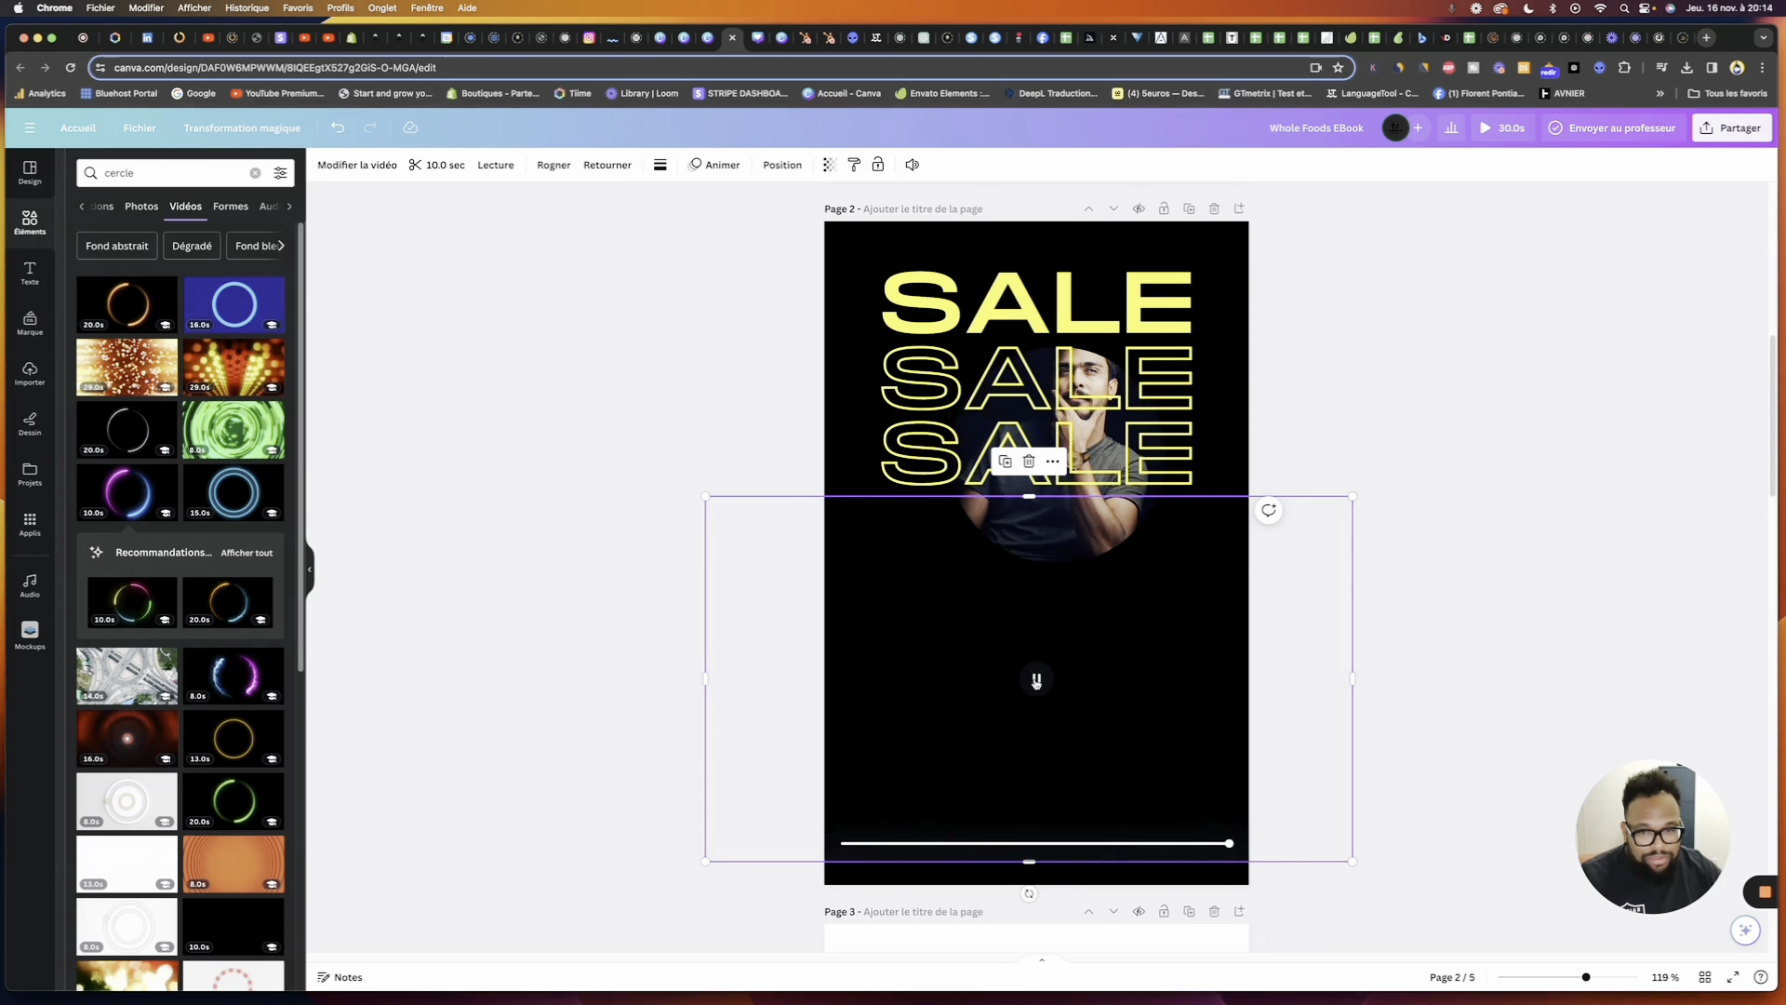
{"action": "key", "text": "Delete"}
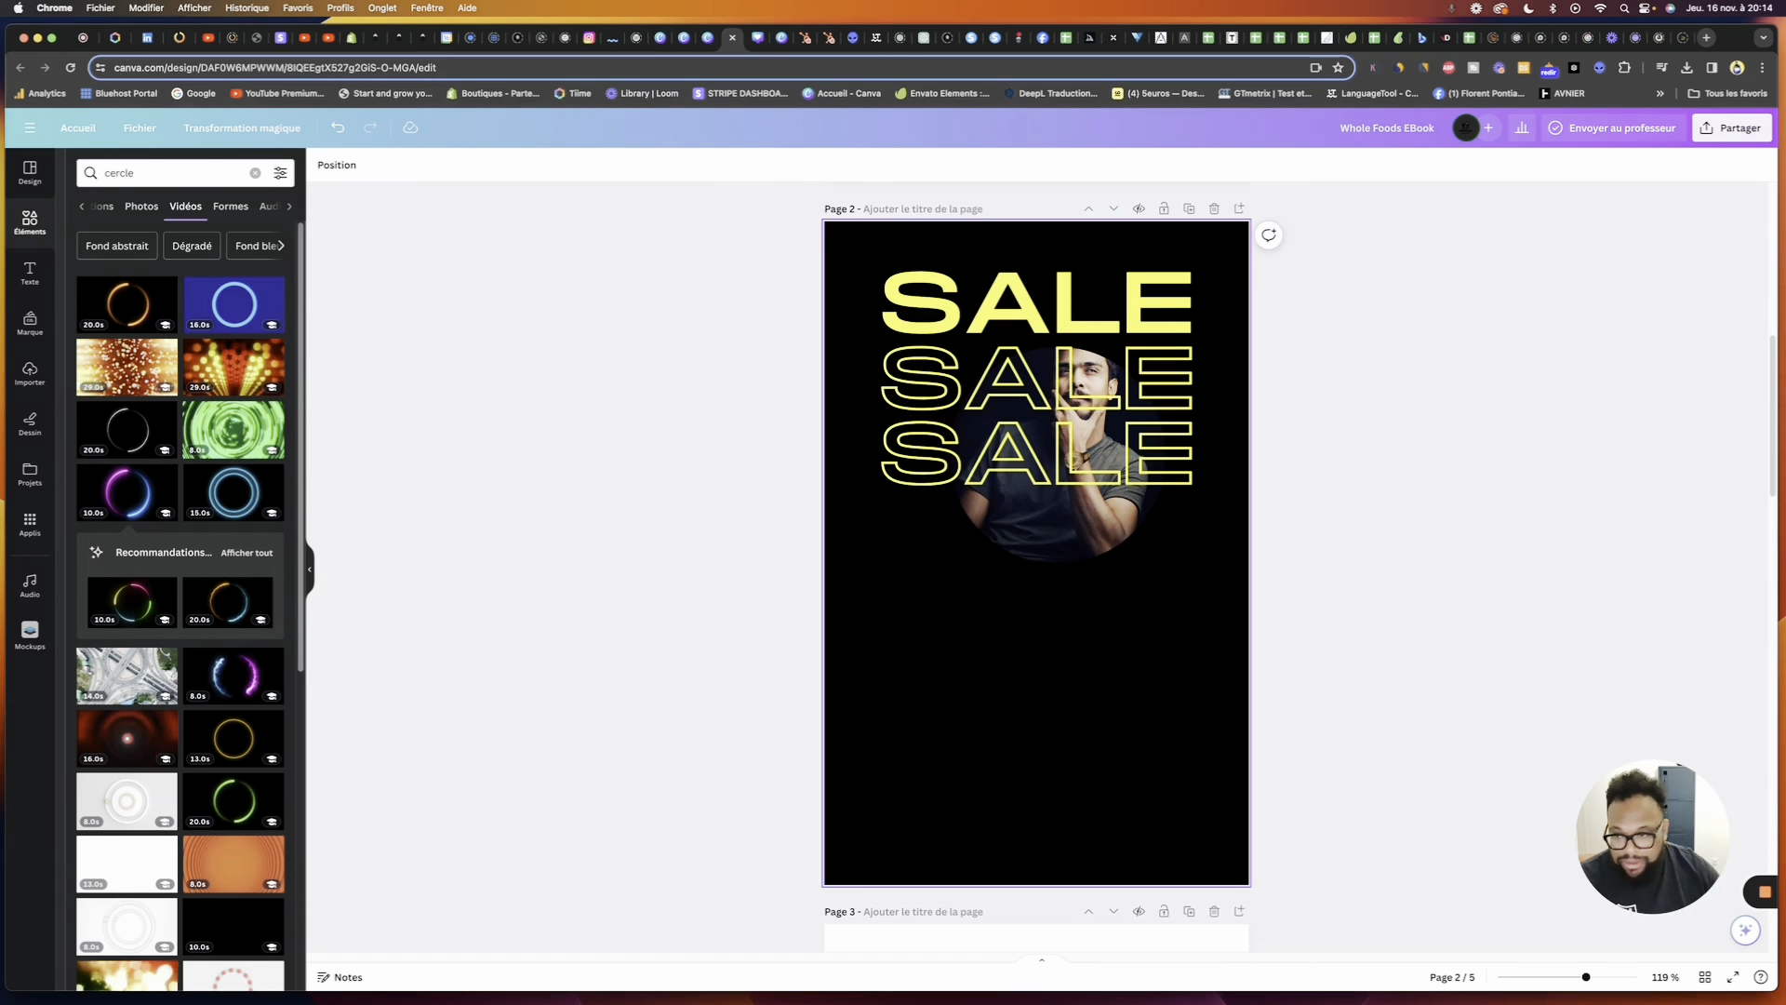
Insert the animated gold glitter circle from the "cercle" illustrations on page 2 and move it below the "SALE" text
{"action": "scroll", "coordinate": [244, 685], "scroll_direction": "down", "scroll_amount": 3}
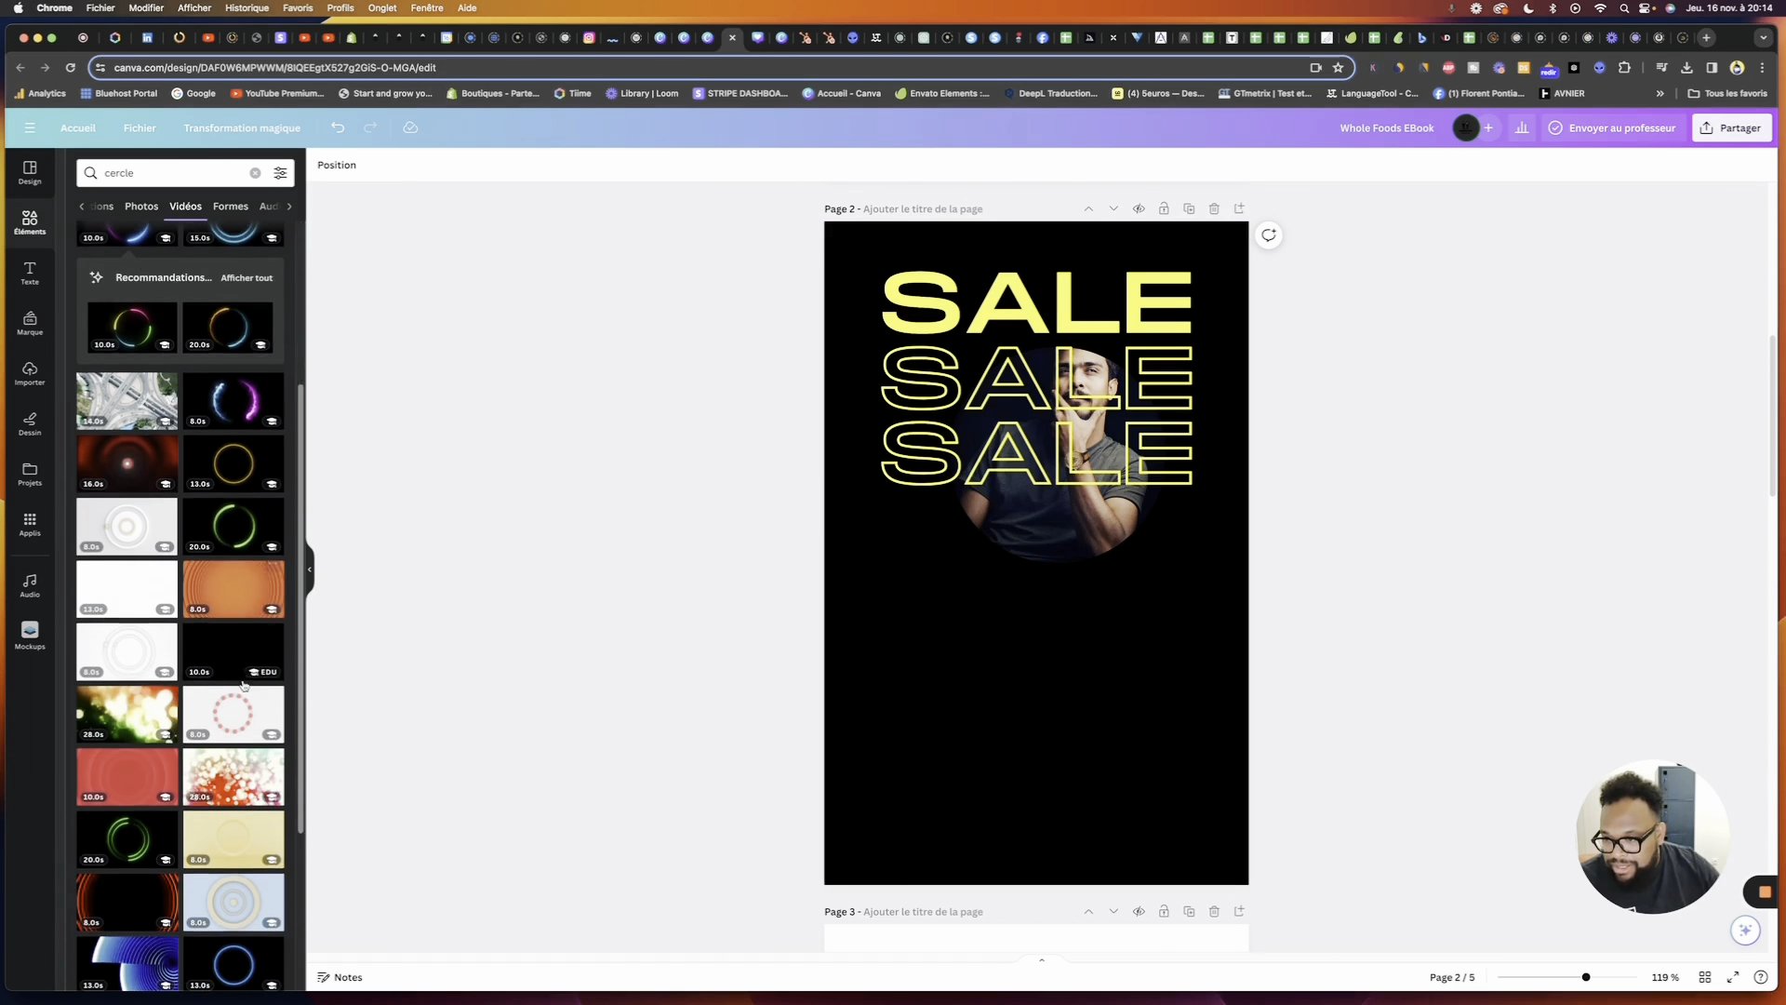
{"action": "scroll", "coordinate": [190, 682], "scroll_direction": "down", "scroll_amount": 4}
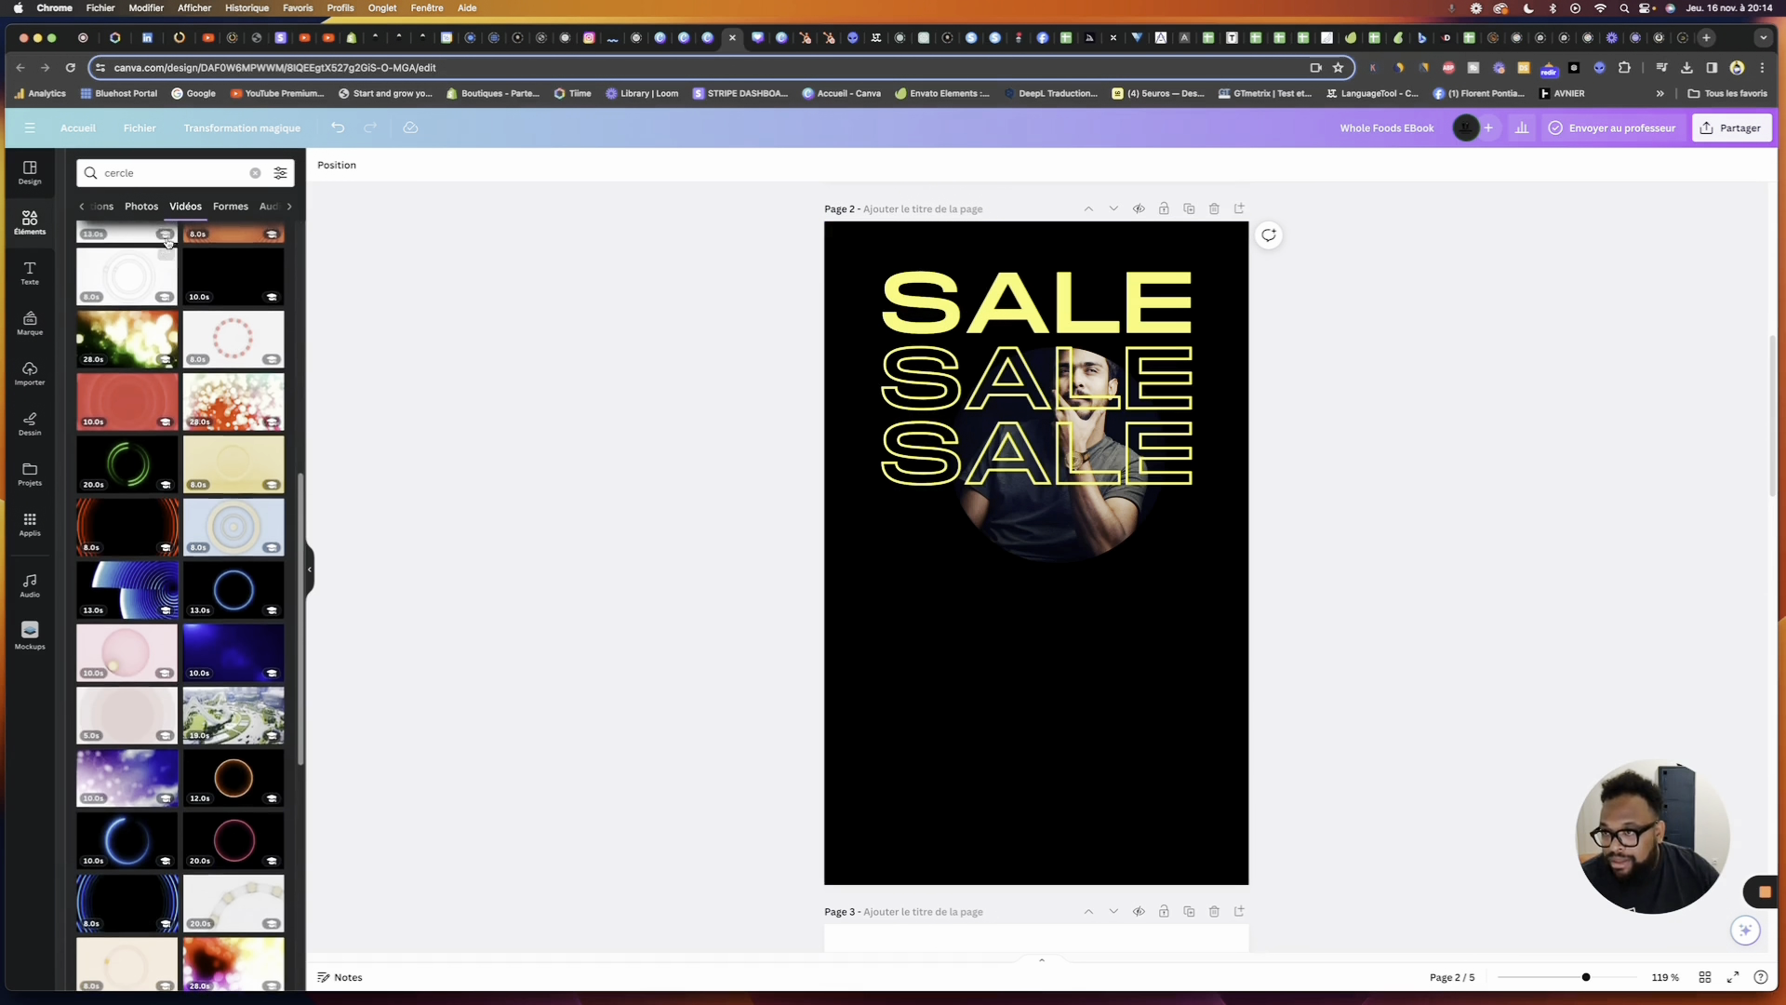
{"action": "left_click", "coordinate": [142, 207]}
{"action": "left_click", "coordinate": [142, 212]}
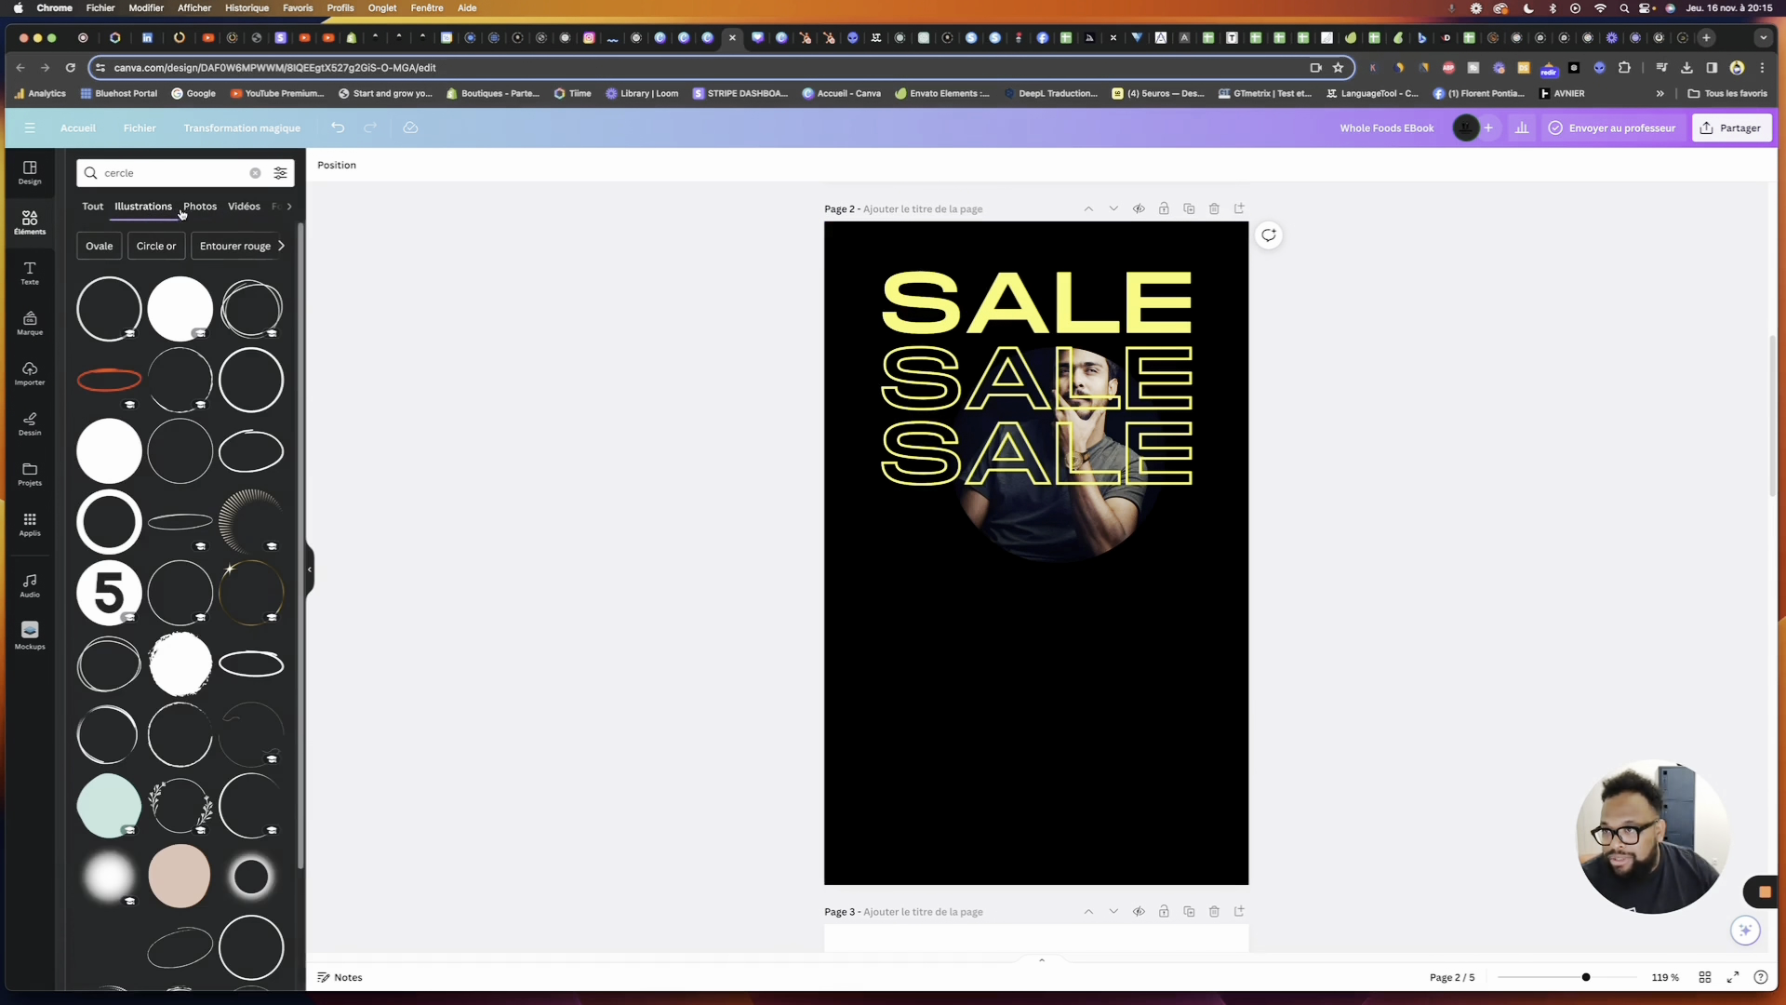
{"action": "scroll", "coordinate": [234, 667], "scroll_direction": "down", "scroll_amount": 6}
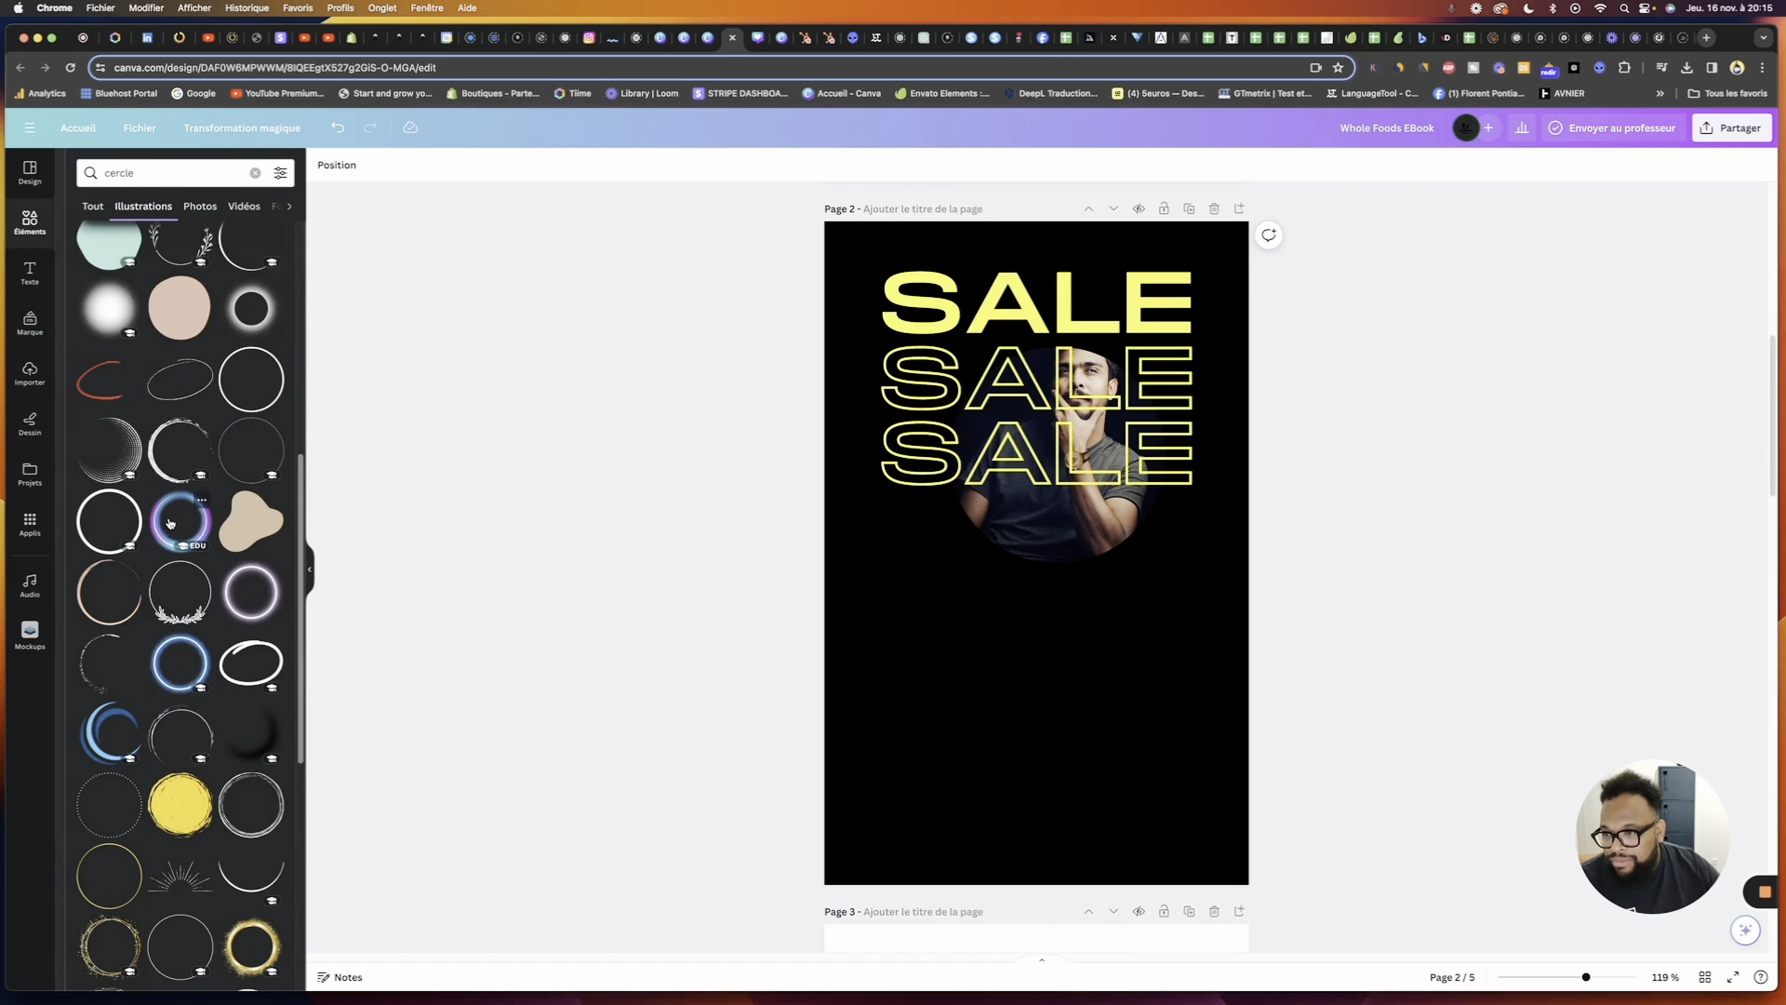
{"action": "left_click", "coordinate": [108, 672]}
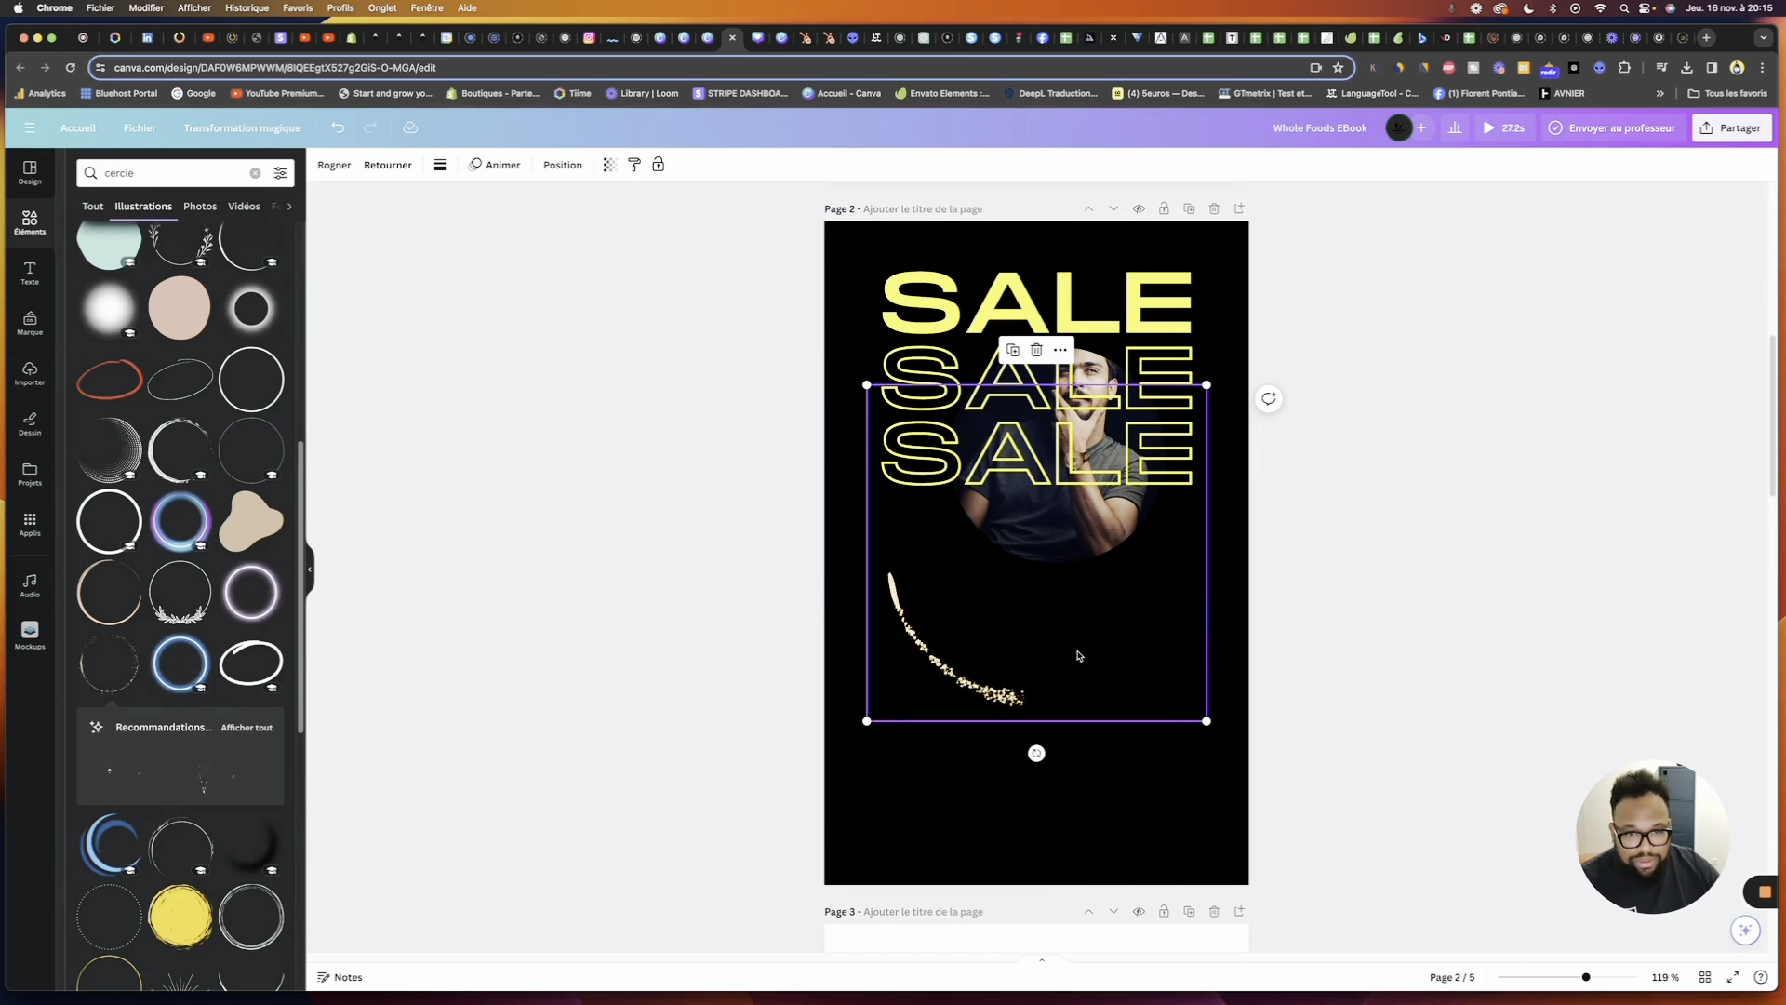
{"action": "left_click_drag", "start_coordinate": [1063, 552], "coordinate": [1063, 654]}
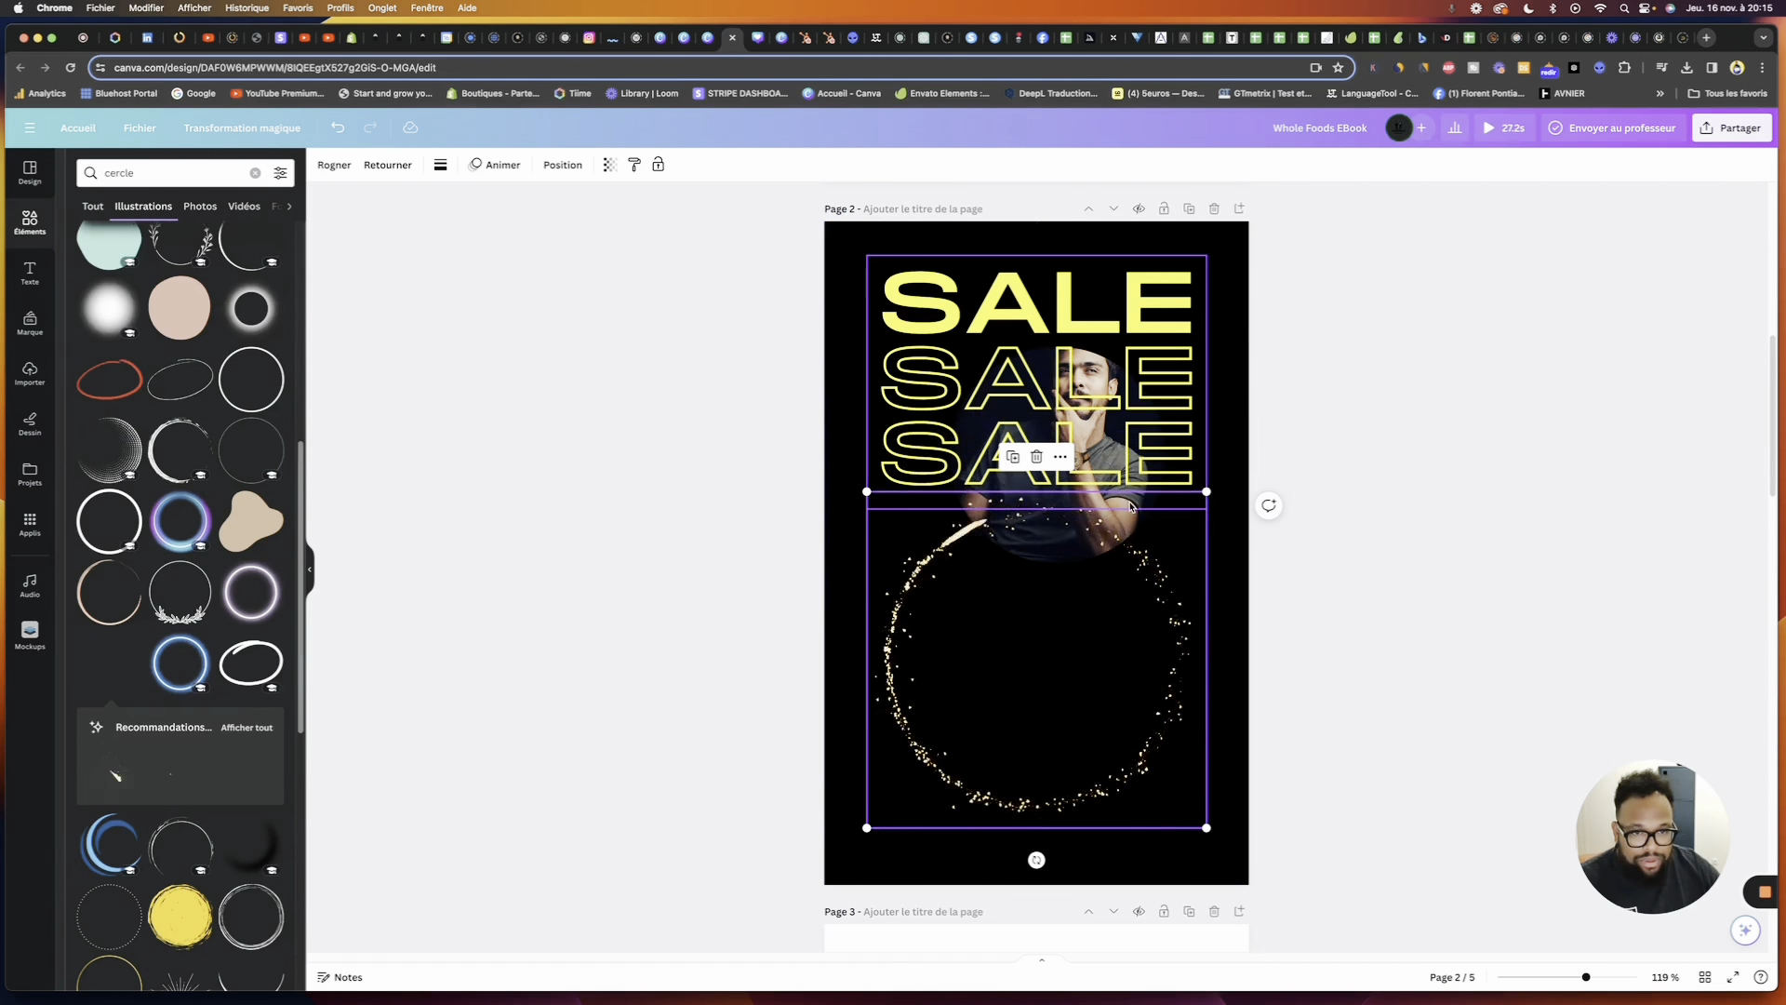
Move the circular photo inside the gold glitter circle and shrink the glitter circle to fit around it
{"action": "left_click_drag", "start_coordinate": [1134, 513], "coordinate": [1071, 723]}
{"action": "left_click_drag", "start_coordinate": [903, 822], "coordinate": [952, 730]}
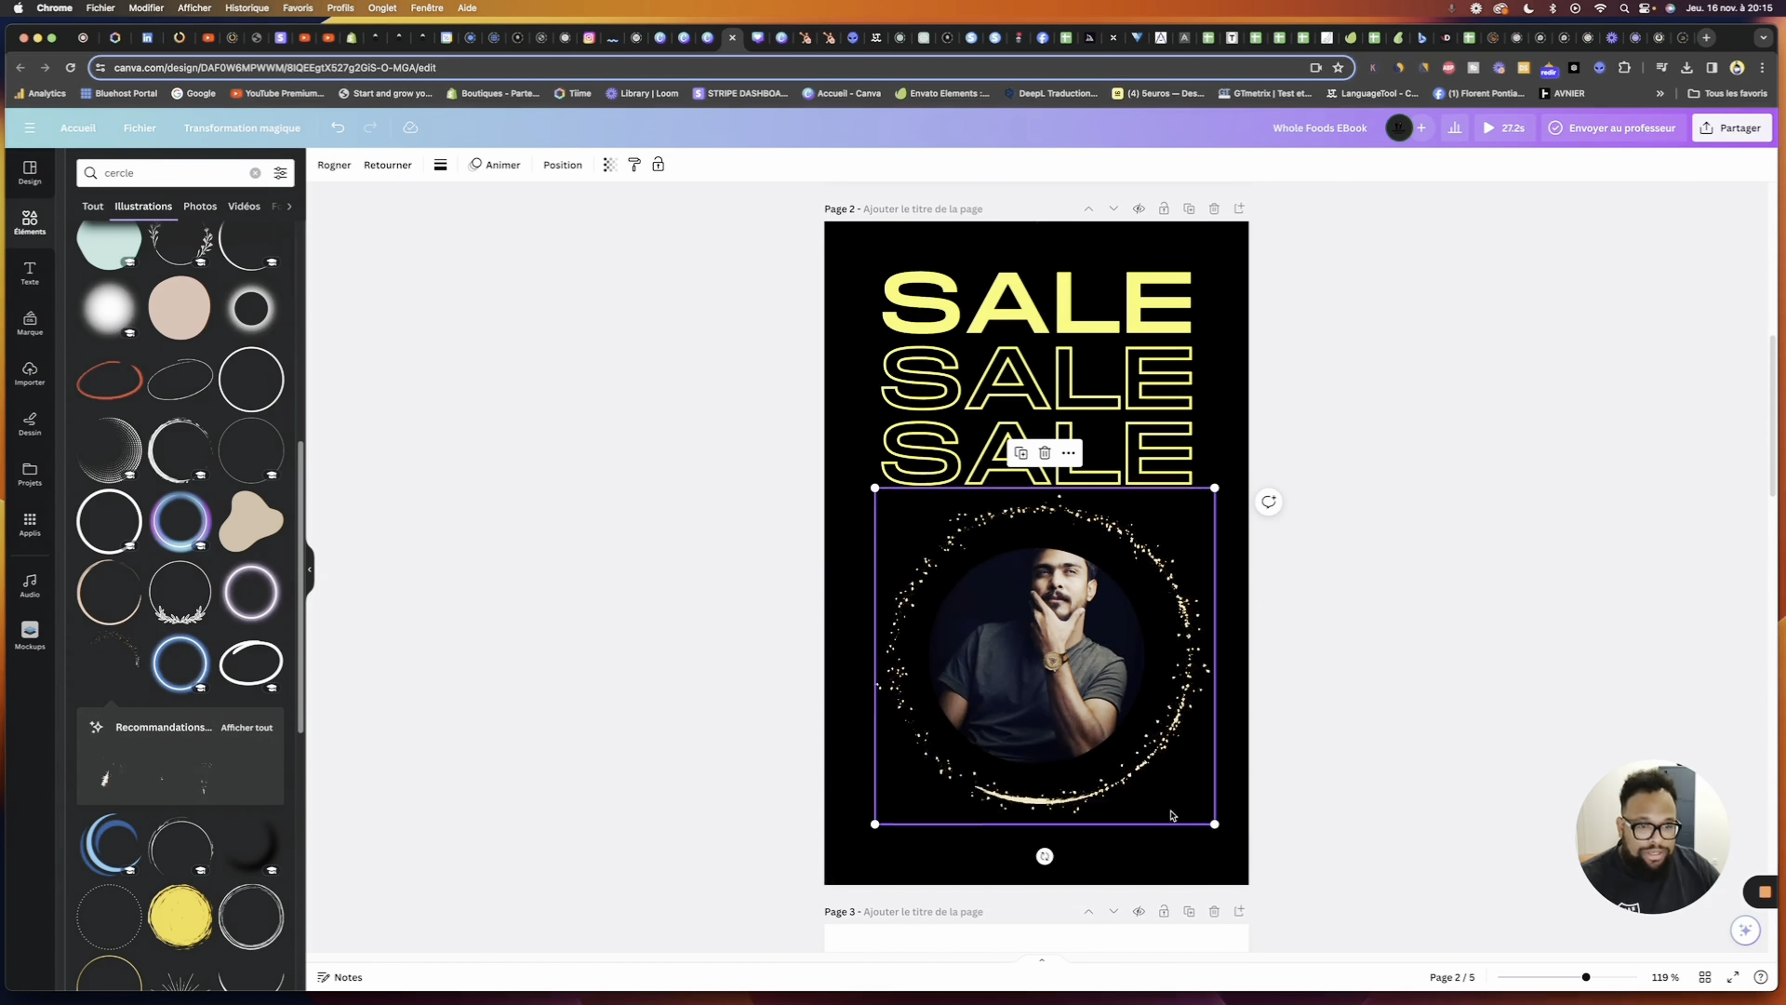
{"action": "left_click_drag", "start_coordinate": [1202, 829], "coordinate": [1176, 807]}
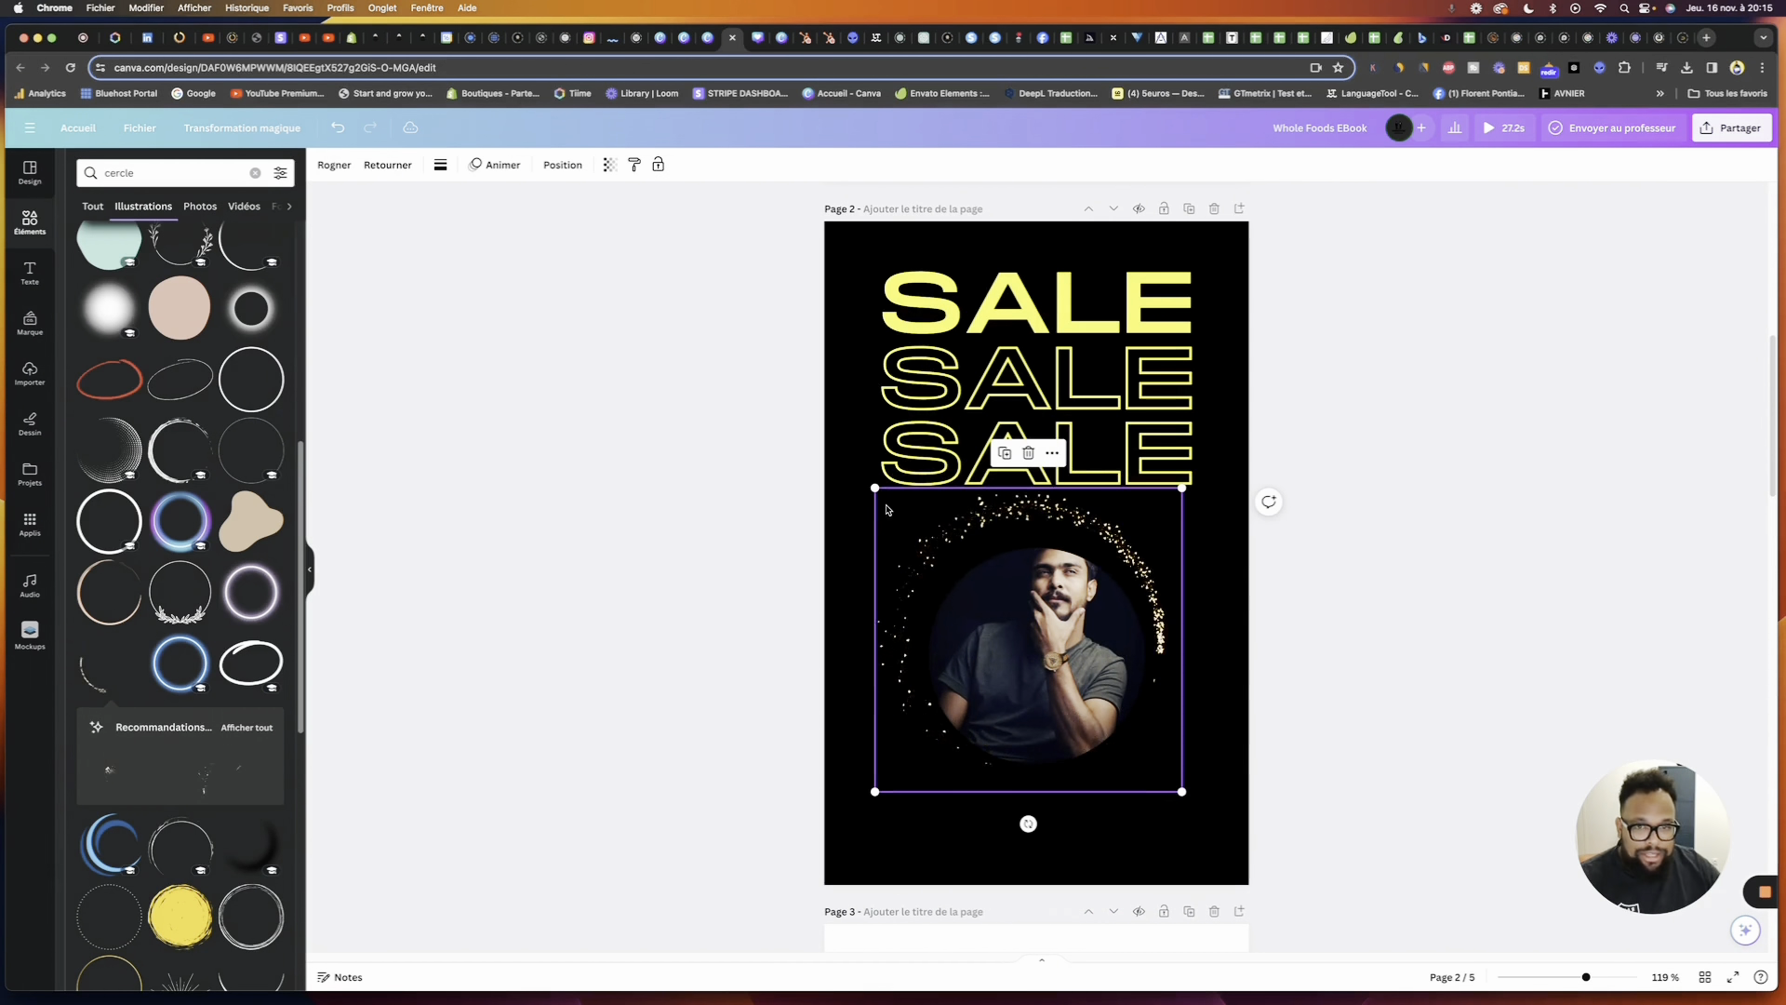
{"action": "left_click_drag", "start_coordinate": [875, 488], "coordinate": [891, 507]}
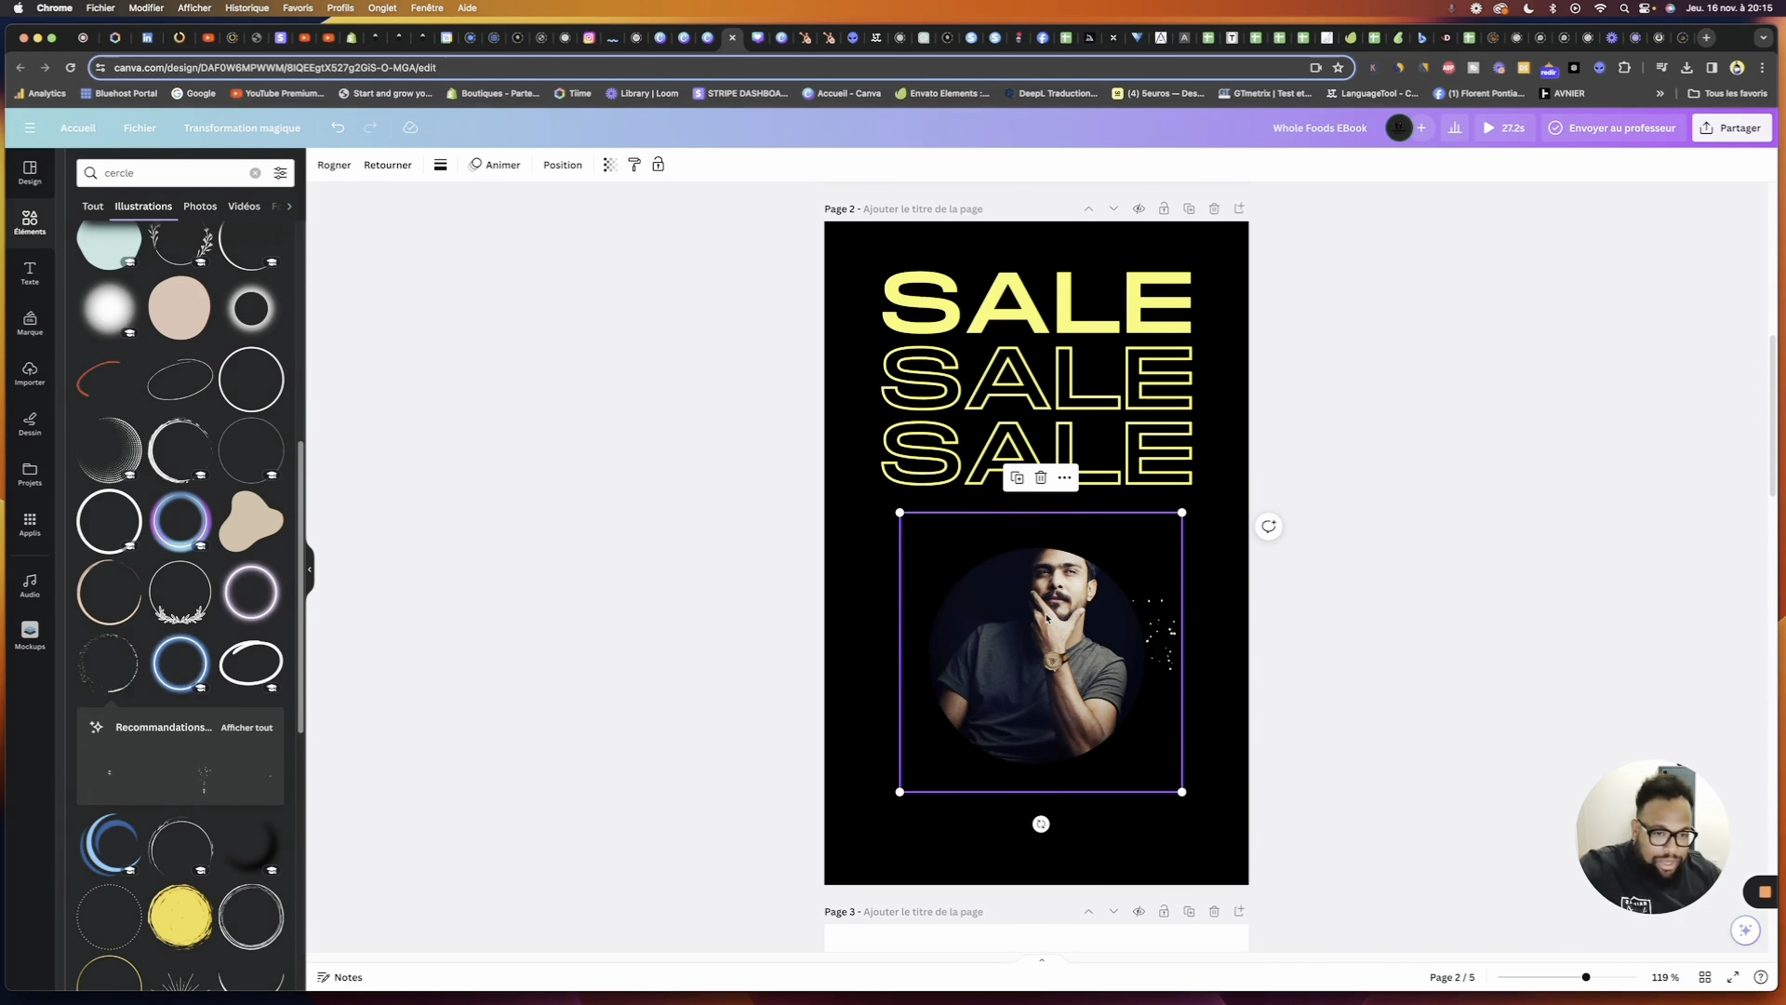
Delete the gold glitter circle, the circular photo and its empty frame below the "SALE" text on page 2
{"action": "key", "text": "Escape"}
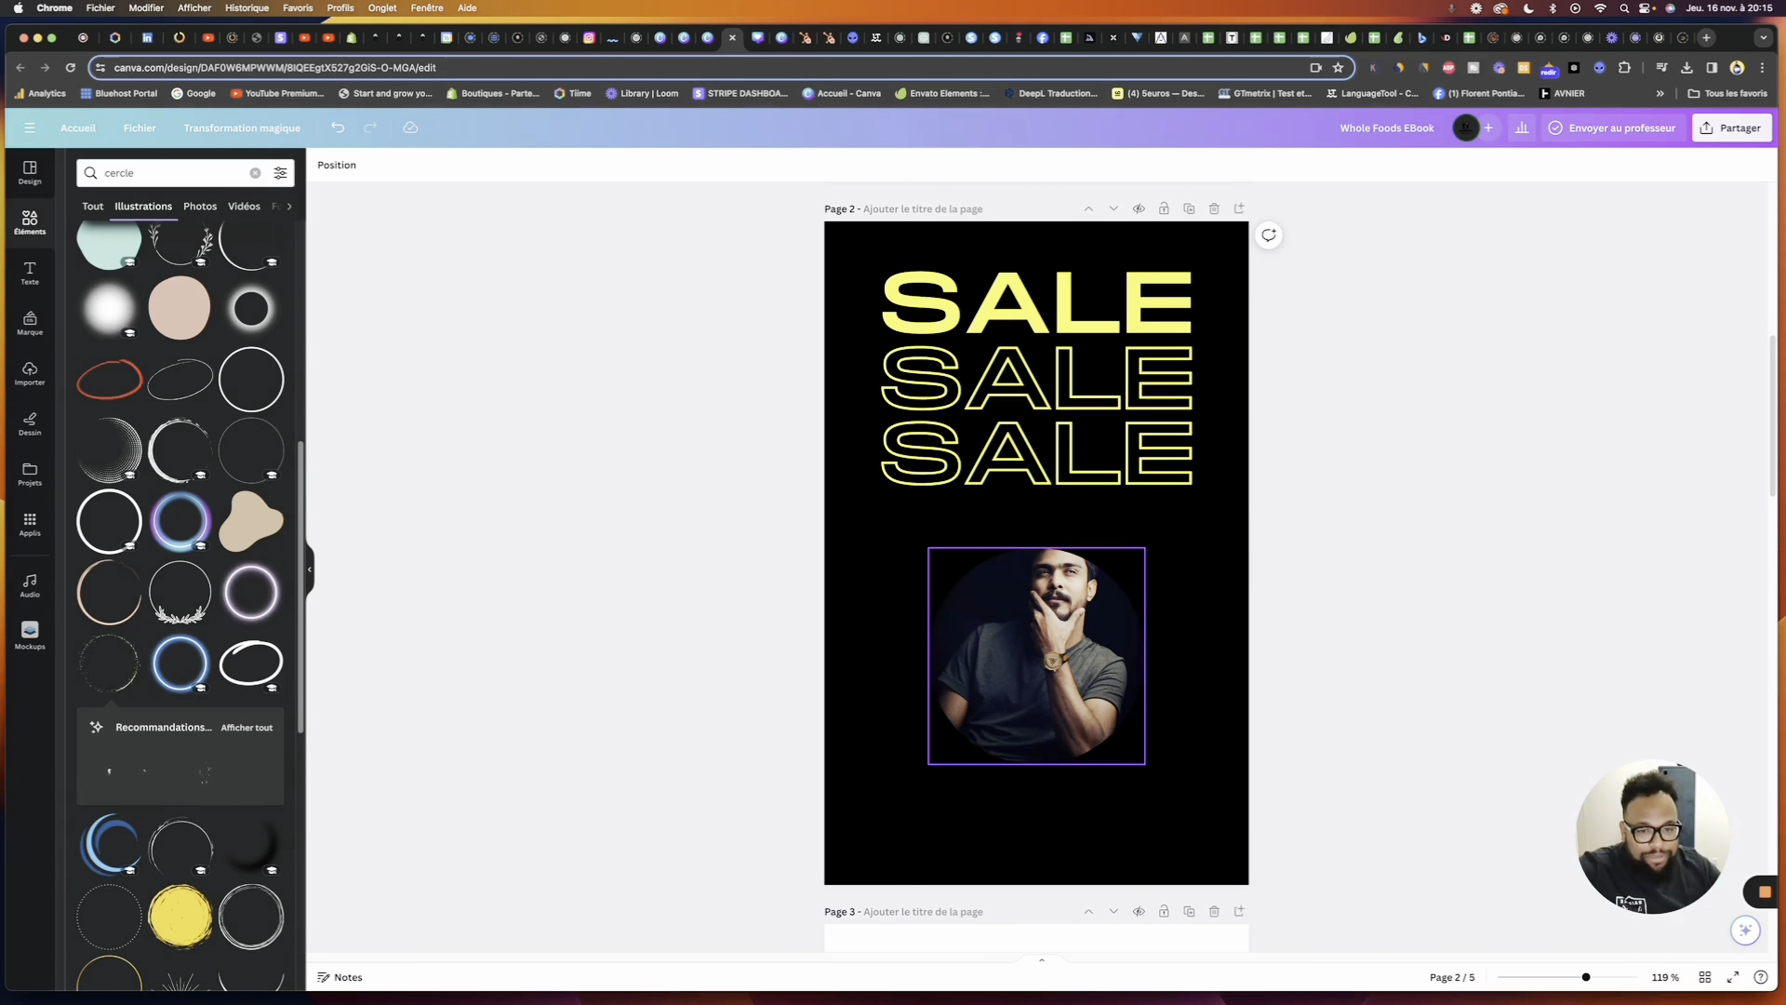
{"action": "left_click", "coordinate": [1047, 619]}
{"action": "key", "text": "Delete"}
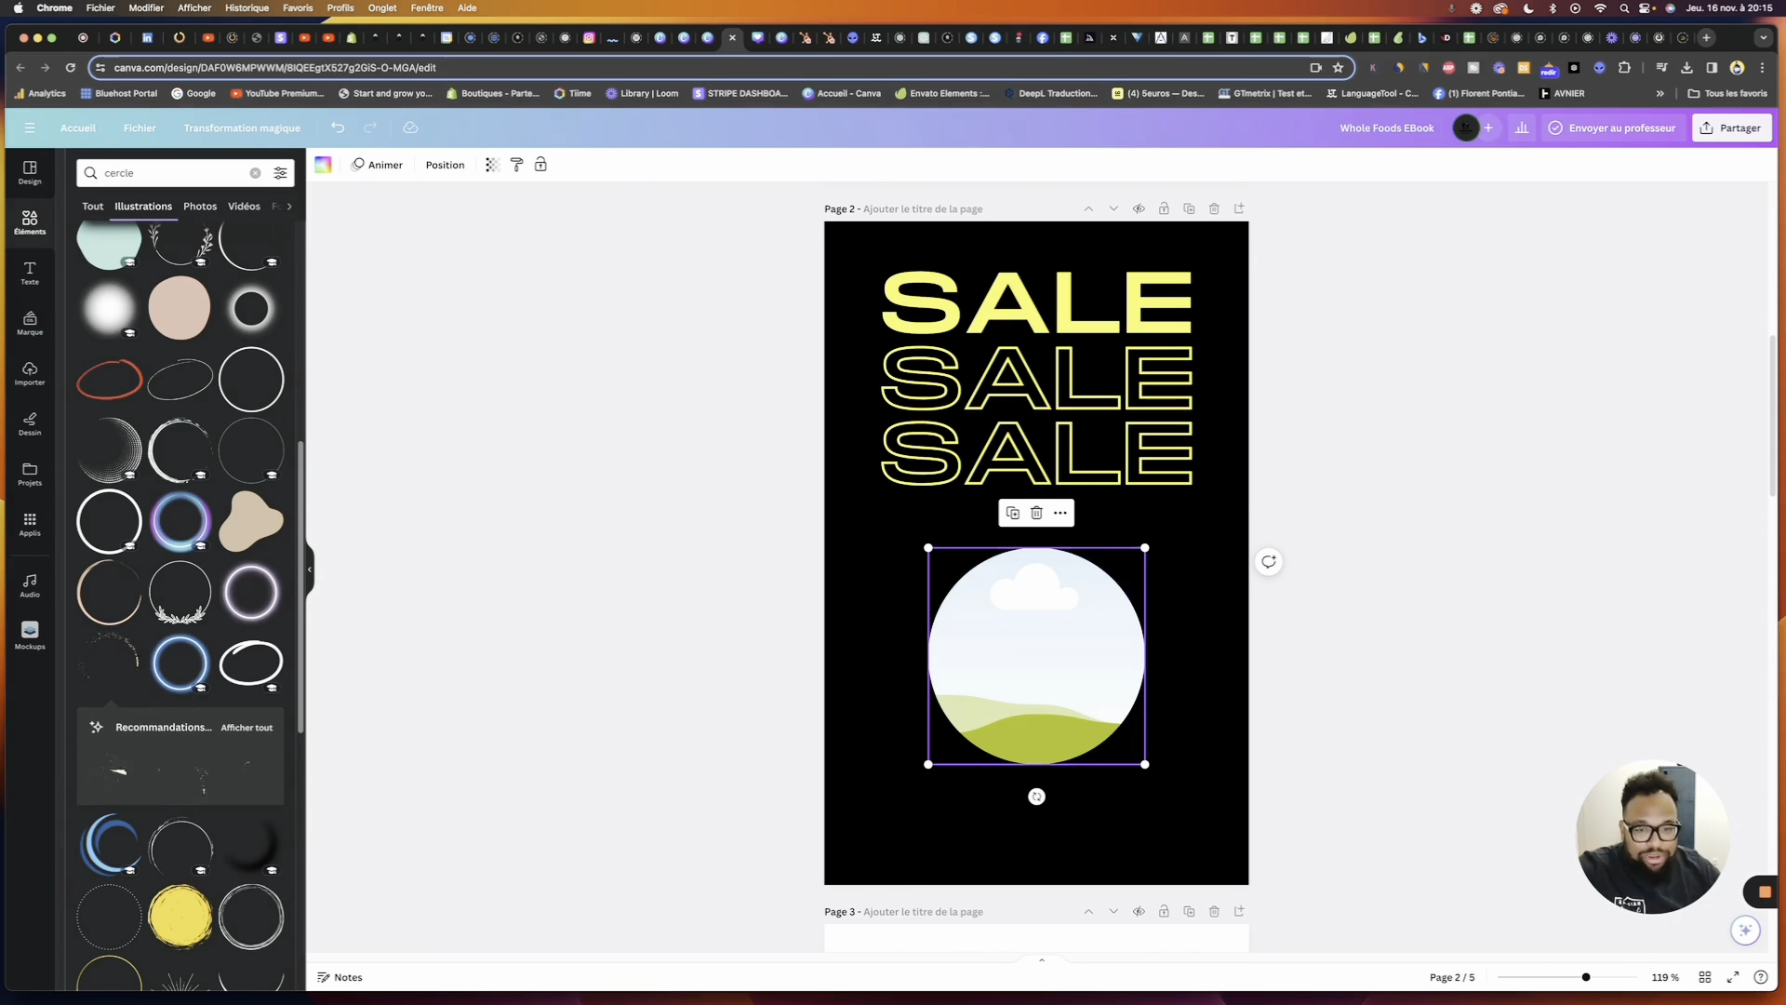
{"action": "key", "text": "Delete"}
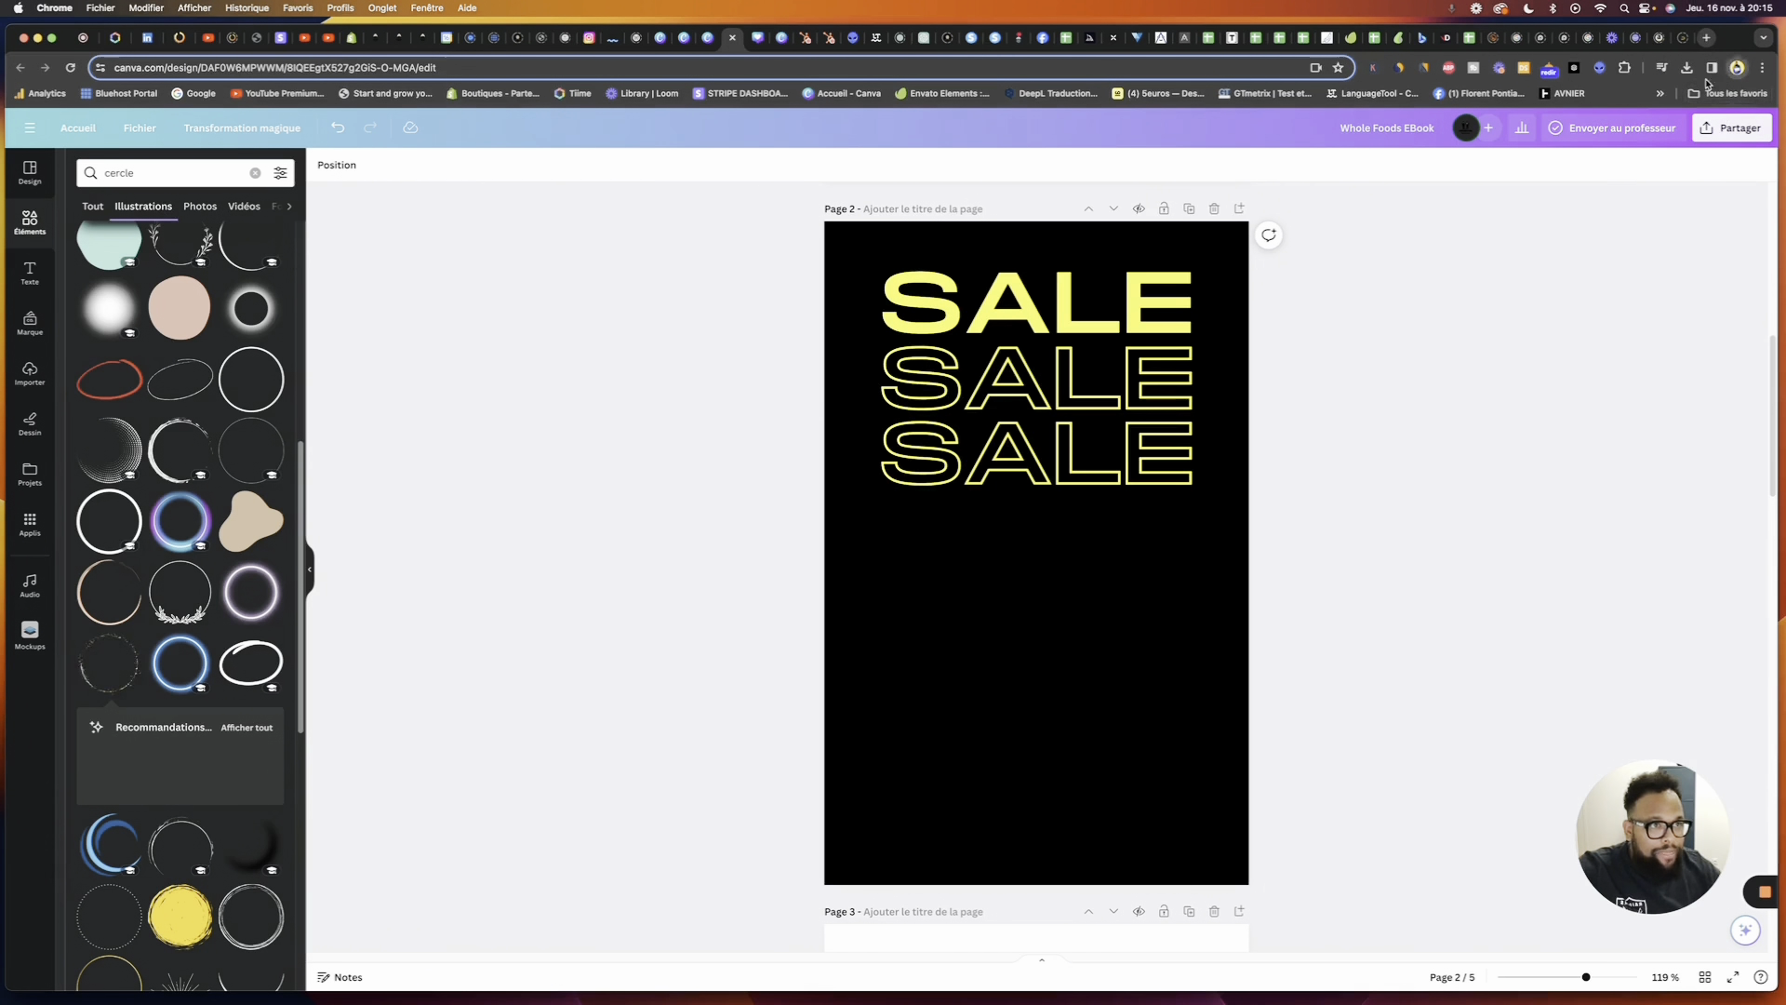
Close the ebook design, the Whole Foods EBook template preview and the template search page to return to the Canva home page
{"action": "left_click", "coordinate": [733, 39]}
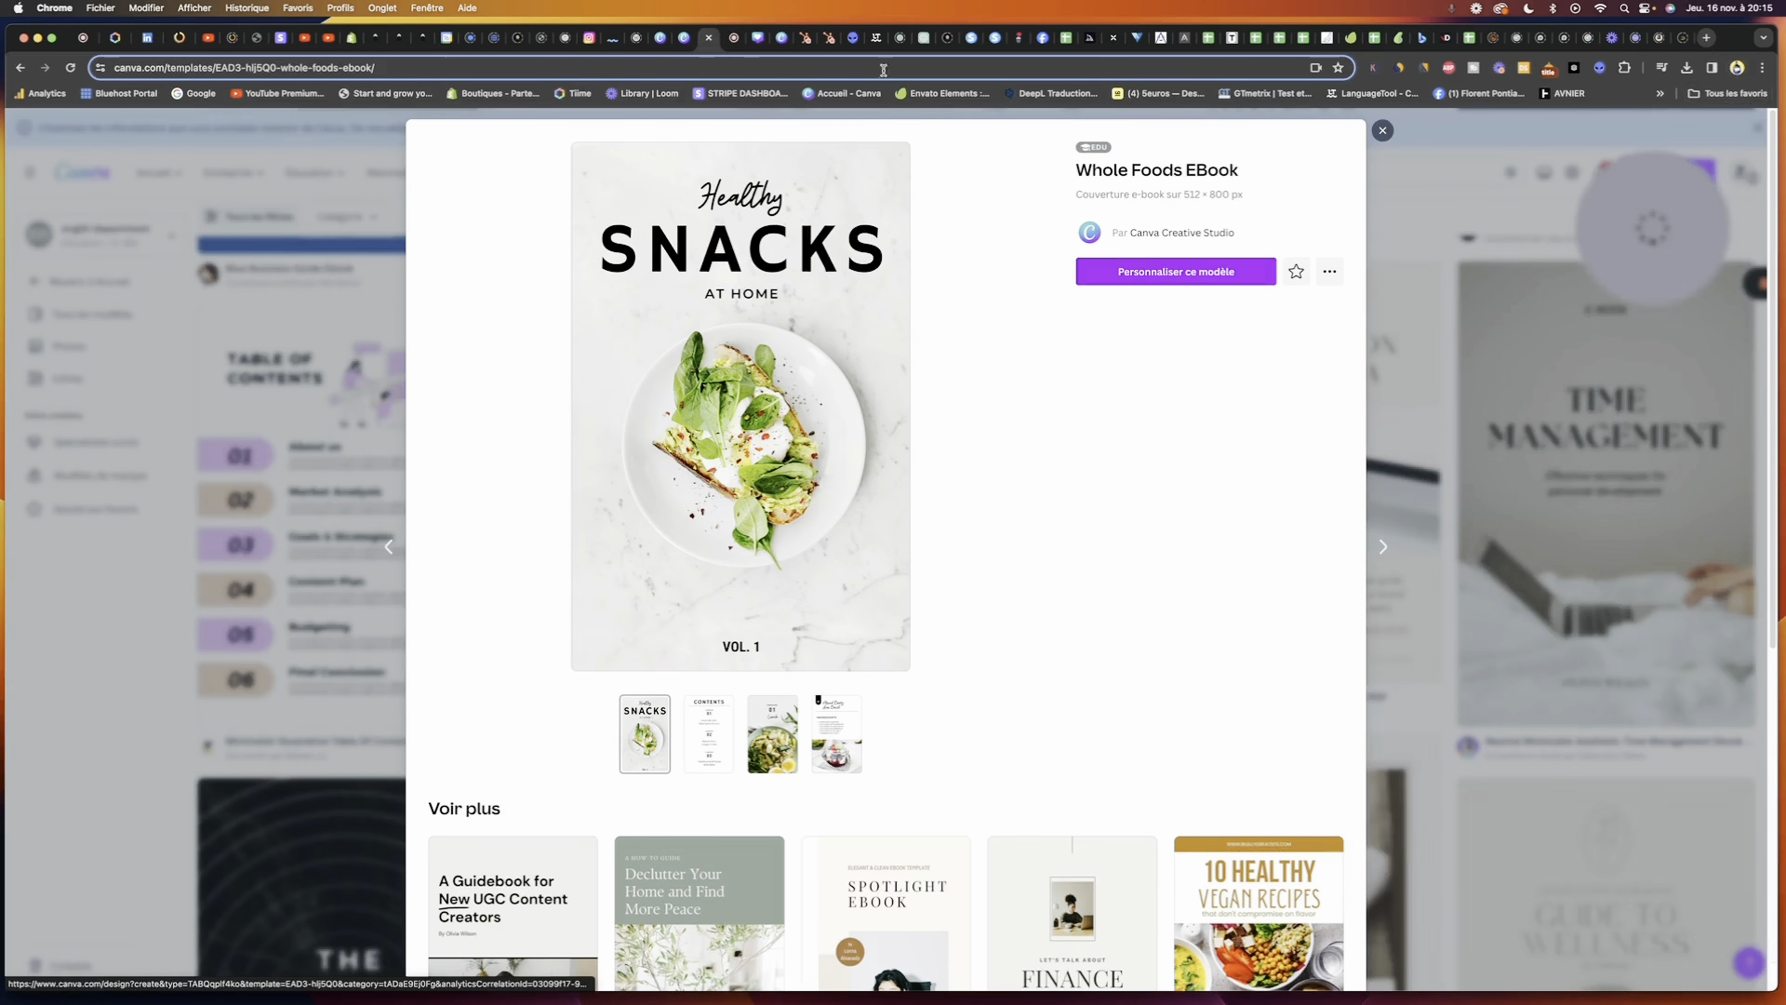
{"action": "left_click", "coordinate": [1383, 130]}
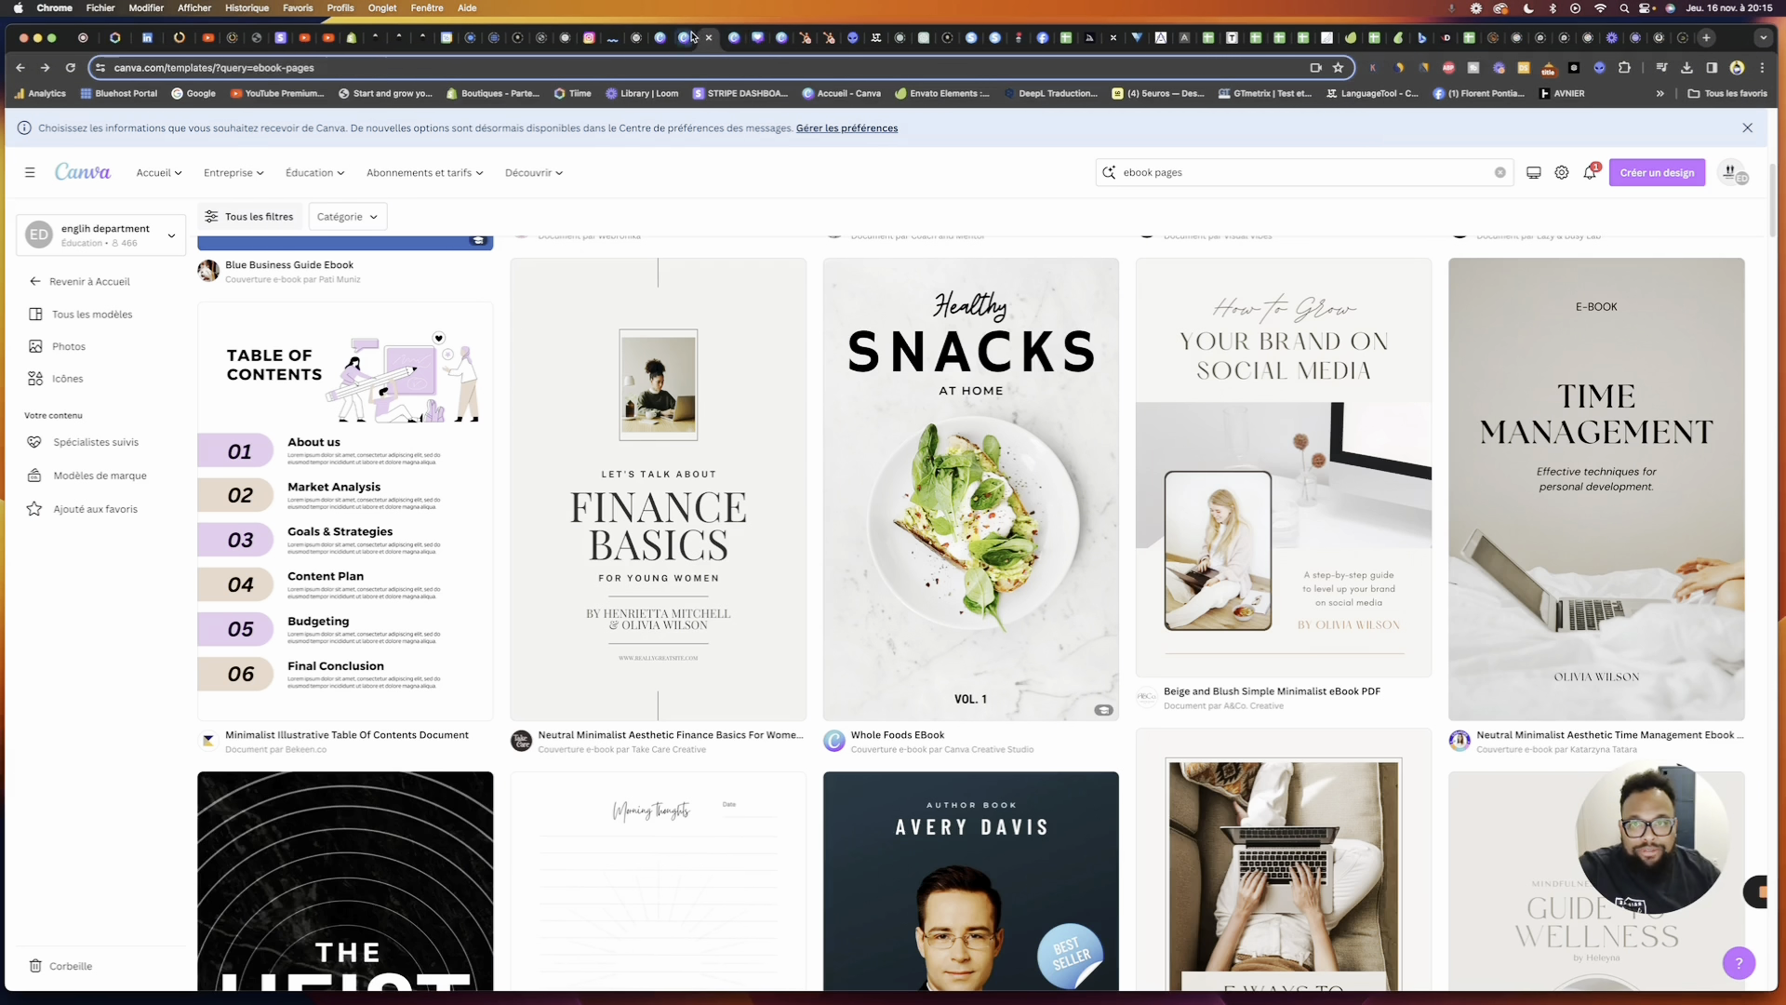
{"action": "left_click", "coordinate": [709, 37]}
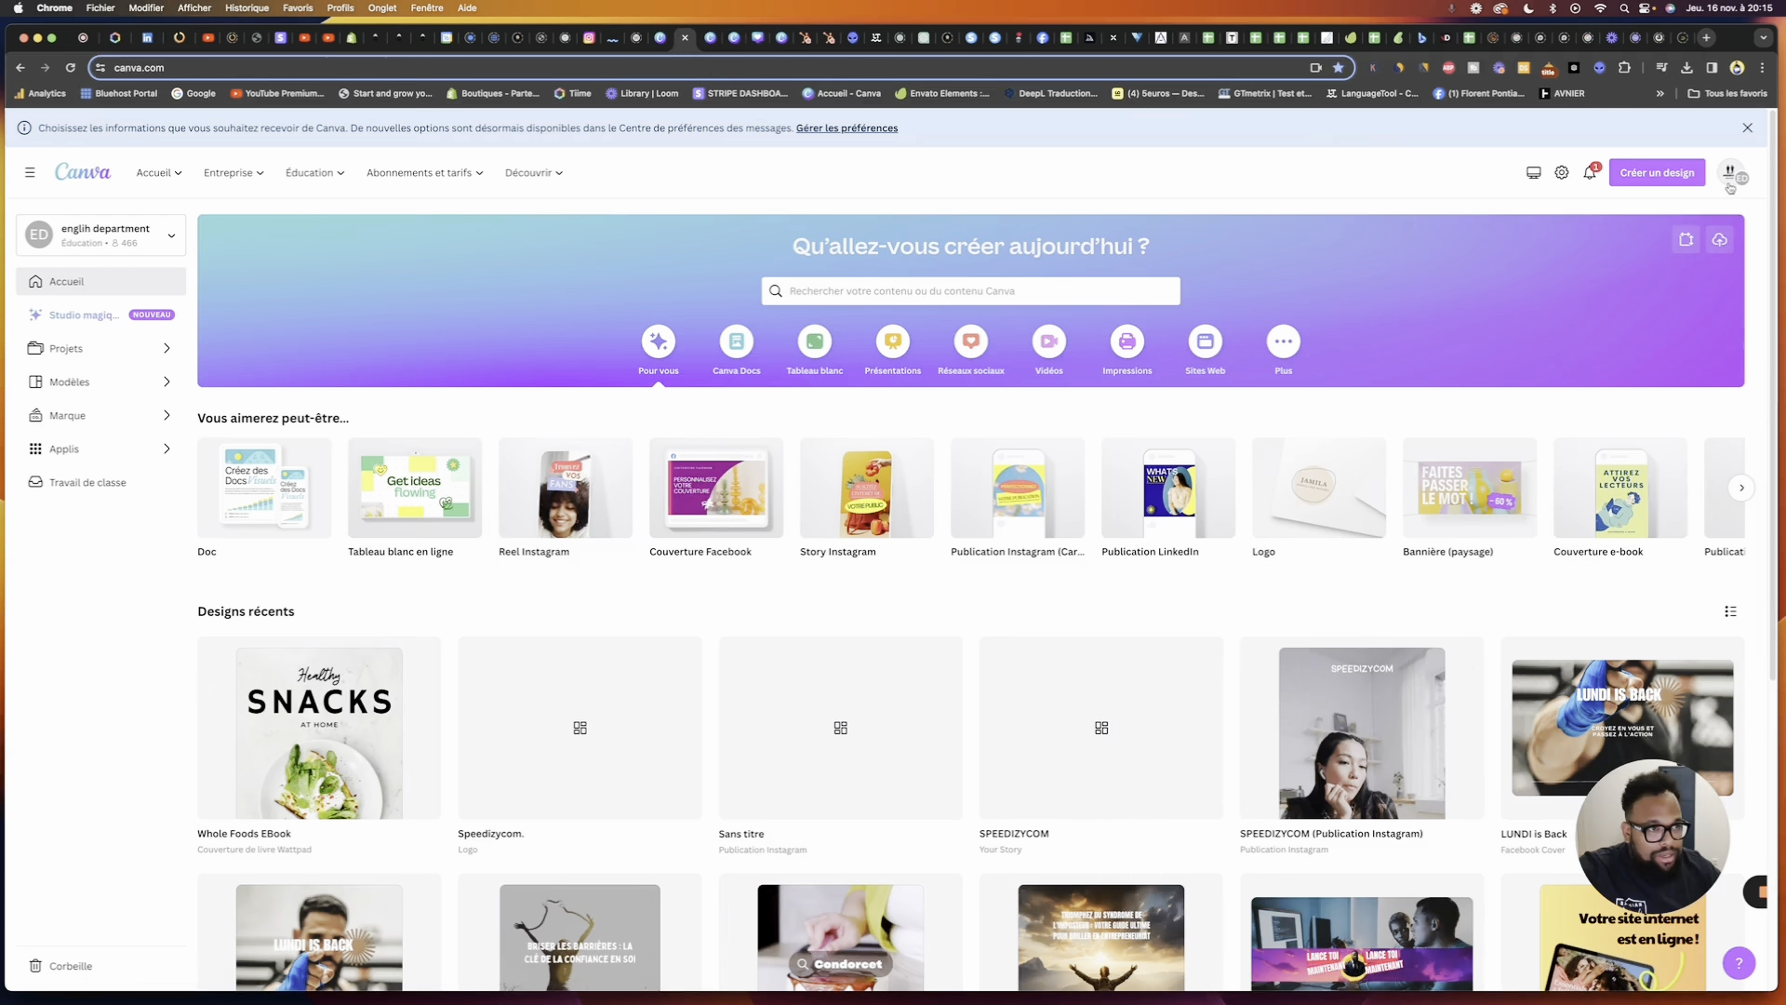
Switch to the "Équipe de Speedizycom" team and look through its recent designs
{"action": "left_click", "coordinate": [1730, 177]}
{"action": "left_click", "coordinate": [1623, 420]}
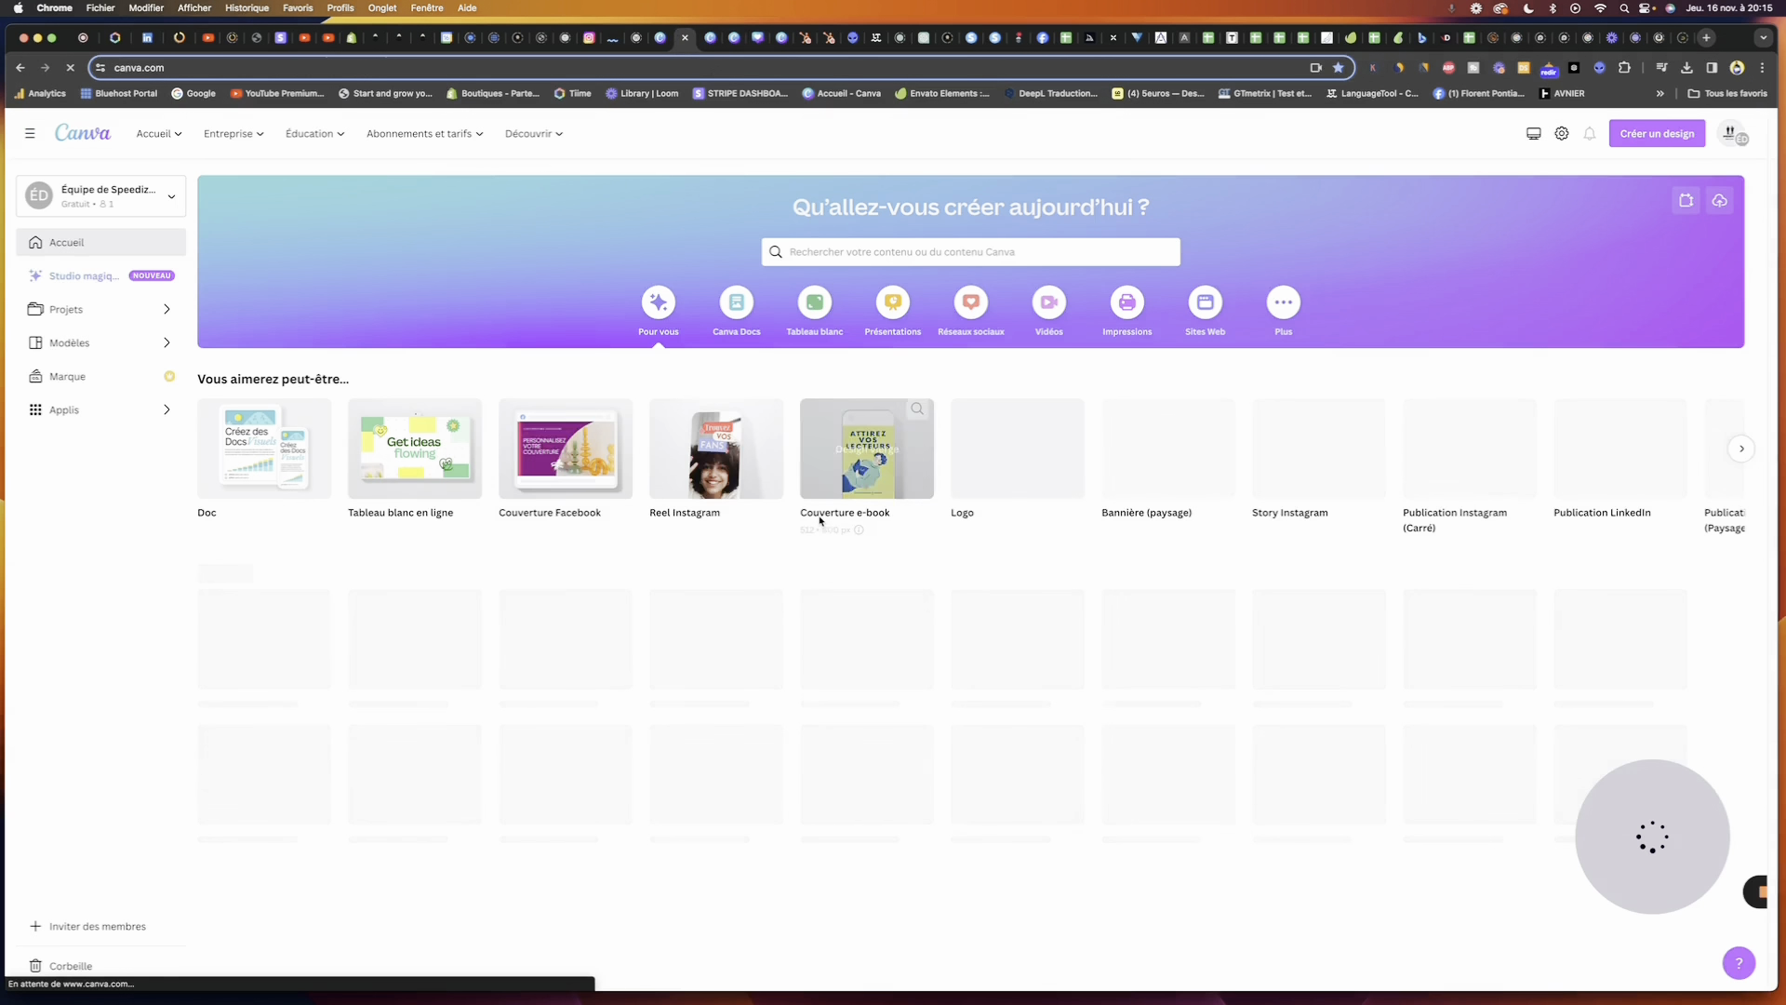
{"action": "scroll", "coordinate": [821, 521], "scroll_direction": "down", "scroll_amount": 5}
{"action": "scroll", "coordinate": [828, 525], "scroll_direction": "down", "scroll_amount": 5}
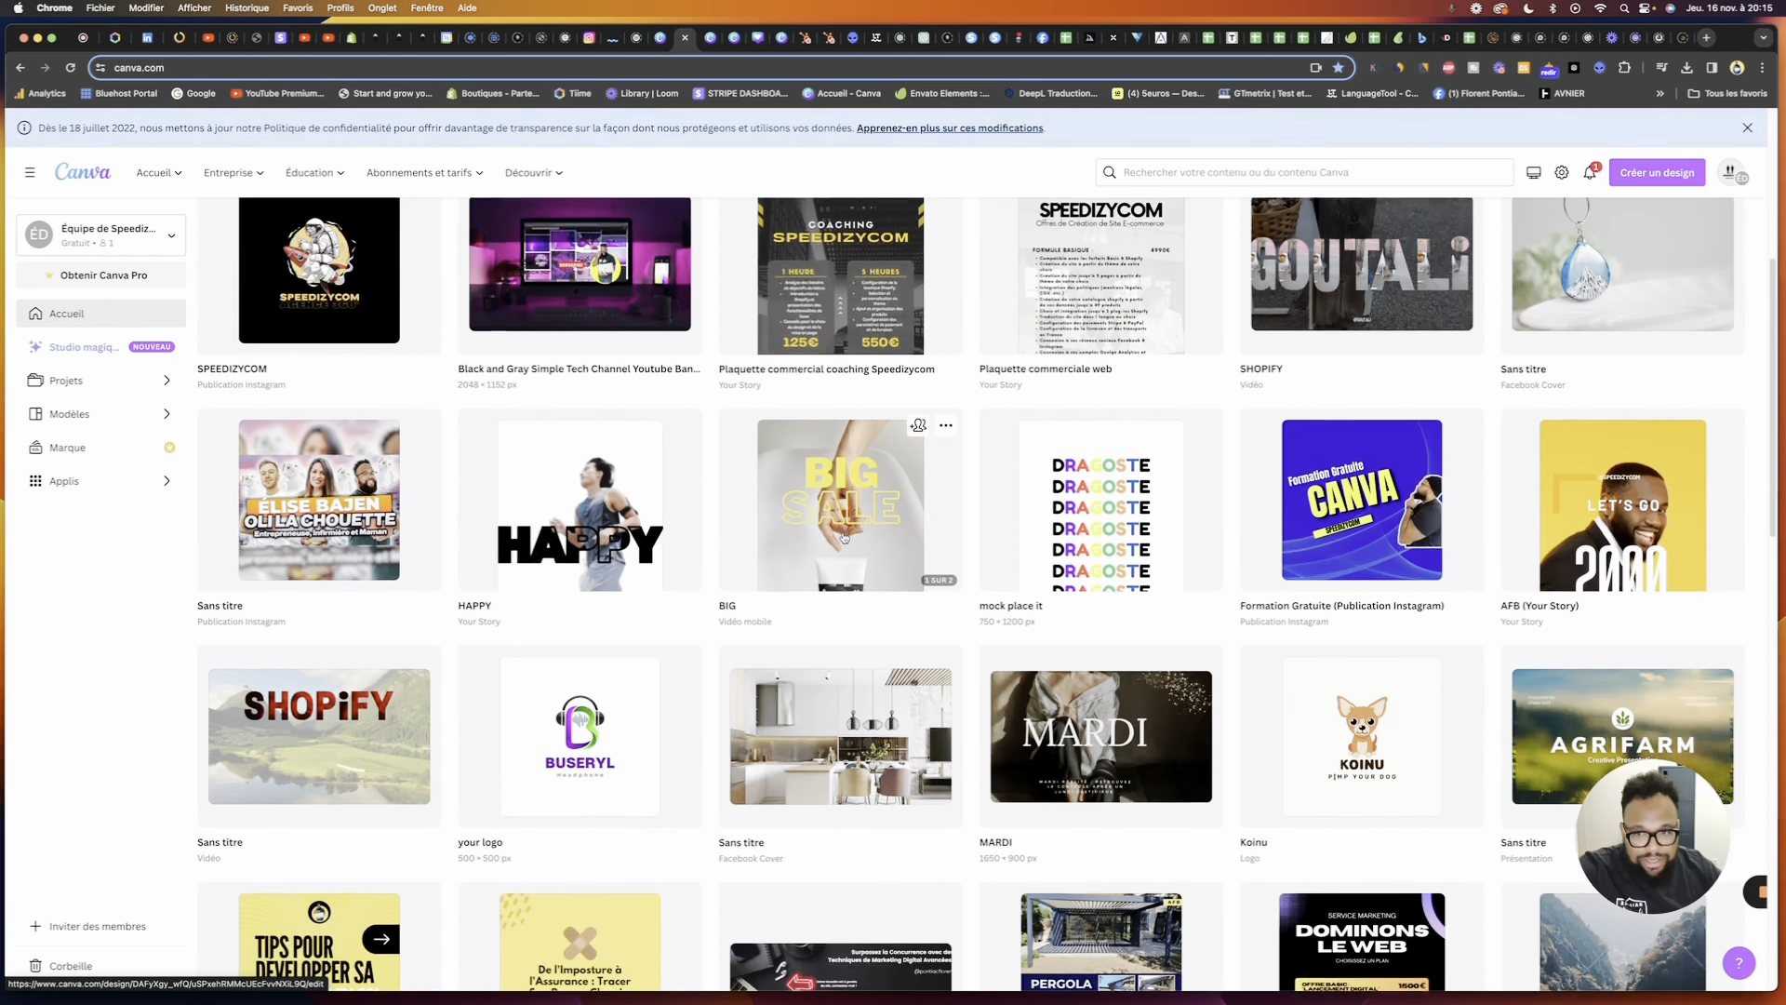
{"action": "scroll", "coordinate": [844, 537], "scroll_direction": "down", "scroll_amount": 3}
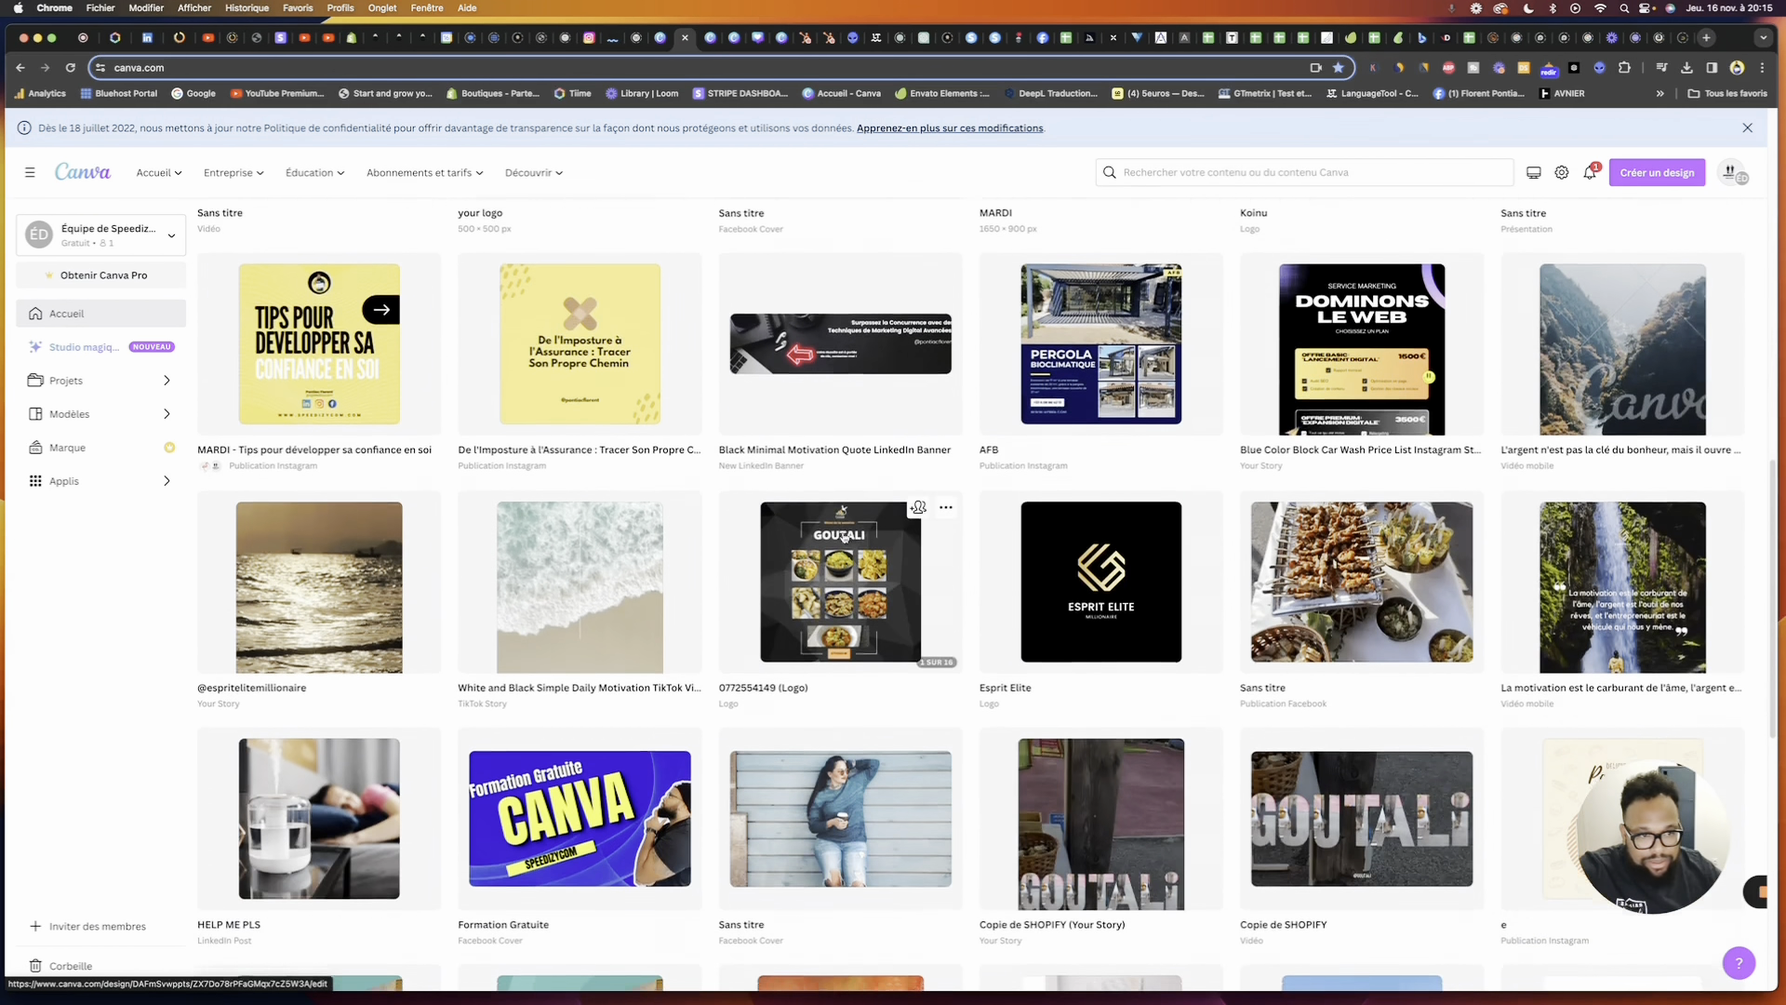
{"action": "scroll", "coordinate": [1202, 557], "scroll_direction": "down", "scroll_amount": 3}
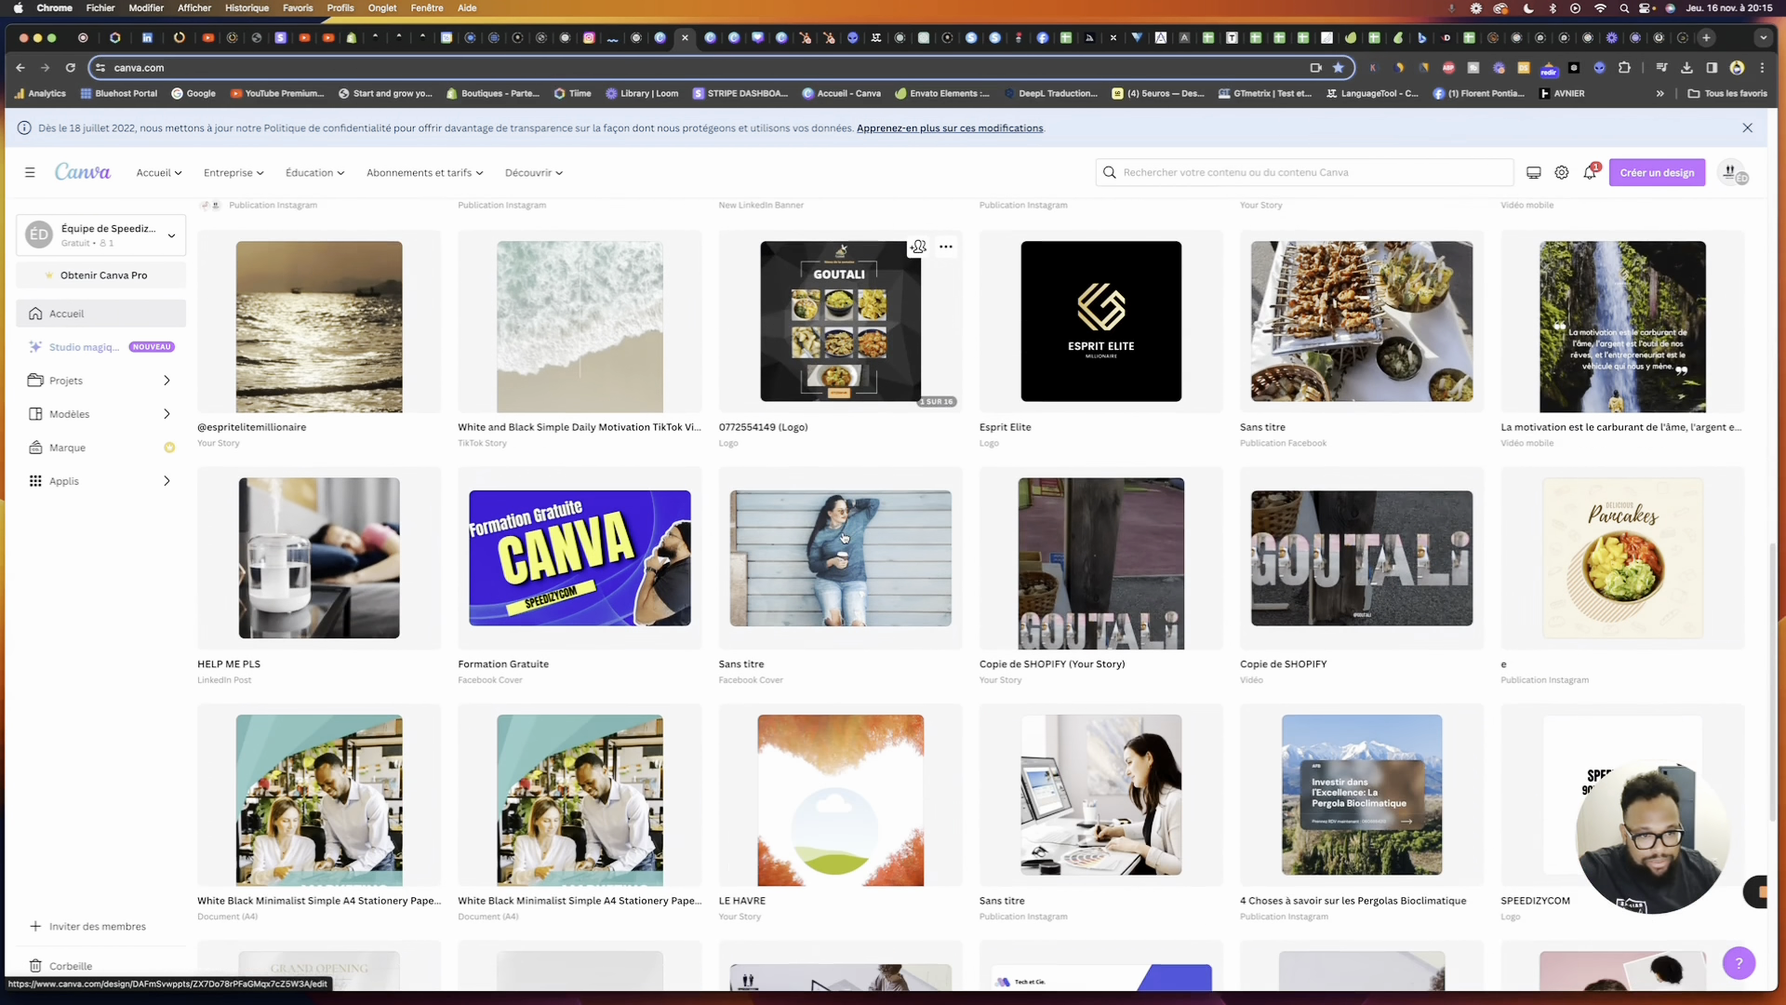
Open the "Copie de SHOPIFY" video design, play its full preview and close the preview
{"action": "left_click", "coordinate": [1332, 569]}
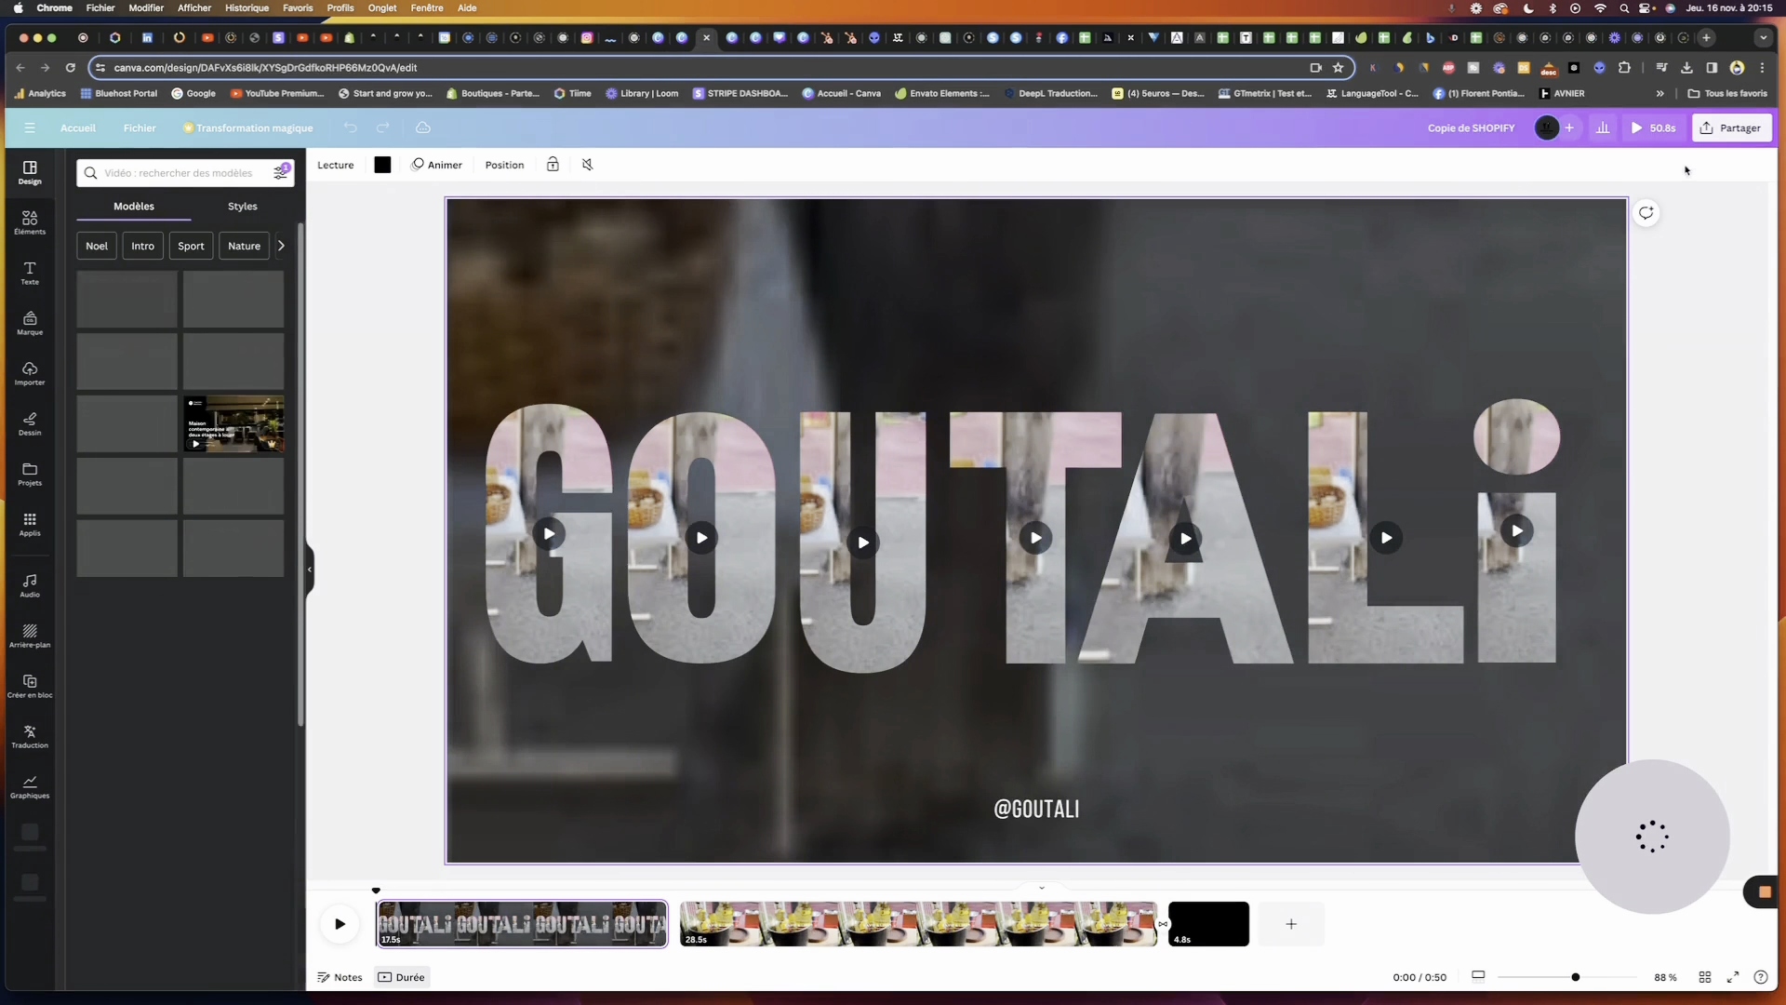
{"action": "left_click", "coordinate": [1654, 127]}
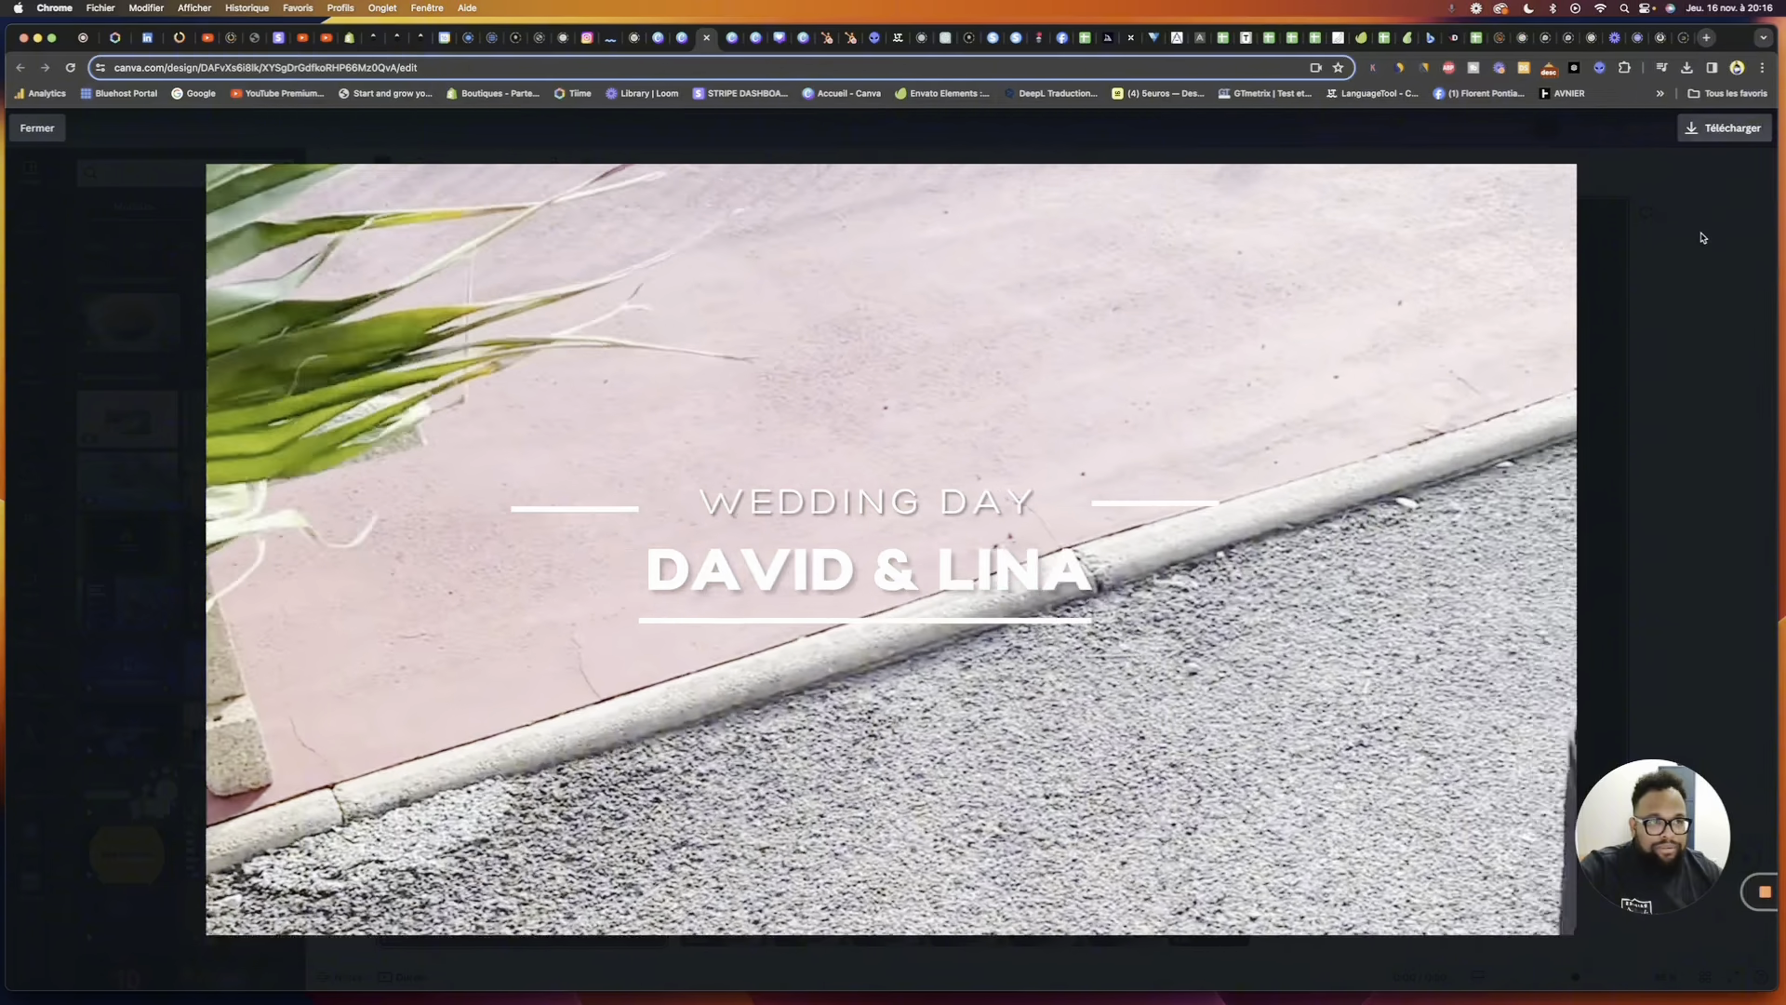
{"action": "key", "text": "Escape"}
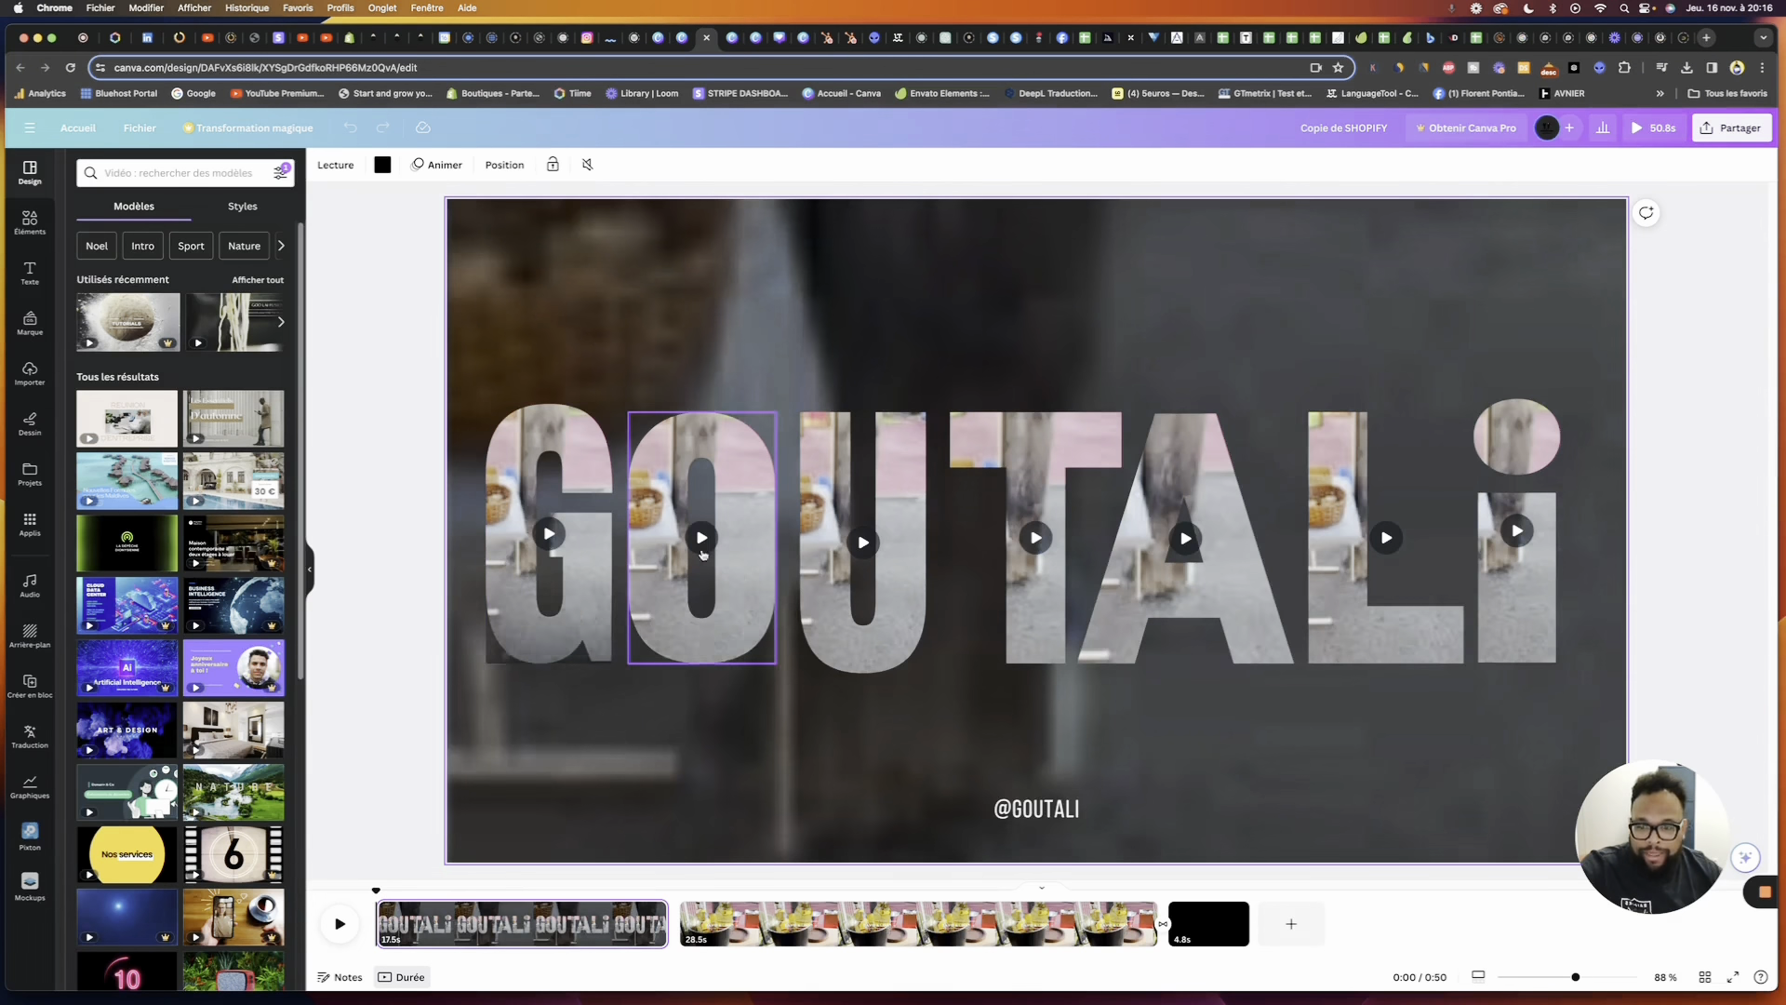
Return to the home page, open the "HAPPY" story design and show its second page
{"action": "left_click", "coordinate": [78, 130]}
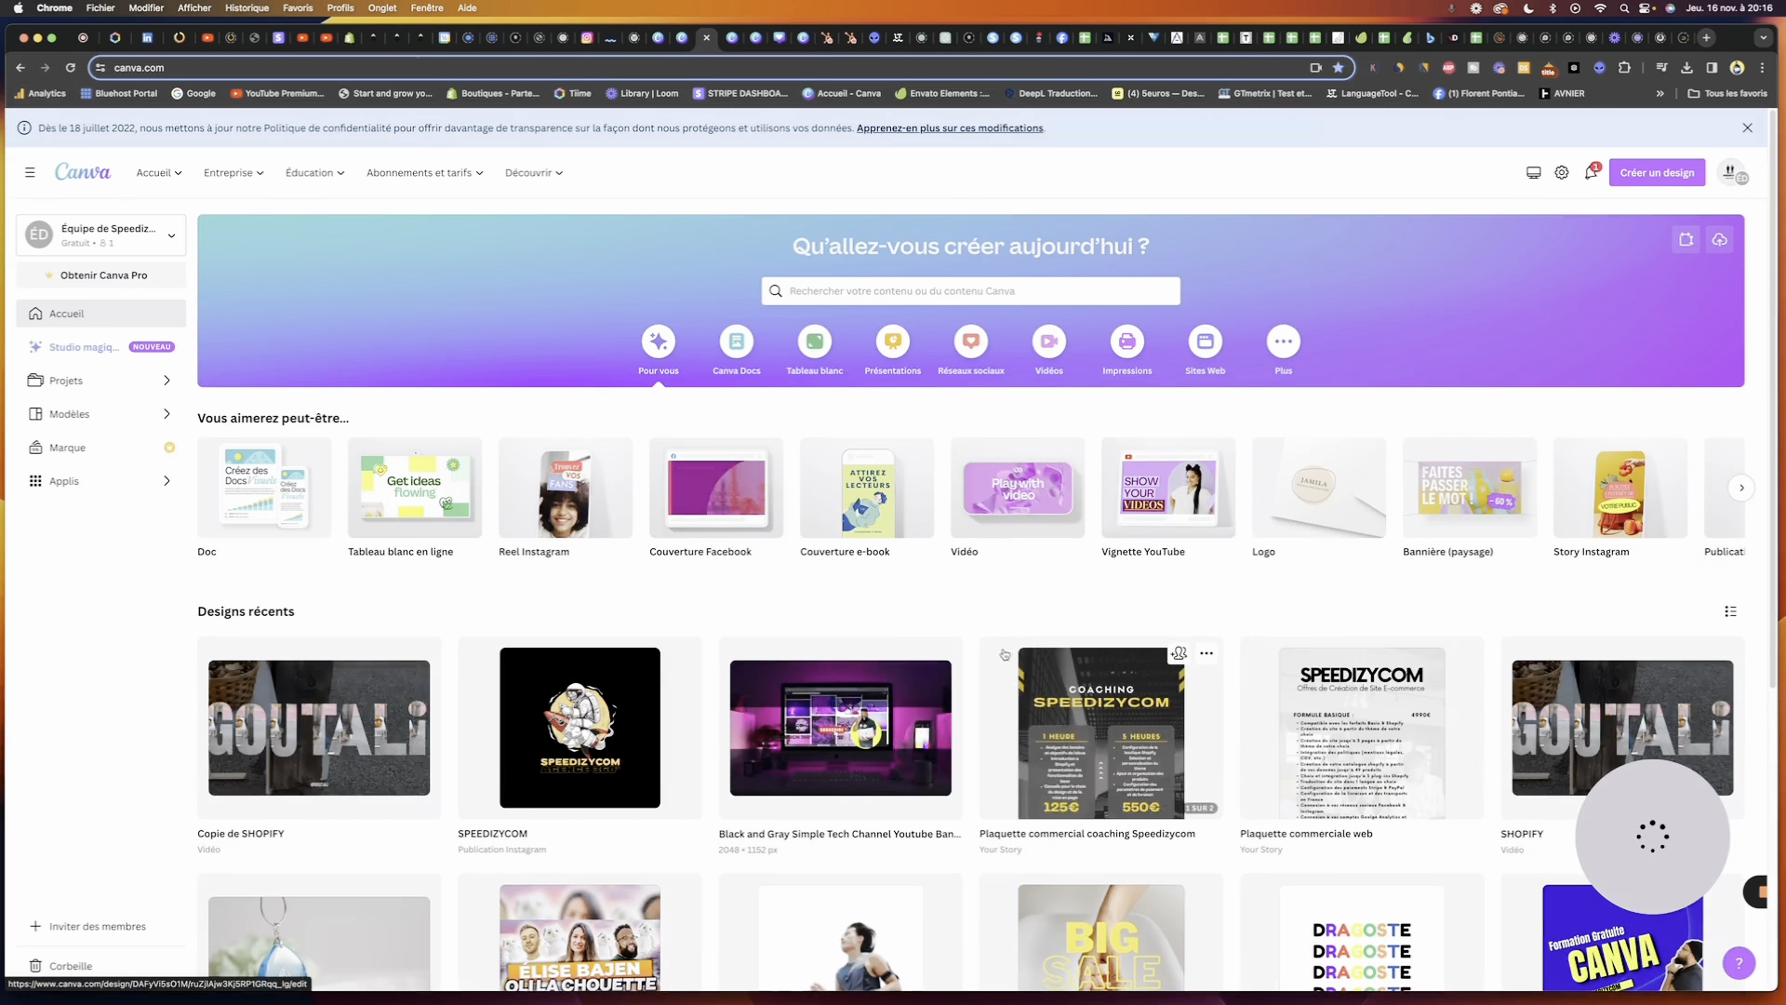
{"action": "scroll", "coordinate": [953, 684], "scroll_direction": "down", "scroll_amount": 3}
{"action": "left_click", "coordinate": [865, 714]}
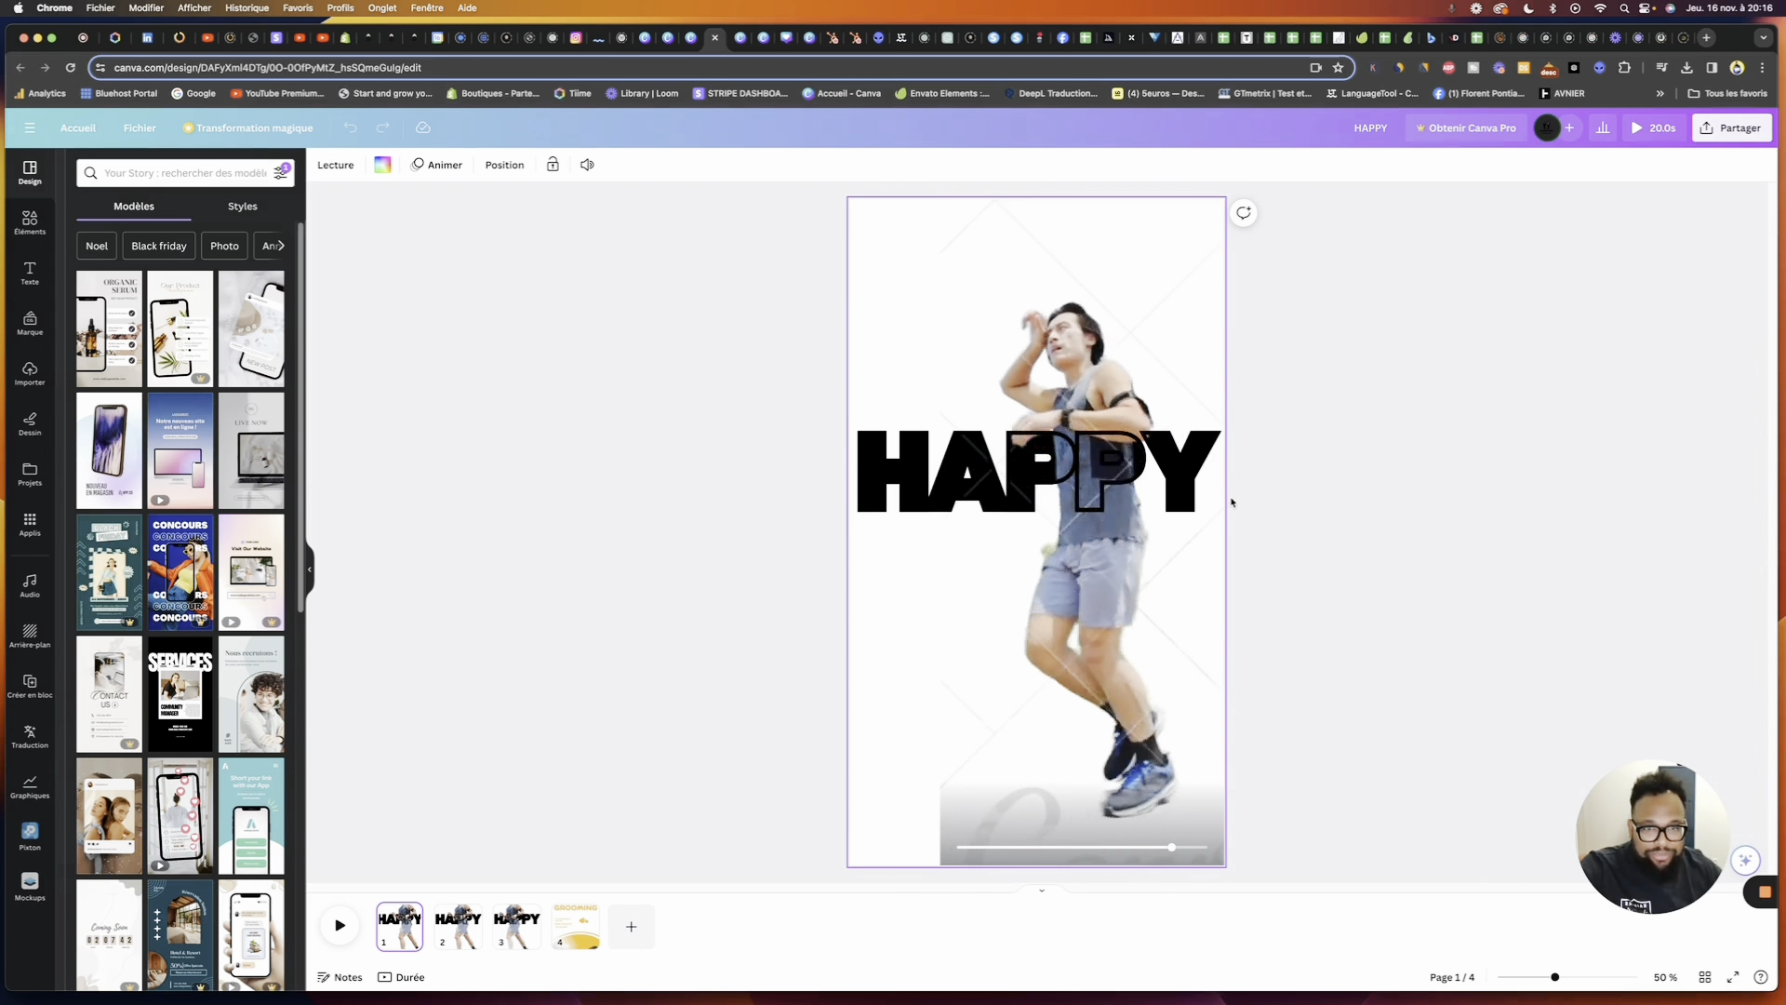
{"action": "left_click", "coordinate": [448, 933]}
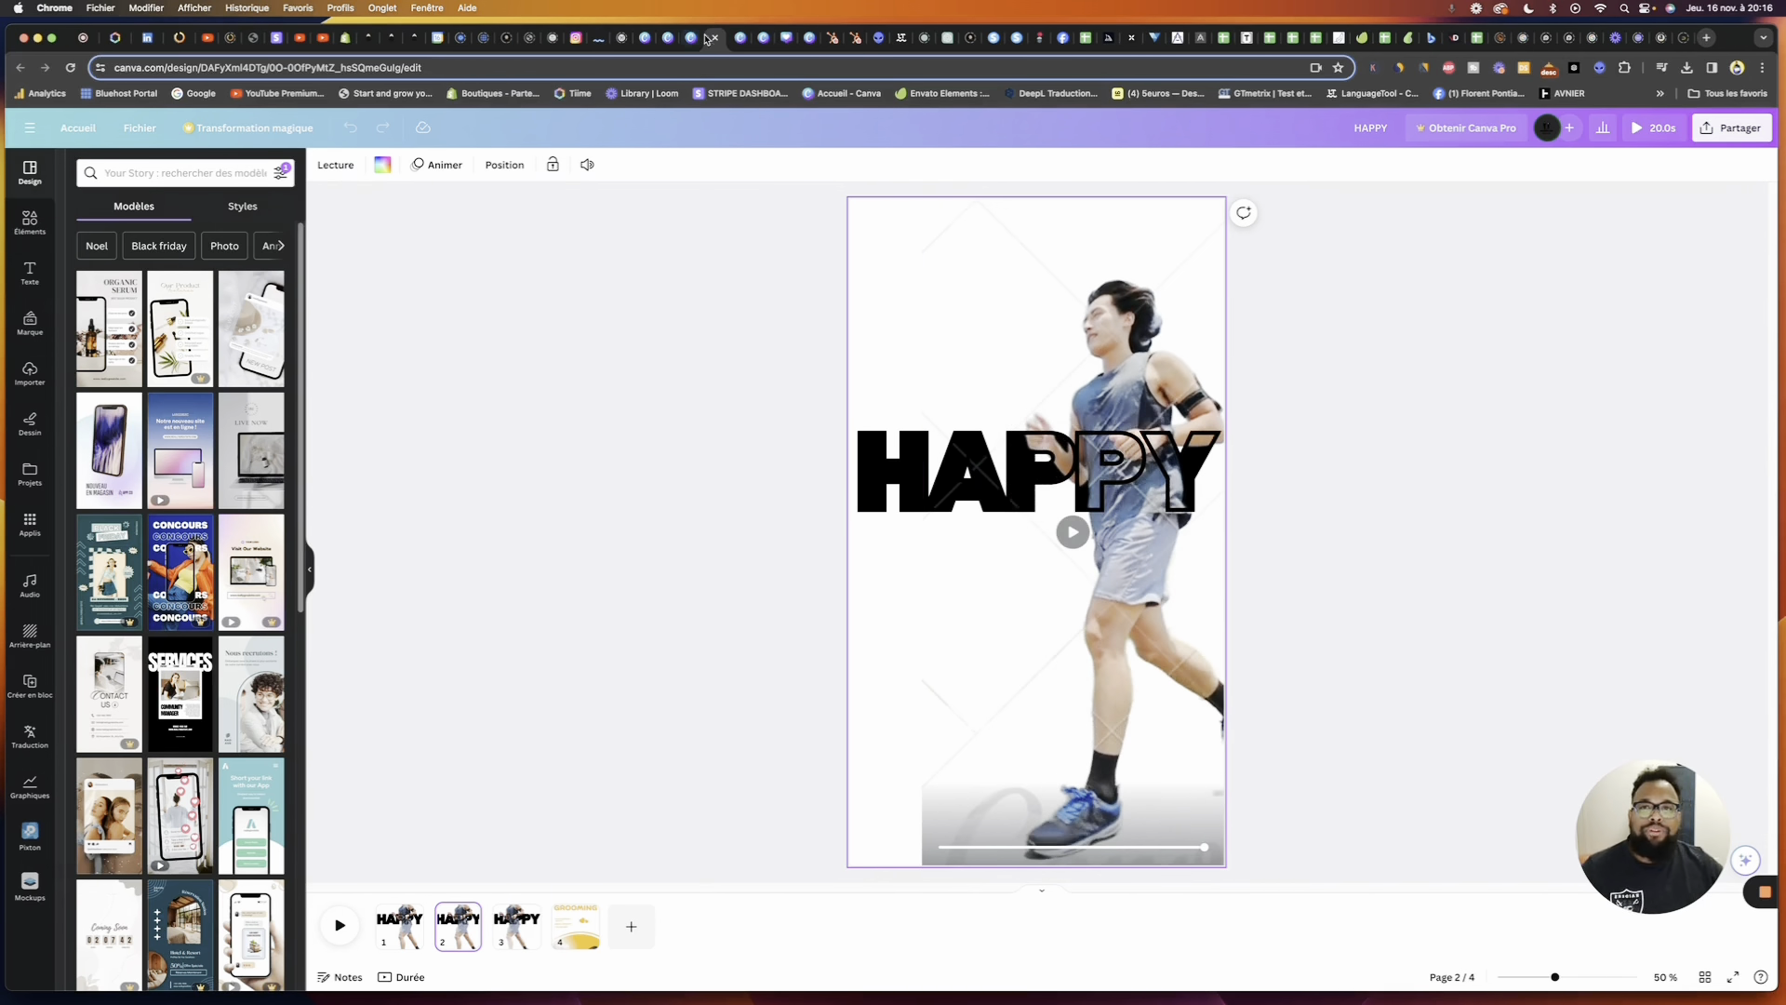
Go through the open SPEEDIZYCOM story and Instagram post designs and return to the home page
{"action": "left_click", "coordinate": [737, 42]}
{"action": "left_click", "coordinate": [785, 39]}
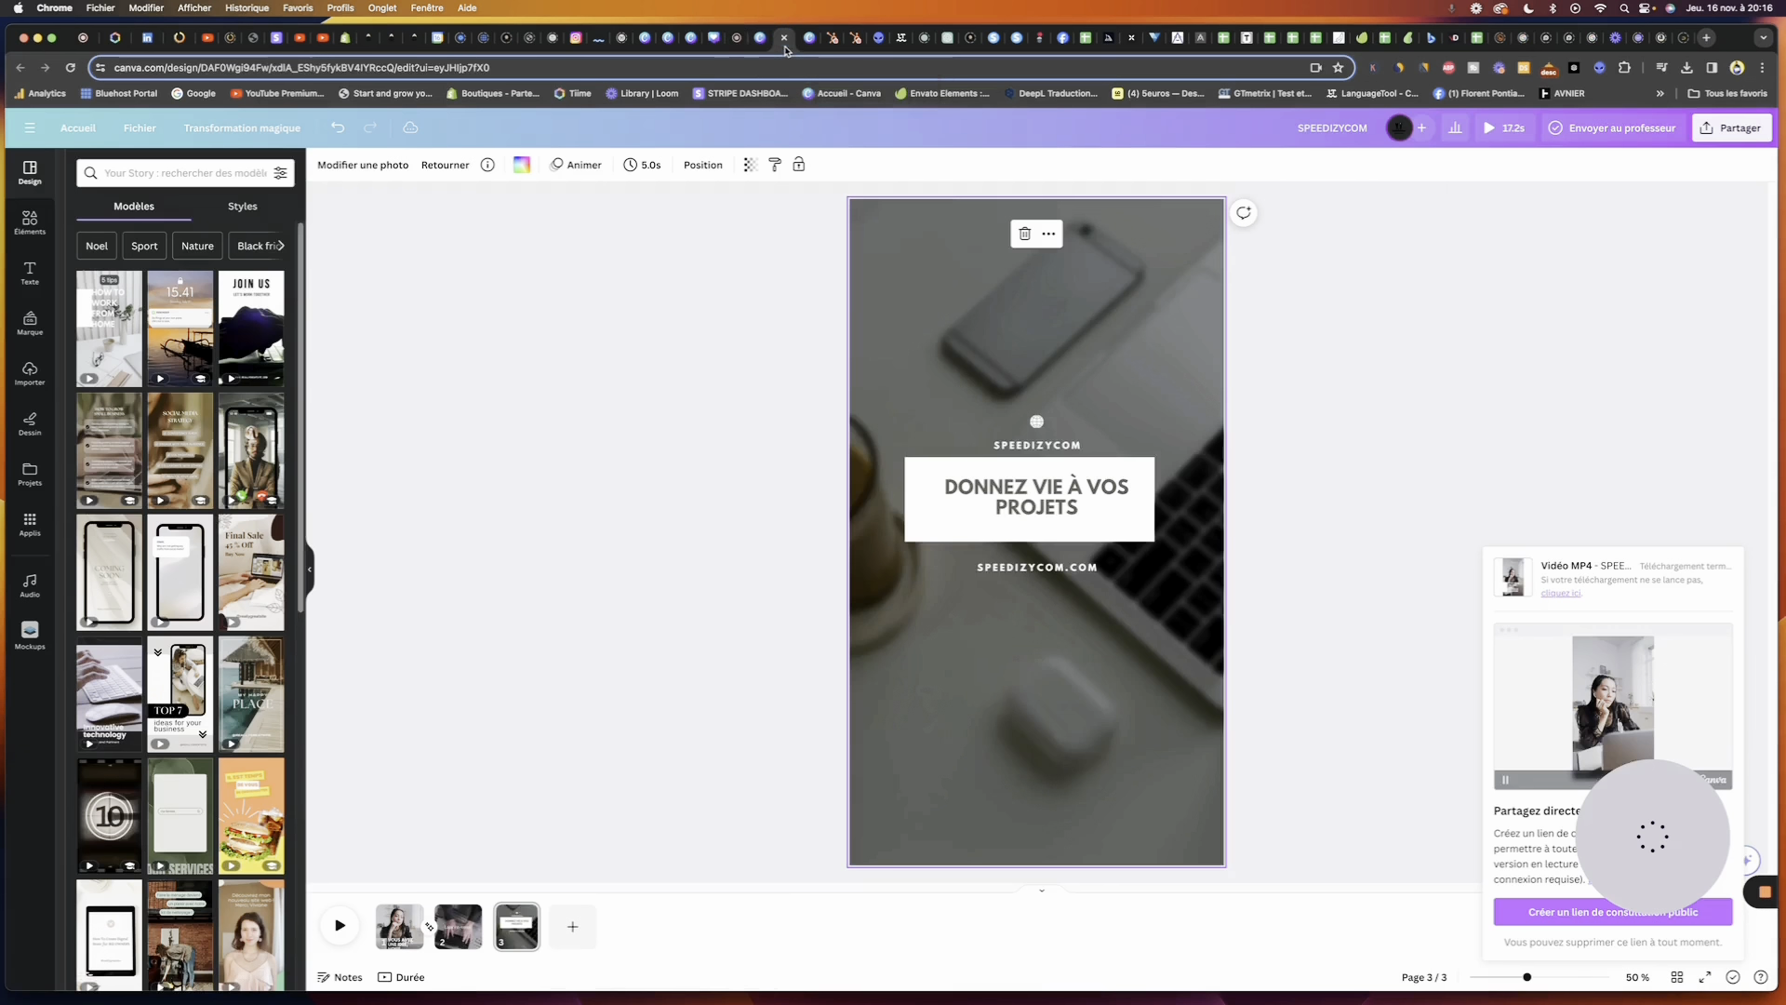
{"action": "left_click", "coordinate": [807, 39]}
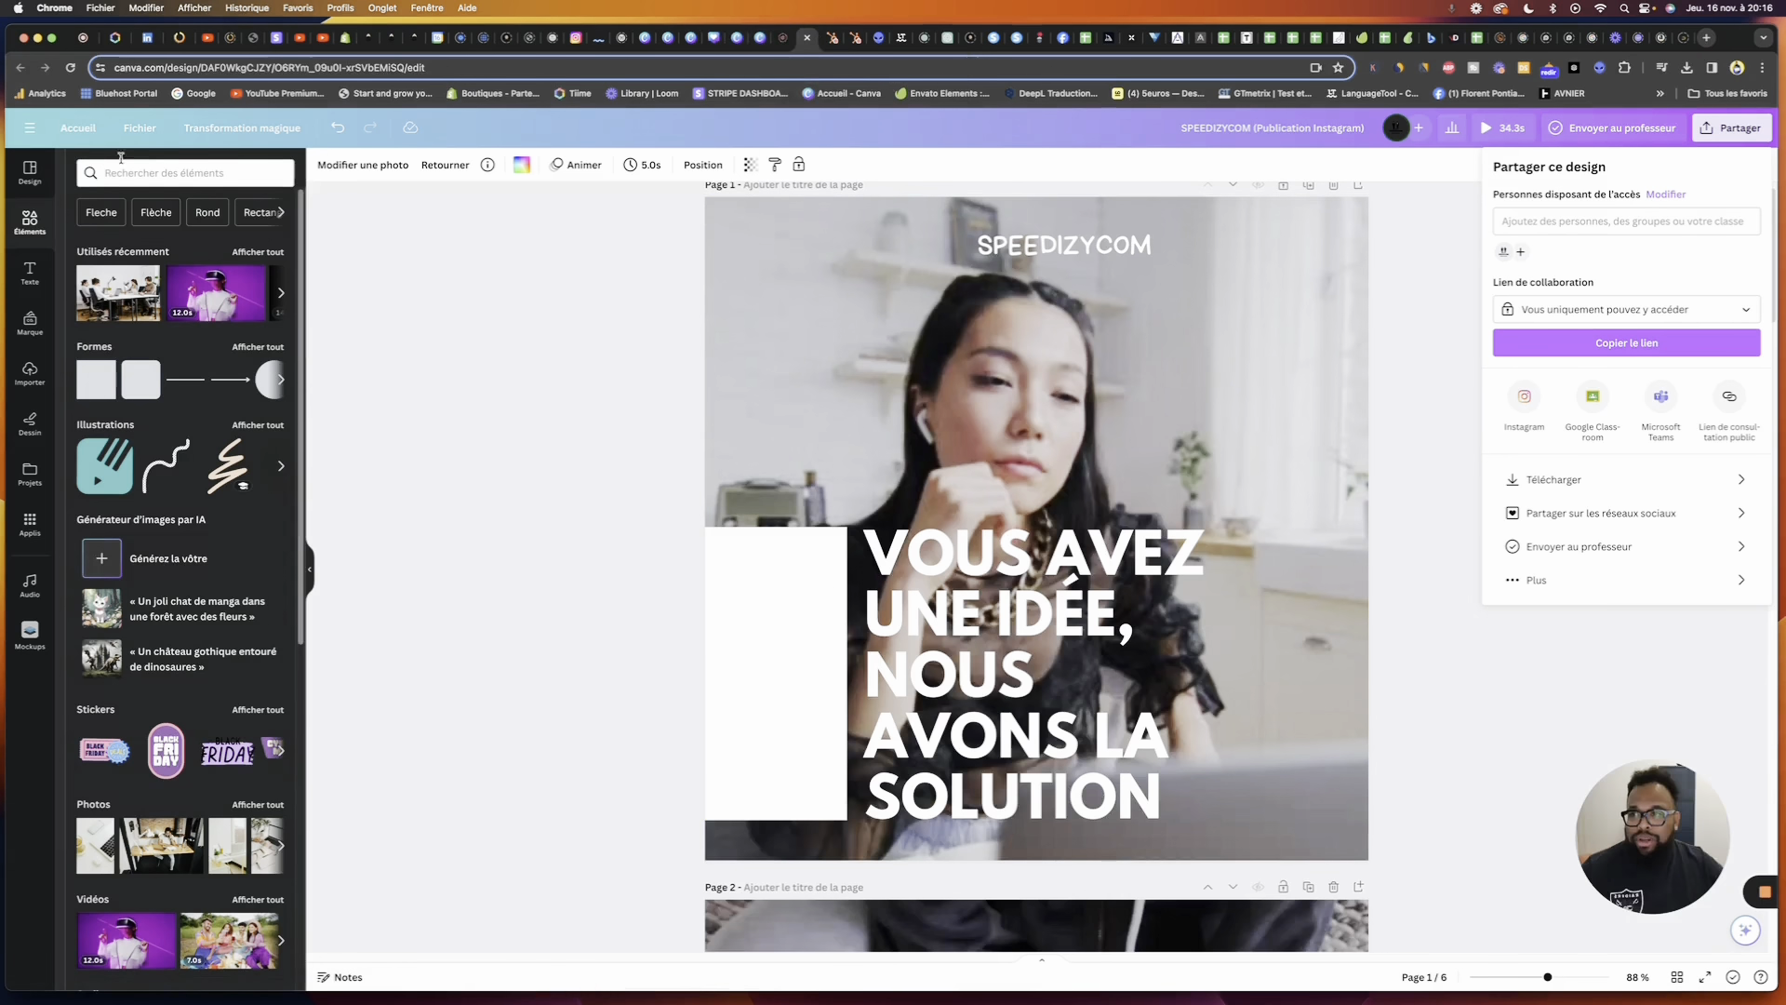
{"action": "left_click", "coordinate": [73, 130]}
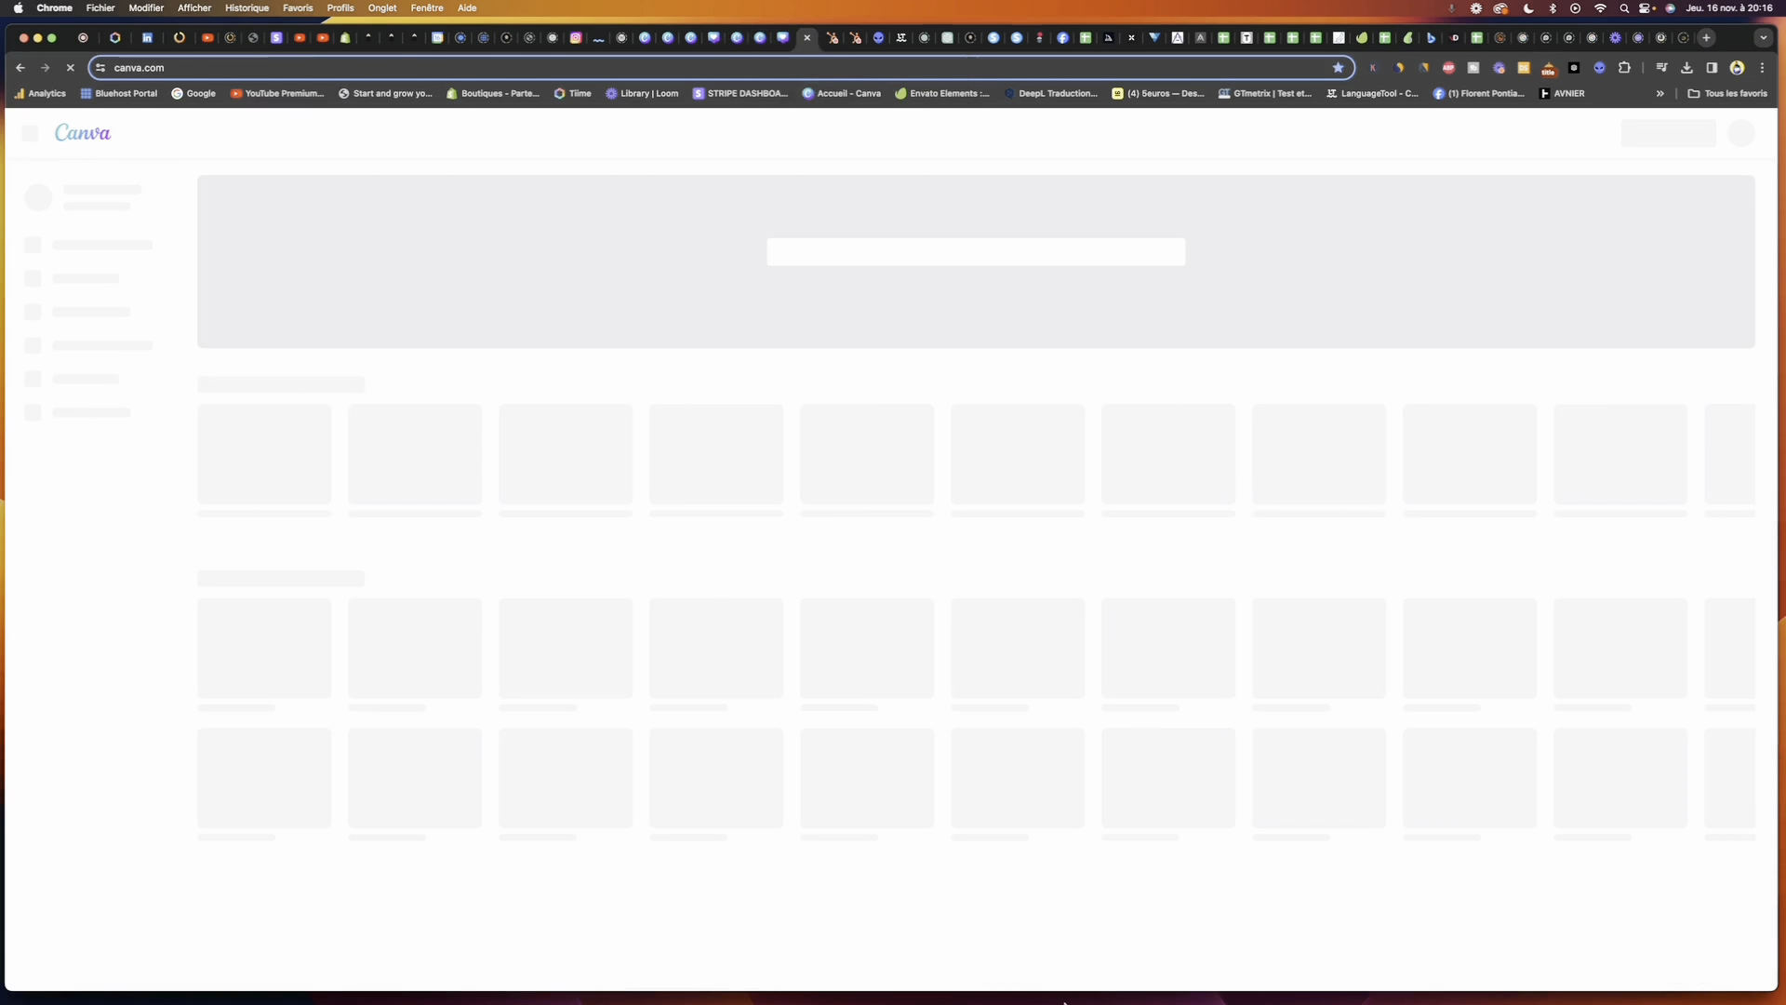
{"action": "mouse_move", "coordinate": [1063, 1002]}
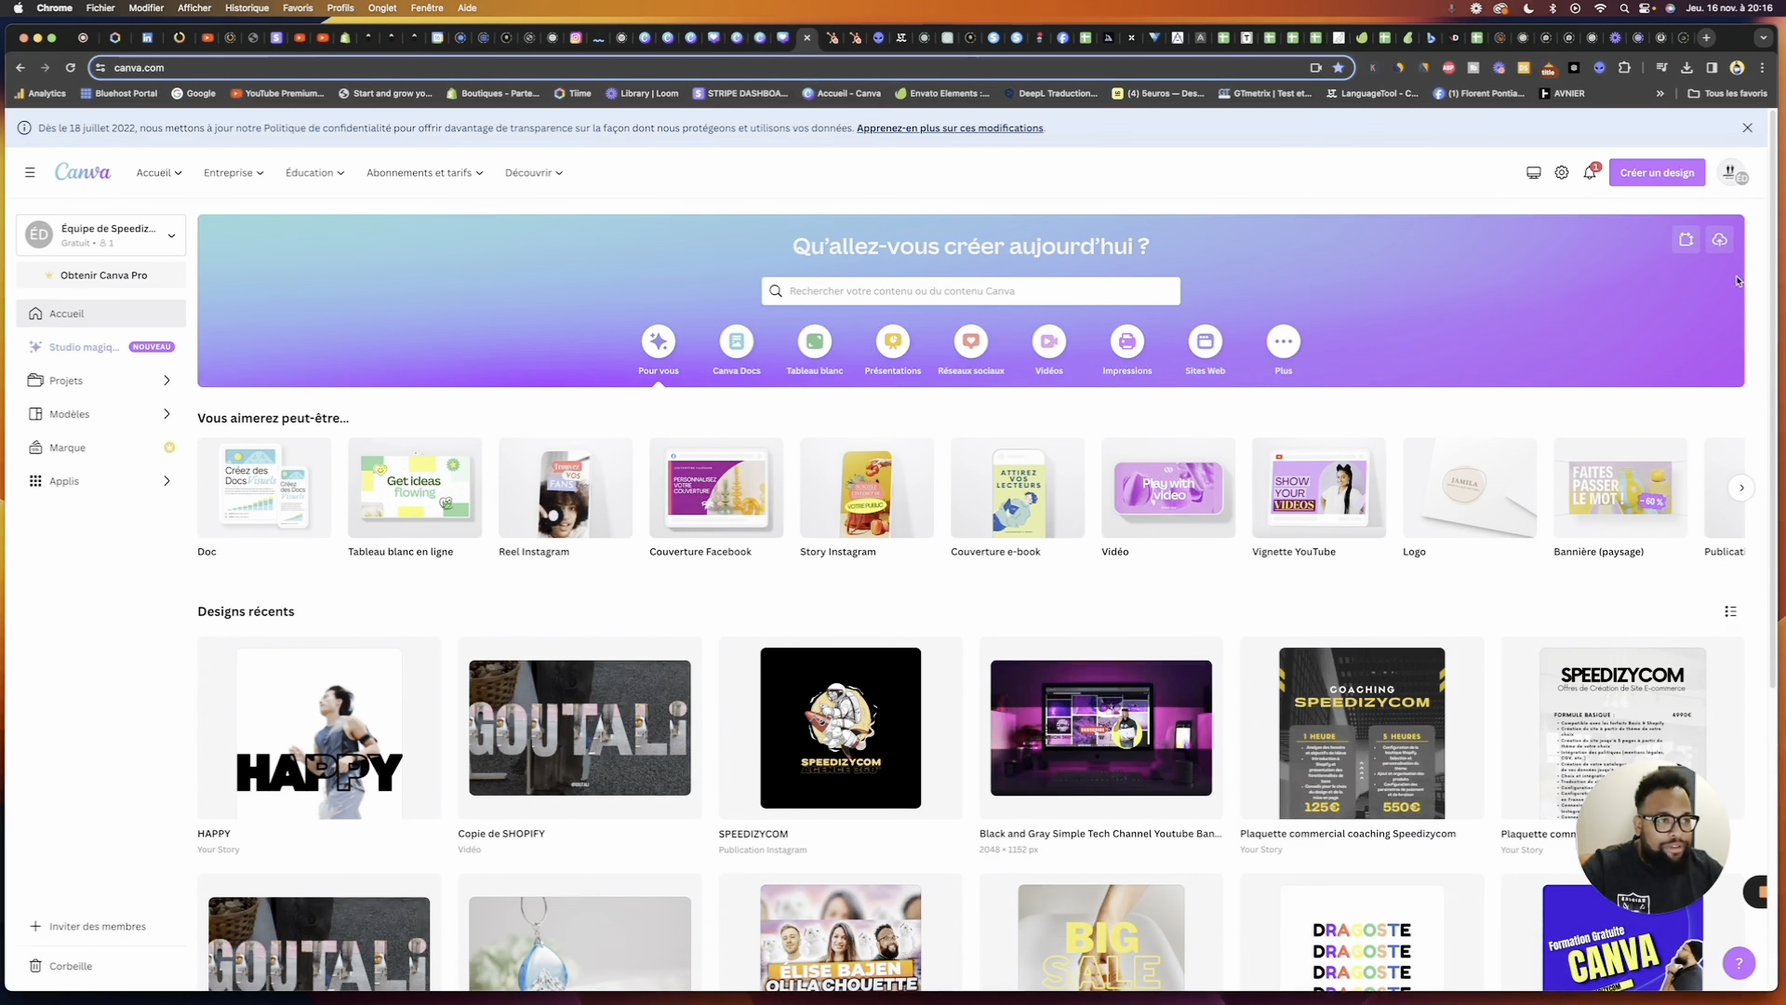
Check the list of teams in the account and browse the recent designs of the Speedizycom team
{"action": "left_click", "coordinate": [1725, 179]}
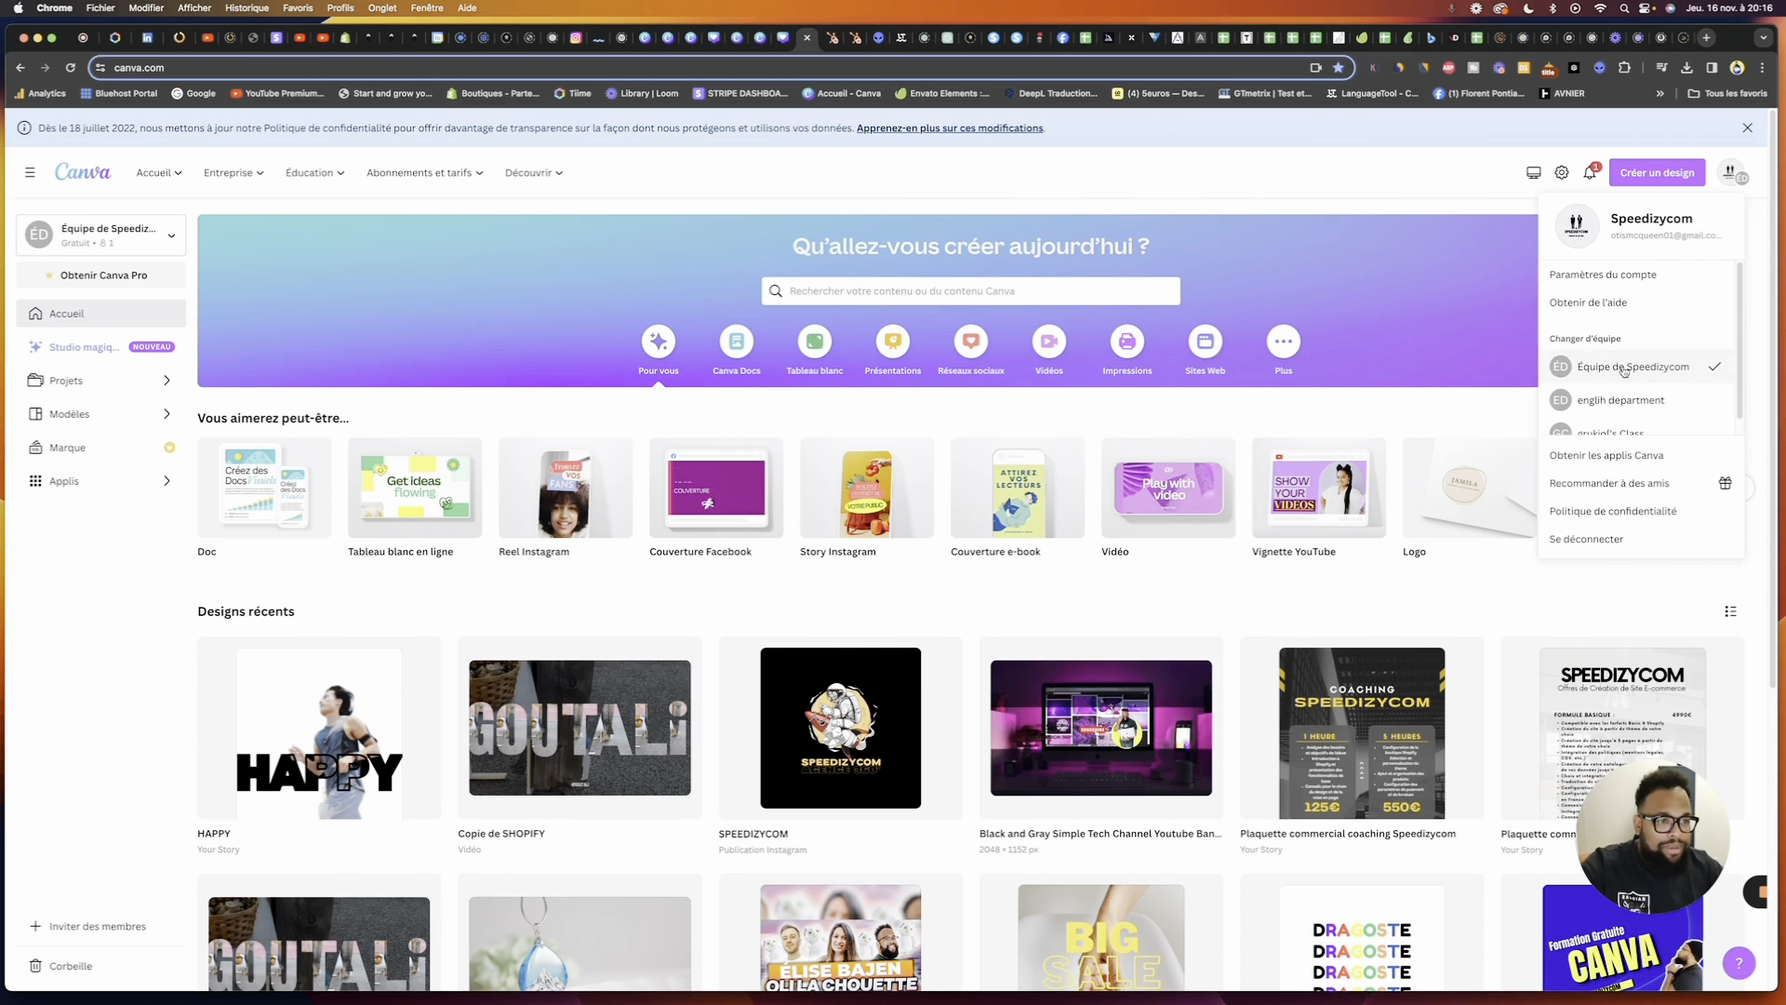
{"action": "left_click", "coordinate": [1482, 590]}
{"action": "scroll", "coordinate": [1198, 627], "scroll_direction": "down", "scroll_amount": 5}
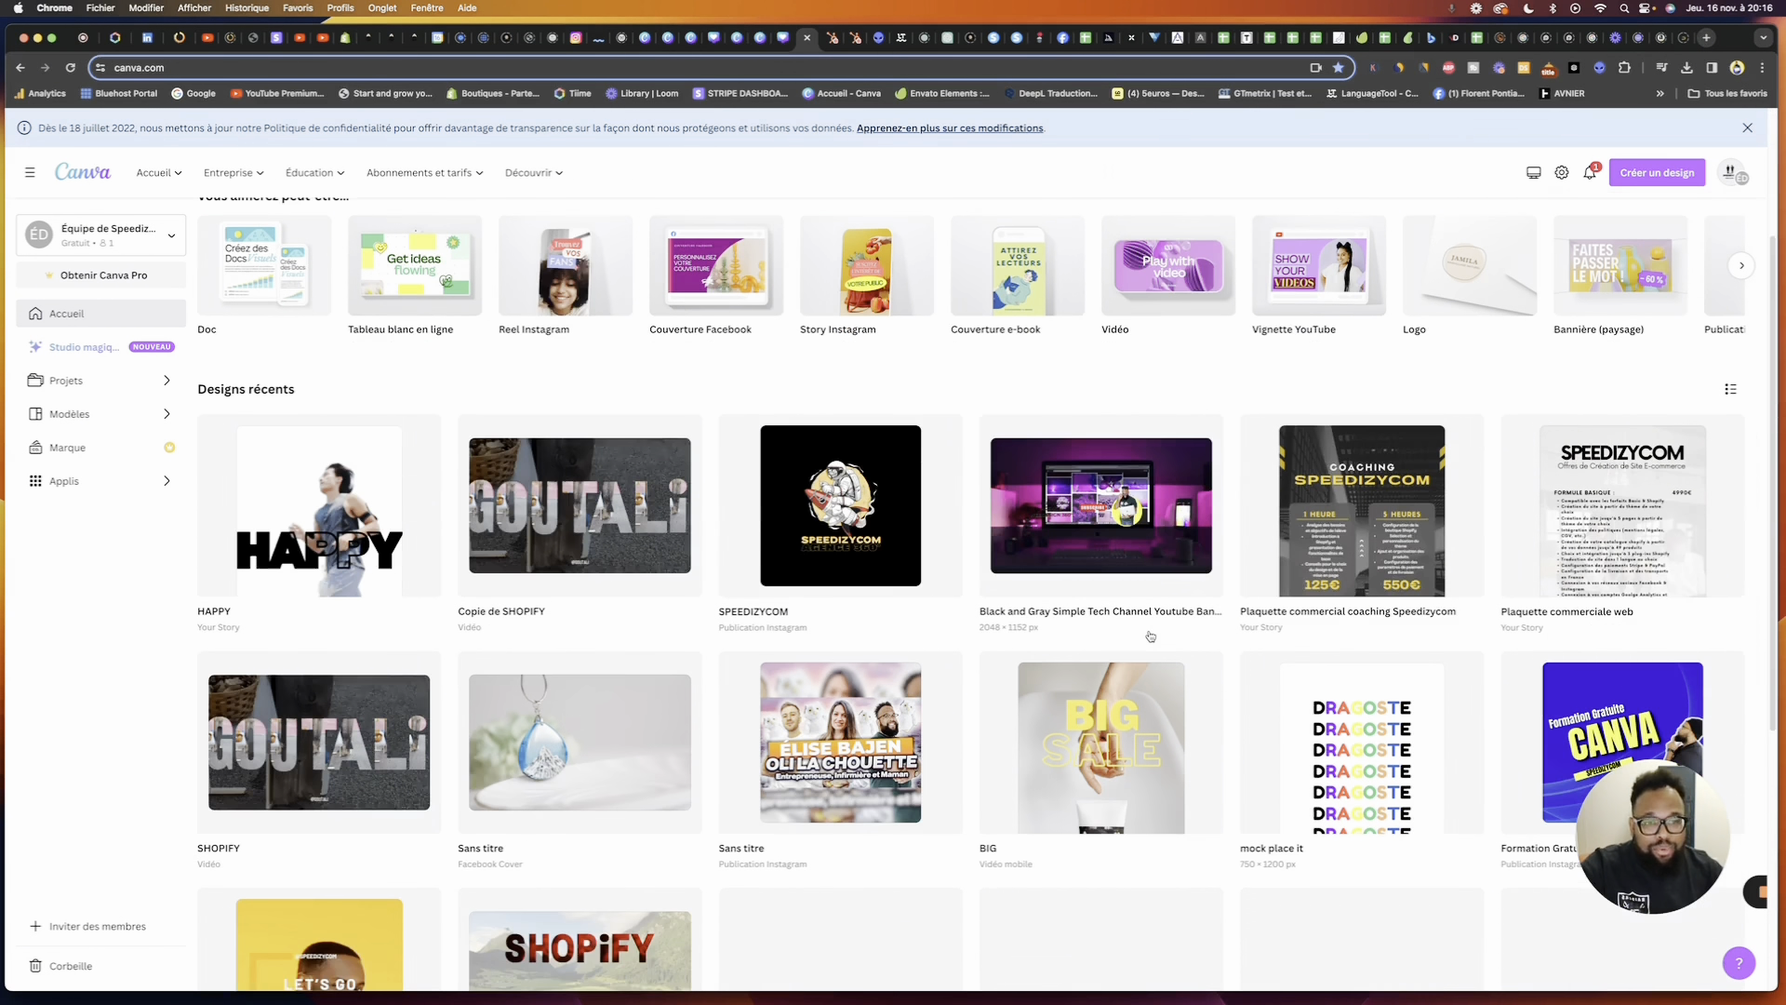
{"action": "scroll", "coordinate": [1150, 635], "scroll_direction": "up", "scroll_amount": 5}
{"action": "scroll", "coordinate": [1151, 634], "scroll_direction": "down", "scroll_amount": 7}
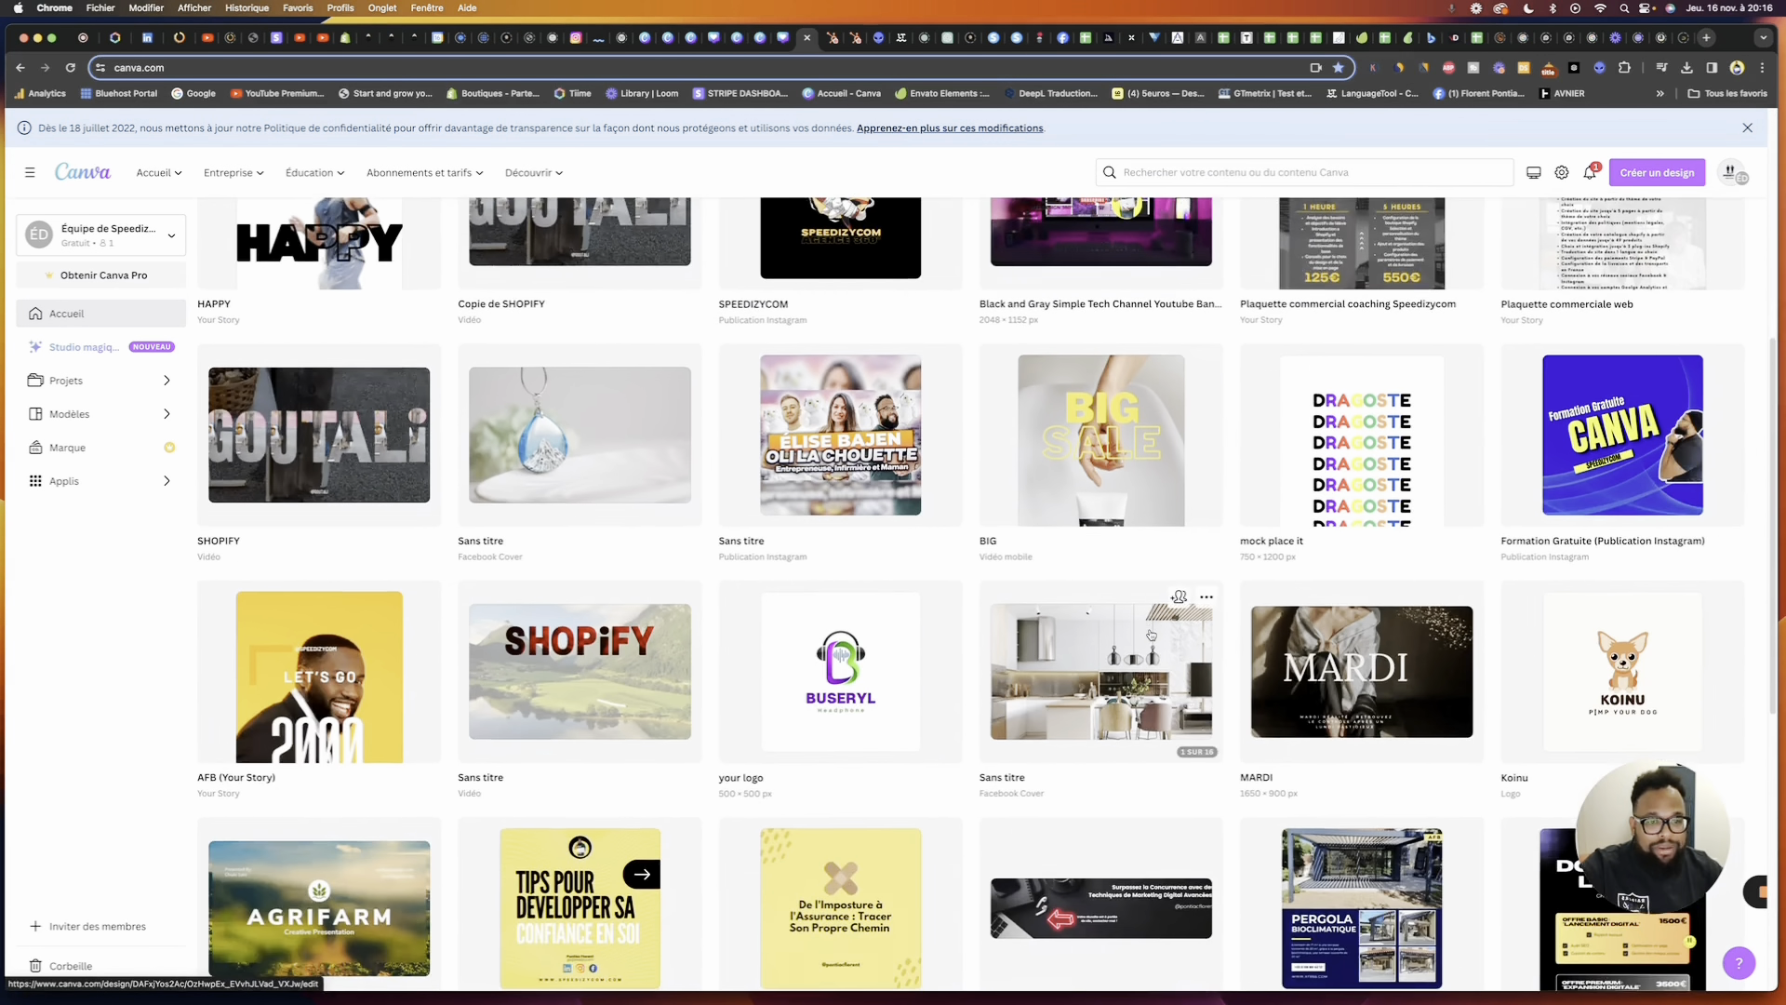
{"action": "scroll", "coordinate": [1150, 634], "scroll_direction": "up", "scroll_amount": 6}
Switch to the "englih department" team and browse the suggested design formats on its home page
{"action": "left_click", "coordinate": [1730, 173]}
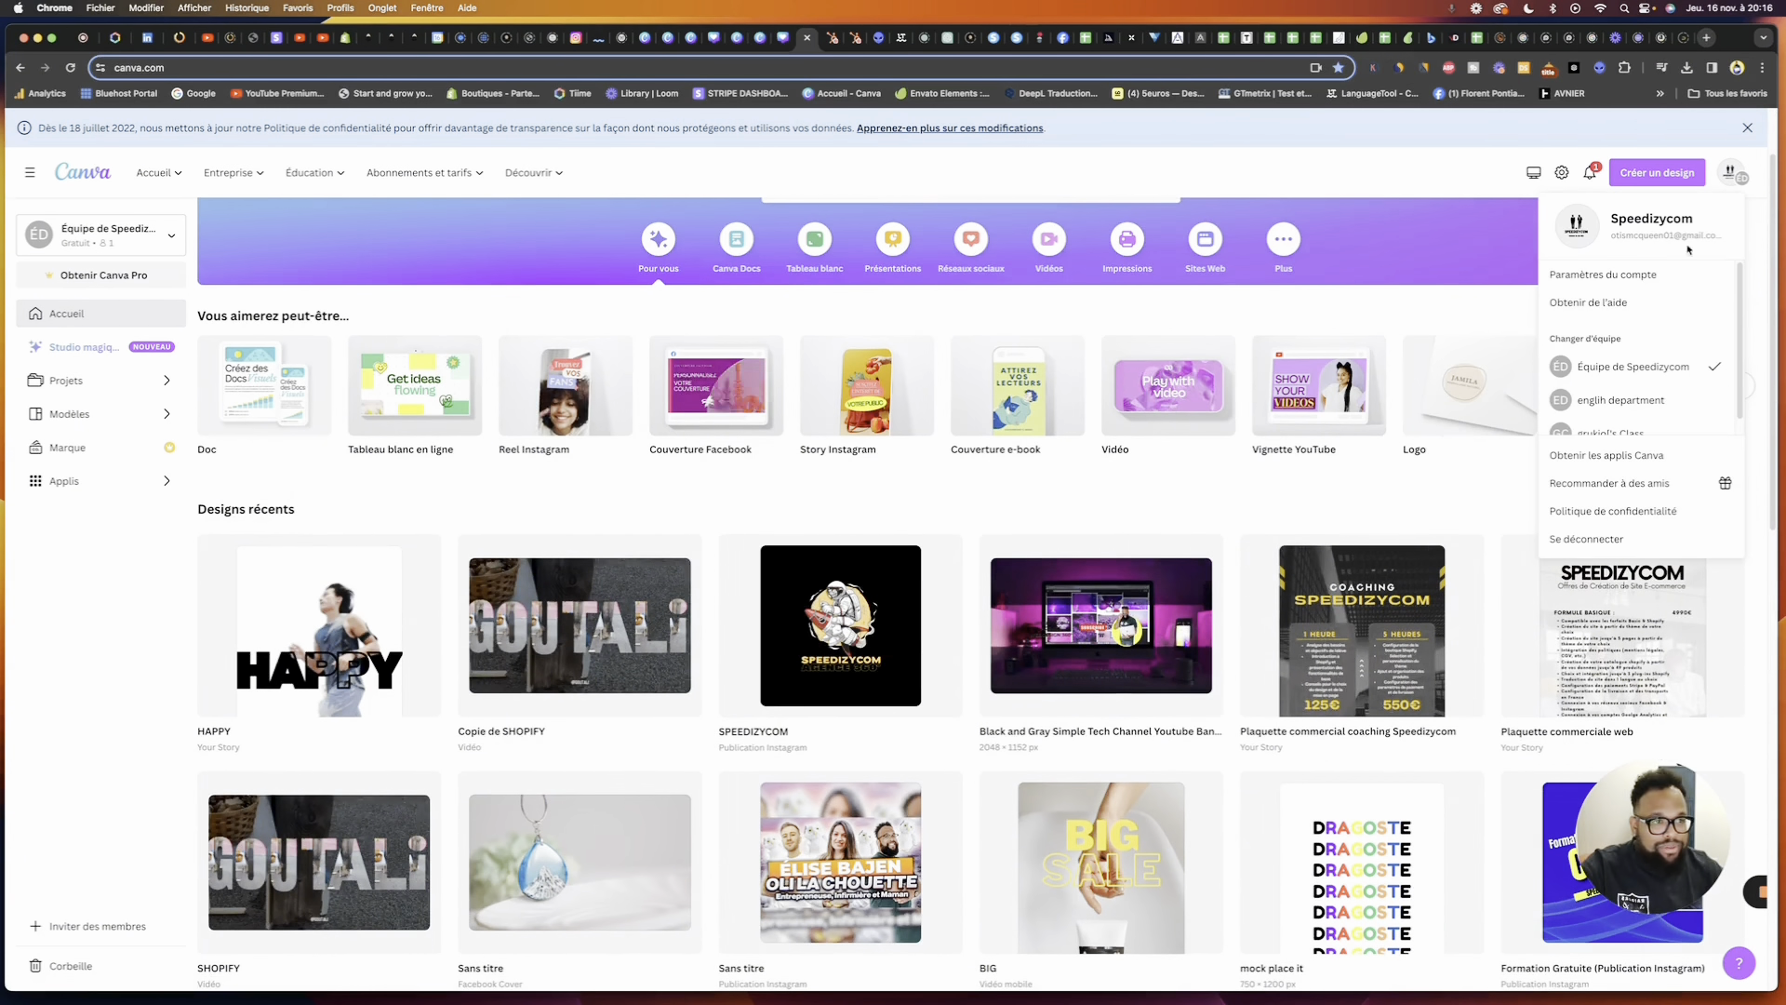
{"action": "left_click", "coordinate": [1647, 401]}
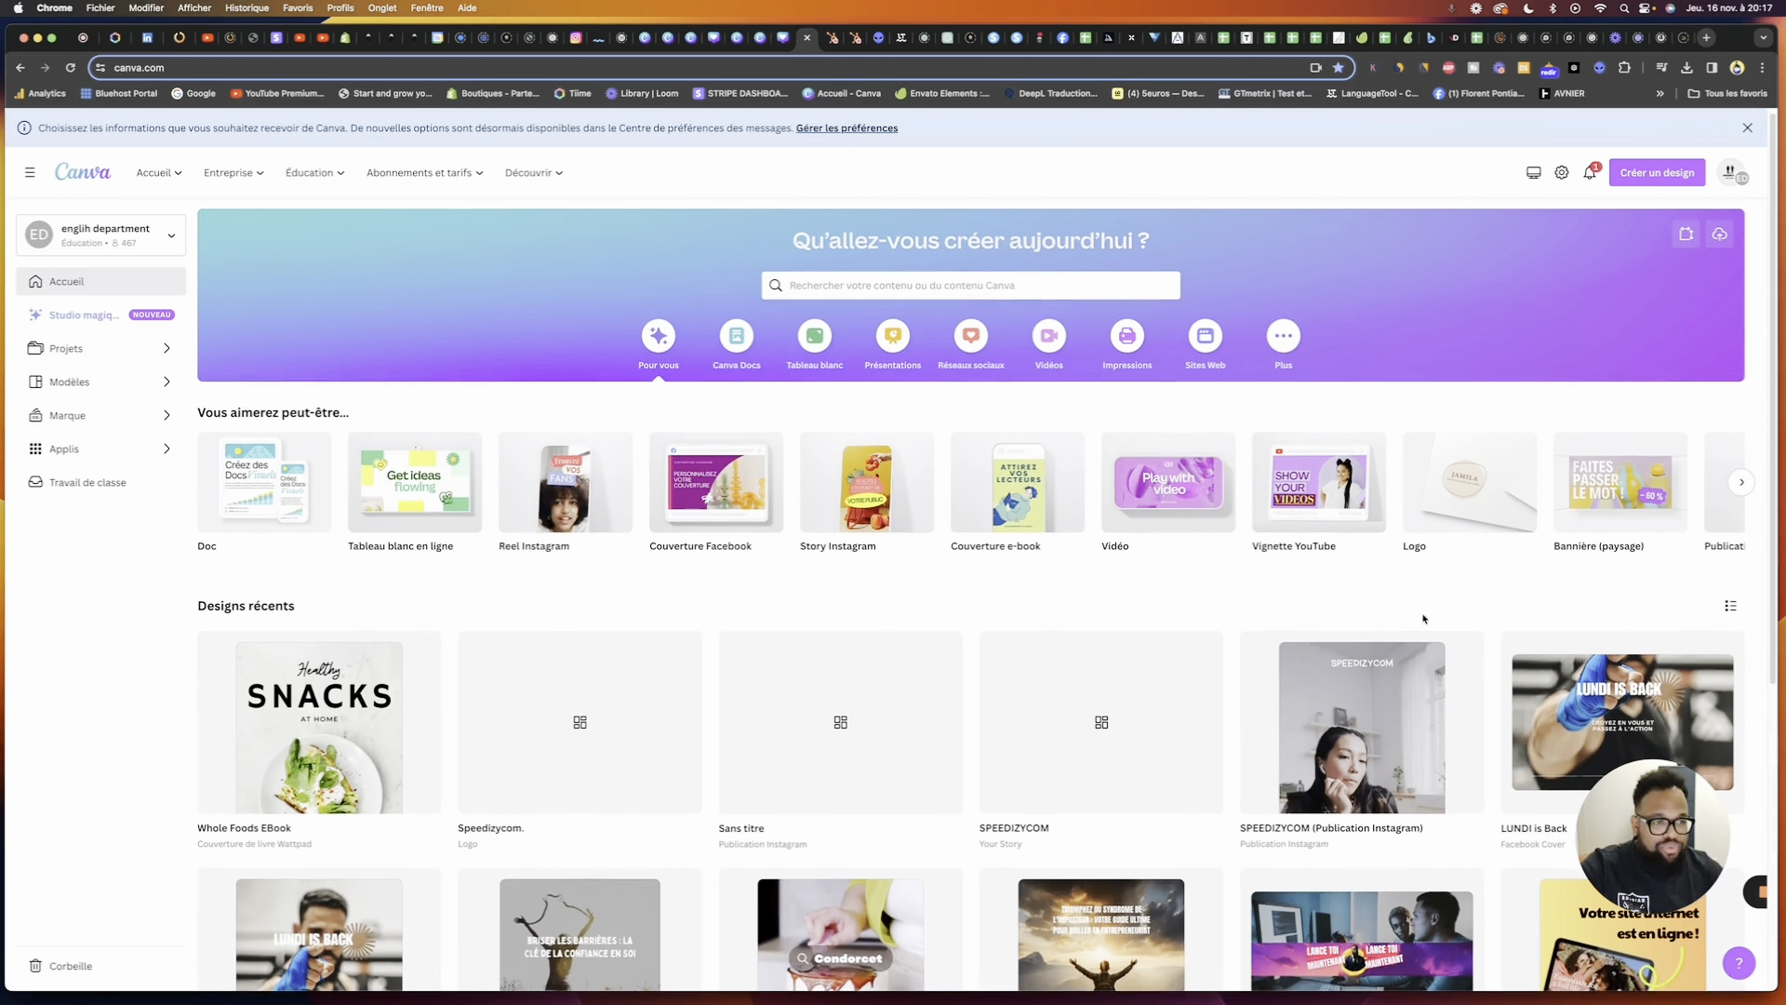
{"action": "scroll", "coordinate": [1486, 494], "scroll_direction": "down", "scroll_amount": 1}
{"action": "scroll", "coordinate": [1486, 494], "scroll_direction": "right", "scroll_amount": 5}
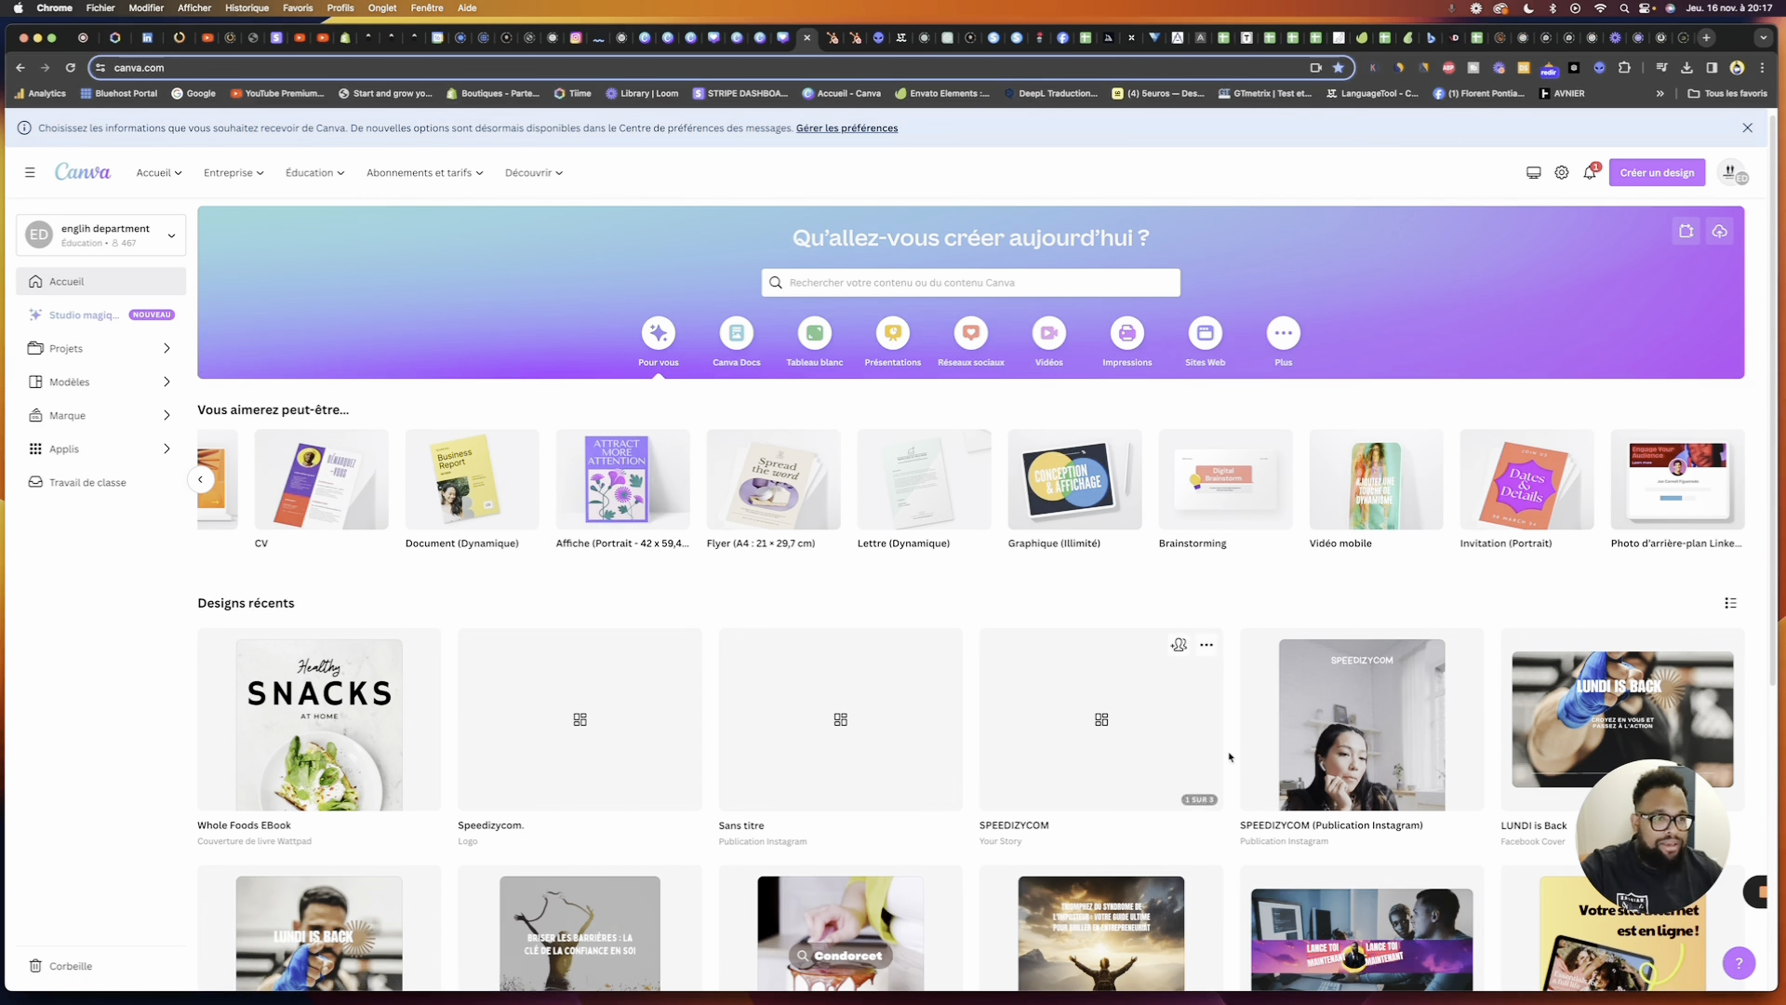